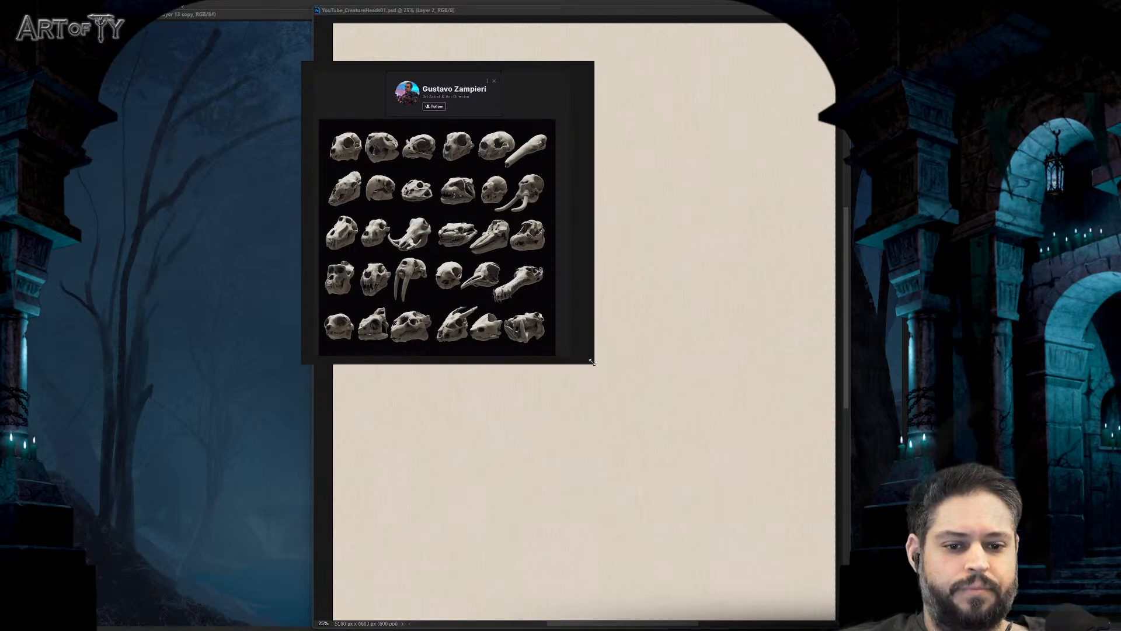
- Enlarge the animal skull reference sheet and examine the shapes of the skulls in its upper rows up close
drag(620, 324, 580, 278)
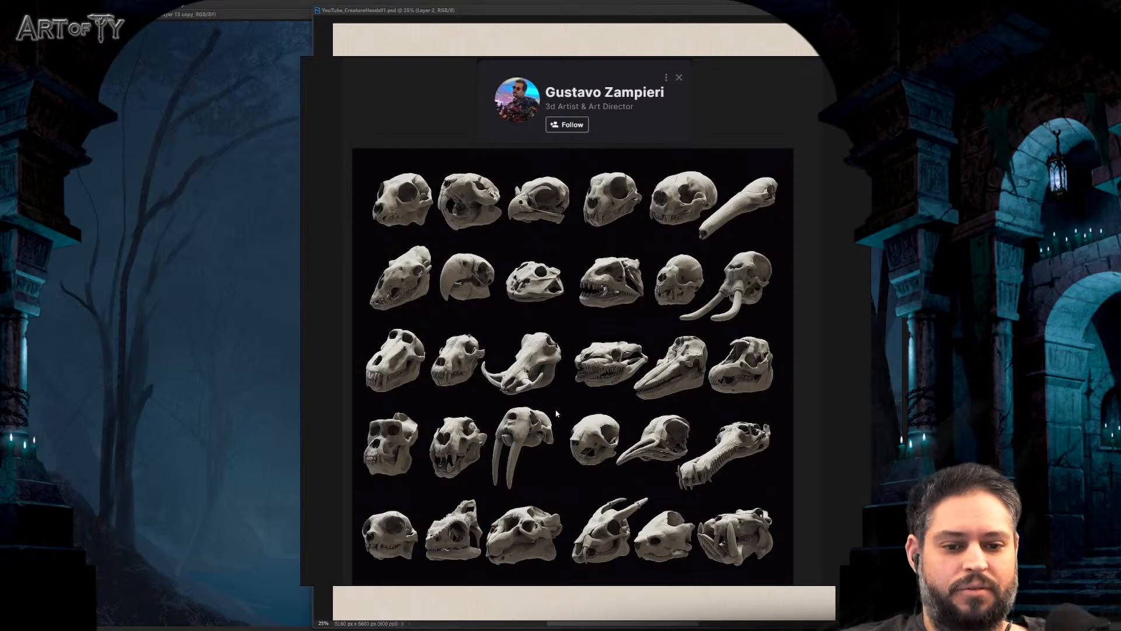
scroll(538, 301, up, 5)
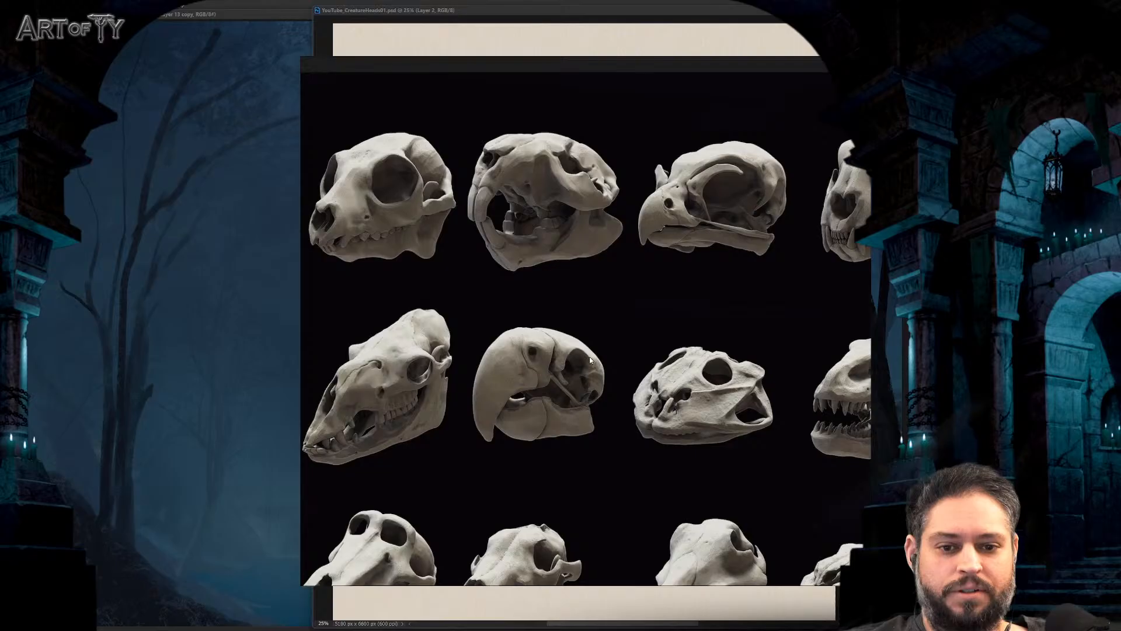
drag(590, 360, 397, 359)
drag(721, 397, 757, 361)
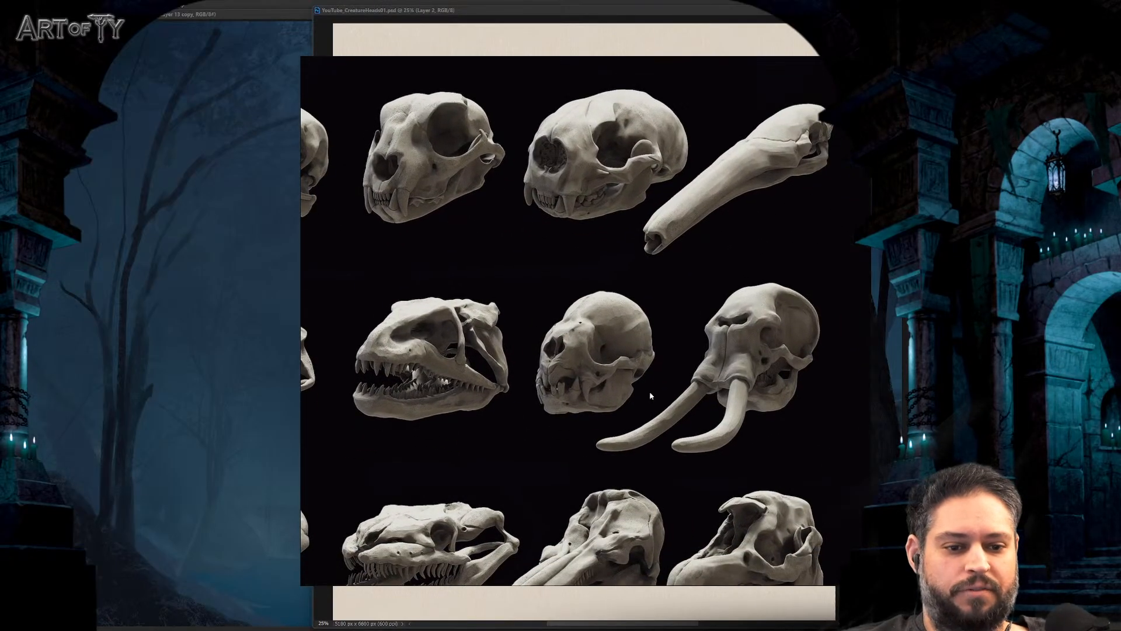
drag(515, 396, 732, 389)
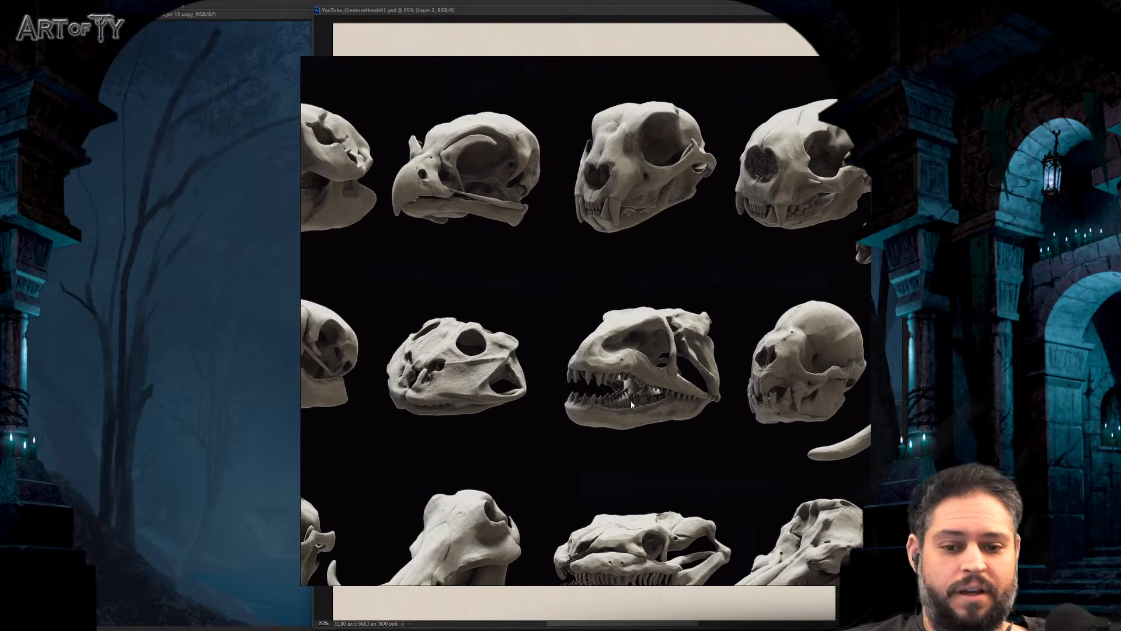
drag(418, 362, 769, 345)
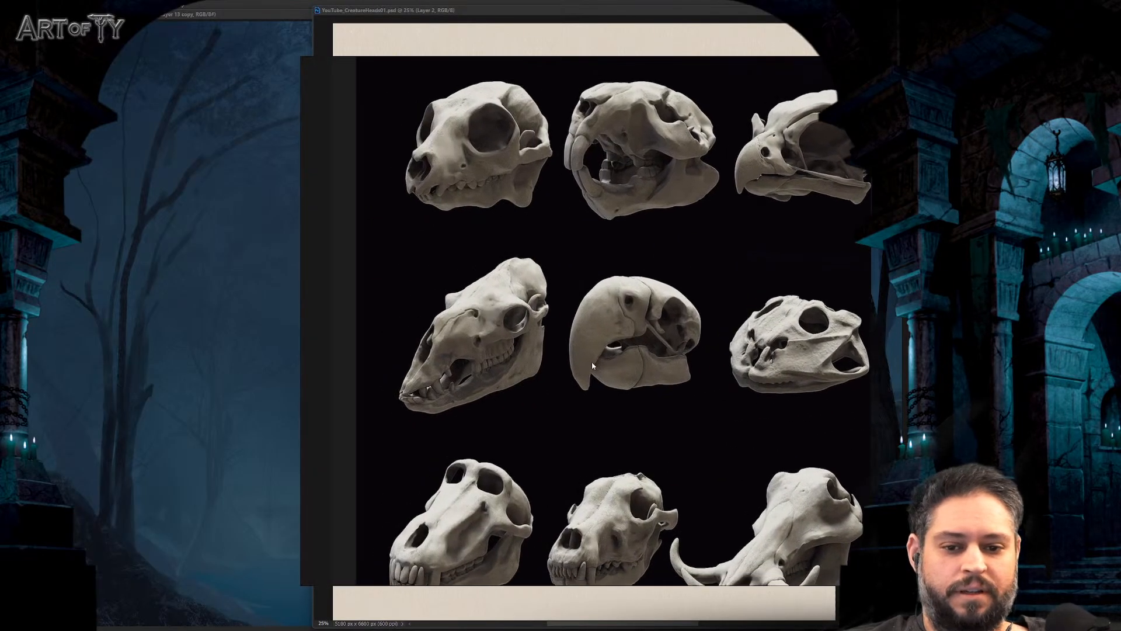
drag(526, 413, 435, 276)
- Examine the horned, beaked and tusked skulls in the reference sheet's lower rows, and survey the whole sheet
scroll(513, 340, down, 3)
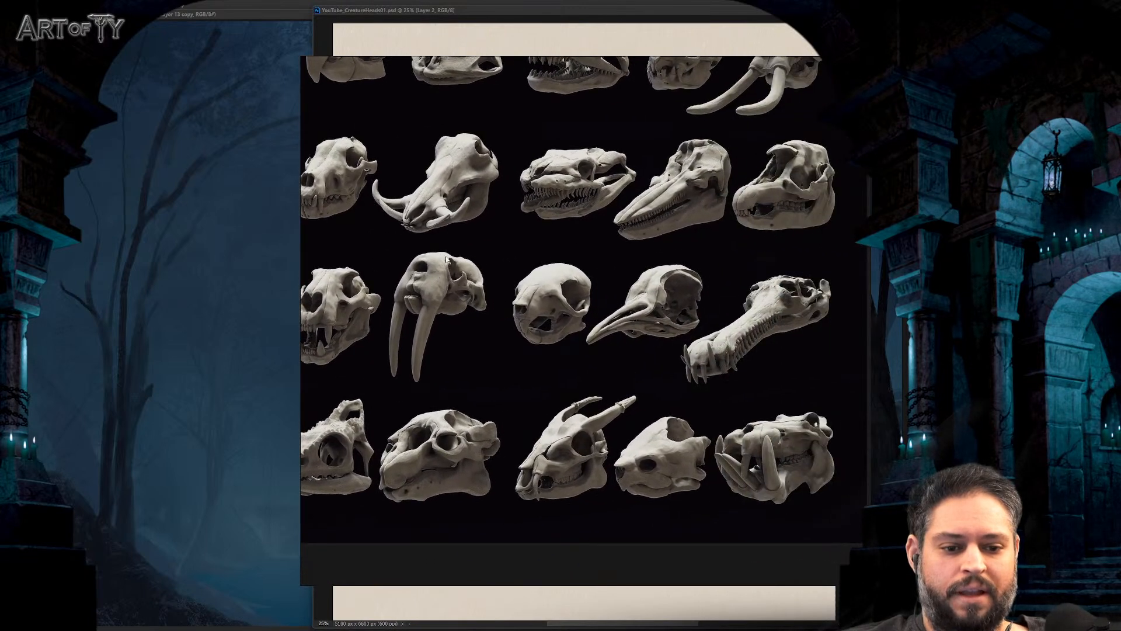
scroll(578, 400, up, 5)
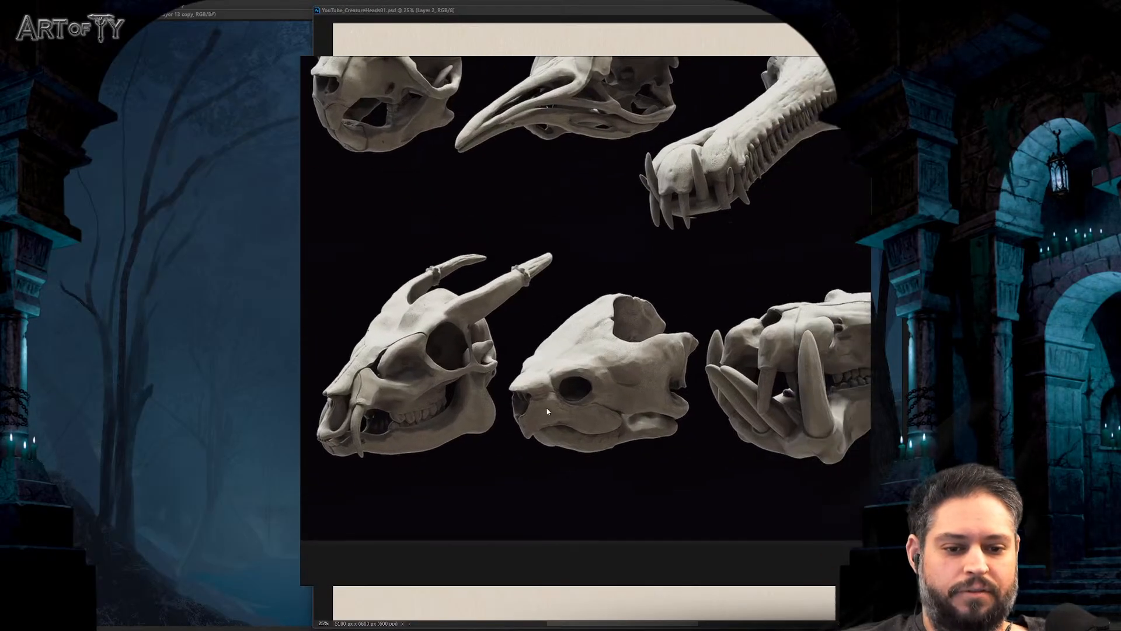
scroll(600, 385, down, 4)
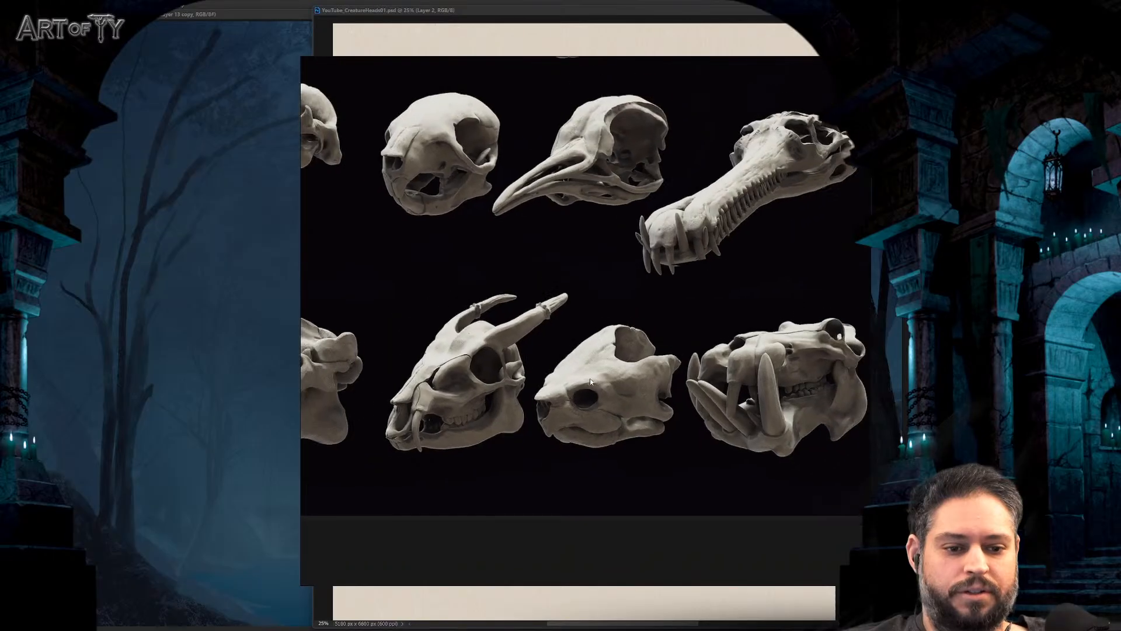
scroll(559, 298, down, 5)
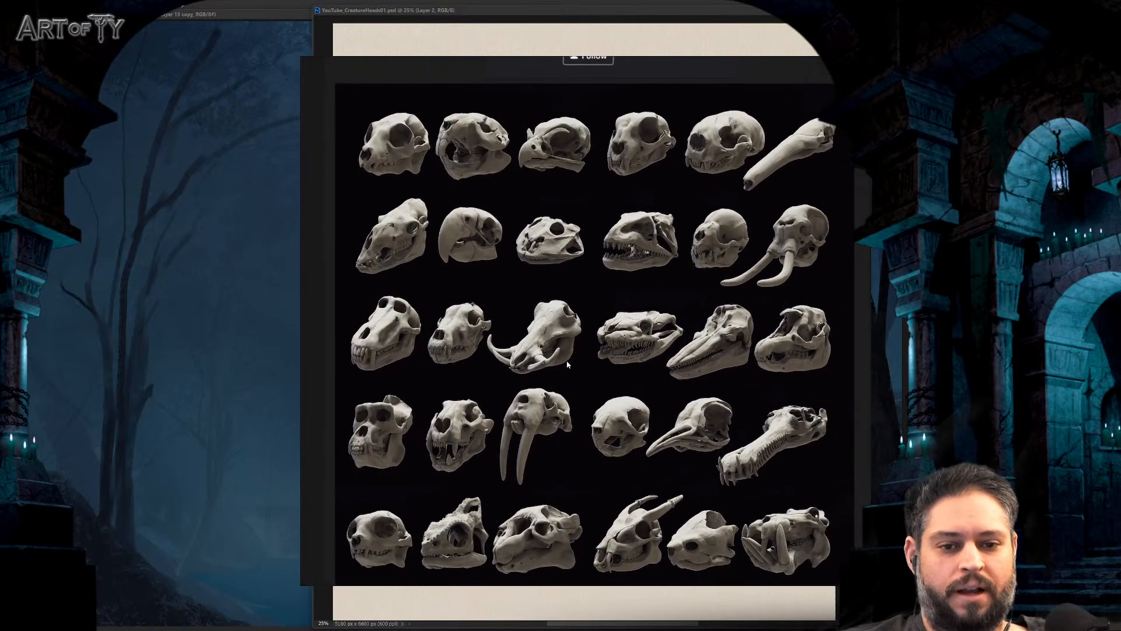
drag(570, 354, 568, 367)
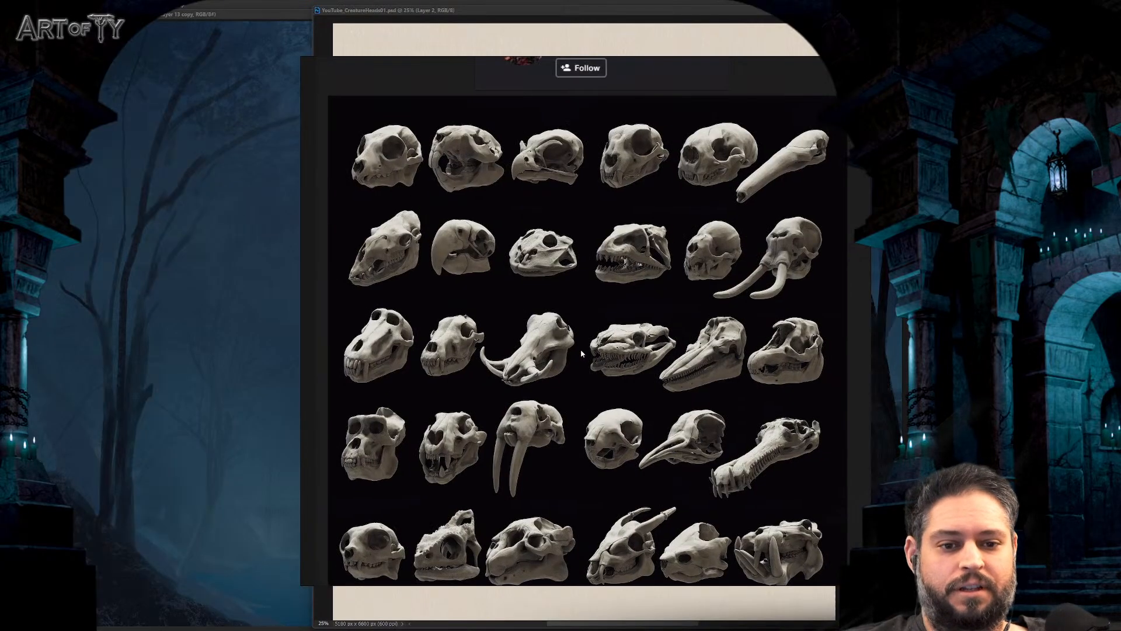
scroll(581, 348, down, 3)
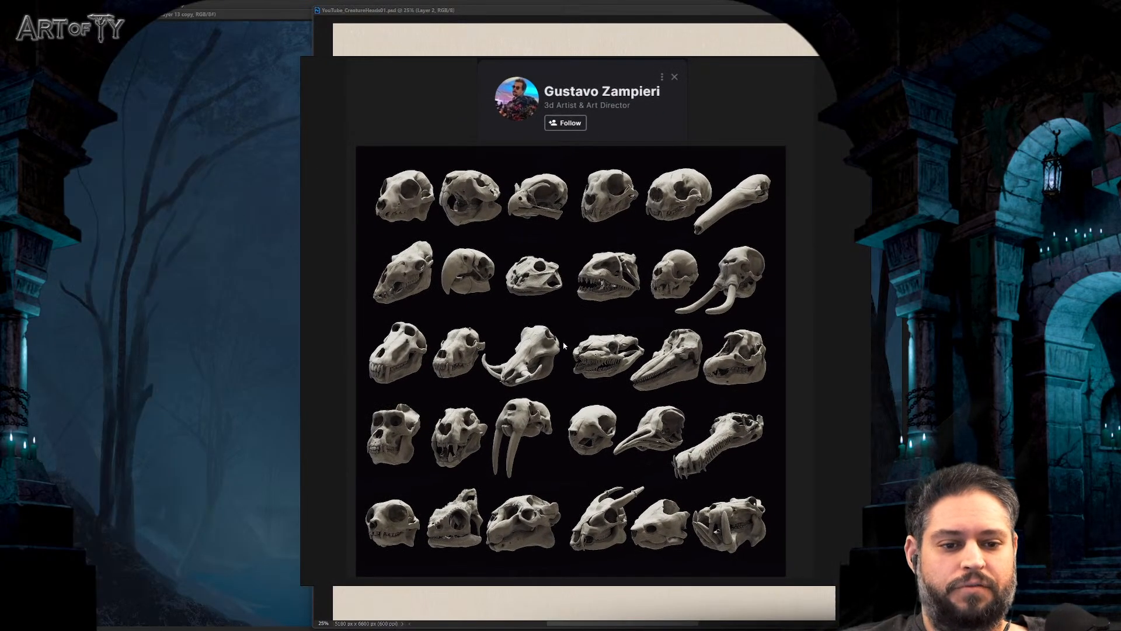
drag(562, 362, 563, 357)
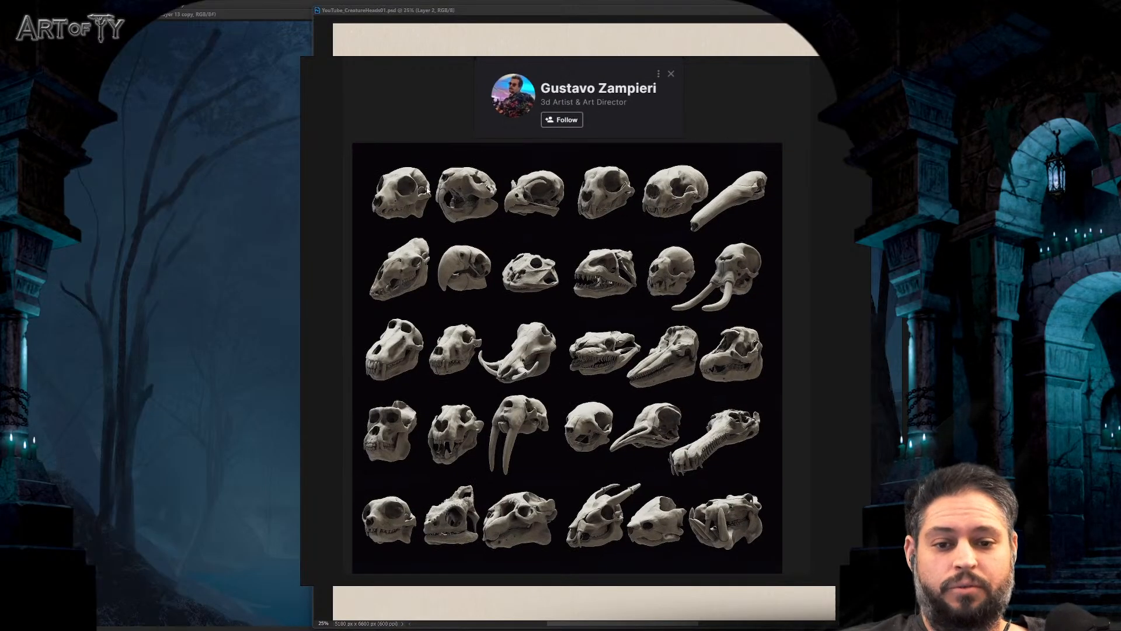
drag(366, 100, 401, 113)
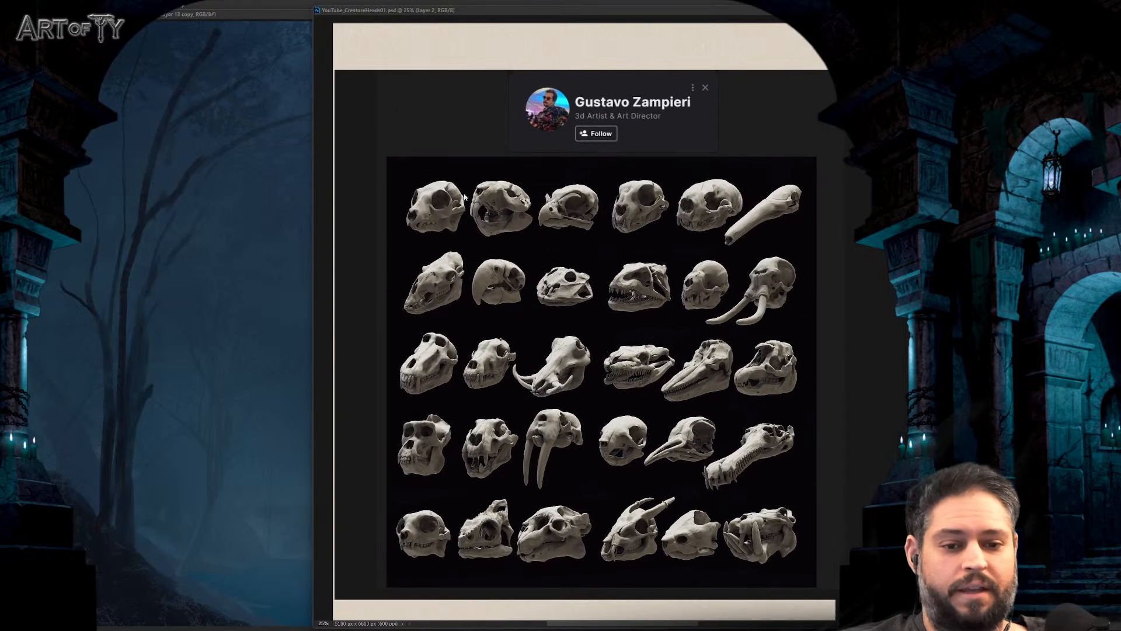
scroll(524, 261, down, 2)
drag(524, 264, 543, 244)
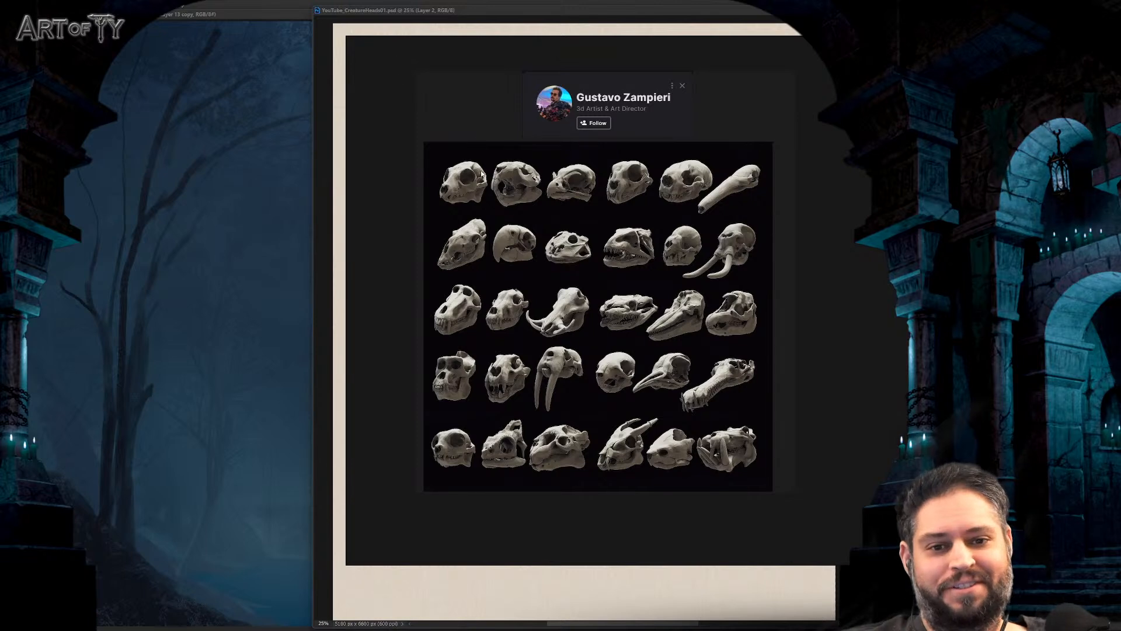
scroll(435, 132, down, 3)
- Switch to the blank YouTube_CreatureHeads01.psd canvas in Photoshop and add a new empty layer for sketching
key(alt+Tab)
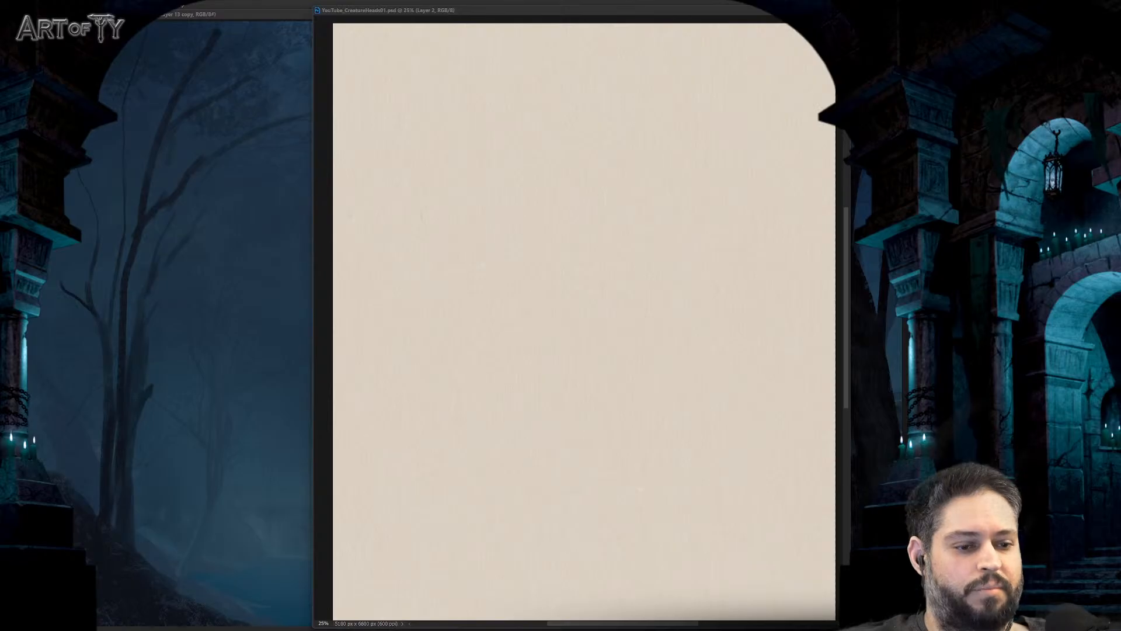
click(724, 225)
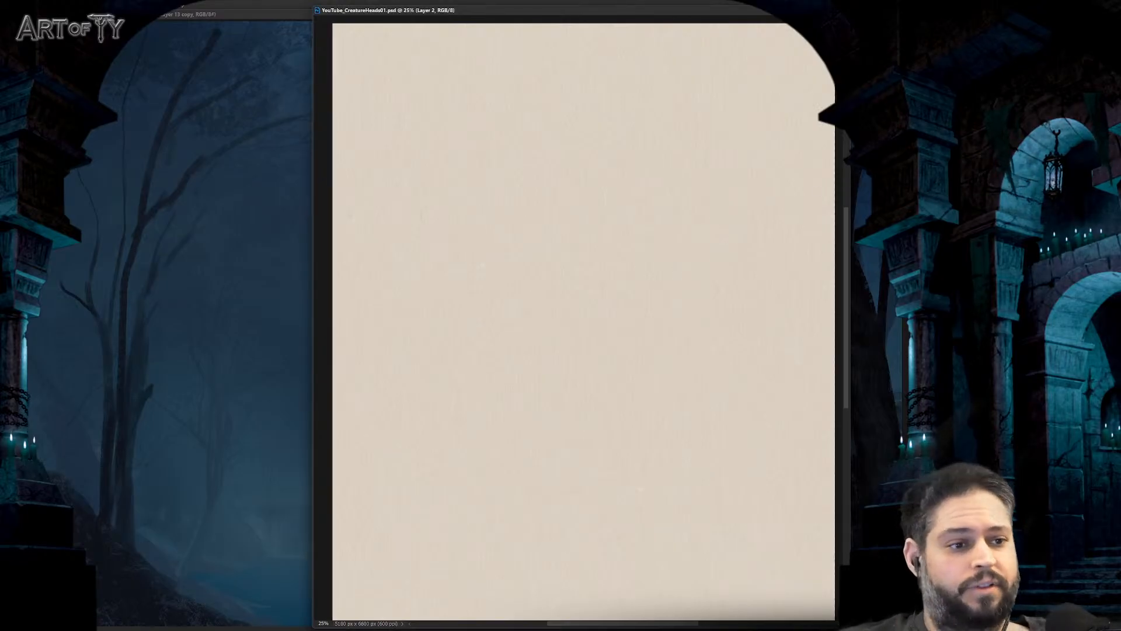
key(ctrl+shift+alt+n)
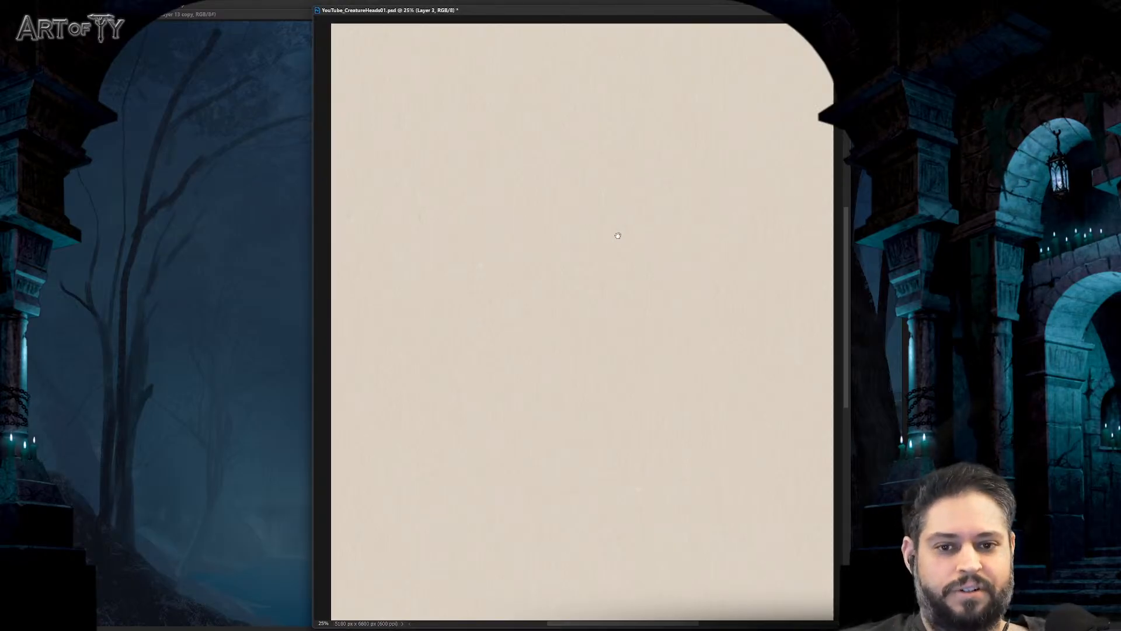
middle_click(612, 251)
click(593, 240)
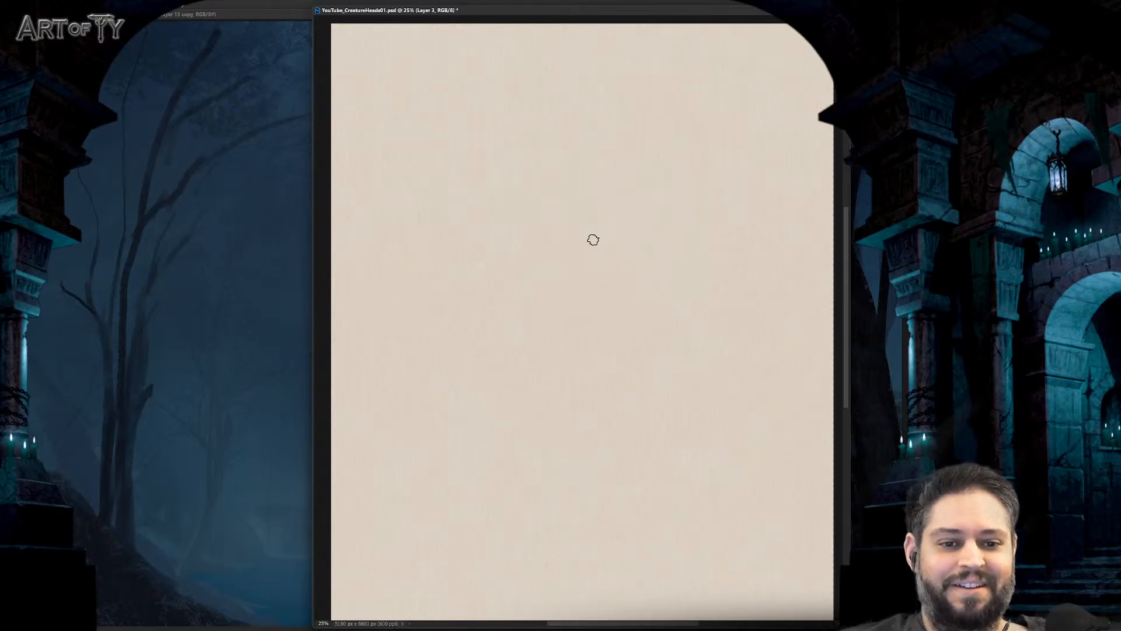
drag(586, 265, 586, 259)
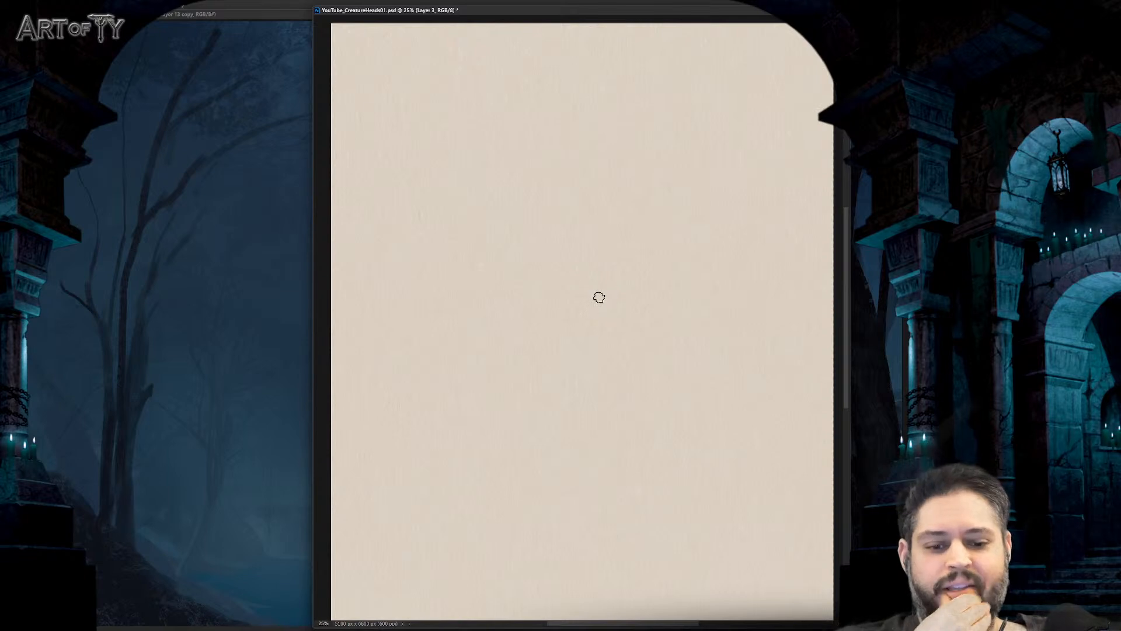
- Sketch a first creature head in black on the page's upper half, with a rounded cranium tapering to a narrow jaw and a centre line
mouse_move(532, 205)
mouse_down()
mouse_move(502, 192)
mouse_move(475, 208)
mouse_move(485, 167)
mouse_move(515, 143)
mouse_move(540, 166)
mouse_move(529, 227)
mouse_up()
mouse_move(465, 192)
mouse_down()
mouse_move(505, 146)
mouse_move(547, 195)
mouse_move(503, 270)
mouse_move(521, 266)
mouse_move(566, 170)
mouse_up()
mouse_move(489, 166)
mouse_down()
mouse_move(553, 180)
mouse_move(548, 224)
mouse_up()
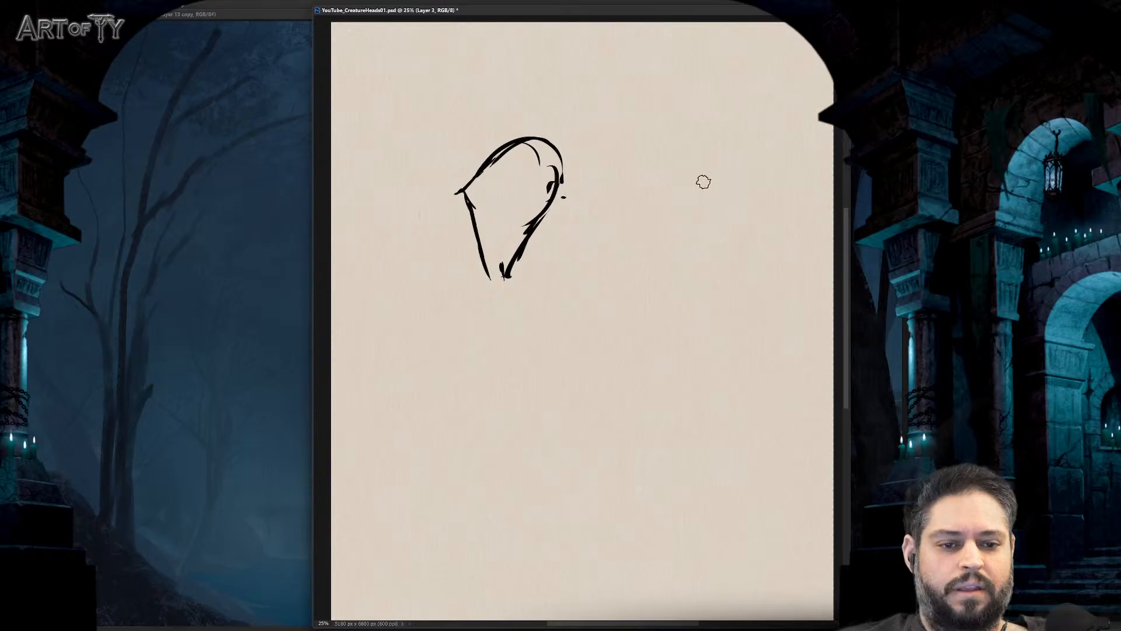
mouse_move(462, 194)
mouse_down()
mouse_move(504, 219)
mouse_move(514, 280)
mouse_up()
mouse_move(535, 162)
mouse_down()
mouse_move(517, 184)
mouse_move(564, 175)
mouse_move(511, 292)
mouse_up()
drag(463, 196, 503, 283)
drag(470, 216, 520, 311)
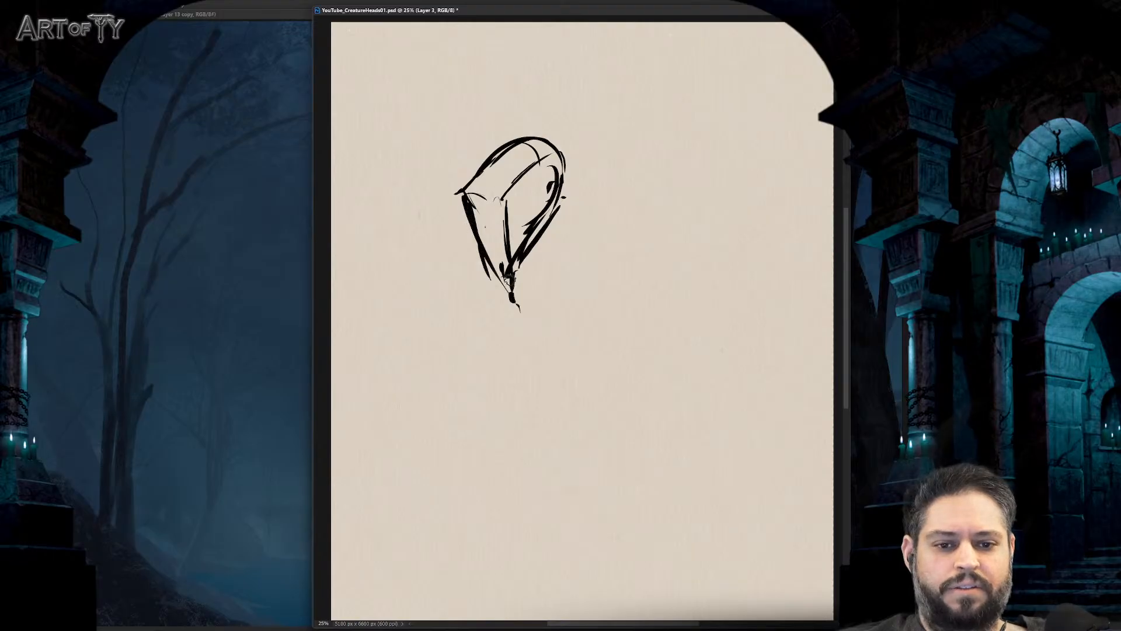
- Draw the brow and eye lines across the first head's face, plus loose neck strokes behind the jaw
mouse_move(561, 204)
mouse_down()
mouse_move(508, 282)
mouse_move(561, 202)
mouse_move(560, 246)
mouse_up()
drag(479, 222, 508, 230)
drag(509, 224, 558, 177)
mouse_move(543, 246)
mouse_down()
mouse_move(546, 281)
mouse_move(560, 261)
mouse_up()
drag(552, 263, 555, 269)
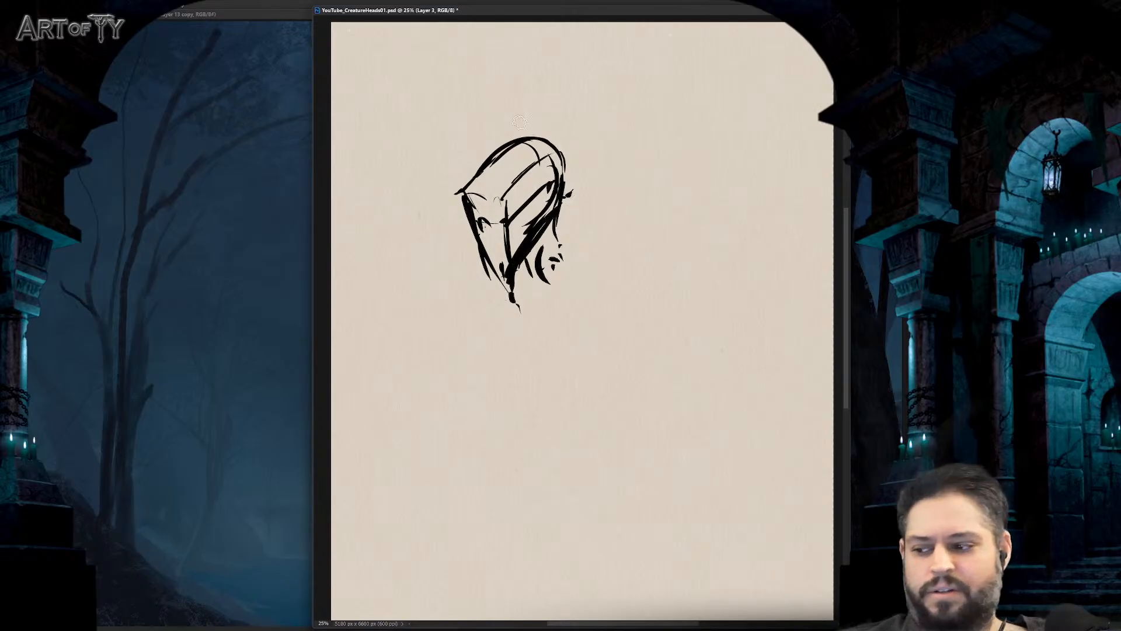
- Thicken the back of the cranium, darken the eyes, add neck strands, and draw the brow horn and far jaw edge
drag(548, 140, 551, 190)
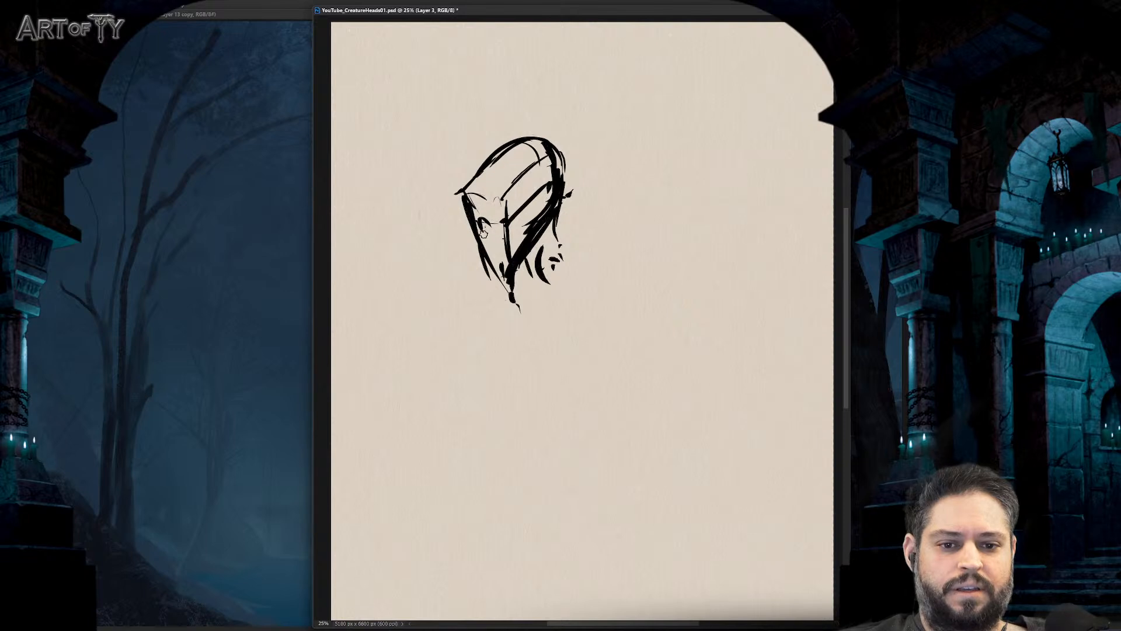
drag(517, 213, 481, 229)
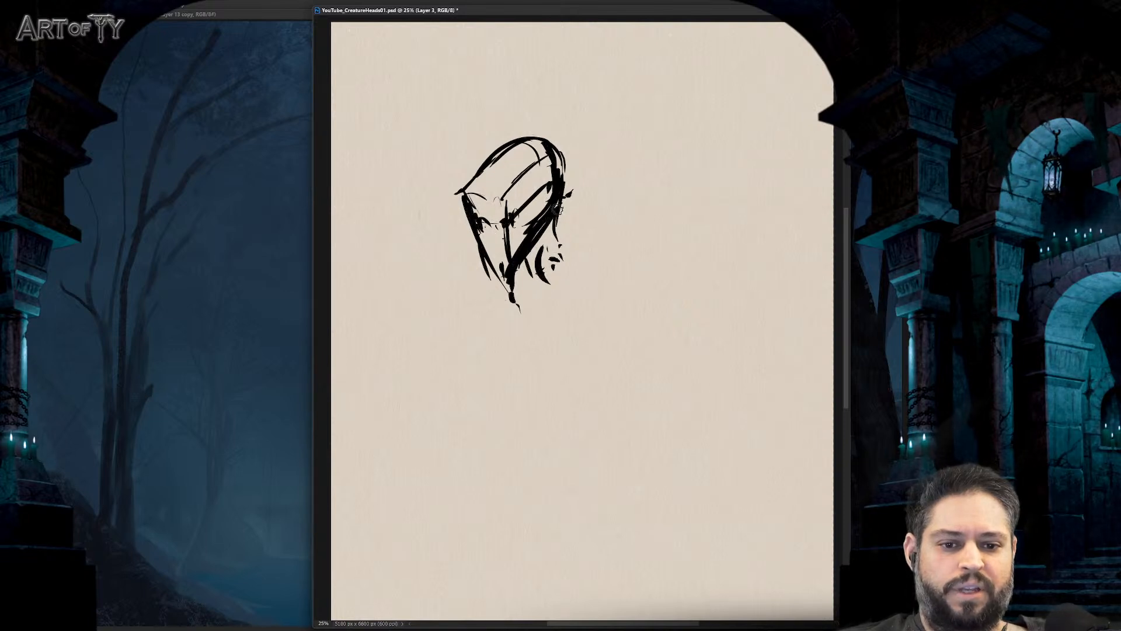
mouse_move(556, 221)
mouse_down()
mouse_move(565, 263)
mouse_move(513, 273)
mouse_move(528, 290)
mouse_up()
mouse_move(564, 278)
mouse_down()
mouse_move(554, 290)
mouse_move(571, 279)
mouse_up()
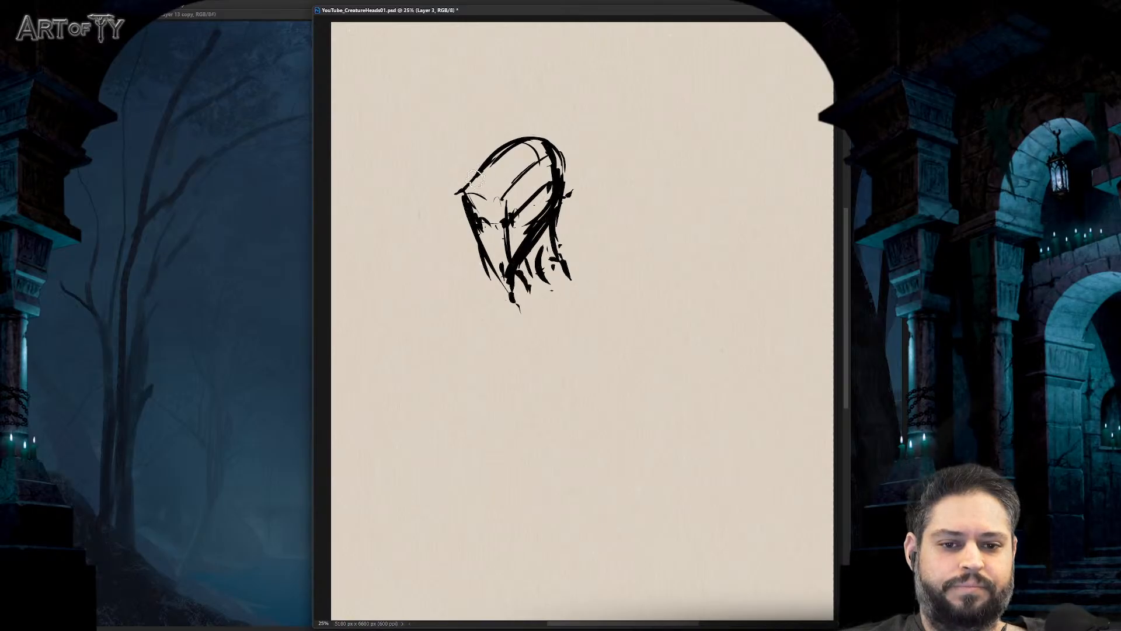
drag(506, 159, 516, 156)
mouse_move(450, 175)
mouse_down()
mouse_move(445, 204)
mouse_move(437, 193)
mouse_move(490, 203)
mouse_move(517, 193)
mouse_move(495, 206)
mouse_move(486, 193)
mouse_move(483, 264)
mouse_move(476, 228)
mouse_move(484, 290)
mouse_move(499, 296)
mouse_move(528, 249)
mouse_move(500, 287)
mouse_up()
- Mirror the head sketch horizontally and move it closer to the page's centre line
key(ctrl+shift+h)
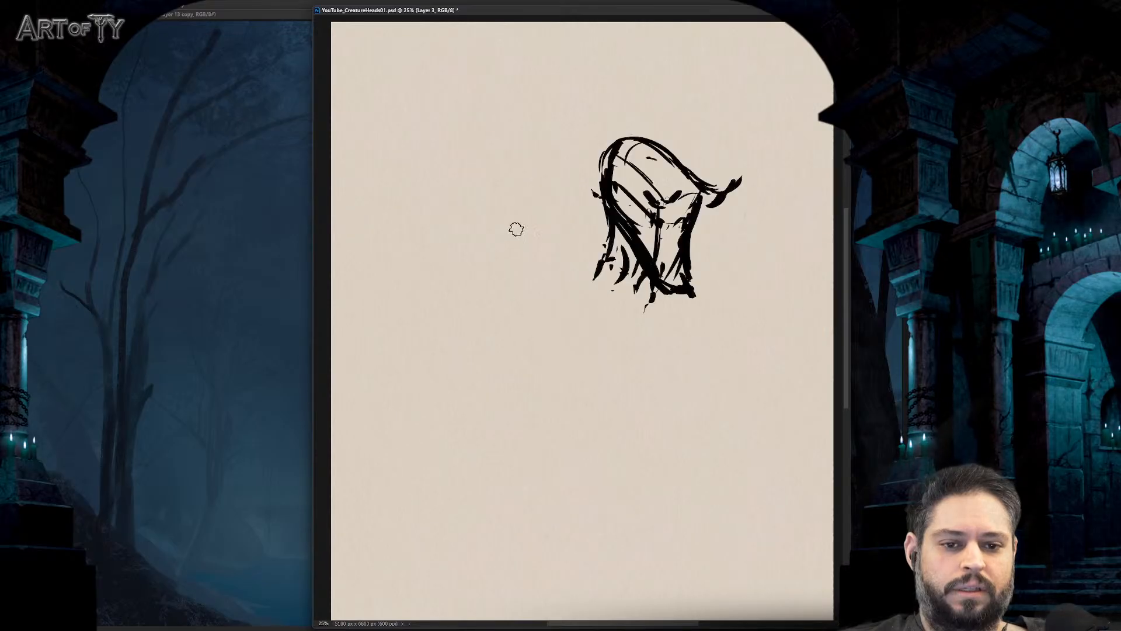
mouse_move(649, 247)
mouse_down()
mouse_move(561, 249)
mouse_move(586, 273)
mouse_up()
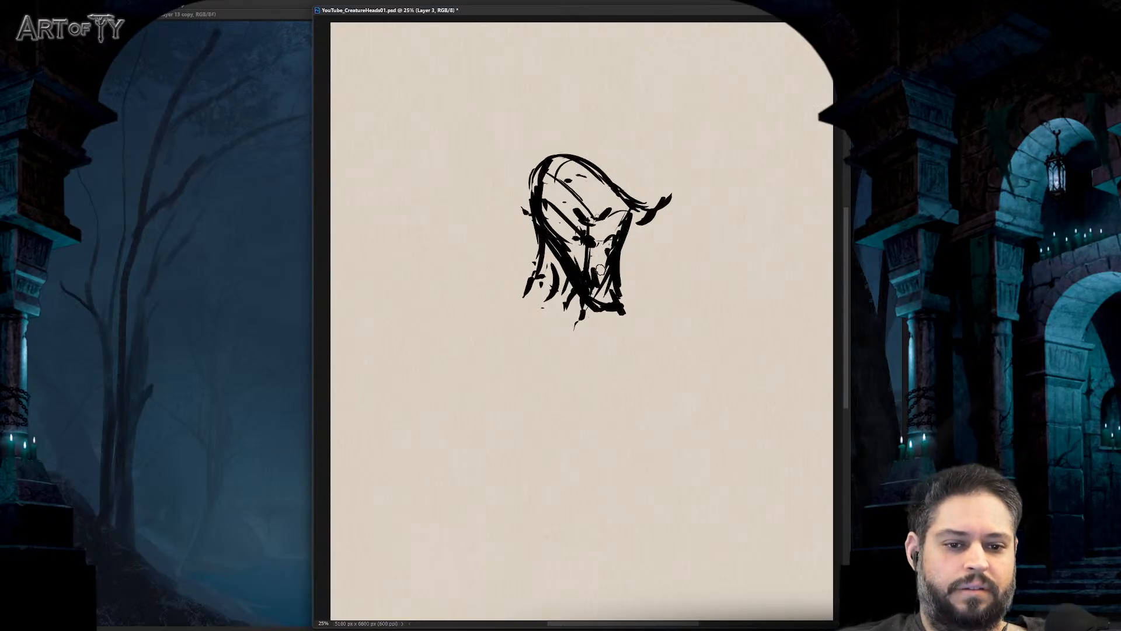
- Add teeth inside the creature's jaw, and build up the ear bulge and neck strands at the back of the head
drag(601, 269, 601, 286)
drag(609, 273, 610, 289)
mouse_move(619, 288)
mouse_down()
mouse_move(625, 297)
mouse_move(598, 304)
mouse_up()
drag(526, 216, 532, 226)
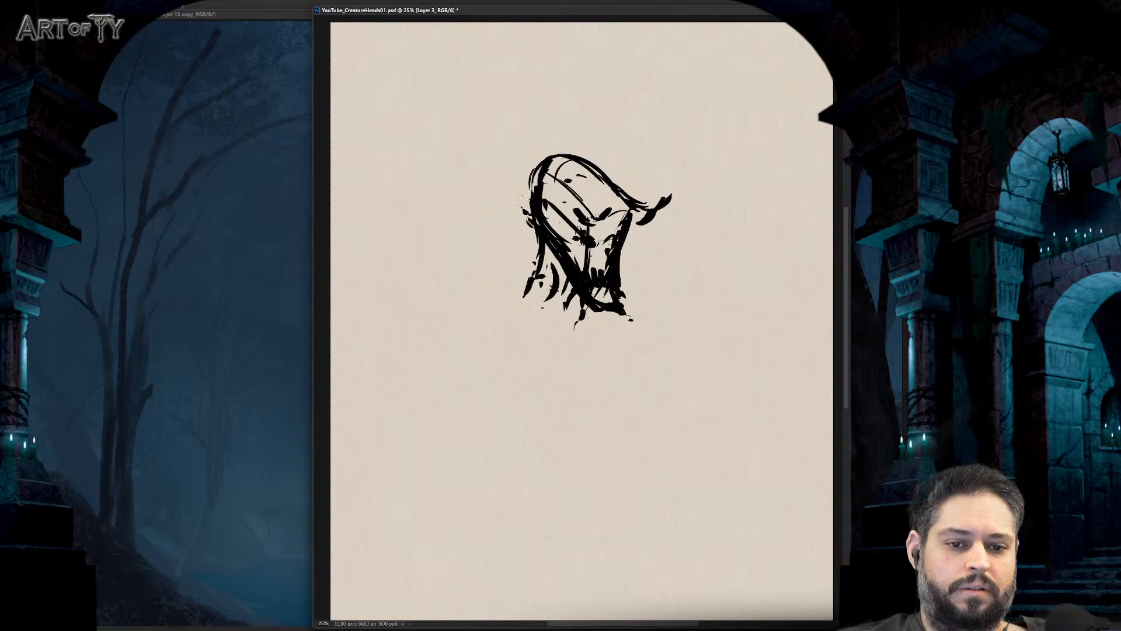
drag(530, 186, 522, 211)
drag(533, 270, 538, 292)
drag(547, 272, 541, 284)
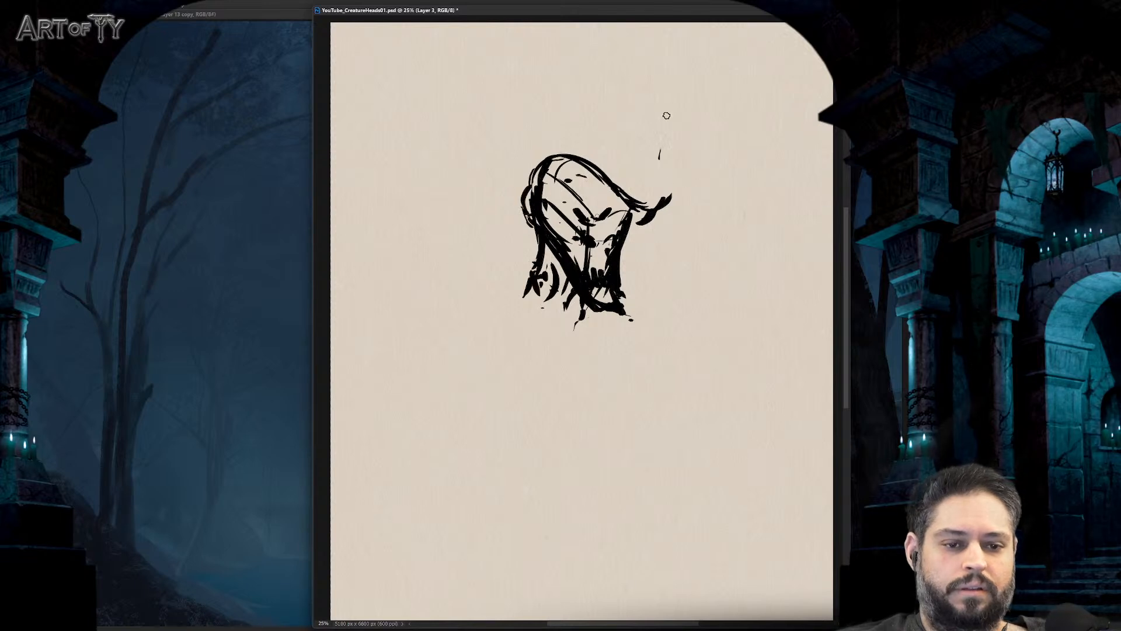
- Sketch a second head near the page's upper corner with a tall domed cranium and pointed ear, and mark its eyes, nose and mouth
drag(659, 158, 693, 61)
mouse_move(705, 57)
mouse_down()
mouse_move(759, 147)
mouse_move(762, 202)
mouse_up()
mouse_move(633, 139)
mouse_down()
mouse_move(719, 224)
mouse_move(762, 215)
mouse_up()
mouse_move(761, 166)
mouse_down()
mouse_move(742, 68)
mouse_move(695, 69)
mouse_up()
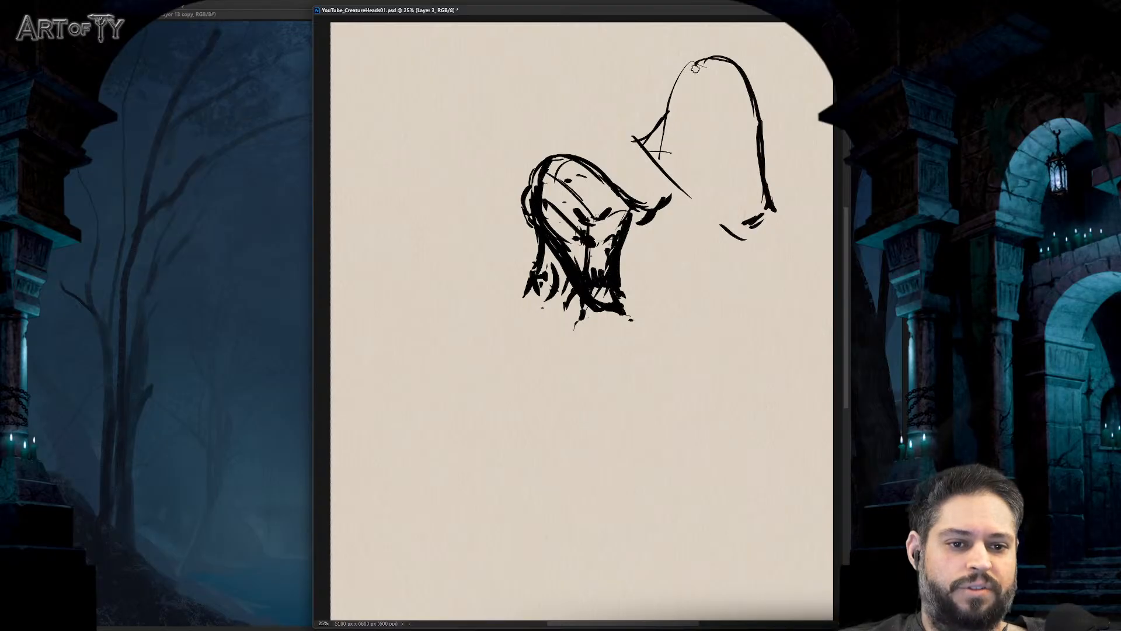
drag(757, 140, 741, 143)
mouse_move(690, 135)
mouse_down()
mouse_move(702, 126)
mouse_move(718, 149)
mouse_move(708, 157)
mouse_up()
mouse_move(765, 125)
mouse_down()
mouse_move(738, 169)
mouse_move(691, 170)
mouse_move(708, 170)
mouse_move(704, 185)
mouse_move(741, 207)
mouse_move(756, 192)
mouse_move(736, 205)
mouse_up()
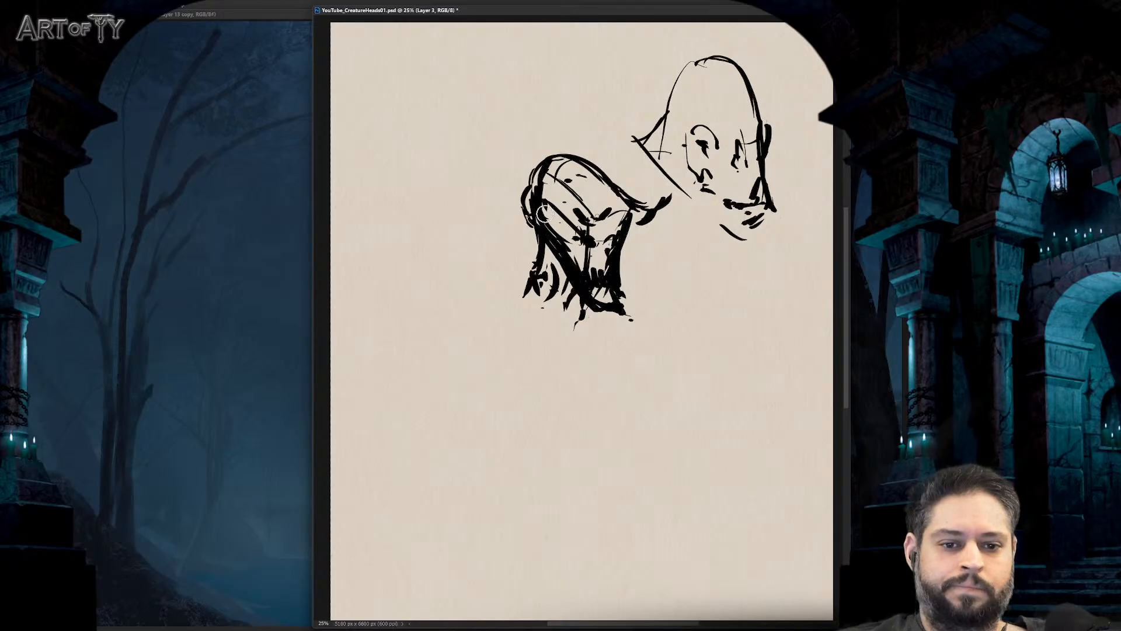
- Rework the first head by clearing excess black from its jaw and refining the cranium contour
mouse_move(543, 213)
mouse_down()
mouse_move(597, 304)
mouse_move(598, 283)
mouse_move(620, 265)
mouse_move(632, 301)
mouse_move(642, 226)
mouse_move(623, 291)
mouse_move(538, 230)
mouse_move(533, 203)
mouse_move(555, 169)
mouse_up()
click(497, 202)
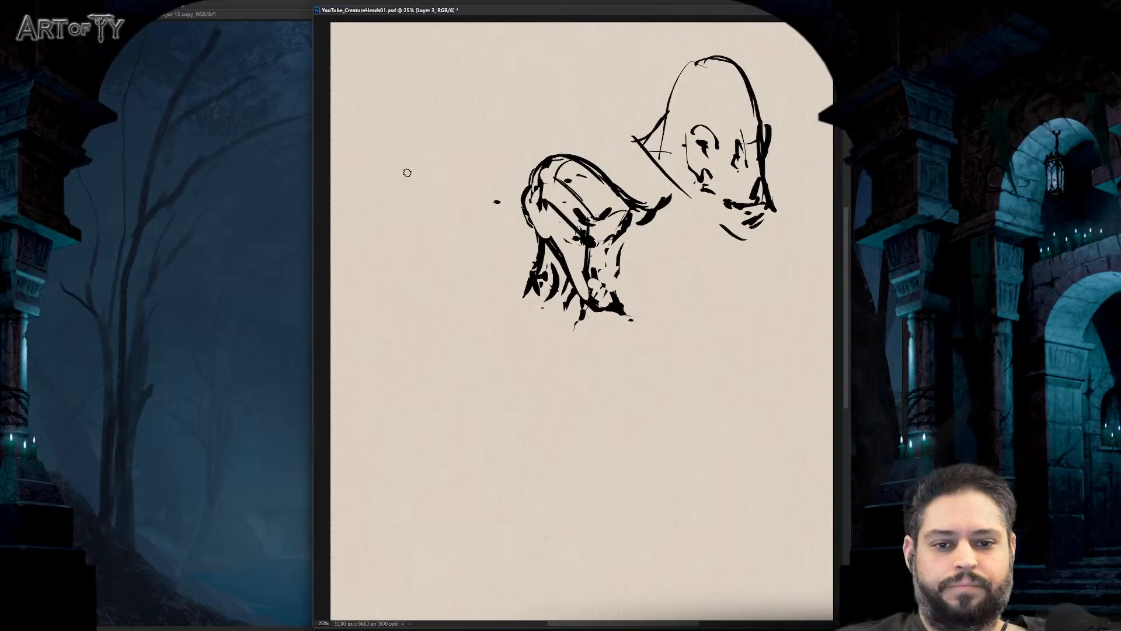
- Outline a third head on the empty side of the first one, with a rounded cranium, side contours, angled jaw and neck stroke
drag(383, 186, 457, 175)
drag(409, 137, 464, 236)
drag(438, 194, 465, 239)
mouse_move(385, 195)
mouse_down()
mouse_move(374, 233)
mouse_move(402, 230)
mouse_up()
drag(440, 238, 477, 232)
mouse_move(461, 175)
mouse_down()
mouse_move(475, 232)
mouse_move(442, 271)
mouse_up()
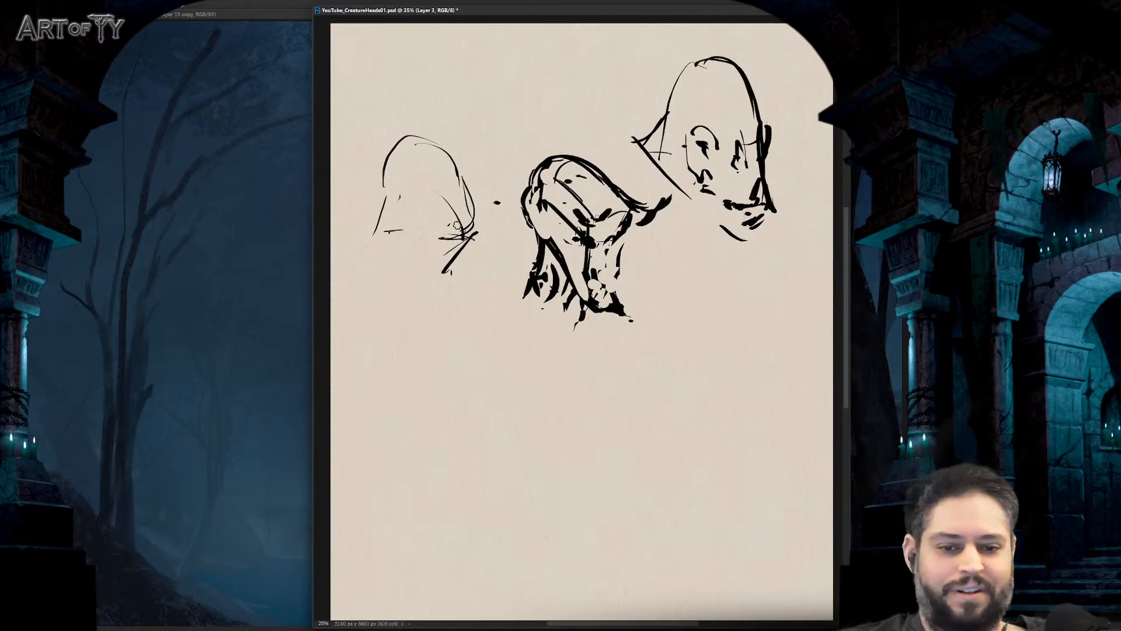
mouse_move(385, 179)
mouse_down()
mouse_move(375, 232)
mouse_move(471, 242)
mouse_up()
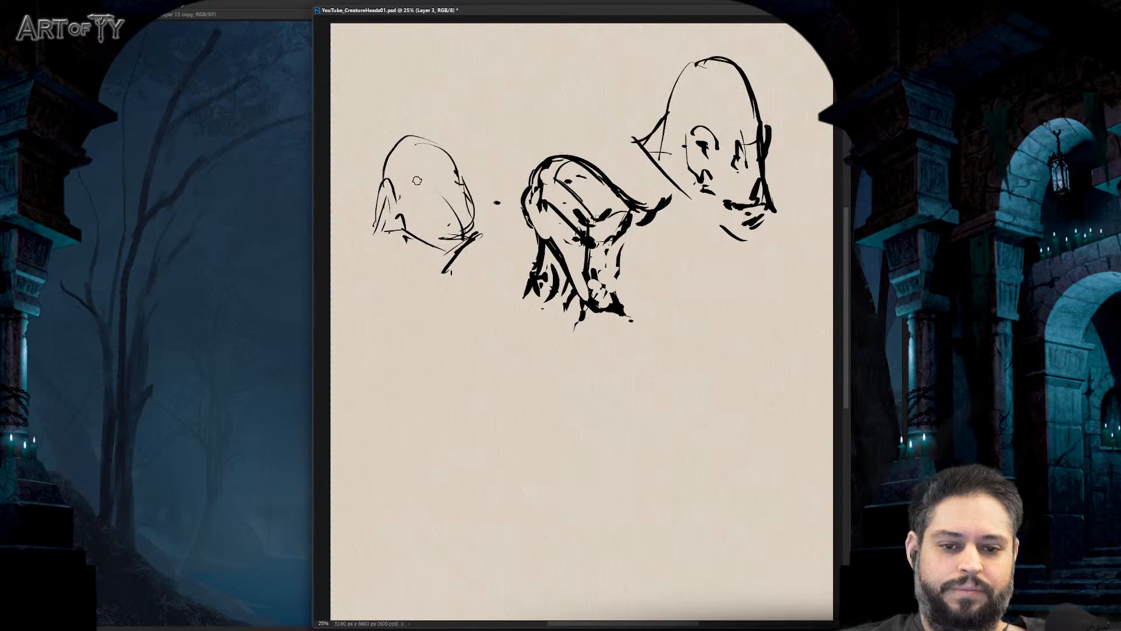
- Add facial plane, cheek and outer head strokes to the third head, and undo the latest marks around its eye and muzzle
mouse_move(387, 222)
mouse_down()
mouse_move(447, 184)
mouse_move(471, 189)
mouse_up()
drag(477, 228, 486, 229)
drag(444, 173, 473, 214)
drag(466, 188, 481, 216)
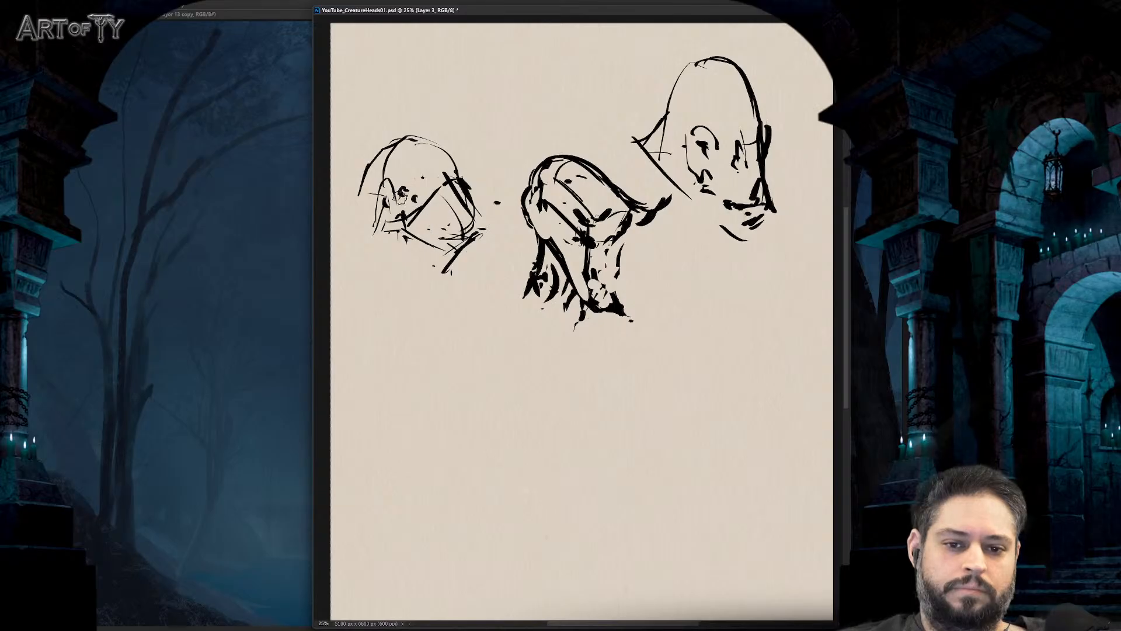
key(ctrl+z)
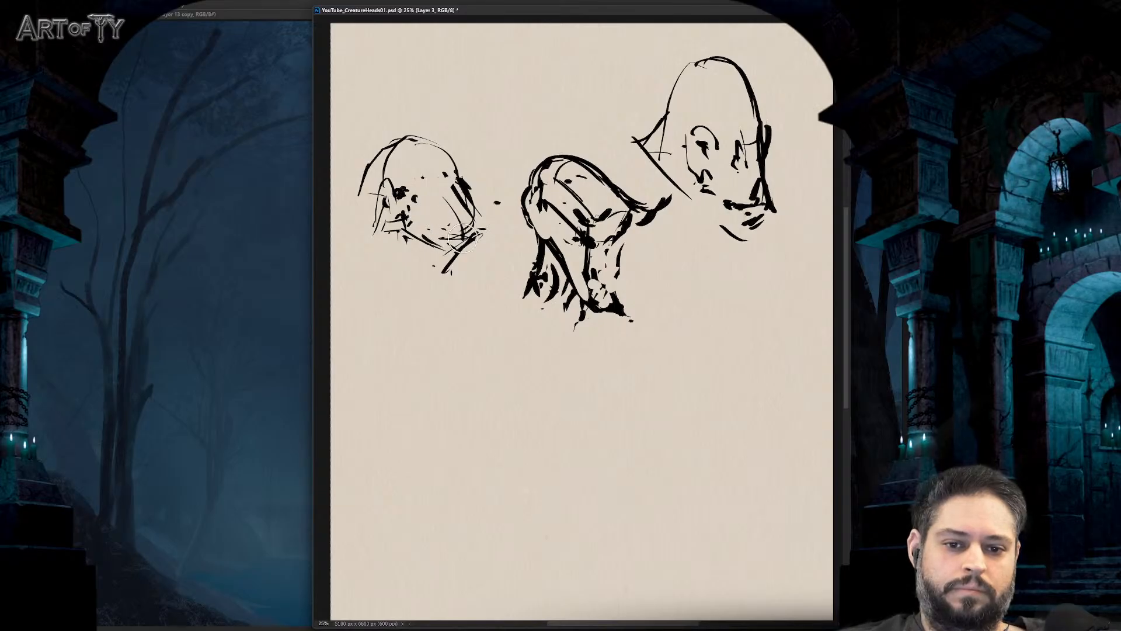
key(ctrl+z)
- Hatch dark diagonal strokes across the lower half of the third head's face to build its mouth and muzzle
mouse_move(457, 181)
mouse_down()
mouse_move(407, 233)
mouse_move(382, 234)
mouse_up()
drag(442, 222, 412, 233)
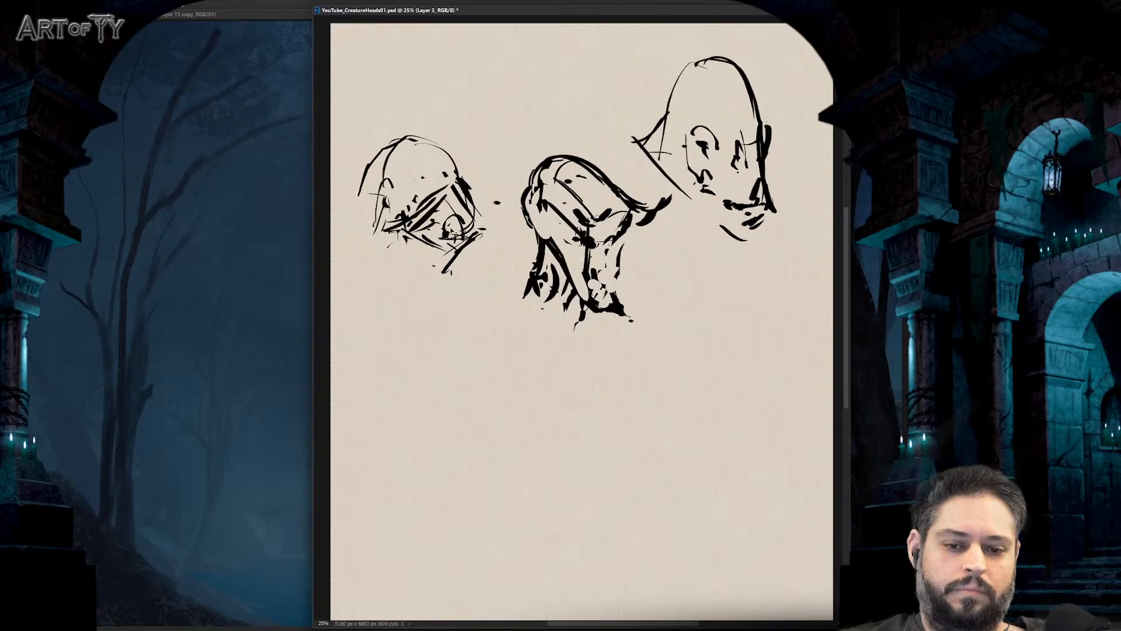
mouse_move(444, 187)
mouse_down()
mouse_move(435, 234)
mouse_move(435, 219)
mouse_up()
mouse_move(461, 187)
mouse_down()
mouse_move(443, 216)
mouse_move(458, 225)
mouse_move(417, 219)
mouse_up()
drag(427, 209, 385, 243)
drag(404, 226, 392, 239)
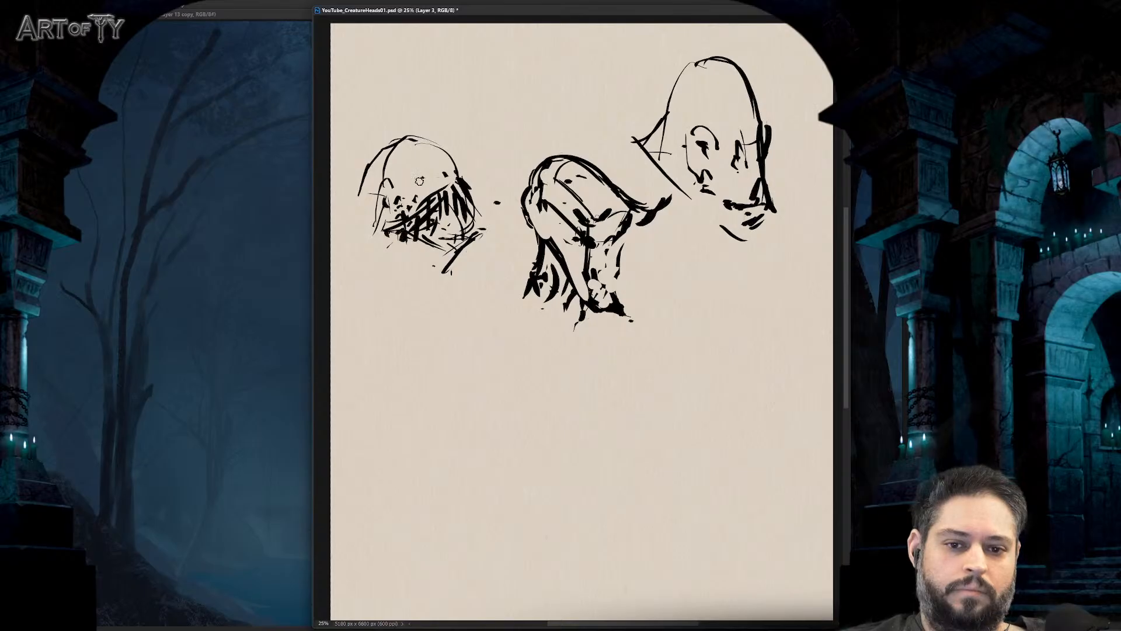
- Add eye and side-of-face marks to the third head, and sketch its collar and neck lines below the jaw
drag(383, 198, 364, 215)
mouse_move(419, 183)
mouse_down()
mouse_move(402, 195)
mouse_move(430, 187)
mouse_up()
drag(417, 190, 403, 196)
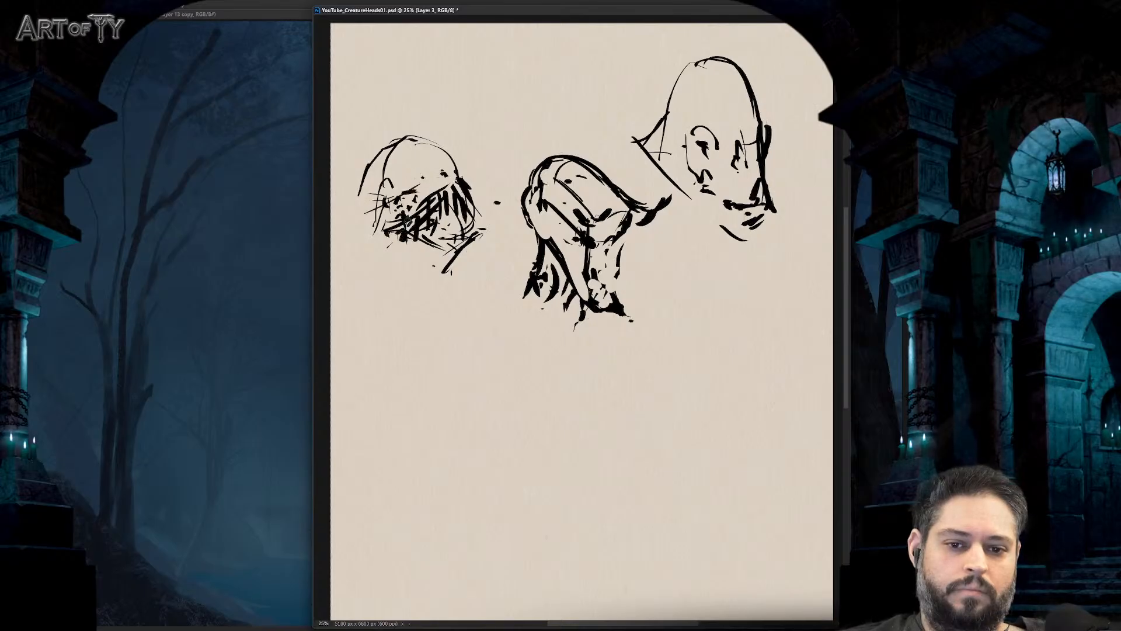
drag(357, 240, 403, 239)
mouse_move(385, 243)
mouse_down()
mouse_move(421, 290)
mouse_move(423, 276)
mouse_up()
drag(467, 205, 483, 217)
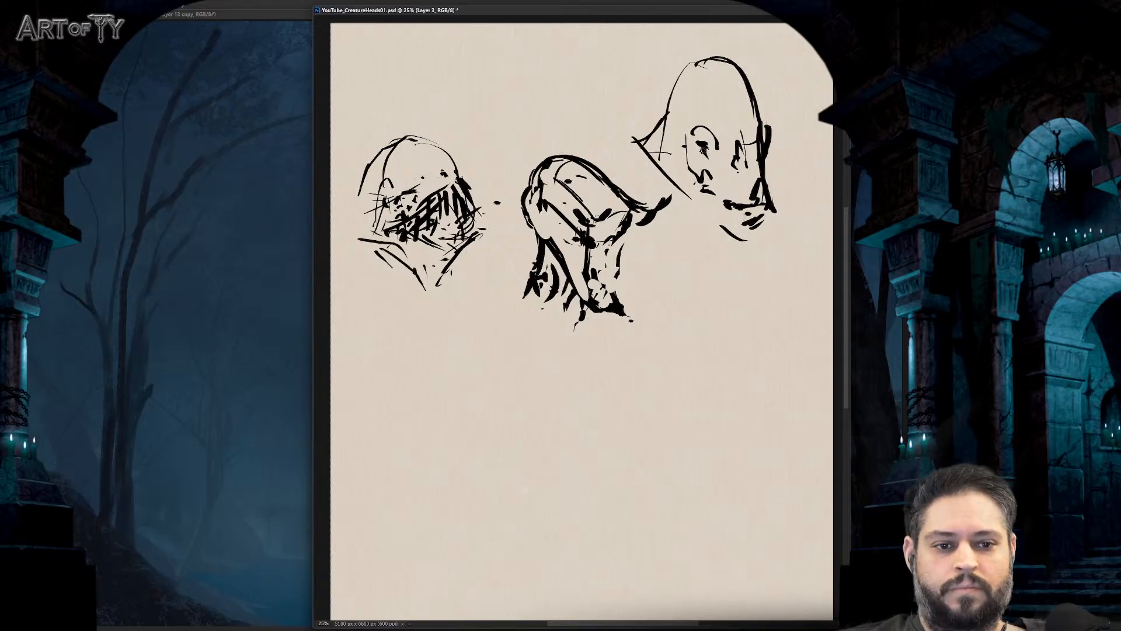
- Close the tall head's jawline, and scale the three heads down together and shift them toward the page's upper edge
drag(700, 197, 730, 233)
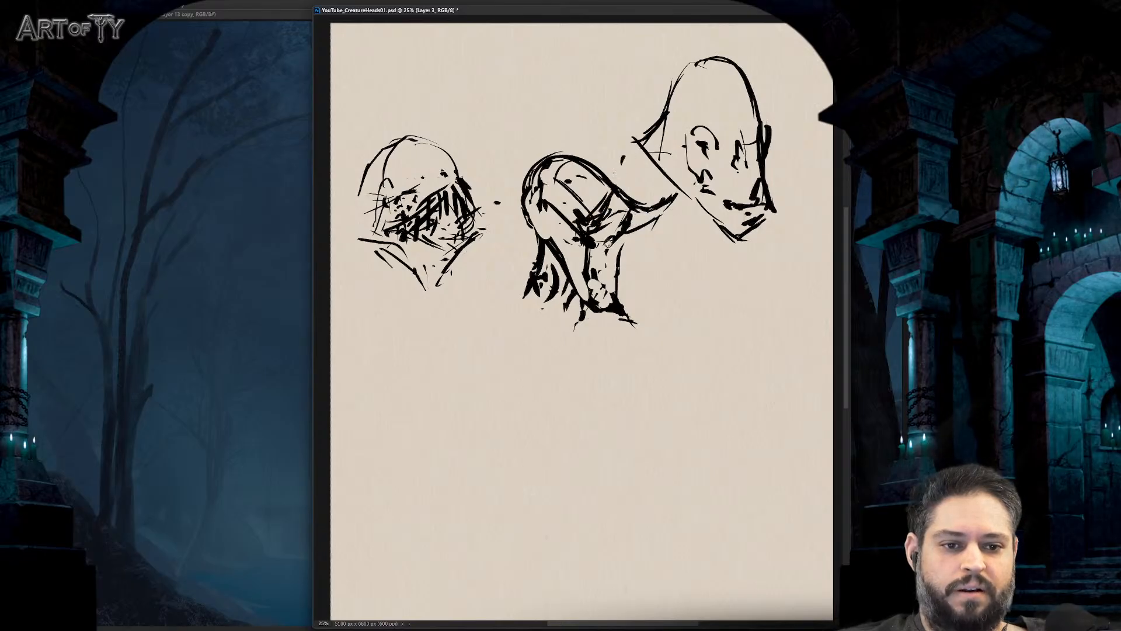
key(ctrl+t)
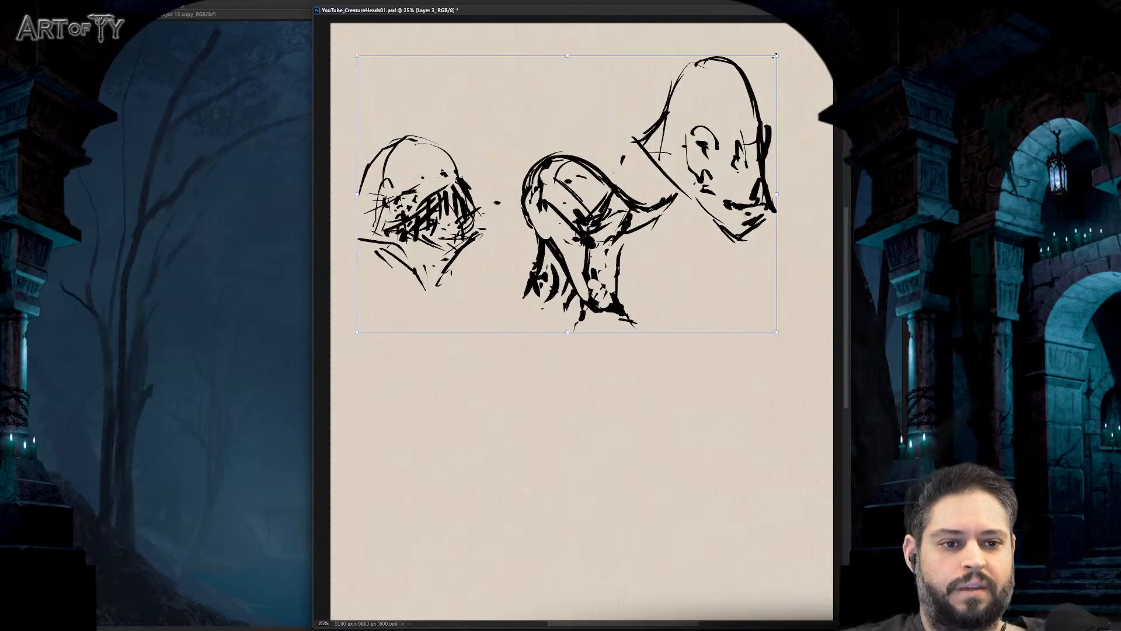
mouse_move(774, 56)
mouse_down()
mouse_move(695, 119)
mouse_move(700, 106)
mouse_up()
drag(650, 257, 589, 189)
key(Return)
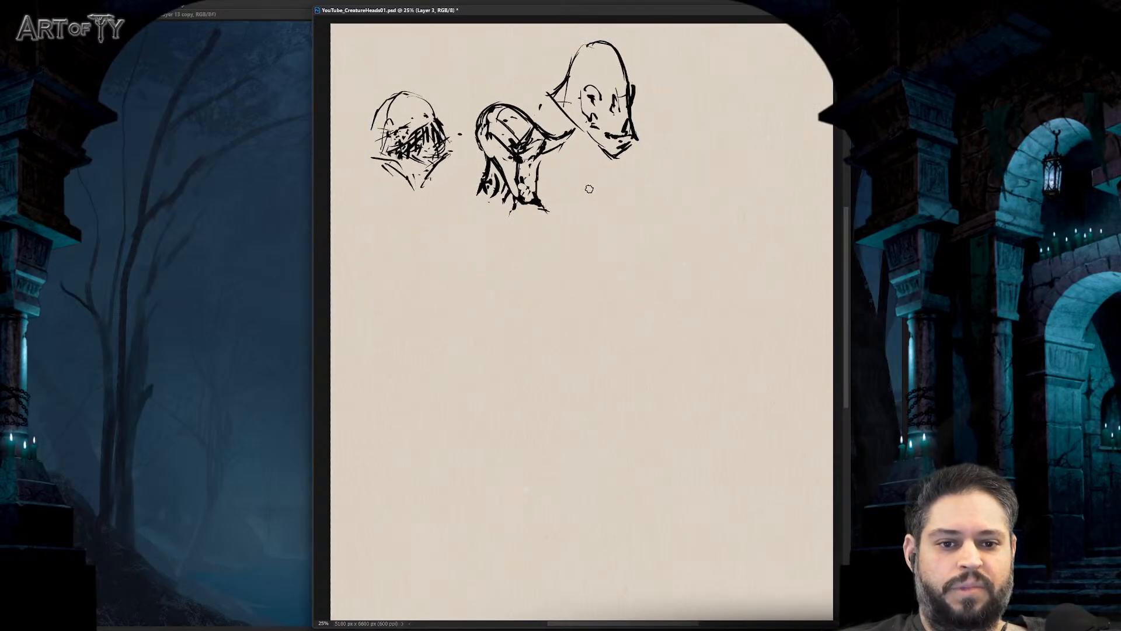
- Outline a fourth head below the tall one, with a domed cranium and wide pointed ears on both sides
mouse_move(632, 245)
mouse_down()
mouse_move(610, 230)
mouse_move(660, 209)
mouse_move(668, 263)
mouse_up()
mouse_move(594, 217)
mouse_down()
mouse_move(657, 202)
mouse_move(570, 267)
mouse_move(626, 280)
mouse_move(652, 193)
mouse_move(668, 262)
mouse_move(564, 254)
mouse_move(589, 212)
mouse_up()
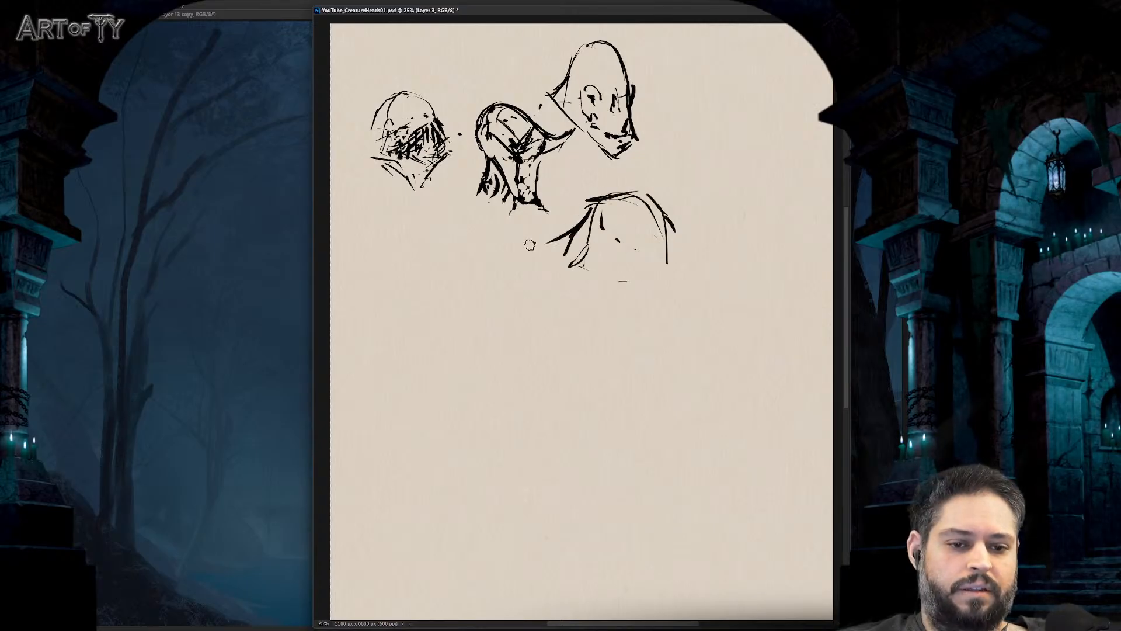
drag(524, 244, 601, 294)
mouse_move(672, 214)
mouse_down()
mouse_move(711, 230)
mouse_move(682, 282)
mouse_up()
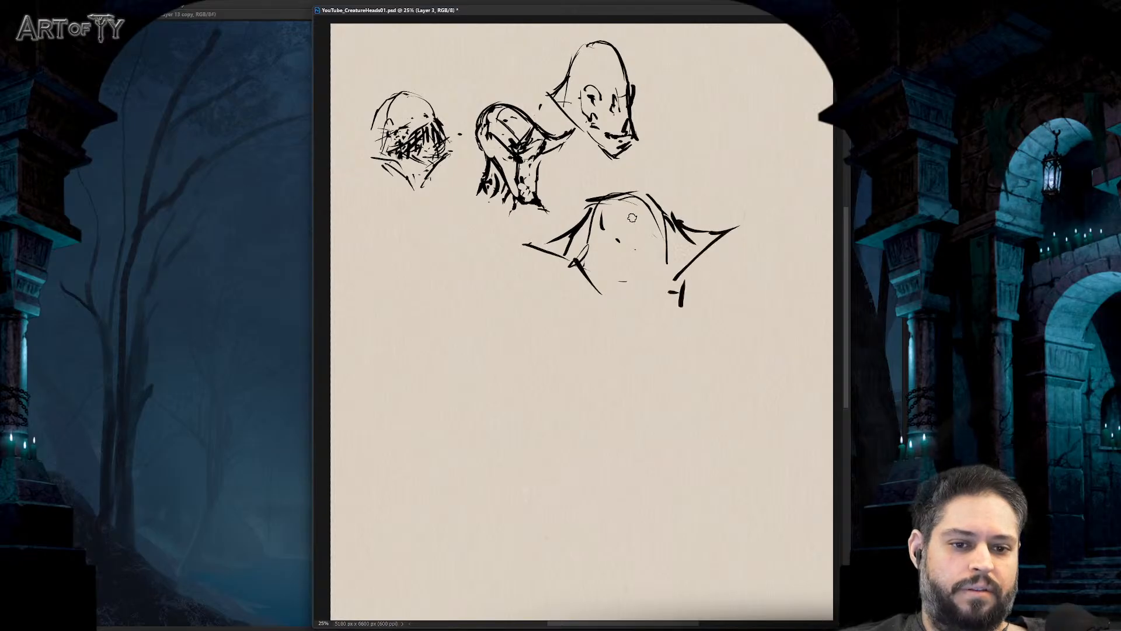
- Sketch the fourth head's center line and brow, and extend a long tapering jaw down to a split chin
drag(619, 204, 651, 274)
mouse_move(587, 252)
mouse_down()
mouse_move(596, 282)
mouse_move(669, 253)
mouse_move(680, 284)
mouse_move(630, 269)
mouse_move(674, 278)
mouse_move(617, 282)
mouse_move(681, 277)
mouse_move(644, 284)
mouse_move(641, 266)
mouse_move(612, 285)
mouse_up()
mouse_move(663, 274)
mouse_down()
mouse_move(675, 284)
mouse_move(674, 271)
mouse_up()
mouse_move(655, 293)
mouse_down()
mouse_move(625, 299)
mouse_move(635, 310)
mouse_move(620, 318)
mouse_move(608, 310)
mouse_move(651, 345)
mouse_up()
drag(655, 349, 677, 406)
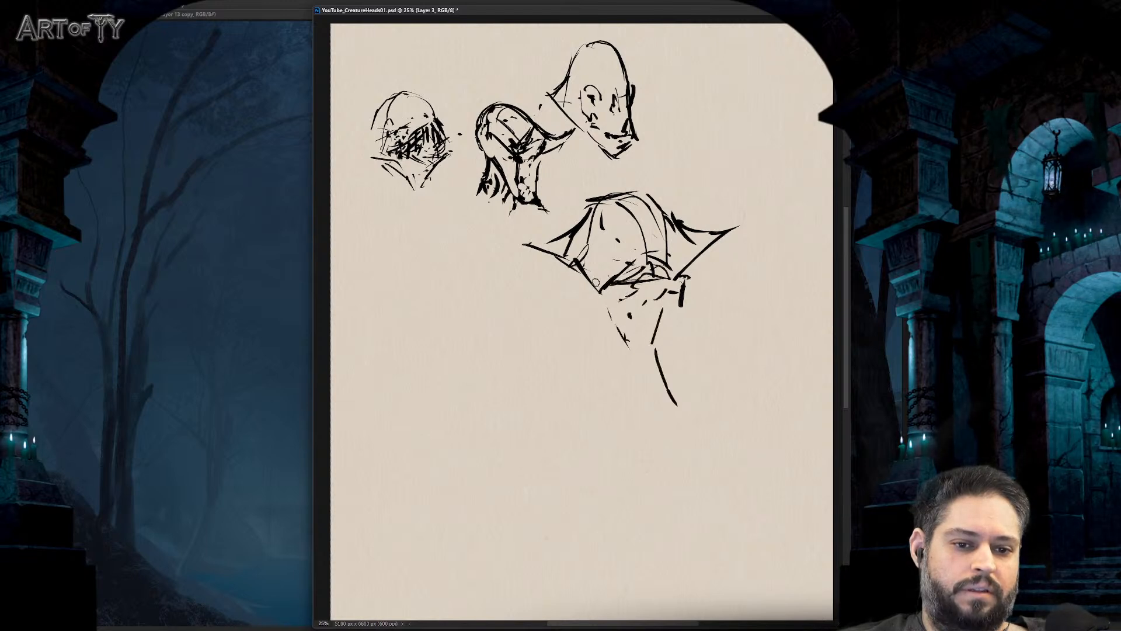
mouse_move(595, 279)
mouse_down()
mouse_move(622, 367)
mouse_move(654, 372)
mouse_up()
drag(671, 313, 663, 353)
drag(669, 359, 679, 392)
mouse_move(658, 373)
mouse_down()
mouse_move(645, 397)
mouse_move(653, 386)
mouse_up()
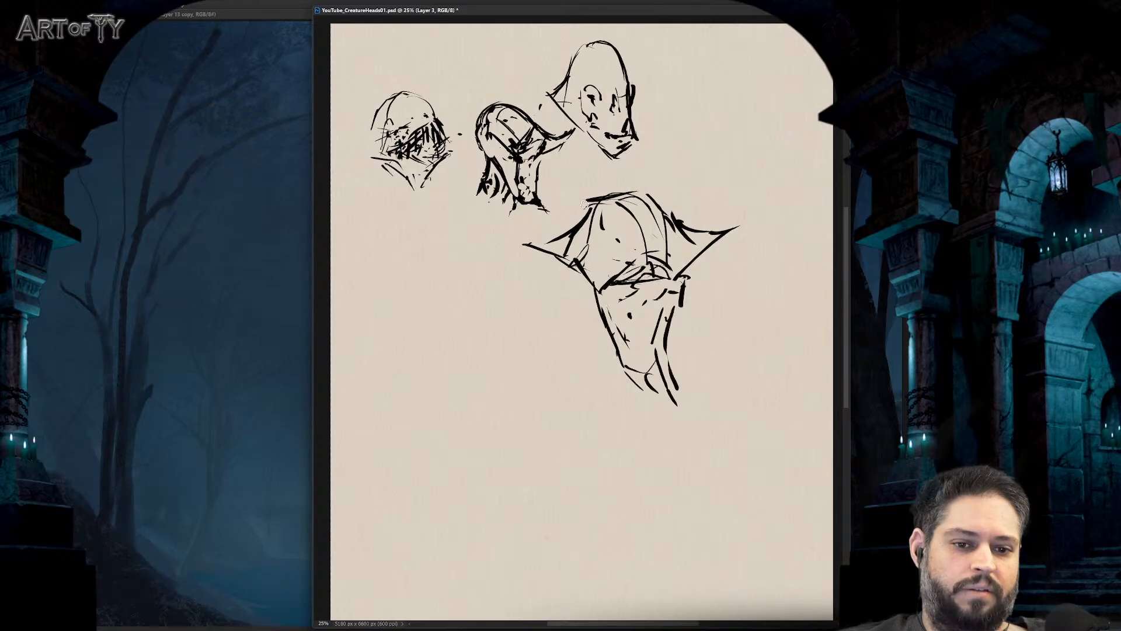
- Extend the fourth head's side ears into long, drooping horn shapes with extra contour strokes
mouse_move(591, 211)
mouse_down()
mouse_move(537, 234)
mouse_move(508, 268)
mouse_up()
drag(581, 246, 560, 256)
mouse_move(673, 214)
mouse_down()
mouse_move(735, 226)
mouse_move(740, 242)
mouse_up()
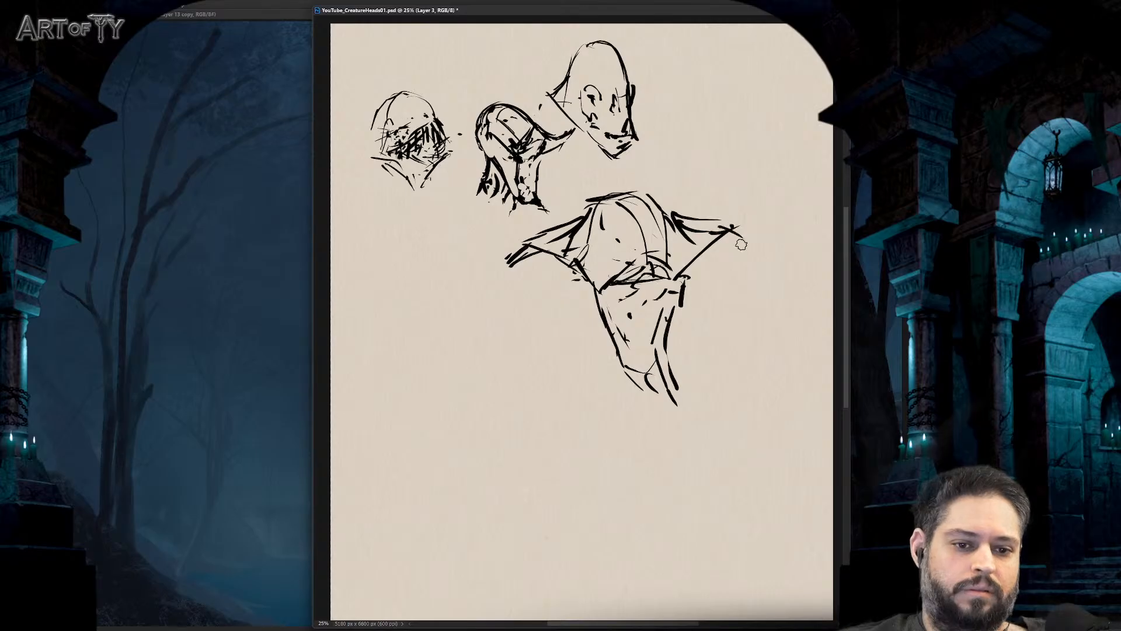
drag(528, 253, 495, 287)
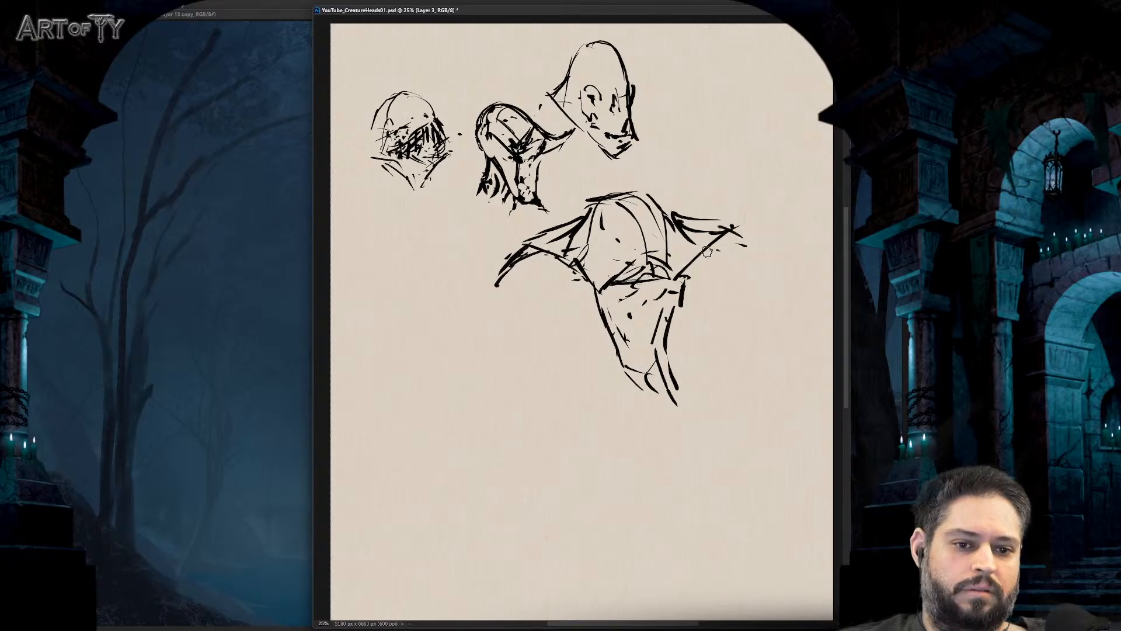
drag(707, 251, 745, 264)
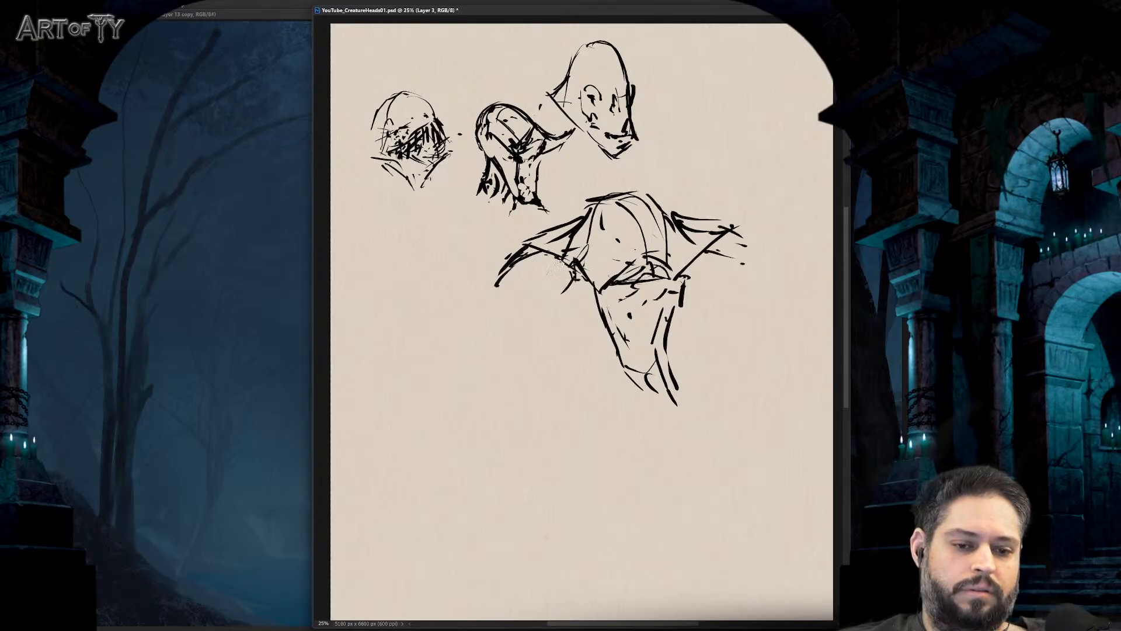
- Add heavy cheek spikes, a pointed crest and long vertical teeth to the fourth head, and mirror the canvas view
mouse_move(586, 303)
mouse_down()
mouse_move(565, 266)
mouse_move(602, 323)
mouse_move(581, 330)
mouse_move(639, 312)
mouse_up()
drag(680, 270, 706, 320)
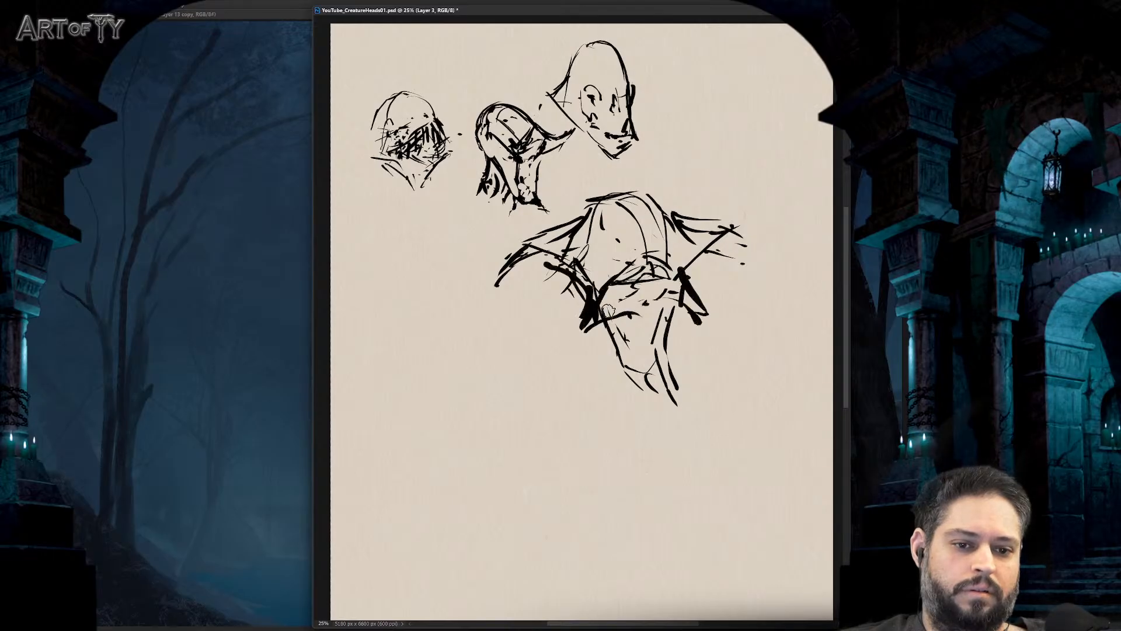
drag(601, 315, 649, 306)
mouse_move(581, 221)
mouse_down()
mouse_move(613, 183)
mouse_move(642, 209)
mouse_up()
mouse_move(653, 272)
mouse_down()
mouse_move(642, 350)
mouse_move(621, 342)
mouse_move(643, 348)
mouse_move(655, 334)
mouse_up()
drag(670, 313, 664, 329)
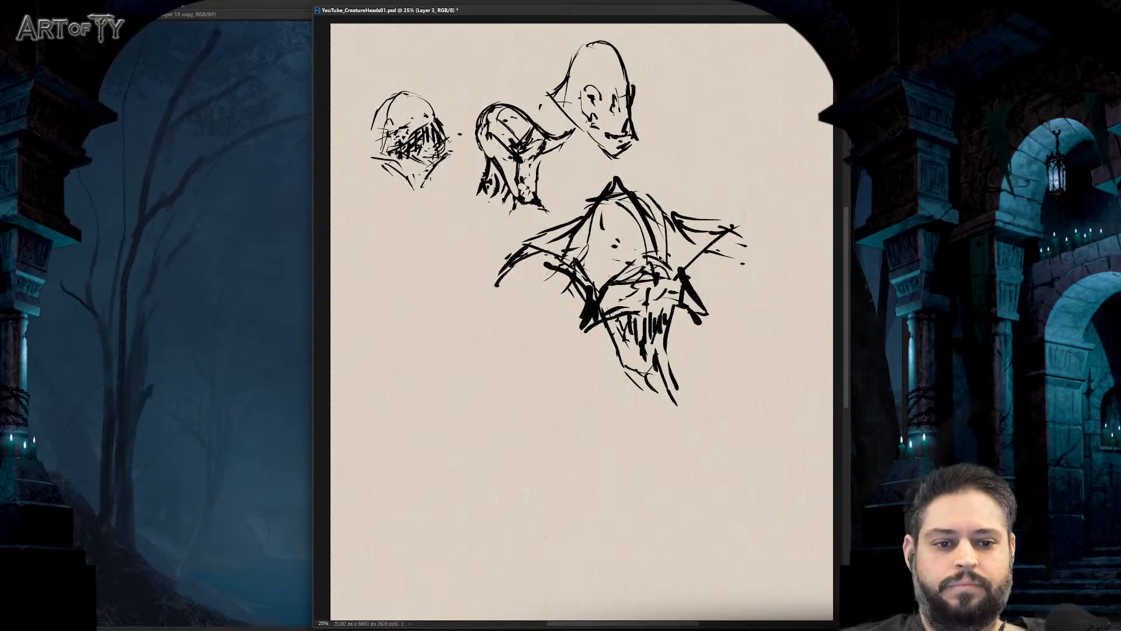
key(ctrl+shift+h)
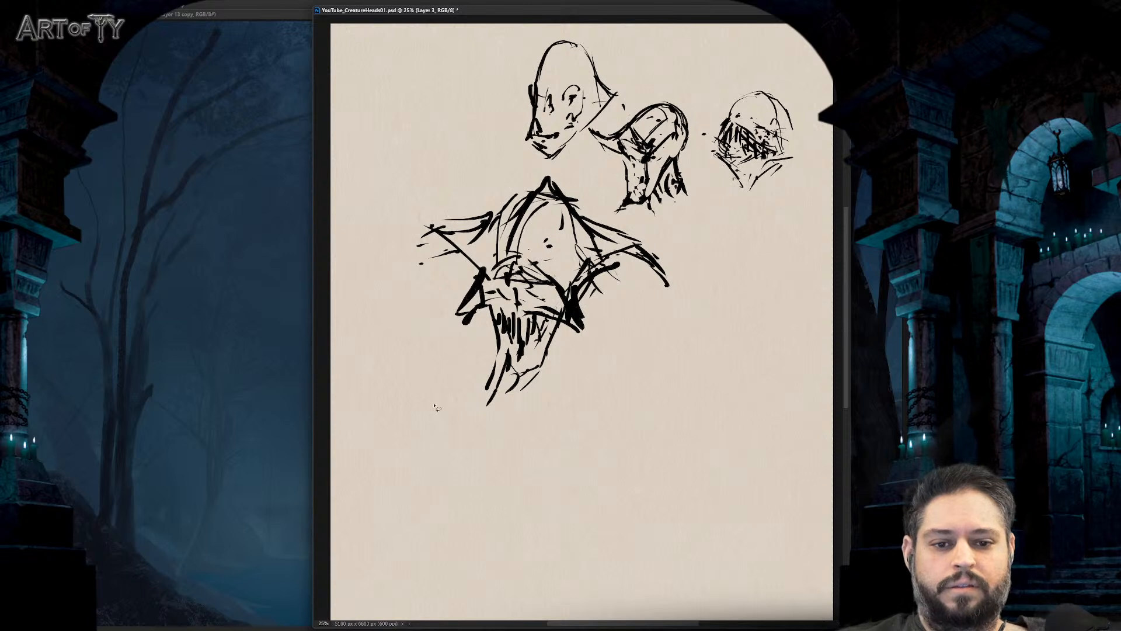
drag(399, 212, 659, 250)
drag(505, 190, 507, 188)
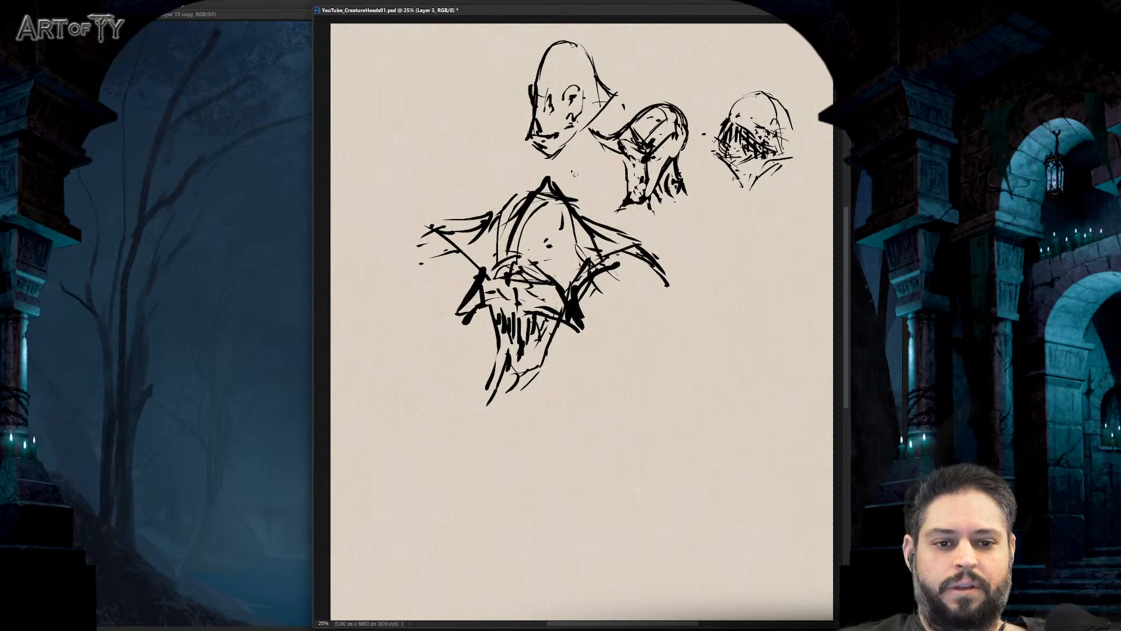
mouse_move(636, 228)
mouse_down()
mouse_move(471, 450)
mouse_move(479, 178)
mouse_move(546, 171)
mouse_move(612, 202)
mouse_move(612, 230)
mouse_up()
key(ctrl+t)
key(Escape)
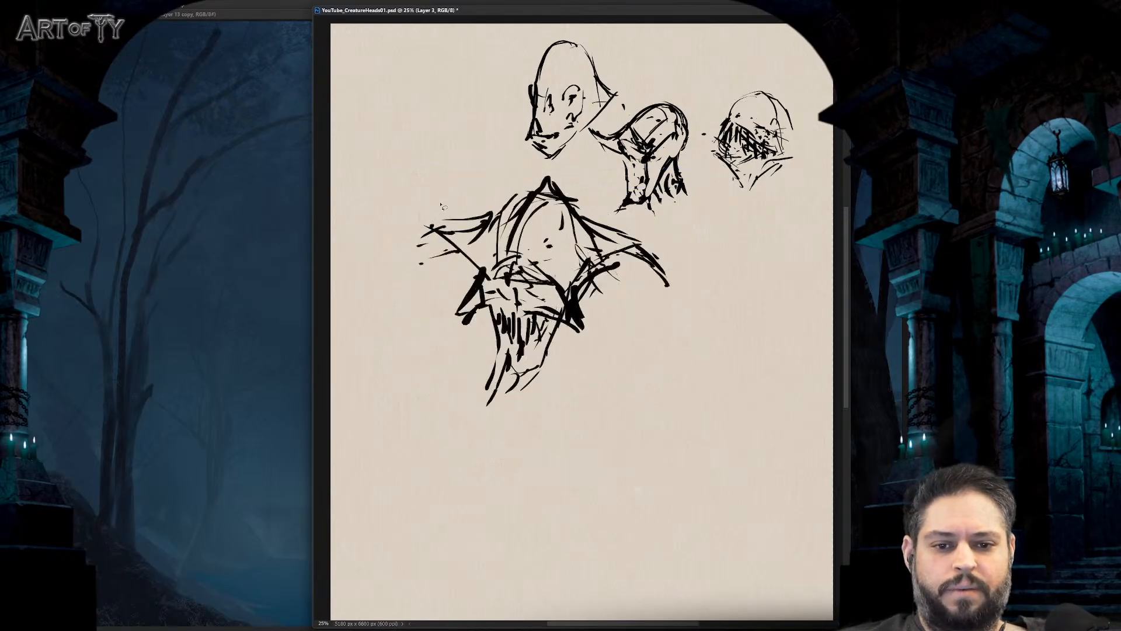
- Lasso the horned head, scale it down and move it into the row beside the tall head, and restore the unmirrored view
mouse_move(442, 206)
mouse_down()
mouse_move(410, 395)
mouse_move(730, 303)
mouse_move(650, 238)
mouse_up()
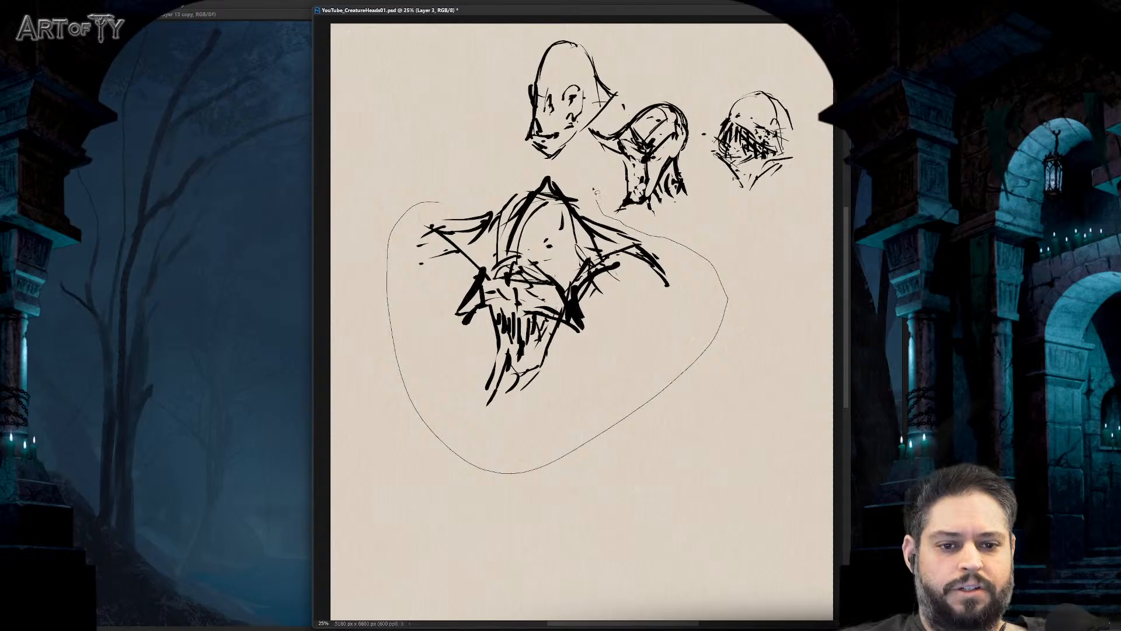
drag(596, 192, 444, 203)
key(ctrl+t)
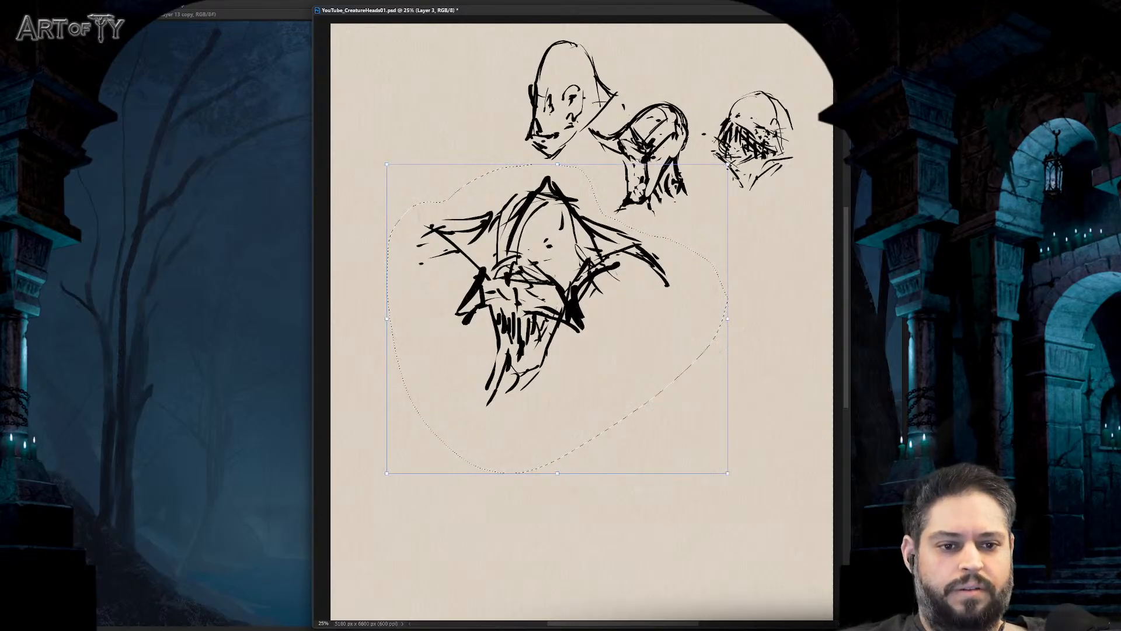
mouse_move(728, 166)
mouse_down()
mouse_move(689, 218)
mouse_move(656, 233)
mouse_up()
drag(589, 343, 468, 151)
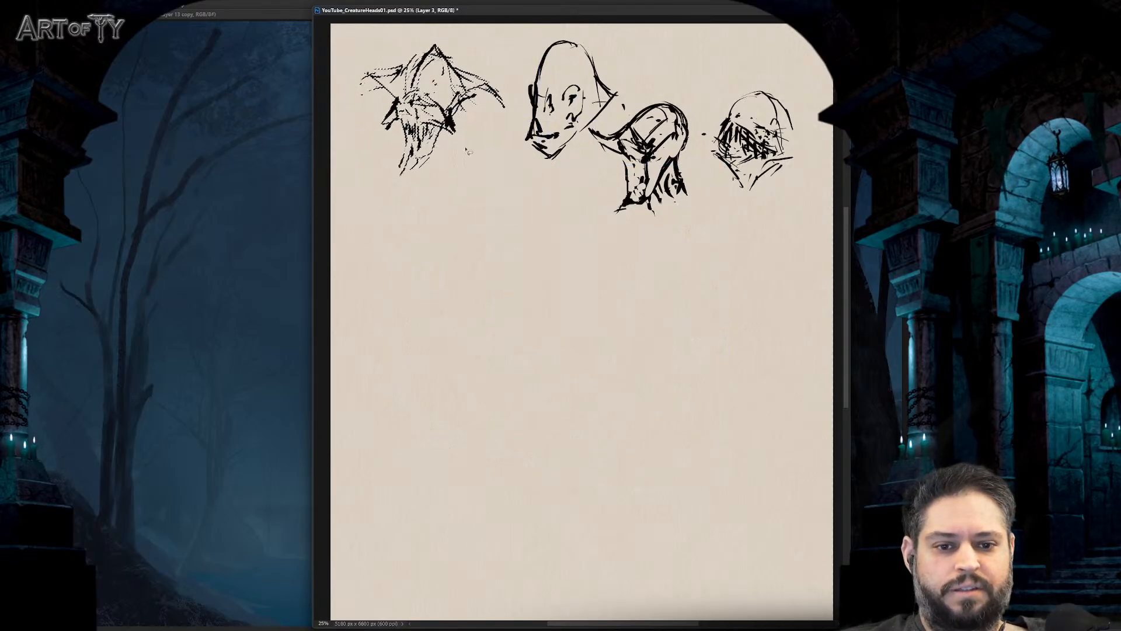
key(Return)
key(h)
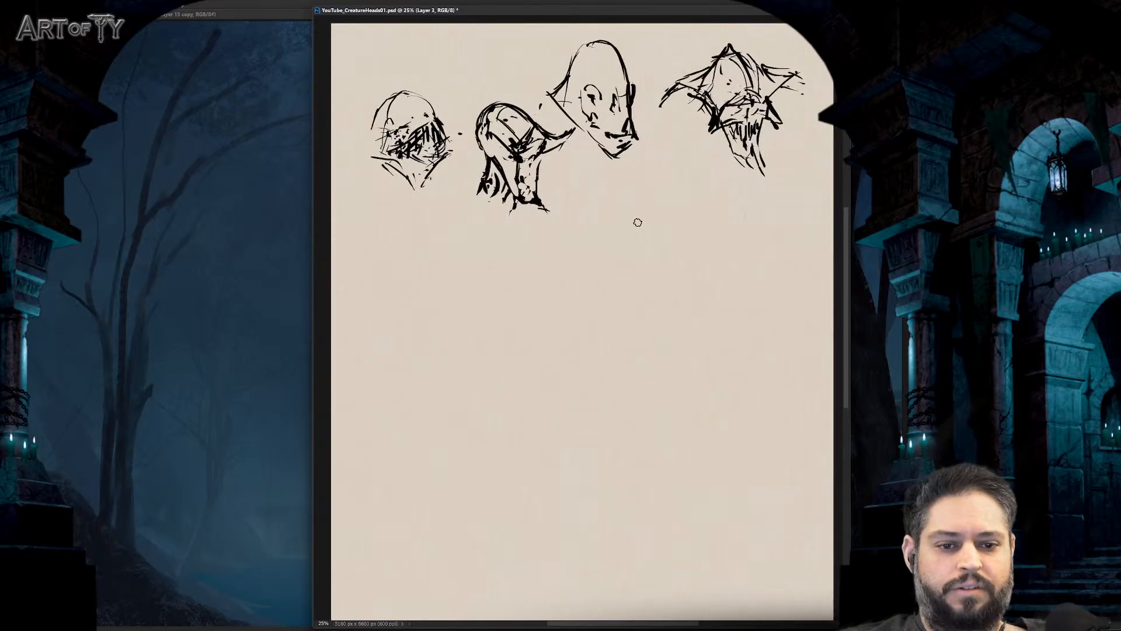
- Outline a large, wide almond-shaped fifth head below the row, with pointed ends, a high back and inner plane lines
drag(631, 270, 630, 270)
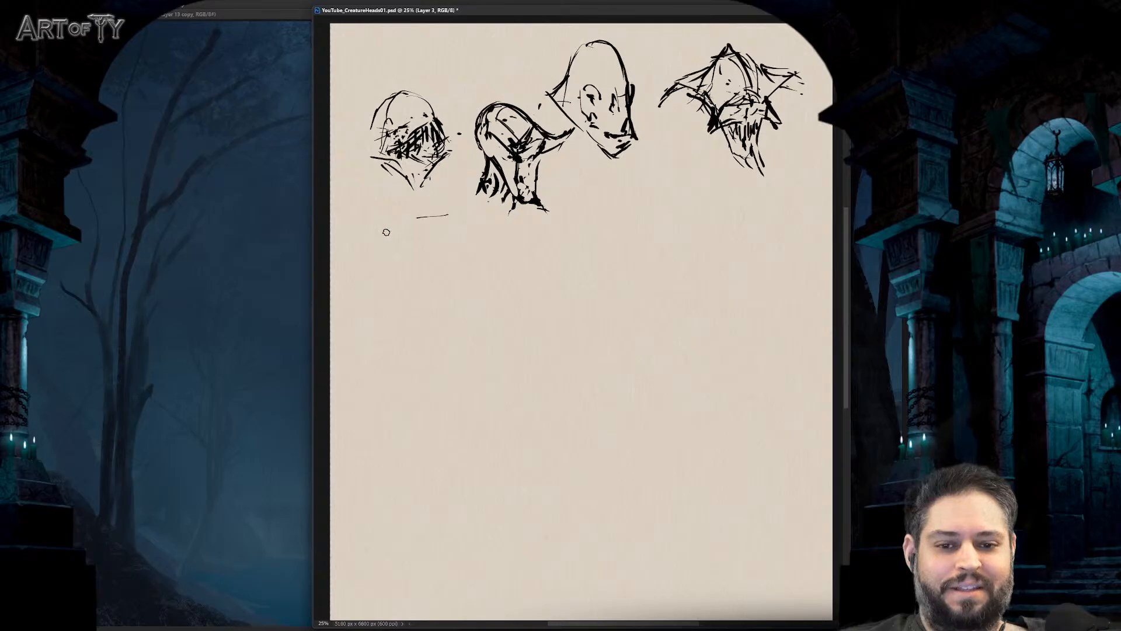
drag(386, 232, 357, 274)
drag(458, 220, 550, 275)
drag(549, 281, 558, 289)
mouse_move(409, 226)
mouse_down()
mouse_move(349, 299)
mouse_move(459, 343)
mouse_up()
drag(467, 340, 523, 320)
mouse_move(455, 211)
mouse_down()
mouse_move(549, 266)
mouse_move(501, 328)
mouse_up()
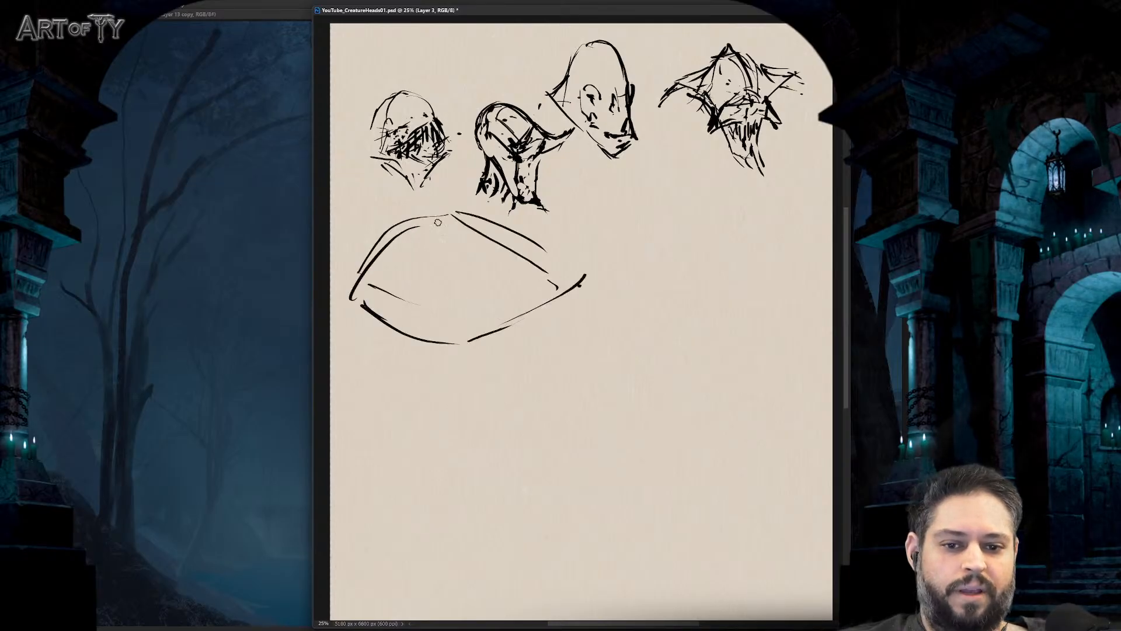
mouse_move(444, 213)
mouse_down()
mouse_move(340, 285)
mouse_move(432, 338)
mouse_up()
drag(454, 212, 557, 257)
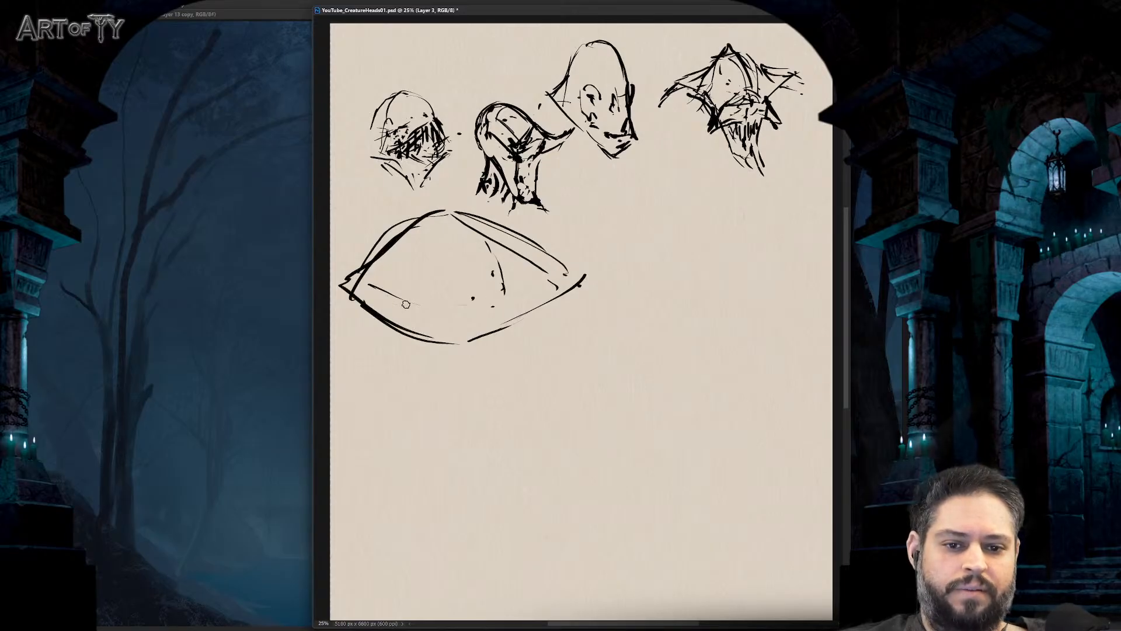
- Add dark mouth strokes along the fifth head's lower edge, and mark its eye and reinforce its contours
mouse_move(518, 310)
mouse_down()
mouse_move(459, 339)
mouse_move(503, 317)
mouse_up()
drag(518, 310, 472, 338)
mouse_move(463, 323)
mouse_down()
mouse_move(474, 334)
mouse_move(437, 333)
mouse_up()
drag(439, 328, 506, 316)
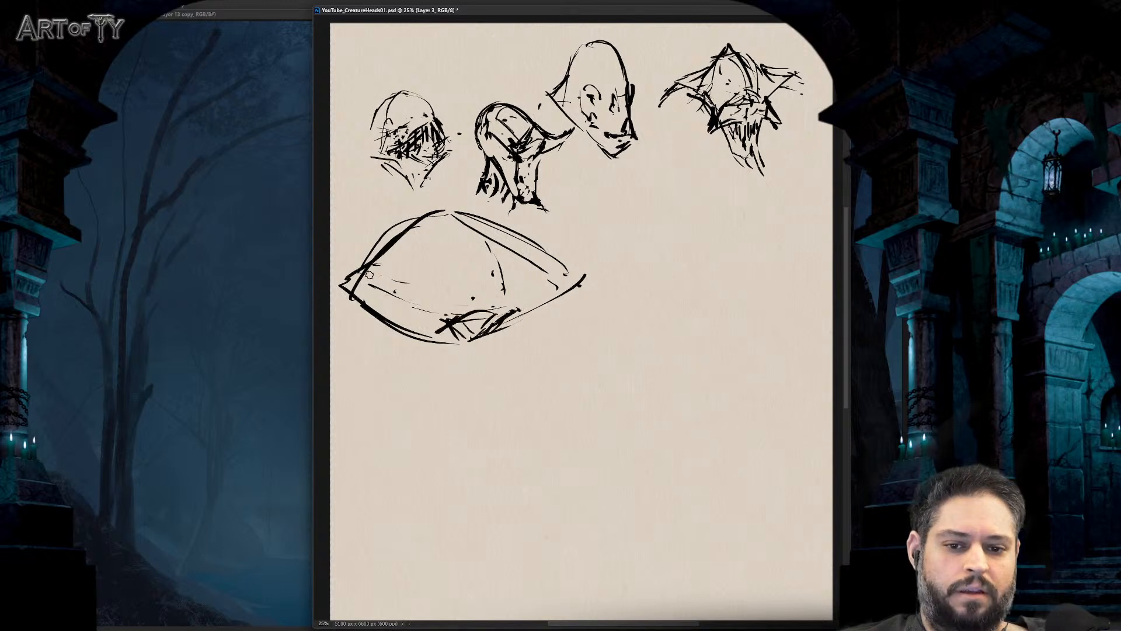
mouse_move(383, 272)
mouse_down()
mouse_move(474, 299)
mouse_move(569, 264)
mouse_move(442, 213)
mouse_move(484, 211)
mouse_up()
drag(571, 265, 581, 281)
- Lasso the wide fifth head, move it slightly down and away from the page edge, and return to the brush unselected
mouse_move(359, 230)
mouse_down()
mouse_move(397, 403)
mouse_move(584, 221)
mouse_move(400, 205)
mouse_up()
drag(453, 276, 494, 309)
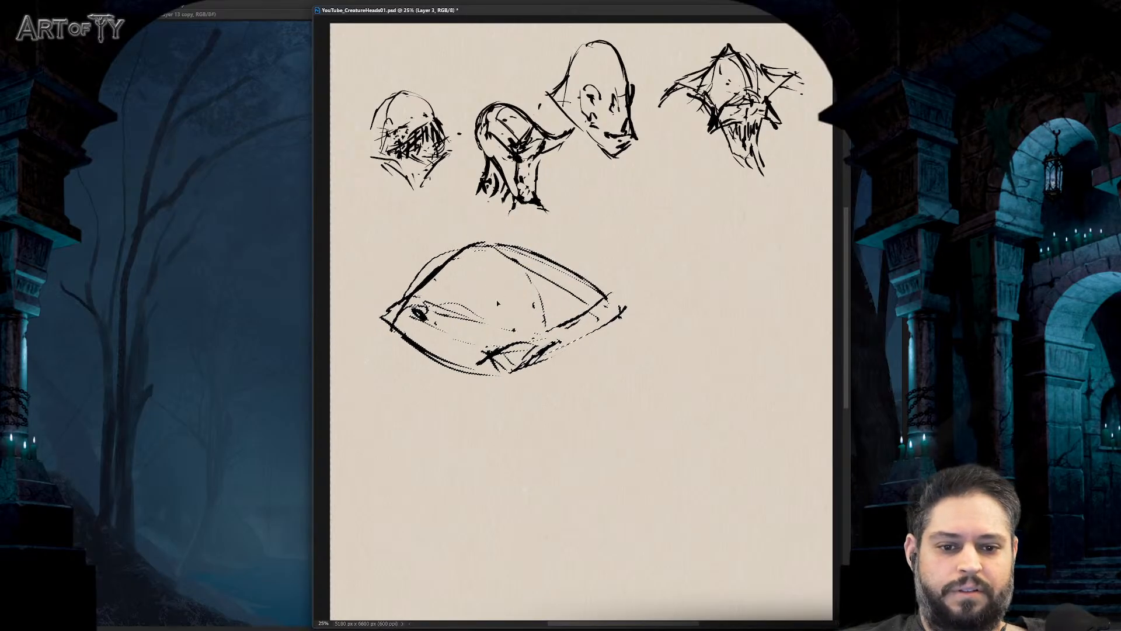
key(ctrl+d)
key(b)
- Rework the fifth head's underside with jagged teeth, a lower lip contour and a tightened back jaw edge
mouse_move(624, 305)
mouse_down()
mouse_move(567, 350)
mouse_move(446, 368)
mouse_move(495, 369)
mouse_move(583, 336)
mouse_move(545, 368)
mouse_up()
drag(558, 353, 537, 373)
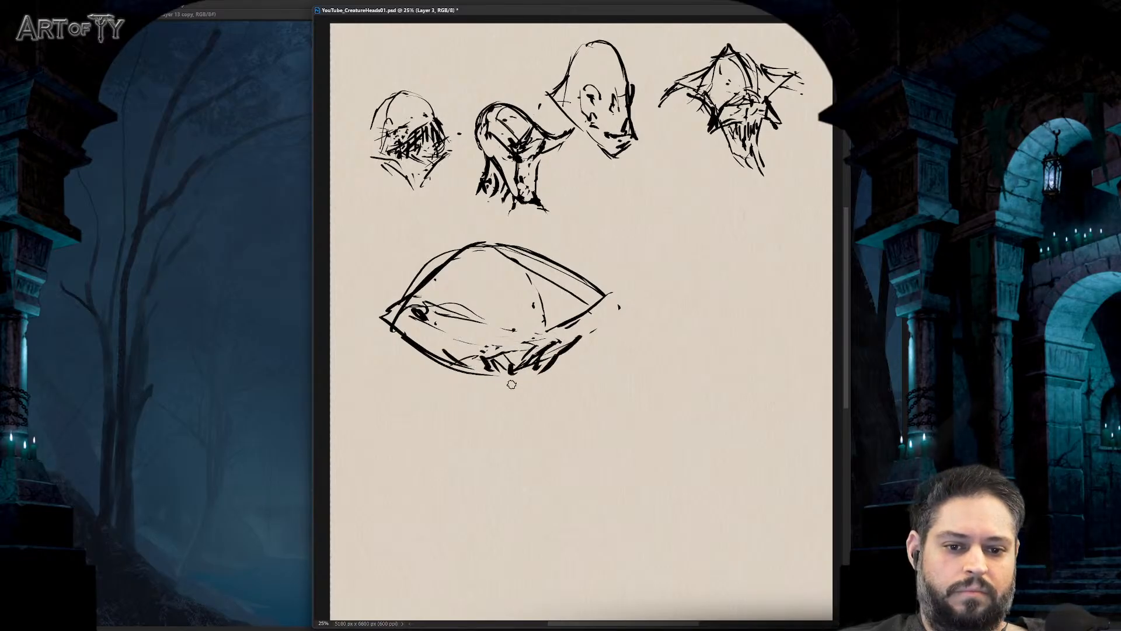
drag(451, 356, 488, 376)
drag(484, 369, 501, 378)
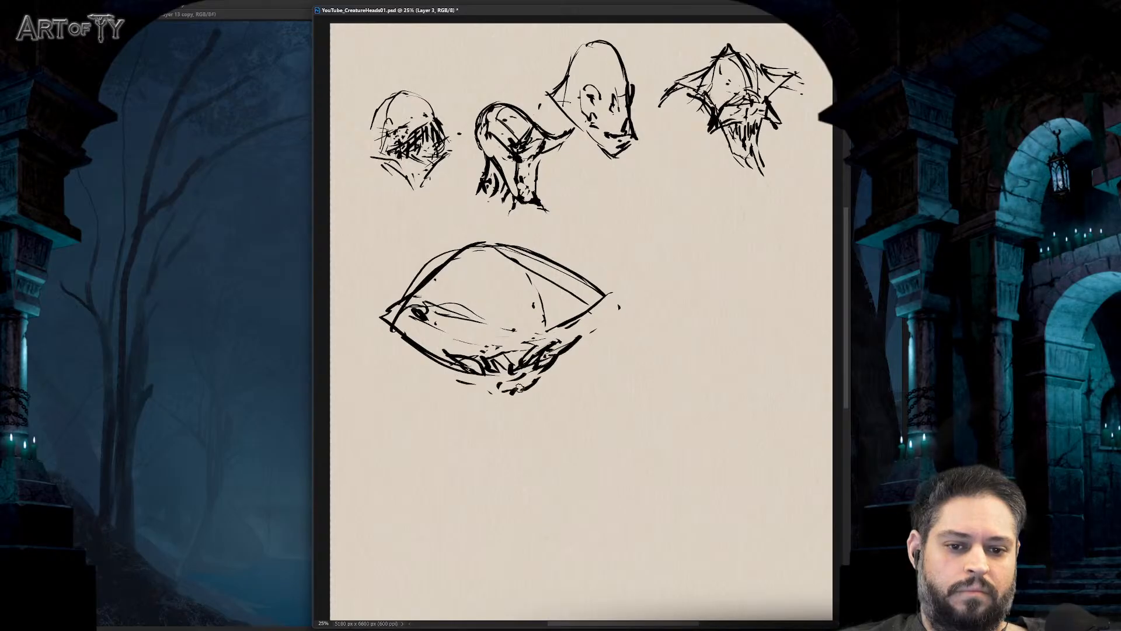
drag(490, 385, 517, 374)
drag(608, 292, 563, 349)
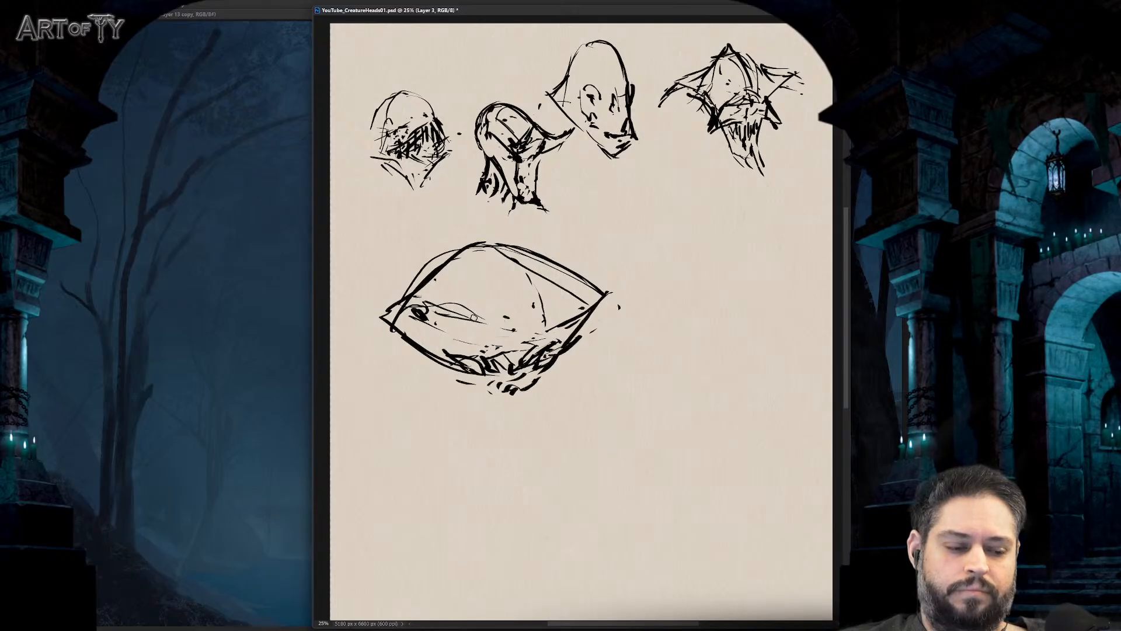
- Add cheek creases, forehead marks and small spikes along the fifth head's snout and back
mouse_move(503, 311)
mouse_down()
mouse_move(542, 334)
mouse_move(551, 312)
mouse_up()
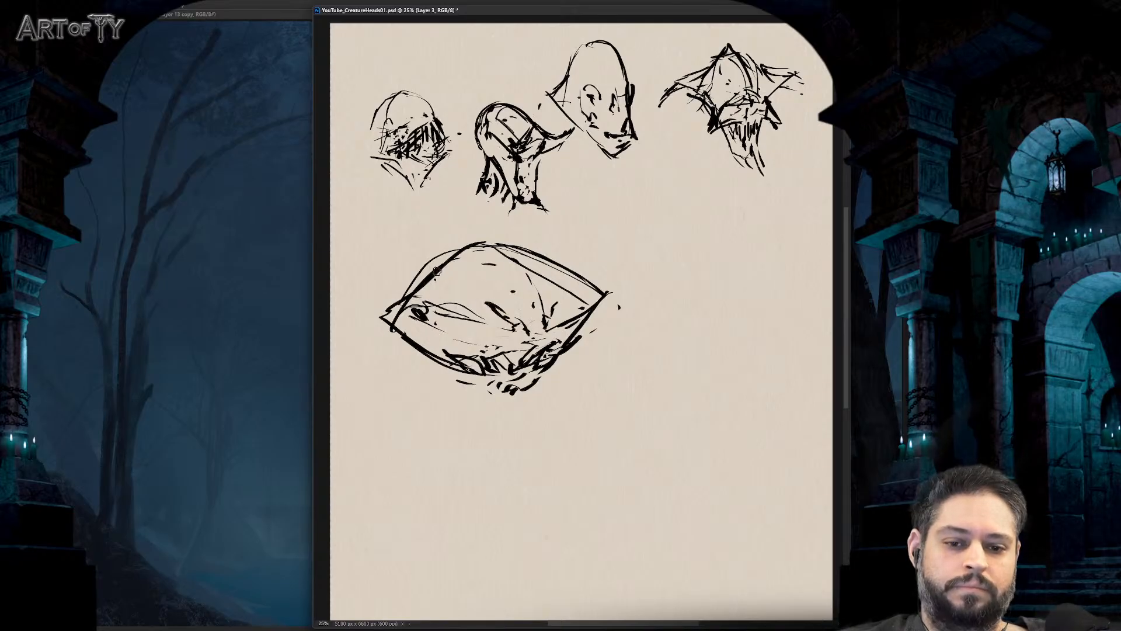
mouse_move(418, 304)
mouse_down()
mouse_move(387, 312)
mouse_move(449, 255)
mouse_move(438, 258)
mouse_move(483, 290)
mouse_up()
drag(563, 259, 552, 304)
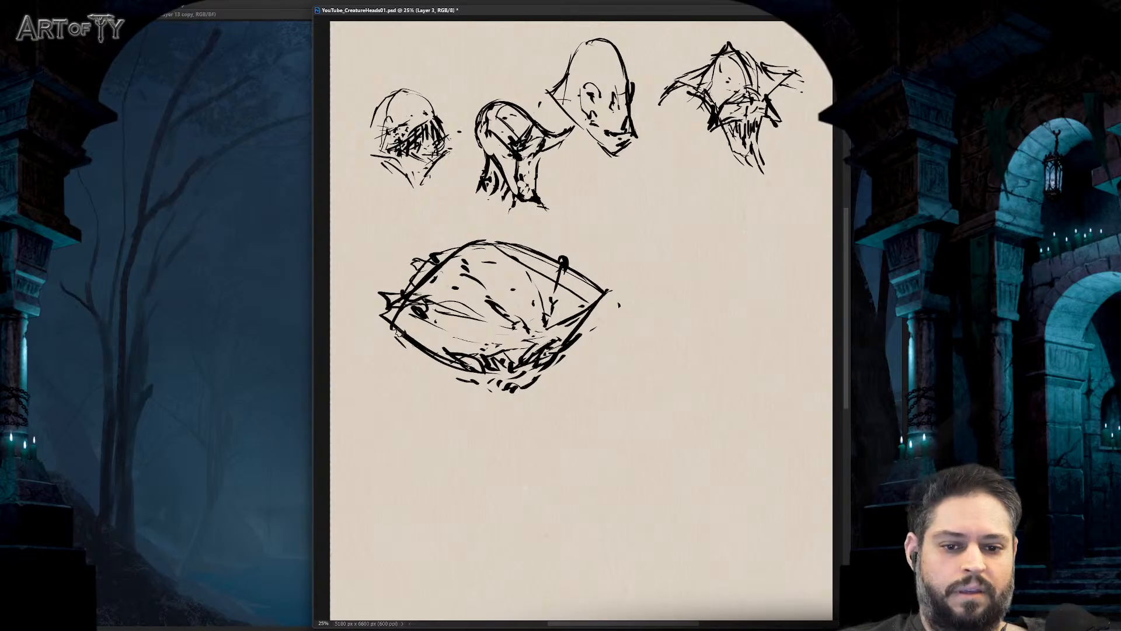
- Draw a lower jaw contour beneath the fifth head's teeth and hatch short strokes under its back jaw
mouse_move(400, 333)
mouse_down()
mouse_move(375, 349)
mouse_move(514, 399)
mouse_up()
drag(525, 405, 534, 409)
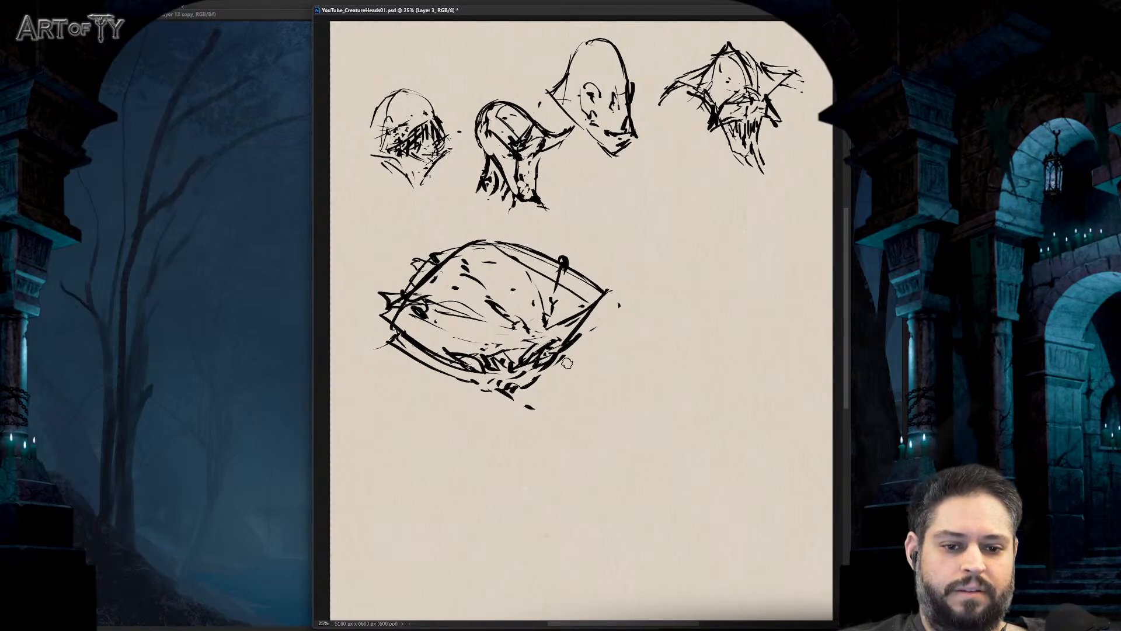
mouse_move(566, 359)
mouse_down()
mouse_move(523, 388)
mouse_move(554, 409)
mouse_up()
mouse_move(479, 385)
mouse_down()
mouse_move(525, 406)
mouse_move(563, 401)
mouse_up()
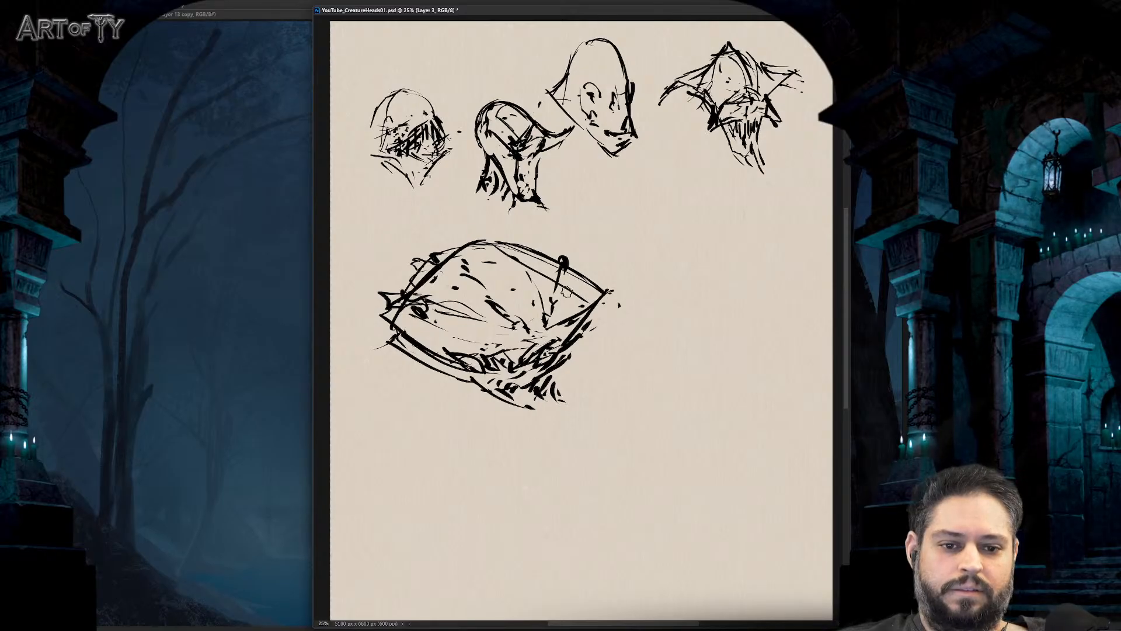
- Lasso the wide fifth head, scale it to about half size, and place it just below the third and fourth heads
key(ctrl+minus)
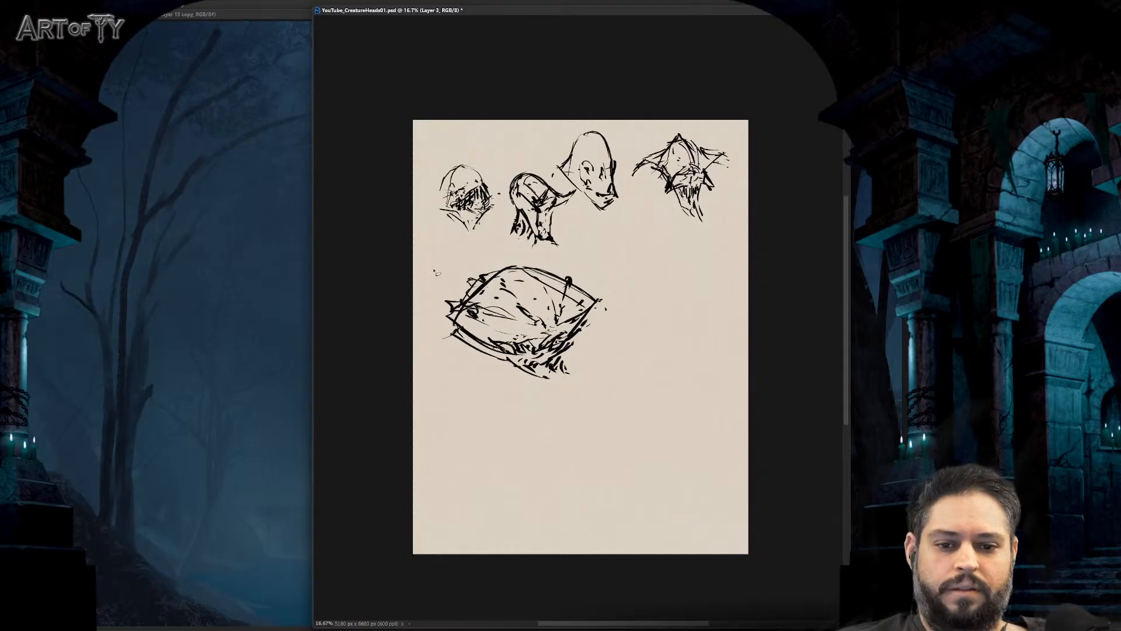
mouse_move(436, 273)
mouse_down()
mouse_move(618, 245)
mouse_move(443, 268)
mouse_up()
key(ctrl+t)
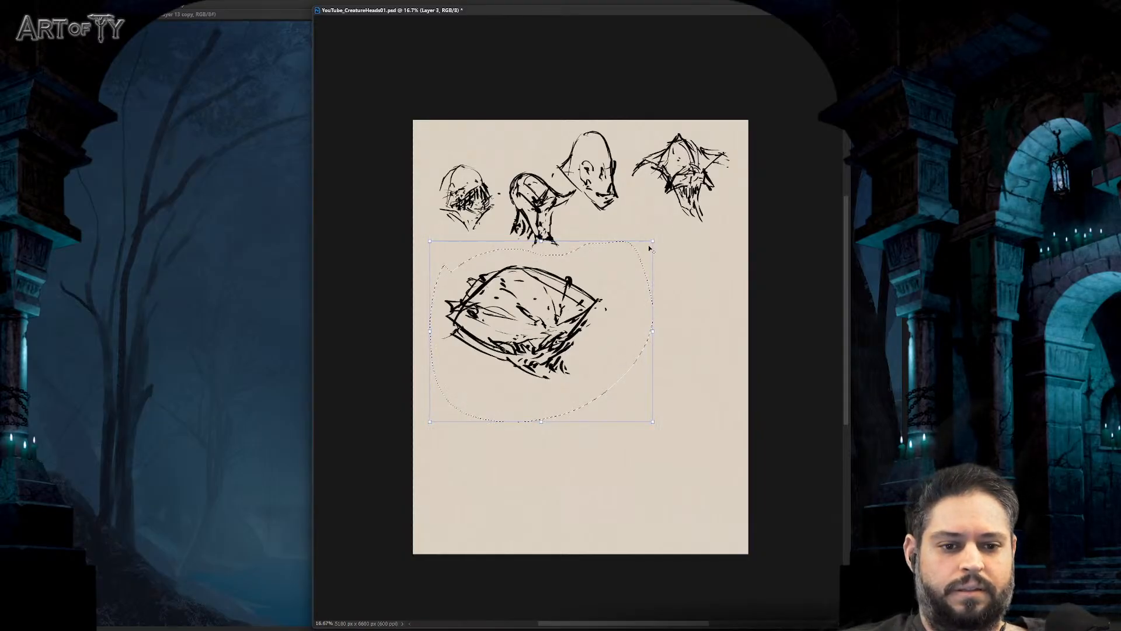
drag(649, 248, 593, 283)
drag(544, 327, 654, 248)
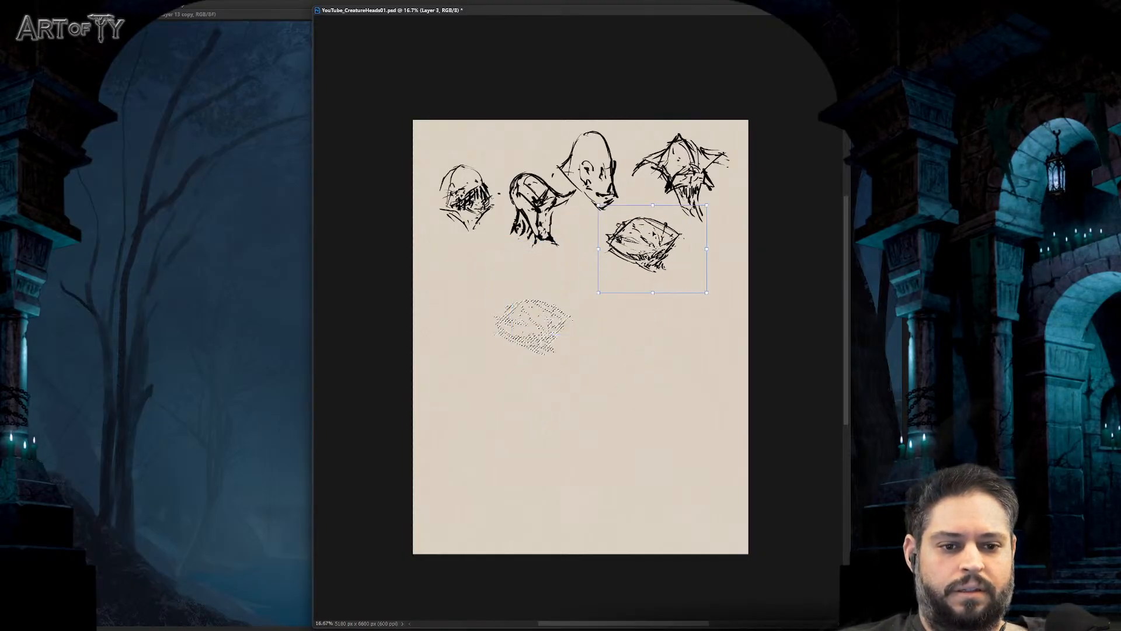
key(Return)
- Start a sixth head in the empty area below the second head with a round eye, curved brow folds and nose strokes
key(ctrl+equal)
mouse_move(573, 308)
mouse_down()
mouse_move(581, 315)
mouse_move(580, 306)
mouse_move(558, 316)
mouse_move(583, 320)
mouse_move(577, 296)
mouse_move(560, 293)
mouse_up()
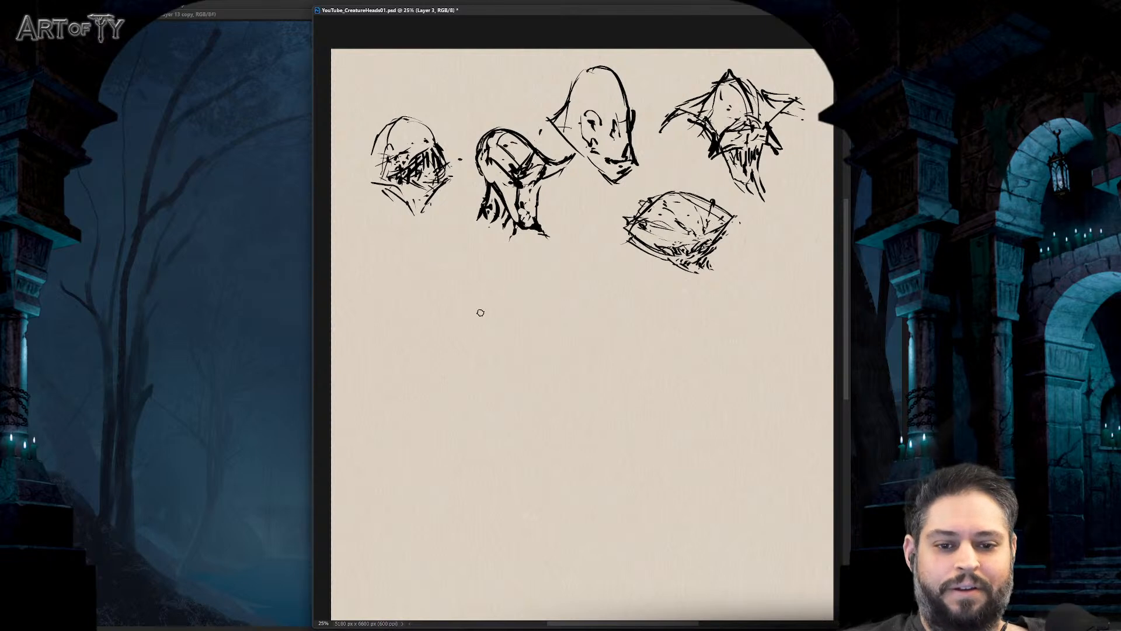
mouse_move(438, 320)
mouse_down()
mouse_move(465, 303)
mouse_move(455, 326)
mouse_move(470, 297)
mouse_move(438, 313)
mouse_move(469, 311)
mouse_move(484, 325)
mouse_move(485, 305)
mouse_move(510, 320)
mouse_up()
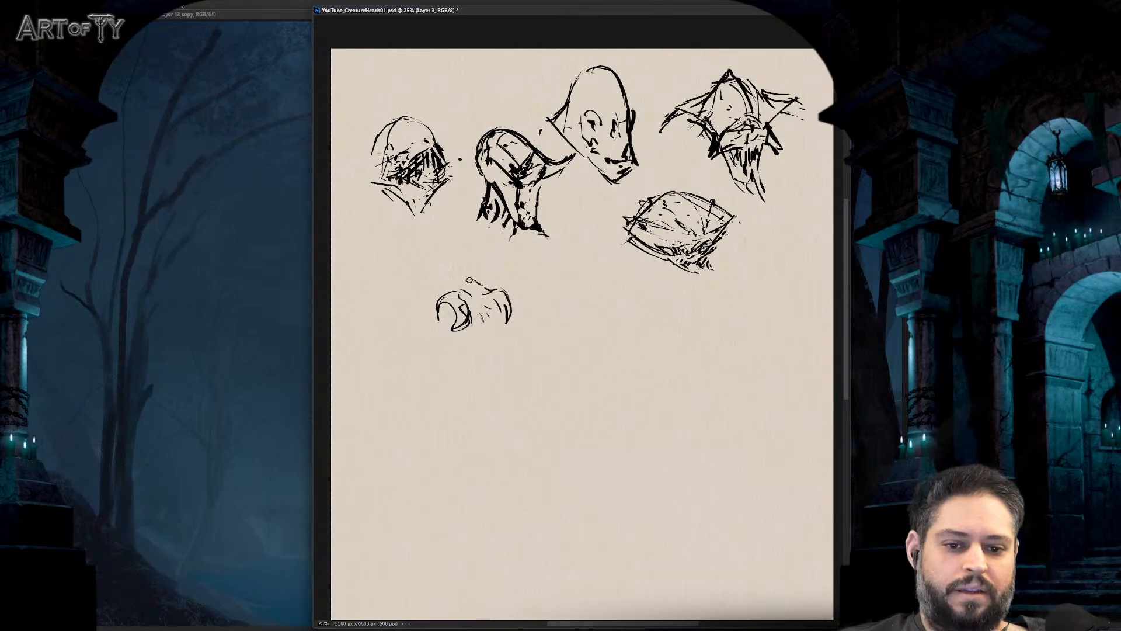
drag(430, 302, 451, 287)
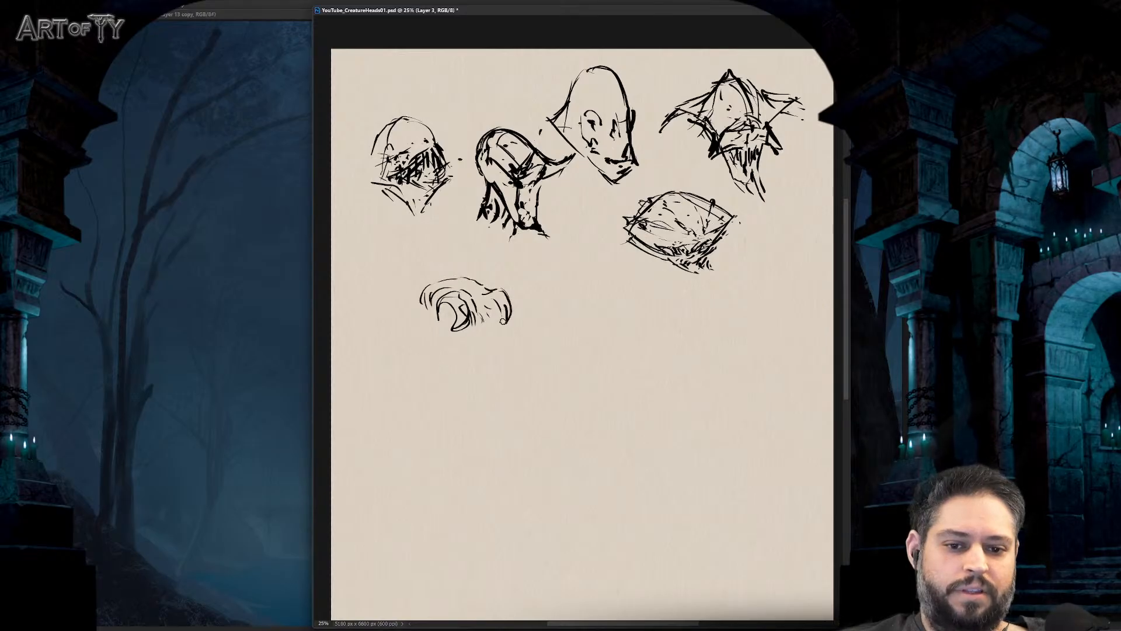
mouse_move(446, 332)
mouse_down()
mouse_move(506, 334)
mouse_move(495, 344)
mouse_move(512, 346)
mouse_move(481, 353)
mouse_move(463, 341)
mouse_move(499, 329)
mouse_move(480, 334)
mouse_move(484, 343)
mouse_move(516, 366)
mouse_up()
mouse_move(500, 347)
mouse_down()
mouse_move(480, 363)
mouse_move(456, 353)
mouse_up()
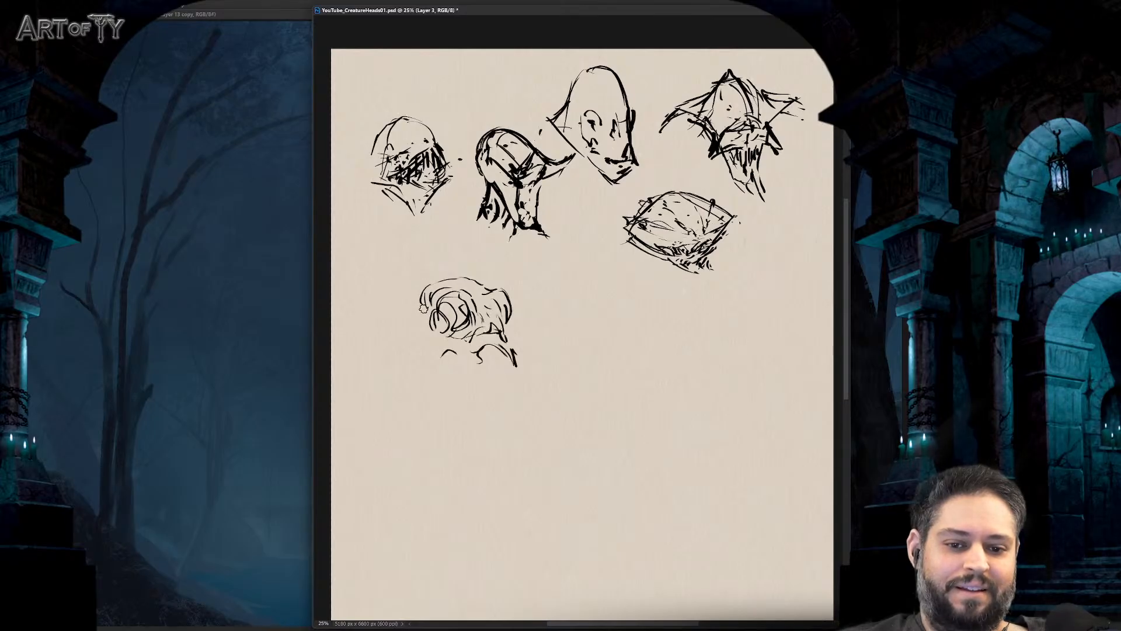
- Build the sixth head's snout and mouth with curled lip folds, a cheek curve and a rounded front chin contour
mouse_move(423, 309)
mouse_down()
mouse_move(424, 339)
mouse_move(411, 333)
mouse_move(421, 368)
mouse_move(429, 351)
mouse_move(458, 356)
mouse_move(480, 388)
mouse_move(512, 354)
mouse_up()
mouse_move(516, 355)
mouse_down()
mouse_move(525, 368)
mouse_move(517, 343)
mouse_up()
drag(505, 327, 518, 338)
mouse_move(521, 341)
mouse_down()
mouse_move(527, 364)
mouse_move(491, 377)
mouse_up()
drag(496, 386, 522, 389)
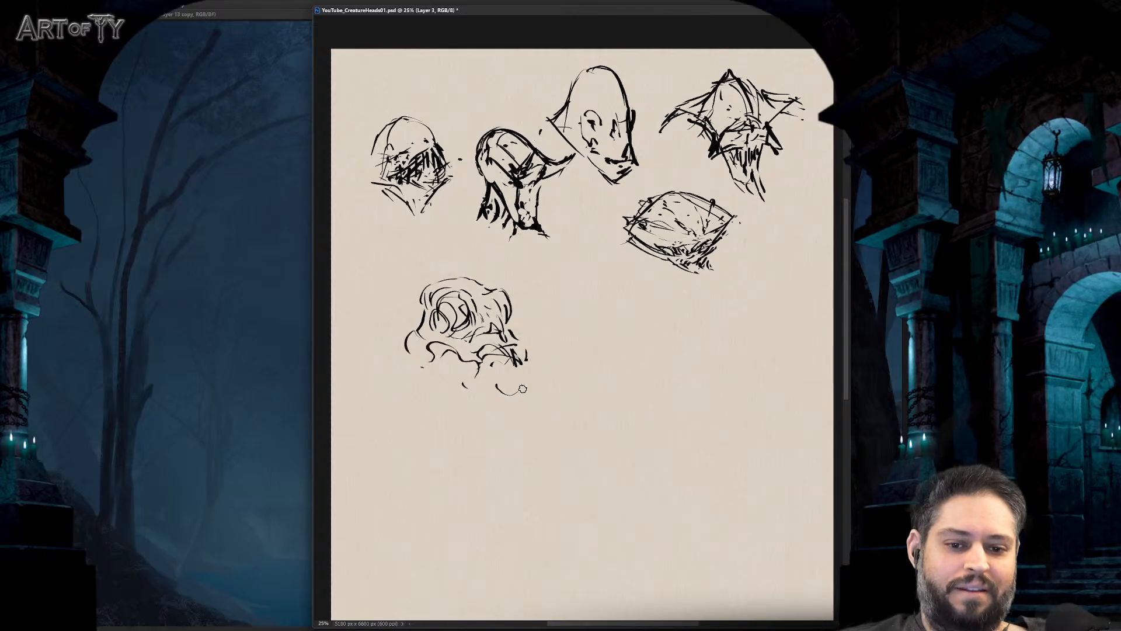
mouse_move(444, 359)
mouse_down()
mouse_move(471, 378)
mouse_move(458, 369)
mouse_move(484, 374)
mouse_move(526, 356)
mouse_move(522, 398)
mouse_move(516, 388)
mouse_move(469, 407)
mouse_up()
mouse_move(422, 378)
mouse_down()
mouse_move(453, 405)
mouse_move(428, 394)
mouse_move(494, 429)
mouse_move(530, 392)
mouse_up()
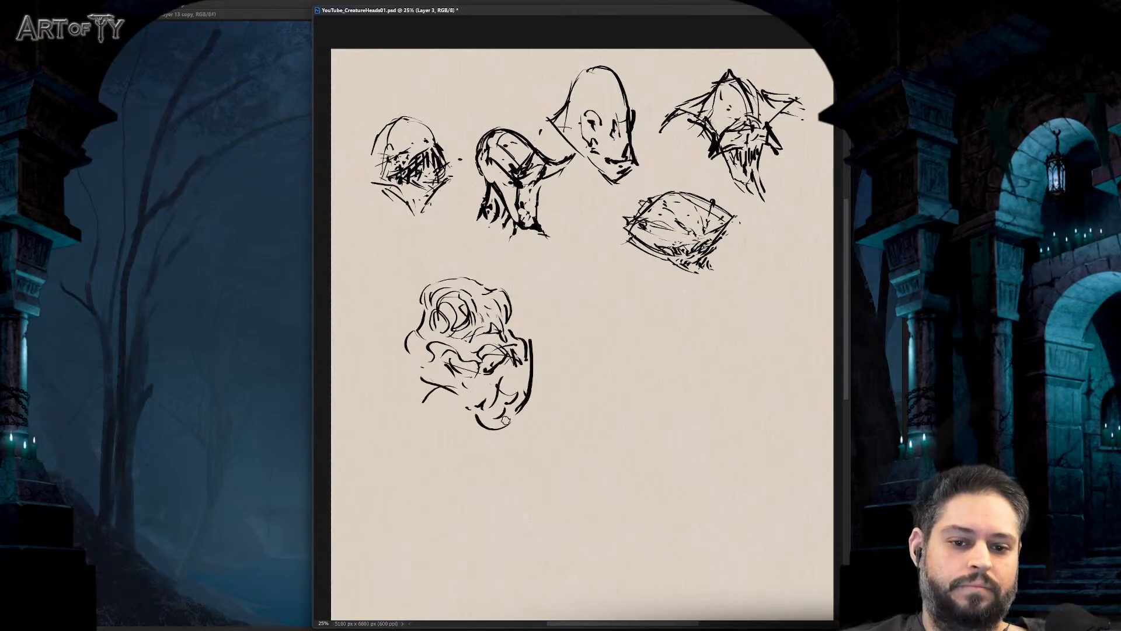
- Close the sixth head's chin and jaw line, darken its front edge, and sweep a large rounded cranium behind it
drag(467, 416, 482, 394)
drag(459, 383, 420, 404)
mouse_move(409, 351)
mouse_down()
mouse_move(421, 311)
mouse_move(446, 286)
mouse_up()
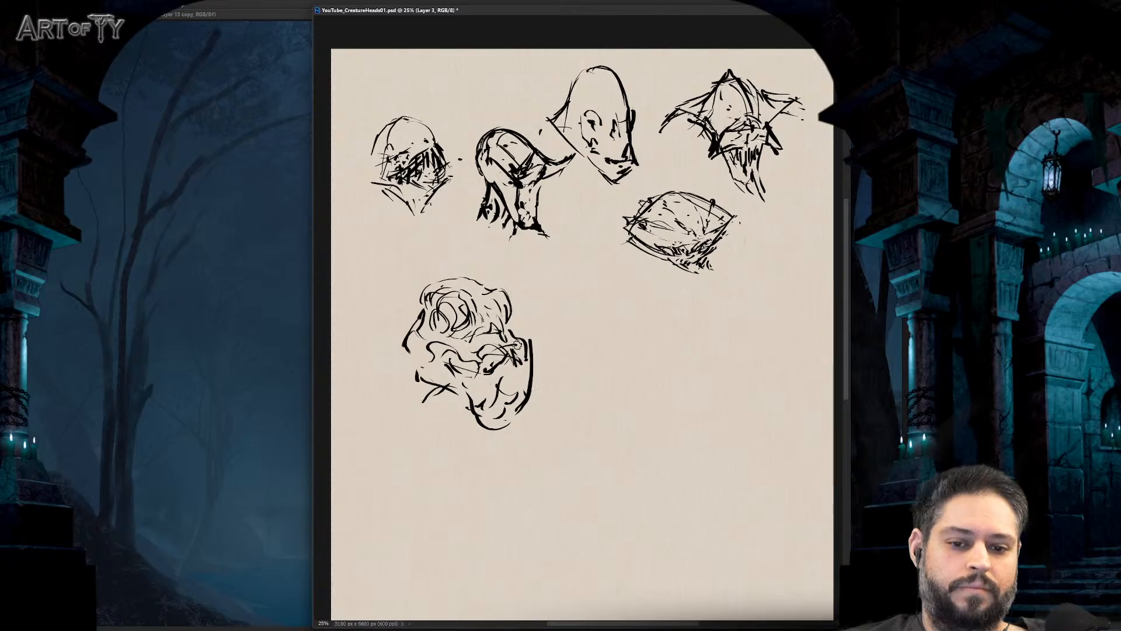
mouse_move(507, 359)
mouse_down()
mouse_move(525, 326)
mouse_move(531, 367)
mouse_up()
mouse_move(428, 290)
mouse_down()
mouse_move(388, 303)
mouse_move(389, 336)
mouse_move(390, 309)
mouse_move(380, 331)
mouse_move(467, 288)
mouse_up()
mouse_move(377, 304)
mouse_down()
mouse_move(385, 380)
mouse_move(420, 403)
mouse_move(449, 390)
mouse_up()
mouse_move(387, 307)
mouse_down()
mouse_move(482, 284)
mouse_move(489, 291)
mouse_up()
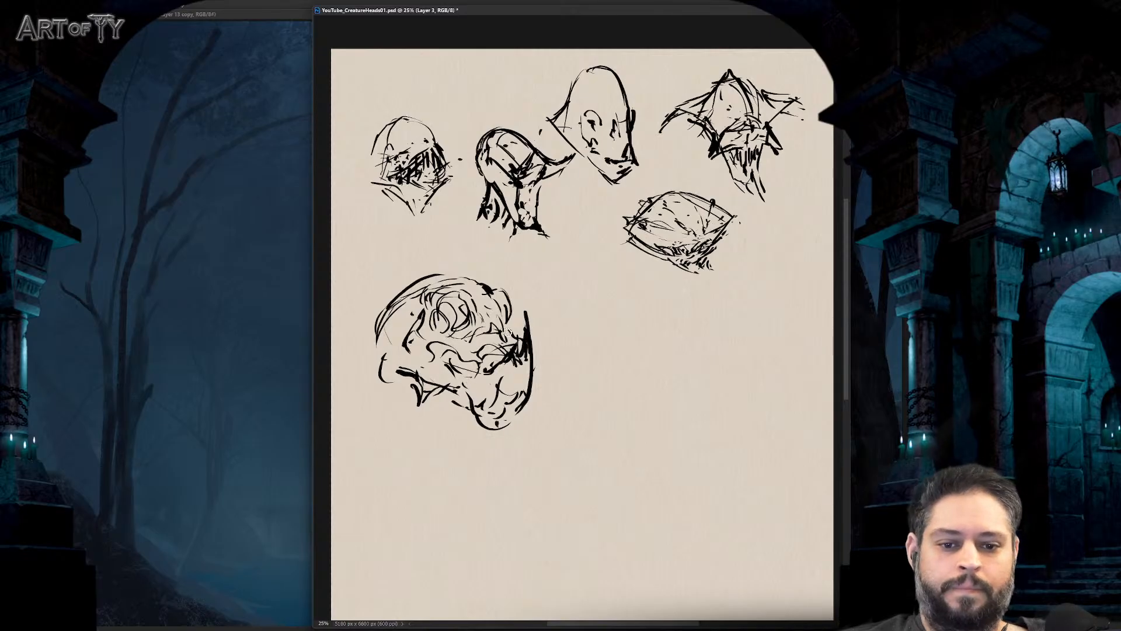
- Lasso the sixth head, scale it to about 60 percent, place it beneath the first head, and clear the selection
mouse_move(426, 476)
mouse_down()
mouse_move(548, 300)
mouse_move(462, 486)
mouse_up()
key(ctrl+t)
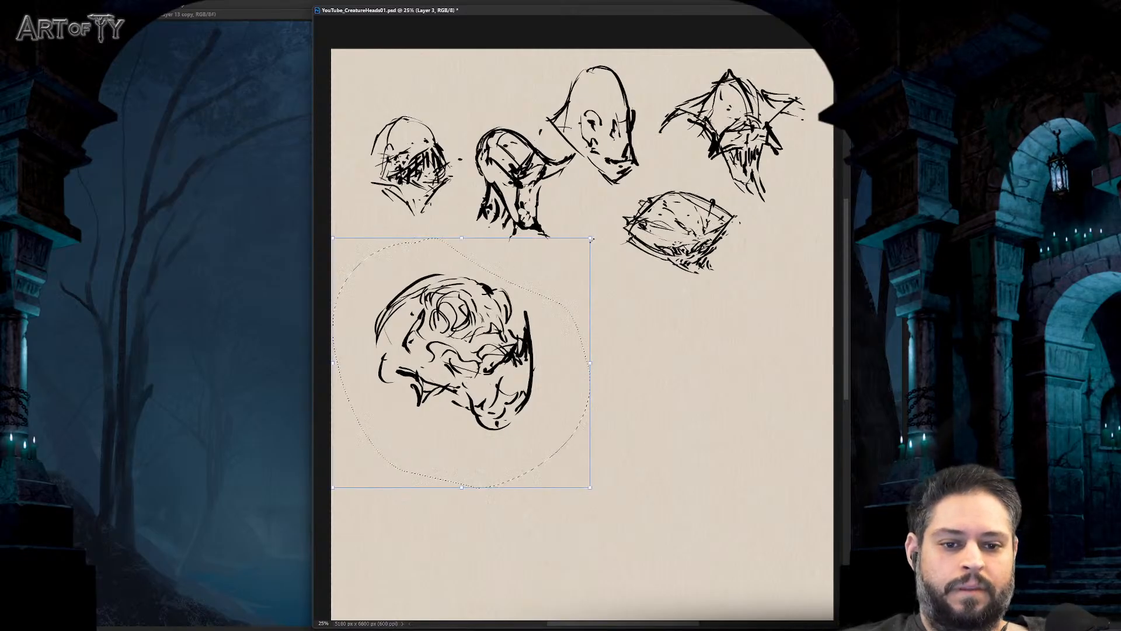
drag(588, 238, 539, 289)
drag(461, 359, 417, 274)
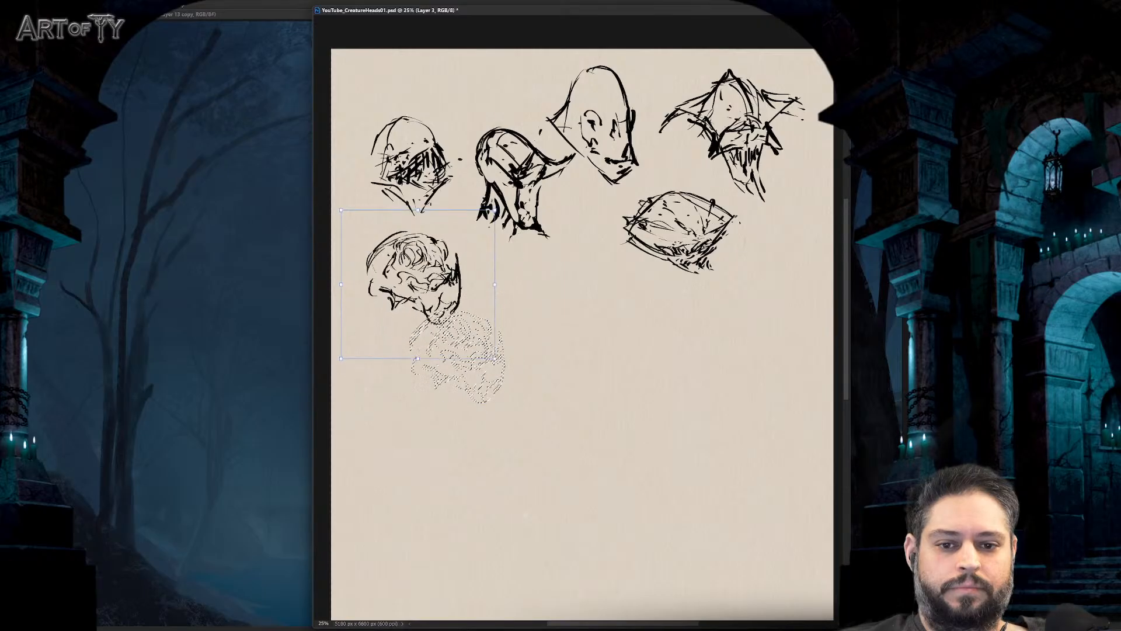
key(Return)
key(ctrl+d)
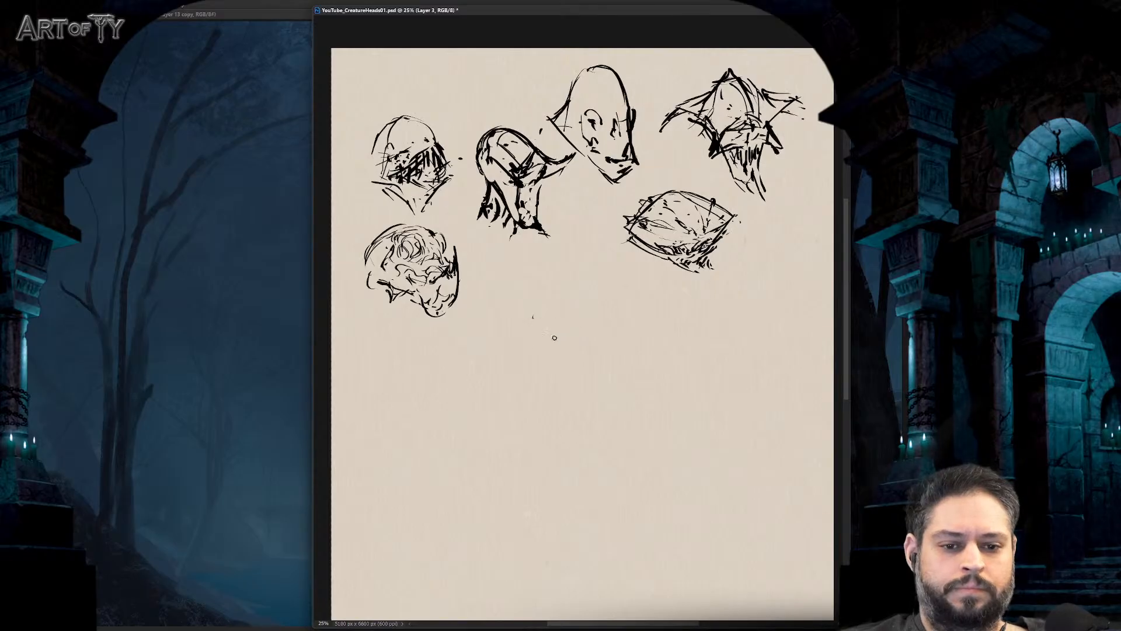
mouse_move(540, 363)
mouse_down()
mouse_move(565, 334)
mouse_move(582, 370)
mouse_move(546, 369)
mouse_move(567, 339)
mouse_move(522, 348)
mouse_move(571, 366)
mouse_move(510, 332)
mouse_move(622, 332)
mouse_move(561, 368)
mouse_up()
mouse_move(478, 309)
mouse_down()
mouse_move(565, 321)
mouse_move(539, 331)
mouse_move(611, 315)
mouse_move(590, 373)
mouse_up()
key(l)
mouse_move(492, 285)
mouse_down()
mouse_move(702, 373)
mouse_move(493, 283)
mouse_up()
key(ctrl+t)
drag(582, 325, 596, 341)
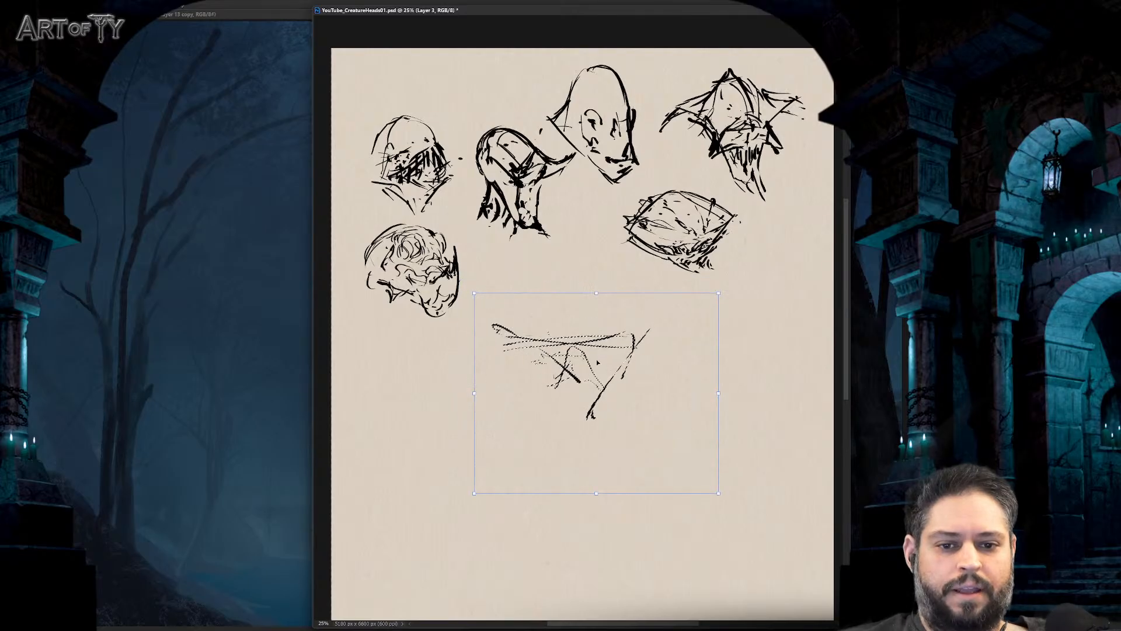
key(Return)
key(ctrl+d)
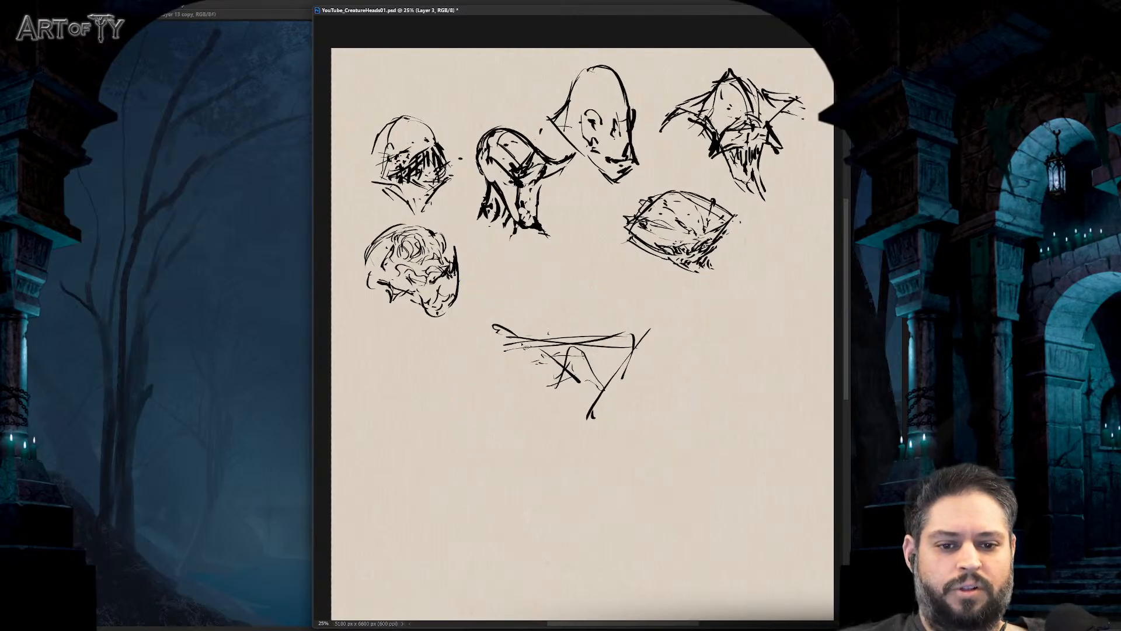
key(e)
mouse_move(505, 330)
mouse_down()
mouse_move(600, 306)
mouse_move(560, 421)
mouse_move(498, 333)
mouse_up()
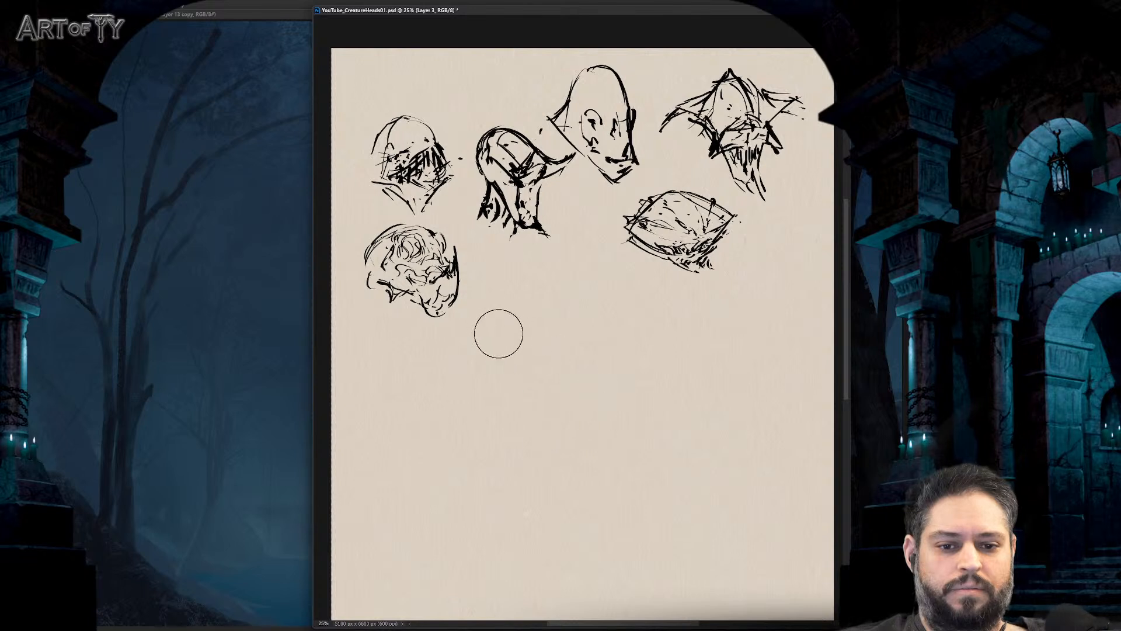
- Brush in a seventh head on the empty page with a flat angular brow, short nose, dark jagged mouth and pointed chin
key(b)
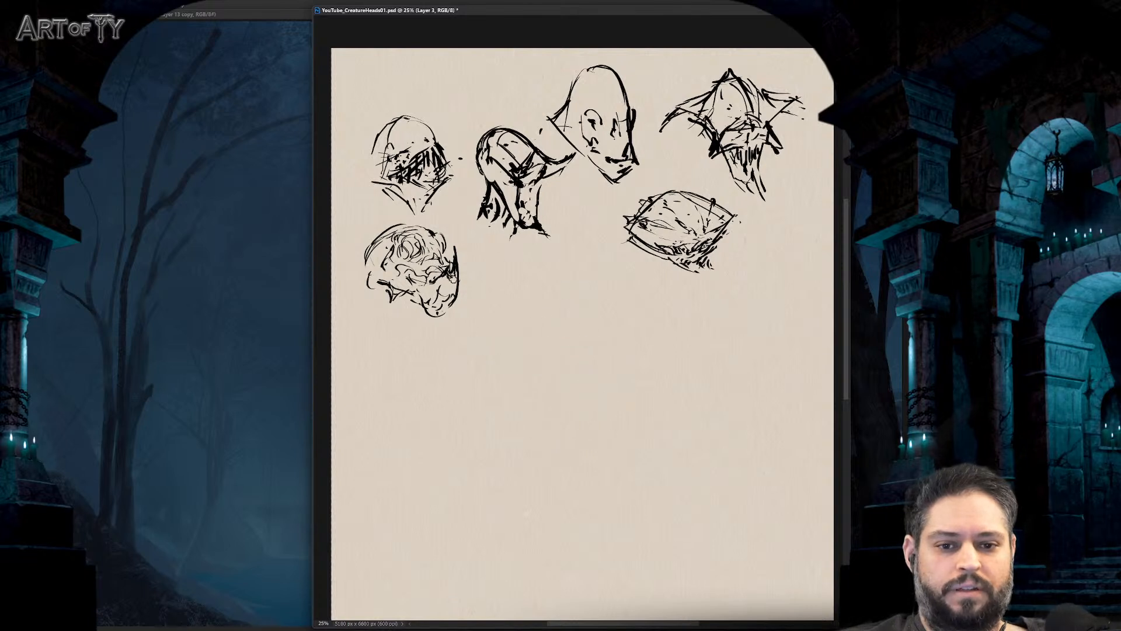
mouse_move(538, 363)
mouse_down()
mouse_move(549, 338)
mouse_move(529, 336)
mouse_move(609, 339)
mouse_move(601, 363)
mouse_move(612, 344)
mouse_move(594, 329)
mouse_move(526, 337)
mouse_move(547, 321)
mouse_move(606, 325)
mouse_move(572, 329)
mouse_move(573, 370)
mouse_up()
mouse_move(563, 369)
mouse_down()
mouse_move(537, 352)
mouse_move(600, 345)
mouse_move(592, 396)
mouse_move(558, 390)
mouse_move(596, 389)
mouse_move(567, 400)
mouse_up()
mouse_move(565, 386)
mouse_down()
mouse_move(542, 409)
mouse_move(610, 443)
mouse_move(593, 468)
mouse_up()
mouse_move(622, 421)
mouse_down()
mouse_move(595, 456)
mouse_move(563, 451)
mouse_up()
mouse_move(575, 438)
mouse_down()
mouse_move(540, 407)
mouse_move(558, 427)
mouse_move(589, 421)
mouse_move(604, 394)
mouse_move(579, 438)
mouse_up()
mouse_move(524, 384)
mouse_down()
mouse_move(550, 426)
mouse_move(591, 416)
mouse_move(621, 391)
mouse_move(622, 417)
mouse_move(607, 403)
mouse_move(610, 429)
mouse_up()
mouse_move(540, 405)
mouse_down()
mouse_move(569, 424)
mouse_move(601, 402)
mouse_move(622, 408)
mouse_up()
drag(568, 459, 601, 478)
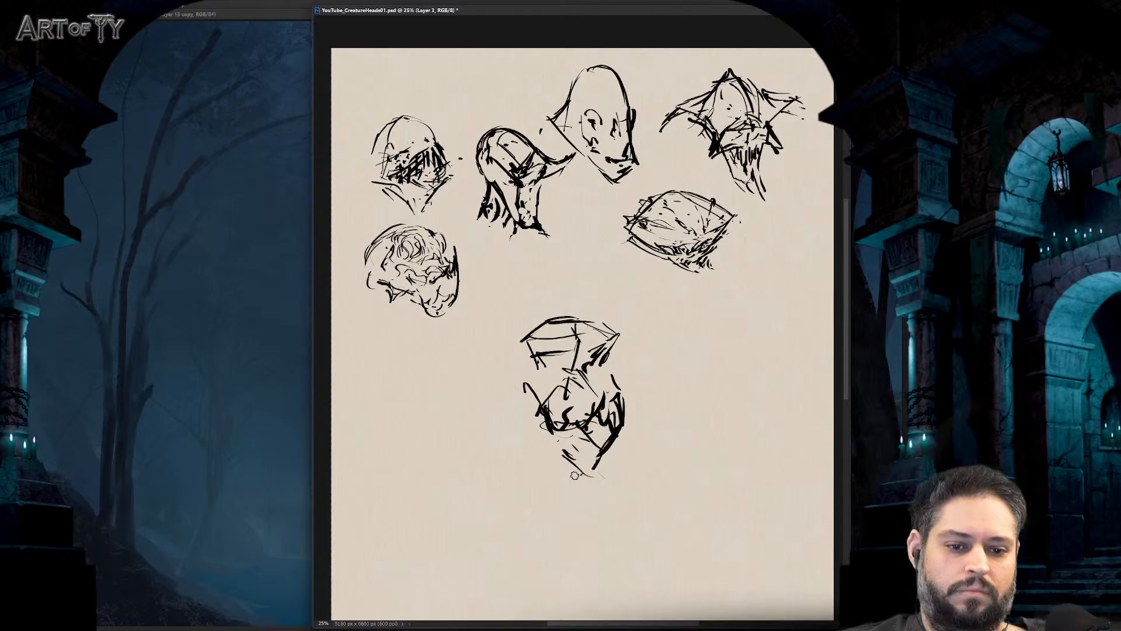
- Add a peaked forehead outline above the seventh head's brow and dark vertical strokes along its near cheek
mouse_move(531, 365)
mouse_down()
mouse_move(528, 337)
mouse_move(564, 327)
mouse_move(511, 329)
mouse_move(535, 301)
mouse_move(572, 295)
mouse_move(607, 318)
mouse_up()
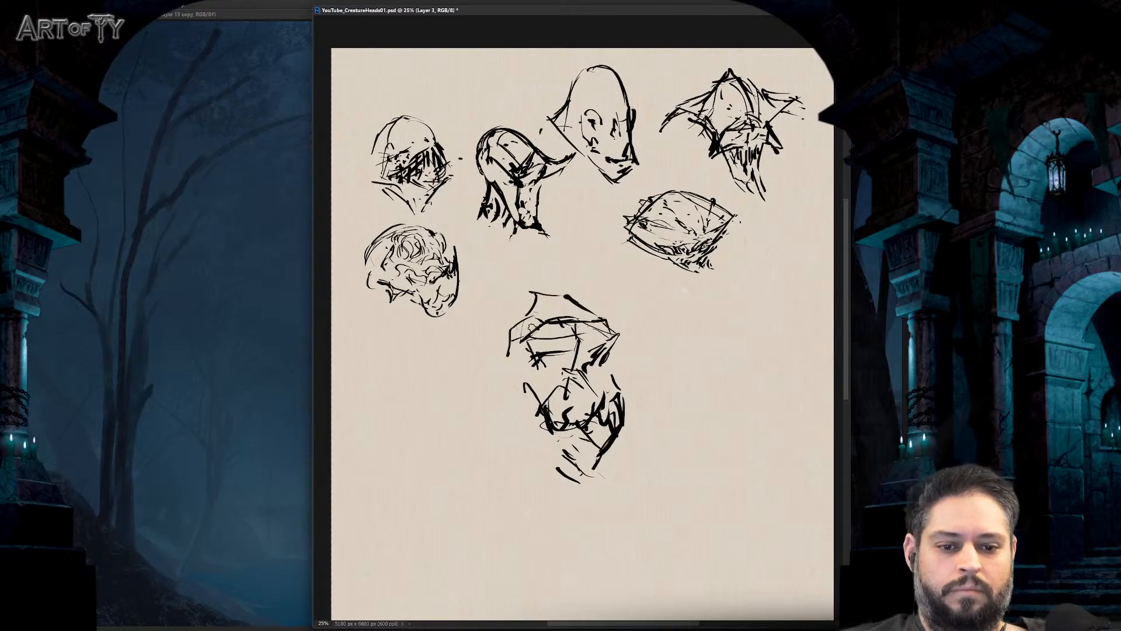
mouse_move(518, 337)
mouse_down()
mouse_move(540, 367)
mouse_move(540, 412)
mouse_up()
mouse_move(520, 374)
mouse_down()
mouse_move(508, 403)
mouse_move(517, 393)
mouse_move(537, 418)
mouse_move(525, 400)
mouse_move(540, 433)
mouse_up()
drag(524, 418, 531, 439)
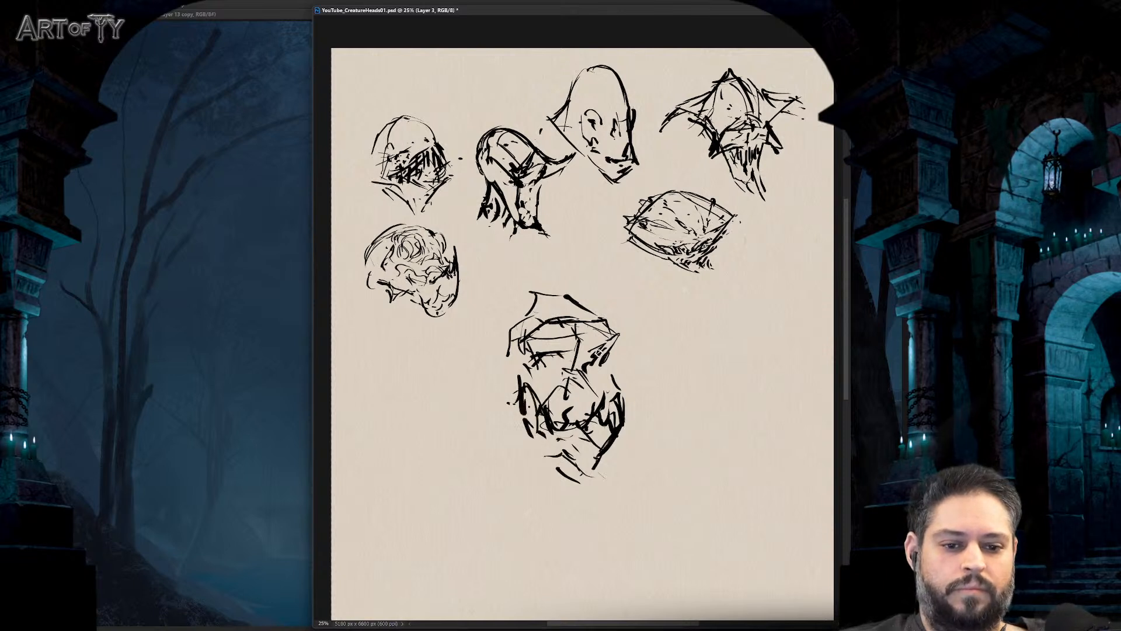
- Round off the seventh head's cranium, add temple and brow shading, darken under the nose, and draw a thin neck line
mouse_move(507, 379)
mouse_down()
mouse_move(503, 344)
mouse_move(529, 341)
mouse_up()
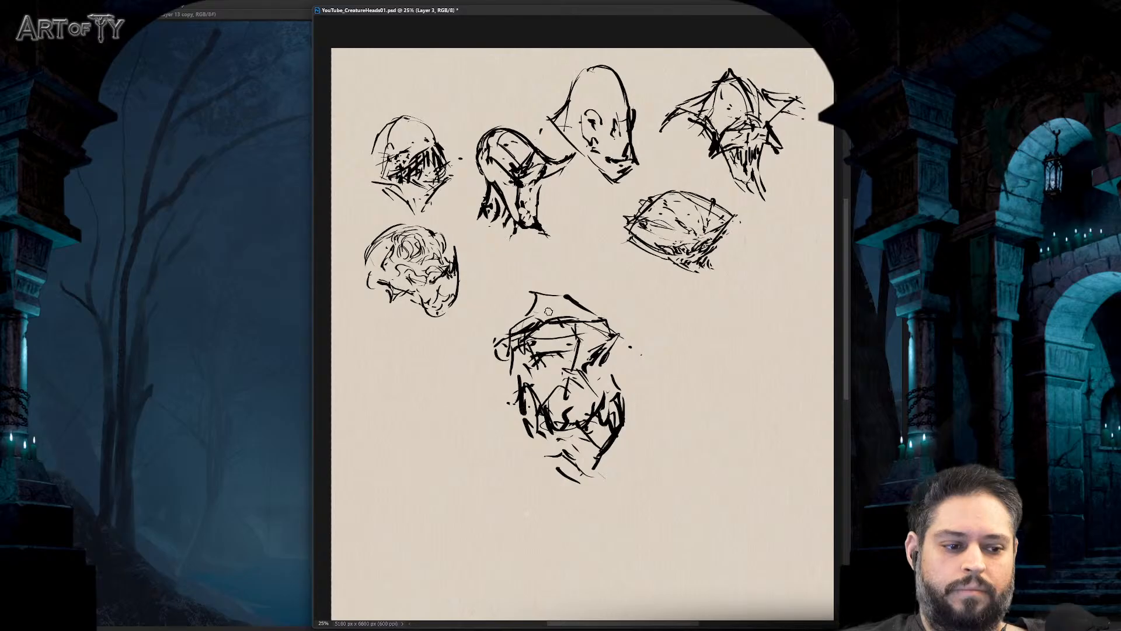
drag(600, 378, 621, 330)
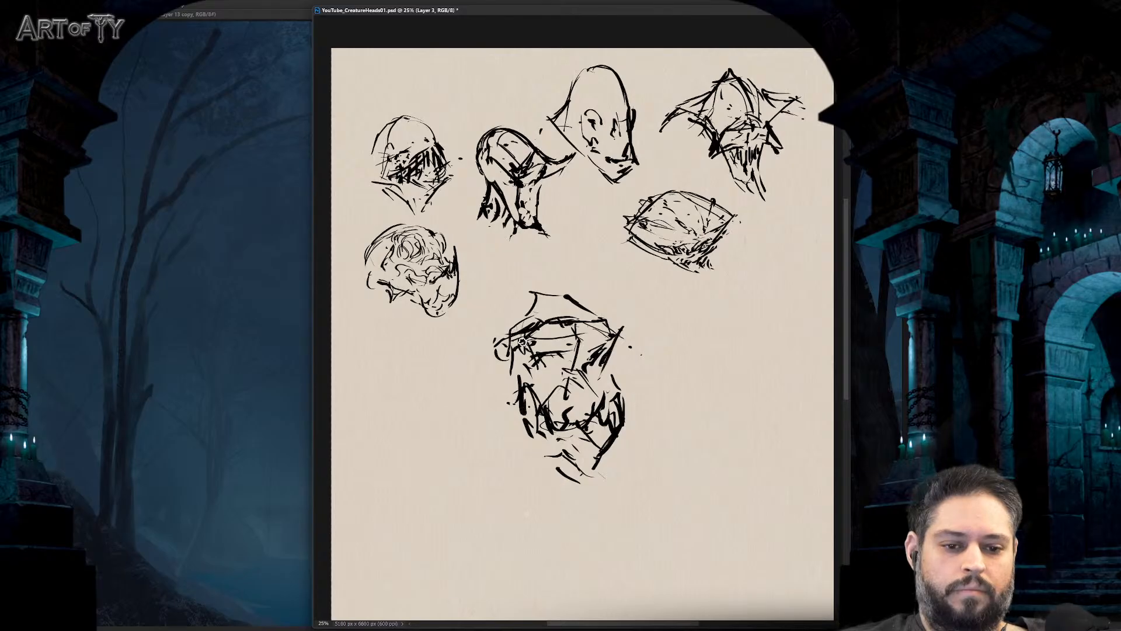
mouse_move(568, 293)
mouse_down()
mouse_move(517, 297)
mouse_move(495, 379)
mouse_up()
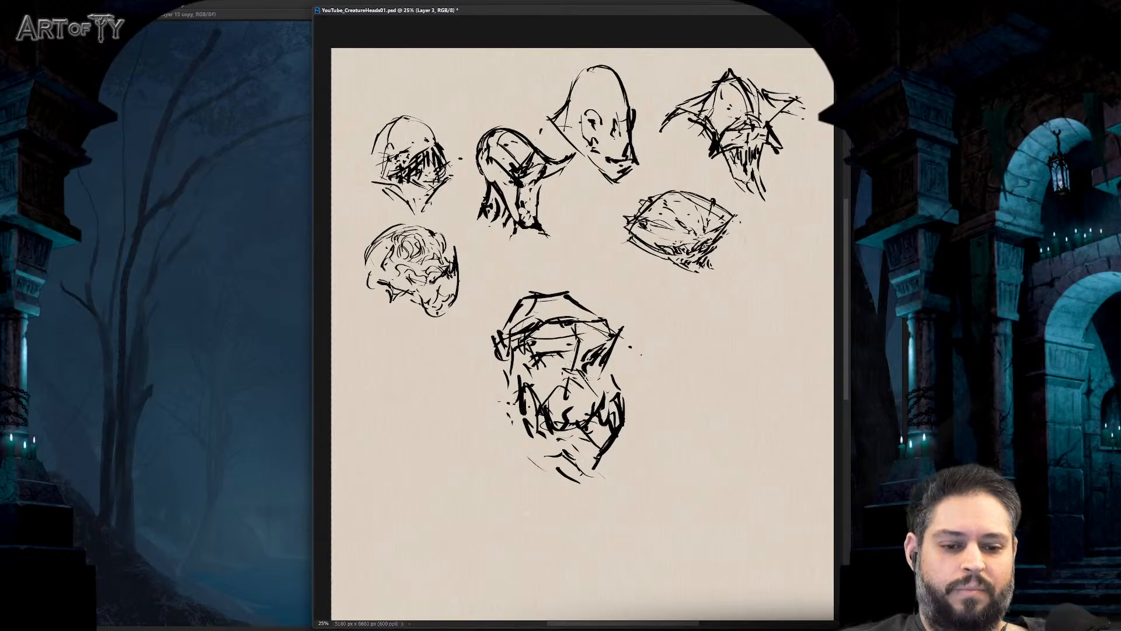
drag(575, 380, 575, 391)
drag(578, 378, 584, 389)
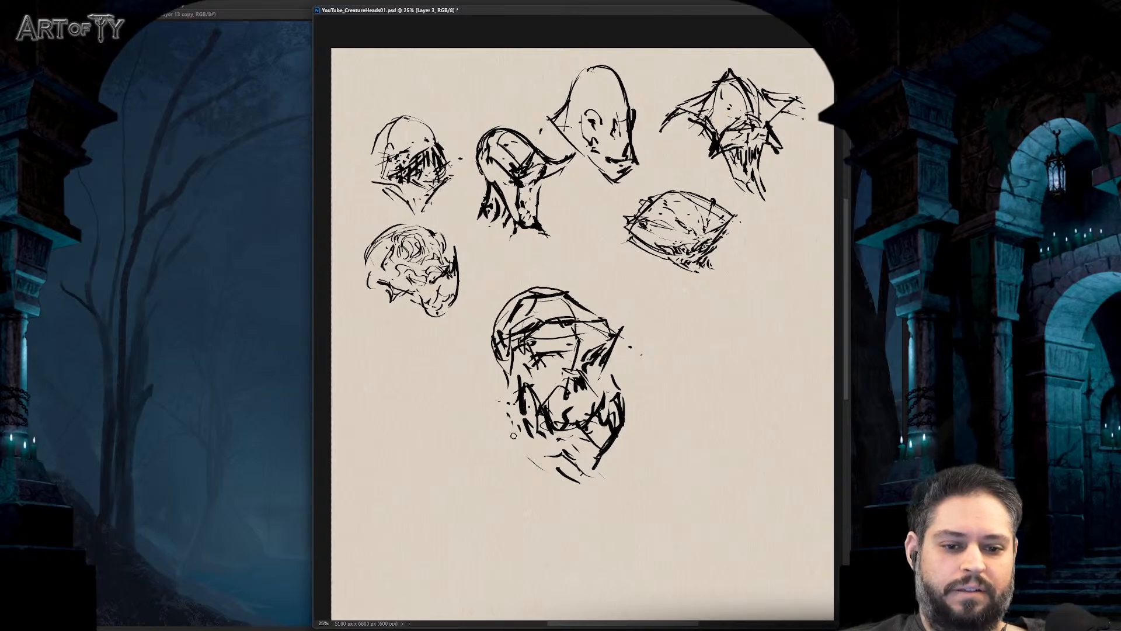
drag(513, 435, 520, 403)
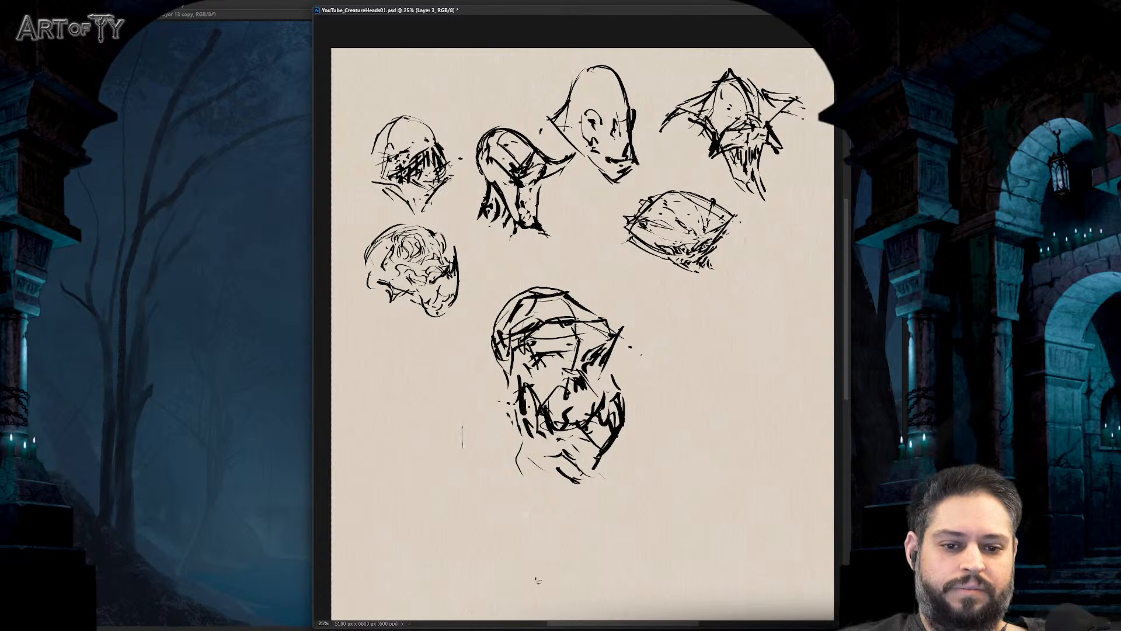
- Lasso the seventh head, scale it to about 60 percent, and place it beneath the third head beside the wide one
mouse_move(459, 421)
mouse_down()
mouse_move(641, 292)
mouse_move(473, 327)
mouse_move(457, 397)
mouse_up()
key(ctrl+t)
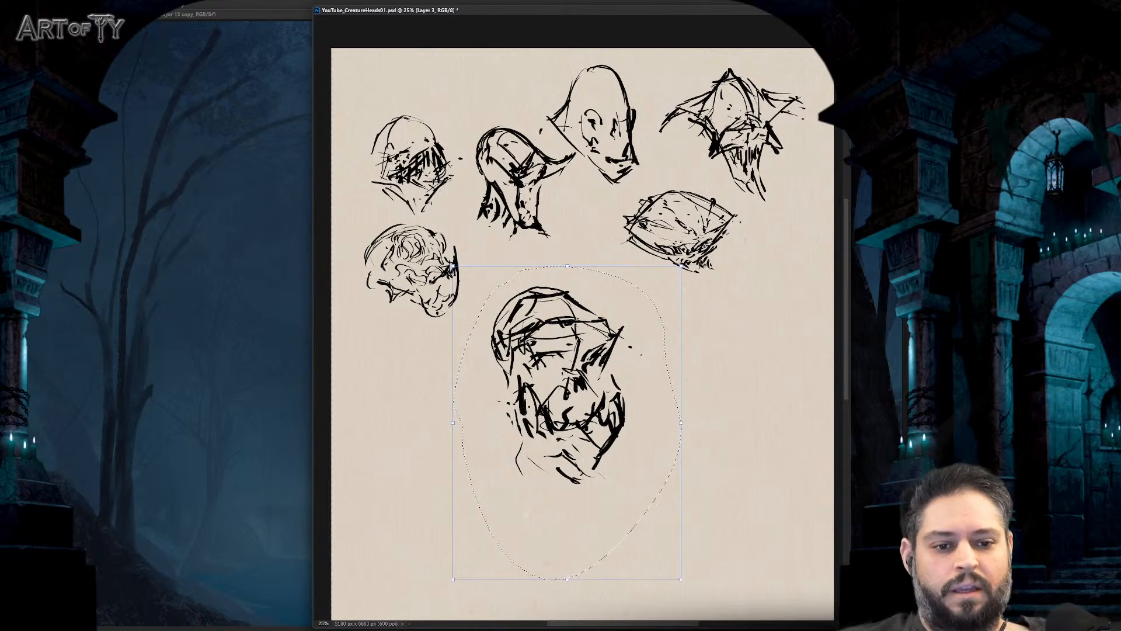
mouse_move(681, 265)
mouse_down()
mouse_move(610, 336)
mouse_move(625, 343)
mouse_move(632, 333)
mouse_up()
mouse_move(564, 400)
mouse_down()
mouse_move(613, 268)
mouse_move(590, 289)
mouse_up()
key(Return)
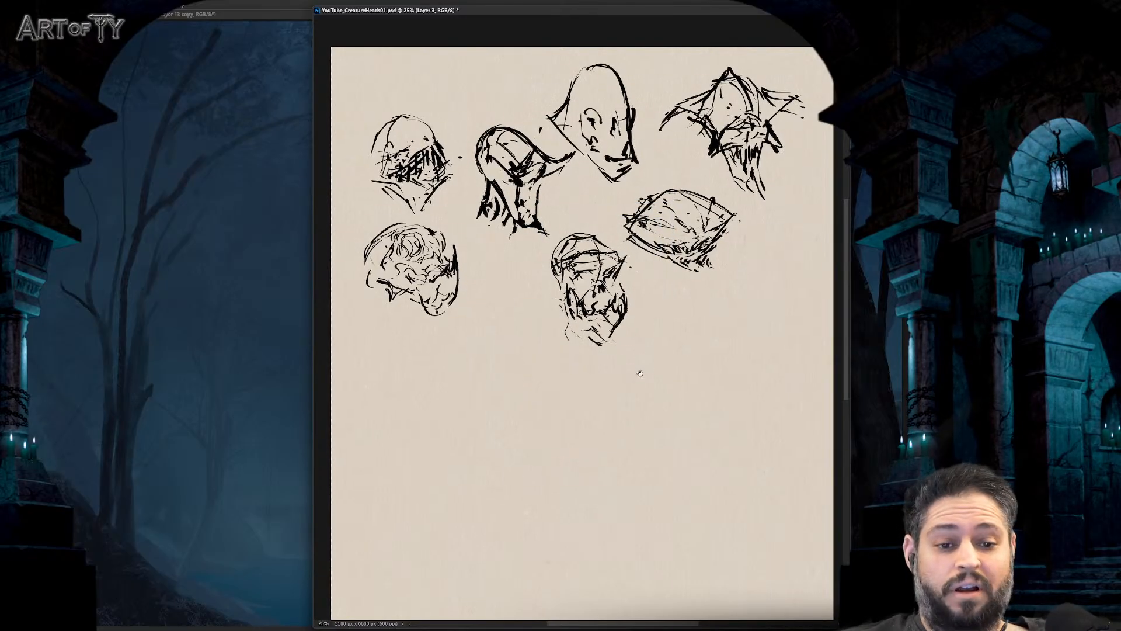
- Save the creature heads document
scroll(625, 375, down, 1)
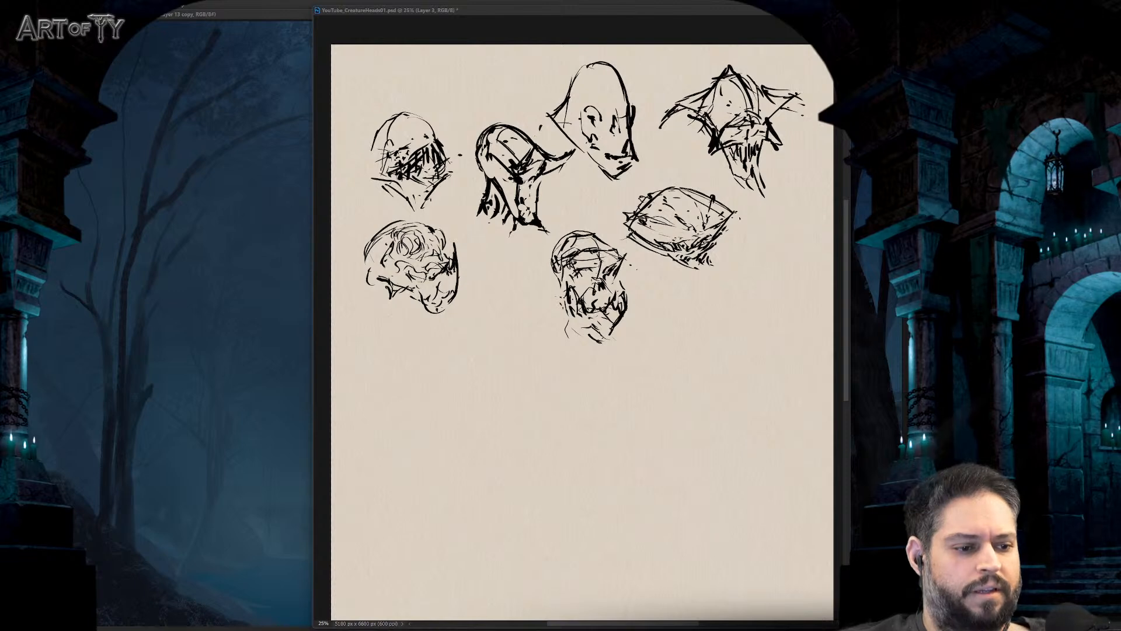
drag(656, 383, 661, 379)
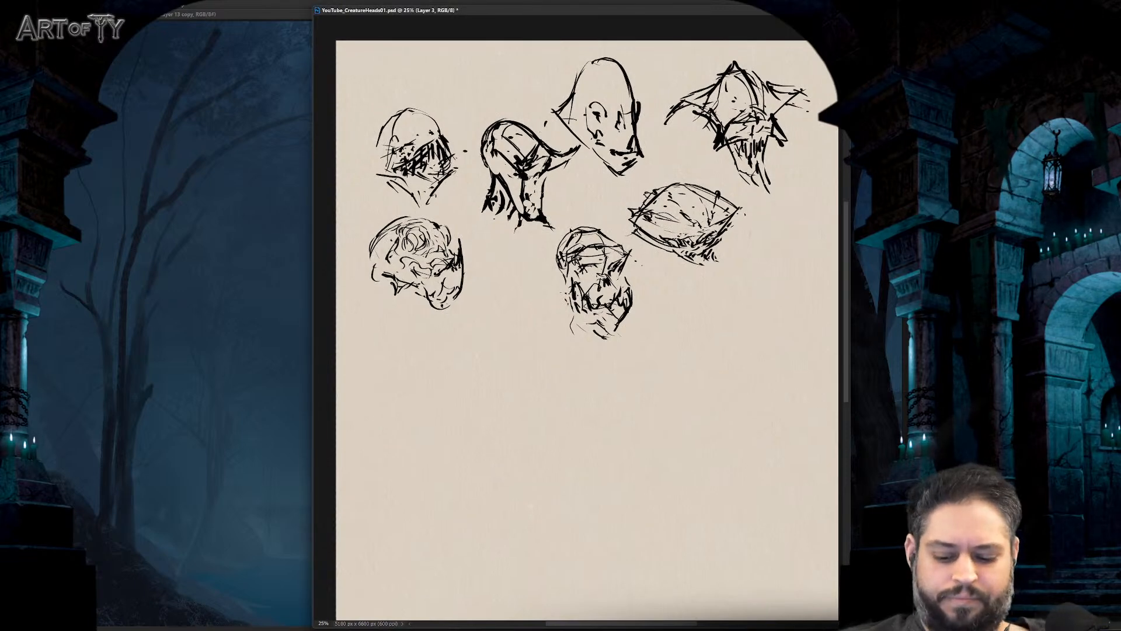
key(ctrl+s)
- Start an eighth head in the open space below with a round eye, long brow lines, a far eye, and a central nose line
drag(501, 376, 508, 348)
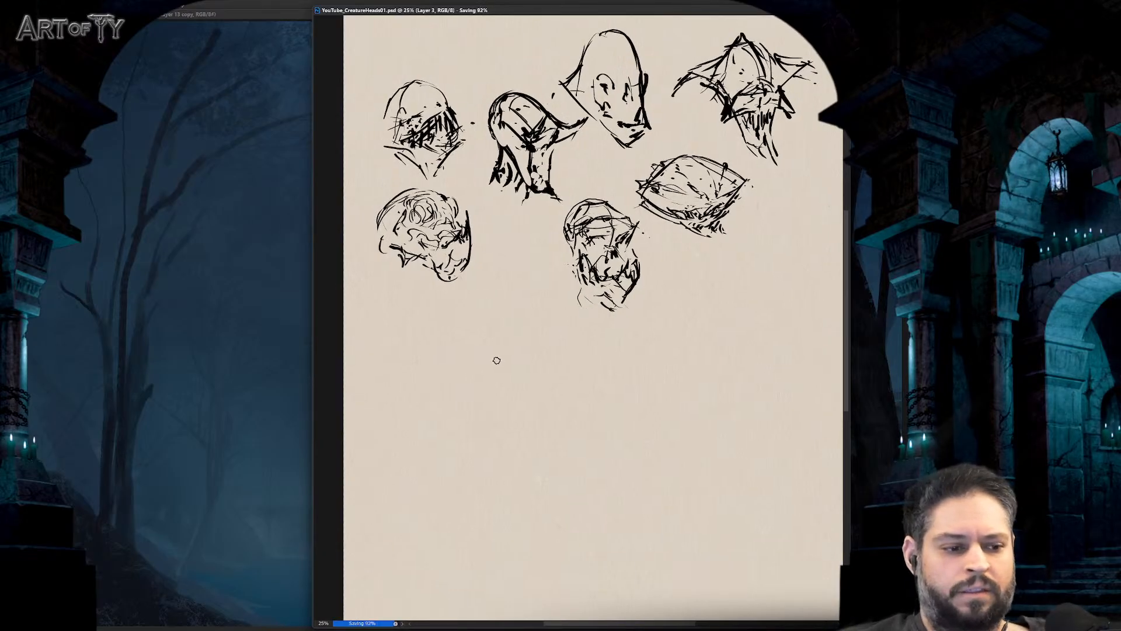
mouse_move(491, 409)
mouse_down()
mouse_move(501, 421)
mouse_move(504, 392)
mouse_move(525, 413)
mouse_up()
mouse_move(534, 406)
mouse_down()
mouse_move(524, 387)
mouse_move(524, 413)
mouse_up()
drag(507, 389, 576, 385)
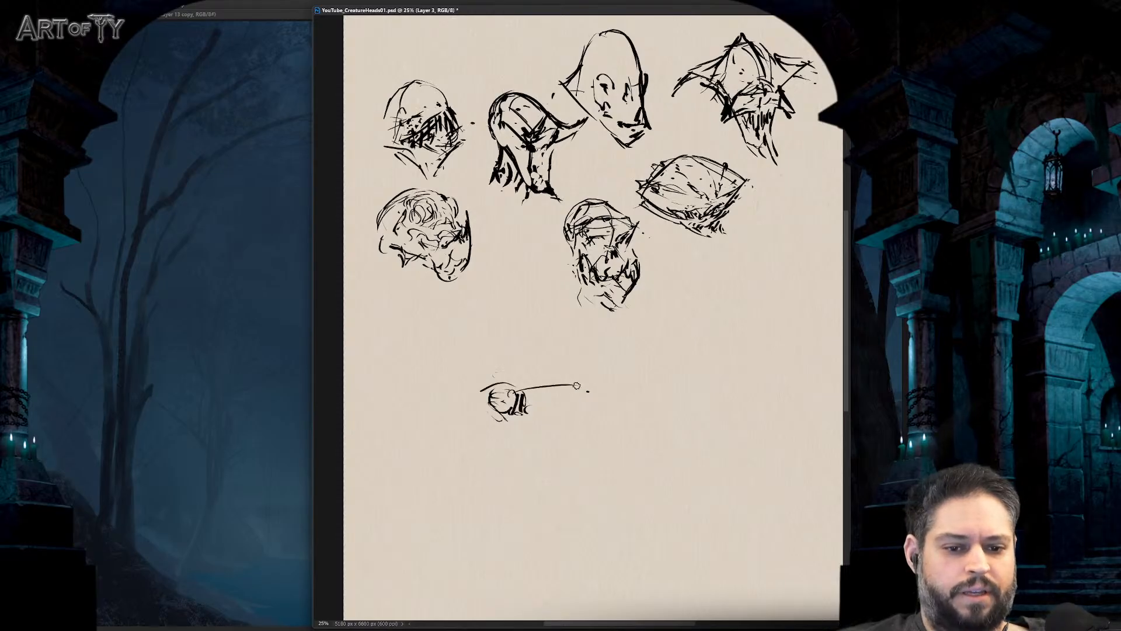
drag(482, 374, 579, 367)
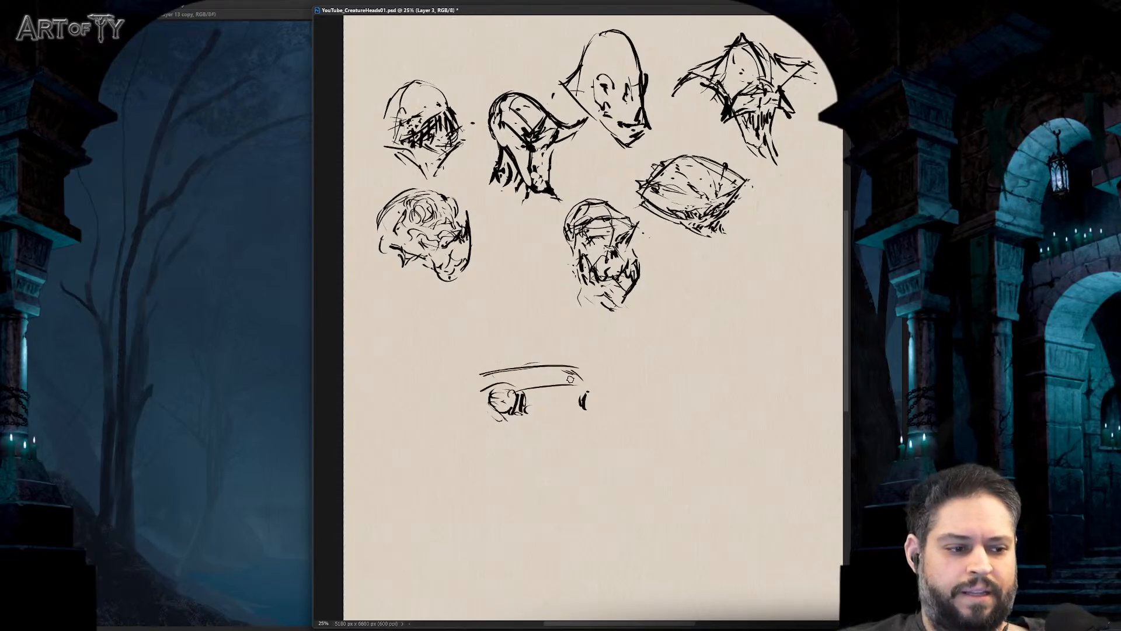
drag(527, 410, 585, 407)
click(569, 401)
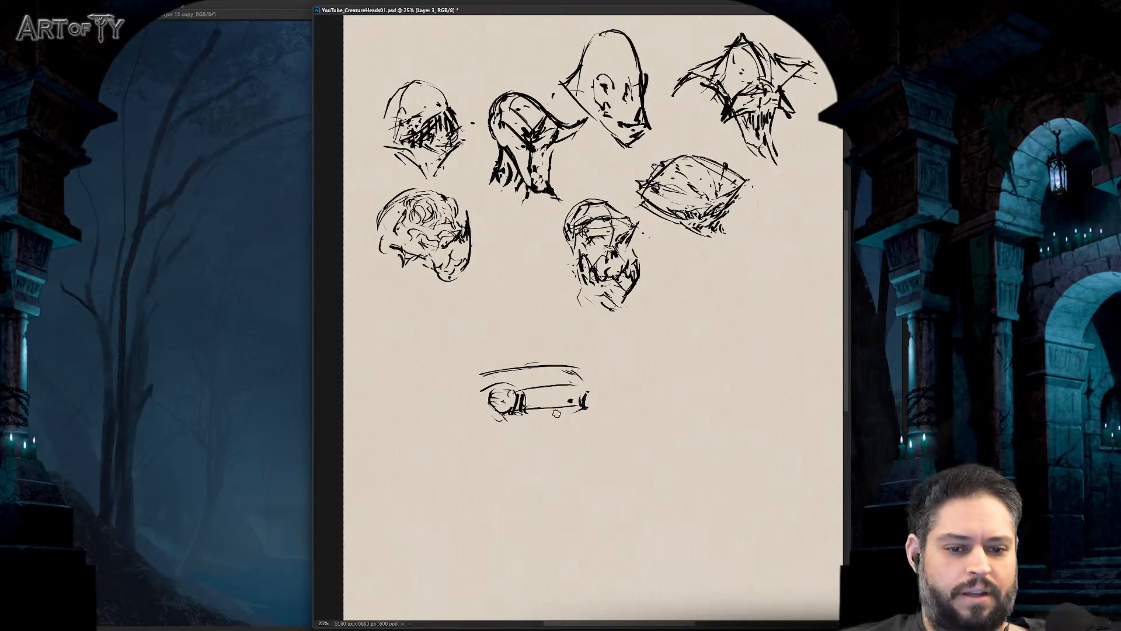
mouse_move(534, 367)
mouse_down()
mouse_move(595, 440)
mouse_move(578, 450)
mouse_move(604, 457)
mouse_up()
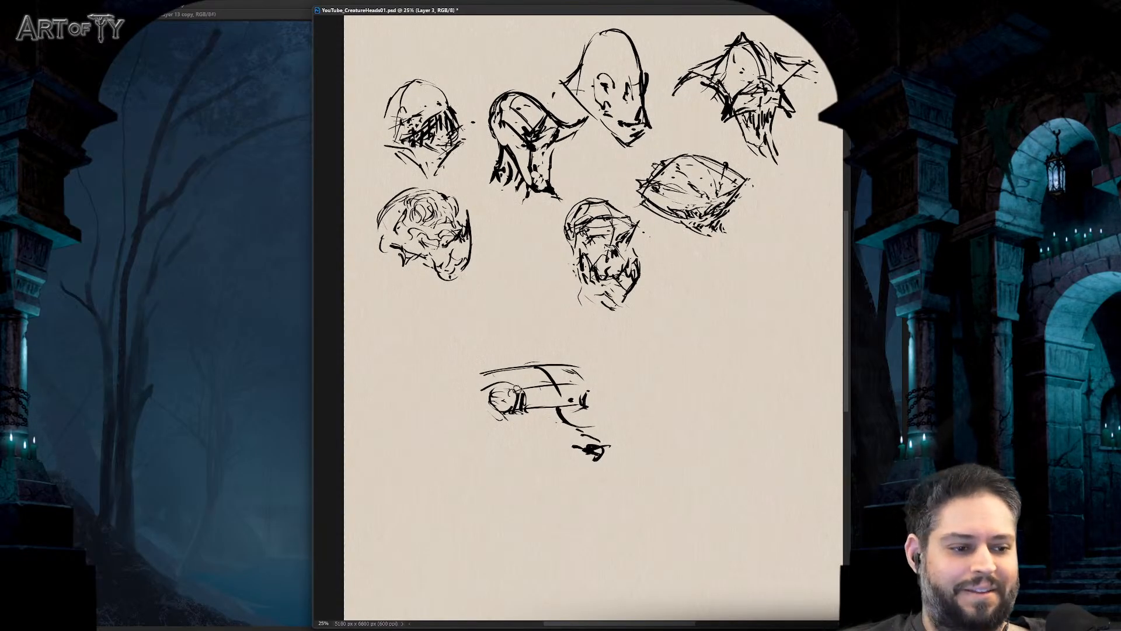
- Draw the eighth head's cheek and snout contours and a thick curved tusk on each side of the mouth
mouse_move(517, 388)
mouse_down()
mouse_move(497, 392)
mouse_move(507, 416)
mouse_move(584, 432)
mouse_up()
mouse_move(482, 403)
mouse_down()
mouse_move(546, 453)
mouse_move(547, 505)
mouse_up()
drag(533, 462, 547, 498)
drag(471, 416, 530, 485)
drag(529, 497, 546, 504)
drag(608, 456, 604, 470)
drag(621, 445, 611, 478)
mouse_move(649, 421)
mouse_down()
mouse_move(601, 496)
mouse_move(636, 453)
mouse_up()
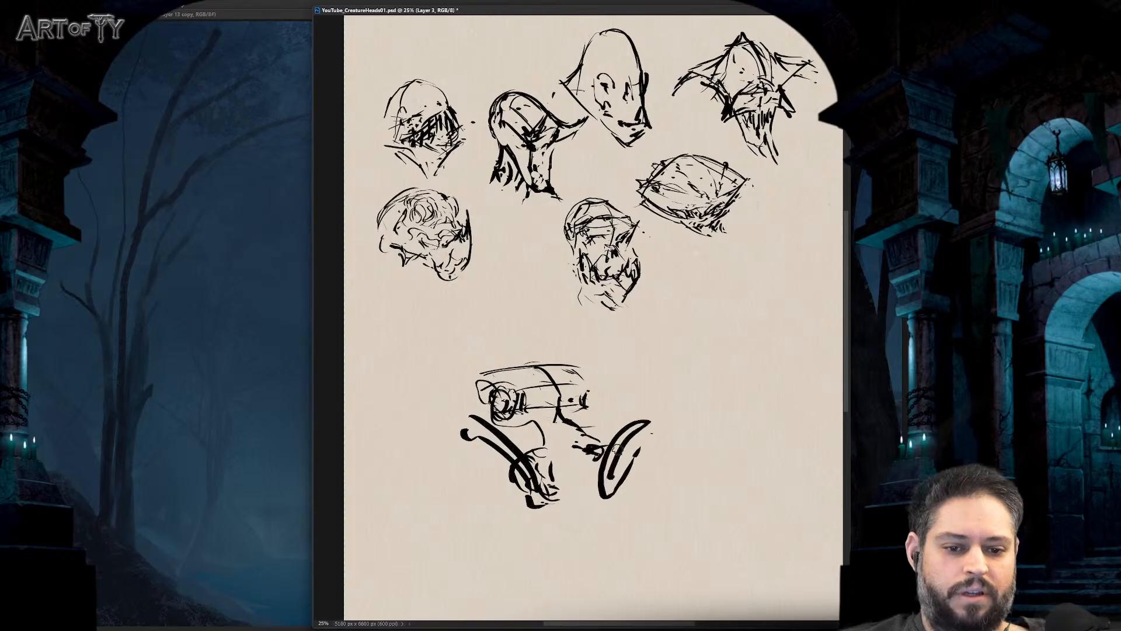
- Add the eighth head's mouth details, lower jaw, and near cheek, and outline a ridged cranium above the brow
mouse_move(540, 468)
mouse_down()
mouse_move(559, 487)
mouse_move(602, 467)
mouse_move(559, 516)
mouse_up()
mouse_move(578, 449)
mouse_down()
mouse_move(587, 385)
mouse_move(589, 403)
mouse_up()
mouse_move(489, 442)
mouse_down()
mouse_move(532, 516)
mouse_move(594, 500)
mouse_move(591, 526)
mouse_move(472, 463)
mouse_move(458, 416)
mouse_move(444, 441)
mouse_move(456, 468)
mouse_move(548, 534)
mouse_move(511, 514)
mouse_move(594, 536)
mouse_move(633, 529)
mouse_up()
drag(633, 529, 610, 508)
mouse_move(610, 508)
mouse_down()
mouse_move(577, 369)
mouse_move(462, 372)
mouse_move(559, 357)
mouse_move(534, 360)
mouse_move(524, 341)
mouse_move(561, 354)
mouse_move(527, 336)
mouse_move(452, 375)
mouse_move(464, 396)
mouse_up()
mouse_move(558, 358)
mouse_down()
mouse_move(523, 334)
mouse_move(445, 346)
mouse_move(505, 342)
mouse_up()
- Lasso the eighth head, scale it to about 50 percent, and place it beneath the domed head in the first column
key(l)
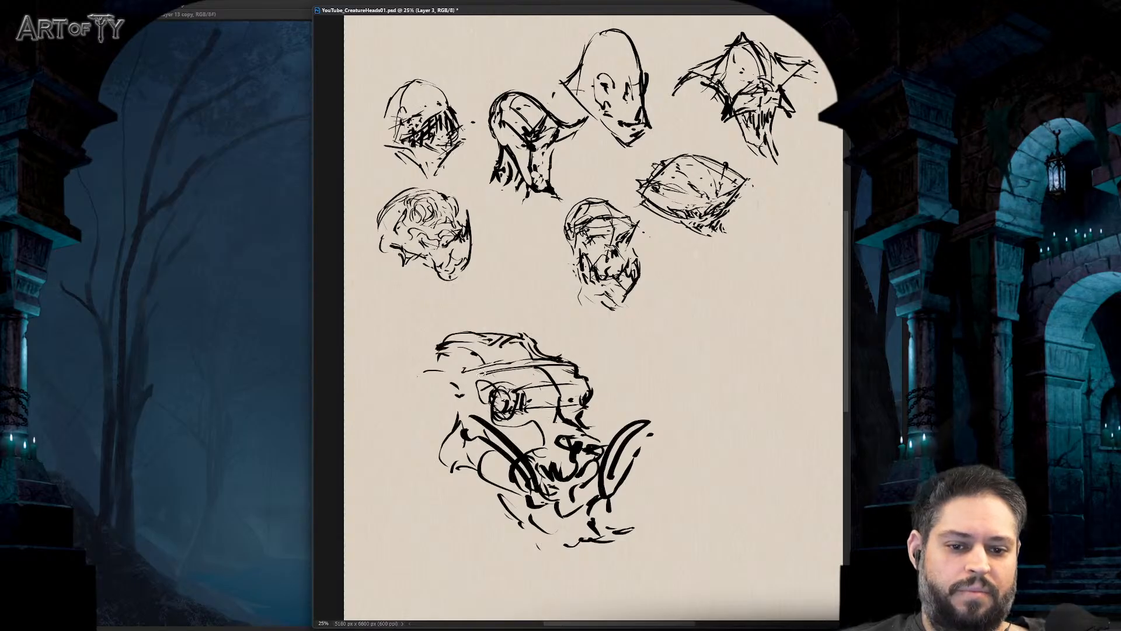
mouse_move(403, 341)
mouse_down()
mouse_move(429, 569)
mouse_move(646, 356)
mouse_move(403, 342)
mouse_up()
key(ctrl+t)
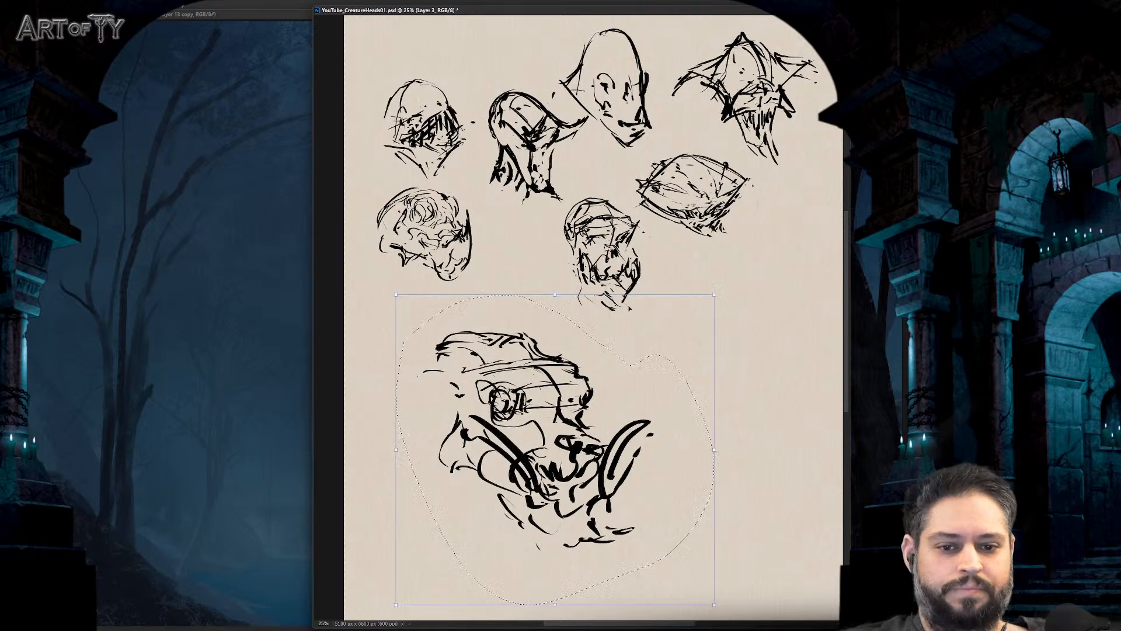
drag(711, 297, 633, 367)
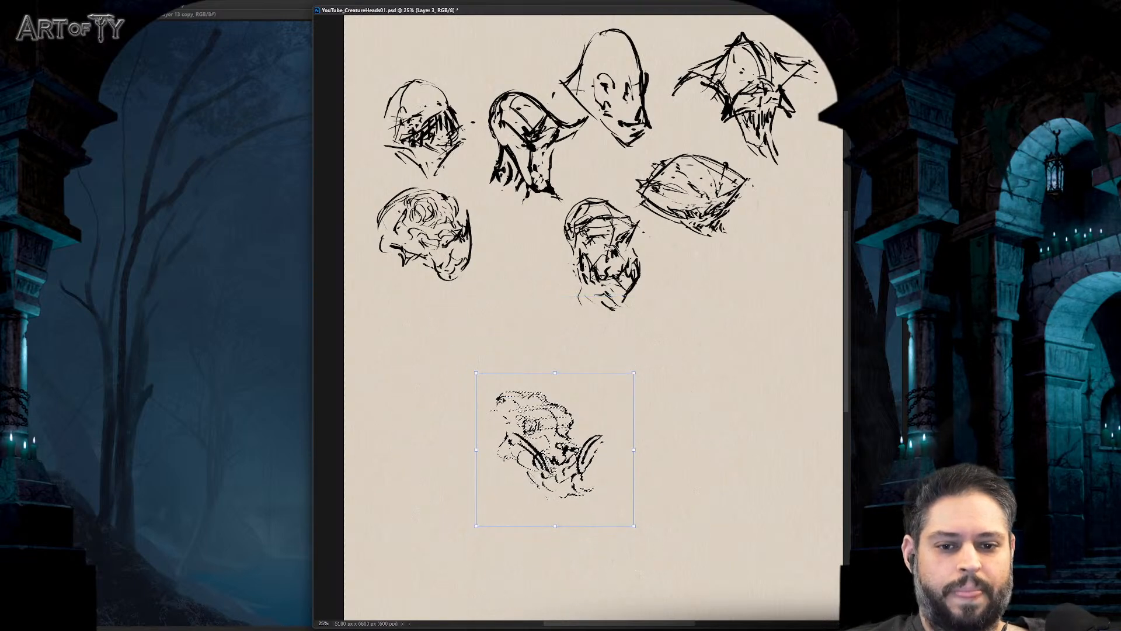
drag(555, 449, 450, 343)
key(Return)
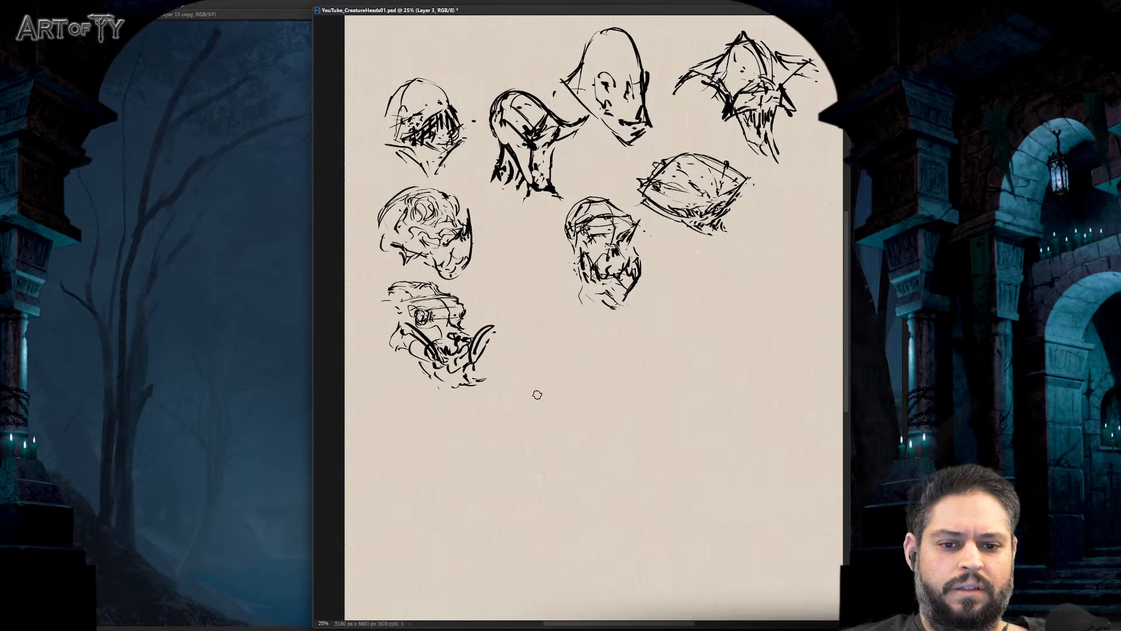
- Extend the back of the seventh head's skull with a bulging angular outline
drag(537, 395, 534, 413)
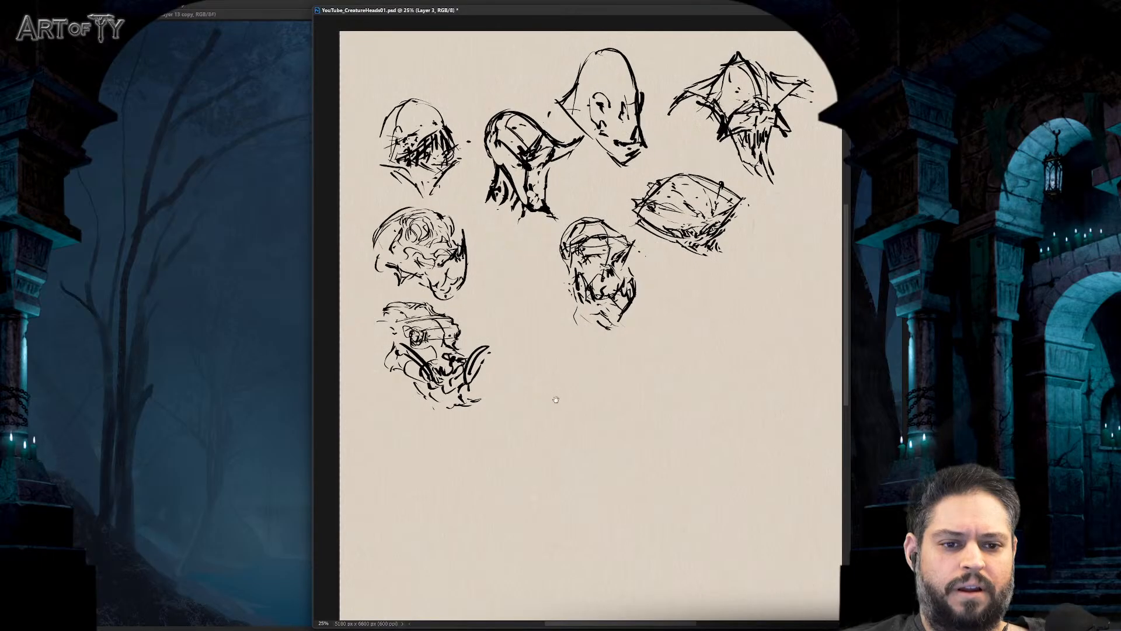
drag(575, 225, 561, 263)
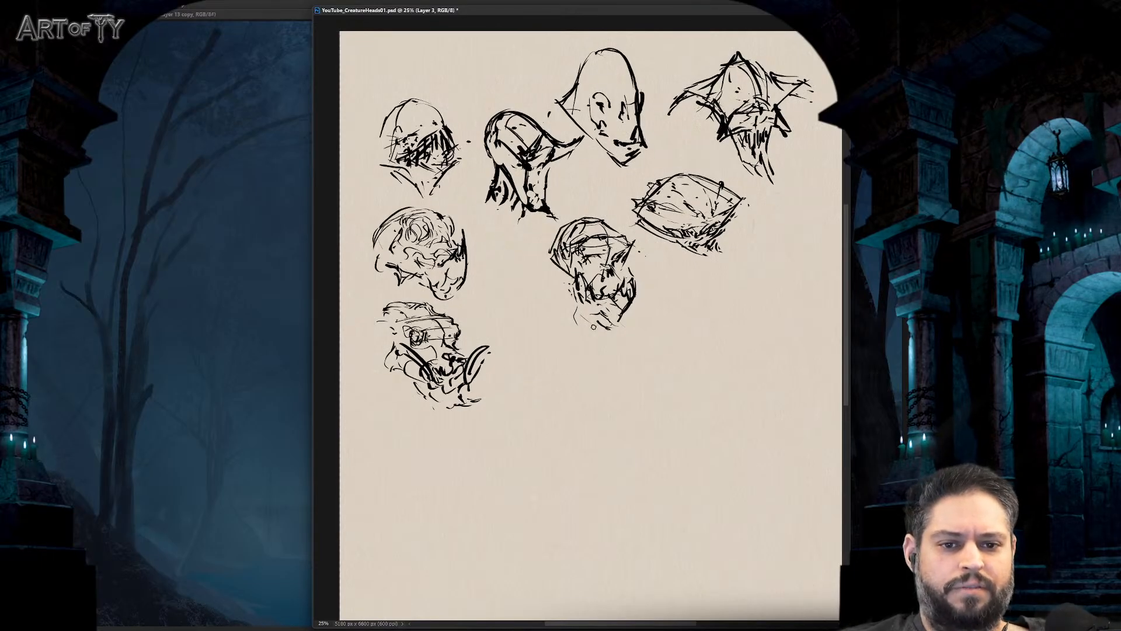
scroll(612, 319, down, 1)
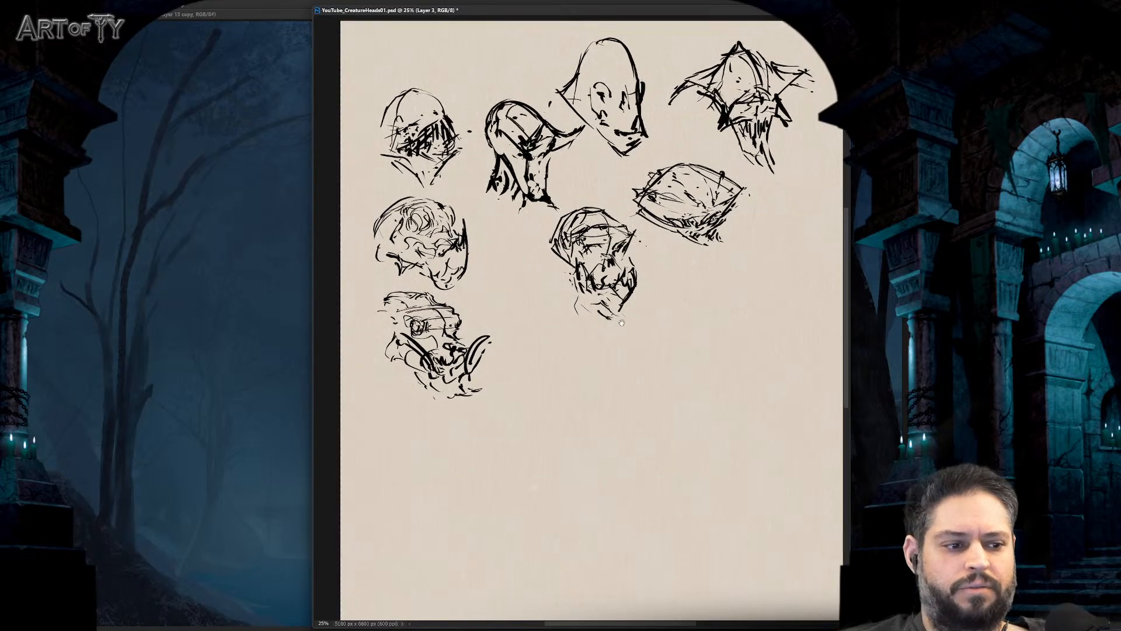
drag(619, 283, 617, 310)
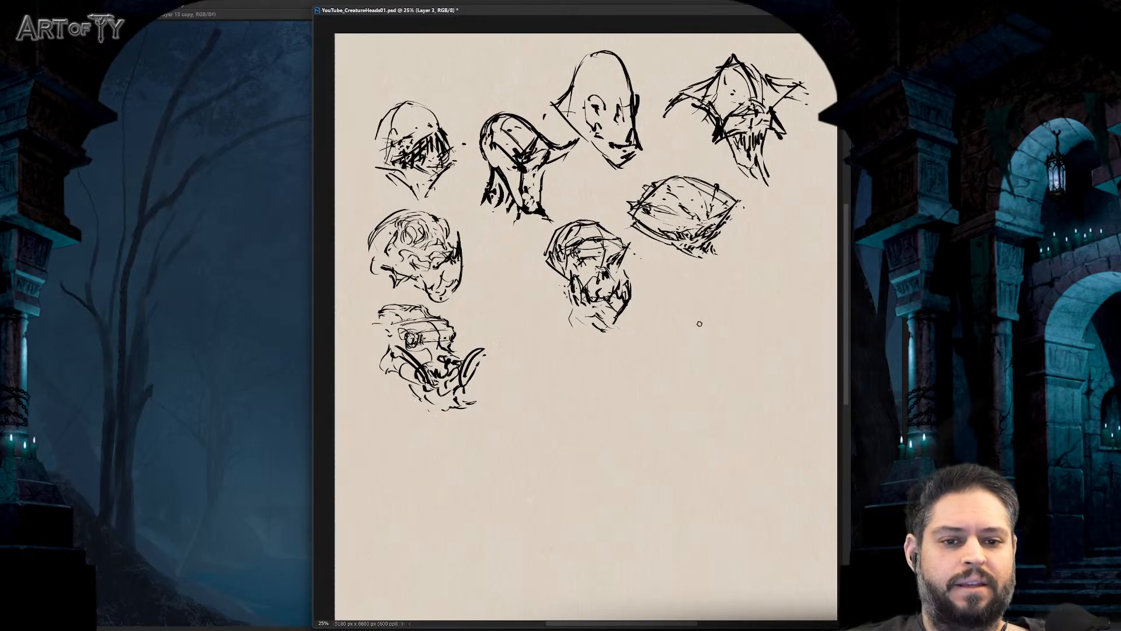
- Start a ninth head beneath the seventh with narrow angled eyes, a flat wide brow, and short nose strokes
drag(676, 319, 684, 338)
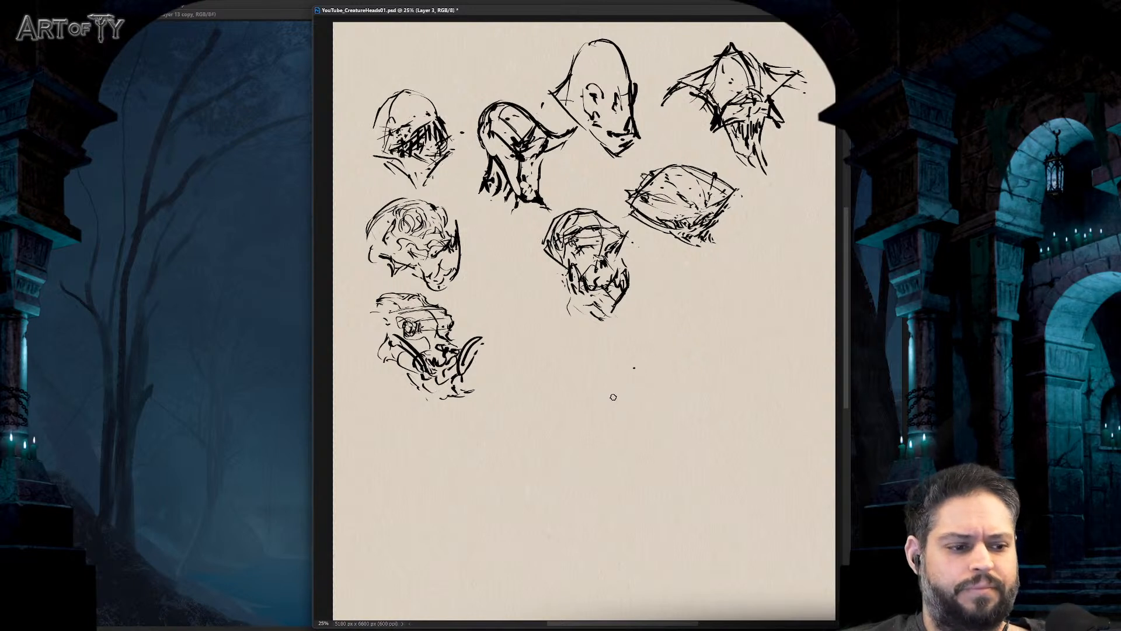
mouse_move(622, 420)
mouse_down()
mouse_move(663, 409)
mouse_move(708, 429)
mouse_up()
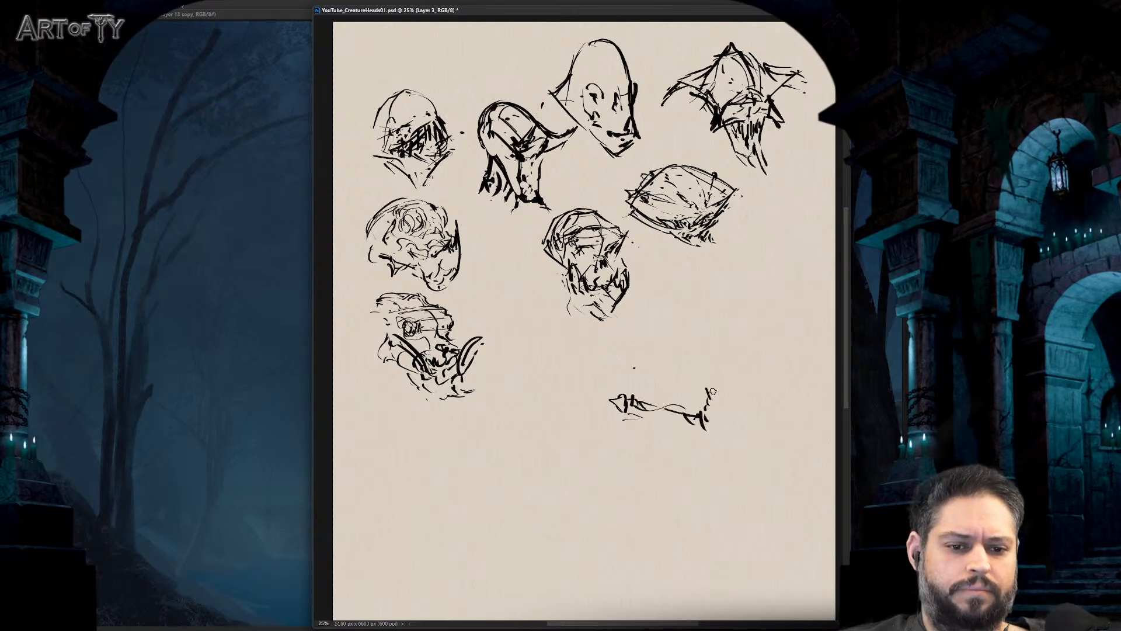
mouse_move(651, 384)
mouse_down()
mouse_move(598, 397)
mouse_move(629, 386)
mouse_up()
mouse_move(702, 375)
mouse_down()
mouse_move(604, 374)
mouse_move(582, 387)
mouse_move(613, 410)
mouse_up()
mouse_move(606, 407)
mouse_down()
mouse_move(685, 431)
mouse_move(641, 435)
mouse_move(713, 437)
mouse_up()
mouse_move(717, 395)
mouse_down()
mouse_move(706, 444)
mouse_move(684, 437)
mouse_up()
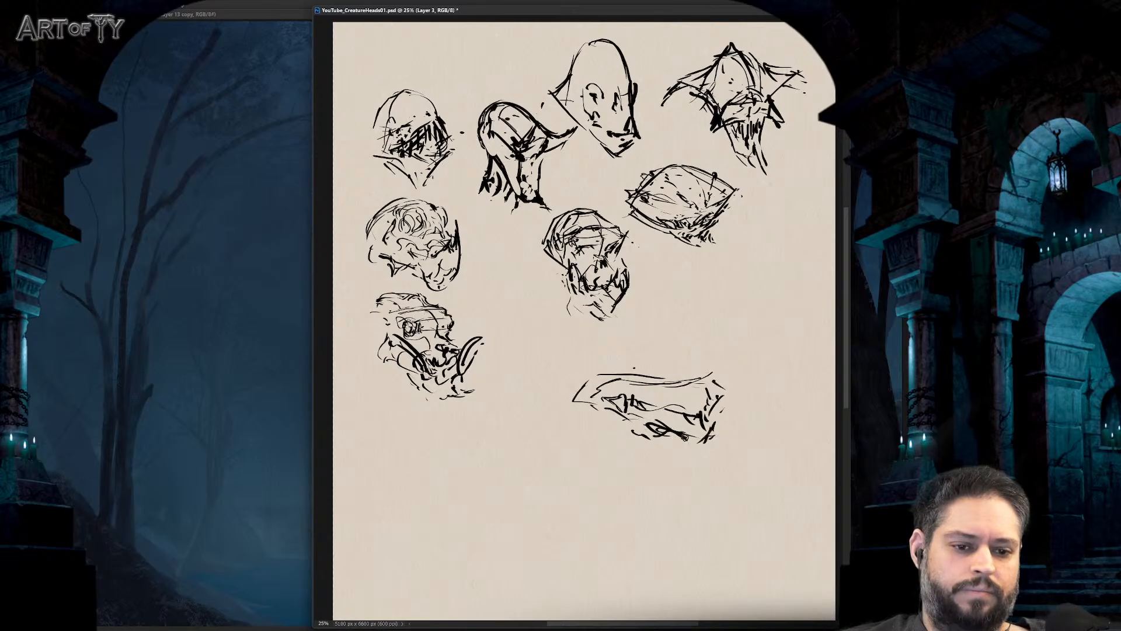
- Draw the ninth head's near cheek and tapering muzzle, with dark strokes around the mouth and chin
mouse_move(599, 403)
mouse_down()
mouse_move(586, 423)
mouse_move(610, 447)
mouse_up()
drag(636, 443, 642, 457)
drag(710, 436, 689, 458)
mouse_move(620, 432)
mouse_down()
mouse_move(703, 444)
mouse_move(680, 470)
mouse_up()
mouse_move(628, 445)
mouse_down()
mouse_move(610, 464)
mouse_move(616, 476)
mouse_up()
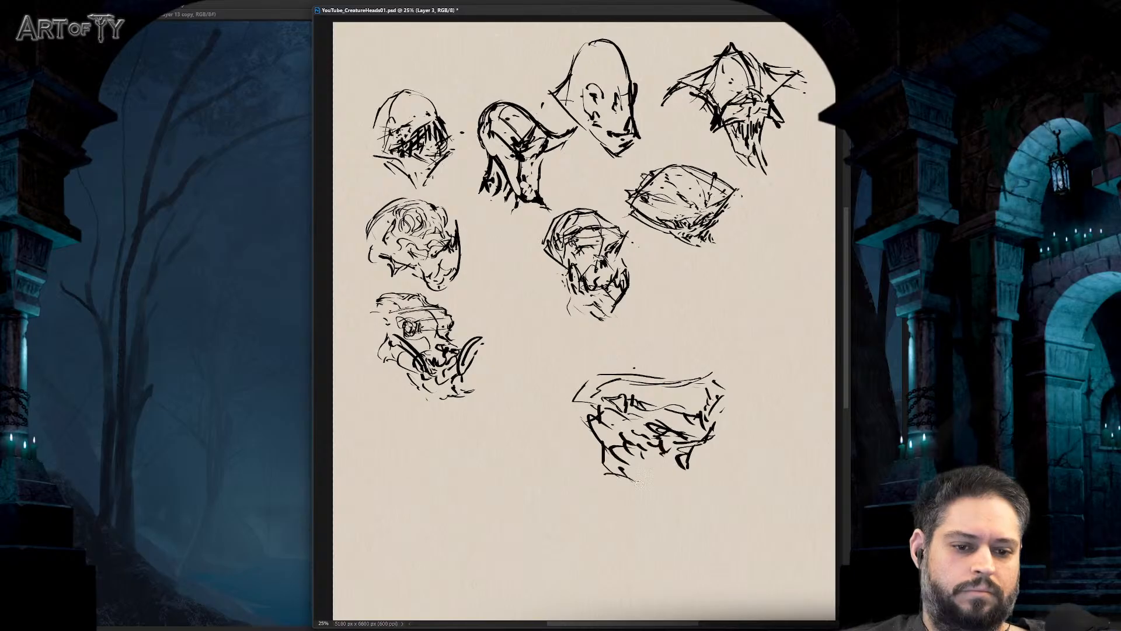
drag(684, 484, 679, 491)
- Add pointed horns at both ends of the ninth head's brow, and fill out its near cheek and lower jaw
mouse_move(631, 377)
mouse_down()
mouse_move(564, 371)
mouse_move(561, 353)
mouse_move(549, 380)
mouse_up()
mouse_move(552, 377)
mouse_down()
mouse_move(590, 399)
mouse_move(617, 388)
mouse_up()
drag(656, 377, 707, 373)
mouse_move(696, 349)
mouse_down()
mouse_move(733, 384)
mouse_move(717, 397)
mouse_up()
mouse_move(715, 356)
mouse_down()
mouse_move(714, 389)
mouse_move(639, 403)
mouse_up()
mouse_move(689, 374)
mouse_down()
mouse_move(671, 397)
mouse_move(646, 396)
mouse_move(636, 364)
mouse_move(642, 373)
mouse_up()
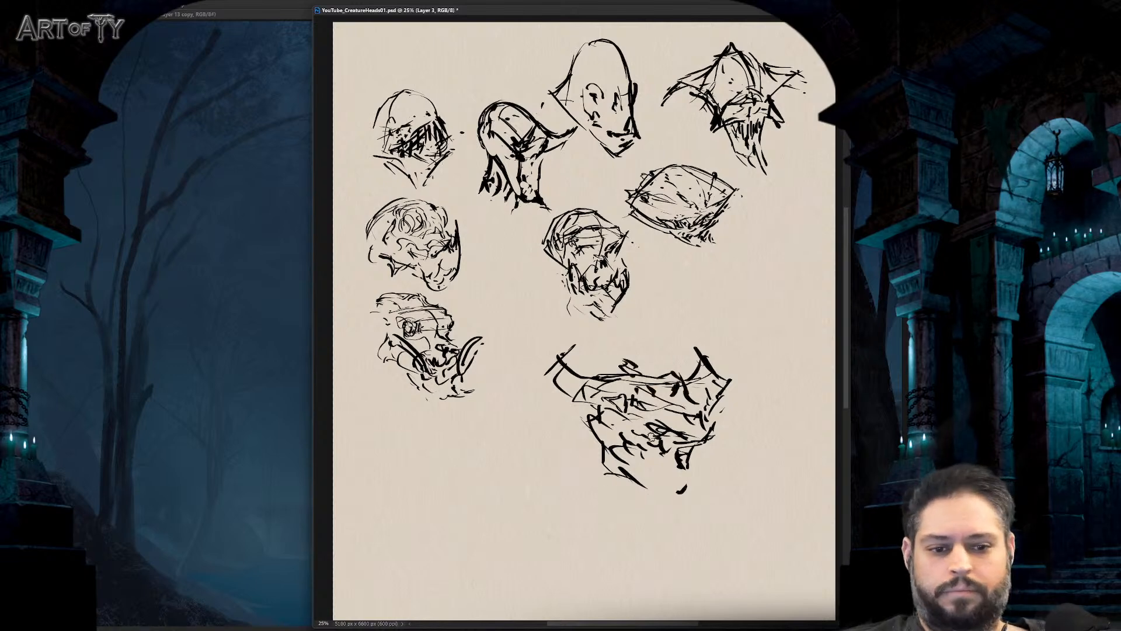
drag(678, 420, 679, 420)
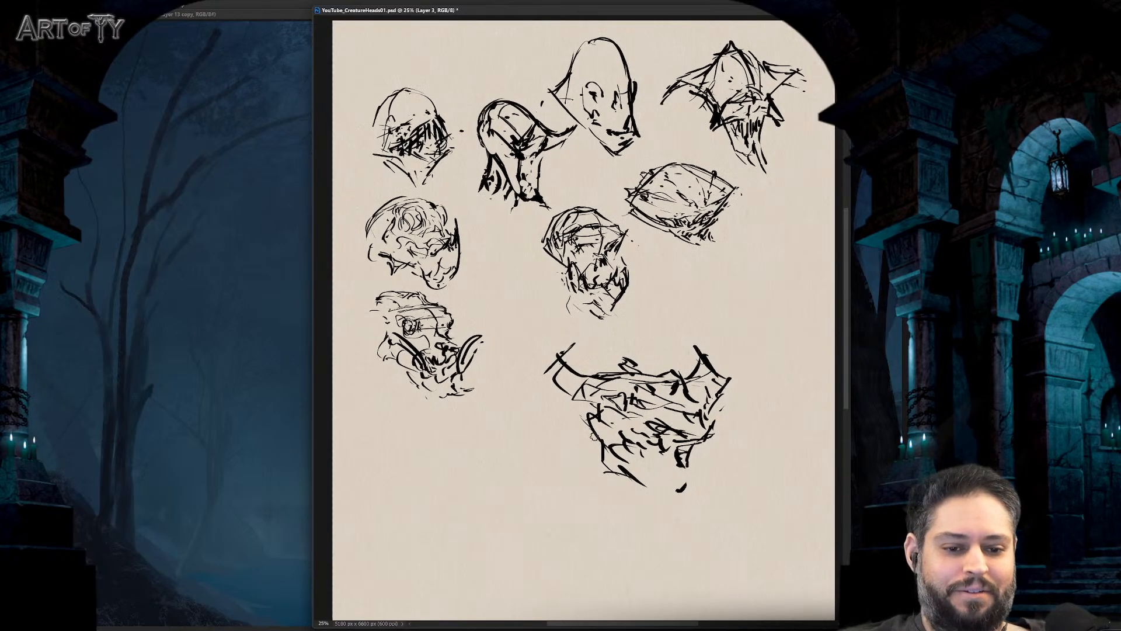
mouse_move(592, 435)
mouse_down()
mouse_move(635, 503)
mouse_move(666, 498)
mouse_move(636, 479)
mouse_move(681, 481)
mouse_move(682, 491)
mouse_move(692, 466)
mouse_move(685, 485)
mouse_move(675, 464)
mouse_move(633, 455)
mouse_move(653, 456)
mouse_move(683, 498)
mouse_move(655, 499)
mouse_up()
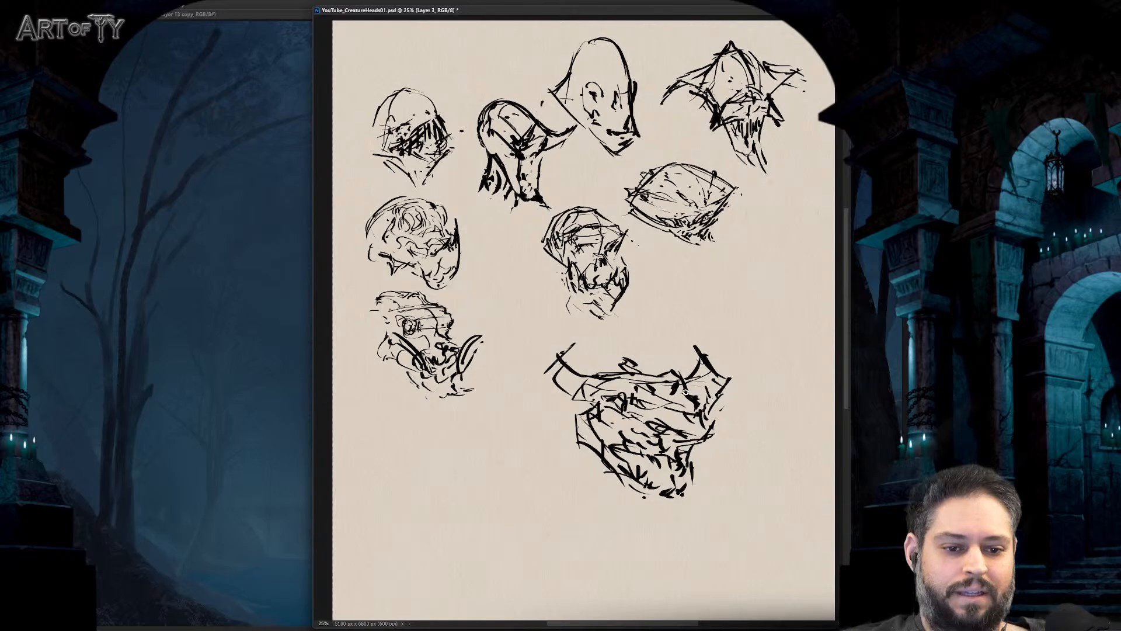
- Lasso the ninth head, scale it to about 80 percent, move it closer beneath the seventh head, and deselect it
key(l)
mouse_move(586, 323)
mouse_down()
mouse_move(746, 532)
mouse_move(660, 349)
mouse_move(585, 324)
mouse_up()
key(ctrl+t)
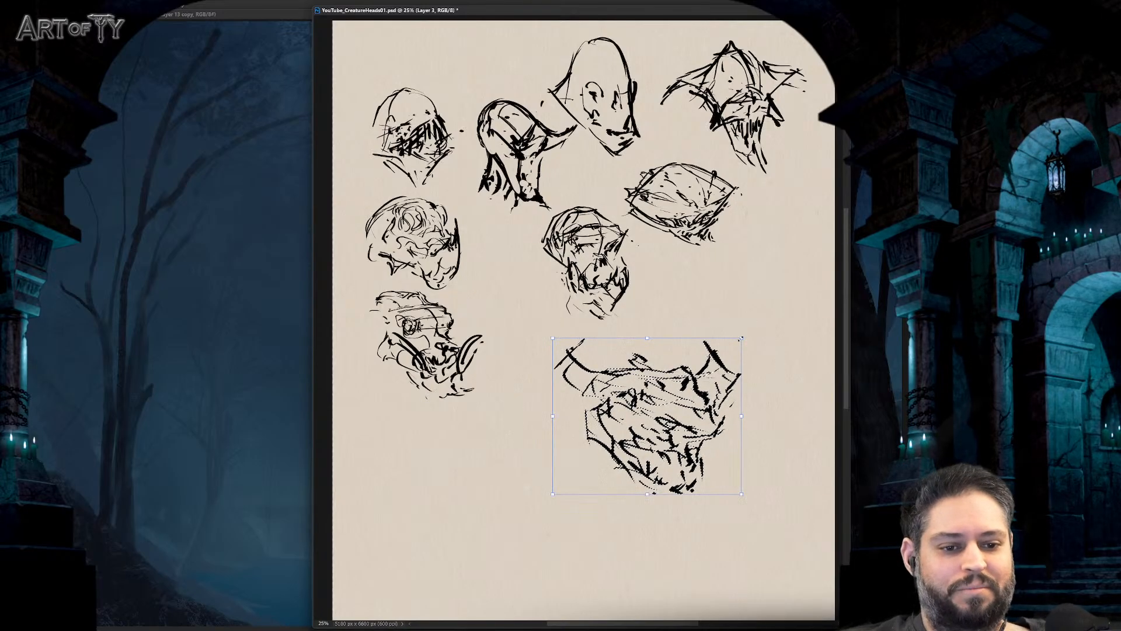
drag(729, 348, 721, 354)
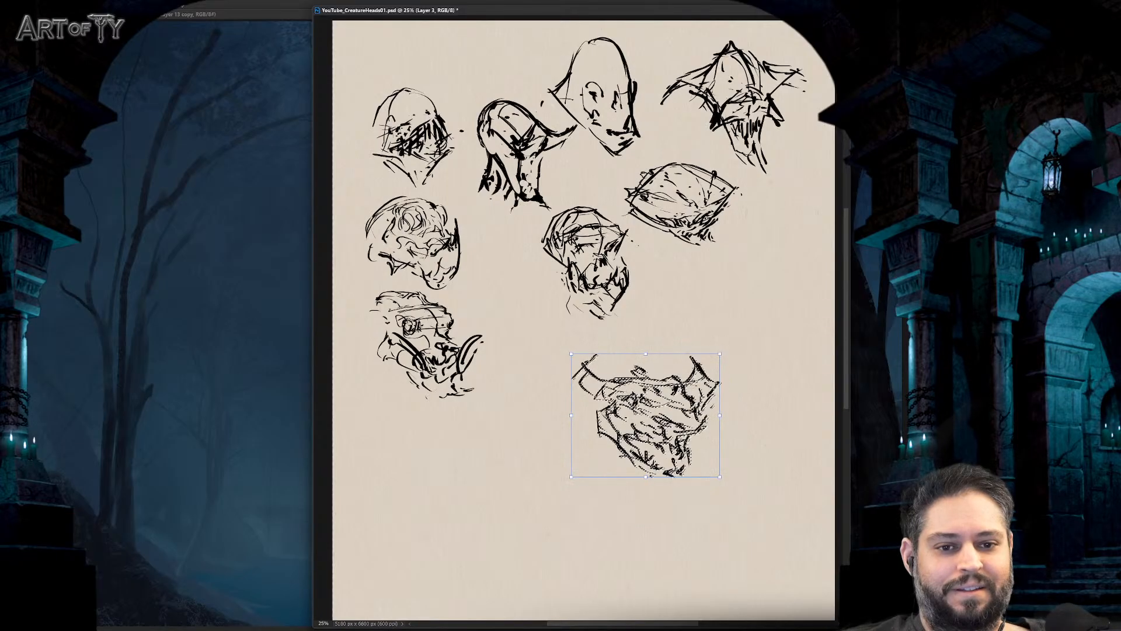
drag(654, 414, 626, 396)
key(Return)
key(ctrl+d)
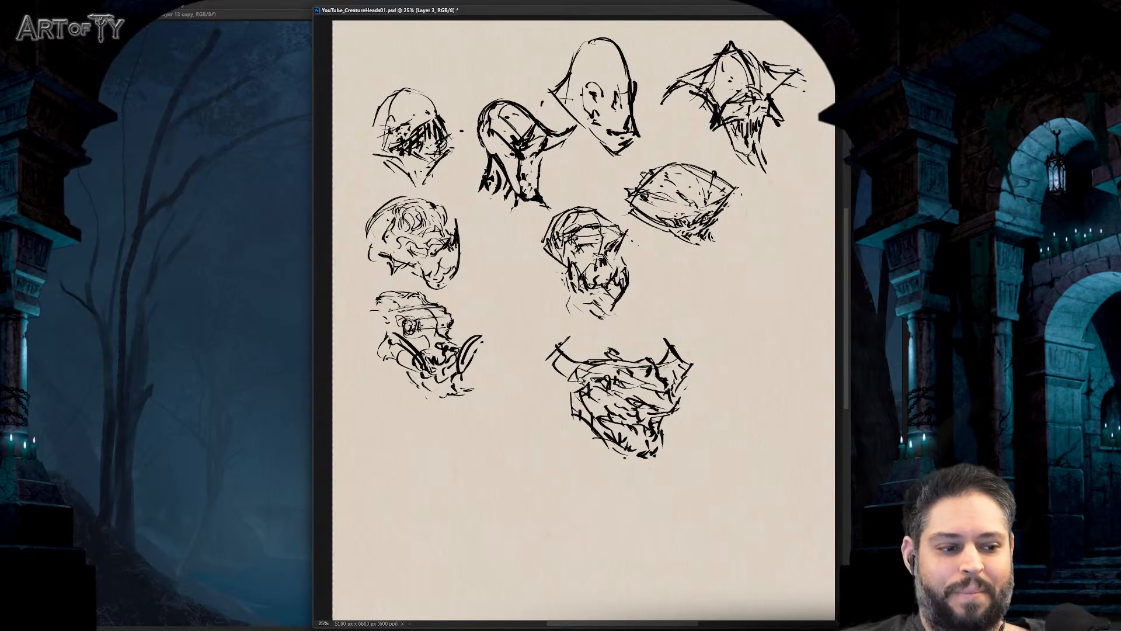
- Draw slanting neck strokes behind the ninth head's jaw and below its chin, undoing strokes that miss
mouse_move(554, 398)
mouse_down()
mouse_move(578, 444)
mouse_move(619, 461)
mouse_move(595, 461)
mouse_up()
mouse_move(580, 417)
mouse_down()
mouse_move(550, 434)
mouse_move(603, 463)
mouse_move(667, 478)
mouse_move(664, 453)
mouse_move(606, 490)
mouse_move(651, 465)
mouse_move(611, 496)
mouse_up()
key(ctrl+z)
key(ctrl+z)
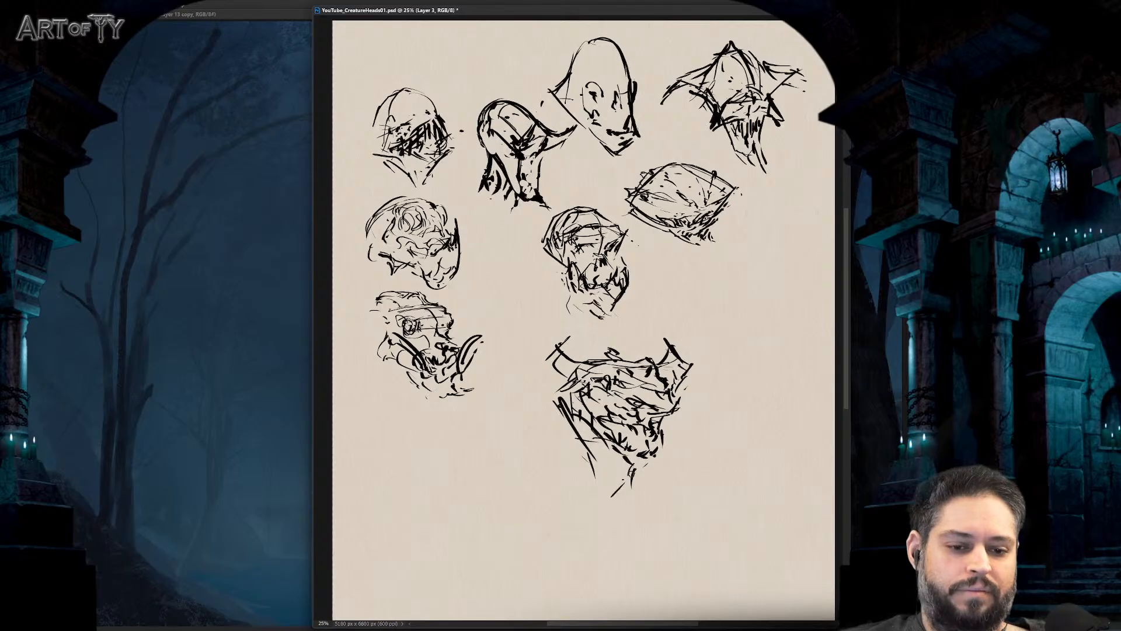
drag(623, 445, 614, 482)
drag(576, 416, 610, 477)
drag(599, 467, 636, 505)
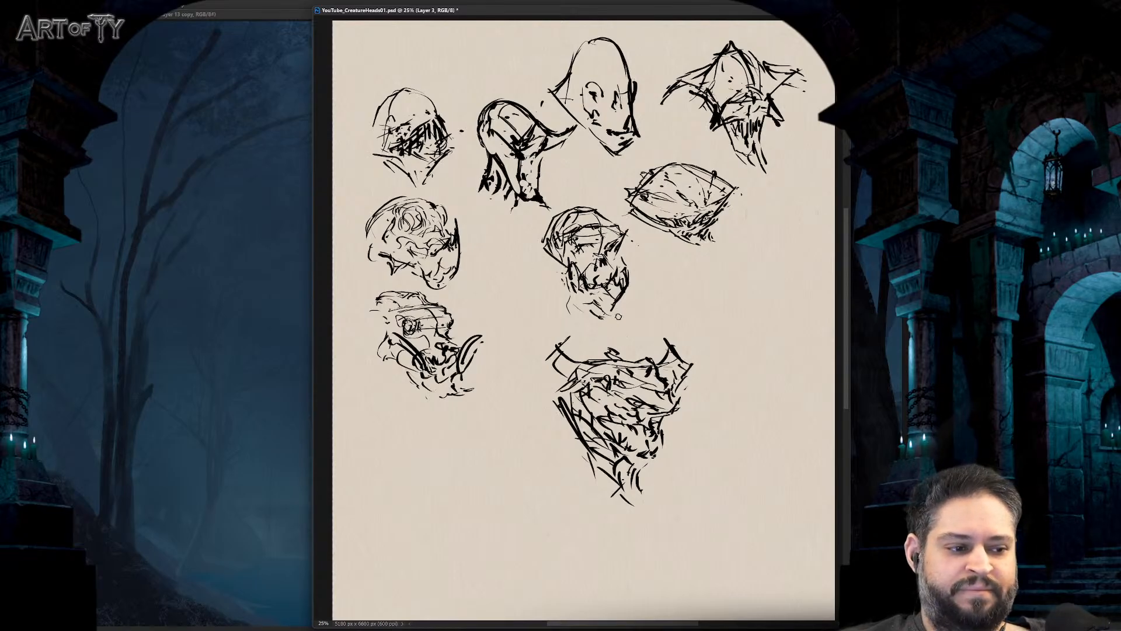
- Lasso the ninth head with its neck, scale it to about 75 percent, and place it below the wide head near the page's edge
key(l)
mouse_move(575, 334)
mouse_down()
mouse_move(528, 439)
mouse_move(708, 515)
mouse_move(681, 322)
mouse_move(573, 334)
mouse_up()
key(ctrl+t)
drag(737, 315, 695, 362)
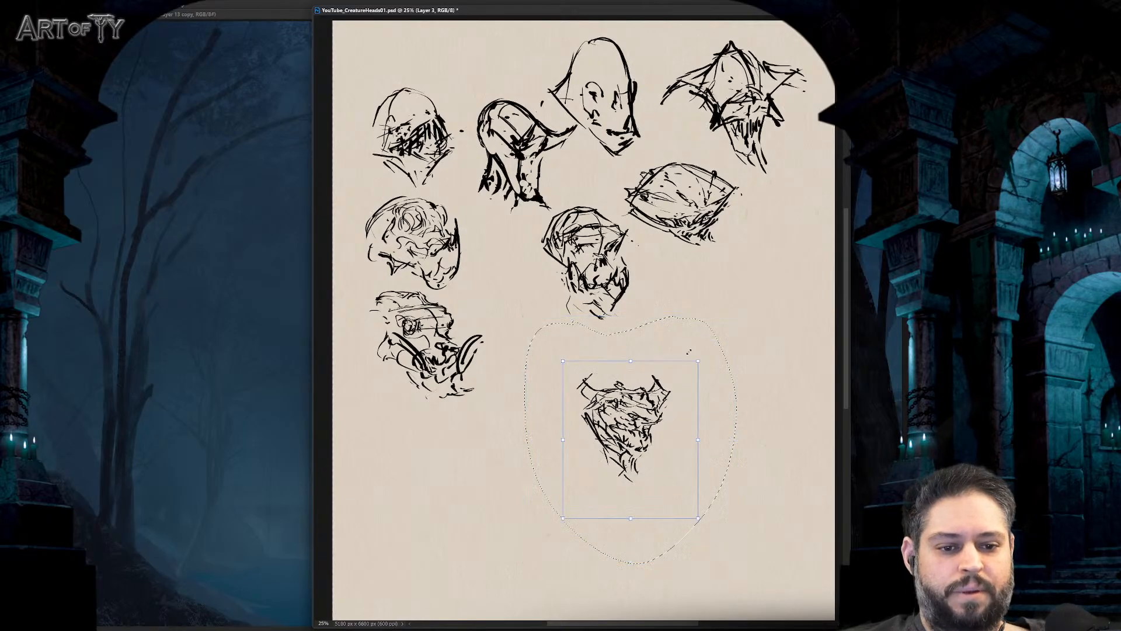
mouse_move(654, 408)
mouse_down()
mouse_move(774, 309)
mouse_move(797, 262)
mouse_up()
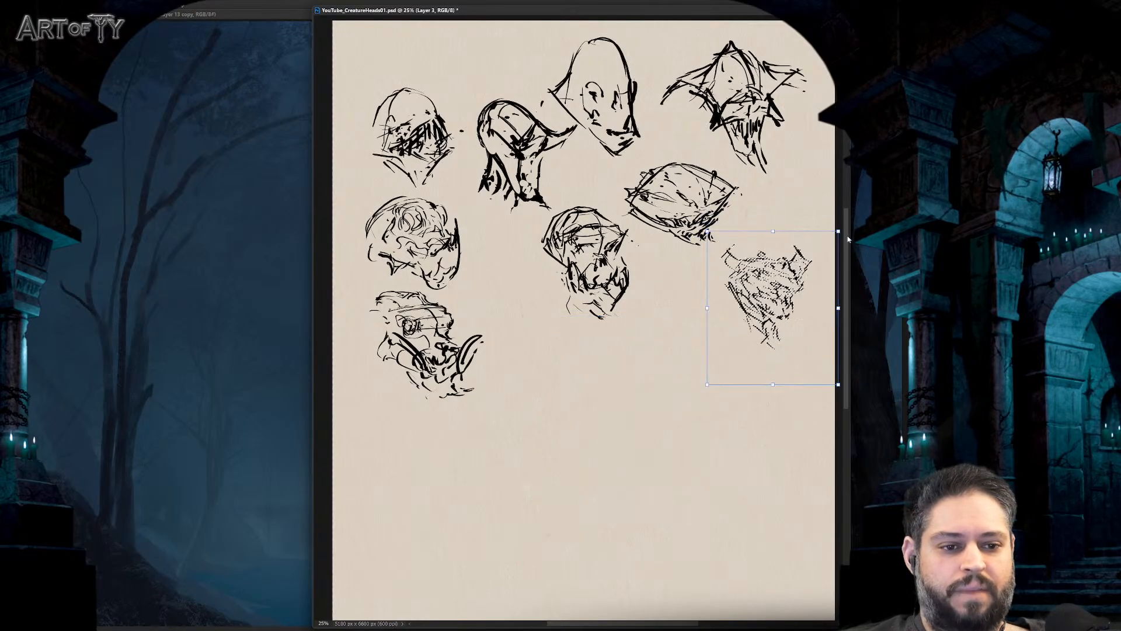
mouse_move(838, 216)
mouse_down()
mouse_move(764, 171)
mouse_move(722, 240)
mouse_up()
mouse_move(648, 303)
mouse_down()
mouse_move(642, 335)
mouse_move(627, 336)
mouse_up()
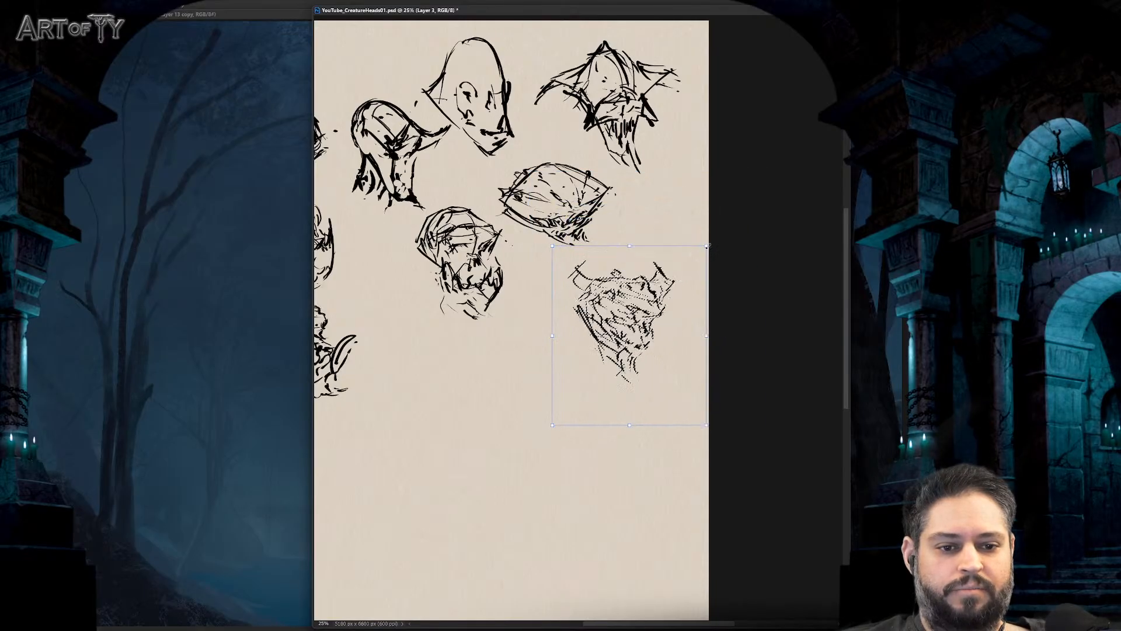
key(Return)
- Sketch a tenth head beneath the seventh with a rounded cranium, a vertical center line, dark angular eyes, a short nose, and a jaw
drag(544, 393, 647, 376)
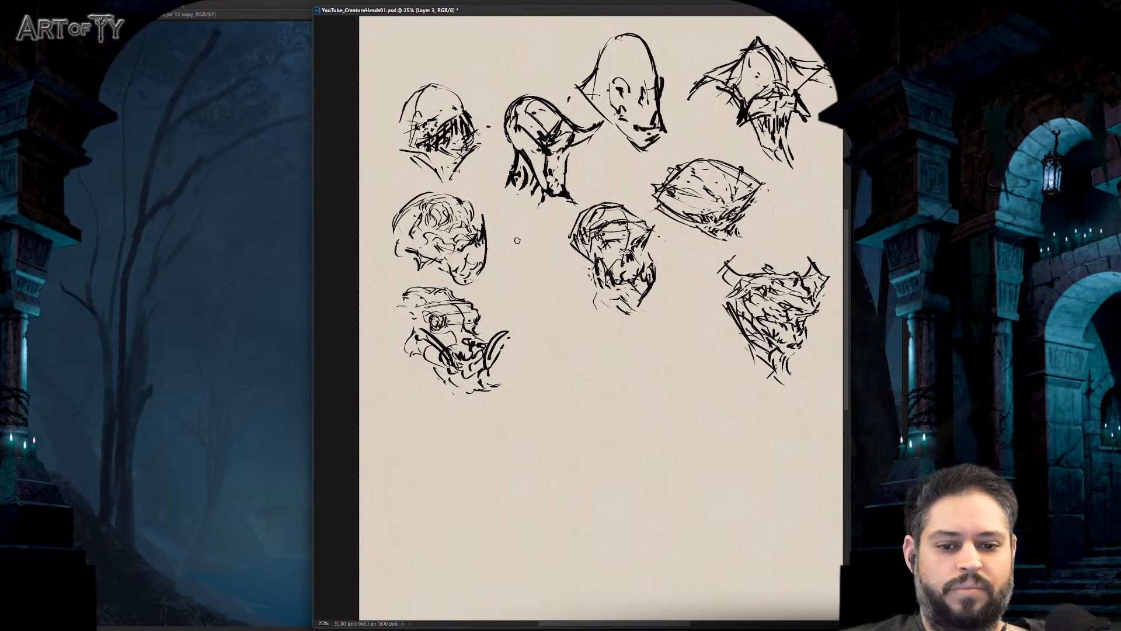
drag(625, 333, 619, 372)
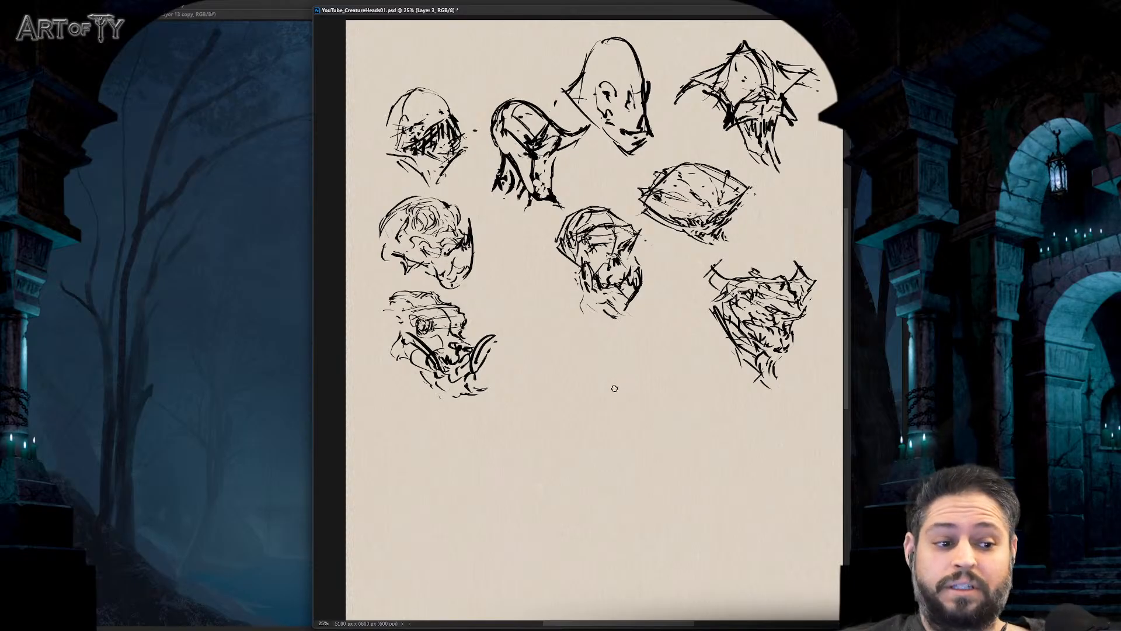
click(595, 441)
mouse_move(556, 452)
mouse_down()
mouse_move(555, 408)
mouse_move(613, 379)
mouse_move(638, 408)
mouse_move(648, 458)
mouse_up()
drag(617, 372, 631, 468)
mouse_move(616, 408)
mouse_down()
mouse_move(622, 437)
mouse_move(626, 421)
mouse_move(595, 392)
mouse_move(581, 437)
mouse_move(605, 403)
mouse_move(599, 436)
mouse_move(645, 461)
mouse_move(603, 476)
mouse_up()
drag(603, 467, 628, 470)
mouse_move(549, 435)
mouse_down()
mouse_move(575, 462)
mouse_move(594, 458)
mouse_move(613, 487)
mouse_move(653, 488)
mouse_up()
drag(642, 484, 595, 498)
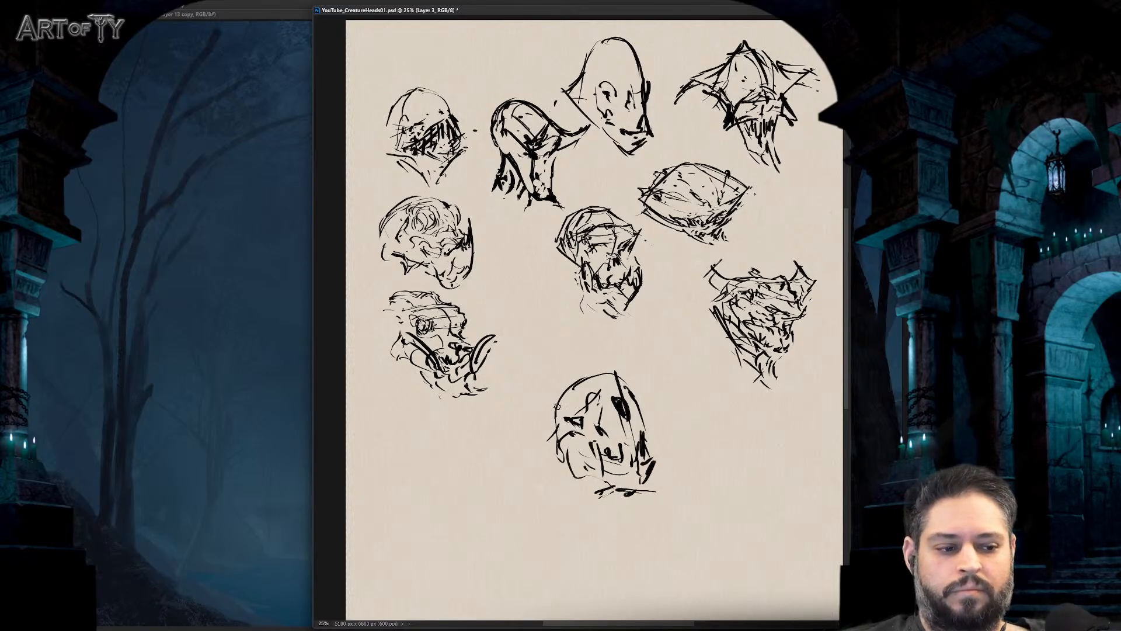
- Draw long curved horns rising from both sides of the tenth head, with short strokes closing their bases
drag(563, 431, 497, 442)
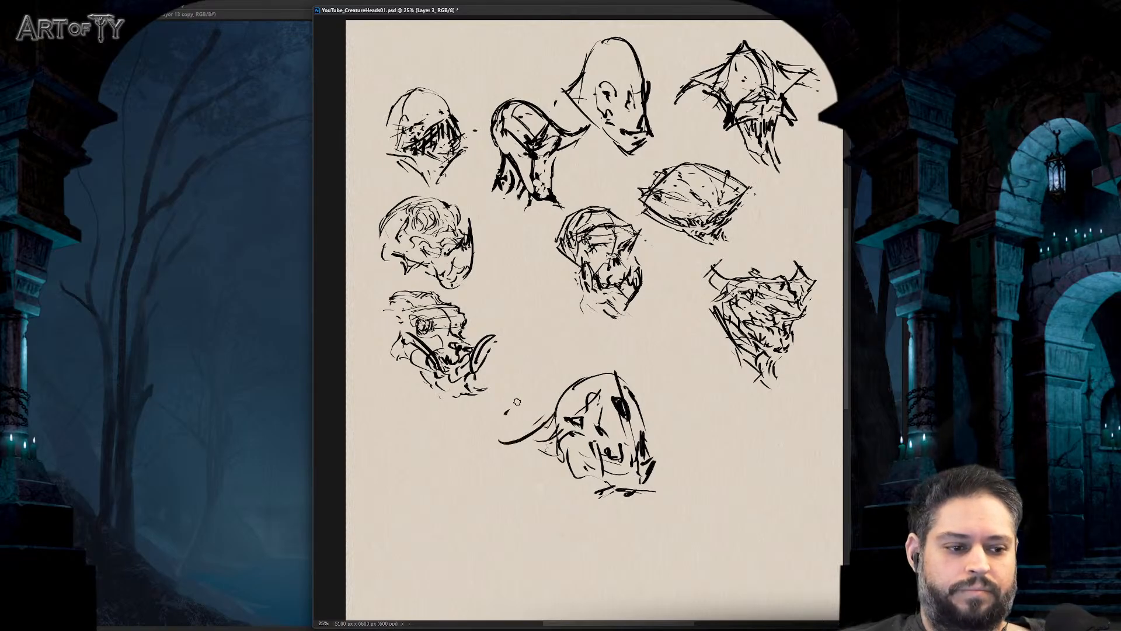
mouse_move(547, 367)
mouse_down()
mouse_move(495, 421)
mouse_move(556, 455)
mouse_up()
drag(649, 444, 675, 431)
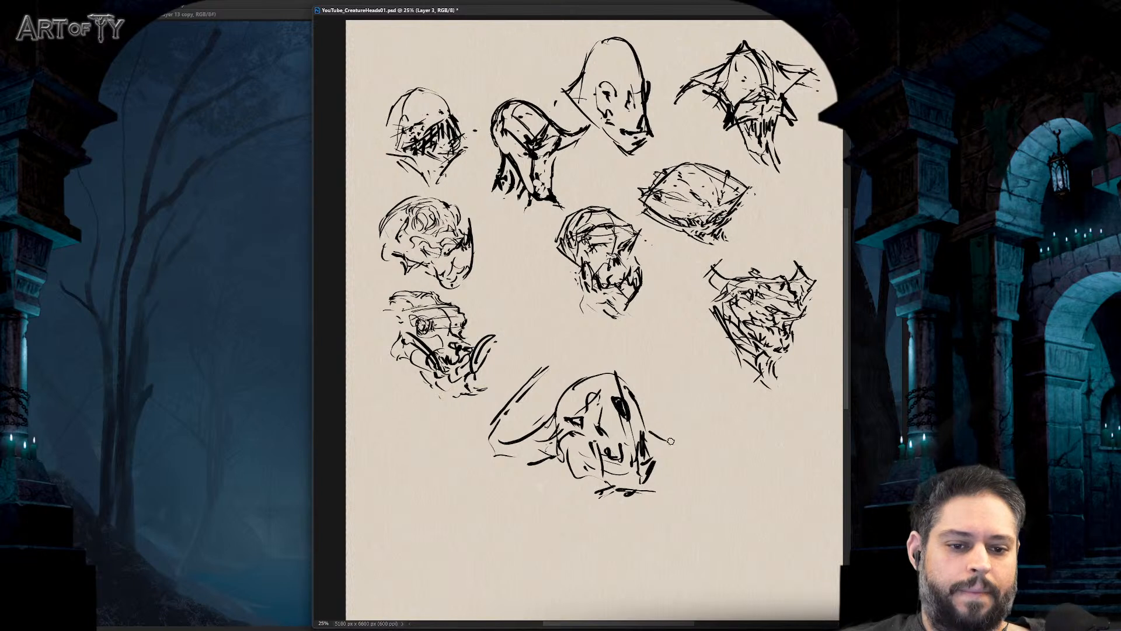
drag(647, 353, 675, 439)
mouse_move(660, 400)
mouse_down()
mouse_move(680, 450)
mouse_move(679, 439)
mouse_up()
drag(664, 445, 677, 434)
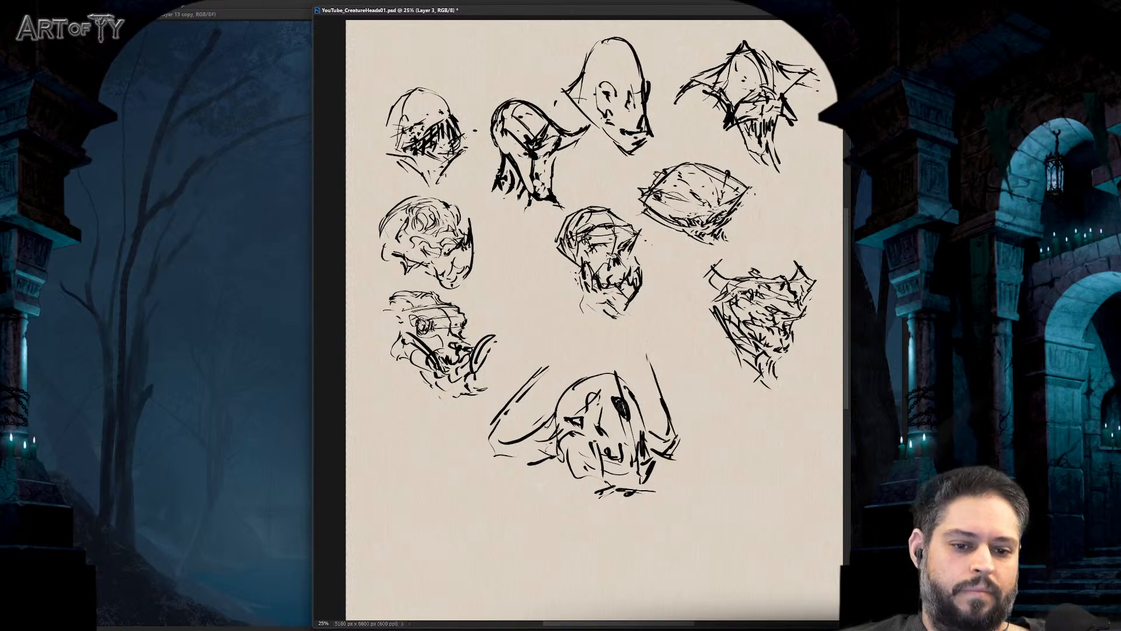
- Stroke in the tenth head's neck with slanting lines behind the jaw and beneath the chin
drag(587, 477, 559, 486)
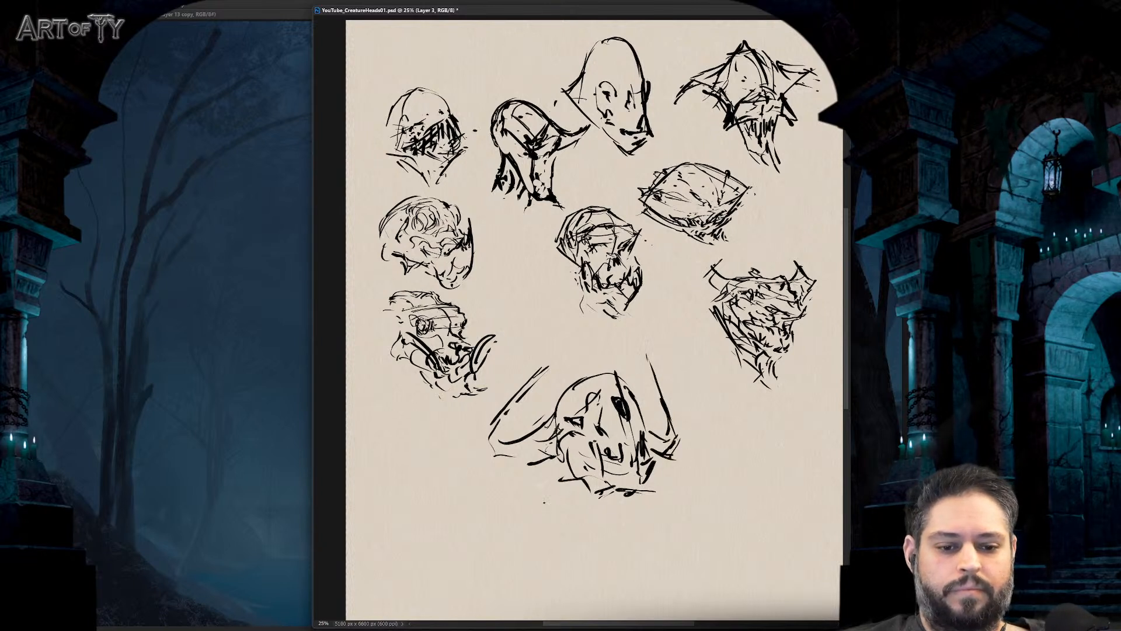
drag(561, 429, 555, 503)
mouse_move(562, 464)
mouse_down()
mouse_move(546, 533)
mouse_move(577, 522)
mouse_up()
drag(589, 530, 595, 558)
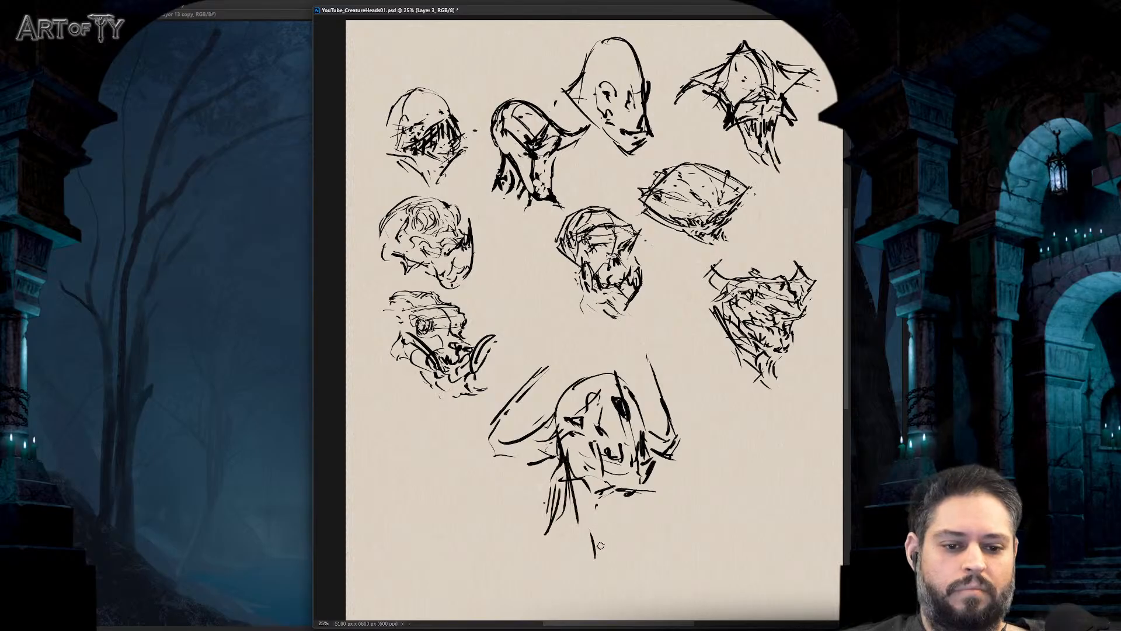
drag(596, 505, 599, 540)
- Draw dark vertical teeth across the tenth head's mouth, underline the jaw, and rework the near eye
drag(605, 453, 624, 485)
mouse_move(642, 438)
mouse_down()
mouse_move(648, 475)
mouse_move(627, 472)
mouse_move(651, 491)
mouse_move(649, 507)
mouse_up()
drag(598, 488, 638, 501)
drag(576, 421, 581, 428)
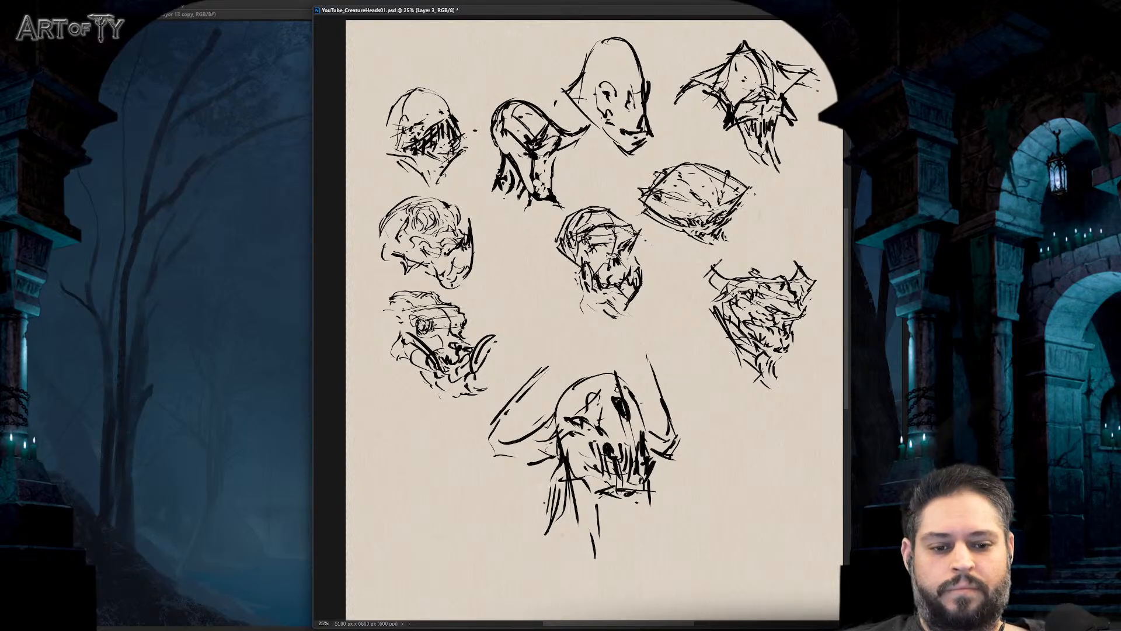
- Add pointed crest strokes above the tenth head's crown and extend its neck downward with slanting lines tapering to a point
drag(607, 369, 587, 377)
mouse_move(579, 356)
mouse_down()
mouse_move(562, 397)
mouse_move(582, 347)
mouse_up()
drag(635, 496, 623, 510)
drag(621, 527, 644, 540)
drag(566, 480, 547, 515)
drag(574, 535, 604, 565)
drag(586, 494, 623, 572)
drag(622, 497, 628, 595)
drag(631, 532, 650, 563)
- Erase the tenth head's far horn and the near horn's base, and redraw both horns wider and lower
key(ctrl+minus)
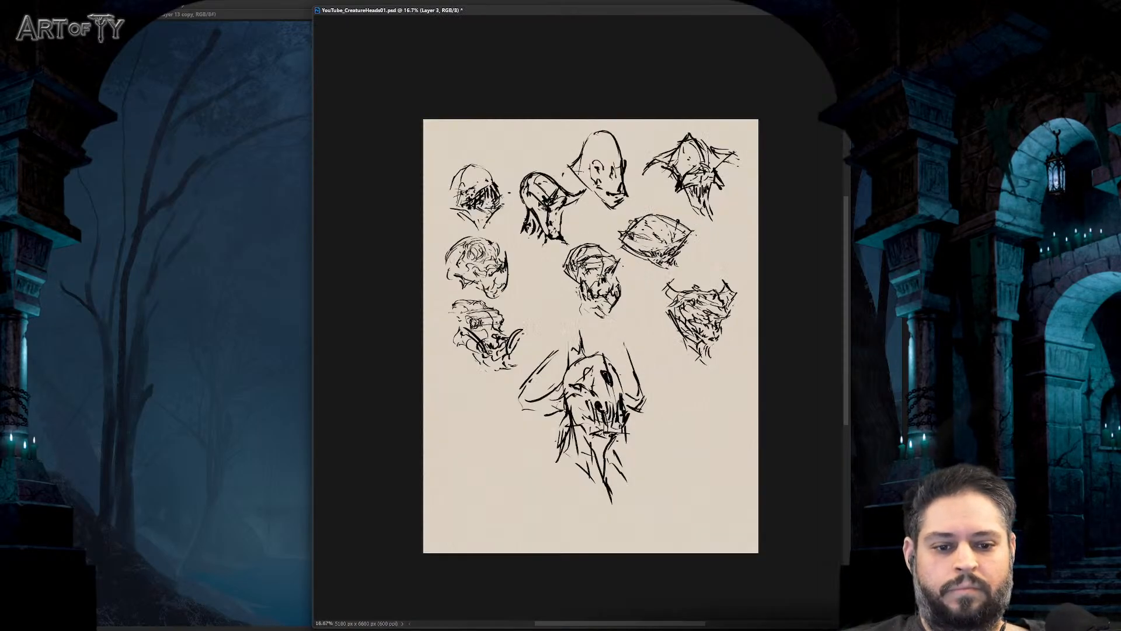
key(ctrl+plus)
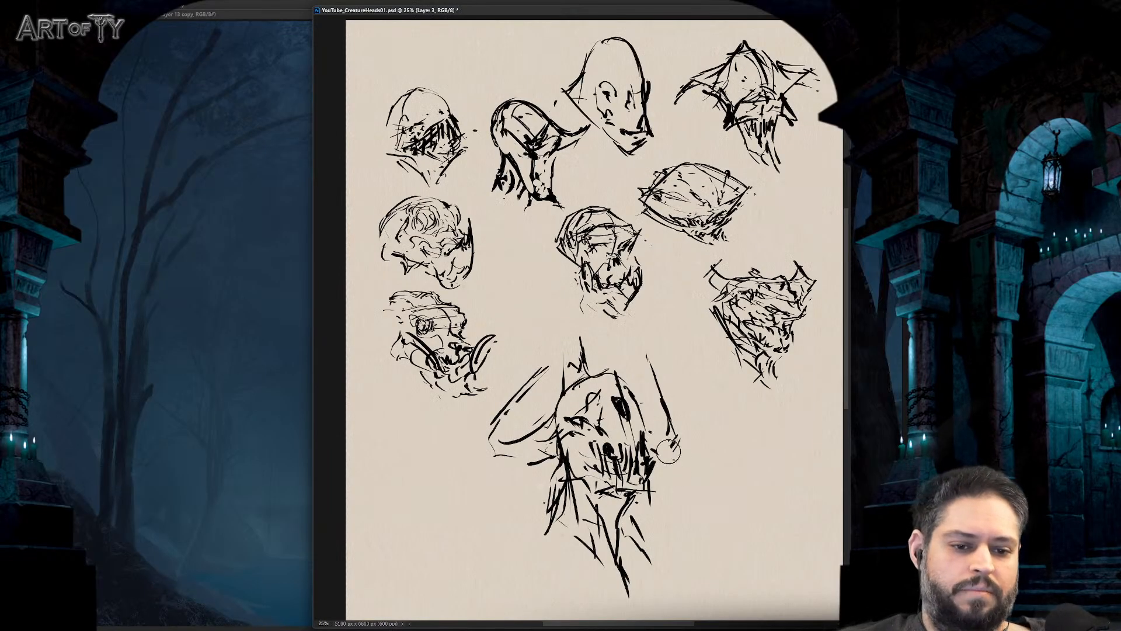
key(ctrl+z)
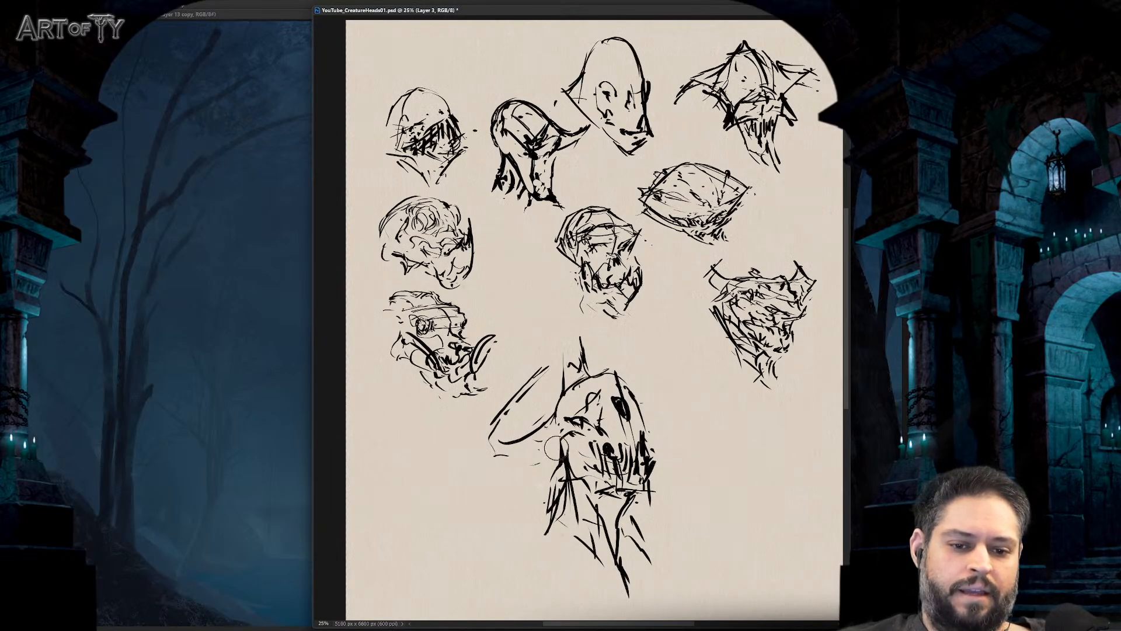
mouse_move(550, 465)
mouse_down()
mouse_move(557, 458)
mouse_move(485, 478)
mouse_move(478, 433)
mouse_move(517, 397)
mouse_up()
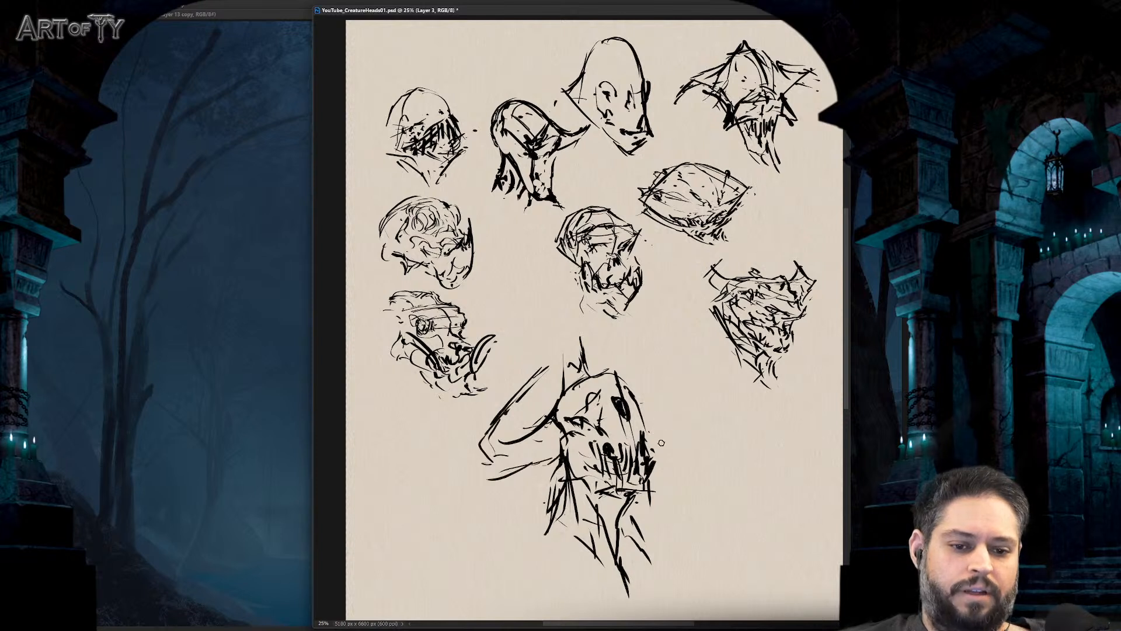
mouse_move(668, 437)
mouse_down()
mouse_move(653, 376)
mouse_move(683, 467)
mouse_move(664, 478)
mouse_move(683, 479)
mouse_up()
mouse_move(660, 391)
mouse_down()
mouse_move(672, 412)
mouse_move(651, 373)
mouse_up()
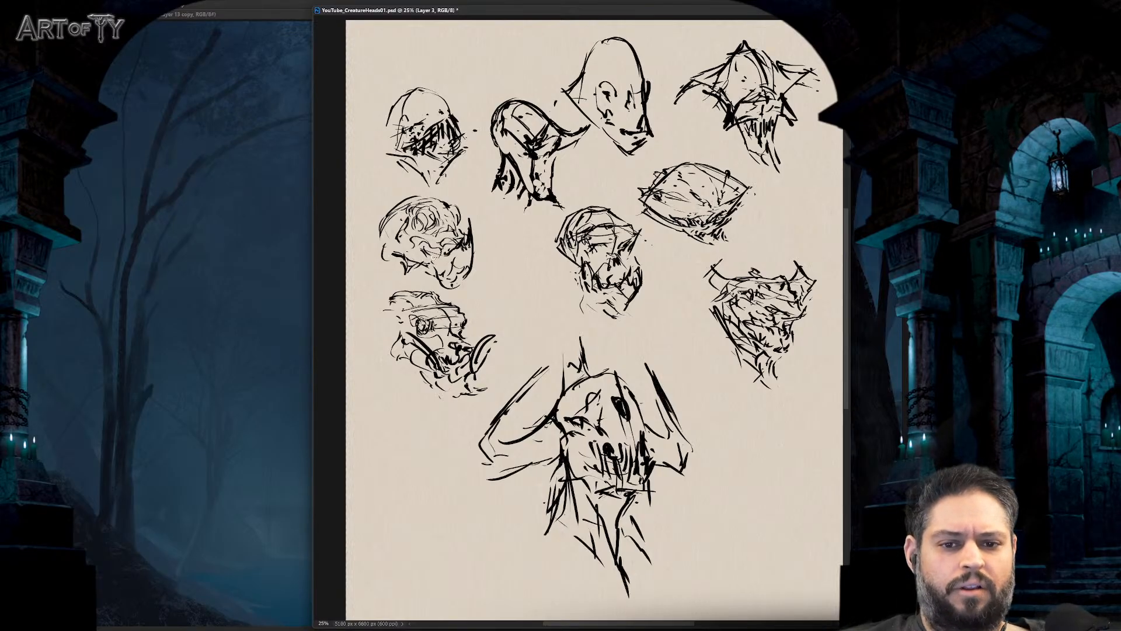
- Lasso the horned tenth head, scale it to about 60 percent, and place it just below the seventh head
mouse_move(514, 381)
mouse_down()
mouse_move(482, 412)
mouse_move(477, 561)
mouse_move(673, 623)
mouse_move(724, 429)
mouse_move(662, 338)
mouse_move(593, 330)
mouse_move(514, 380)
mouse_up()
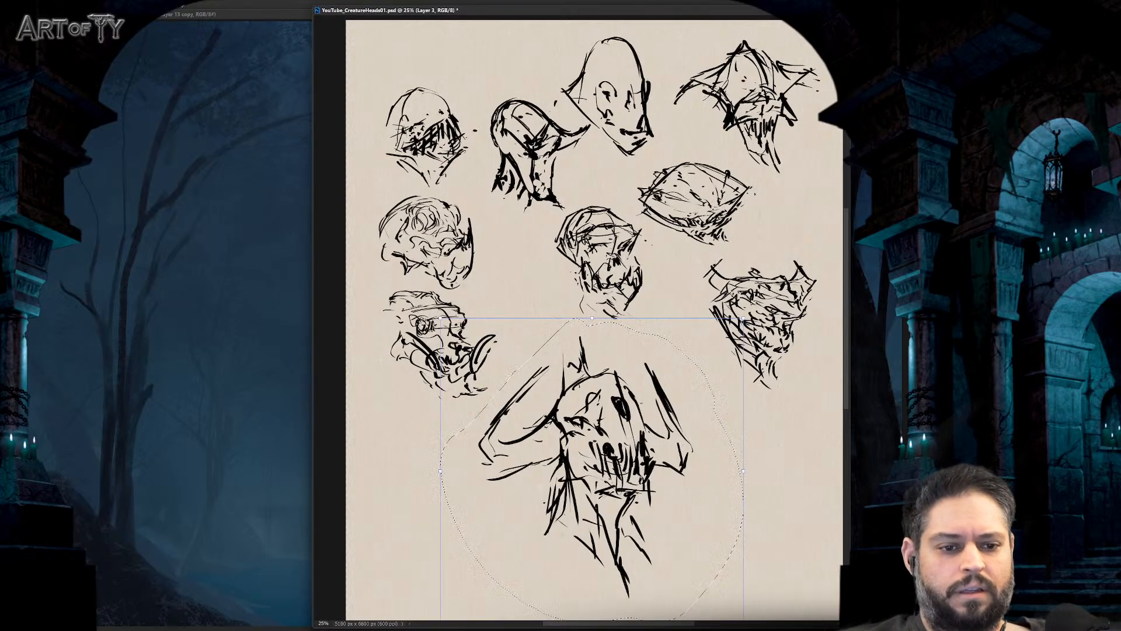
key(ctrl+t)
mouse_move(743, 319)
mouse_down()
mouse_move(689, 357)
mouse_move(682, 377)
mouse_up()
drag(612, 476, 586, 400)
key(Return)
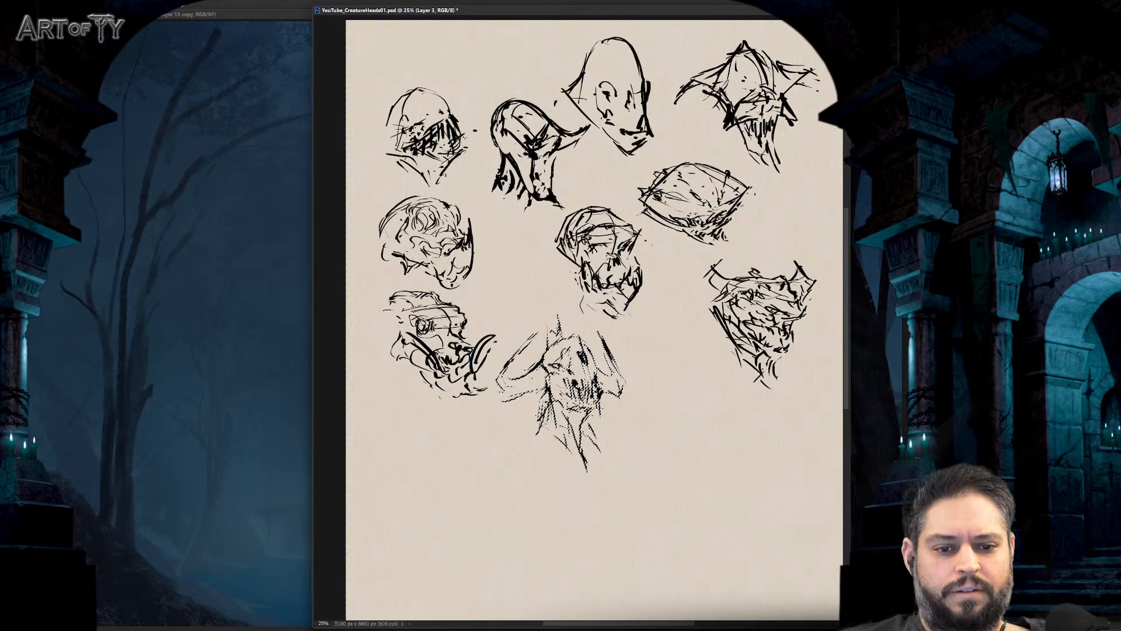
- Draw a small arrow pointing at the second head's snout, and undo it
drag(603, 273, 603, 319)
mouse_move(587, 215)
mouse_down()
mouse_move(562, 217)
mouse_move(571, 223)
mouse_up()
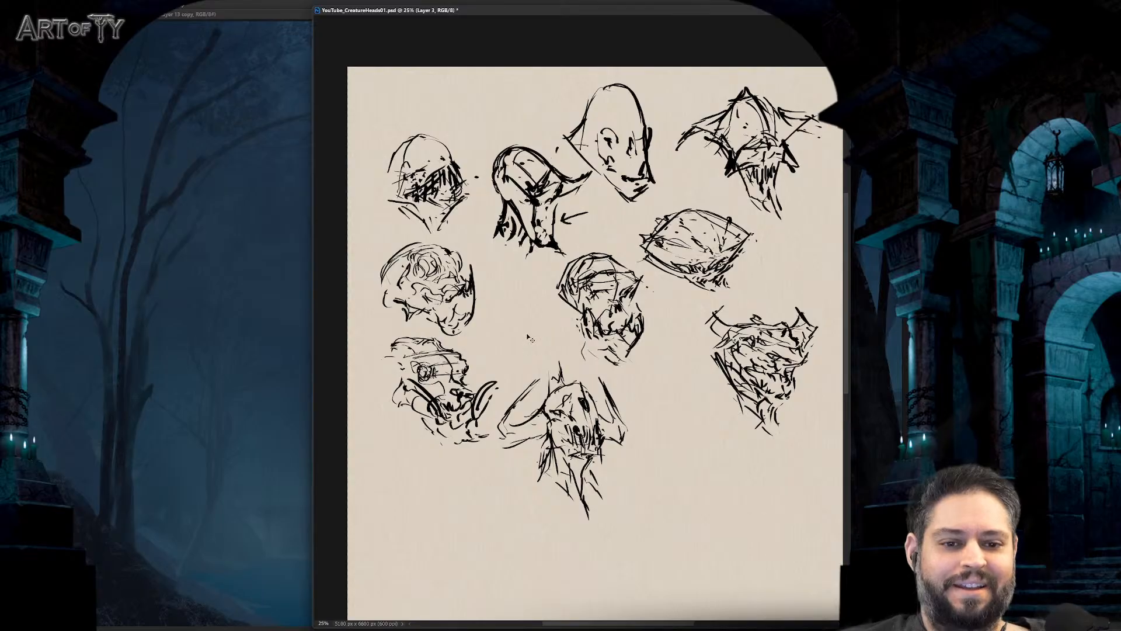
key(ctrl+z)
key(ctrl+z)
drag(563, 329, 564, 328)
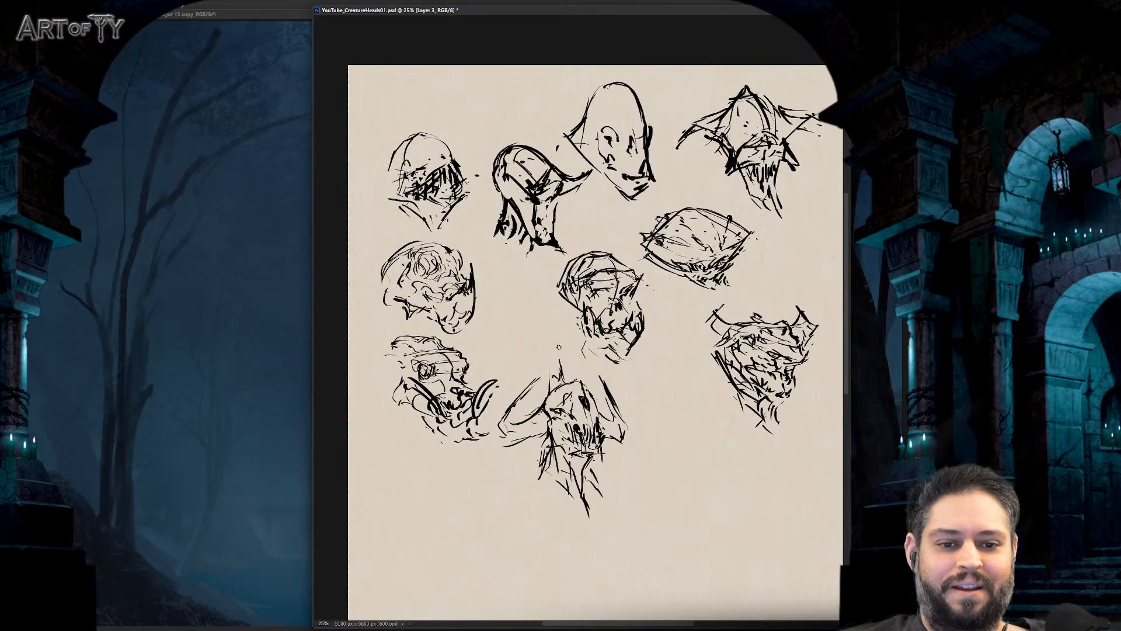
drag(543, 261, 543, 260)
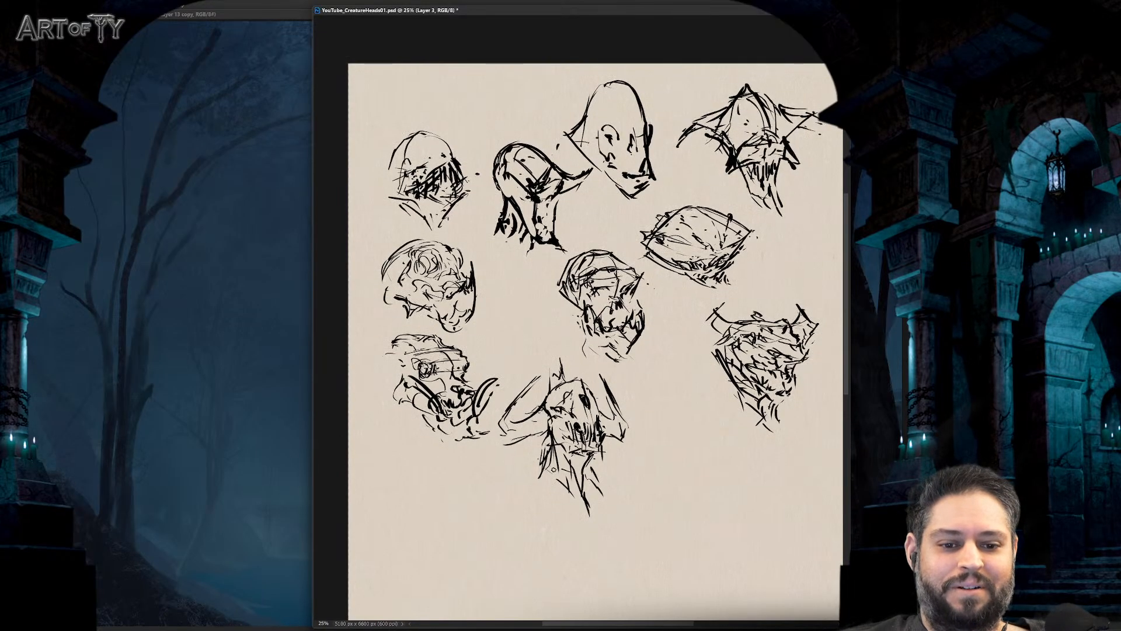
drag(639, 430, 639, 429)
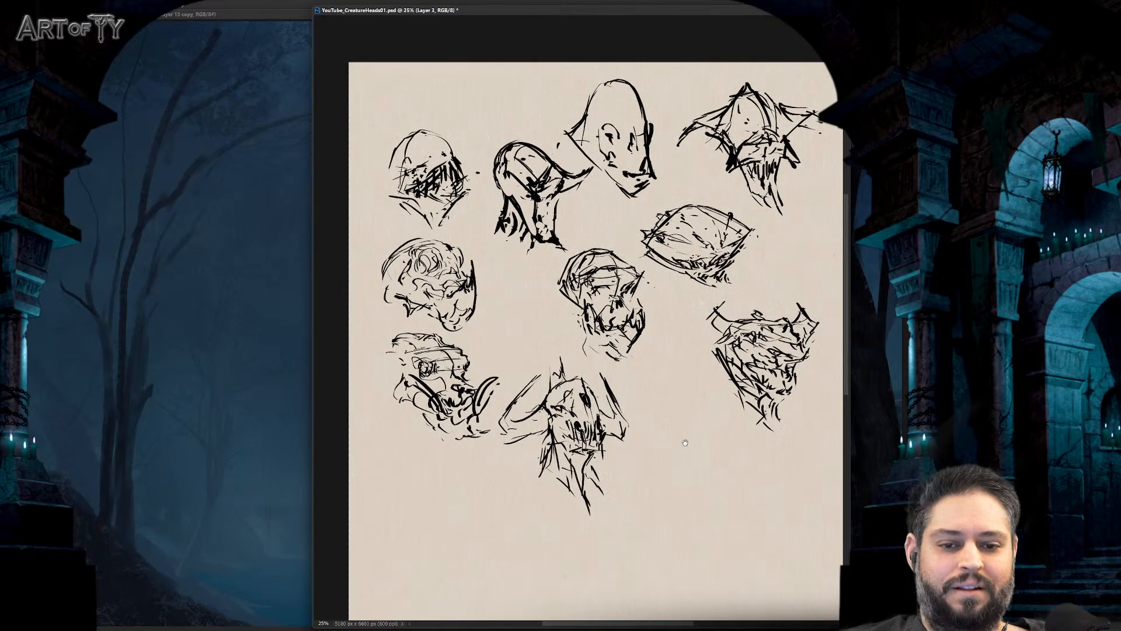
key(ctrl+minus)
key(ctrl+plus)
drag(640, 403, 630, 385)
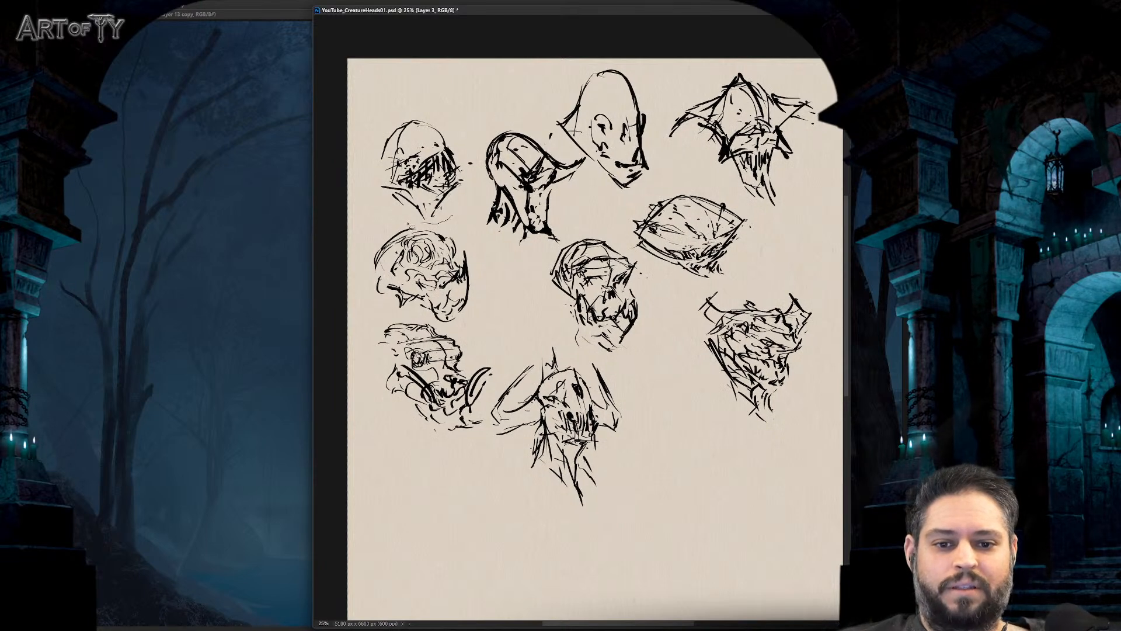
- Lasso the first, second, and fourth heads one at a time and move them into an even row with the tall bald head
mouse_move(407, 224)
mouse_down()
mouse_move(371, 142)
mouse_move(466, 114)
mouse_move(482, 176)
mouse_up()
drag(495, 236, 481, 189)
key(ctrl+d)
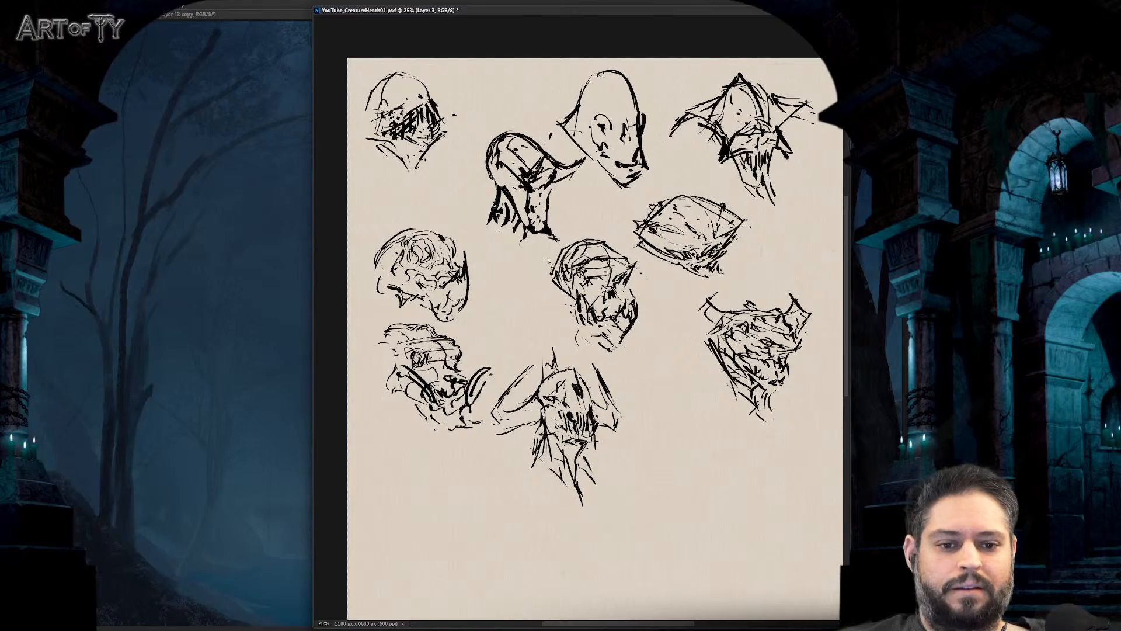
mouse_move(546, 264)
mouse_down()
mouse_move(595, 173)
mouse_move(526, 120)
mouse_move(470, 156)
mouse_move(476, 246)
mouse_up()
drag(496, 231, 485, 172)
key(ctrl+d)
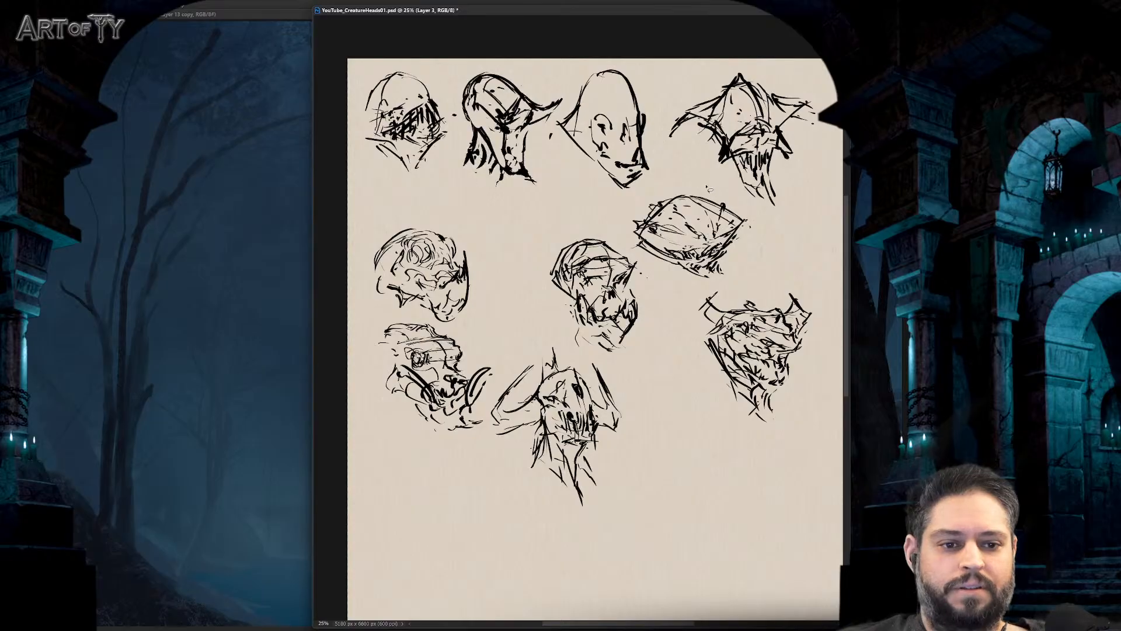
mouse_move(708, 188)
mouse_down()
mouse_move(809, 205)
mouse_move(832, 85)
mouse_move(702, 69)
mouse_move(699, 171)
mouse_up()
drag(730, 134, 711, 125)
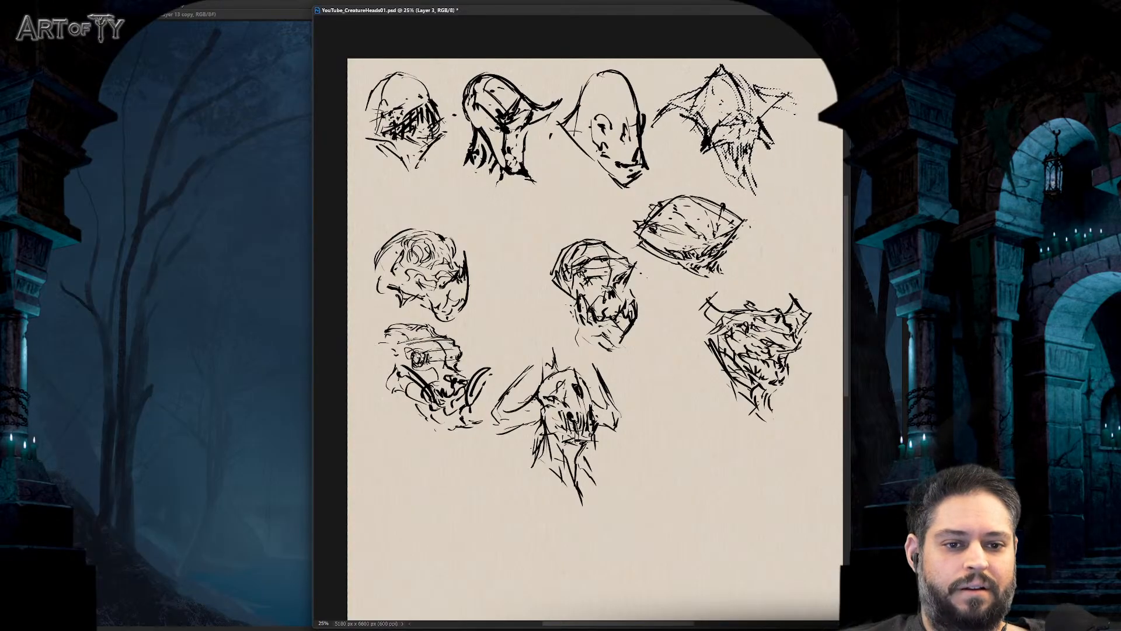
key(ctrl+d)
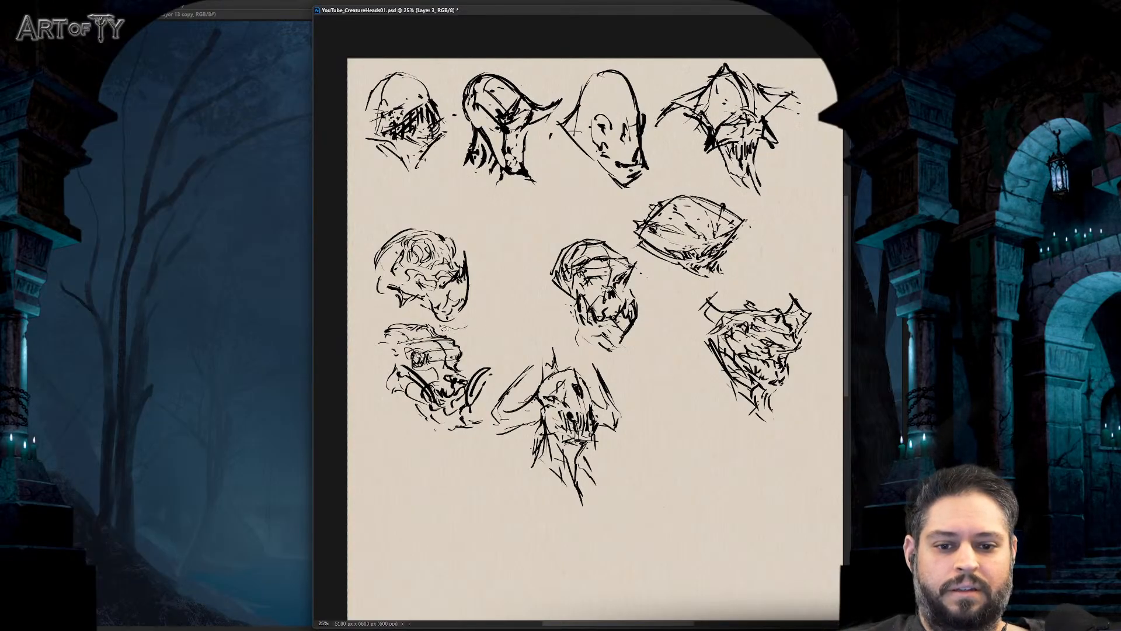
- Lasso the brain-like, fanged, wide, and small-horned heads one at a time and line them up as a second row
mouse_move(450, 327)
mouse_down()
mouse_move(362, 251)
mouse_move(450, 327)
mouse_up()
drag(420, 274, 409, 236)
key(ctrl+d)
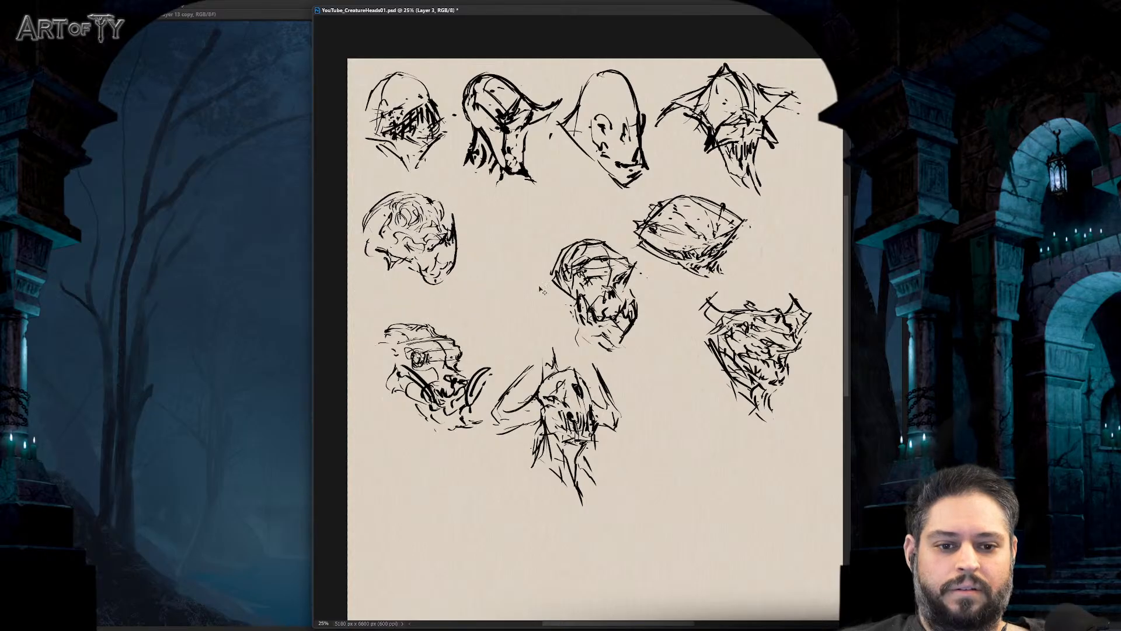
mouse_move(540, 289)
mouse_down()
mouse_move(609, 368)
mouse_move(663, 290)
mouse_move(540, 289)
mouse_move(520, 245)
mouse_up()
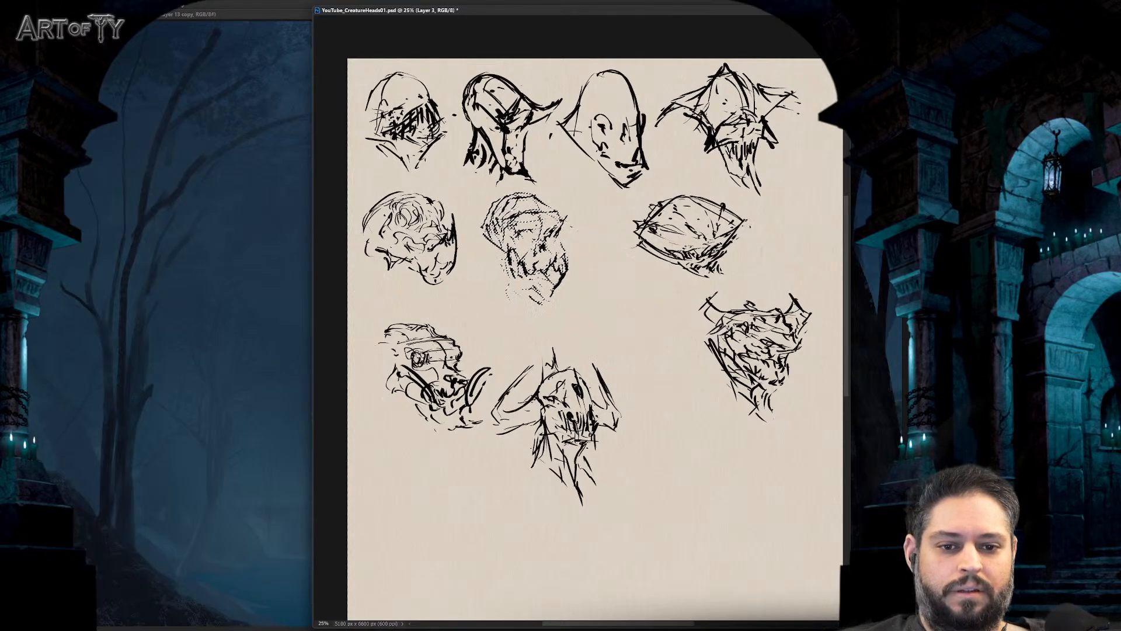
key(ctrl+d)
mouse_move(642, 217)
mouse_down()
mouse_move(703, 304)
mouse_move(741, 201)
mouse_move(643, 217)
mouse_move(637, 230)
mouse_up()
key(ctrl+d)
mouse_move(686, 289)
mouse_down()
mouse_move(801, 455)
mouse_move(673, 308)
mouse_up()
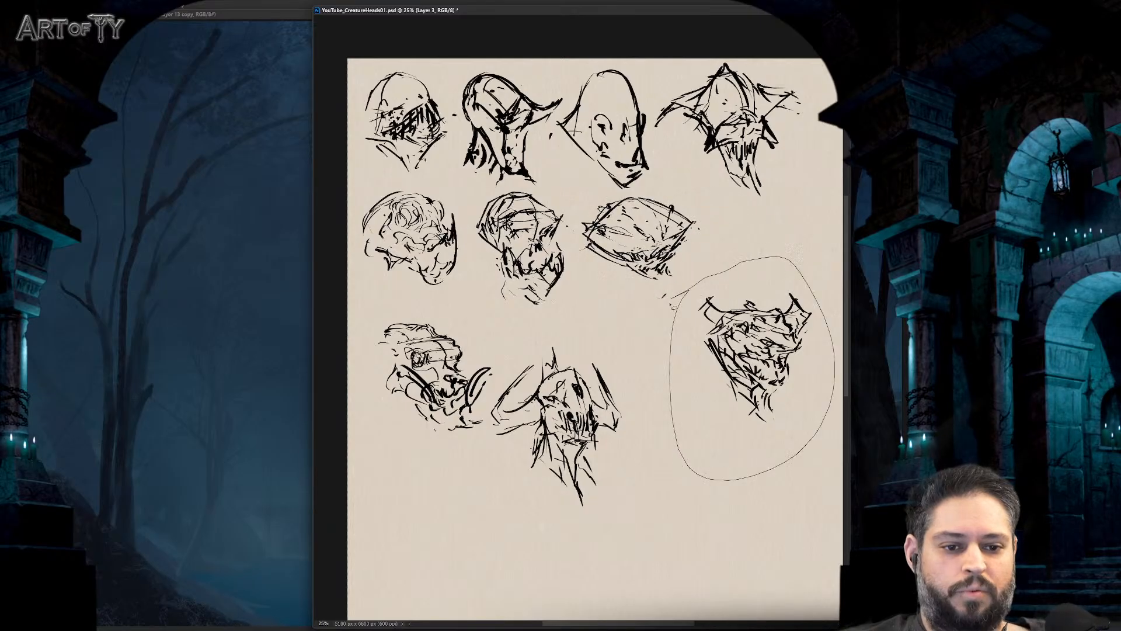
drag(753, 356, 763, 258)
key(ctrl+d)
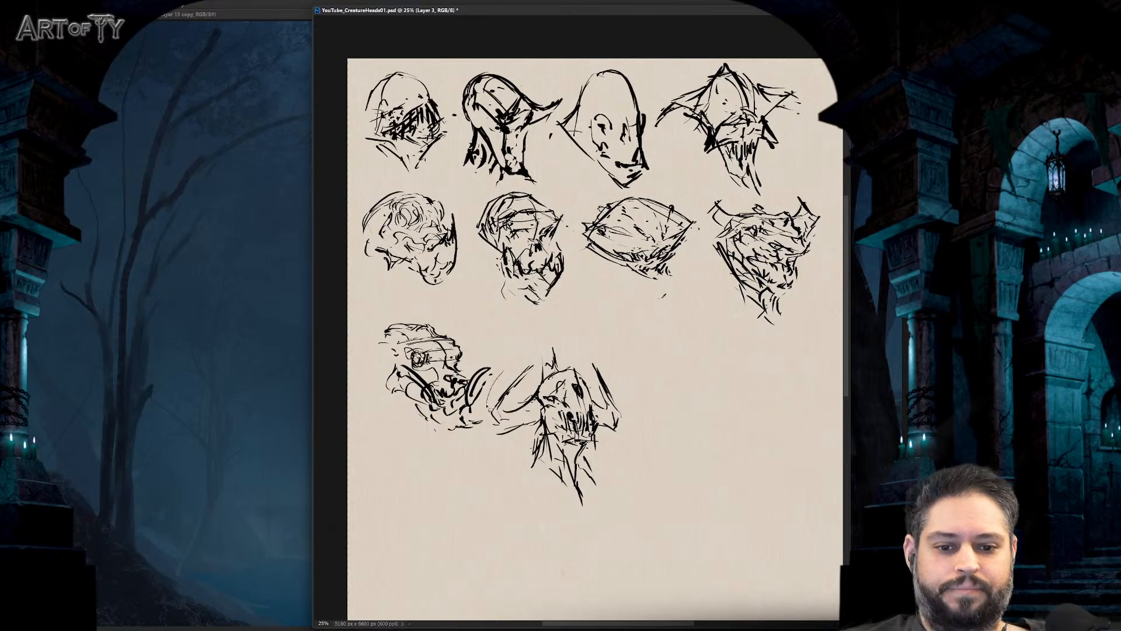
- Move the tusked head and the long-horned tenth head up to start a third row, deselecting each one
mouse_move(489, 408)
mouse_down()
mouse_move(448, 473)
mouse_move(479, 341)
mouse_move(489, 408)
mouse_up()
mouse_move(497, 409)
mouse_down()
mouse_move(479, 382)
mouse_move(640, 511)
mouse_move(492, 368)
mouse_move(478, 336)
mouse_up()
key(ctrl+d)
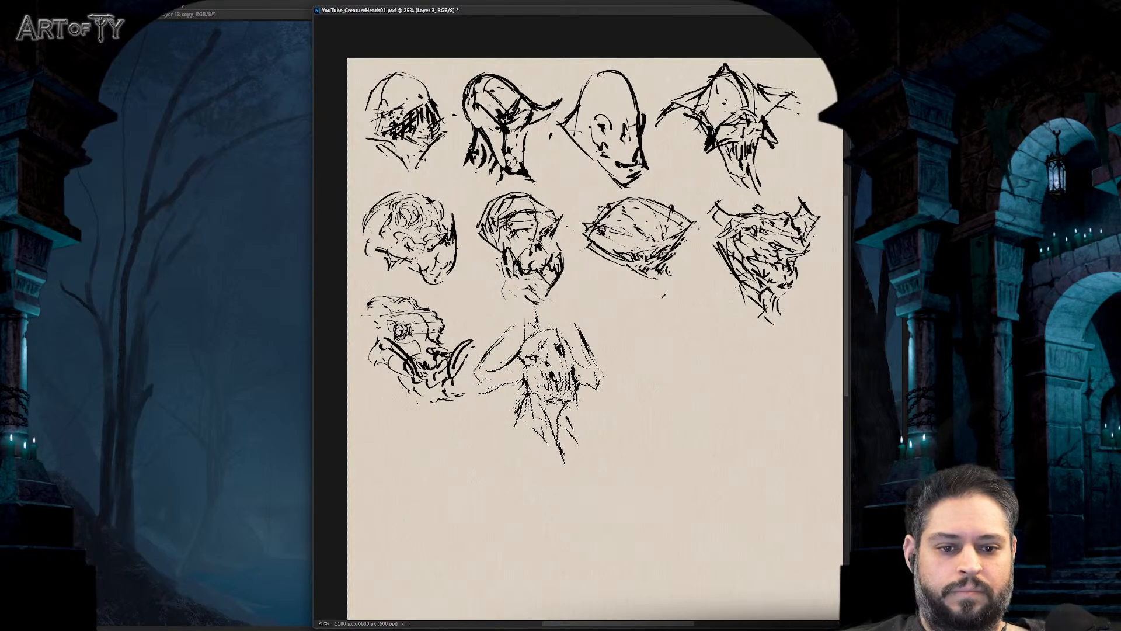
key(ctrl+d)
- Start an eleventh head in the open space below the second row, sketching its eyes, heavy brow, and first cheek and jaw marks
scroll(653, 370, down, 3)
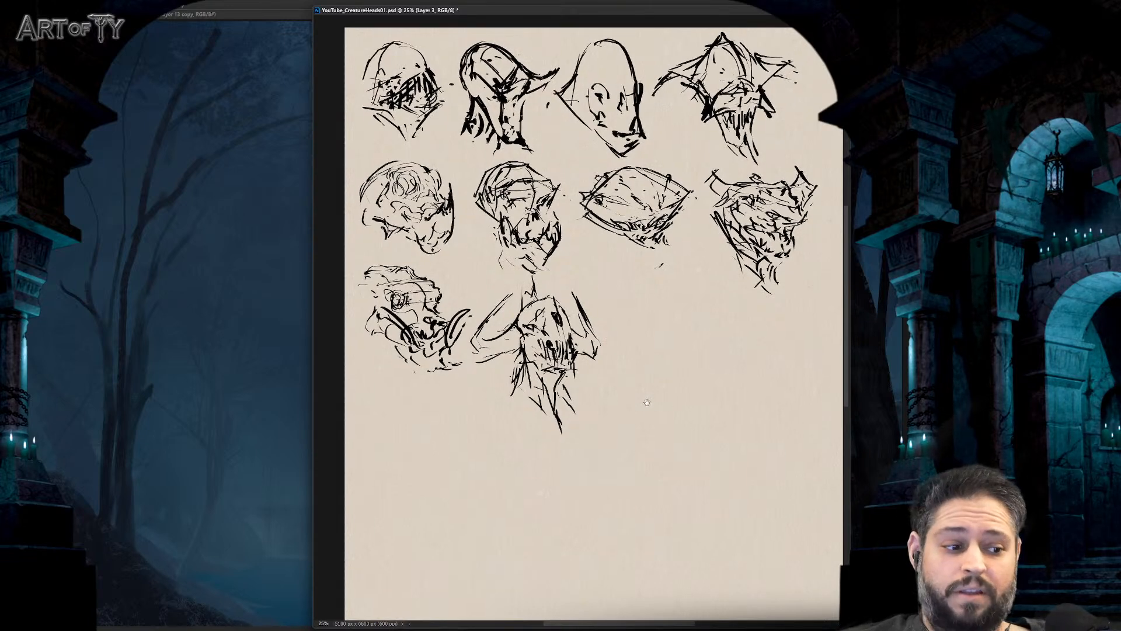
mouse_move(647, 410)
mouse_down()
mouse_move(651, 393)
mouse_move(653, 403)
mouse_move(640, 393)
mouse_move(707, 408)
mouse_move(662, 413)
mouse_up()
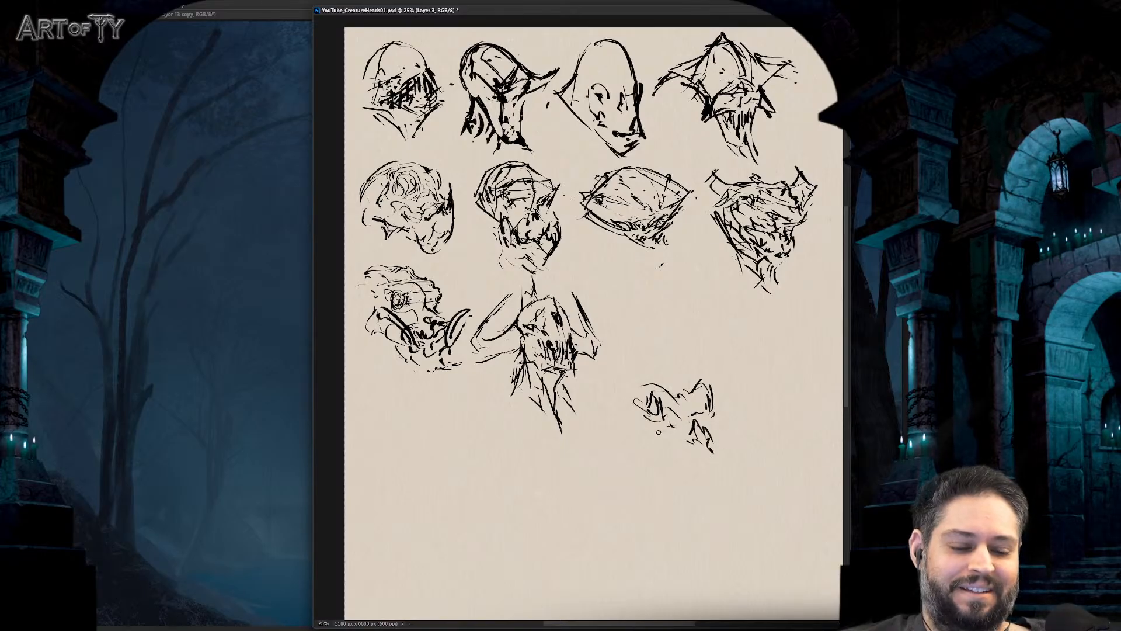
mouse_move(657, 432)
mouse_down()
mouse_move(672, 403)
mouse_move(656, 432)
mouse_up()
drag(647, 385, 705, 370)
drag(708, 378, 714, 412)
drag(667, 459, 672, 462)
drag(679, 469, 682, 473)
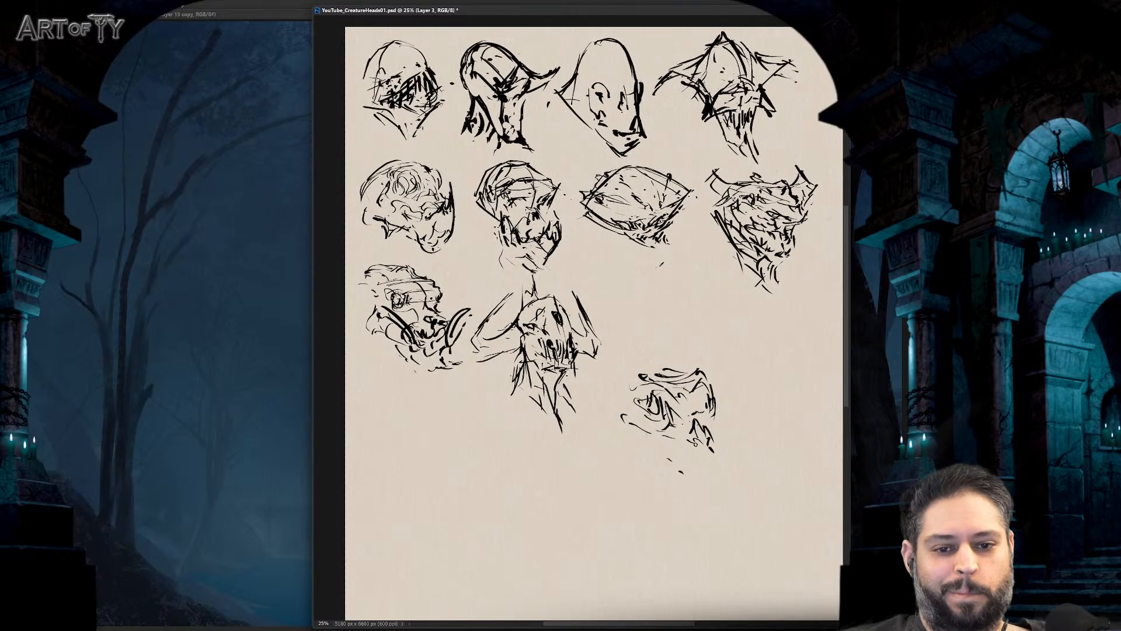
- Undo the short snout marks on the eleventh head and draw a longer nose bridge sloping down to a far snout contour
mouse_move(695, 451)
mouse_down()
mouse_move(688, 505)
mouse_move(722, 454)
mouse_up()
key(ctrl+z)
key(ctrl+z)
key(ctrl+z)
key(ctrl+z)
drag(698, 401, 708, 427)
drag(698, 417, 730, 451)
drag(728, 455, 749, 498)
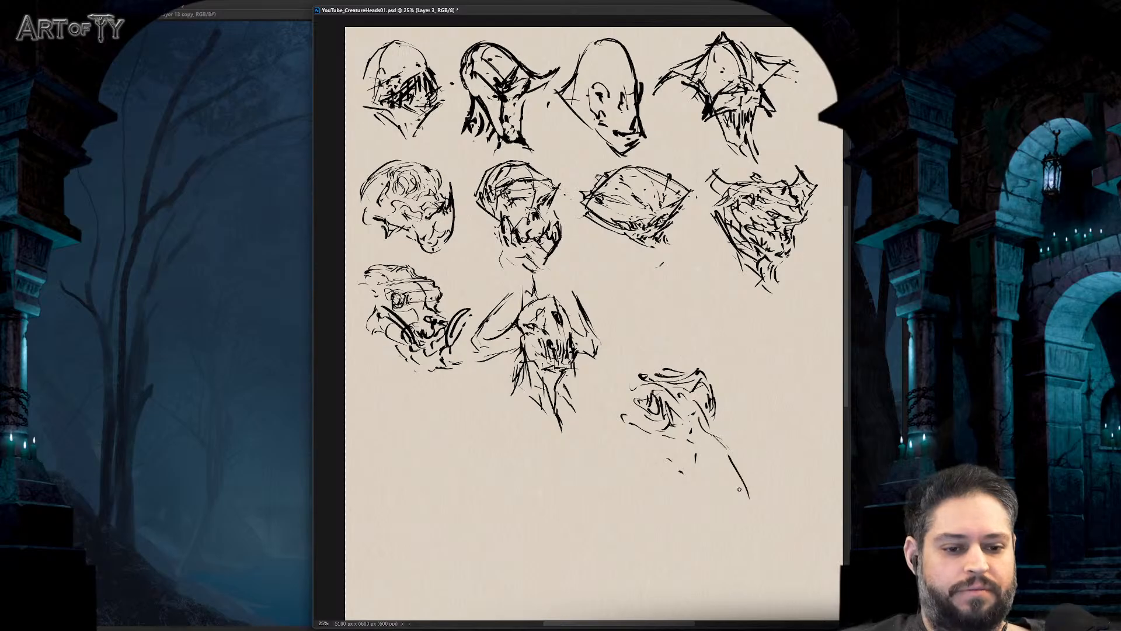
- Draw the eleventh head's cheek spike, jagged mouth strokes, and a long lower jaw tapering to a point
drag(662, 462, 682, 487)
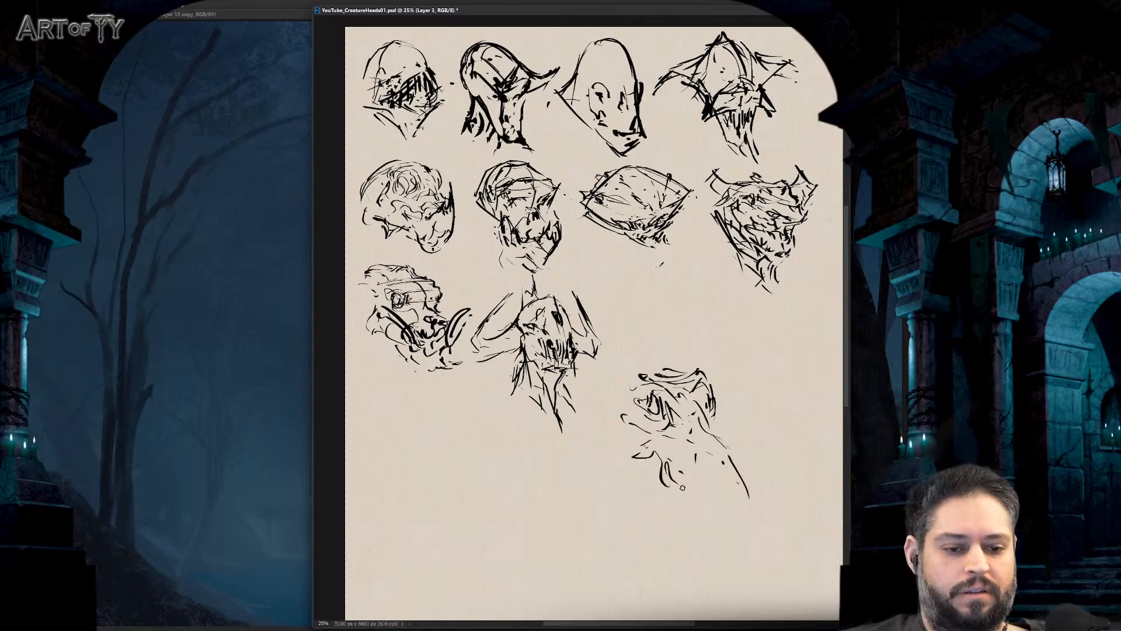
drag(675, 446, 681, 472)
mouse_move(687, 451)
mouse_down()
mouse_move(693, 469)
mouse_move(711, 463)
mouse_up()
drag(727, 481, 739, 486)
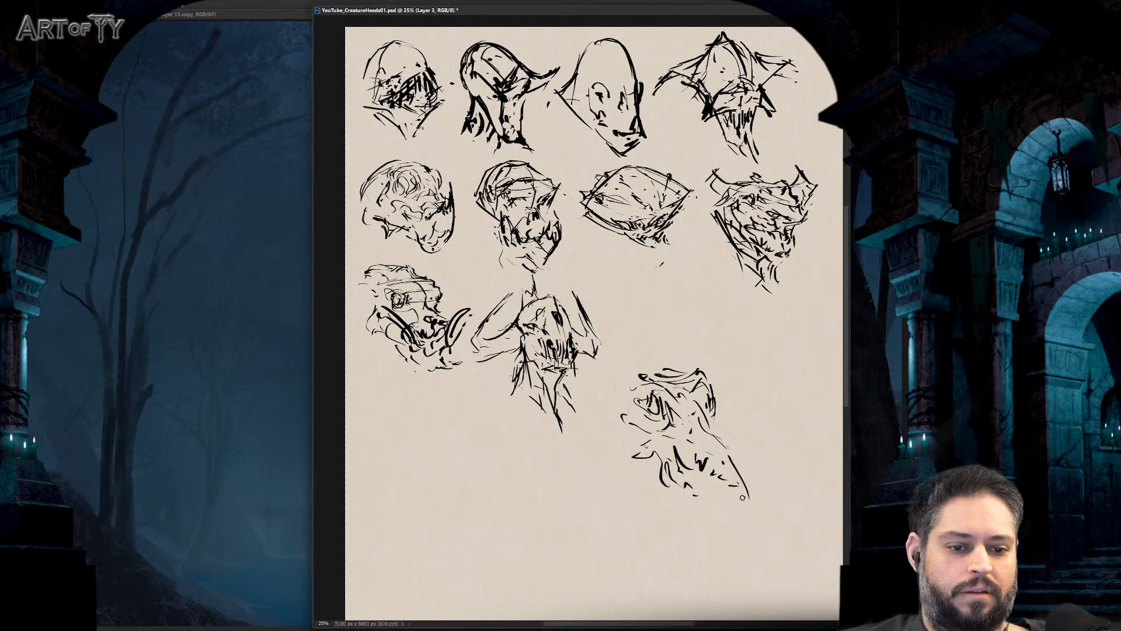
mouse_move(698, 454)
mouse_down()
mouse_move(734, 480)
mouse_move(732, 499)
mouse_move(689, 516)
mouse_up()
drag(712, 476, 733, 548)
mouse_move(677, 481)
mouse_down()
mouse_move(718, 533)
mouse_move(697, 513)
mouse_up()
drag(705, 515, 720, 530)
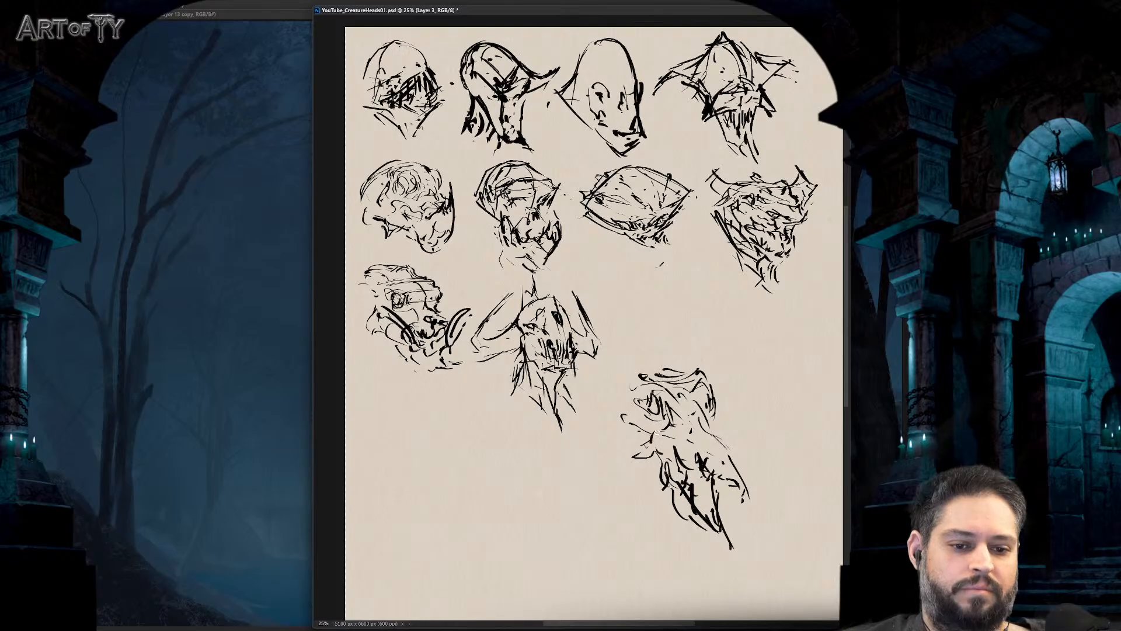
- Add short cheek strokes behind the eleventh head's mouth and darken the lines around its near eye
drag(657, 431, 655, 455)
drag(668, 439, 665, 455)
mouse_move(638, 403)
mouse_down()
mouse_move(664, 395)
mouse_move(670, 423)
mouse_up()
drag(675, 402, 666, 427)
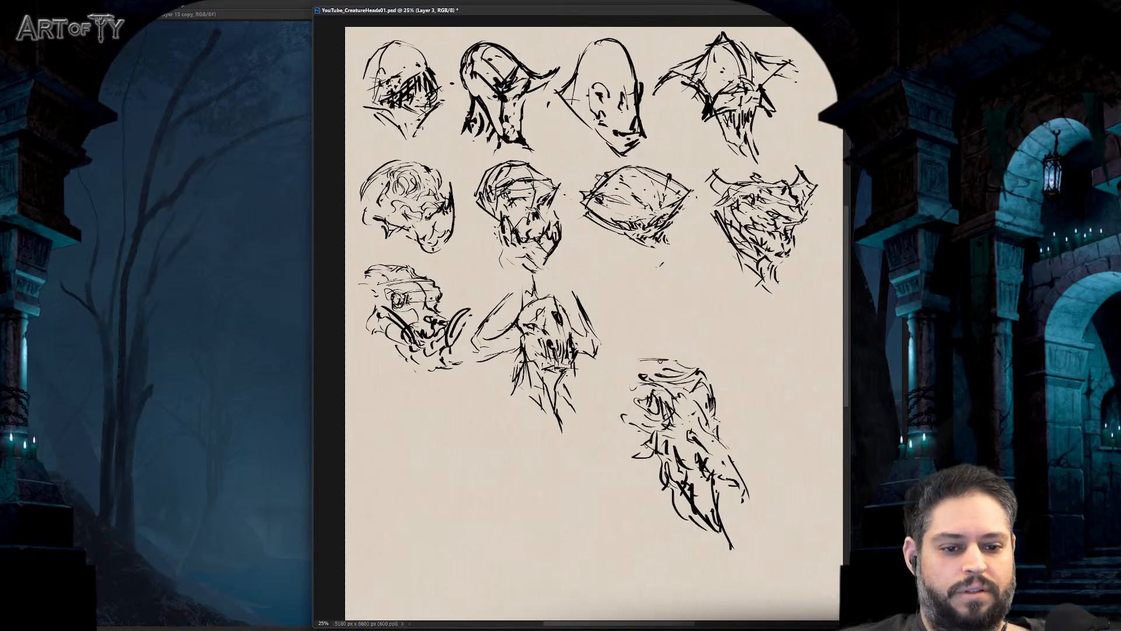
- Draw the eleventh head's rounded cranium, the back of its skull, and the first neck and lower cheek strokes
mouse_move(661, 361)
mouse_down()
mouse_move(632, 369)
mouse_move(642, 360)
mouse_move(699, 376)
mouse_up()
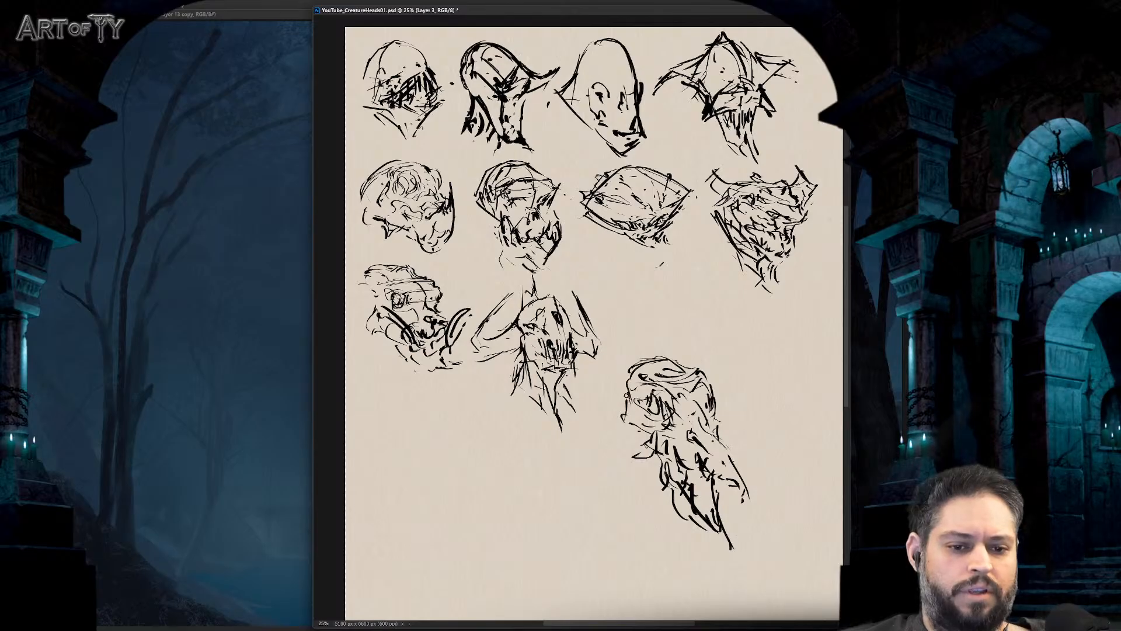
drag(627, 417, 608, 443)
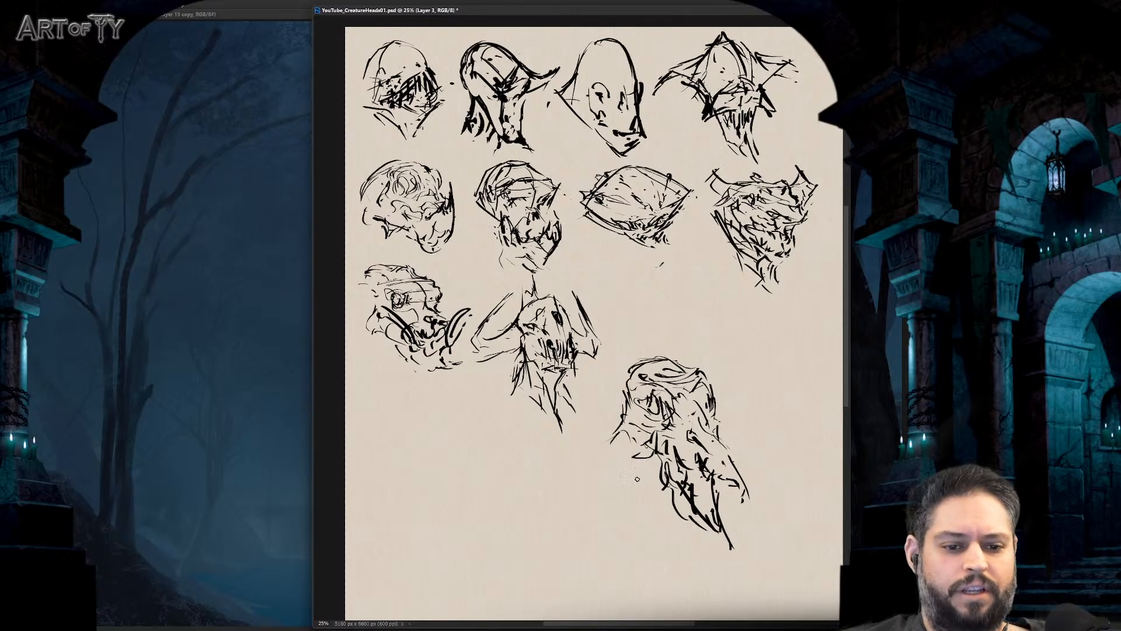
drag(644, 477, 666, 517)
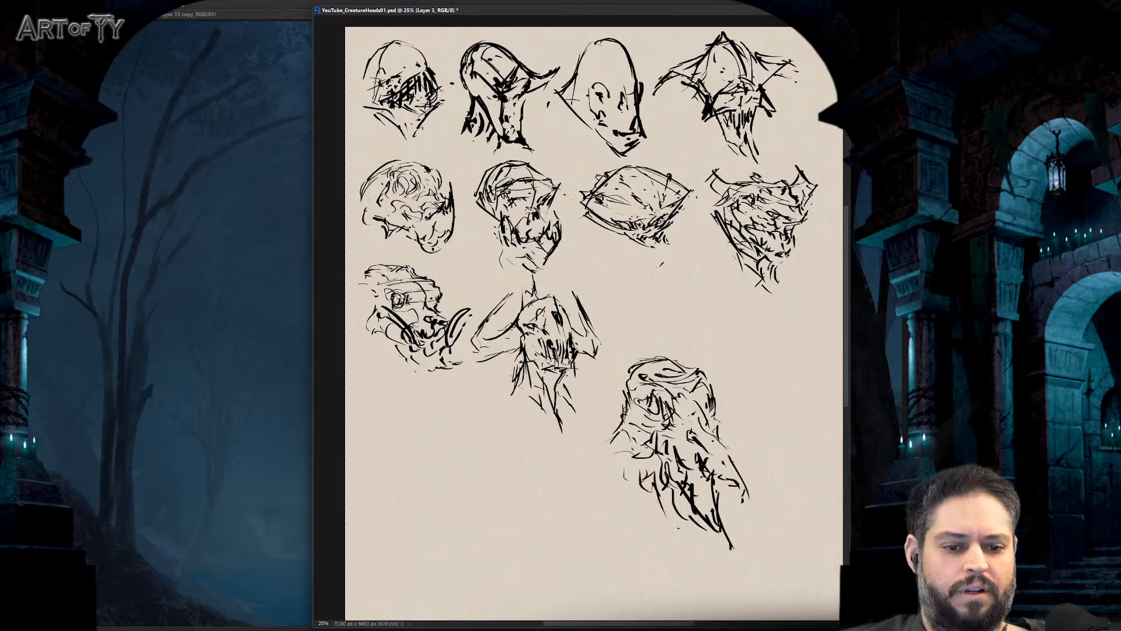
mouse_move(628, 408)
mouse_down()
mouse_move(602, 460)
mouse_move(632, 462)
mouse_up()
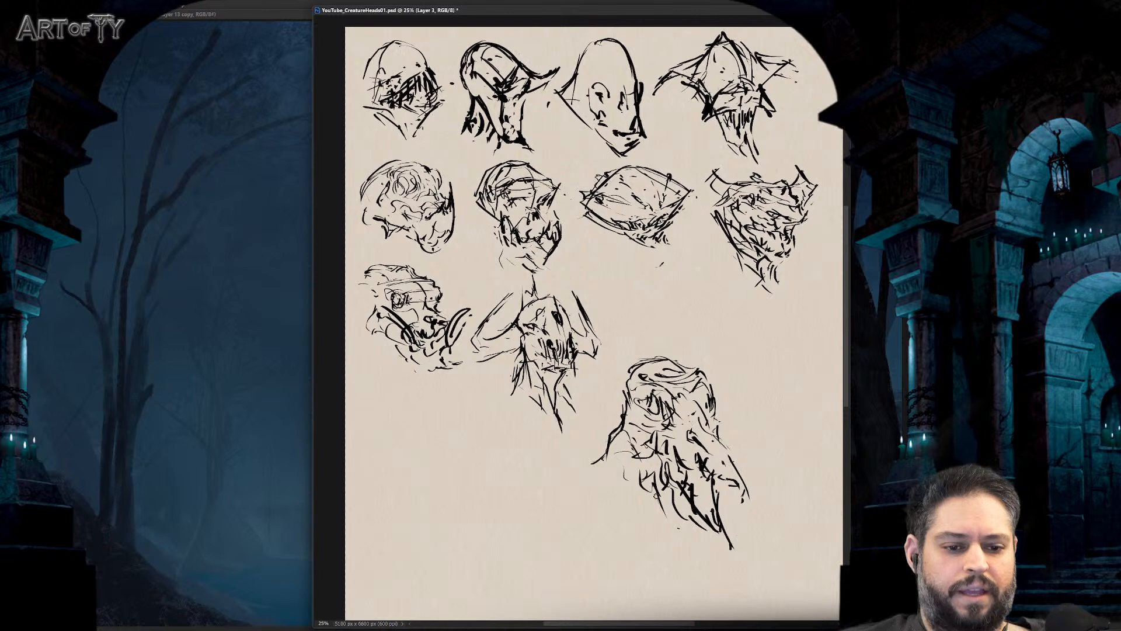
drag(640, 366, 613, 392)
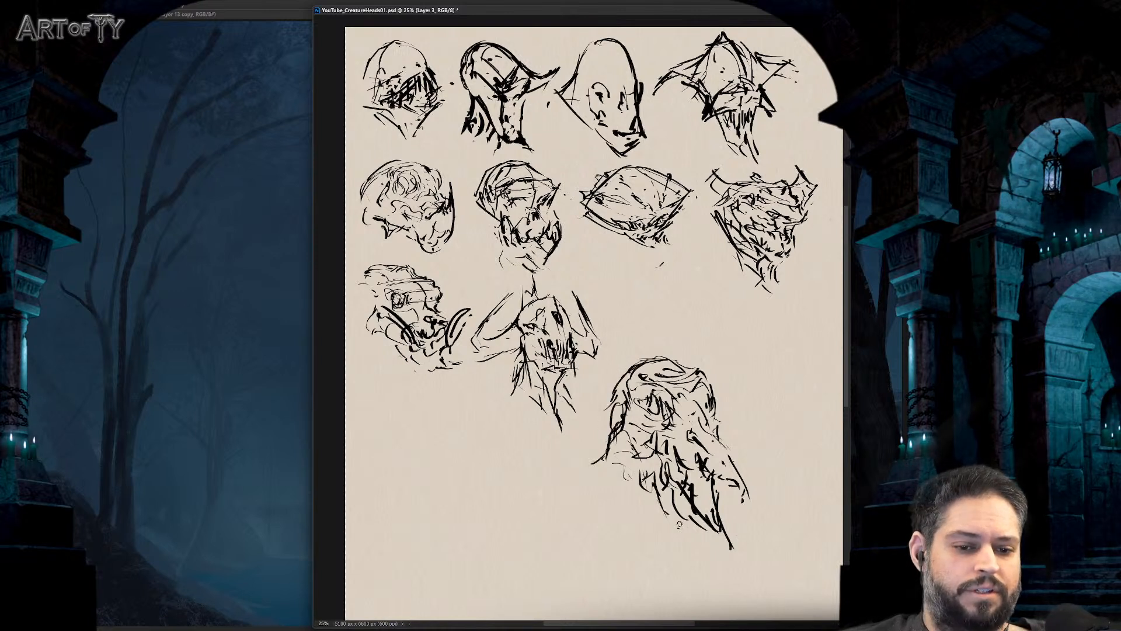
- Extend the eleventh head into a bust with loose strokes for the neck, sloping shoulders, and chest beneath the long jaw
drag(672, 518, 711, 562)
mouse_move(673, 482)
mouse_down()
mouse_move(705, 531)
mouse_move(745, 558)
mouse_up()
mouse_move(602, 465)
mouse_down()
mouse_move(577, 477)
mouse_move(669, 546)
mouse_up()
drag(583, 480, 619, 495)
drag(616, 511, 636, 532)
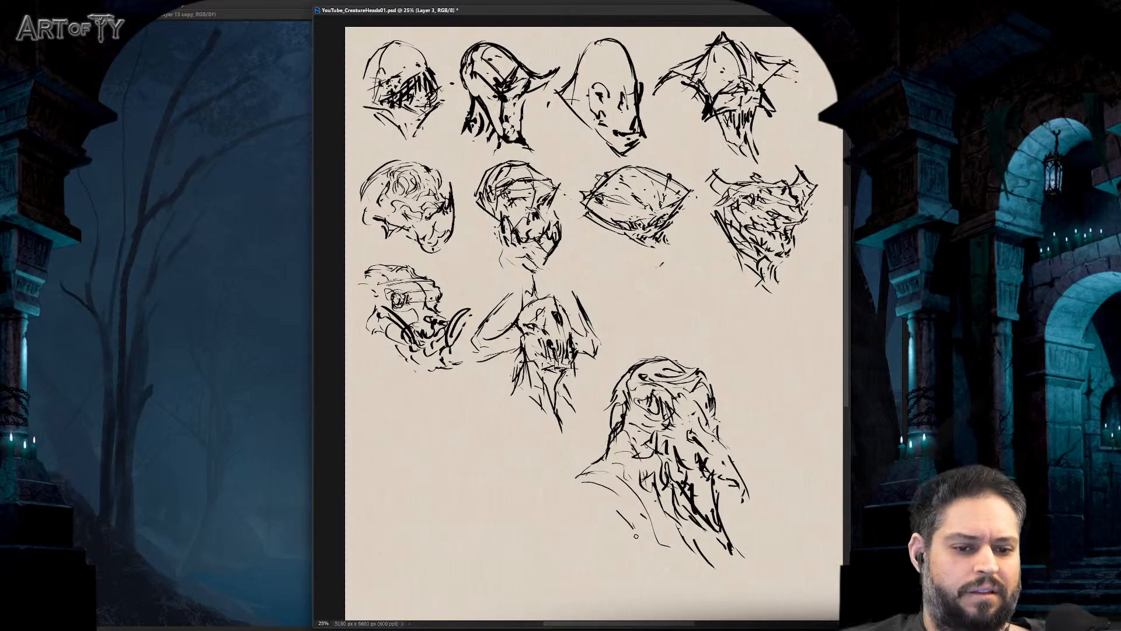
drag(689, 555, 649, 507)
drag(649, 501, 657, 520)
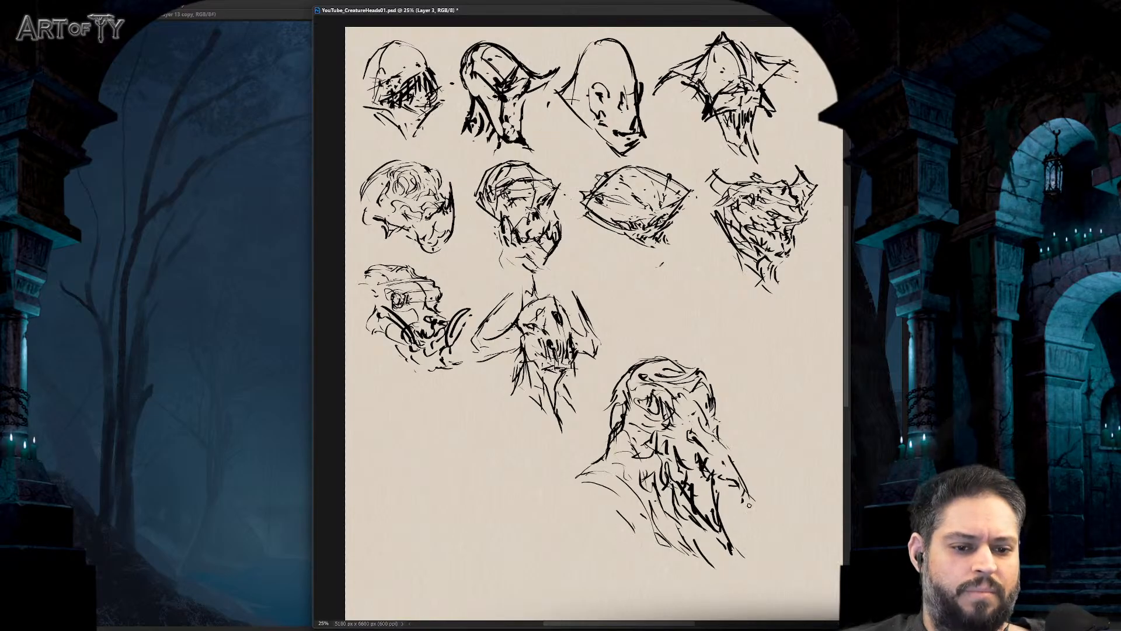
drag(749, 505, 782, 549)
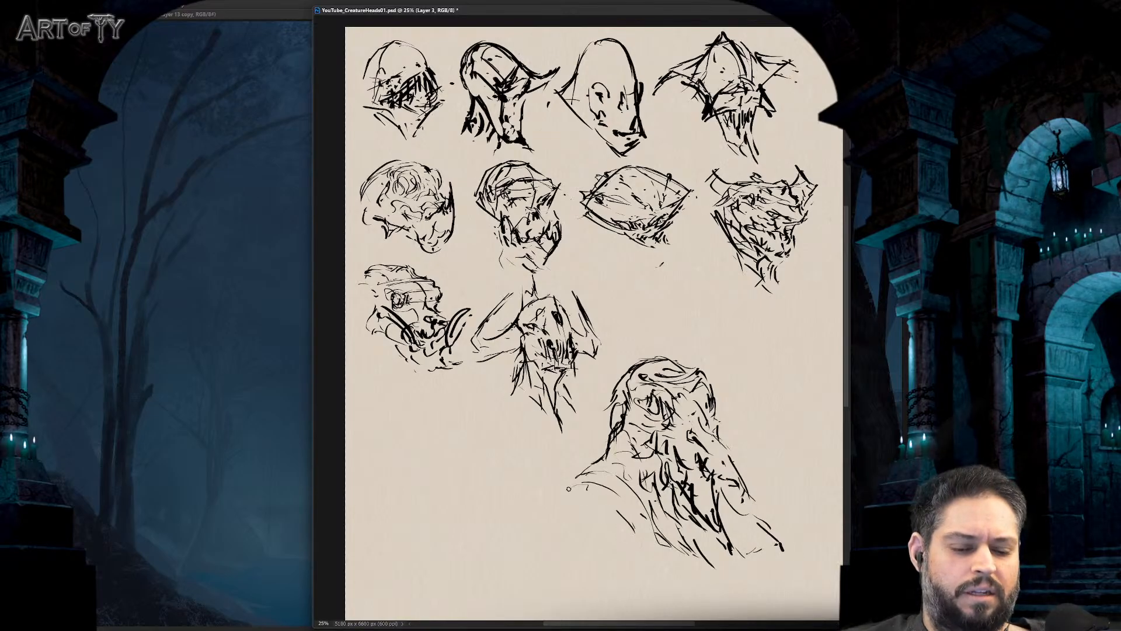
drag(641, 550, 668, 574)
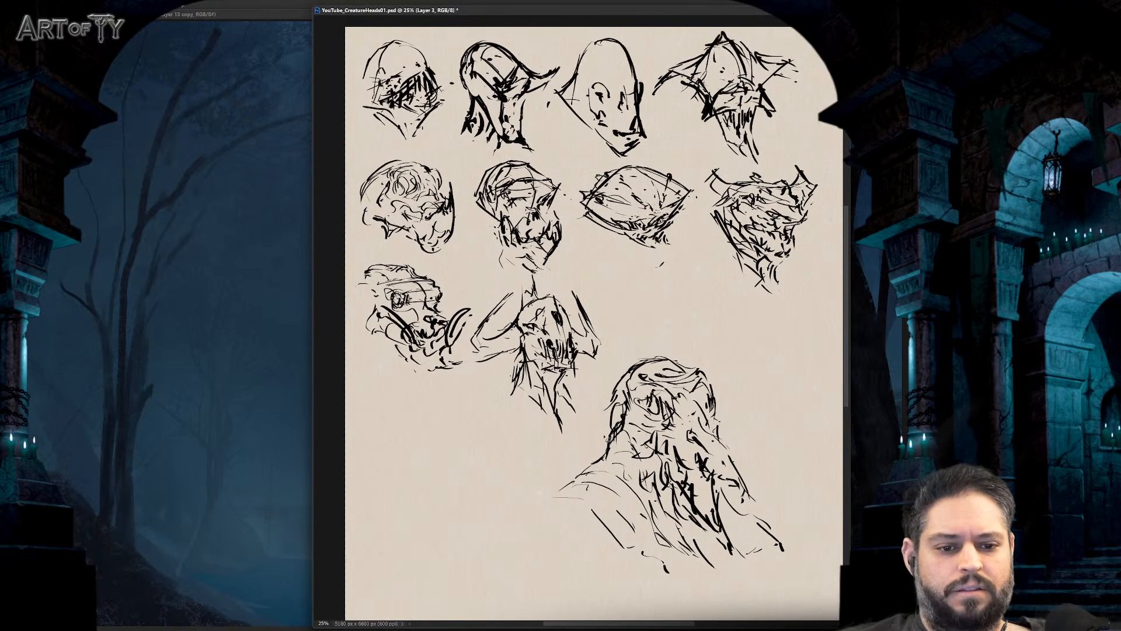
mouse_move(576, 453)
mouse_down()
mouse_move(559, 577)
mouse_move(743, 393)
mouse_move(620, 366)
mouse_move(576, 450)
mouse_up()
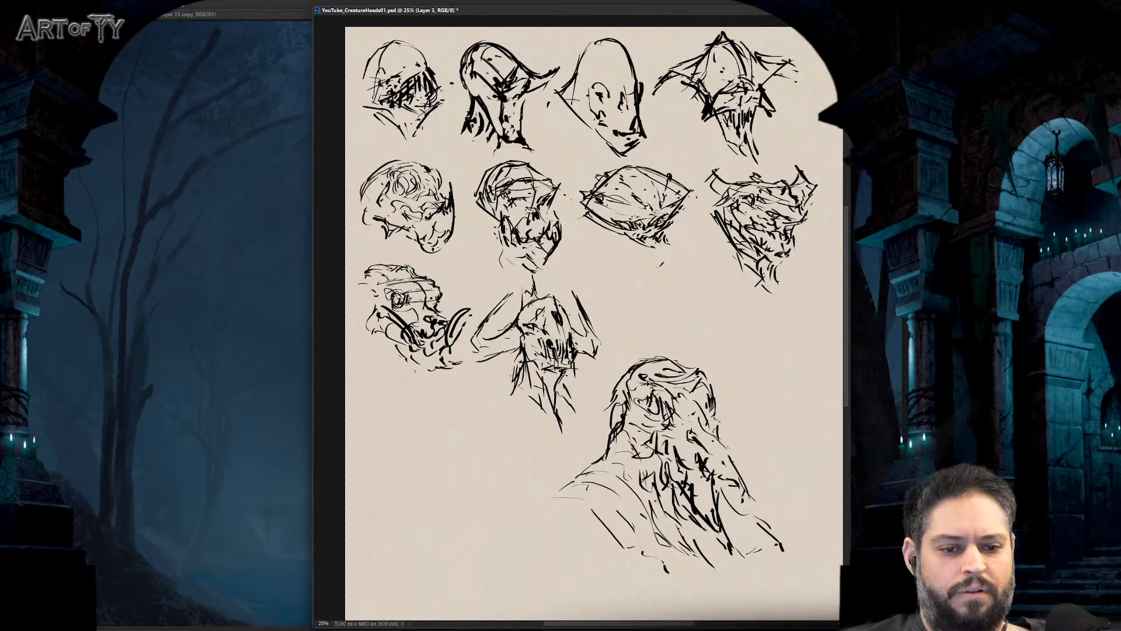
- Scale the eleventh head down and move it up into the third row beside the horned skull
key(ctrl+t)
drag(824, 337, 766, 386)
drag(724, 516, 724, 401)
key(Return)
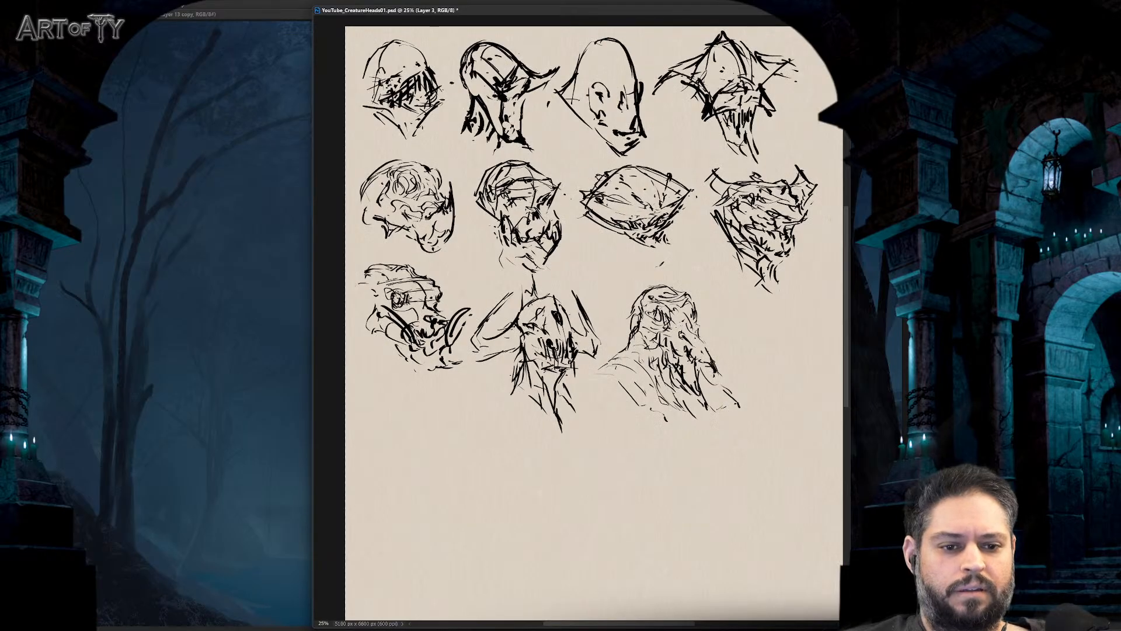
- Strengthen the eleventh head's snout contour and darken its eye, undoing stray marks
drag(703, 335, 716, 367)
drag(691, 330, 705, 340)
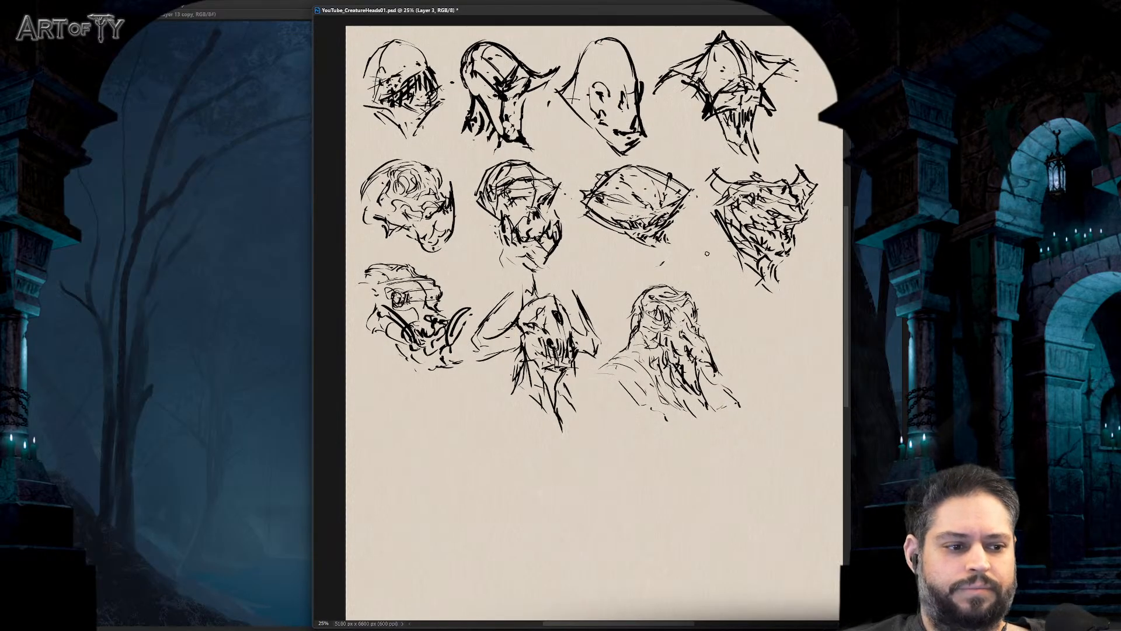
drag(674, 121, 650, 120)
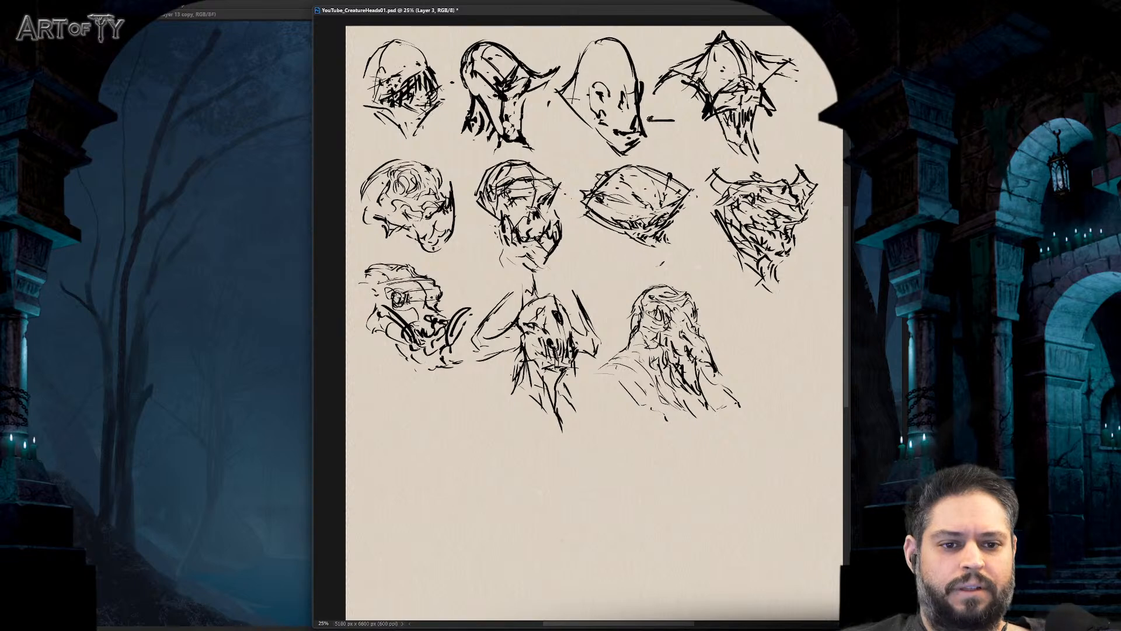
key(ctrl+z)
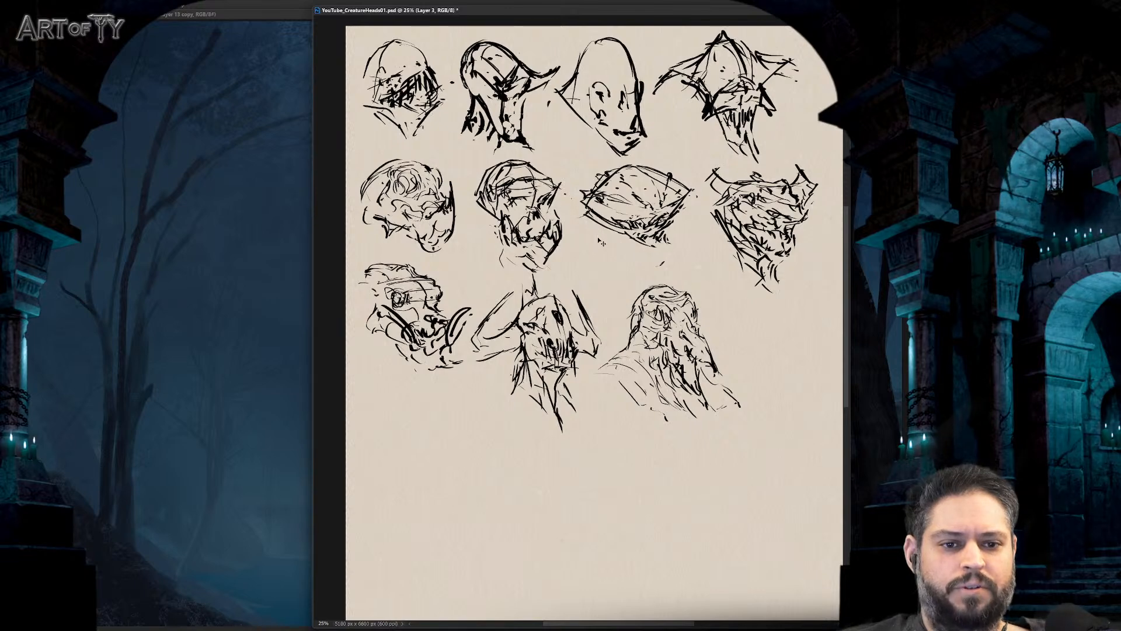
scroll(596, 175, down, 1)
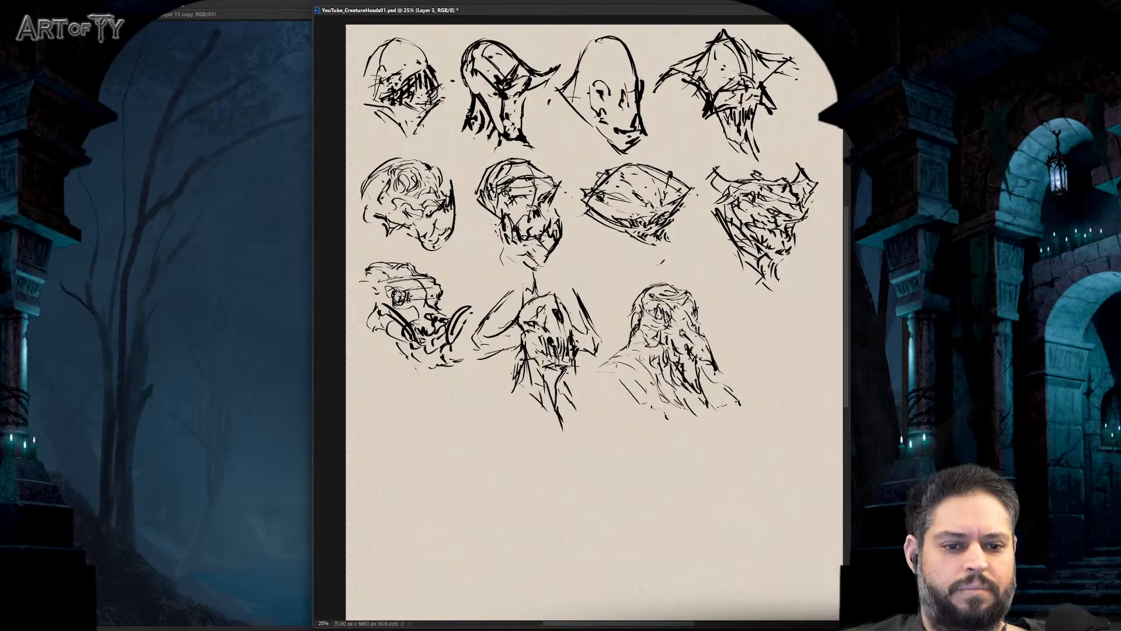
drag(653, 312, 659, 317)
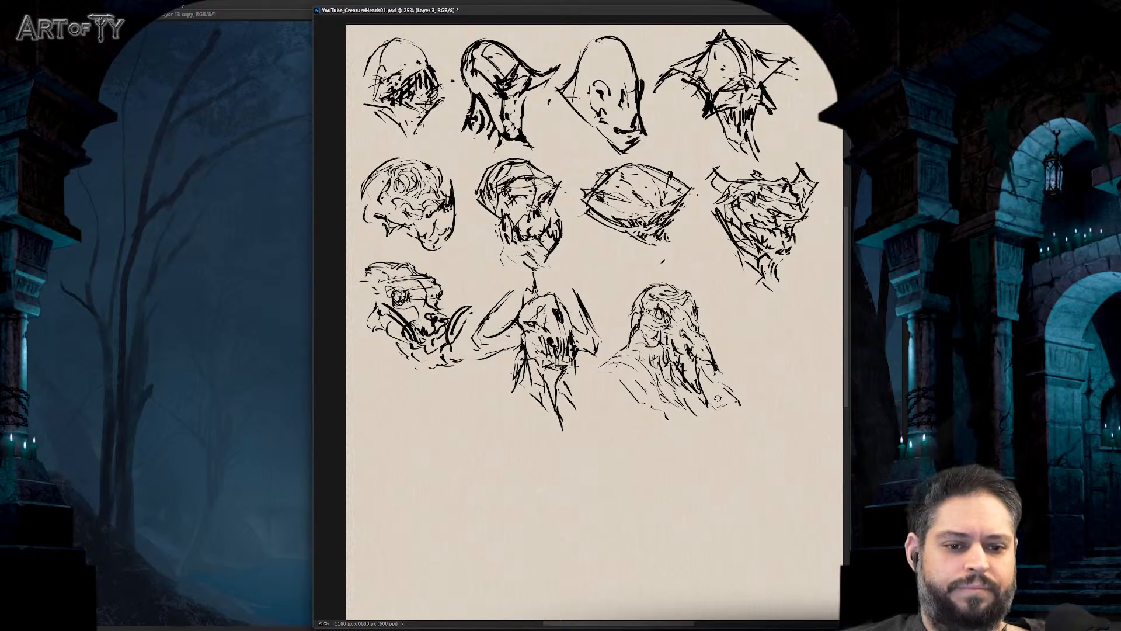
drag(797, 321, 783, 273)
key(ctrl+z)
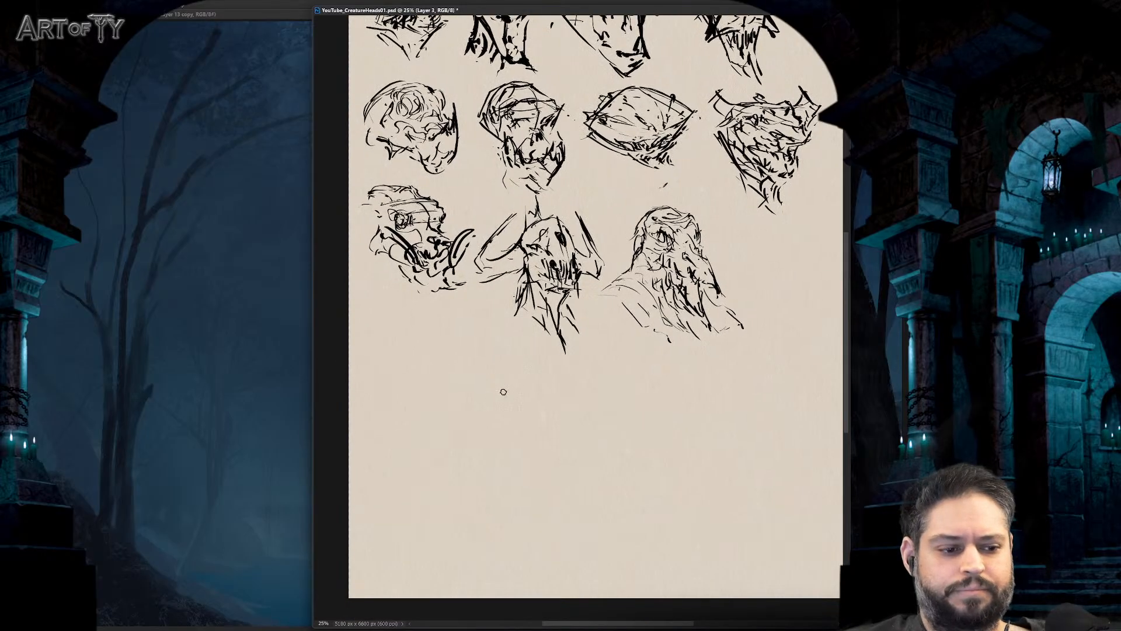
- Start a twelfth head below the third row, sketching its brow marks and one horn rising to a hooked tip
mouse_move(482, 398)
mouse_down()
mouse_move(471, 393)
mouse_move(501, 400)
mouse_move(475, 386)
mouse_move(542, 374)
mouse_move(554, 387)
mouse_move(537, 402)
mouse_up()
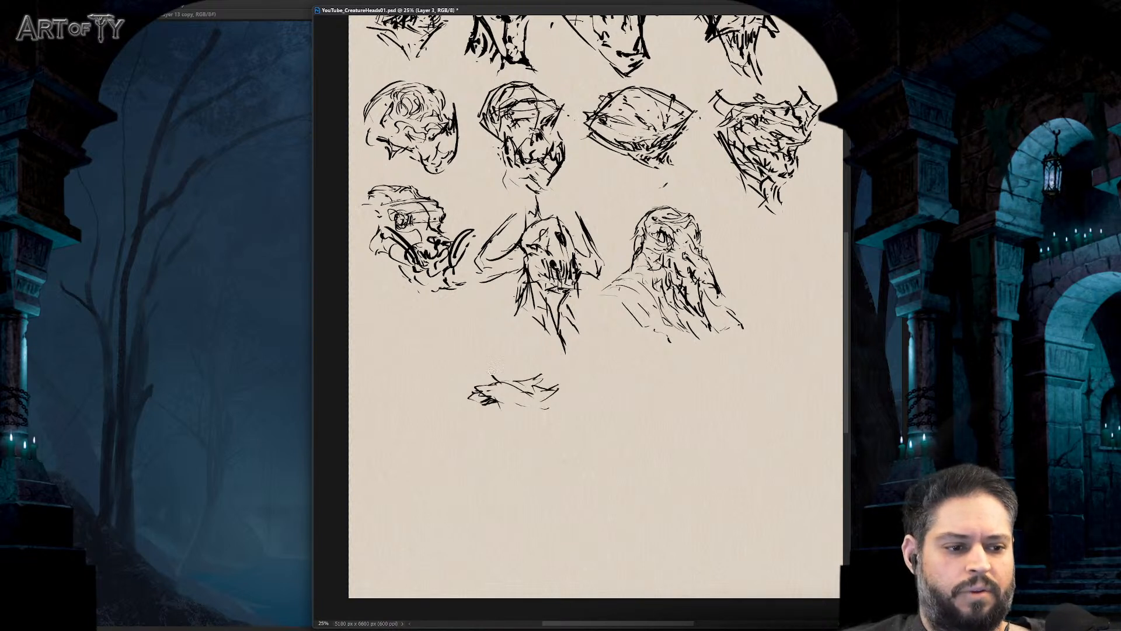
mouse_move(497, 378)
mouse_down()
mouse_move(462, 357)
mouse_move(474, 378)
mouse_move(428, 327)
mouse_move(477, 383)
mouse_up()
mouse_move(451, 353)
mouse_down()
mouse_move(429, 323)
mouse_move(433, 333)
mouse_up()
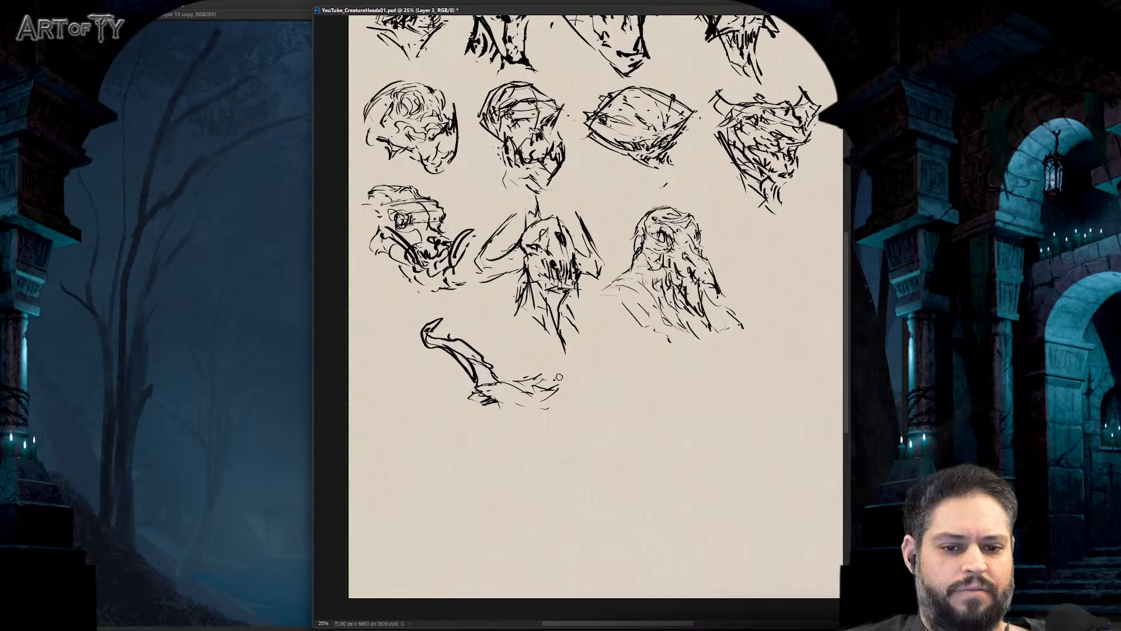
- Shift the twelfth head's brow and horn lower, and draw a matching second horn and a curved forehead line
drag(559, 377, 553, 382)
mouse_move(485, 337)
mouse_down()
mouse_move(392, 324)
mouse_move(591, 355)
mouse_move(562, 437)
mouse_move(578, 452)
mouse_up()
key(ctrl+z)
mouse_move(575, 409)
mouse_down()
mouse_move(561, 446)
mouse_move(601, 392)
mouse_up()
mouse_move(584, 448)
mouse_down()
mouse_move(532, 469)
mouse_move(593, 468)
mouse_up()
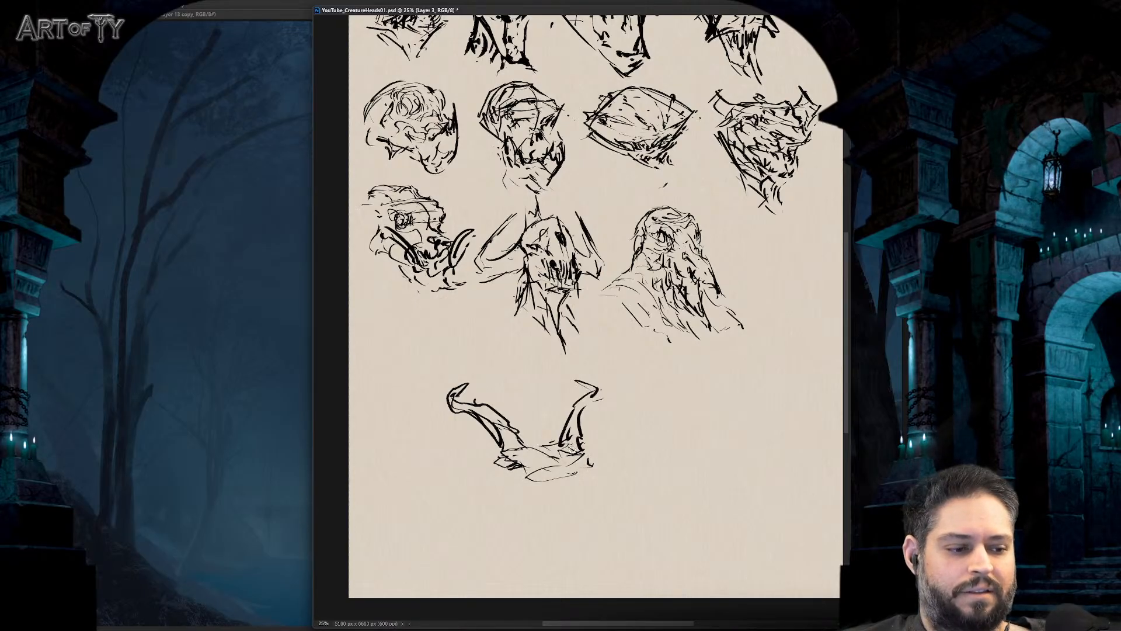
- Sketch the twelfth head's eyes, heavy brow details, and short ear spikes on both sides
drag(576, 495, 586, 506)
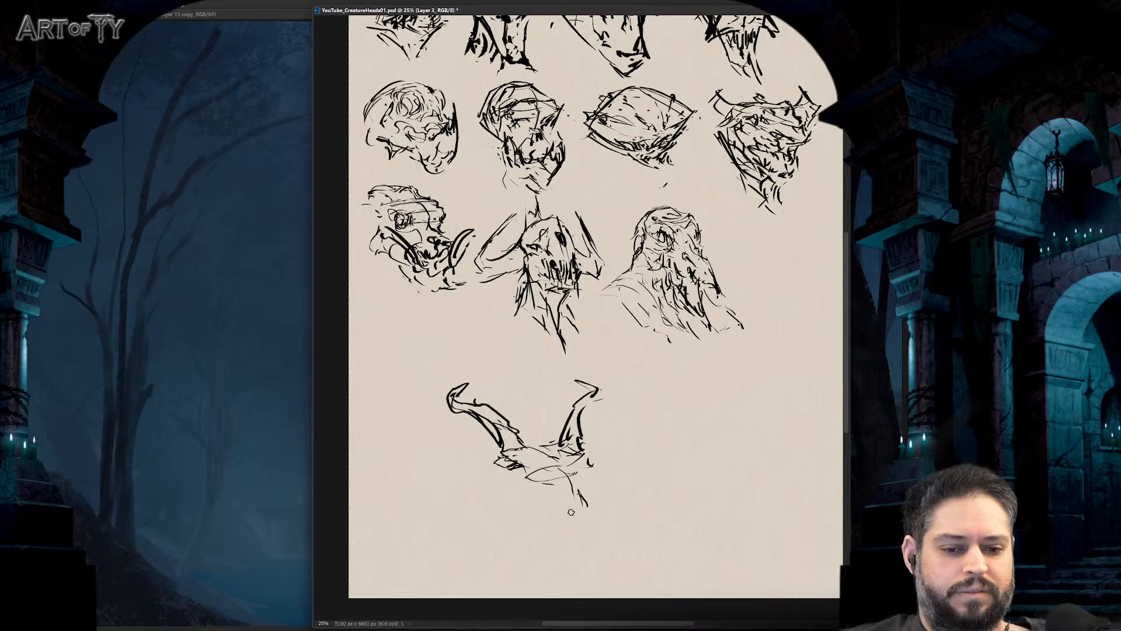
mouse_move(511, 461)
mouse_down()
mouse_move(546, 484)
mouse_move(517, 476)
mouse_move(519, 492)
mouse_up()
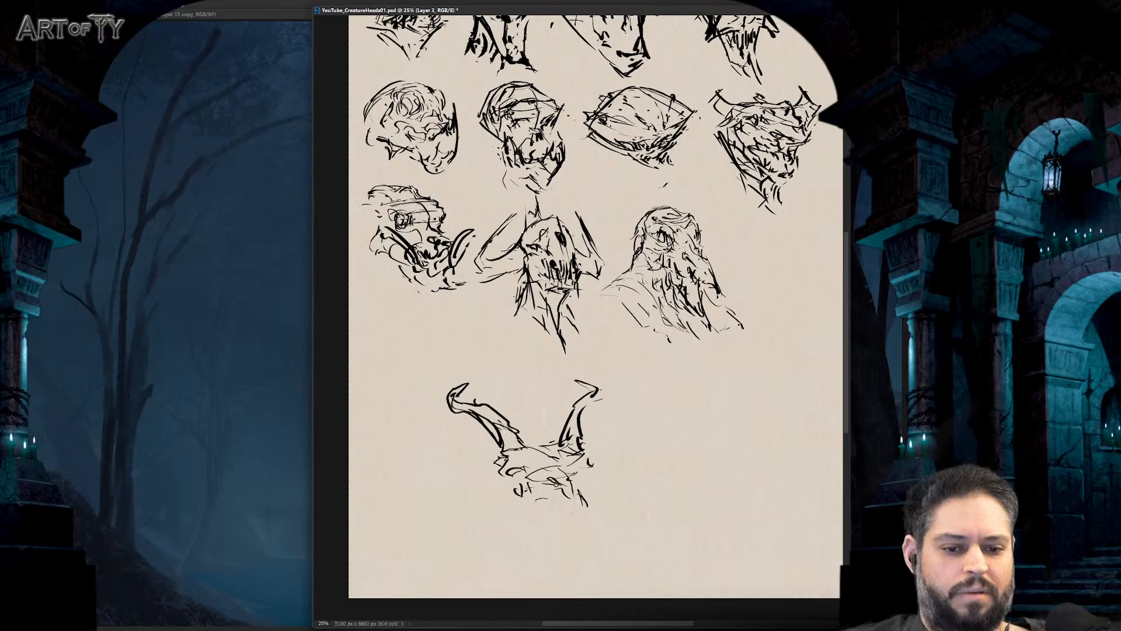
mouse_move(573, 470)
mouse_down()
mouse_move(583, 491)
mouse_move(505, 486)
mouse_move(497, 495)
mouse_move(521, 497)
mouse_up()
mouse_move(617, 485)
mouse_down()
mouse_move(601, 488)
mouse_move(596, 466)
mouse_move(578, 508)
mouse_up()
mouse_move(556, 500)
mouse_down()
mouse_move(541, 498)
mouse_move(548, 489)
mouse_up()
drag(549, 500, 554, 507)
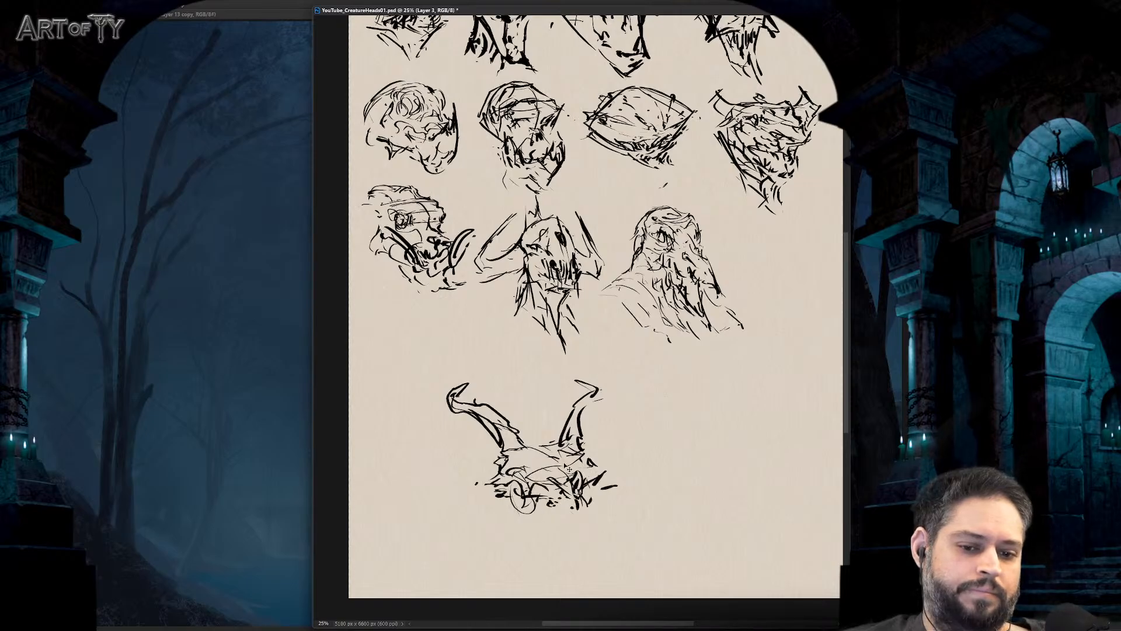
- Select the twelfth head sketch, move it up to make room for a long snout, and deselect it
key(l)
mouse_move(451, 356)
mouse_down()
mouse_move(602, 362)
mouse_move(453, 356)
mouse_up()
mouse_move(537, 420)
mouse_down()
mouse_move(516, 379)
mouse_move(556, 377)
mouse_up()
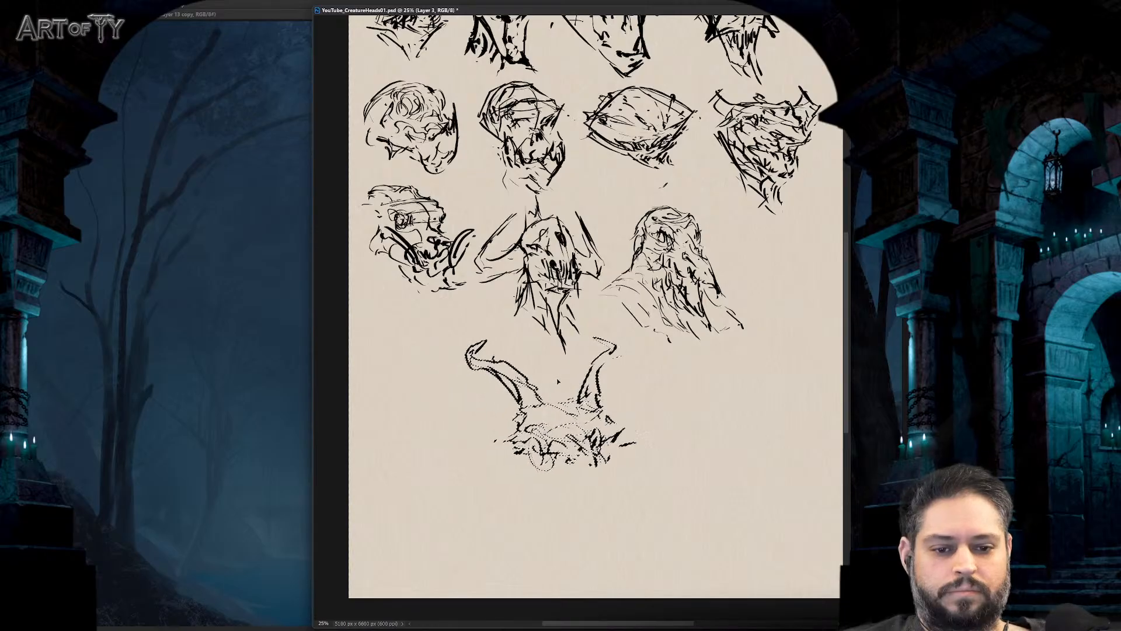
key(ctrl+d)
- Draw the twelfth head's long, straight snout tapering to a slanted tip, with a long jaw line along its far side
key(b)
drag(578, 438, 589, 560)
drag(532, 448, 555, 540)
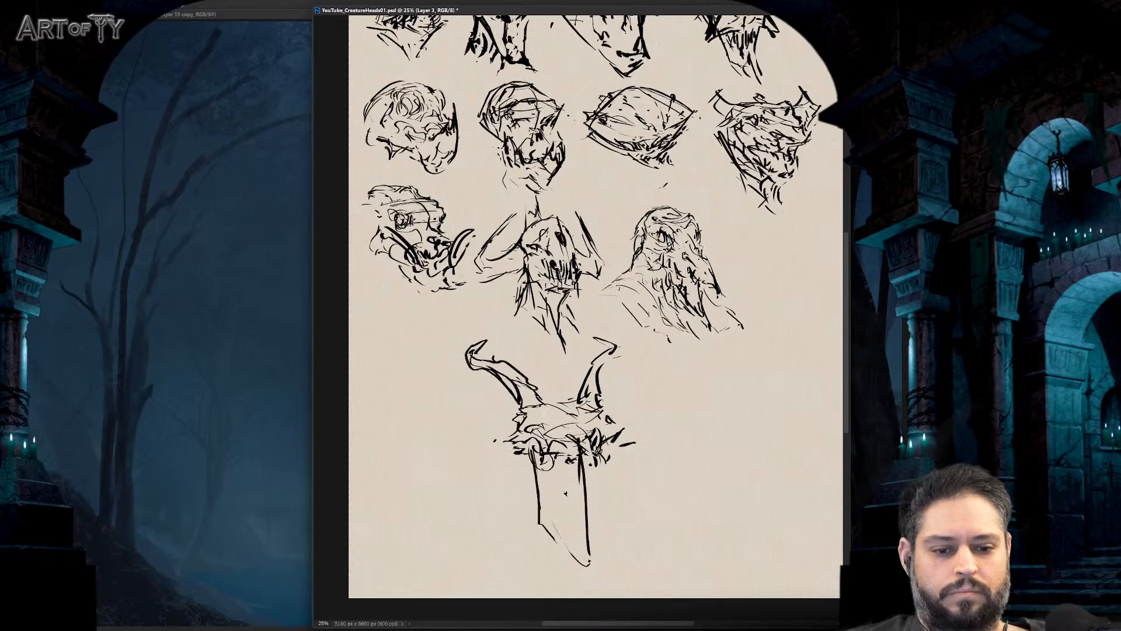
drag(613, 439, 605, 586)
drag(568, 546, 591, 565)
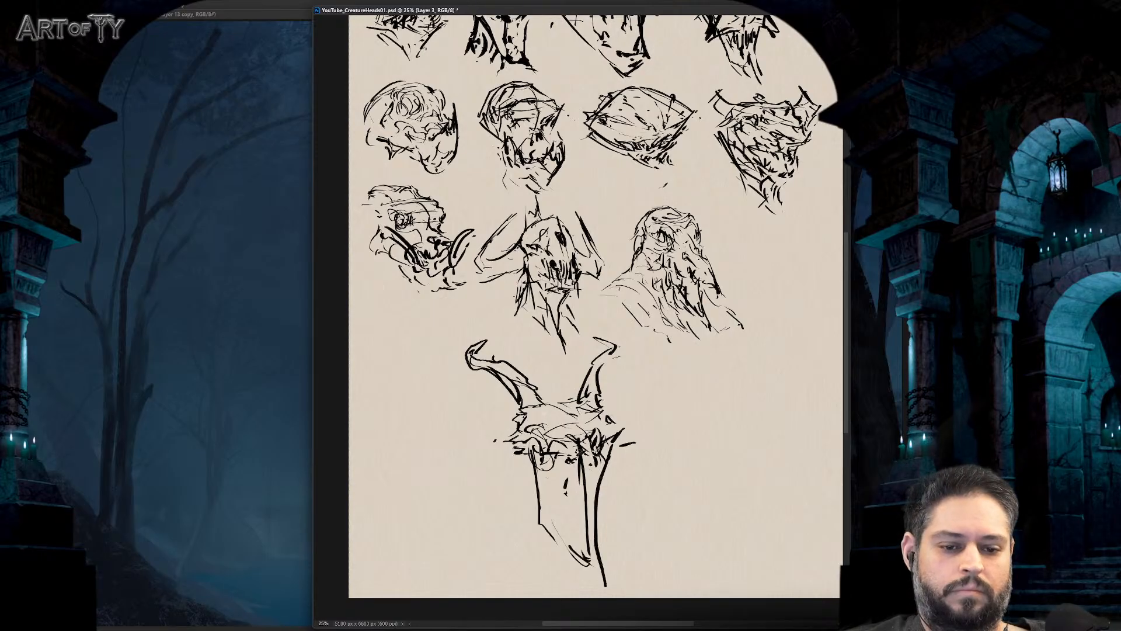
drag(577, 447, 576, 476)
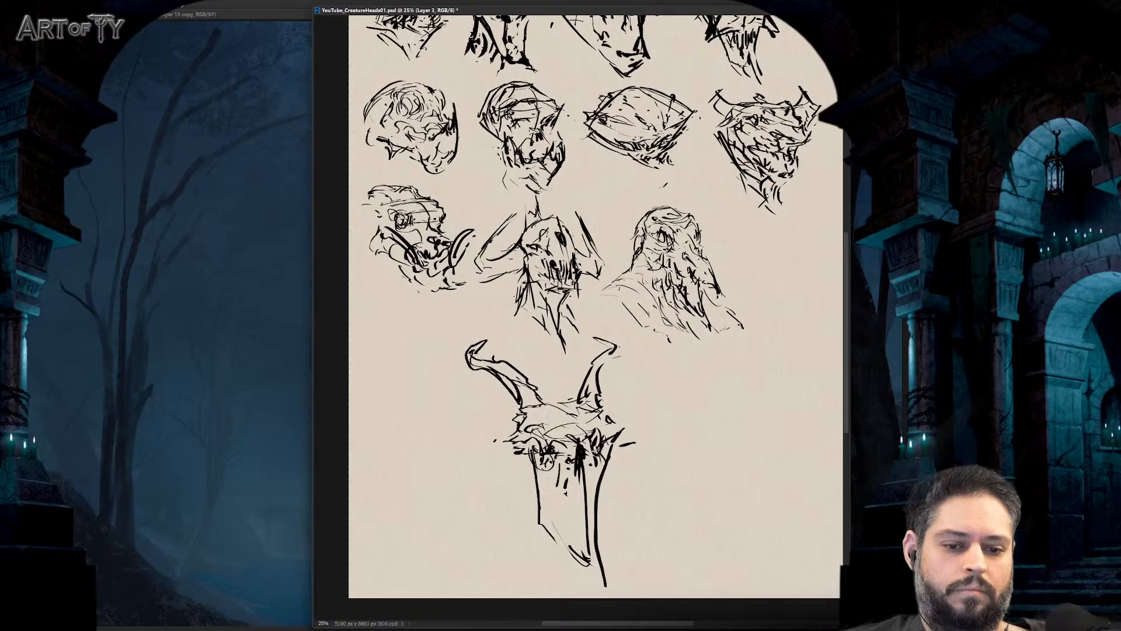
- Add dark nasal strokes down the twelfth head's snout, and reinforce its near eye, cheek edges, and forehead lines
mouse_move(606, 458)
mouse_down()
mouse_move(611, 484)
mouse_move(567, 477)
mouse_move(570, 513)
mouse_move(586, 489)
mouse_move(592, 507)
mouse_move(567, 471)
mouse_move(582, 493)
mouse_move(570, 508)
mouse_move(584, 511)
mouse_move(581, 526)
mouse_move(565, 526)
mouse_move(590, 529)
mouse_move(575, 563)
mouse_up()
drag(561, 509, 541, 549)
mouse_move(542, 462)
mouse_down()
mouse_move(541, 499)
mouse_move(534, 464)
mouse_up()
mouse_move(546, 402)
mouse_down()
mouse_move(516, 435)
mouse_move(548, 453)
mouse_up()
mouse_move(517, 416)
mouse_down()
mouse_move(643, 404)
mouse_move(615, 432)
mouse_up()
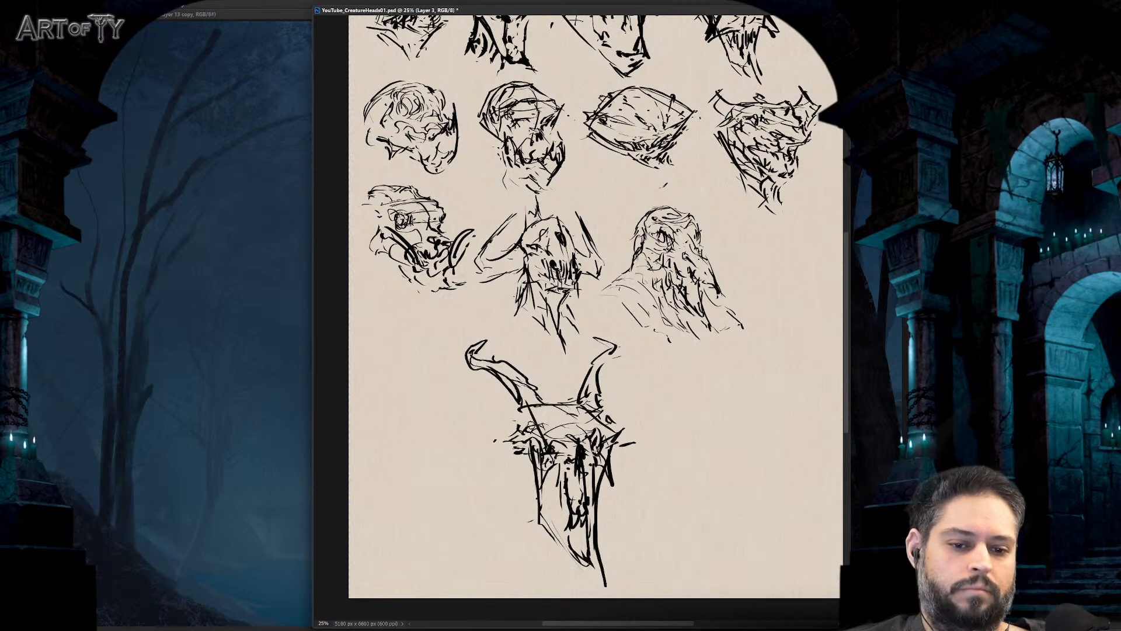
- Draw flat, pointed ear shapes extending sideways from the twelfth head at eye level
mouse_move(497, 451)
mouse_down()
mouse_move(653, 447)
mouse_move(614, 449)
mouse_move(645, 442)
mouse_up()
drag(543, 433, 491, 449)
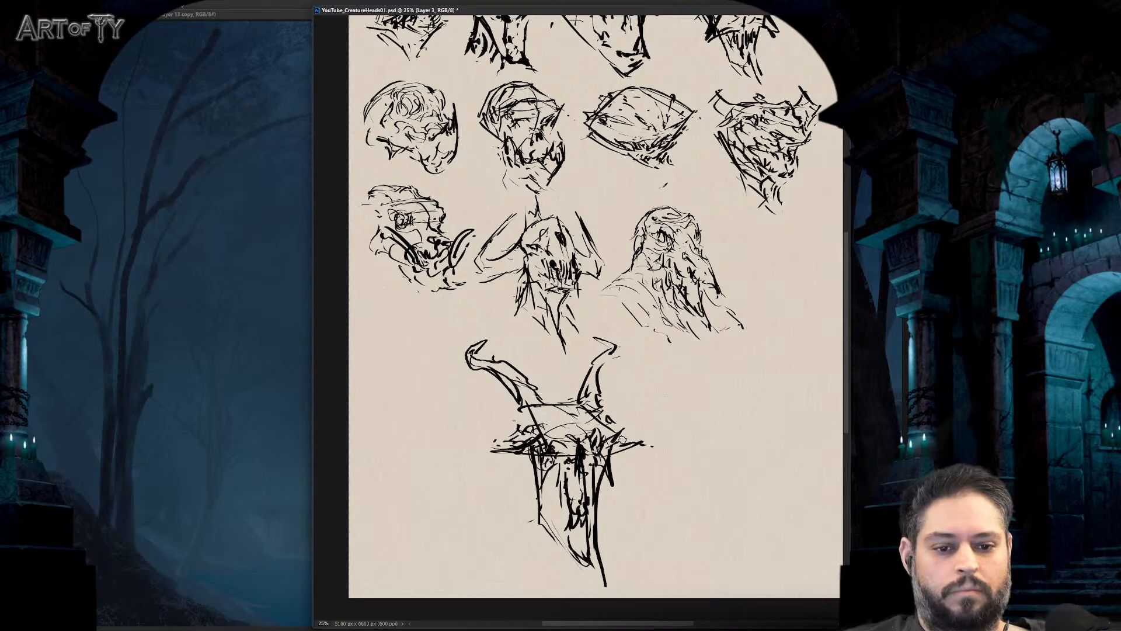
drag(611, 450, 660, 446)
scroll(621, 439, down, 1)
scroll(612, 411, up, 1)
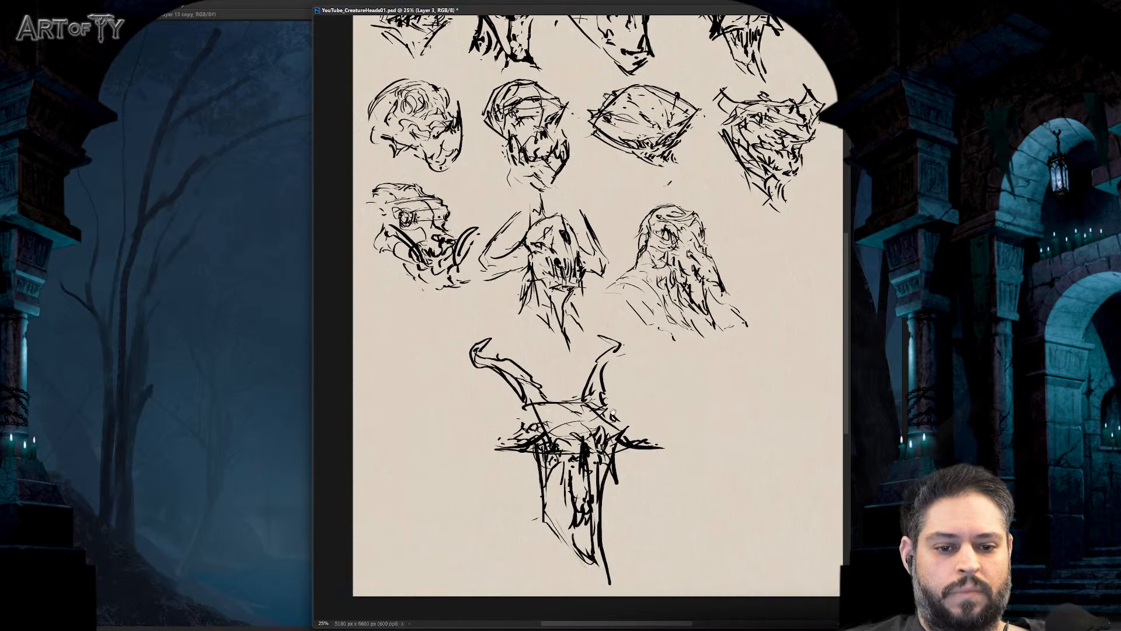
- Replace the twelfth head's hooked horns with long, nearly horizontal ones sweeping outward to slightly drooping points
mouse_move(547, 380)
mouse_down()
mouse_move(598, 362)
mouse_move(511, 388)
mouse_move(557, 404)
mouse_move(537, 385)
mouse_move(524, 406)
mouse_move(583, 410)
mouse_move(572, 408)
mouse_move(597, 398)
mouse_move(580, 391)
mouse_move(571, 403)
mouse_move(591, 389)
mouse_move(570, 373)
mouse_up()
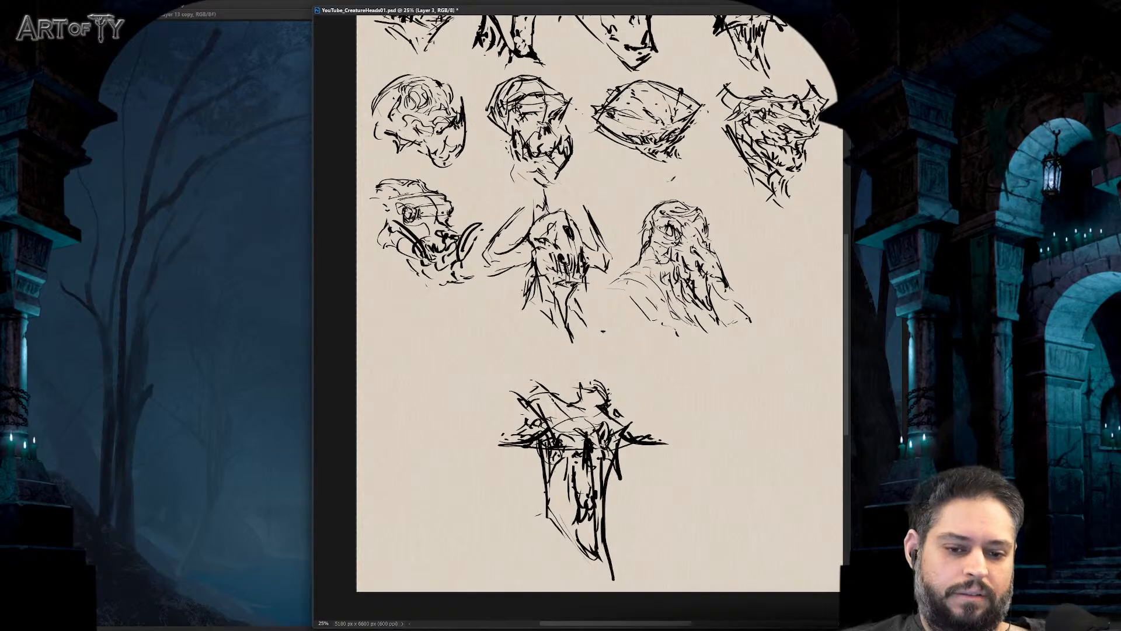
drag(553, 400, 535, 390)
mouse_move(524, 383)
mouse_down()
mouse_move(497, 409)
mouse_move(431, 401)
mouse_move(403, 414)
mouse_up()
drag(584, 384, 713, 412)
scroll(606, 395, down, 2)
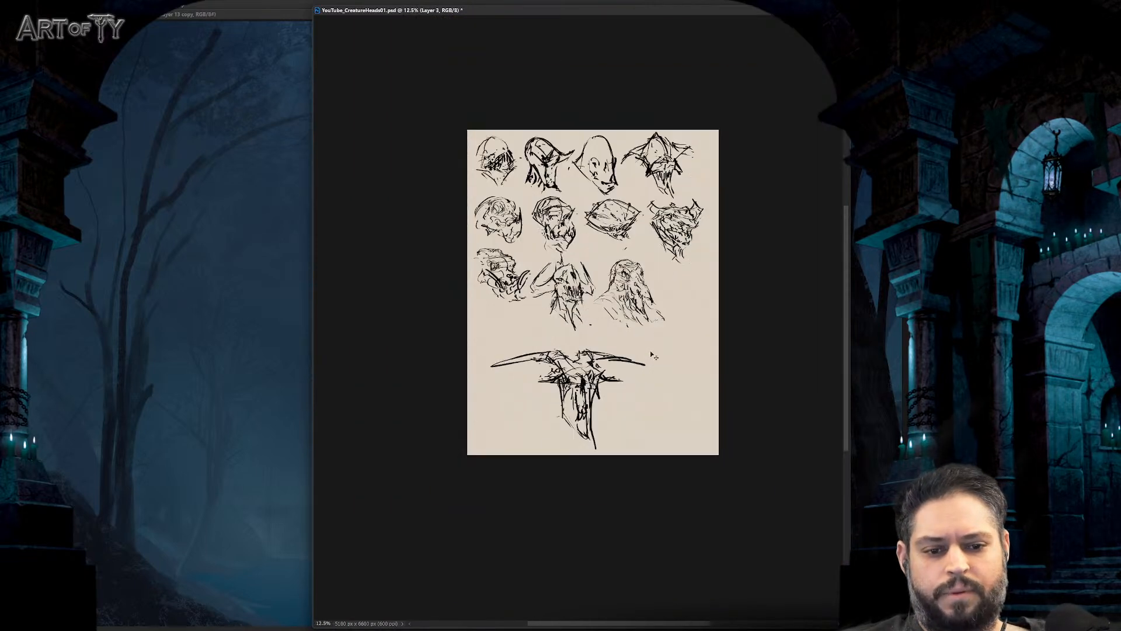
- Select the twelfth head, scale it down, and place it below the tusked head to begin the fourth row
scroll(584, 356, up, 2)
key(l)
mouse_move(470, 352)
mouse_down()
mouse_move(425, 512)
mouse_move(540, 597)
mouse_up()
key(Escape)
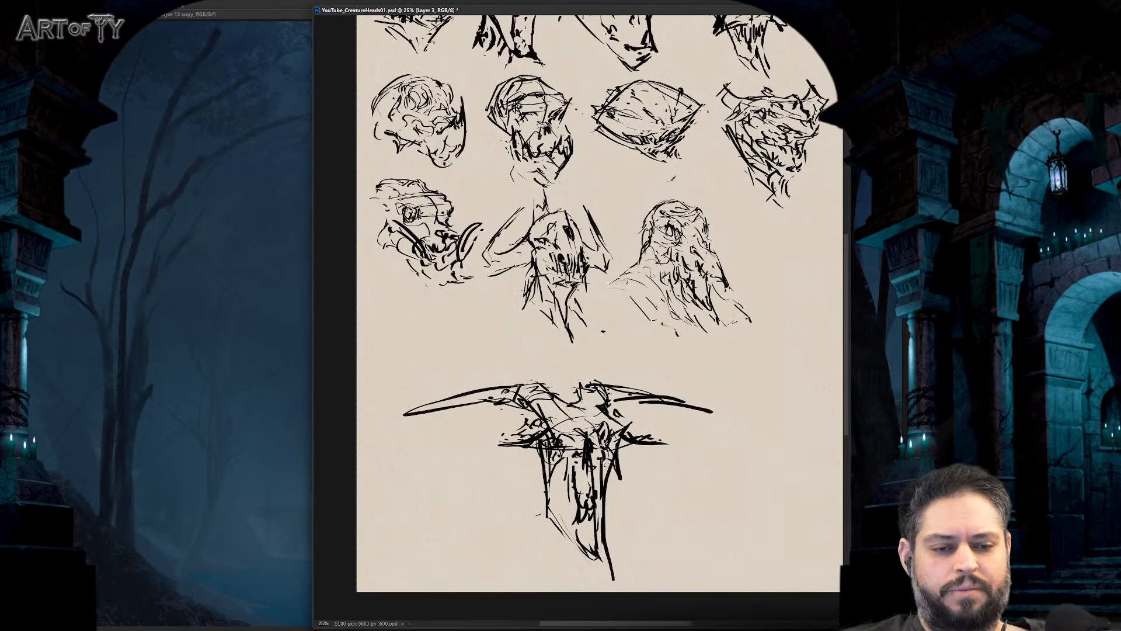
key(ctrl+minus)
key(ctrl+plus)
mouse_move(388, 354)
mouse_down()
mouse_move(584, 592)
mouse_move(724, 387)
mouse_move(563, 350)
mouse_up()
key(ctrl+t)
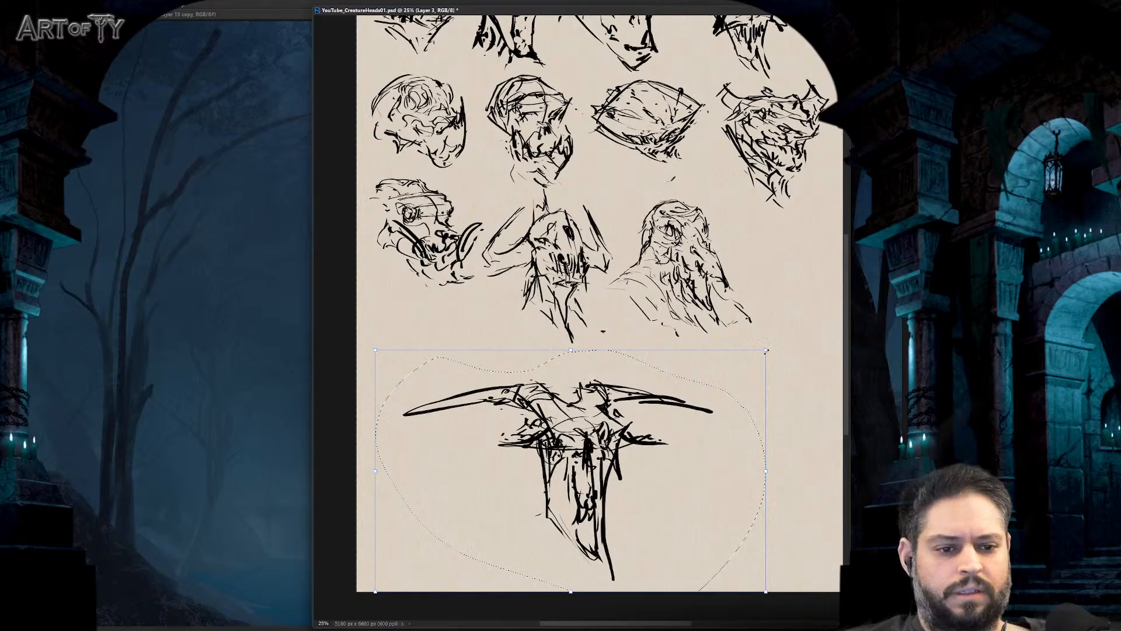
drag(764, 590, 674, 534)
mouse_move(571, 470)
mouse_down()
mouse_move(779, 262)
mouse_move(451, 354)
mouse_up()
key(Return)
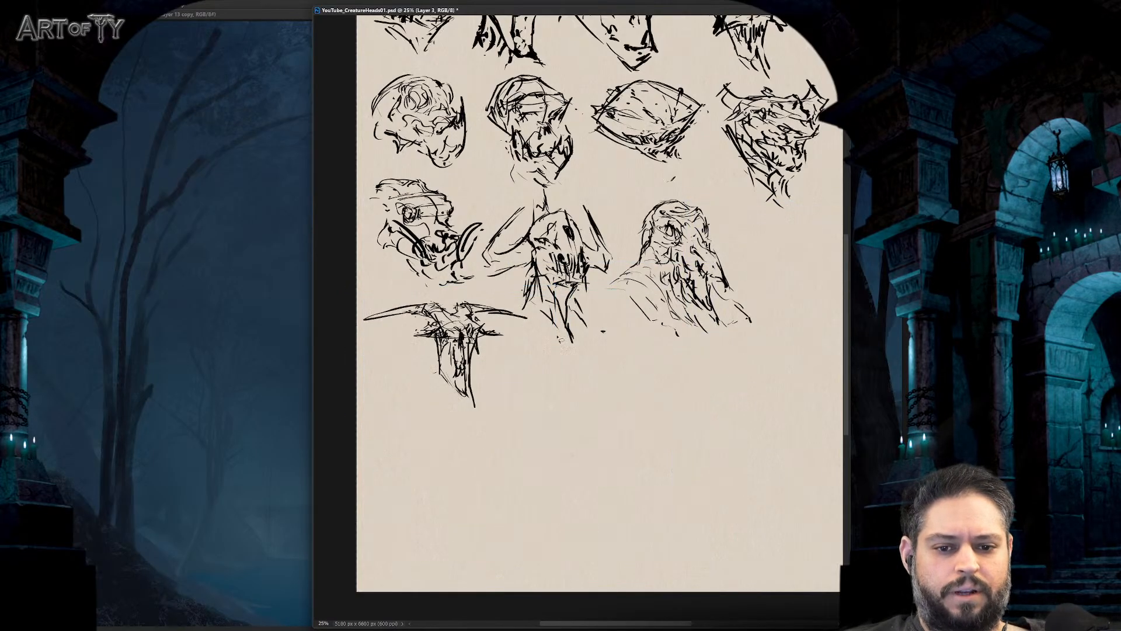
- Start a thirteenth head in the empty space beside the long-horned skull, sketching a domed cranium and a curved, tapering far side
drag(579, 288, 610, 442)
scroll(581, 386, down, 4)
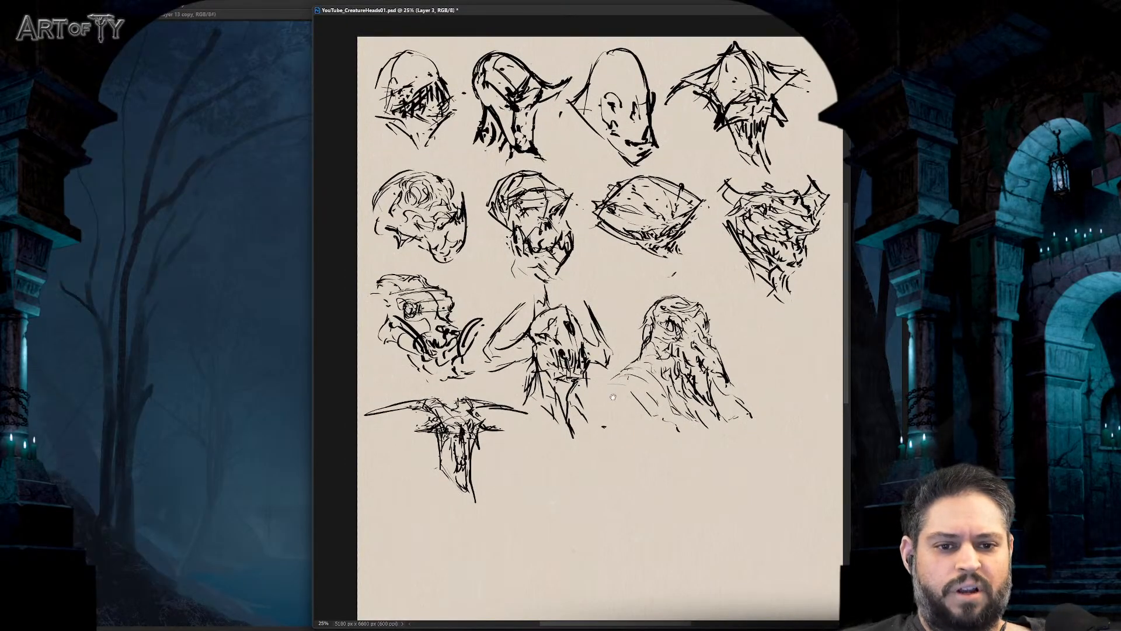
drag(612, 397, 606, 414)
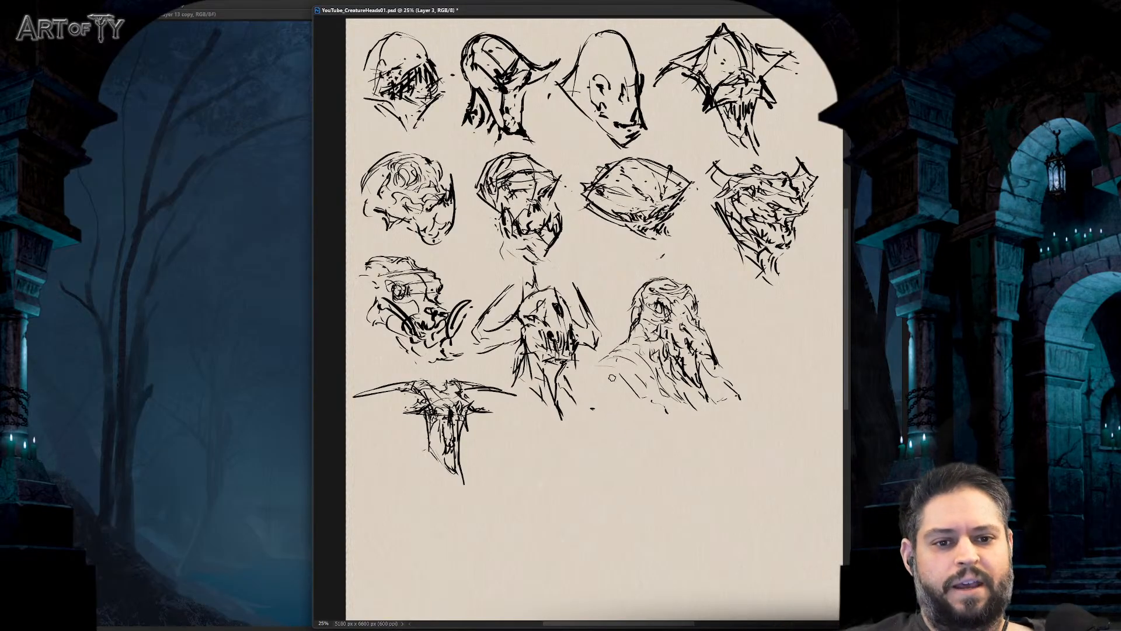
drag(599, 385, 594, 324)
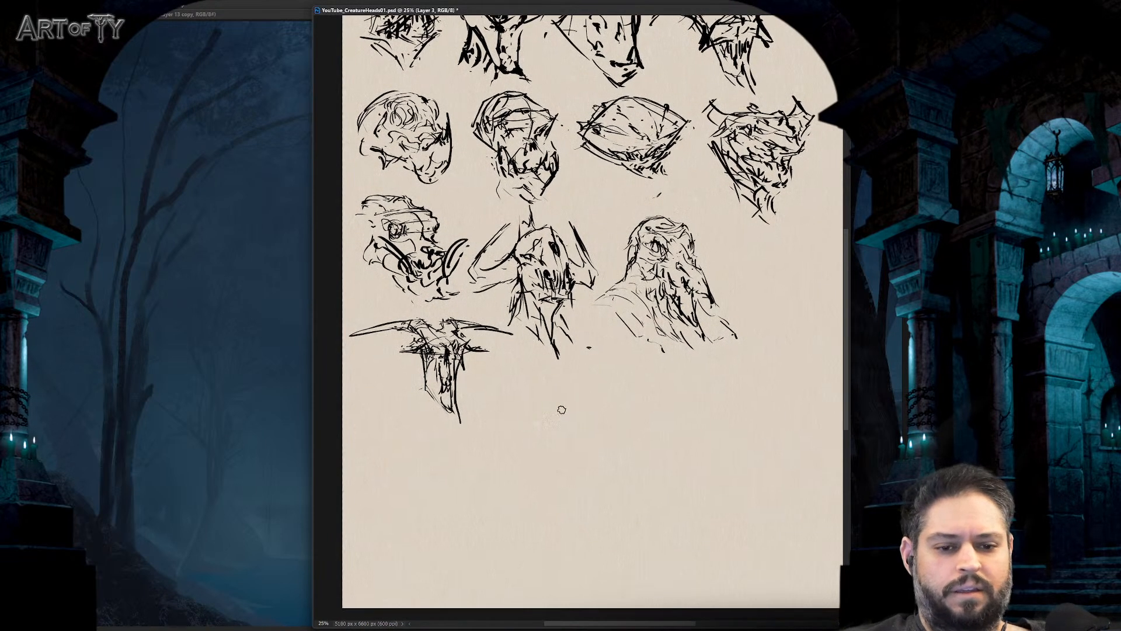
mouse_move(533, 456)
mouse_down()
mouse_move(528, 428)
mouse_move(589, 412)
mouse_move(604, 452)
mouse_move(578, 427)
mouse_move(562, 447)
mouse_move(609, 472)
mouse_move(598, 477)
mouse_move(604, 507)
mouse_up()
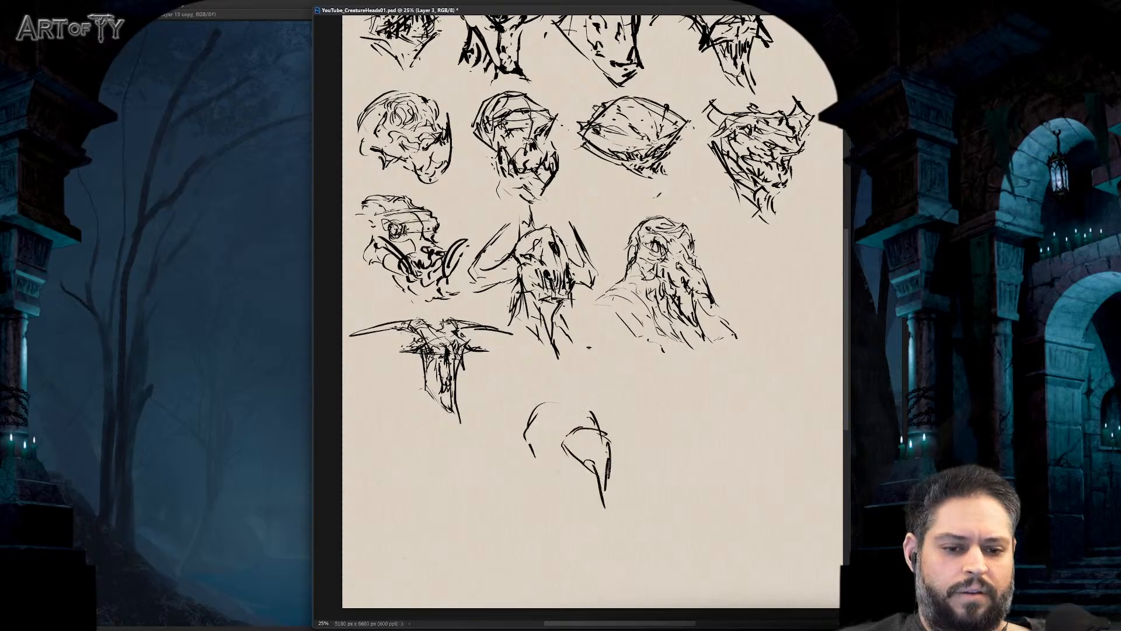
drag(609, 460, 605, 483)
drag(565, 446, 585, 419)
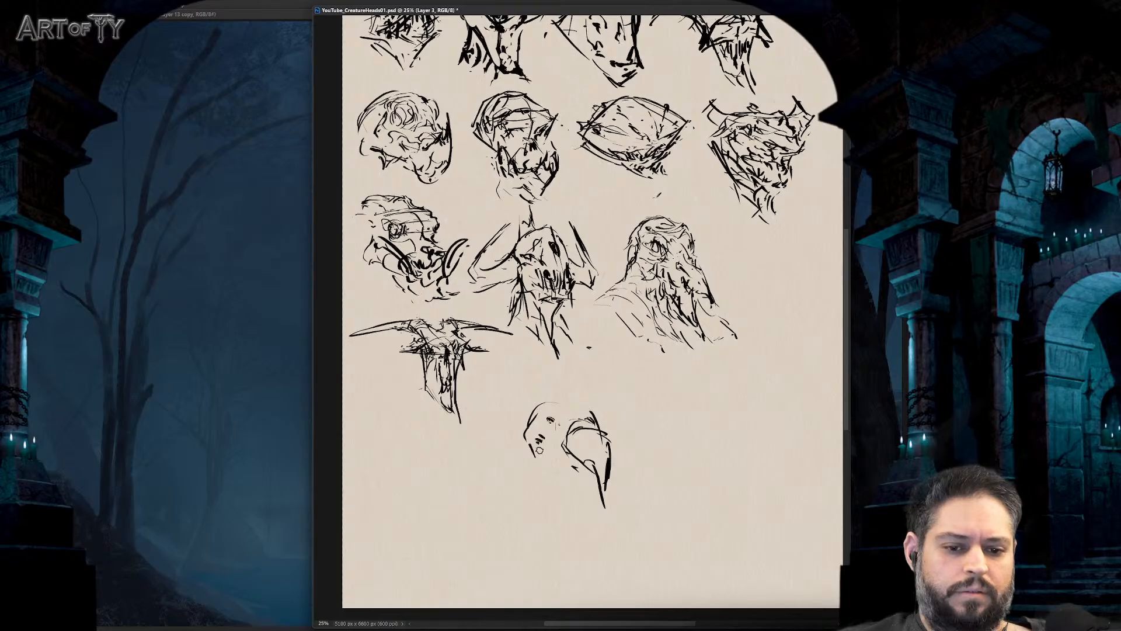
- Add small dark eye marks, long hanging facial folds, a narrow pointed chin, and draped neck lines to the thirteenth head
mouse_move(580, 416)
mouse_down()
mouse_move(517, 479)
mouse_move(515, 463)
mouse_move(551, 392)
mouse_move(597, 413)
mouse_move(559, 471)
mouse_move(546, 469)
mouse_move(572, 489)
mouse_move(559, 488)
mouse_move(578, 468)
mouse_move(582, 485)
mouse_move(604, 486)
mouse_move(587, 490)
mouse_move(564, 467)
mouse_move(588, 489)
mouse_move(554, 528)
mouse_move(577, 536)
mouse_move(594, 504)
mouse_move(582, 552)
mouse_up()
mouse_move(540, 503)
mouse_down()
mouse_move(549, 515)
mouse_move(505, 540)
mouse_move(572, 549)
mouse_up()
drag(607, 511, 594, 572)
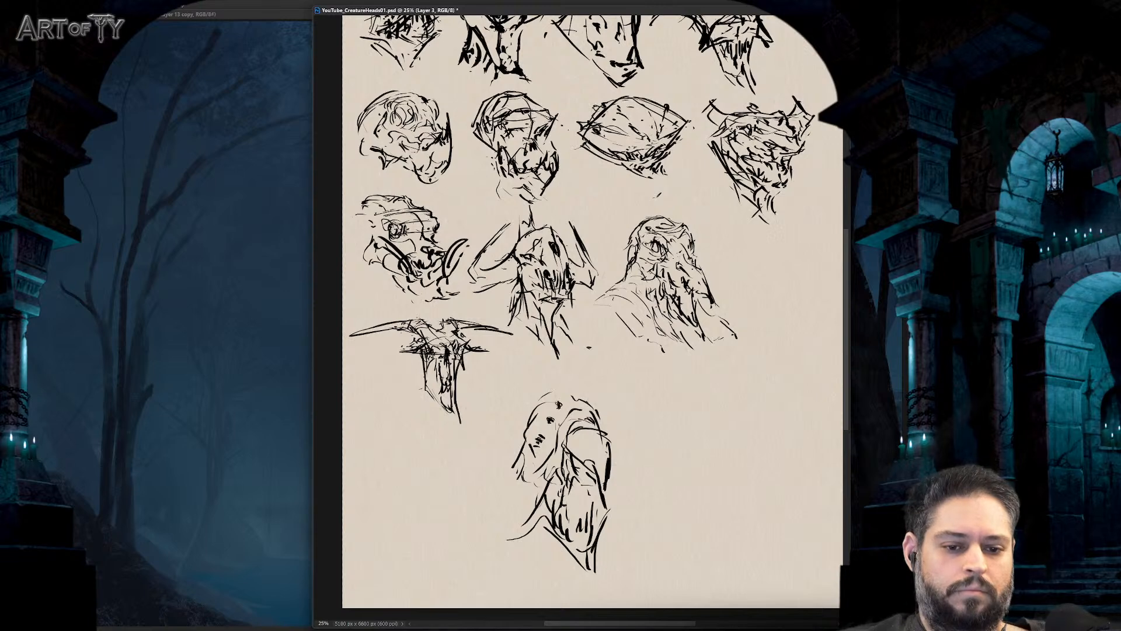
drag(513, 485, 508, 514)
drag(520, 464, 510, 513)
drag(514, 515, 497, 532)
mouse_move(610, 513)
mouse_down()
mouse_move(638, 554)
mouse_move(597, 586)
mouse_move(609, 601)
mouse_up()
- Select the unfinished thirteenth head and move it up and to the right, closer to the third row
key(l)
mouse_move(489, 494)
mouse_down()
mouse_move(682, 534)
mouse_move(511, 397)
mouse_move(489, 489)
mouse_up()
drag(570, 491, 622, 453)
key(ctrl+d)
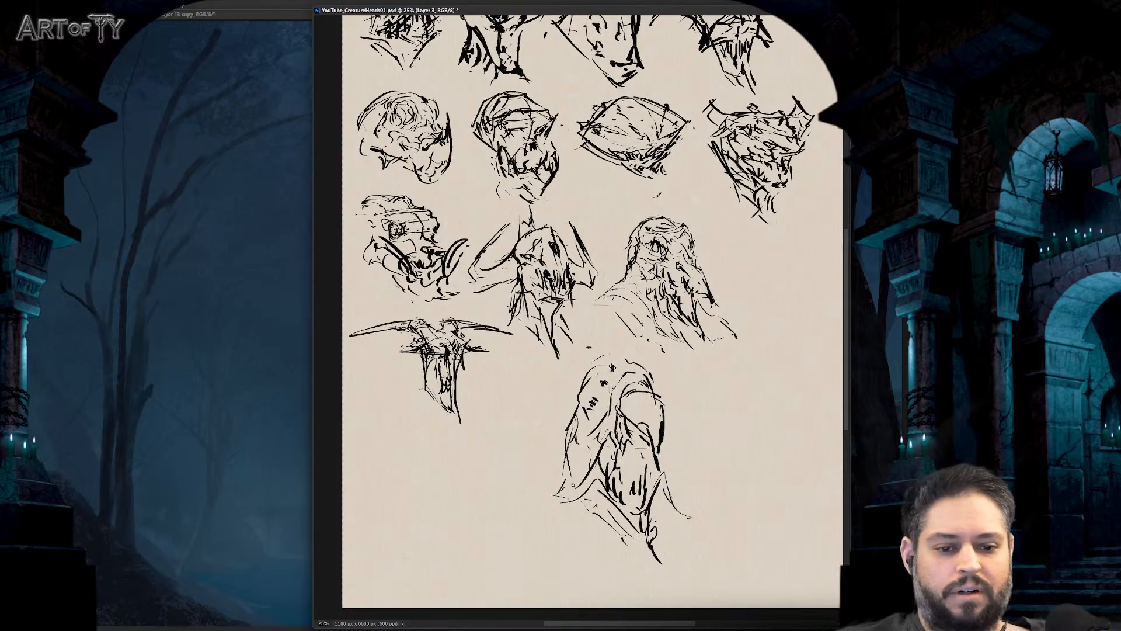
- Flare the thirteenth head's neck into pointed, cloak-like edges, close its lower contour, and strengthen the inner facial folds
key(b)
drag(558, 470, 549, 484)
drag(533, 490, 637, 543)
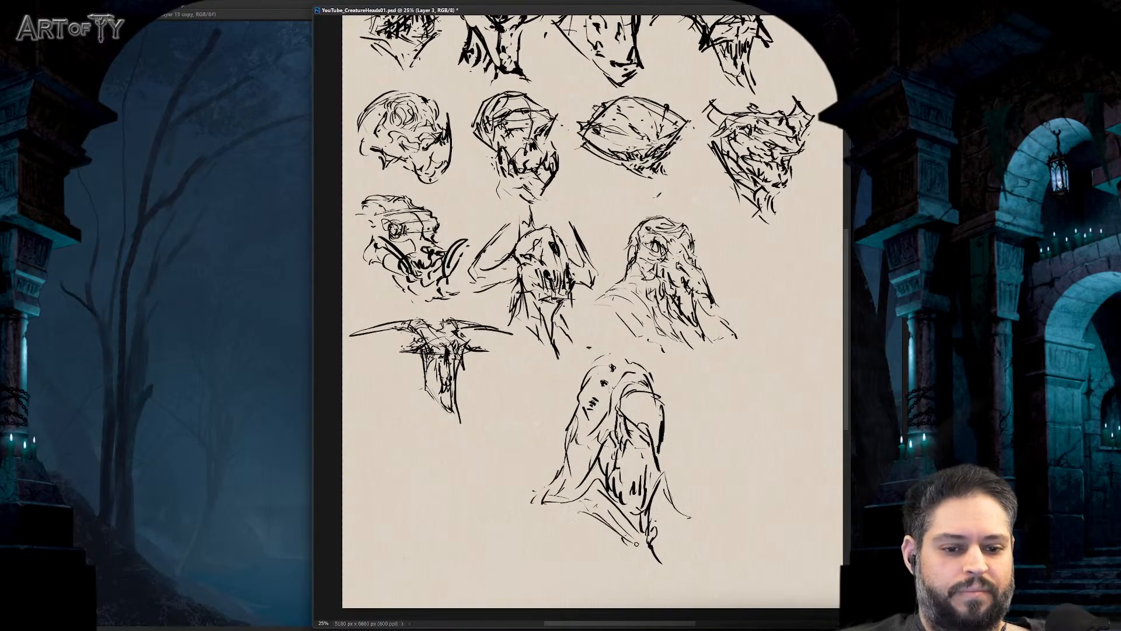
drag(617, 420, 596, 483)
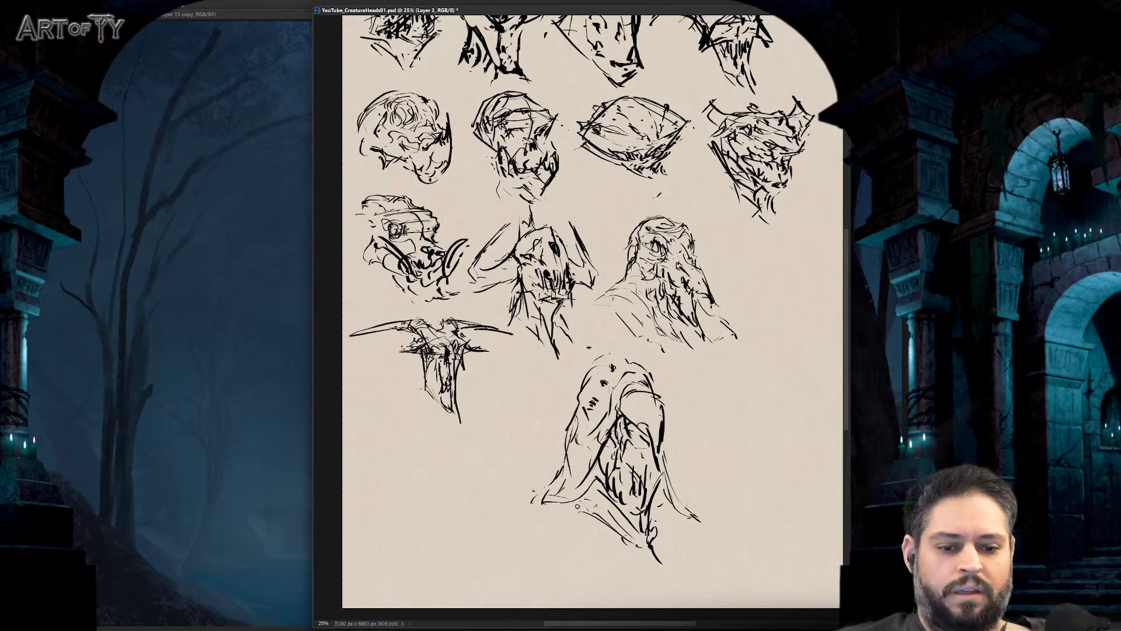
drag(549, 501, 595, 528)
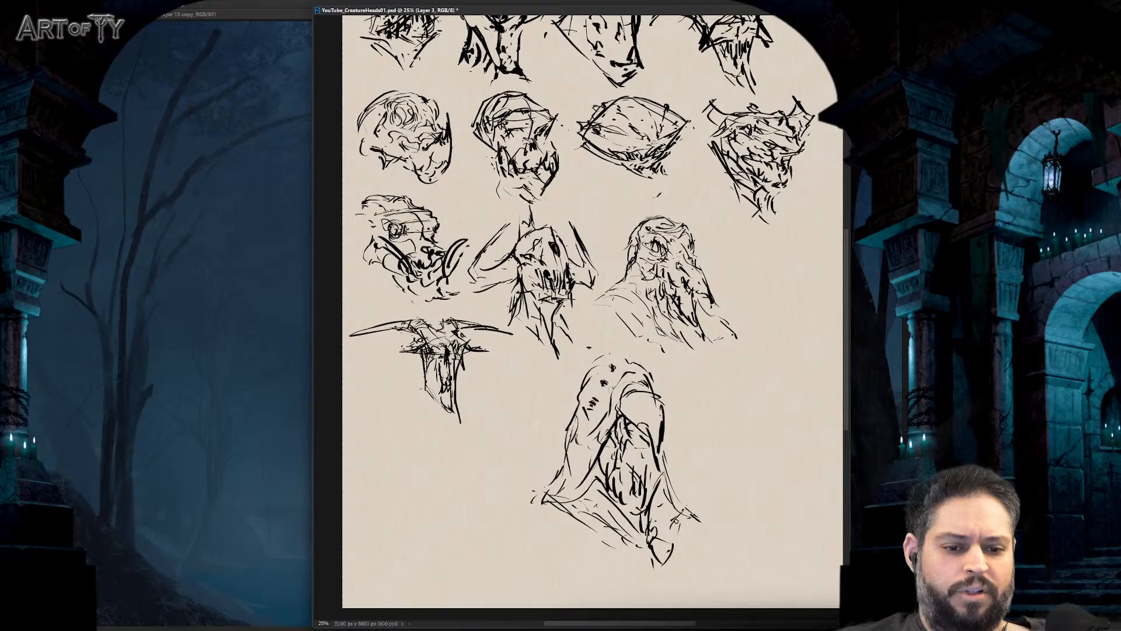
drag(677, 516, 689, 506)
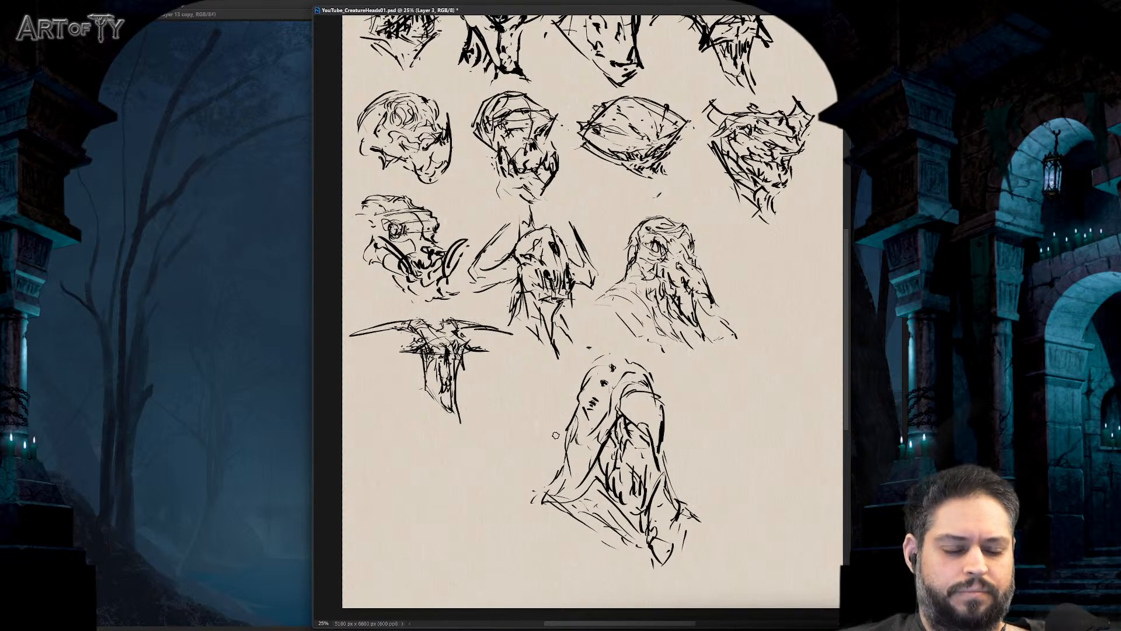
- Draw pointed, webbed flaps on both sides of the thirteenth head, and thicken the outline over its crown
mouse_move(587, 378)
mouse_down()
mouse_move(533, 388)
mouse_move(558, 444)
mouse_up()
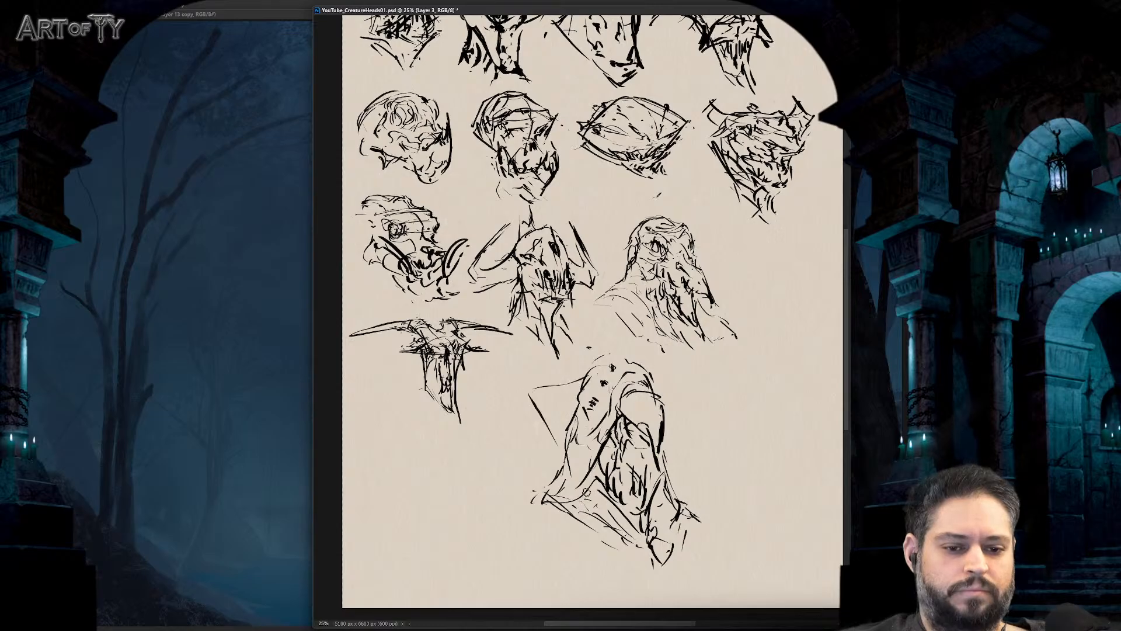
mouse_move(654, 378)
mouse_down()
mouse_move(699, 402)
mouse_move(670, 471)
mouse_up()
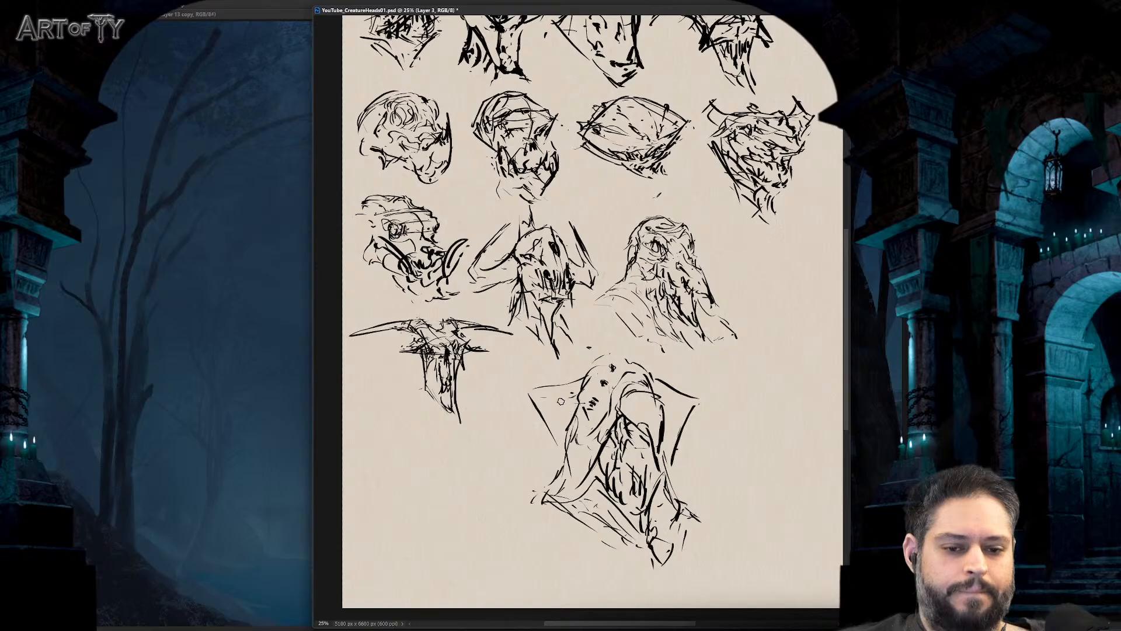
drag(522, 396, 567, 442)
drag(565, 445, 569, 464)
drag(566, 425, 573, 401)
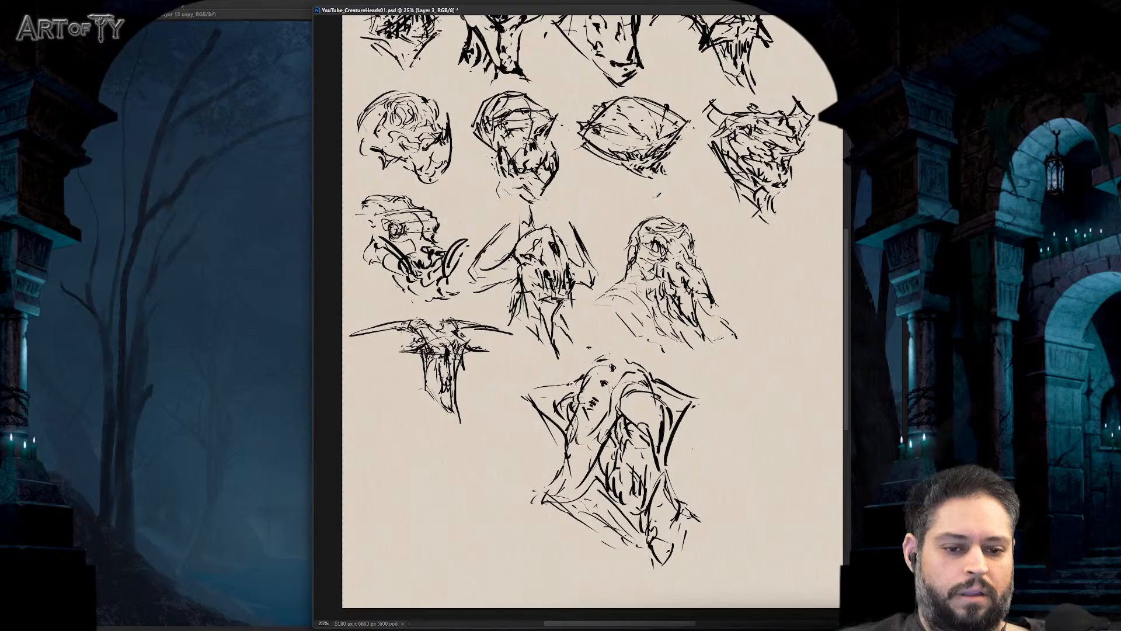
drag(581, 373, 640, 360)
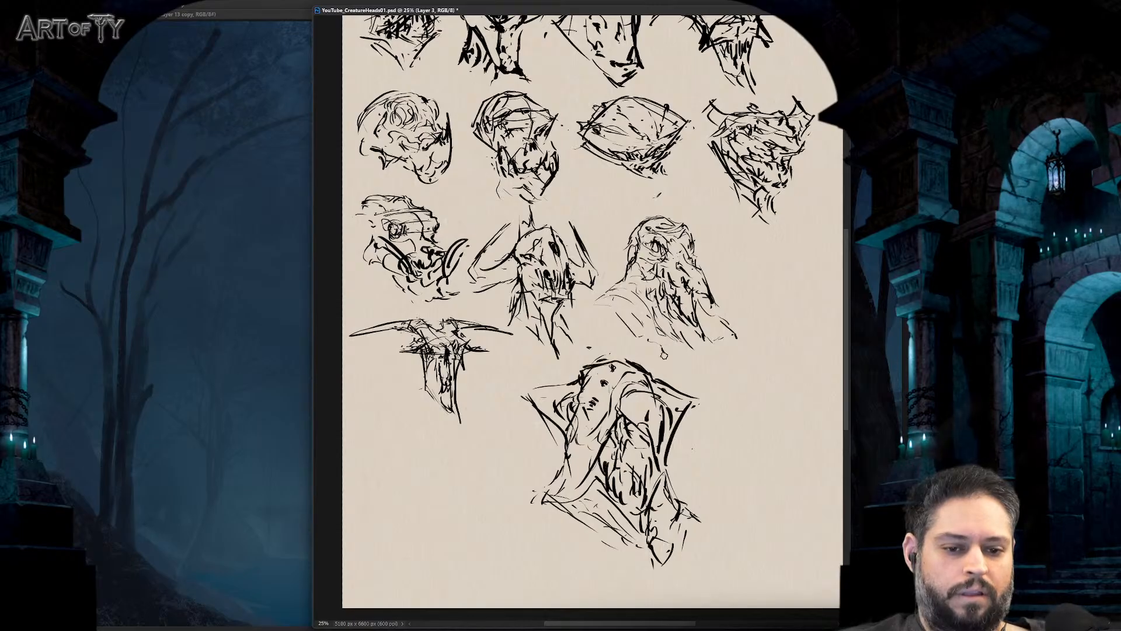
- Select the thirteenth head, scale it down, and place it at the right end of the third row
key(ctrl+minus)
key(ctrl+plus)
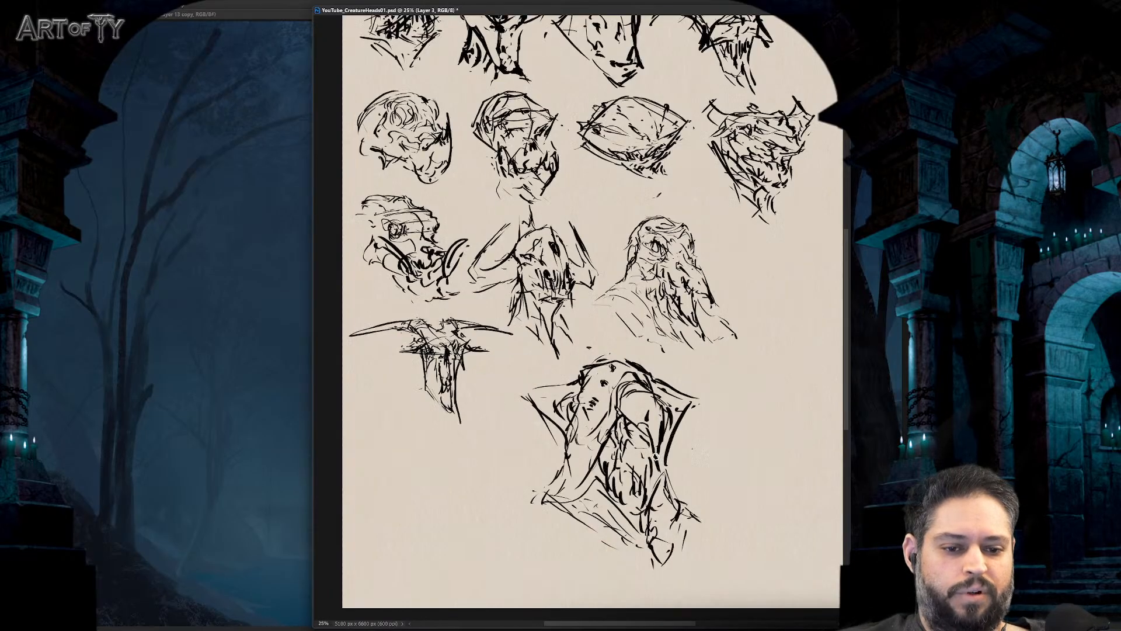
key(ctrl+minus)
key(ctrl+minus)
key(ctrl+plus)
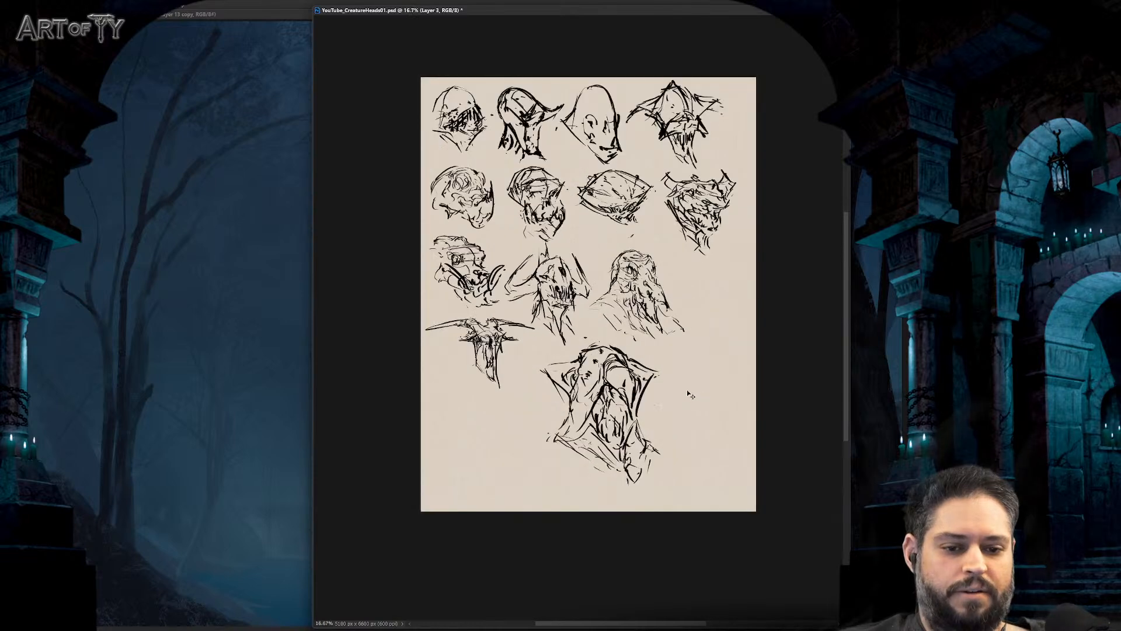
key(ctrl+plus)
mouse_move(522, 368)
mouse_down()
mouse_move(613, 581)
mouse_move(736, 374)
mouse_move(581, 362)
mouse_move(523, 374)
mouse_up()
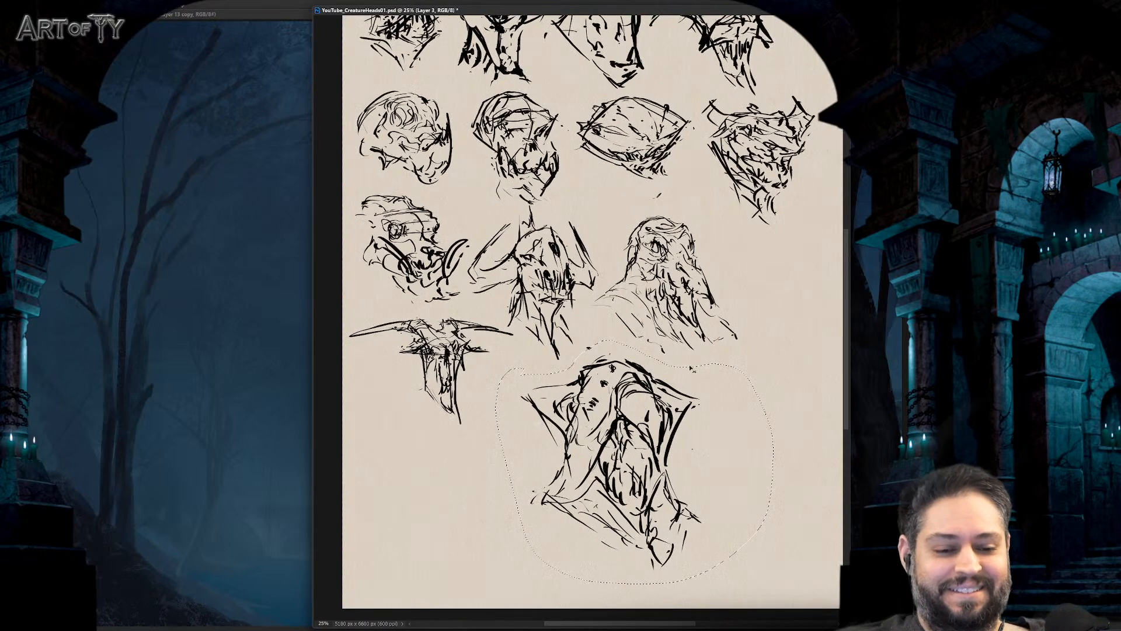
key(ctrl+t)
drag(773, 339, 710, 390)
drag(681, 396, 834, 229)
key(Return)
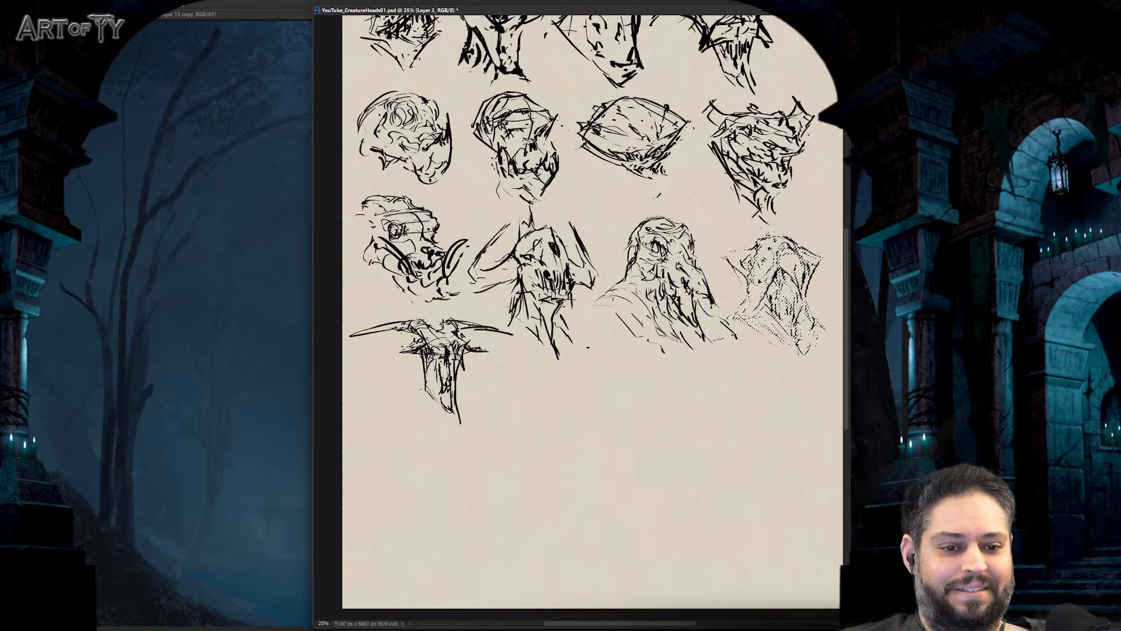
key(ctrl+d)
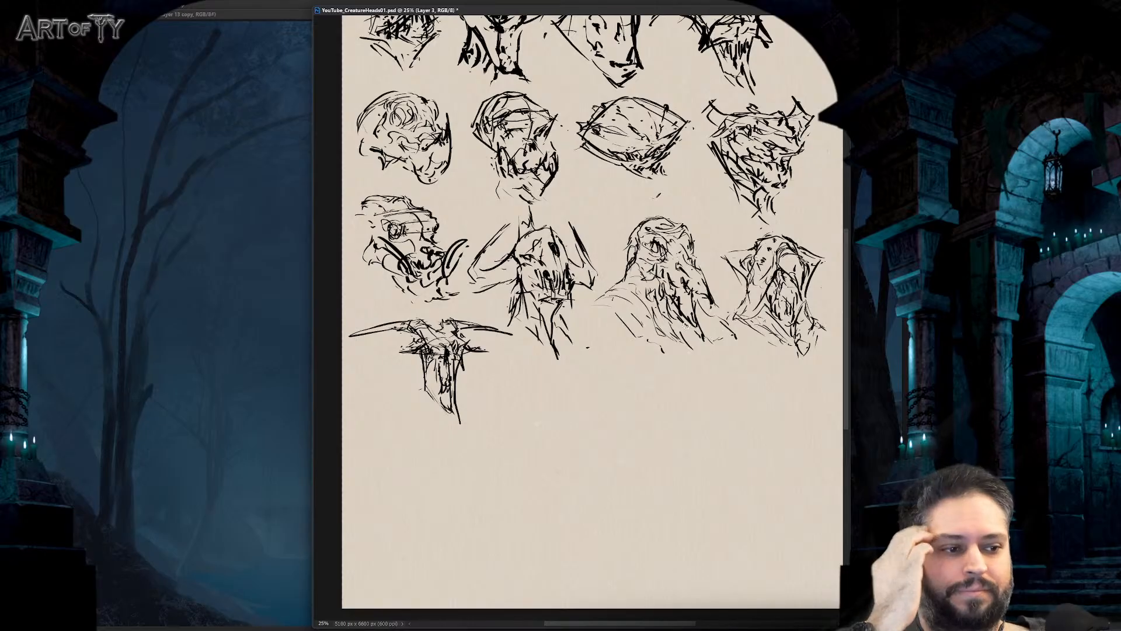
- Outline a fourteenth head in the fourth row as a broad, rounded crown tapering to a narrow point
mouse_move(643, 287)
mouse_down()
mouse_move(640, 360)
mouse_move(648, 266)
mouse_up()
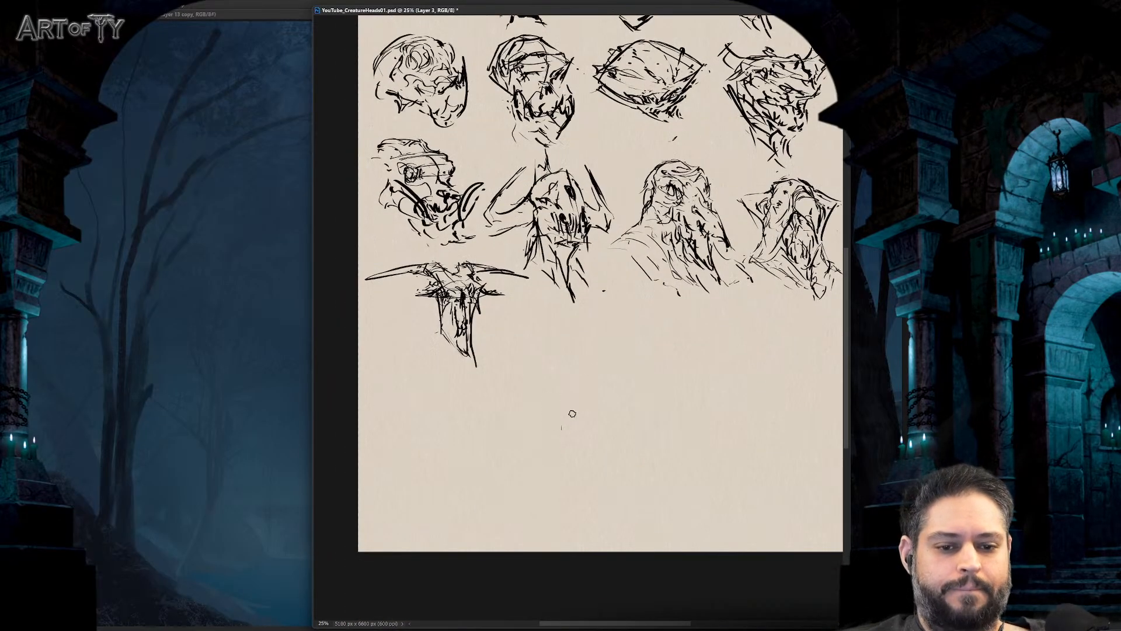
mouse_move(611, 453)
mouse_down()
mouse_move(568, 326)
mouse_move(661, 384)
mouse_move(645, 420)
mouse_up()
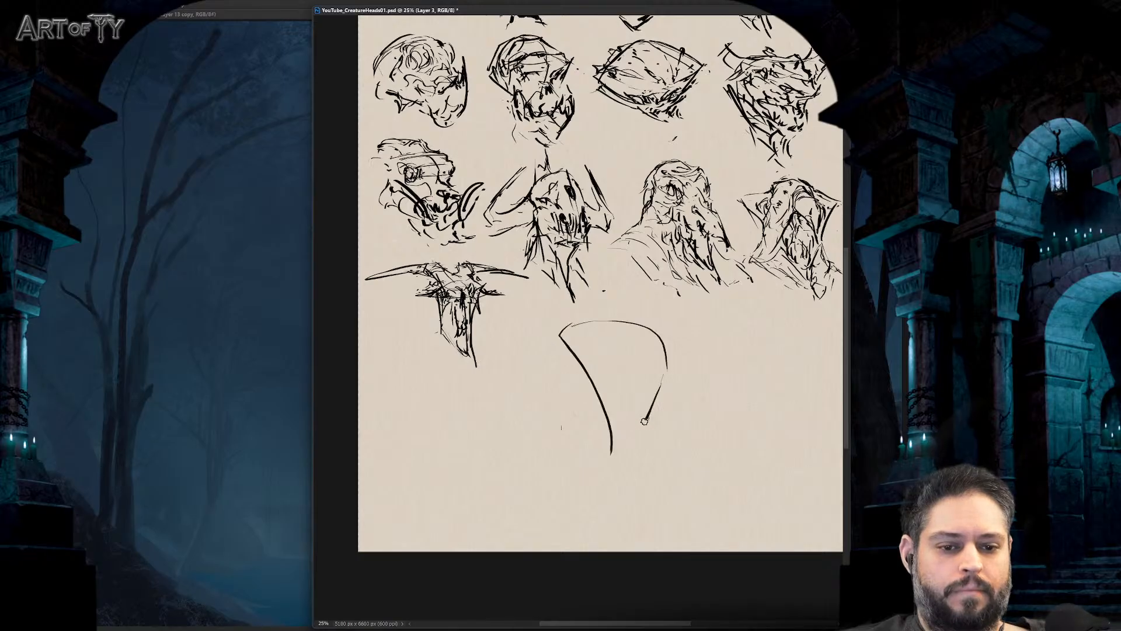
scroll(643, 432, up, 3)
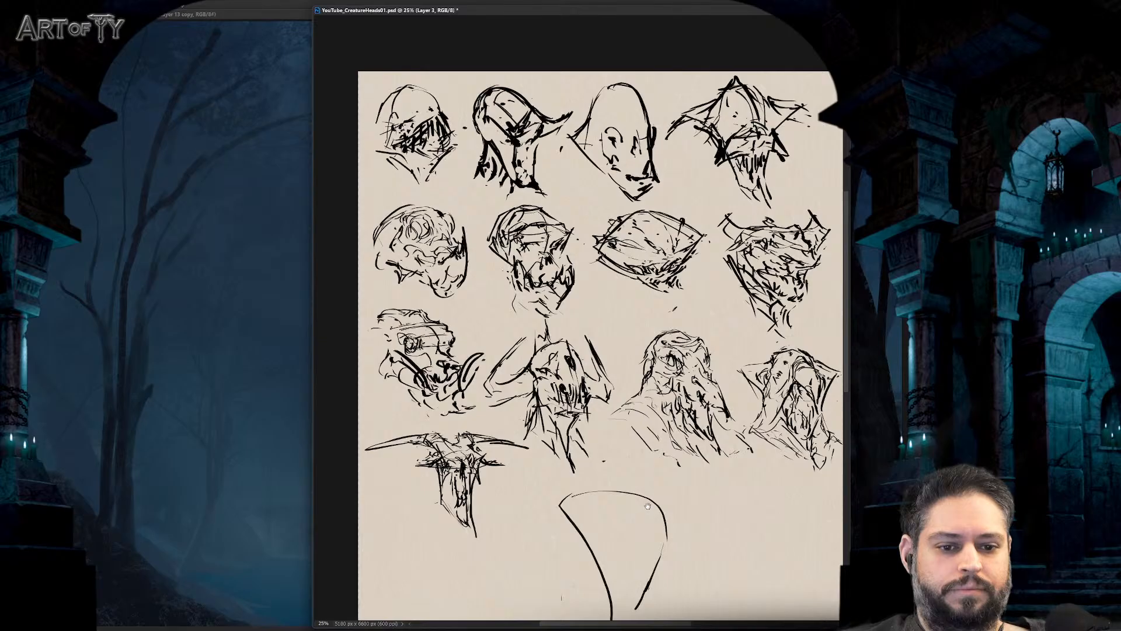
drag(647, 506, 637, 380)
mouse_move(626, 497)
mouse_down()
mouse_move(645, 405)
mouse_move(639, 440)
mouse_move(600, 361)
mouse_move(563, 369)
mouse_move(620, 507)
mouse_up()
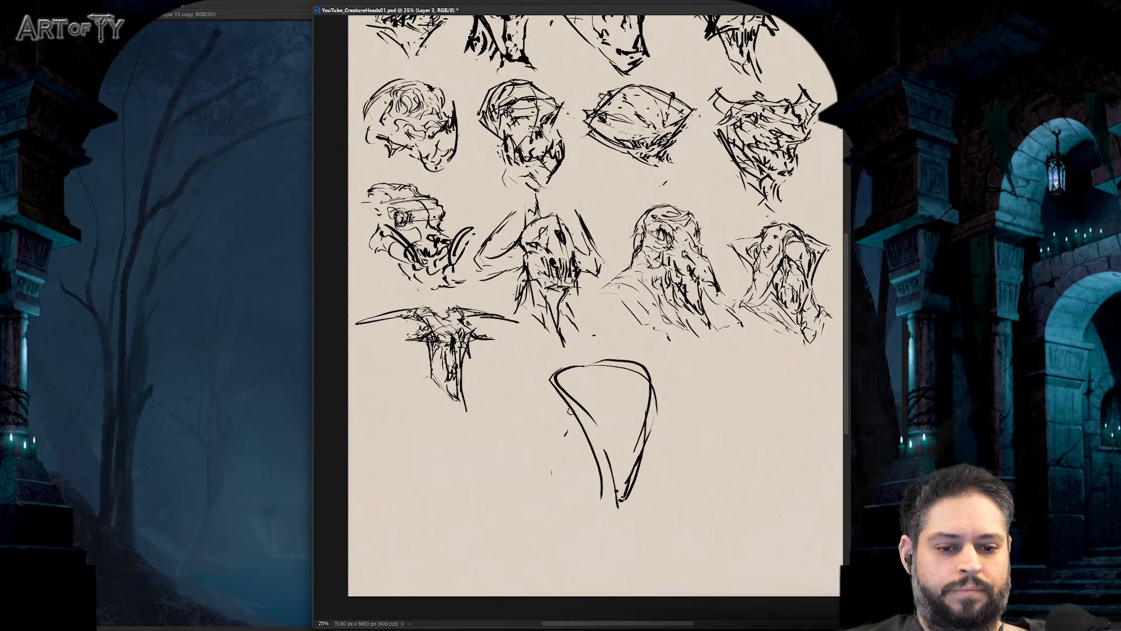
- Add pointed fins on both sides of the fourteenth head, darken its narrow tip, and mark the brow and nostrils
mouse_move(570, 410)
mouse_down()
mouse_move(564, 454)
mouse_move(551, 445)
mouse_move(636, 479)
mouse_up()
drag(650, 420, 695, 432)
drag(695, 432, 636, 474)
drag(567, 460, 611, 472)
mouse_move(591, 461)
mouse_down()
mouse_move(621, 510)
mouse_move(633, 473)
mouse_up()
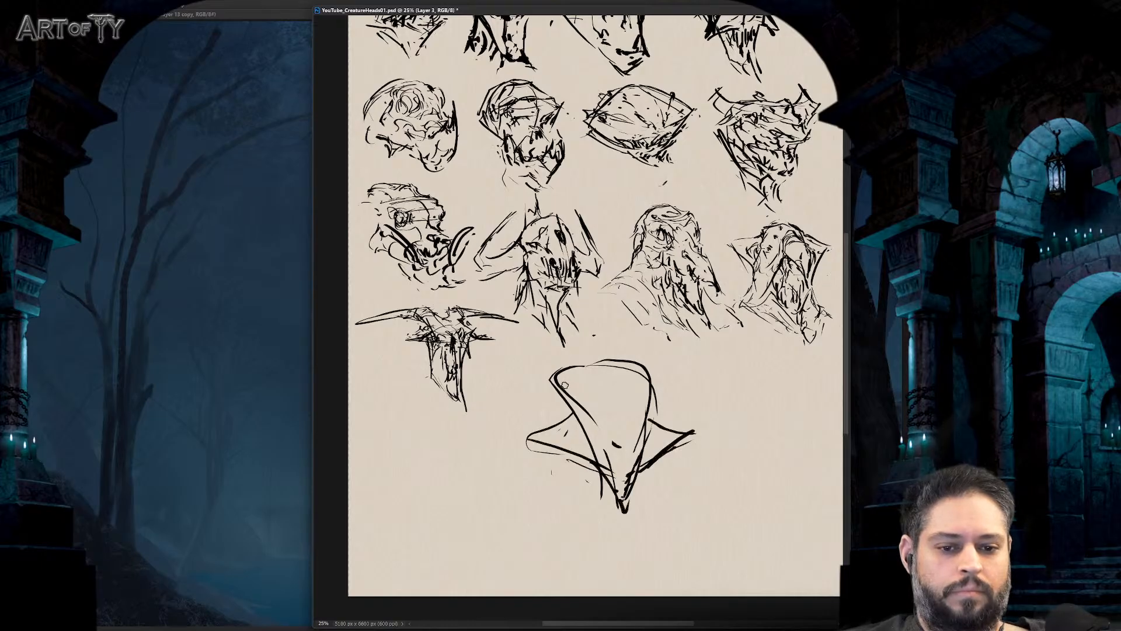
mouse_move(513, 364)
mouse_down()
mouse_move(638, 366)
mouse_move(647, 381)
mouse_up()
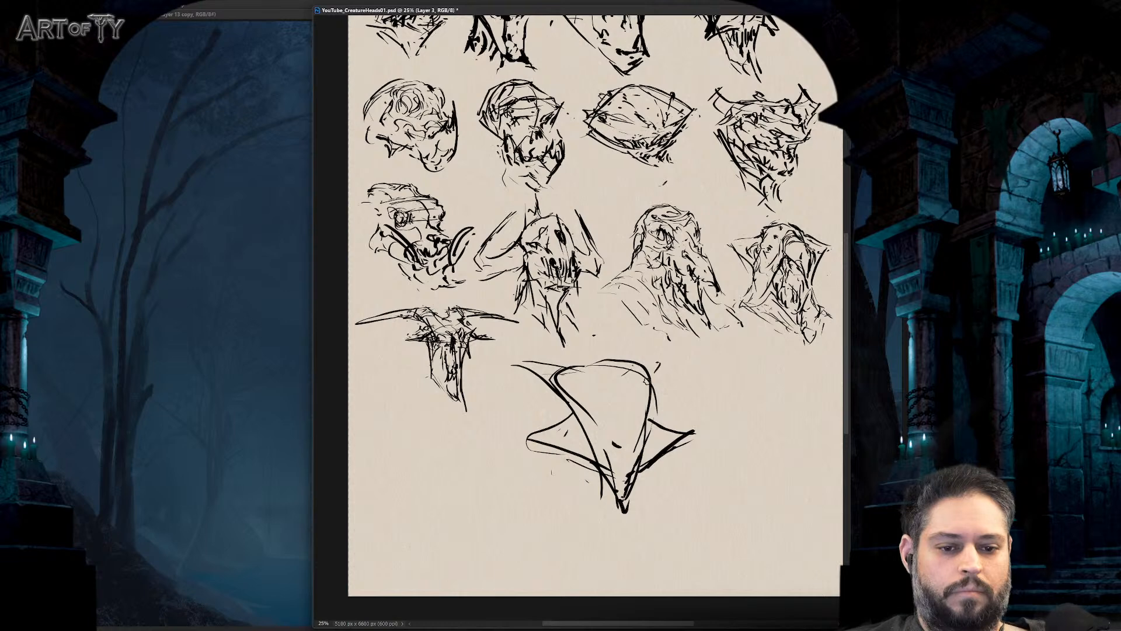
drag(566, 431, 619, 481)
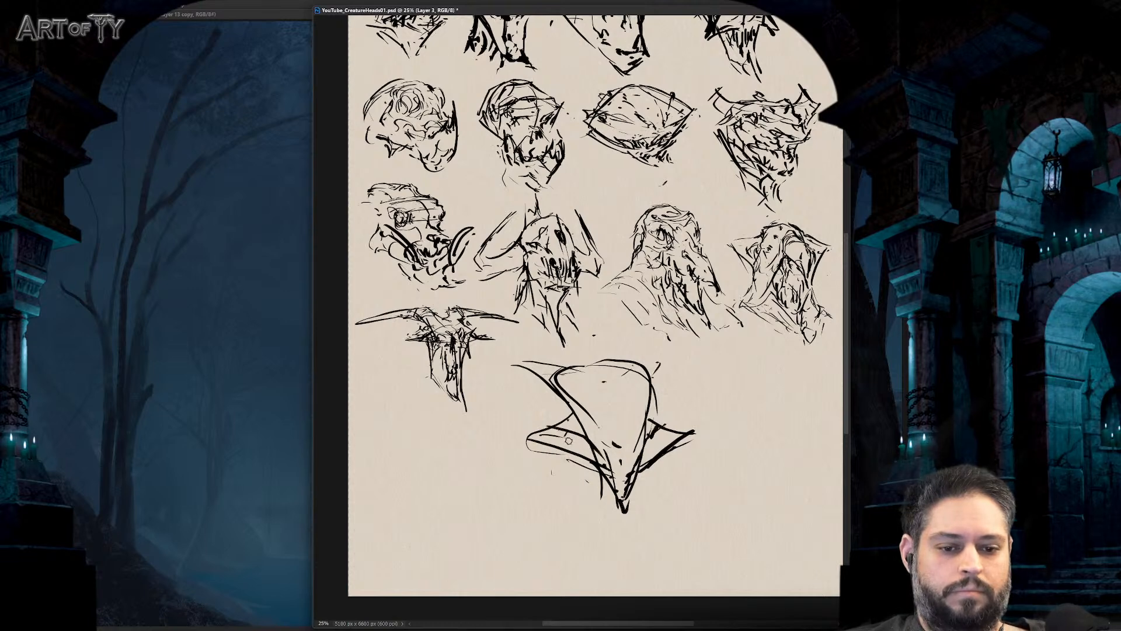
mouse_move(539, 397)
mouse_down()
mouse_move(512, 440)
mouse_move(572, 508)
mouse_up()
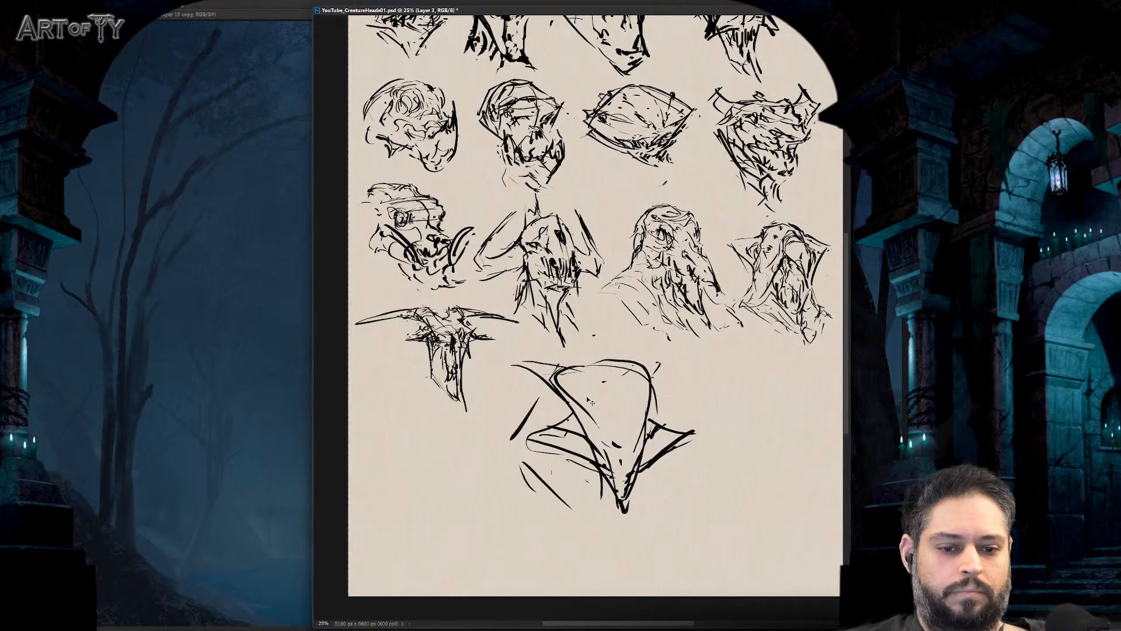
key(ctrl+z)
key(ctrl+z)
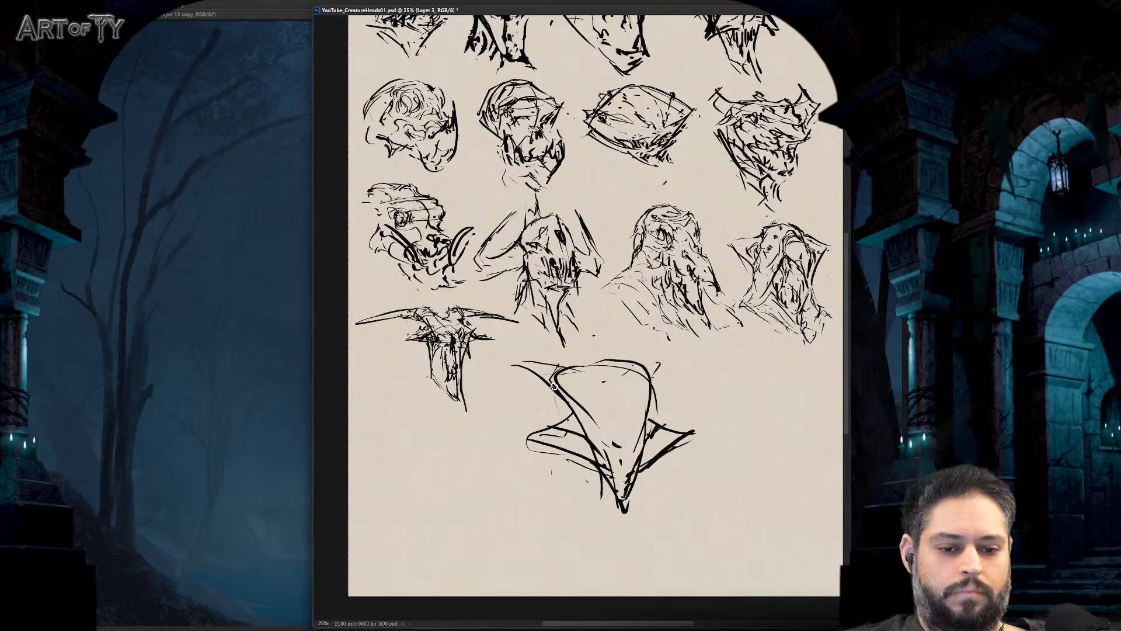
drag(554, 386, 601, 518)
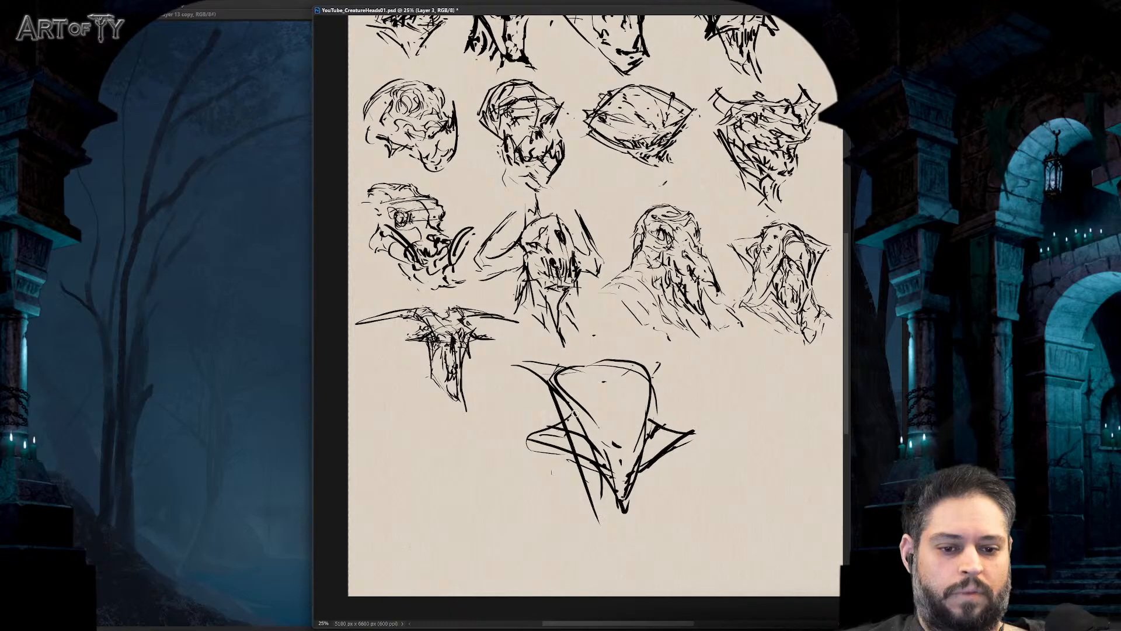
key(ctrl+z)
- Draw curved contours from the fourteenth head's temple to a flared lower edge, and extend its chin and neck lines
mouse_move(553, 379)
mouse_down()
mouse_move(534, 498)
mouse_move(577, 514)
mouse_up()
drag(637, 379, 638, 443)
mouse_move(648, 447)
mouse_down()
mouse_move(666, 481)
mouse_move(655, 530)
mouse_move(624, 537)
mouse_up()
drag(562, 489, 613, 528)
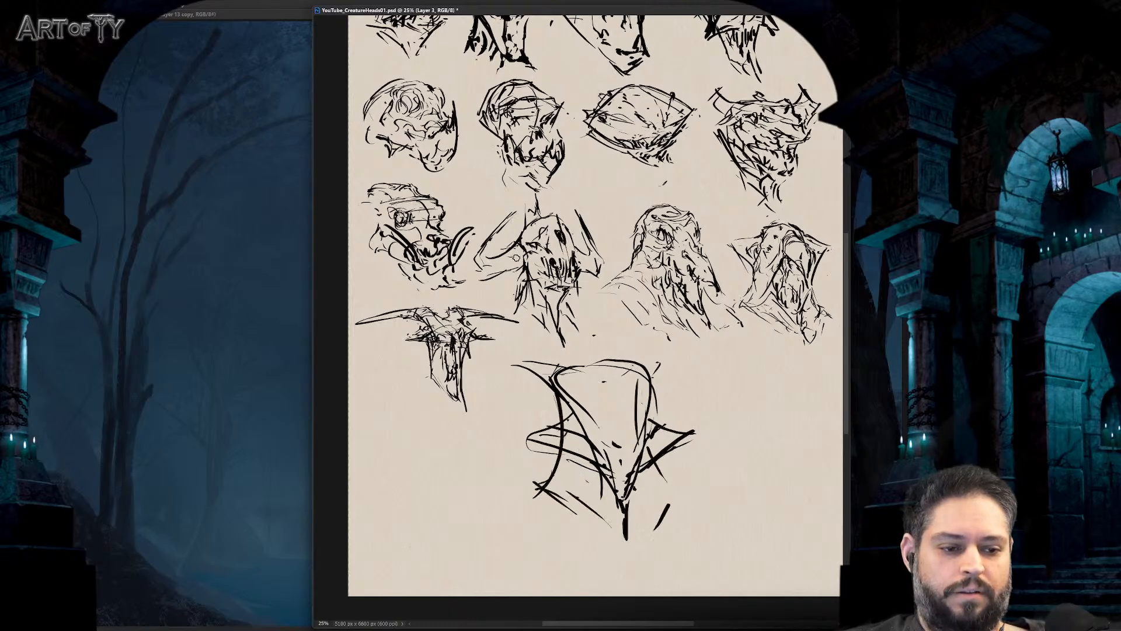
- Draw dark slanted eyes, a tall central crest spike, and sharper temple and snout lines on the fourteenth head
mouse_move(595, 428)
mouse_down()
mouse_move(575, 433)
mouse_move(636, 445)
mouse_up()
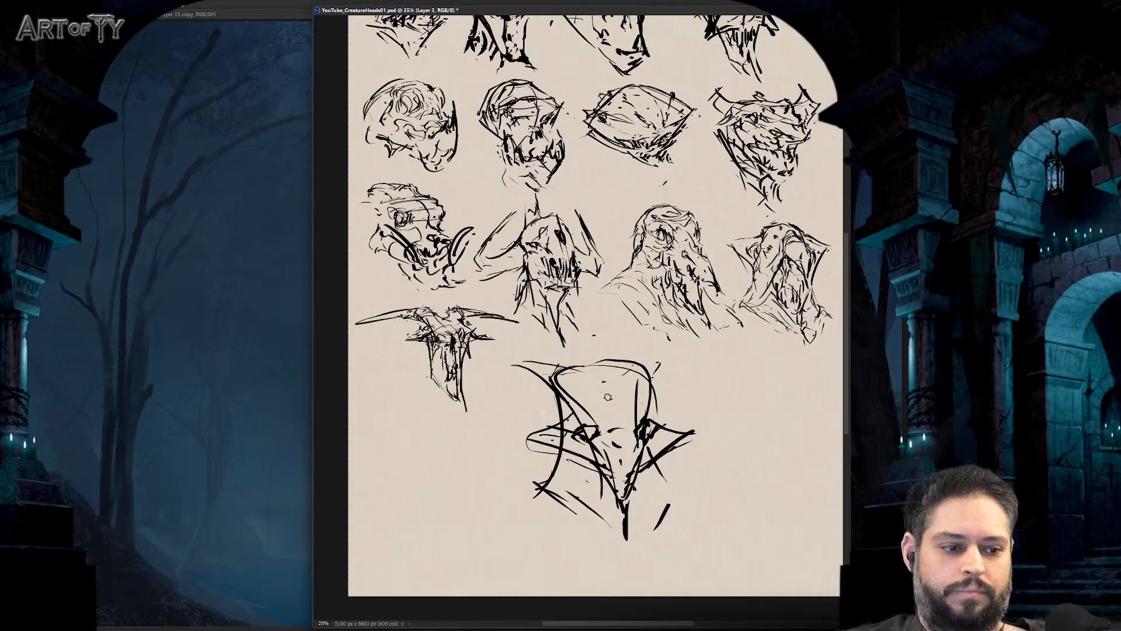
mouse_move(608, 402)
mouse_down()
mouse_move(617, 335)
mouse_move(620, 418)
mouse_up()
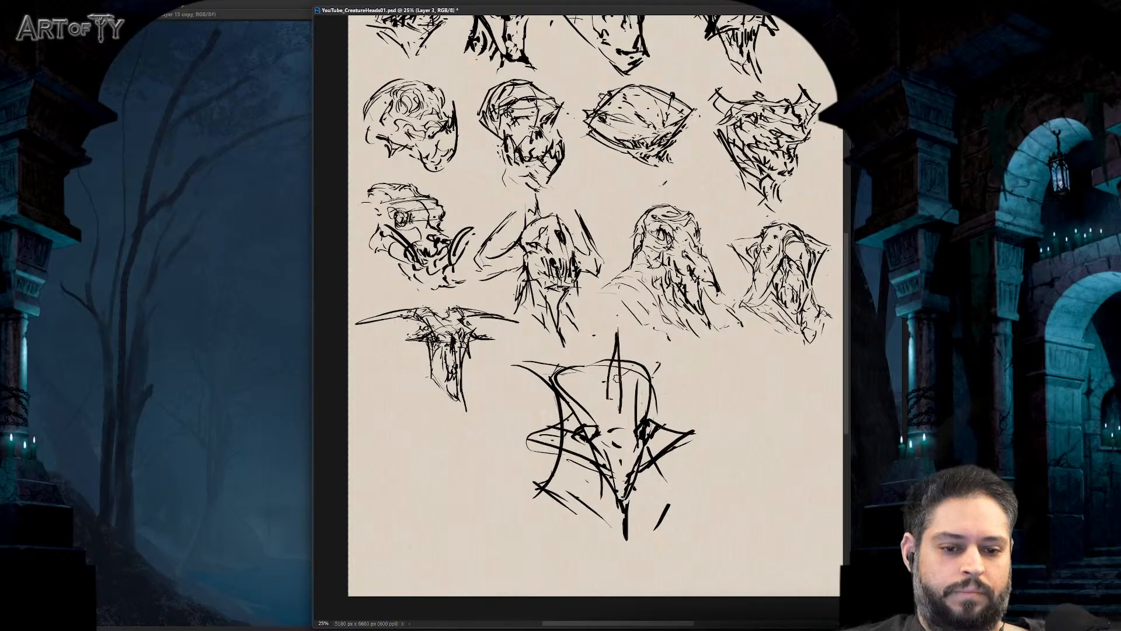
drag(616, 350, 615, 313)
mouse_move(546, 380)
mouse_down()
mouse_move(519, 368)
mouse_move(605, 390)
mouse_move(675, 365)
mouse_move(670, 387)
mouse_move(604, 307)
mouse_move(643, 424)
mouse_up()
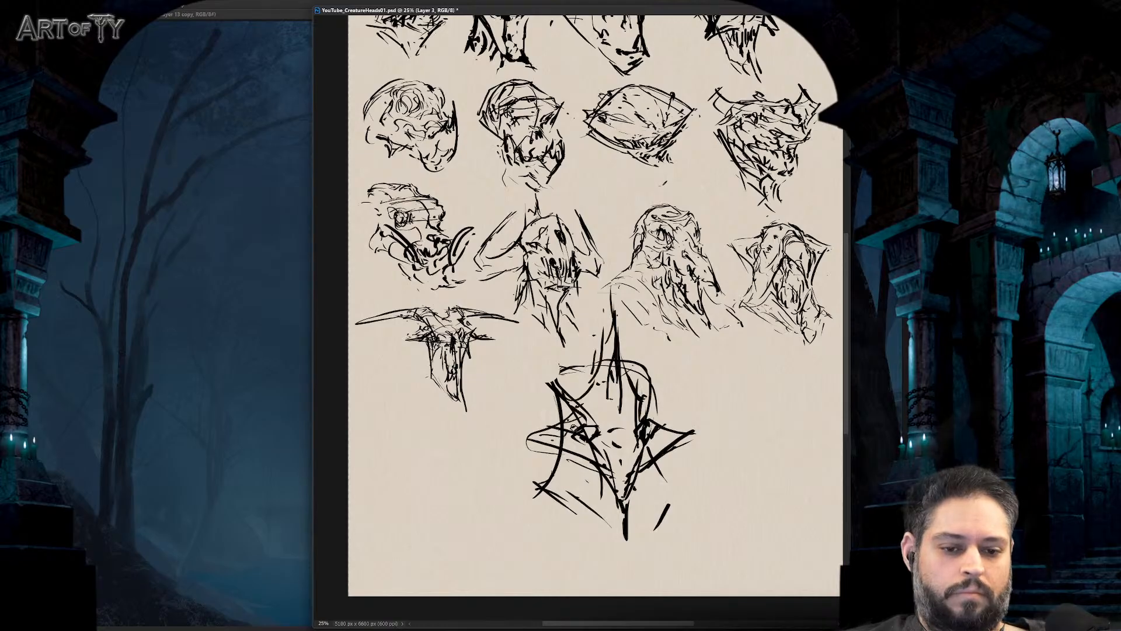
drag(583, 466, 607, 501)
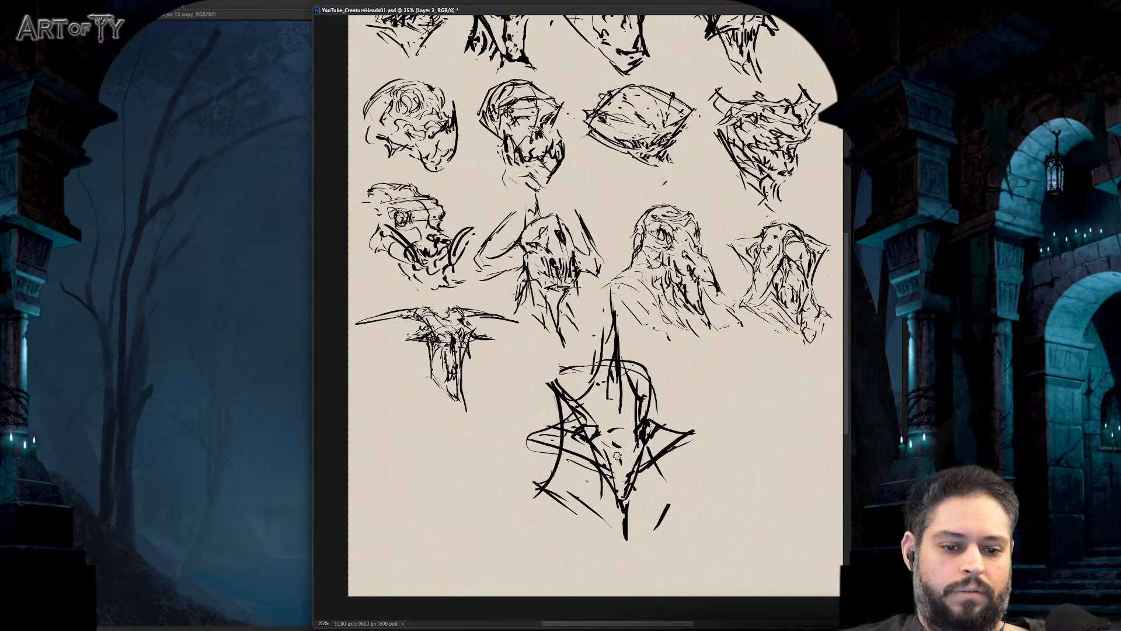
- Mark the center of the fourteenth head's forehead, hatch both sides of the snout, and dab dark strokes along the chin
drag(614, 420, 614, 501)
drag(575, 458, 617, 504)
mouse_move(641, 458)
mouse_down()
mouse_move(638, 495)
mouse_move(603, 506)
mouse_up()
mouse_move(571, 491)
mouse_down()
mouse_move(599, 522)
mouse_move(566, 488)
mouse_move(628, 546)
mouse_up()
drag(669, 496, 657, 526)
drag(659, 499, 643, 536)
drag(630, 542, 624, 548)
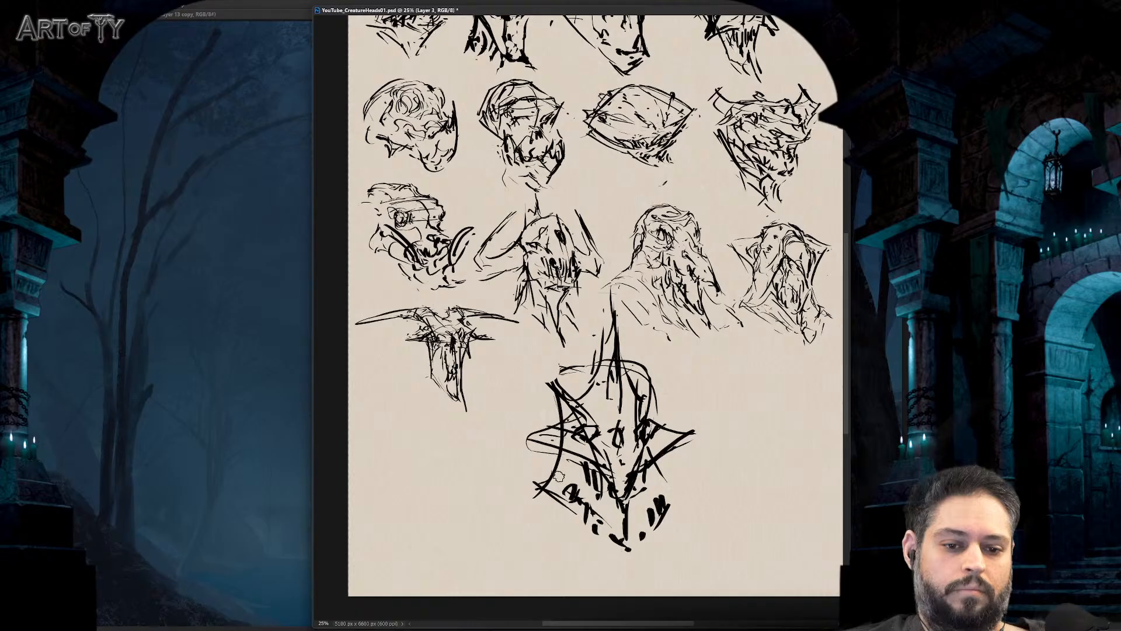
- Add curved horns to both upper corners of the fourteenth head and reinforce its cheek and lower jaw lines
drag(549, 448, 539, 479)
drag(545, 468, 555, 504)
drag(665, 459, 678, 480)
drag(671, 499, 657, 526)
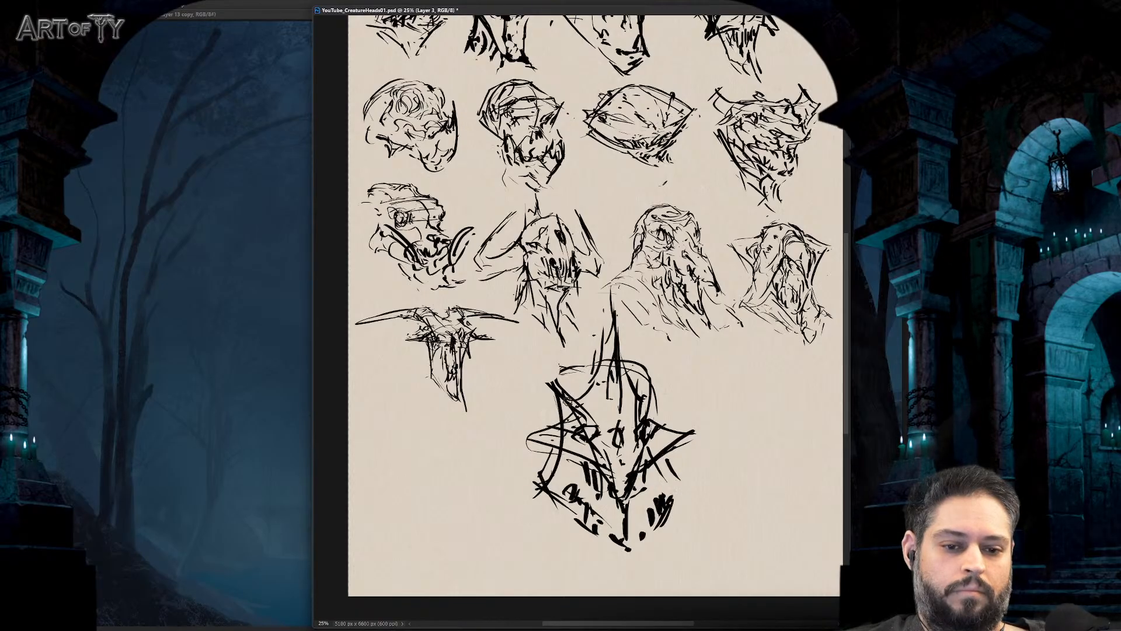
mouse_move(552, 376)
mouse_down()
mouse_move(575, 350)
mouse_move(566, 400)
mouse_up()
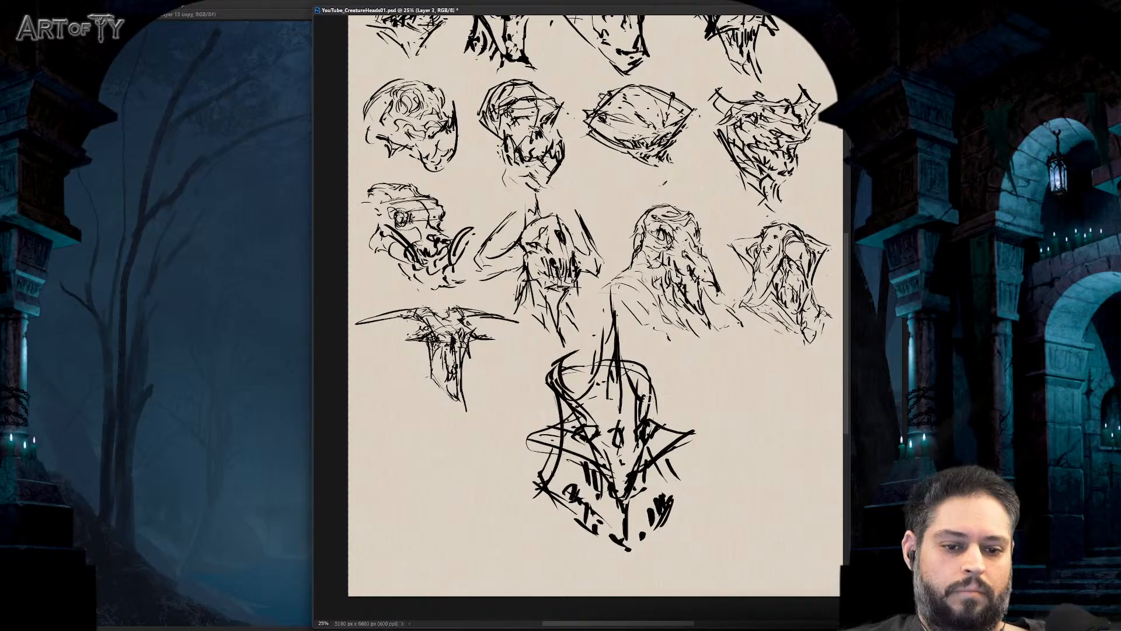
mouse_move(657, 371)
mouse_down()
mouse_move(642, 403)
mouse_move(648, 348)
mouse_up()
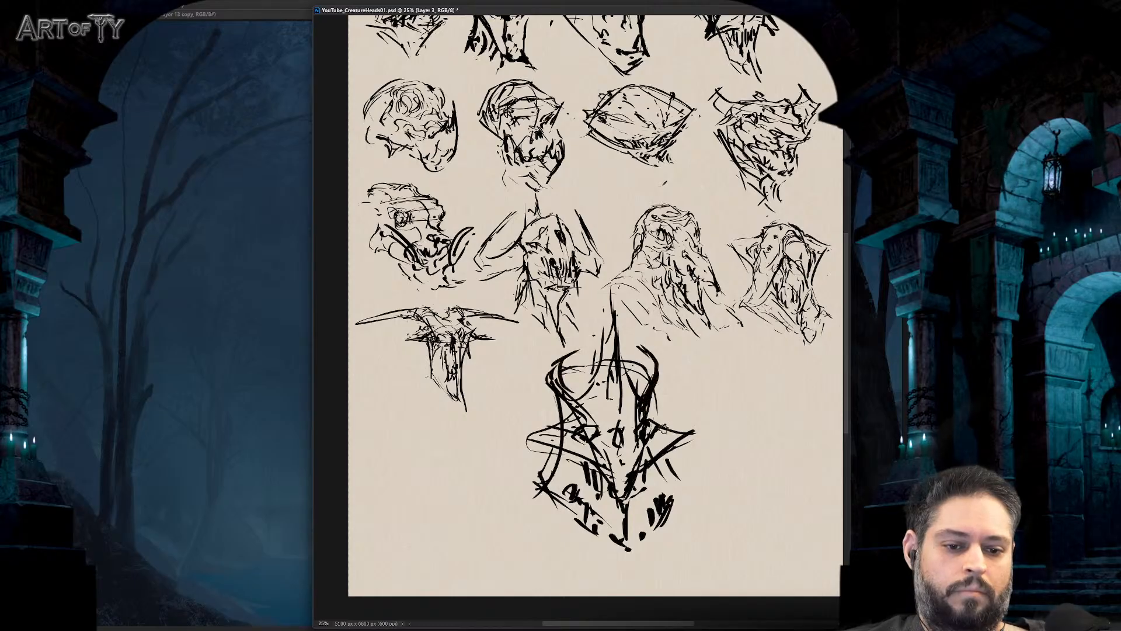
mouse_move(561, 469)
mouse_down()
mouse_move(554, 484)
mouse_move(581, 526)
mouse_up()
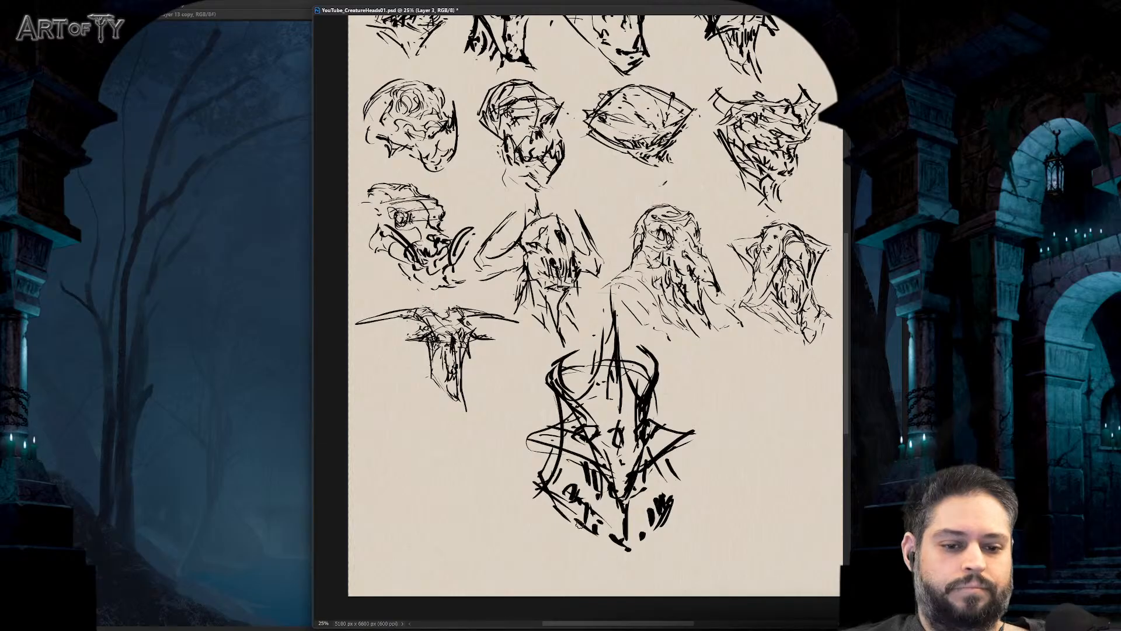
drag(536, 489, 556, 515)
drag(575, 531, 595, 546)
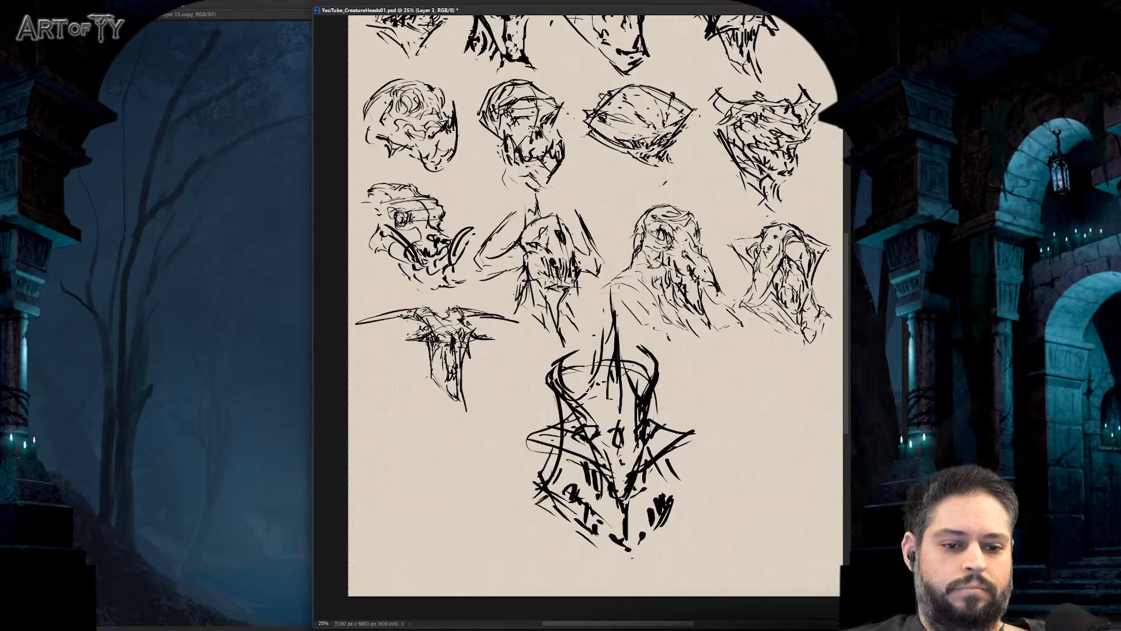
- Shrink the fourteenth head and position it beside the long-horned skull in the fourth row
mouse_move(584, 343)
mouse_down()
mouse_move(519, 380)
mouse_move(516, 573)
mouse_move(714, 560)
mouse_move(679, 379)
mouse_up()
drag(621, 287, 607, 289)
key(ctrl+t)
mouse_move(747, 596)
mouse_down()
mouse_move(671, 543)
mouse_move(650, 489)
mouse_move(676, 513)
mouse_up()
drag(615, 437, 614, 374)
drag(675, 446, 685, 463)
drag(613, 432, 615, 446)
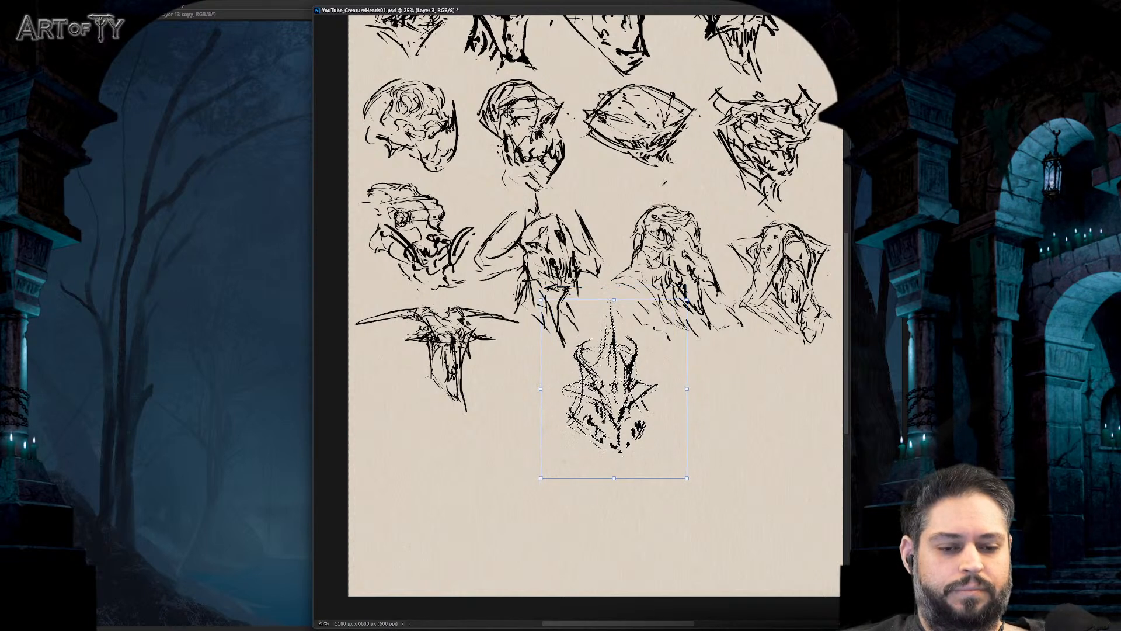
key(Return)
key(ctrl+minus)
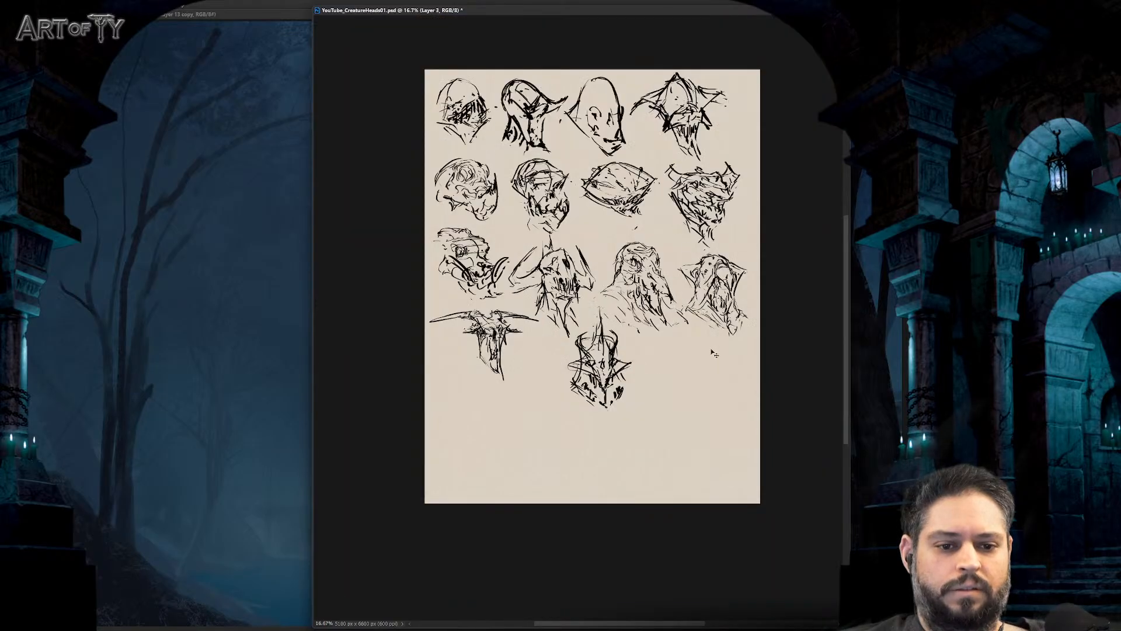
- Outline a fifteenth head in the fourth row with a rounded crown, a round eye, and a long sloping snout
key(ctrl+plus)
scroll(707, 426, down, 1)
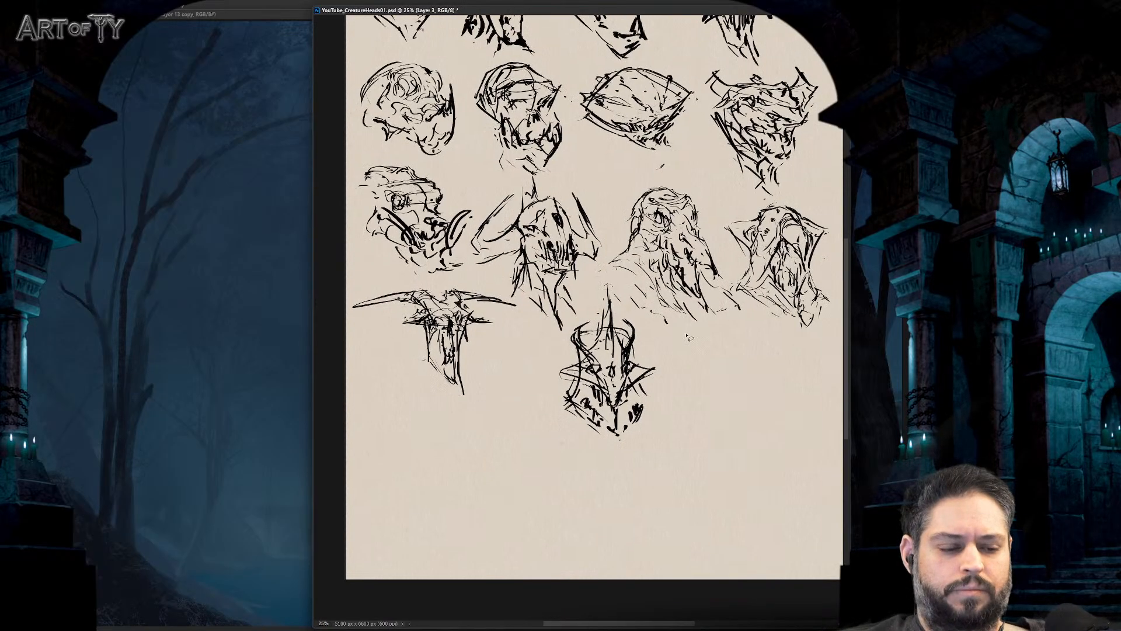
mouse_move(709, 430)
mouse_down()
mouse_move(726, 421)
mouse_move(713, 435)
mouse_move(727, 434)
mouse_up()
mouse_move(690, 399)
mouse_down()
mouse_move(748, 395)
mouse_move(764, 448)
mouse_move(796, 462)
mouse_move(794, 492)
mouse_up()
mouse_move(780, 470)
mouse_down()
mouse_move(776, 481)
mouse_move(724, 386)
mouse_move(692, 423)
mouse_move(699, 445)
mouse_move(724, 428)
mouse_up()
mouse_move(713, 443)
mouse_down()
mouse_move(737, 491)
mouse_move(731, 504)
mouse_up()
drag(706, 462, 717, 471)
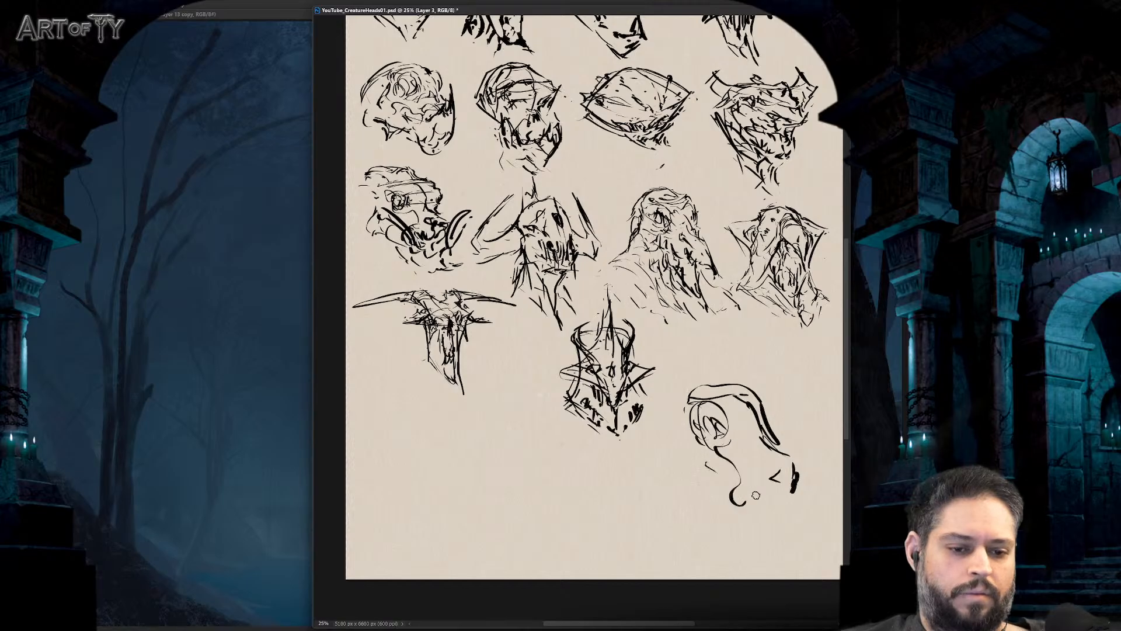
- Rework the fifteenth head's eye and brow toward the front of the face, and sketch its muzzle with short dark strokes
mouse_move(724, 409)
mouse_down()
mouse_move(695, 438)
mouse_move(698, 423)
mouse_move(759, 409)
mouse_move(710, 392)
mouse_move(740, 396)
mouse_move(751, 432)
mouse_up()
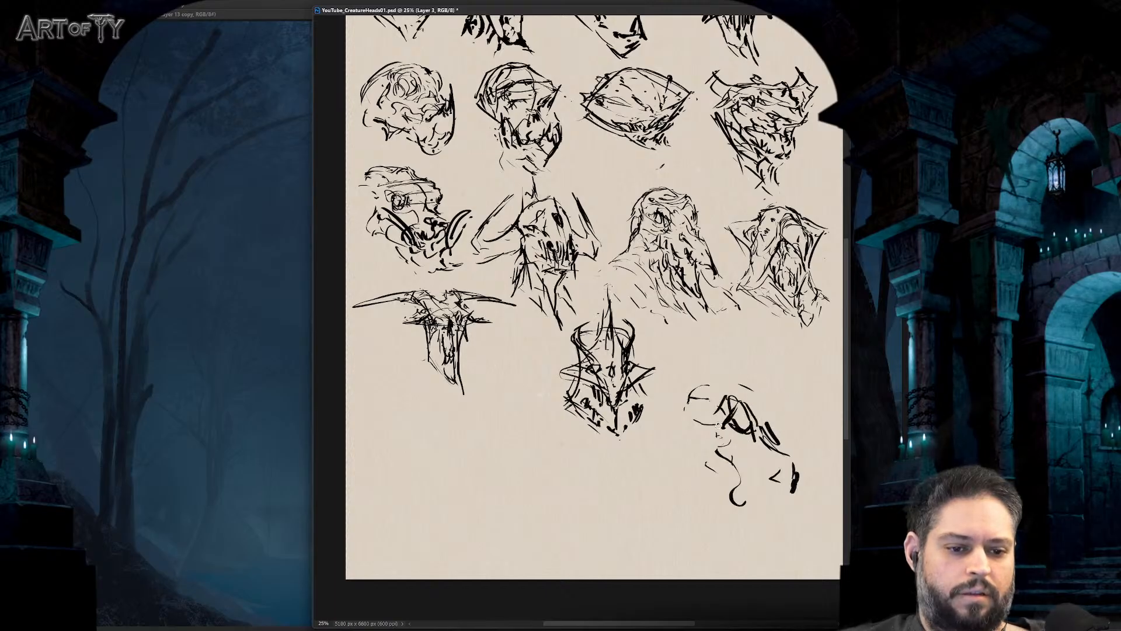
mouse_move(778, 431)
mouse_down()
mouse_move(756, 394)
mouse_move(715, 383)
mouse_move(720, 441)
mouse_move(764, 454)
mouse_move(774, 470)
mouse_move(769, 483)
mouse_move(745, 453)
mouse_move(765, 490)
mouse_move(742, 494)
mouse_up()
key(ctrl+z)
key(ctrl+z)
drag(729, 456, 717, 495)
mouse_move(744, 476)
mouse_down()
mouse_move(741, 486)
mouse_move(763, 492)
mouse_up()
mouse_move(772, 461)
mouse_down()
mouse_move(763, 495)
mouse_move(719, 528)
mouse_move(759, 500)
mouse_move(758, 531)
mouse_move(740, 523)
mouse_move(758, 520)
mouse_move(729, 516)
mouse_up()
- Flip the canvas view horizontally and draw hanging teeth and chin strokes below the fifteenth head's muzzle
key(b)
key(ctrl+shift+h)
mouse_move(458, 469)
mouse_down()
mouse_move(528, 457)
mouse_move(514, 482)
mouse_move(529, 478)
mouse_up()
key(e)
drag(532, 472, 512, 486)
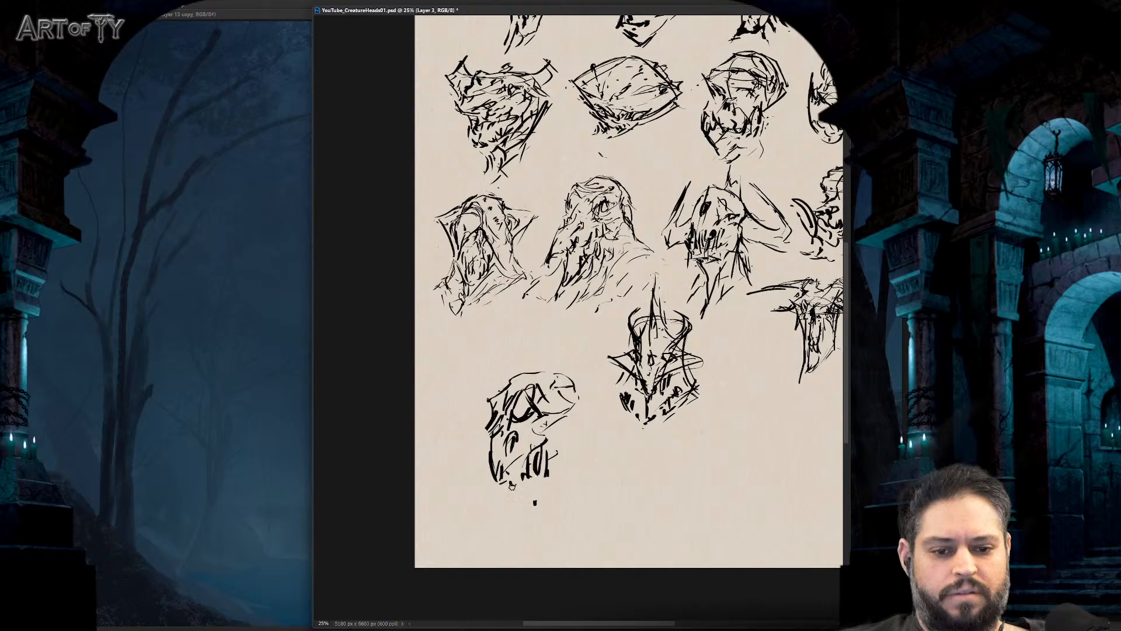
drag(551, 439, 537, 513)
drag(520, 497, 518, 513)
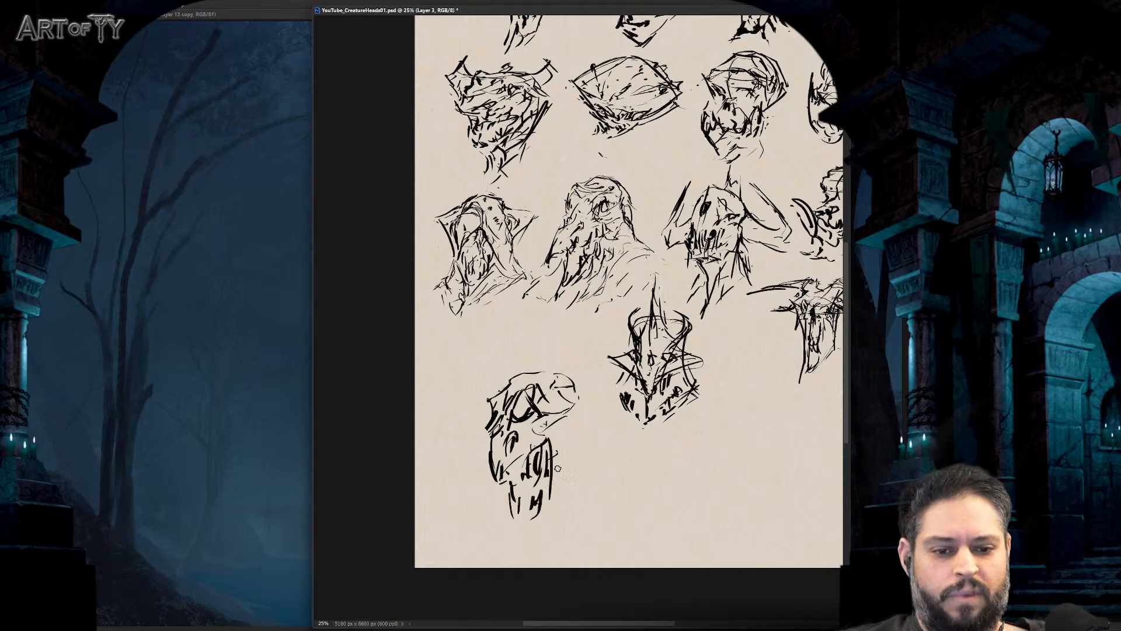
- Add ragged side tufts, cheek shading, and a V-shaped lower jaw to the fifteenth head
drag(551, 437, 559, 450)
mouse_move(561, 448)
mouse_down()
mouse_move(573, 414)
mouse_move(593, 467)
mouse_up()
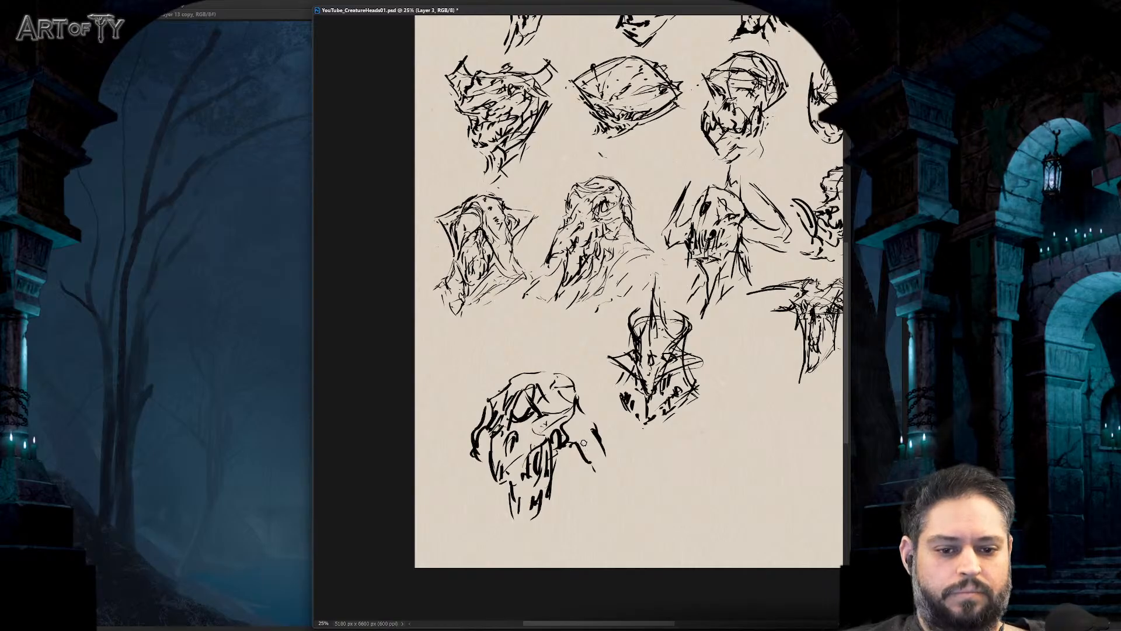
mouse_move(505, 431)
mouse_down()
mouse_move(507, 468)
mouse_move(557, 438)
mouse_up()
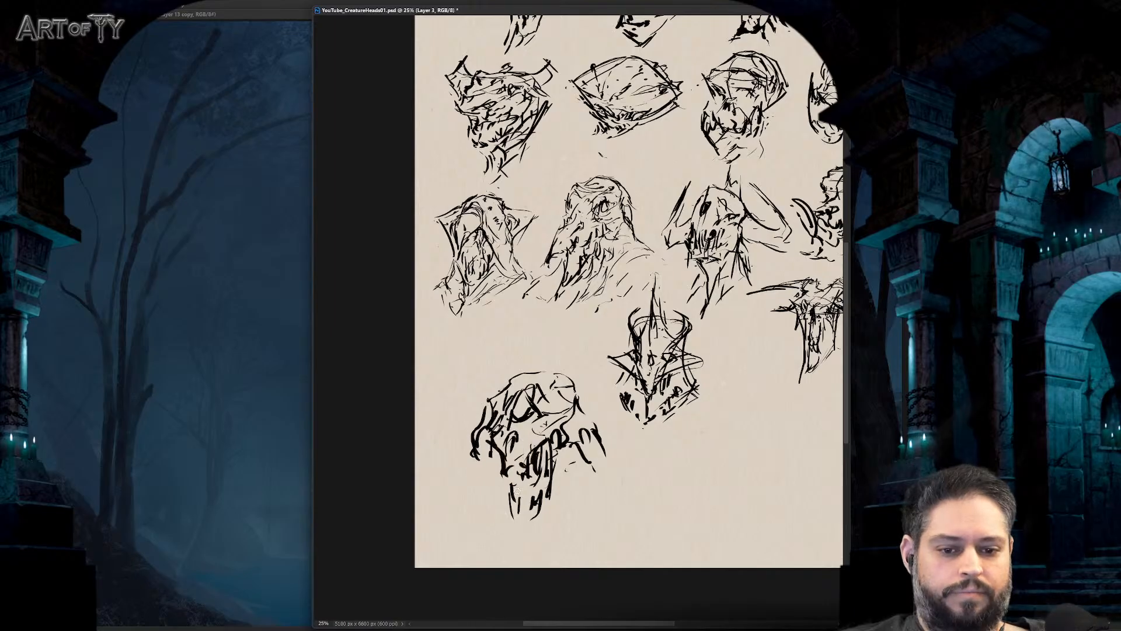
mouse_move(501, 483)
mouse_down()
mouse_move(494, 495)
mouse_move(508, 496)
mouse_move(567, 470)
mouse_up()
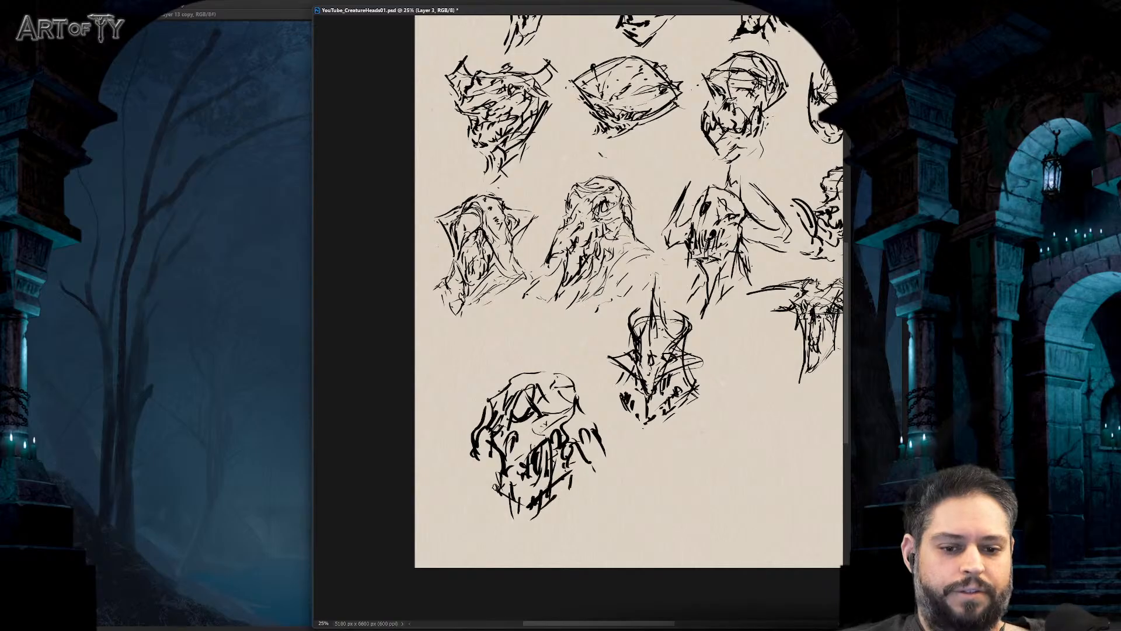
mouse_move(483, 500)
mouse_down()
mouse_move(522, 528)
mouse_move(588, 485)
mouse_up()
drag(580, 486, 578, 470)
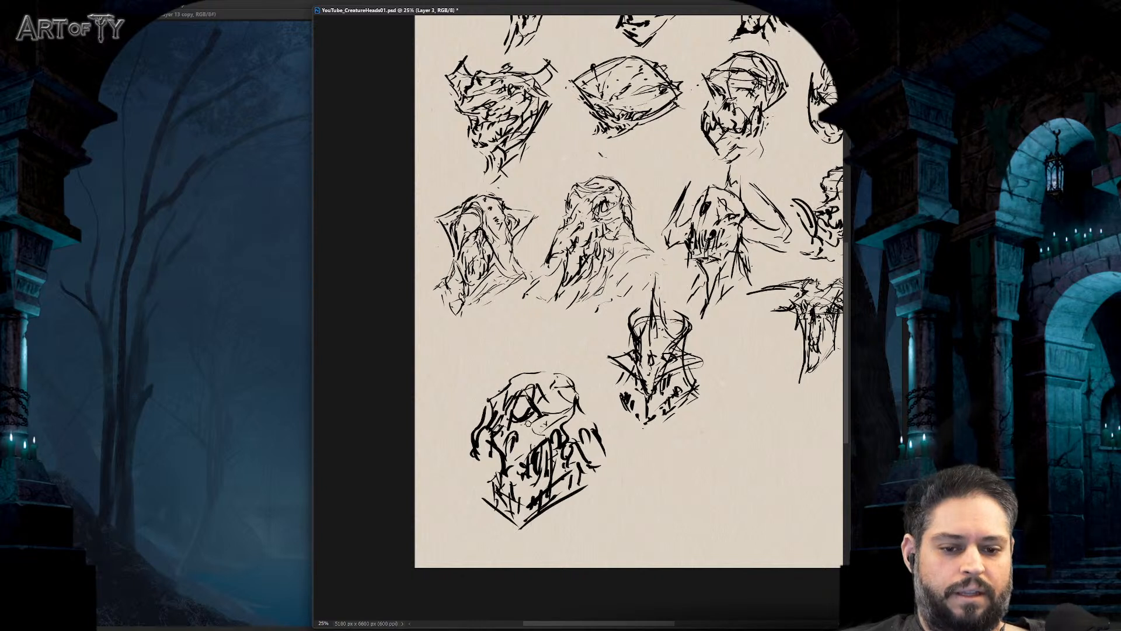
- Draw brow folds and a small crest on top of the fifteenth head, and strengthen its outer jaw contour
drag(543, 402, 559, 413)
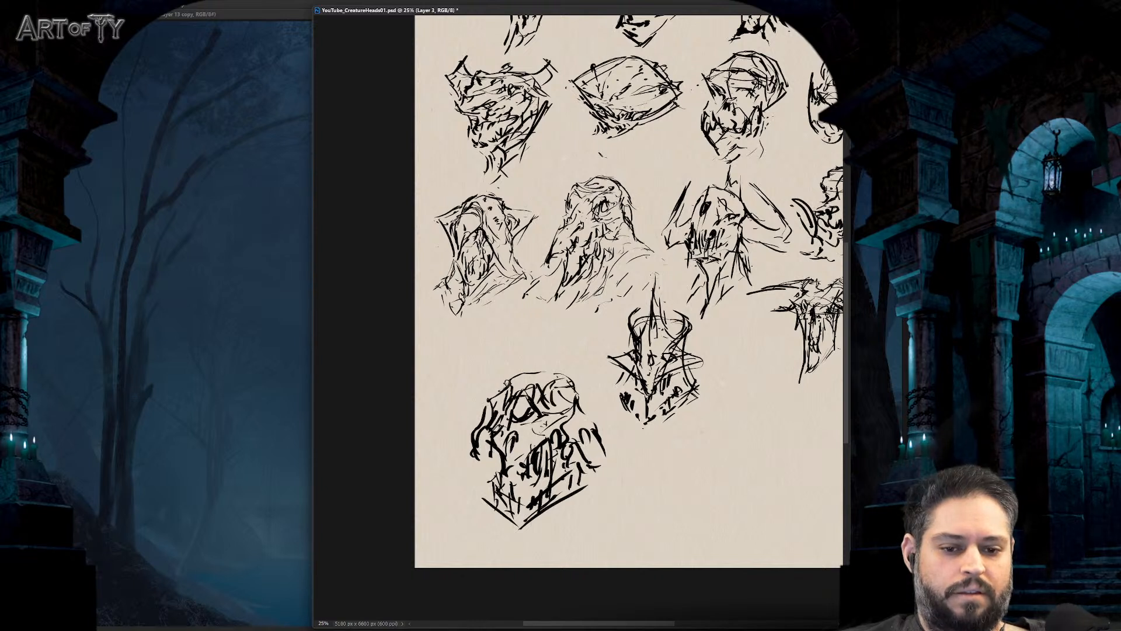
drag(506, 381, 561, 382)
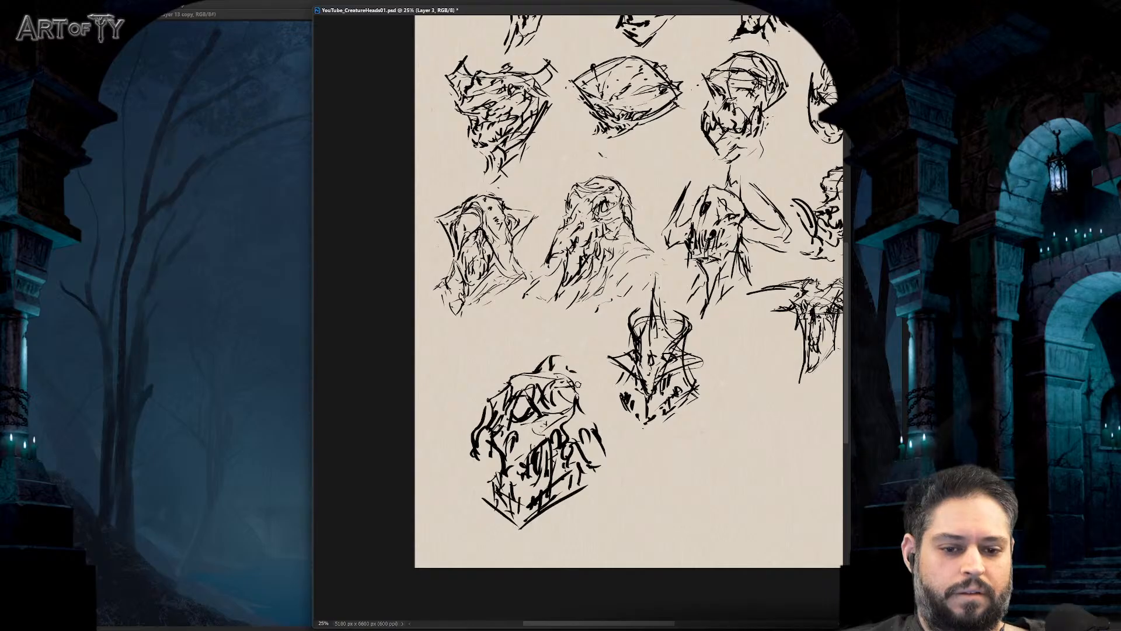
drag(612, 476, 539, 530)
mouse_move(492, 446)
mouse_down()
mouse_move(481, 493)
mouse_move(530, 538)
mouse_up()
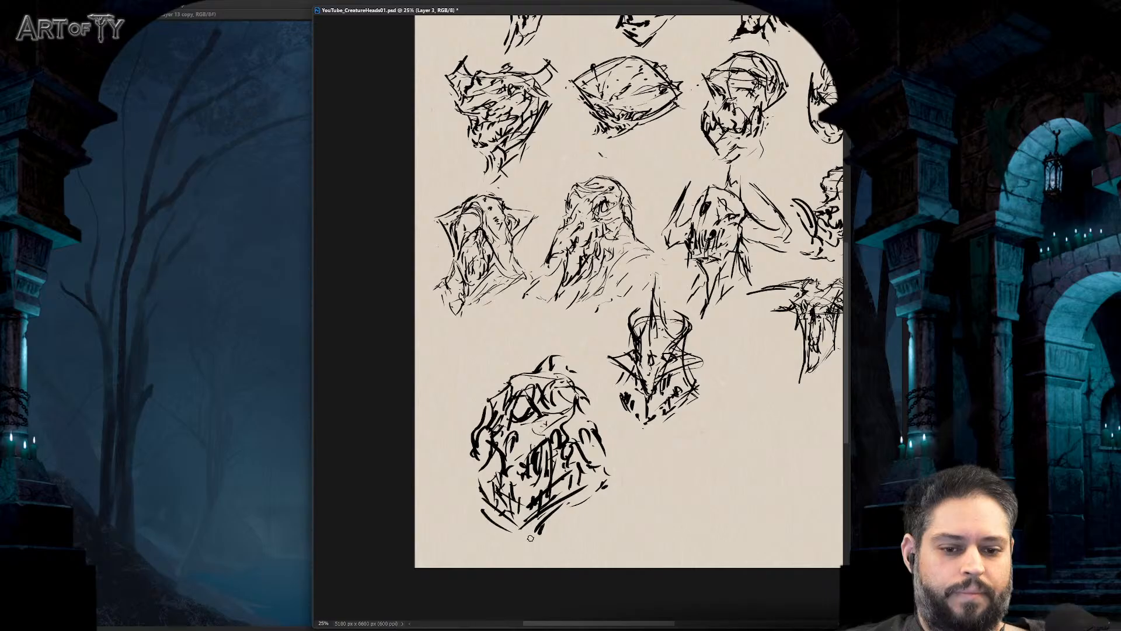
- Shrink the fifteenth head and move it up beside the fourteenth head in the fourth row
mouse_move(626, 480)
mouse_down()
mouse_move(444, 388)
mouse_move(591, 345)
mouse_move(624, 444)
mouse_up()
key(ctrl+t)
drag(625, 329, 599, 359)
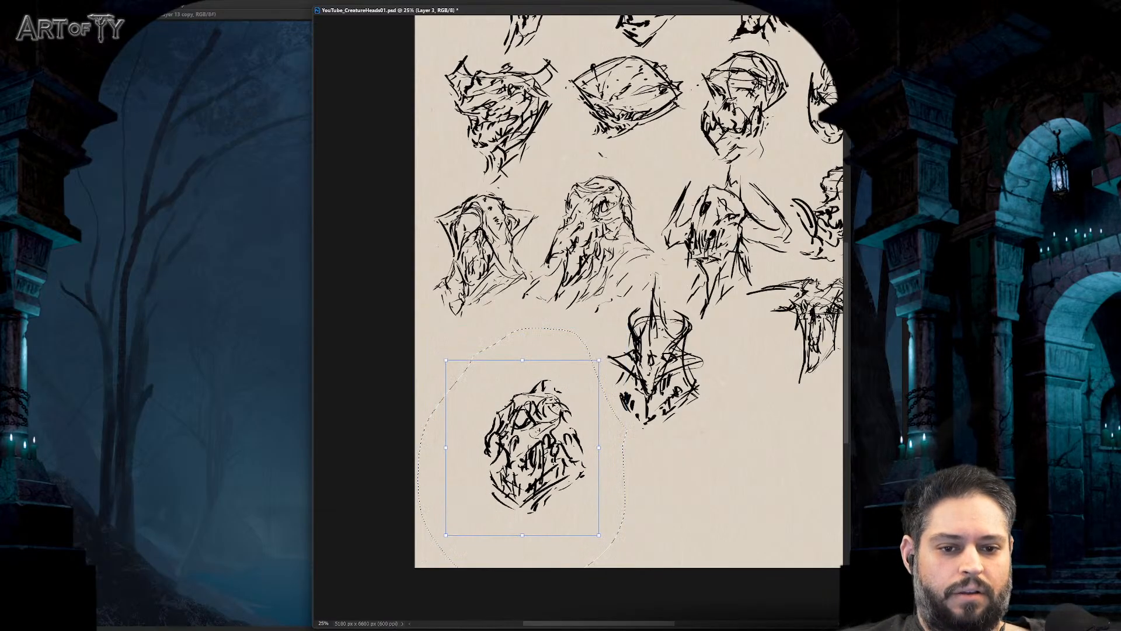
drag(557, 420, 548, 346)
key(Return)
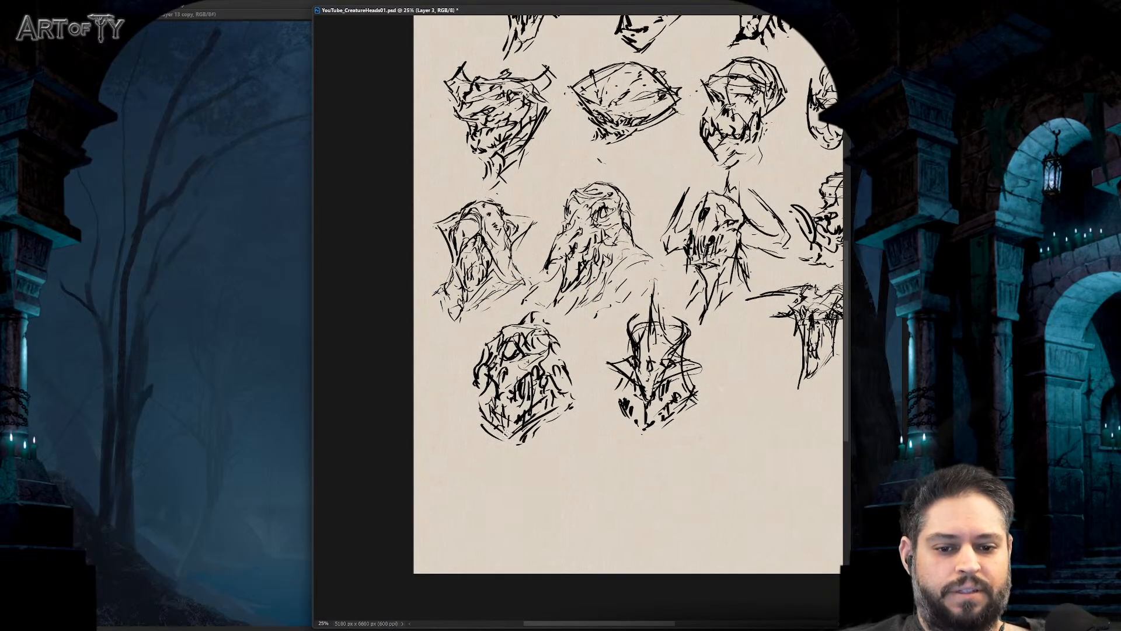
- Move the fifteenth head down and toward the page edge to separate it from the third row
key(ctrl+minus)
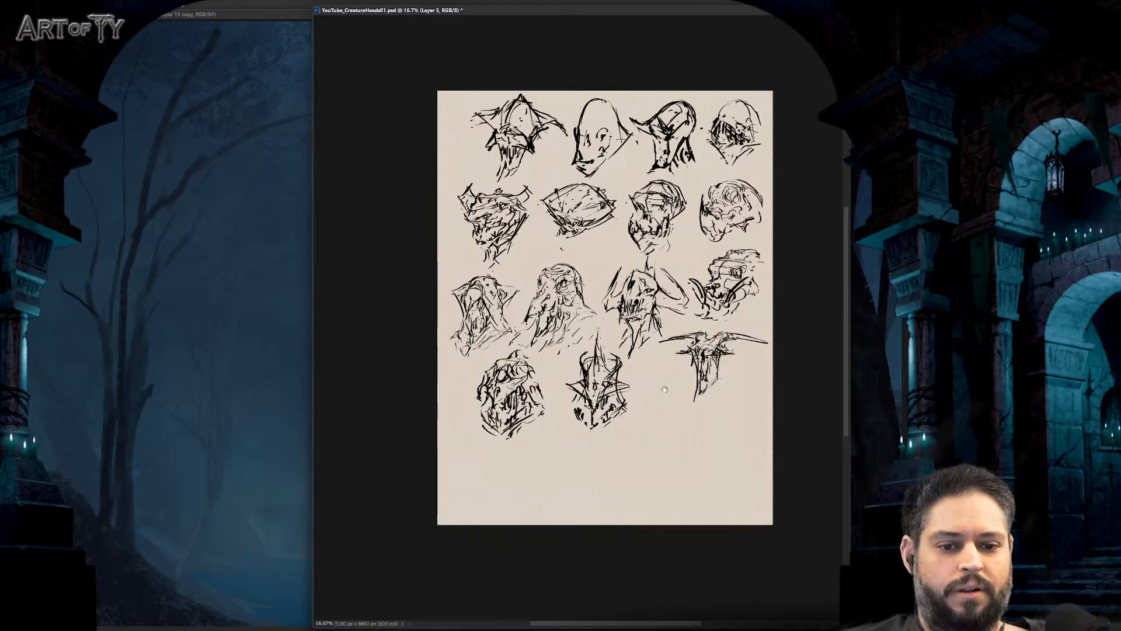
drag(664, 389, 655, 398)
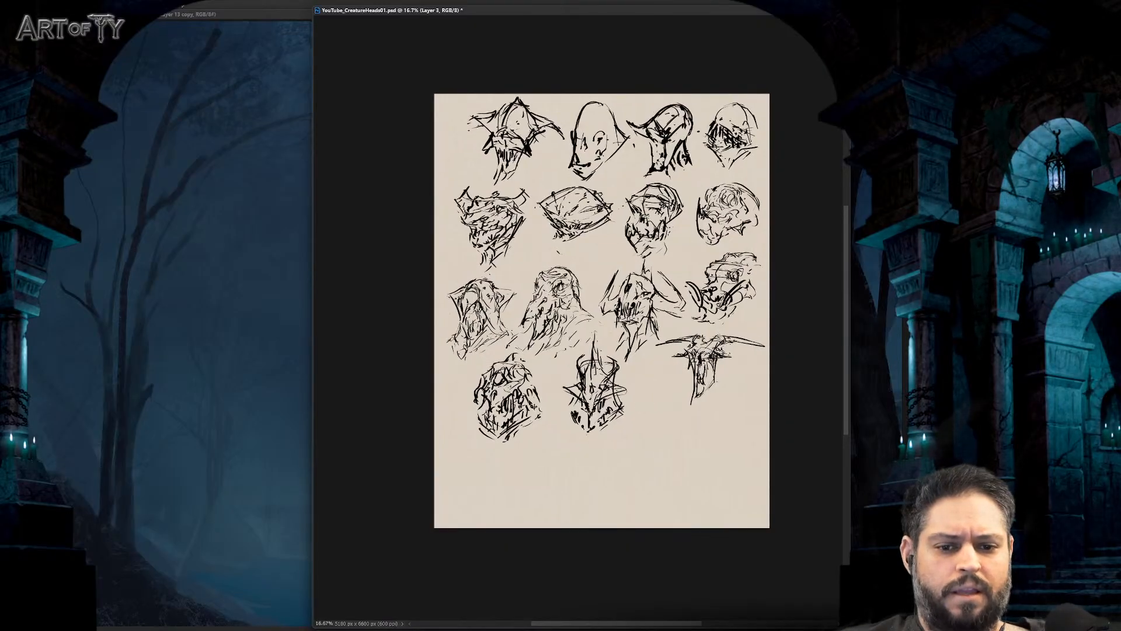
key(ctrl+plus)
key(l)
mouse_move(517, 387)
mouse_down()
mouse_move(529, 523)
mouse_move(435, 378)
mouse_move(517, 386)
mouse_up()
drag(470, 444, 441, 476)
- Move the spiked fourteenth head down into line with the fifteenth head and deselect it
drag(555, 377, 655, 387)
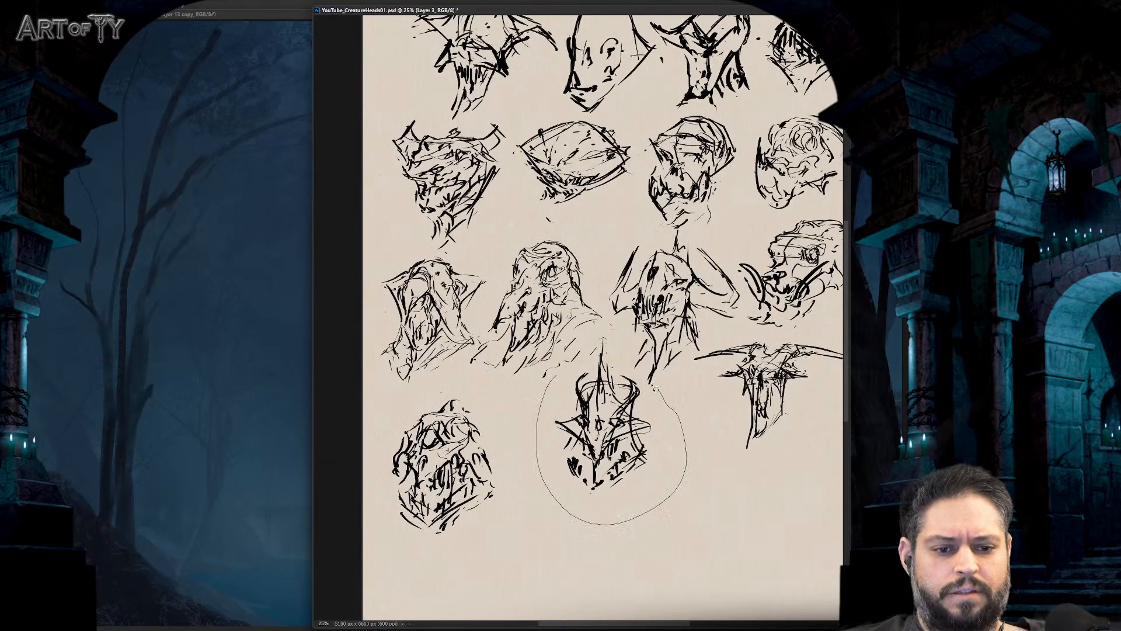
drag(601, 438, 549, 488)
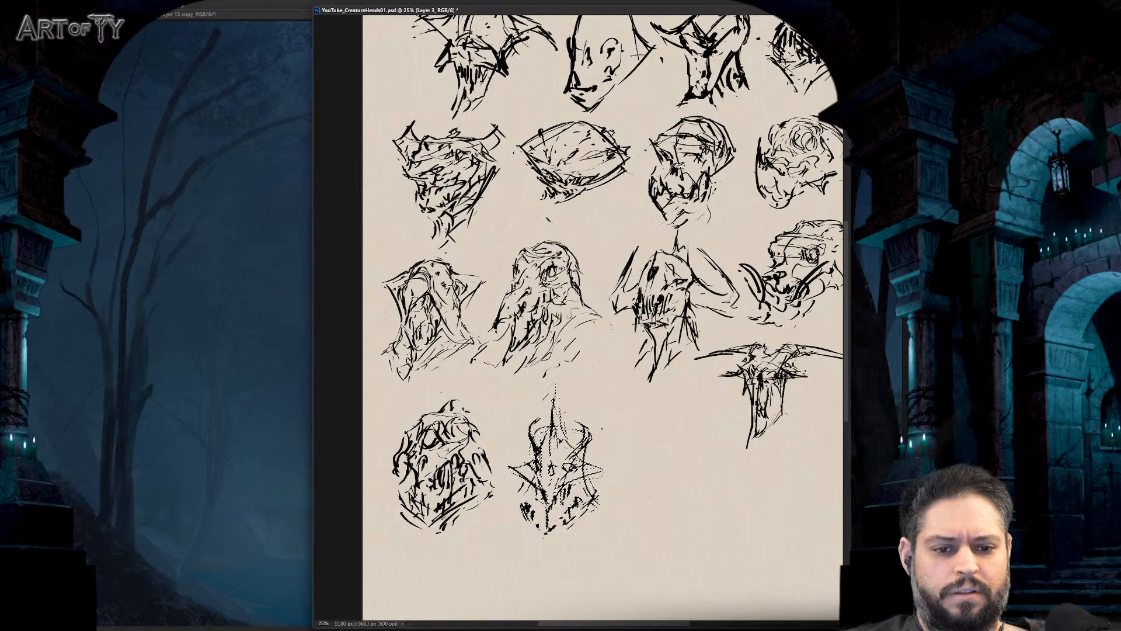
key(ctrl+d)
- Move the long-horned skull down and inward to line it up with the other fourth-row heads
mouse_move(692, 352)
mouse_down()
mouse_move(759, 470)
mouse_move(785, 330)
mouse_move(692, 352)
mouse_up()
drag(762, 403, 683, 479)
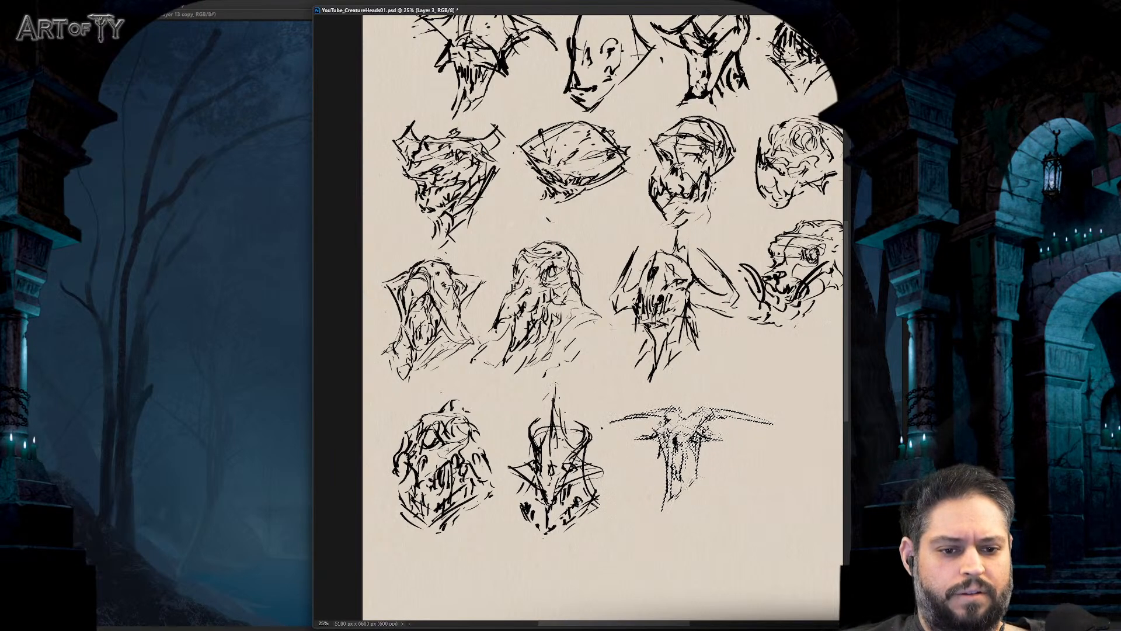
key(ctrl+t)
key(Return)
key(ctrl+minus)
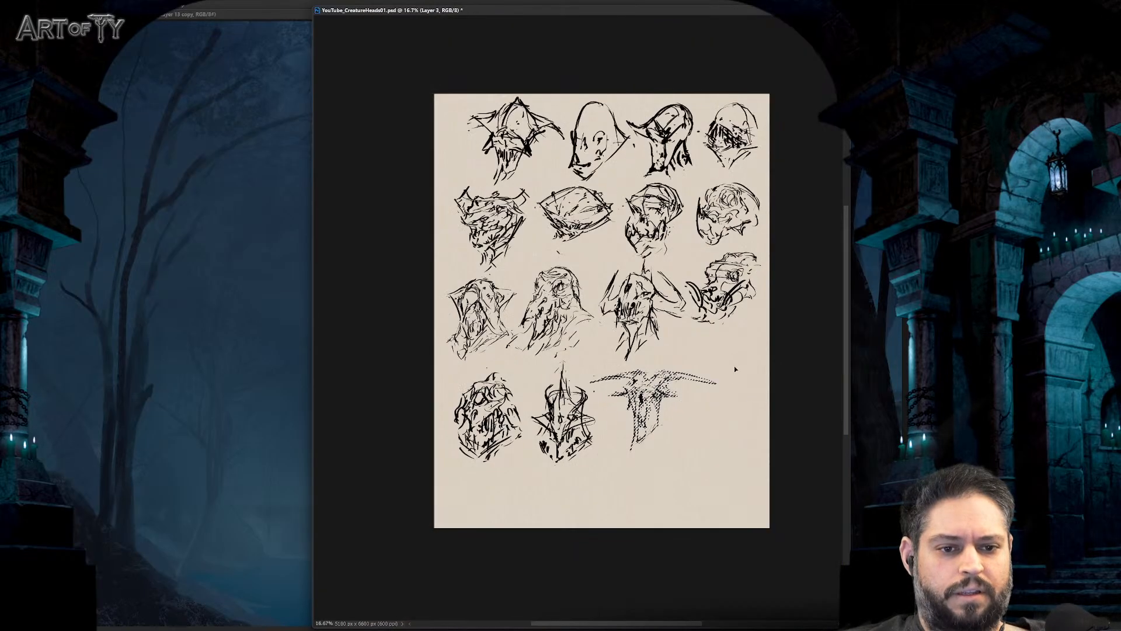
- Flip the canvas view back horizontally and slightly enlarge the long-horned skull in the fourth row
key(ctrl+shift+h)
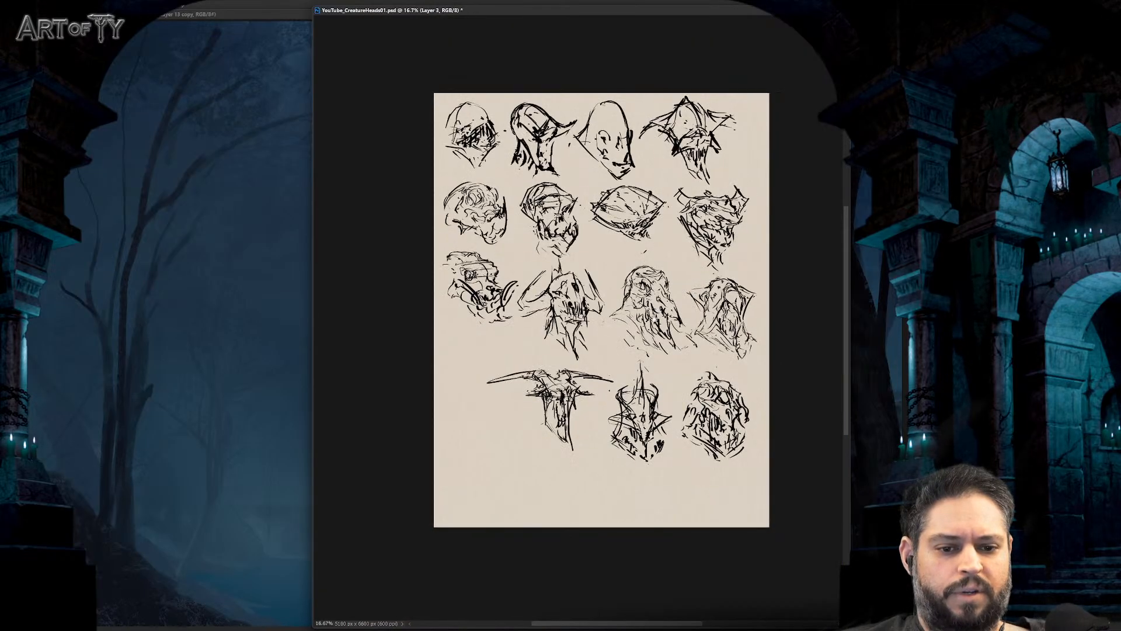
mouse_move(640, 332)
mouse_down()
mouse_move(671, 353)
mouse_move(658, 400)
mouse_move(643, 398)
mouse_move(658, 348)
mouse_up()
key(ctrl+plus)
mouse_move(613, 443)
mouse_down()
mouse_move(447, 391)
mouse_move(557, 377)
mouse_move(653, 389)
mouse_up()
drag(612, 432, 613, 442)
key(ctrl+t)
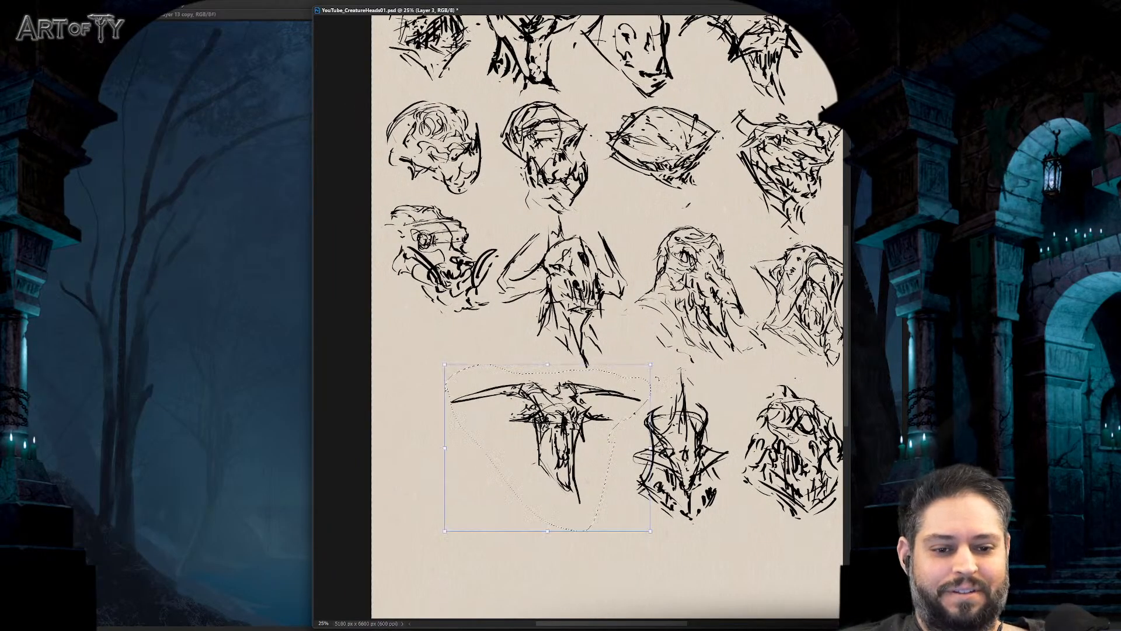
drag(651, 365, 662, 356)
drag(609, 402, 620, 405)
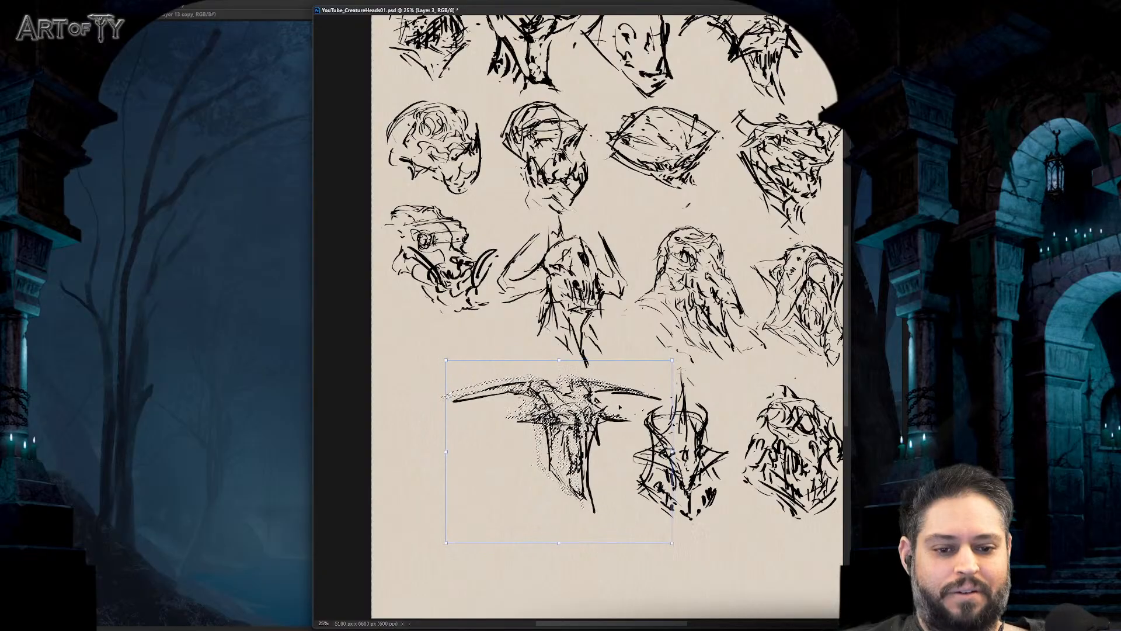
key(Return)
key(ctrl+d)
- Start a sixteenth head in the empty end of the fourth row with a wide, humped crown contour and small eye marks
mouse_move(635, 510)
mouse_down()
mouse_move(651, 347)
mouse_move(694, 348)
mouse_up()
key(ctrl+plus)
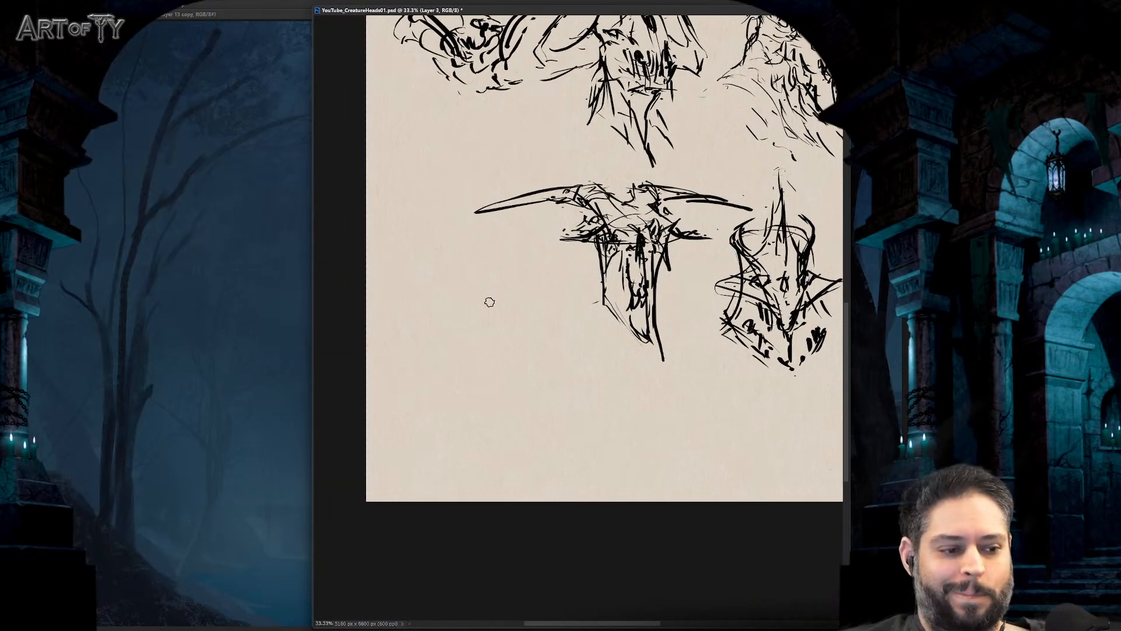
drag(496, 284, 512, 330)
mouse_move(443, 392)
mouse_down()
mouse_move(434, 361)
mouse_move(459, 342)
mouse_move(557, 383)
mouse_up()
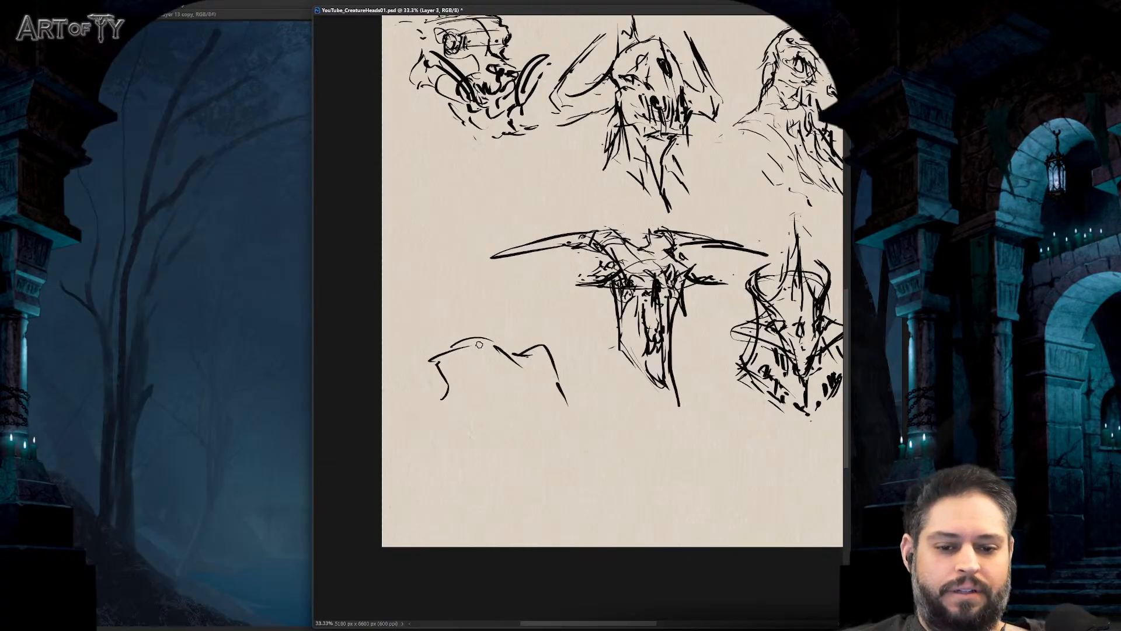
drag(479, 345, 499, 351)
drag(472, 409, 484, 402)
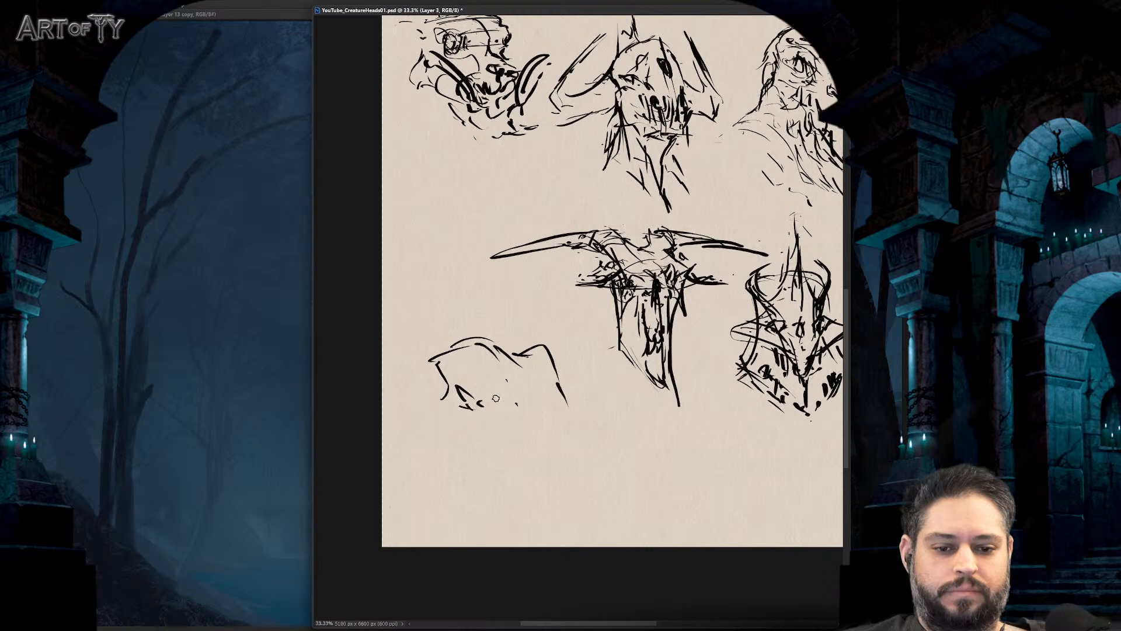
mouse_move(552, 374)
mouse_down()
mouse_move(561, 403)
mouse_move(511, 408)
mouse_move(521, 403)
mouse_up()
drag(517, 359, 509, 377)
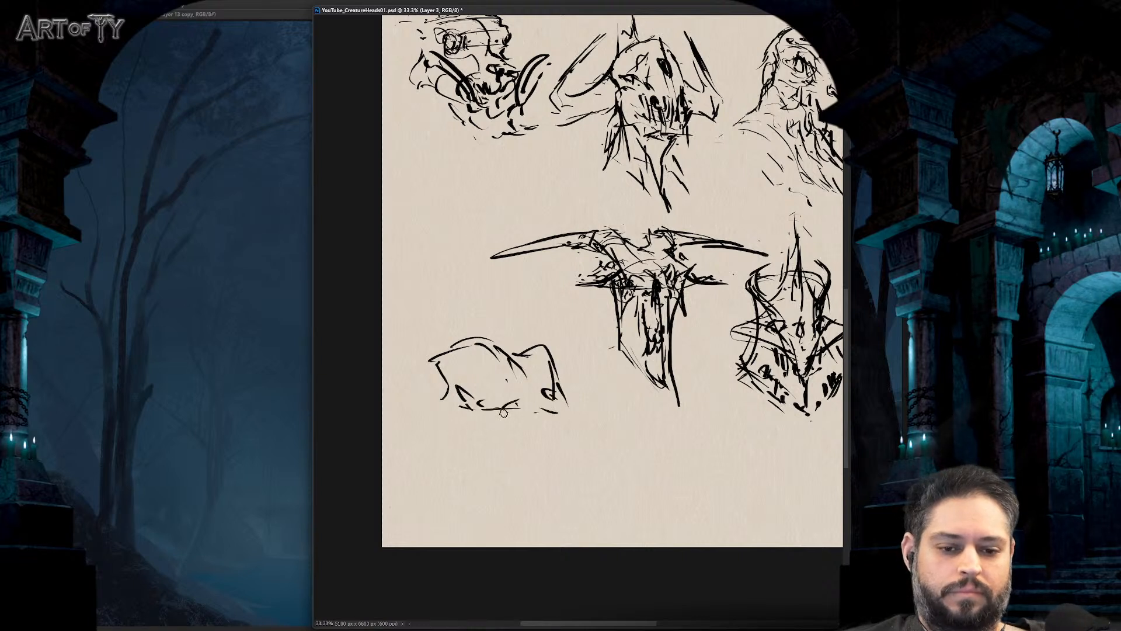
- Try an angular cheek and jaw contour for the sixteenth head and check it against the whole page
drag(519, 425, 520, 435)
drag(449, 379, 422, 464)
drag(422, 467, 496, 518)
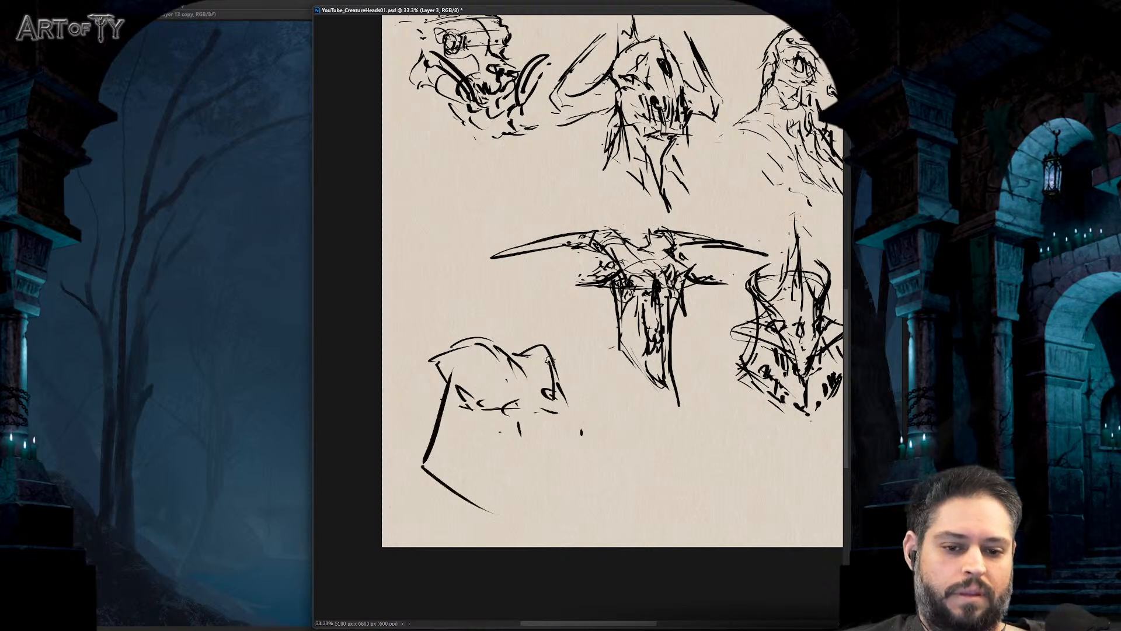
mouse_move(549, 359)
mouse_down()
mouse_move(572, 505)
mouse_move(481, 511)
mouse_move(560, 515)
mouse_up()
click(556, 496)
key(ctrl+minus)
key(ctrl+minus)
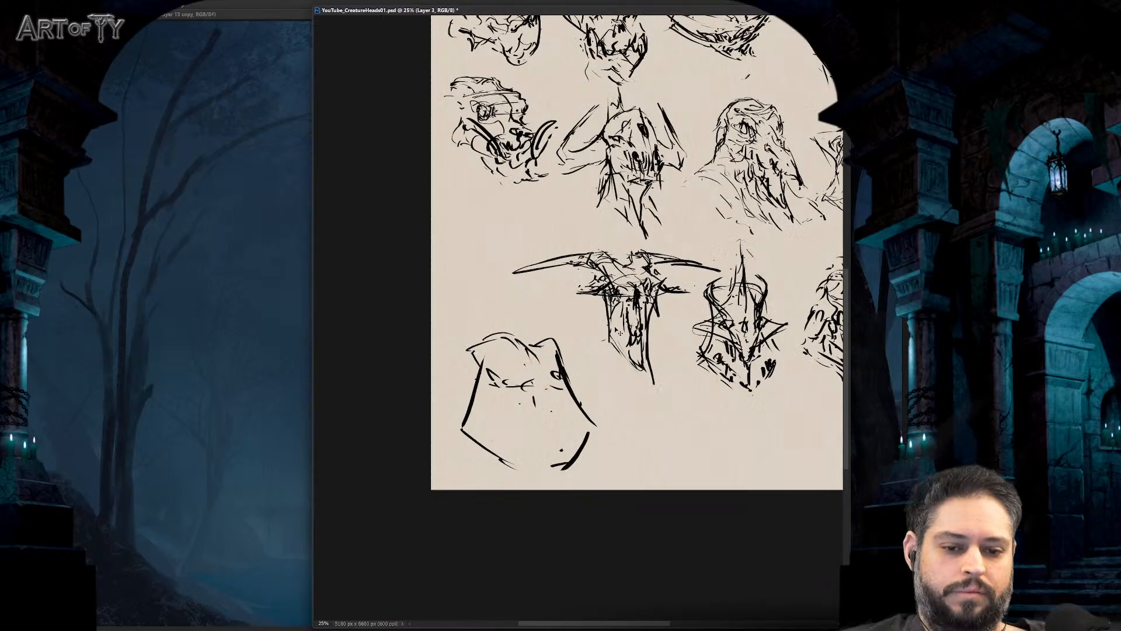
drag(629, 315, 633, 452)
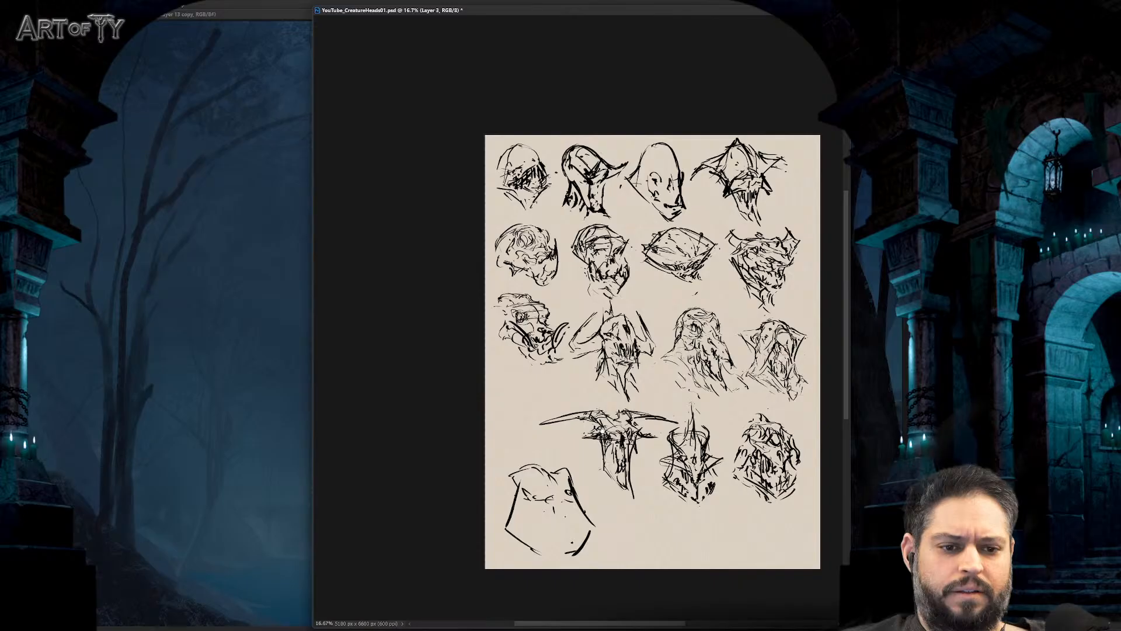
drag(601, 431, 608, 409)
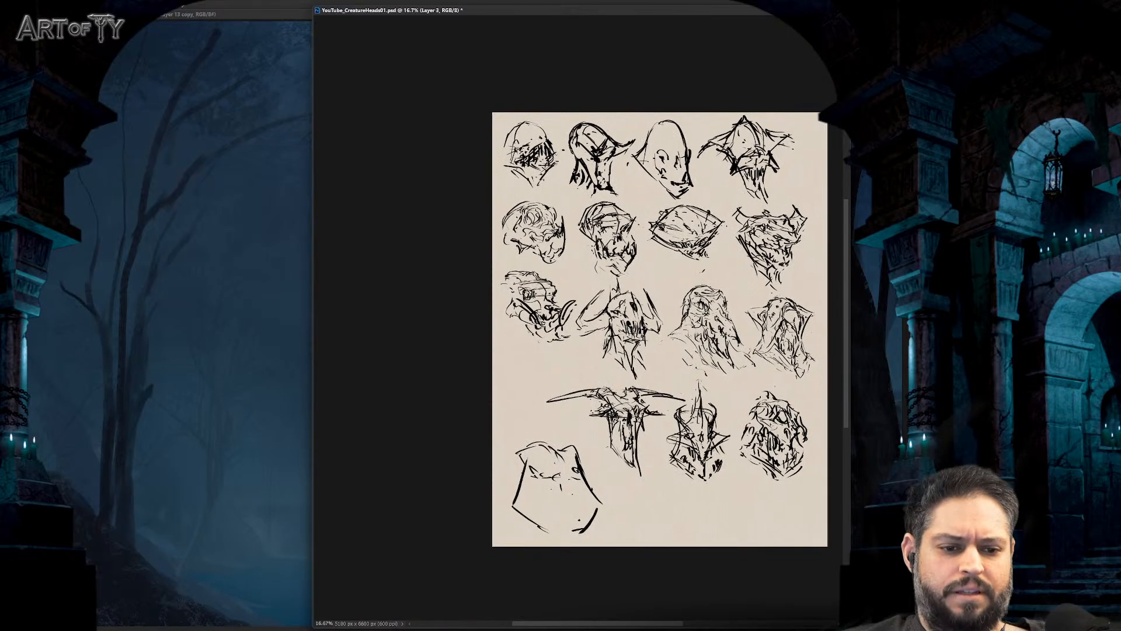
drag(640, 489, 658, 428)
key(ctrl+plus)
key(ctrl+plus)
drag(572, 436, 543, 275)
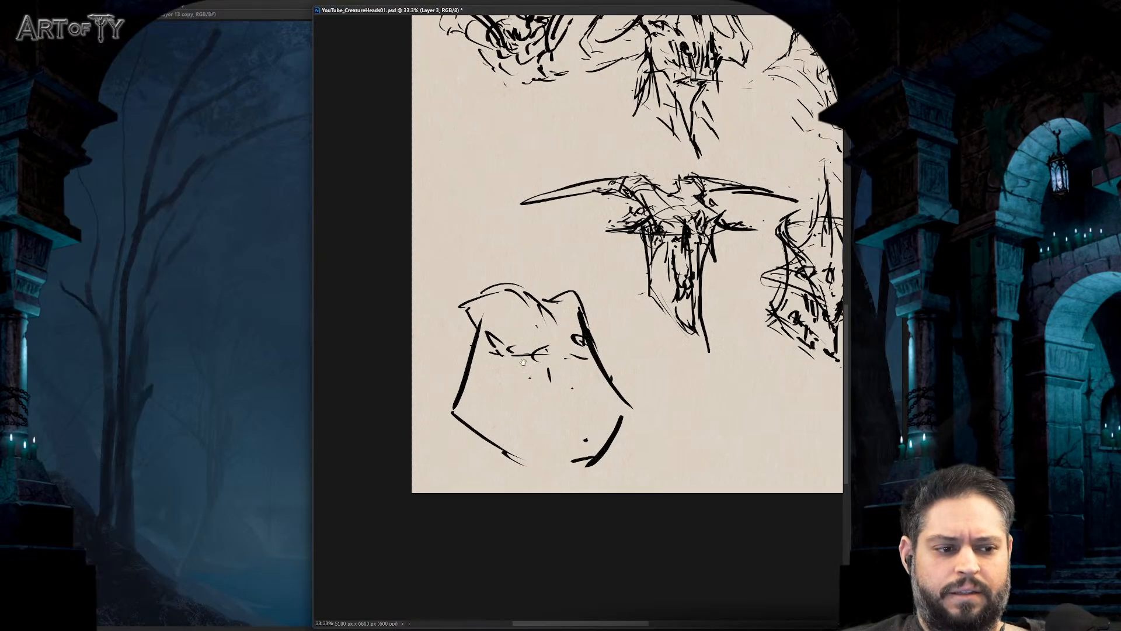
- Replace the sixteenth head's sketch with a rounded skull and slanted projecting muzzle outline, roughing in the eye and mouth marks
key(e)
mouse_move(486, 376)
mouse_down()
mouse_move(529, 312)
mouse_move(595, 353)
mouse_move(551, 281)
mouse_move(521, 325)
mouse_move(488, 310)
mouse_up()
key(b)
mouse_move(481, 356)
mouse_down()
mouse_move(625, 400)
mouse_move(525, 438)
mouse_move(467, 352)
mouse_move(478, 311)
mouse_up()
drag(483, 301, 479, 298)
drag(488, 297, 498, 301)
click(546, 332)
mouse_move(569, 425)
mouse_down()
mouse_move(582, 423)
mouse_move(555, 408)
mouse_up()
click(590, 411)
mouse_move(586, 381)
mouse_down()
mouse_move(603, 411)
mouse_move(596, 397)
mouse_move(554, 382)
mouse_up()
mouse_move(492, 349)
mouse_down()
mouse_move(505, 338)
mouse_move(517, 349)
mouse_up()
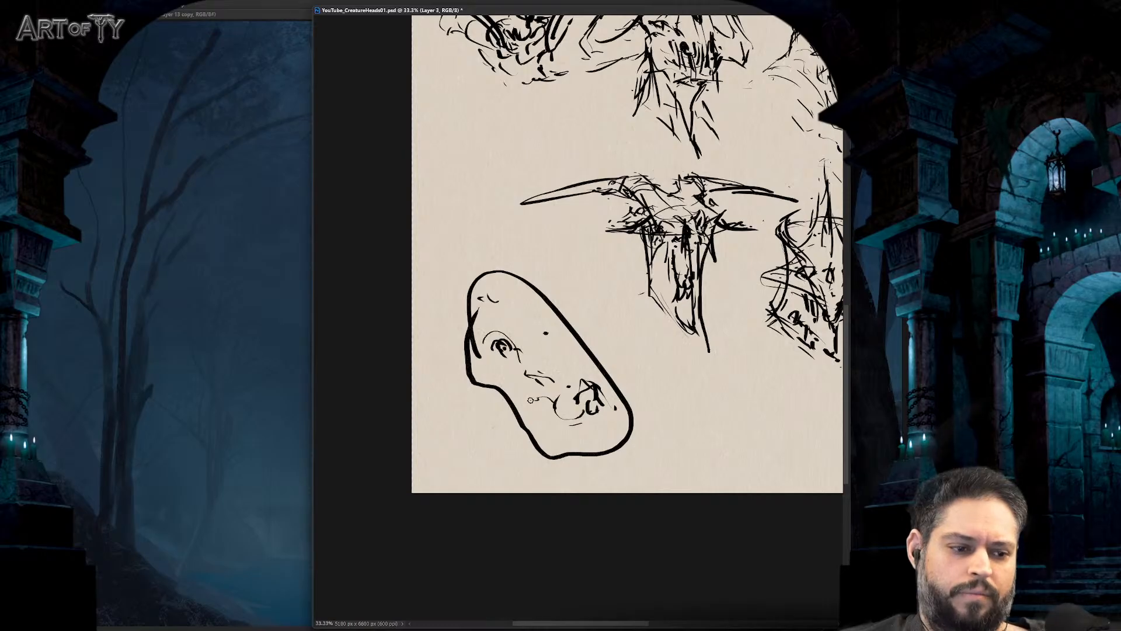
- Sketch the tusked head's mouth corner, crown line and brow, with short strokes along the bridge and far side of the face
mouse_move(512, 371)
mouse_down()
mouse_move(560, 424)
mouse_move(516, 393)
mouse_move(557, 432)
mouse_move(611, 419)
mouse_move(602, 426)
mouse_move(621, 428)
mouse_move(619, 405)
mouse_up()
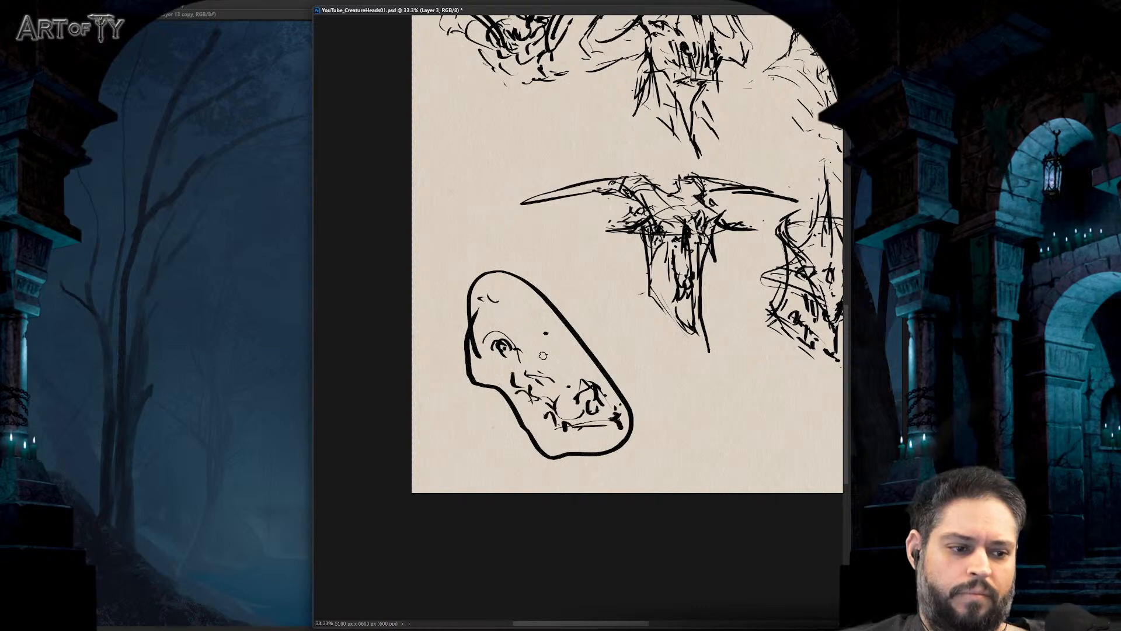
mouse_move(471, 280)
mouse_down()
mouse_move(509, 290)
mouse_move(555, 281)
mouse_move(572, 320)
mouse_up()
drag(507, 290, 473, 314)
drag(470, 336, 486, 330)
mouse_move(573, 341)
mouse_down()
mouse_move(586, 332)
mouse_move(578, 317)
mouse_move(588, 325)
mouse_up()
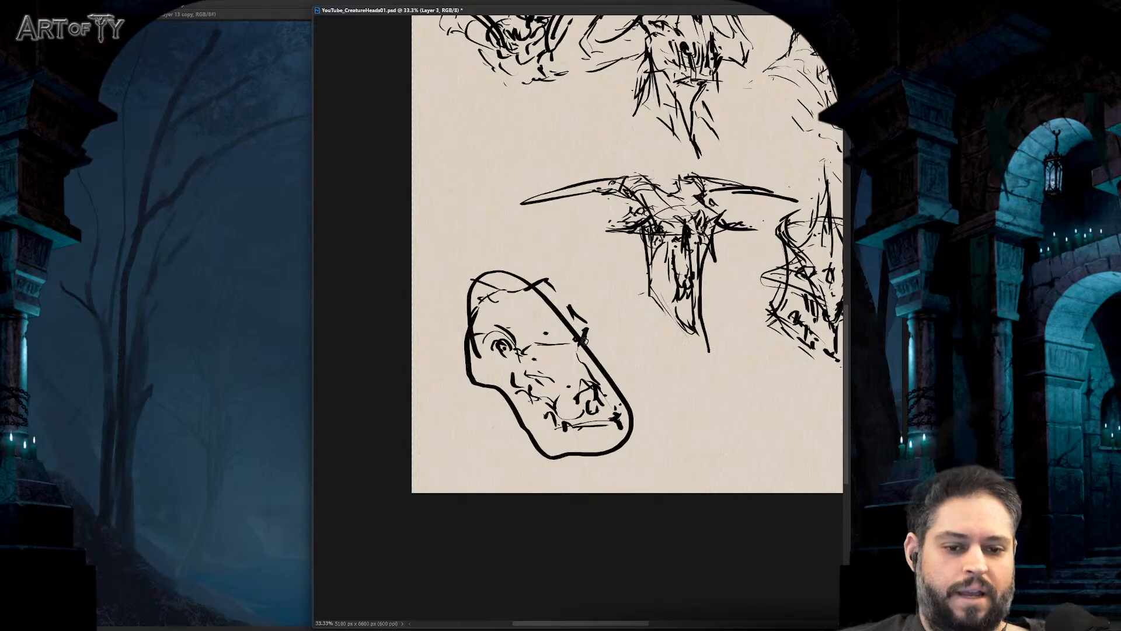
- Erase the heavy outline along the far forehead, then draw a guide line across the muzzle and darken the front teeth
key(e)
mouse_move(558, 325)
mouse_down()
mouse_move(551, 306)
mouse_move(572, 333)
mouse_up()
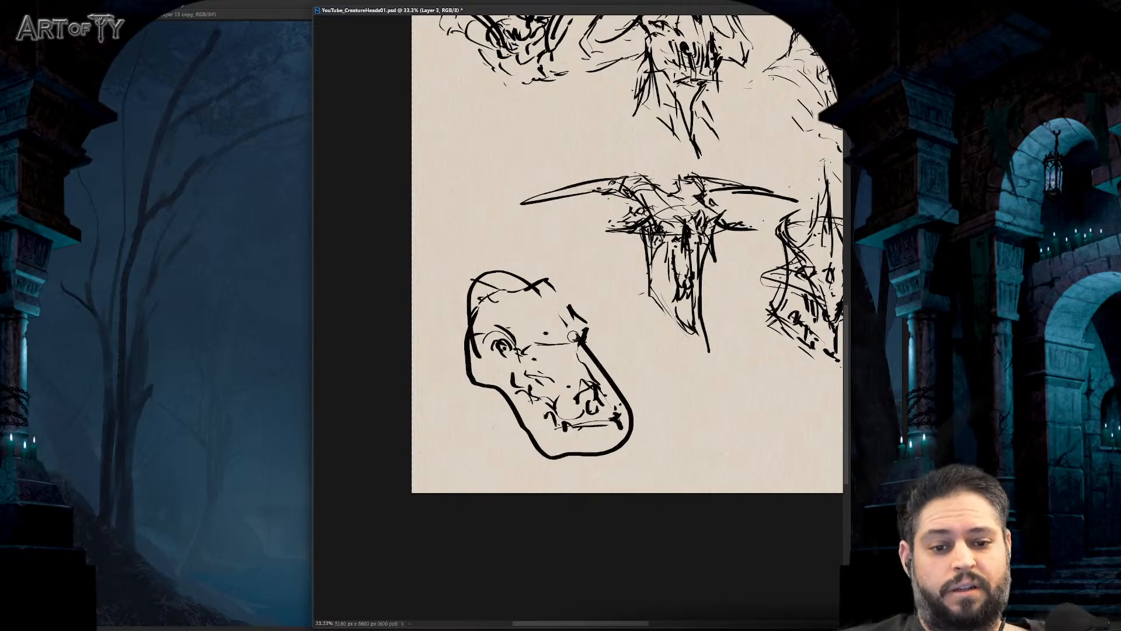
drag(550, 386, 633, 384)
mouse_move(607, 394)
mouse_down()
mouse_move(575, 394)
mouse_move(602, 403)
mouse_up()
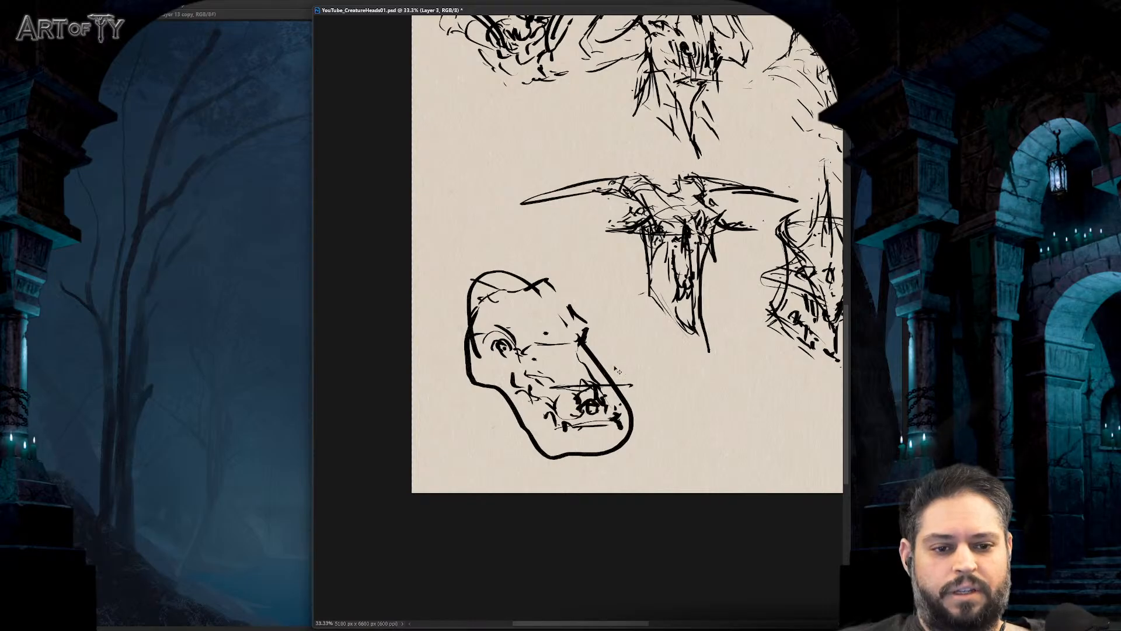
key(ctrl+minus)
key(ctrl+minus)
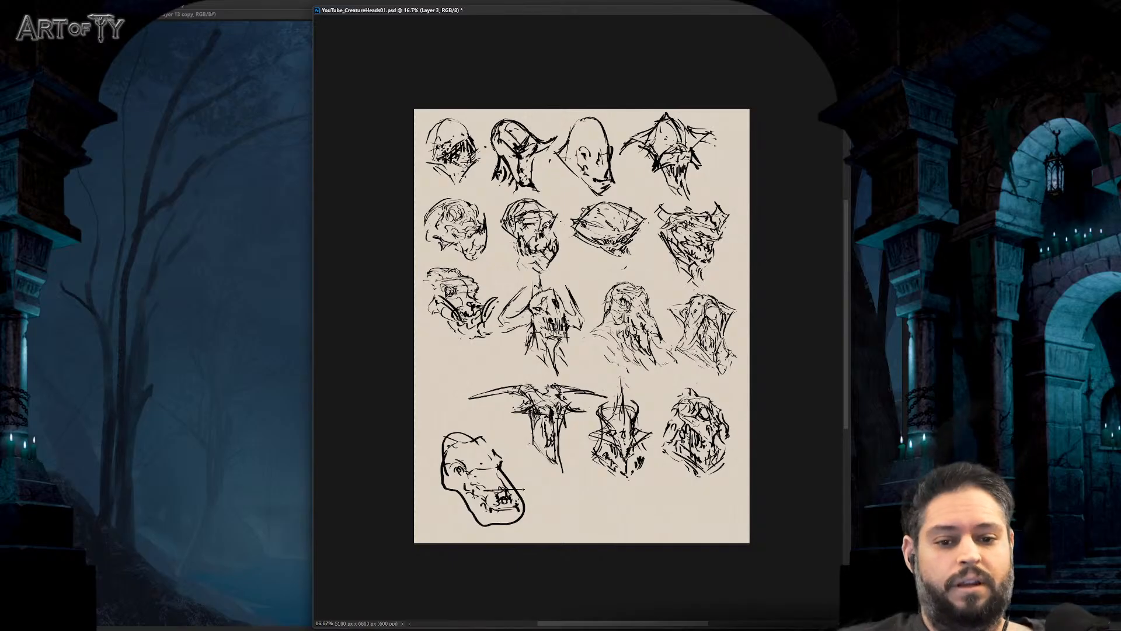
key(ctrl+plus)
key(ctrl+plus)
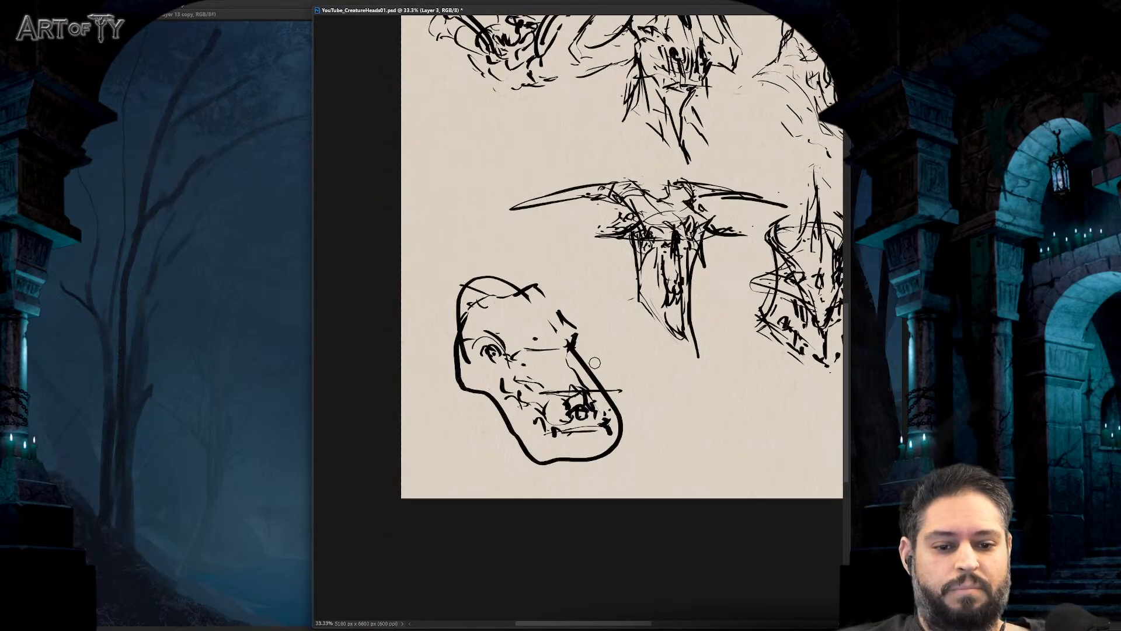
- Break up the far muzzle outline, add a guide line across the eyes and draw curved tusks around the front teeth
drag(595, 363, 622, 435)
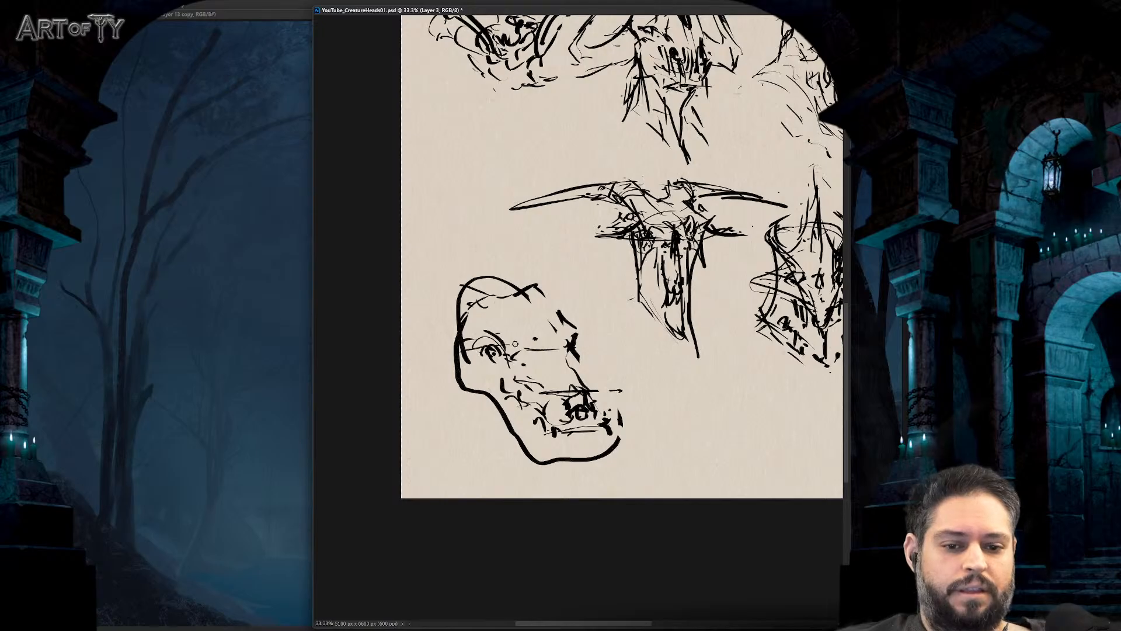
drag(515, 344, 586, 339)
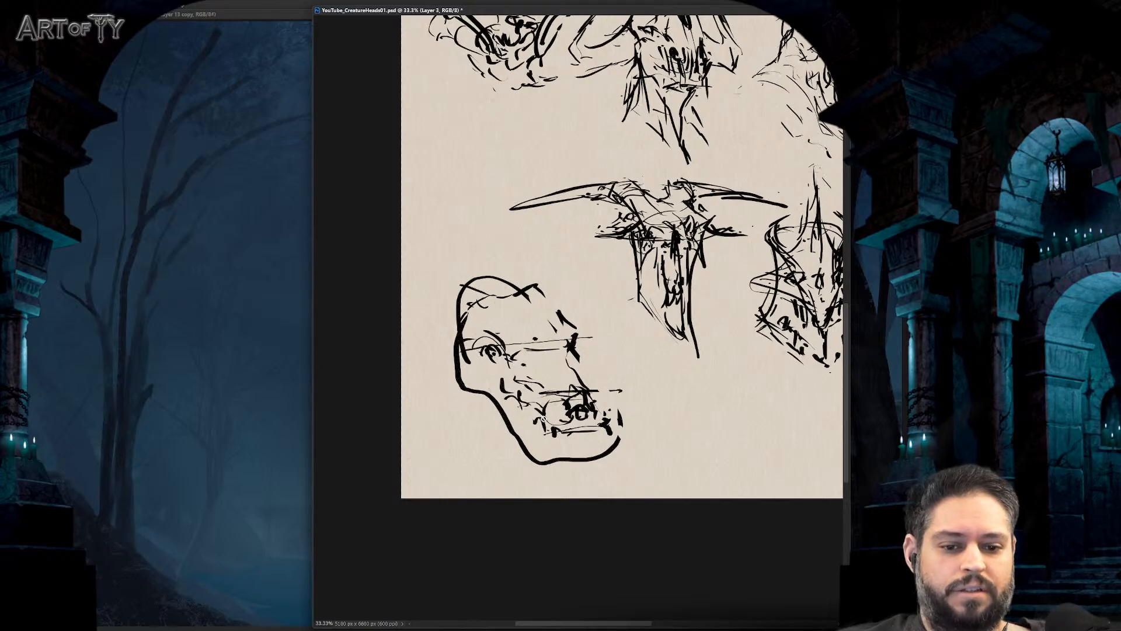
mouse_move(535, 427)
mouse_down()
mouse_move(558, 409)
mouse_move(558, 435)
mouse_move(603, 396)
mouse_move(607, 415)
mouse_up()
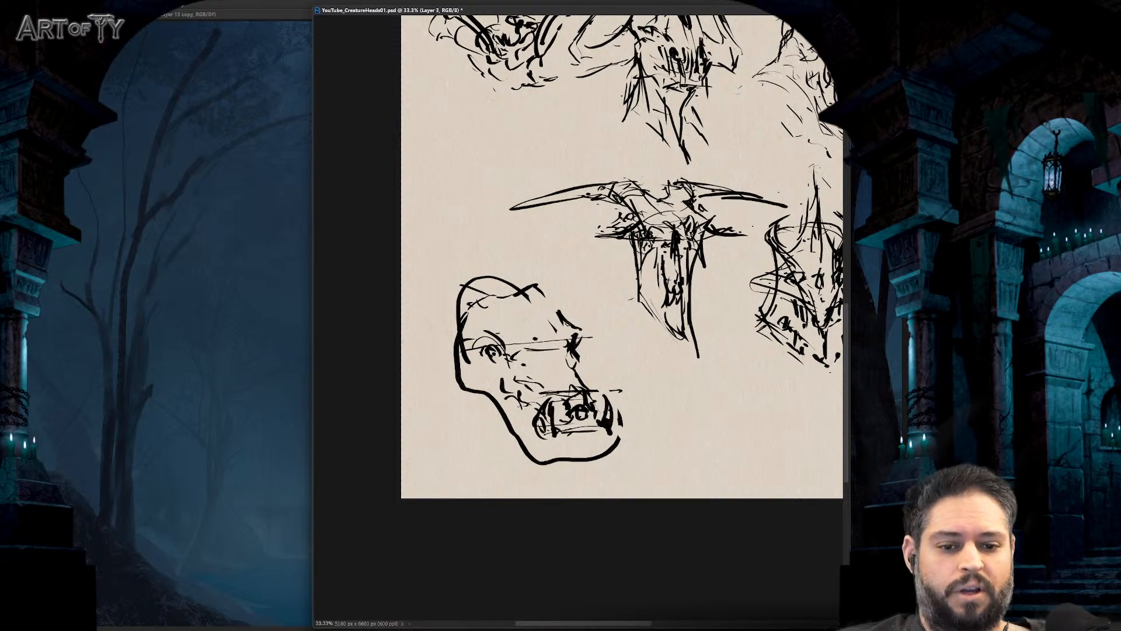
- Reinforce the tusked head's crown and back contour and add wrinkle strokes across the forehead and muzzle bridge
mouse_move(549, 292)
mouse_down()
mouse_move(466, 286)
mouse_move(455, 301)
mouse_move(467, 358)
mouse_up()
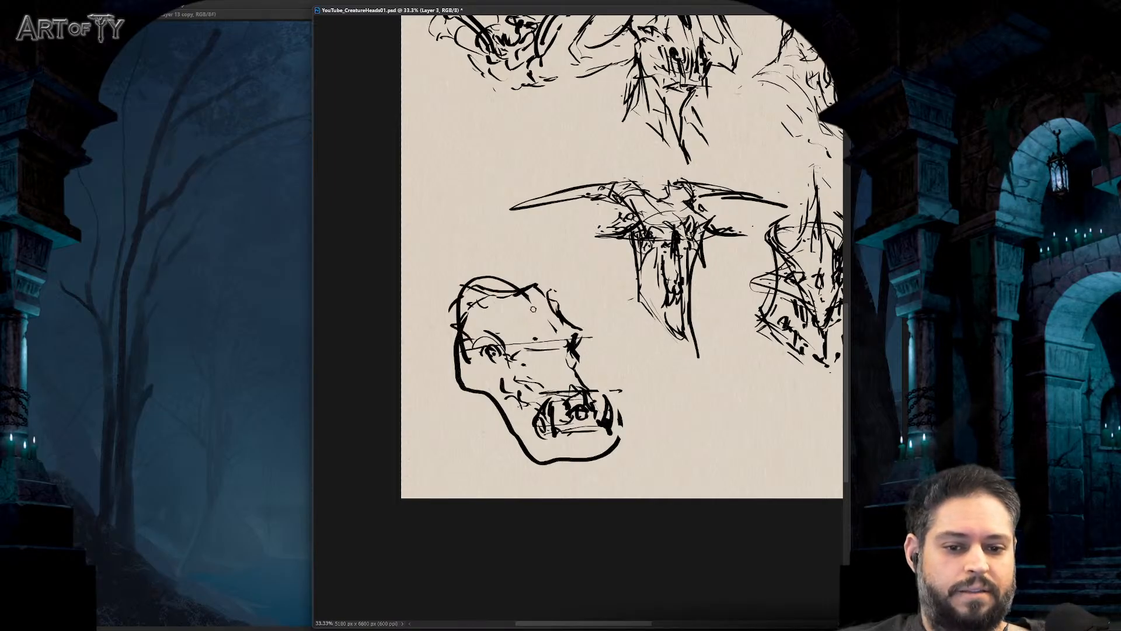
drag(520, 305, 541, 344)
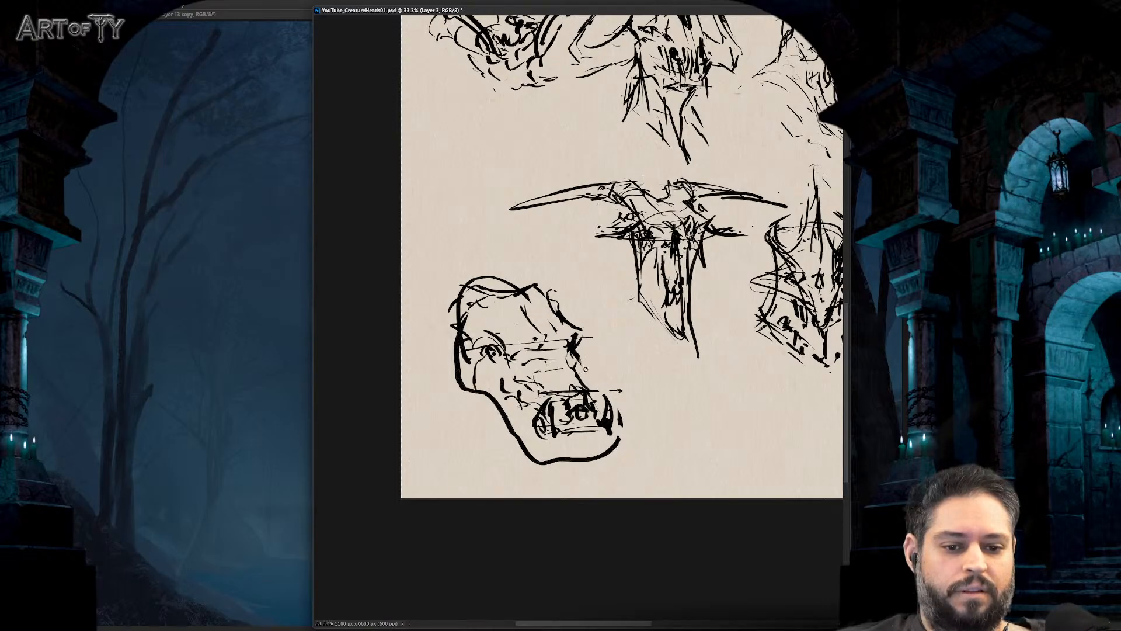
drag(578, 362, 589, 369)
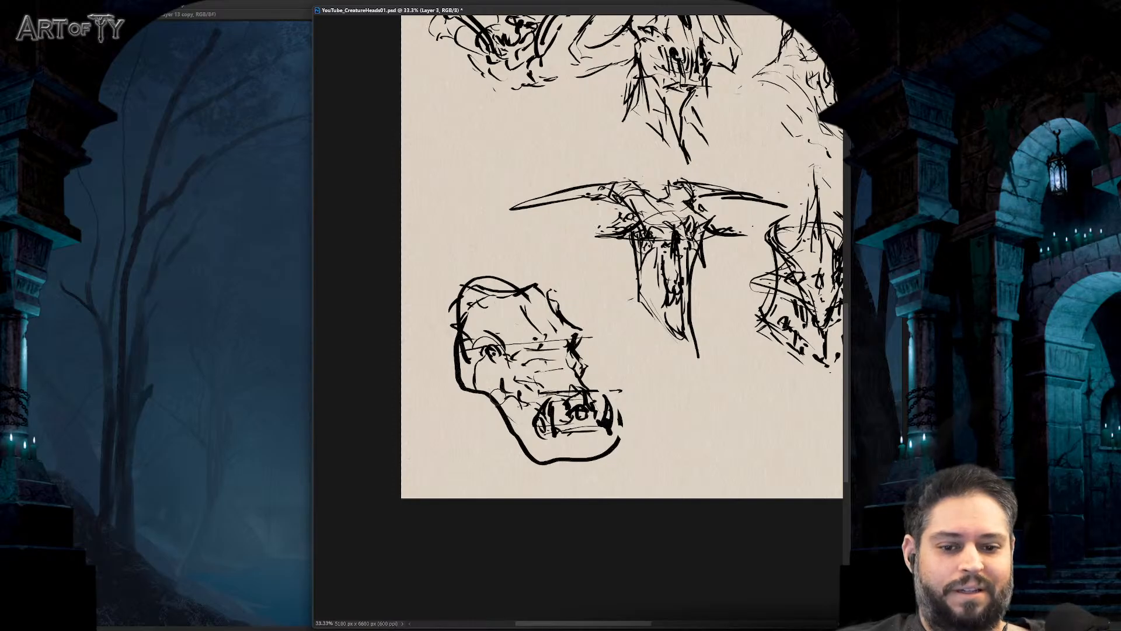
- Break up and refine the tusked head's cheek and lower jaw contour, then save the document
drag(495, 392, 536, 462)
mouse_move(506, 410)
mouse_down()
mouse_move(526, 466)
mouse_move(566, 456)
mouse_move(594, 432)
mouse_move(556, 455)
mouse_move(593, 453)
mouse_up()
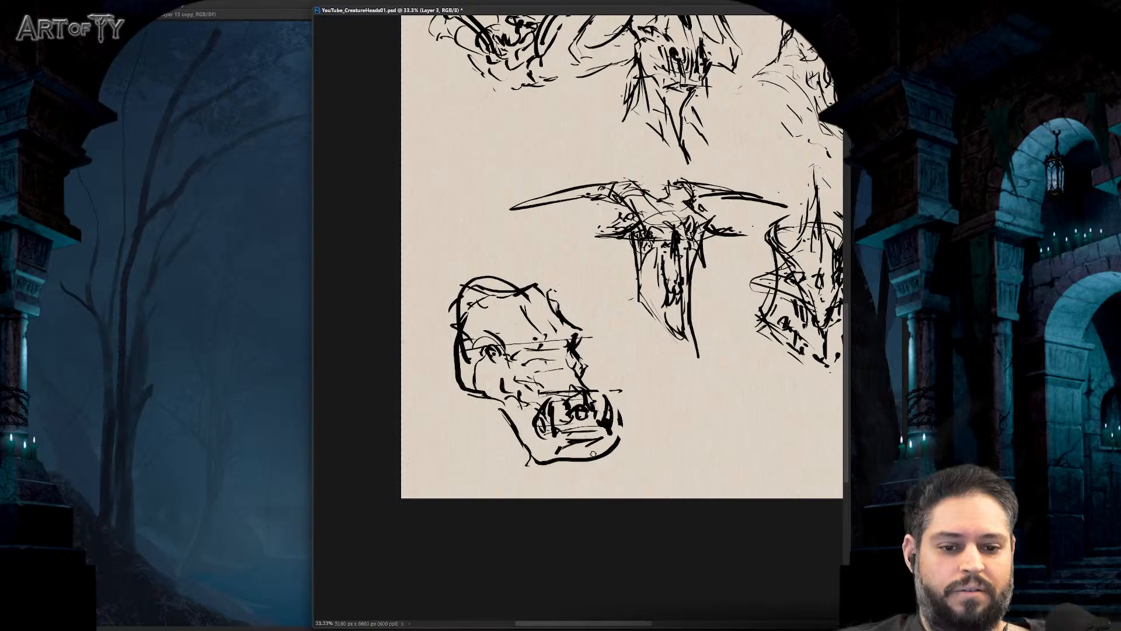
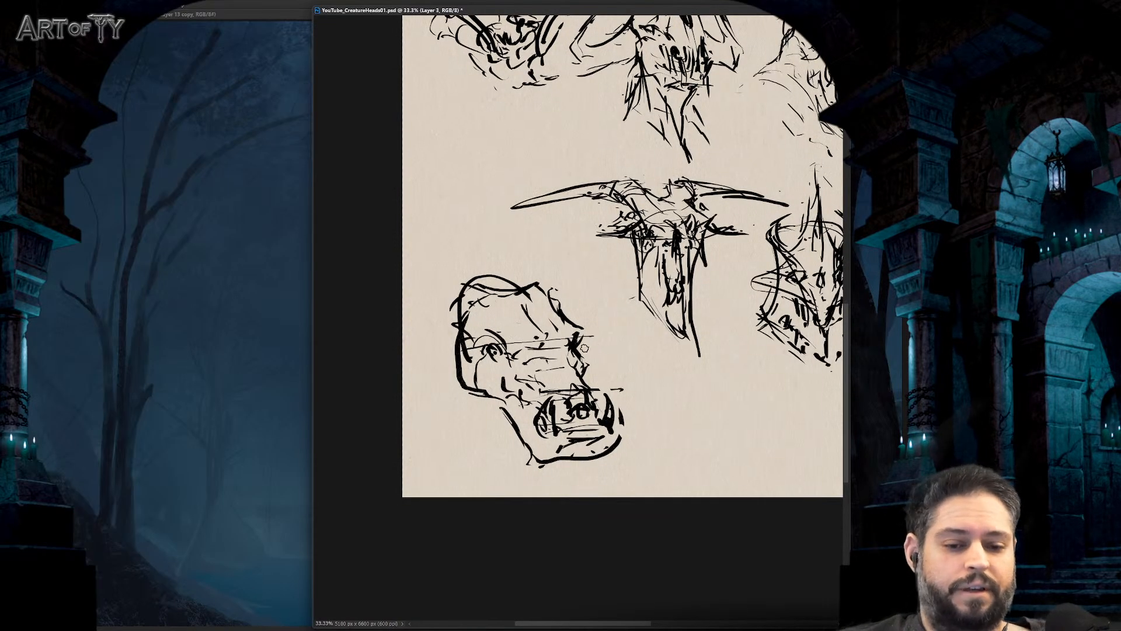
key(ctrl+s)
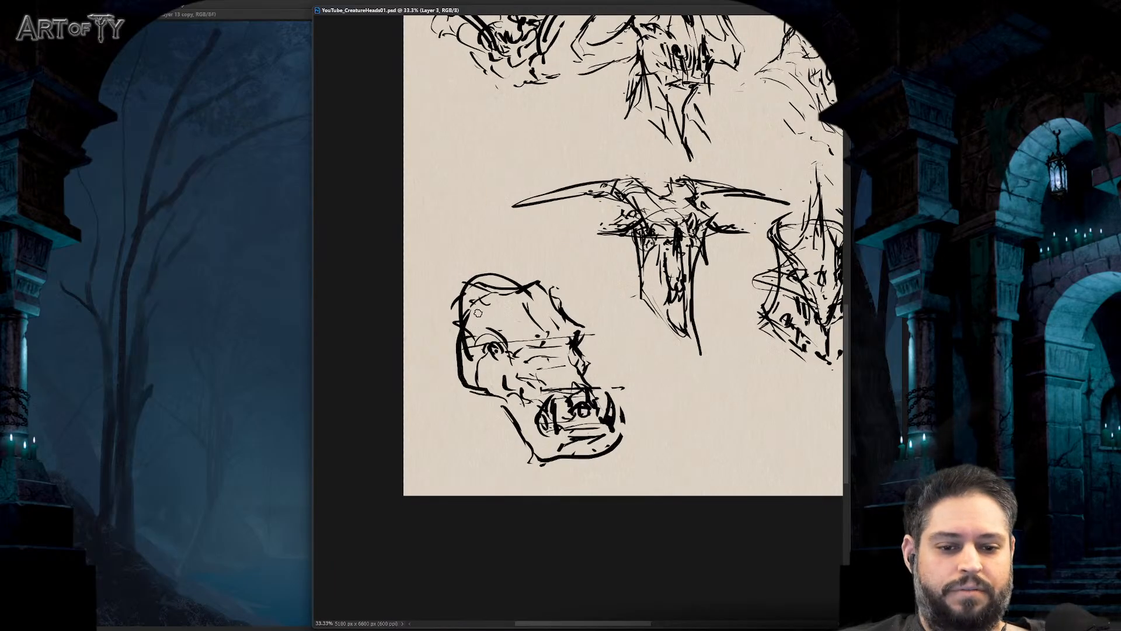
- Shrink the finished tusked head and place it in the empty end of the fourth row
key(ctrl+minus)
key(ctrl+minus)
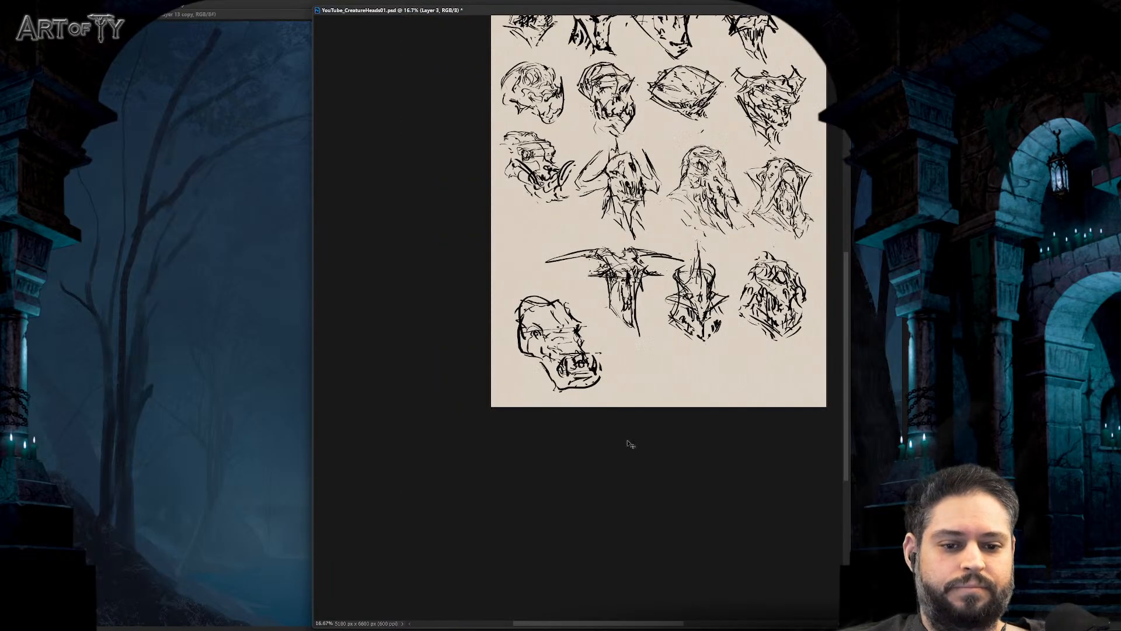
key(ctrl+plus)
mouse_move(468, 275)
mouse_down()
mouse_move(569, 504)
mouse_move(627, 375)
mouse_move(514, 263)
mouse_up()
key(ctrl+t)
drag(665, 260, 657, 268)
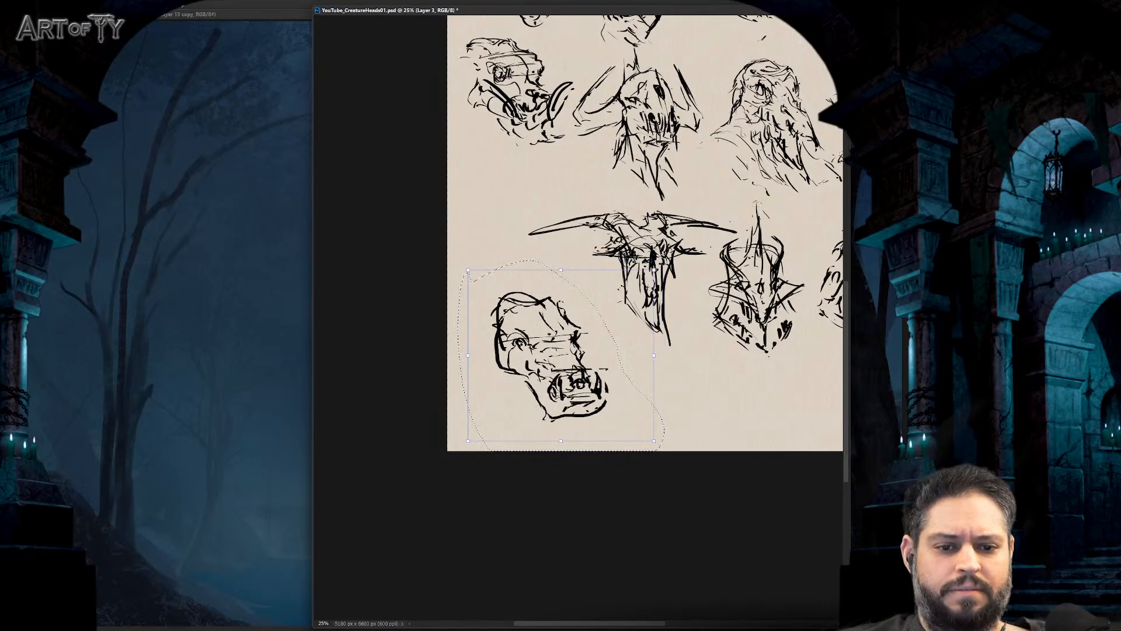
drag(637, 373, 601, 413)
key(Return)
- Deselect the tusked head and shift all the heads slightly down the page to even out the margins
key(ctrl+minus)
key(ctrl+minus)
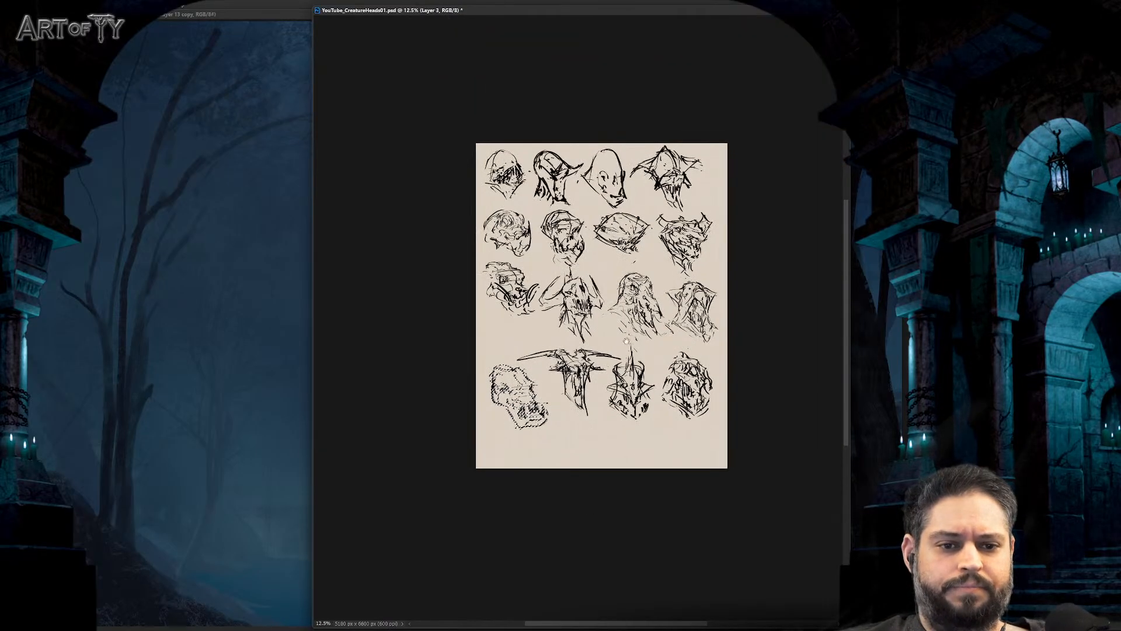
mouse_move(624, 309)
mouse_down()
mouse_move(626, 323)
mouse_move(620, 307)
mouse_move(591, 324)
mouse_up()
key(ctrl+d)
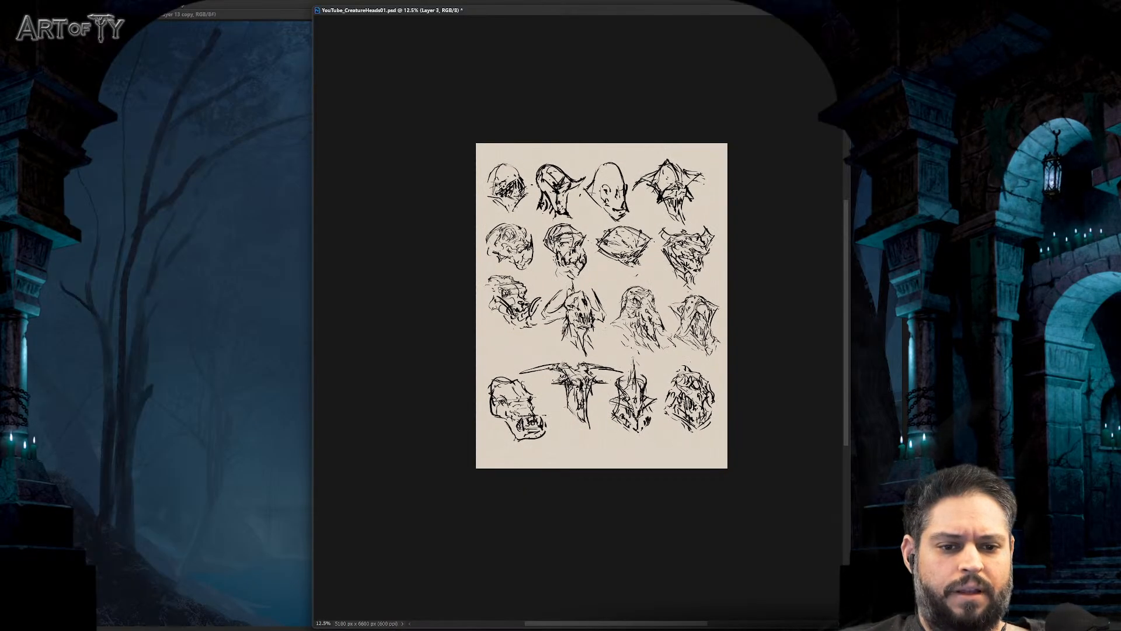
- Try the tusked head lower on the page, below the fourth row, and deselect it
key(ctrl+plus)
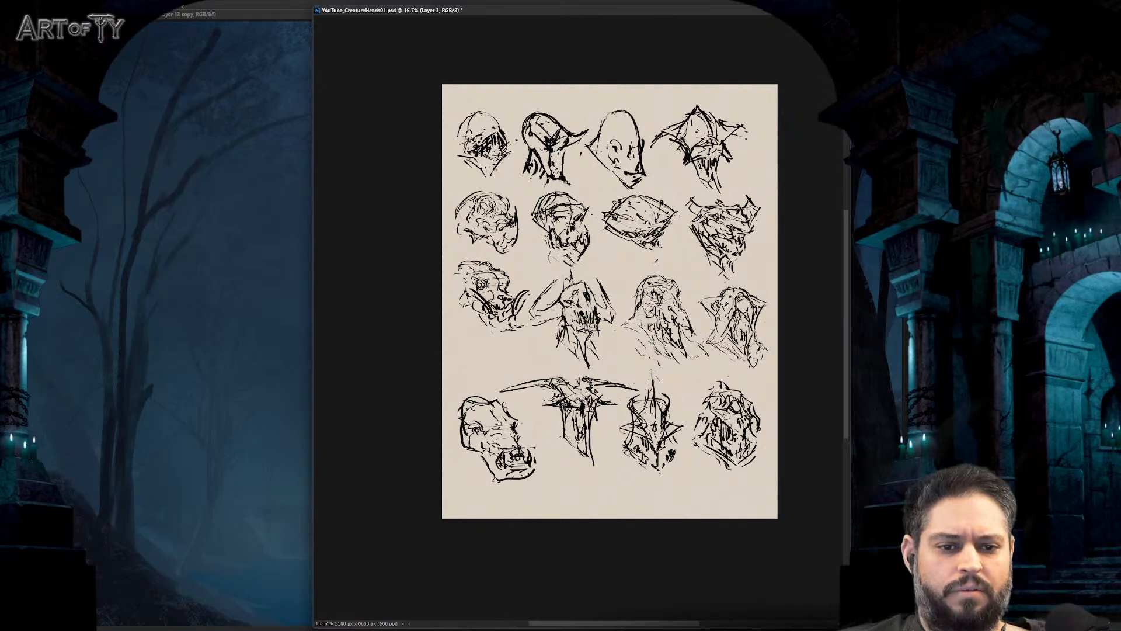
mouse_move(523, 410)
mouse_down()
mouse_move(461, 504)
mouse_move(479, 384)
mouse_move(568, 423)
mouse_move(583, 467)
mouse_move(523, 479)
mouse_move(526, 510)
mouse_up()
key(ctrl+z)
key(ctrl+d)
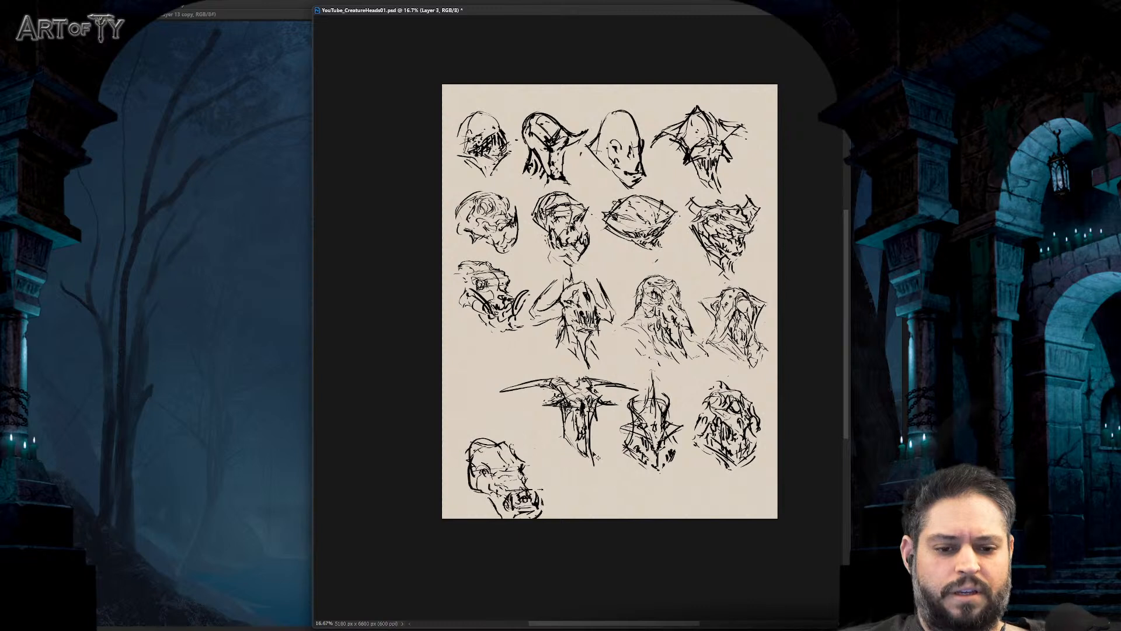
- Try moving the long-horned skull outward above the tusked head, then undo the move
mouse_move(624, 376)
mouse_down()
mouse_move(488, 388)
mouse_move(569, 487)
mouse_move(633, 380)
mouse_up()
mouse_move(584, 421)
mouse_down()
mouse_move(531, 400)
mouse_move(578, 508)
mouse_up()
key(ctrl+d)
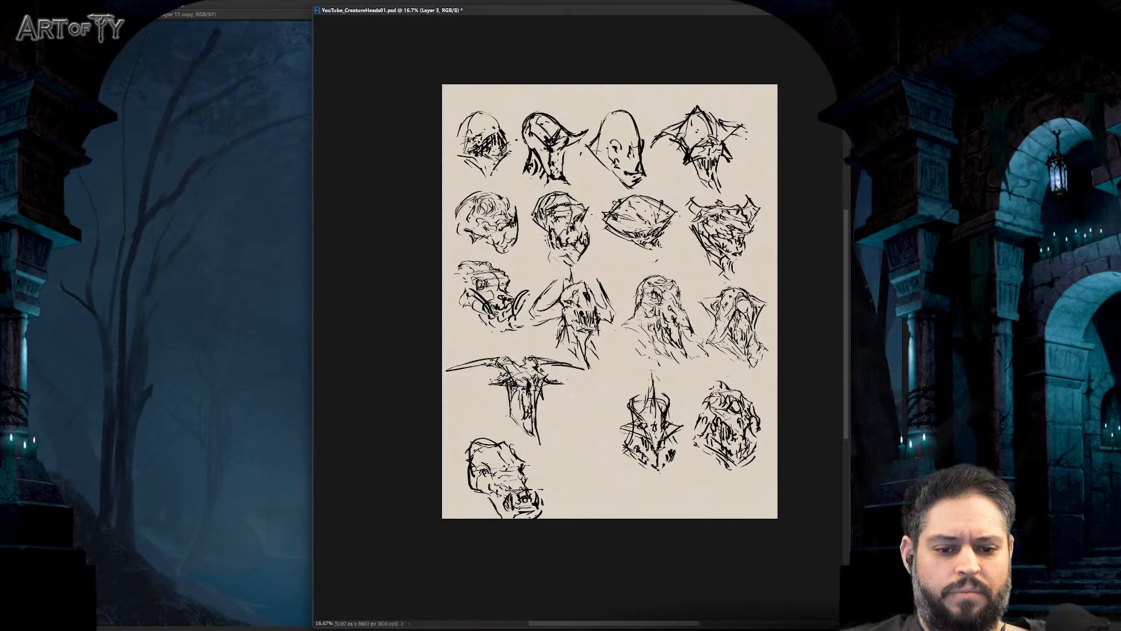
drag(525, 475, 610, 444)
key(ctrl+z)
key(ctrl+z)
key(ctrl+z)
key(ctrl+z)
key(ctrl+z)
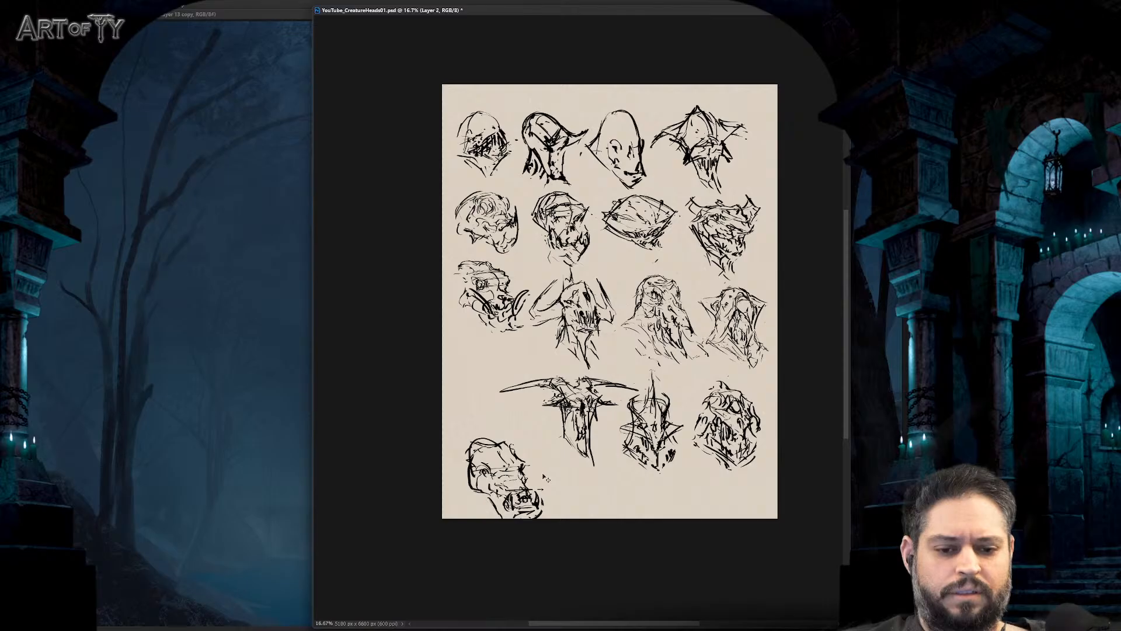
- Move the tusked head back up into line with the other fourth-row heads and nudge all heads slightly down
mouse_move(555, 486)
mouse_down()
mouse_move(438, 435)
mouse_move(550, 470)
mouse_move(515, 451)
mouse_up()
key(ctrl+z)
key(ctrl+z)
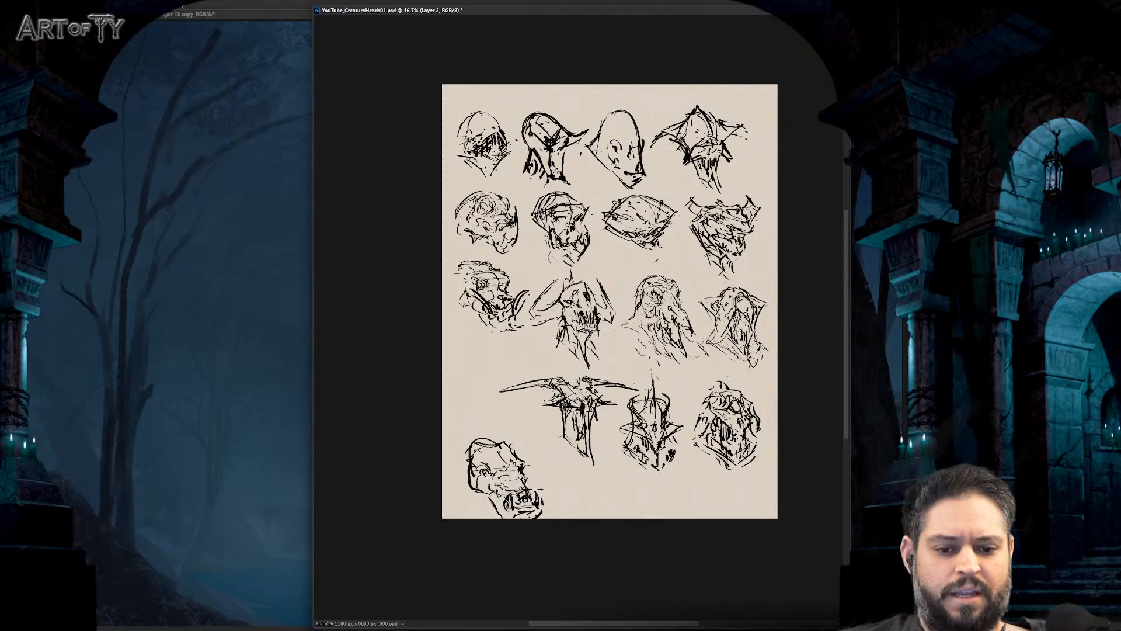
key(alt+bracketright)
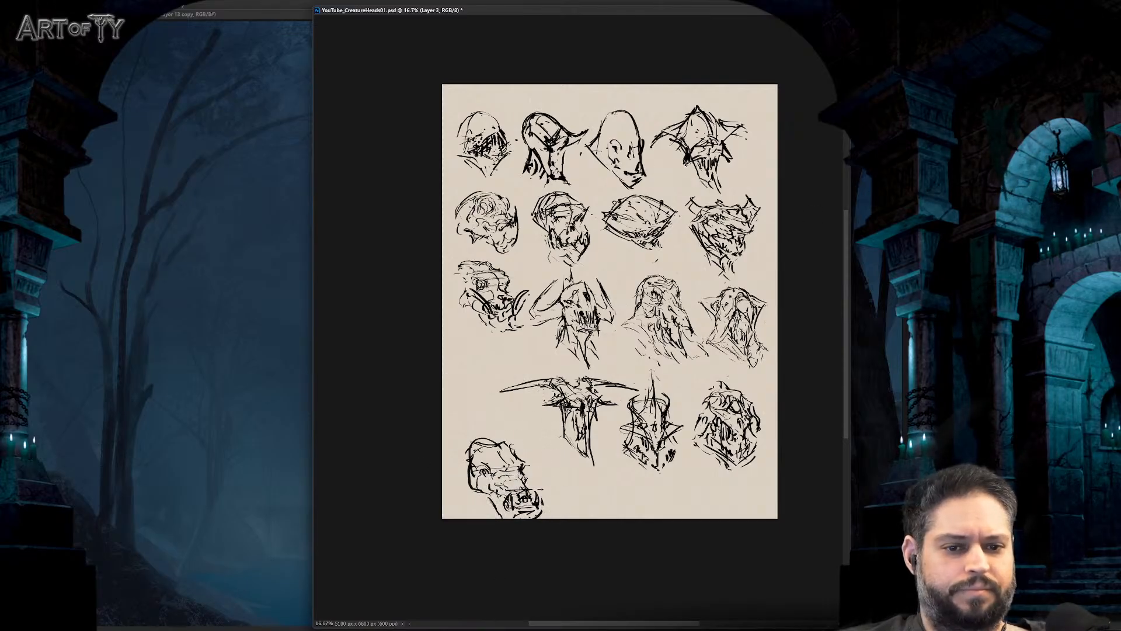
mouse_move(562, 448)
mouse_down()
mouse_move(435, 450)
mouse_move(501, 412)
mouse_up()
drag(497, 473, 494, 435)
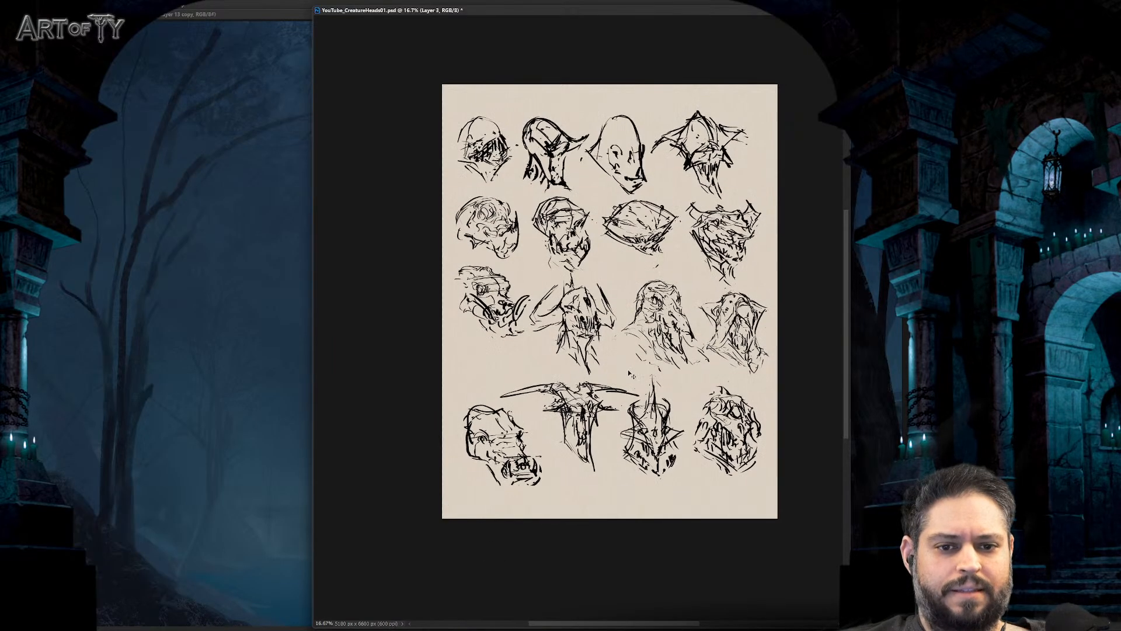
- Save the document with the completed four-row arrangement of sixteen heads
key(ctrl+plus)
scroll(622, 353, up, 2)
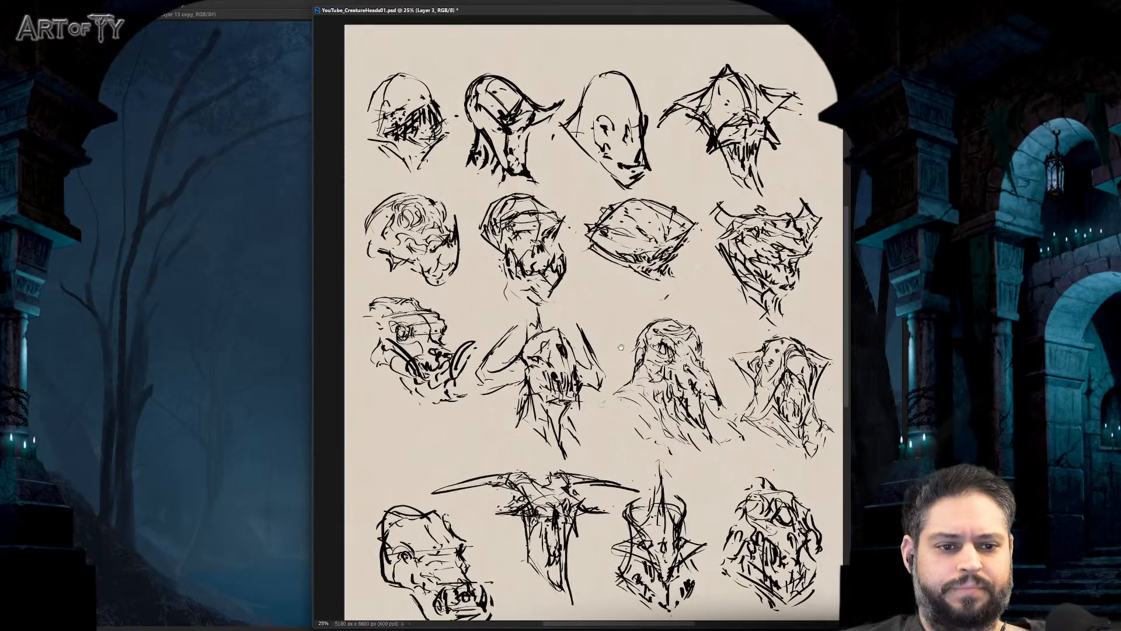
key(ctrl+s)
scroll(622, 354, down, 1)
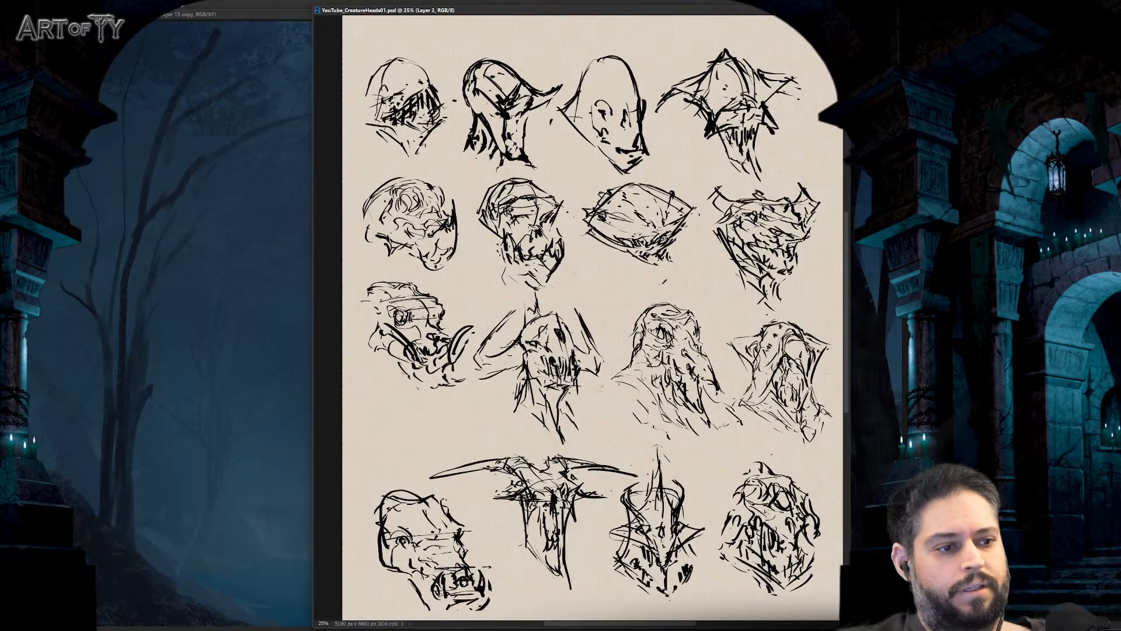
- Colorize the head sketches orange-red with Hue/Saturation, using saturation 100 and lightness +42
key(ctrl+u)
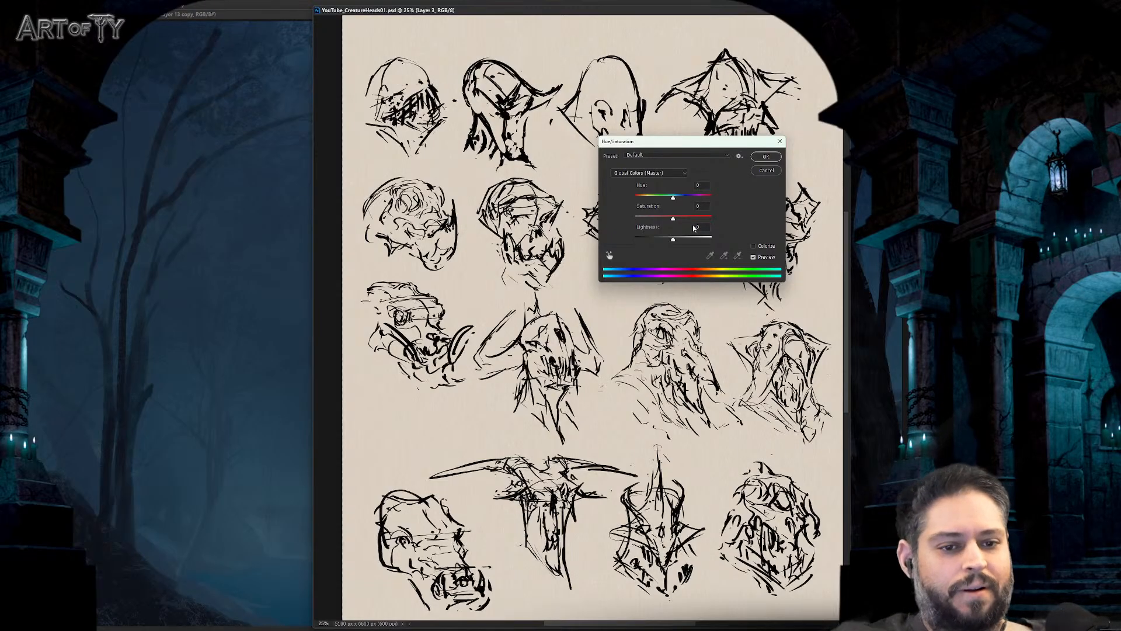
click(754, 246)
drag(672, 239, 711, 218)
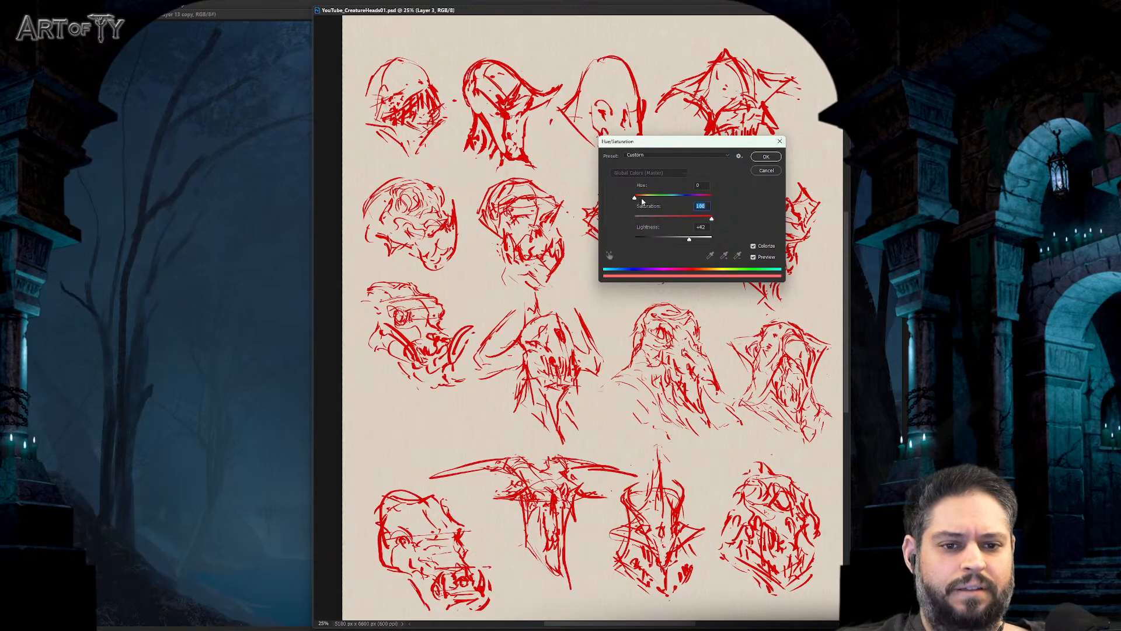
drag(634, 198, 639, 199)
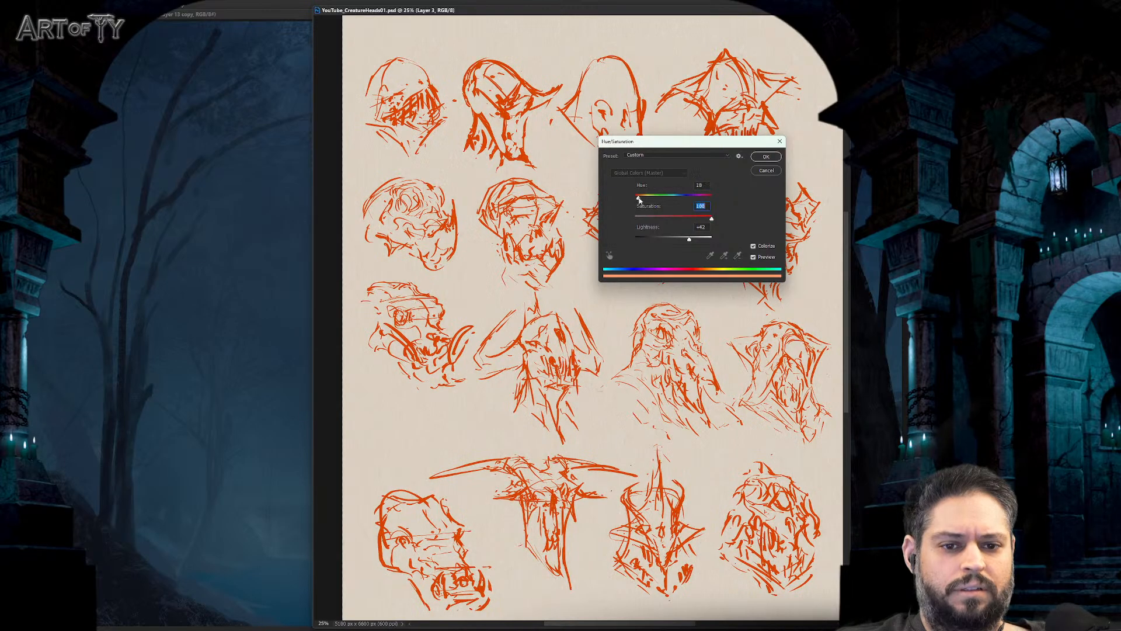
click(765, 157)
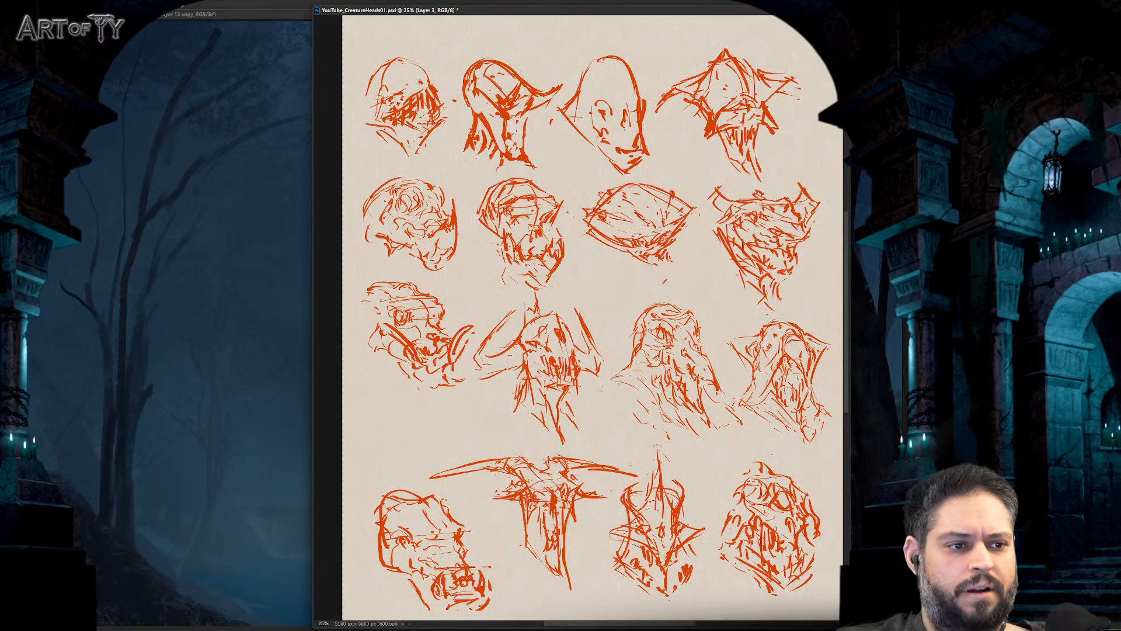
- Fade the orange sketch layer to a faint underdrawing and add a new layer for inking
key(Delete)
key(ctrl+z)
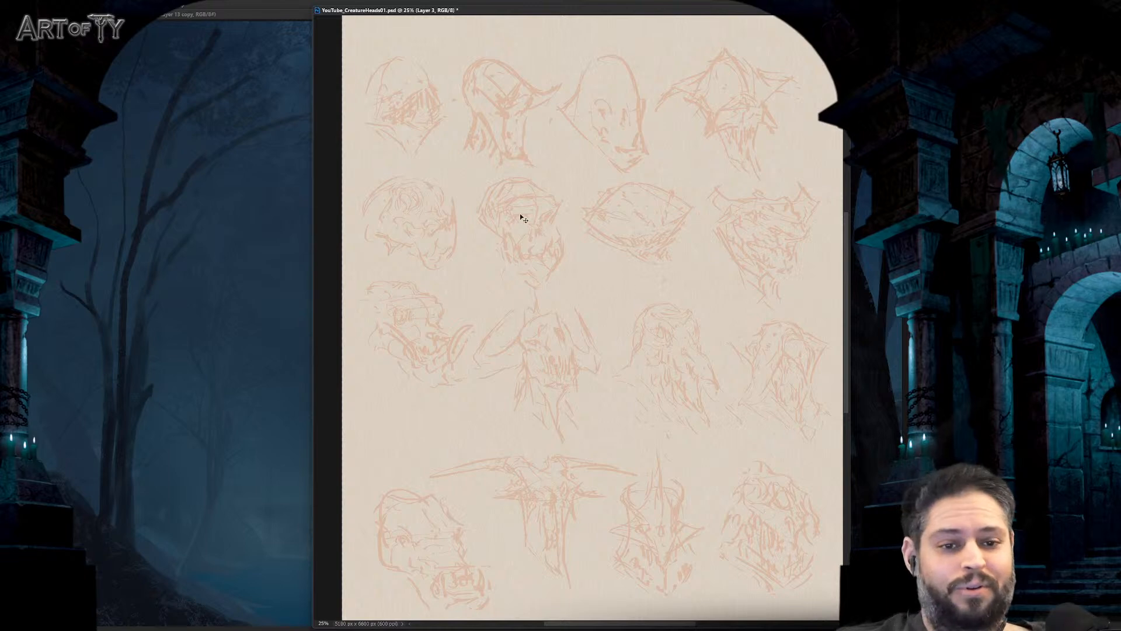
key(ctrl+shift+n)
key(Return)
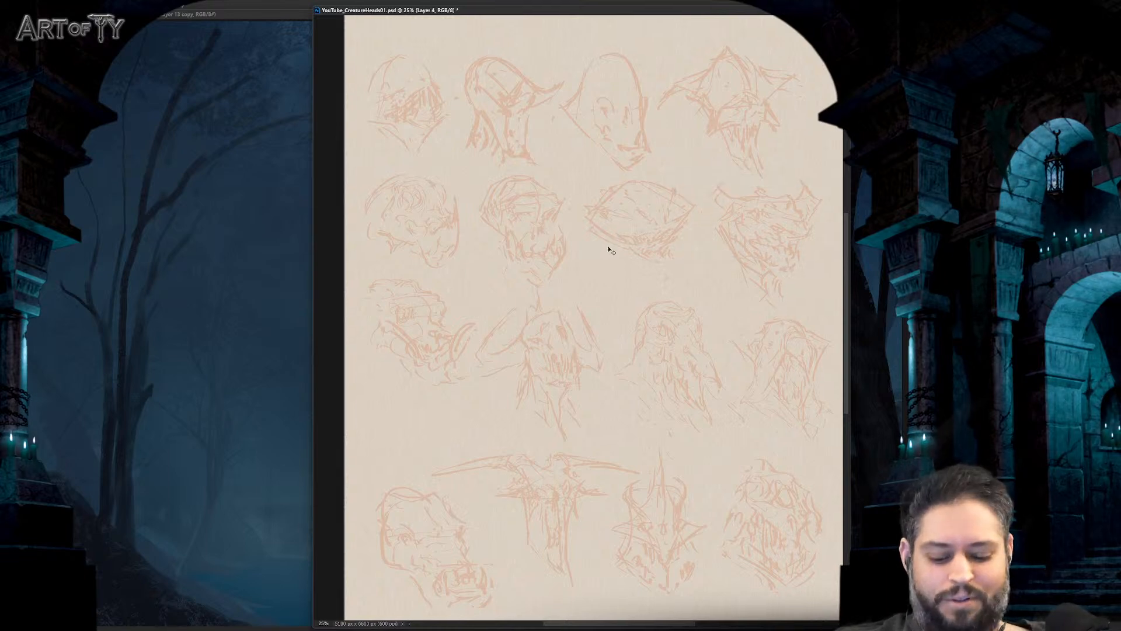
- Choose the INK HVY brush from the radial brush palette
right_click(603, 255)
right_click(605, 256)
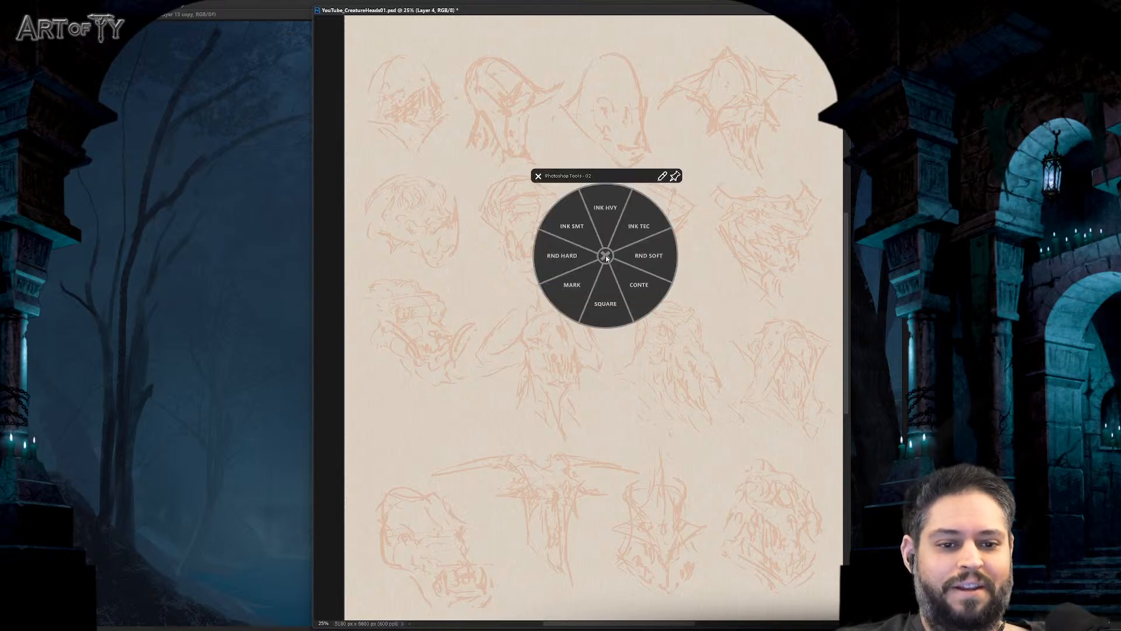
click(610, 225)
- Ink the eye, the upper jaw line and its row of teeth over the first head in the top row
drag(510, 168, 658, 393)
key(ctrl+plus)
key(ctrl+plus)
key(ctrl+plus)
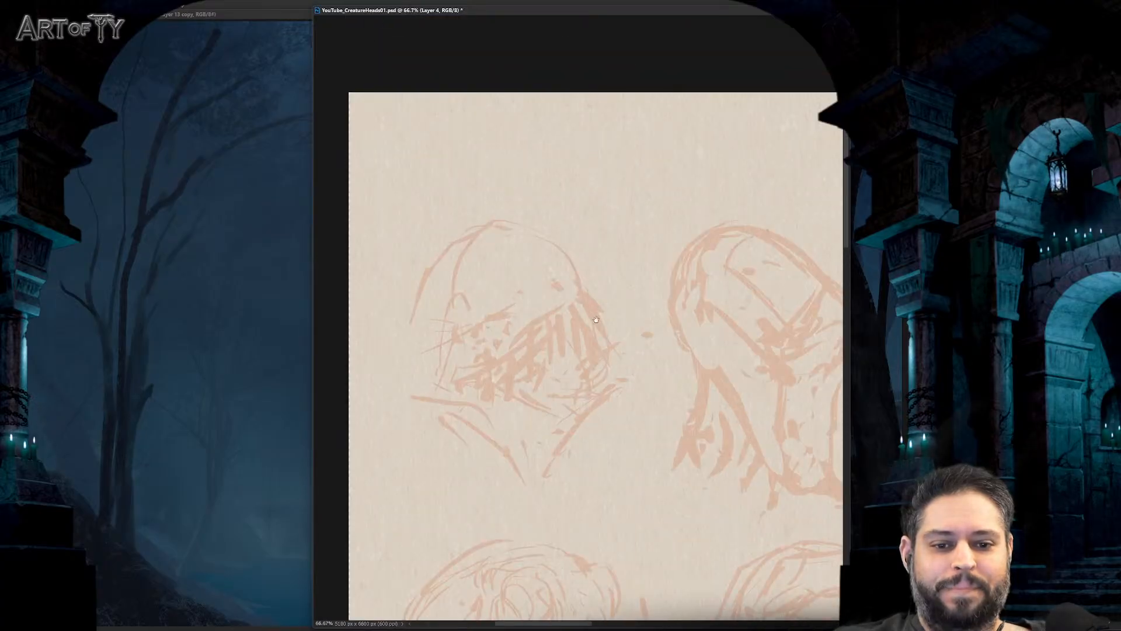
drag(595, 319, 656, 295)
key(ctrl+plus)
drag(571, 326, 651, 286)
drag(504, 272, 499, 310)
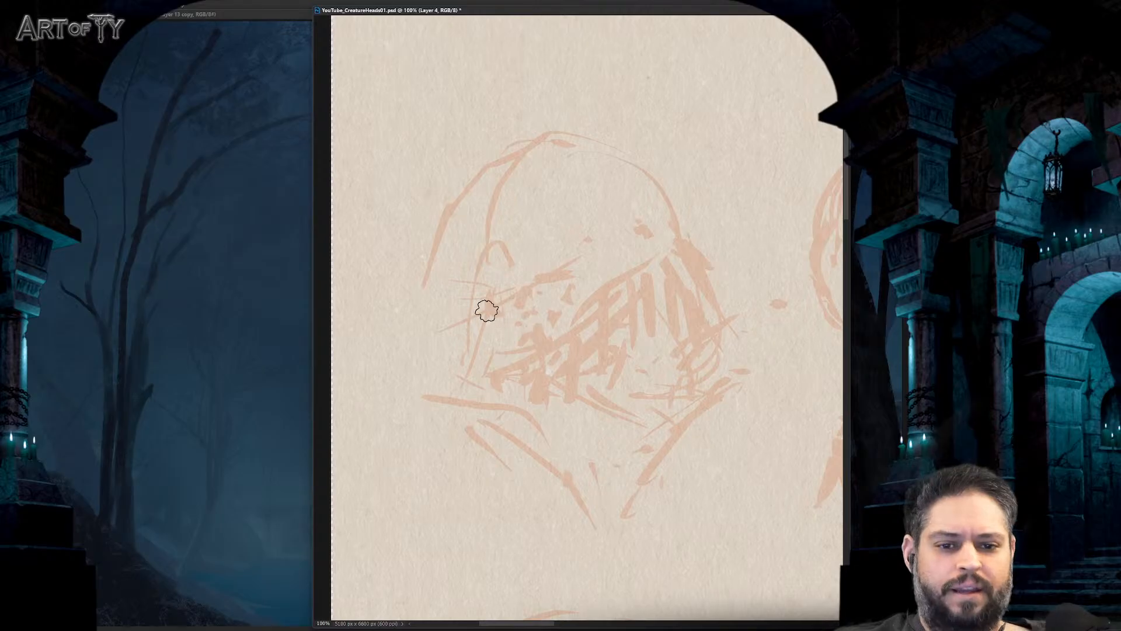
mouse_move(518, 355)
mouse_down()
mouse_move(637, 280)
mouse_move(676, 268)
mouse_move(705, 314)
mouse_up()
mouse_move(677, 275)
mouse_down()
mouse_move(653, 279)
mouse_move(631, 316)
mouse_up()
mouse_move(626, 285)
mouse_down()
mouse_move(641, 289)
mouse_move(643, 306)
mouse_up()
mouse_move(634, 310)
mouse_down()
mouse_move(649, 318)
mouse_move(664, 297)
mouse_up()
drag(673, 270, 666, 313)
mouse_move(686, 294)
mouse_down()
mouse_move(680, 323)
mouse_move(611, 340)
mouse_move(585, 330)
mouse_up()
mouse_move(642, 310)
mouse_down()
mouse_move(514, 373)
mouse_move(575, 405)
mouse_up()
- Ink the creases at the mouth corner, the domed skull outline and the ridge above the upper jaw
drag(565, 342, 553, 383)
drag(477, 383, 507, 365)
drag(517, 335, 548, 322)
drag(715, 305, 702, 286)
mouse_move(695, 276)
mouse_down()
mouse_move(639, 254)
mouse_move(651, 247)
mouse_move(656, 175)
mouse_move(569, 150)
mouse_move(580, 148)
mouse_move(509, 174)
mouse_move(489, 208)
mouse_up()
mouse_move(497, 217)
mouse_down()
mouse_move(488, 250)
mouse_move(450, 298)
mouse_move(529, 282)
mouse_move(536, 314)
mouse_move(486, 309)
mouse_move(498, 310)
mouse_move(497, 295)
mouse_move(519, 297)
mouse_move(510, 311)
mouse_move(505, 299)
mouse_move(529, 305)
mouse_move(503, 319)
mouse_up()
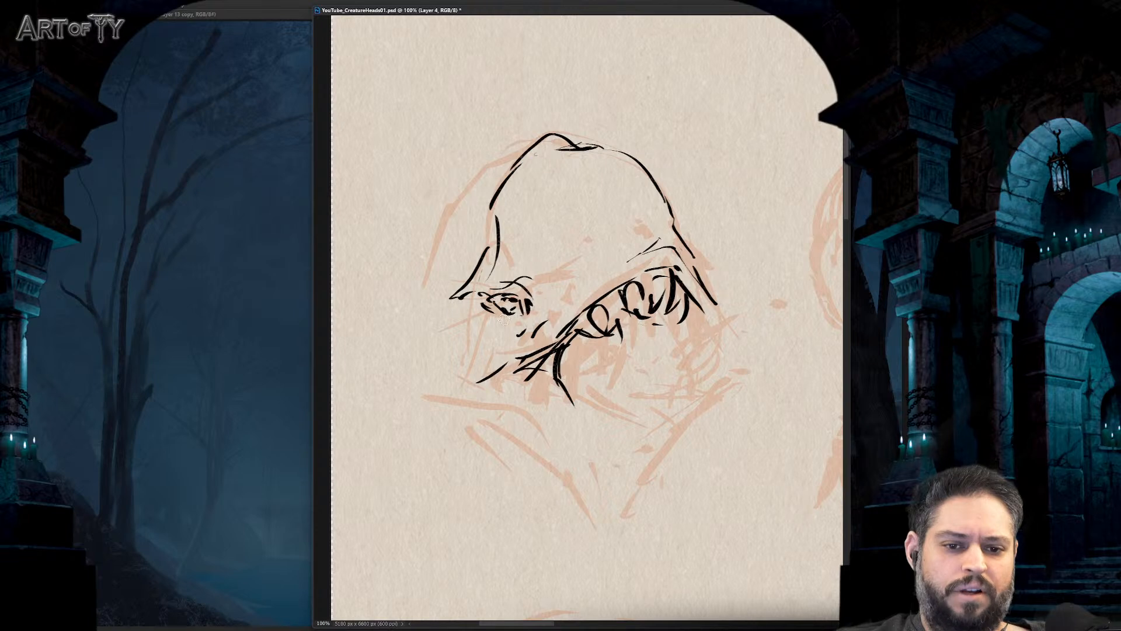
drag(564, 284, 641, 252)
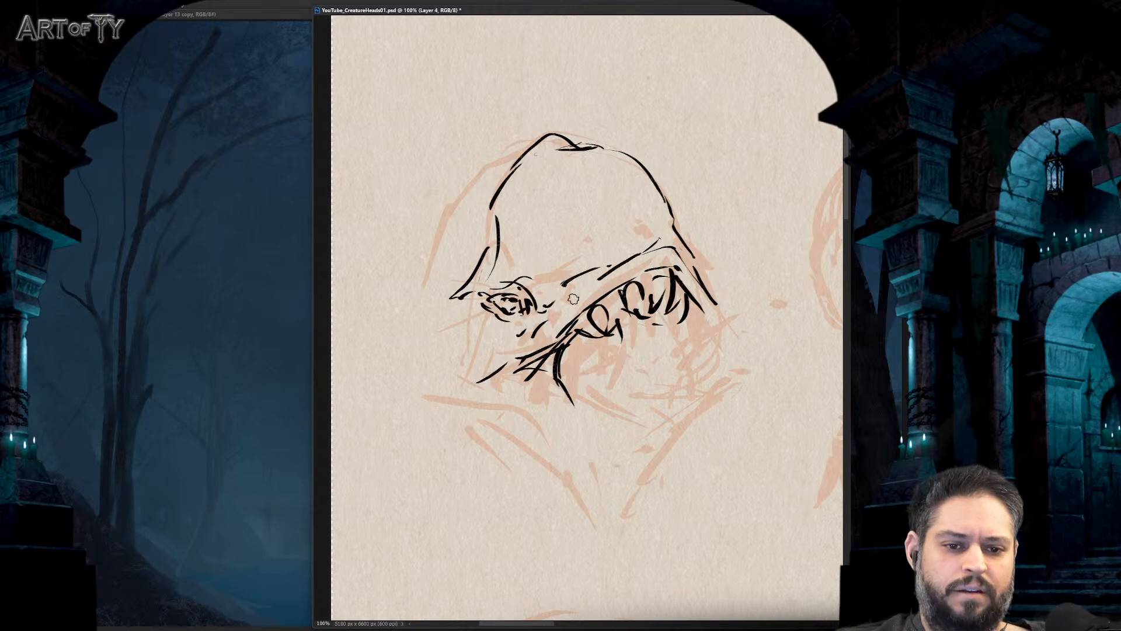
- Ink the back edge of the skull, the pointed cheek folds and the rear corner of the lower jaw
mouse_move(516, 152)
mouse_down()
mouse_move(484, 162)
mouse_move(435, 273)
mouse_move(434, 303)
mouse_move(456, 307)
mouse_move(410, 316)
mouse_move(453, 340)
mouse_up()
mouse_move(451, 318)
mouse_down()
mouse_move(455, 349)
mouse_move(453, 322)
mouse_up()
drag(512, 328, 519, 335)
drag(485, 343, 423, 403)
mouse_move(427, 412)
mouse_down()
mouse_move(432, 426)
mouse_move(473, 381)
mouse_up()
drag(484, 379, 528, 359)
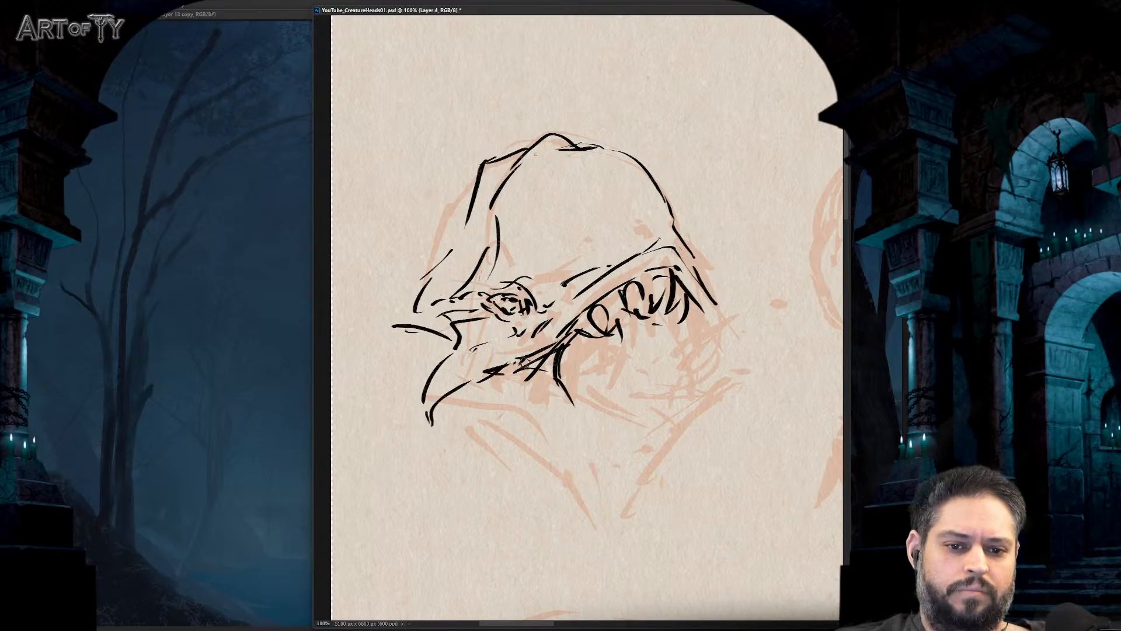
- Ink the nostril slits at the tip of the snout and the front edge of the open mouth
mouse_move(622, 248)
mouse_down()
mouse_move(628, 215)
mouse_move(643, 242)
mouse_up()
mouse_move(644, 237)
mouse_down()
mouse_move(659, 238)
mouse_move(657, 211)
mouse_up()
drag(660, 213, 665, 241)
drag(633, 202, 611, 250)
drag(605, 257, 625, 334)
mouse_move(654, 324)
mouse_down()
mouse_move(682, 305)
mouse_move(689, 363)
mouse_up()
click(676, 355)
click(579, 384)
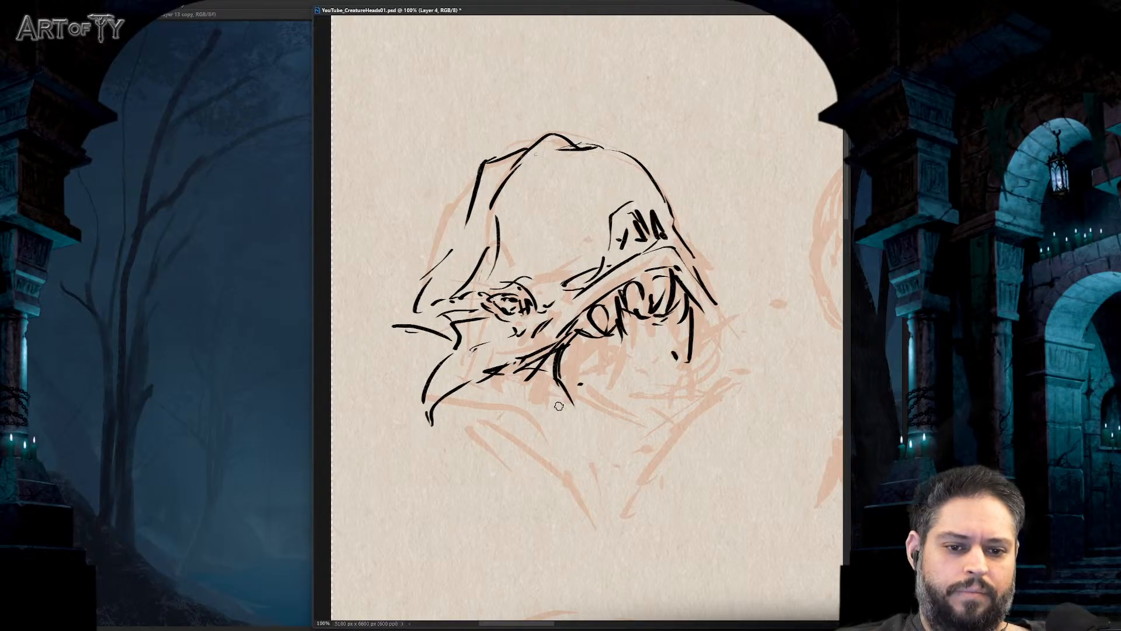
- Ink the lower jaw line sweeping to the chin, with short fold strokes beneath it and mouth interior marks
drag(546, 365, 518, 391)
click(560, 403)
mouse_move(449, 399)
mouse_down()
mouse_move(560, 403)
mouse_move(514, 405)
mouse_move(531, 431)
mouse_up()
drag(543, 427, 557, 437)
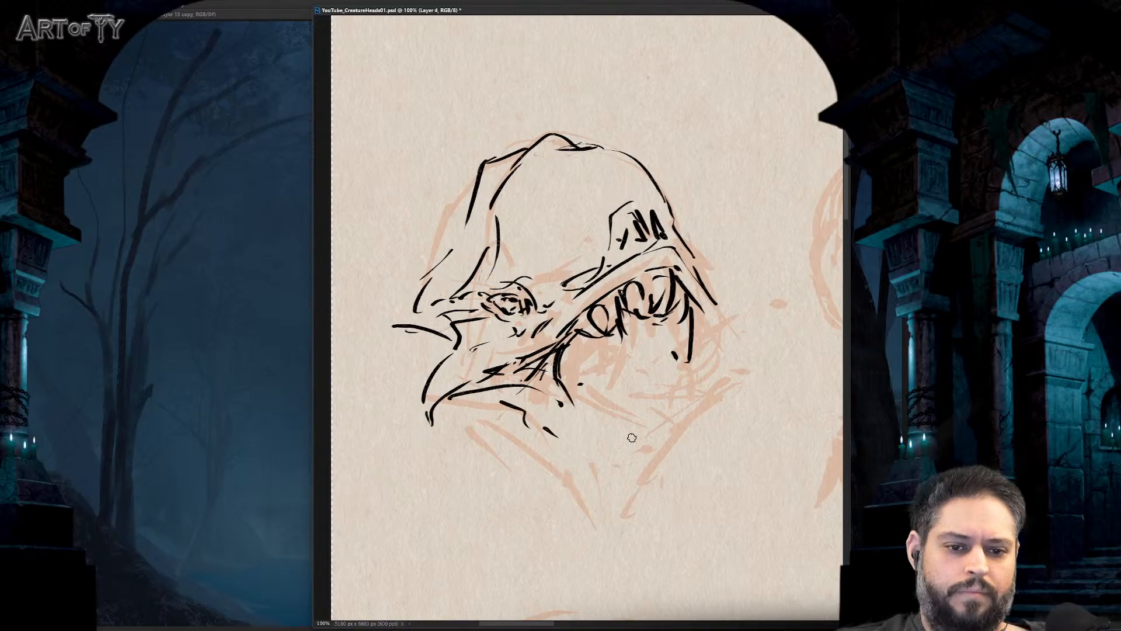
drag(691, 336, 672, 360)
drag(661, 381, 649, 425)
drag(548, 392, 631, 448)
drag(672, 438, 693, 422)
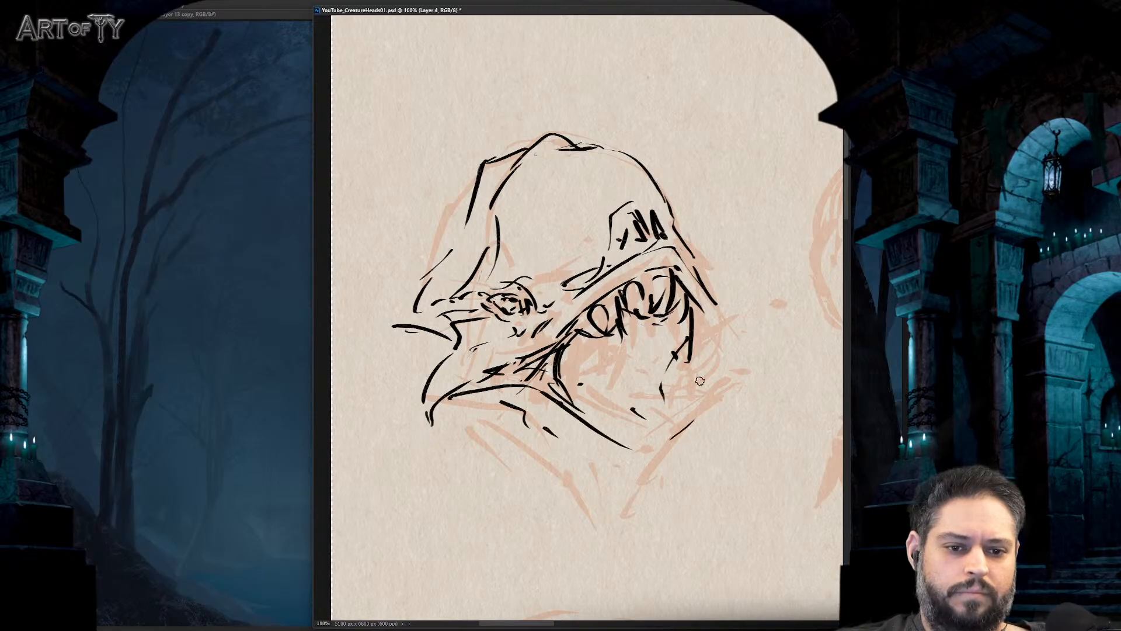
- Close the rounded chin, add a curved line inside the open mouth and drop a strand below the chin
drag(700, 377, 690, 409)
mouse_move(681, 433)
mouse_down()
mouse_move(673, 412)
mouse_move(689, 453)
mouse_move(623, 439)
mouse_up()
drag(610, 150, 657, 199)
mouse_move(648, 212)
mouse_down()
mouse_move(662, 255)
mouse_move(655, 341)
mouse_move(640, 338)
mouse_move(606, 380)
mouse_up()
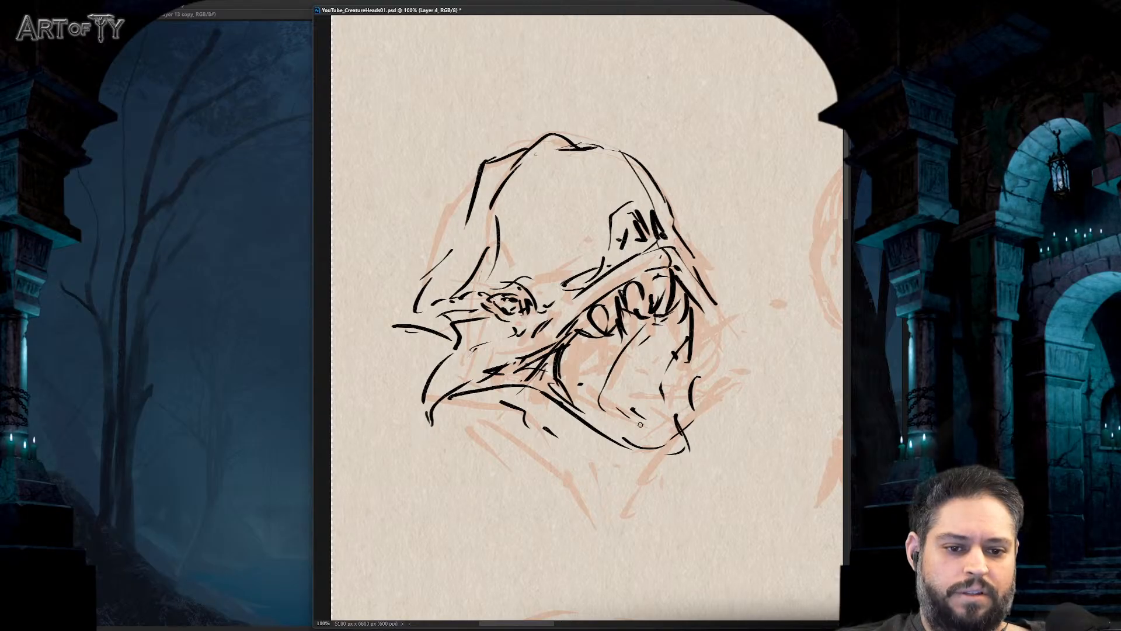
drag(653, 448, 640, 524)
- Ink a second contour along the underside of the lower jaw and broken strokes around the chin
key(ctrl+minus)
key(ctrl+minus)
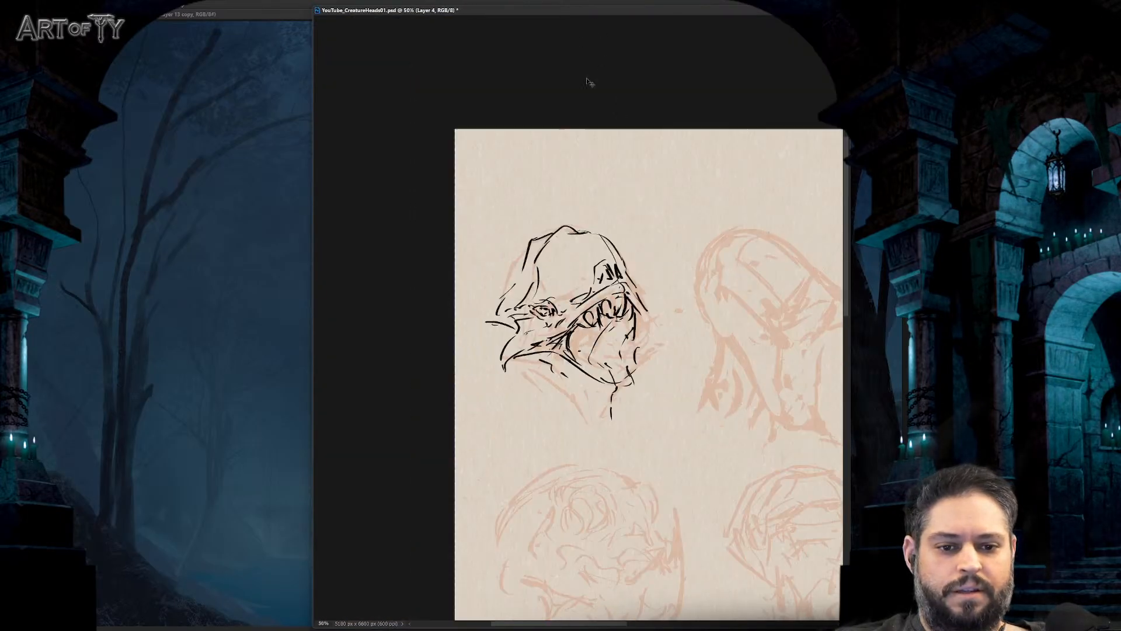
key(ctrl+plus)
key(ctrl+plus)
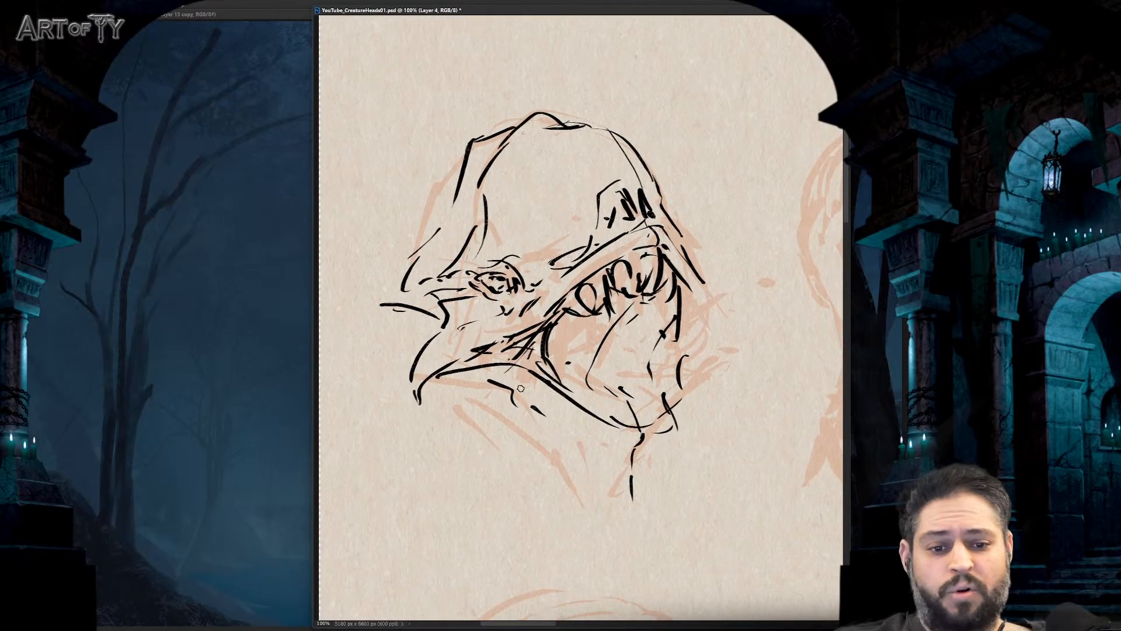
mouse_move(457, 380)
mouse_down()
mouse_move(502, 386)
mouse_move(583, 440)
mouse_move(656, 462)
mouse_move(679, 421)
mouse_up()
mouse_move(683, 379)
mouse_down()
mouse_move(678, 388)
mouse_move(689, 373)
mouse_up()
drag(692, 292, 691, 321)
drag(697, 359, 682, 382)
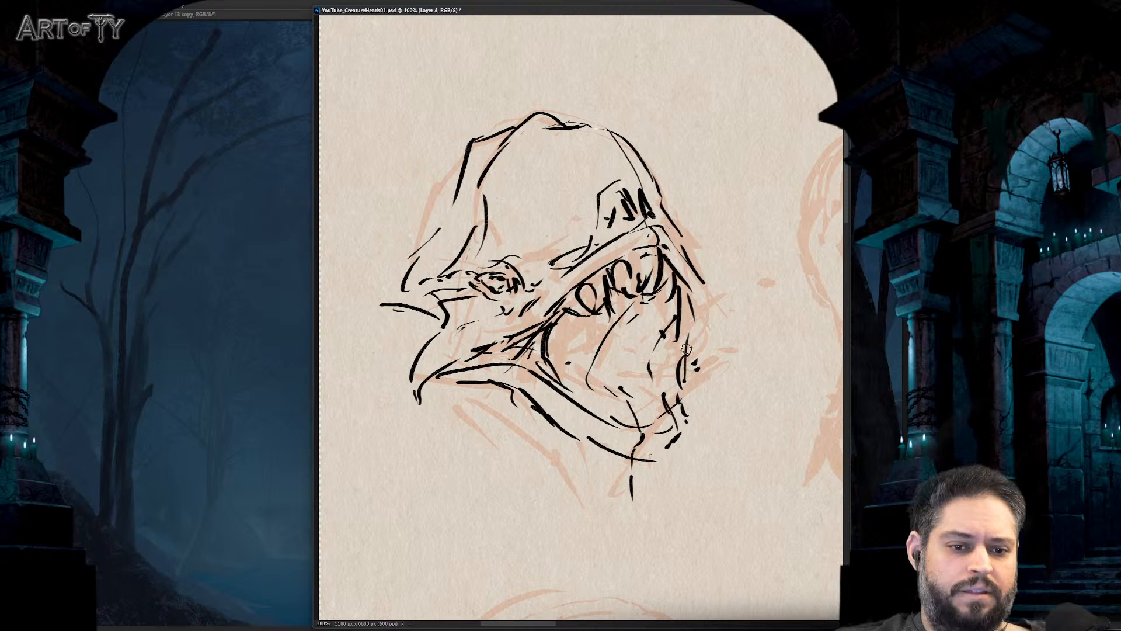
- Build up a heavy black line along the front of the gaping mouth from snout to chin
mouse_move(708, 305)
mouse_down()
mouse_move(679, 369)
mouse_move(688, 331)
mouse_up()
mouse_move(696, 275)
mouse_down()
mouse_move(682, 322)
mouse_move(694, 339)
mouse_up()
drag(703, 313, 678, 380)
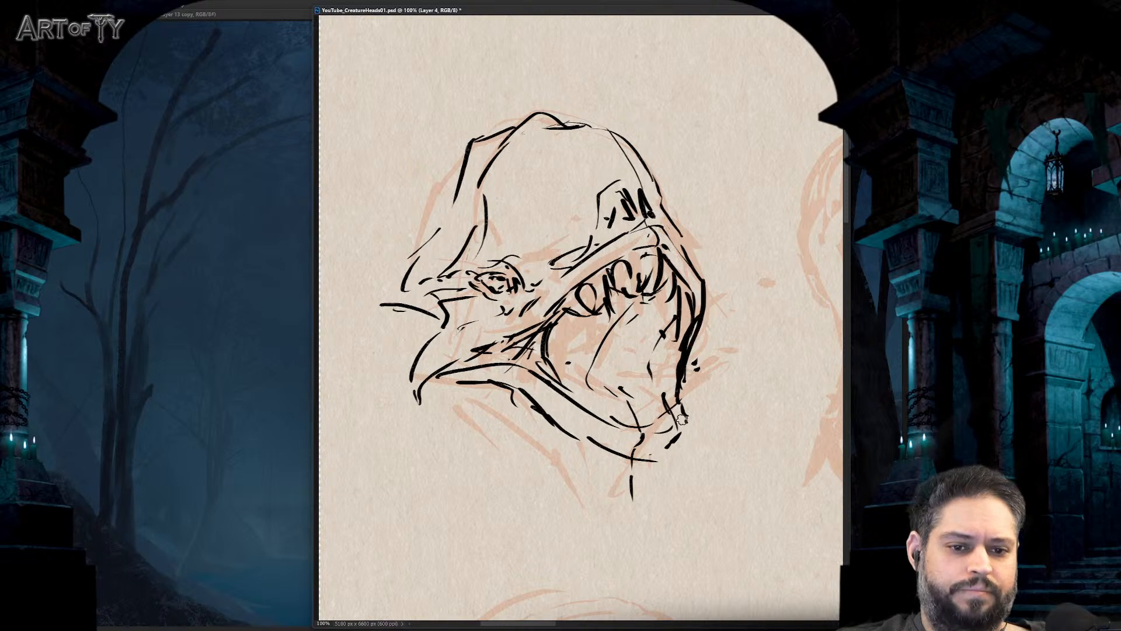
drag(682, 419, 689, 353)
drag(696, 326, 683, 409)
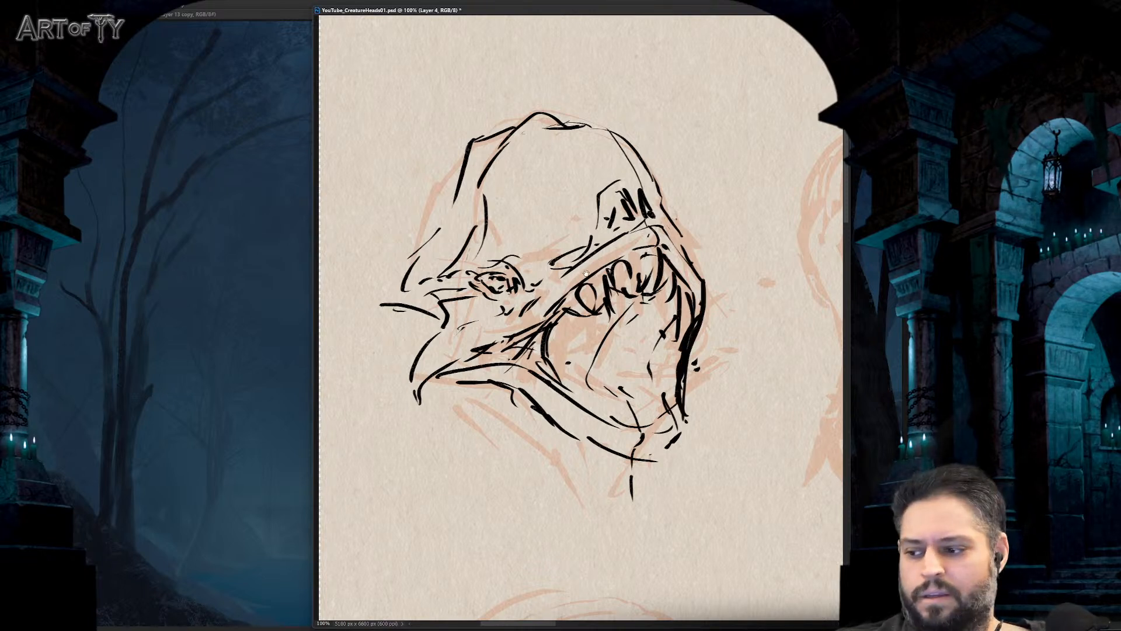
- Ink the throat folds under the jaw and a dripping tuft below the chin, undoing unwanted strokes
drag(460, 392, 537, 445)
drag(548, 454, 607, 467)
mouse_move(661, 451)
mouse_down()
mouse_move(607, 479)
mouse_move(554, 470)
mouse_move(550, 529)
mouse_up()
drag(496, 439, 534, 464)
drag(596, 484, 564, 522)
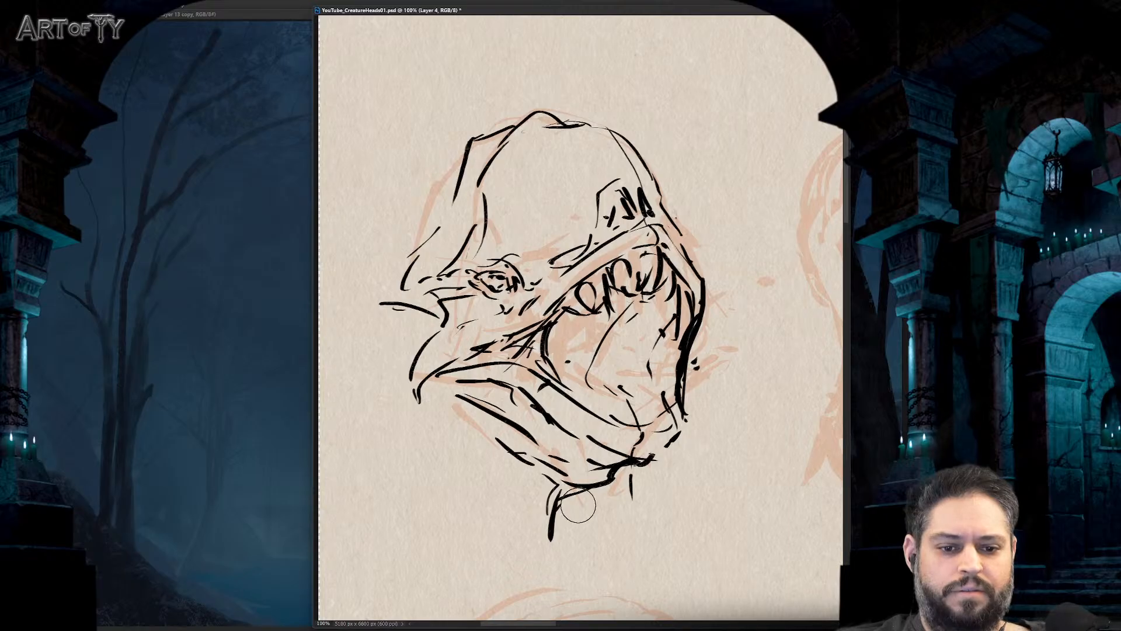
key(ctrl+z)
key(ctrl+z)
mouse_move(648, 458)
mouse_down()
mouse_move(612, 496)
mouse_move(575, 496)
mouse_move(567, 519)
mouse_up()
key(ctrl+z)
drag(634, 476, 630, 496)
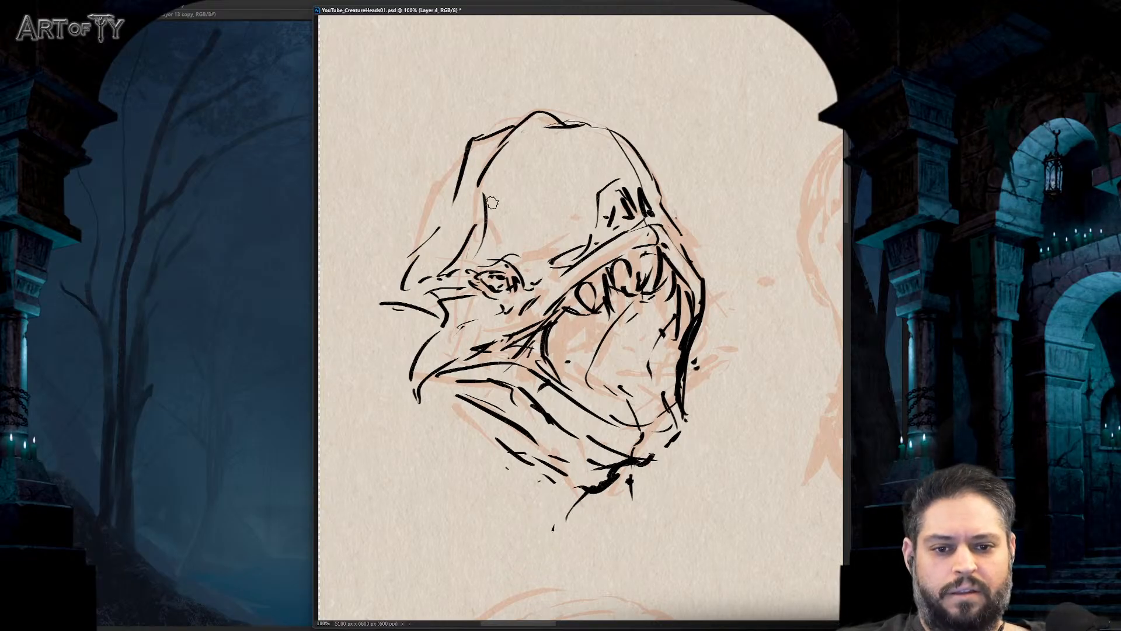
- Ink a large pointed flap sweeping back and down from the rear of the skull
mouse_move(464, 156)
mouse_down()
mouse_move(411, 191)
mouse_move(346, 277)
mouse_move(357, 344)
mouse_move(349, 390)
mouse_move(363, 397)
mouse_up()
mouse_move(380, 392)
mouse_down()
mouse_move(400, 371)
mouse_move(353, 409)
mouse_up()
drag(368, 310, 349, 390)
- Erase part of the outline around the eye and return to the brush
key(e)
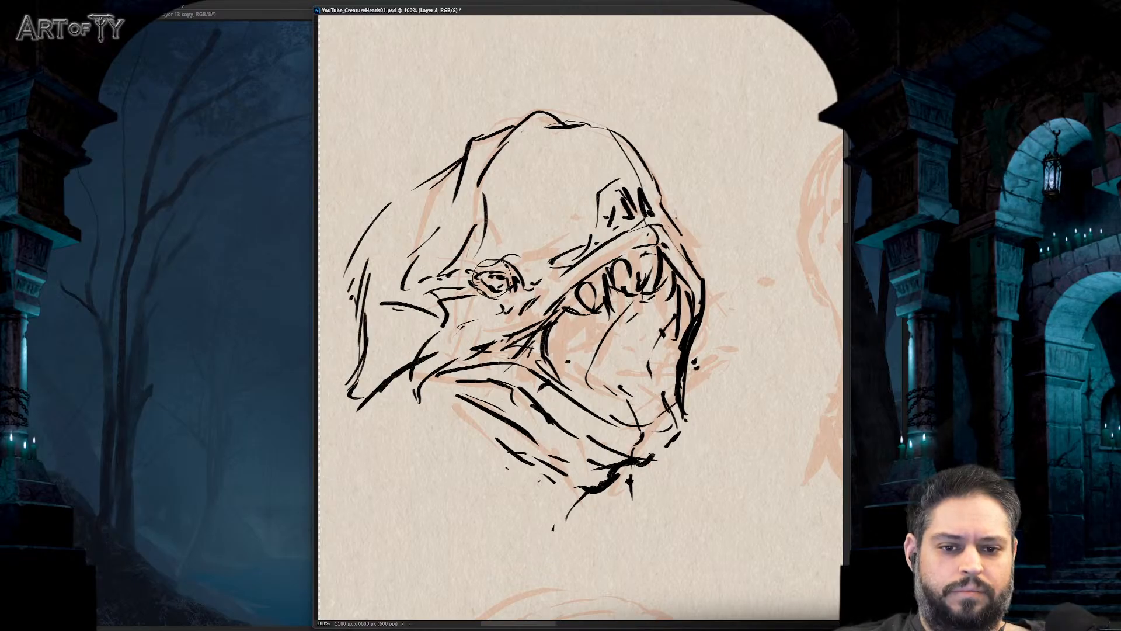
mouse_move(490, 275)
mouse_down()
mouse_move(505, 295)
mouse_move(535, 275)
mouse_up()
key(b)
- Thicken the rear jaw line, add lower teeth and mouth details, and ink the brow wrinkles and a curved skull contour
key(ctrl+minus)
key(ctrl+minus)
key(ctrl+plus)
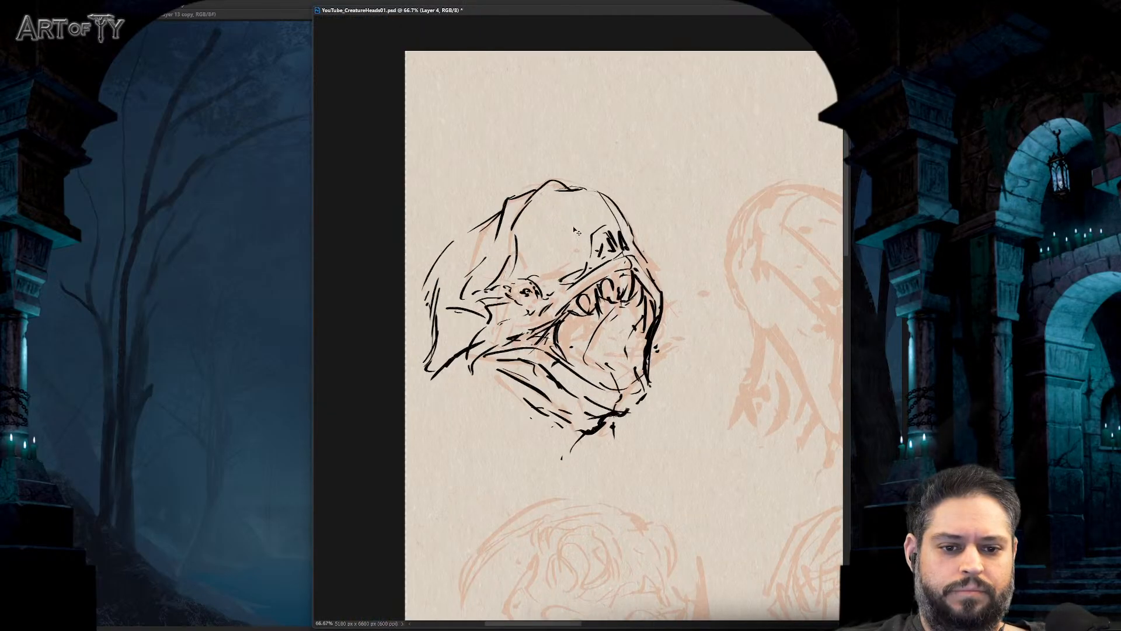
key(ctrl+plus)
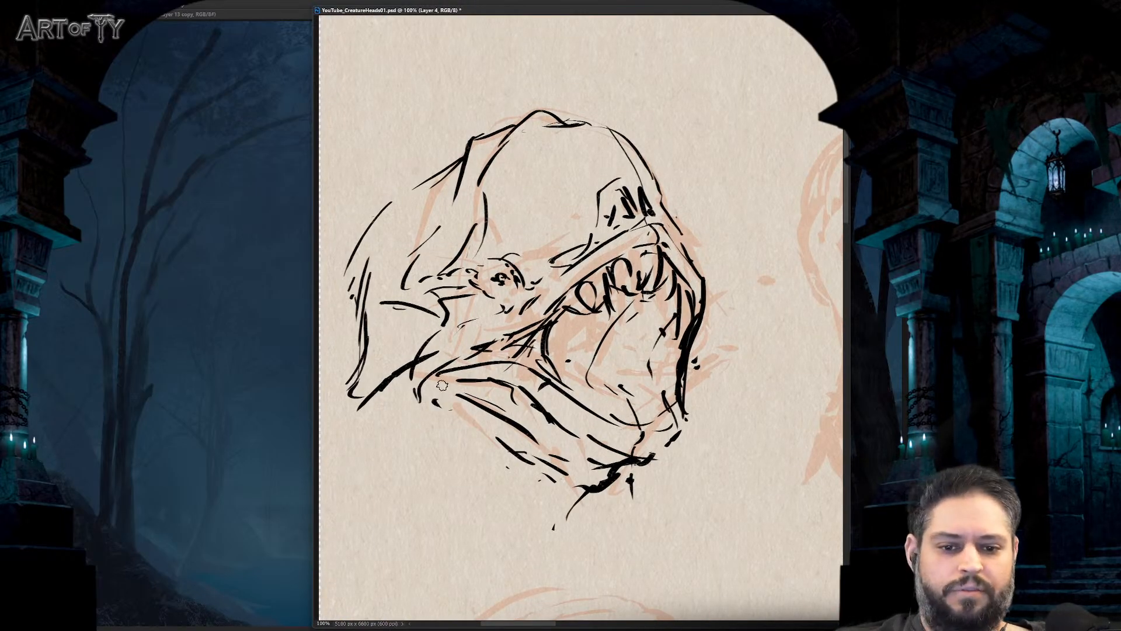
mouse_move(423, 353)
mouse_down()
mouse_move(461, 359)
mouse_move(522, 338)
mouse_up()
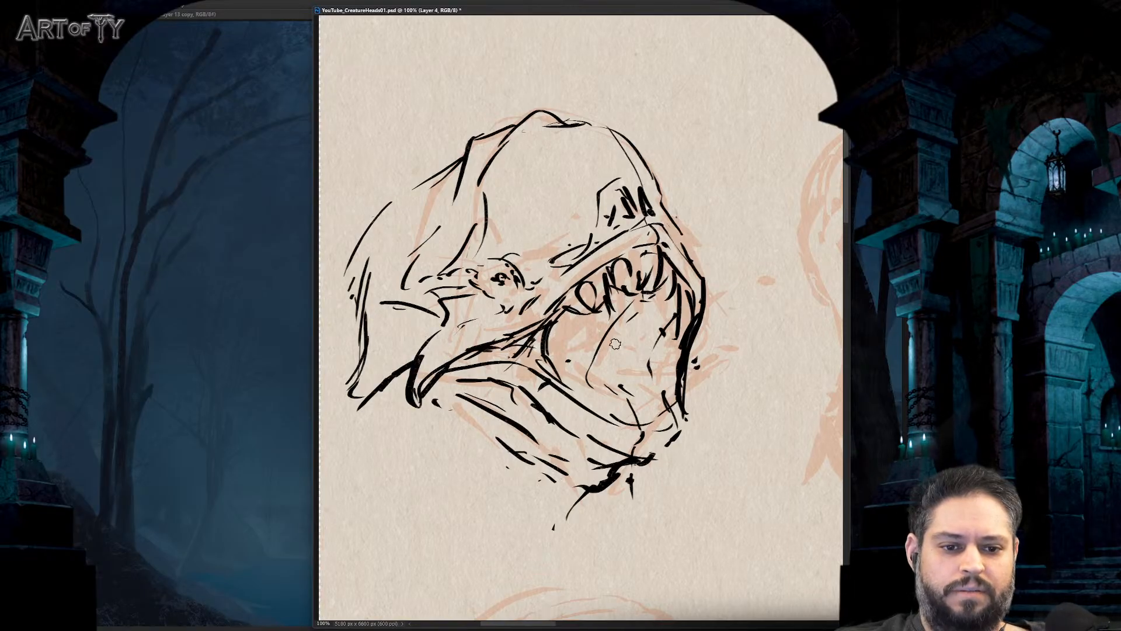
mouse_move(563, 373)
mouse_down()
mouse_move(591, 391)
mouse_move(600, 373)
mouse_move(624, 396)
mouse_move(637, 378)
mouse_move(648, 392)
mouse_move(675, 384)
mouse_up()
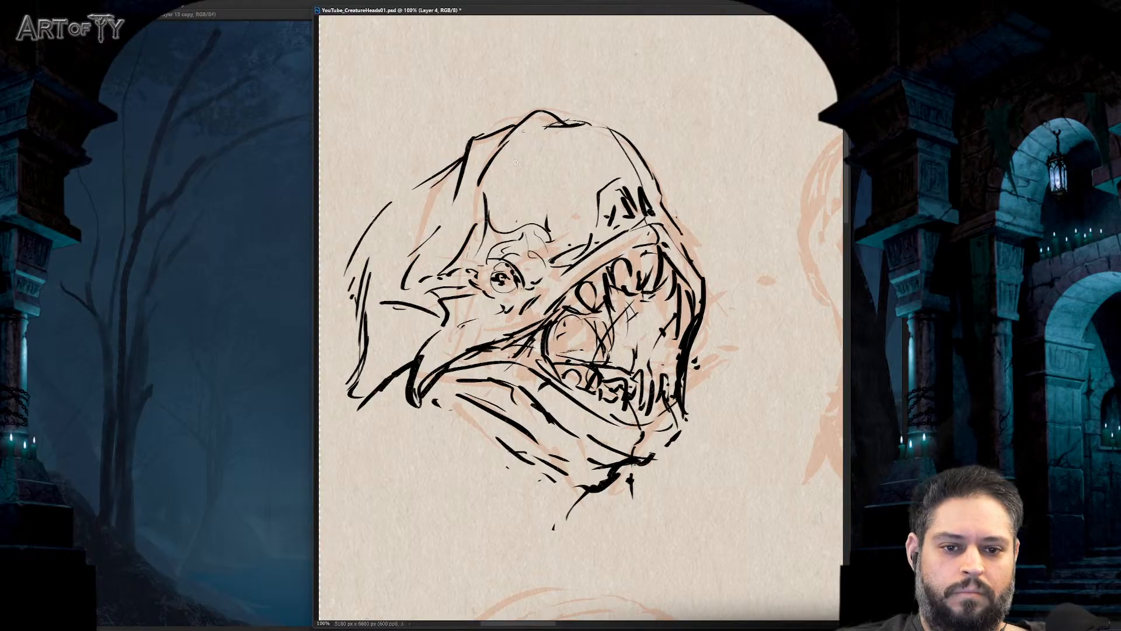
drag(509, 199, 546, 127)
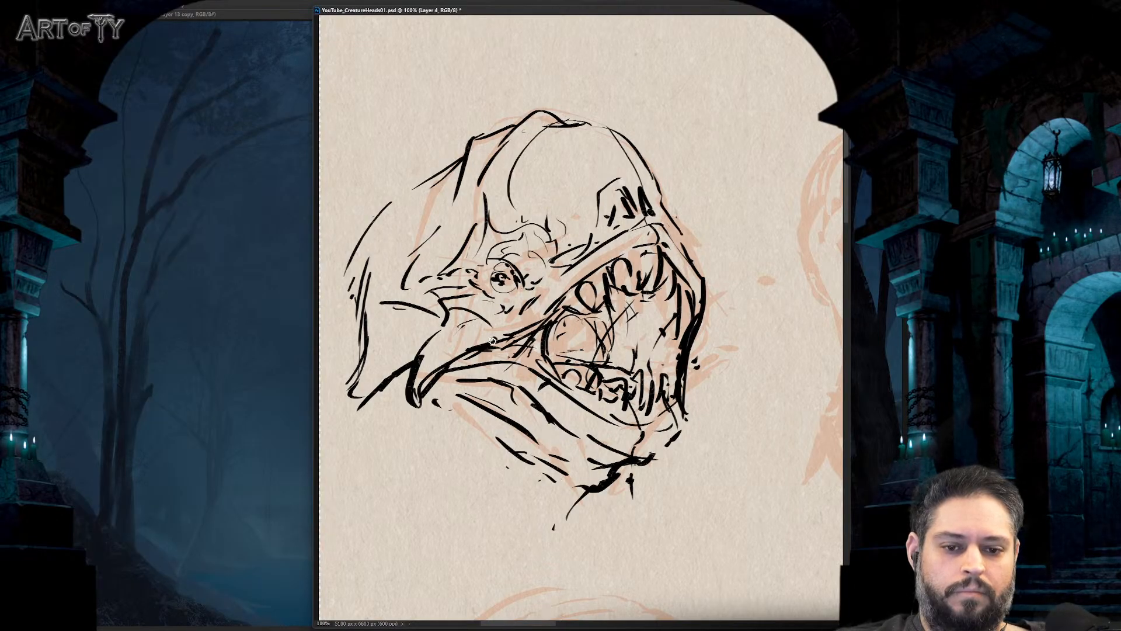
- Ink a small ear opening behind the cheek, short neck wrinkles below the jaw and a thicker tuft under the chin
key(ctrl+minus)
key(ctrl+minus)
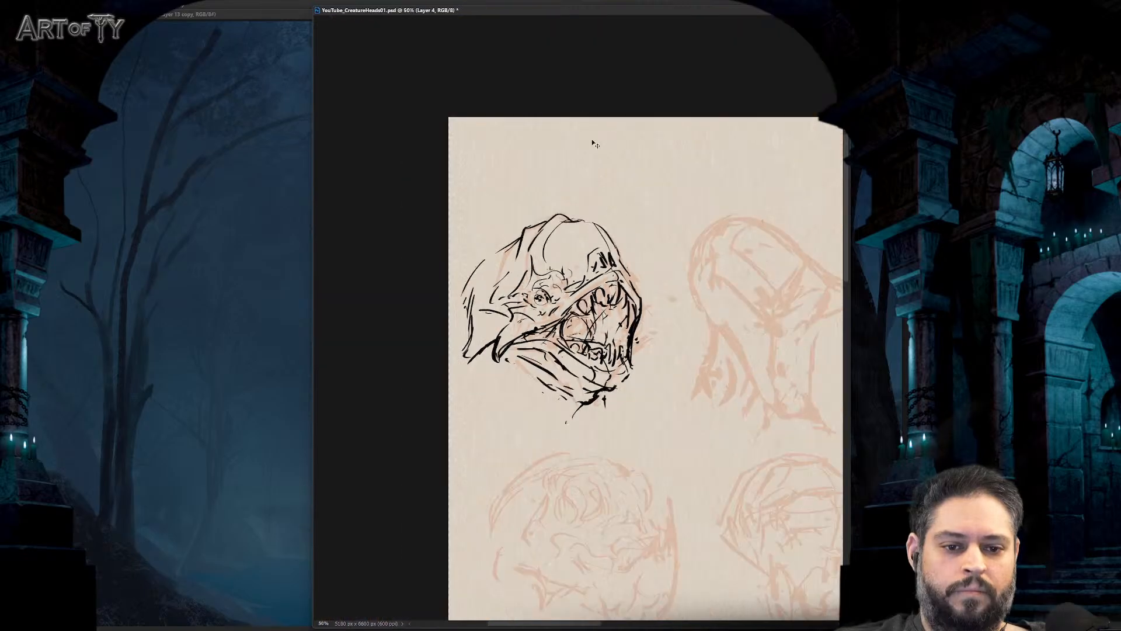
key(ctrl+minus)
key(ctrl+plus)
key(ctrl+plus)
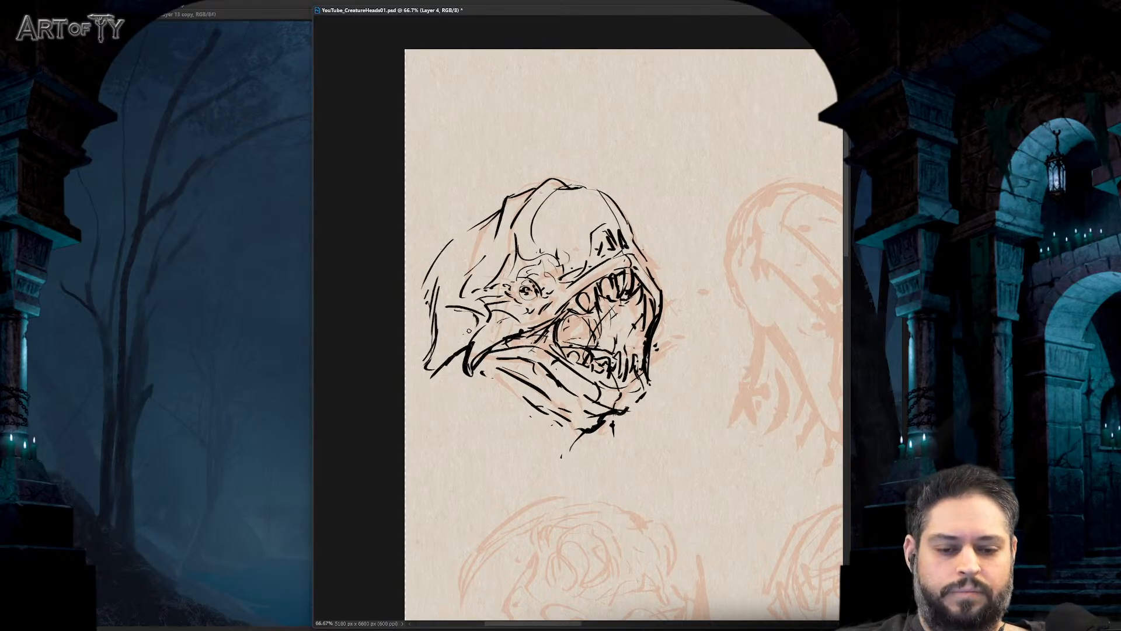
drag(468, 331, 467, 322)
mouse_move(492, 373)
mouse_down()
mouse_move(518, 389)
mouse_move(504, 402)
mouse_up()
drag(503, 410, 508, 418)
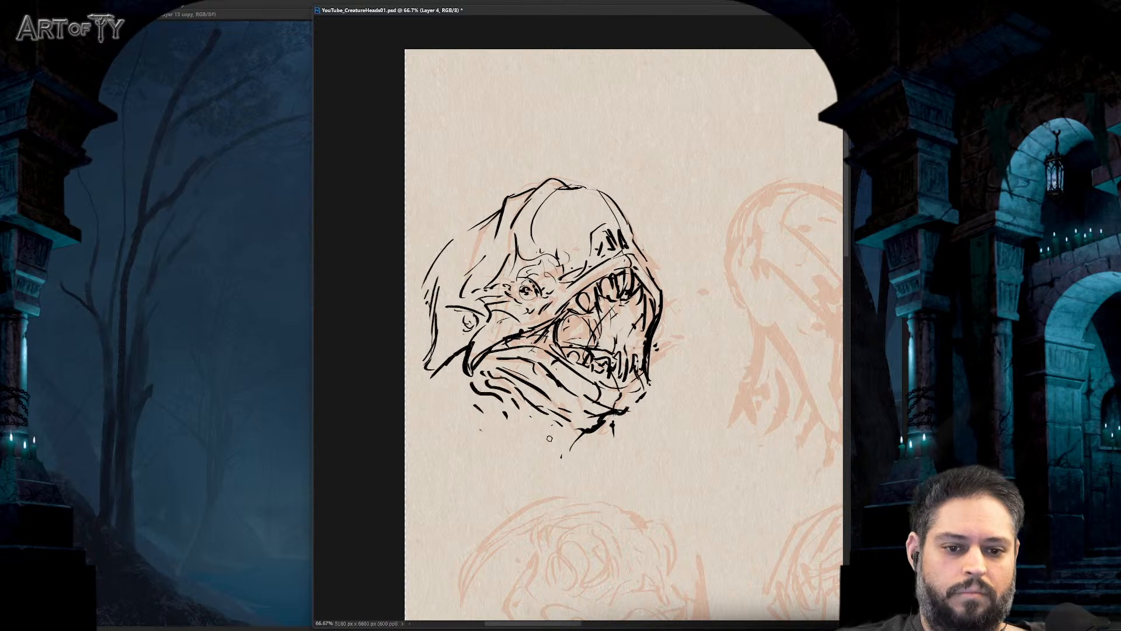
drag(585, 433, 568, 456)
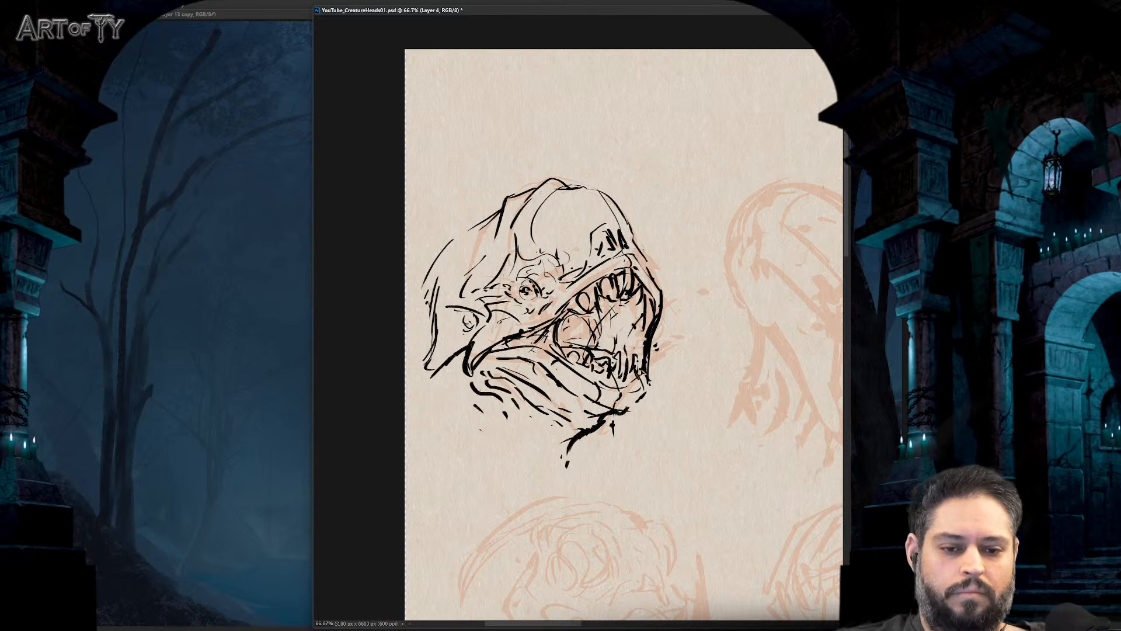
- Flip the canvas horizontally and ink a heavy curved neck fold behind and below the jaw
key(F1)
drag(829, 321, 525, 303)
key(ctrl+minus)
drag(735, 309, 561, 320)
drag(825, 338, 558, 349)
mouse_move(623, 388)
mouse_down()
mouse_move(605, 387)
mouse_move(654, 366)
mouse_up()
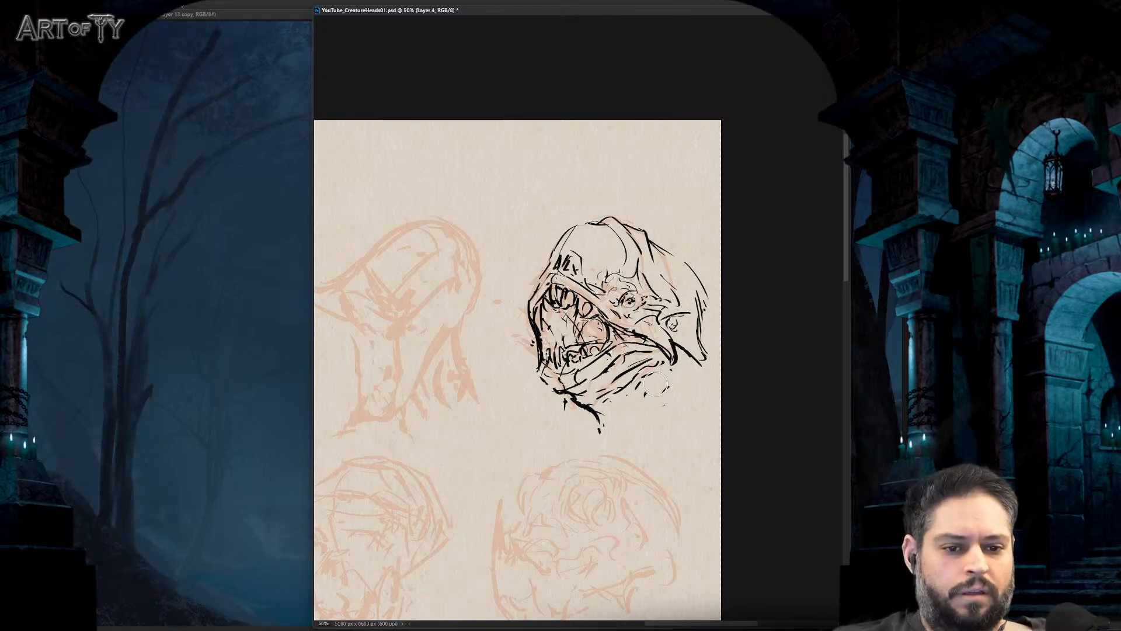
mouse_move(635, 376)
mouse_down()
mouse_move(697, 395)
mouse_move(622, 391)
mouse_up()
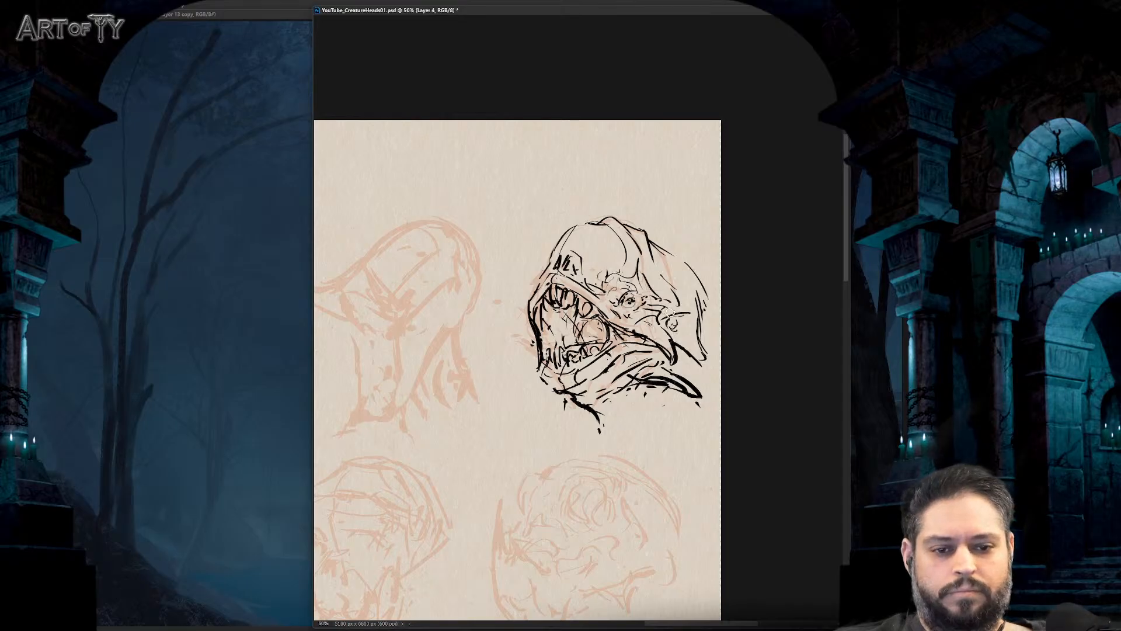
- Ink more neck folds below the first head's jaw and darken the mouth interior with a black throat opening and hatching
drag(669, 314, 673, 323)
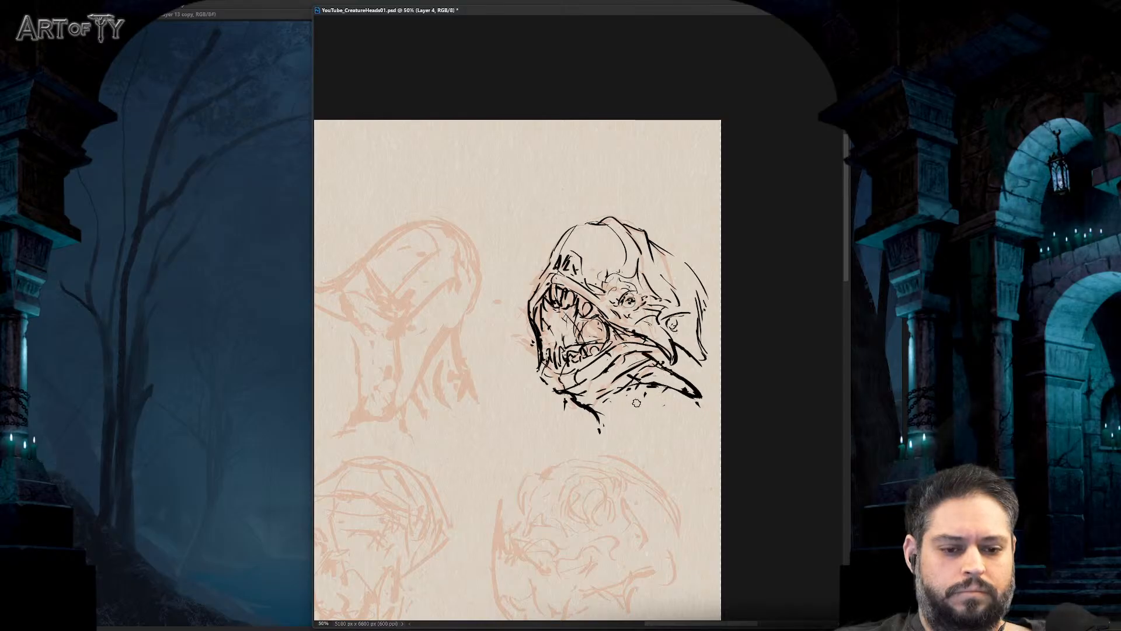
drag(646, 401, 675, 409)
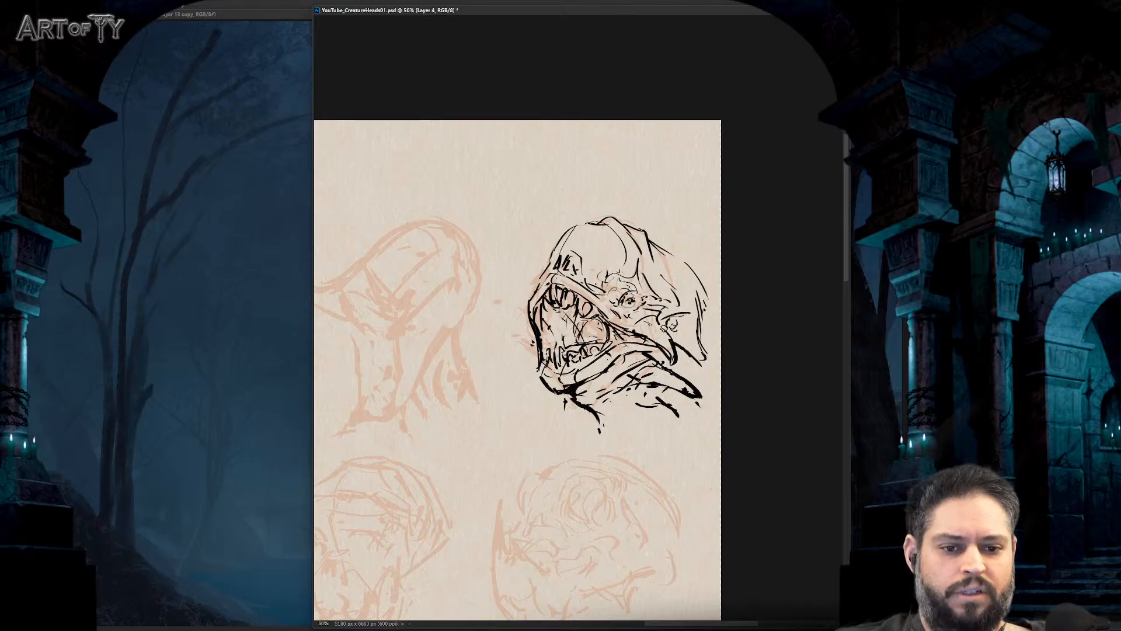
drag(602, 324, 589, 319)
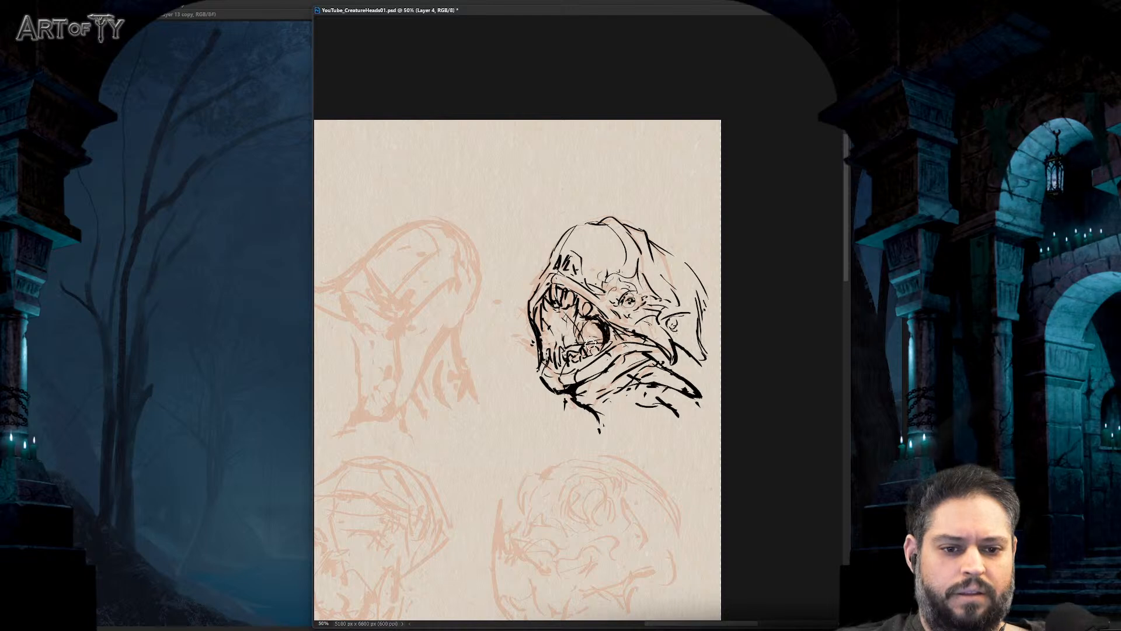
drag(597, 330, 558, 313)
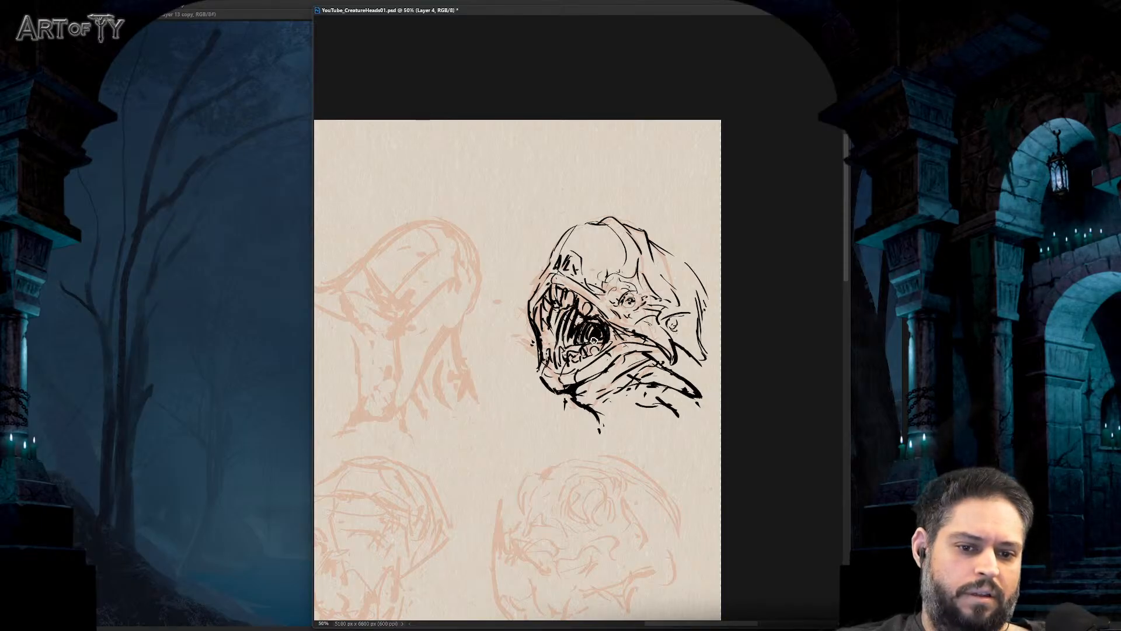
key(ctrl+minus)
key(ctrl+minus)
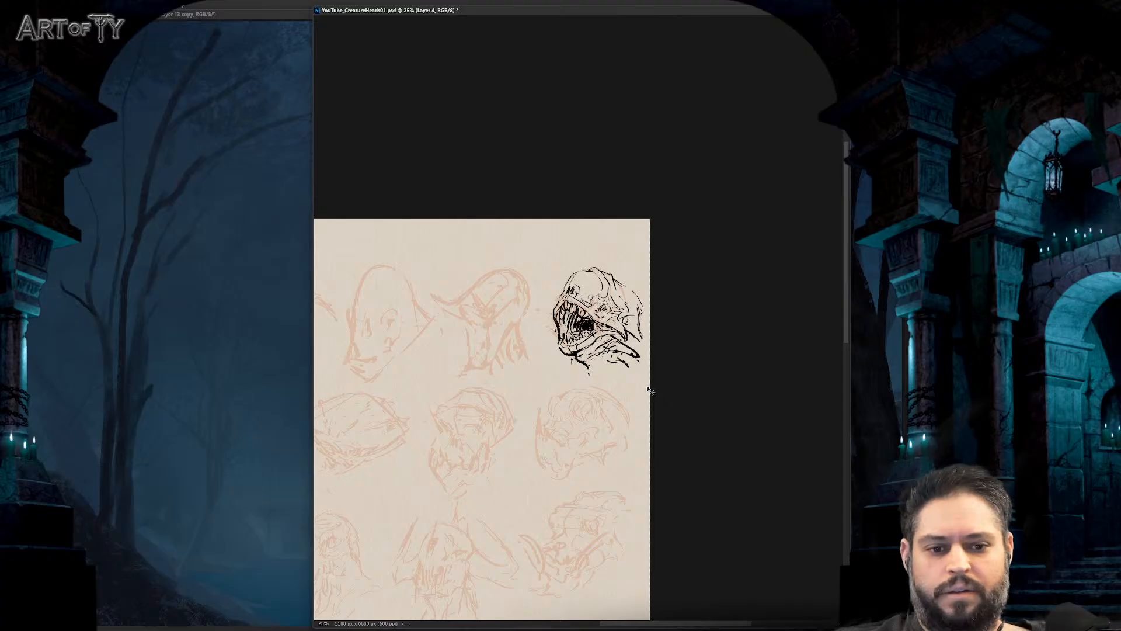
key(ctrl+plus)
key(ctrl+plus)
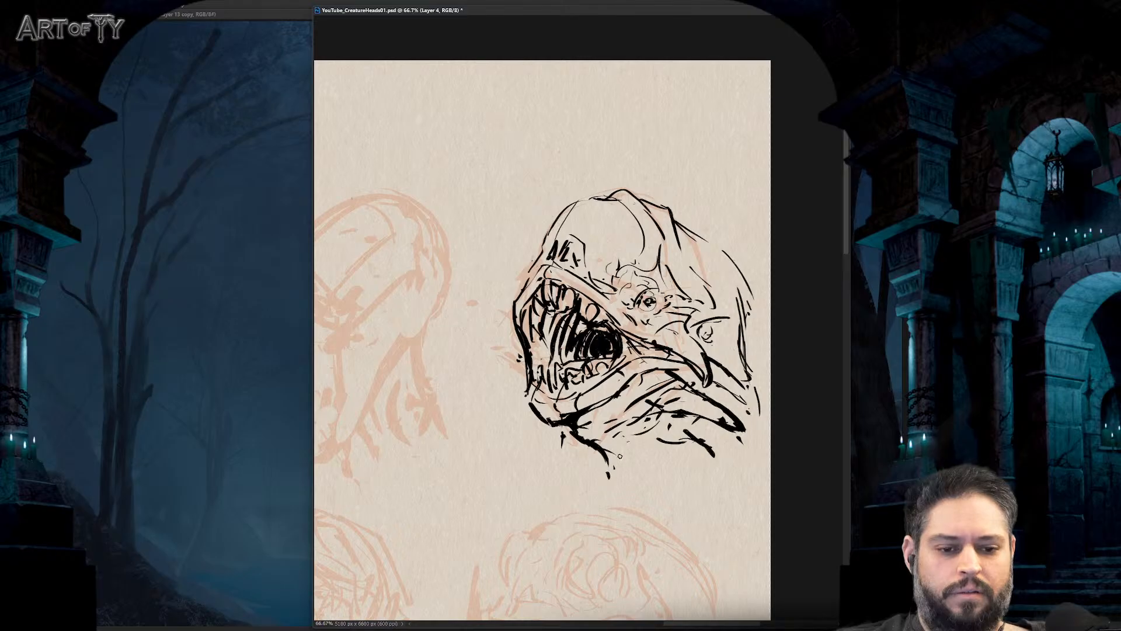
drag(620, 456, 676, 432)
key(ctrl+minus)
key(ctrl+minus)
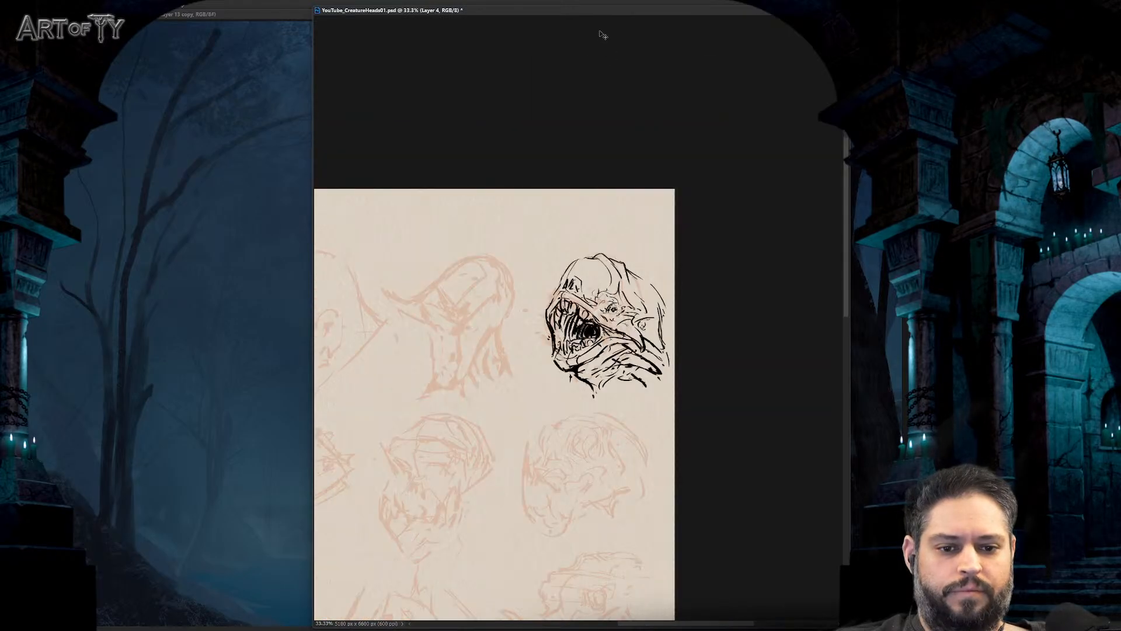
- Toggle the ink layer's visibility to compare the first head's line art with its orange underdrawing
key(ctrl+plus)
key(ctrl+plus)
key(ctrl+comma)
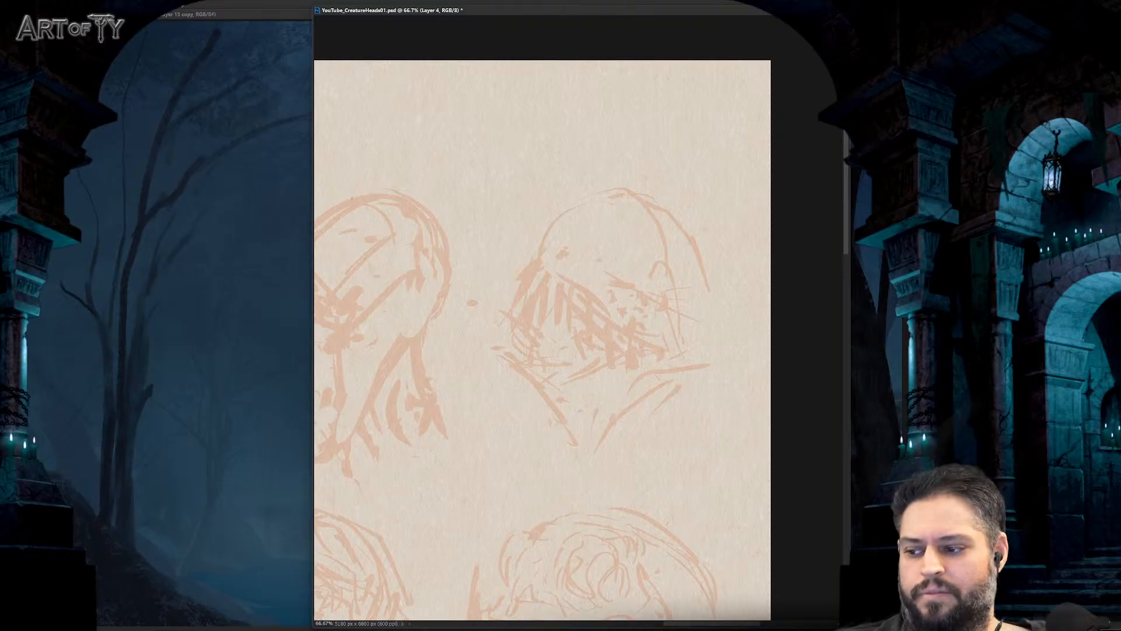
key(ctrl+comma)
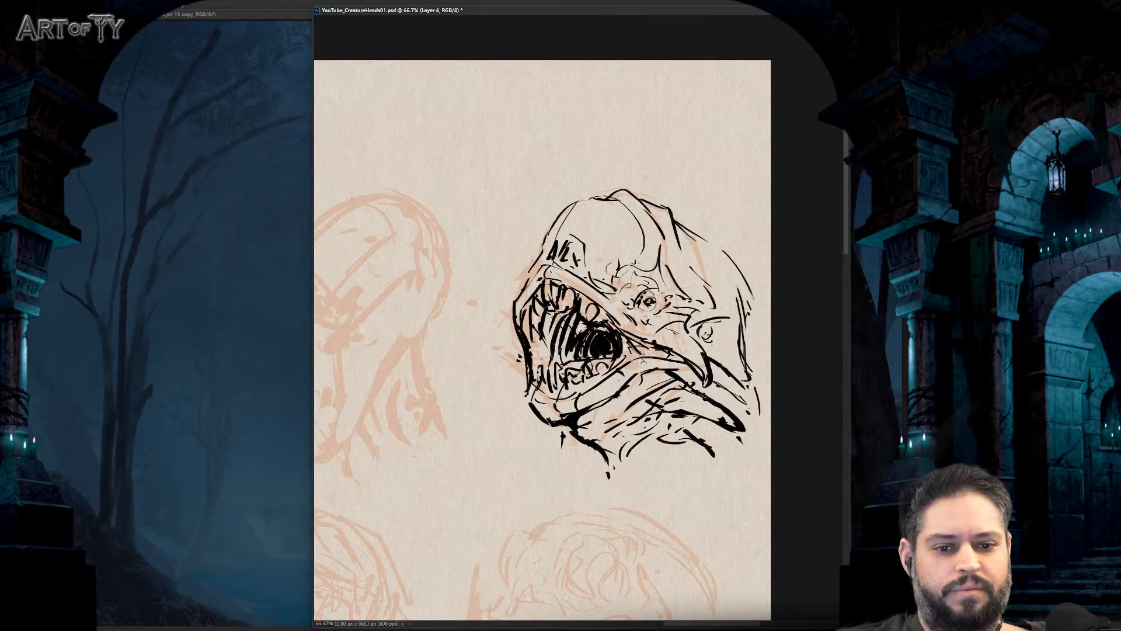
key(ctrl+comma)
key(ctrl+comma)
key(ctrl+comma)
key(ctrl+comma)
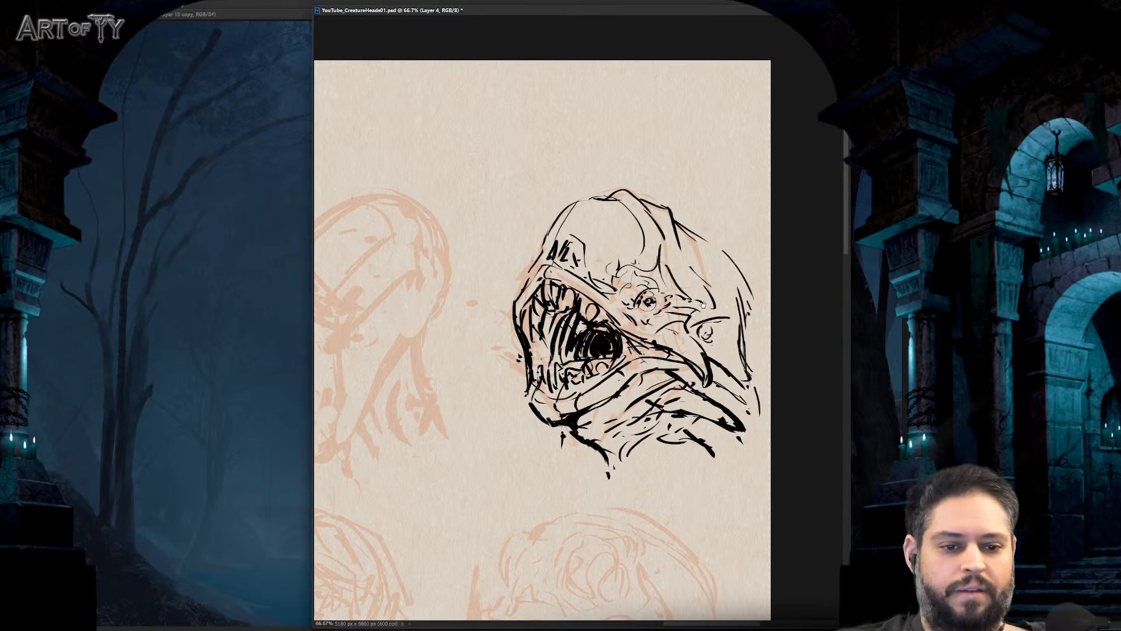
- Flip the canvas horizontally and ink the eye, brow and nose-bridge strokes of the second head in the upper row
key(ctrl+minus)
key(ctrl+minus)
mouse_move(557, 394)
mouse_down()
mouse_move(634, 335)
mouse_move(682, 331)
mouse_move(683, 354)
mouse_up()
key(ctrl+shift+h)
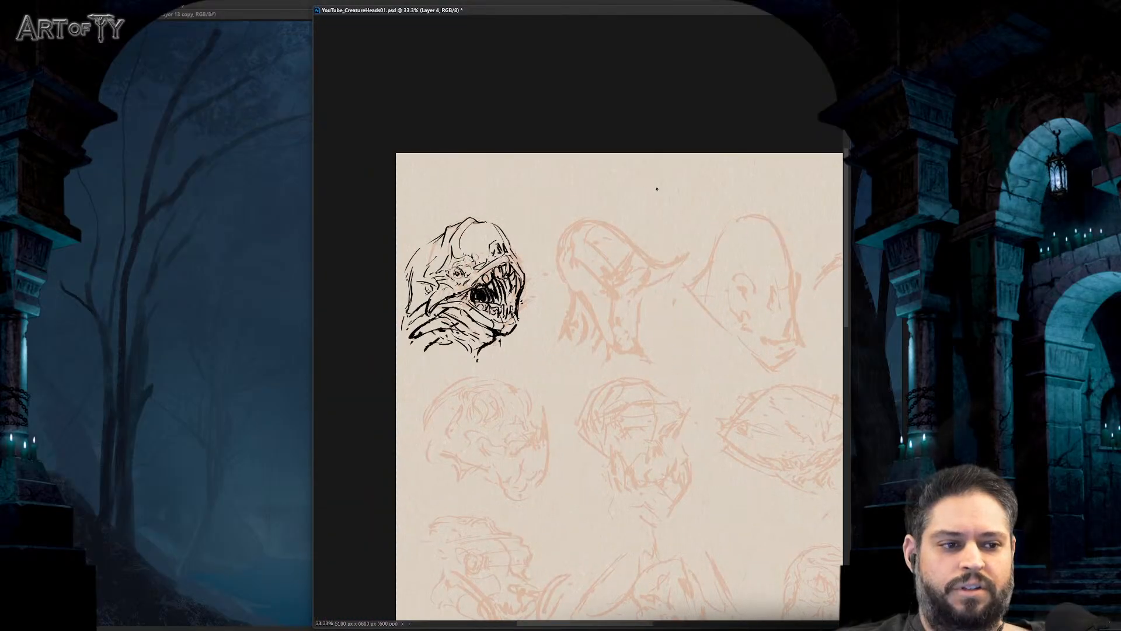
scroll(652, 303, up, 5)
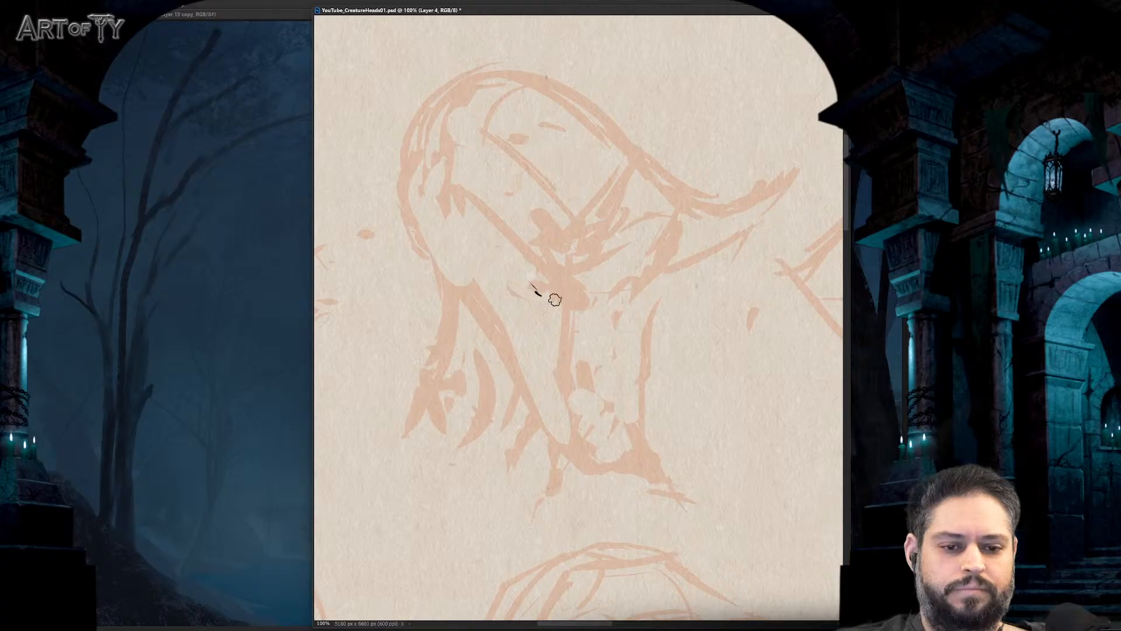
mouse_move(555, 299)
mouse_down()
mouse_move(546, 287)
mouse_move(563, 281)
mouse_move(586, 310)
mouse_move(598, 305)
mouse_move(533, 290)
mouse_move(613, 295)
mouse_move(604, 338)
mouse_move(653, 248)
mouse_move(675, 261)
mouse_move(663, 273)
mouse_up()
drag(650, 309, 653, 288)
mouse_move(572, 301)
mouse_down()
mouse_move(529, 305)
mouse_move(671, 282)
mouse_move(518, 310)
mouse_move(606, 305)
mouse_move(637, 412)
mouse_up()
drag(623, 365, 636, 409)
drag(604, 350, 616, 359)
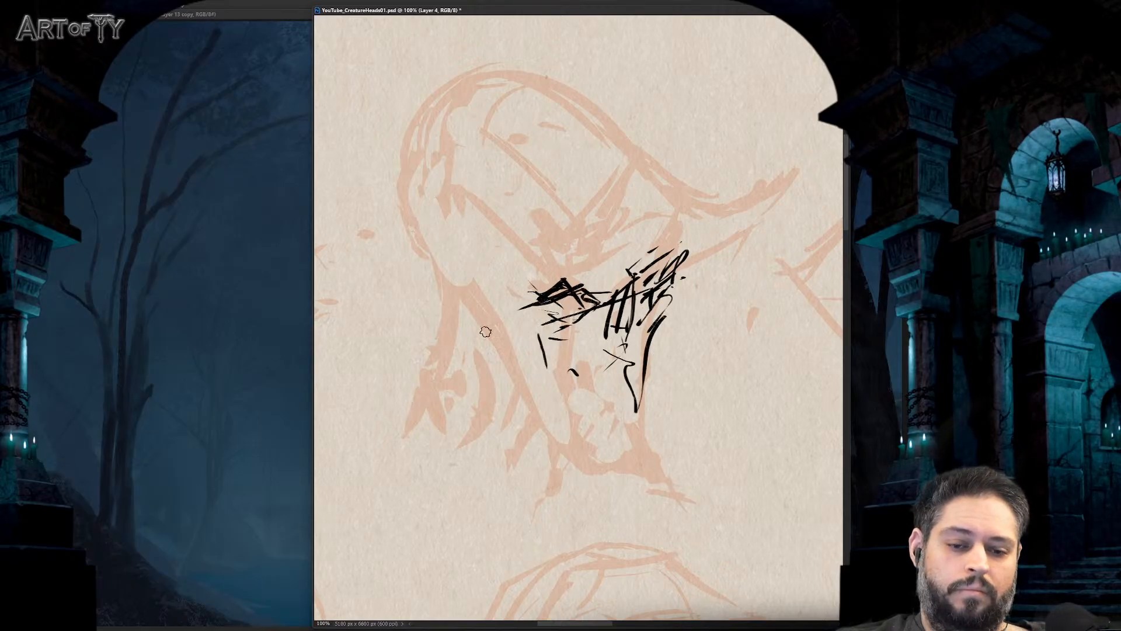
- Ink the second head's cheekbone line from behind the eye down to the upper lip
drag(485, 295, 485, 347)
mouse_move(466, 283)
mouse_down()
mouse_move(474, 316)
mouse_move(525, 330)
mouse_move(568, 382)
mouse_move(604, 337)
mouse_up()
drag(565, 402, 558, 410)
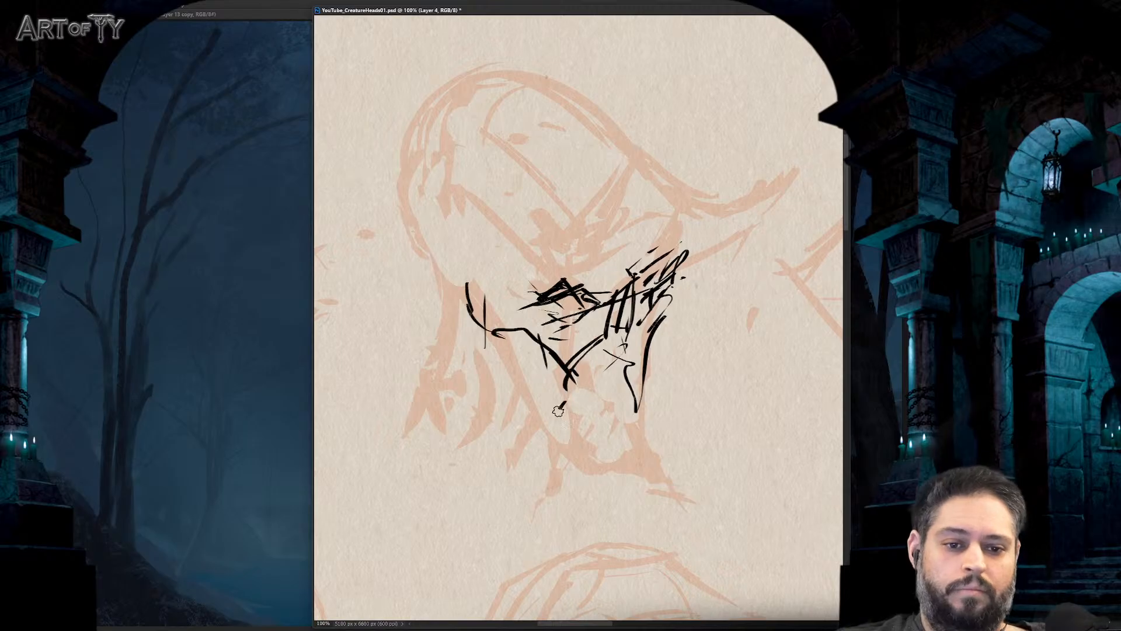
- Ink the rear jaw line with a looped jaw hinge and sketch the teeth and inner mouth
mouse_move(507, 341)
mouse_down()
mouse_move(543, 362)
mouse_move(511, 397)
mouse_move(568, 472)
mouse_up()
drag(581, 388, 561, 406)
drag(608, 369, 598, 380)
mouse_move(648, 320)
mouse_down()
mouse_move(635, 406)
mouse_move(584, 413)
mouse_up()
drag(661, 334, 636, 395)
drag(601, 381, 581, 399)
drag(592, 362, 578, 423)
mouse_move(613, 396)
mouse_down()
mouse_move(581, 426)
mouse_move(602, 437)
mouse_up()
drag(647, 380, 638, 391)
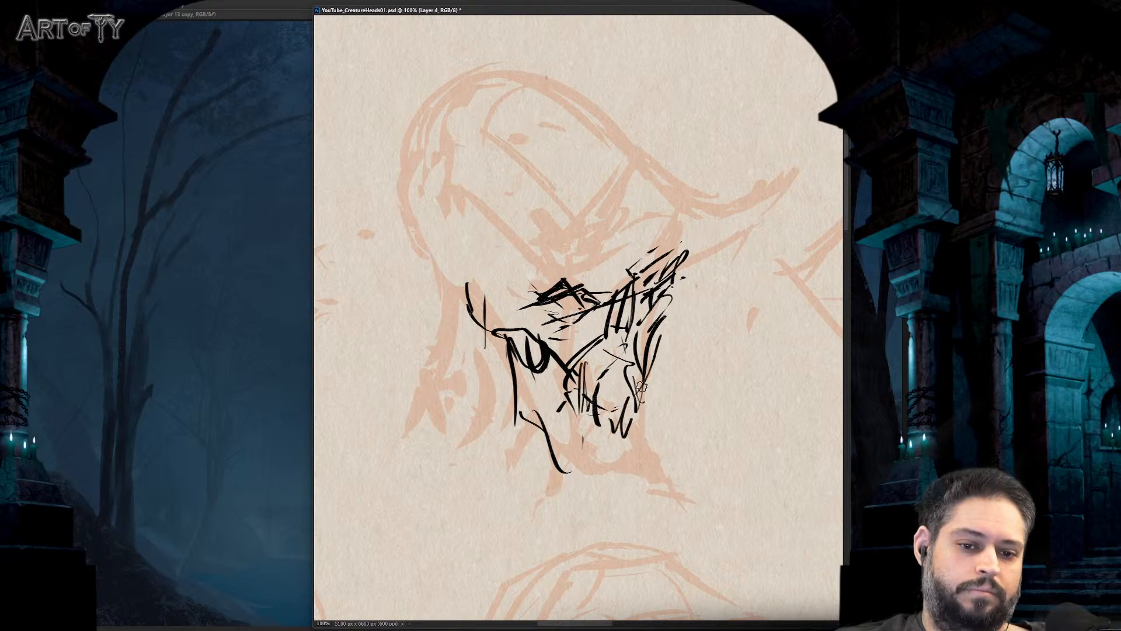
- Ink the front edge of the mouth, short chin strokes and a solid black nasal cavity
drag(642, 351, 659, 438)
drag(663, 482, 707, 503)
drag(645, 392, 635, 354)
drag(621, 272, 613, 327)
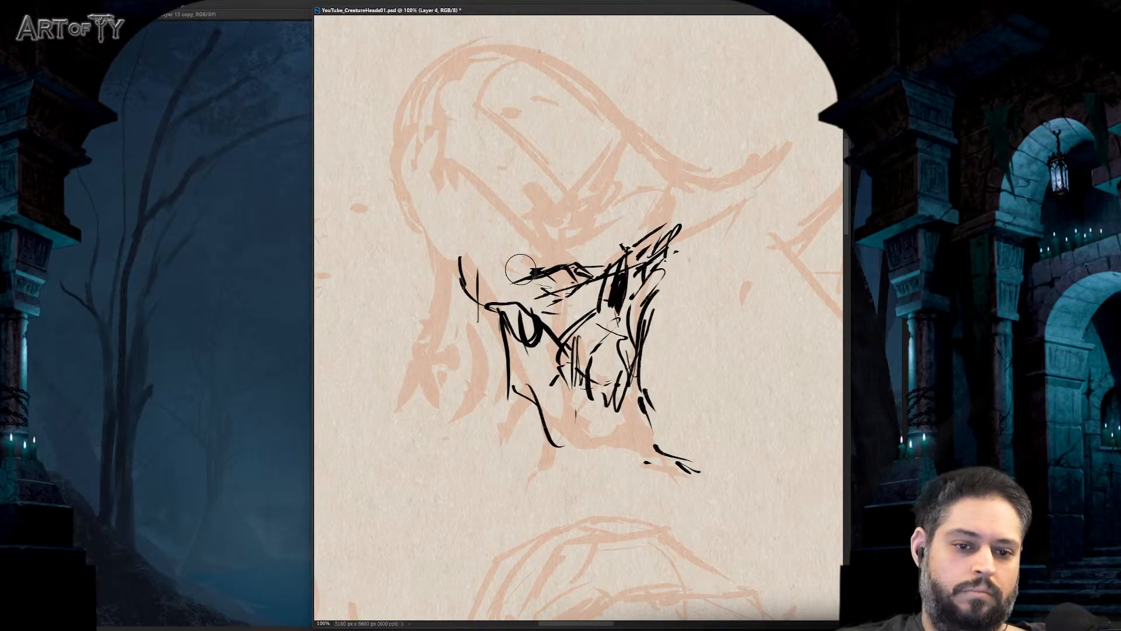
- Ink a heavy angular brow over the eyes, the far brow ridge and curved contour lines up the forehead
drag(520, 279, 628, 251)
mouse_move(674, 233)
mouse_down()
mouse_move(688, 219)
mouse_move(669, 199)
mouse_move(620, 252)
mouse_up()
drag(629, 213, 623, 249)
mouse_move(617, 192)
mouse_down()
mouse_move(534, 90)
mouse_move(572, 123)
mouse_up()
mouse_move(620, 224)
mouse_down()
mouse_move(629, 247)
mouse_move(682, 194)
mouse_up()
drag(678, 187, 680, 170)
mouse_move(637, 120)
mouse_down()
mouse_move(675, 172)
mouse_move(639, 135)
mouse_up()
click(529, 151)
drag(479, 116, 502, 176)
mouse_move(543, 240)
mouse_down()
mouse_move(634, 247)
mouse_move(593, 260)
mouse_move(629, 217)
mouse_up()
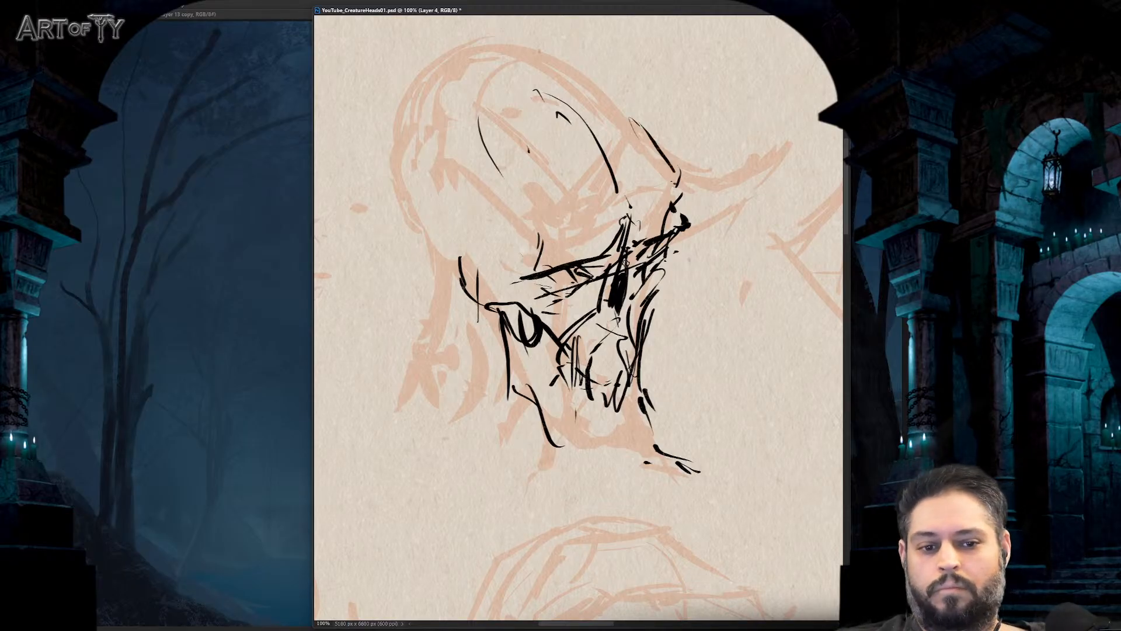
- Clean up the lines around the mouth and ink the lower teeth and lower lip
mouse_move(598, 318)
mouse_down()
mouse_move(610, 380)
mouse_move(656, 328)
mouse_move(646, 321)
mouse_up()
key(e)
key(b)
mouse_move(652, 316)
mouse_down()
mouse_move(632, 399)
mouse_move(581, 410)
mouse_move(612, 411)
mouse_move(622, 424)
mouse_up()
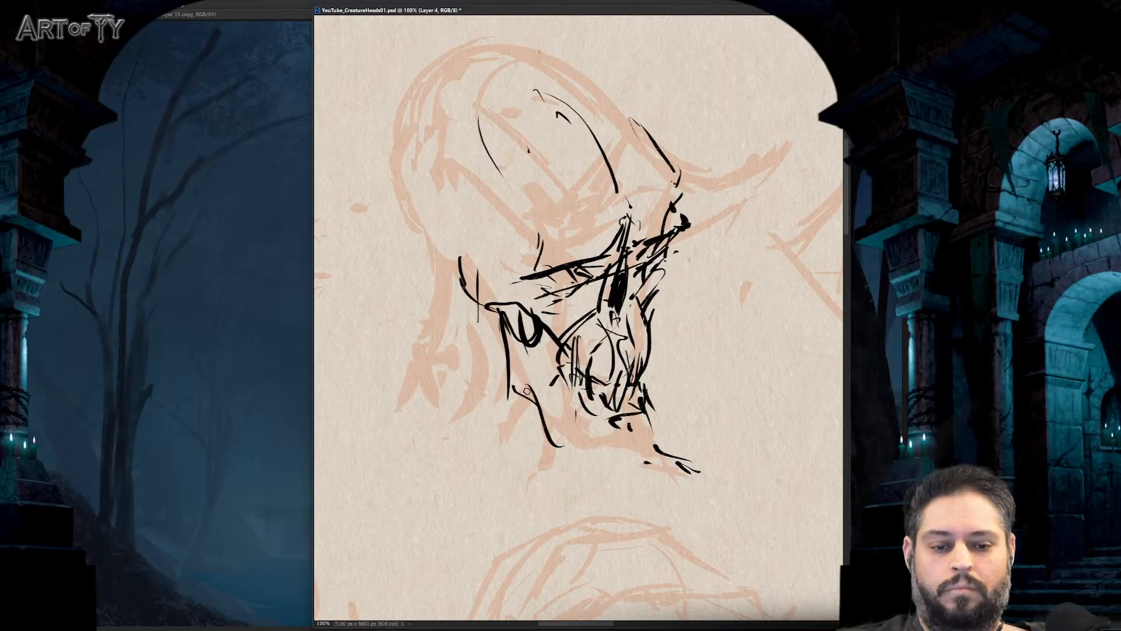
- Erase the rear jaw line and redraw it with thicker strokes running down to a jutting, pointed chin
key(e)
drag(514, 392, 564, 448)
drag(515, 346, 546, 411)
key(b)
drag(496, 310, 525, 392)
drag(513, 381, 577, 464)
drag(577, 438, 608, 462)
drag(610, 465, 657, 469)
mouse_move(637, 476)
mouse_down()
mouse_move(692, 465)
mouse_move(677, 453)
mouse_up()
key(e)
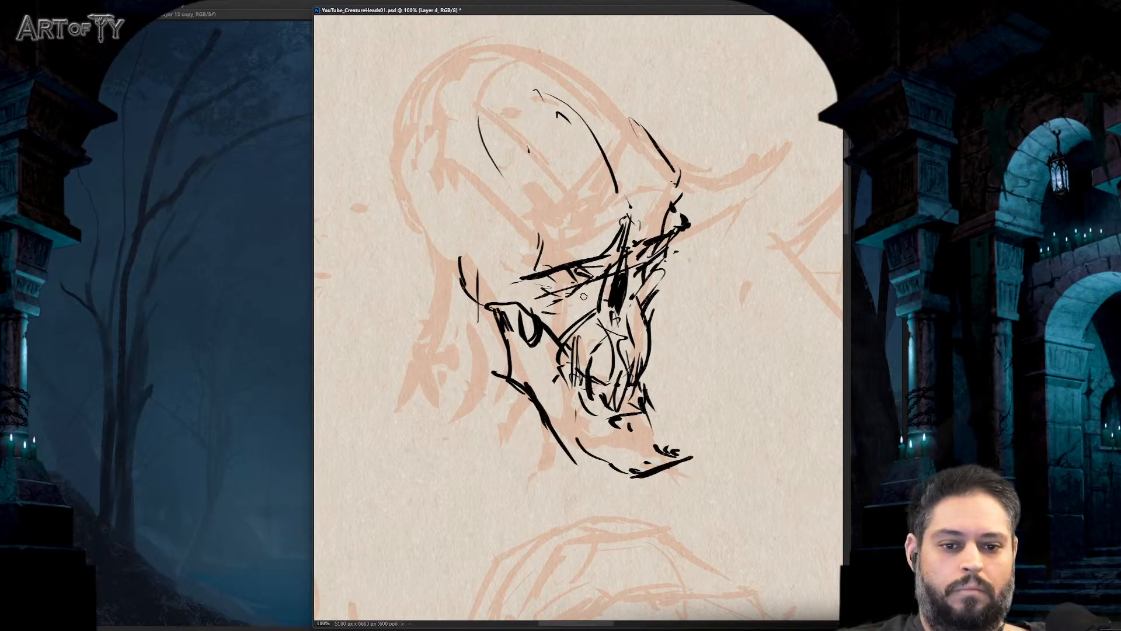
- Ink a curved temple contour behind the eye and long ridge lines up the forehead
key(b)
click(486, 290)
mouse_move(524, 231)
mouse_down()
mouse_move(562, 246)
mouse_move(515, 245)
mouse_move(576, 265)
mouse_move(512, 243)
mouse_up()
drag(512, 242, 532, 230)
drag(531, 250, 559, 142)
mouse_move(574, 264)
mouse_down()
mouse_move(579, 143)
mouse_move(578, 184)
mouse_up()
drag(548, 124, 556, 156)
- Ink a curved, upward-pointing horn growing from the far brow of the second head
drag(670, 201, 639, 256)
drag(640, 305, 672, 317)
drag(678, 310, 706, 278)
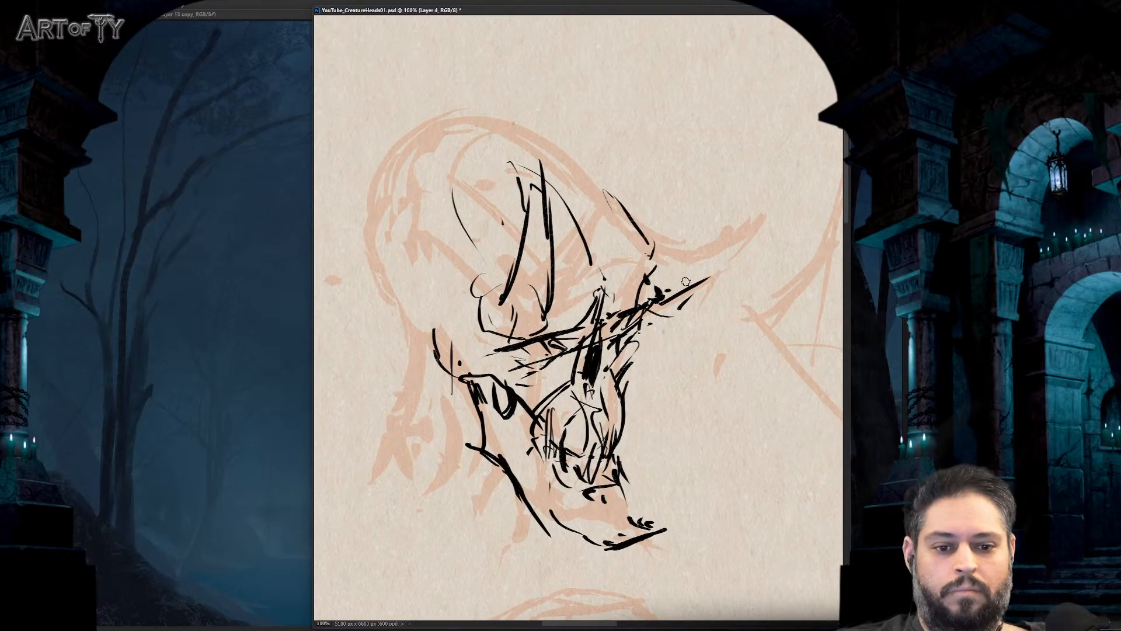
mouse_move(652, 238)
mouse_down()
mouse_move(746, 192)
mouse_move(698, 288)
mouse_up()
drag(738, 167, 725, 202)
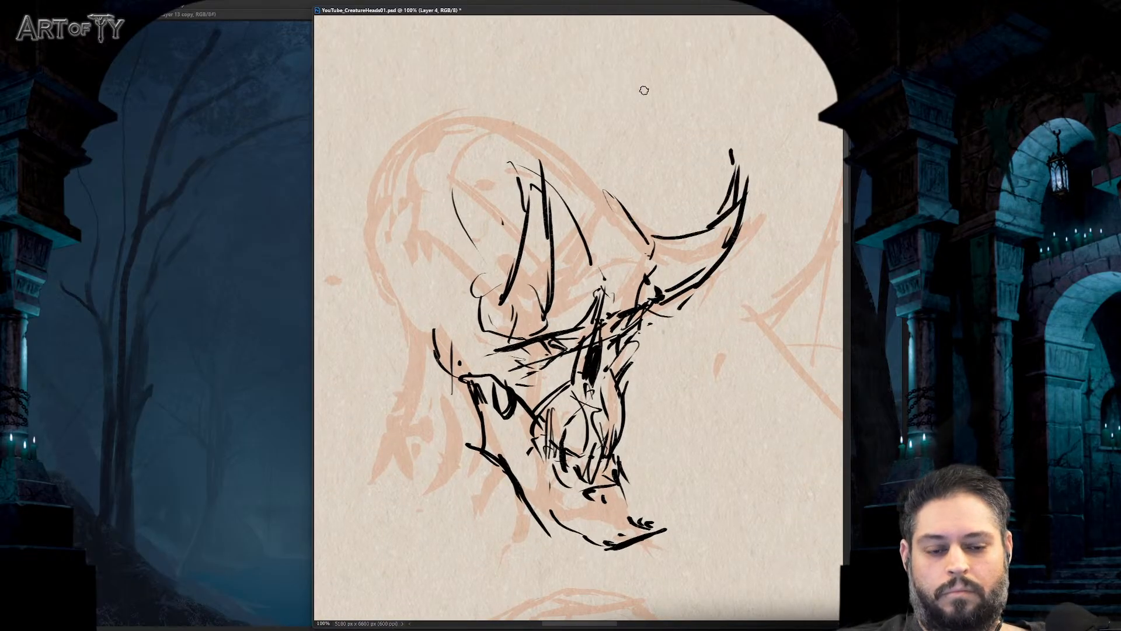
- Flip the canvas horizontally, ink the second head's angular skull outline and back edge, and undo the last two strokes
key(ctrl+minus)
key(ctrl+minus)
drag(646, 143, 600, 262)
key(ctrl+plus)
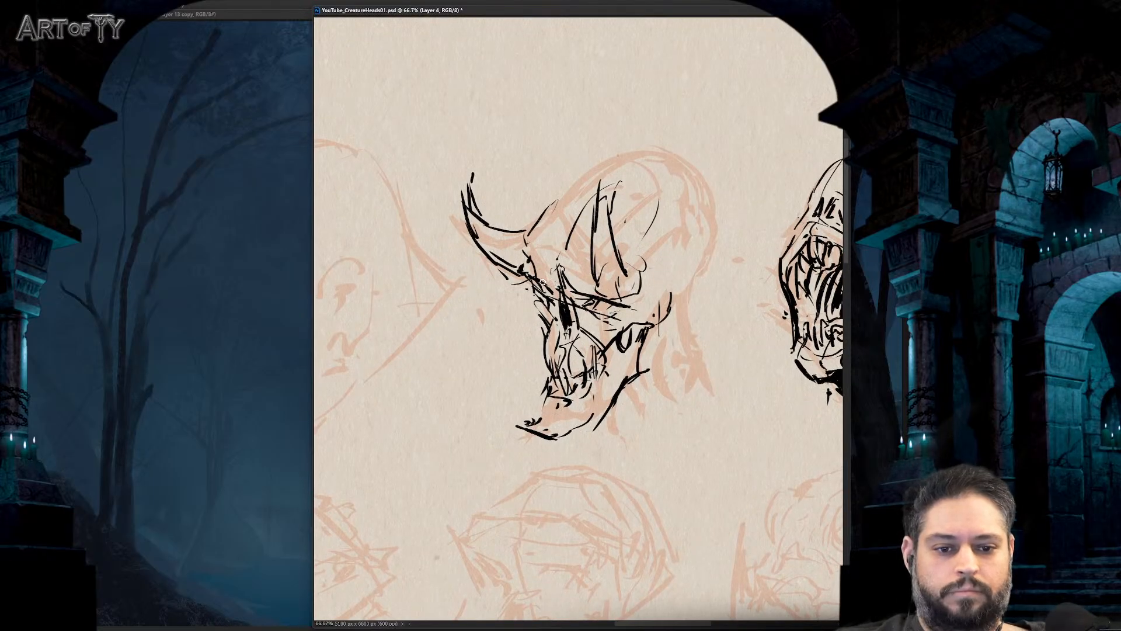
mouse_move(573, 230)
mouse_down()
mouse_move(588, 175)
mouse_move(637, 155)
mouse_move(706, 169)
mouse_move(720, 195)
mouse_up()
mouse_move(659, 244)
mouse_down()
mouse_move(653, 252)
mouse_move(707, 186)
mouse_move(706, 265)
mouse_up()
mouse_move(694, 288)
mouse_down()
mouse_move(666, 309)
mouse_move(656, 337)
mouse_move(666, 336)
mouse_move(643, 319)
mouse_move(675, 337)
mouse_up()
key(ctrl+z)
key(ctrl+z)
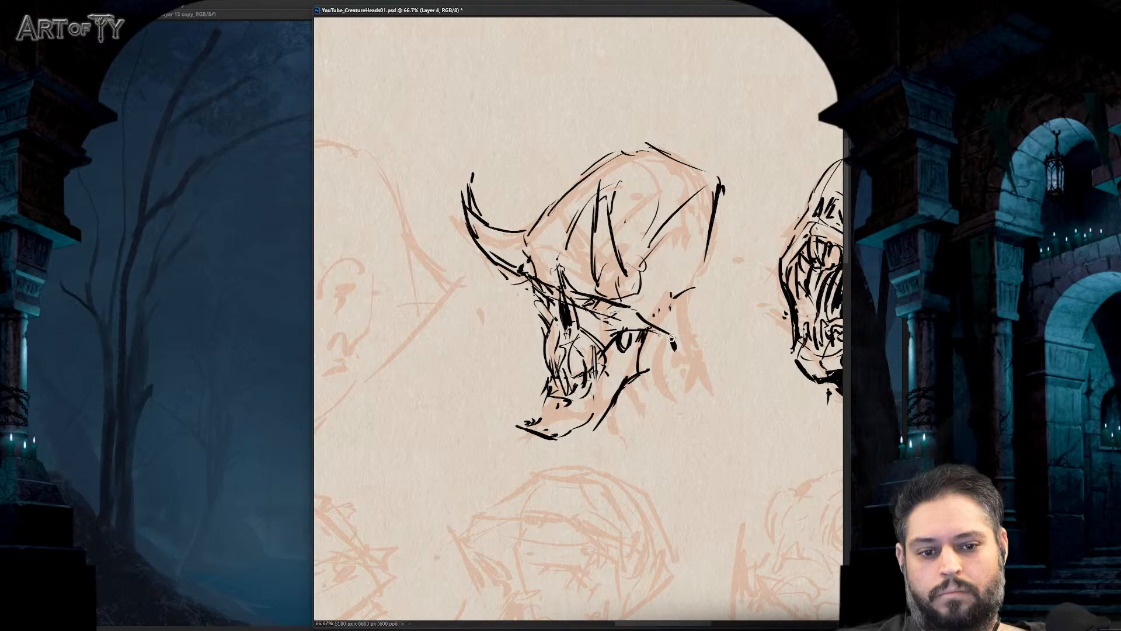
- Add small strokes beneath the horn's base and ink a curved ridge from the temple toward the back of the skull
drag(527, 291, 516, 301)
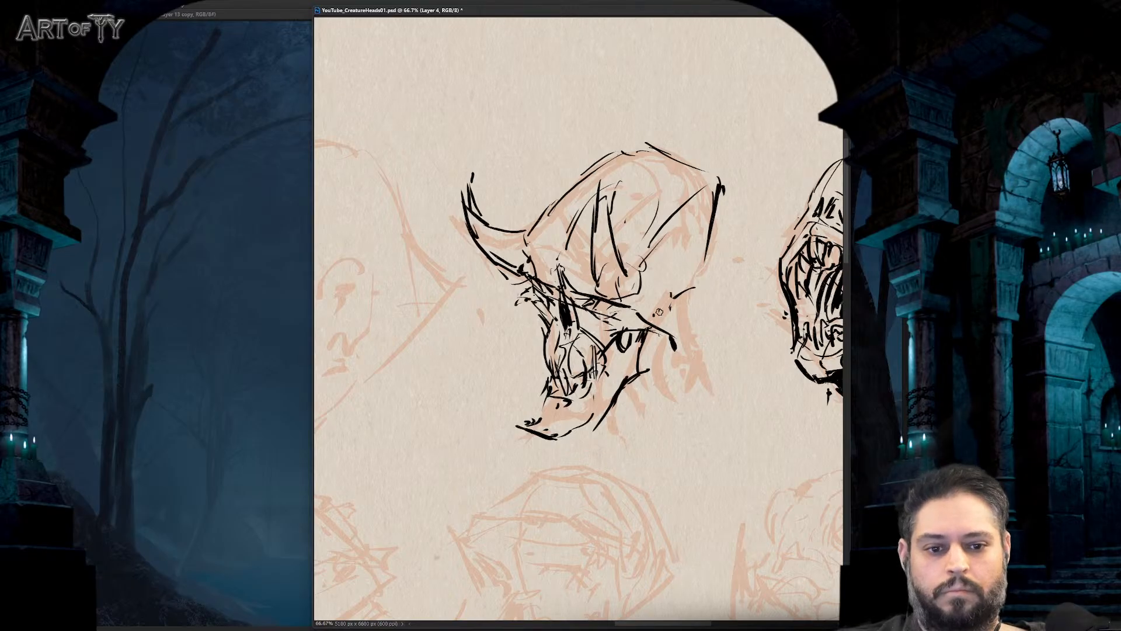
scroll(625, 273, up, 1)
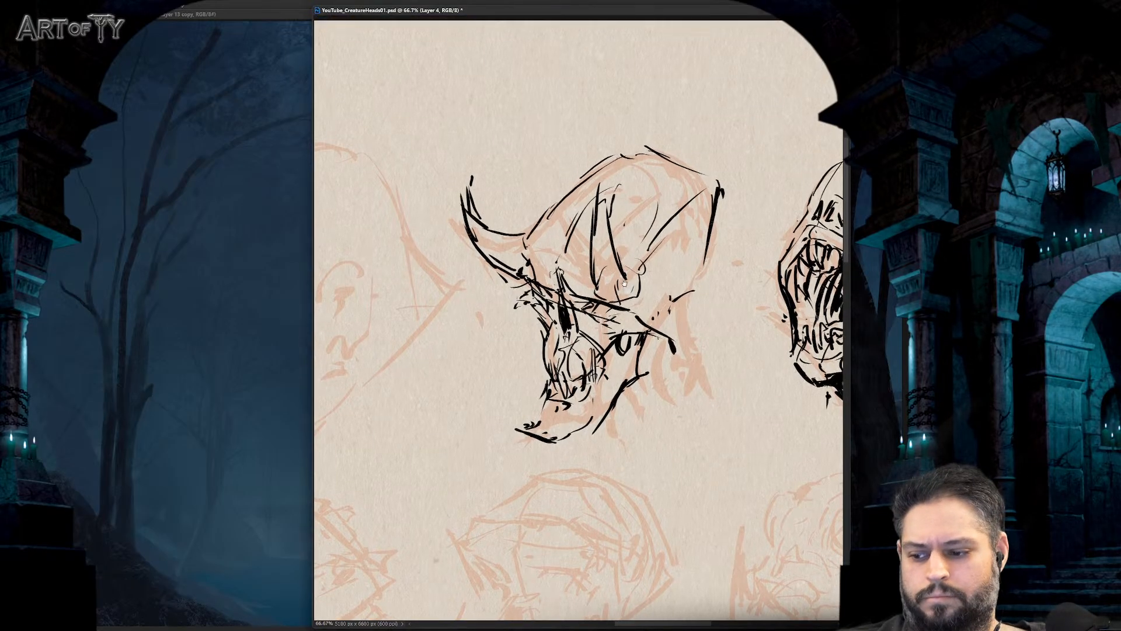
mouse_move(647, 273)
mouse_down()
mouse_move(654, 311)
mouse_move(649, 272)
mouse_move(669, 246)
mouse_move(637, 245)
mouse_move(687, 219)
mouse_up()
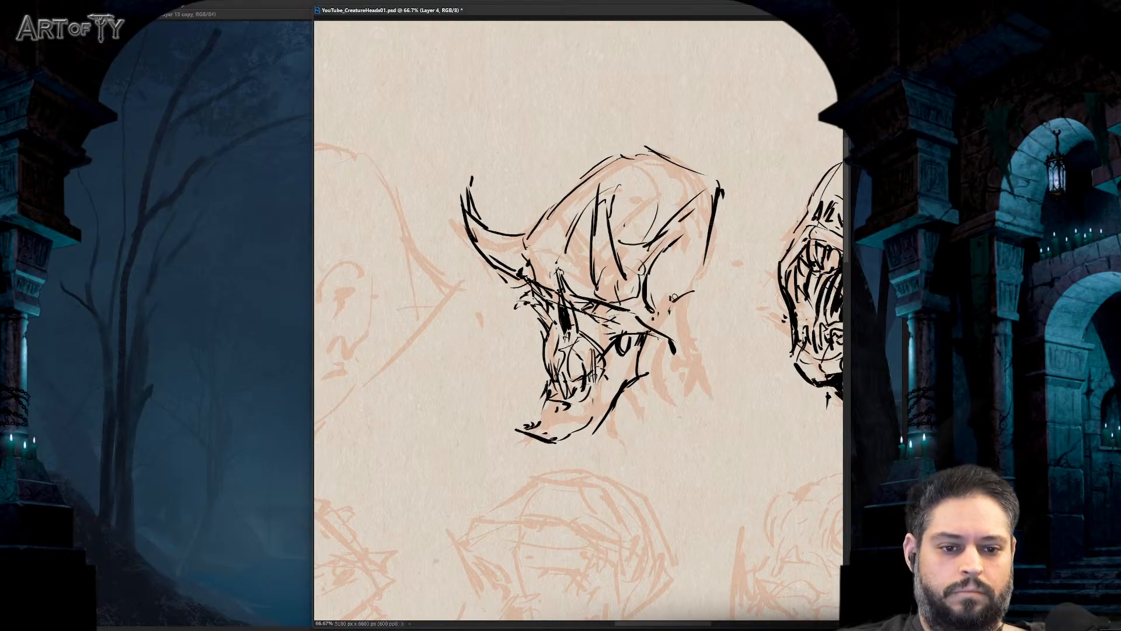
- Ink the back of the horned creature's head, its neck contours and the lower neck edge over the orange sketch
mouse_move(703, 266)
mouse_down()
mouse_move(677, 307)
mouse_move(686, 304)
mouse_move(682, 330)
mouse_up()
drag(683, 337, 693, 390)
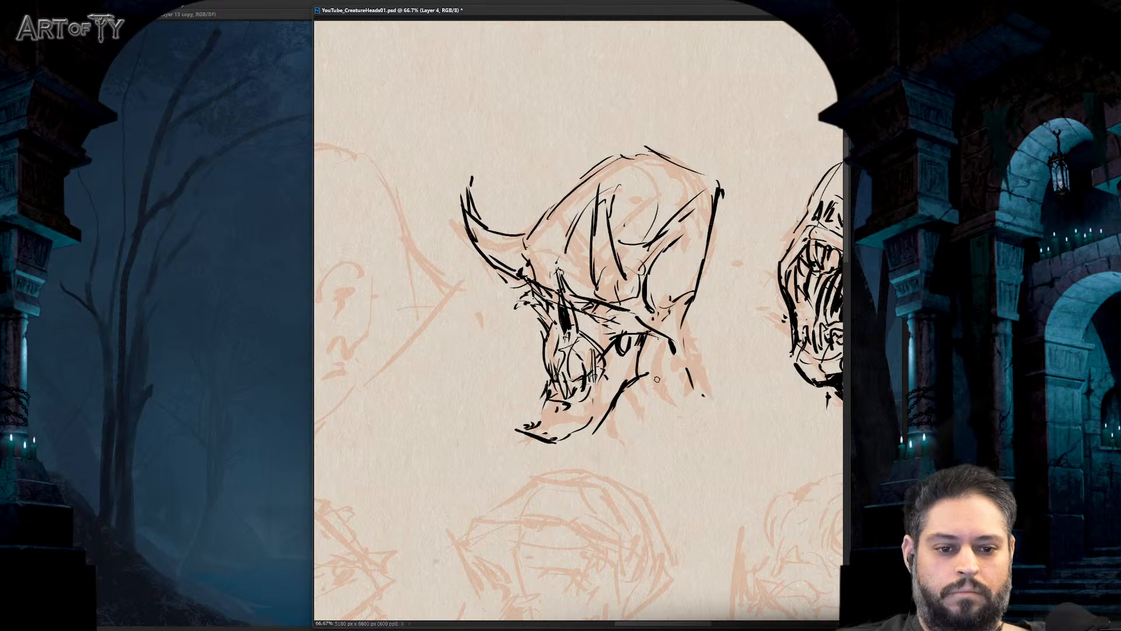
drag(672, 353, 650, 390)
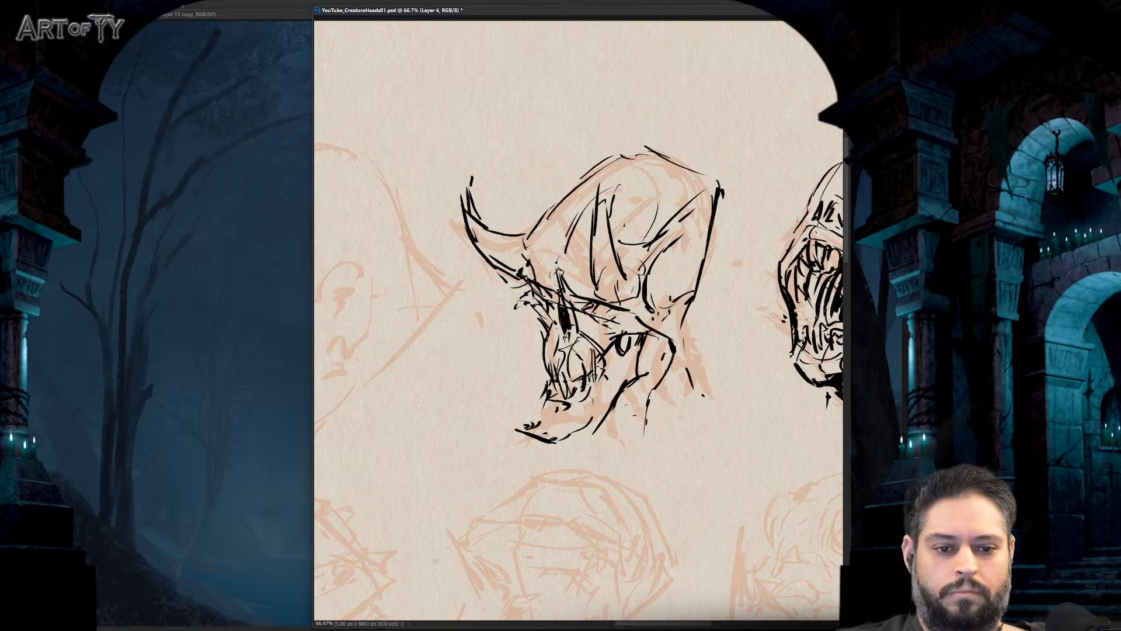
drag(586, 429, 634, 416)
mouse_move(645, 346)
mouse_down()
mouse_move(633, 418)
mouse_move(646, 437)
mouse_move(684, 315)
mouse_move(656, 319)
mouse_move(687, 273)
mouse_up()
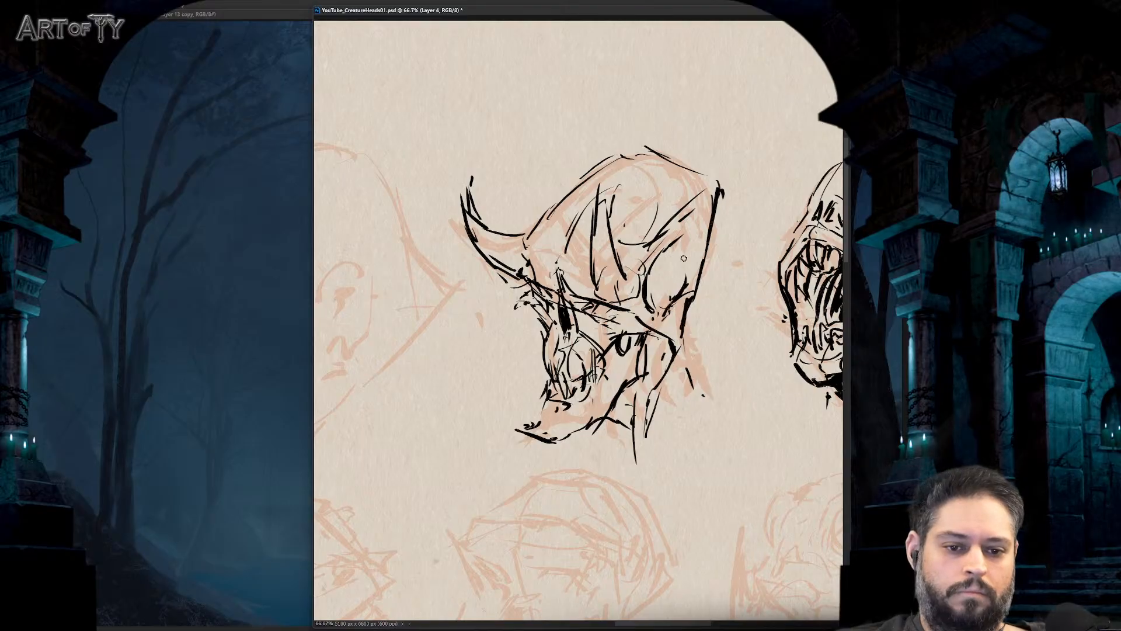
mouse_move(687, 313)
mouse_down()
mouse_move(712, 363)
mouse_move(666, 442)
mouse_move(687, 442)
mouse_up()
drag(700, 402, 680, 440)
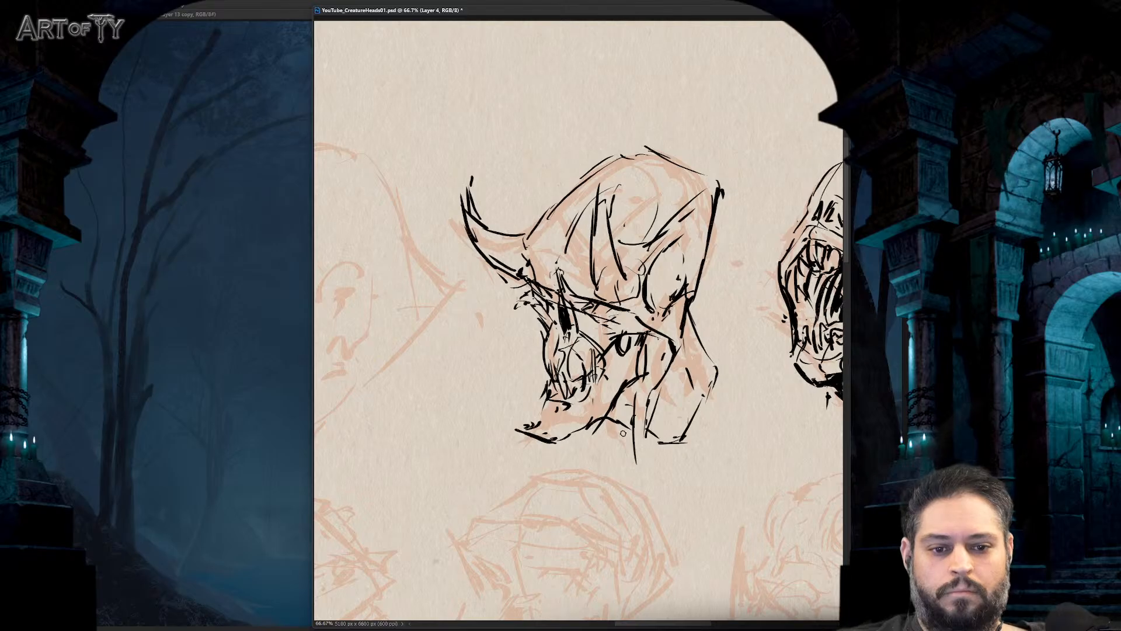
- Add small detail strokes inside the horned creature's mouth and thicken the ridge line on its cranium
drag(578, 381, 596, 362)
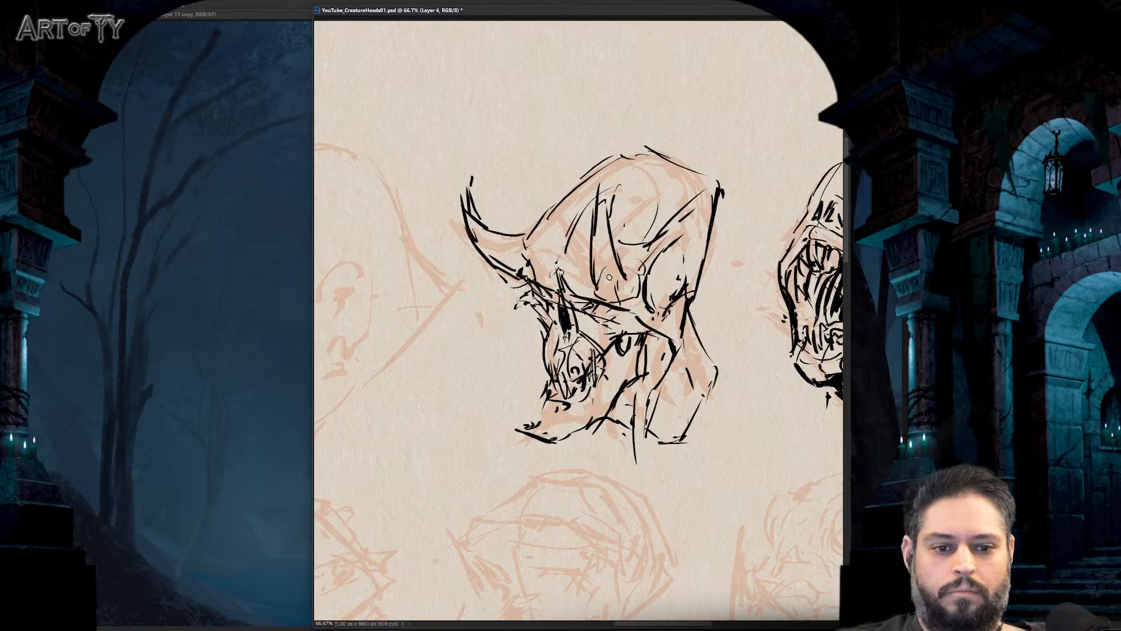
drag(602, 195, 593, 211)
drag(616, 180, 608, 220)
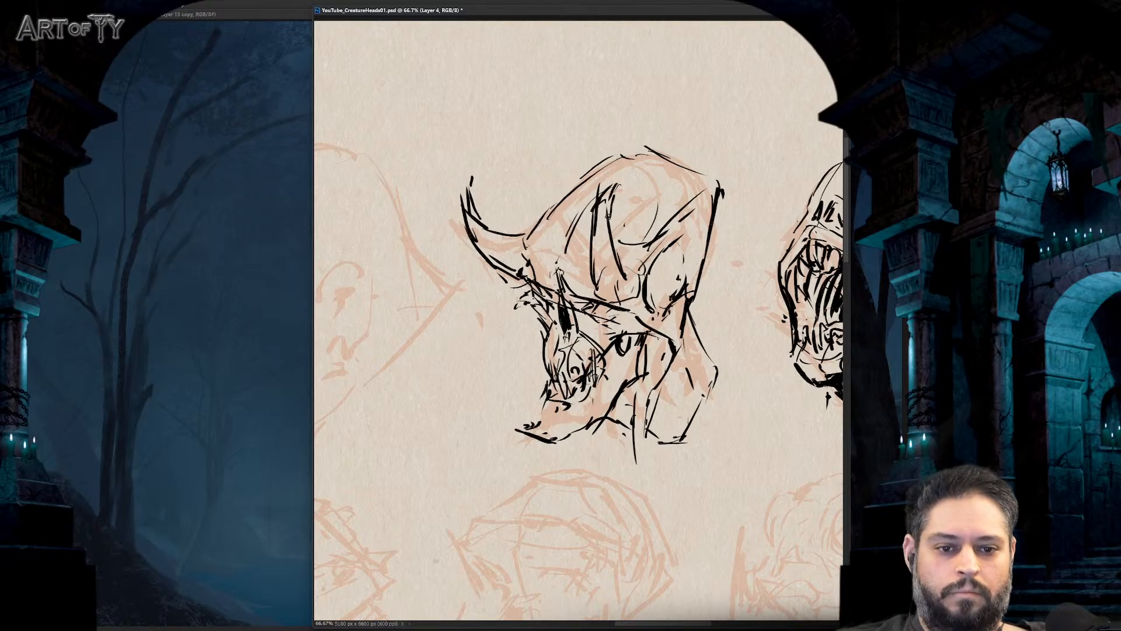
- Redraw the creature's horn with a tip curving up and inward, and extend the cranium ridge with a curved stroke
mouse_move(461, 178)
mouse_down()
mouse_move(496, 206)
mouse_move(490, 226)
mouse_up()
key(ctrl+z)
mouse_move(474, 188)
mouse_down()
mouse_move(472, 221)
mouse_move(506, 161)
mouse_up()
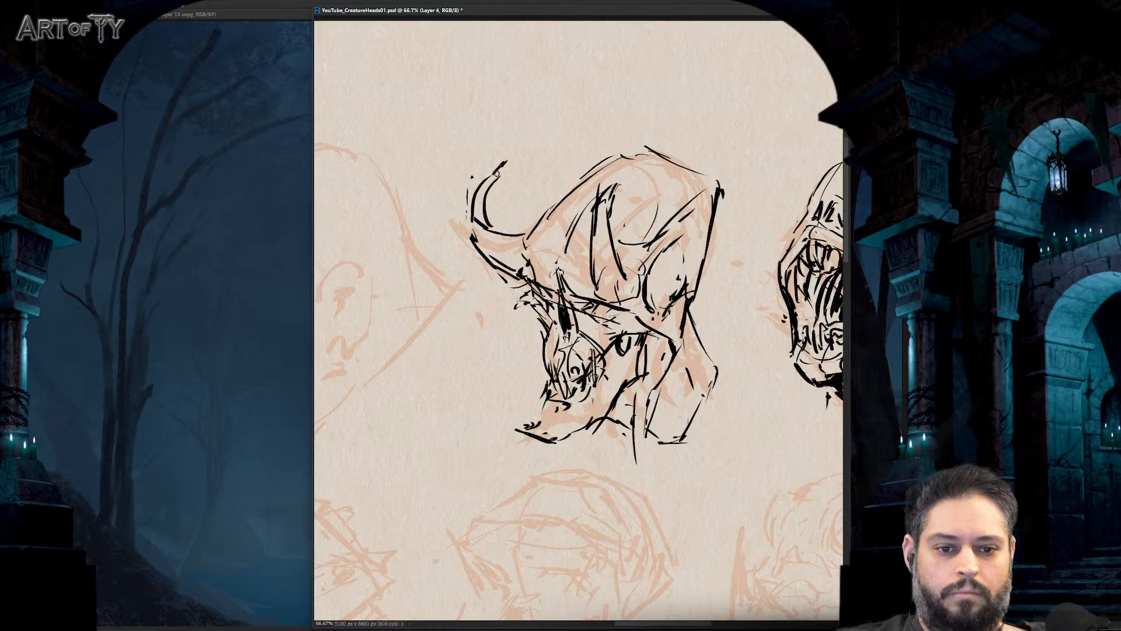
mouse_move(607, 198)
mouse_down()
mouse_move(634, 171)
mouse_move(613, 198)
mouse_up()
key(ctrl+minus)
key(ctrl+minus)
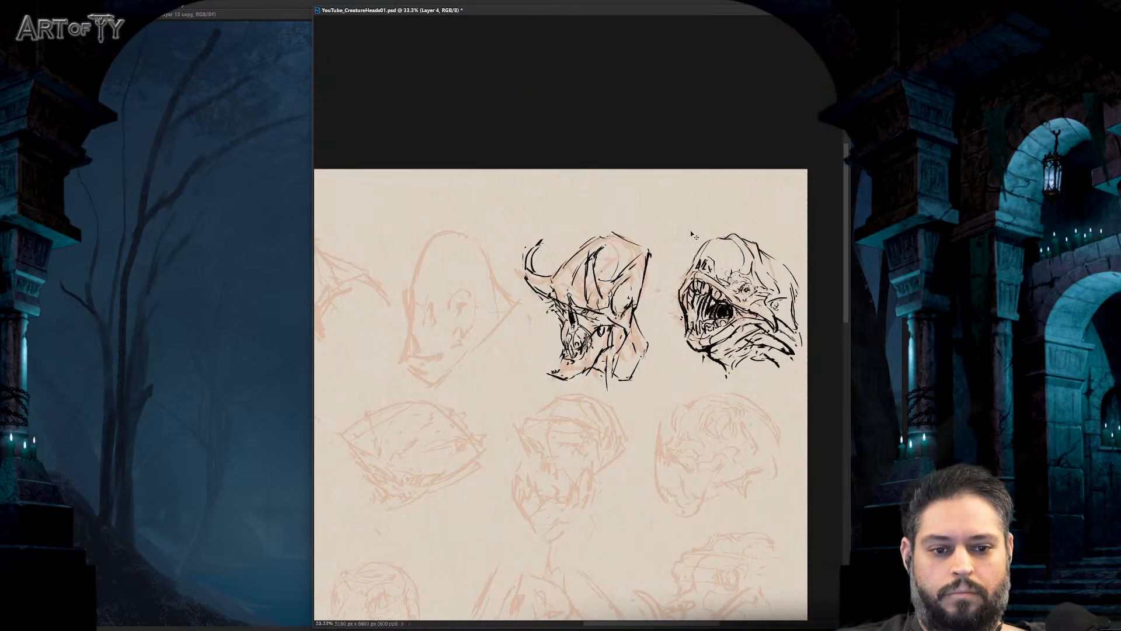
key(ctrl+plus)
key(ctrl+plus)
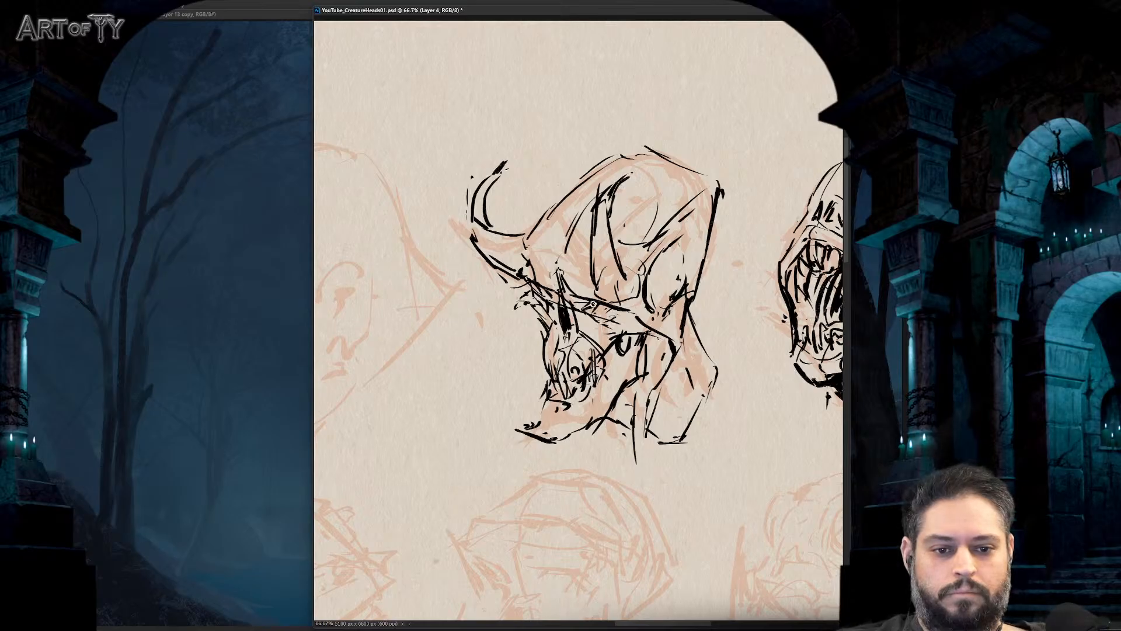
- Add dark accents to the horned creature's brow and eye, and fill in the shadow along its lower jaw
mouse_move(598, 301)
mouse_down()
mouse_move(619, 319)
mouse_move(571, 347)
mouse_move(609, 369)
mouse_up()
key(ctrl+minus)
key(ctrl+minus)
key(ctrl+minus)
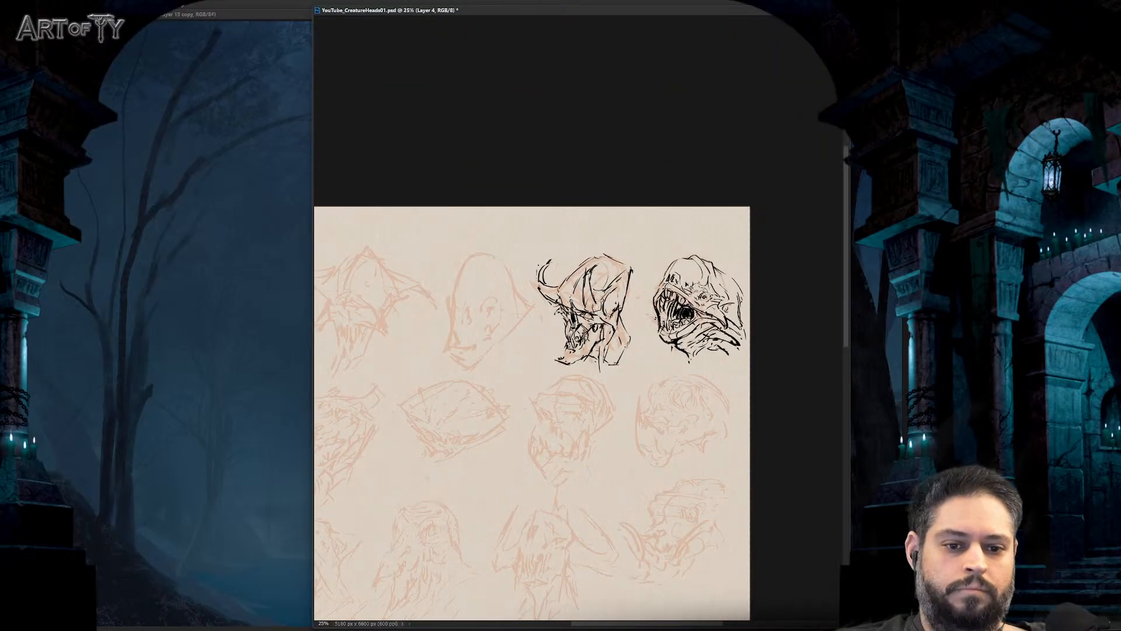
key(ctrl+plus)
key(ctrl+plus)
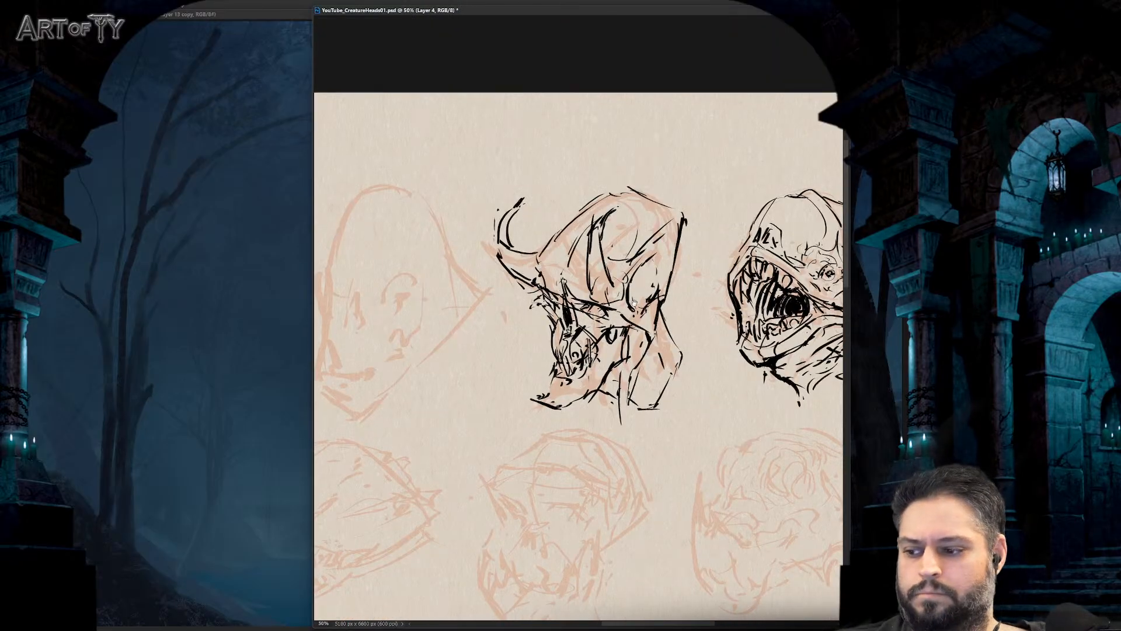
mouse_move(665, 321)
mouse_down()
mouse_move(599, 299)
mouse_move(639, 300)
mouse_up()
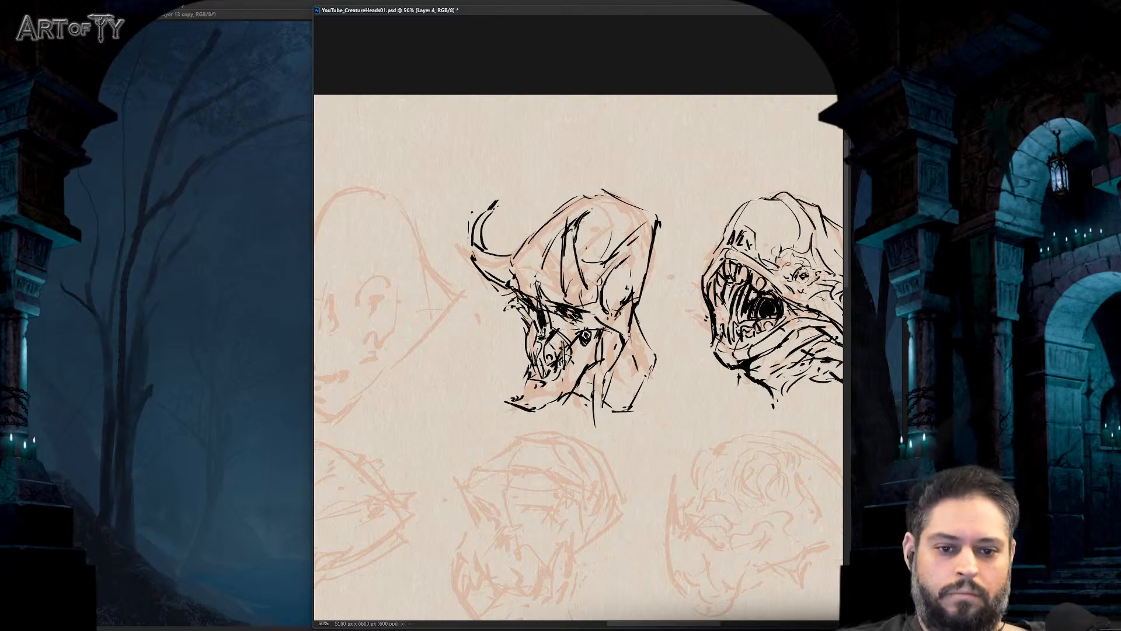
mouse_move(585, 335)
mouse_down()
mouse_move(561, 358)
mouse_move(583, 386)
mouse_up()
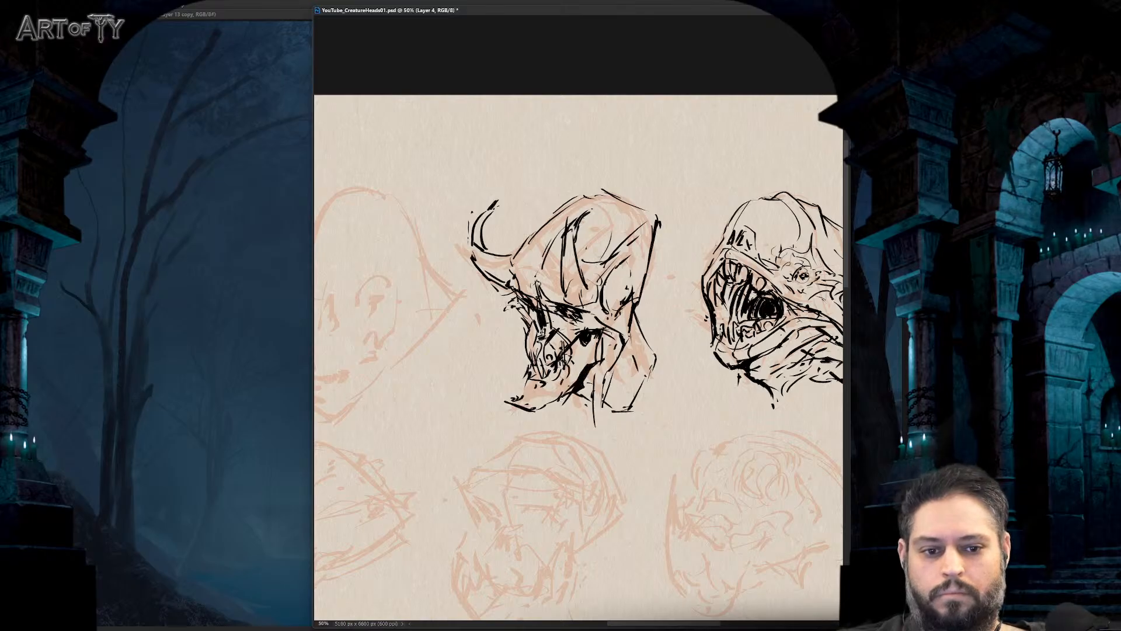
key(ctrl+minus)
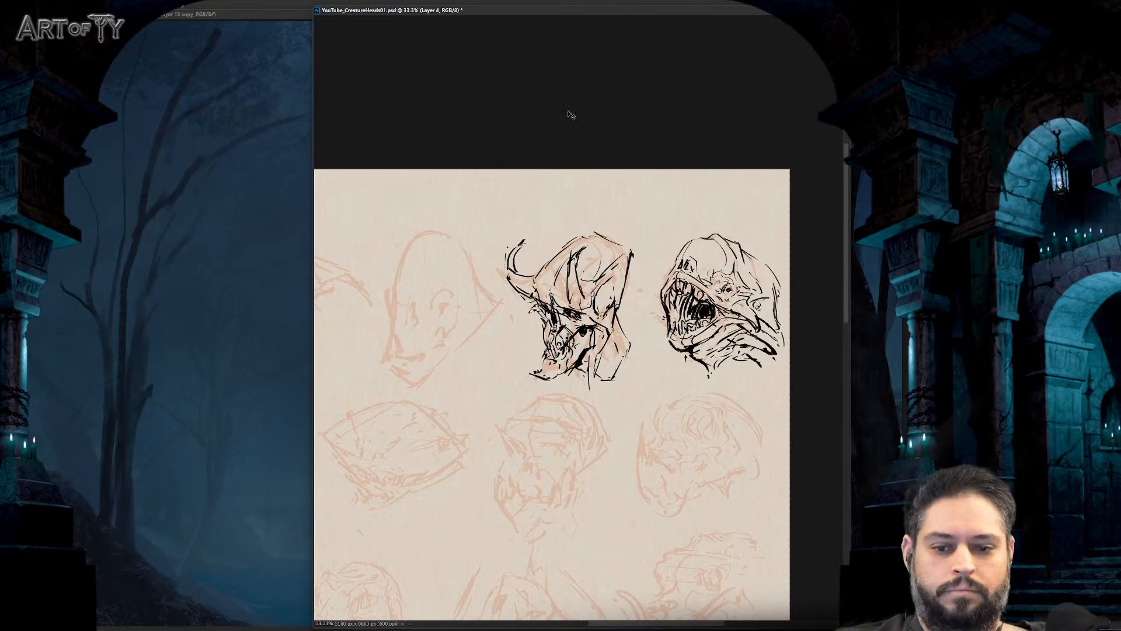
key(ctrl+plus)
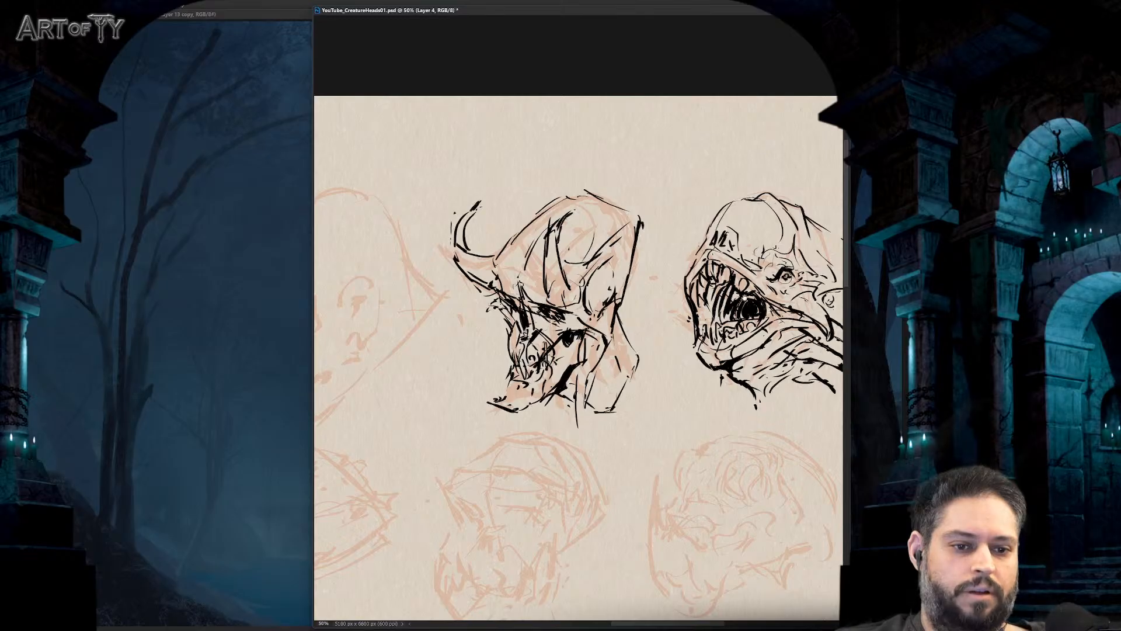
- Add small hooked spikes at the front of the horned creature's brow and refine the lines around its face
drag(794, 255, 778, 257)
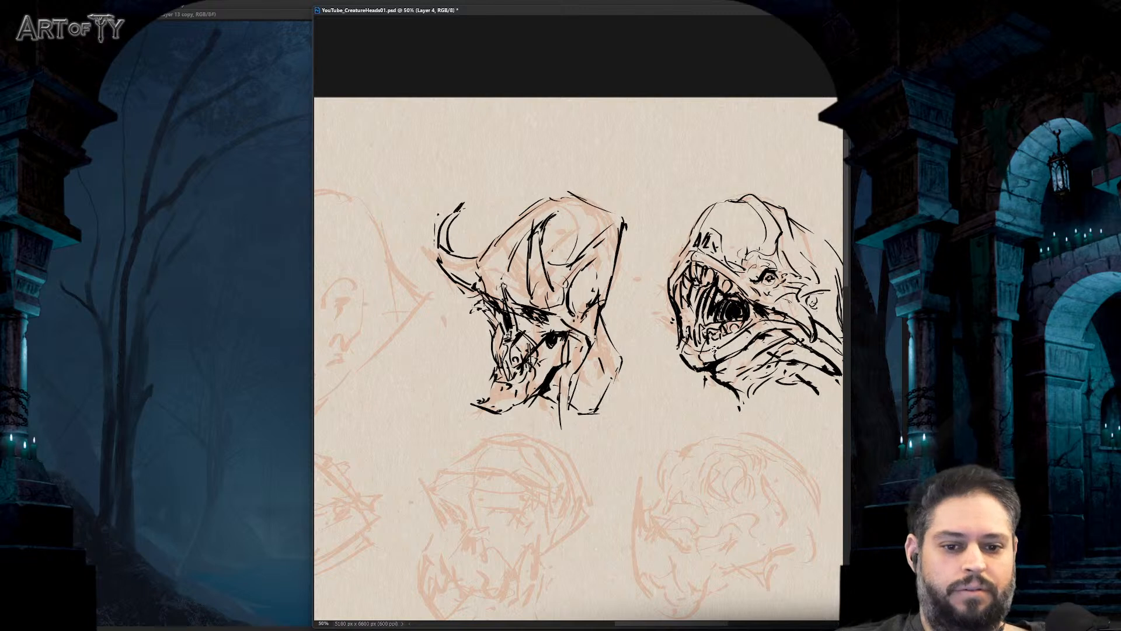
drag(611, 286, 613, 285)
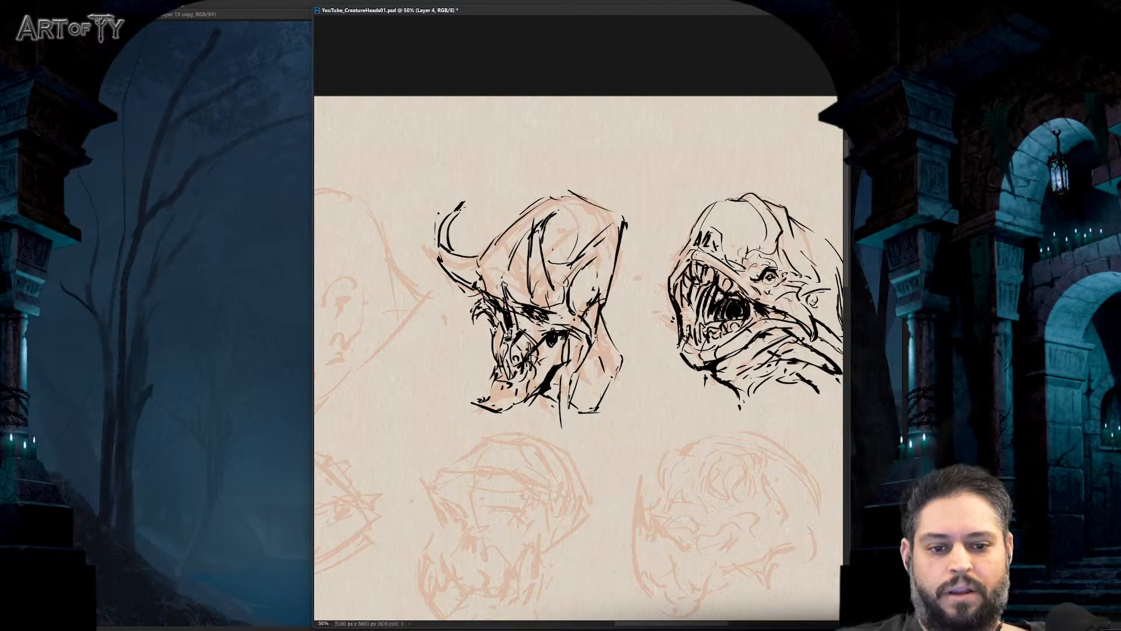
drag(664, 331, 658, 330)
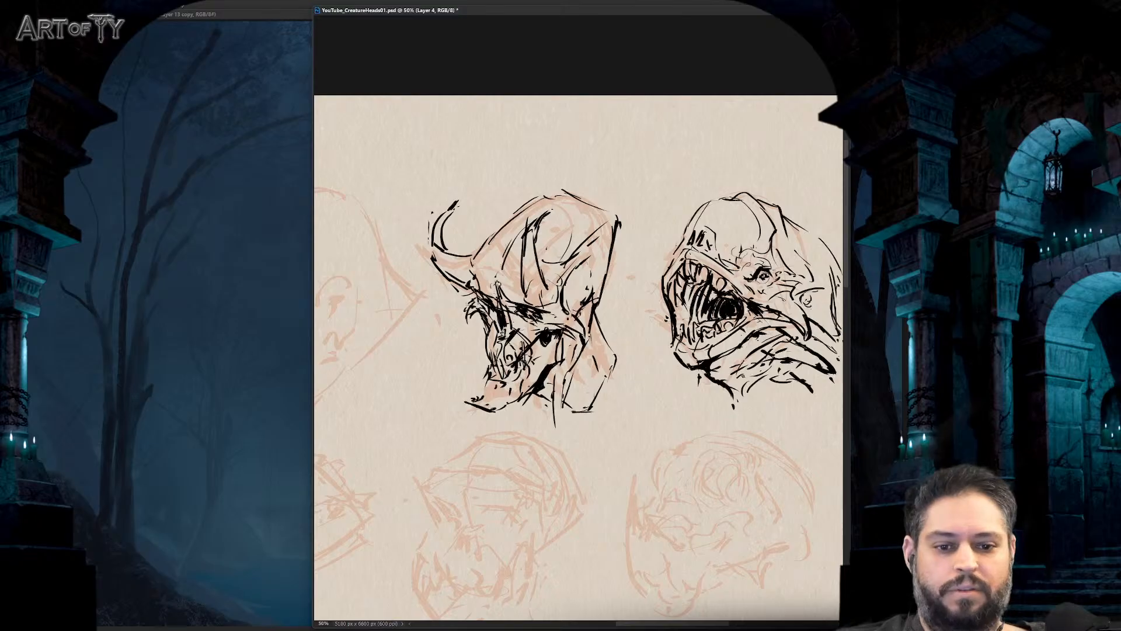
key(ctrl+minus)
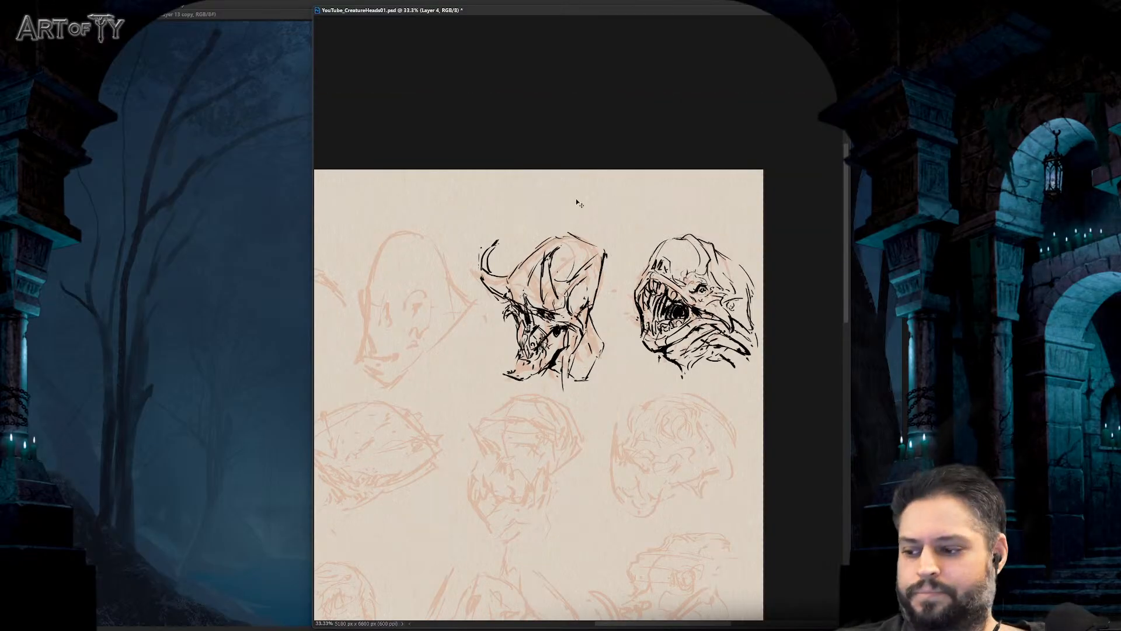
key(ctrl+plus)
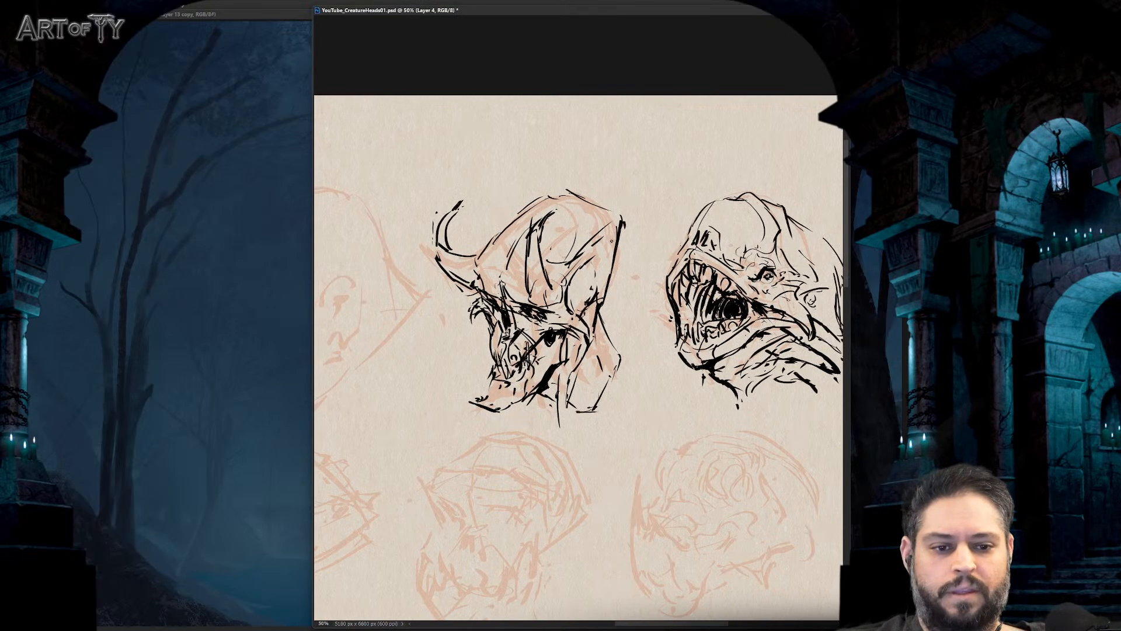
- Flip the canvas horizontally and ink the narrow triangular nose of the neighbouring tall-headed sketch
key(ctrl+shift+h)
key(ctrl+minus)
drag(520, 325, 656, 321)
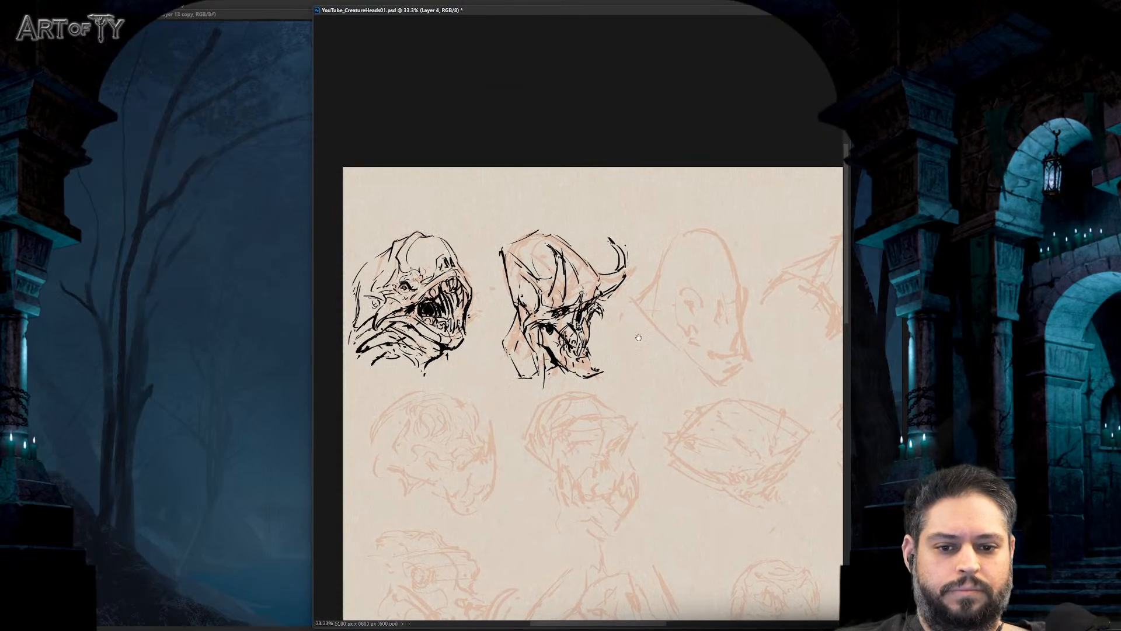
scroll(638, 337, up, 3)
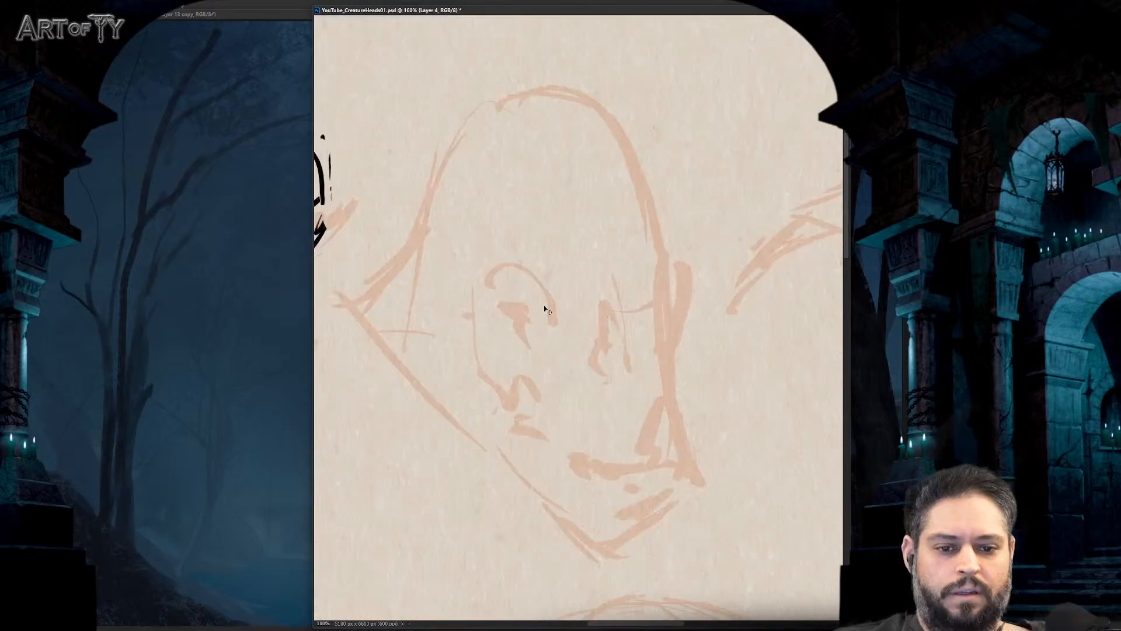
mouse_move(610, 354)
mouse_down()
mouse_move(601, 319)
mouse_move(614, 279)
mouse_move(623, 344)
mouse_up()
mouse_move(625, 291)
mouse_down()
mouse_move(631, 348)
mouse_move(609, 347)
mouse_move(614, 330)
mouse_move(635, 353)
mouse_move(587, 354)
mouse_move(613, 366)
mouse_move(632, 354)
mouse_move(560, 350)
mouse_up()
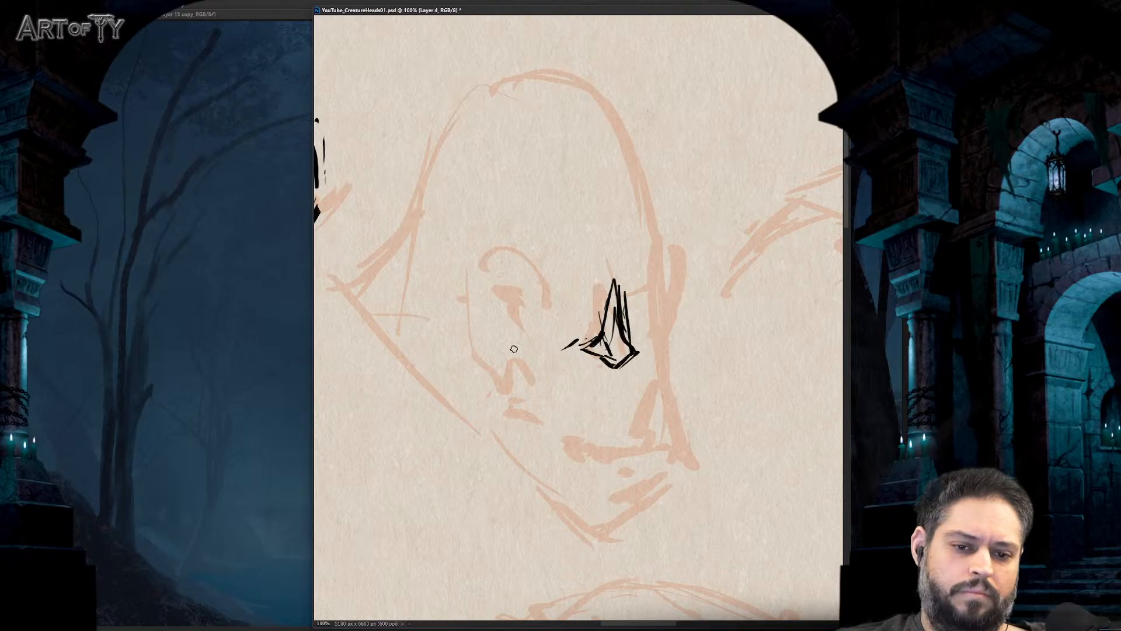
- Ink the tall head's cheek contour, the curved mouth line and the front corner of the muzzle
drag(455, 340, 484, 381)
mouse_move(504, 388)
mouse_down()
mouse_move(532, 376)
mouse_move(515, 404)
mouse_move(595, 470)
mouse_up()
mouse_move(603, 461)
mouse_down()
mouse_move(664, 458)
mouse_move(682, 444)
mouse_move(666, 442)
mouse_up()
click(687, 462)
click(662, 388)
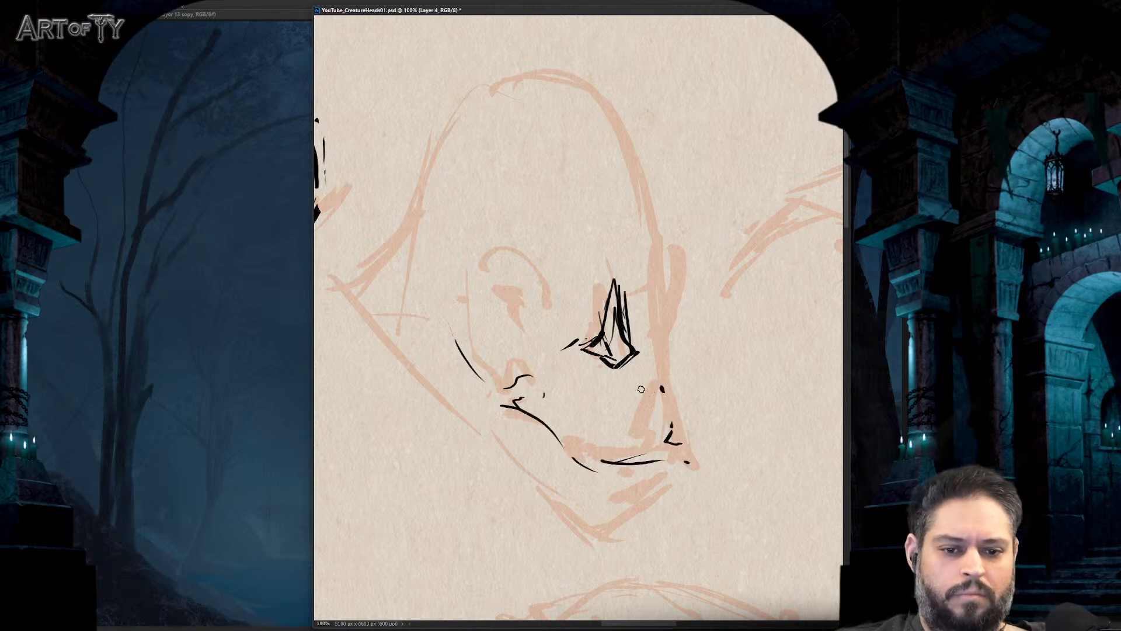
- Draw a row of teeth along the tall-headed creature's mouth line from the cheek to the front of the muzzle
mouse_move(516, 402)
mouse_down()
mouse_move(540, 435)
mouse_move(568, 419)
mouse_move(599, 463)
mouse_up()
drag(575, 416, 587, 439)
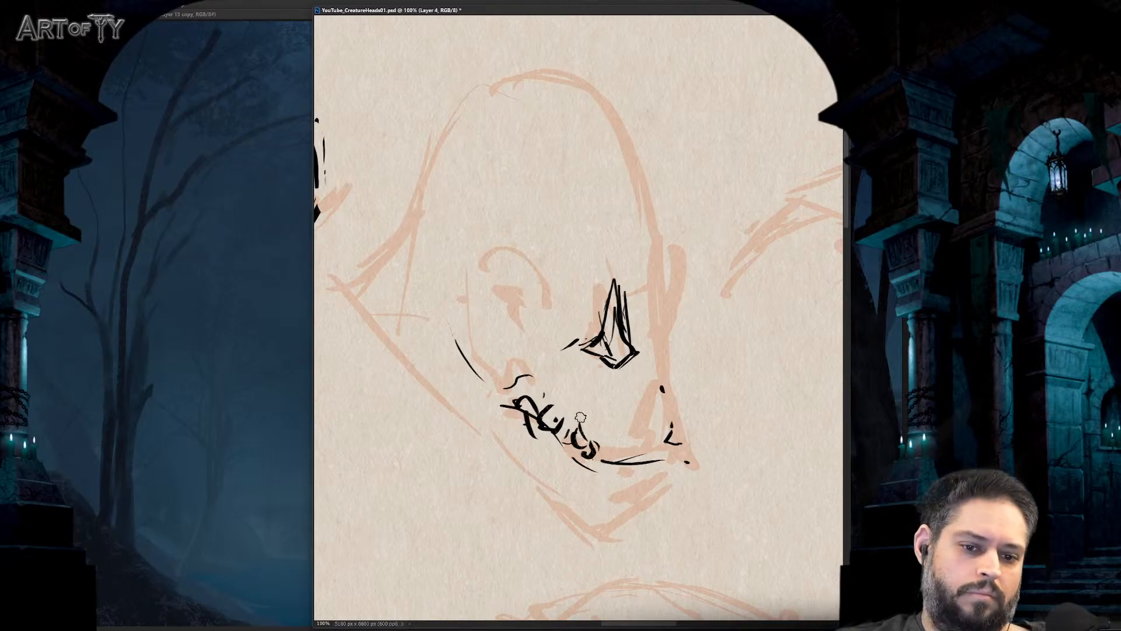
drag(593, 399, 590, 430)
drag(607, 402, 607, 461)
mouse_move(617, 437)
mouse_down()
mouse_move(616, 462)
mouse_move(634, 465)
mouse_up()
mouse_move(645, 440)
mouse_down()
mouse_move(642, 467)
mouse_move(657, 470)
mouse_up()
drag(674, 425, 677, 449)
- Rework the side teeth into bolder, longer fangs, cleaning up stray strokes around the mouth
key(e)
mouse_move(607, 403)
mouse_down()
mouse_move(584, 450)
mouse_move(551, 425)
mouse_move(578, 453)
mouse_move(535, 406)
mouse_move(549, 388)
mouse_move(521, 439)
mouse_move(536, 422)
mouse_up()
mouse_move(538, 425)
mouse_down()
mouse_move(557, 405)
mouse_move(541, 420)
mouse_up()
drag(541, 429, 555, 464)
mouse_move(575, 451)
mouse_down()
mouse_move(570, 476)
mouse_move(552, 485)
mouse_up()
mouse_move(554, 435)
mouse_down()
mouse_move(578, 472)
mouse_move(619, 496)
mouse_up()
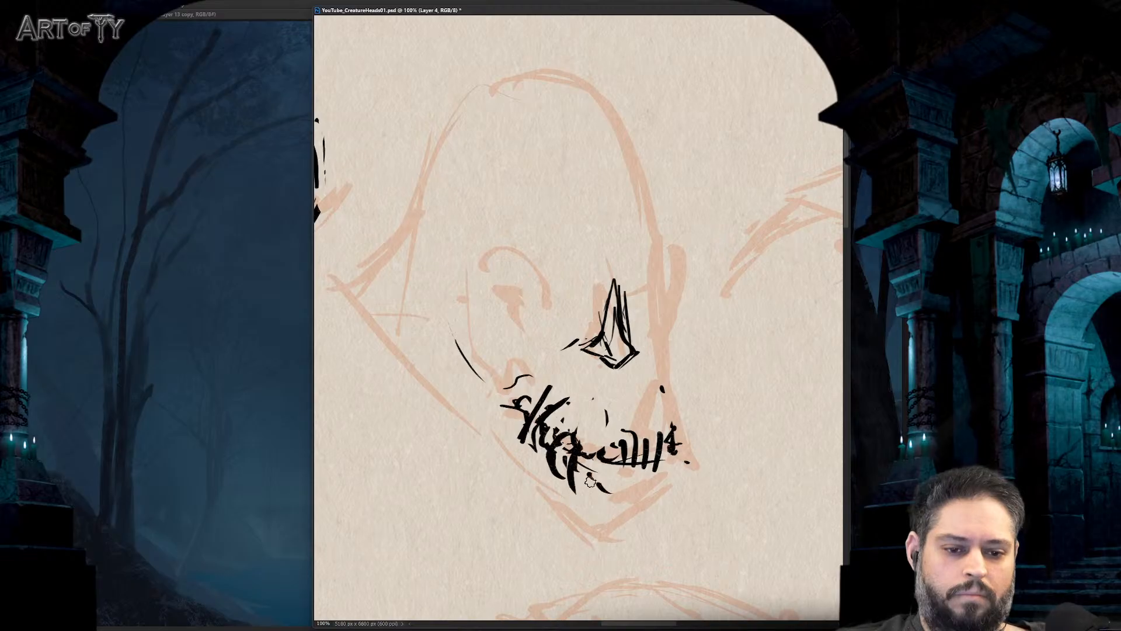
drag(603, 415, 592, 486)
mouse_move(610, 423)
mouse_down()
mouse_move(613, 470)
mouse_move(633, 483)
mouse_move(663, 464)
mouse_move(648, 485)
mouse_move(670, 436)
mouse_move(619, 456)
mouse_up()
- Redraw the front teeth with heavier strokes and ink the muzzle's front contour up towards the nose
key(e)
key(b)
drag(584, 466, 605, 426)
mouse_move(607, 430)
mouse_down()
mouse_move(610, 470)
mouse_move(642, 423)
mouse_up()
key(ctrl+z)
mouse_move(607, 467)
mouse_down()
mouse_move(639, 432)
mouse_move(636, 444)
mouse_move(663, 450)
mouse_move(680, 482)
mouse_move(653, 342)
mouse_up()
- Ink the tall-headed creature's near eye, the angled brow edge beside it and the temple line above
mouse_move(518, 294)
mouse_down()
mouse_move(494, 286)
mouse_move(518, 292)
mouse_move(519, 304)
mouse_up()
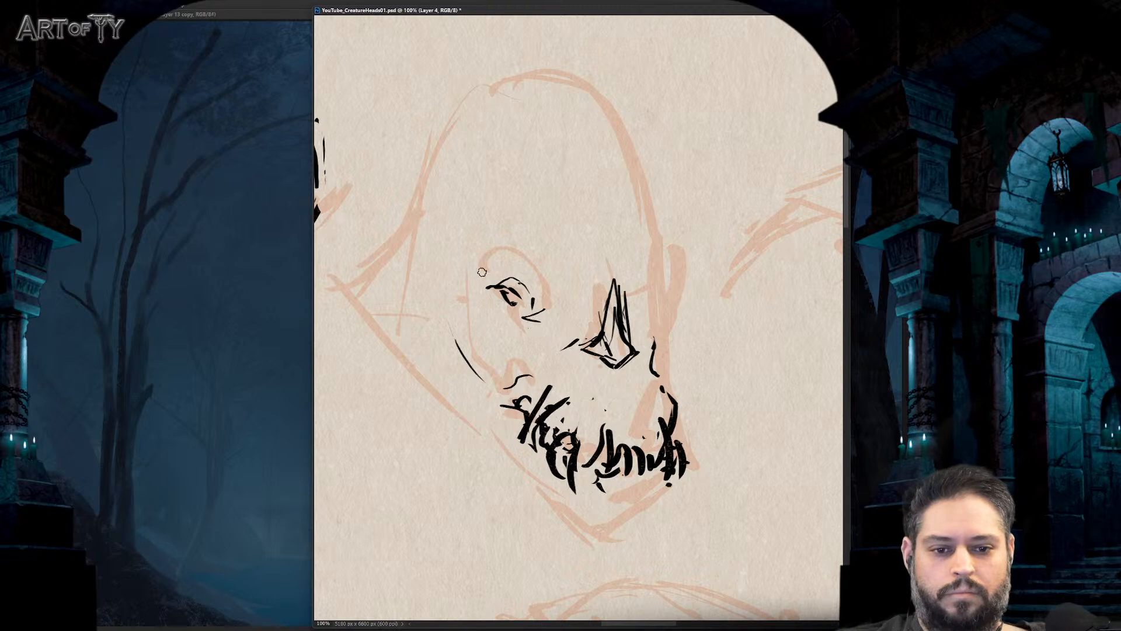
drag(482, 286, 471, 261)
mouse_move(461, 269)
mouse_down()
mouse_move(441, 291)
mouse_move(495, 226)
mouse_move(496, 236)
mouse_up()
drag(482, 176, 504, 175)
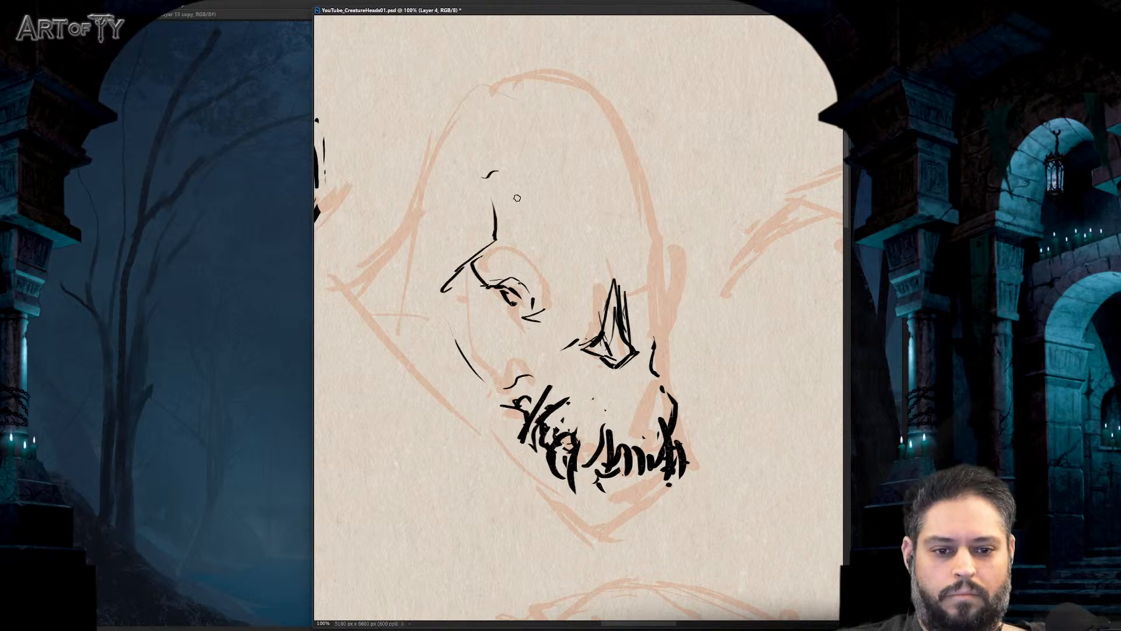
- Ink the nose bridge and the line from nose to teeth, then strengthen the cheekbone contour up to the temple
drag(524, 219, 578, 326)
drag(592, 285, 593, 309)
mouse_move(597, 287)
mouse_down()
mouse_move(617, 286)
mouse_move(640, 312)
mouse_up()
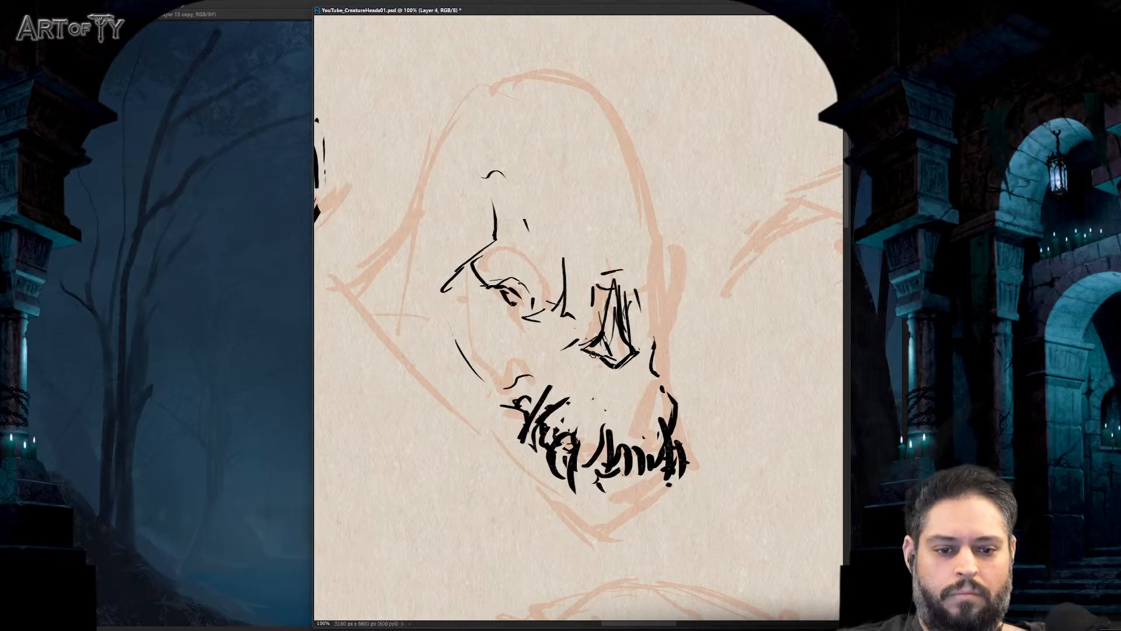
drag(618, 366, 629, 432)
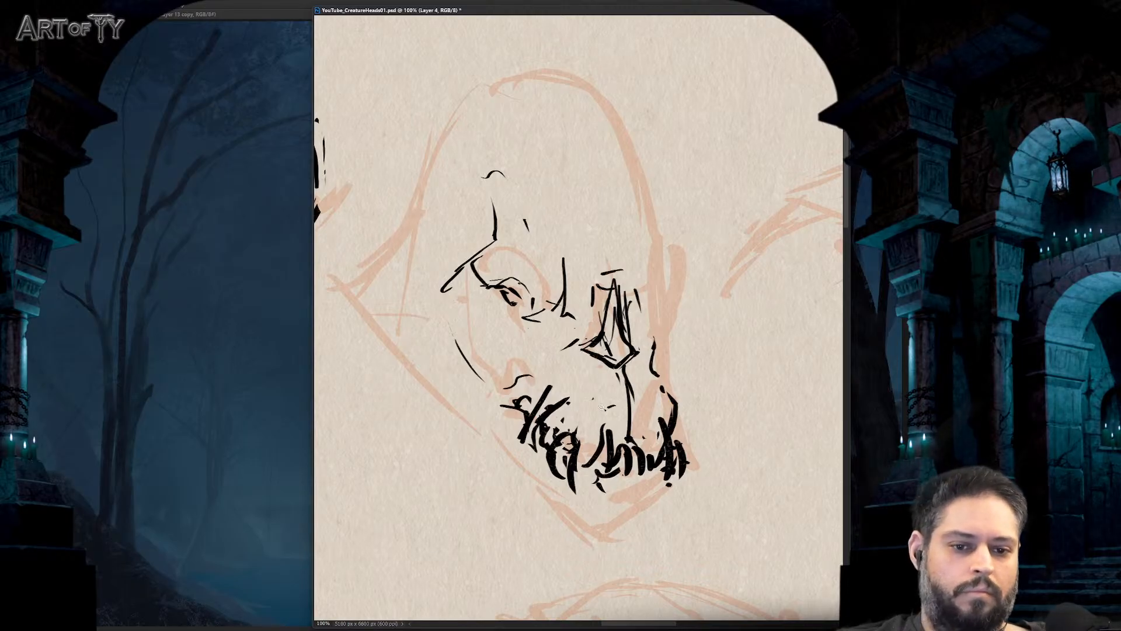
mouse_move(454, 310)
mouse_down()
mouse_move(478, 353)
mouse_move(525, 374)
mouse_move(547, 429)
mouse_up()
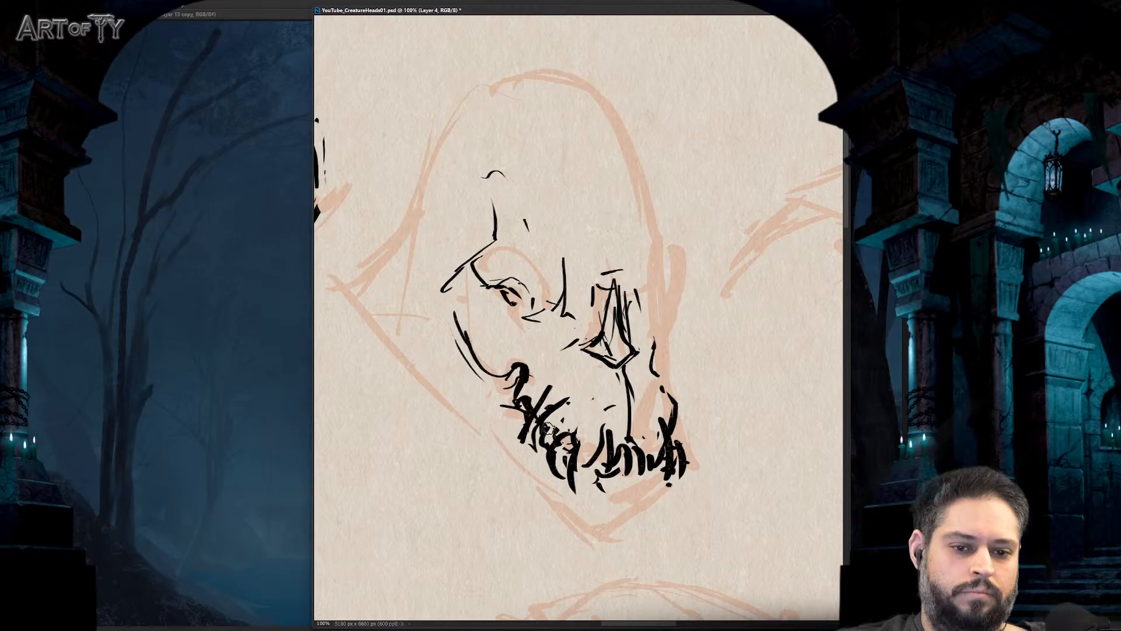
mouse_move(455, 335)
mouse_down()
mouse_move(416, 290)
mouse_move(482, 250)
mouse_up()
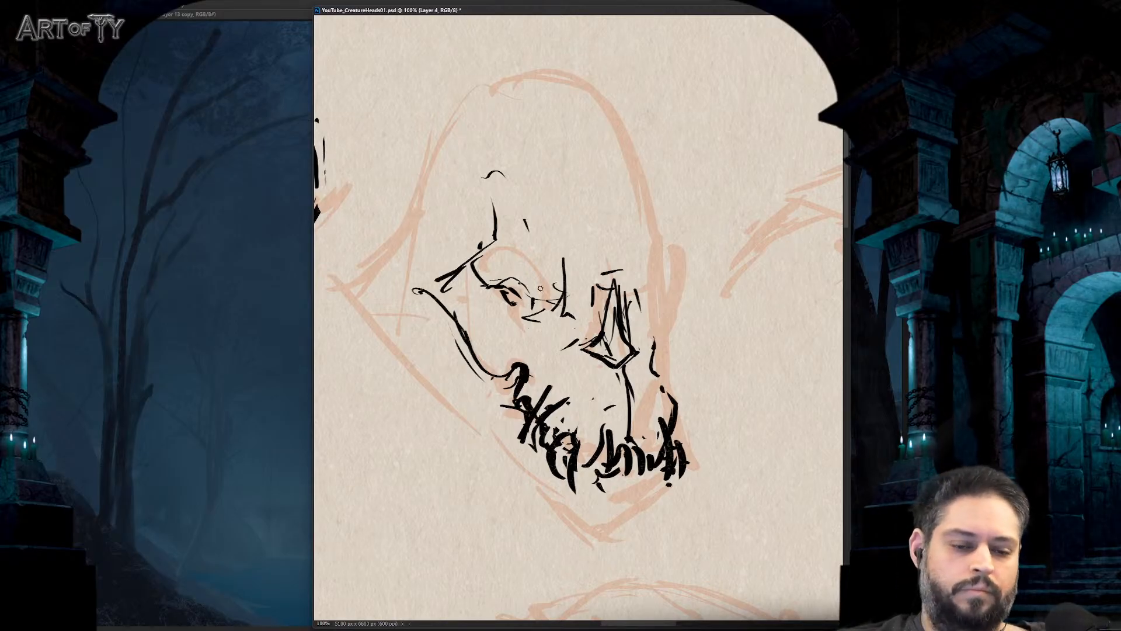
- Ink a line across the brow, the far side of the forehead and the domed top outline of the skull
drag(534, 286, 686, 269)
mouse_move(655, 225)
mouse_down()
mouse_move(675, 286)
mouse_move(658, 318)
mouse_move(641, 178)
mouse_up()
drag(498, 204, 503, 169)
mouse_move(534, 157)
mouse_down()
mouse_move(578, 156)
mouse_move(636, 181)
mouse_move(514, 82)
mouse_move(455, 126)
mouse_move(561, 76)
mouse_up()
drag(487, 89, 576, 75)
drag(463, 96, 532, 78)
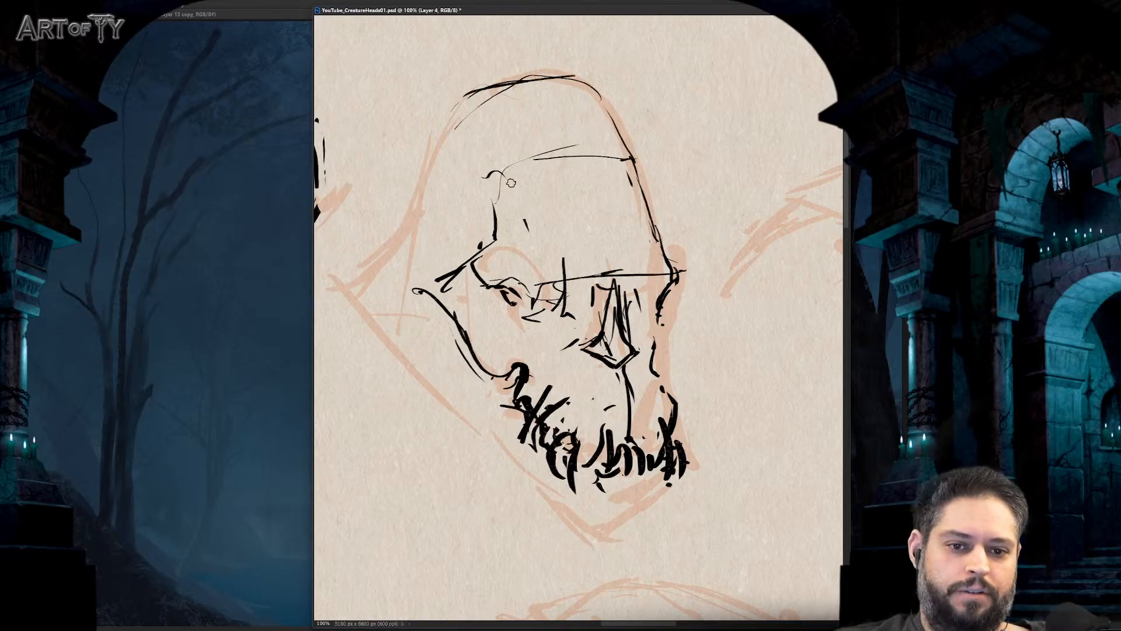
- Strengthen the horizontal lines across the forehead and brow, and draw curved contours above the eye and on the cheek
drag(489, 175, 642, 167)
drag(517, 289, 691, 273)
key(ctrl+z)
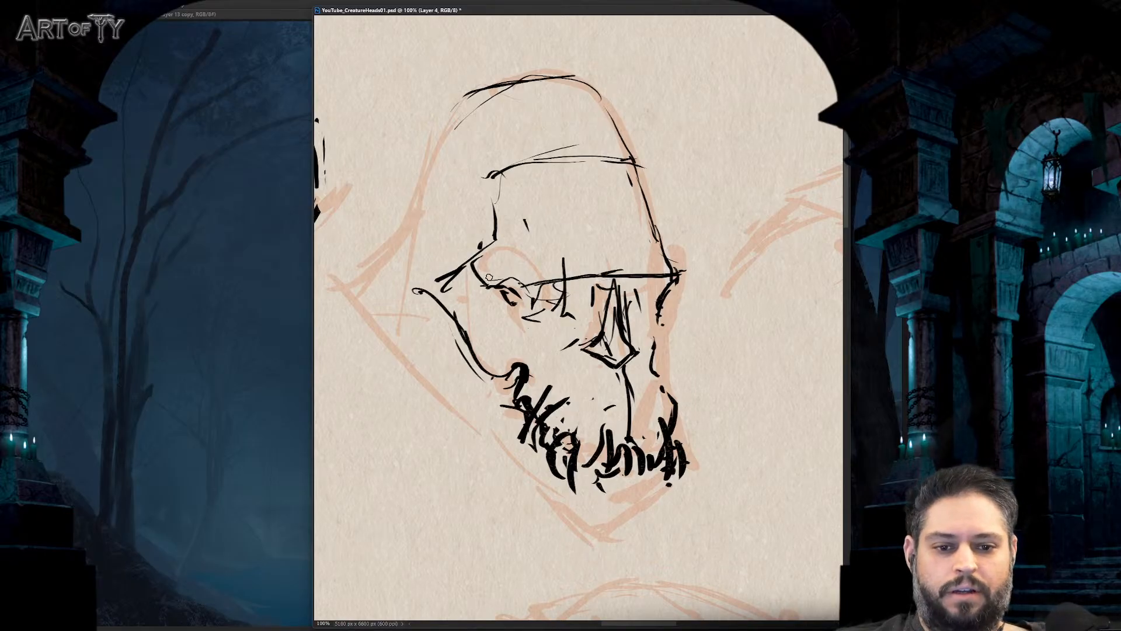
mouse_move(501, 280)
mouse_down()
mouse_move(528, 237)
mouse_move(624, 204)
mouse_up()
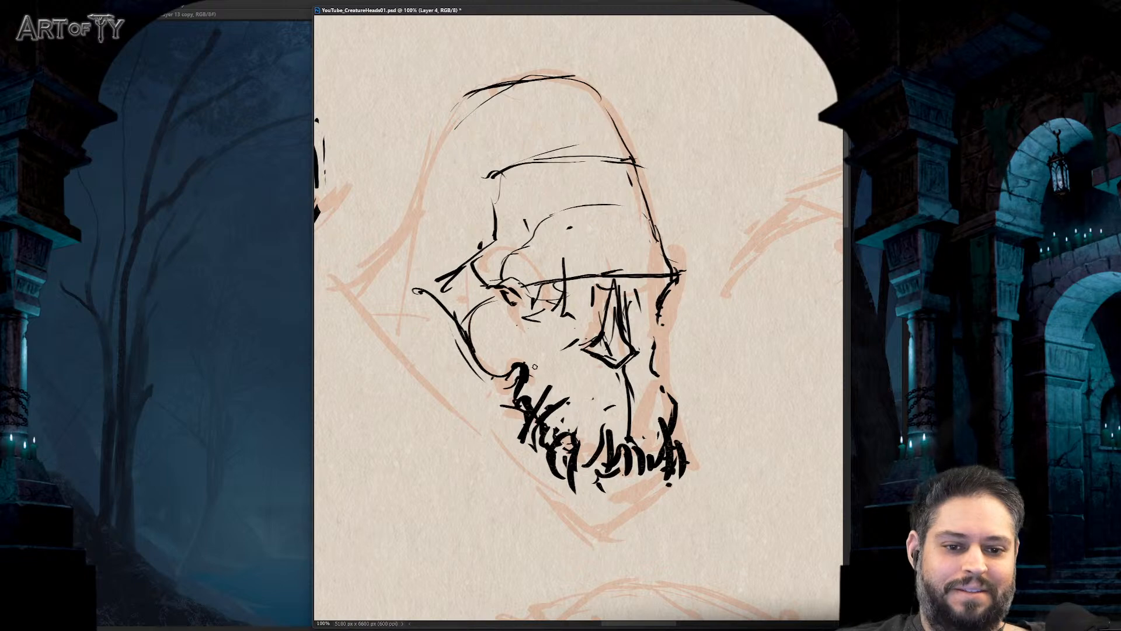
- Ink a short curve beneath the near eye and rough in the nose bridge and far eye
drag(530, 344, 550, 331)
key(ctrl+minus)
key(ctrl+minus)
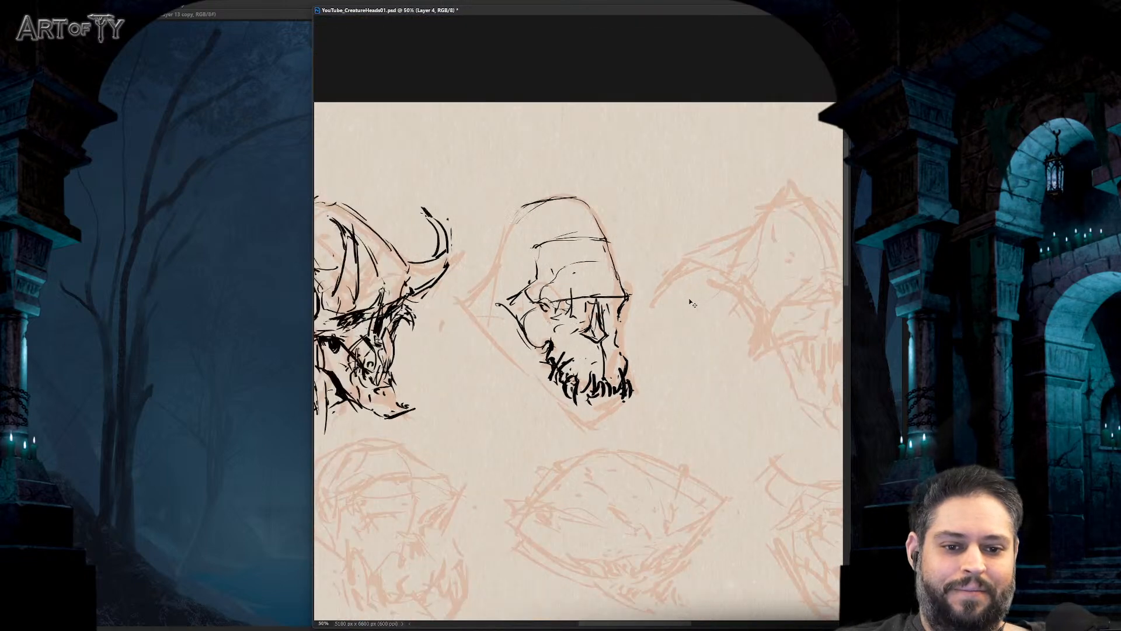
key(ctrl+plus)
key(ctrl+plus)
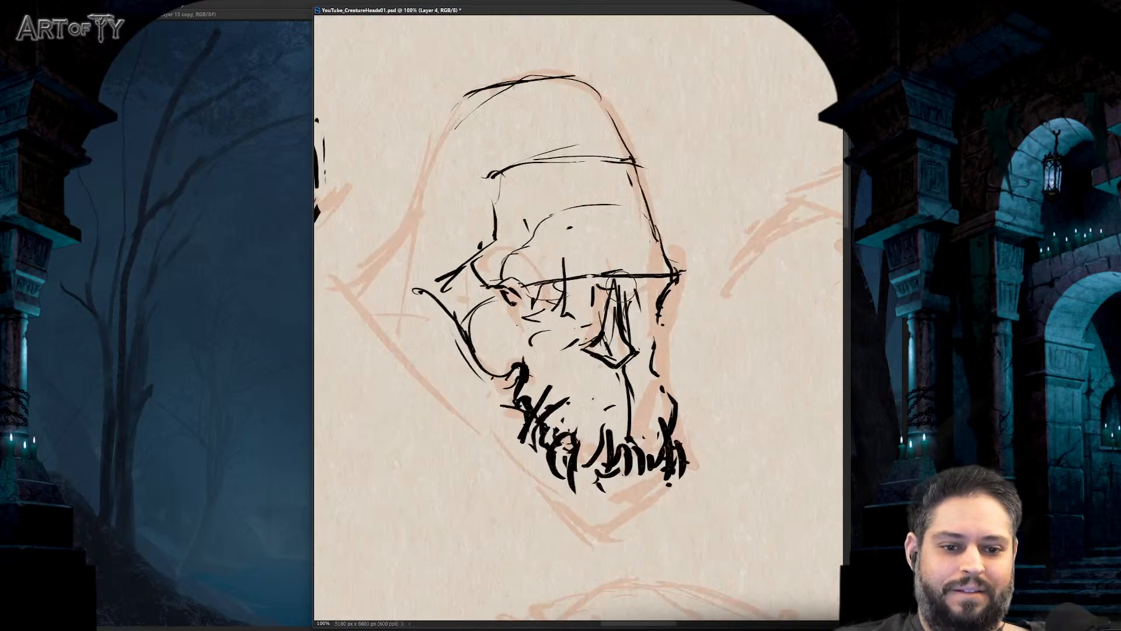
mouse_move(633, 279)
mouse_down()
mouse_move(602, 297)
mouse_move(600, 336)
mouse_move(618, 322)
mouse_move(632, 359)
mouse_move(633, 303)
mouse_move(678, 274)
mouse_move(660, 300)
mouse_up()
key(b)
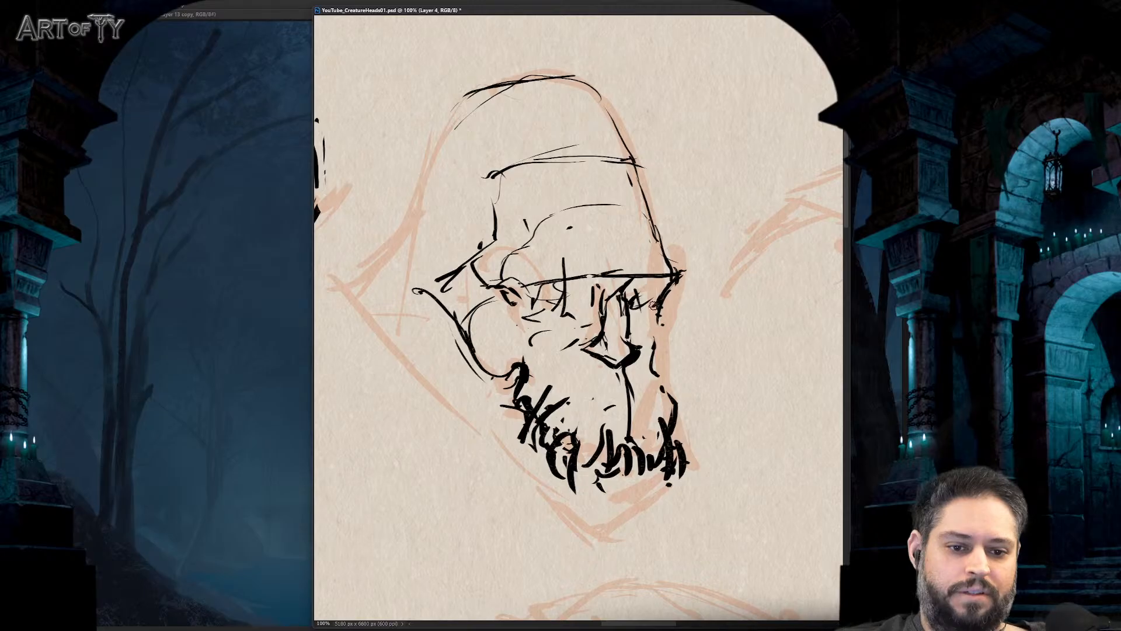
- Erase the far temple and brow edge, and redraw the far side contour down to the cheek
key(ctrl+z)
key(ctrl+z)
mouse_move(672, 250)
mouse_down()
mouse_move(660, 305)
mouse_move(655, 267)
mouse_move(671, 298)
mouse_up()
key(e)
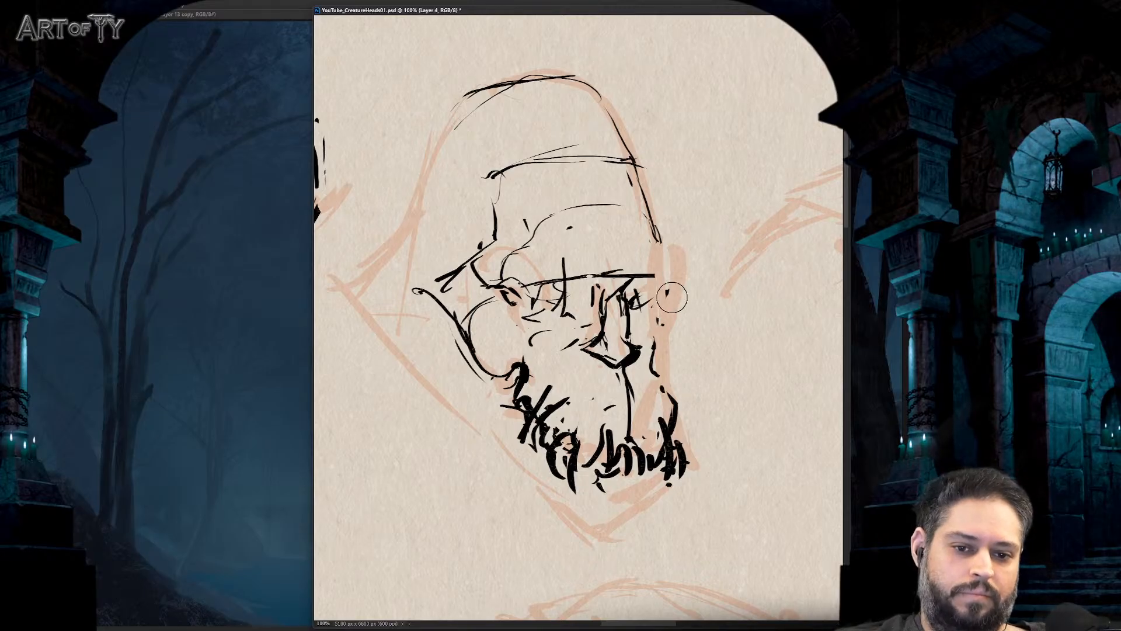
key(b)
drag(658, 229, 663, 397)
key(ctrl+minus)
key(ctrl+minus)
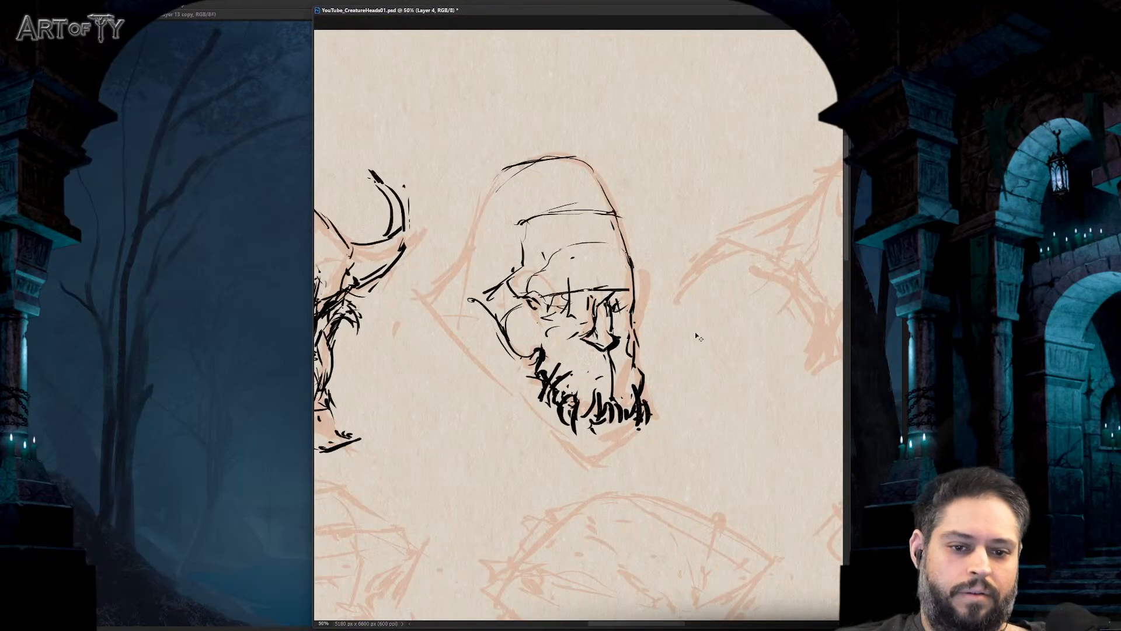
- Clean up the far end of the brow and thicken the far face contour below it
key(ctrl+plus)
key(e)
drag(633, 275, 635, 274)
key(b)
drag(639, 281, 633, 341)
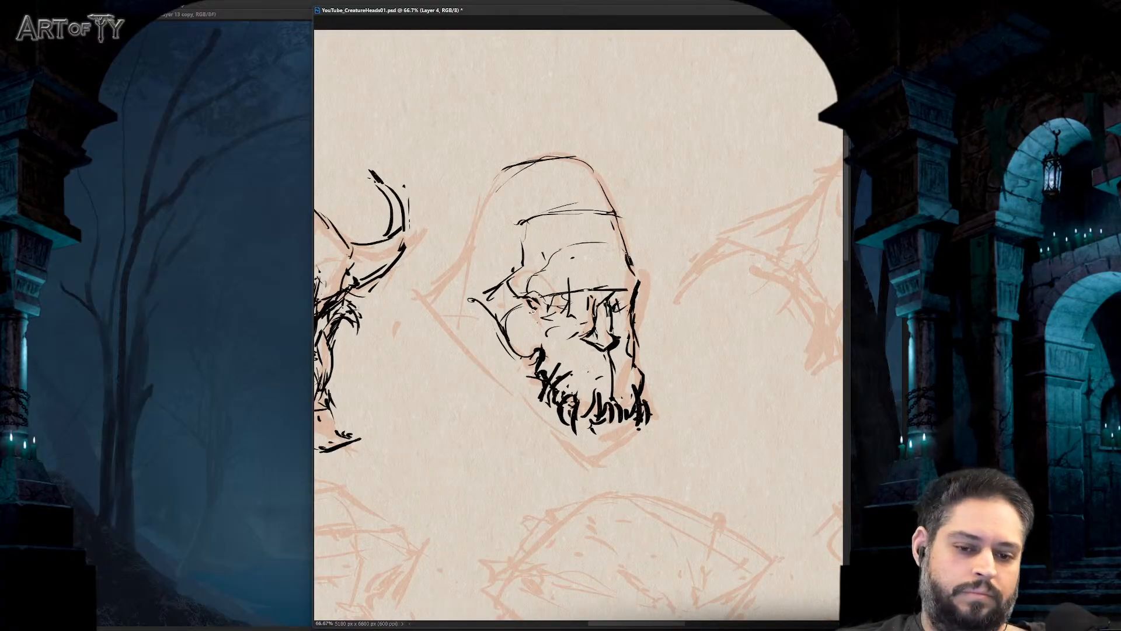
- Try a round socket for the near eye beneath the brow, and undo it
mouse_move(532, 303)
mouse_down()
mouse_move(559, 295)
mouse_move(548, 313)
mouse_up()
key(ctrl+minus)
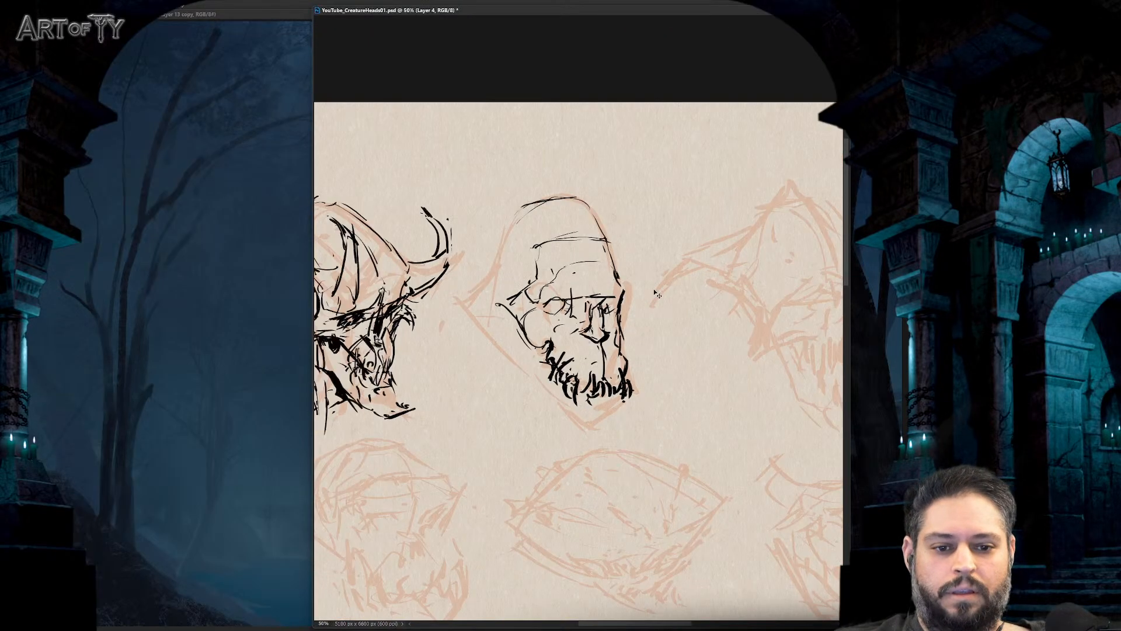
key(ctrl+plus)
key(ctrl+z)
key(ctrl+z)
key(ctrl+z)
- Try small dark eye marks directly beneath the brow on both sides of the nose
drag(532, 295, 538, 305)
key(ctrl+minus)
key(ctrl+plus)
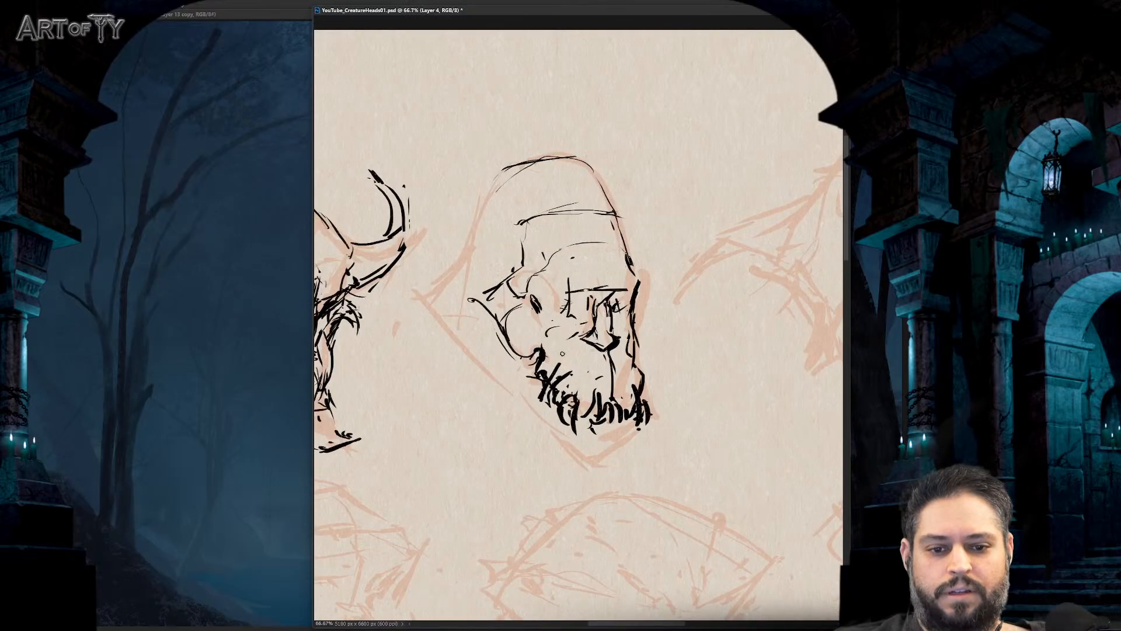
mouse_move(538, 296)
mouse_down()
mouse_move(578, 291)
mouse_move(621, 308)
mouse_up()
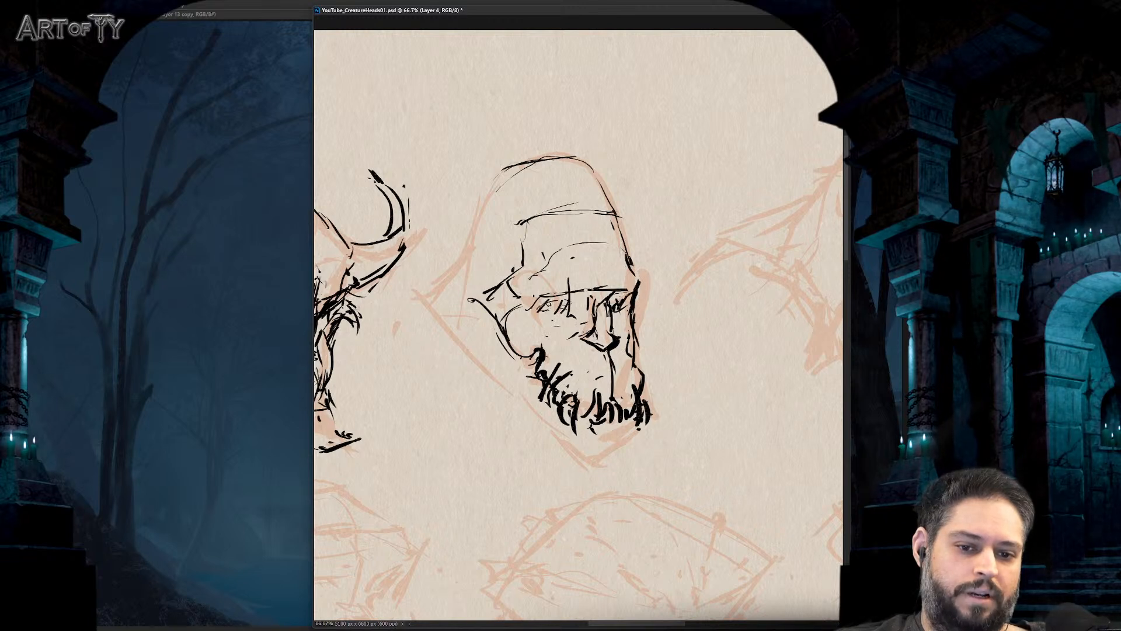
key(ctrl+z)
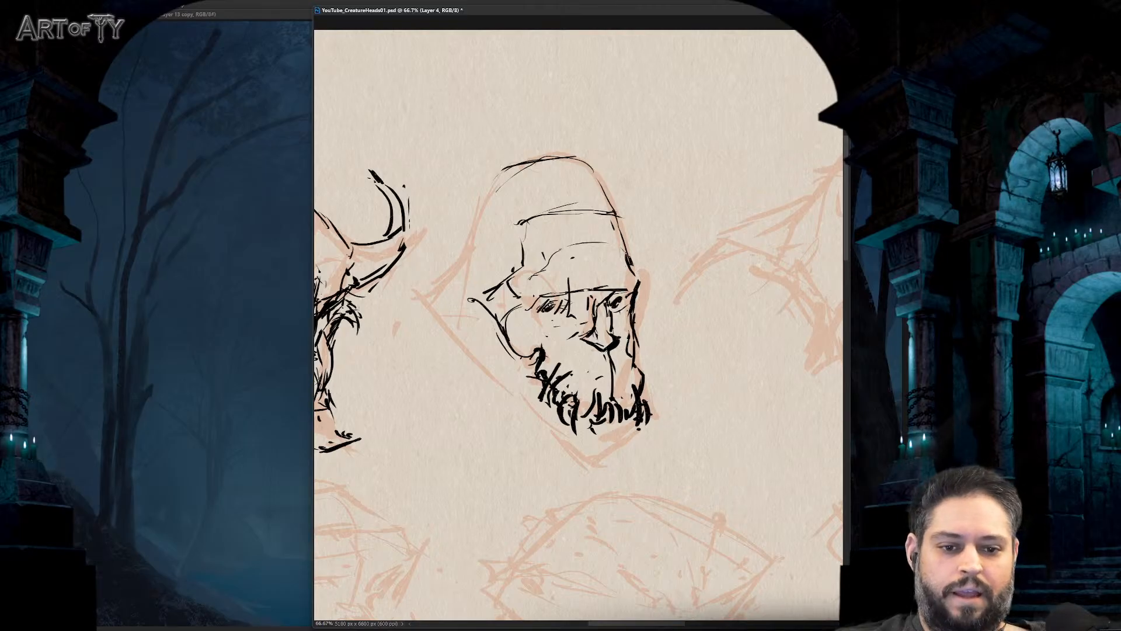
- Examine the tall head alongside the other heads on the whole concept sheet
key(ctrl+minus)
key(ctrl+minus)
key(ctrl+minus)
key(ctrl+minus)
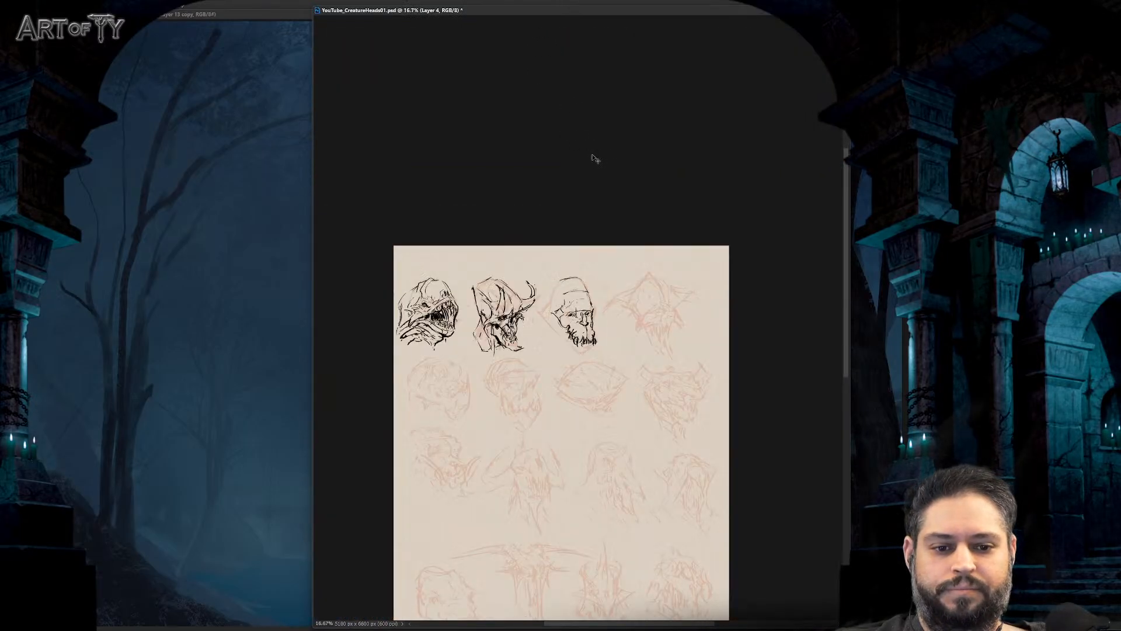
key(ctrl+plus)
key(ctrl+plus)
key(ctrl+plus)
key(ctrl+plus)
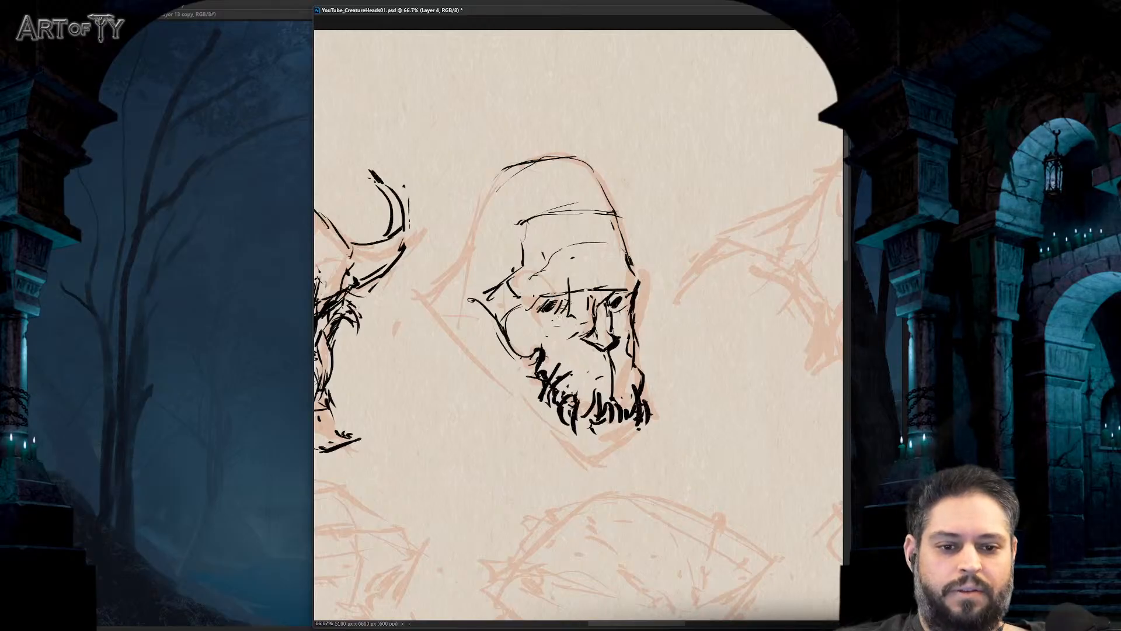
- Undo the dark eye marks and try another placement for the near eye
key(ctrl+z)
key(ctrl+z)
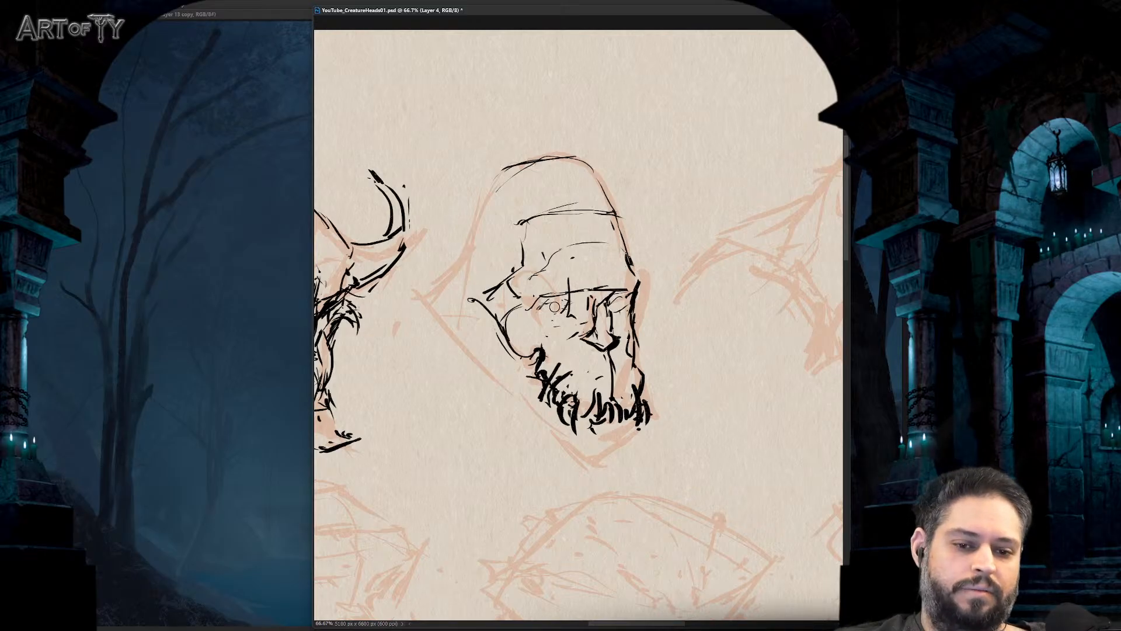
mouse_move(554, 303)
mouse_down()
mouse_move(529, 313)
mouse_move(541, 325)
mouse_up()
key(ctrl+z)
key(ctrl+z)
key(ctrl+z)
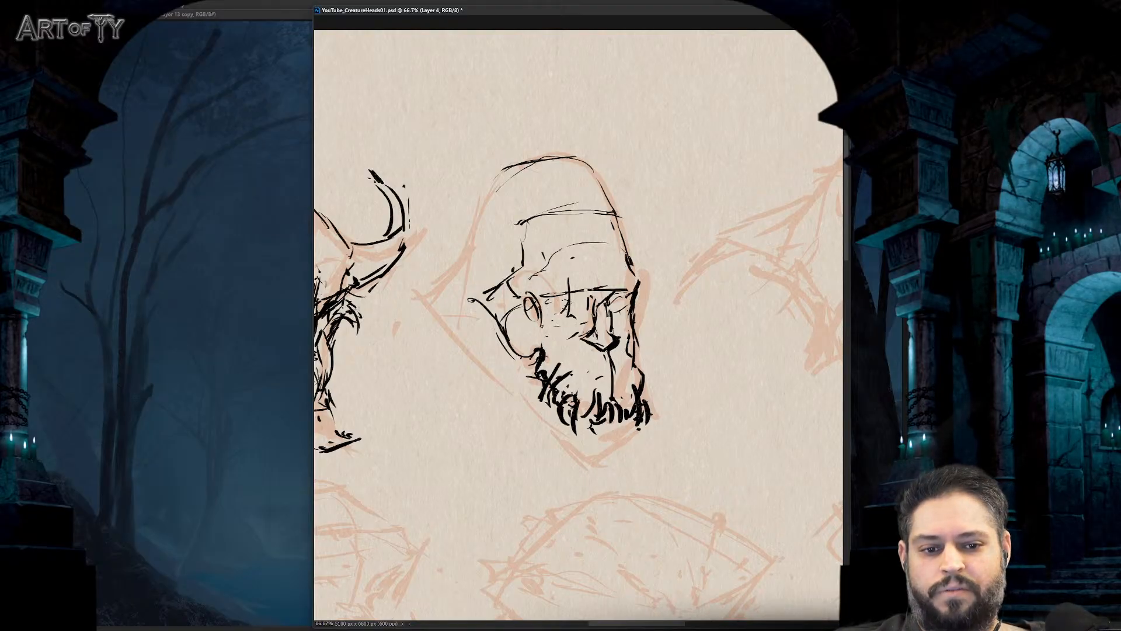
- Break up the straight brow line, rework the nose with angled strokes and remove the oval near eye
mouse_move(570, 287)
mouse_down()
mouse_move(621, 288)
mouse_move(588, 333)
mouse_move(598, 321)
mouse_move(593, 345)
mouse_move(570, 333)
mouse_move(585, 350)
mouse_move(613, 342)
mouse_move(560, 339)
mouse_up()
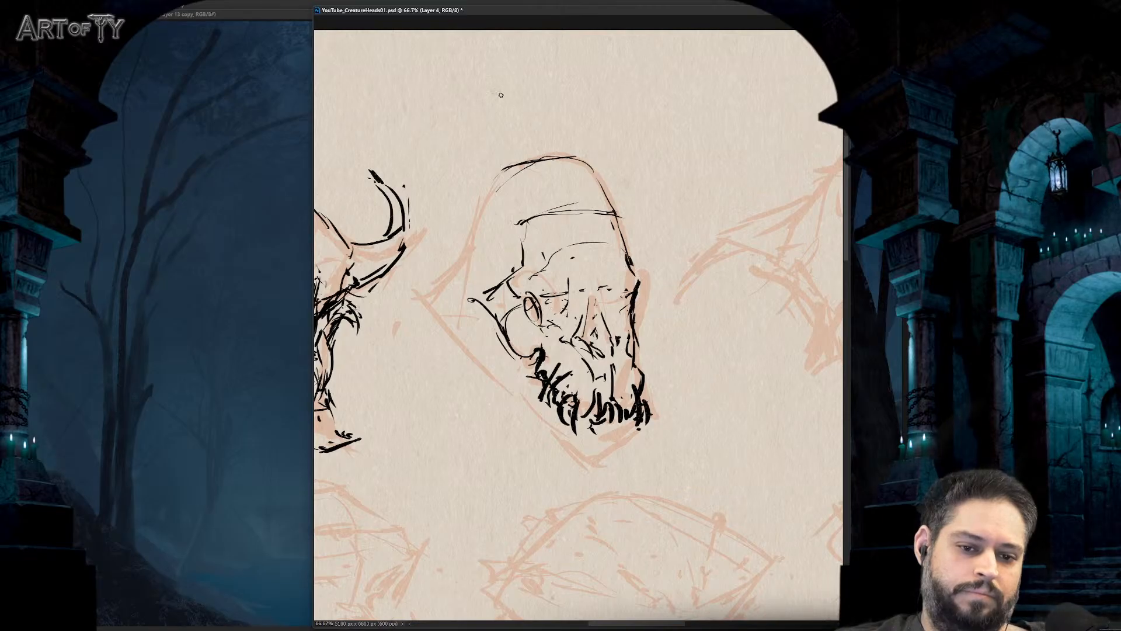
mouse_move(540, 295)
mouse_down()
mouse_move(540, 322)
mouse_move(549, 318)
mouse_move(536, 287)
mouse_move(540, 315)
mouse_move(567, 301)
mouse_move(546, 308)
mouse_up()
scroll(543, 316, down, 2)
scroll(543, 315, up, 2)
key(b)
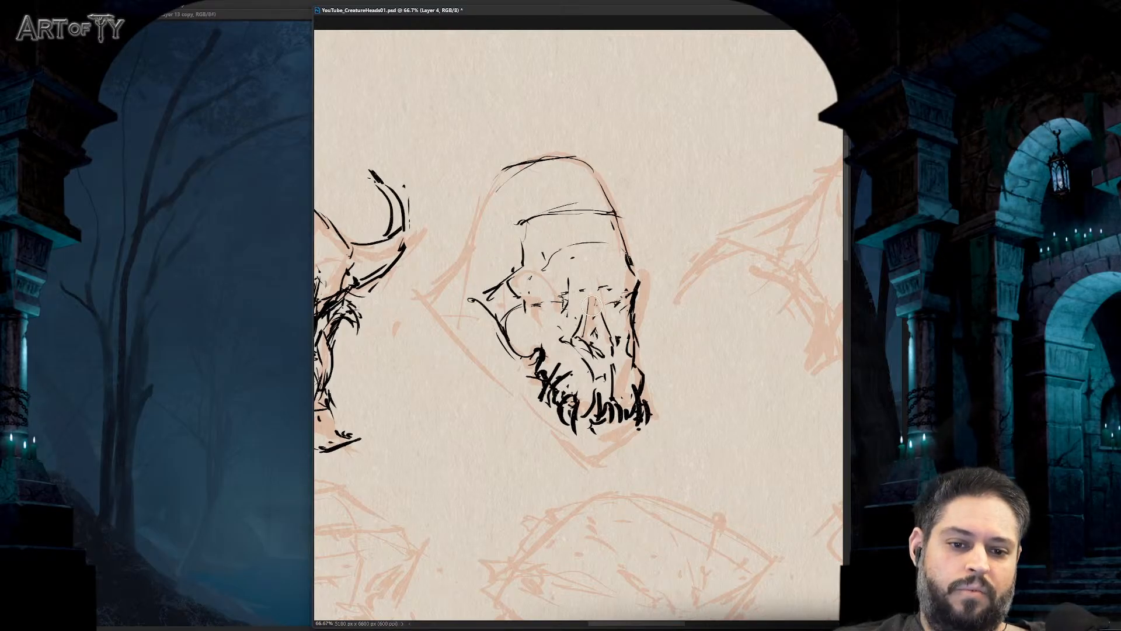
- Ink both eyes with small round pupils, surrounding lids, the near socket curve and angled brow strokes
scroll(591, 305, up, 1)
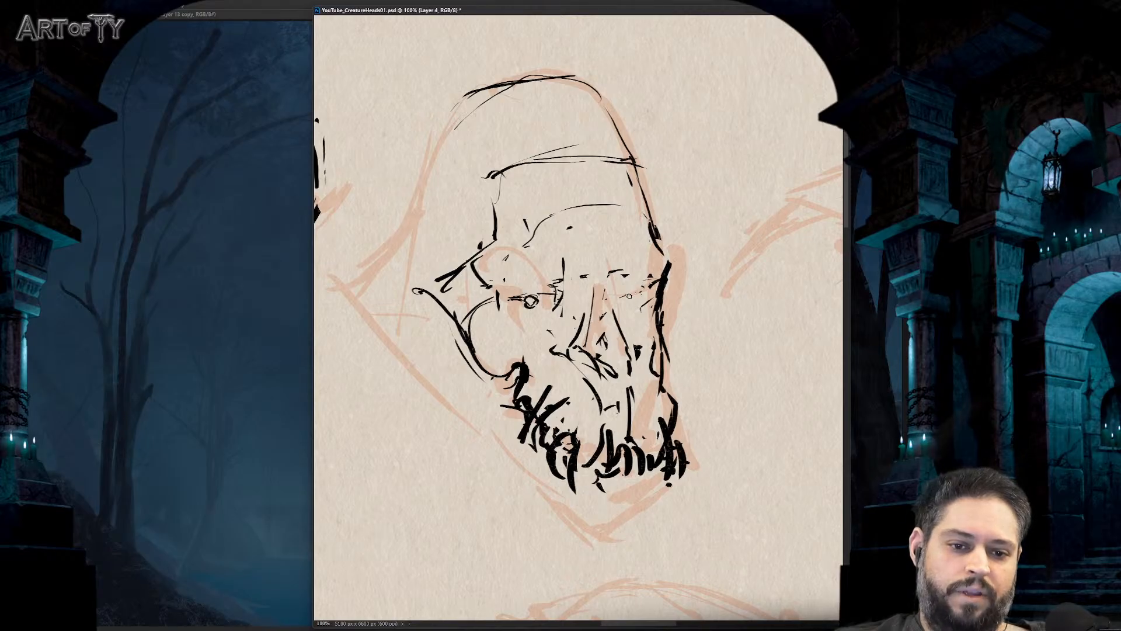
drag(630, 296, 633, 299)
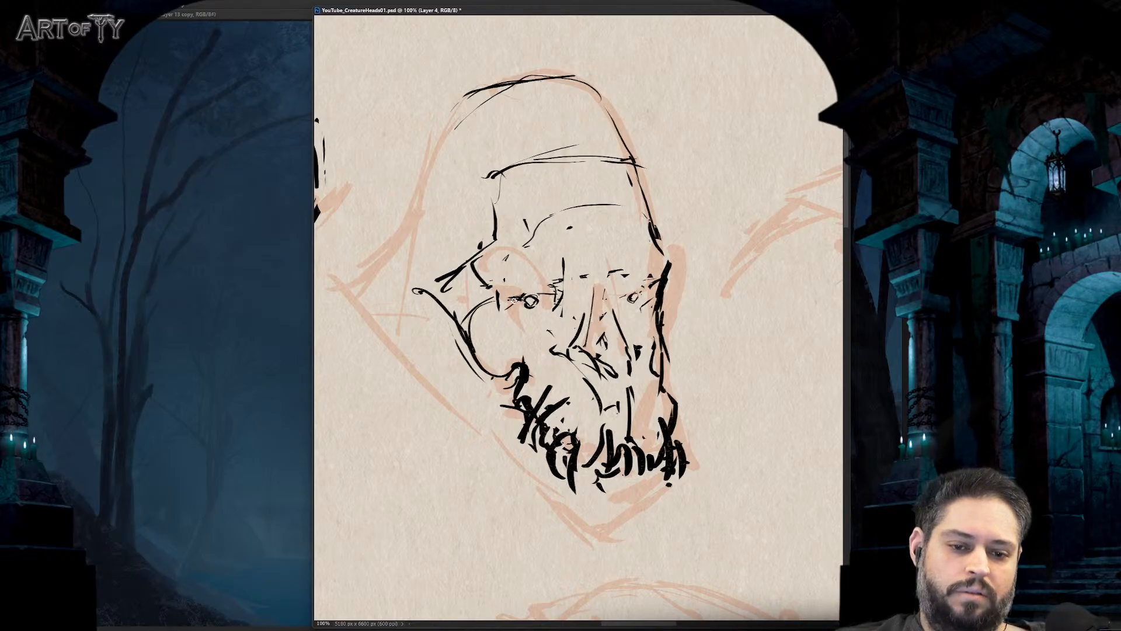
mouse_move(512, 301)
mouse_down()
mouse_move(531, 291)
mouse_move(552, 313)
mouse_move(535, 330)
mouse_move(502, 310)
mouse_move(524, 292)
mouse_move(514, 295)
mouse_move(578, 293)
mouse_move(632, 313)
mouse_move(644, 294)
mouse_move(648, 318)
mouse_move(651, 292)
mouse_move(611, 289)
mouse_move(646, 262)
mouse_up()
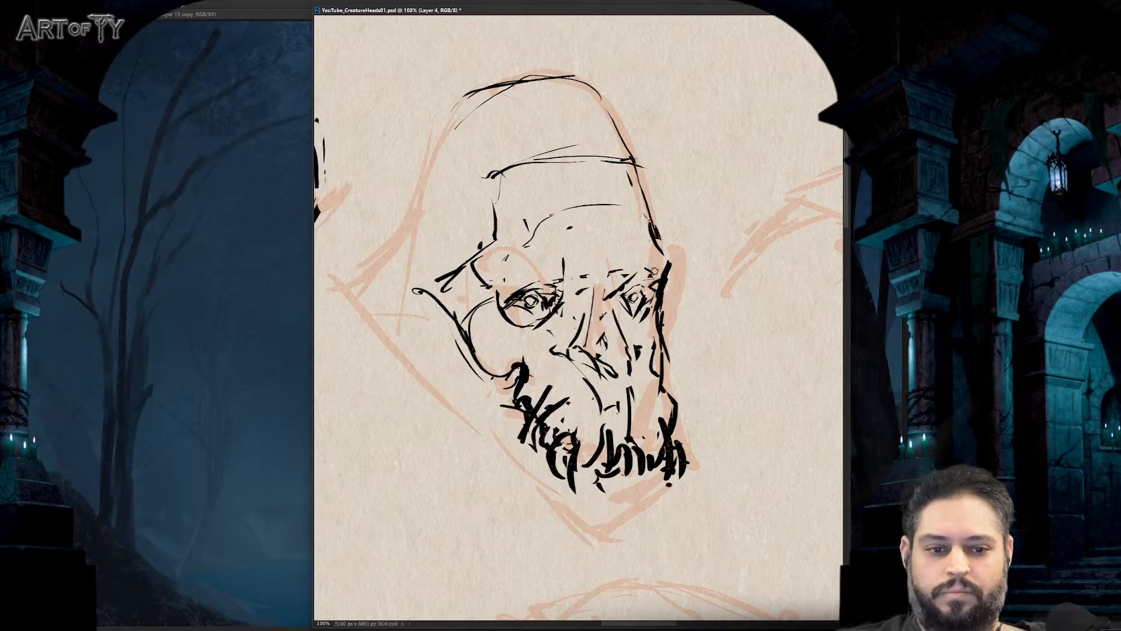
key(ctrl+minus)
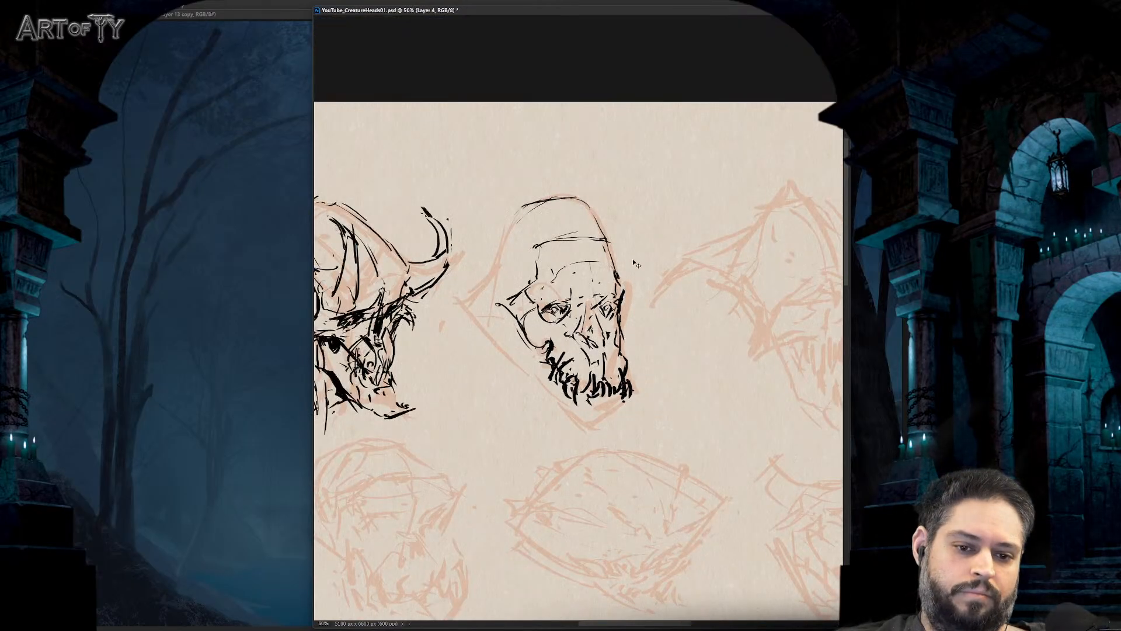
key(ctrl+plus)
key(ctrl+plus)
- Replace the crossed strokes at the near mouth corner with long hanging strands beside the teeth
scroll(548, 313, down, 2)
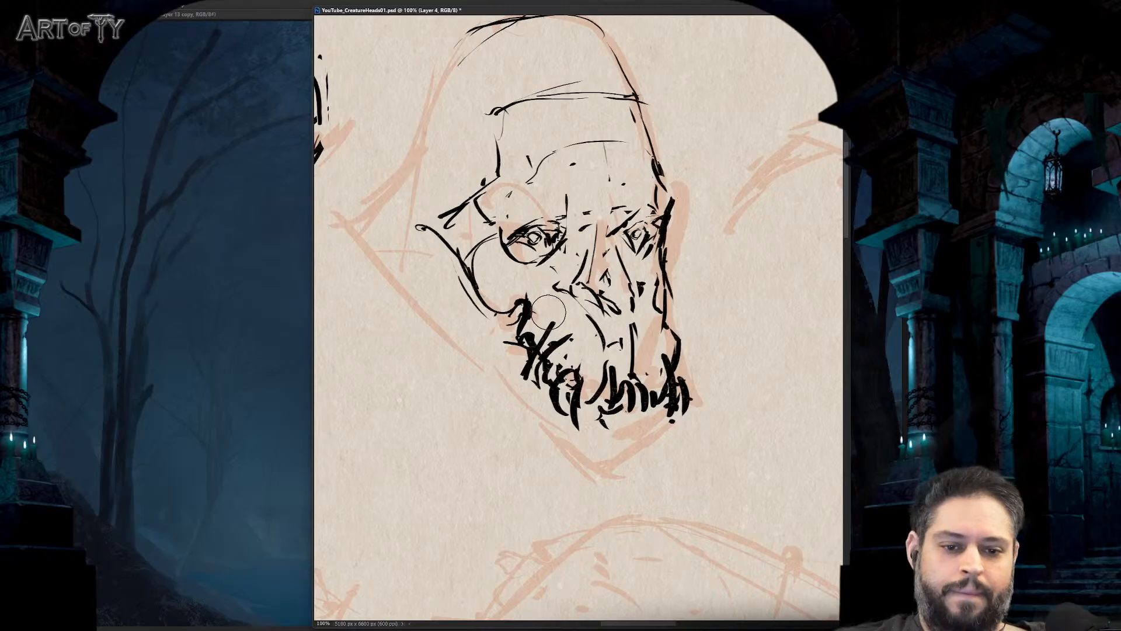
drag(548, 312, 528, 379)
mouse_move(564, 333)
mouse_down()
mouse_move(526, 404)
mouse_move(531, 375)
mouse_move(524, 402)
mouse_move(519, 366)
mouse_move(535, 334)
mouse_move(523, 375)
mouse_up()
mouse_move(510, 313)
mouse_down()
mouse_move(489, 379)
mouse_move(510, 410)
mouse_up()
- Ink the lower jaw line beneath the teeth and a short chin below it
mouse_move(540, 409)
mouse_down()
mouse_move(593, 450)
mouse_move(662, 420)
mouse_move(639, 433)
mouse_up()
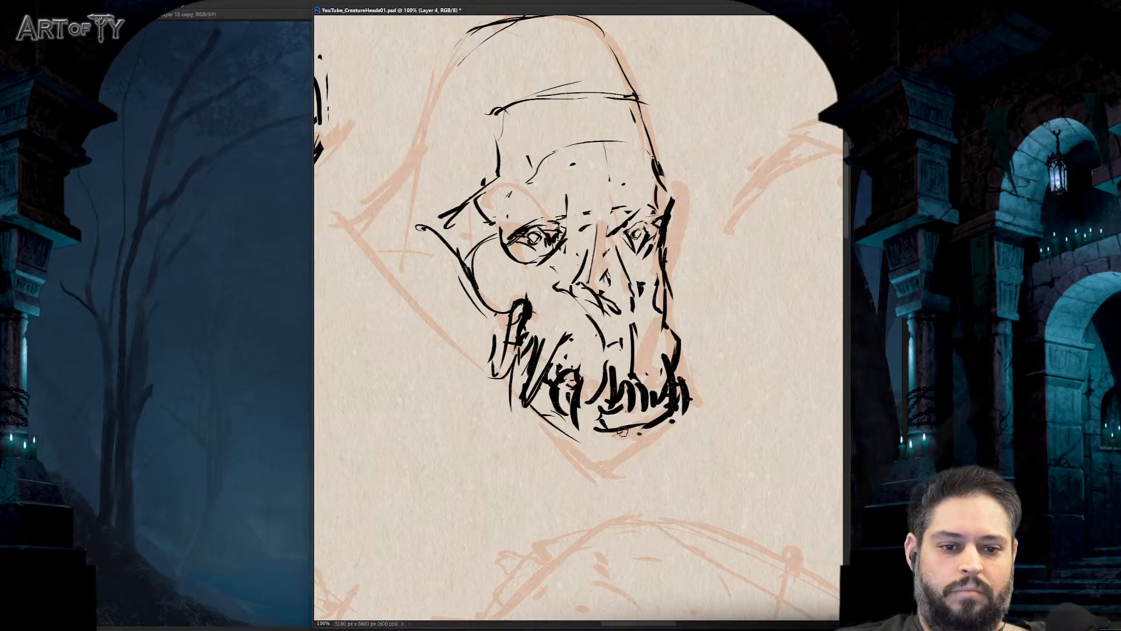
mouse_move(552, 438)
mouse_down()
mouse_move(657, 423)
mouse_move(604, 467)
mouse_move(557, 461)
mouse_up()
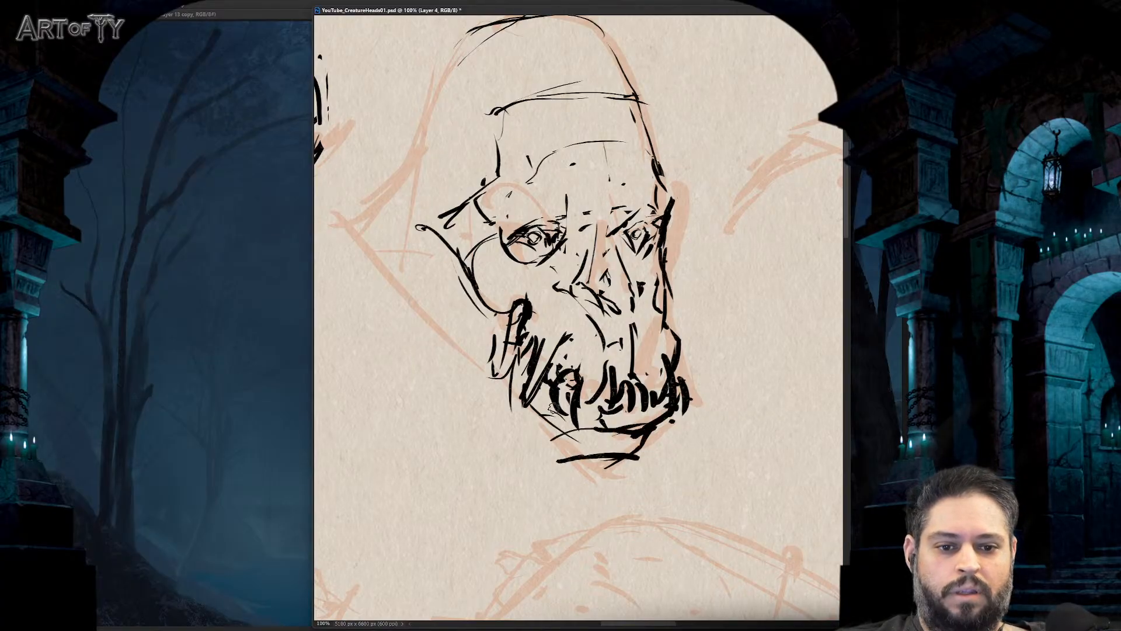
drag(552, 407, 588, 458)
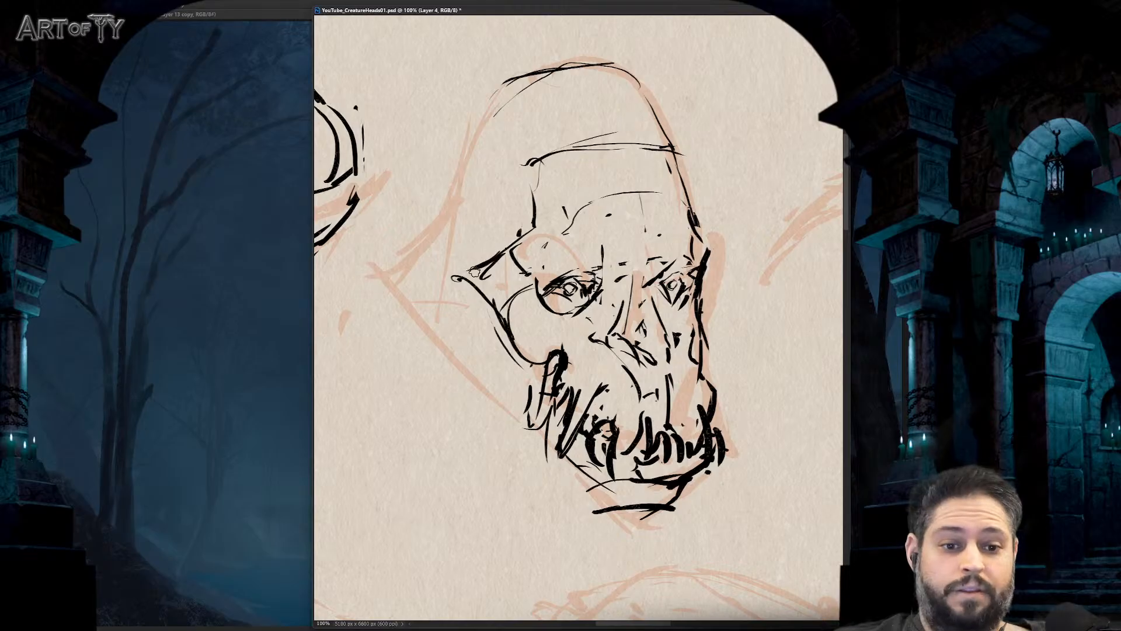
- Strengthen the near ear's pointed tip and ink a pointed far ear behind the face contour
mouse_move(473, 273)
mouse_down()
mouse_move(448, 311)
mouse_move(460, 302)
mouse_move(511, 320)
mouse_move(467, 304)
mouse_move(480, 285)
mouse_move(501, 299)
mouse_move(443, 310)
mouse_move(473, 275)
mouse_move(447, 303)
mouse_up()
drag(489, 265, 461, 295)
drag(532, 255, 515, 266)
mouse_move(711, 267)
mouse_down()
mouse_move(698, 273)
mouse_move(732, 301)
mouse_up()
drag(721, 289, 739, 339)
mouse_move(712, 303)
mouse_down()
mouse_move(704, 311)
mouse_move(744, 335)
mouse_move(694, 324)
mouse_up()
key(ctrl+minus)
key(ctrl+minus)
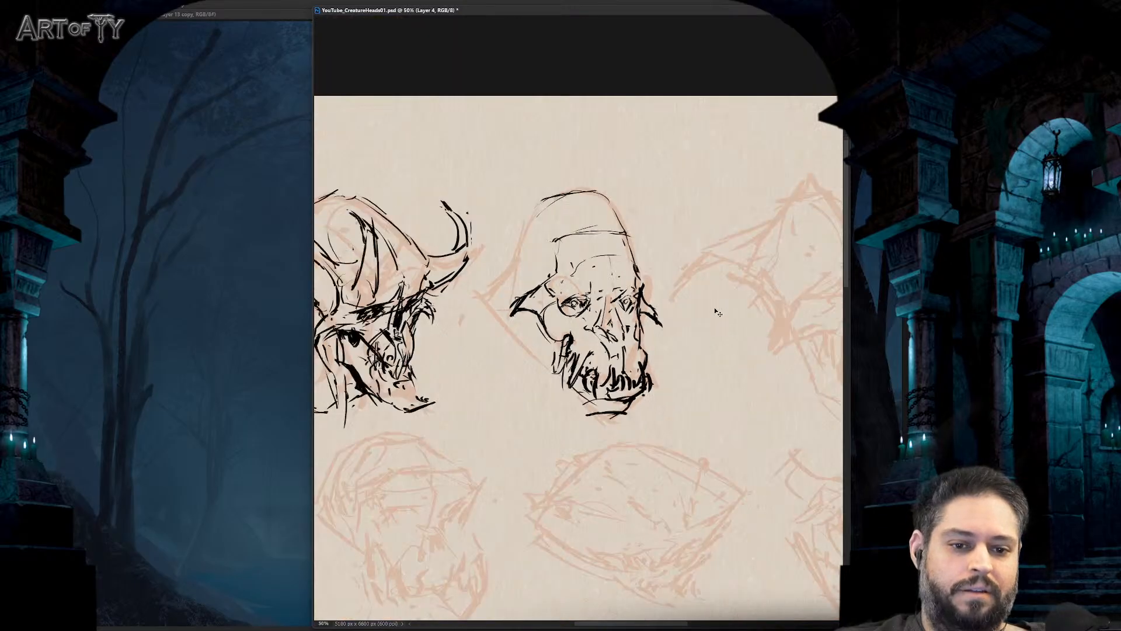
key(ctrl+minus)
- Ink the back outline of the tall skull from the dome outward, continuing beneath the ear to the jaw
key(ctrl+plus)
key(ctrl+plus)
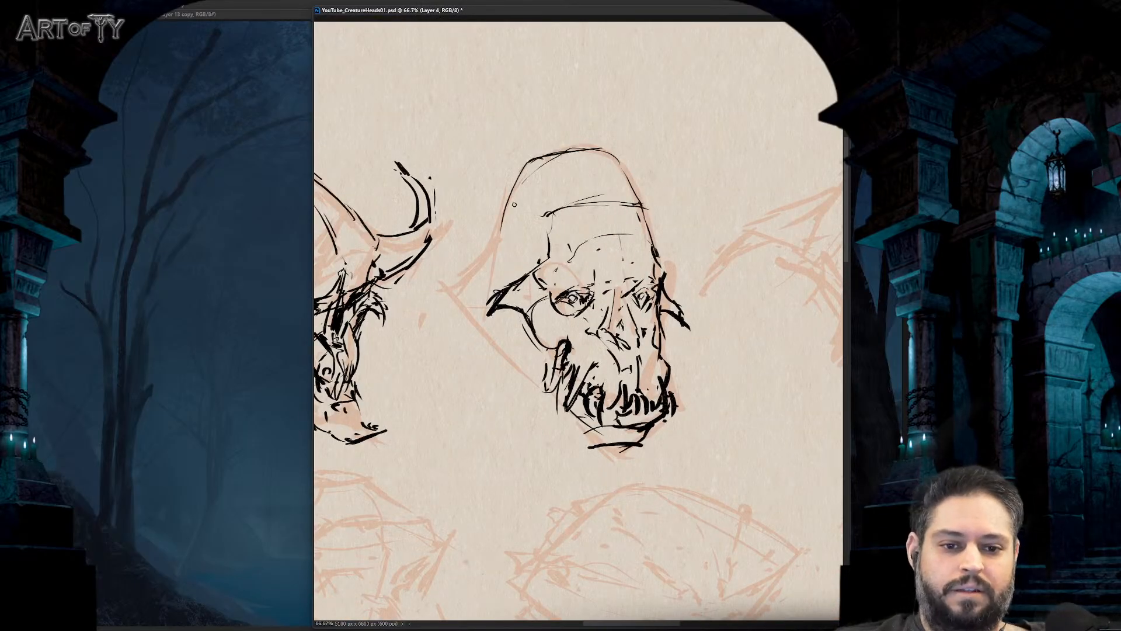
drag(524, 172, 489, 288)
mouse_move(506, 221)
mouse_down()
mouse_move(459, 303)
mouse_move(532, 369)
mouse_move(547, 420)
mouse_up()
key(ctrl+minus)
key(ctrl+minus)
scroll(549, 96, up, 3)
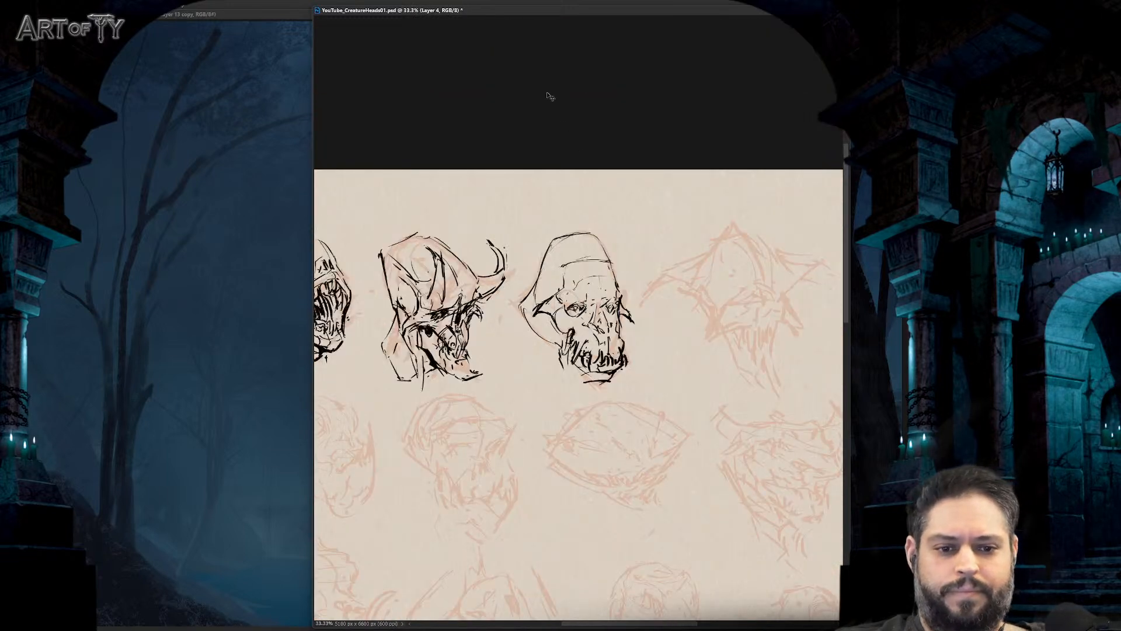
- Ink the near temple contour, redefine the nose and strengthen the furrow between the eyes
key(ctrl+plus)
key(ctrl+plus)
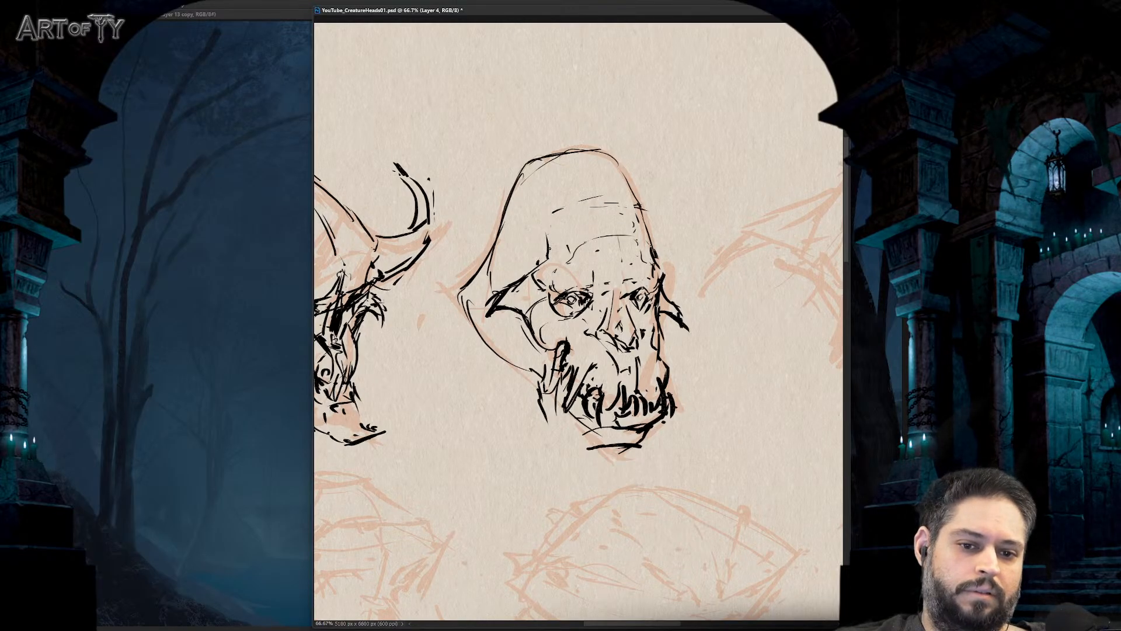
drag(542, 222, 541, 239)
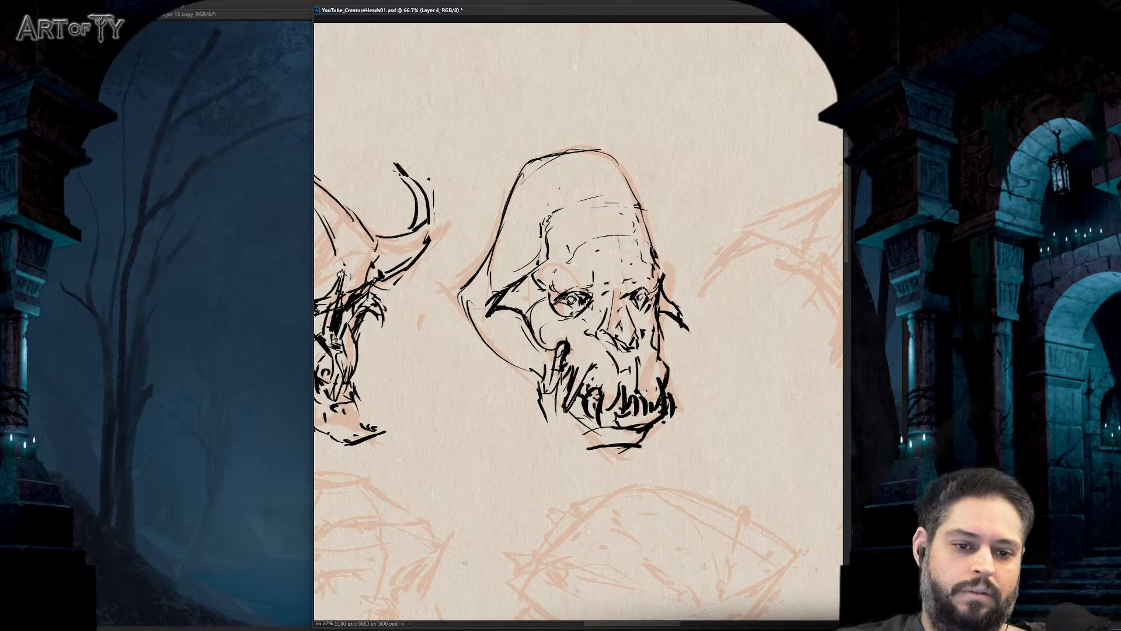
drag(616, 283, 616, 264)
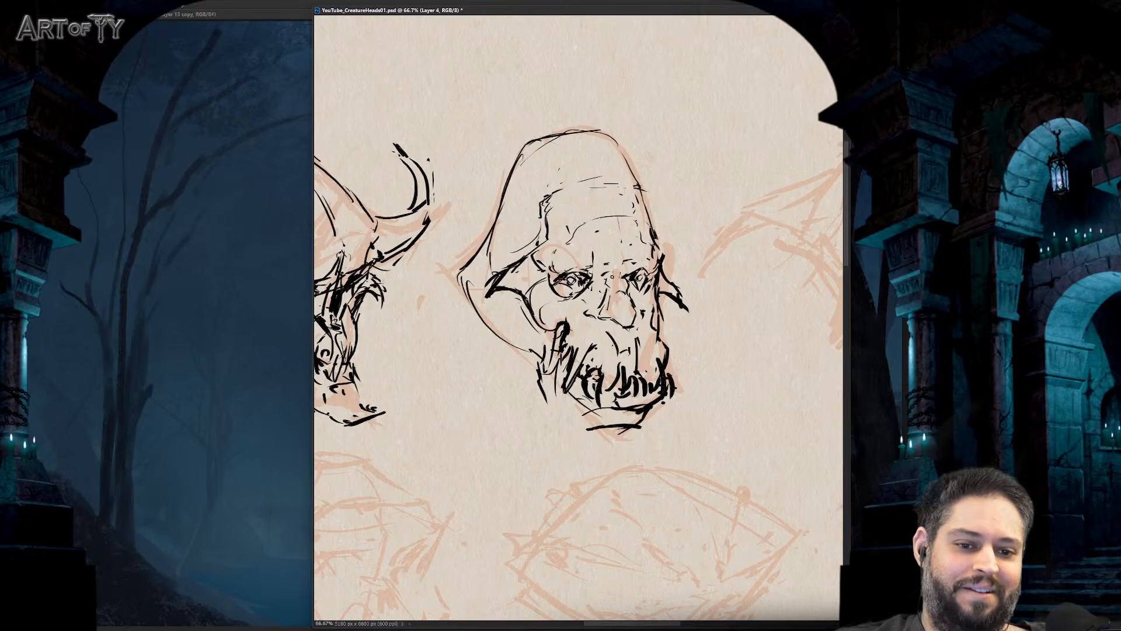
drag(619, 275, 628, 266)
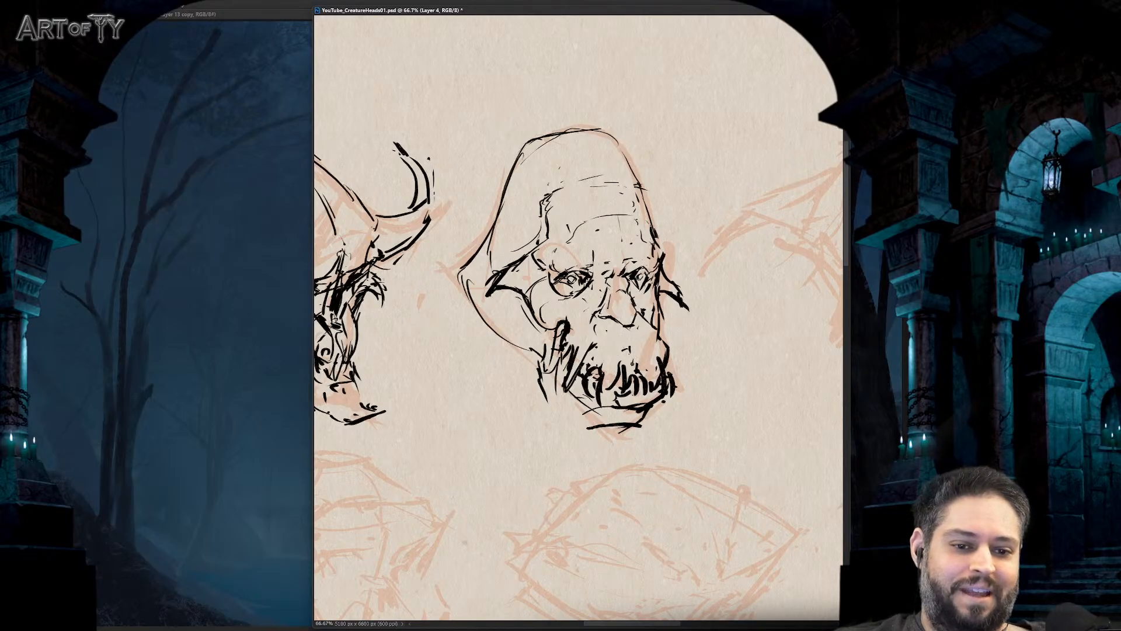
- Refine the upper lip under the nose and the far mouth edge above the teeth
drag(632, 363, 627, 329)
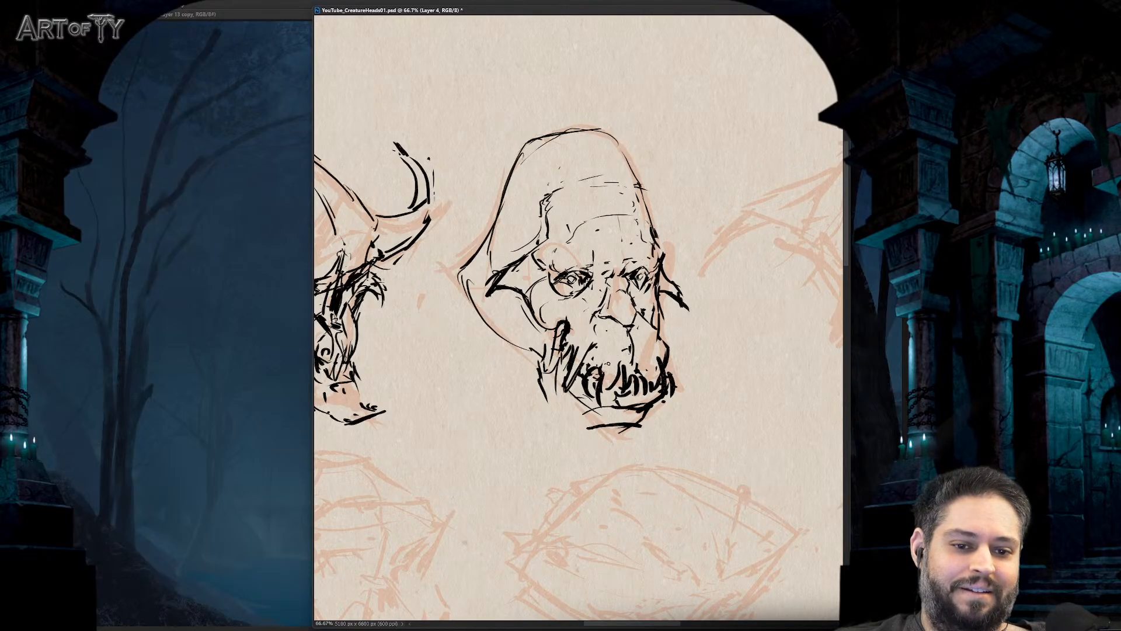
drag(649, 363, 652, 351)
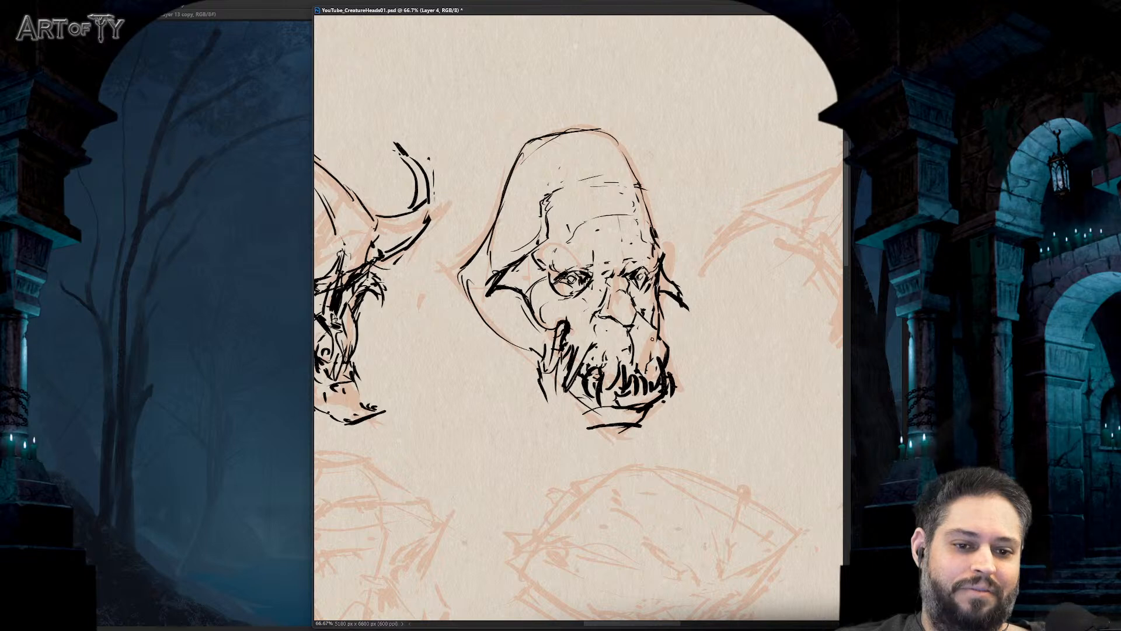
key(ctrl+minus)
key(ctrl+minus)
key(ctrl+plus)
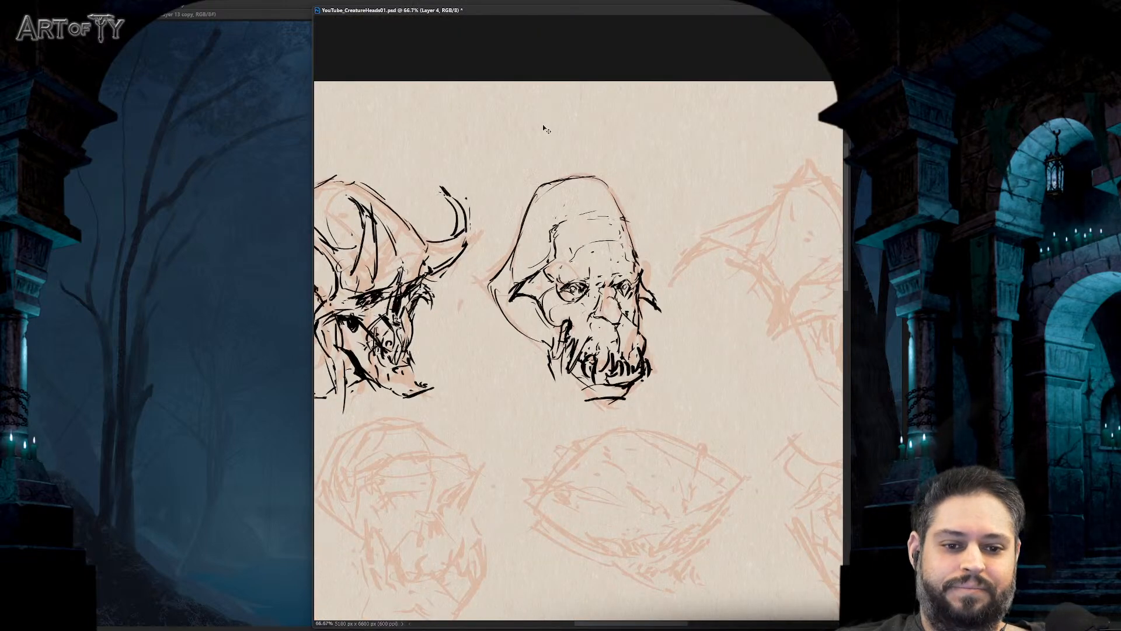
key(ctrl+plus)
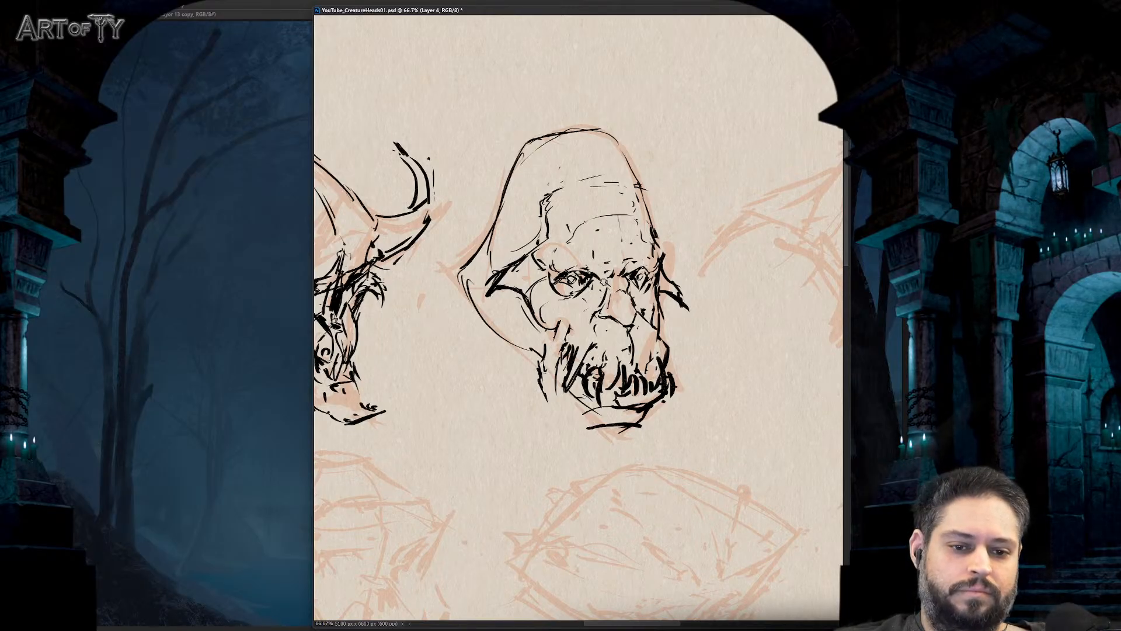
- Touch up the nose bridge and ink large curved tusks rising on both sides of the tall-headed creature's mouth
drag(610, 280, 626, 275)
key(ctrl+minus)
key(ctrl+minus)
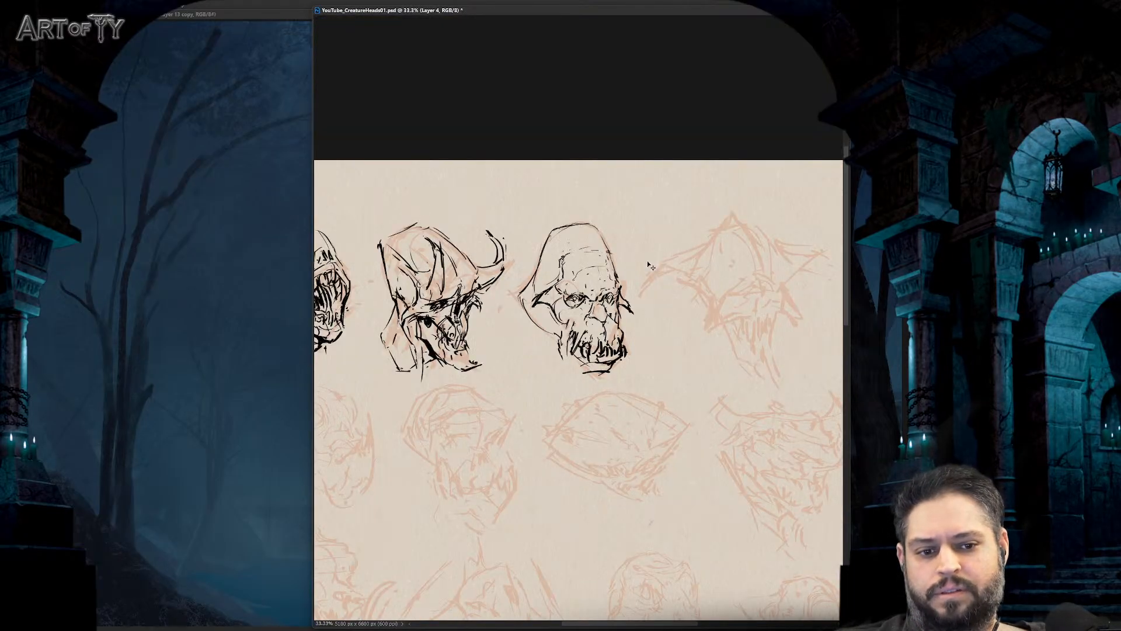
key(ctrl+plus)
key(ctrl+plus)
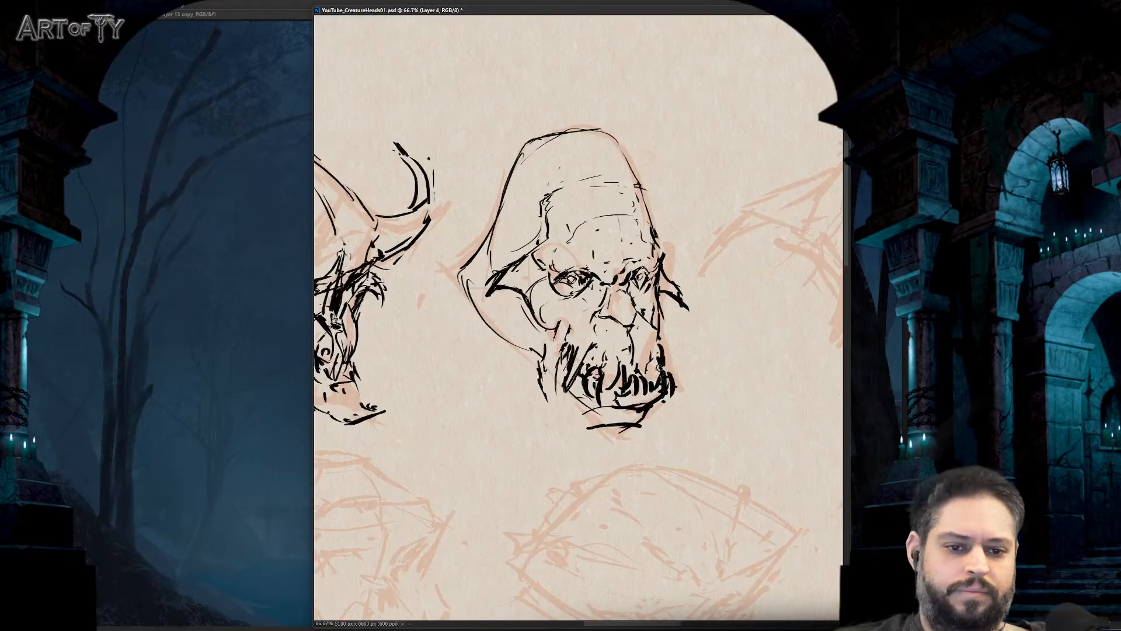
drag(593, 396, 595, 393)
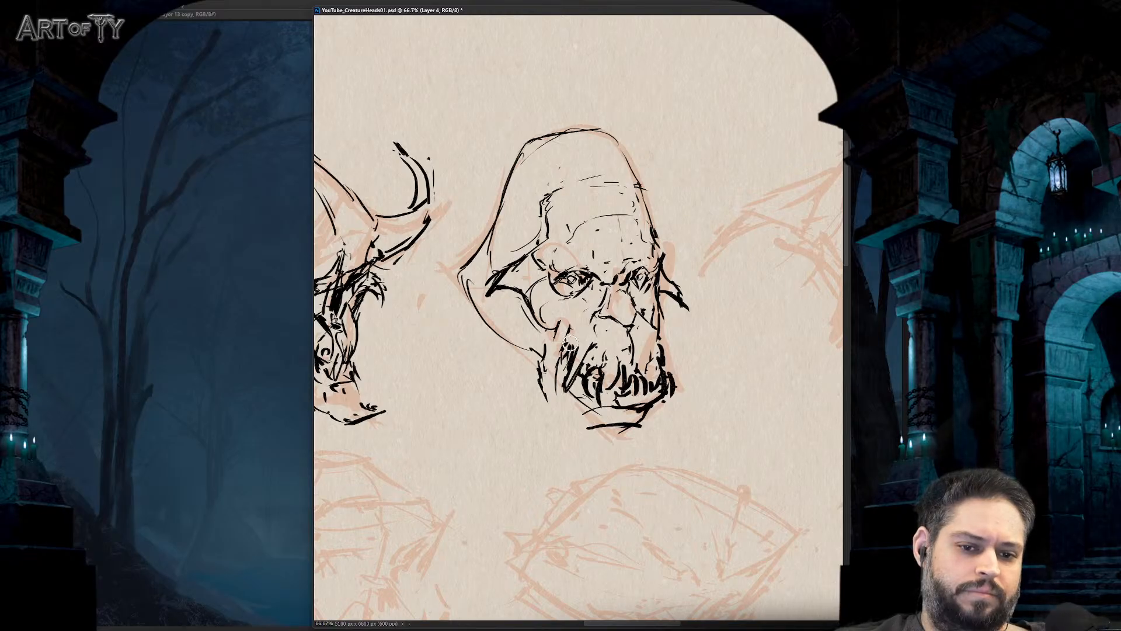
mouse_move(565, 353)
mouse_down()
mouse_move(564, 310)
mouse_move(561, 369)
mouse_up()
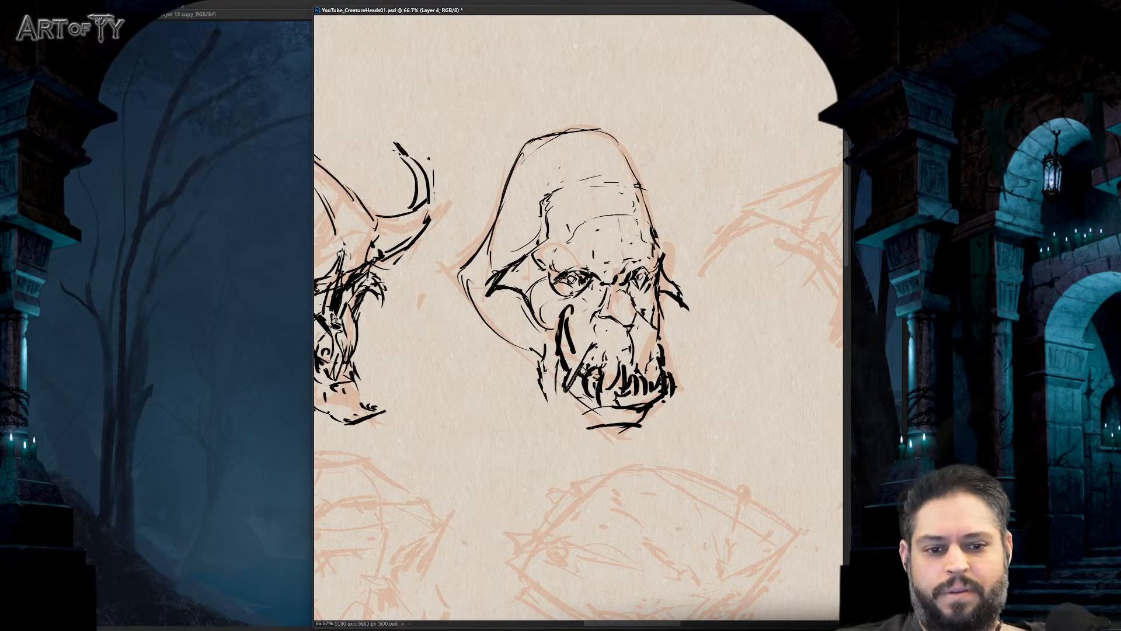
drag(665, 362, 675, 319)
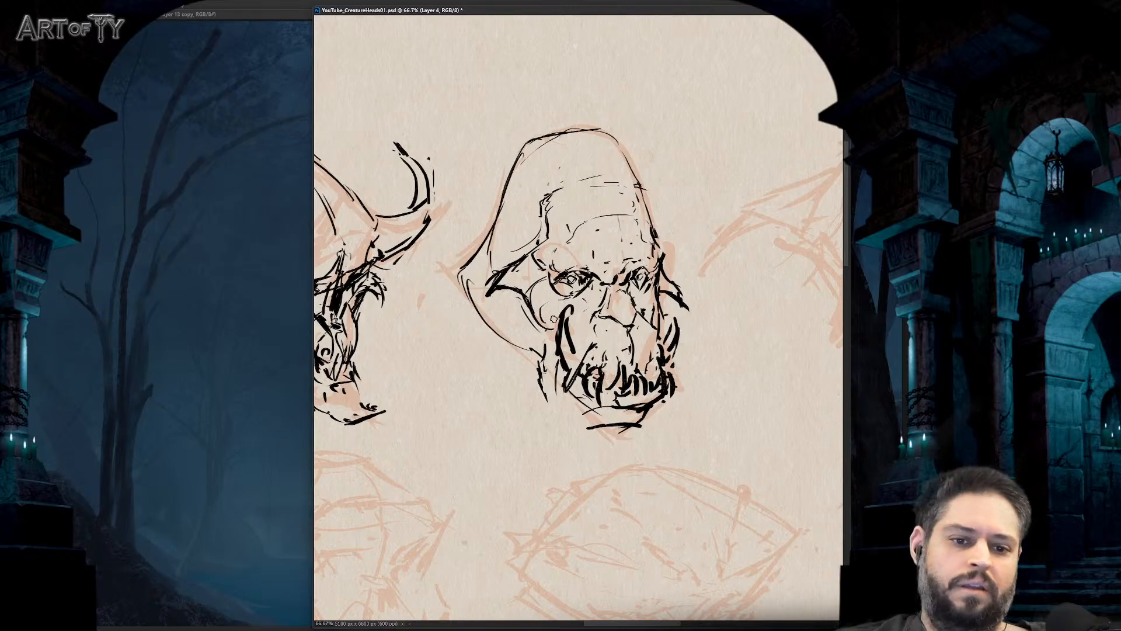
scroll(584, 263, down, 3)
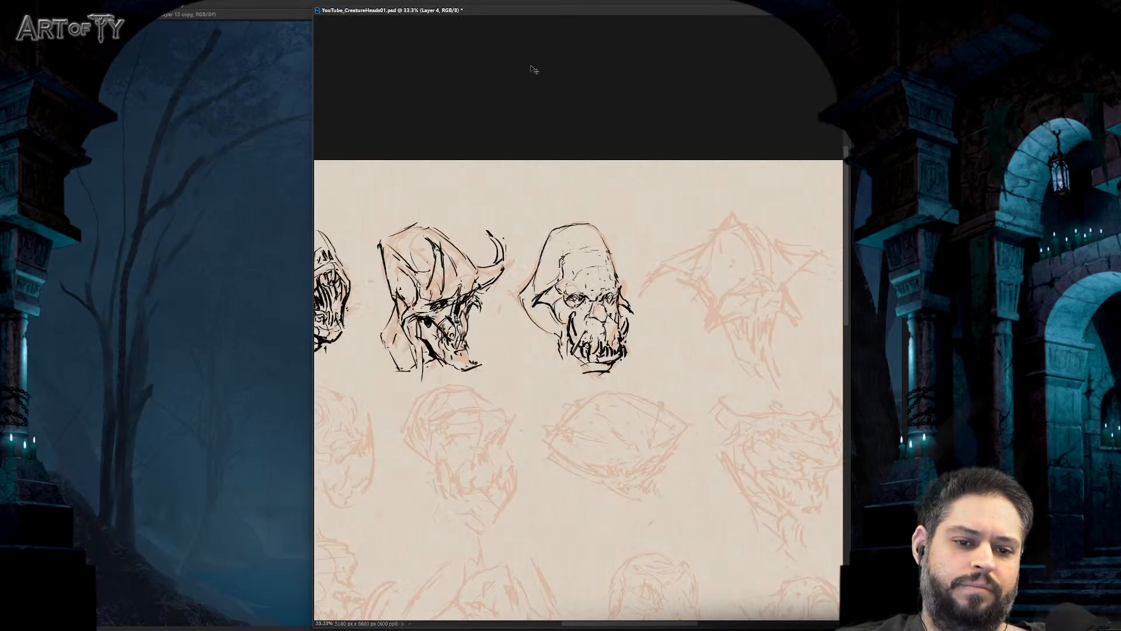
scroll(582, 262, up, 3)
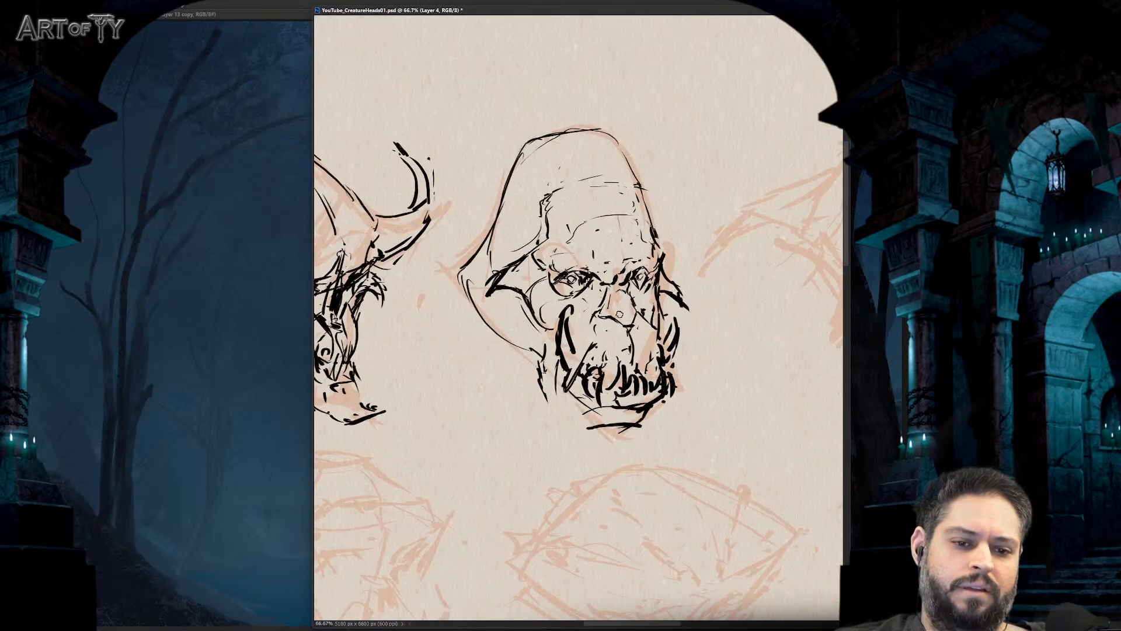
- Reduce the brush size and redefine the tall-headed creature's nostrils and the underside of its nose
key(ctrl+1)
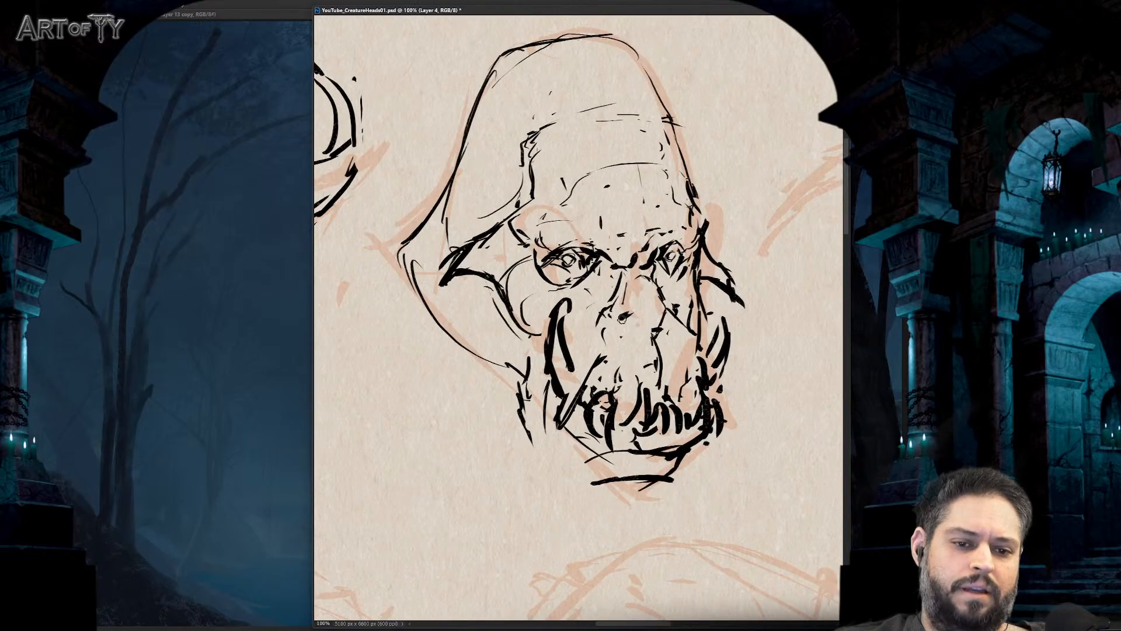
key(bracketleft)
key(bracketleft)
key(bracketleft)
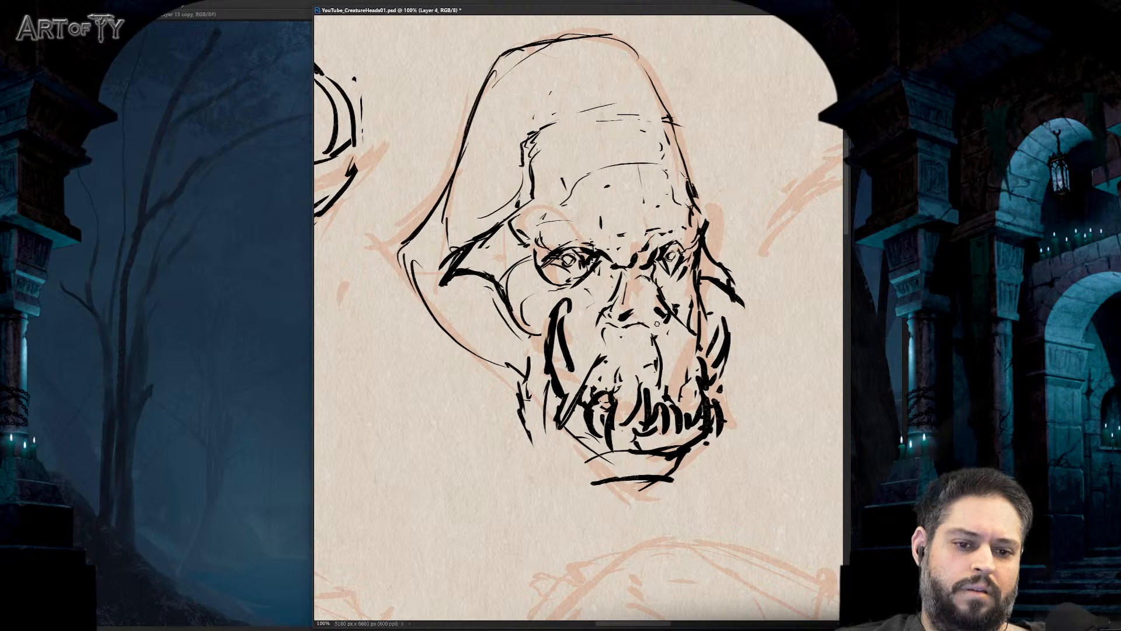
key(ctrl+minus)
key(ctrl+minus)
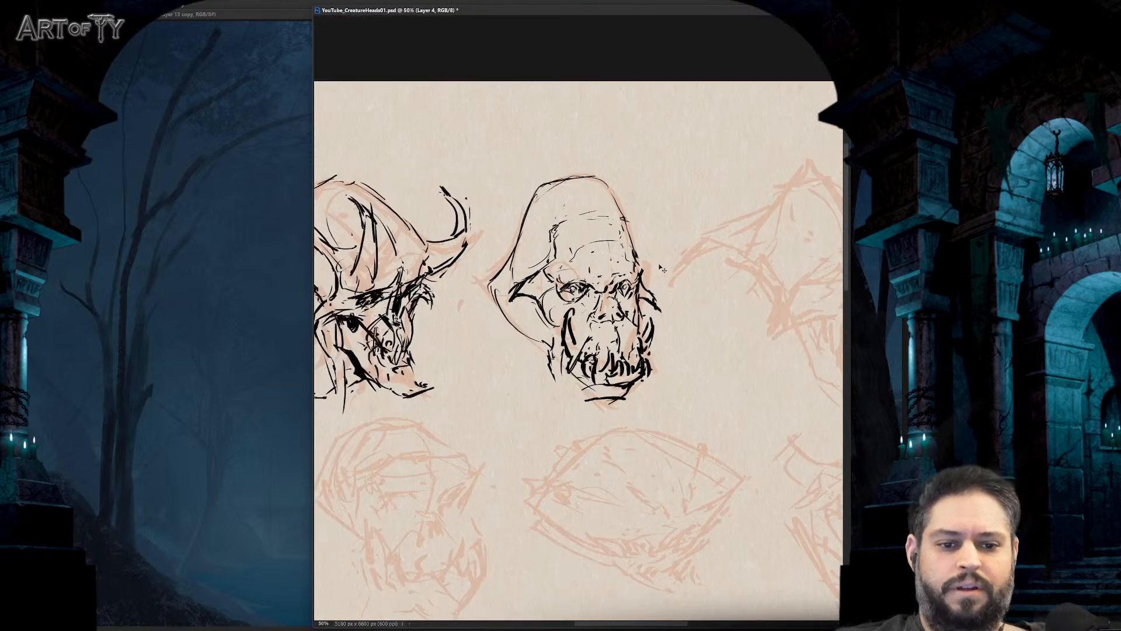
key(ctrl+minus)
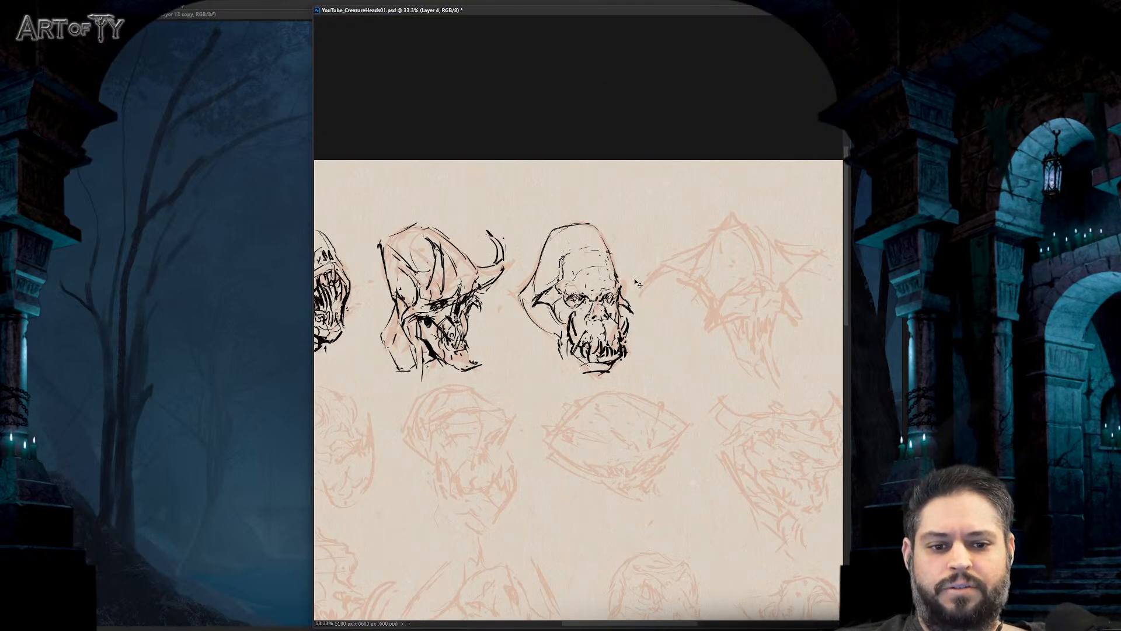
- Ink broken neck contours behind the near ear and thicken the jawline down to the chin
key(ctrl+plus)
key(ctrl+plus)
mouse_move(490, 234)
mouse_down()
mouse_move(465, 270)
mouse_move(458, 309)
mouse_up()
drag(500, 348, 525, 383)
mouse_move(532, 315)
mouse_down()
mouse_move(537, 397)
mouse_move(560, 389)
mouse_up()
drag(526, 303, 527, 329)
mouse_move(521, 297)
mouse_down()
mouse_move(523, 349)
mouse_move(512, 352)
mouse_up()
drag(508, 361, 587, 437)
drag(579, 422, 589, 434)
key(ctrl+minus)
key(ctrl+minus)
key(ctrl+plus)
key(ctrl+plus)
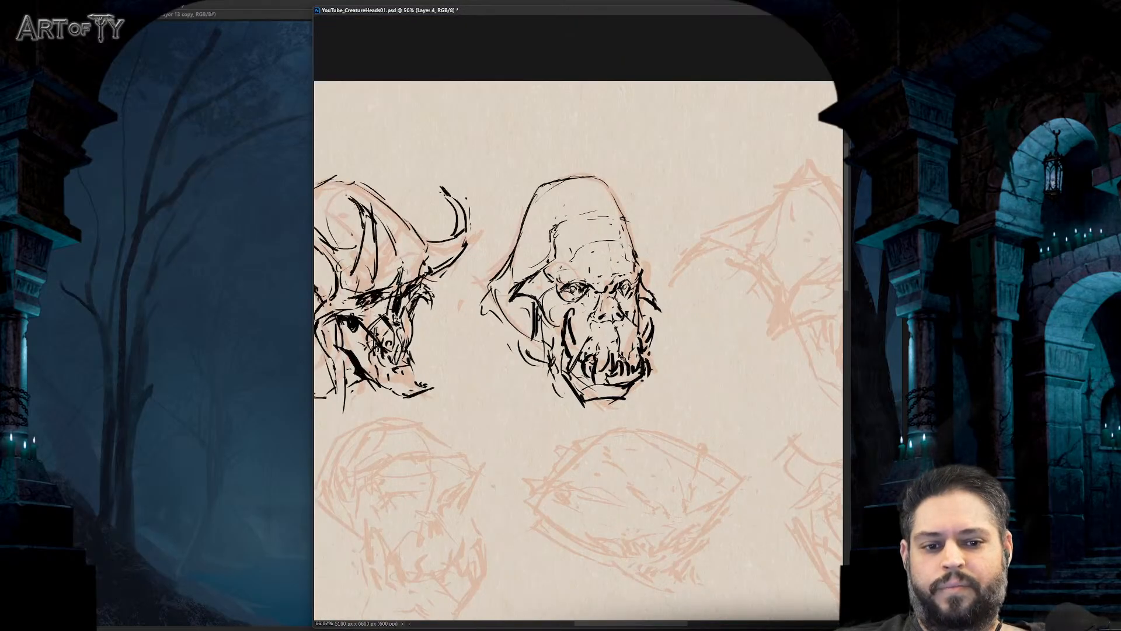
mouse_move(514, 310)
mouse_down()
mouse_move(535, 338)
mouse_move(547, 385)
mouse_up()
key(ctrl+z)
key(ctrl+z)
- Ink the near jawline from the ear past the chin and extend the neck outline outward behind it
drag(518, 303, 579, 425)
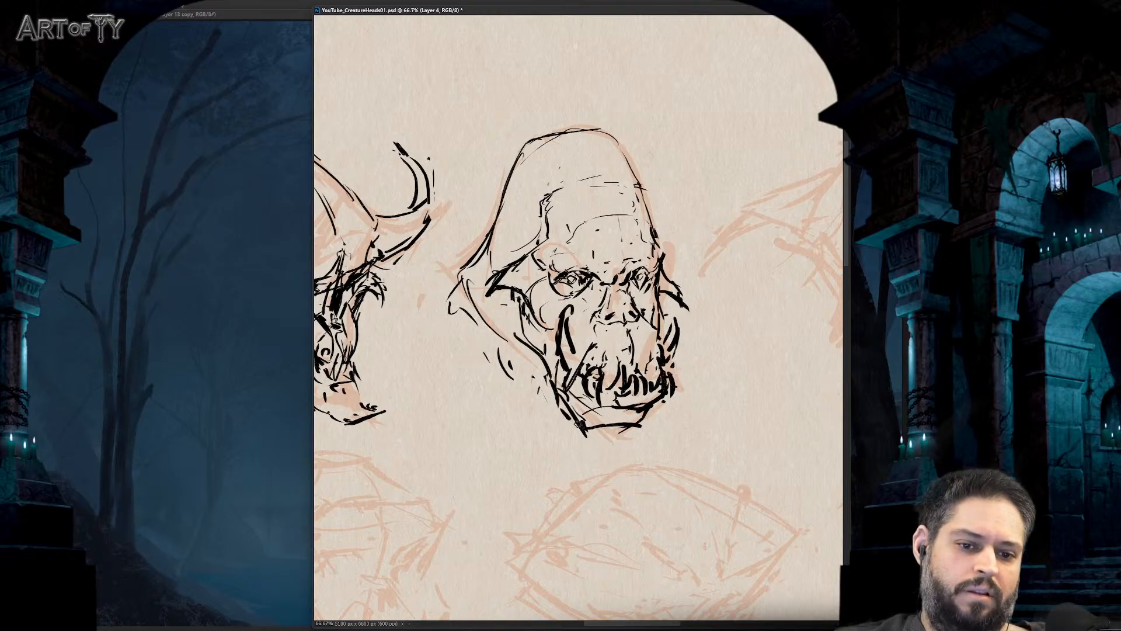
mouse_move(559, 365)
mouse_down()
mouse_move(531, 418)
mouse_move(583, 442)
mouse_move(587, 457)
mouse_up()
key(ctrl+minus)
key(ctrl+plus)
mouse_move(459, 283)
mouse_down()
mouse_move(426, 342)
mouse_move(467, 349)
mouse_up()
drag(508, 394, 536, 413)
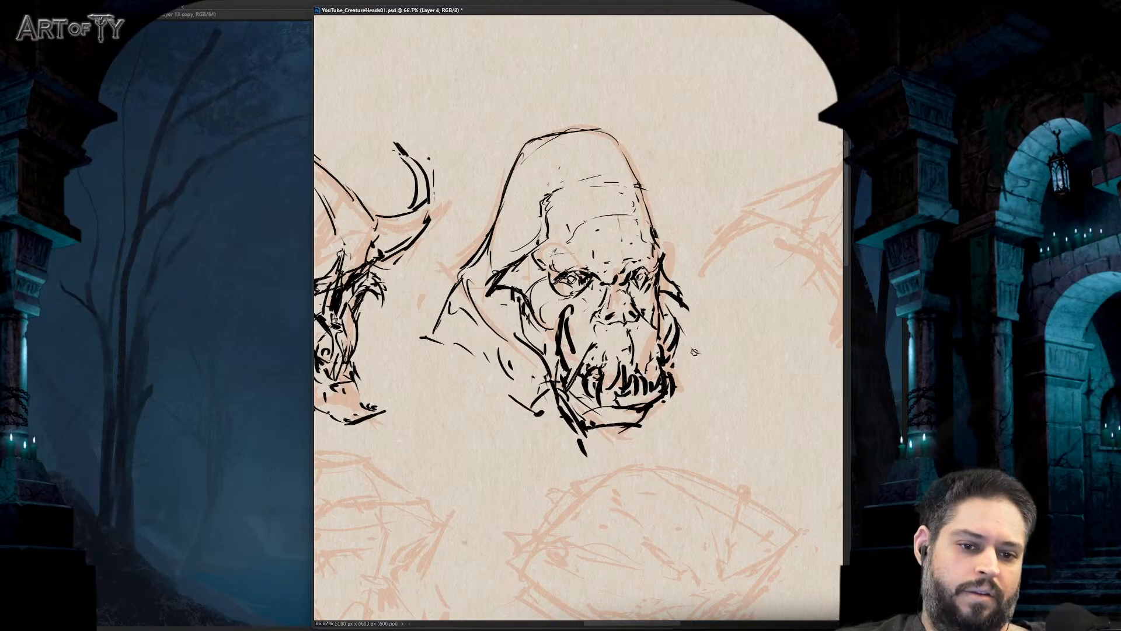
key(ctrl+minus)
key(ctrl+minus)
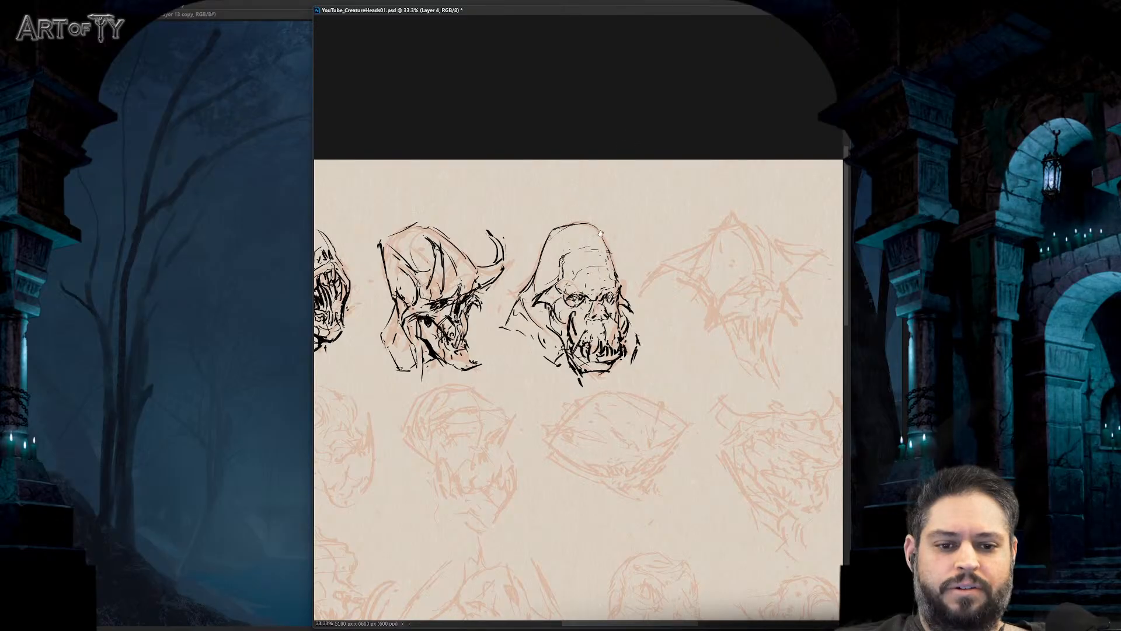
- With the view mirrored, ink a heavy angular neck outline below the skull and erase stray marks beside the far jaw
key(h)
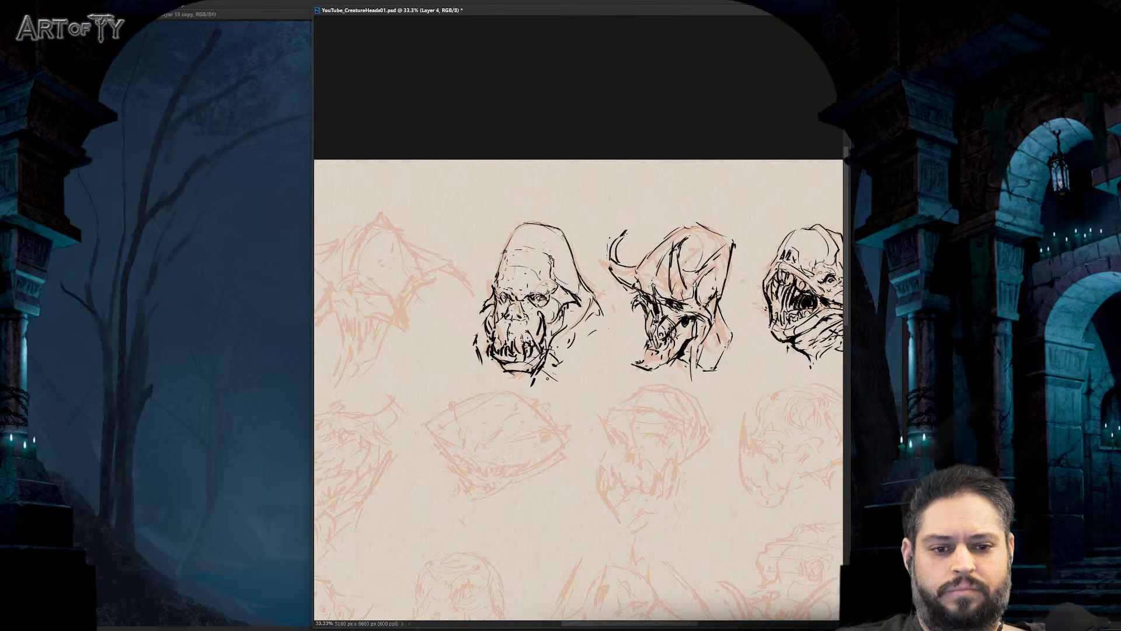
drag(601, 316, 562, 379)
drag(595, 334, 554, 383)
drag(610, 313, 553, 382)
drag(573, 360, 541, 383)
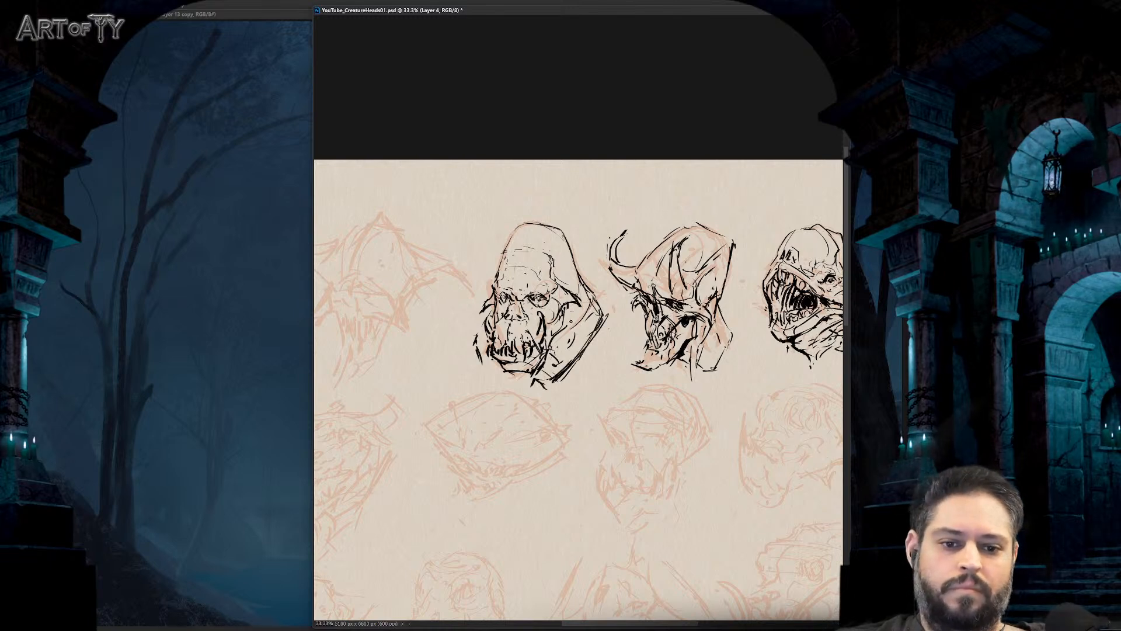
drag(471, 342, 497, 373)
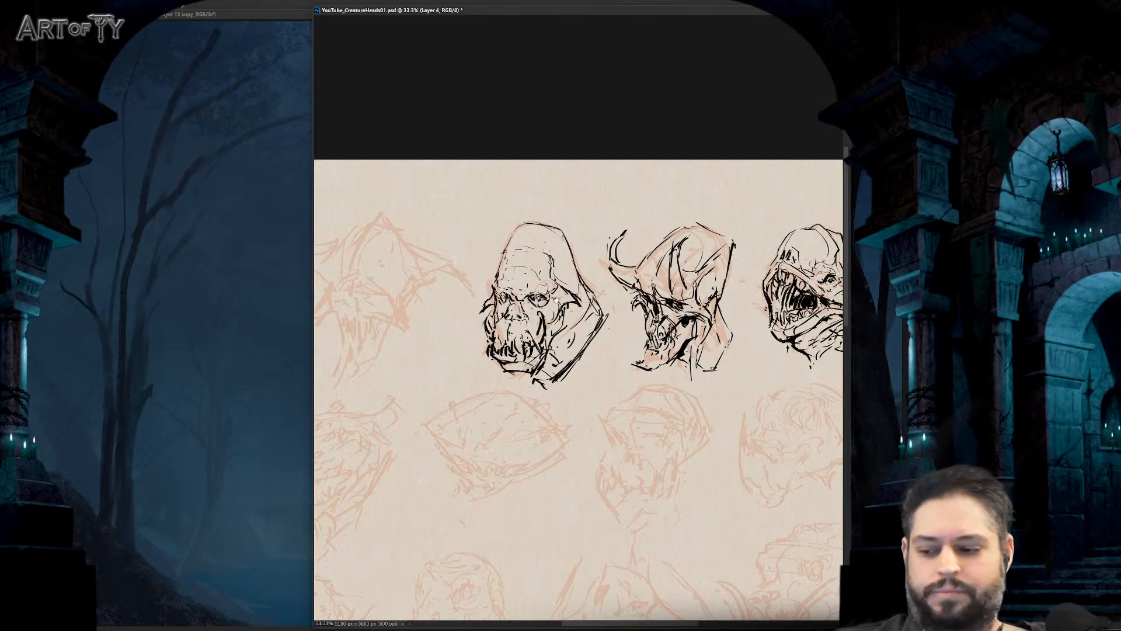
key(h)
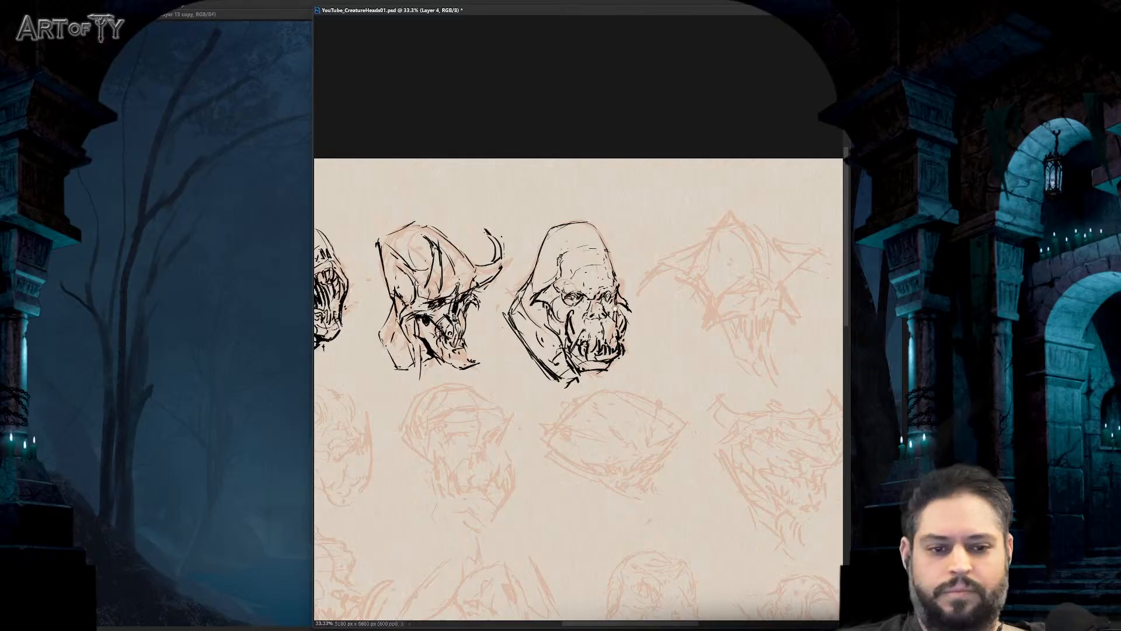
- Start inking the spiked head at the end of the first row with its slanted near eye
key(ctrl+plus)
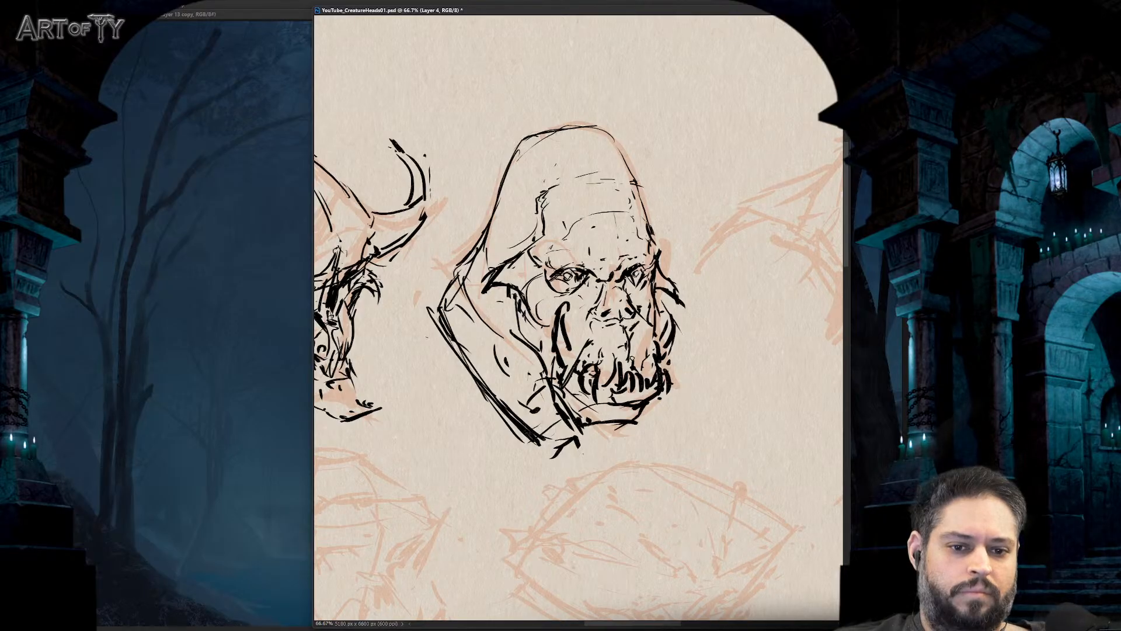
key(ctrl+minus)
key(ctrl+minus)
key(ctrl+minus)
drag(652, 383, 654, 367)
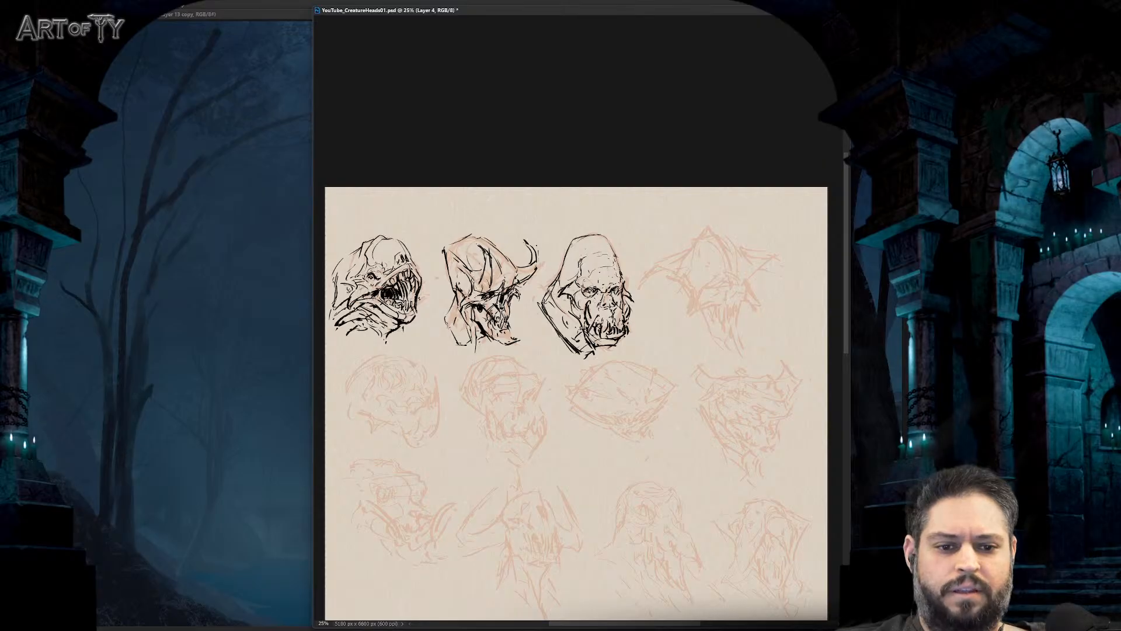
scroll(621, 337, up, 4)
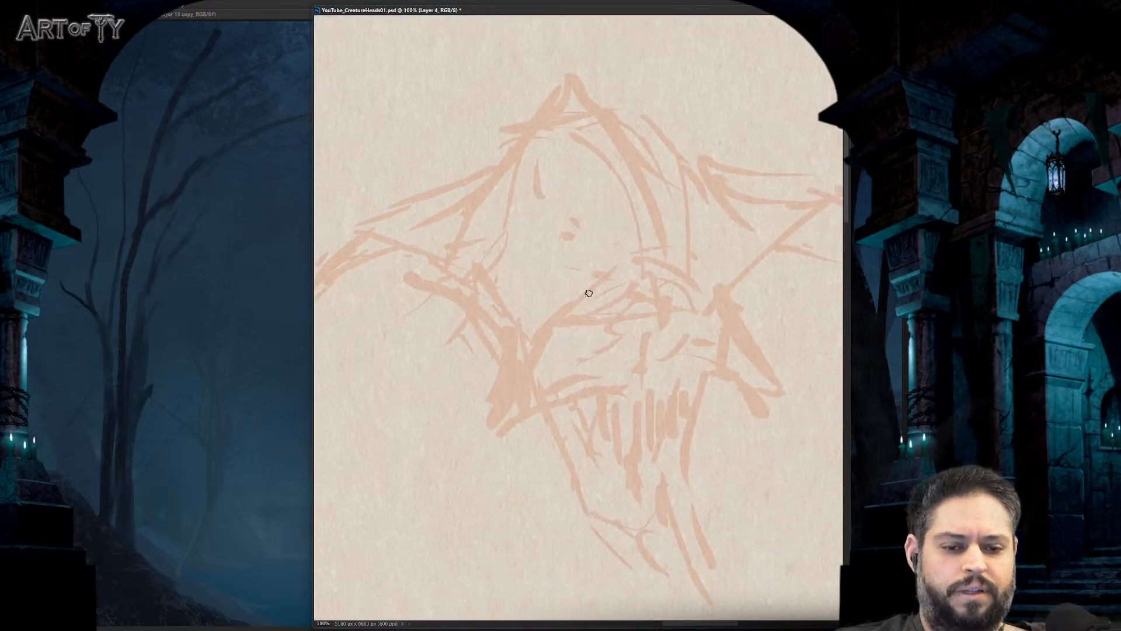
mouse_move(551, 331)
mouse_down()
mouse_move(587, 315)
mouse_move(564, 330)
mouse_move(590, 313)
mouse_move(624, 325)
mouse_up()
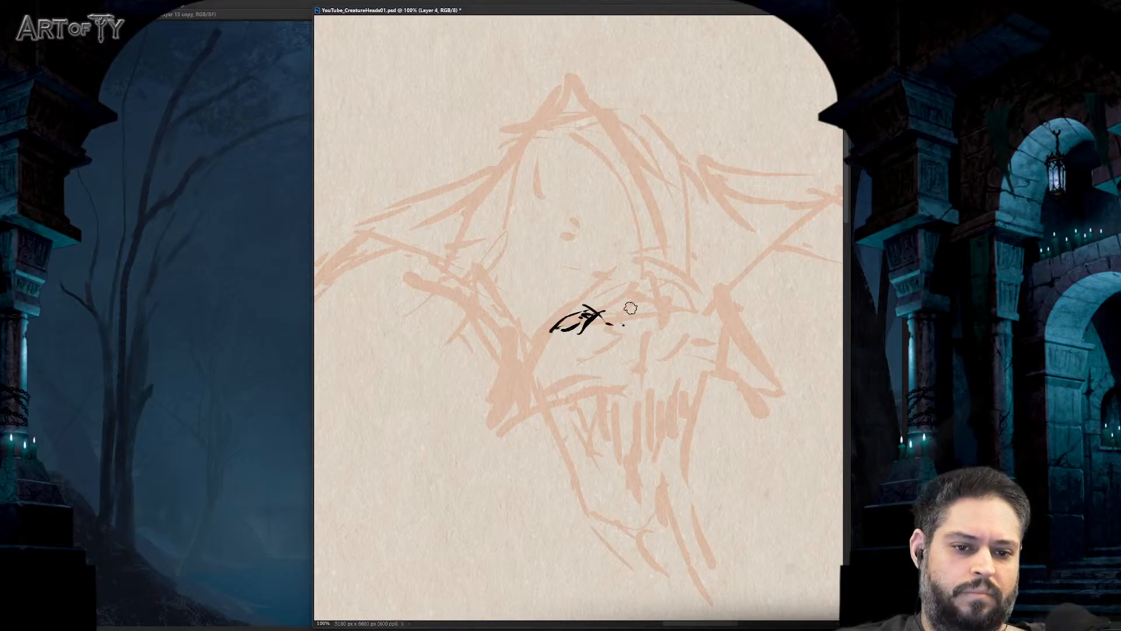
- Ink the spiked creature's slanted brow ridges, the furrows between them and the far eye
mouse_move(642, 281)
mouse_down()
mouse_move(629, 320)
mouse_move(656, 318)
mouse_move(630, 330)
mouse_move(662, 337)
mouse_move(608, 346)
mouse_up()
mouse_move(628, 301)
mouse_down()
mouse_move(617, 345)
mouse_move(625, 286)
mouse_move(518, 330)
mouse_move(613, 279)
mouse_up()
mouse_move(620, 269)
mouse_down()
mouse_move(649, 272)
mouse_move(620, 280)
mouse_move(633, 249)
mouse_move(633, 273)
mouse_up()
mouse_move(637, 274)
mouse_down()
mouse_move(657, 271)
mouse_move(710, 315)
mouse_up()
drag(721, 315, 746, 287)
mouse_move(657, 285)
mouse_down()
mouse_move(700, 322)
mouse_move(689, 311)
mouse_up()
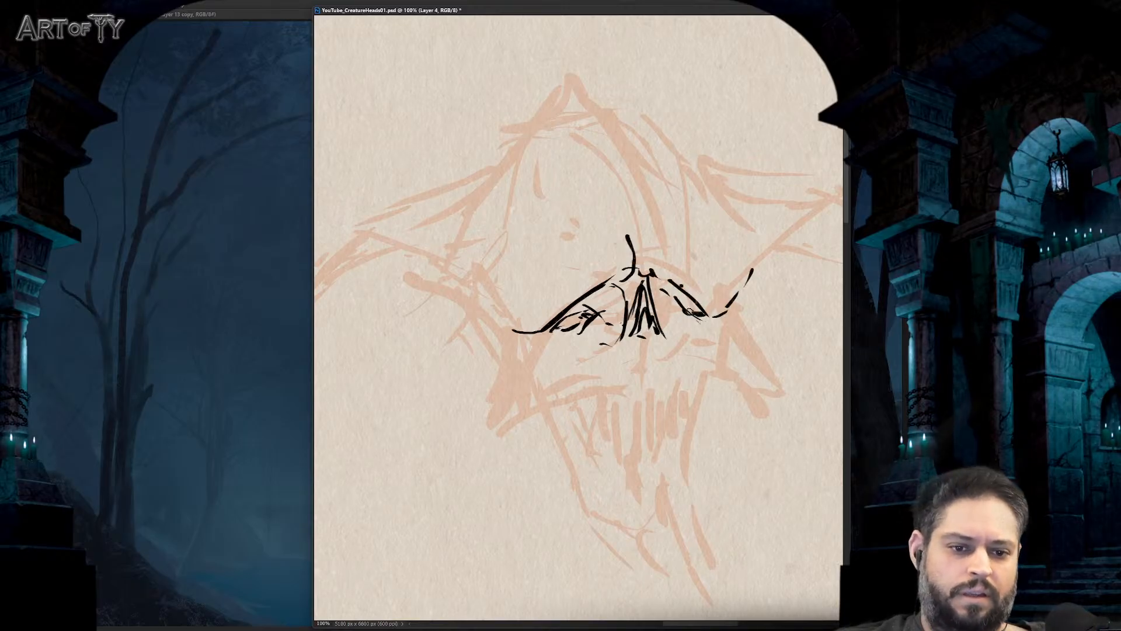
- Thin out the near eye and ink creases across the muzzle and cheeks below both eyes
drag(596, 318, 563, 324)
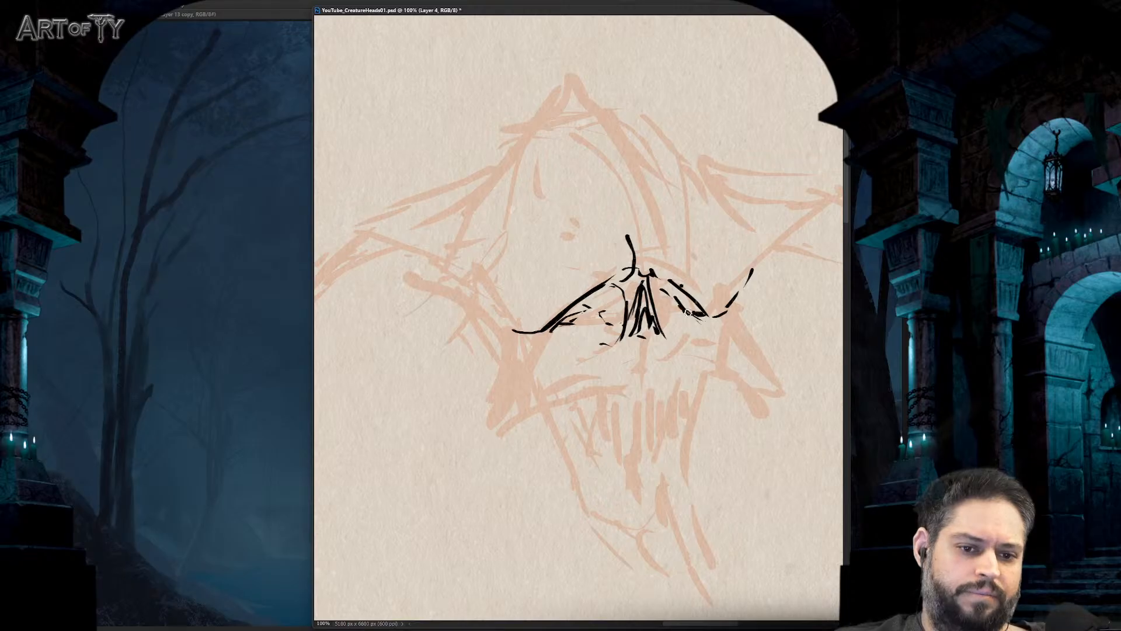
mouse_move(618, 305)
mouse_down()
mouse_move(617, 331)
mouse_move(560, 379)
mouse_up()
drag(664, 297, 666, 320)
drag(673, 321, 706, 361)
drag(710, 374, 715, 381)
drag(620, 366, 599, 381)
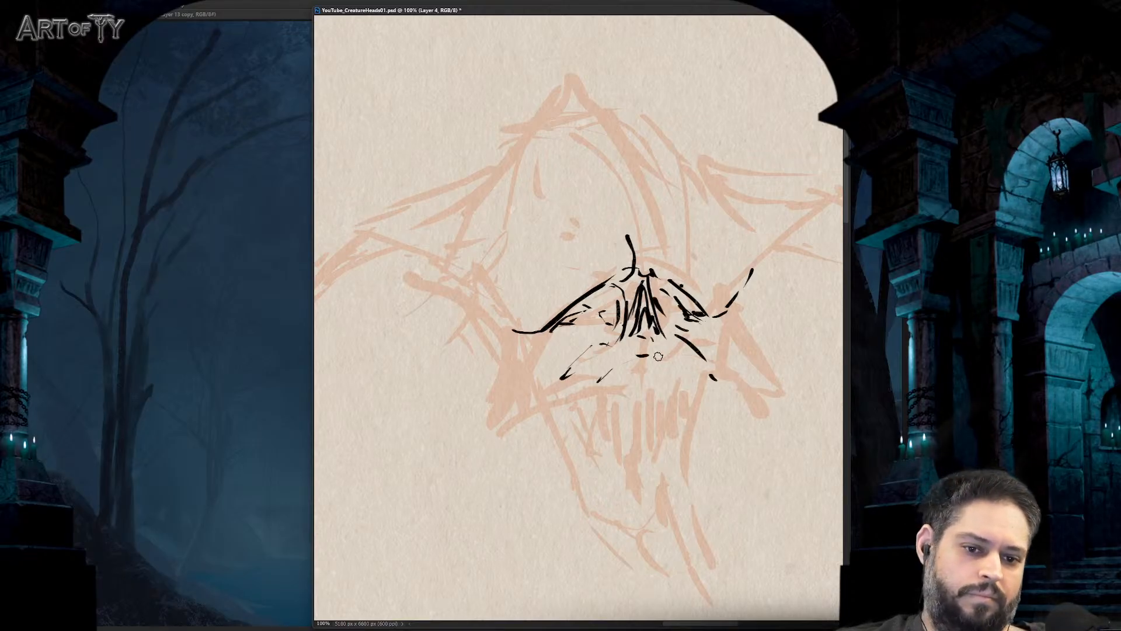
- Ink the spiked creature's central nose line and the pointed cheek flares on both sides of the face
drag(655, 334, 657, 373)
mouse_move(644, 339)
mouse_down()
mouse_move(647, 383)
mouse_move(602, 380)
mouse_move(509, 420)
mouse_up()
mouse_move(528, 337)
mouse_down()
mouse_move(496, 412)
mouse_move(526, 403)
mouse_up()
mouse_move(726, 302)
mouse_down()
mouse_move(736, 350)
mouse_move(780, 414)
mouse_move(772, 408)
mouse_up()
drag(702, 374, 759, 402)
drag(692, 408, 751, 400)
- Save the creature head sheet
key(ctrl+minus)
key(ctrl+minus)
key(ctrl+minus)
key(ctrl+minus)
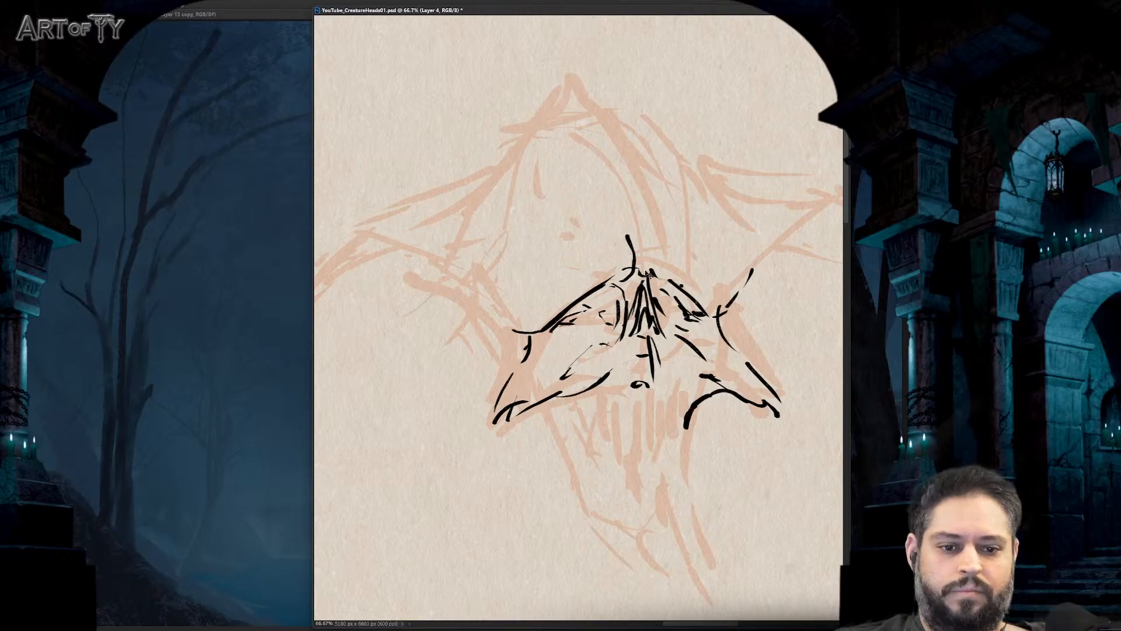
drag(442, 358, 595, 281)
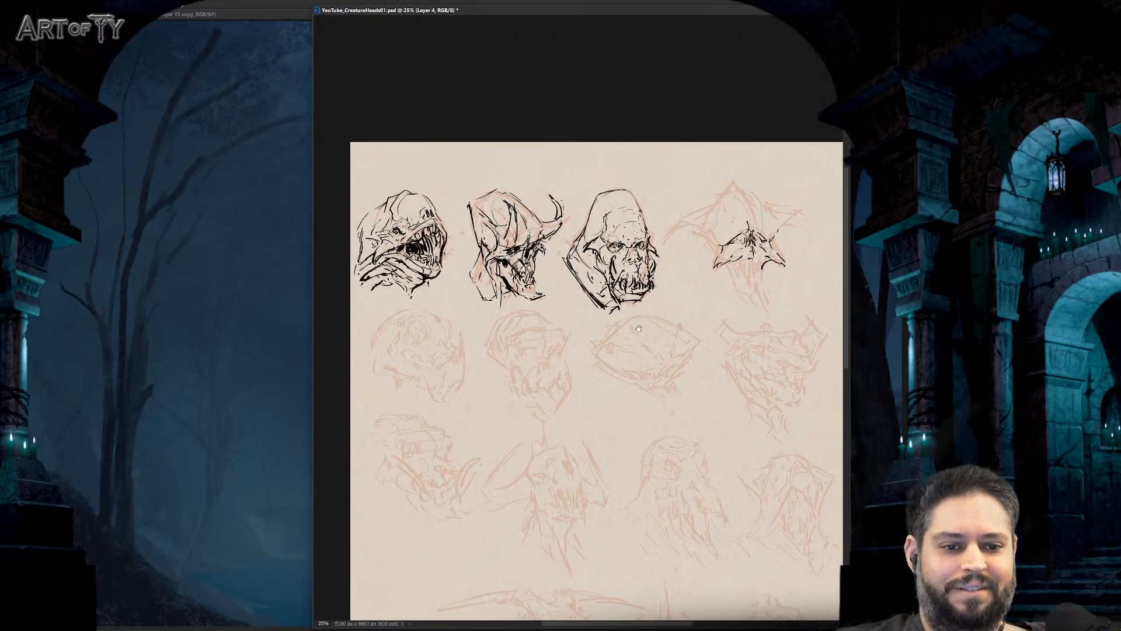
drag(638, 329, 582, 358)
key(ctrl+plus)
key(ctrl+plus)
key(ctrl+s)
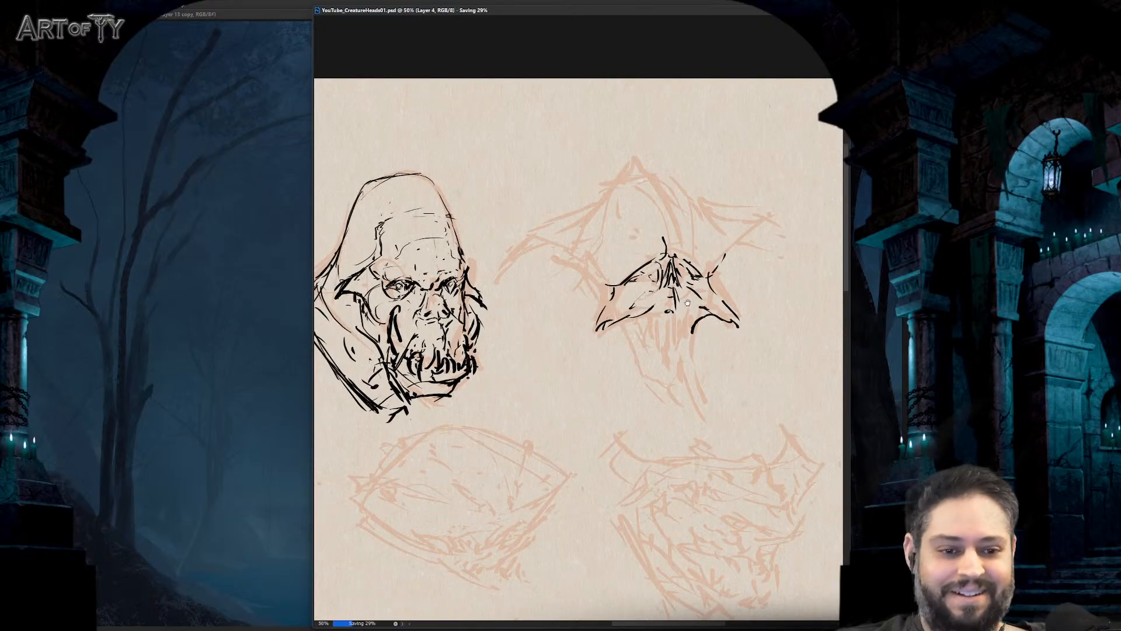
- Ink the spiked creature's domed skull outline with a pointed spike at each side of the brow
drag(688, 302, 654, 319)
key(ctrl+plus)
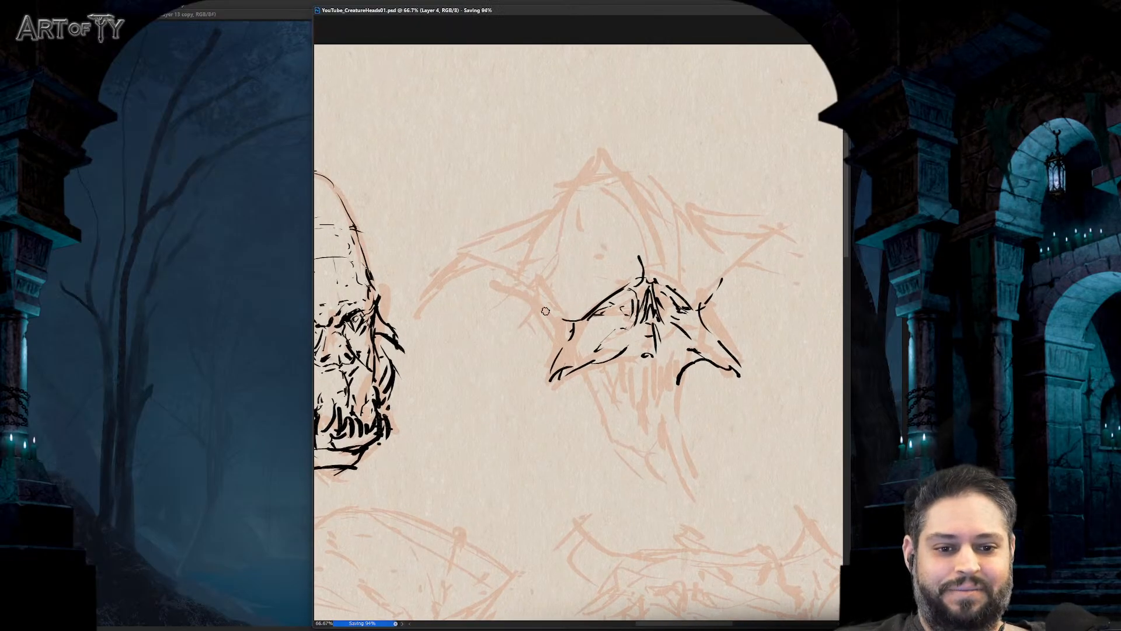
mouse_move(564, 320)
mouse_down()
mouse_move(502, 286)
mouse_move(569, 245)
mouse_move(564, 265)
mouse_up()
mouse_move(552, 210)
mouse_down()
mouse_move(557, 234)
mouse_move(546, 248)
mouse_up()
mouse_move(554, 209)
mouse_down()
mouse_move(610, 175)
mouse_move(671, 188)
mouse_move(720, 285)
mouse_move(701, 313)
mouse_up()
drag(722, 285, 730, 276)
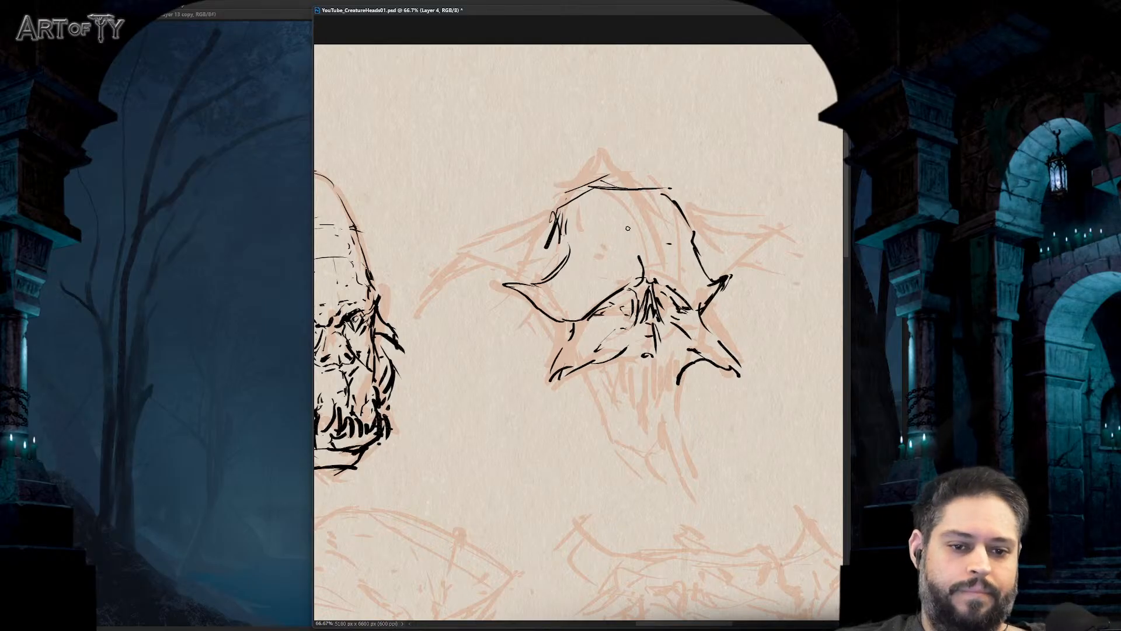
- Ink the forehead's central crest and the wavy contours on either side of it
mouse_move(642, 263)
mouse_down()
mouse_move(628, 228)
mouse_move(645, 272)
mouse_up()
mouse_move(611, 229)
mouse_down()
mouse_move(628, 215)
mouse_move(657, 226)
mouse_move(633, 248)
mouse_up()
drag(633, 210, 631, 242)
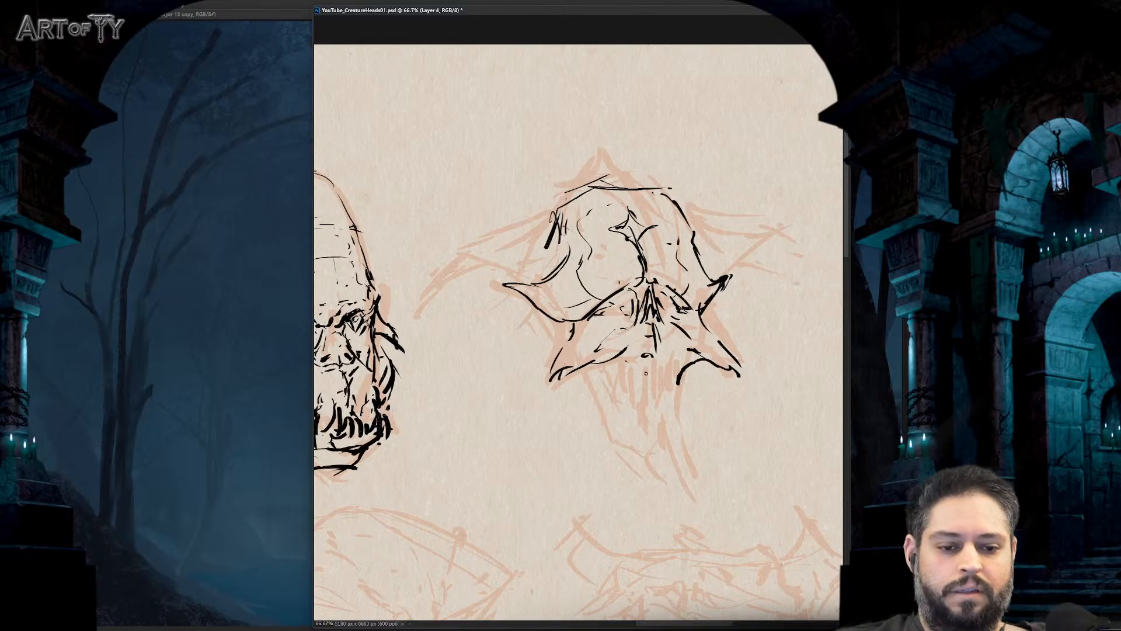
- Ink short curved accents at the inner ends of both cheek flares, along the upper edge of the mouth
drag(602, 356, 620, 354)
drag(622, 357, 625, 379)
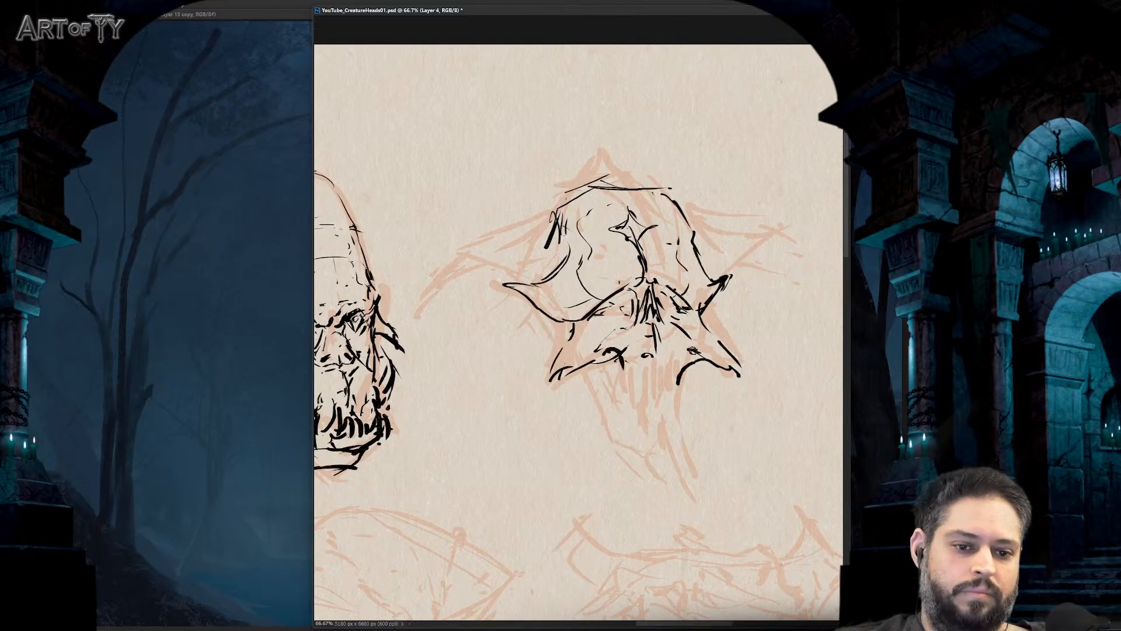
drag(680, 353, 696, 348)
drag(681, 350, 679, 366)
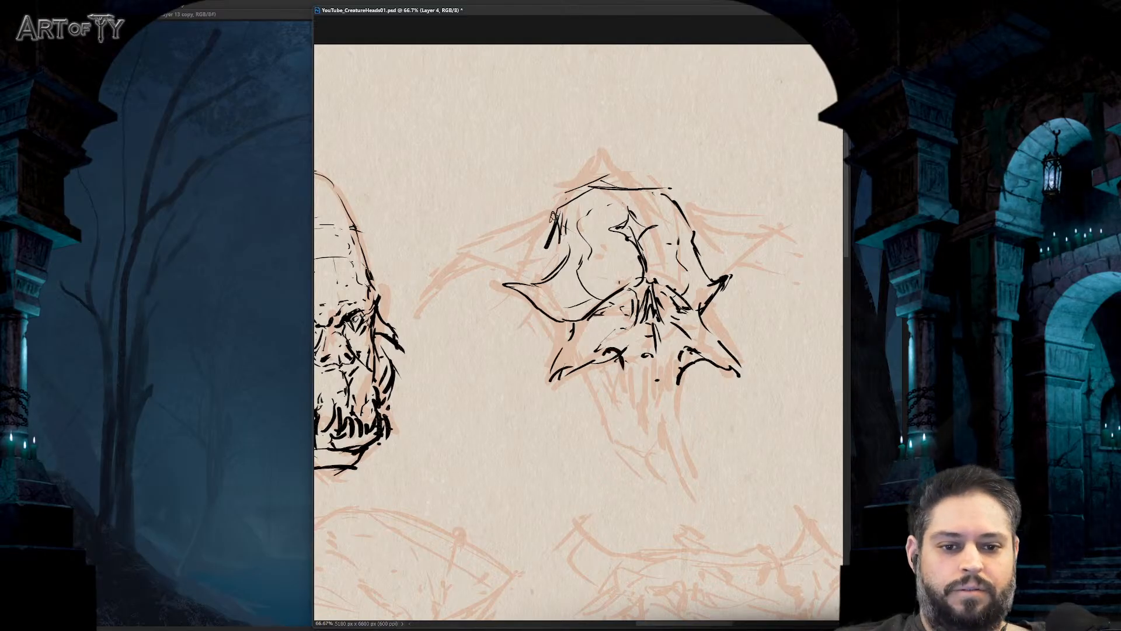
- Ink a long curved horn sweeping outward and down from each side of the spiked creature's skull
mouse_move(557, 207)
mouse_down()
mouse_move(467, 248)
mouse_move(424, 295)
mouse_move(528, 266)
mouse_move(536, 275)
mouse_move(528, 260)
mouse_up()
mouse_move(678, 191)
mouse_down()
mouse_move(759, 234)
mouse_move(805, 291)
mouse_up()
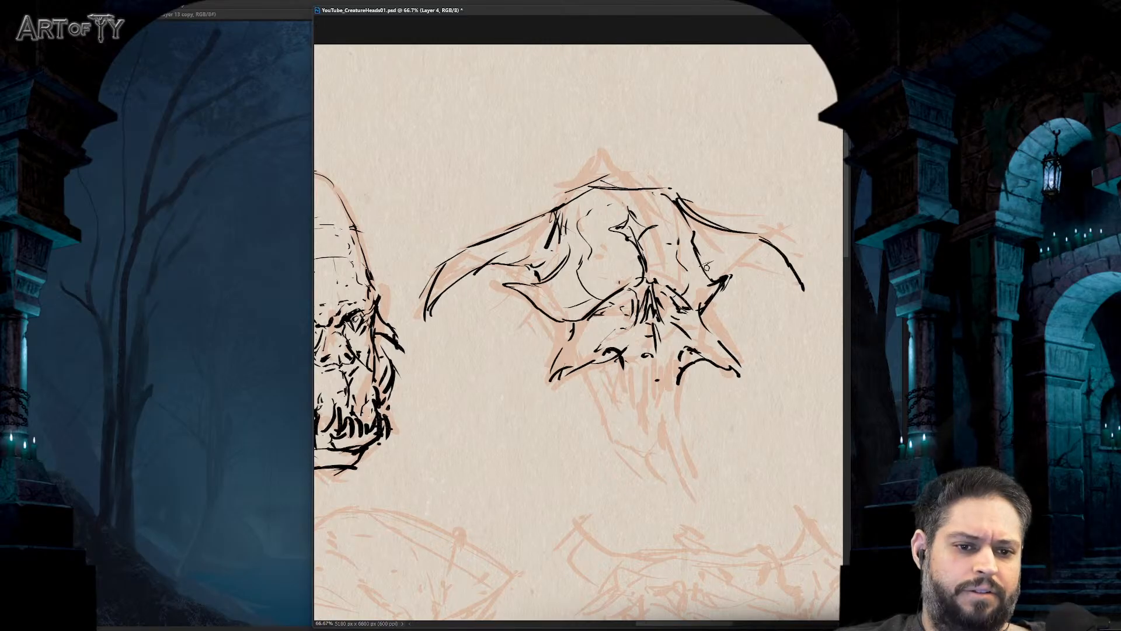
mouse_move(706, 267)
mouse_down()
mouse_move(729, 260)
mouse_move(809, 309)
mouse_move(805, 298)
mouse_up()
key(ctrl+minus)
key(ctrl+minus)
key(ctrl+minus)
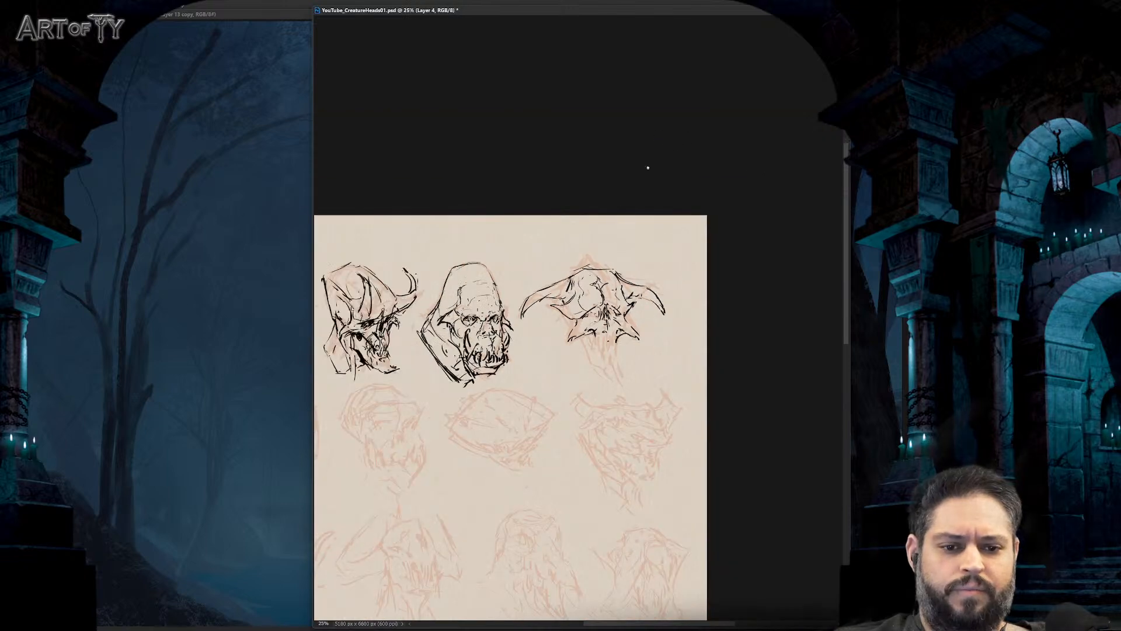
drag(541, 242, 623, 234)
- Ink the teeth as vertical strokes hanging between the cheek flares, with a second set of shorter strokes beneath them
key(ctrl+plus)
key(ctrl+plus)
key(ctrl+plus)
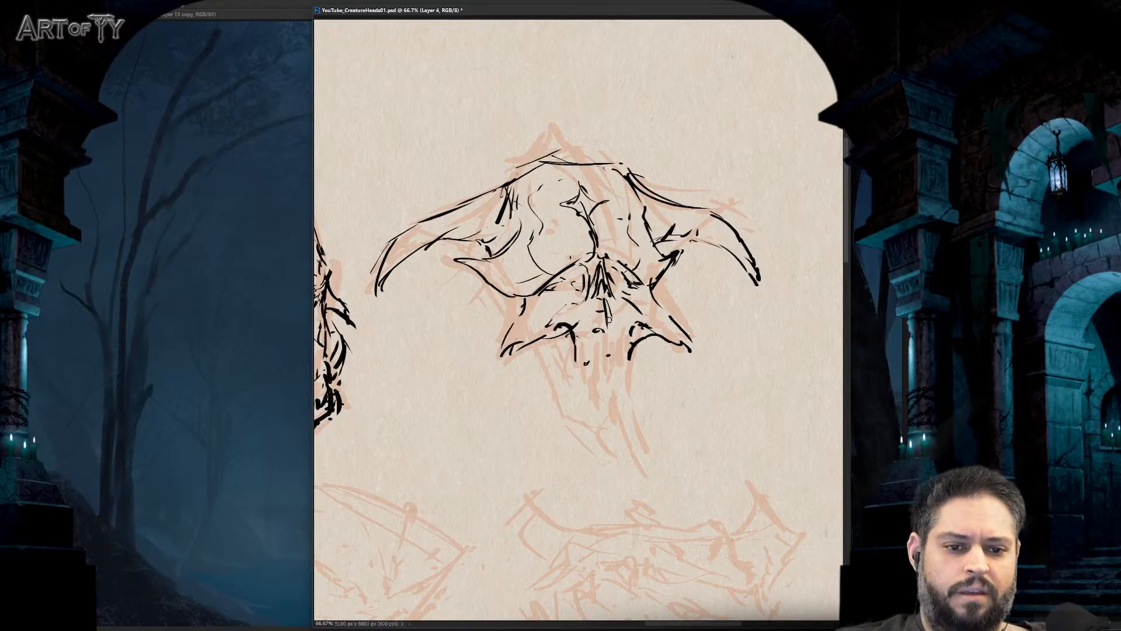
mouse_move(588, 355)
mouse_down()
mouse_move(588, 374)
mouse_move(578, 370)
mouse_up()
drag(584, 343, 597, 367)
drag(602, 339, 610, 370)
drag(615, 342, 623, 371)
drag(630, 339, 628, 377)
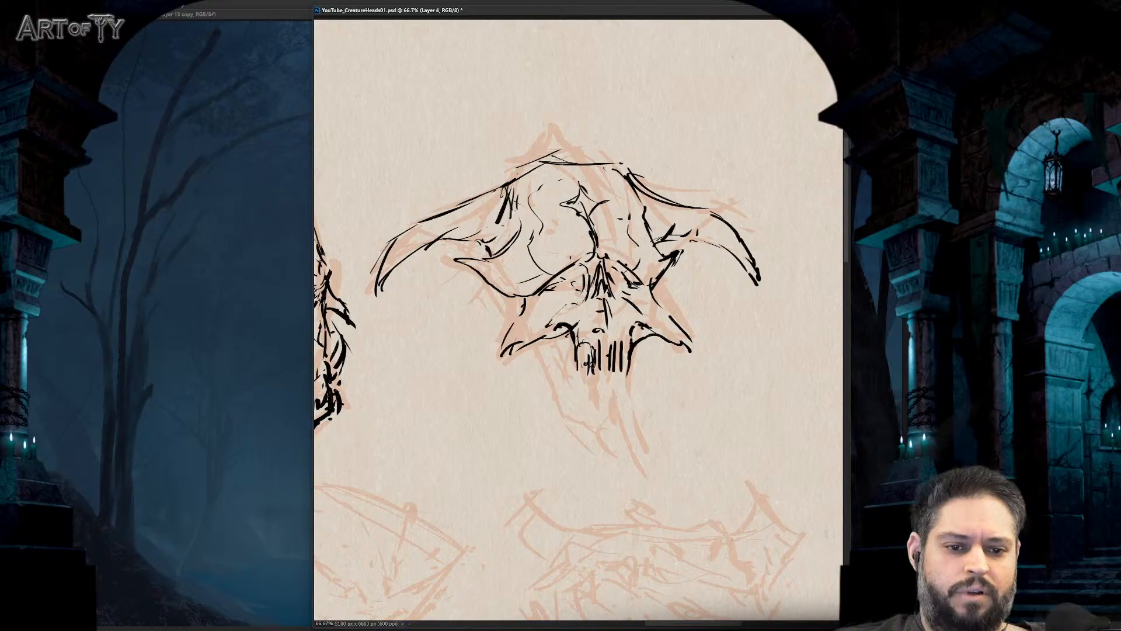
drag(582, 347, 584, 361)
mouse_move(578, 371)
mouse_down()
mouse_move(601, 380)
mouse_move(591, 398)
mouse_up()
drag(596, 383, 589, 400)
drag(601, 376, 603, 407)
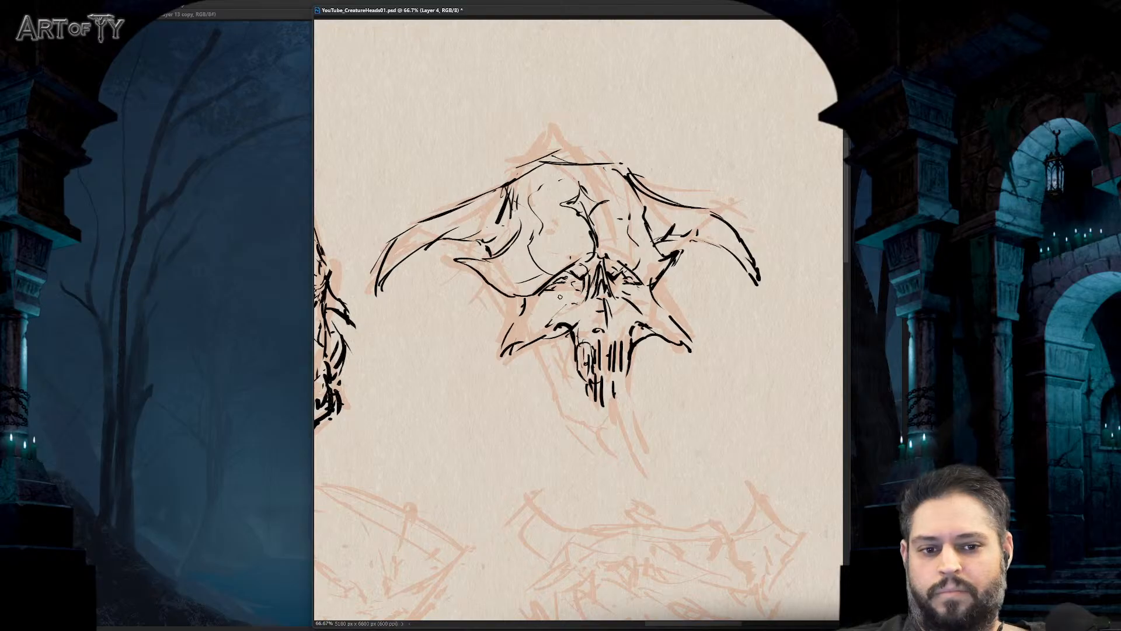
- Ink a large circle on the creature's forehead and a small circle floating above the skull
drag(535, 95, 540, 120)
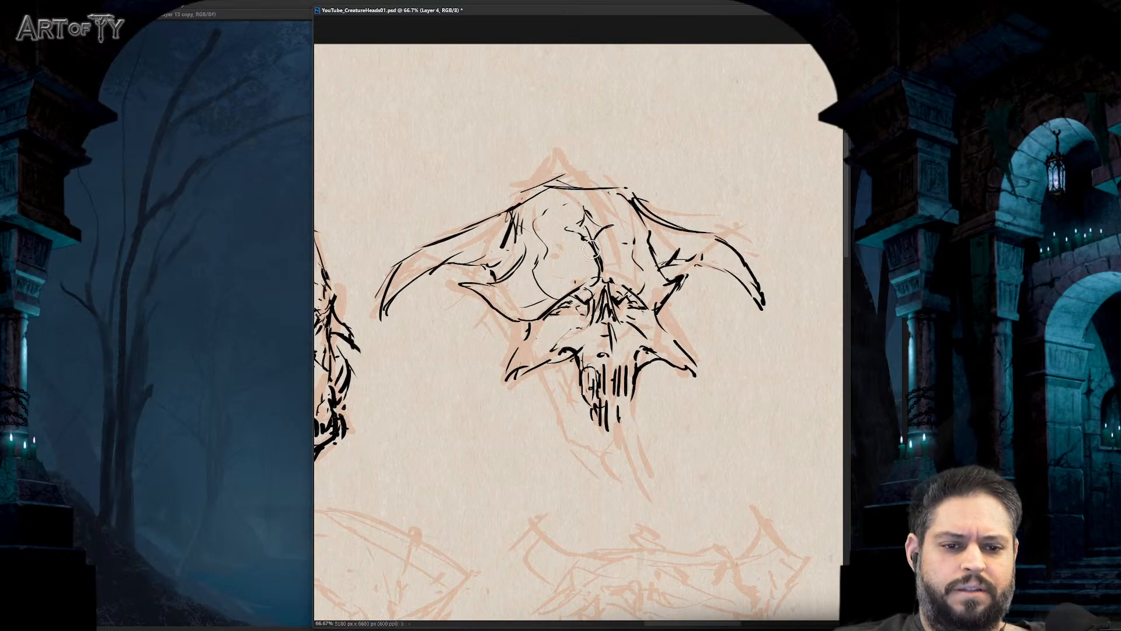
drag(591, 222, 584, 168)
key(ctrl+z)
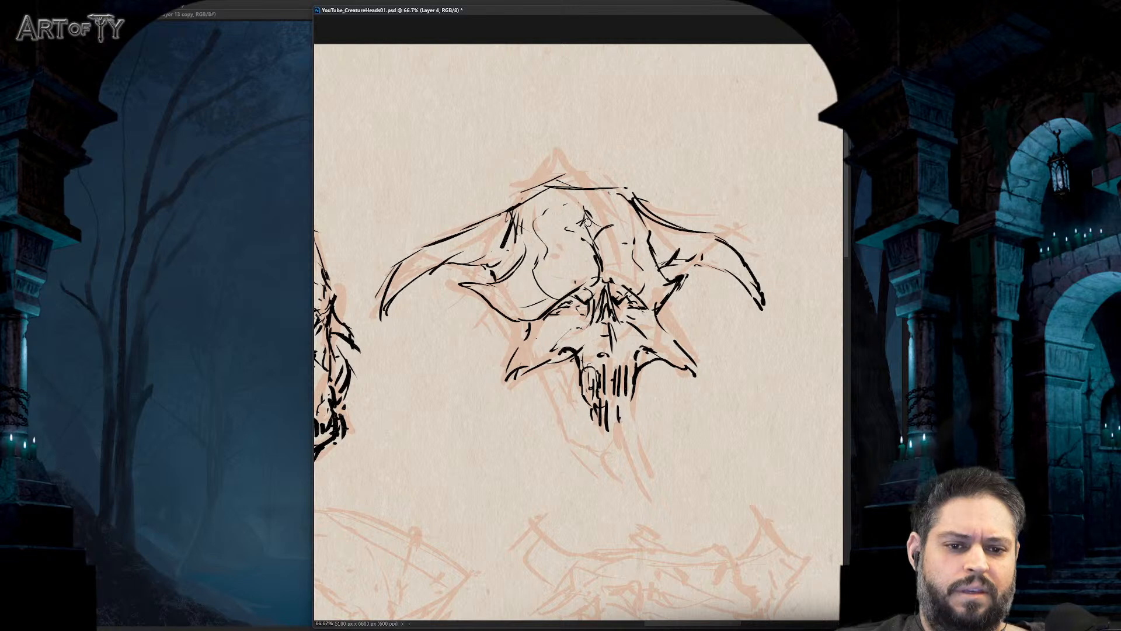
mouse_move(551, 218)
mouse_down()
mouse_move(604, 192)
mouse_move(622, 233)
mouse_move(591, 258)
mouse_move(585, 219)
mouse_move(617, 250)
mouse_move(570, 244)
mouse_move(624, 232)
mouse_up()
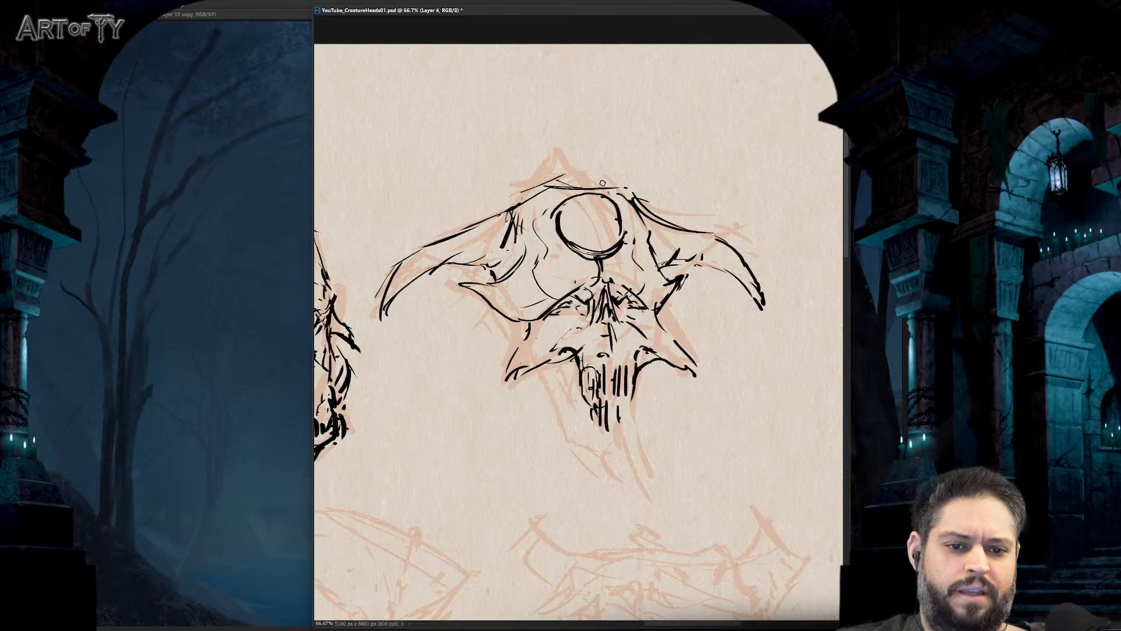
mouse_move(594, 149)
mouse_down()
mouse_move(609, 138)
mouse_move(583, 140)
mouse_up()
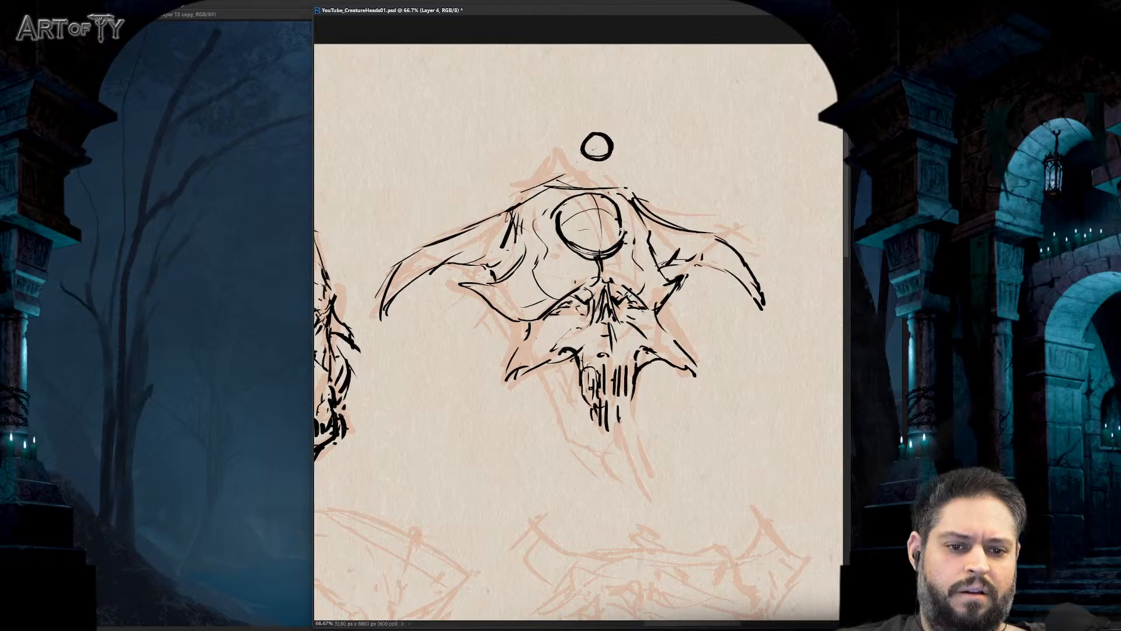
- Examine the horned head up close and alongside the other inked heads on the sheet
key(ctrl+minus)
key(ctrl+plus)
key(ctrl+minus)
key(ctrl+plus)
key(ctrl+minus)
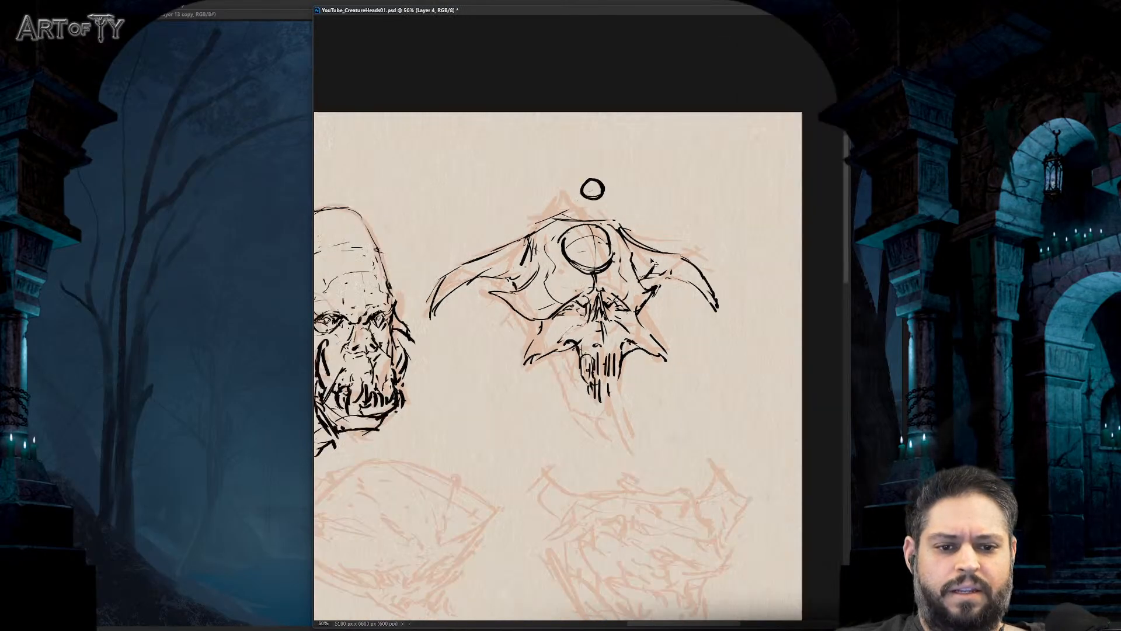
key(ctrl+minus)
key(ctrl+minus)
key(ctrl+plus)
key(ctrl+plus)
key(ctrl+plus)
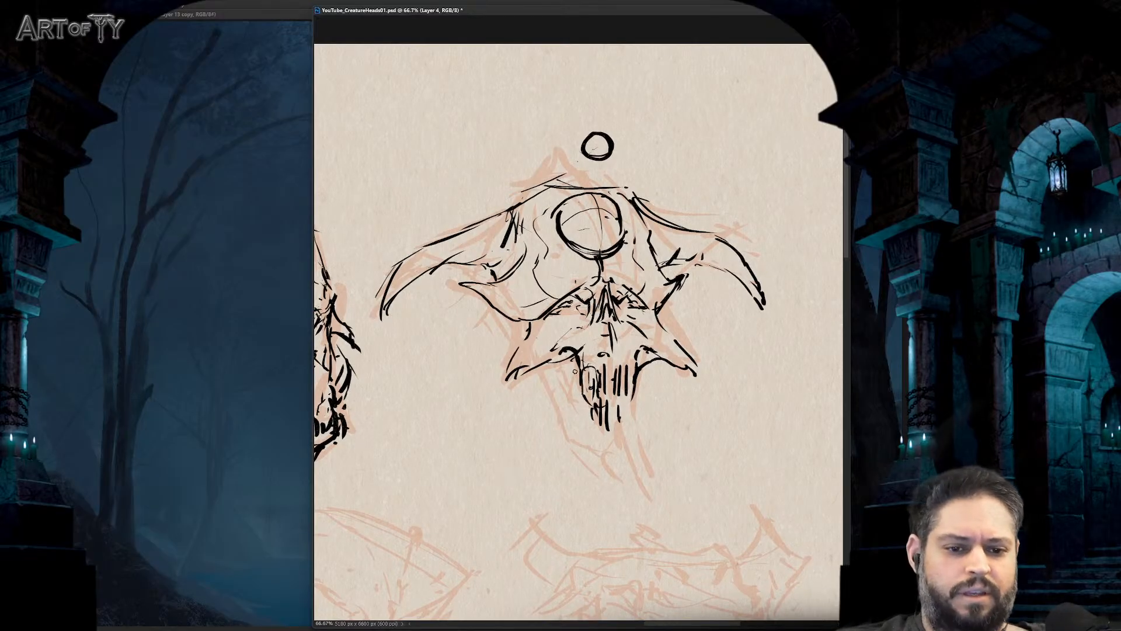
key(ctrl+minus)
key(ctrl+minus)
key(ctrl+minus)
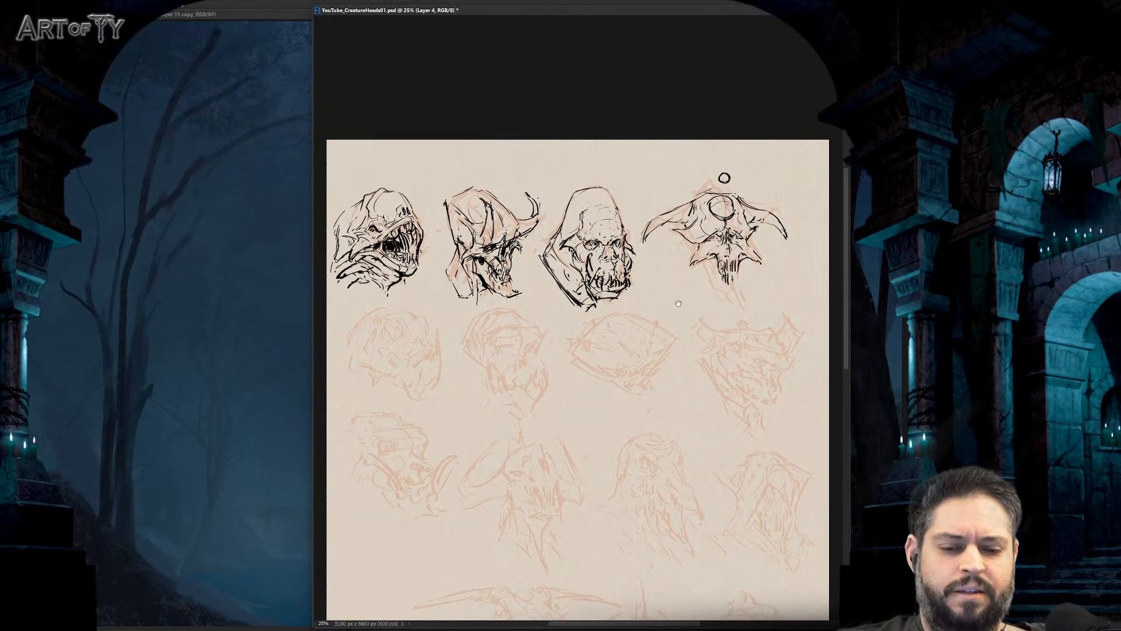
drag(664, 313, 676, 345)
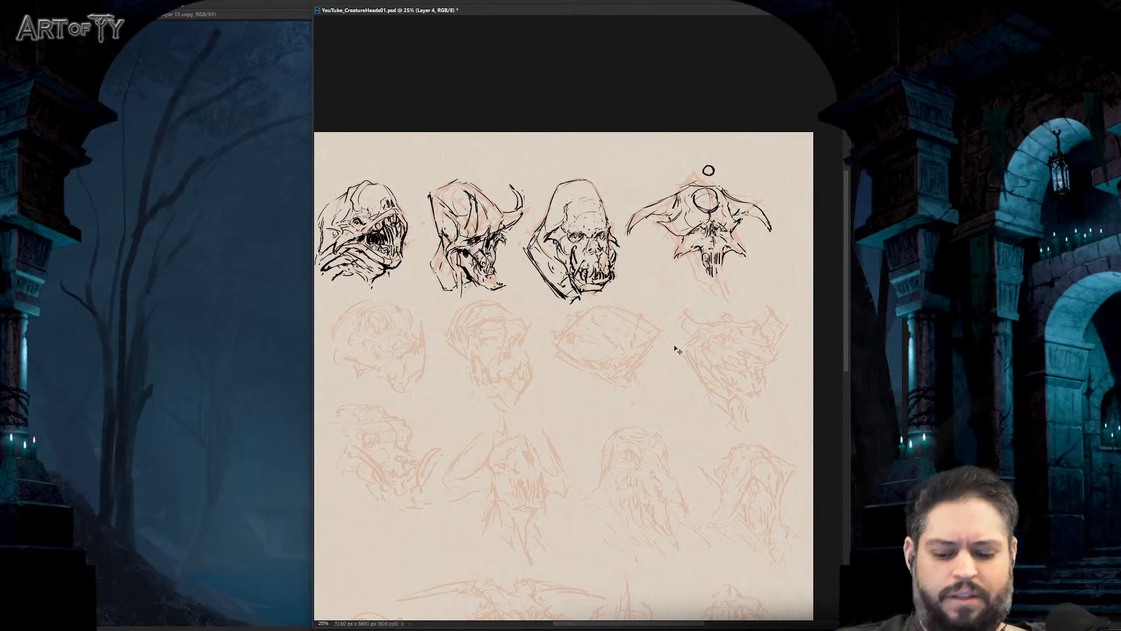
- Save the creature head sheet and select the whole canvas
key(ctrl+s)
key(ctrl+a)
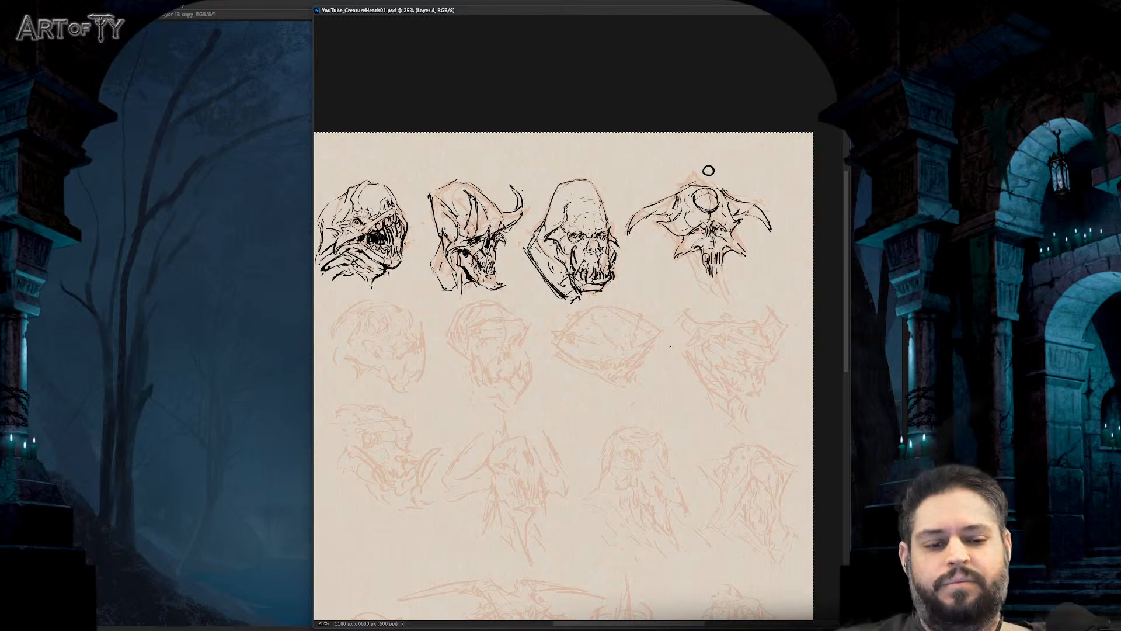
drag(666, 188, 652, 192)
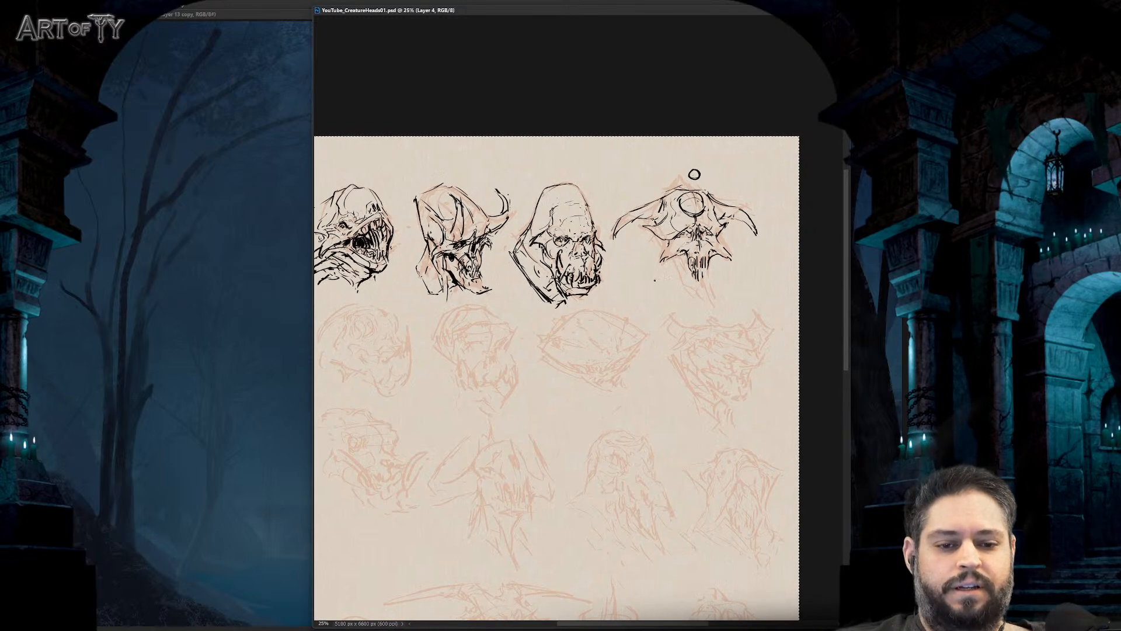
- Ink both sides of the open lower jaw, tapering down from the cheek flares toward the chin
drag(699, 296, 567, 360)
key(ctrl+plus)
key(ctrl+plus)
key(ctrl+plus)
key(ctrl+plus)
mouse_move(487, 324)
mouse_down()
mouse_move(519, 285)
mouse_move(552, 271)
mouse_move(531, 301)
mouse_move(563, 364)
mouse_up()
mouse_move(512, 303)
mouse_down()
mouse_move(578, 431)
mouse_move(597, 421)
mouse_up()
drag(663, 285, 642, 369)
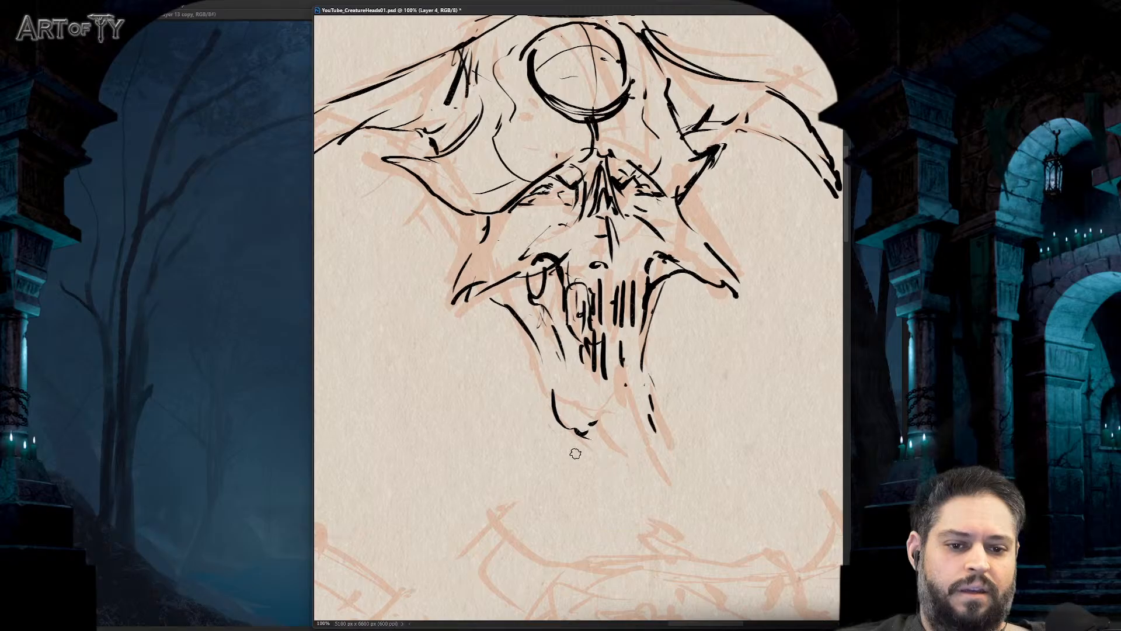
- Ink the notched chin outline and short marks for the lower teeth and inner jaw
mouse_move(554, 412)
mouse_down()
mouse_move(574, 453)
mouse_move(638, 430)
mouse_move(659, 444)
mouse_up()
mouse_move(646, 336)
mouse_down()
mouse_move(655, 438)
mouse_move(618, 431)
mouse_up()
mouse_move(585, 394)
mouse_down()
mouse_move(629, 366)
mouse_move(628, 404)
mouse_move(611, 392)
mouse_move(634, 393)
mouse_move(602, 406)
mouse_up()
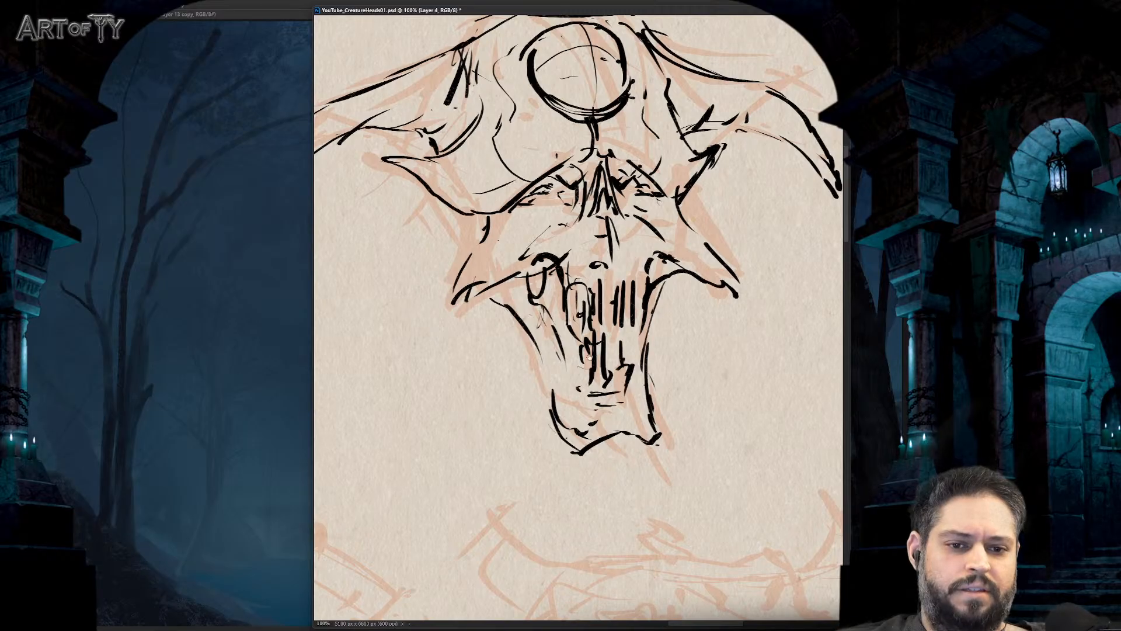
drag(587, 345, 596, 430)
- Ink a small bump on top of the skull and short detail strokes around the mouth corners and teeth
key(ctrl+minus)
key(ctrl+minus)
key(ctrl+minus)
key(ctrl+plus)
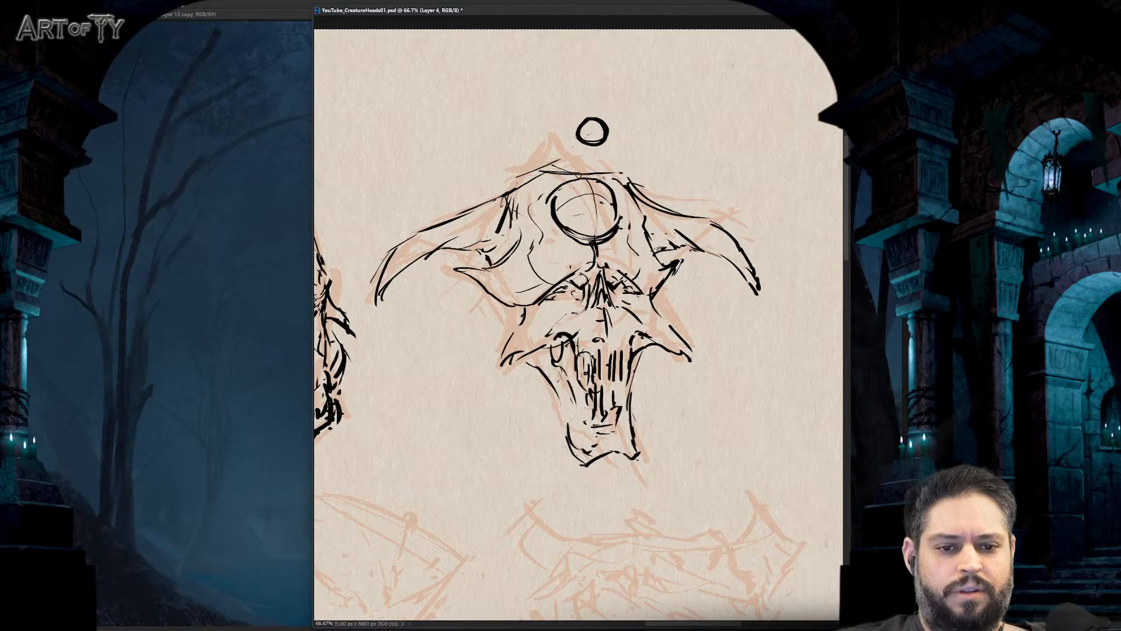
drag(580, 168, 568, 168)
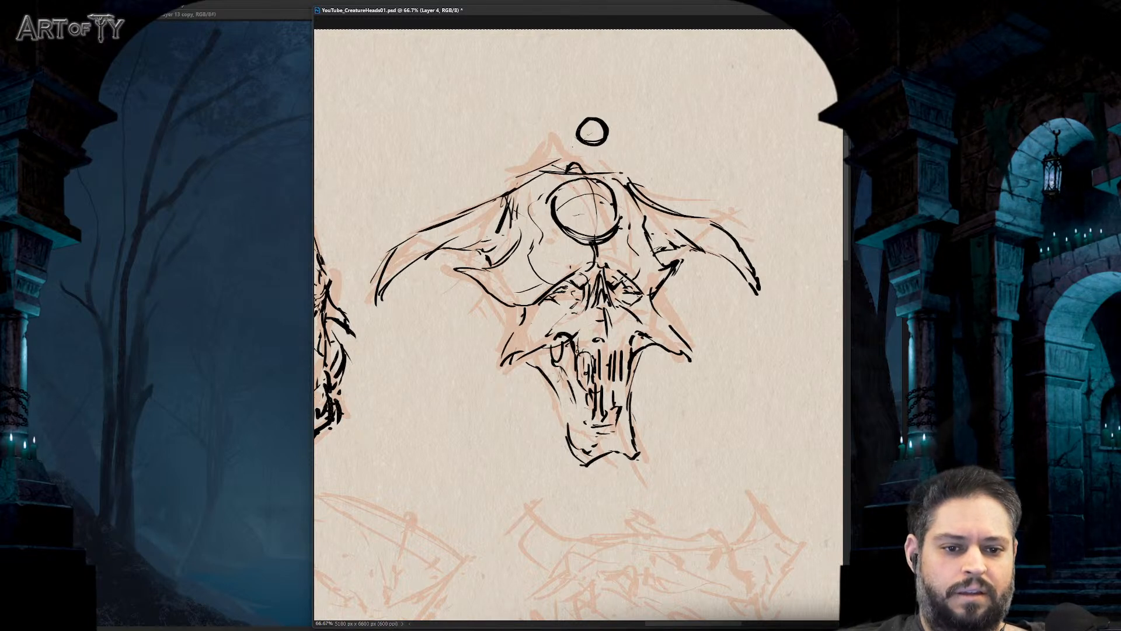
drag(537, 341, 540, 332)
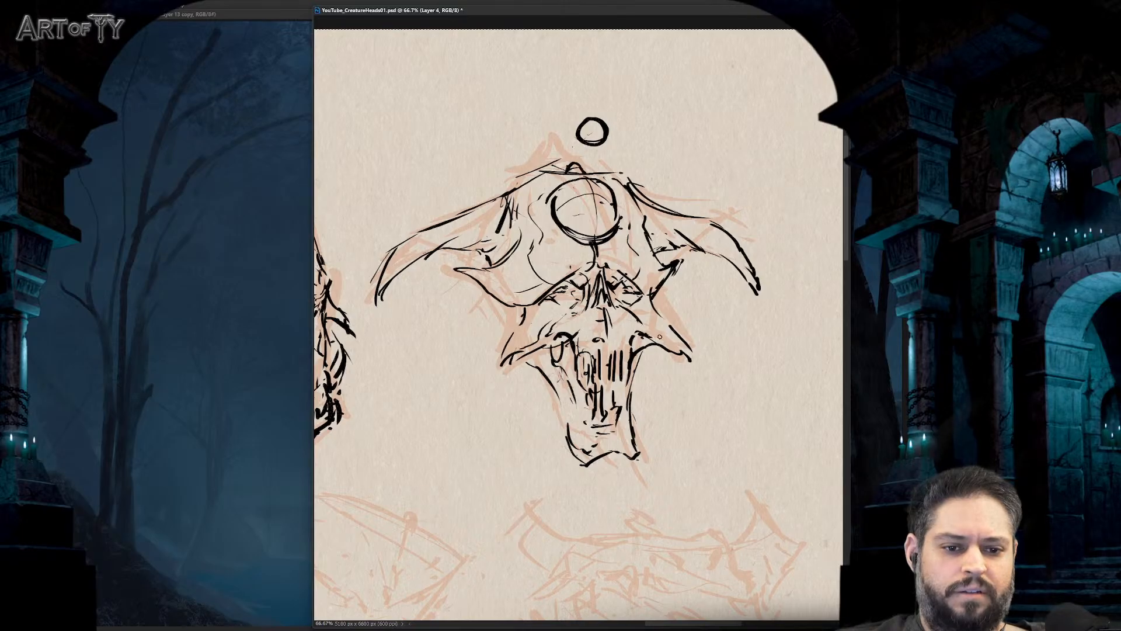
drag(631, 332, 628, 344)
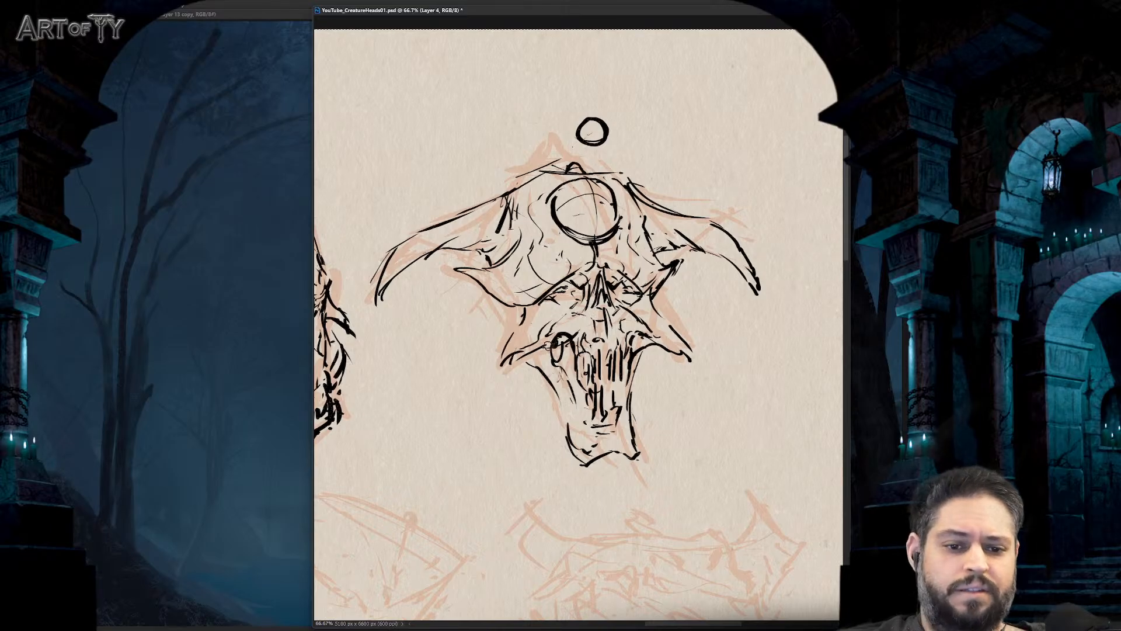
drag(563, 338, 556, 358)
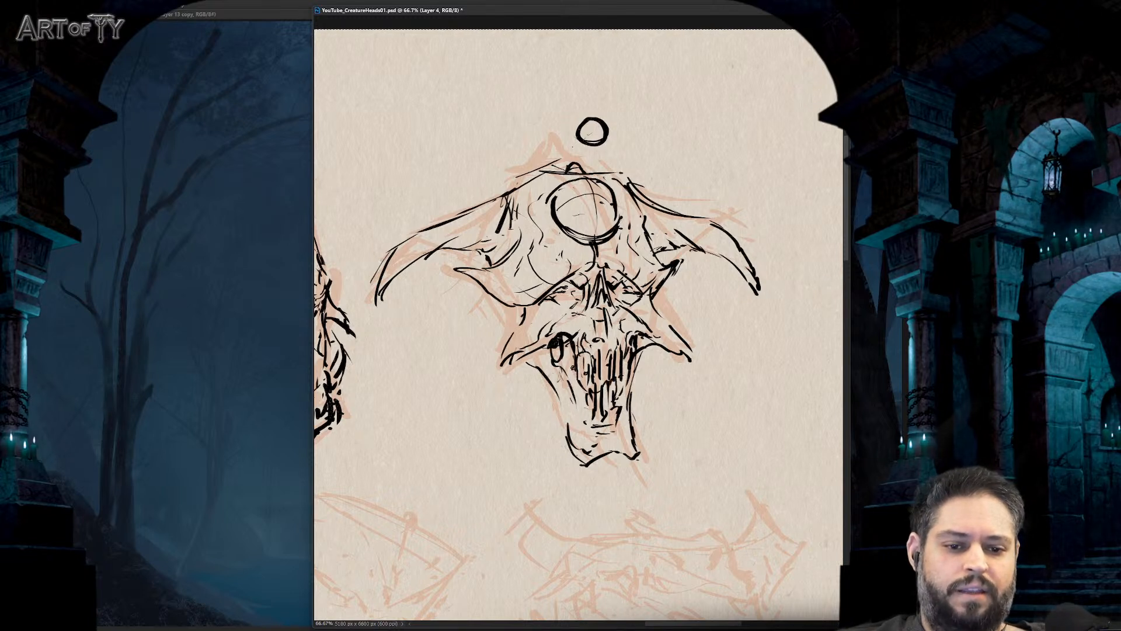
drag(579, 377, 572, 397)
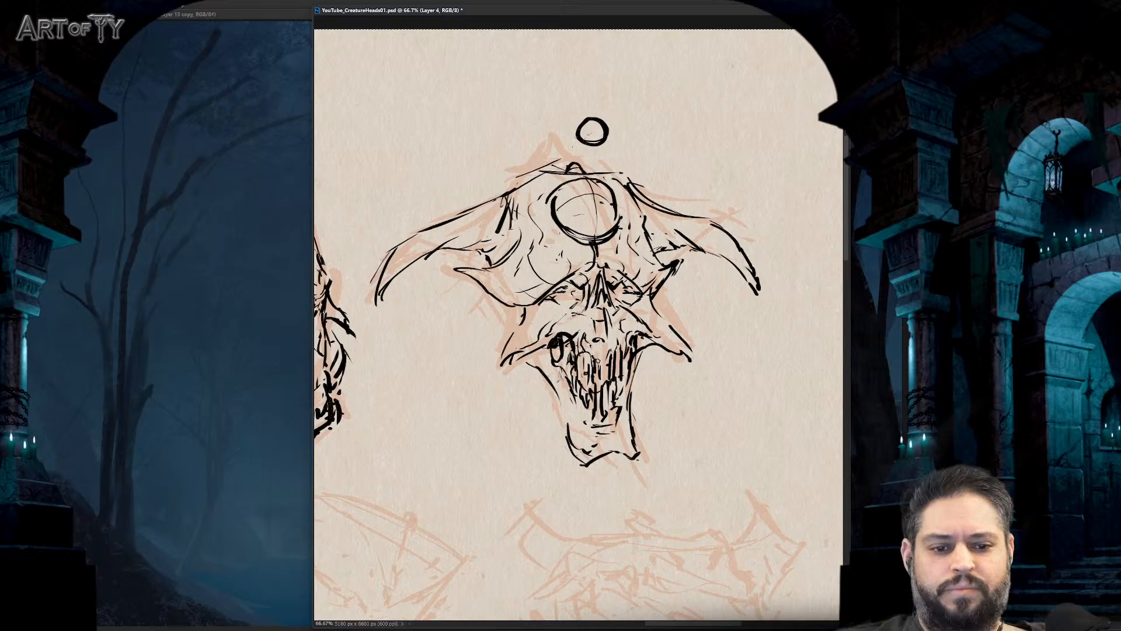
drag(605, 357, 609, 379)
- Ink the left side of the neck with long vertical fold lines running down from the brow and cheek
scroll(650, 360, down, 3)
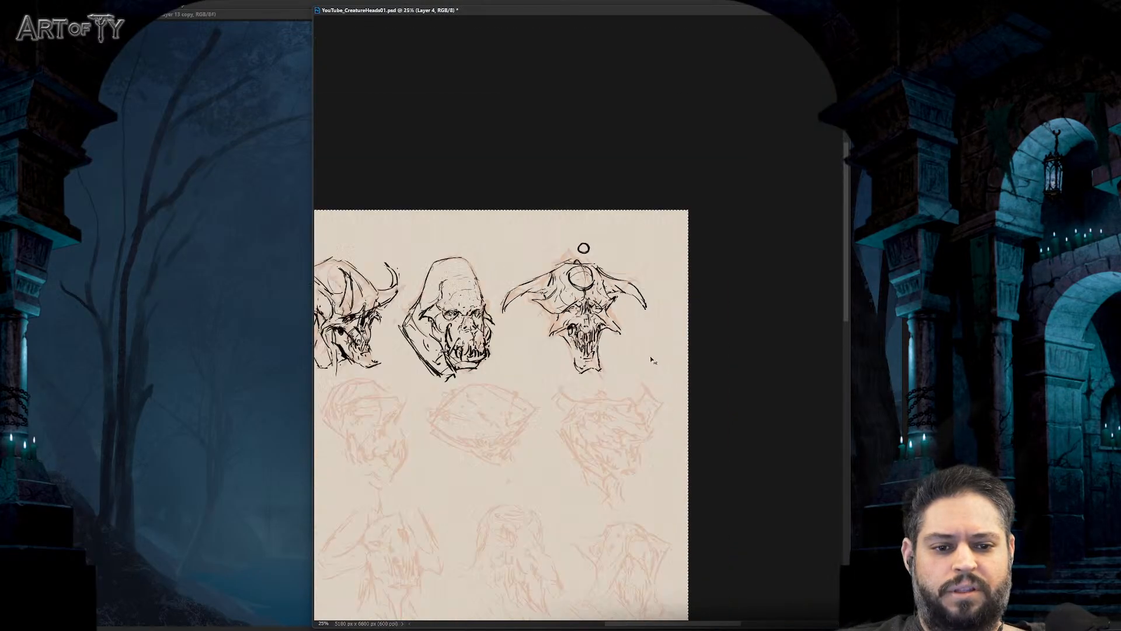
scroll(648, 356, up, 1)
scroll(646, 356, down, 2)
drag(538, 352, 689, 318)
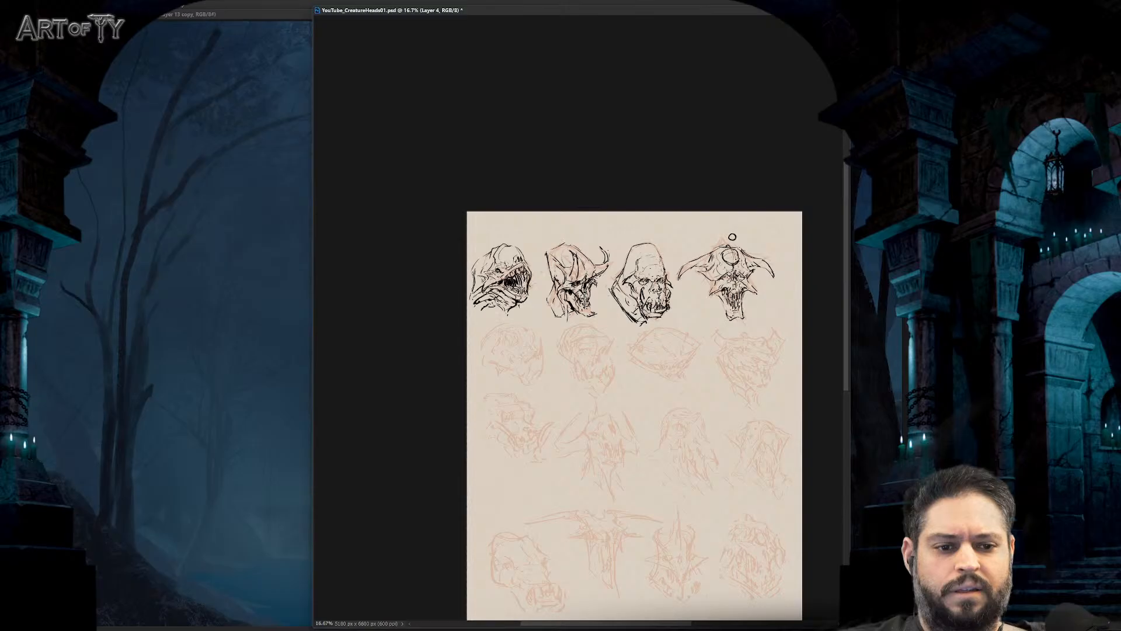
drag(746, 297, 592, 317)
scroll(592, 318, up, 3)
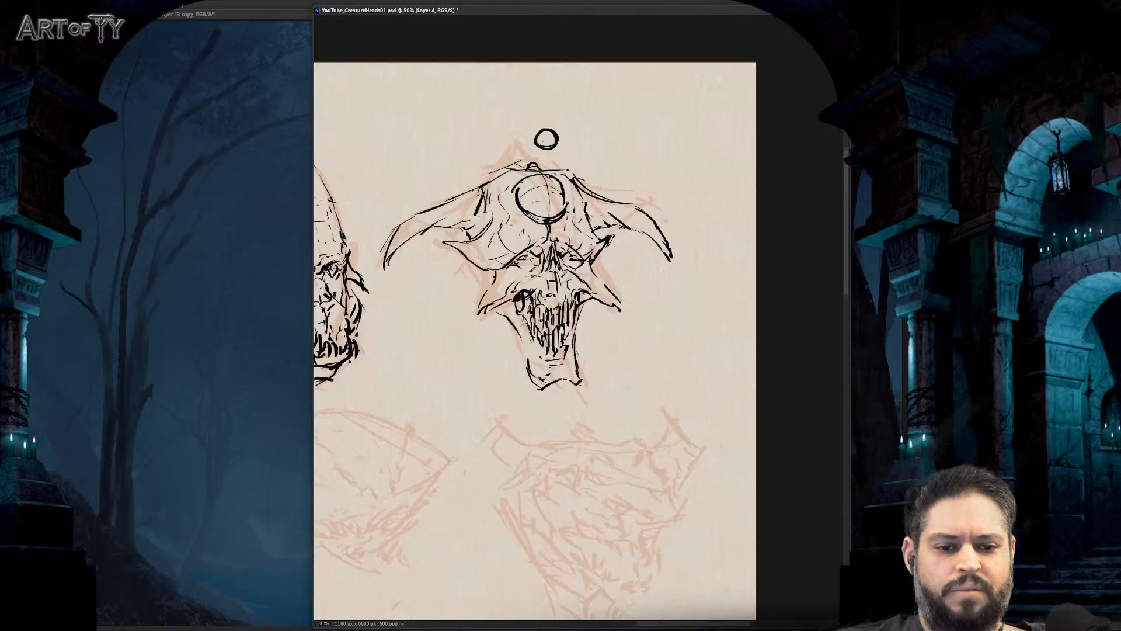
drag(480, 259, 471, 335)
mouse_move(479, 333)
mouse_down()
mouse_move(484, 366)
mouse_move(497, 369)
mouse_up()
drag(500, 378, 504, 411)
mouse_move(507, 330)
mouse_down()
mouse_move(516, 408)
mouse_move(488, 379)
mouse_up()
drag(484, 352, 475, 400)
drag(480, 345, 465, 397)
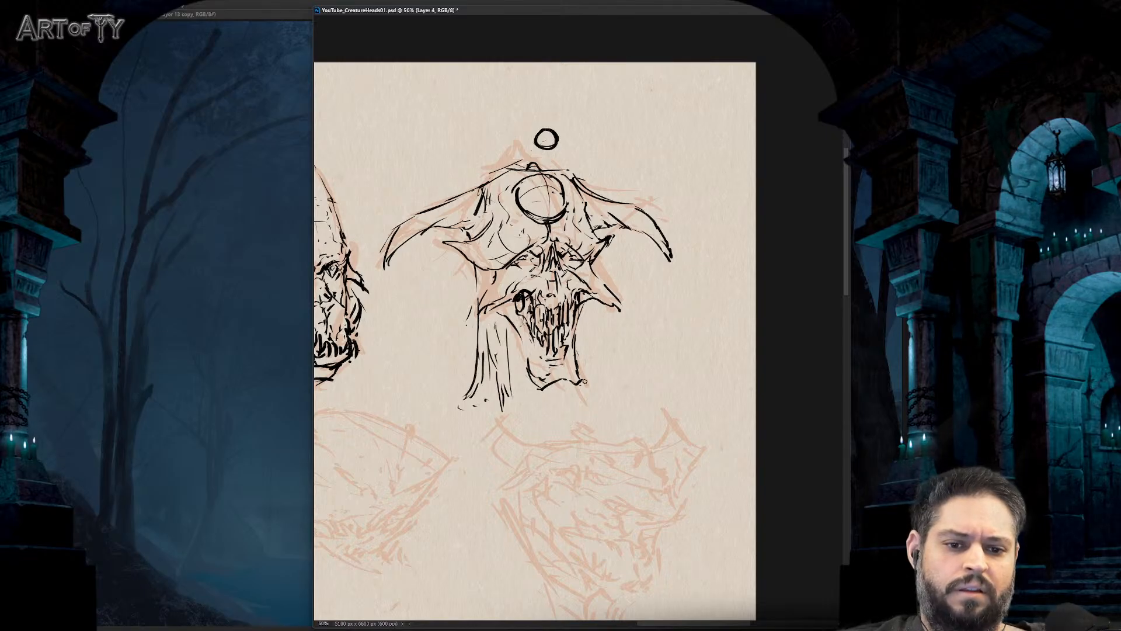
- Ink branching folds beneath the chin, the neck's right edge and its flared lower-left base
mouse_move(577, 337)
mouse_down()
mouse_move(603, 406)
mouse_move(550, 395)
mouse_move(542, 423)
mouse_up()
drag(562, 388, 575, 410)
drag(480, 367, 464, 398)
drag(455, 399, 482, 412)
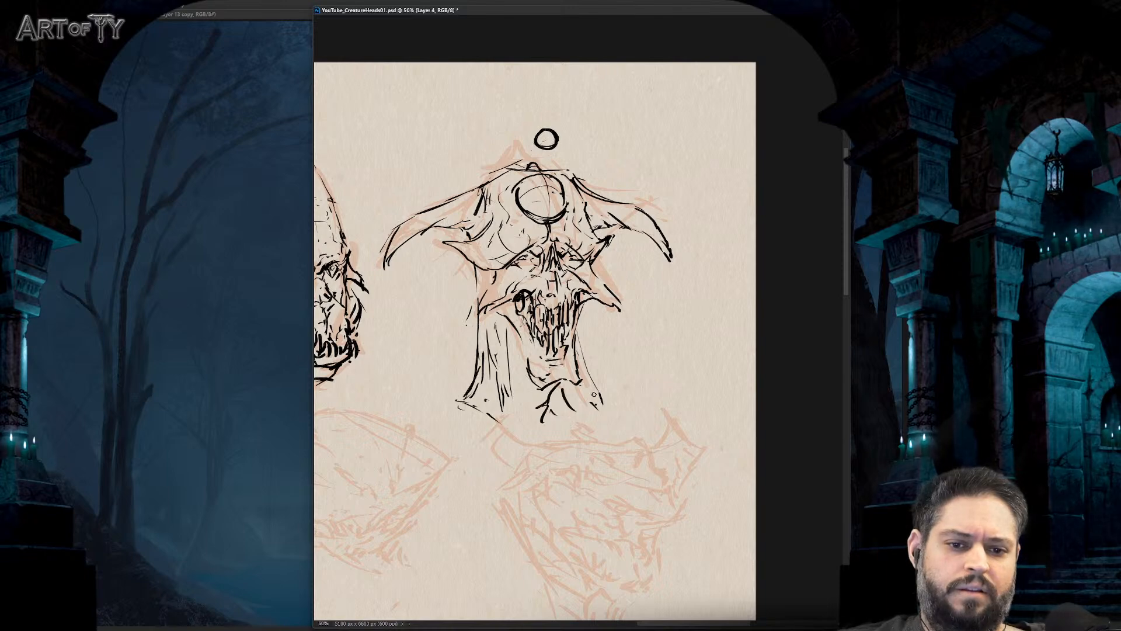
drag(596, 391, 565, 456)
scroll(622, 353, down, 3)
scroll(624, 333, up, 3)
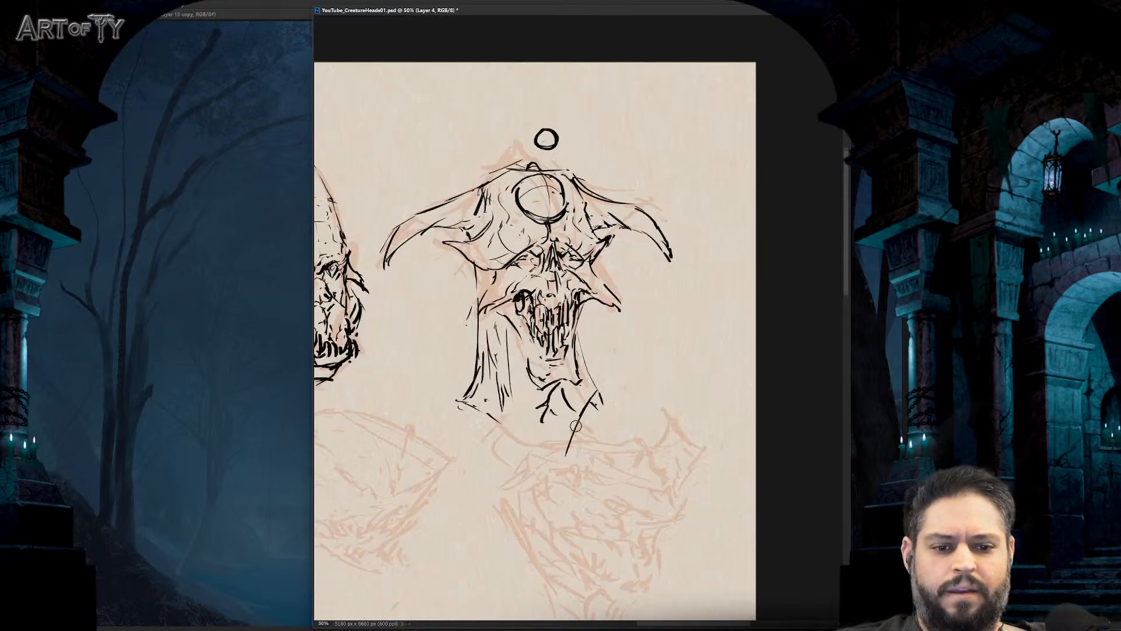
scroll(625, 297, down, 1)
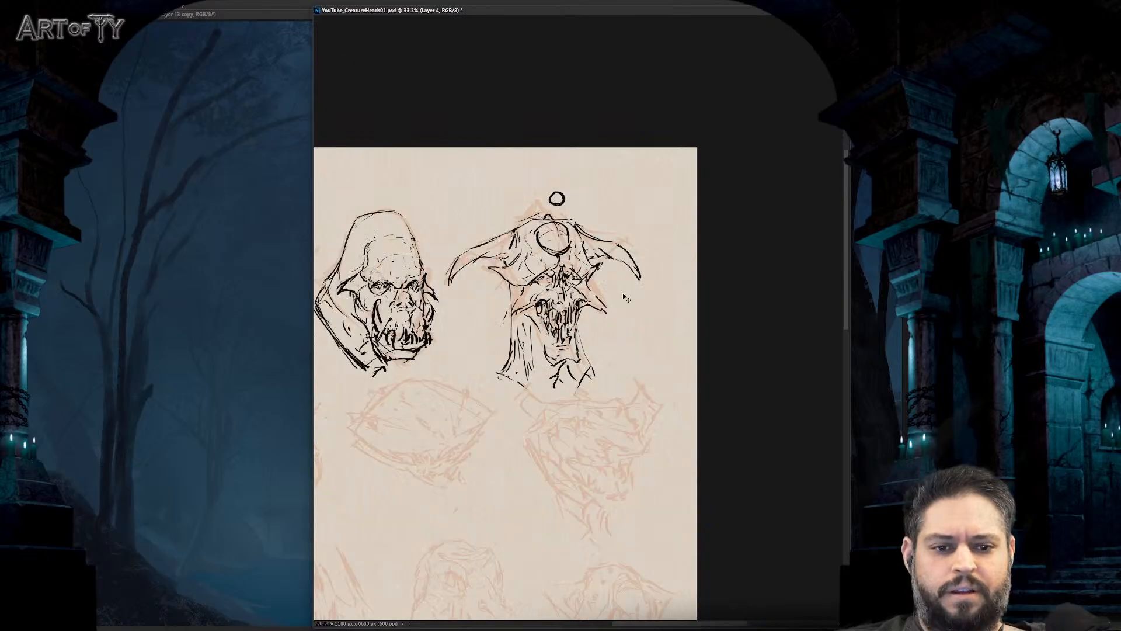
scroll(622, 293, down, 1)
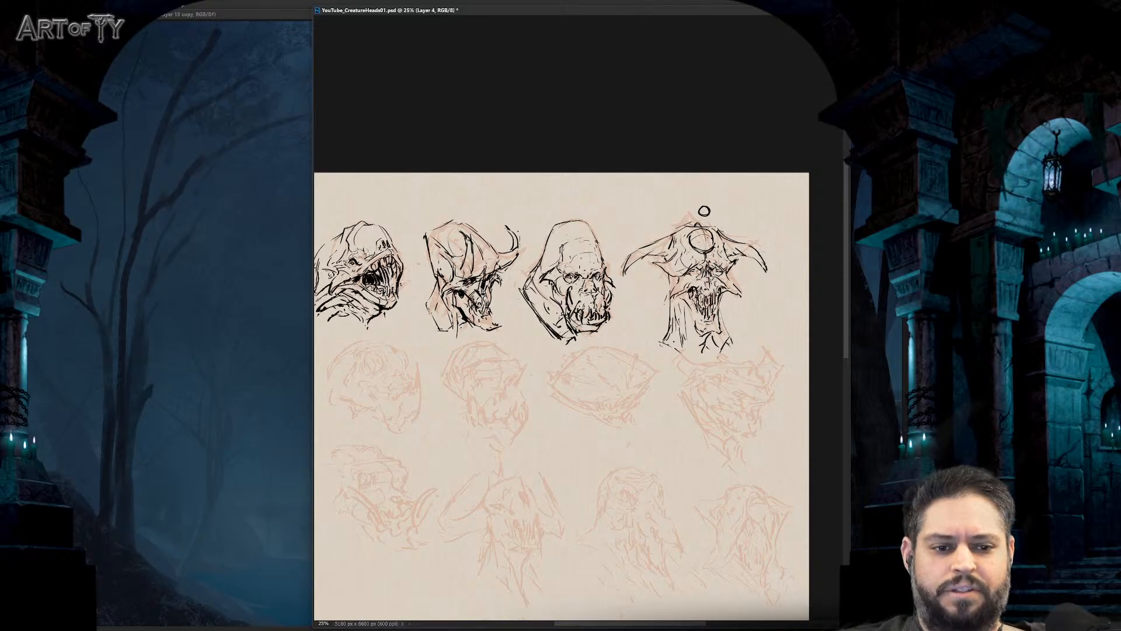
- Ink dark, slanted strokes in the mouth's left corner and down along the inner jaw
mouse_move(534, 374)
mouse_down()
mouse_move(712, 353)
mouse_move(462, 389)
mouse_up()
key(ctrl+plus)
key(ctrl+plus)
key(ctrl+plus)
mouse_move(682, 270)
mouse_down()
mouse_move(634, 281)
mouse_move(624, 342)
mouse_up()
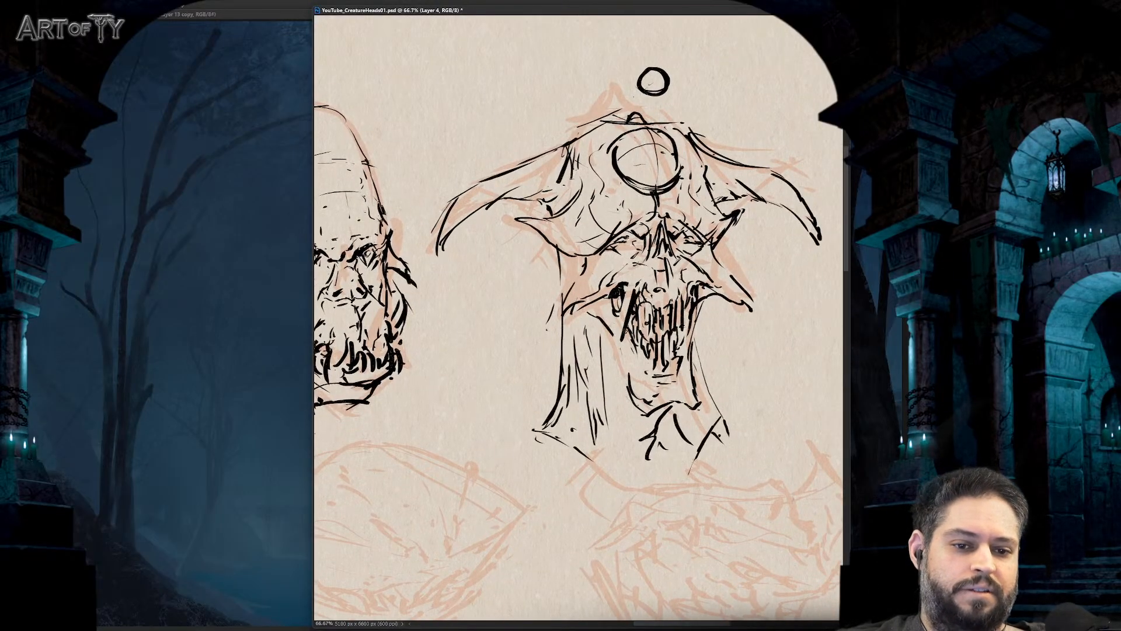
mouse_move(619, 292)
mouse_down()
mouse_move(616, 328)
mouse_move(621, 319)
mouse_up()
drag(634, 315, 625, 356)
drag(634, 285, 620, 349)
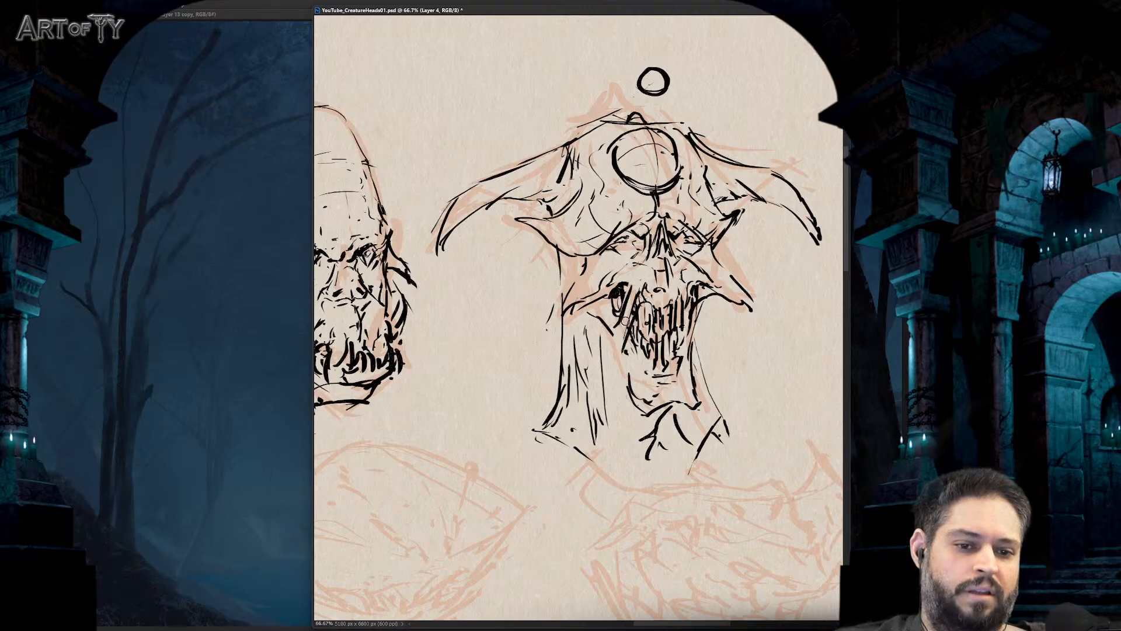
drag(620, 284, 623, 368)
key(ctrl+minus)
key(ctrl+minus)
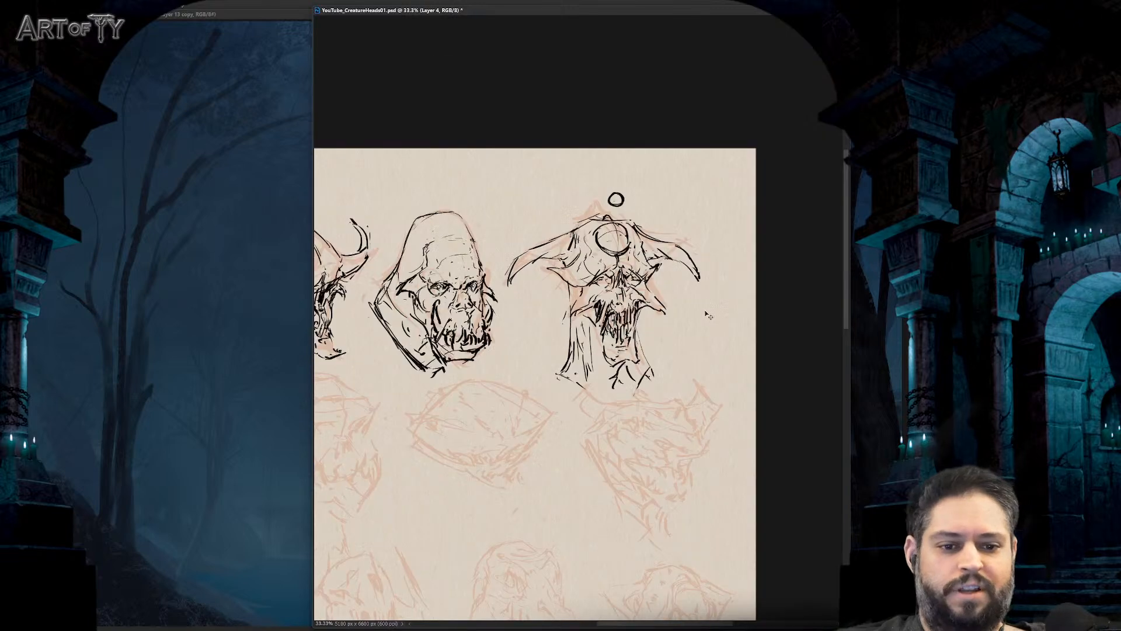
key(ctrl+plus)
key(ctrl+plus)
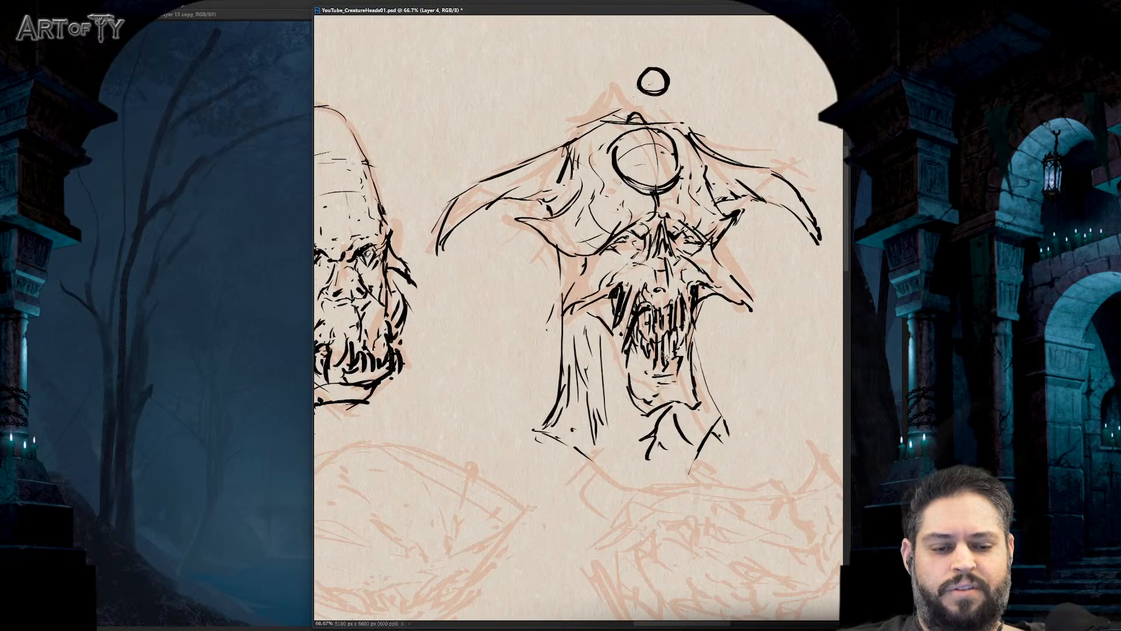
- Examine the inked horned fourth head up close and against the whole sheet of creature heads
key(ctrl+minus)
key(ctrl+plus)
key(ctrl+minus)
key(ctrl+minus)
key(ctrl+plus)
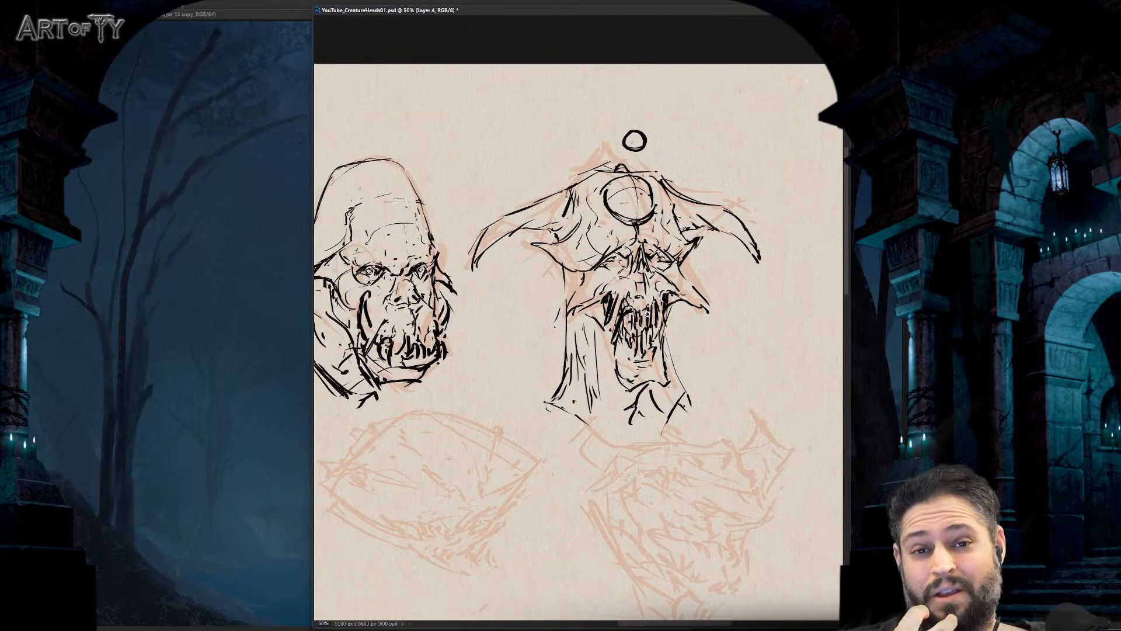
drag(600, 321, 657, 297)
key(ctrl+minus)
key(ctrl+minus)
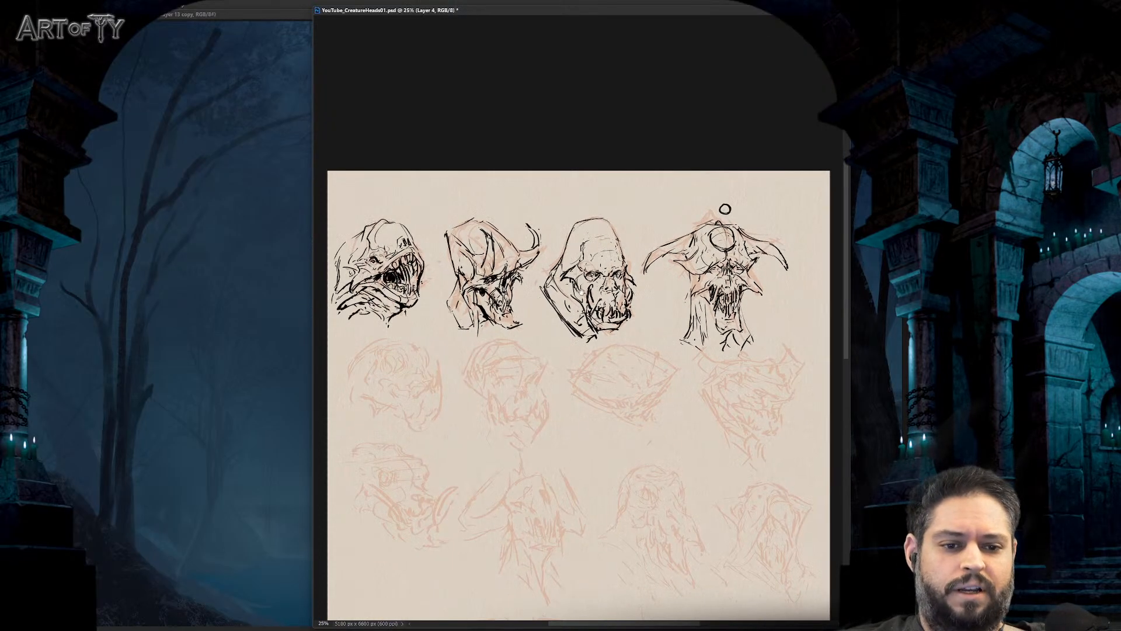
- Ink three small round eyes and the first cheek and snout marks on the second row's first head
drag(725, 209, 841, 211)
key(ctrl+plus)
key(ctrl+plus)
key(ctrl+plus)
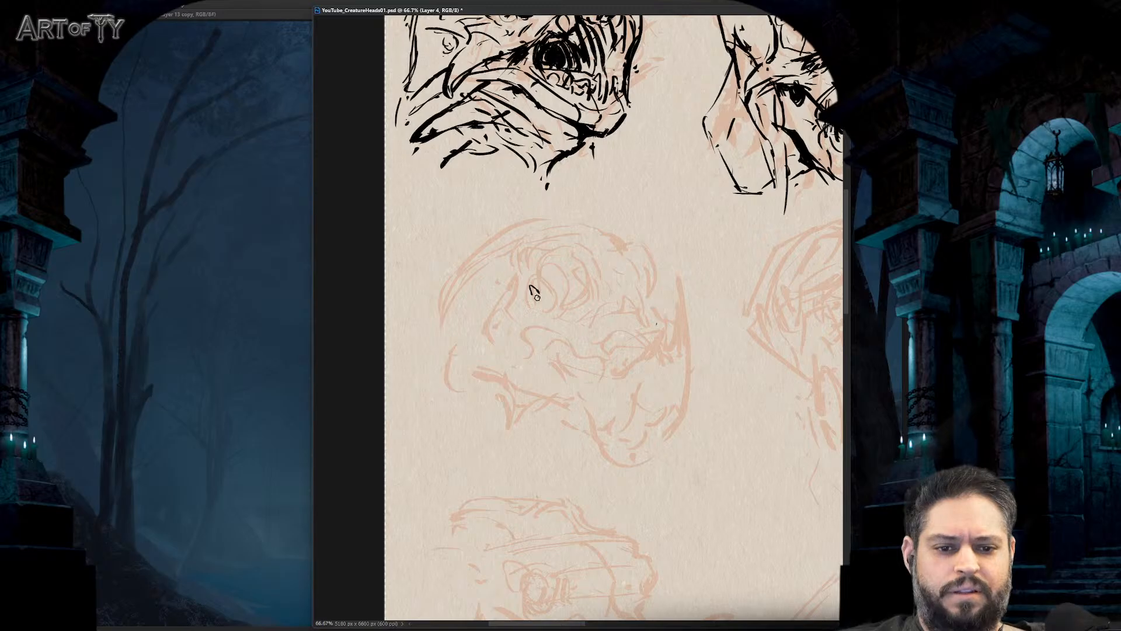
mouse_move(537, 298)
mouse_down()
mouse_move(537, 287)
mouse_move(560, 311)
mouse_move(578, 308)
mouse_up()
drag(563, 310, 587, 304)
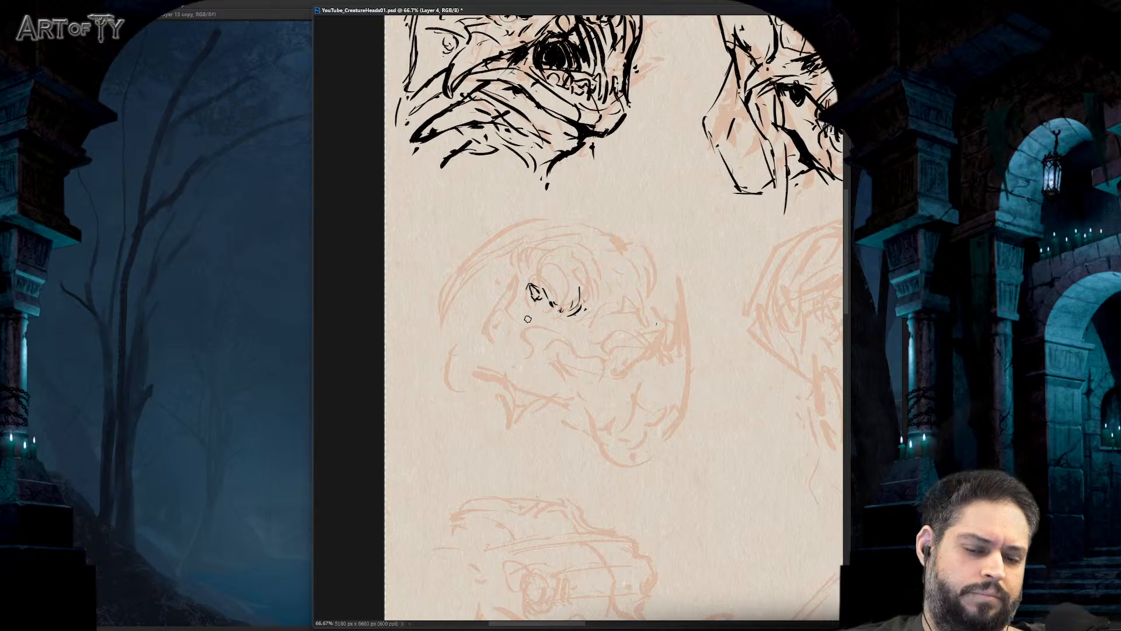
mouse_move(505, 296)
mouse_down()
mouse_move(502, 286)
mouse_move(505, 299)
mouse_move(540, 285)
mouse_move(505, 323)
mouse_move(545, 336)
mouse_move(521, 362)
mouse_move(544, 334)
mouse_up()
mouse_move(569, 361)
mouse_down()
mouse_move(628, 377)
mouse_move(641, 361)
mouse_up()
drag(657, 340, 656, 369)
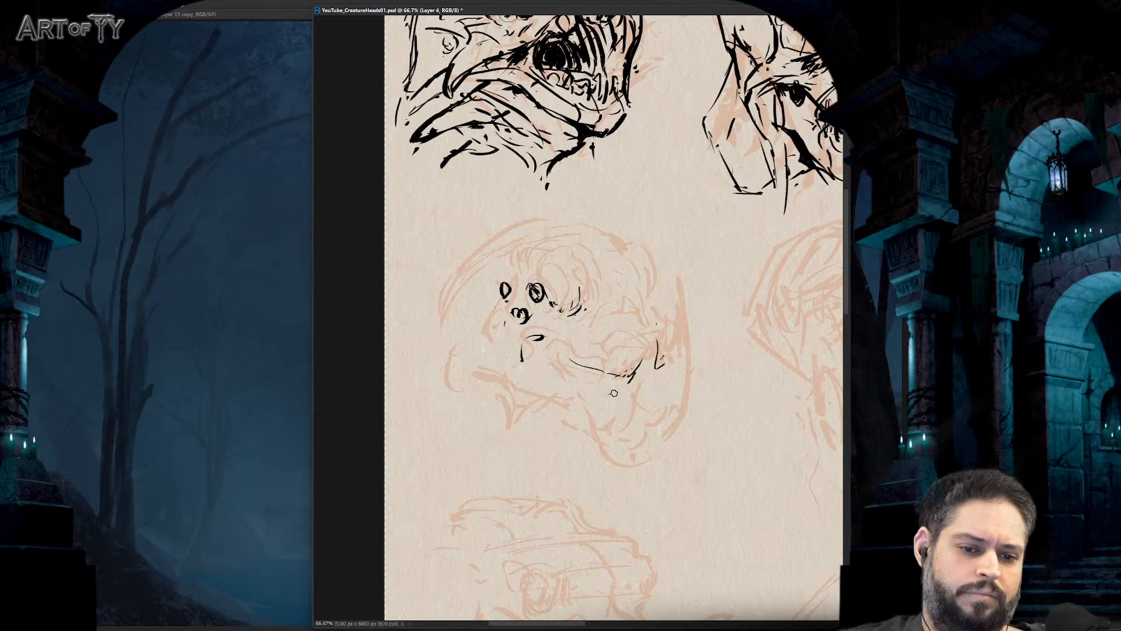
- Ink the jagged mouth line across the middle of the multi-eyed head and down toward the chin
drag(624, 407, 633, 437)
drag(616, 365, 622, 373)
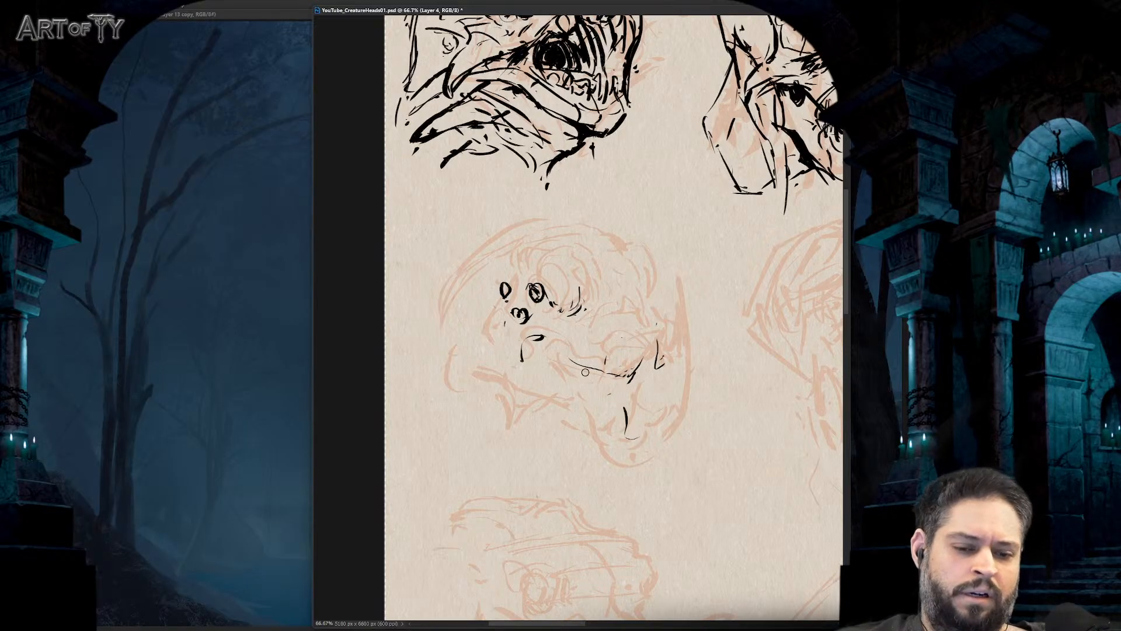
mouse_move(537, 360)
mouse_down()
mouse_move(599, 373)
mouse_move(617, 432)
mouse_move(611, 411)
mouse_move(560, 375)
mouse_move(583, 339)
mouse_move(588, 375)
mouse_move(620, 405)
mouse_move(643, 374)
mouse_move(625, 417)
mouse_up()
mouse_move(587, 362)
mouse_down()
mouse_move(550, 379)
mouse_move(521, 357)
mouse_up()
click(506, 359)
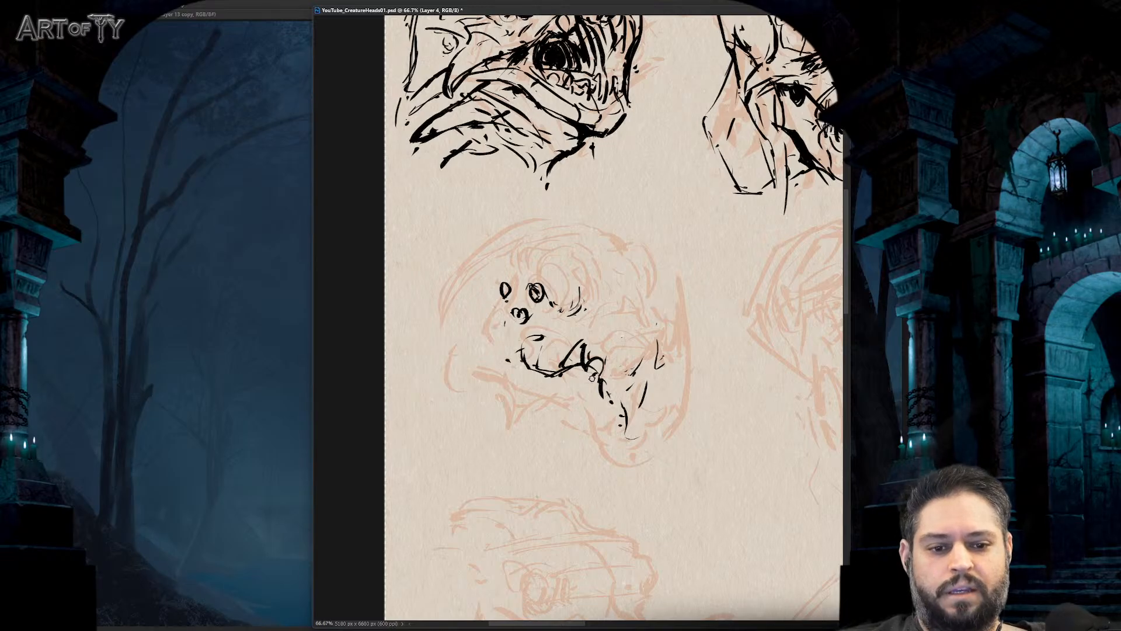
mouse_move(598, 378)
mouse_down()
mouse_move(649, 423)
mouse_move(665, 406)
mouse_move(659, 452)
mouse_move(673, 414)
mouse_move(672, 283)
mouse_move(675, 303)
mouse_move(657, 300)
mouse_move(649, 330)
mouse_move(625, 338)
mouse_move(637, 321)
mouse_move(612, 356)
mouse_up()
- Ink the lower jaw, the pointed chin and the long curved front edge of the multi-eyed head
drag(515, 390, 586, 412)
drag(600, 414, 629, 467)
mouse_move(638, 466)
mouse_down()
mouse_move(657, 463)
mouse_move(649, 491)
mouse_up()
drag(623, 446, 645, 508)
drag(584, 415, 536, 411)
drag(508, 398, 503, 413)
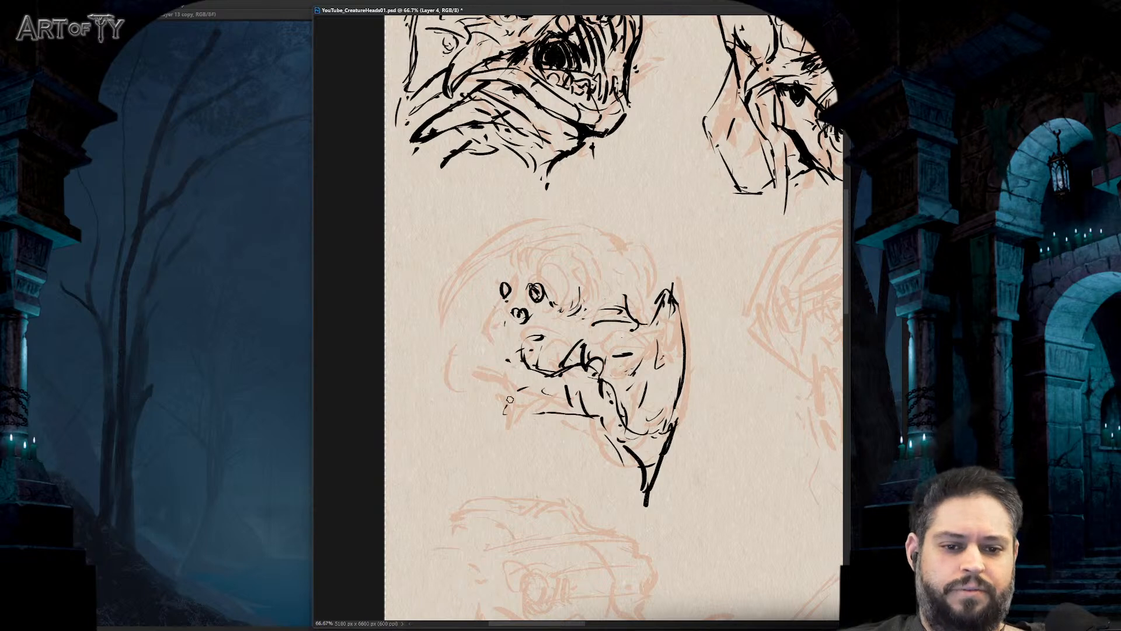
- Draw a large loose oval over the third row's two rightmost sketches and undo it
key(ctrl+minus)
key(ctrl+minus)
key(ctrl+minus)
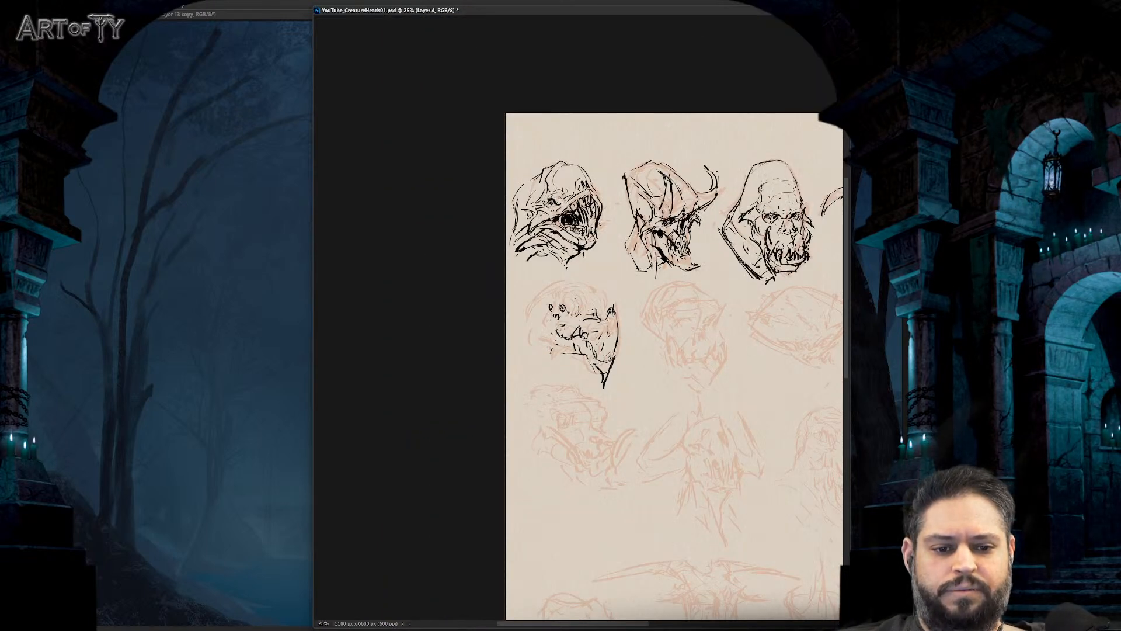
mouse_move(840, 416)
mouse_down()
mouse_move(663, 397)
mouse_move(643, 344)
mouse_move(726, 429)
mouse_move(692, 346)
mouse_up()
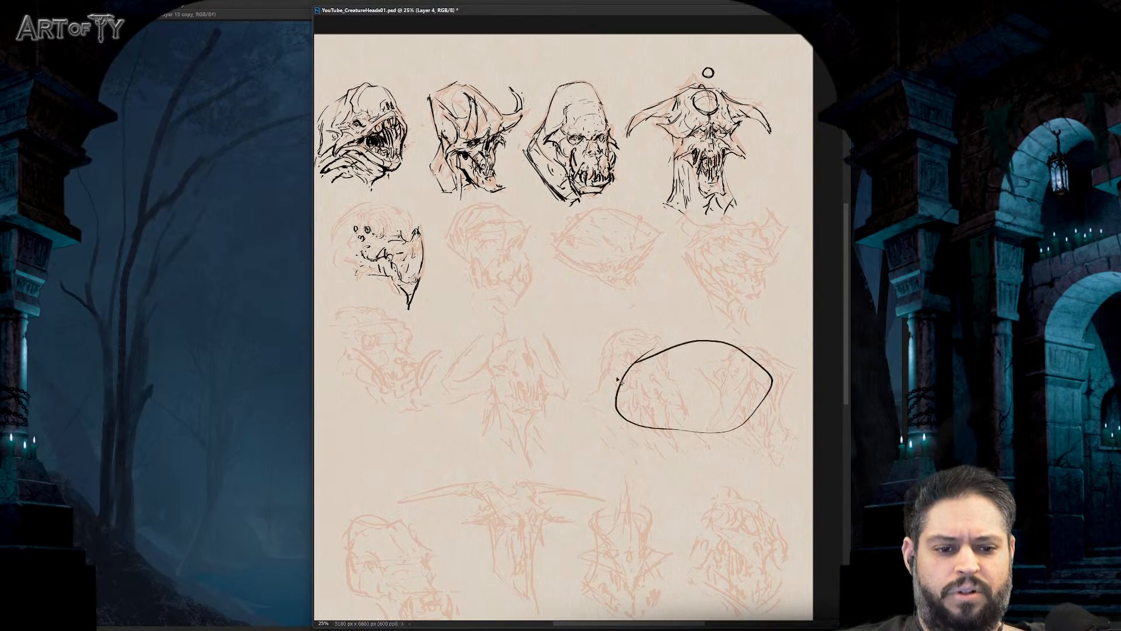
key(ctrl+z)
- Ink rounded contours around the three eyes and the upper front edge of the multi-eyed head's skull
drag(398, 188, 602, 266)
key(ctrl+plus)
key(ctrl+plus)
key(ctrl+plus)
mouse_move(521, 286)
mouse_down()
mouse_move(545, 312)
mouse_move(554, 281)
mouse_up()
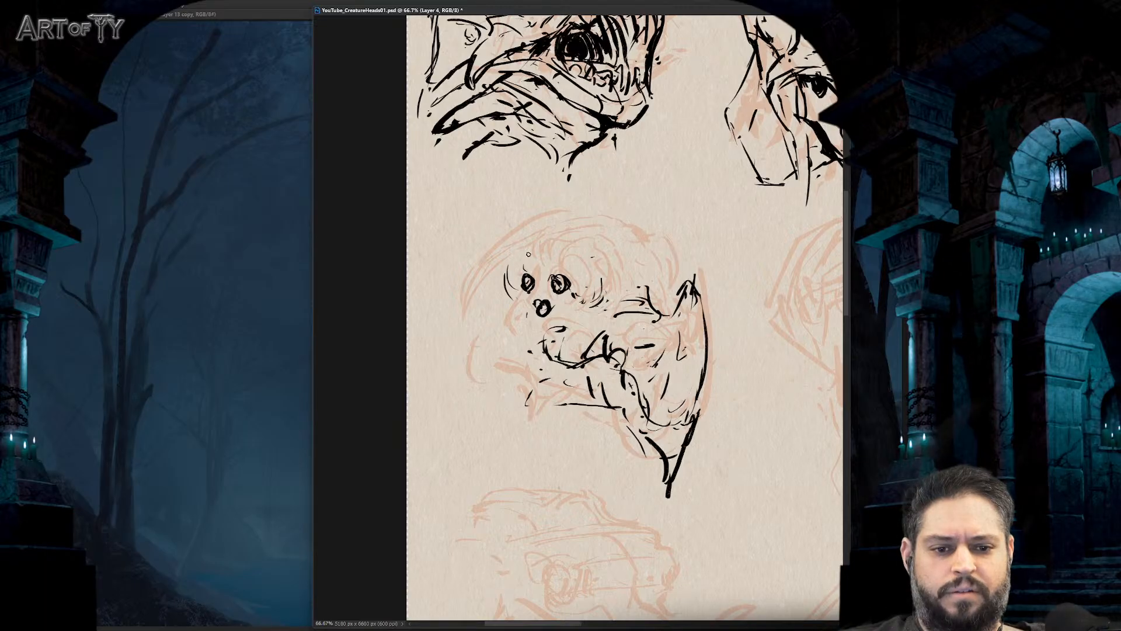
mouse_move(515, 261)
mouse_down()
mouse_move(558, 252)
mouse_move(614, 287)
mouse_up()
mouse_move(619, 287)
mouse_down()
mouse_move(621, 298)
mouse_move(679, 280)
mouse_move(669, 249)
mouse_move(684, 286)
mouse_move(657, 245)
mouse_up()
- Examine the partly inked multi-eyed head against the whole sheet and up close
key(ctrl+minus)
key(ctrl+minus)
key(ctrl+minus)
key(ctrl+minus)
drag(702, 337, 620, 315)
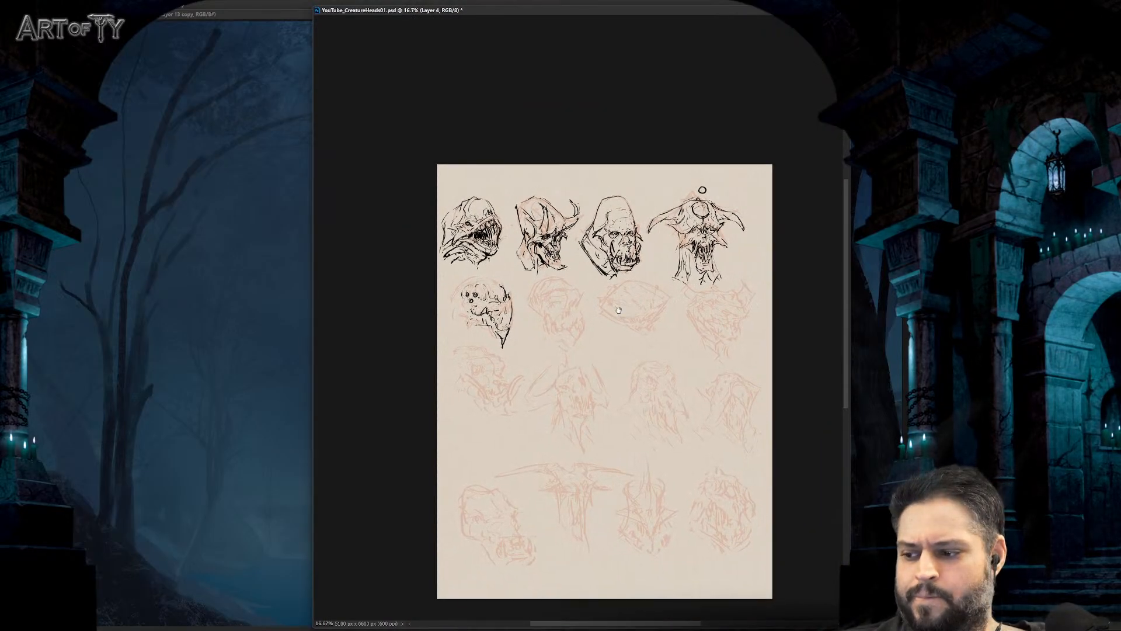
key(ctrl+plus)
key(ctrl+plus)
key(ctrl+plus)
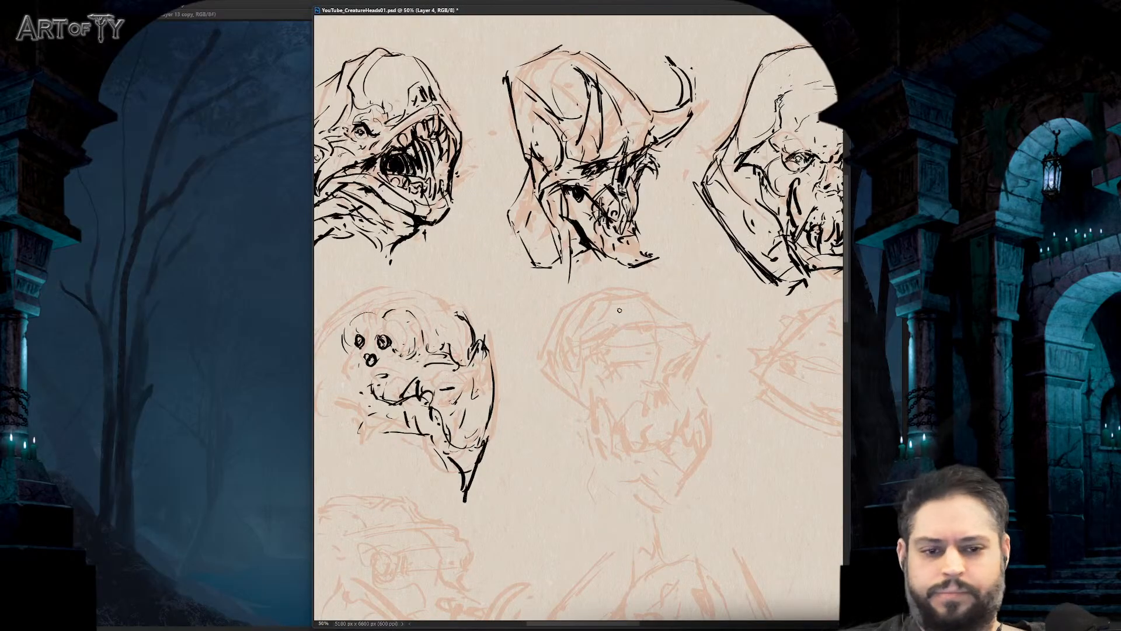
drag(517, 316, 626, 313)
key(ctrl+plus)
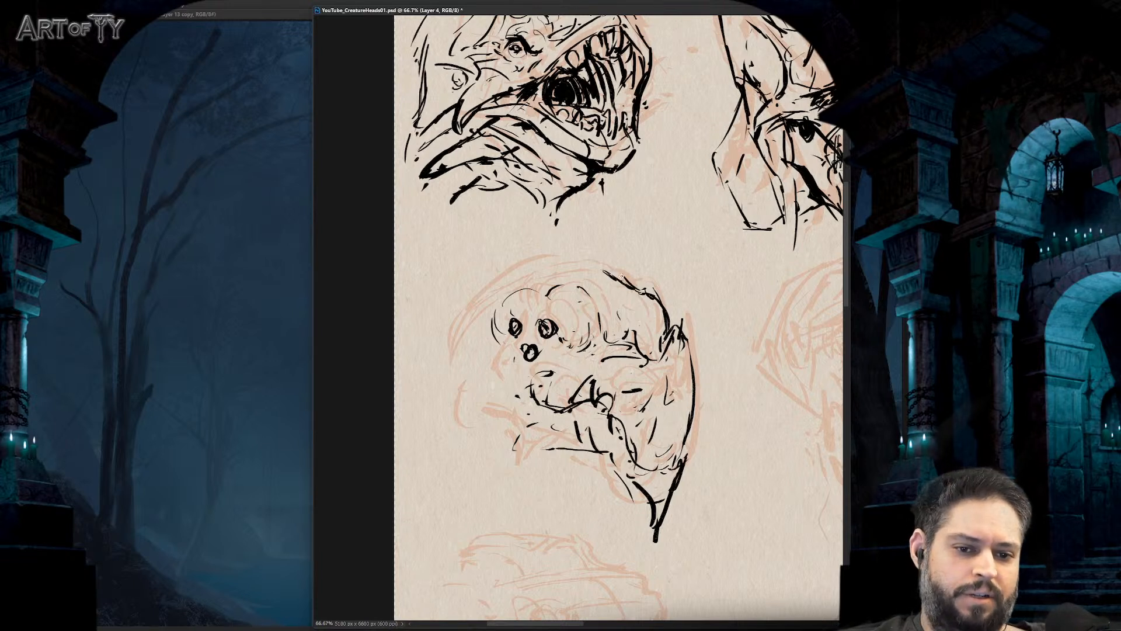
- Ink the top of the skull, the sloping back crest and long lines running down behind the face
drag(555, 273, 510, 294)
drag(614, 276, 566, 271)
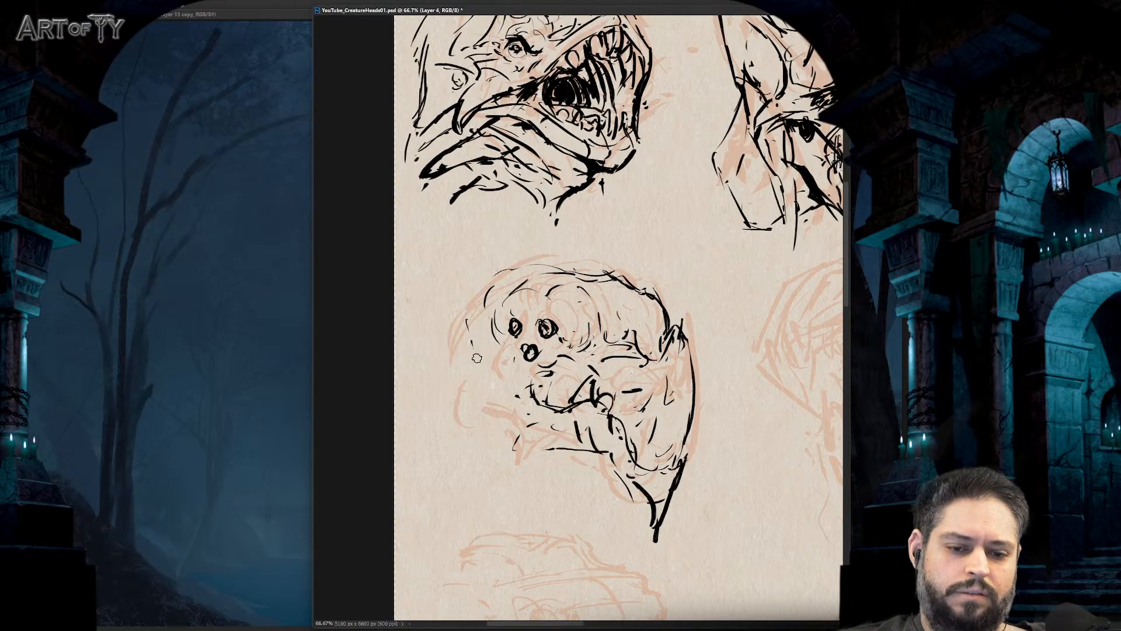
mouse_move(508, 268)
mouse_down()
mouse_move(466, 285)
mouse_move(425, 345)
mouse_move(459, 354)
mouse_up()
mouse_move(482, 312)
mouse_down()
mouse_move(458, 325)
mouse_move(479, 381)
mouse_move(540, 470)
mouse_up()
drag(484, 332, 571, 496)
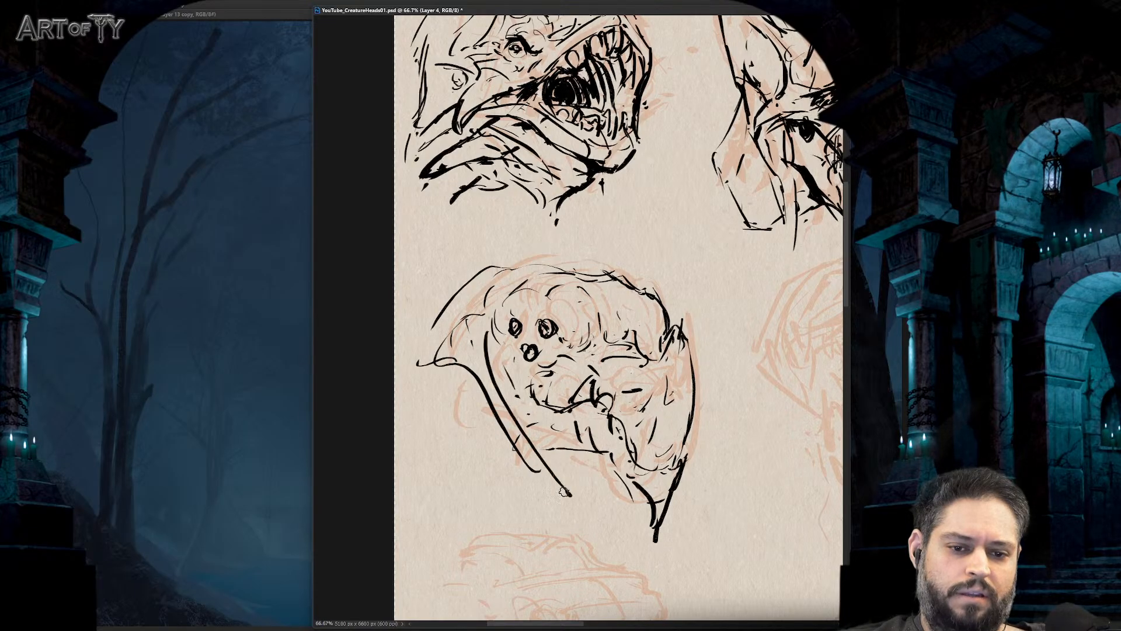
- Ink bold, sweeping neck folds behind the jaw and the curved lower-left base of the neck
mouse_move(528, 459)
mouse_down()
mouse_move(584, 494)
mouse_move(587, 508)
mouse_up()
drag(505, 444, 546, 508)
mouse_move(453, 368)
mouse_down()
mouse_move(476, 408)
mouse_move(490, 491)
mouse_up()
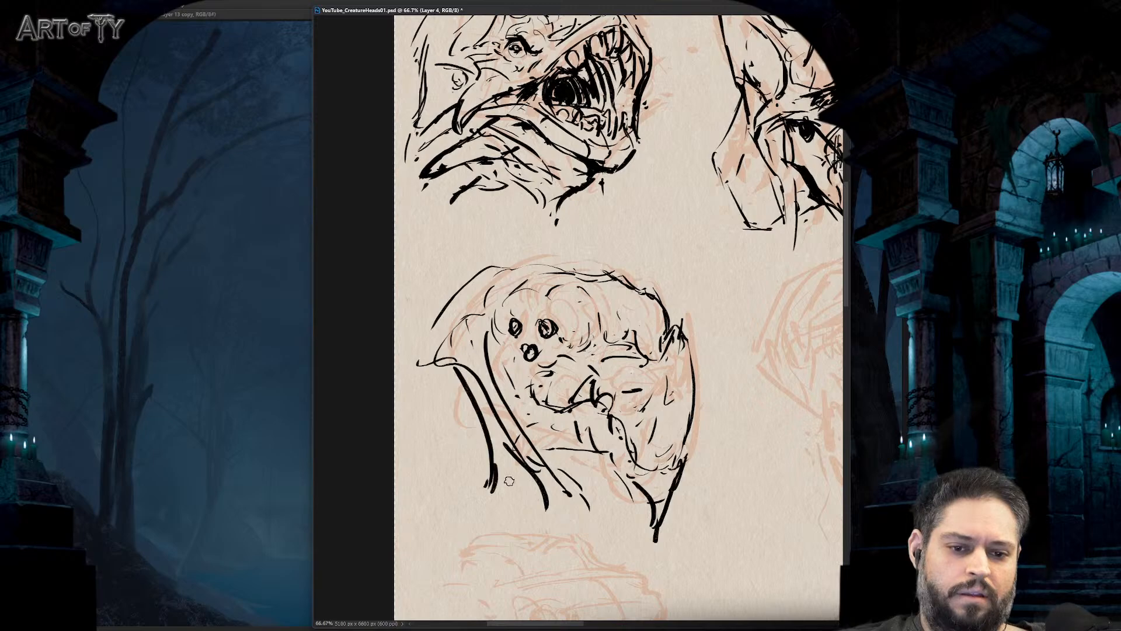
mouse_move(479, 435)
mouse_down()
mouse_move(441, 478)
mouse_move(476, 482)
mouse_up()
mouse_move(470, 400)
mouse_down()
mouse_move(456, 465)
mouse_move(541, 506)
mouse_up()
mouse_move(564, 479)
mouse_down()
mouse_move(598, 546)
mouse_move(605, 493)
mouse_up()
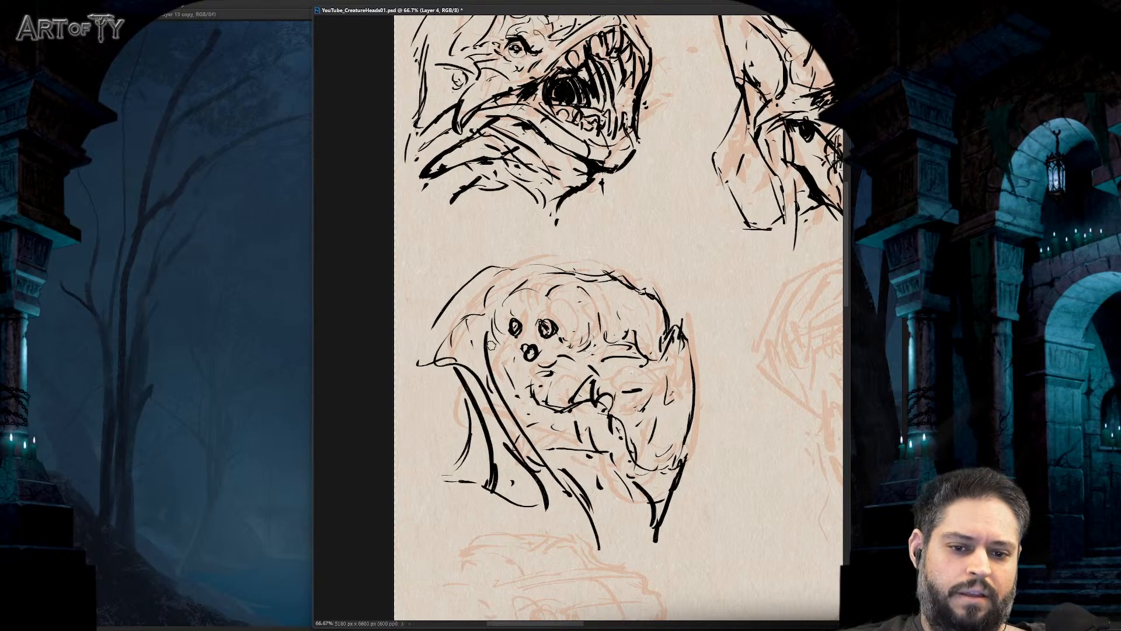
- Close the back crest into a hooked point and add small bumps along the skull's top outline
mouse_move(490, 351)
mouse_down()
mouse_move(518, 286)
mouse_move(454, 342)
mouse_move(440, 339)
mouse_move(417, 381)
mouse_move(455, 364)
mouse_up()
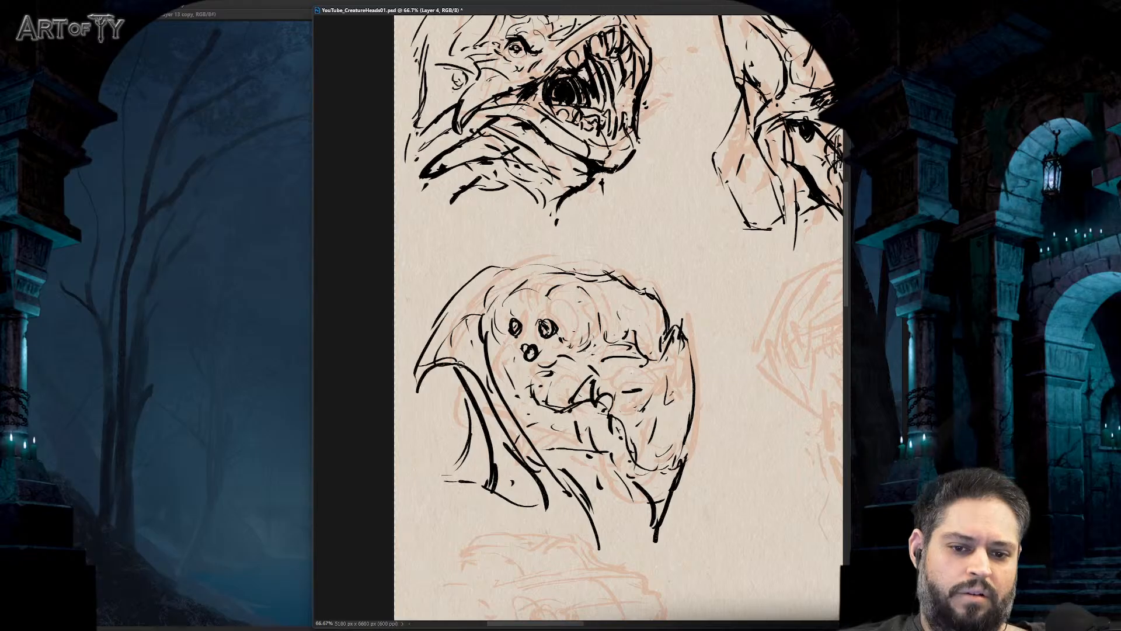
drag(461, 316, 483, 357)
mouse_move(518, 251)
mouse_down()
mouse_move(489, 265)
mouse_move(553, 276)
mouse_move(630, 267)
mouse_move(674, 323)
mouse_up()
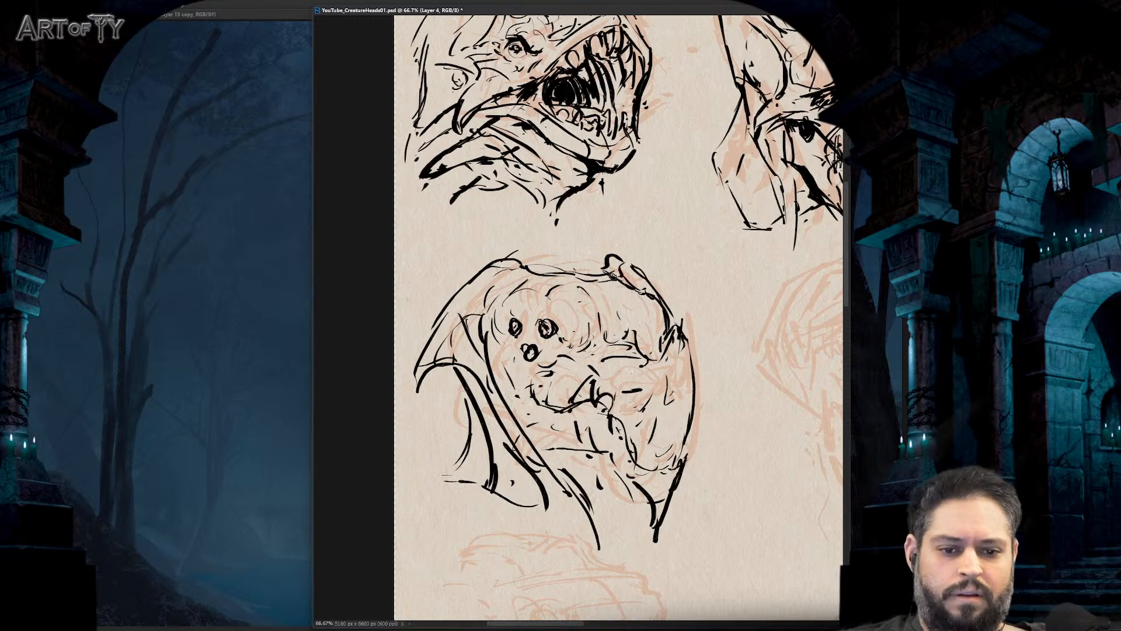
- Ink converging throat folds beneath the multi-eyed head's lower jaw
key(ctrl+minus)
key(ctrl+minus)
key(ctrl+minus)
key(ctrl+plus)
key(ctrl+plus)
key(ctrl+plus)
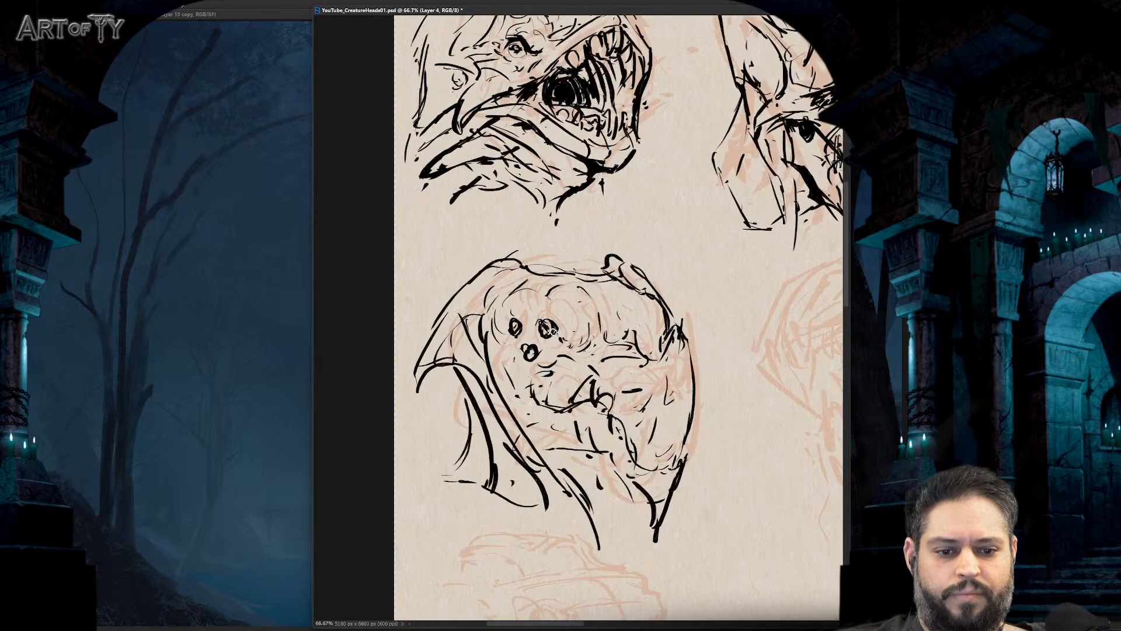
mouse_move(608, 486)
mouse_down()
mouse_move(603, 409)
mouse_move(607, 462)
mouse_up()
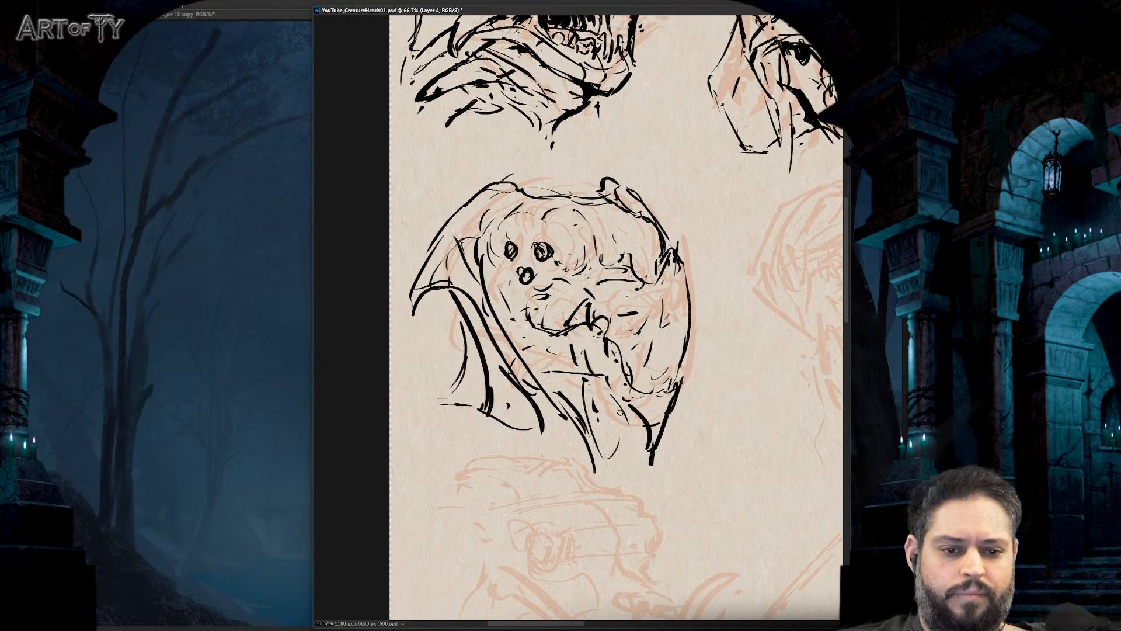
mouse_move(620, 404)
mouse_down()
mouse_move(613, 478)
mouse_move(594, 434)
mouse_up()
drag(601, 380, 597, 388)
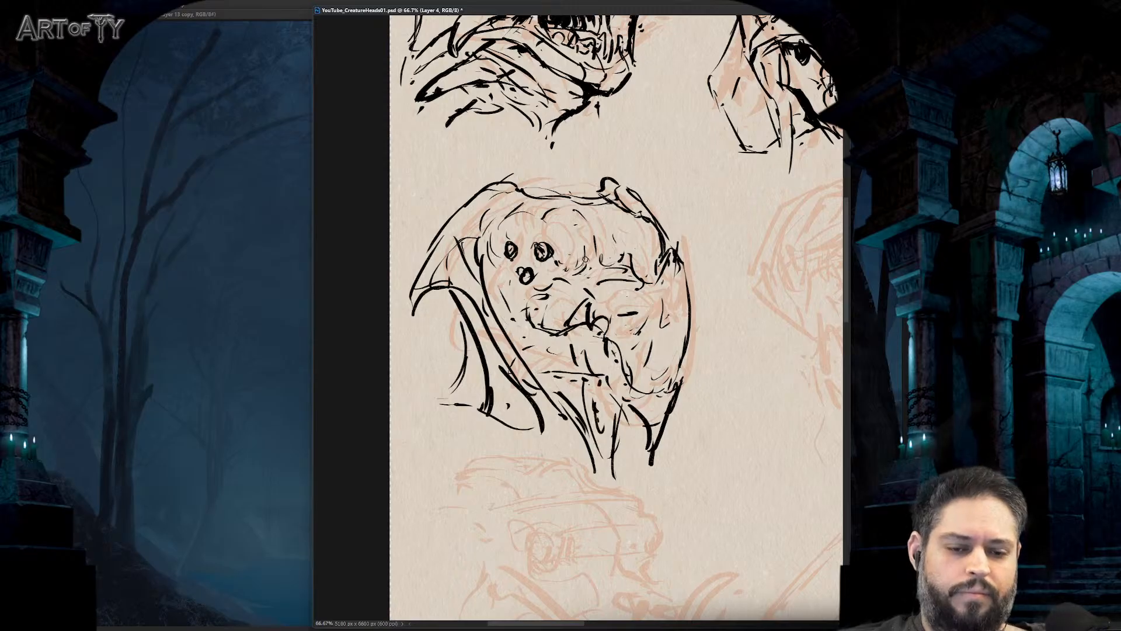
- Ink a dark slit in the snout and a row of small pointed lower teeth along the jaw
key(ctrl+minus)
key(ctrl+minus)
key(ctrl+plus)
key(ctrl+plus)
key(ctrl+plus)
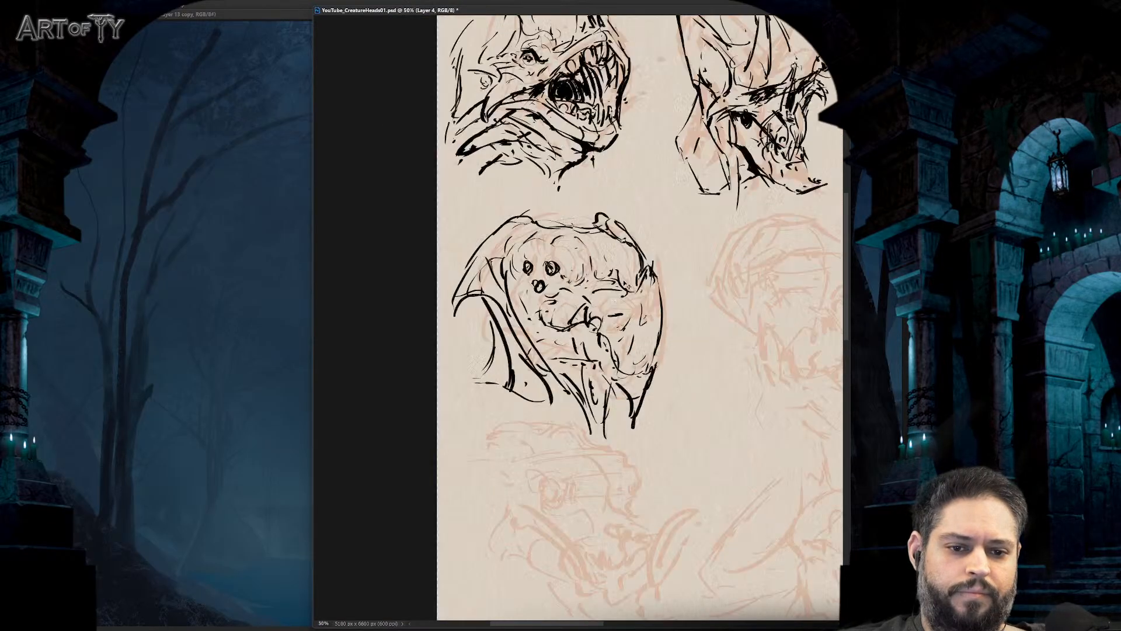
mouse_move(666, 309)
mouse_down()
mouse_move(631, 310)
mouse_move(643, 321)
mouse_move(683, 308)
mouse_up()
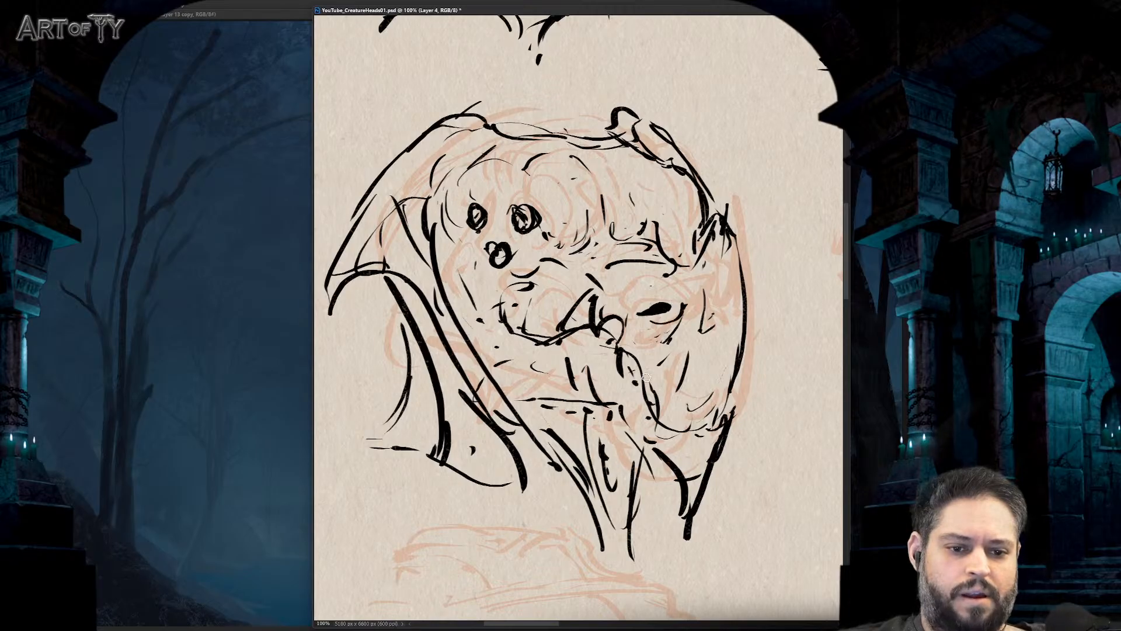
mouse_move(646, 377)
mouse_down()
mouse_move(652, 347)
mouse_move(647, 377)
mouse_move(667, 398)
mouse_move(666, 420)
mouse_move(685, 408)
mouse_move(691, 421)
mouse_move(708, 383)
mouse_up()
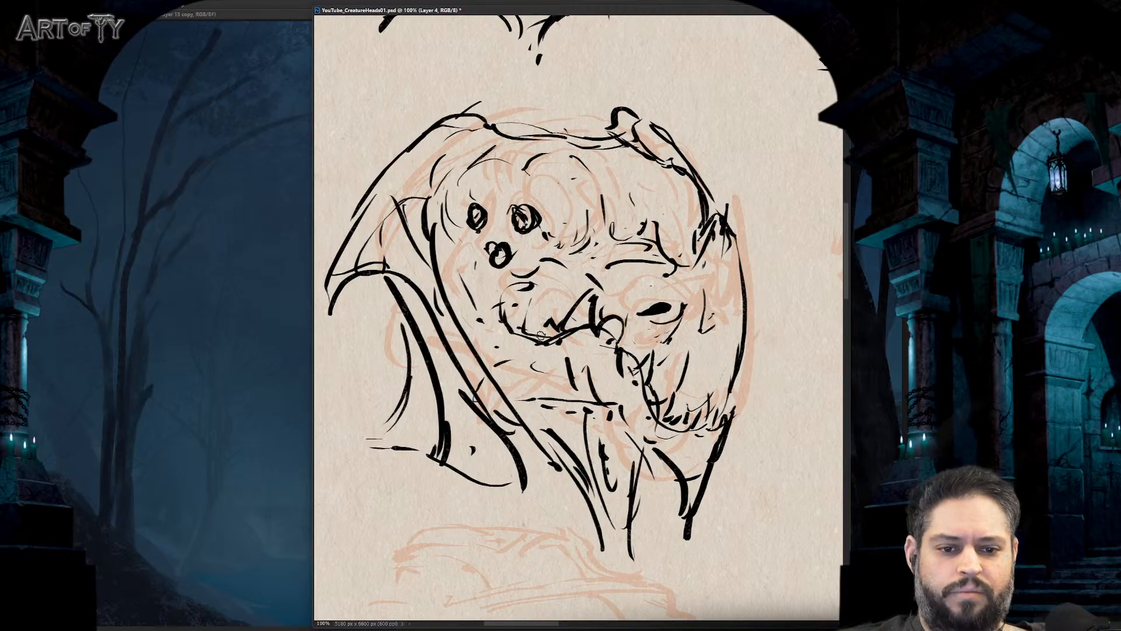
- Ink short wrinkles above the dark snout slit and small detail strokes at the mouth's central peak
key(ctrl+minus)
key(ctrl+minus)
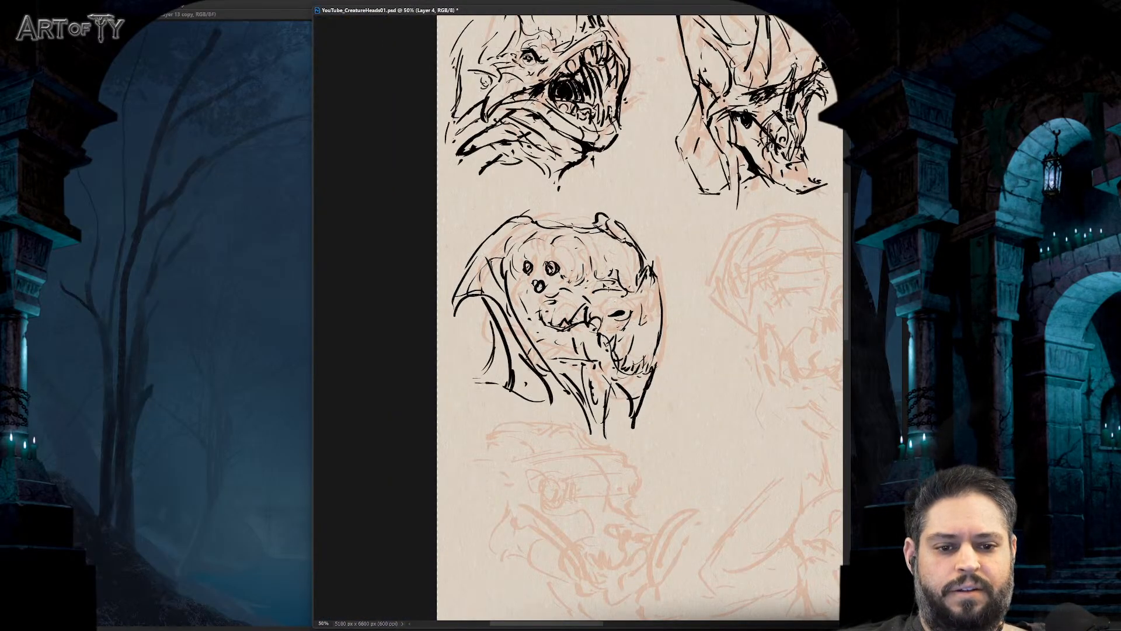
key(ctrl+plus)
key(ctrl+plus)
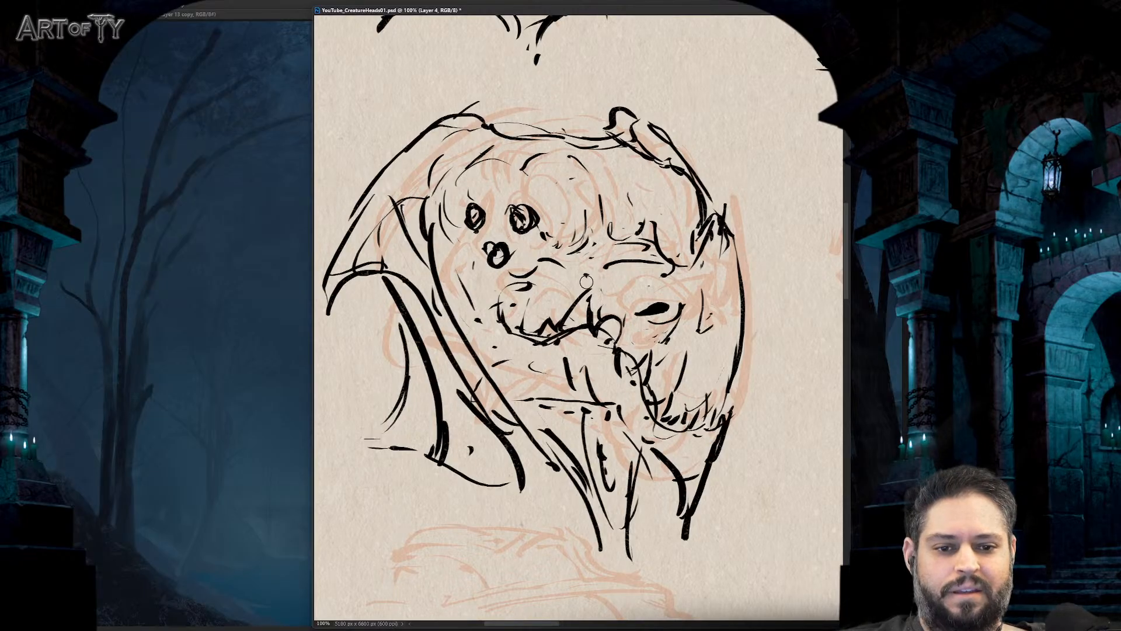
mouse_move(581, 274)
mouse_down()
mouse_move(639, 306)
mouse_move(658, 290)
mouse_up()
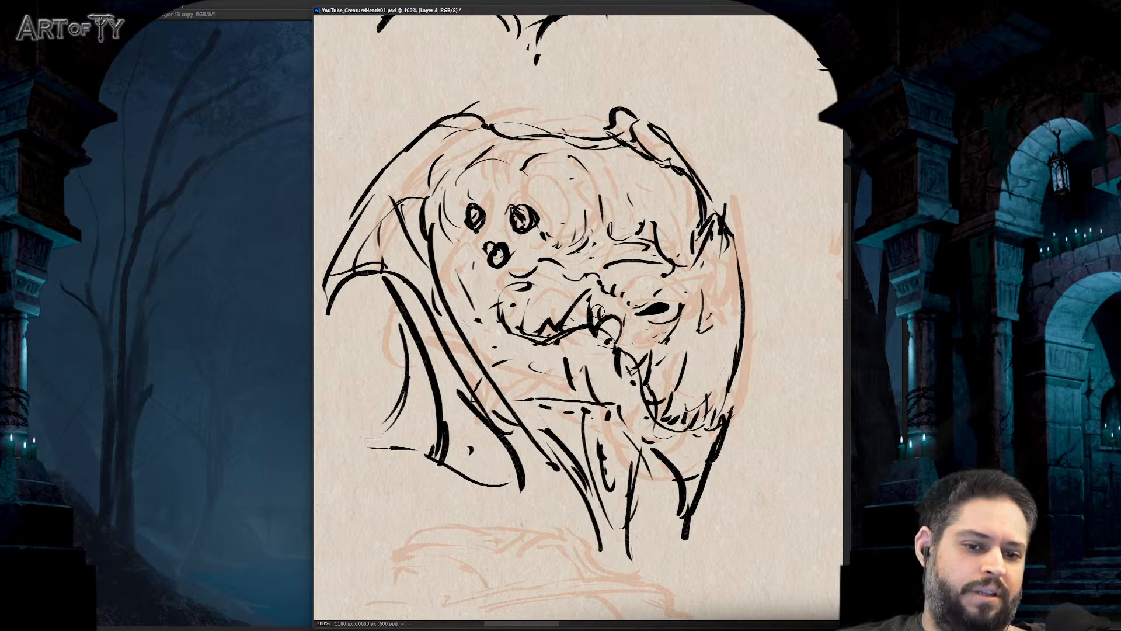
drag(607, 321, 617, 336)
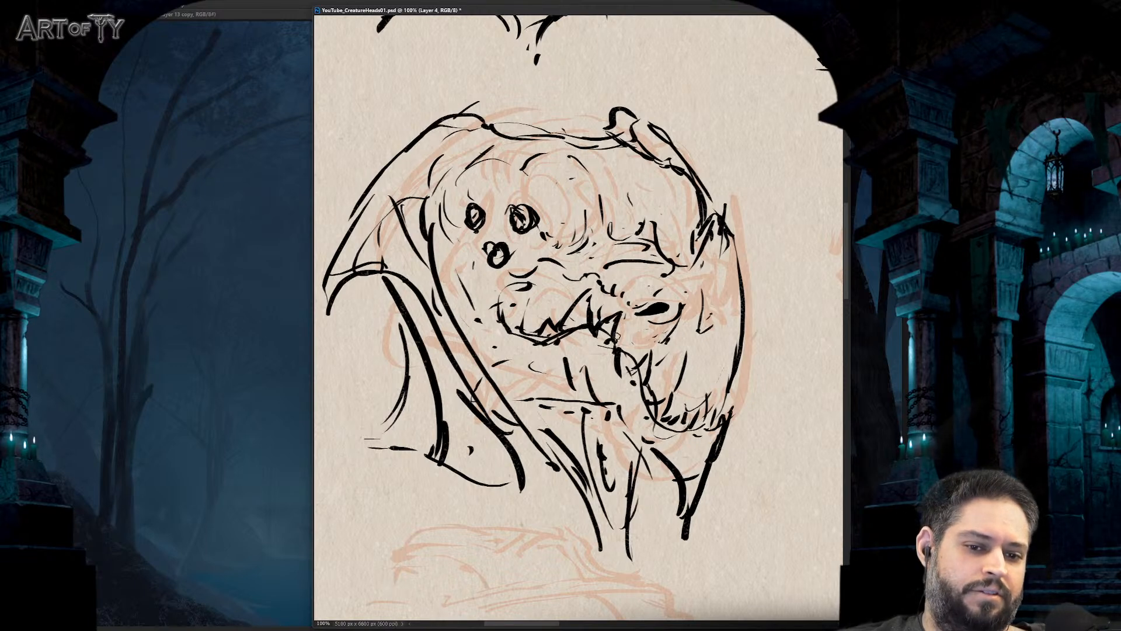
- Ink short creases along the lower jaw beneath the multi-eyed head's mouth line
key(ctrl+minus)
key(ctrl+minus)
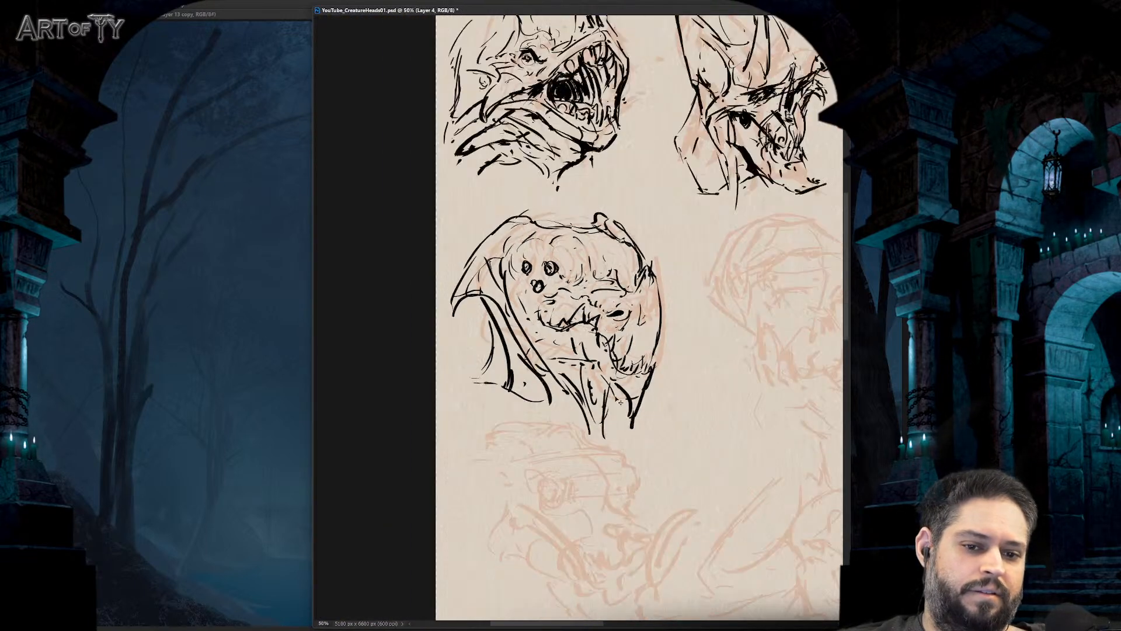
key(ctrl+plus)
key(ctrl+plus)
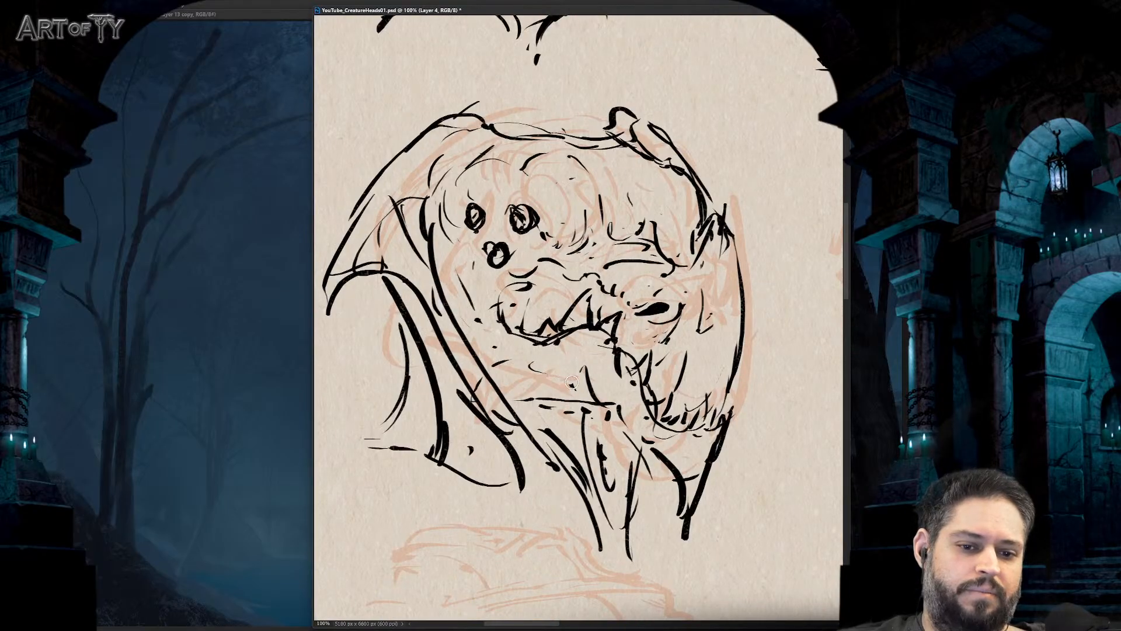
drag(557, 380, 615, 424)
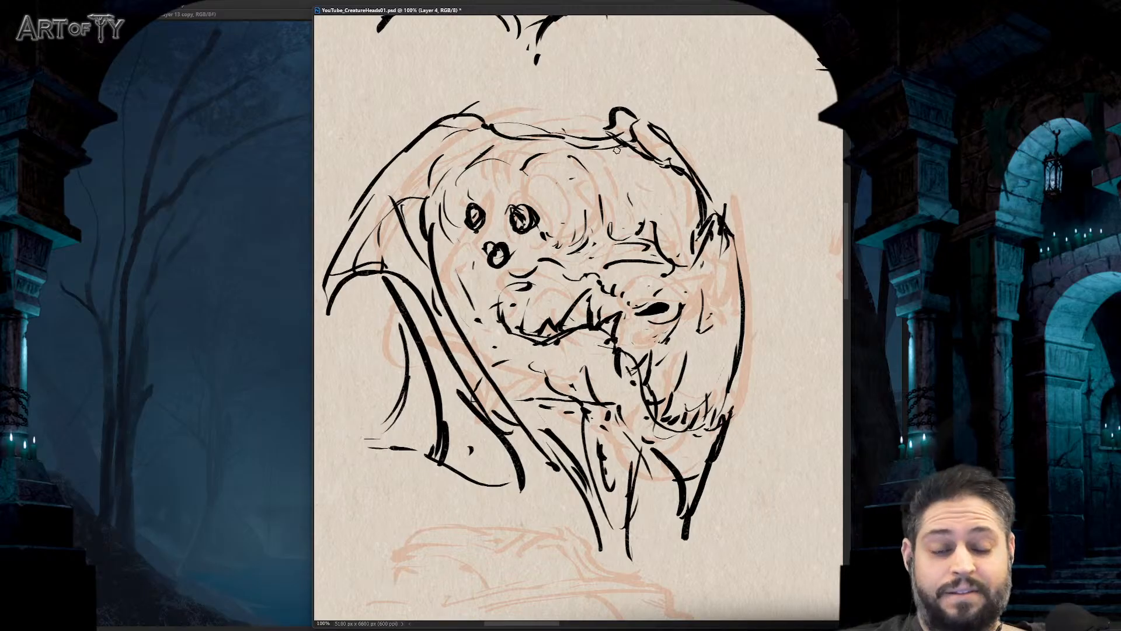
- Ink short wrinkles and texture marks across the forehead and brow of the multi-eyed head
drag(657, 228, 600, 229)
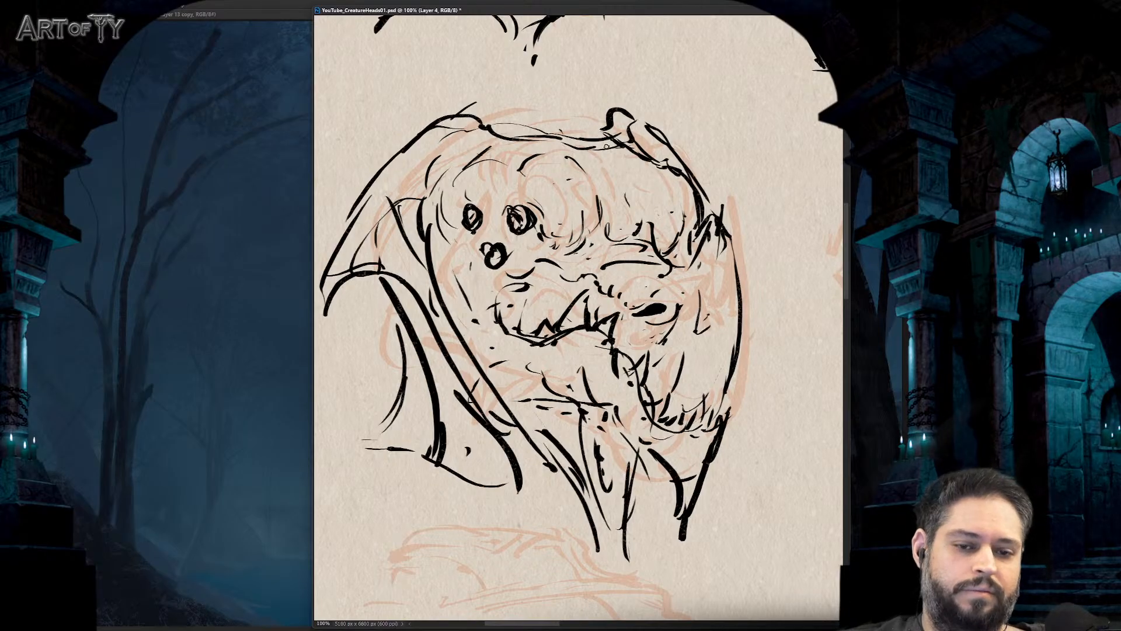
drag(607, 157, 630, 240)
mouse_move(556, 229)
mouse_down()
mouse_move(587, 210)
mouse_move(603, 236)
mouse_up()
mouse_move(616, 278)
mouse_down()
mouse_move(613, 240)
mouse_move(642, 289)
mouse_up()
key(ctrl+minus)
key(ctrl+minus)
key(ctrl+minus)
key(ctrl+minus)
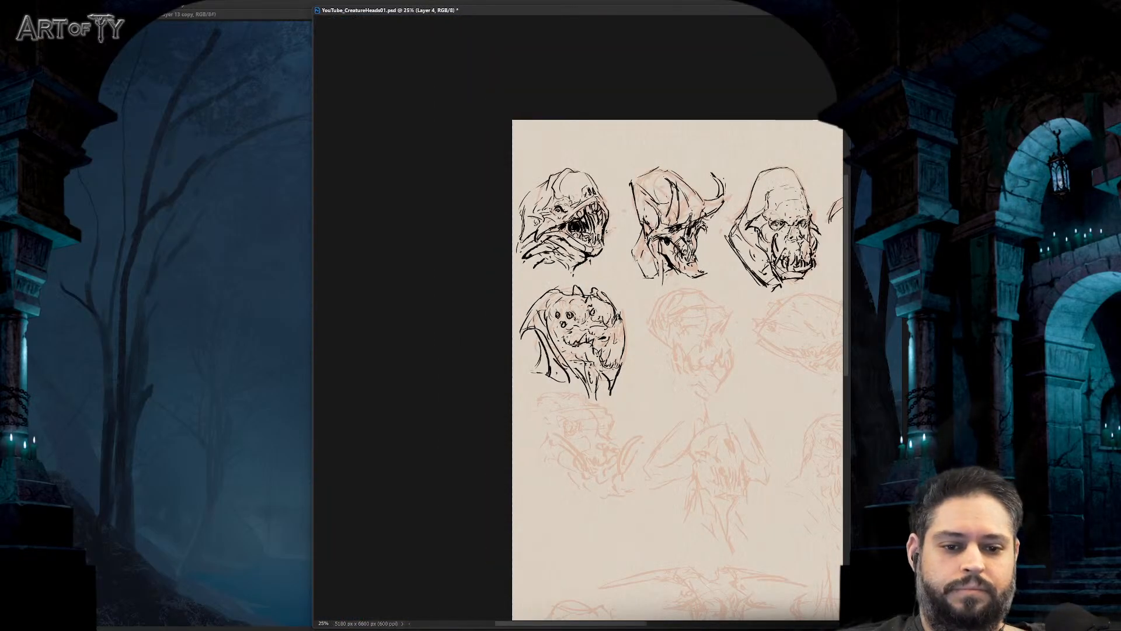
- Ink extra contour and fold lines along the collar flap beside the multi-eyed head and down its neck
key(ctrl+plus)
key(ctrl+plus)
key(ctrl+plus)
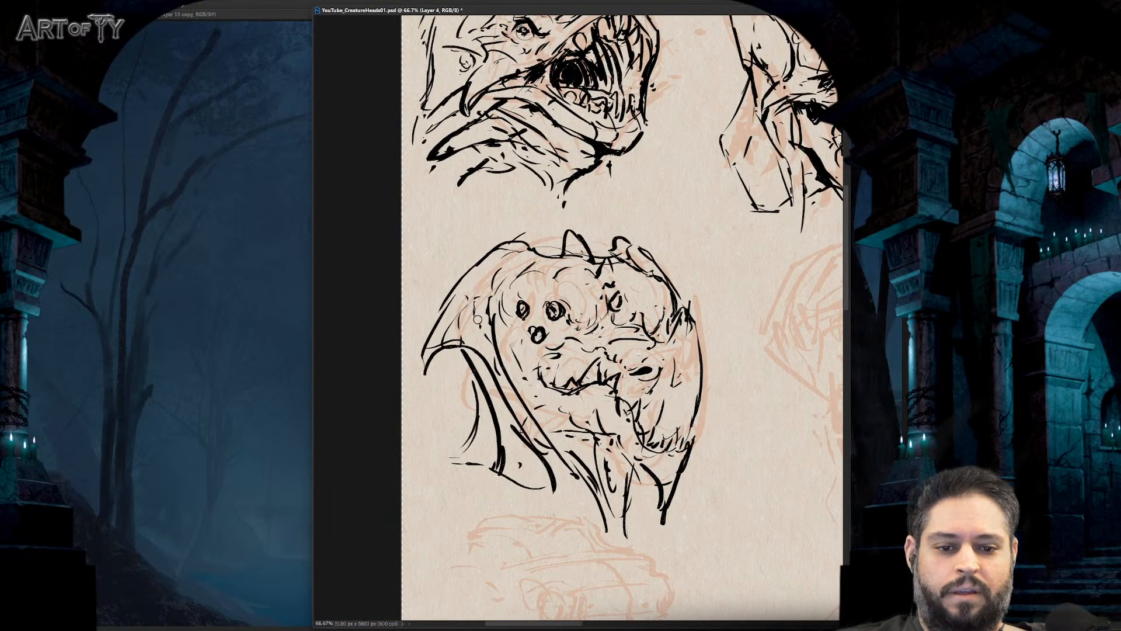
mouse_move(489, 289)
mouse_down()
mouse_move(467, 323)
mouse_move(493, 348)
mouse_move(487, 308)
mouse_move(486, 323)
mouse_move(443, 335)
mouse_move(421, 365)
mouse_move(460, 356)
mouse_move(489, 404)
mouse_move(458, 338)
mouse_move(520, 340)
mouse_move(456, 376)
mouse_move(494, 437)
mouse_move(468, 415)
mouse_move(463, 459)
mouse_move(469, 383)
mouse_move(475, 464)
mouse_move(545, 467)
mouse_move(569, 483)
mouse_up()
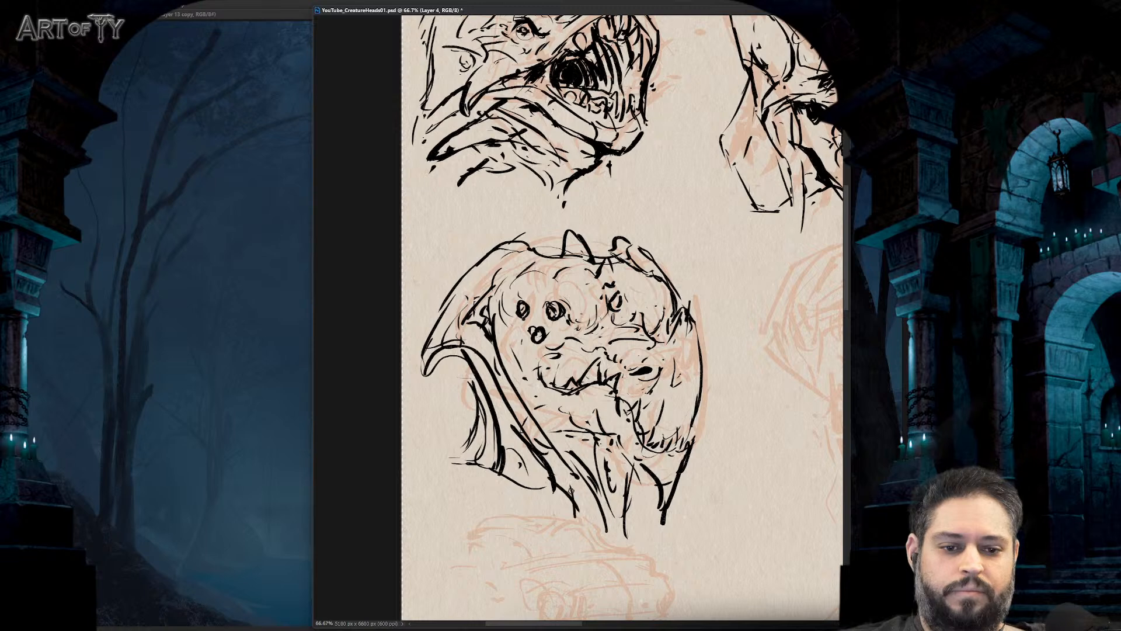
key(ctrl+minus)
key(ctrl+minus)
key(ctrl+minus)
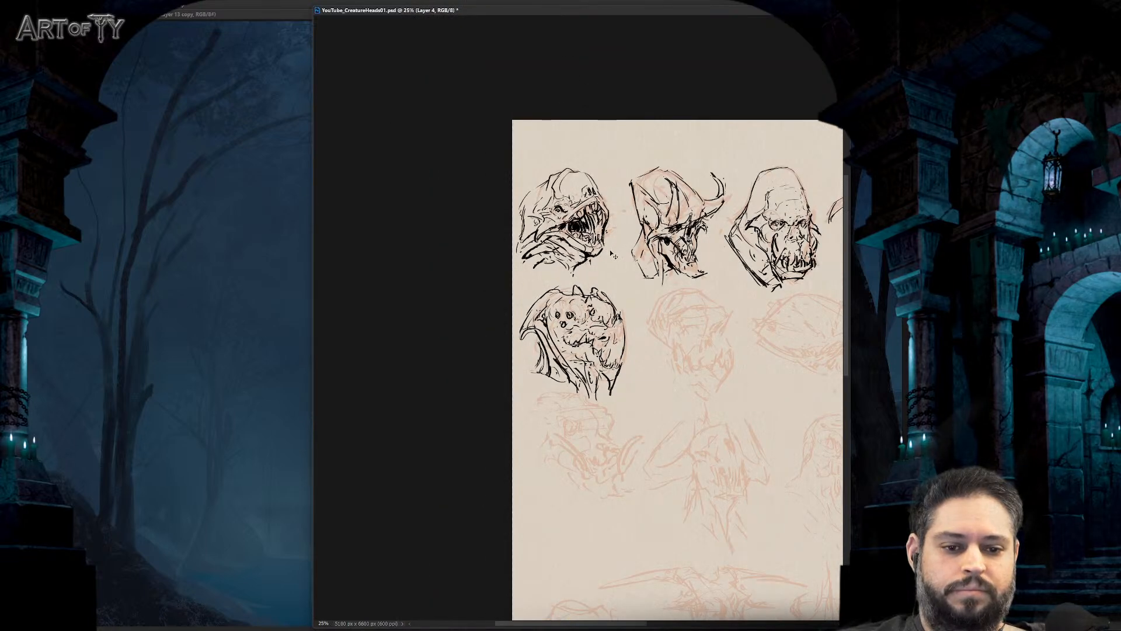
- Ink short tooth and crease strokes at the near corner of the multi-eyed head's mouth
key(ctrl+plus)
key(ctrl+plus)
key(ctrl+plus)
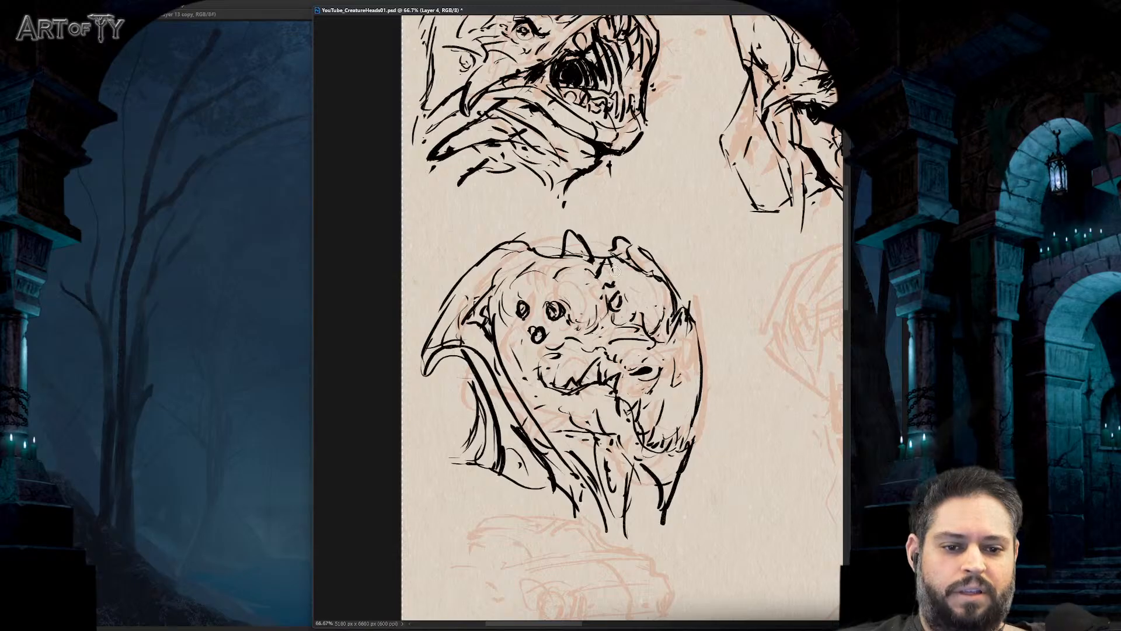
key(ctrl+minus)
key(ctrl+minus)
key(ctrl+minus)
key(ctrl+plus)
key(ctrl+plus)
key(ctrl+plus)
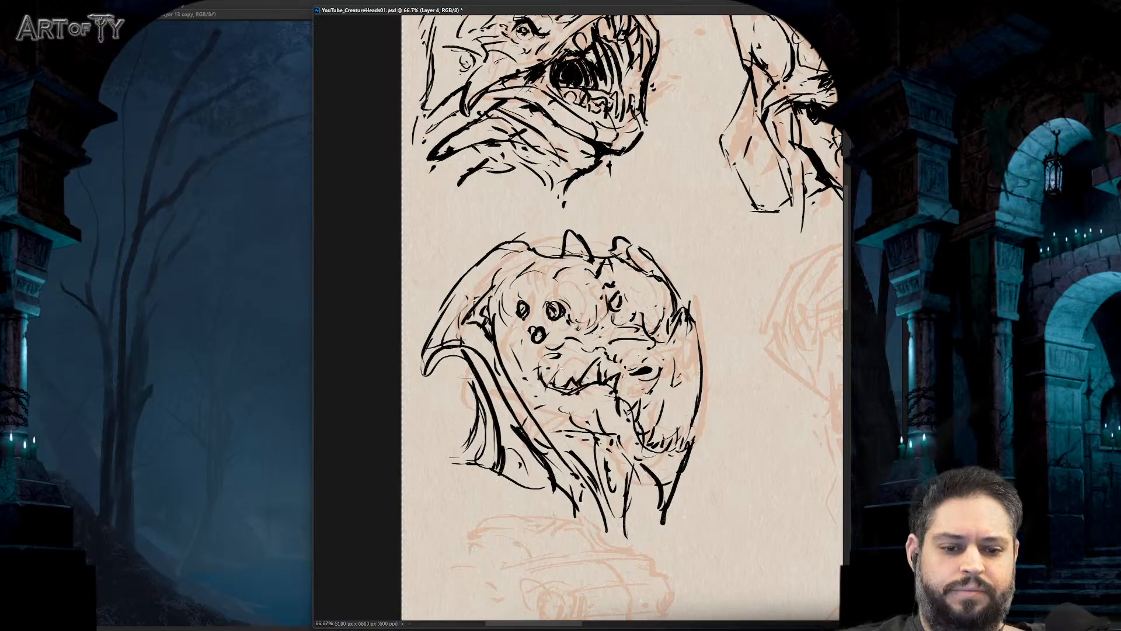
mouse_move(538, 367)
mouse_down()
mouse_move(560, 390)
mouse_move(555, 437)
mouse_up()
drag(537, 383, 551, 393)
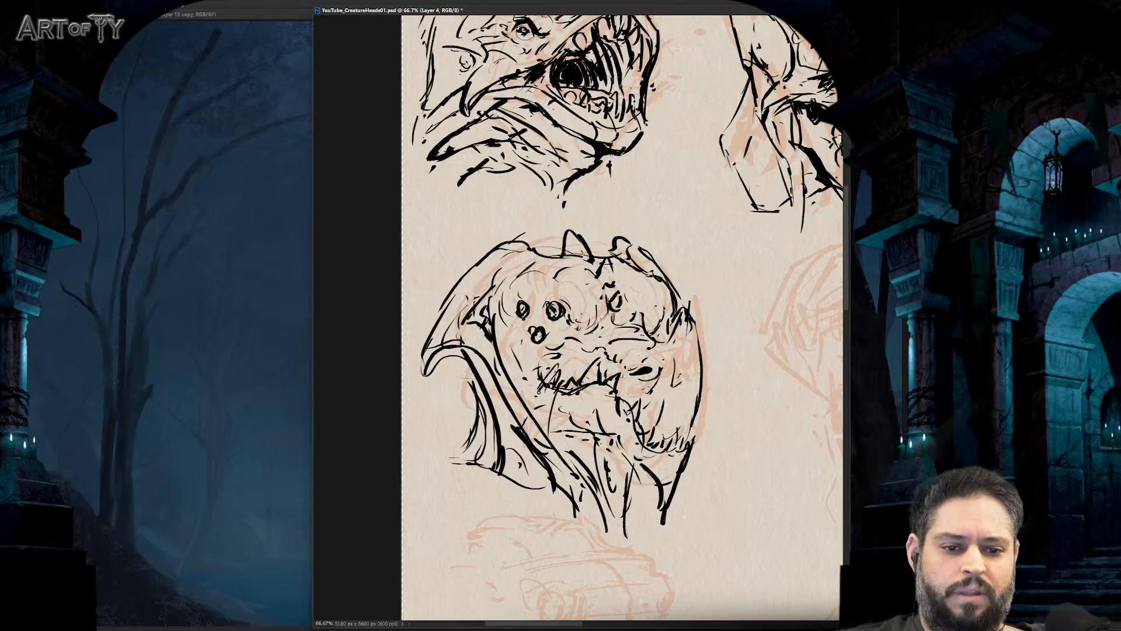
key(ctrl+minus)
key(ctrl+minus)
key(ctrl+minus)
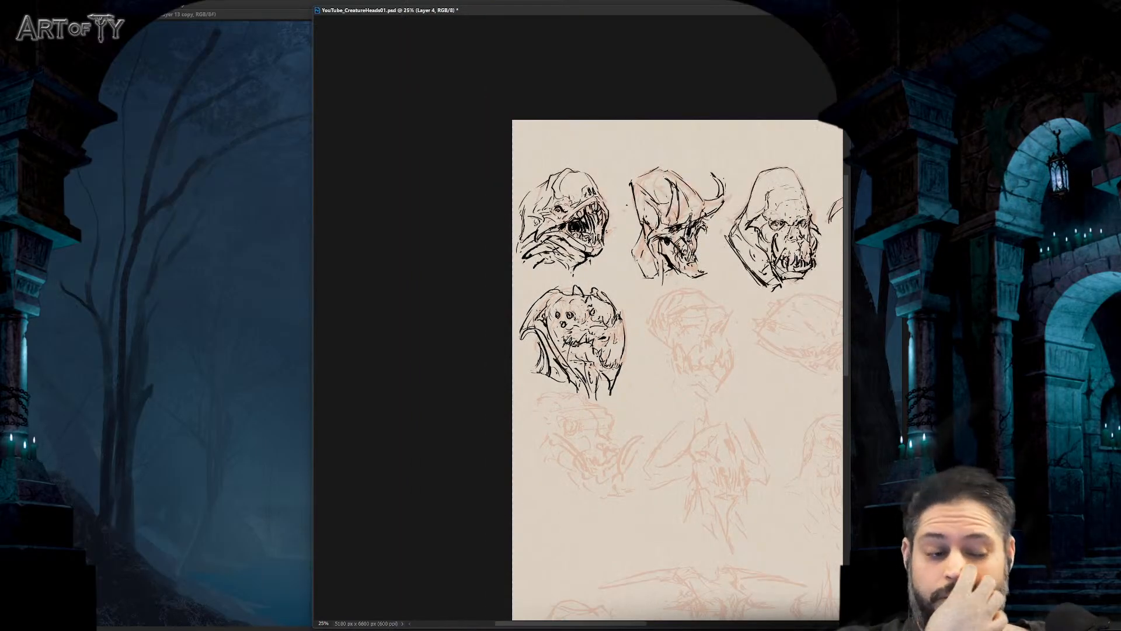
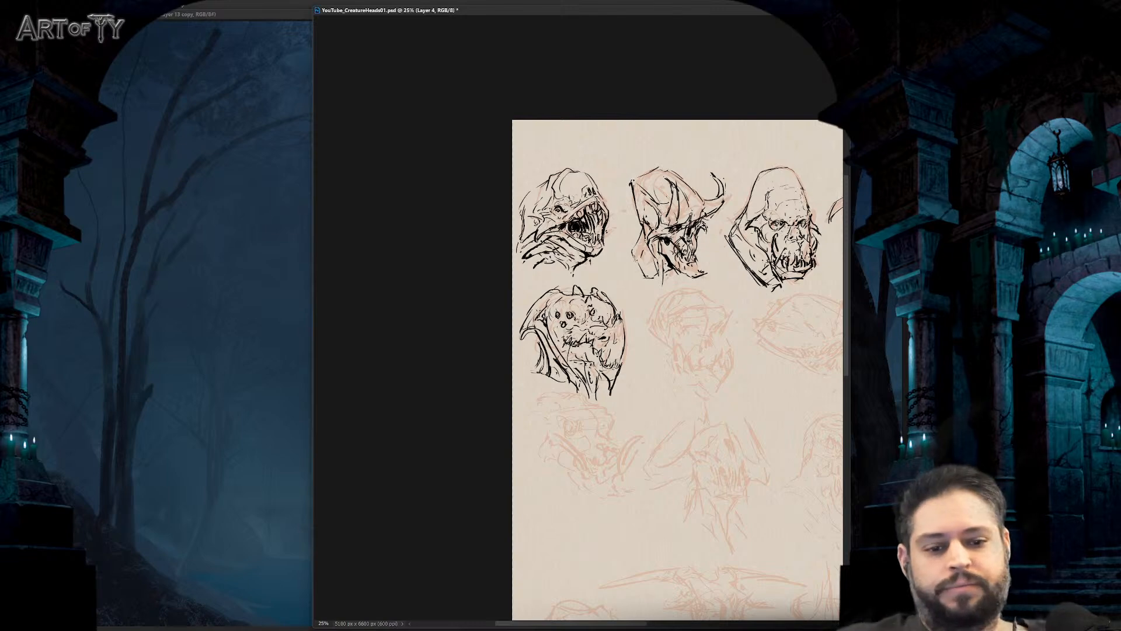
- Ink the angular brow ridge and both temple edges of the second row's second head over its orange sketch
scroll(661, 262, up, 4)
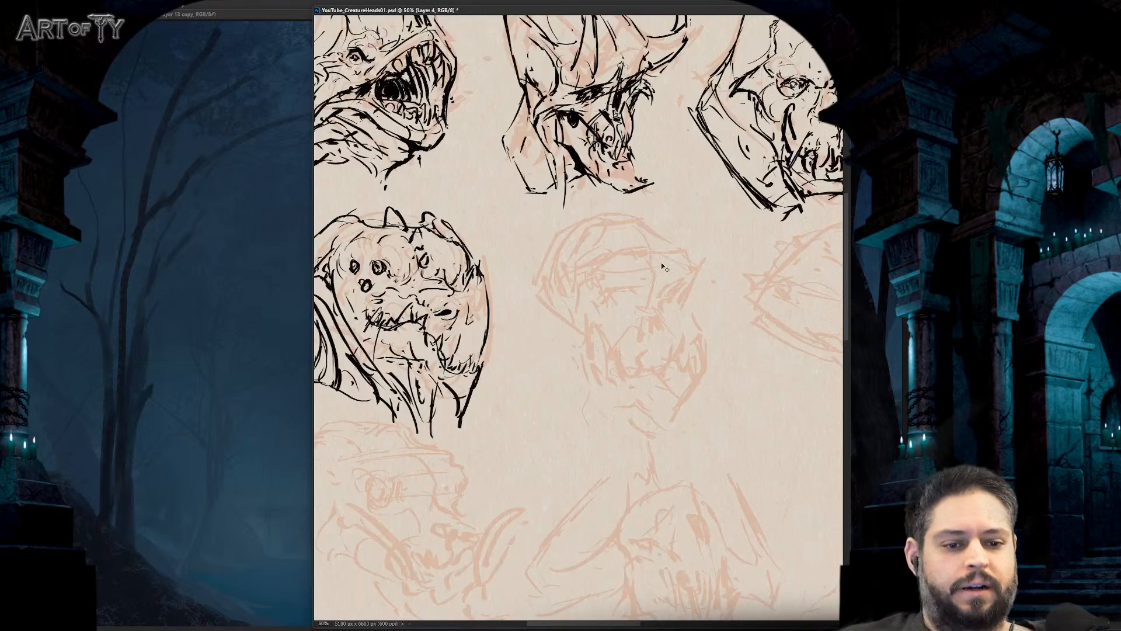
drag(601, 271, 595, 267)
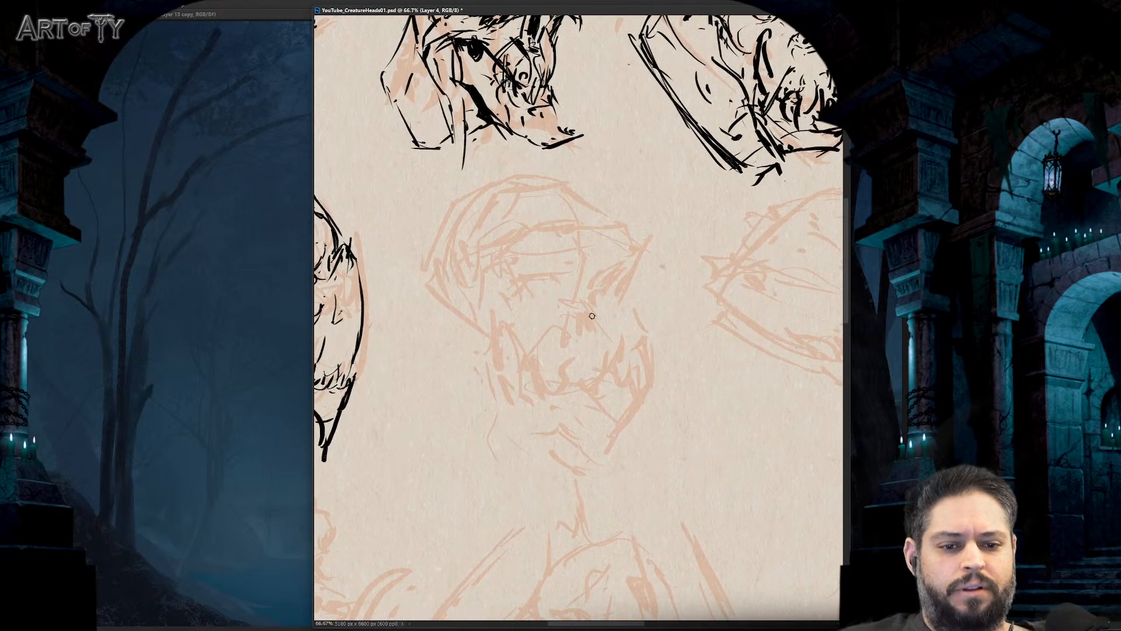
mouse_move(591, 316)
mouse_down()
mouse_move(475, 491)
mouse_move(567, 354)
mouse_move(650, 377)
mouse_move(648, 356)
mouse_up()
key(ctrl+z)
drag(672, 263, 552, 285)
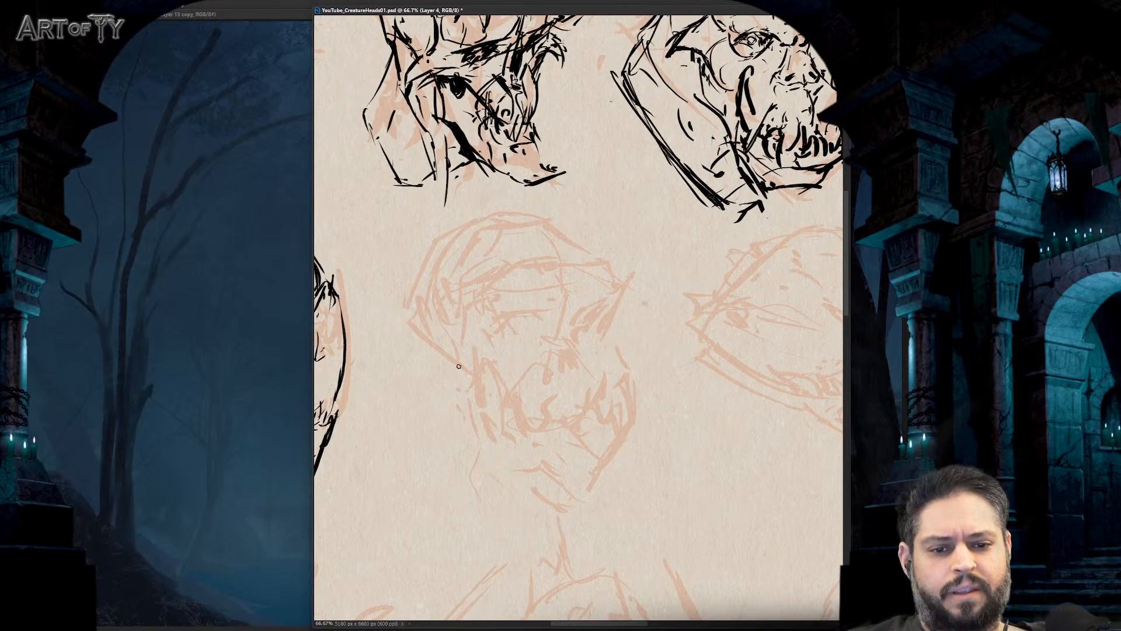
mouse_move(464, 308)
mouse_down()
mouse_move(491, 407)
mouse_move(517, 306)
mouse_up()
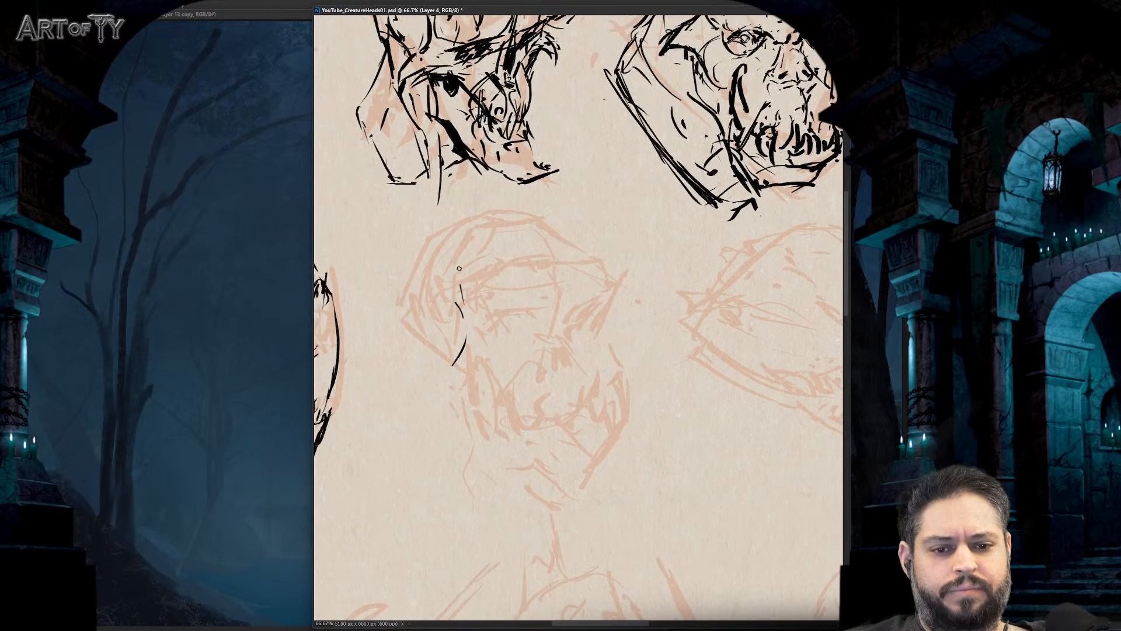
mouse_move(460, 263)
mouse_down()
mouse_move(523, 274)
mouse_move(628, 266)
mouse_up()
drag(641, 260, 593, 330)
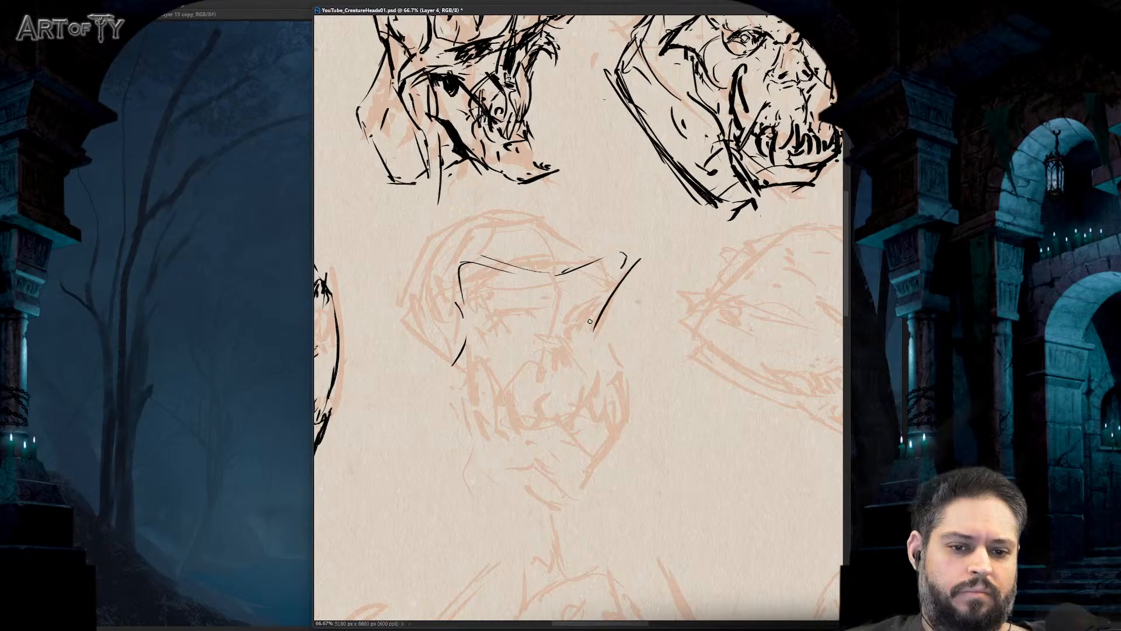
- Ink the second head's near eye as a small dark mark, with temple contours and creases around it
mouse_move(484, 323)
mouse_down()
mouse_move(475, 292)
mouse_move(513, 329)
mouse_move(530, 318)
mouse_move(515, 316)
mouse_move(508, 340)
mouse_move(541, 331)
mouse_move(476, 341)
mouse_move(486, 338)
mouse_up()
key(e)
key(ctrl+z)
key(ctrl+z)
key(ctrl+z)
drag(474, 291, 501, 335)
drag(462, 266, 464, 344)
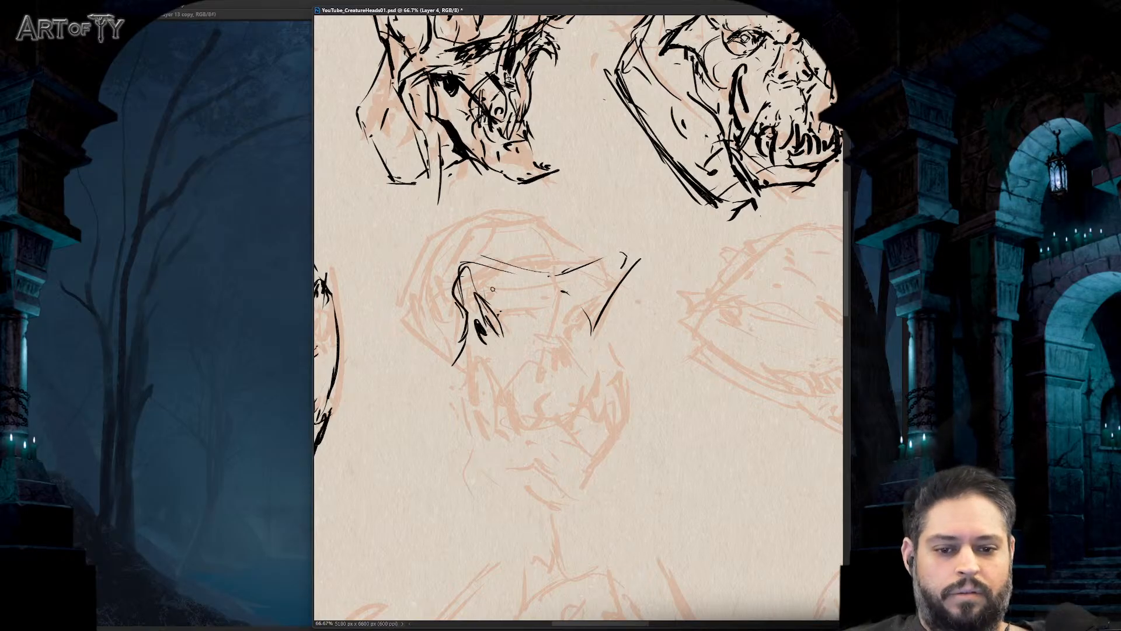
- Ink creases from the brow toward the nose bridge and a small drop-shaped eye on the far side
drag(488, 288, 522, 337)
mouse_move(516, 330)
mouse_down()
mouse_move(517, 343)
mouse_move(494, 349)
mouse_up()
key(e)
mouse_move(481, 297)
mouse_down()
mouse_move(509, 339)
mouse_move(552, 334)
mouse_up()
mouse_move(543, 287)
mouse_down()
mouse_move(556, 330)
mouse_move(562, 291)
mouse_move(602, 332)
mouse_up()
drag(603, 338, 607, 355)
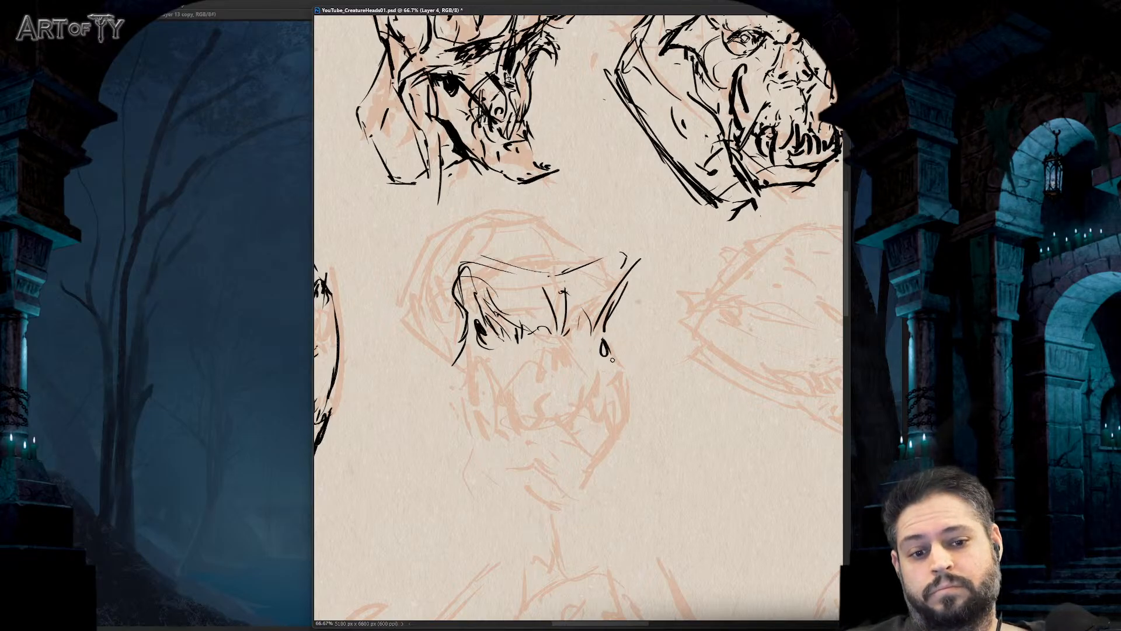
- Ink the dark nose cavity with its side creases and a row of blocky clenched teeth below it
mouse_move(510, 376)
mouse_down()
mouse_move(534, 373)
mouse_move(544, 349)
mouse_move(579, 384)
mouse_move(554, 379)
mouse_move(559, 387)
mouse_up()
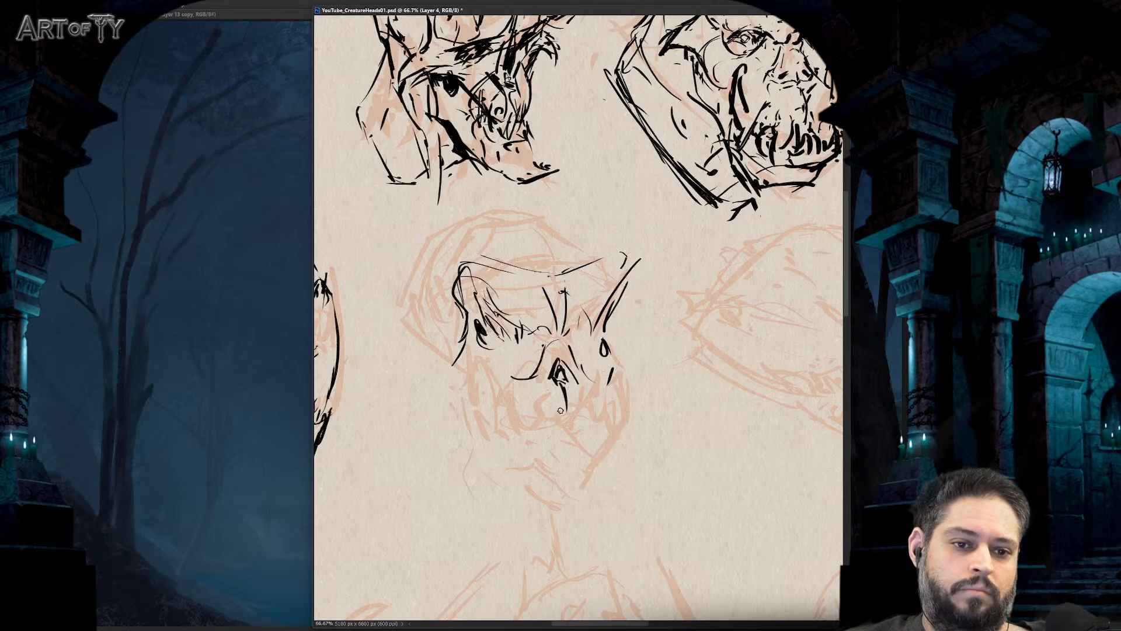
mouse_move(513, 422)
mouse_down()
mouse_move(615, 418)
mouse_move(512, 428)
mouse_move(550, 421)
mouse_up()
drag(559, 401, 570, 432)
mouse_move(581, 399)
mouse_down()
mouse_move(584, 427)
mouse_move(594, 426)
mouse_up()
drag(600, 410, 601, 413)
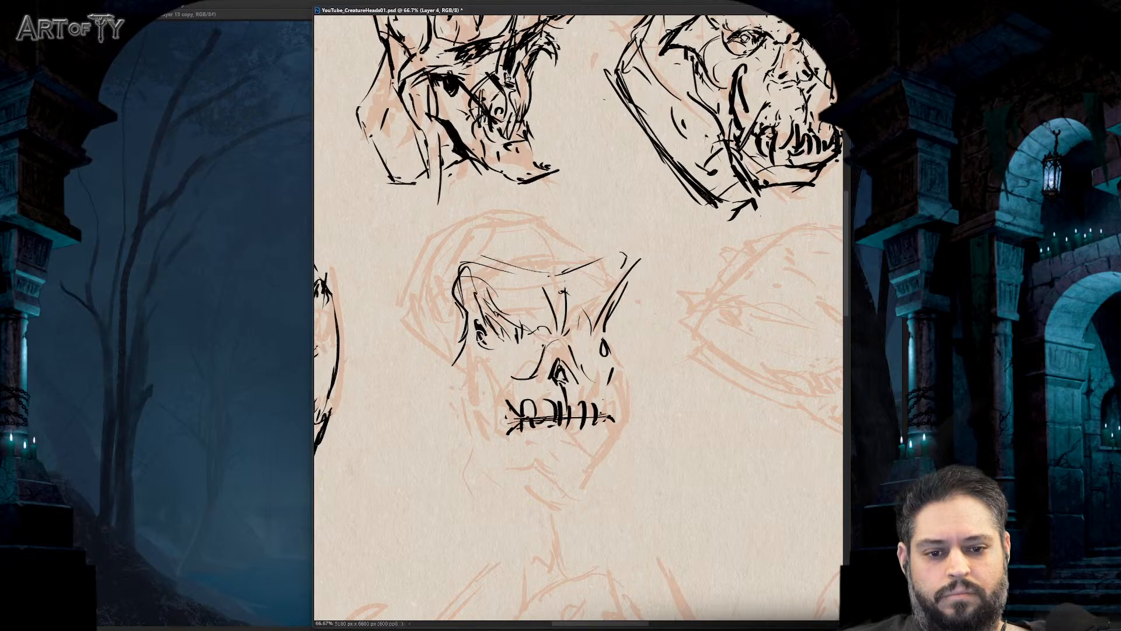
- Try different shapes and placements for the near-side eye beneath the brow
mouse_move(493, 336)
mouse_down()
mouse_move(510, 337)
mouse_move(482, 332)
mouse_move(476, 346)
mouse_up()
key(ctrl+z)
key(ctrl+z)
key(ctrl+z)
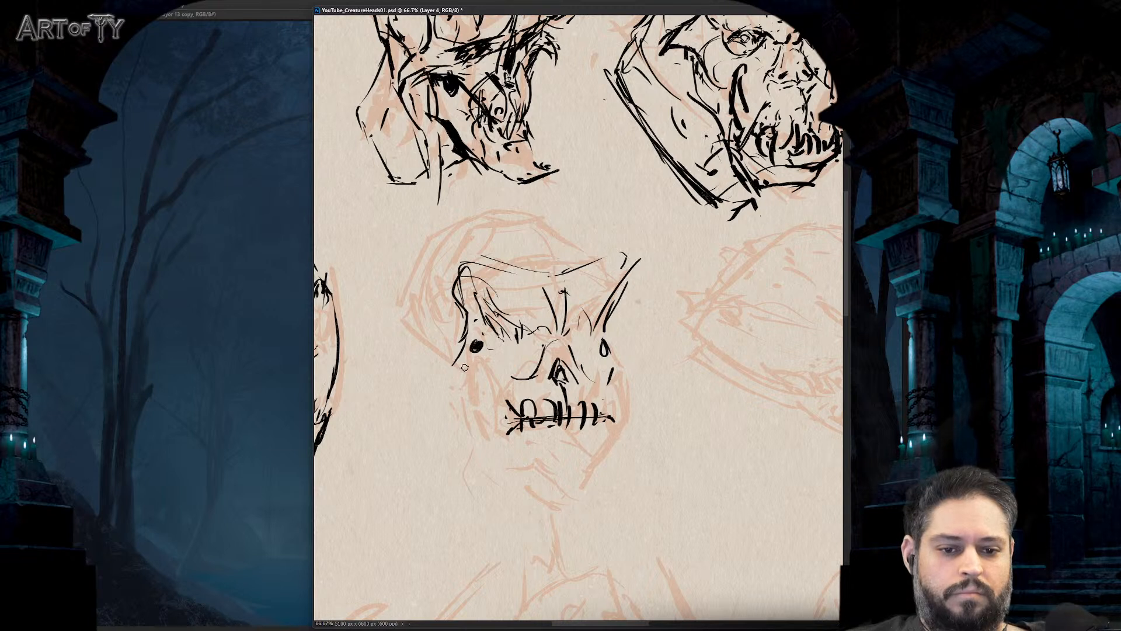
key(ctrl+z)
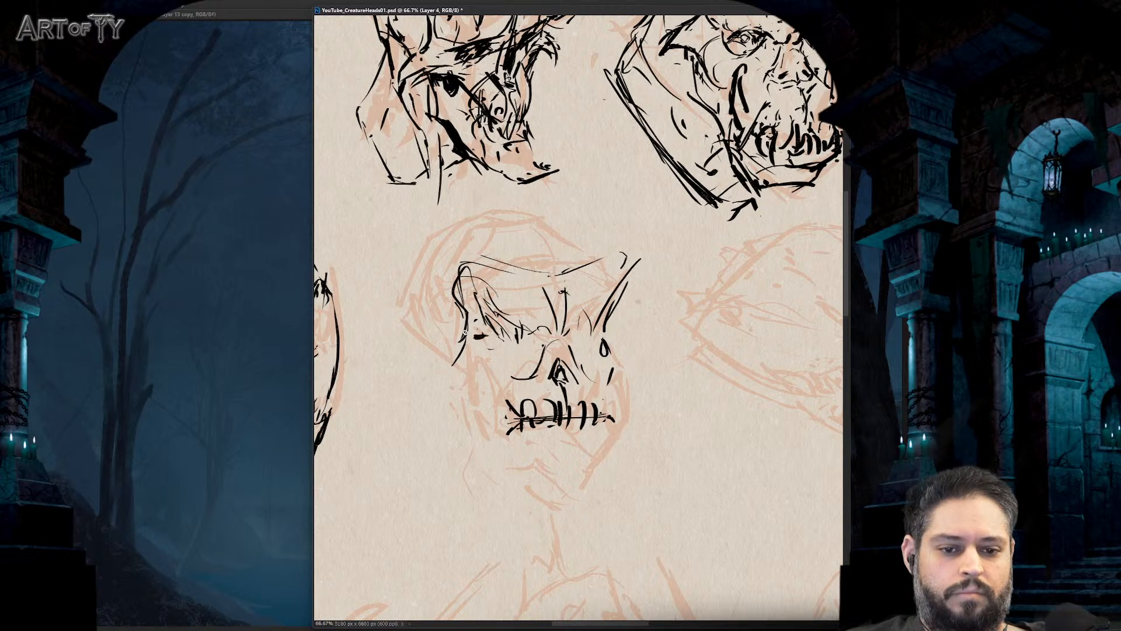
drag(483, 323, 505, 349)
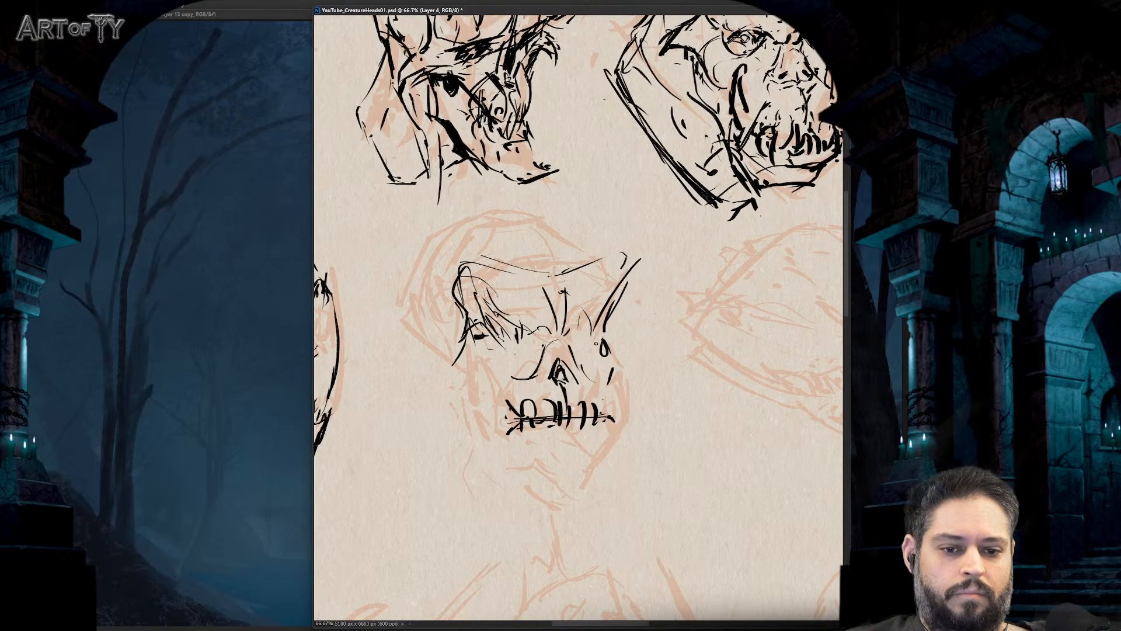
- Erase the near-side eye and ink brow folds and slanted cheek creases around the empty socket
key(ctrl+minus)
key(ctrl+minus)
key(ctrl+plus)
key(ctrl+plus)
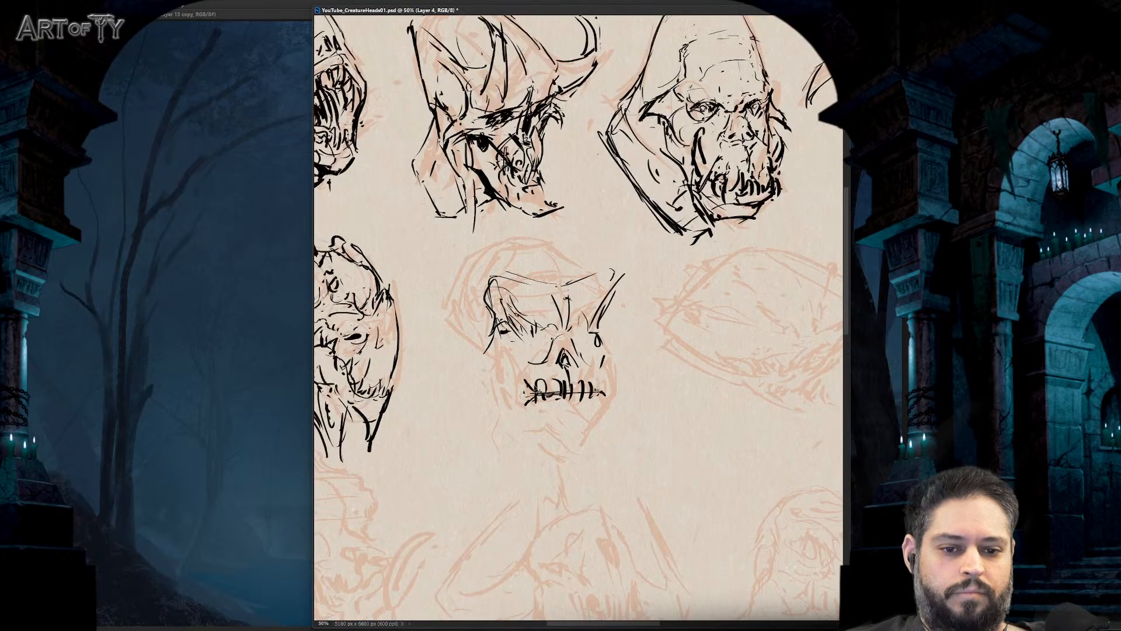
key(e)
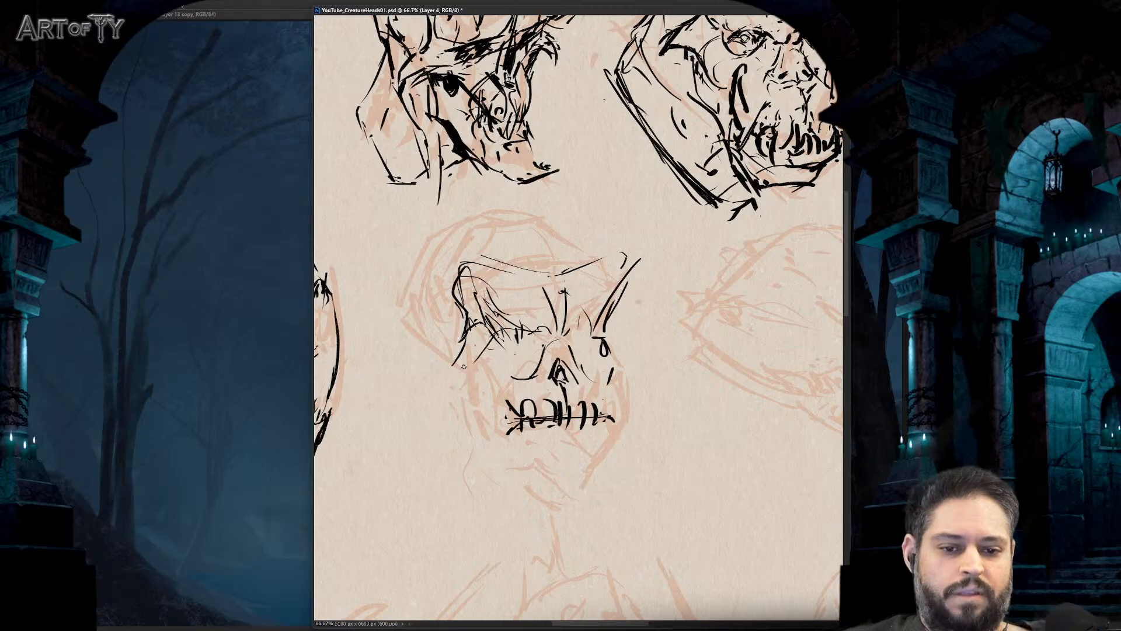
mouse_move(515, 327)
mouse_down()
mouse_move(525, 334)
mouse_move(507, 343)
mouse_move(494, 331)
mouse_move(454, 373)
mouse_up()
key(b)
drag(546, 339, 518, 347)
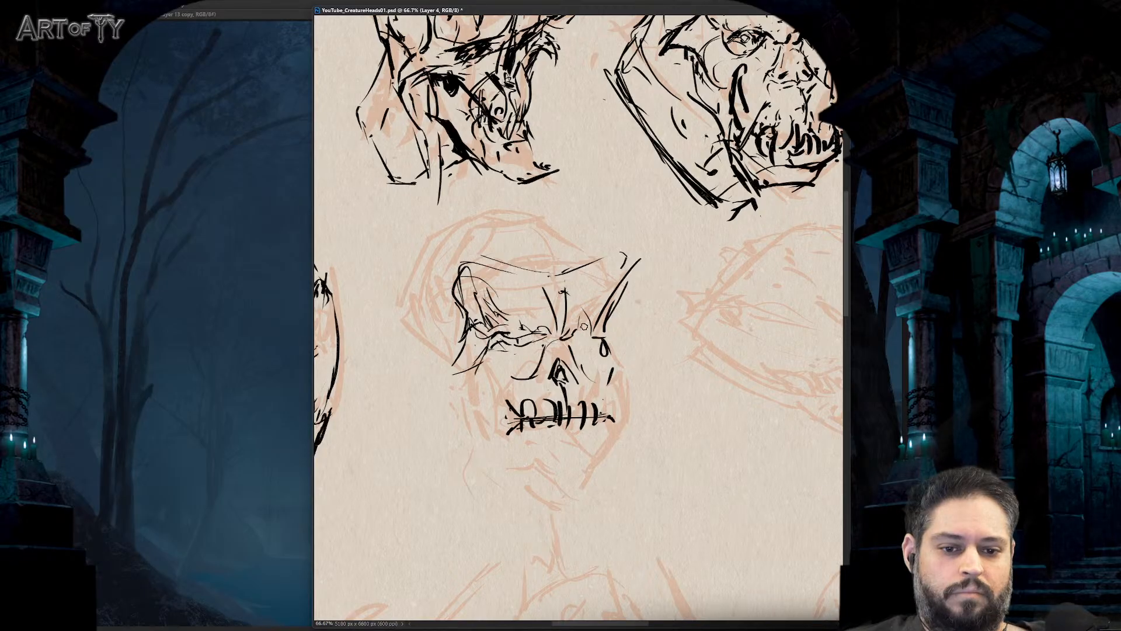
- Ink folds around the far eye, a central forehead crease and the upper curve of the cranium
key(ctrl+minus)
key(ctrl+minus)
key(ctrl+minus)
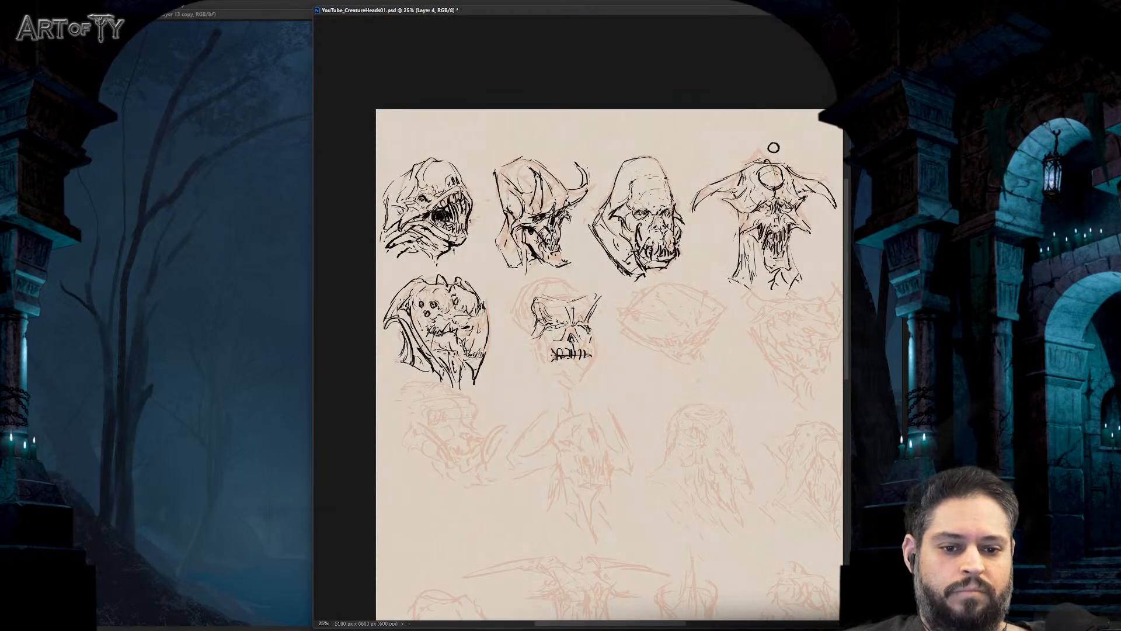
key(ctrl+plus)
key(ctrl+plus)
key(ctrl+plus)
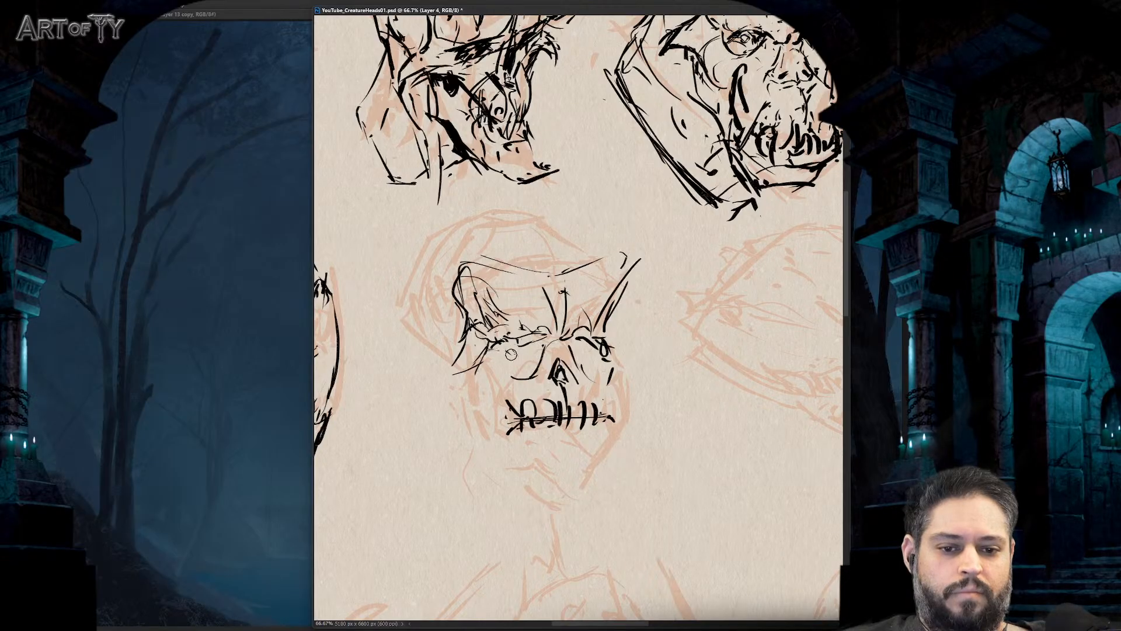
drag(548, 272, 502, 215)
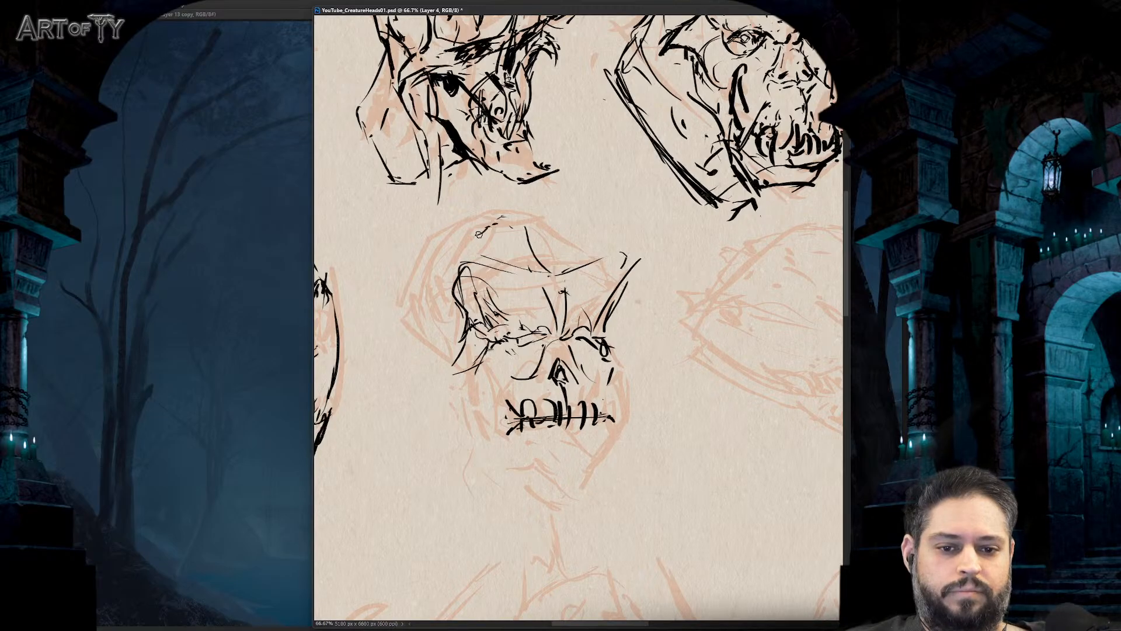
mouse_move(515, 215)
mouse_down()
mouse_move(506, 407)
mouse_move(518, 203)
mouse_up()
drag(517, 264, 521, 247)
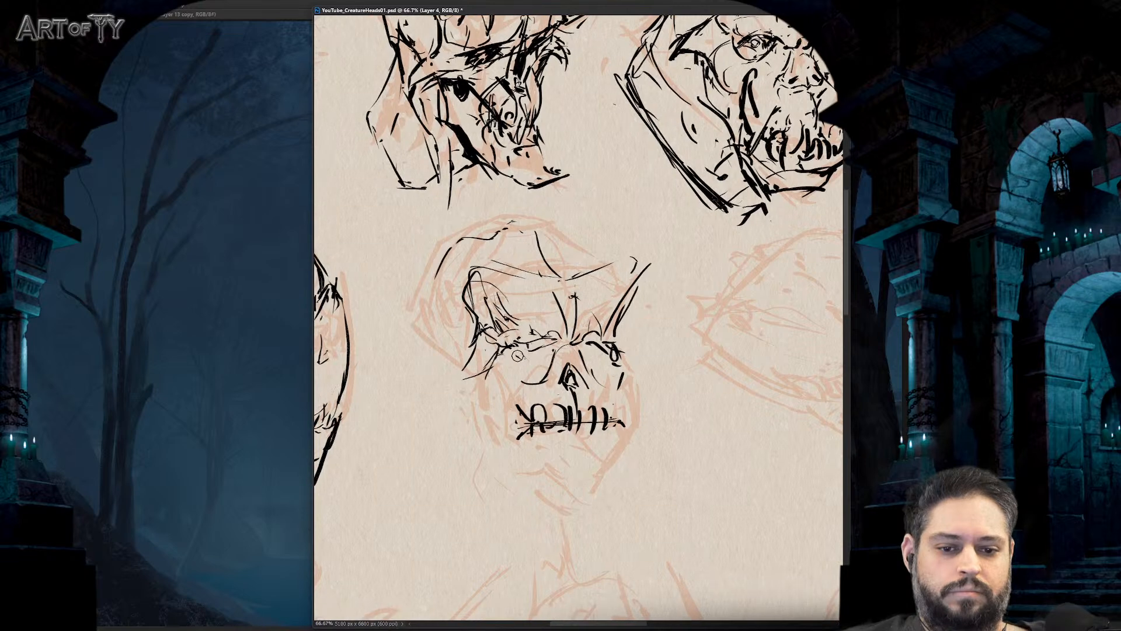
- Thin out the ink around both eyes and brow, and redraw the brow ridge as a continuous dipping curve
key(e)
mouse_move(500, 301)
mouse_down()
mouse_move(534, 339)
mouse_move(612, 357)
mouse_up()
key(b)
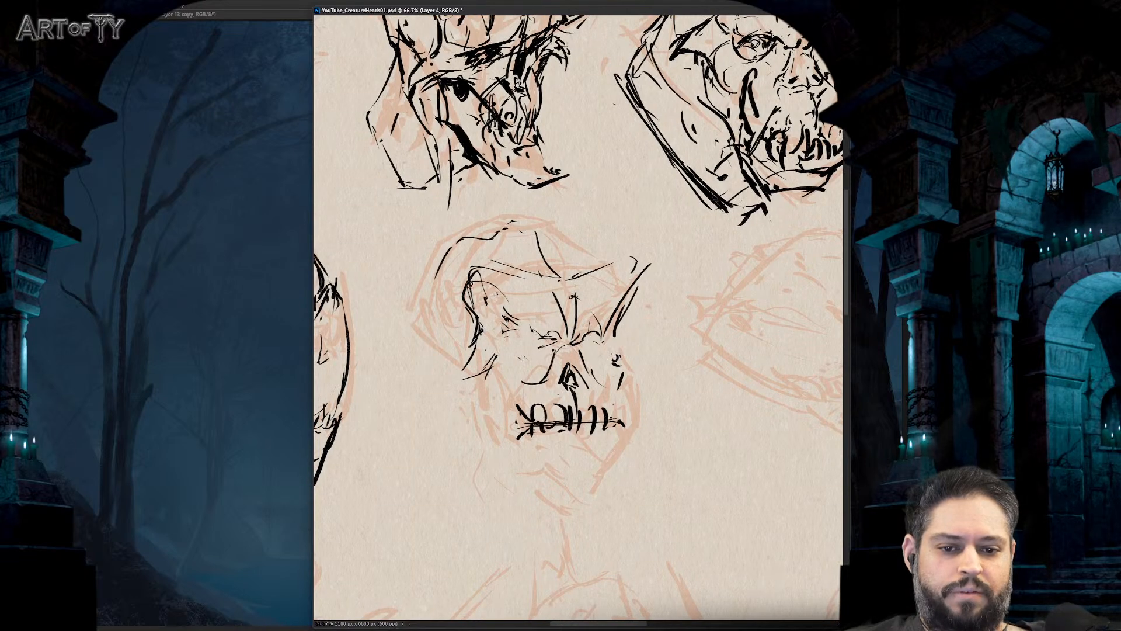
mouse_move(469, 284)
mouse_down()
mouse_move(598, 269)
mouse_move(624, 310)
mouse_move(614, 343)
mouse_up()
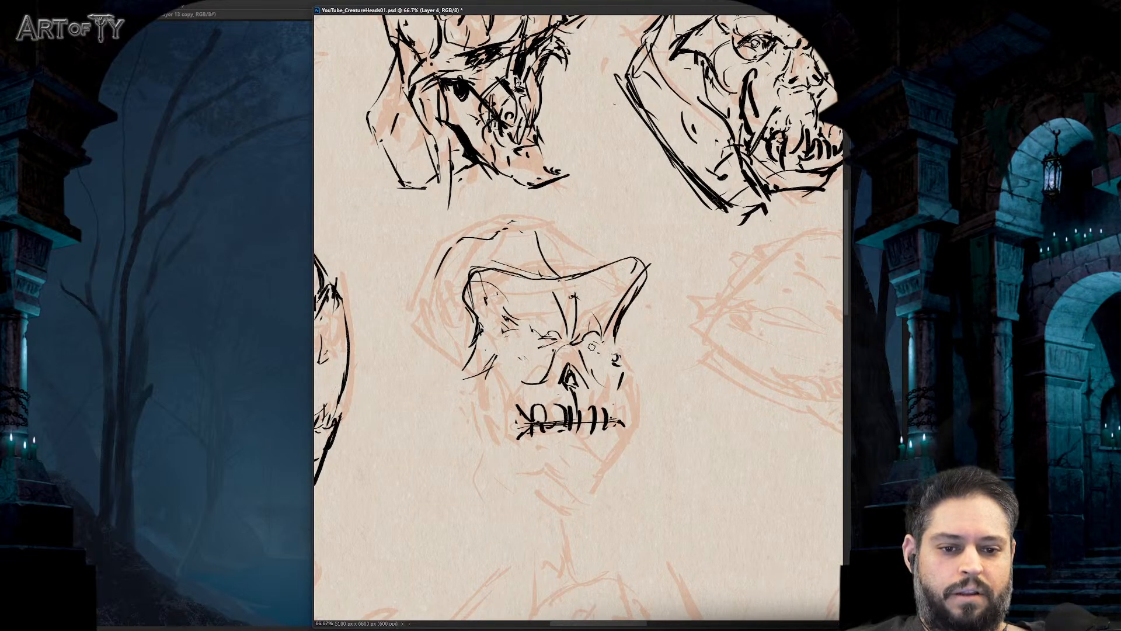
key(ctrl+z)
mouse_move(480, 268)
mouse_down()
mouse_move(540, 278)
mouse_move(640, 268)
mouse_move(623, 320)
mouse_move(643, 263)
mouse_up()
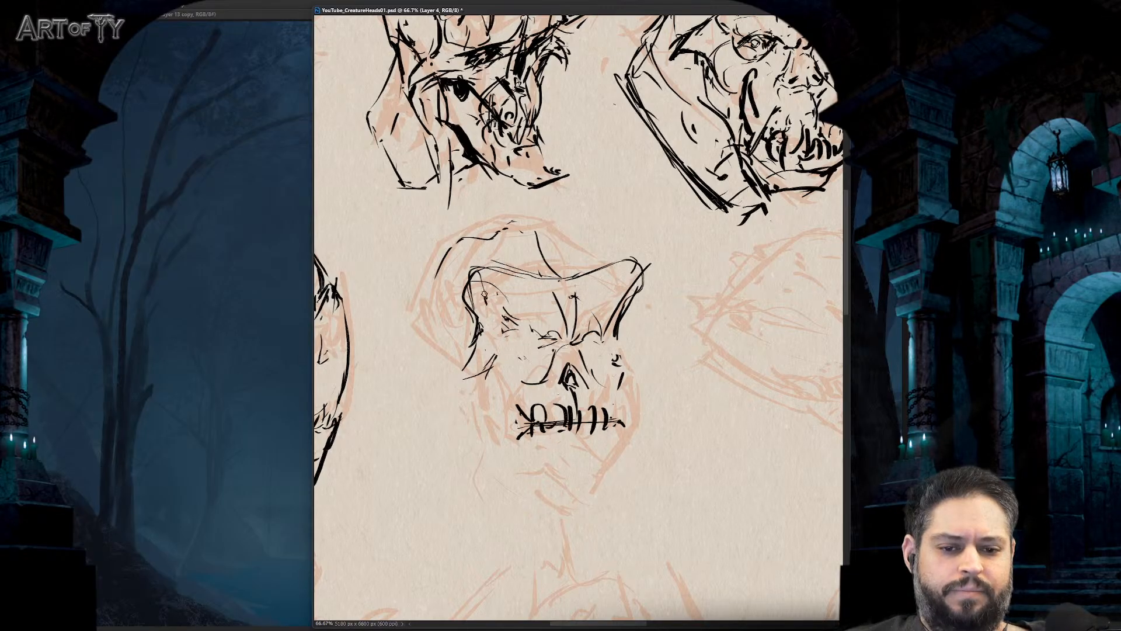
- Try a slanted line outside the near temple, and erase the excess temple lines and eye-socket marks
drag(478, 291, 433, 377)
key(e)
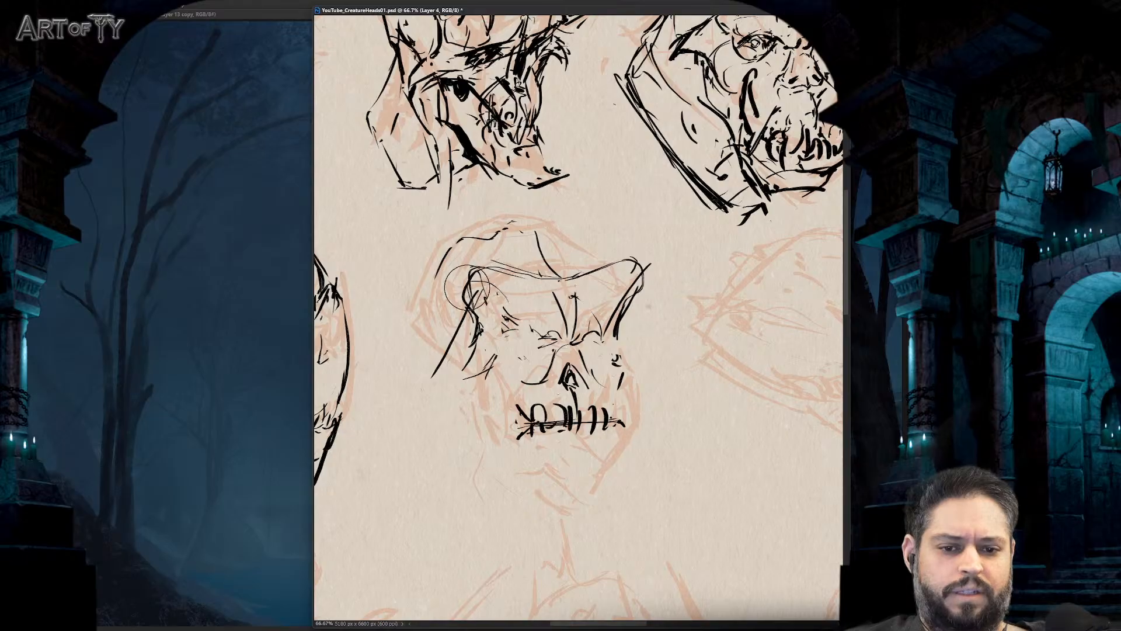
drag(467, 287, 449, 343)
drag(517, 349, 508, 322)
drag(593, 348, 594, 337)
drag(517, 345, 548, 345)
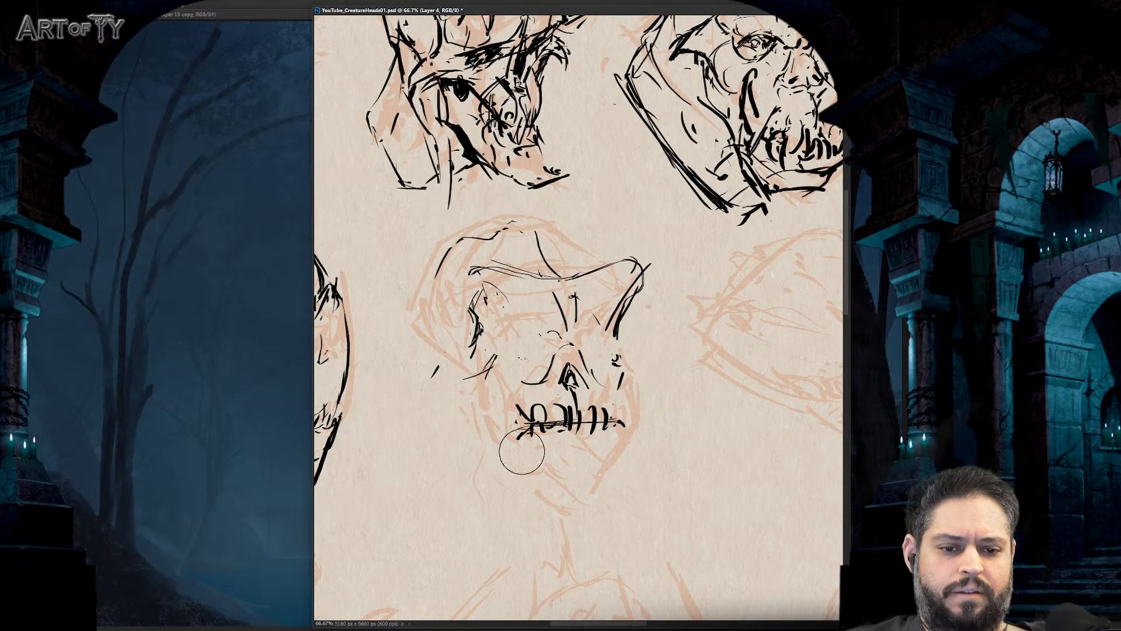
- Try large bold oval eyes beneath the brow ridge of the second head
key(ctrl+minus)
key(ctrl+minus)
key(ctrl+plus)
key(ctrl+plus)
key(b)
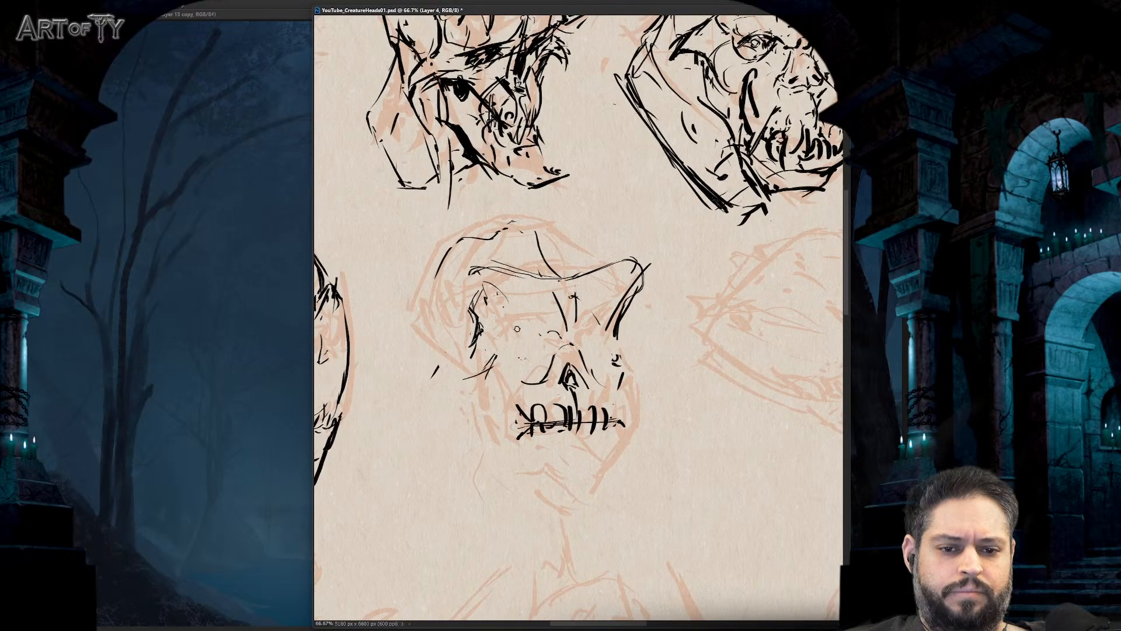
drag(500, 330, 502, 323)
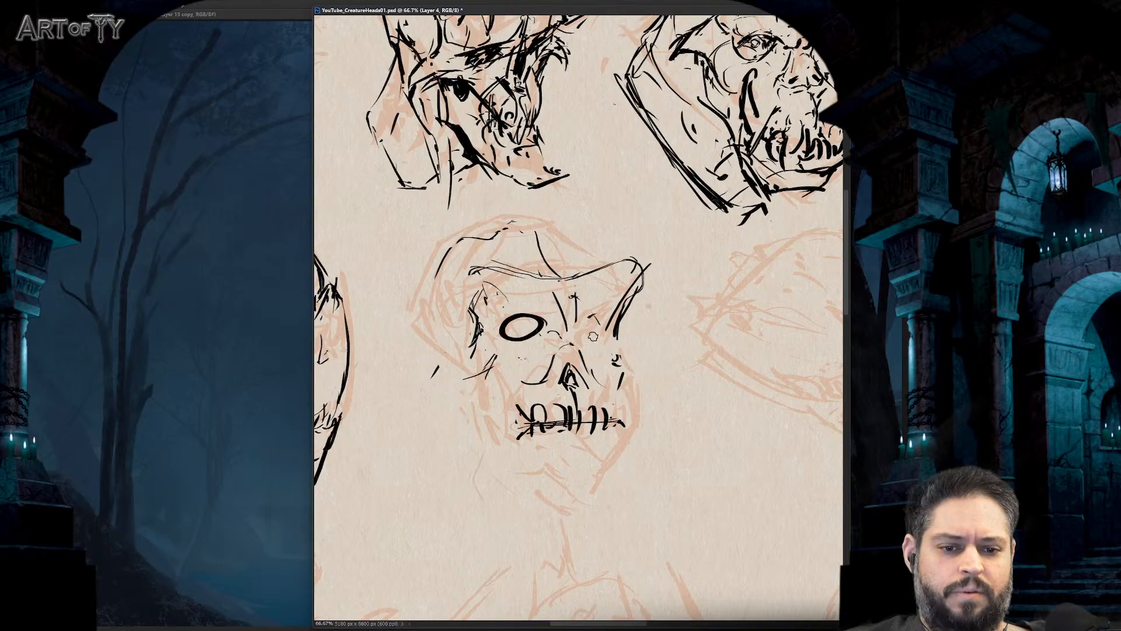
drag(592, 336, 591, 315)
key(ctrl+minus)
key(ctrl+minus)
key(ctrl+plus)
key(ctrl+plus)
key(ctrl+z)
key(ctrl+z)
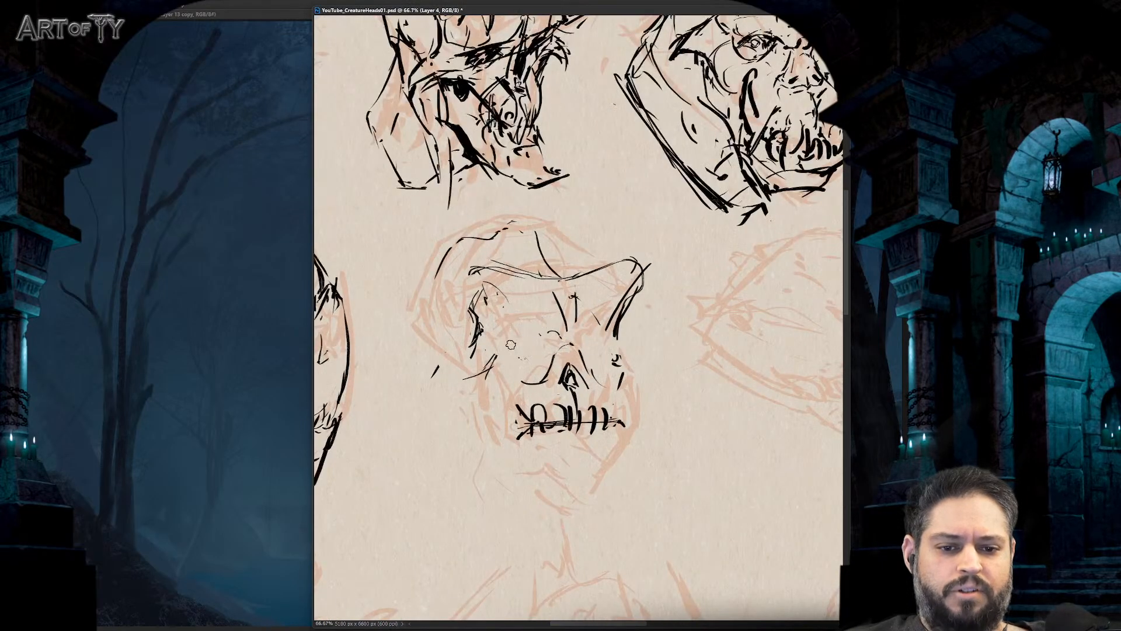
drag(494, 322, 503, 344)
key(ctrl+z)
drag(607, 316, 605, 343)
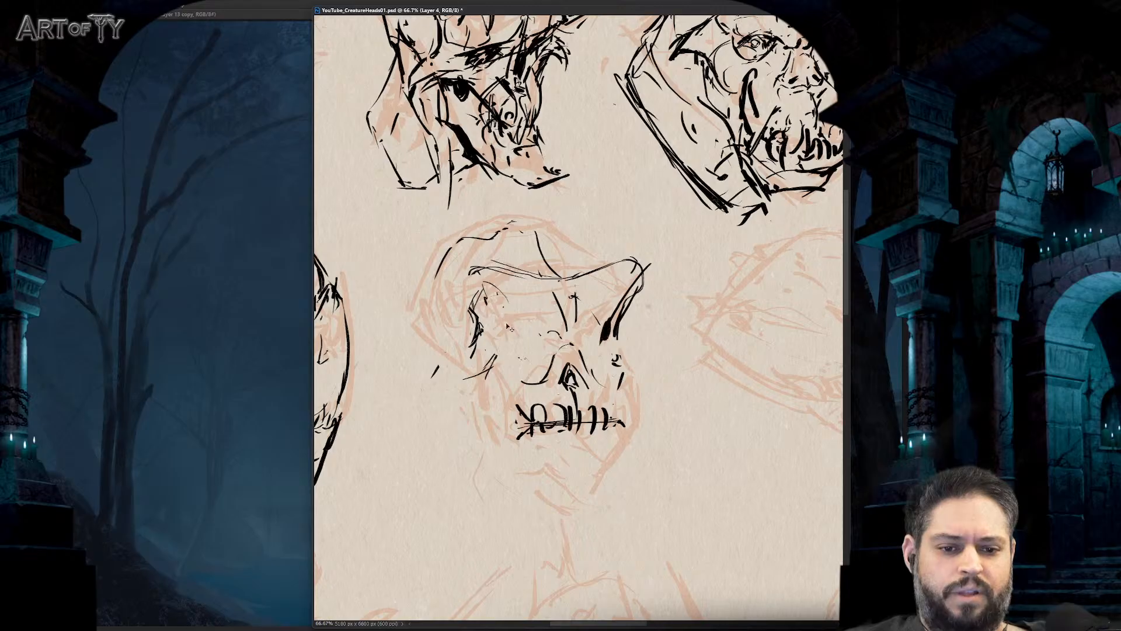
key(ctrl+z)
- Ink a small dark ringed eye high in the near socket, and trim the far corner of the brow ridge
mouse_move(495, 324)
mouse_down()
mouse_move(501, 337)
mouse_move(492, 292)
mouse_up()
key(ctrl+z)
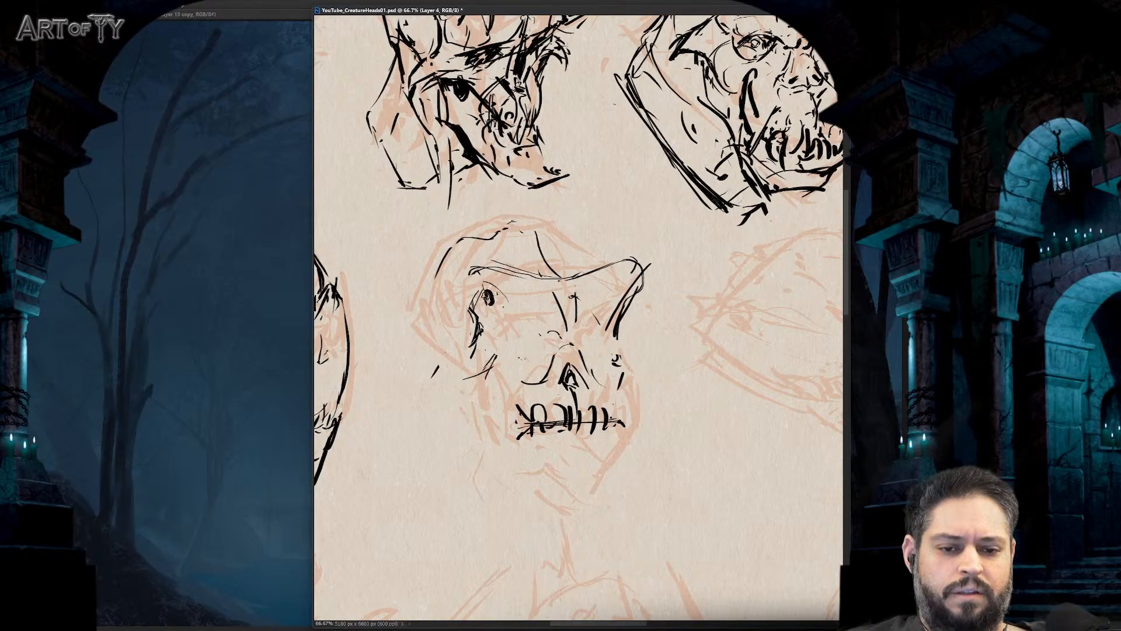
key(e)
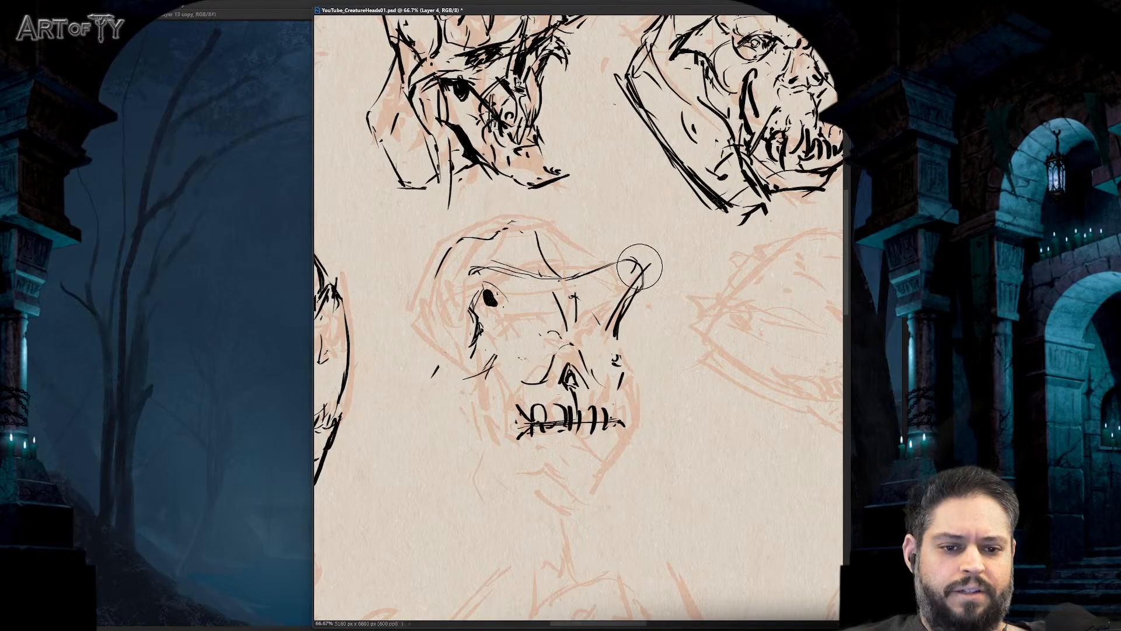
mouse_move(638, 260)
mouse_down()
mouse_move(638, 313)
mouse_move(629, 267)
mouse_up()
key(b)
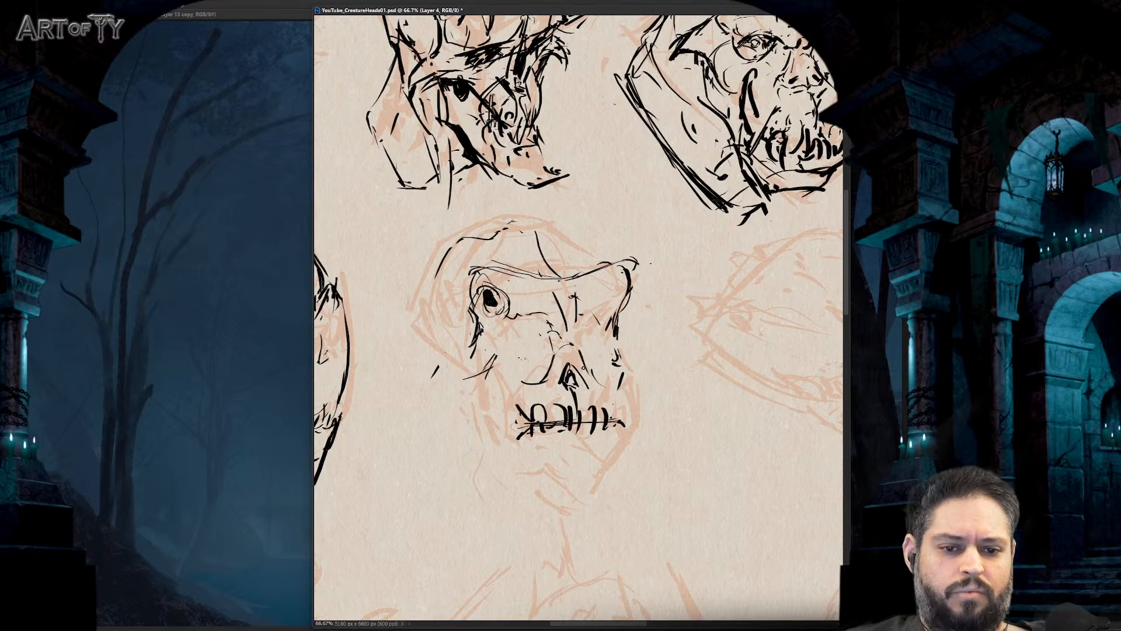
- Ink the hollow cheekbone contours beneath both eyes, running down toward the upper teeth
key(ctrl+minus)
key(ctrl+minus)
key(ctrl+minus)
key(ctrl+plus)
key(ctrl+plus)
key(ctrl+plus)
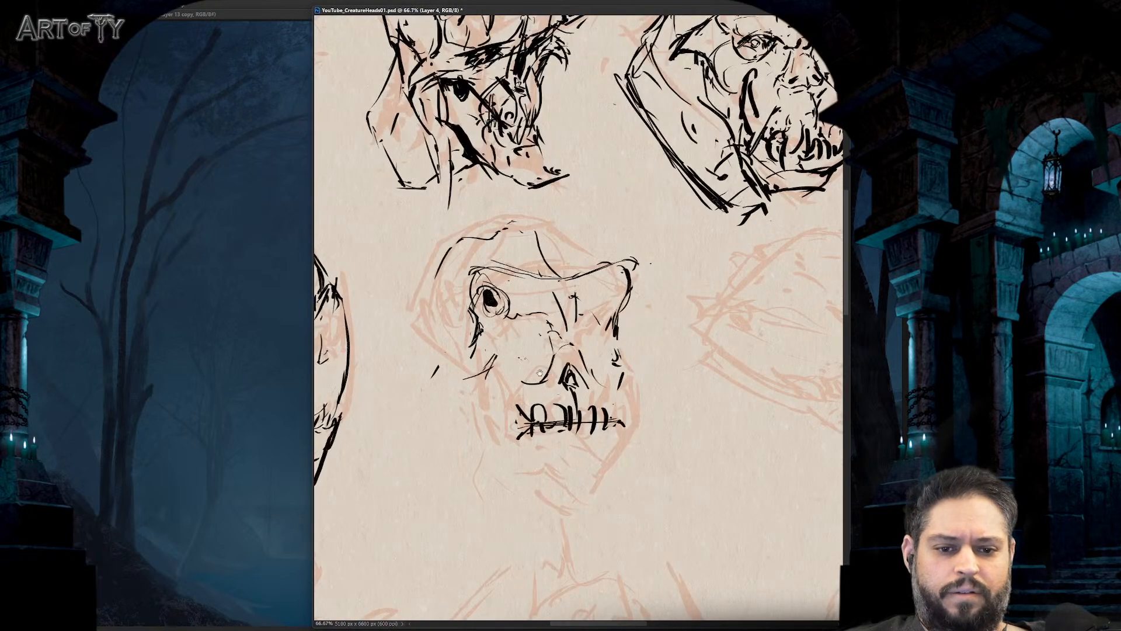
mouse_move(480, 328)
mouse_down()
mouse_move(508, 355)
mouse_move(528, 408)
mouse_up()
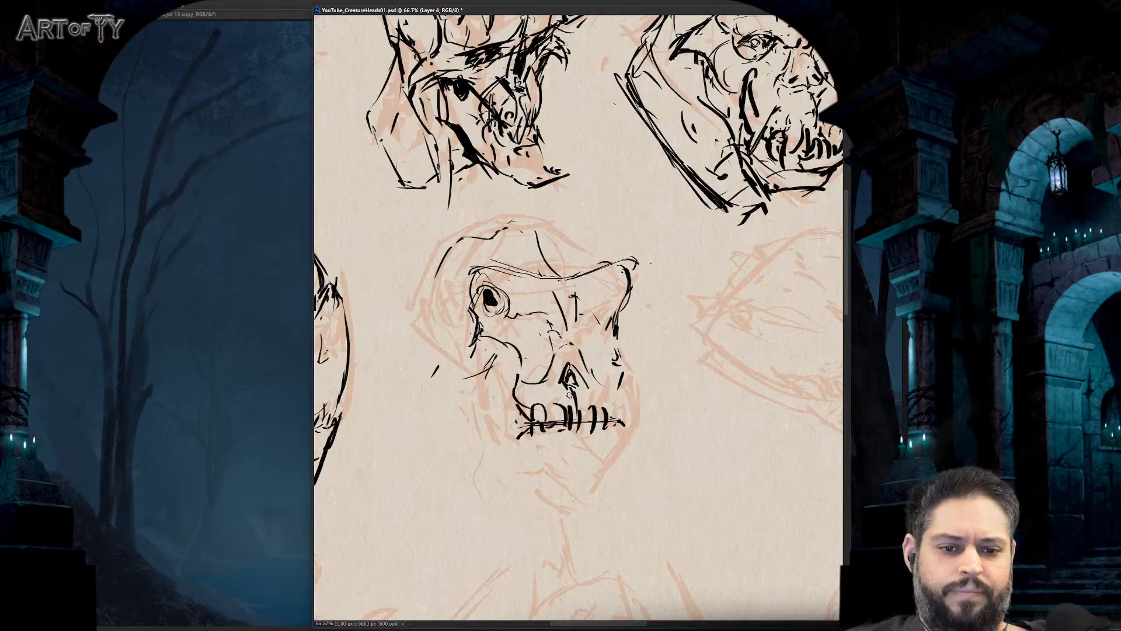
drag(604, 329, 612, 378)
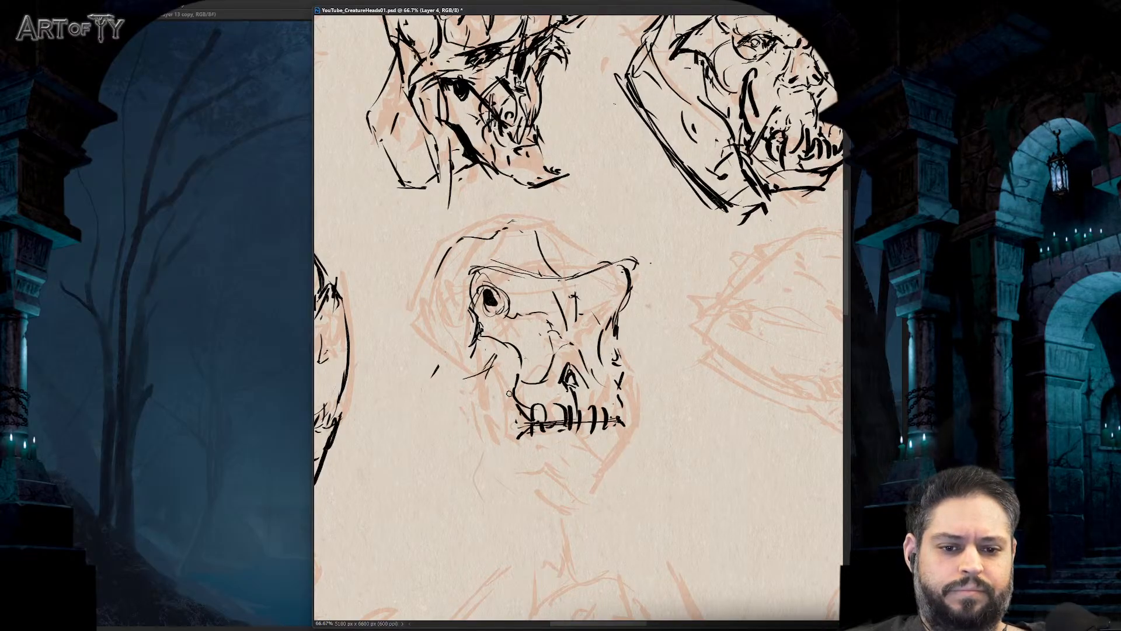
- Ink a long curved fang hanging from the near corner of the mouth down past the teeth
drag(600, 274, 490, 380)
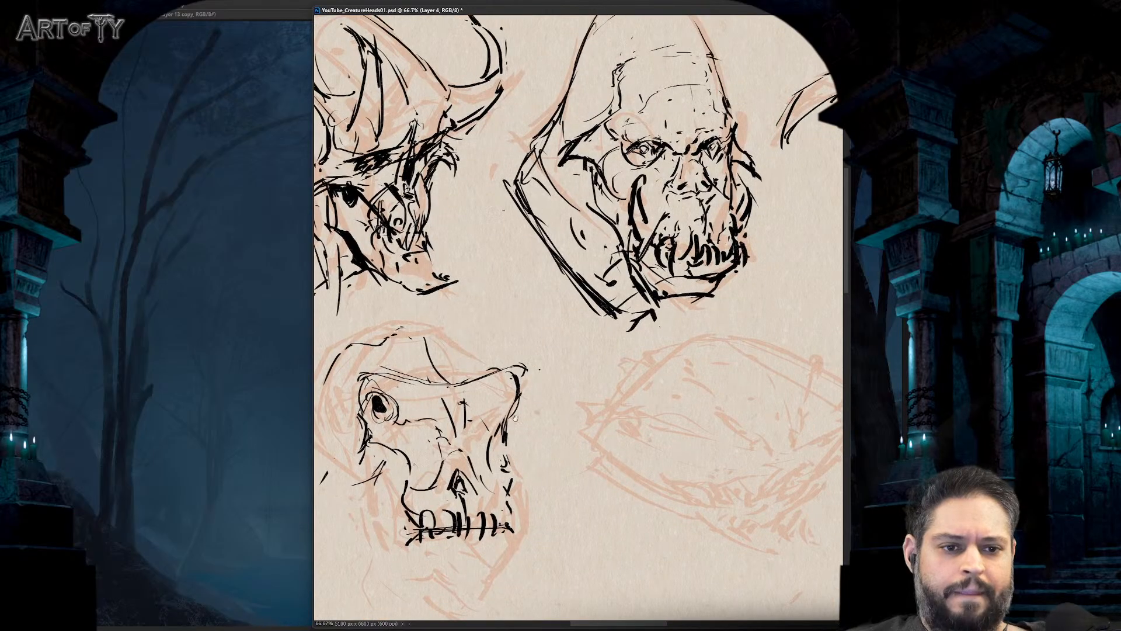
drag(407, 532, 553, 371)
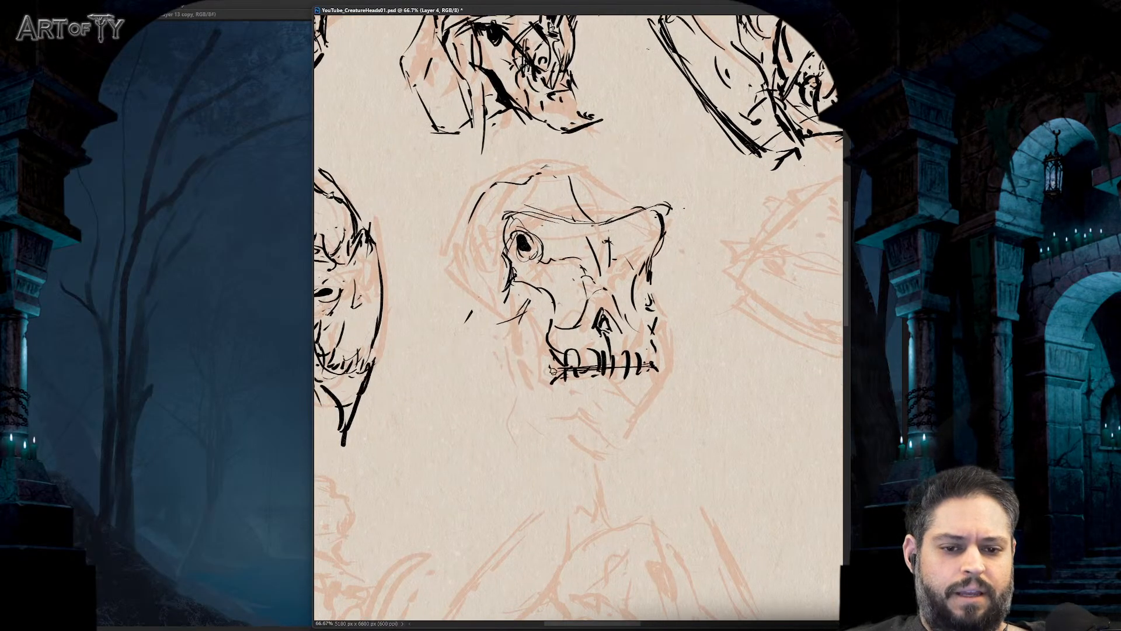
mouse_move(537, 316)
mouse_down()
mouse_move(539, 437)
mouse_move(533, 408)
mouse_move(552, 433)
mouse_up()
key(ctrl+z)
key(ctrl+z)
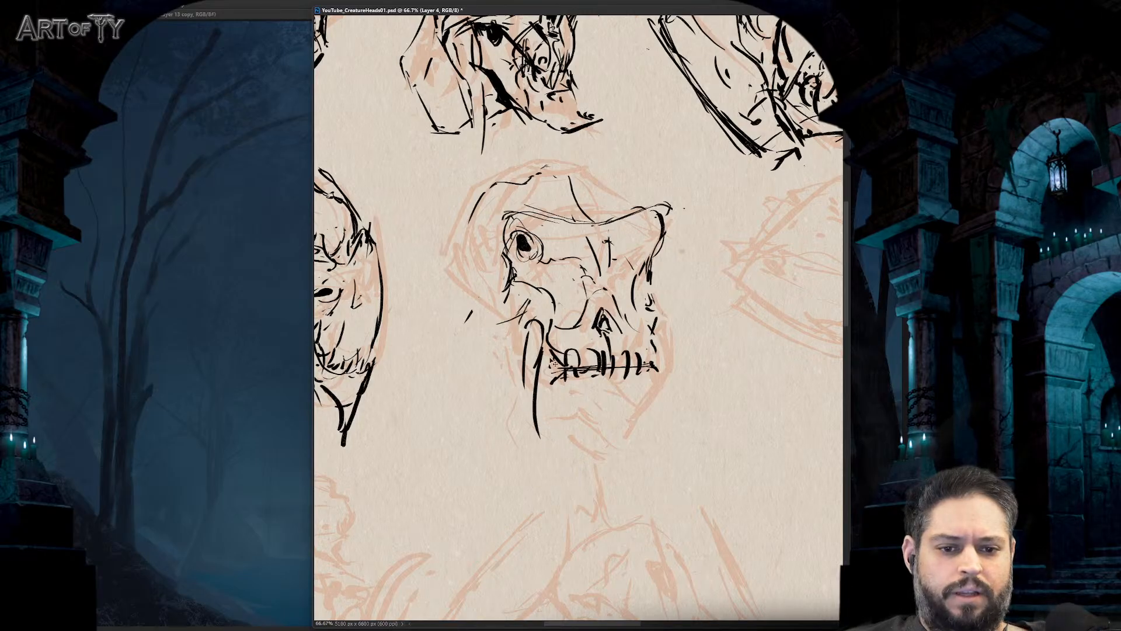
mouse_move(533, 348)
mouse_down()
mouse_move(556, 348)
mouse_move(559, 445)
mouse_up()
- Ink a matching long fang at the far corner of the mouth, redrawing its outer curve
mouse_move(653, 323)
mouse_down()
mouse_move(666, 374)
mouse_move(657, 444)
mouse_up()
drag(659, 368, 646, 435)
drag(668, 357, 642, 403)
key(ctrl+z)
key(ctrl+z)
key(ctrl+z)
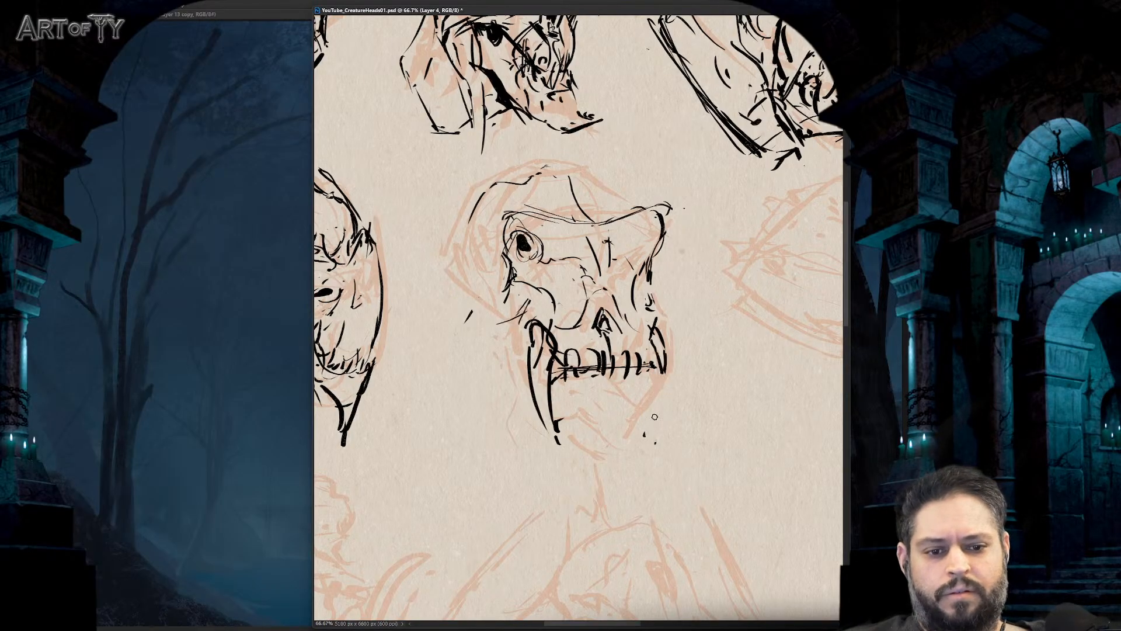
mouse_move(672, 361)
mouse_down()
mouse_move(647, 372)
mouse_move(642, 436)
mouse_up()
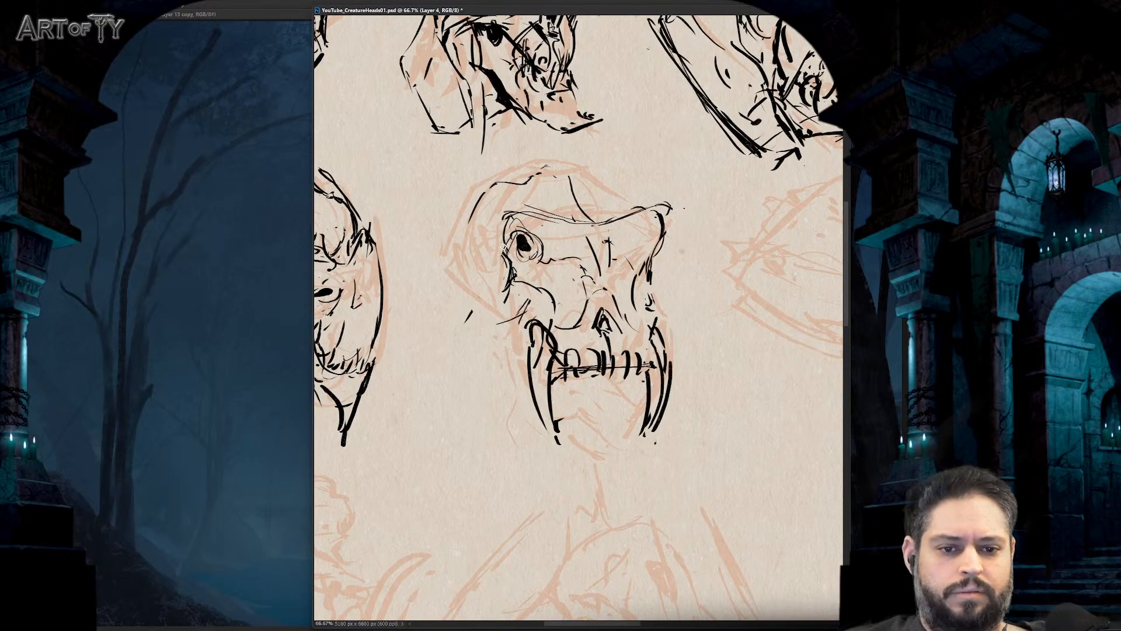
- Ink the side of the cranium from the temple down to the cheek, and strengthen the top outline of the skull
mouse_move(491, 191)
mouse_down()
mouse_move(470, 226)
mouse_move(474, 282)
mouse_up()
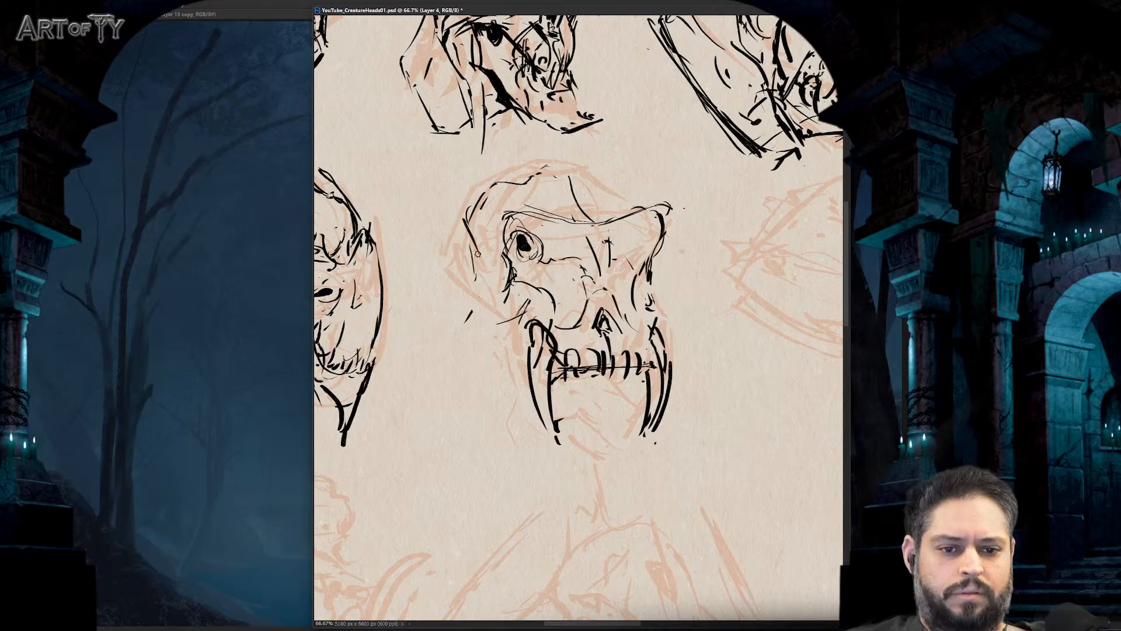
mouse_move(479, 243)
mouse_down()
mouse_move(467, 299)
mouse_move(499, 292)
mouse_move(525, 324)
mouse_up()
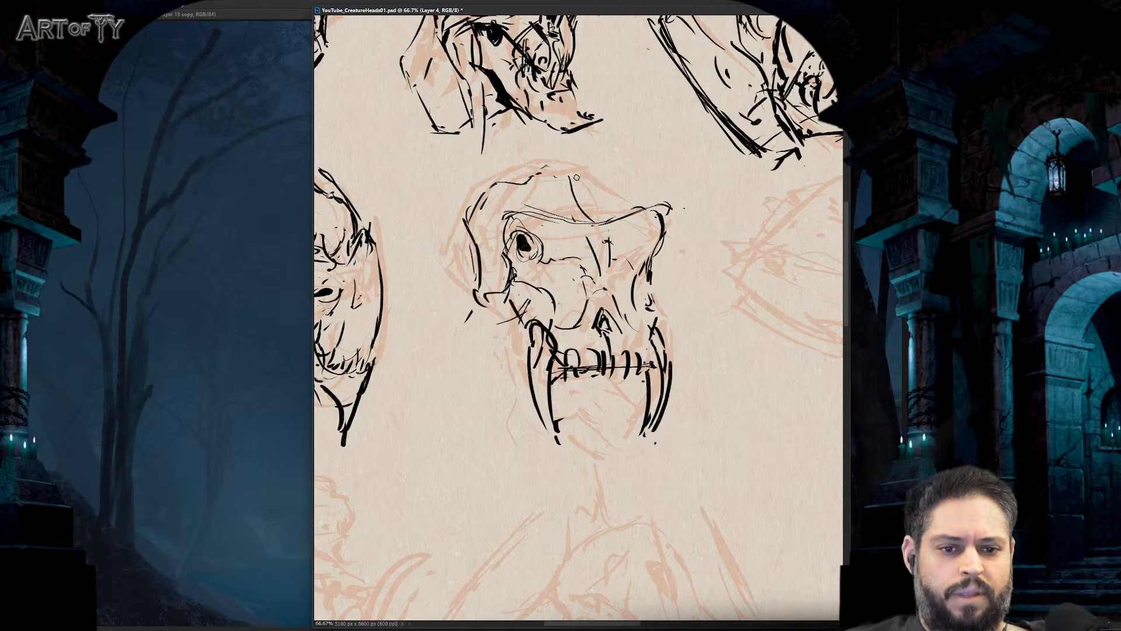
mouse_move(577, 177)
mouse_down()
mouse_move(530, 182)
mouse_move(576, 176)
mouse_move(623, 211)
mouse_move(622, 193)
mouse_move(598, 175)
mouse_move(497, 182)
mouse_up()
drag(483, 188, 476, 225)
- Add wrinkle rings around the near eye, and reinforce the far cheek contour and the nose cavity
key(ctrl+minus)
key(ctrl+minus)
key(ctrl+minus)
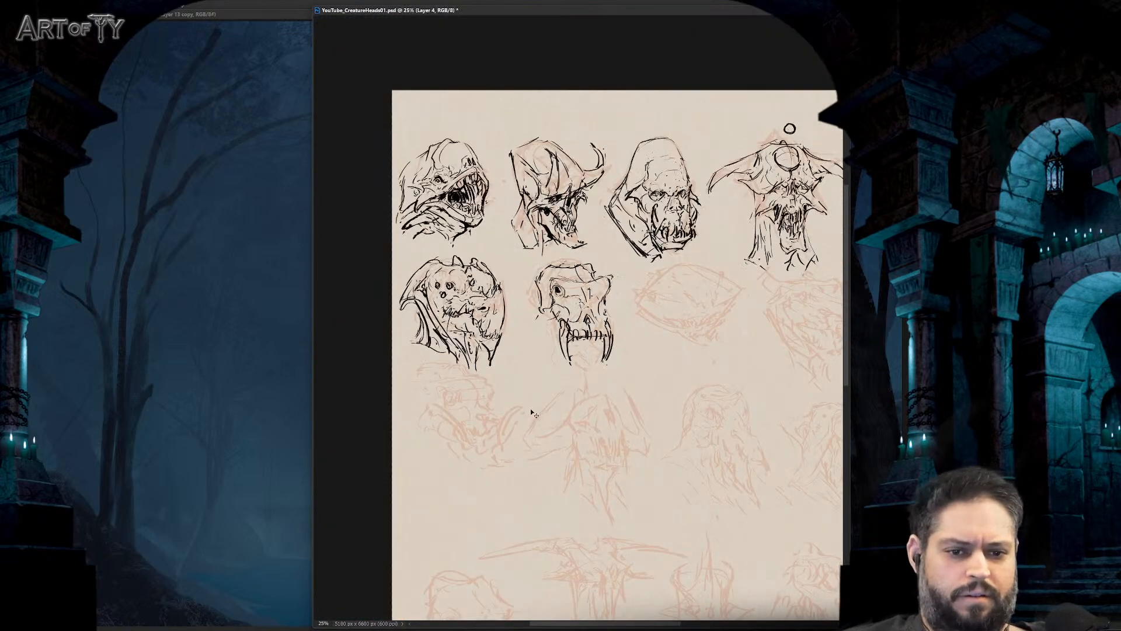
key(ctrl+plus)
key(ctrl+plus)
key(ctrl+plus)
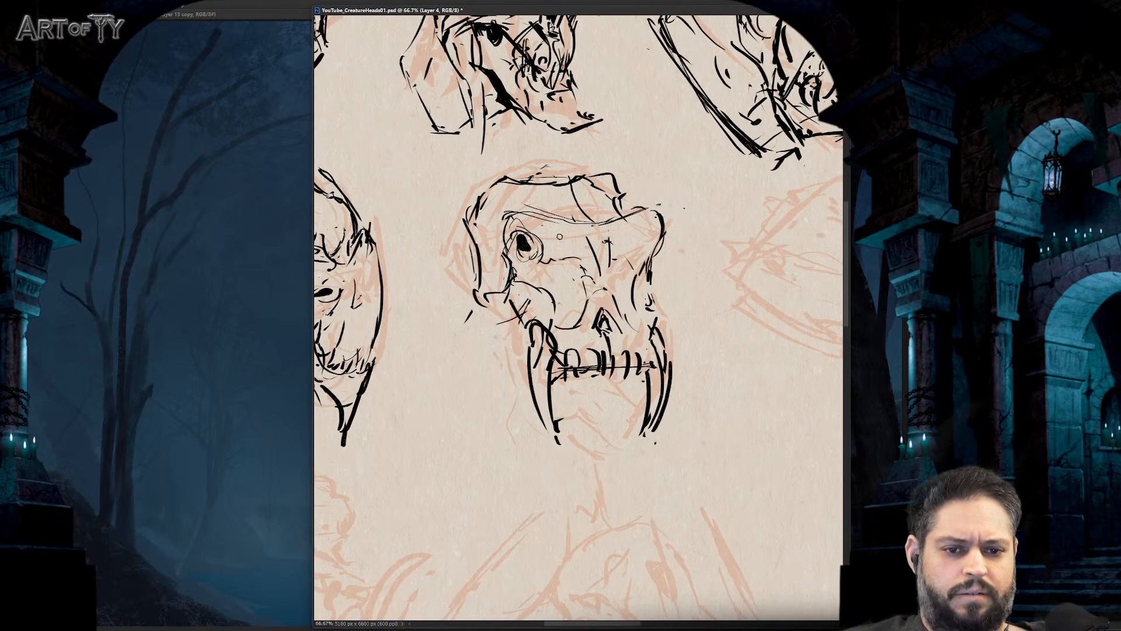
drag(546, 282, 535, 290)
mouse_move(549, 233)
mouse_down()
mouse_move(534, 274)
mouse_move(513, 241)
mouse_up()
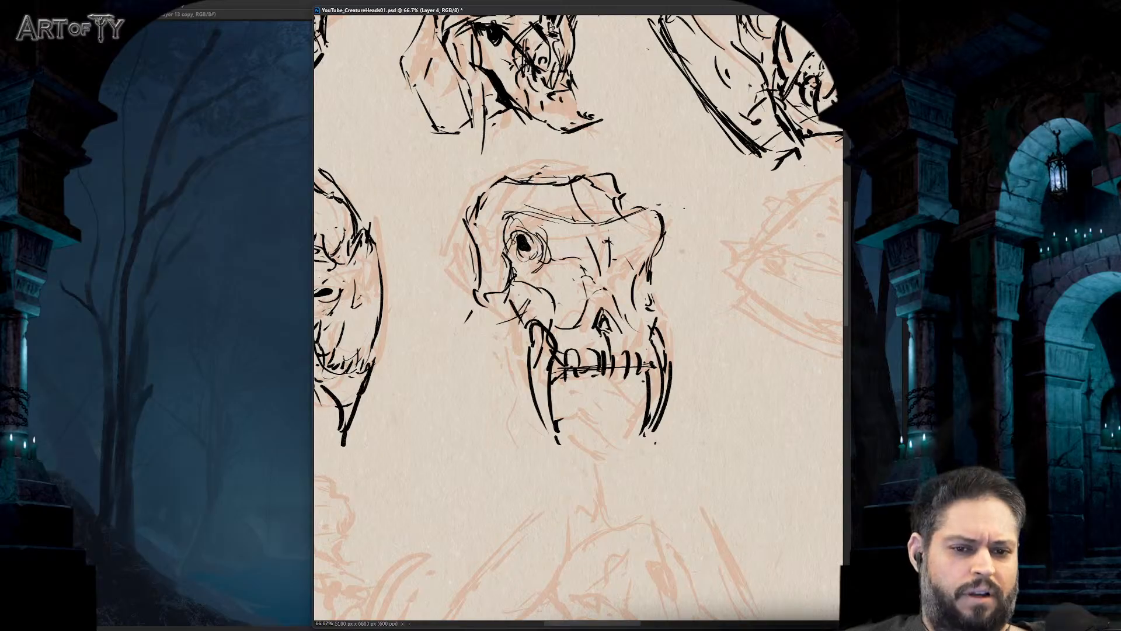
drag(666, 235, 648, 269)
mouse_move(636, 281)
mouse_down()
mouse_move(593, 325)
mouse_move(596, 305)
mouse_move(600, 327)
mouse_move(616, 304)
mouse_move(613, 334)
mouse_move(577, 334)
mouse_up()
- Ink the lower row of teeth and the narrow lower jaw tapering to a chin below the fangs
mouse_move(575, 387)
mouse_down()
mouse_move(602, 384)
mouse_move(604, 426)
mouse_move(603, 396)
mouse_move(570, 376)
mouse_move(578, 398)
mouse_move(611, 398)
mouse_up()
drag(623, 375, 627, 402)
mouse_move(644, 376)
mouse_down()
mouse_move(627, 411)
mouse_move(628, 472)
mouse_up()
drag(566, 428, 589, 459)
drag(599, 474, 607, 477)
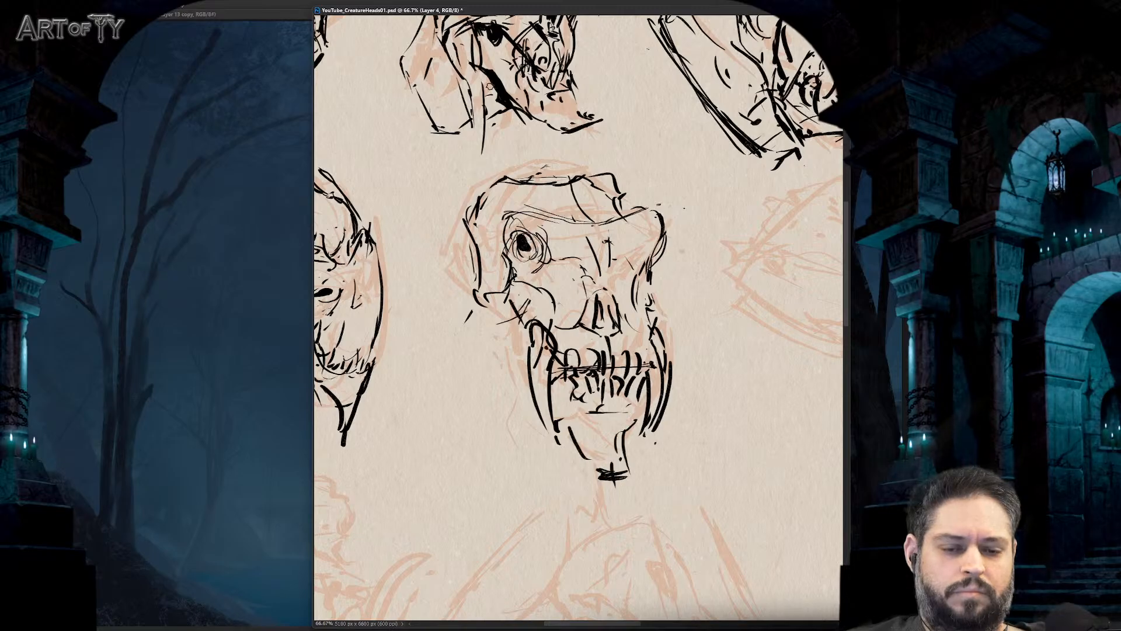
- Ink an angular plate outline behind the cranium, coming to a point at the back of the skull head
key(ctrl+minus)
key(ctrl+minus)
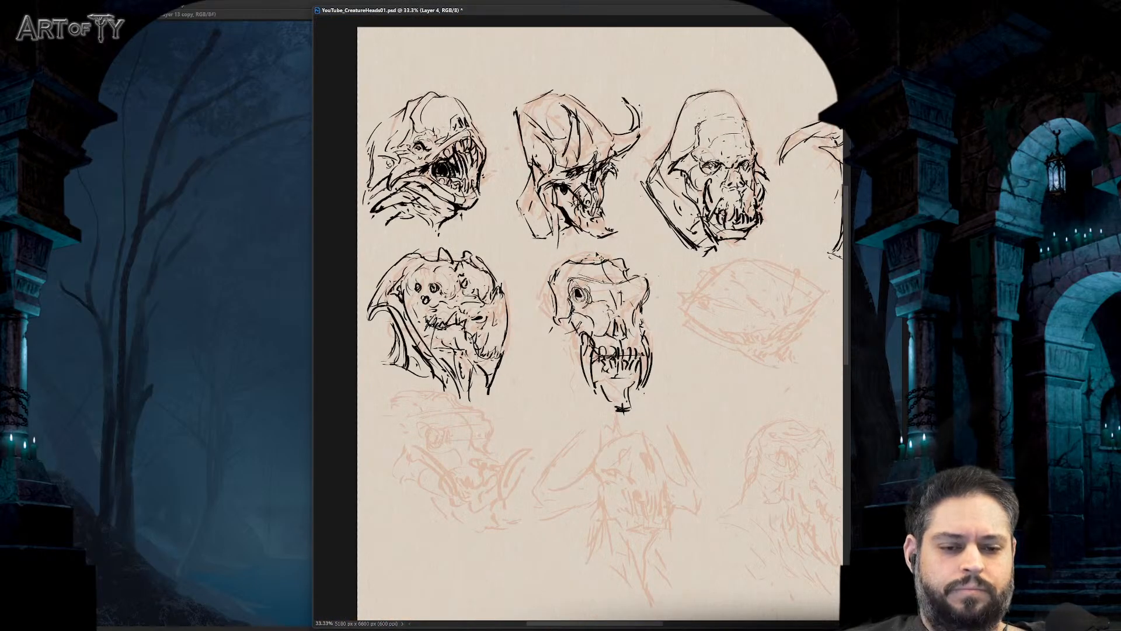
key(ctrl+plus)
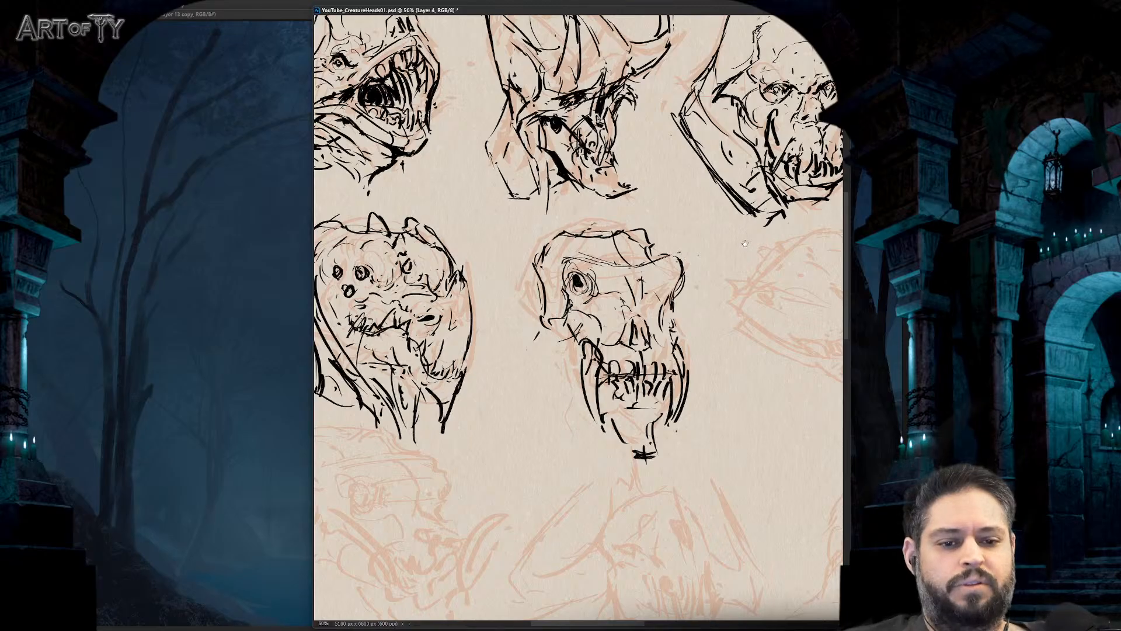
scroll(605, 225, down, 3)
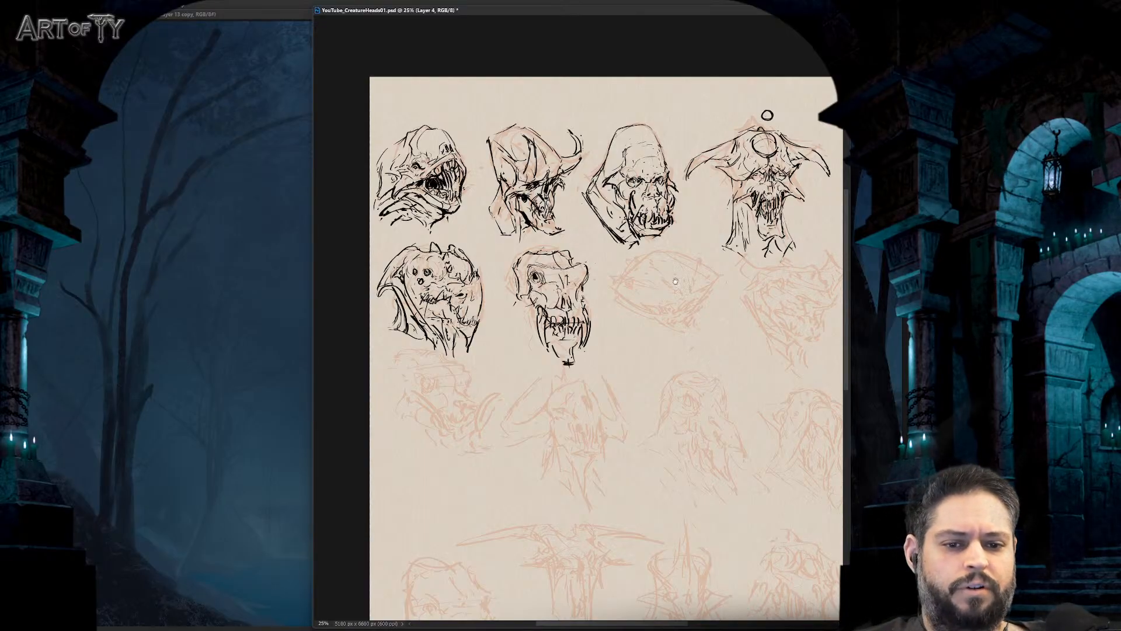
drag(652, 301, 695, 349)
key(ctrl+plus)
key(ctrl+plus)
drag(613, 298, 618, 272)
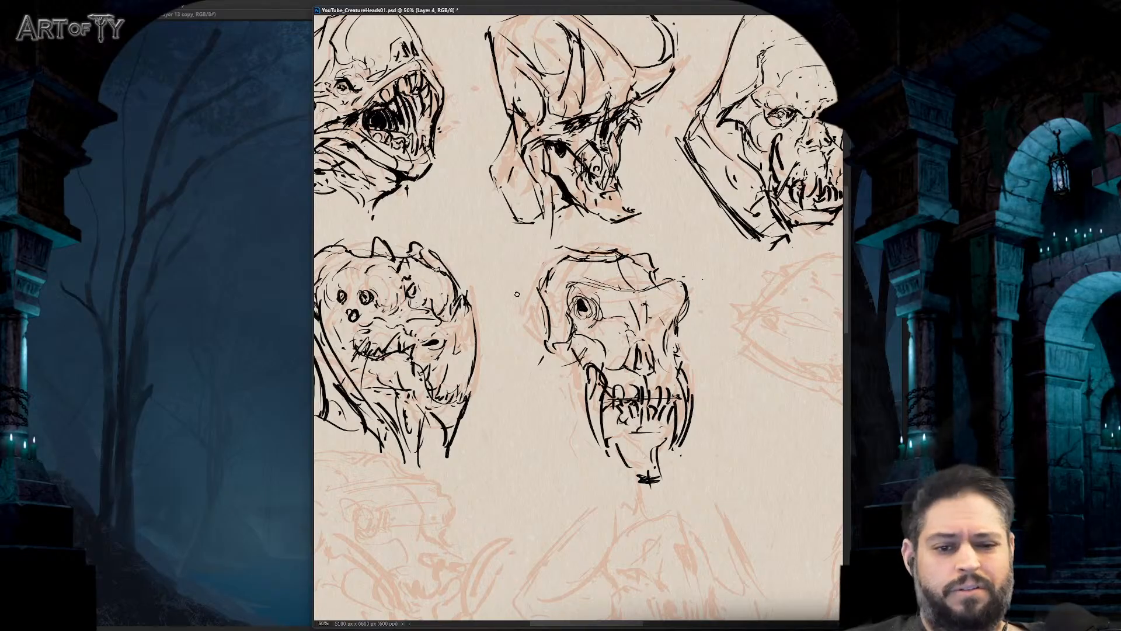
drag(536, 273, 524, 299)
mouse_move(540, 256)
mouse_down()
mouse_move(505, 305)
mouse_move(563, 353)
mouse_move(557, 367)
mouse_move(529, 331)
mouse_move(540, 370)
mouse_move(515, 356)
mouse_up()
- Ink layered diagonal neck folds sweeping from the back of the skull head down toward the chin
mouse_move(516, 346)
mouse_down()
mouse_move(522, 376)
mouse_move(591, 426)
mouse_move(563, 428)
mouse_up()
mouse_move(509, 372)
mouse_down()
mouse_move(502, 398)
mouse_move(578, 447)
mouse_move(571, 438)
mouse_up()
drag(560, 367, 581, 409)
drag(587, 445, 588, 466)
drag(526, 420, 604, 480)
mouse_move(501, 422)
mouse_down()
mouse_move(606, 495)
mouse_move(619, 484)
mouse_up()
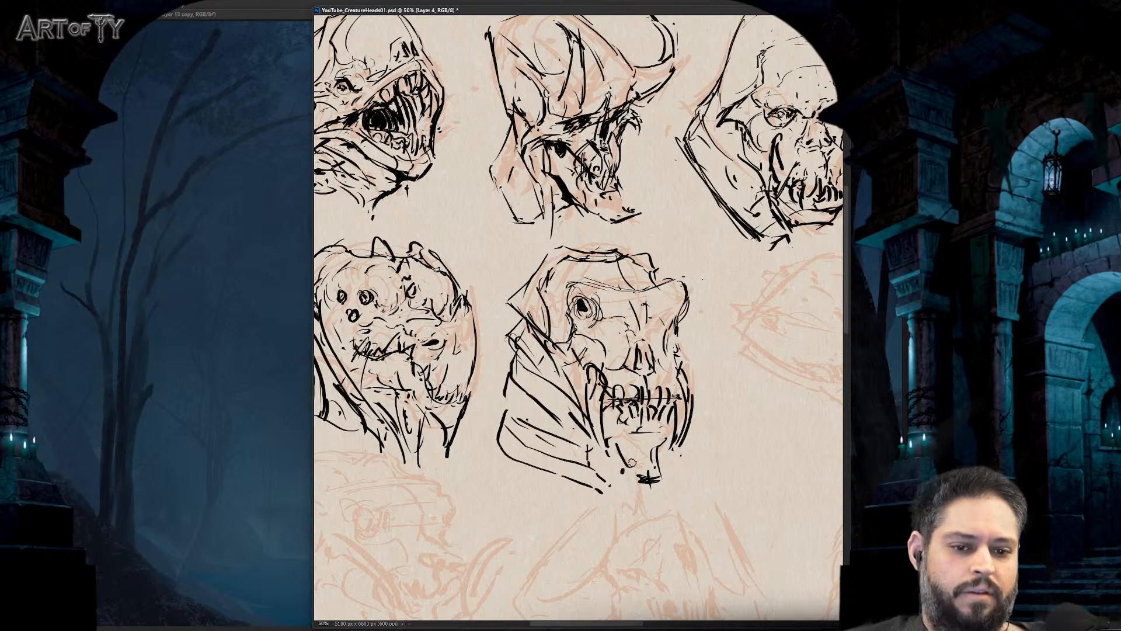
- Examine the inked skull head up close and against the other heads on the whole sheet
key(ctrl+minus)
key(ctrl+minus)
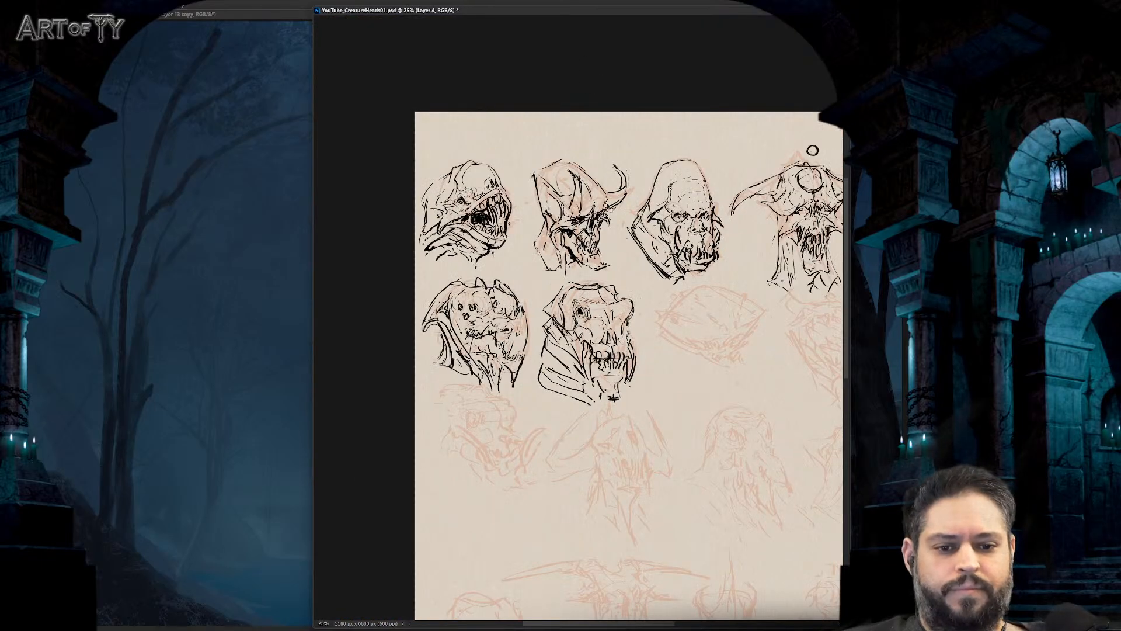
key(ctrl+minus)
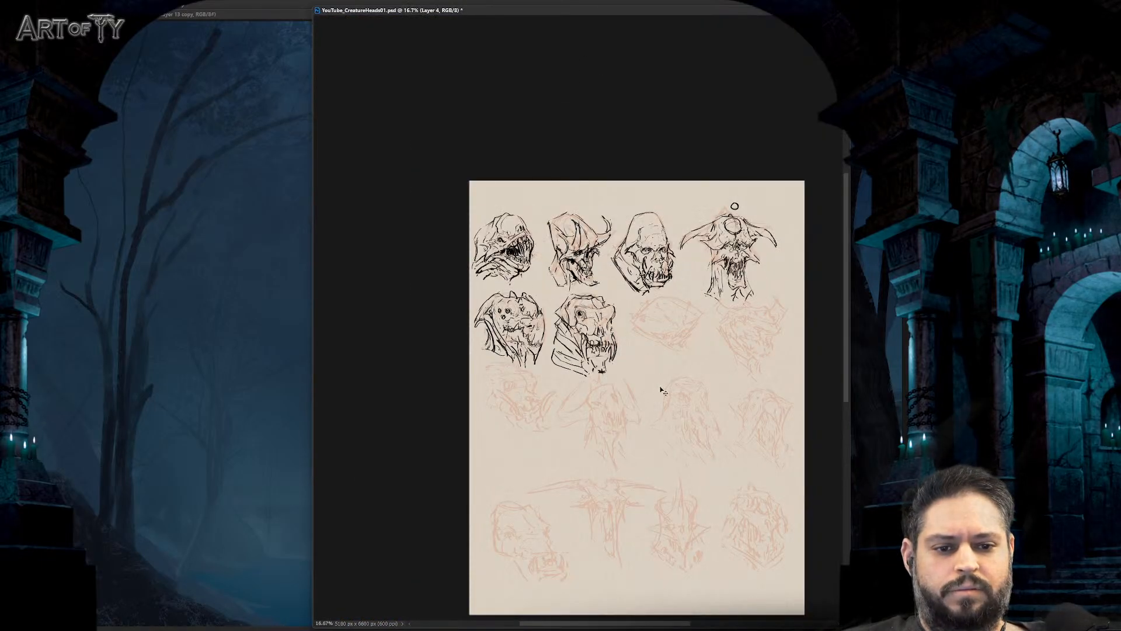
key(ctrl+plus)
key(ctrl+plus)
key(ctrl+minus)
key(ctrl+minus)
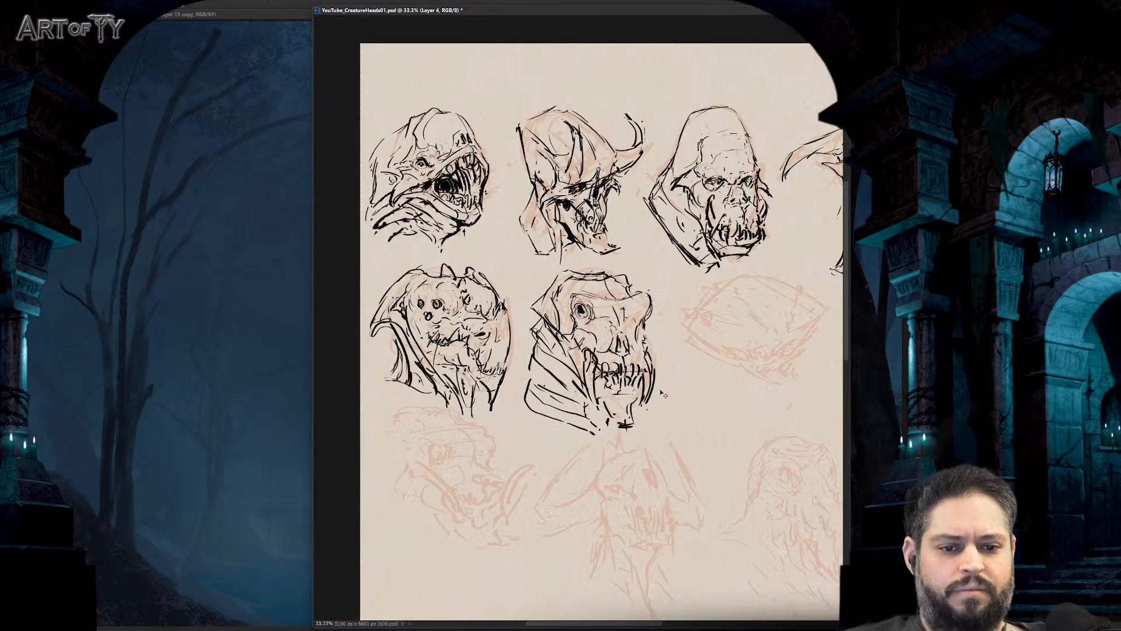
key(ctrl+plus)
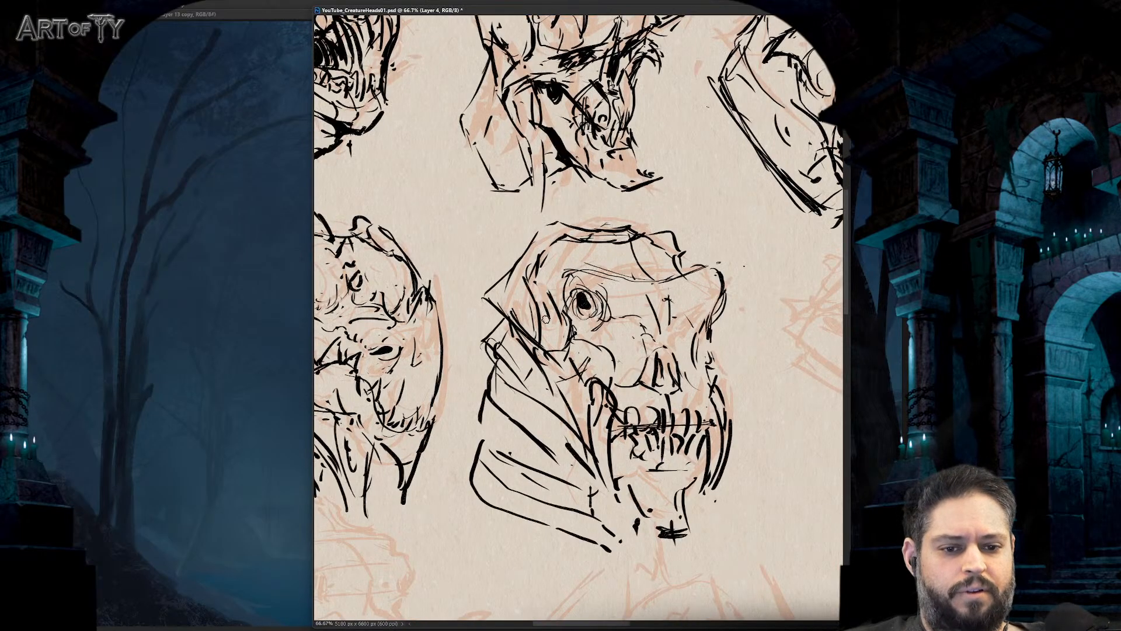
key(ctrl+minus)
key(ctrl+minus)
key(ctrl+plus)
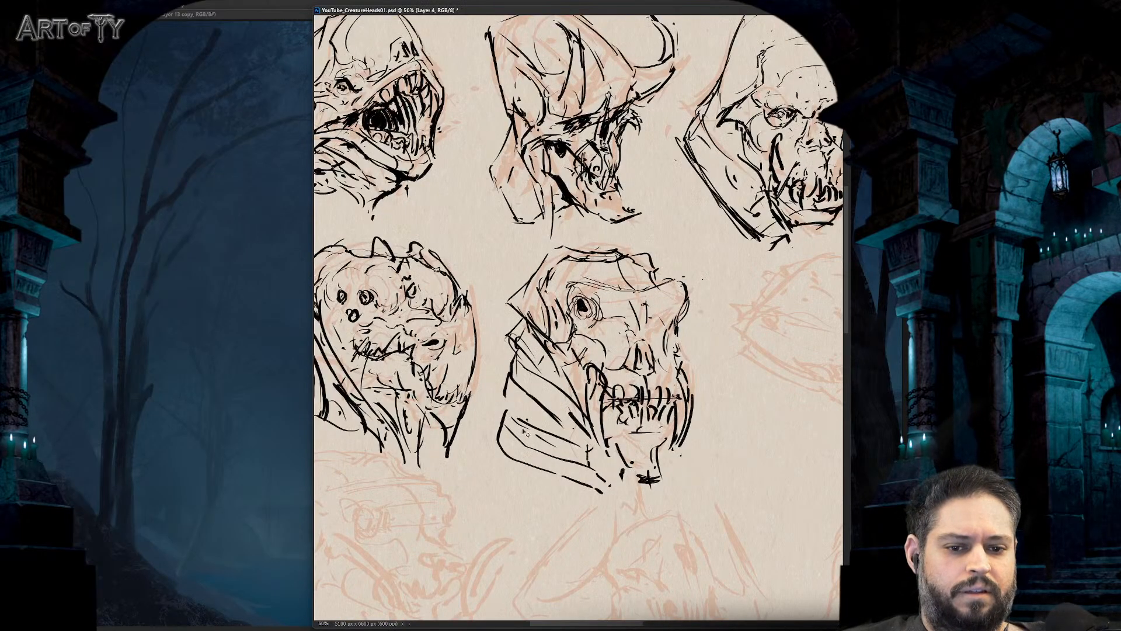
key(ctrl+minus)
key(ctrl+minus)
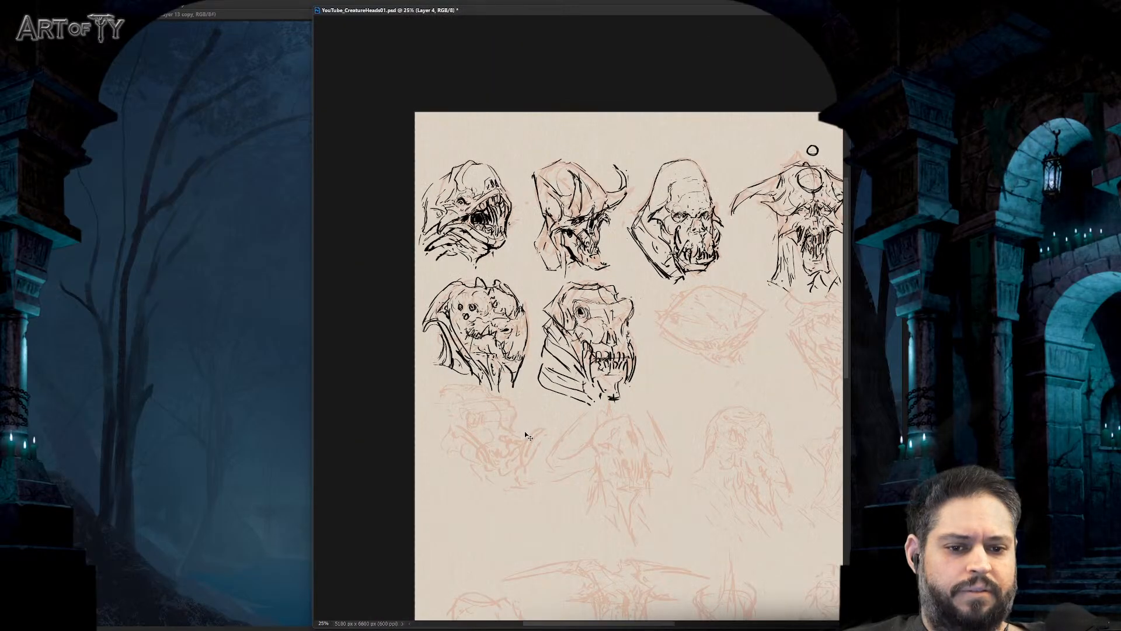
- Save the creature heads document
key(ctrl+s)
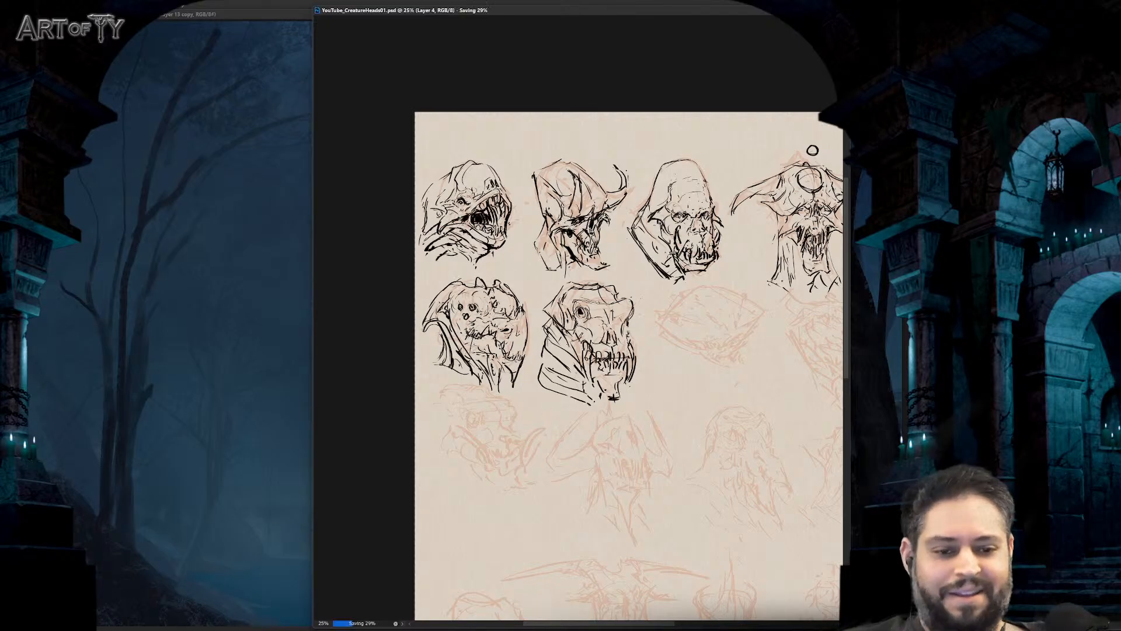
mouse_move(673, 316)
mouse_down()
mouse_move(642, 321)
mouse_move(674, 307)
mouse_up()
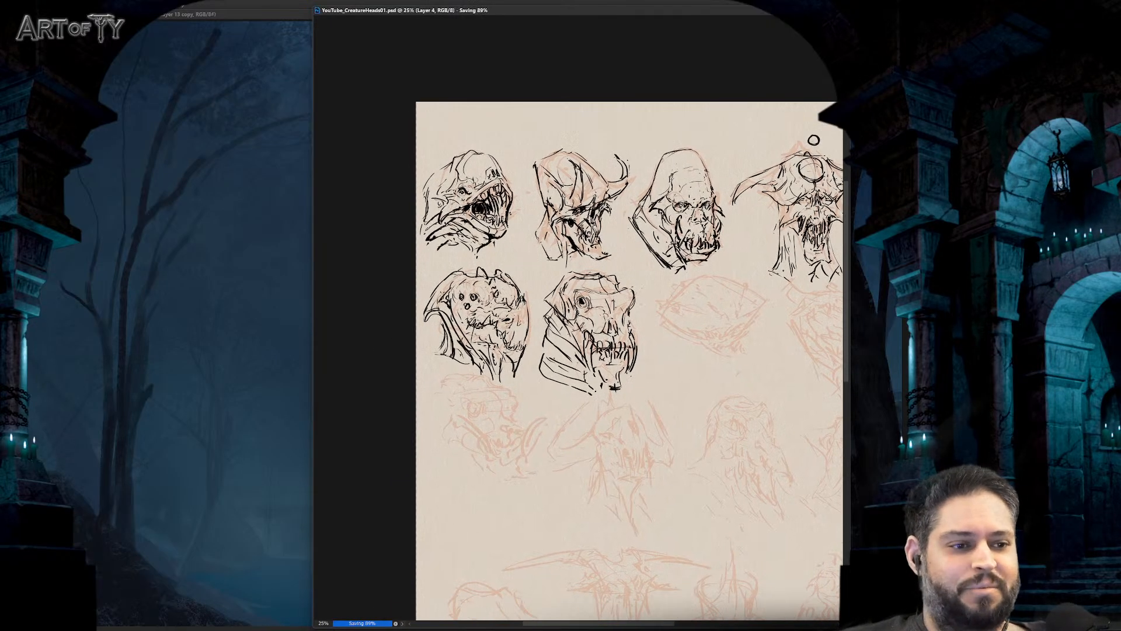
- Toggle the ink layer's visibility to compare the black line art with the rough sketches beneath, leaving it shown
key(ctrl+comma)
key(ctrl+comma)
key(ctrl+comma)
key(ctrl+comma)
key(ctrl+comma)
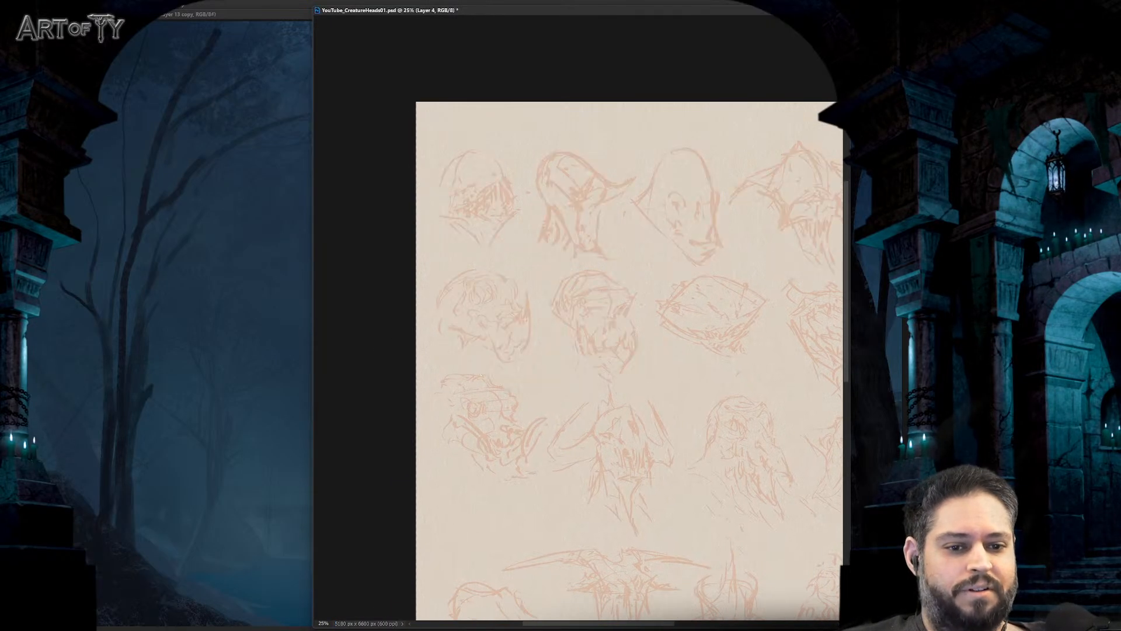
key(ctrl+comma)
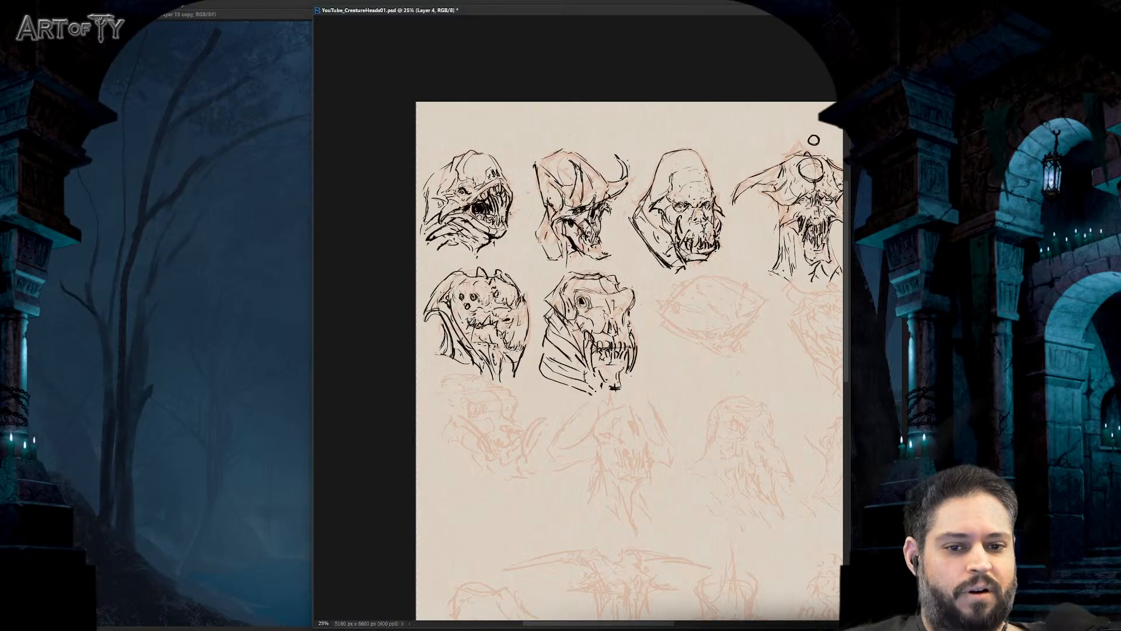
- Ink the eye, brow line, nostrils, broad domed crest and upper lip line of the second row's third head
drag(762, 304, 741, 304)
scroll(742, 308, up, 3)
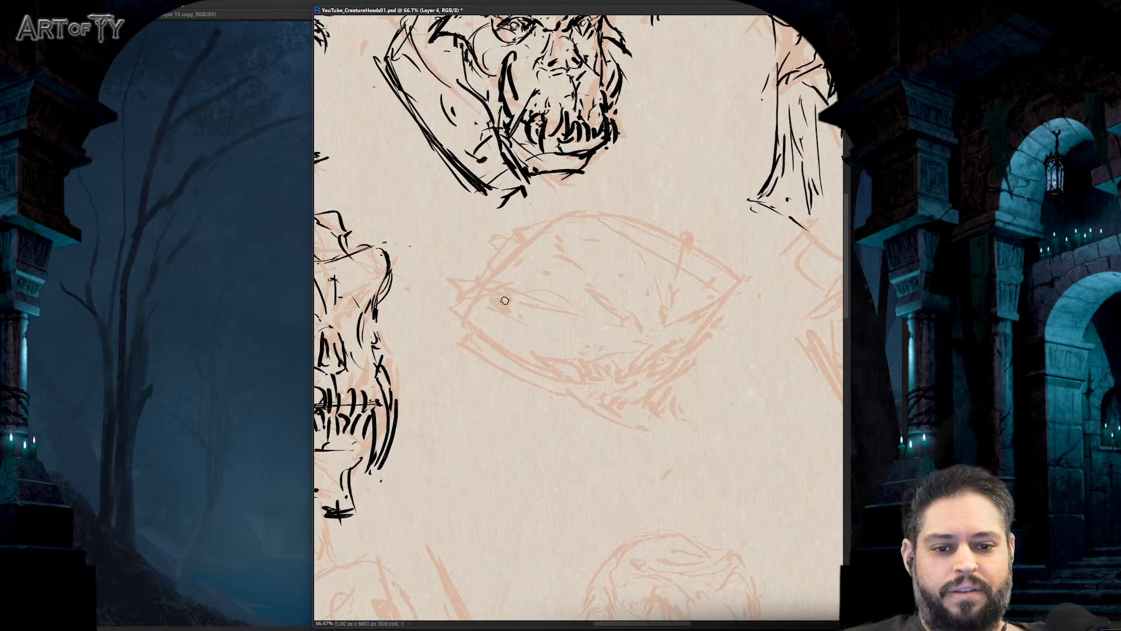
drag(486, 305, 669, 330)
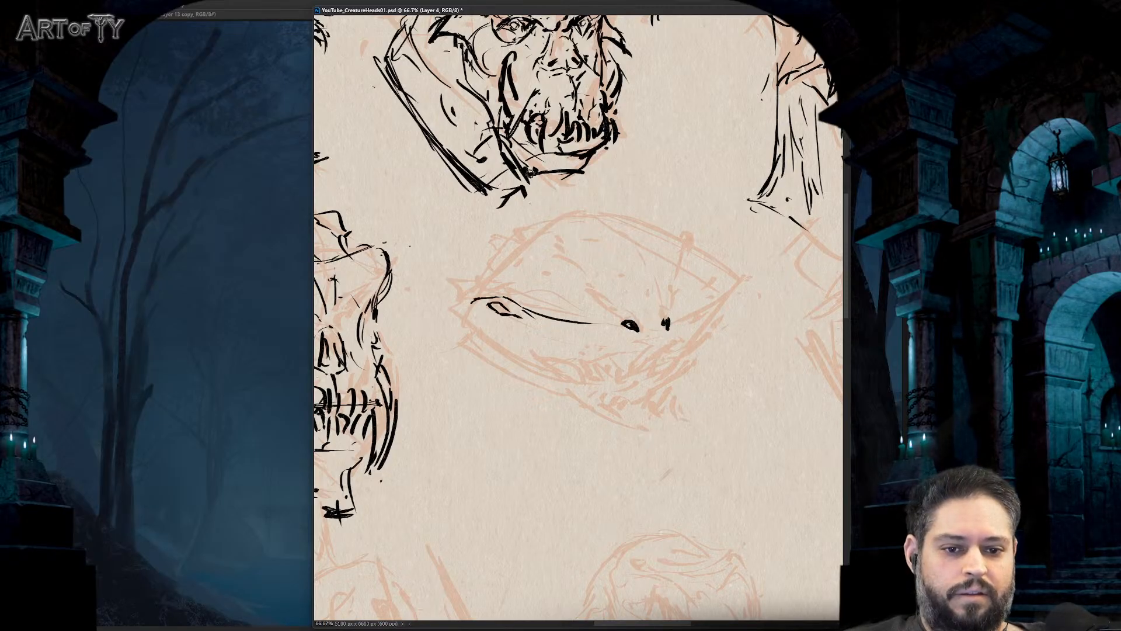
mouse_move(452, 306)
mouse_down()
mouse_move(528, 249)
mouse_move(601, 218)
mouse_move(644, 312)
mouse_up()
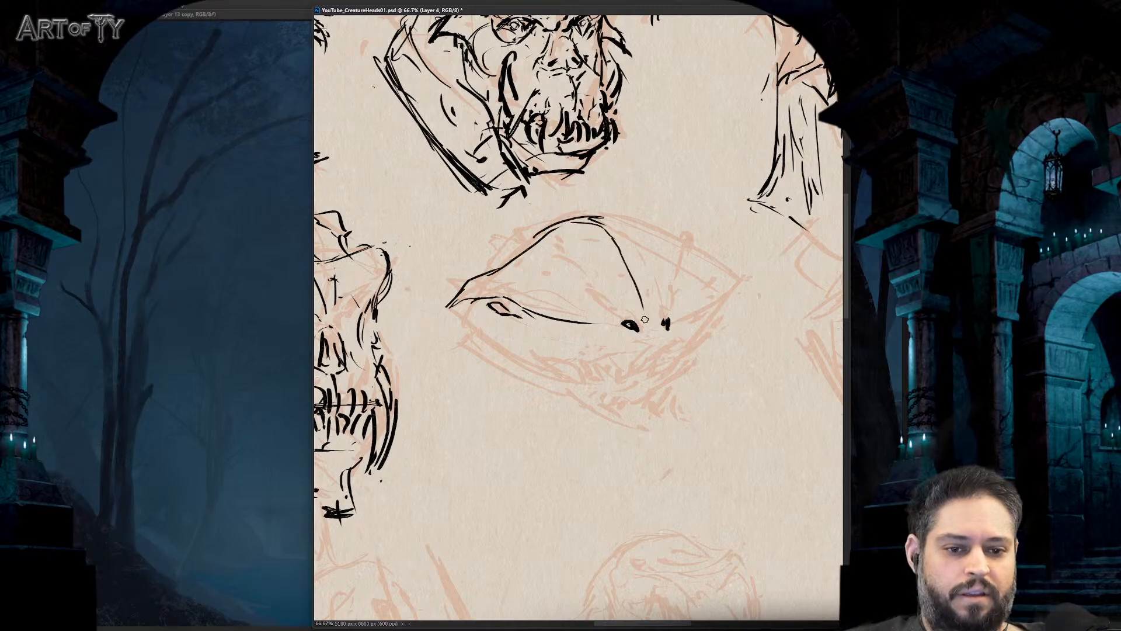
mouse_move(616, 250)
mouse_down()
mouse_move(613, 218)
mouse_move(762, 292)
mouse_move(675, 320)
mouse_up()
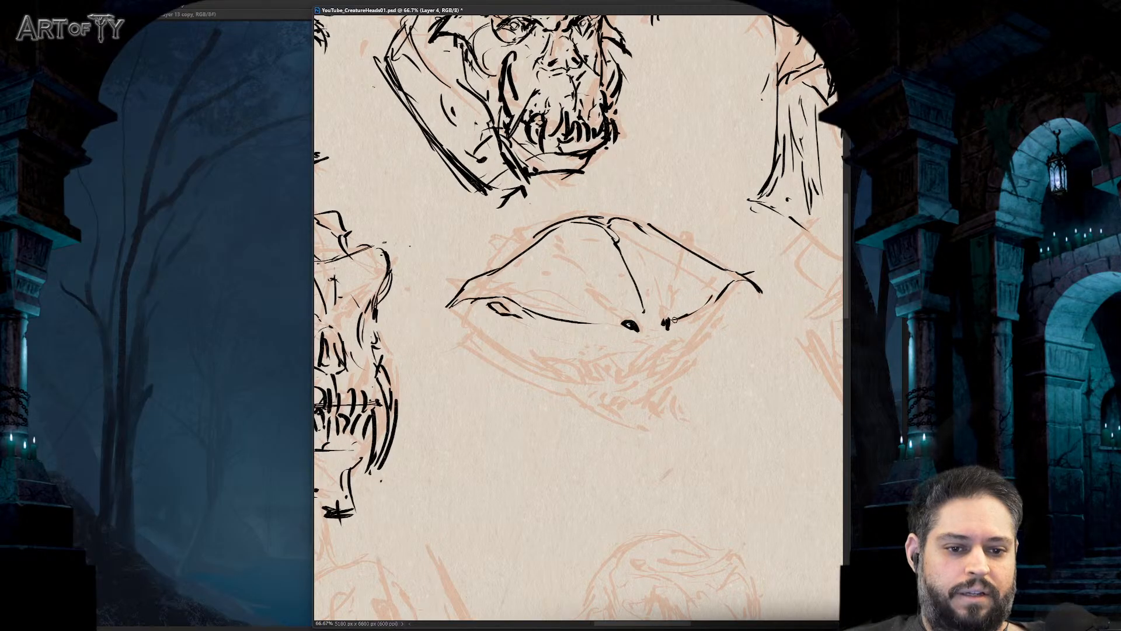
drag(529, 344, 649, 368)
mouse_move(730, 284)
mouse_down()
mouse_move(697, 337)
mouse_move(642, 369)
mouse_up()
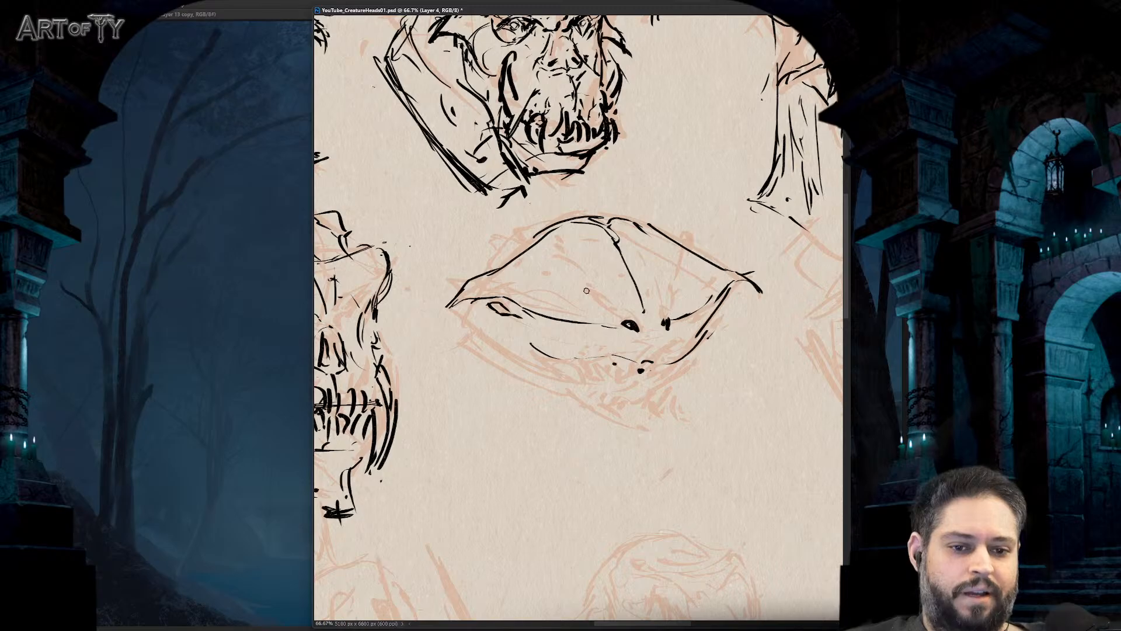
- Ink crease lines across the third head's crest and wrinkles around the nostrils down the snout's centre
drag(542, 259, 614, 298)
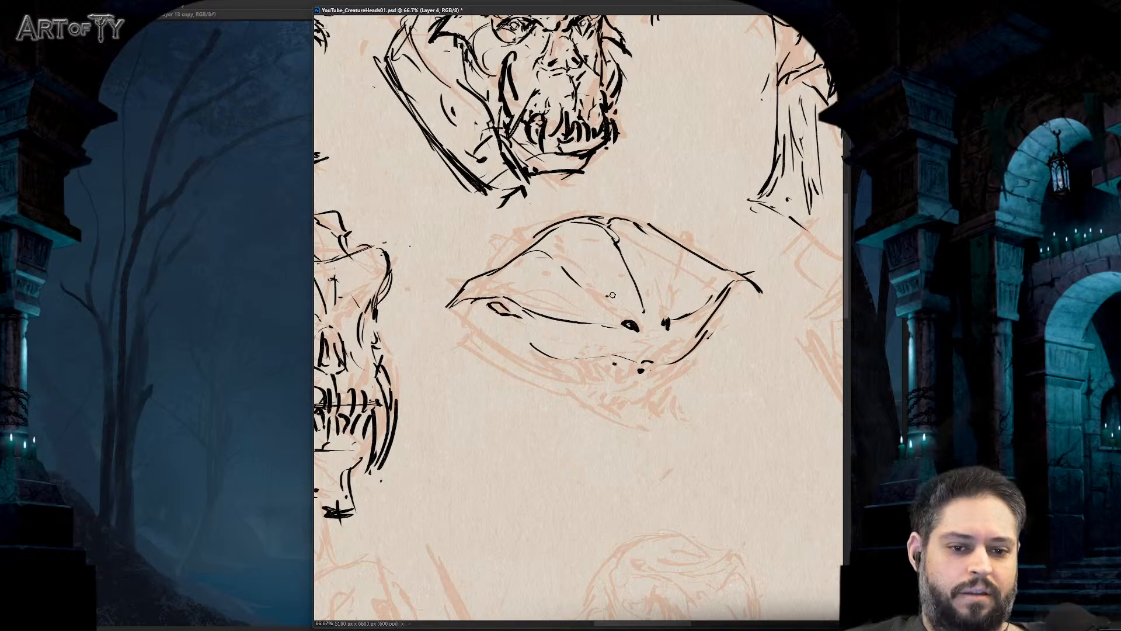
drag(666, 243, 657, 311)
drag(603, 298, 623, 314)
drag(560, 287, 590, 311)
drag(600, 311, 621, 323)
drag(533, 329, 557, 333)
drag(654, 323, 652, 361)
drag(635, 368, 640, 374)
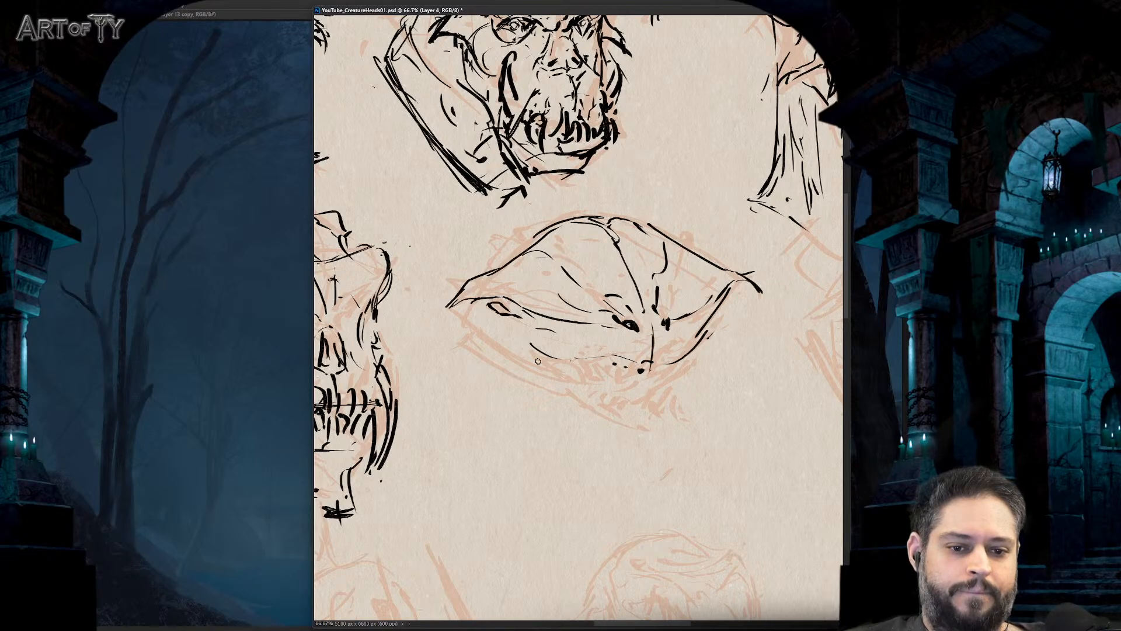
- Ink the pointed tip beside the eye, the folds at both mouth corners and small bumps along the crest's edge
drag(420, 326, 492, 312)
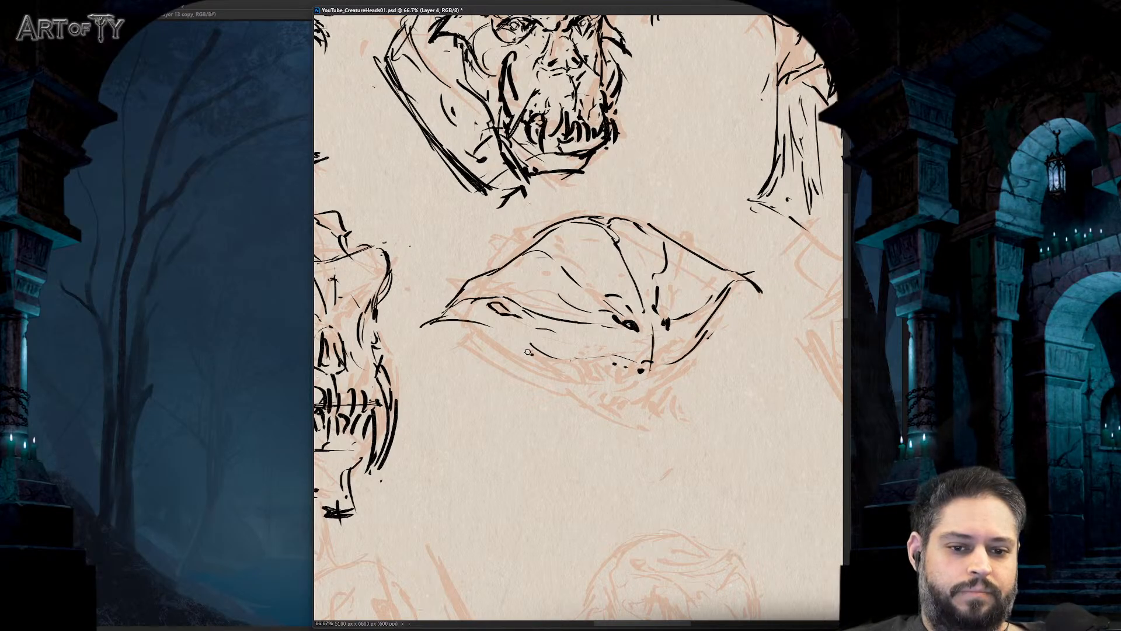
drag(536, 357, 568, 355)
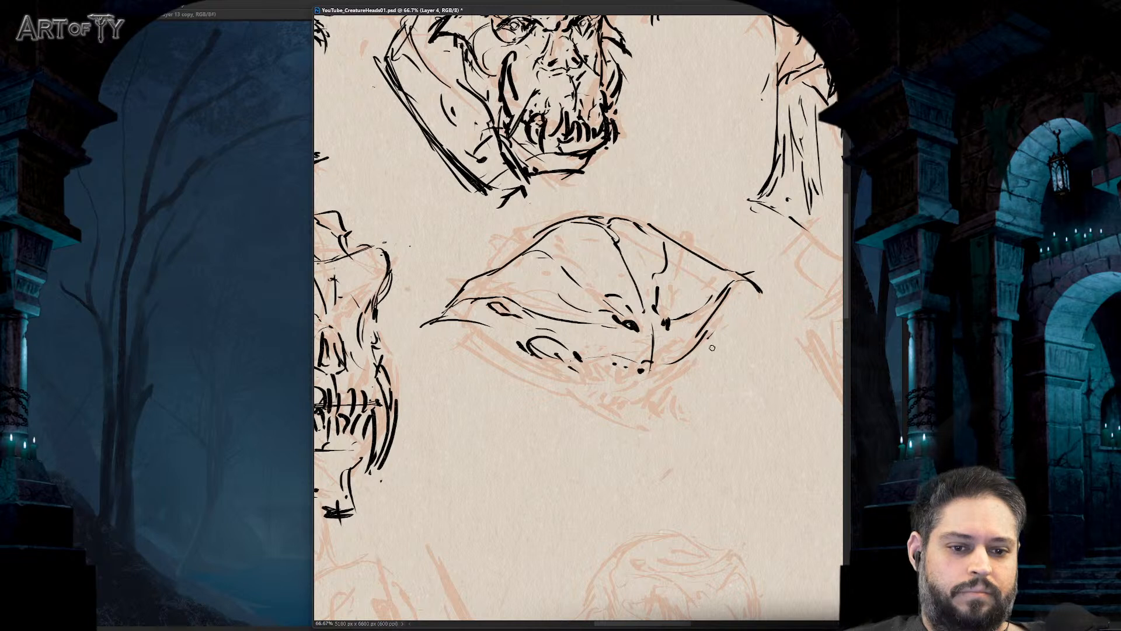
mouse_move(716, 320)
mouse_down()
mouse_move(709, 349)
mouse_move(699, 347)
mouse_up()
drag(690, 356, 676, 371)
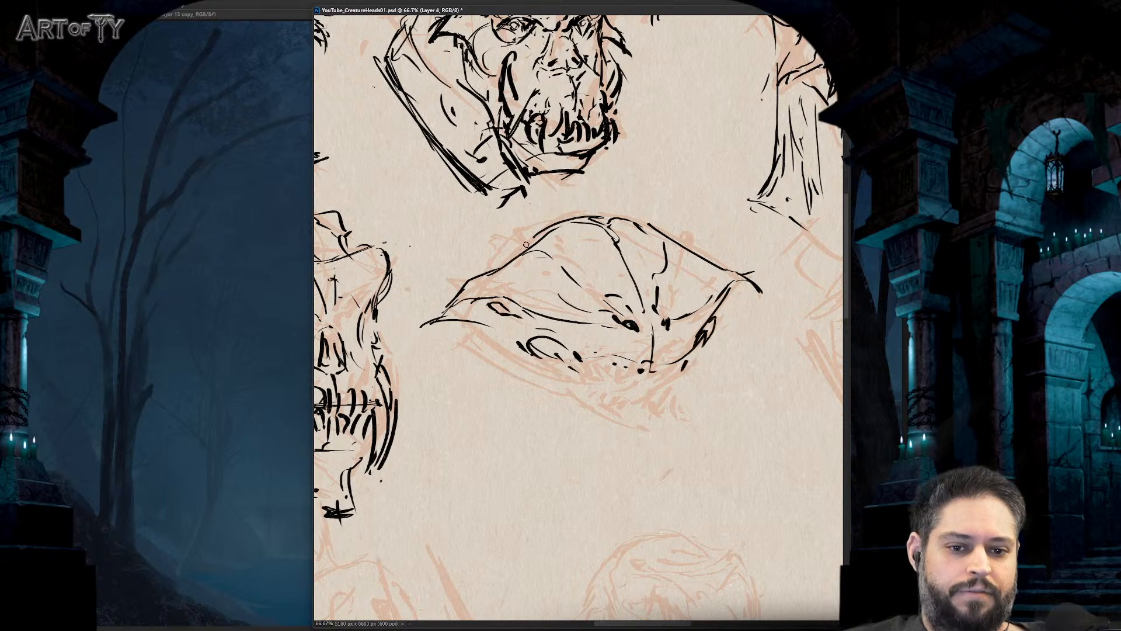
mouse_move(526, 245)
mouse_down()
mouse_move(497, 251)
mouse_move(518, 261)
mouse_up()
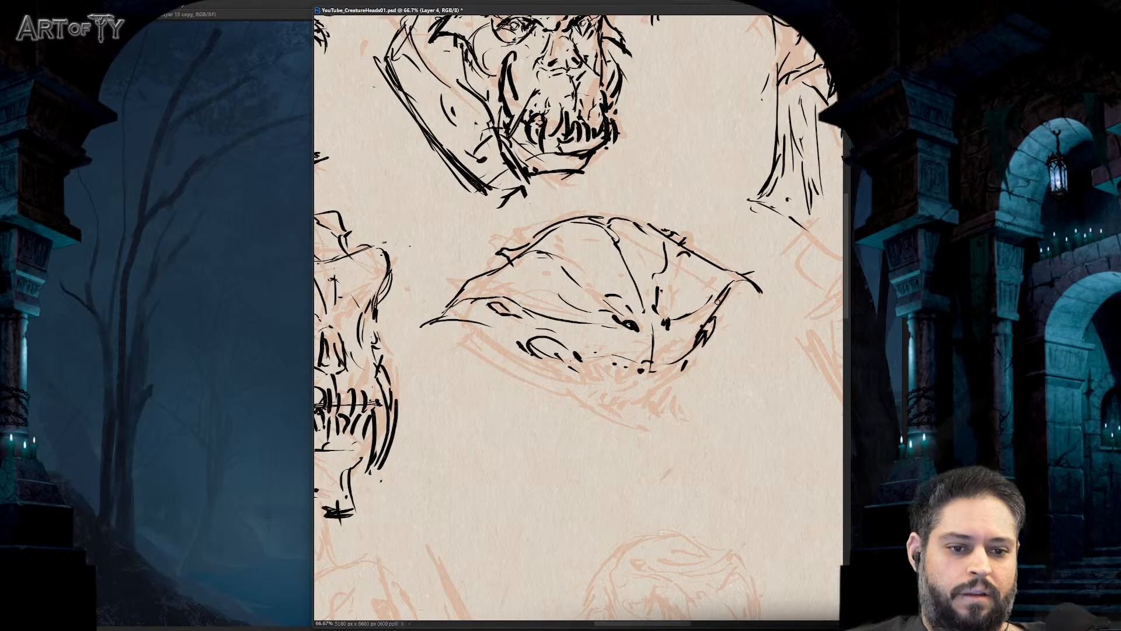
key(ctrl+minus)
key(ctrl+minus)
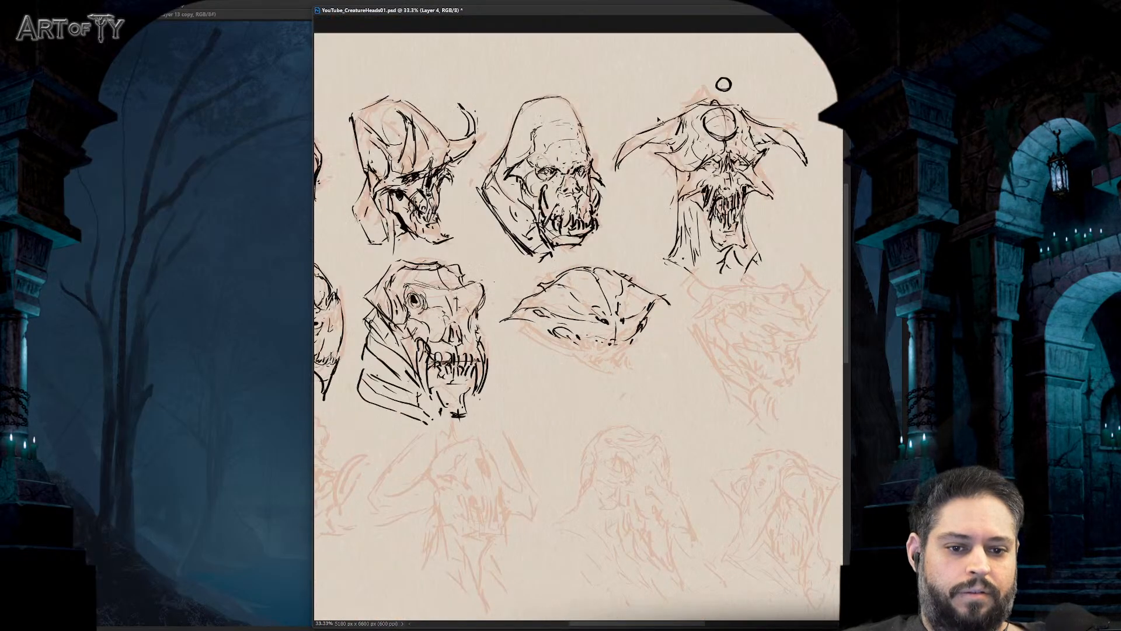
key(ctrl+plus)
key(ctrl+plus)
- Ink the row of upper teeth from the third head's cheek round to the front of the mouth
drag(546, 355, 542, 344)
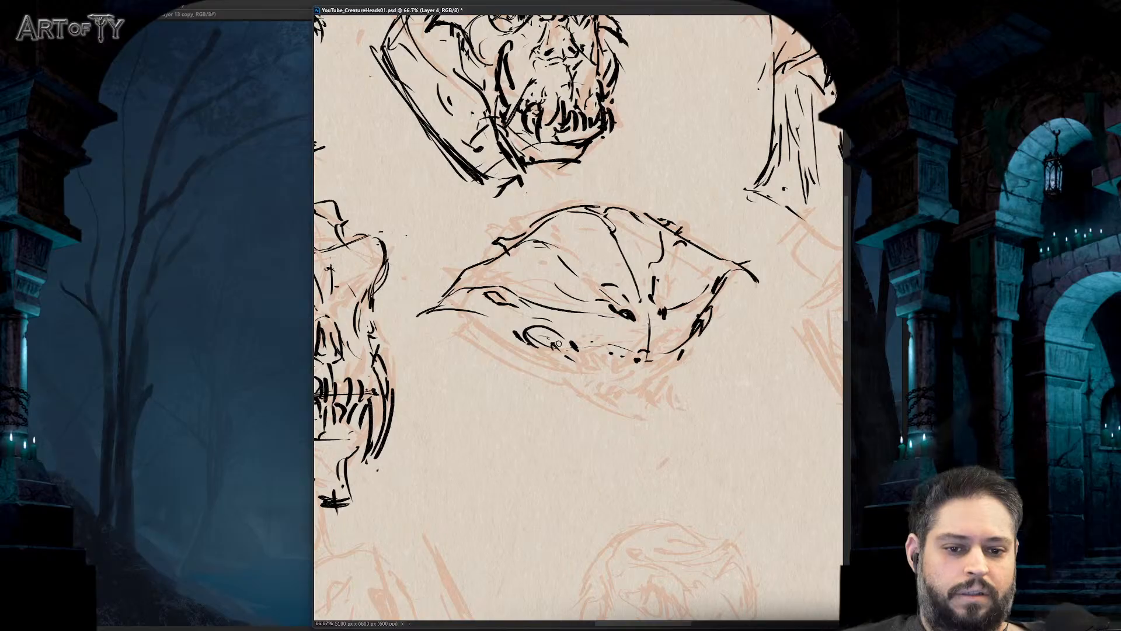
drag(561, 345, 564, 366)
mouse_move(564, 352)
mouse_down()
mouse_move(568, 367)
mouse_move(545, 356)
mouse_up()
mouse_move(547, 334)
mouse_down()
mouse_move(553, 358)
mouse_move(532, 352)
mouse_up()
mouse_move(566, 348)
mouse_down()
mouse_move(572, 367)
mouse_move(595, 365)
mouse_up()
drag(600, 350, 611, 363)
drag(615, 350, 637, 366)
mouse_move(644, 352)
mouse_down()
mouse_move(647, 364)
mouse_move(678, 360)
mouse_up()
- Ink the row of sharp lower teeth along the third head's mouth and short creases beneath the nostrils
mouse_move(596, 358)
mouse_down()
mouse_move(601, 371)
mouse_move(590, 371)
mouse_up()
drag(602, 365, 619, 376)
drag(527, 344, 539, 367)
drag(553, 373, 559, 381)
mouse_move(550, 357)
mouse_down()
mouse_move(559, 379)
mouse_move(602, 385)
mouse_up()
drag(612, 372, 626, 380)
drag(638, 366, 653, 382)
drag(663, 365, 666, 380)
drag(637, 380, 630, 385)
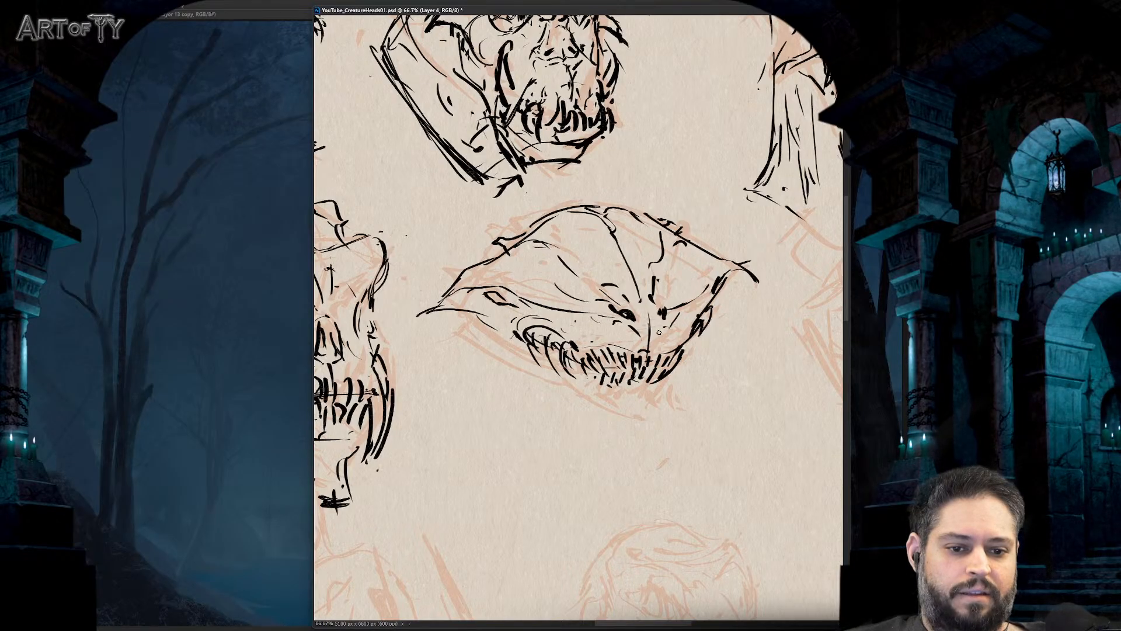
drag(659, 333, 650, 344)
drag(634, 331, 641, 346)
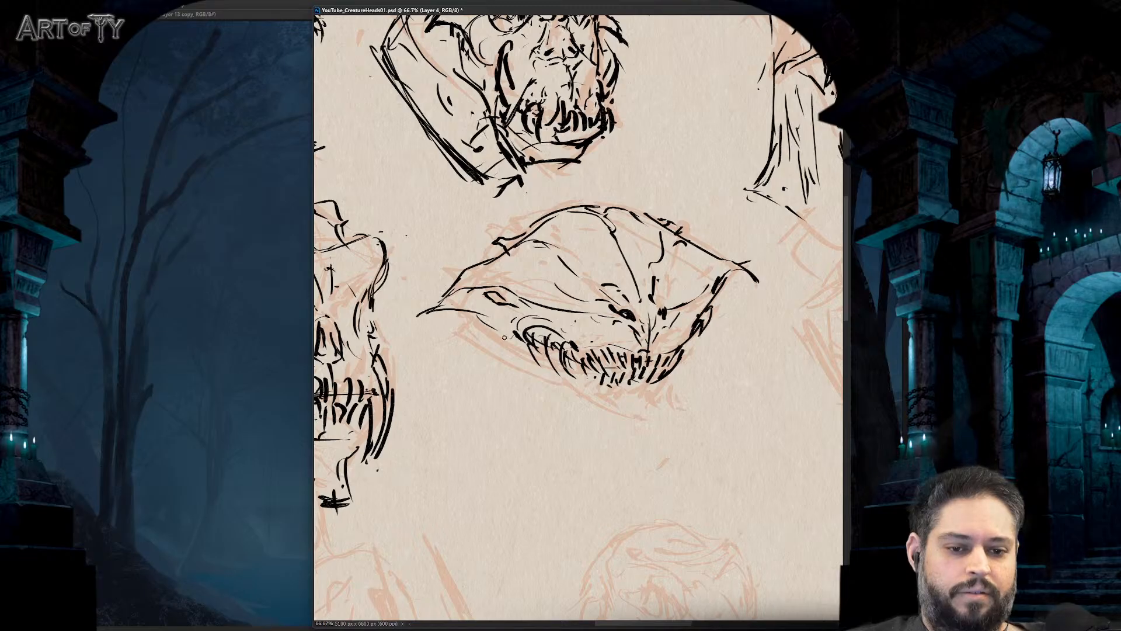
- Ink the wide lower jaw contour under the crest, tapering to a point at the chin, with first inner folds
mouse_move(479, 315)
mouse_down()
mouse_move(435, 339)
mouse_move(442, 379)
mouse_move(467, 384)
mouse_up()
mouse_move(499, 395)
mouse_down()
mouse_move(605, 442)
mouse_move(642, 447)
mouse_up()
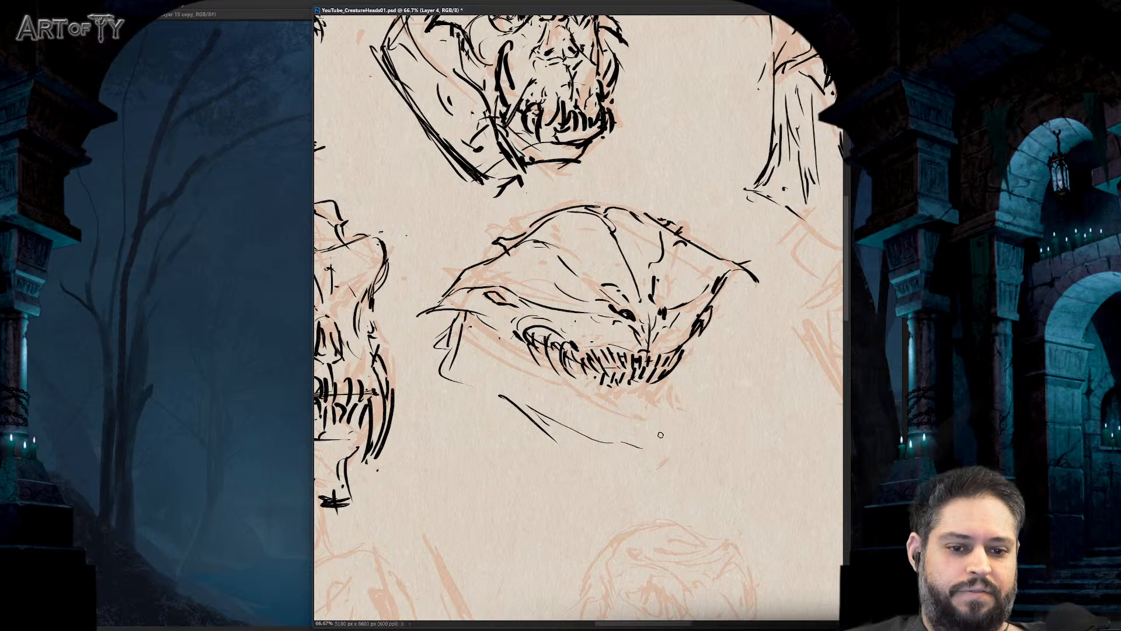
drag(736, 290, 681, 397)
drag(722, 327, 720, 414)
drag(713, 388, 670, 480)
drag(622, 442, 643, 453)
drag(511, 393, 628, 449)
drag(517, 400, 641, 479)
drag(648, 484, 655, 494)
drag(650, 410, 656, 435)
drag(648, 383, 648, 407)
mouse_move(471, 316)
mouse_down()
mouse_move(474, 395)
mouse_move(506, 371)
mouse_move(513, 404)
mouse_move(522, 364)
mouse_move(563, 410)
mouse_up()
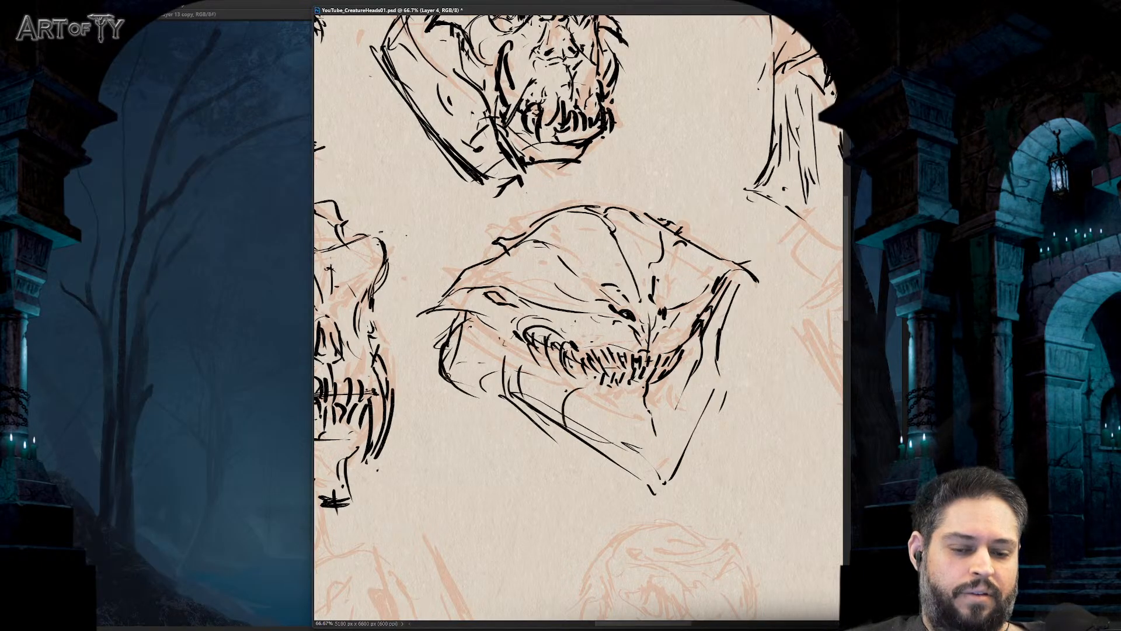
- Thicken the lower jaw's outer contour and ink the central chin ridge and curved folds below the teeth
mouse_move(441, 365)
mouse_down()
mouse_move(517, 426)
mouse_move(619, 482)
mouse_up()
drag(706, 423, 654, 493)
mouse_move(723, 318)
mouse_down()
mouse_move(696, 432)
mouse_move(740, 385)
mouse_move(665, 505)
mouse_up()
drag(721, 403, 683, 467)
drag(727, 312, 736, 346)
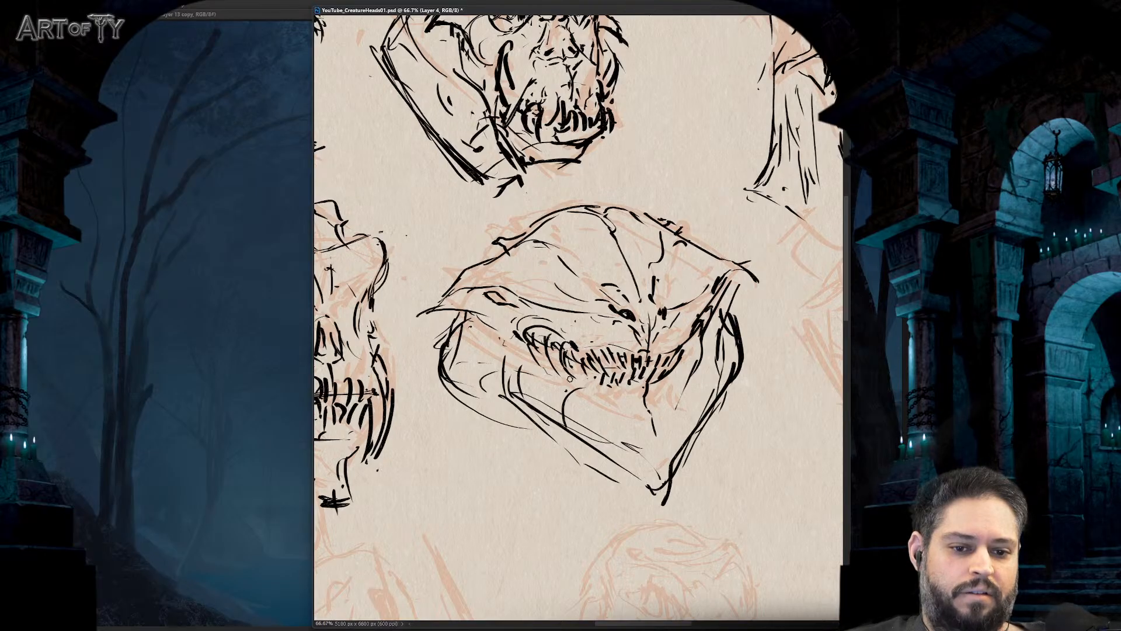
mouse_move(570, 379)
mouse_down()
mouse_move(624, 403)
mouse_move(688, 368)
mouse_move(654, 413)
mouse_move(604, 400)
mouse_move(658, 433)
mouse_move(658, 476)
mouse_move(737, 330)
mouse_up()
key(h)
click(664, 203)
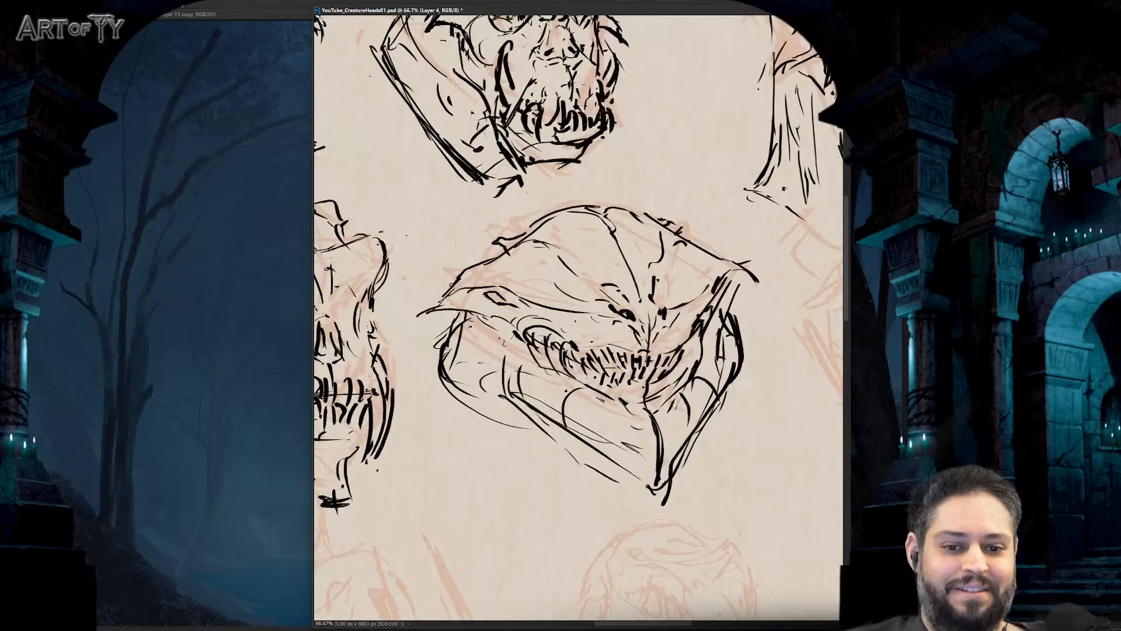
- Reinforce the crest's edge and the jaw's outer contour, and add inner cheek folds and fine snout lines
drag(421, 311, 523, 248)
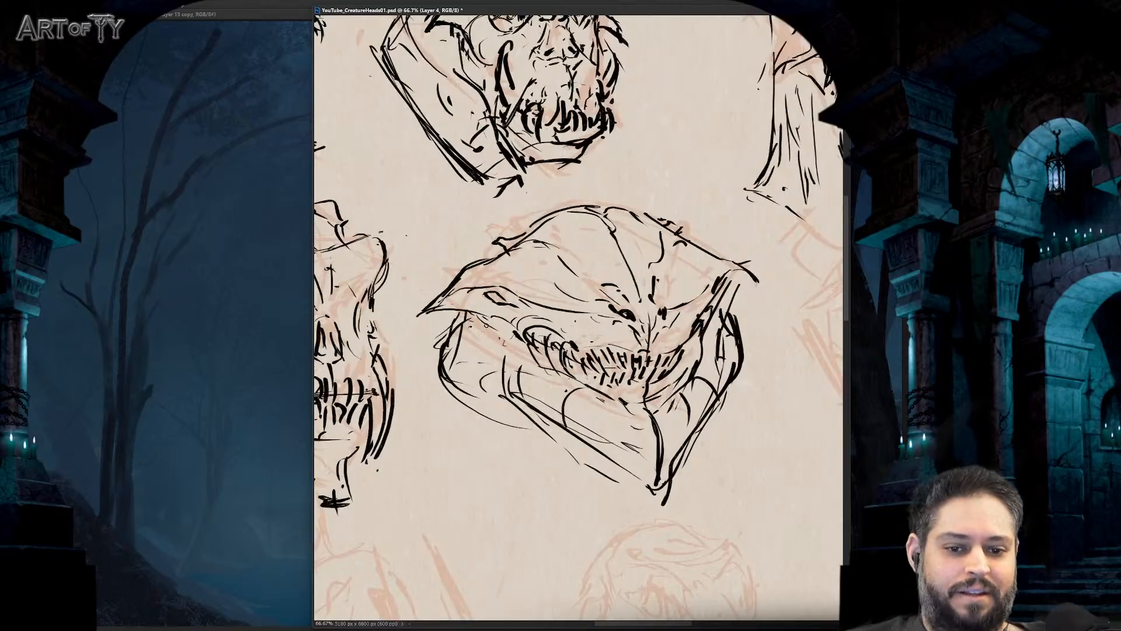
drag(486, 324, 464, 401)
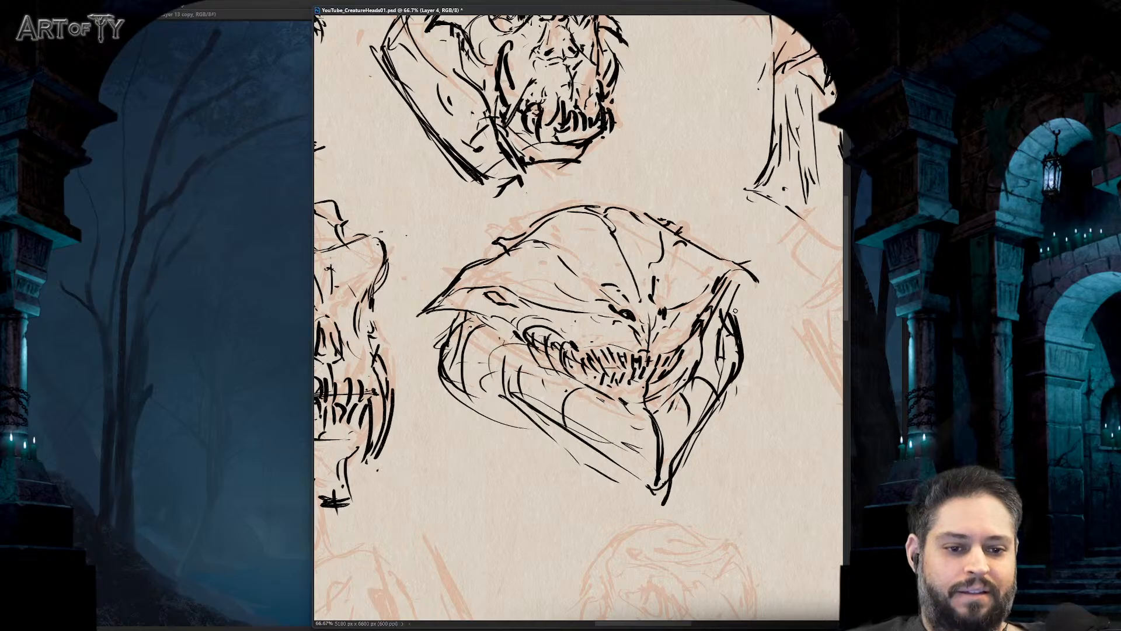
drag(734, 311, 745, 366)
drag(724, 406, 711, 420)
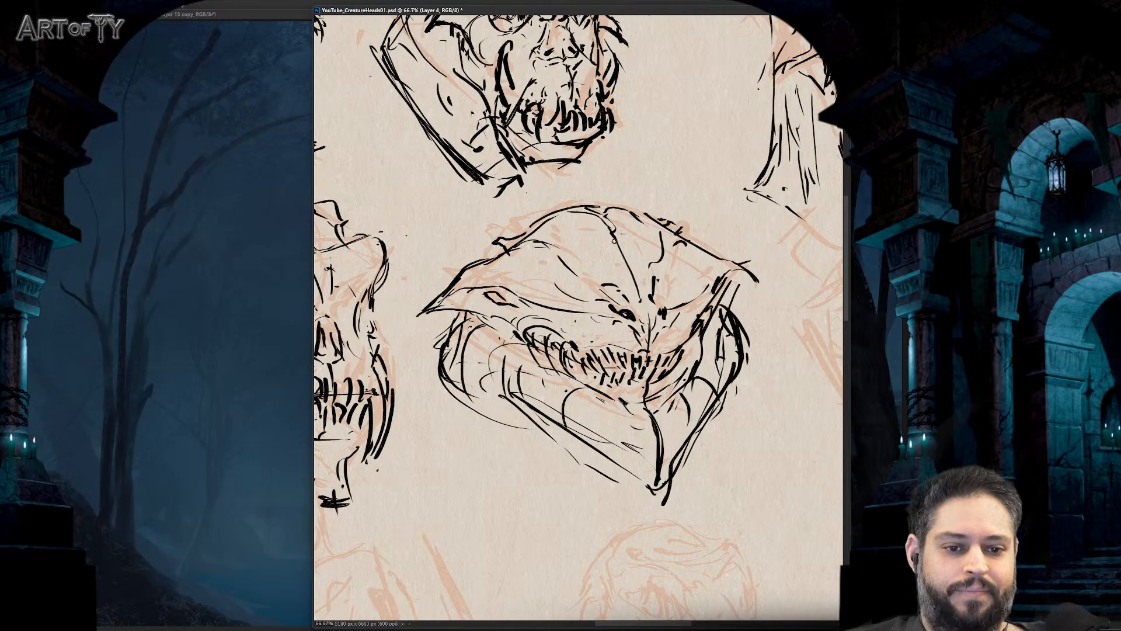
drag(578, 327, 614, 327)
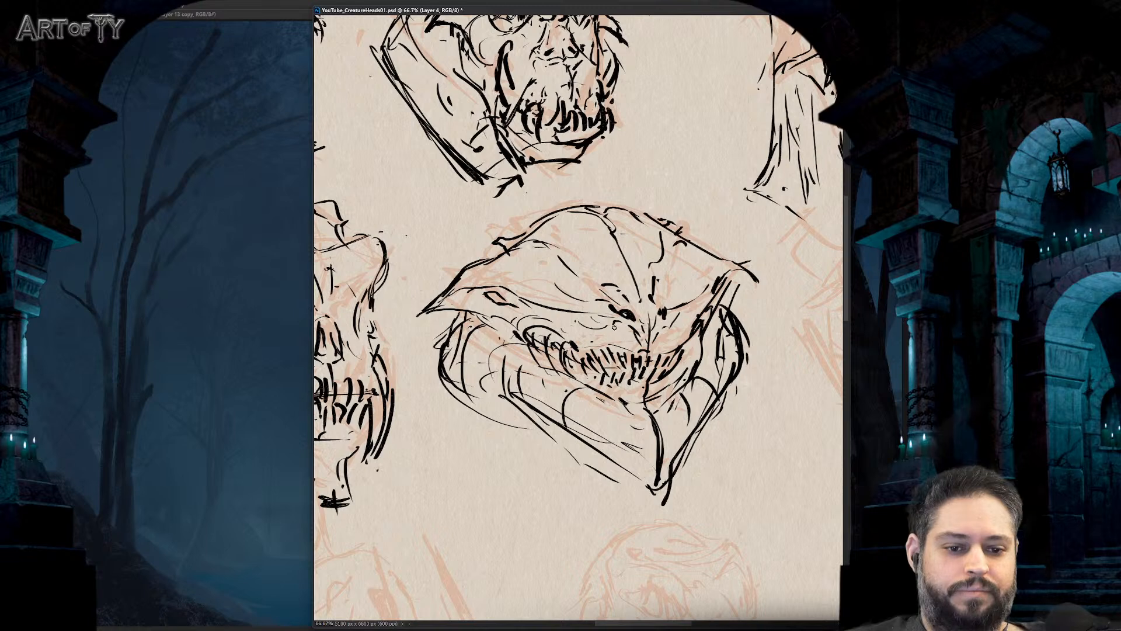
- Examine the inked third head up close and against the other heads on the whole sheet
key(ctrl+minus)
key(ctrl+minus)
key(ctrl+minus)
key(ctrl+minus)
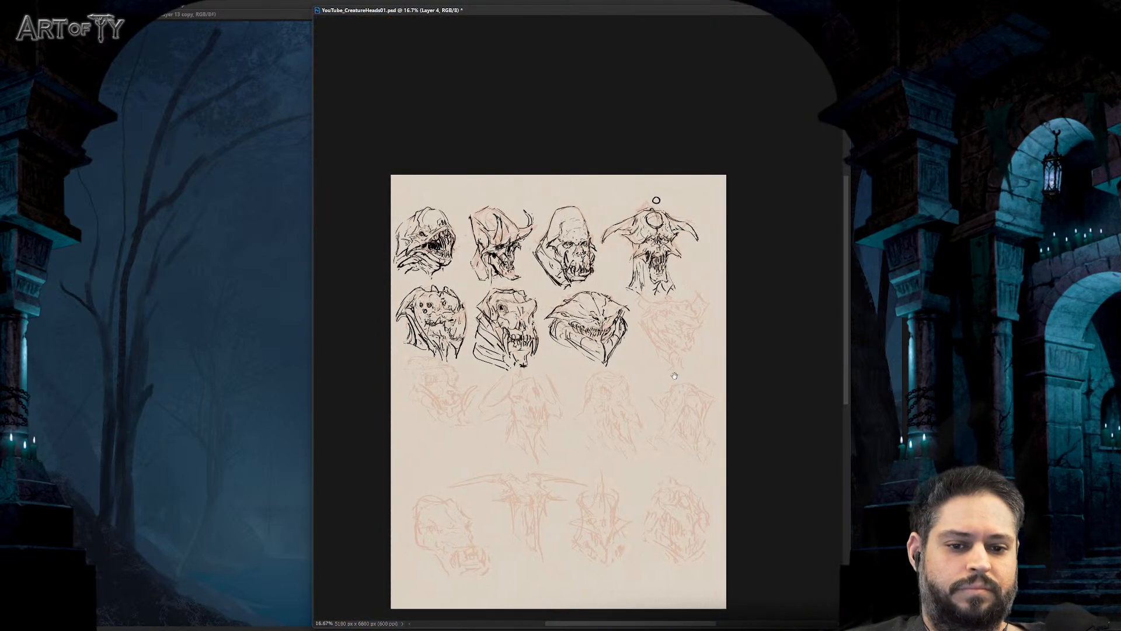
key(ctrl+plus)
key(ctrl+plus)
key(ctrl+plus)
key(ctrl+plus)
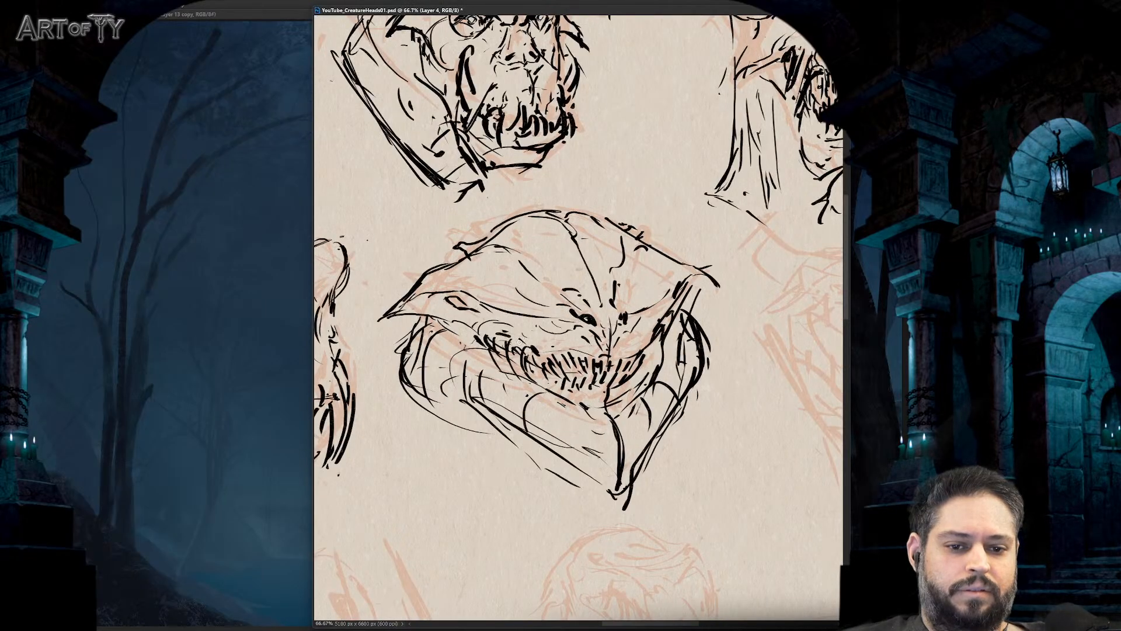
key(ctrl+minus)
key(ctrl+minus)
key(ctrl+minus)
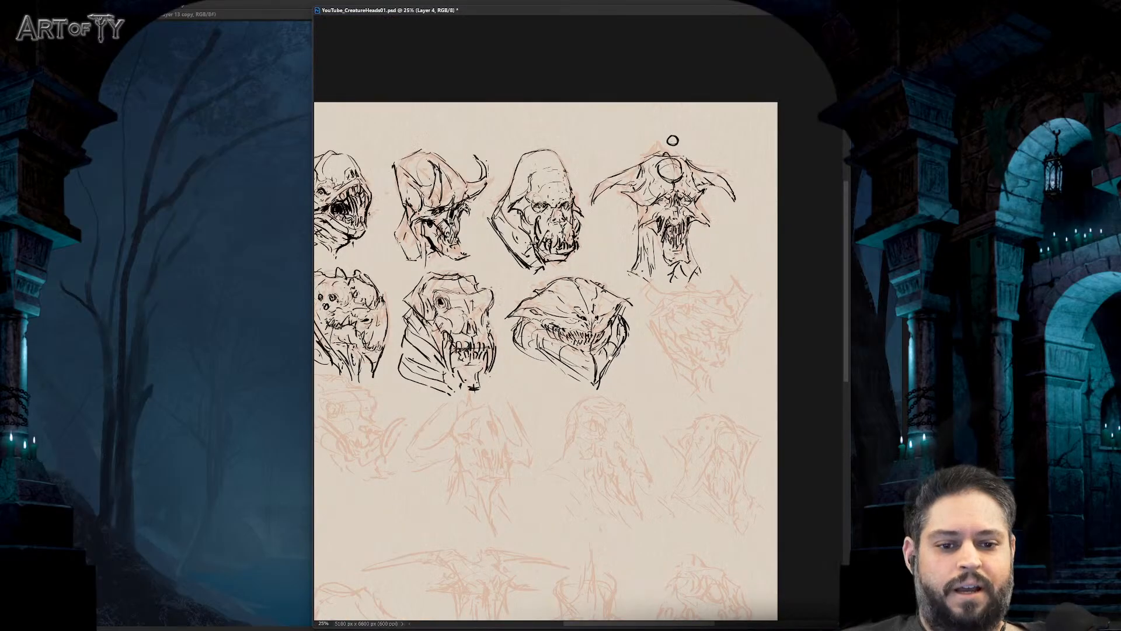
- Save the creature heads document
key(ctrl+s)
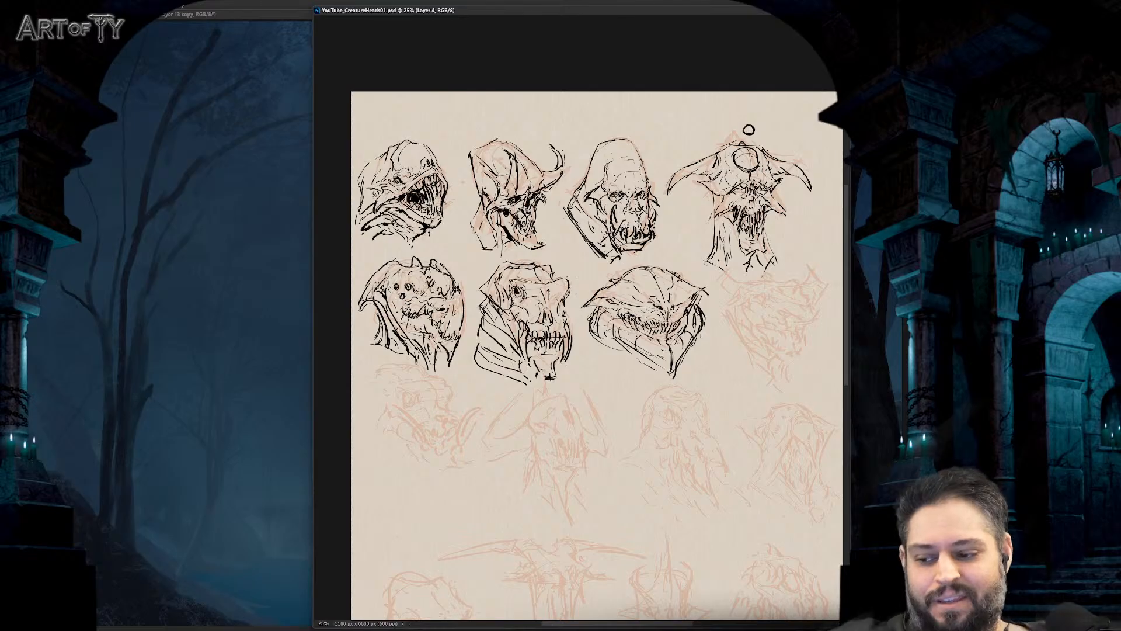
- Ink the hatched eye, long snout ridge, nostril and front muzzle edge of the second row's fourth head
scroll(623, 296, up, 4)
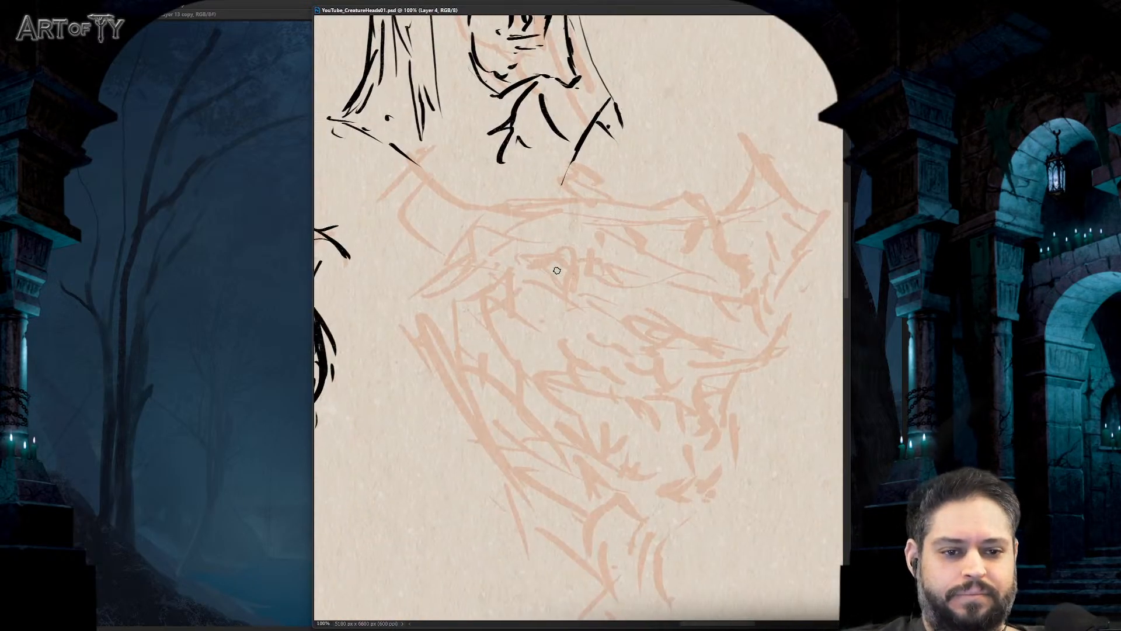
mouse_move(549, 280)
mouse_down()
mouse_move(526, 264)
mouse_move(565, 279)
mouse_move(543, 292)
mouse_move(562, 256)
mouse_move(562, 292)
mouse_move(572, 274)
mouse_move(545, 285)
mouse_move(583, 272)
mouse_move(630, 310)
mouse_up()
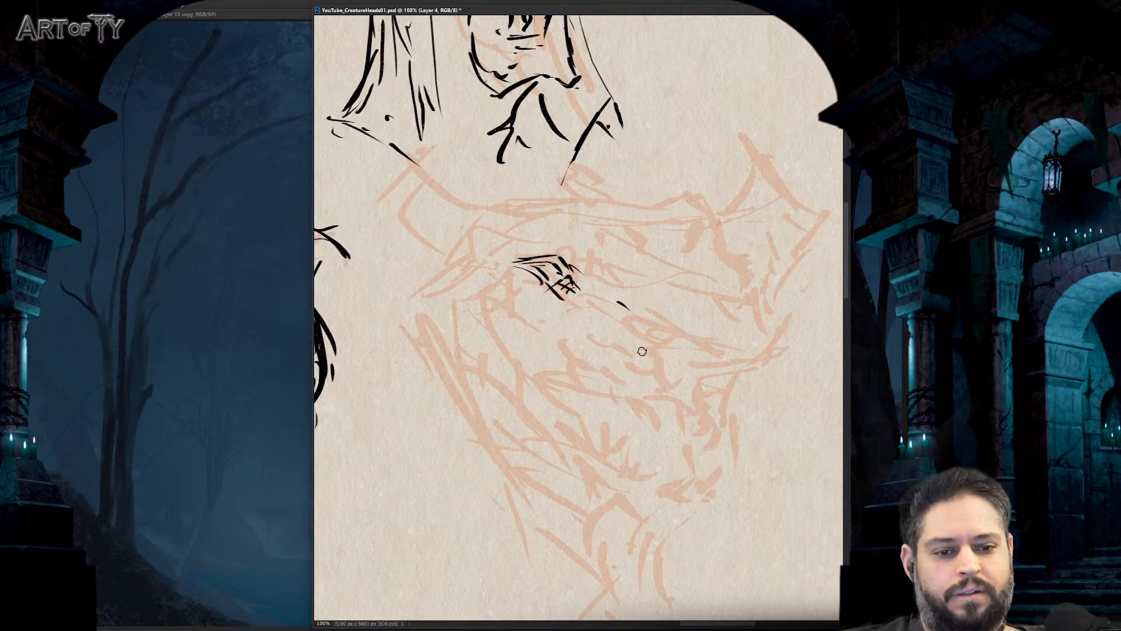
mouse_move(591, 290)
mouse_down()
mouse_move(733, 280)
mouse_move(626, 282)
mouse_up()
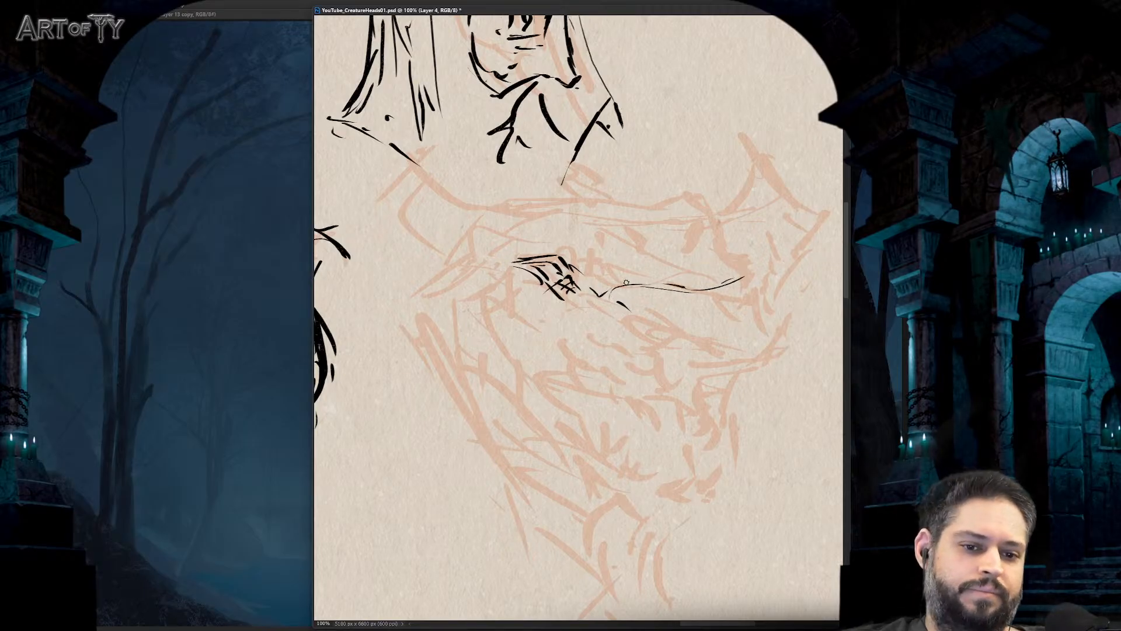
drag(619, 331, 671, 350)
mouse_move(592, 338)
mouse_down()
mouse_move(688, 354)
mouse_move(713, 374)
mouse_up()
mouse_move(755, 302)
mouse_down()
mouse_move(757, 348)
mouse_move(721, 389)
mouse_move(713, 435)
mouse_up()
drag(569, 353, 573, 361)
drag(698, 339, 684, 335)
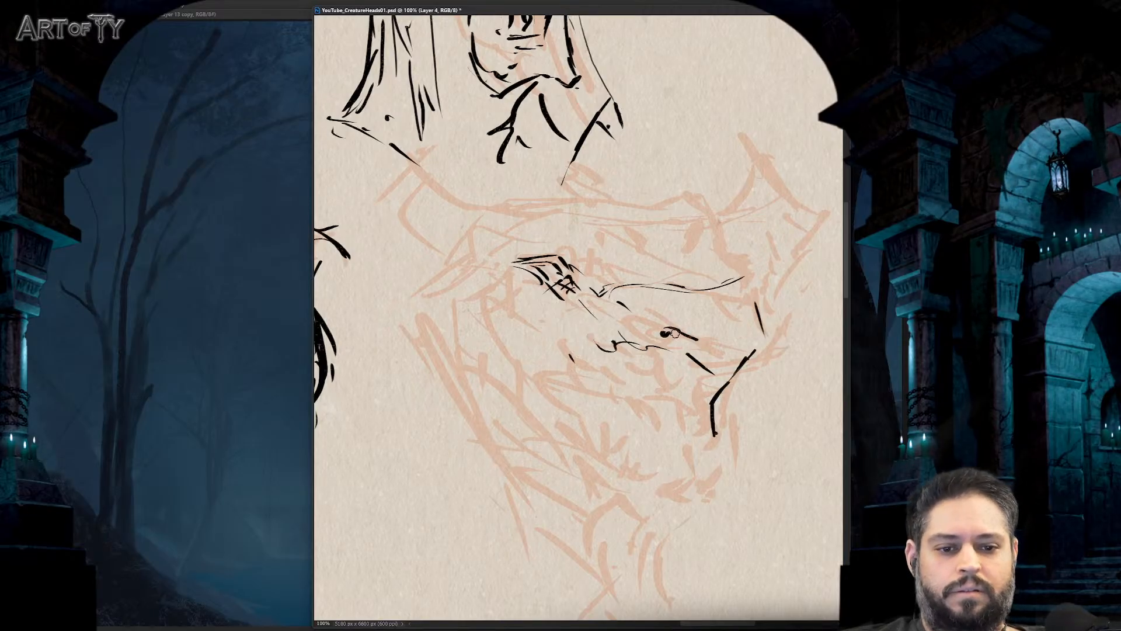
- Examine the fourth head's first ink lines against the neighbouring heads on the sheet
key(ctrl+minus)
key(ctrl+minus)
key(ctrl+minus)
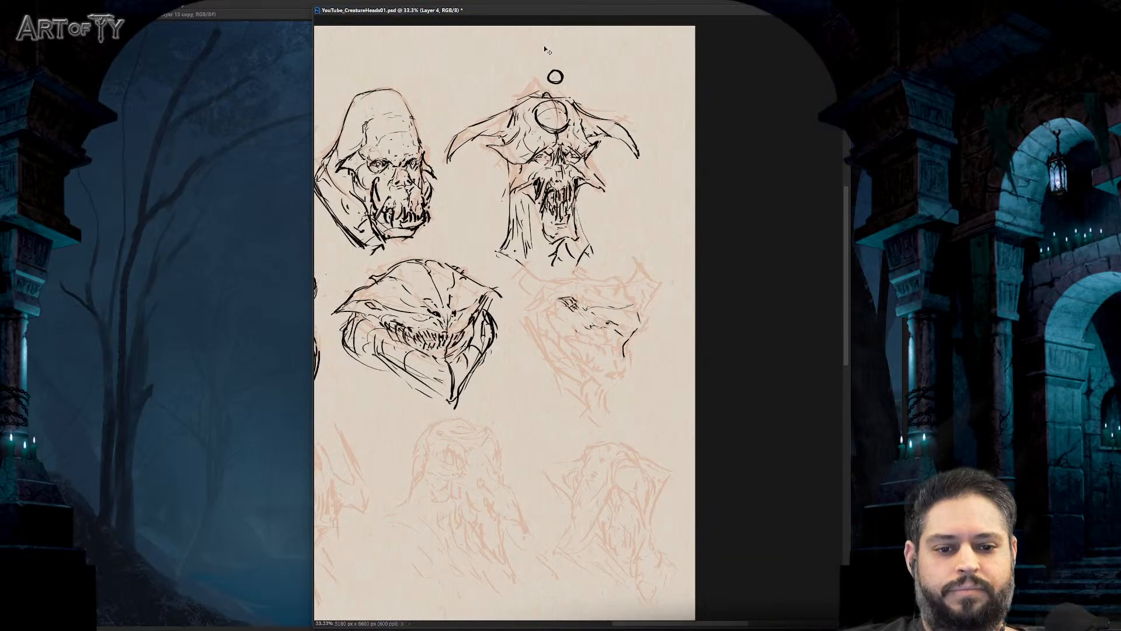
key(ctrl+plus)
key(ctrl+plus)
key(ctrl+minus)
key(ctrl+minus)
drag(557, 271, 624, 261)
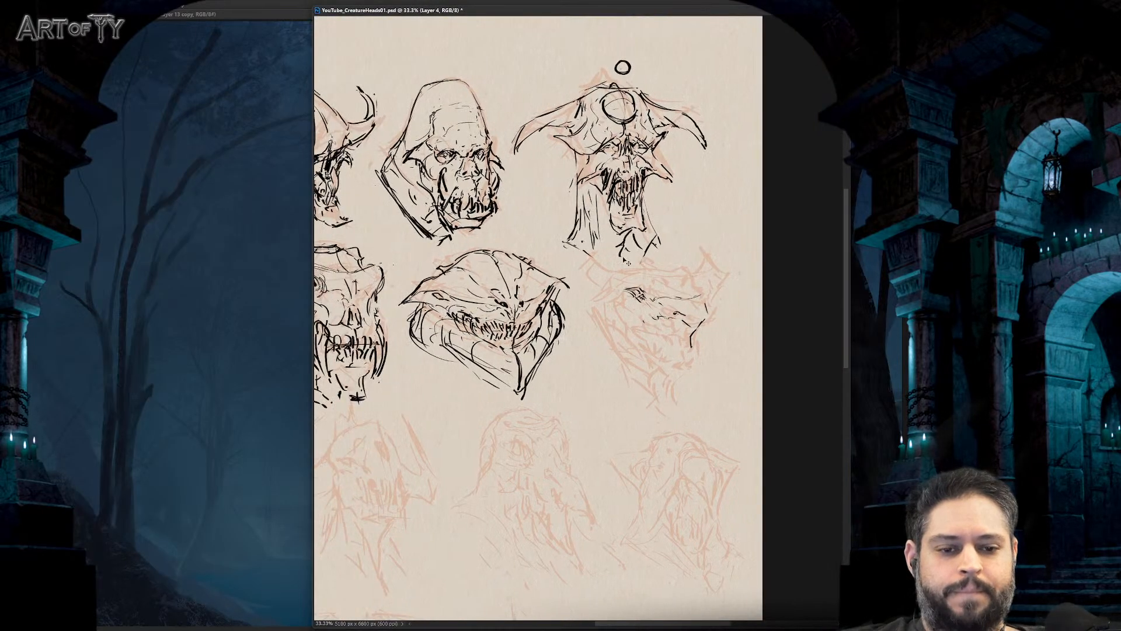
key(ctrl+plus)
mouse_move(565, 350)
mouse_down()
mouse_move(611, 349)
mouse_move(598, 367)
mouse_up()
key(ctrl+z)
key(ctrl+z)
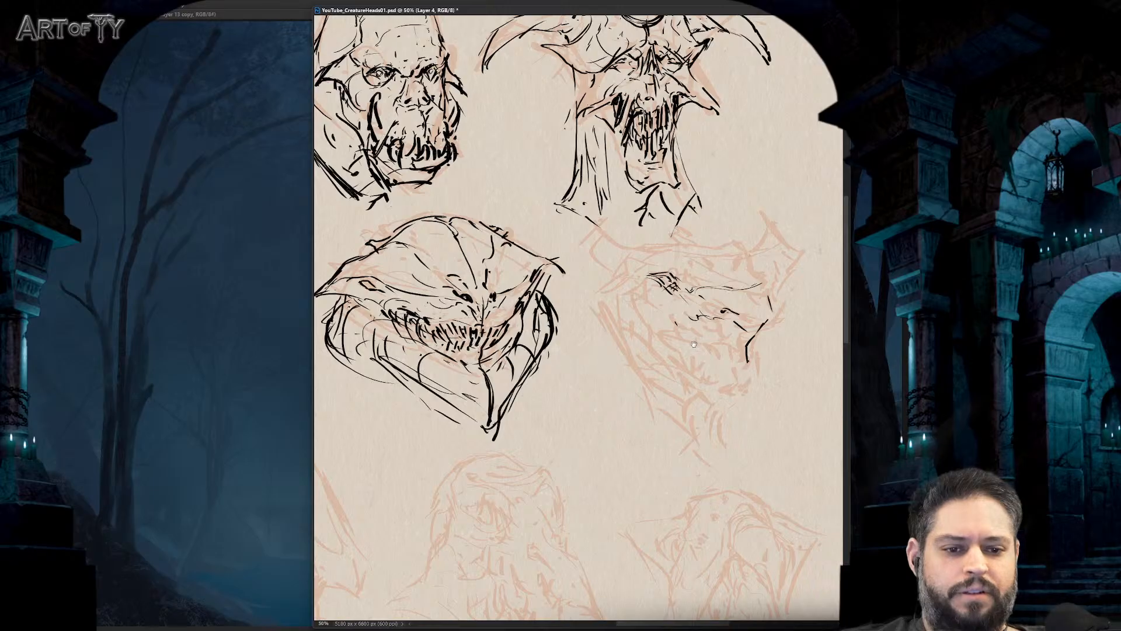
drag(693, 344, 618, 381)
mouse_move(522, 318)
mouse_down()
mouse_move(559, 284)
mouse_move(676, 298)
mouse_move(649, 426)
mouse_move(610, 449)
mouse_up()
key(ctrl+z)
key(ctrl+z)
key(ctrl+z)
key(ctrl+z)
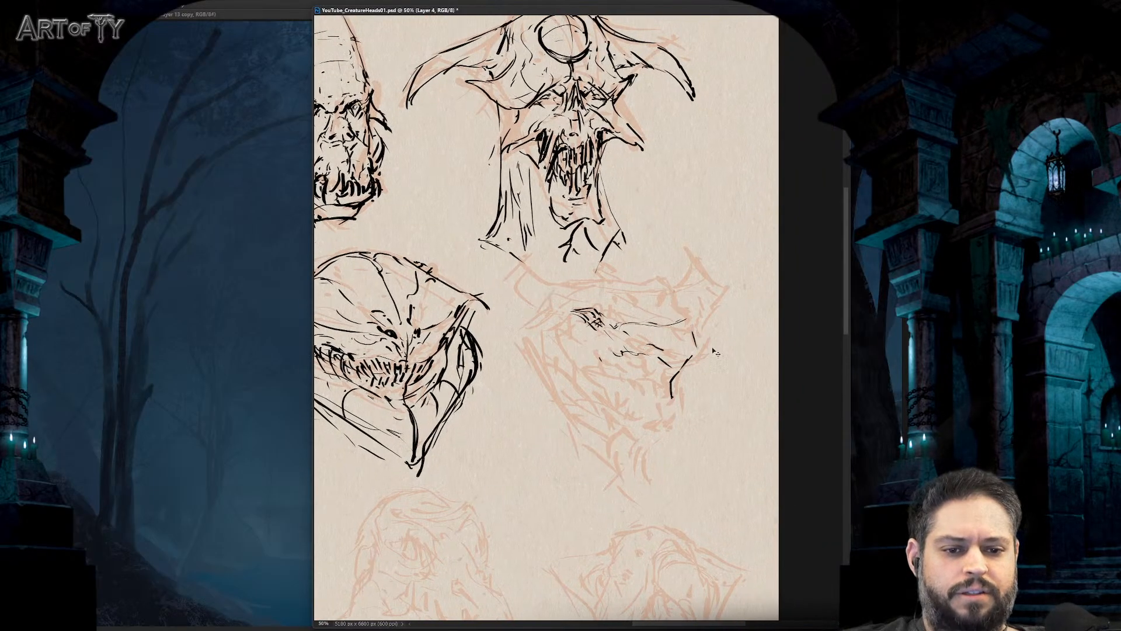
- Ink the cheek curve, jagged upper teeth, nostril and lower jaw edge of the second row's fourth head
key(ctrl+minus)
key(ctrl+minus)
drag(533, 380, 686, 367)
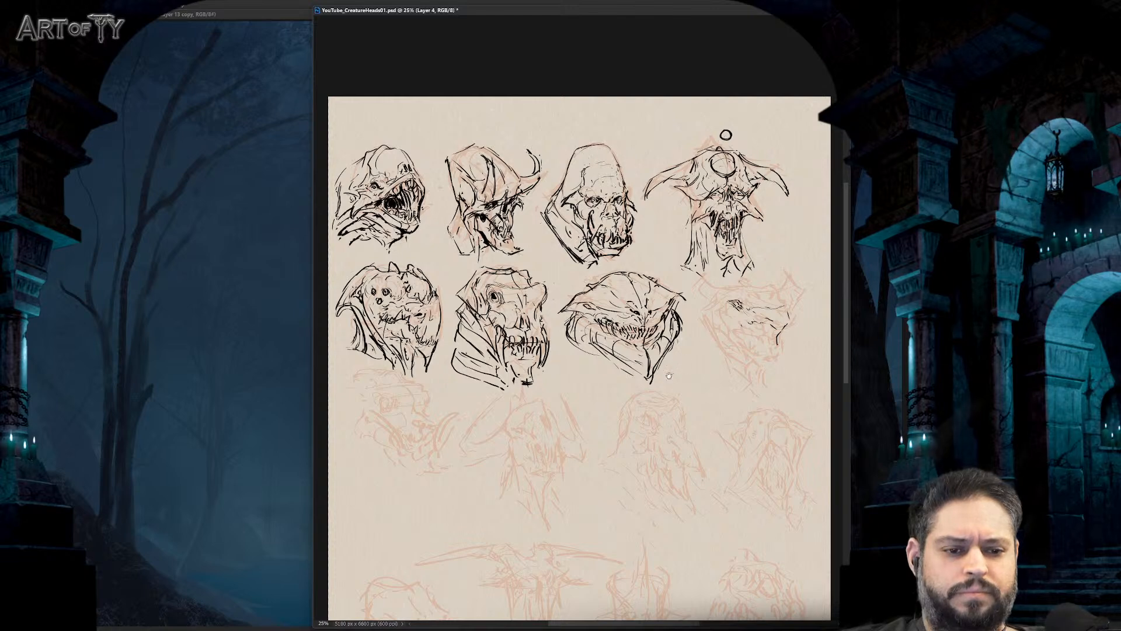
key(ctrl+minus)
drag(683, 375, 692, 338)
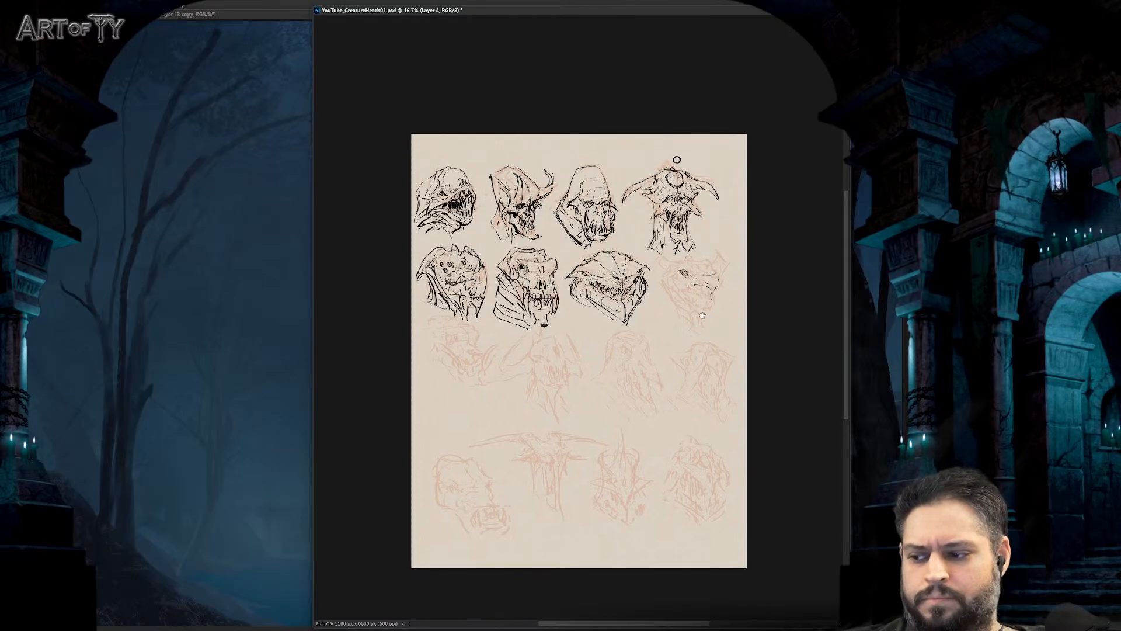
key(ctrl+plus)
key(ctrl+plus)
key(ctrl+plus)
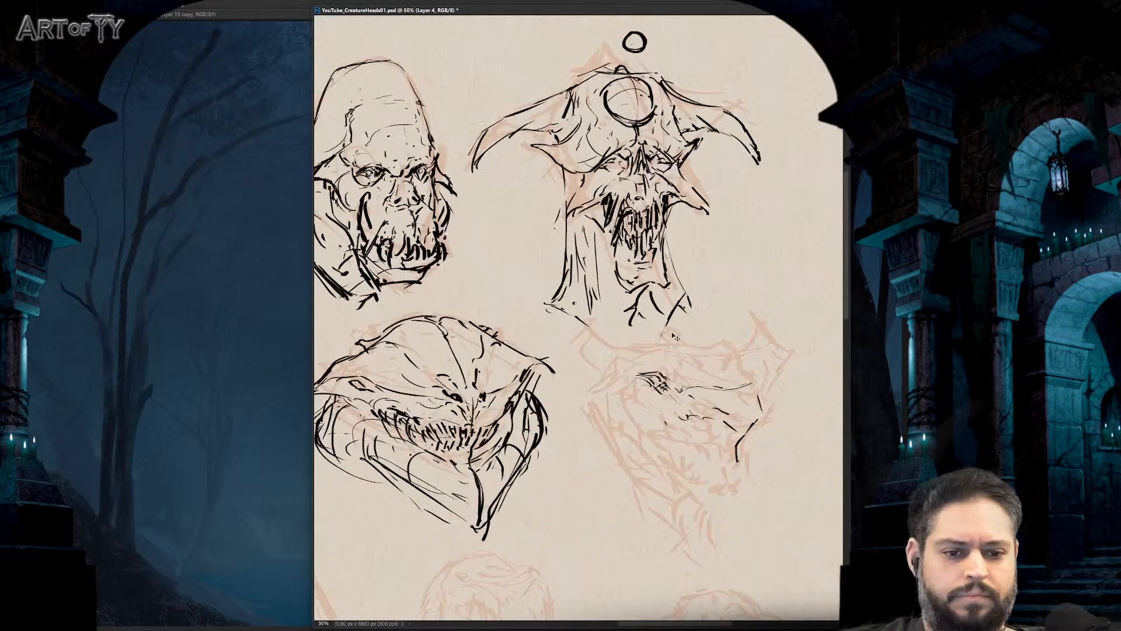
key(ctrl+plus)
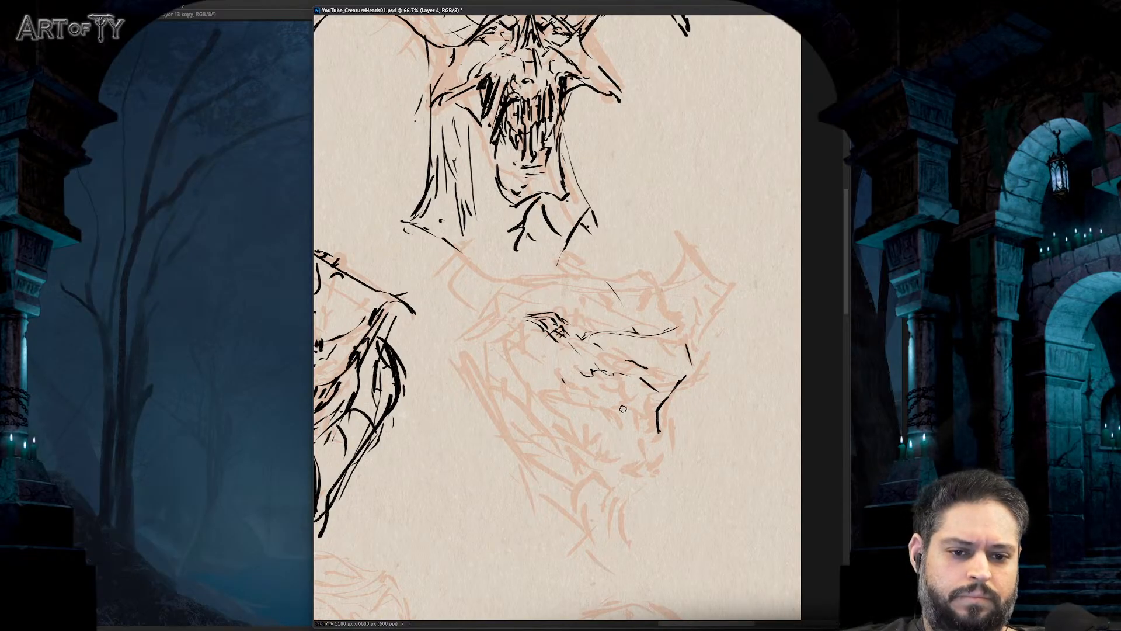
mouse_move(512, 345)
mouse_down()
mouse_move(523, 363)
mouse_move(658, 435)
mouse_up()
mouse_move(596, 382)
mouse_down()
mouse_move(657, 411)
mouse_move(682, 398)
mouse_move(647, 425)
mouse_up()
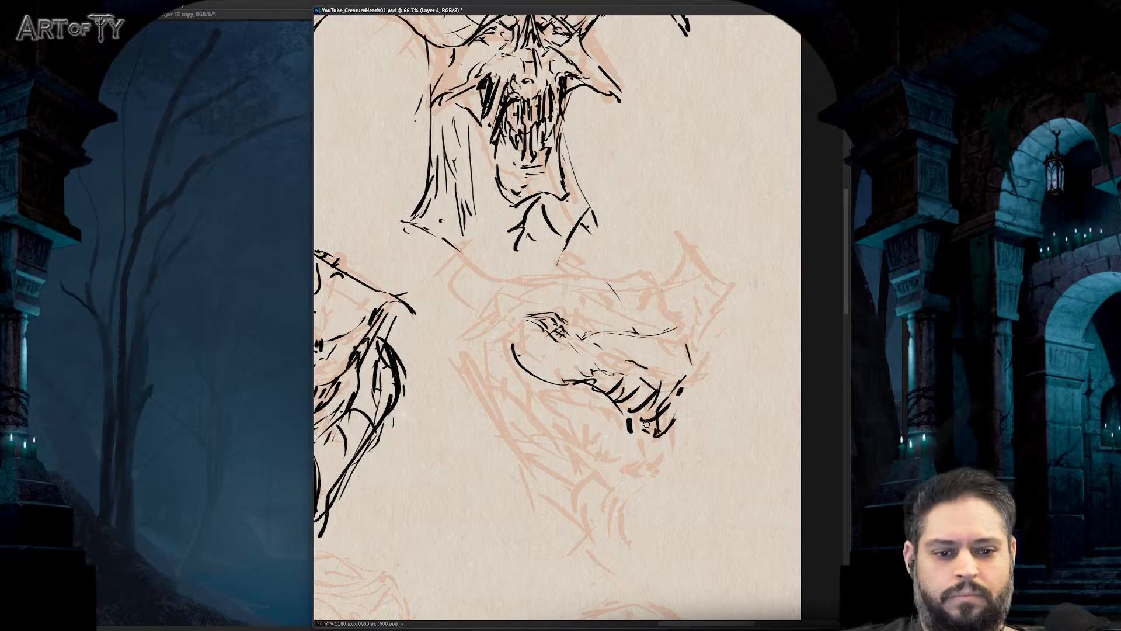
mouse_move(519, 339)
mouse_down()
mouse_move(503, 381)
mouse_move(566, 439)
mouse_move(654, 464)
mouse_move(683, 438)
mouse_move(671, 433)
mouse_move(699, 373)
mouse_up()
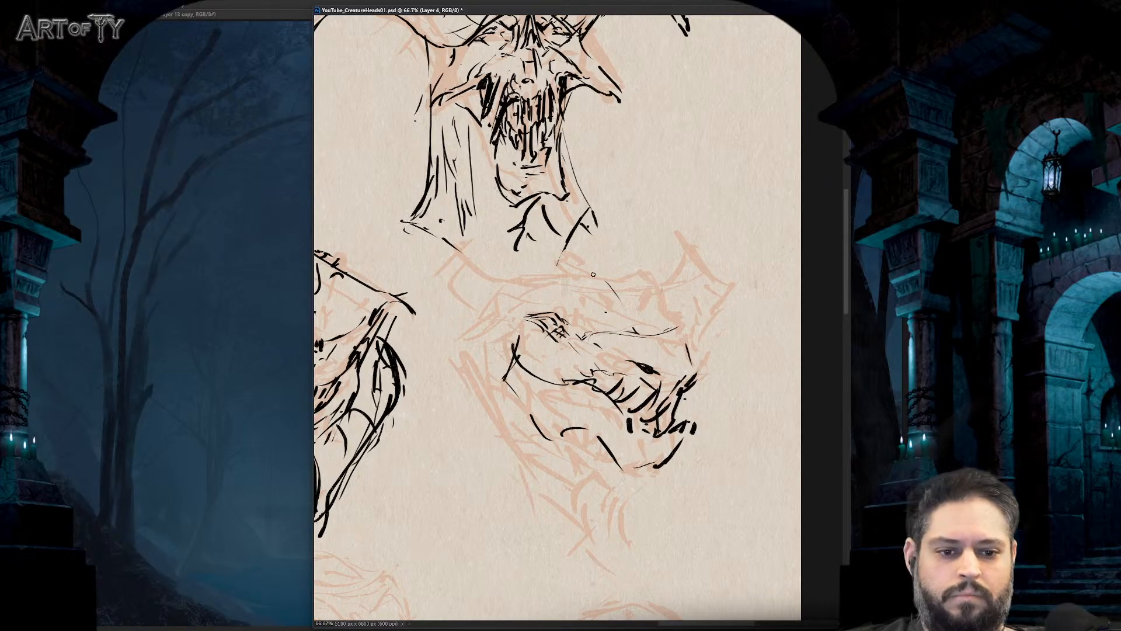
- Ink the back edge of the fourth head's neck along the rough sketch
key(ctrl+minus)
key(ctrl+plus)
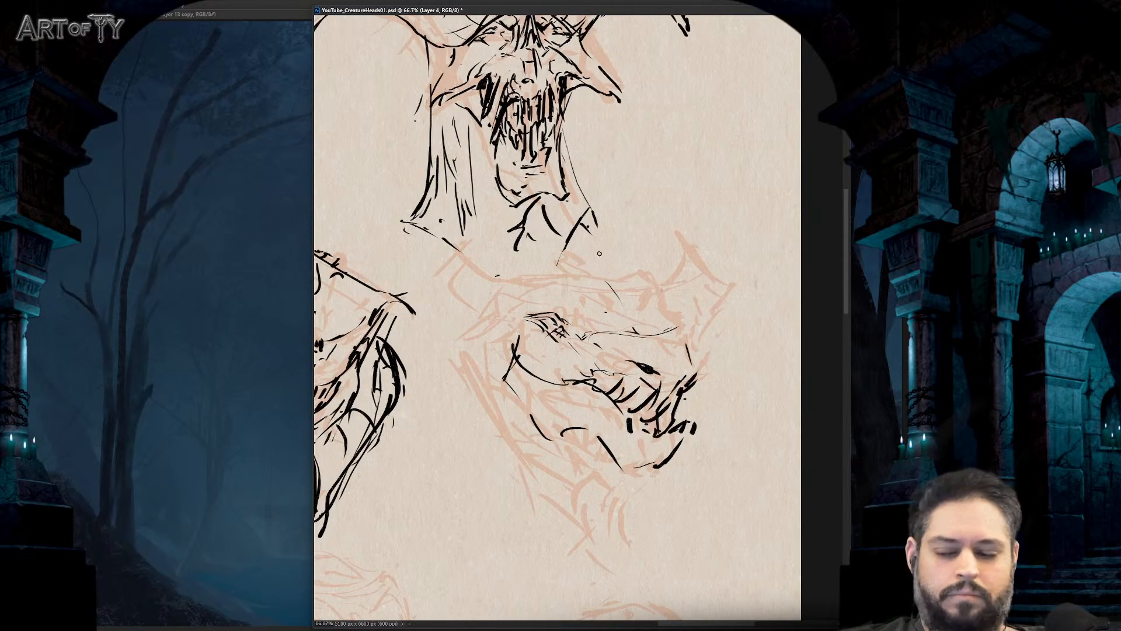
drag(605, 306, 600, 276)
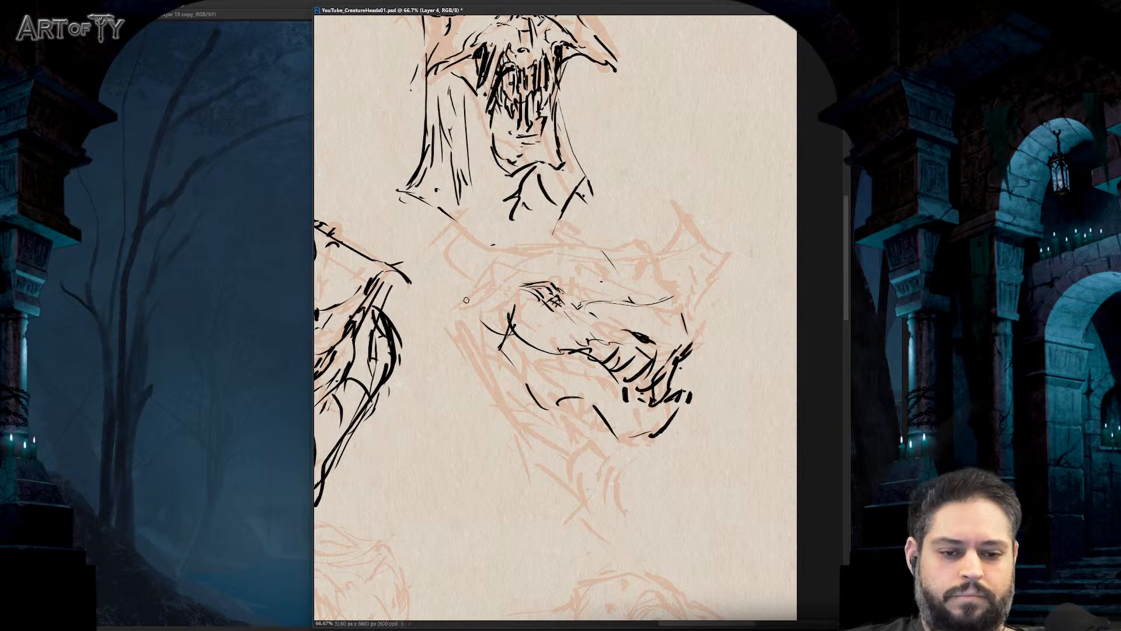
mouse_move(469, 299)
mouse_down()
mouse_move(462, 331)
mouse_move(513, 433)
mouse_move(524, 496)
mouse_up()
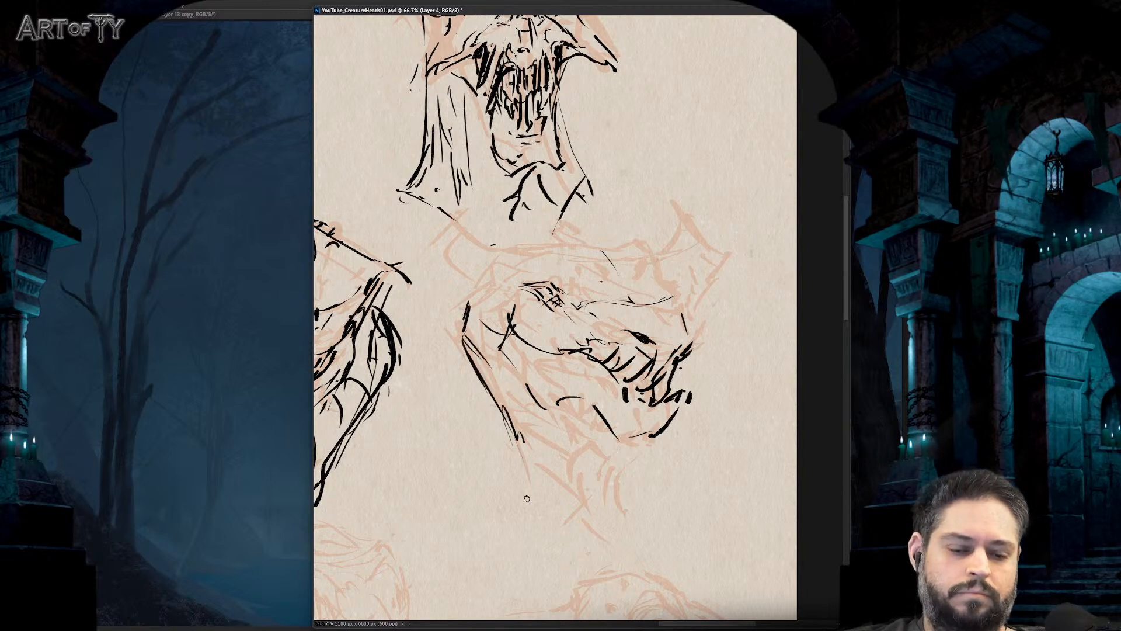
drag(523, 442, 528, 501)
drag(531, 500, 551, 482)
mouse_move(513, 416)
mouse_down()
mouse_move(527, 497)
mouse_move(550, 478)
mouse_move(452, 496)
mouse_up()
drag(467, 493, 517, 488)
key(ctrl+z)
key(ctrl+z)
key(ctrl+z)
key(ctrl+z)
- Ink the fourth head's second rear neck line, ragged neck base and curved front throat outline
drag(459, 328, 527, 498)
drag(529, 495, 541, 470)
drag(545, 485, 589, 519)
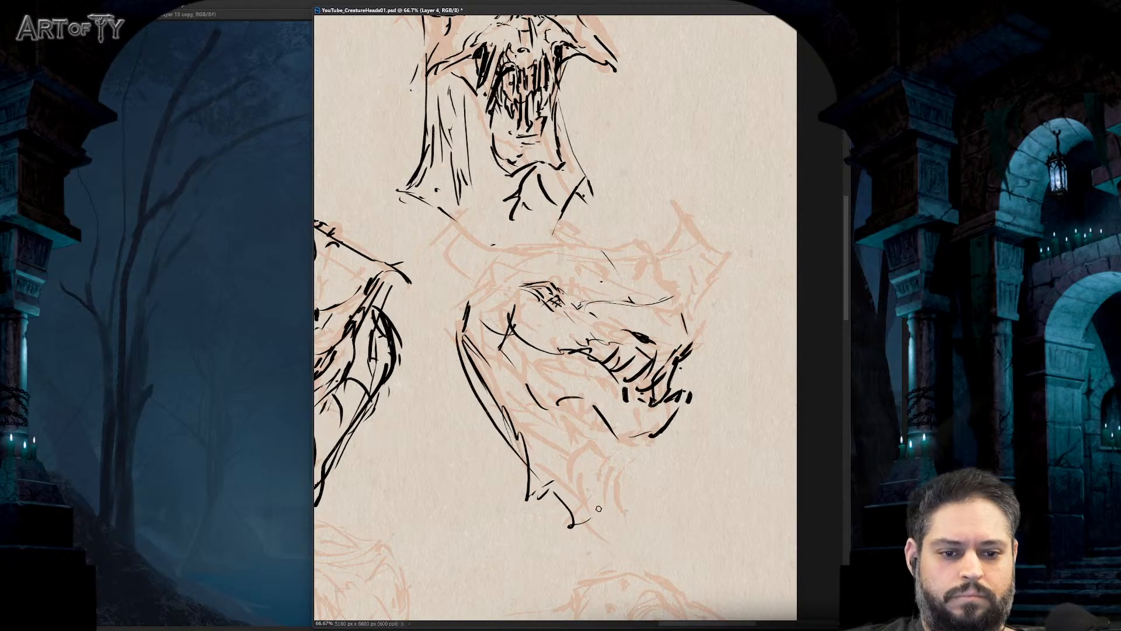
drag(691, 389, 727, 470)
drag(728, 479, 733, 528)
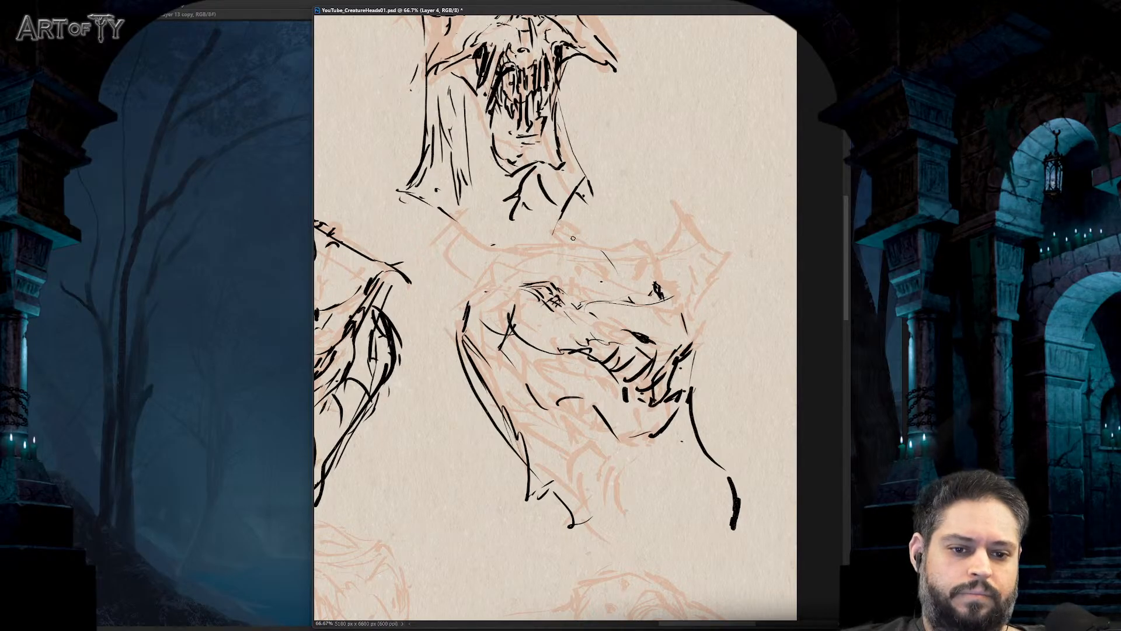
- Ink the fourth head's crown line, sloping snout top, pointed rear horn and brow above the eye
mouse_move(573, 239)
mouse_down()
mouse_move(636, 313)
mouse_move(601, 263)
mouse_move(549, 227)
mouse_move(537, 251)
mouse_up()
mouse_move(507, 218)
mouse_down()
mouse_move(531, 228)
mouse_move(502, 250)
mouse_up()
mouse_move(605, 247)
mouse_down()
mouse_move(566, 230)
mouse_move(648, 270)
mouse_up()
key(h)
click(653, 280)
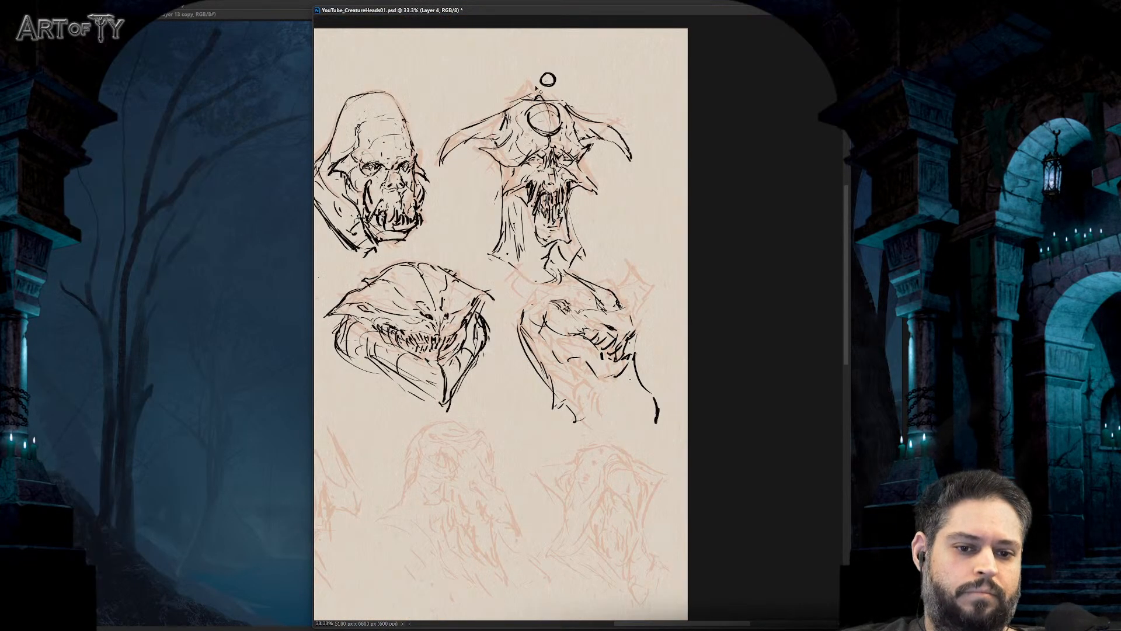
mouse_move(517, 248)
mouse_down()
mouse_move(437, 220)
mouse_move(413, 251)
mouse_move(477, 334)
mouse_up()
drag(481, 285, 573, 274)
mouse_move(579, 307)
mouse_down()
mouse_move(538, 277)
mouse_move(490, 283)
mouse_up()
key(ctrl+z)
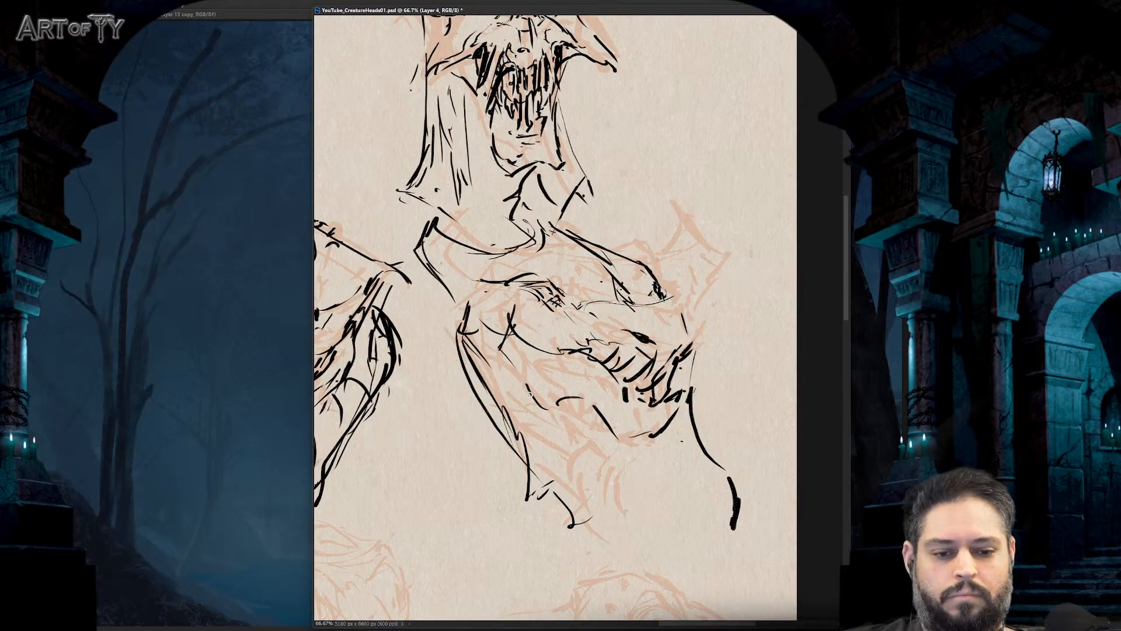
- Ink flowing fold lines from the fourth head's jaw down through the neck and throat
drag(492, 347, 533, 402)
mouse_move(537, 410)
mouse_down()
mouse_move(581, 403)
mouse_move(613, 454)
mouse_up()
drag(623, 454, 673, 537)
drag(543, 433, 533, 461)
drag(546, 461, 591, 487)
drag(619, 487, 653, 514)
drag(683, 446, 676, 496)
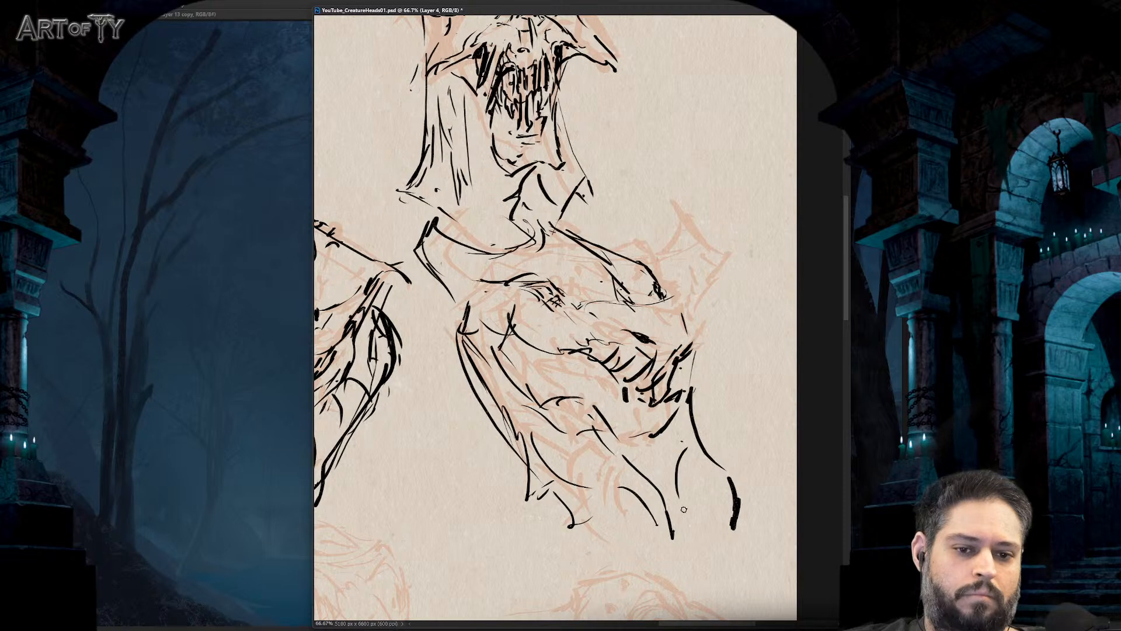
- Ink a small horn on the fourth head's snout and add contour lines along the snout and front muzzle
mouse_move(626, 264)
mouse_down()
mouse_move(660, 261)
mouse_move(683, 298)
mouse_move(646, 222)
mouse_up()
key(ctrl+minus)
key(ctrl+minus)
key(ctrl+minus)
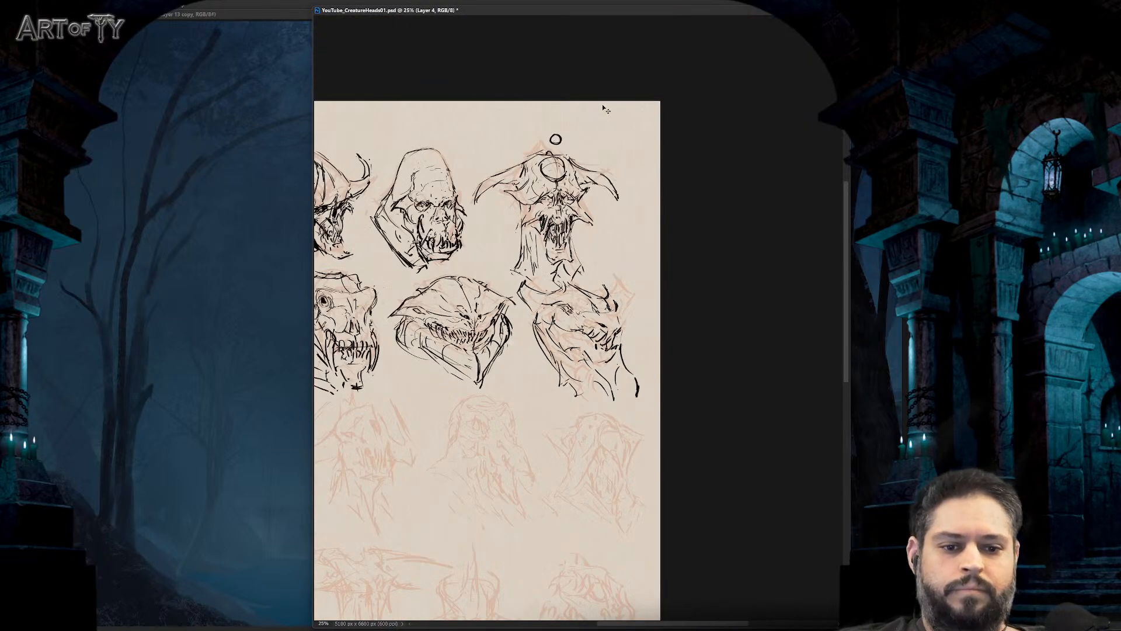
key(ctrl+plus)
key(ctrl+plus)
key(ctrl+plus)
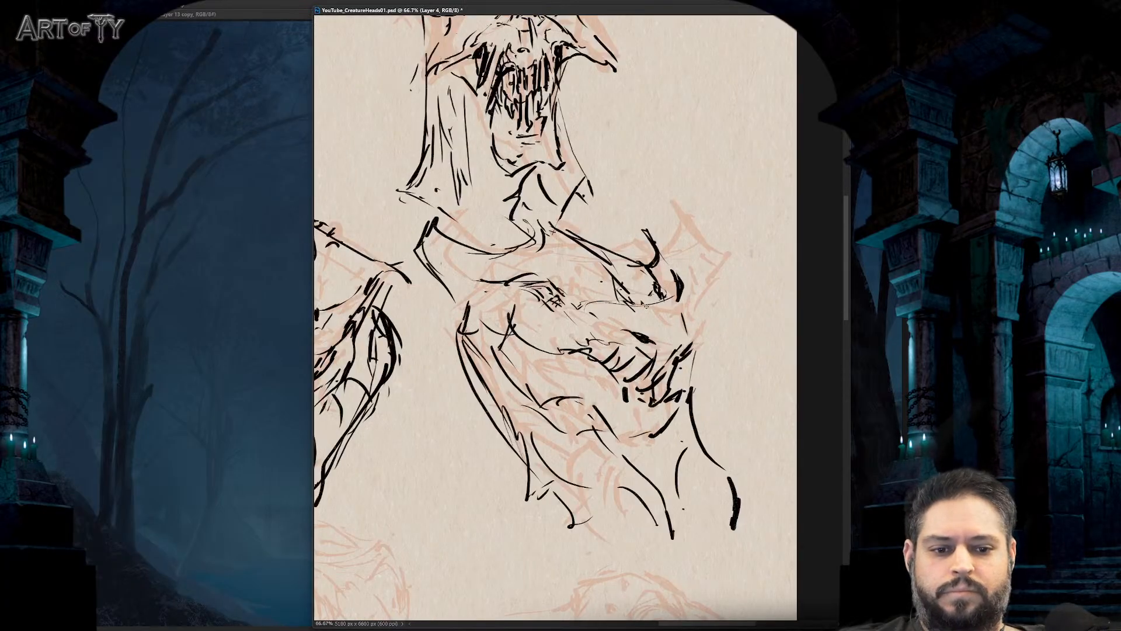
drag(597, 326, 660, 345)
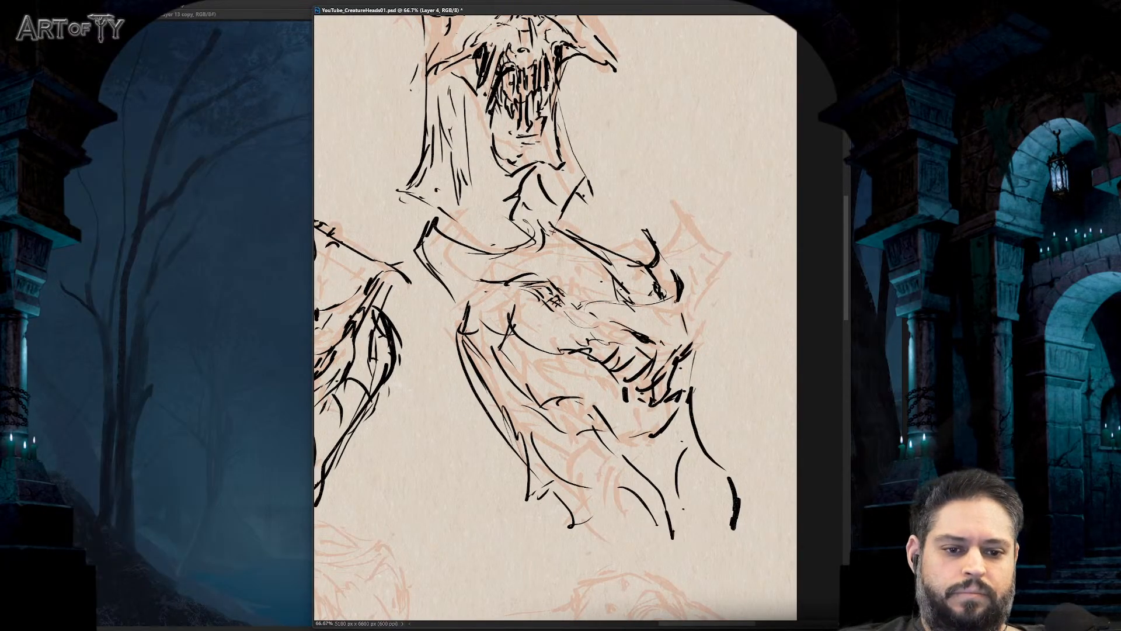
drag(672, 299, 679, 353)
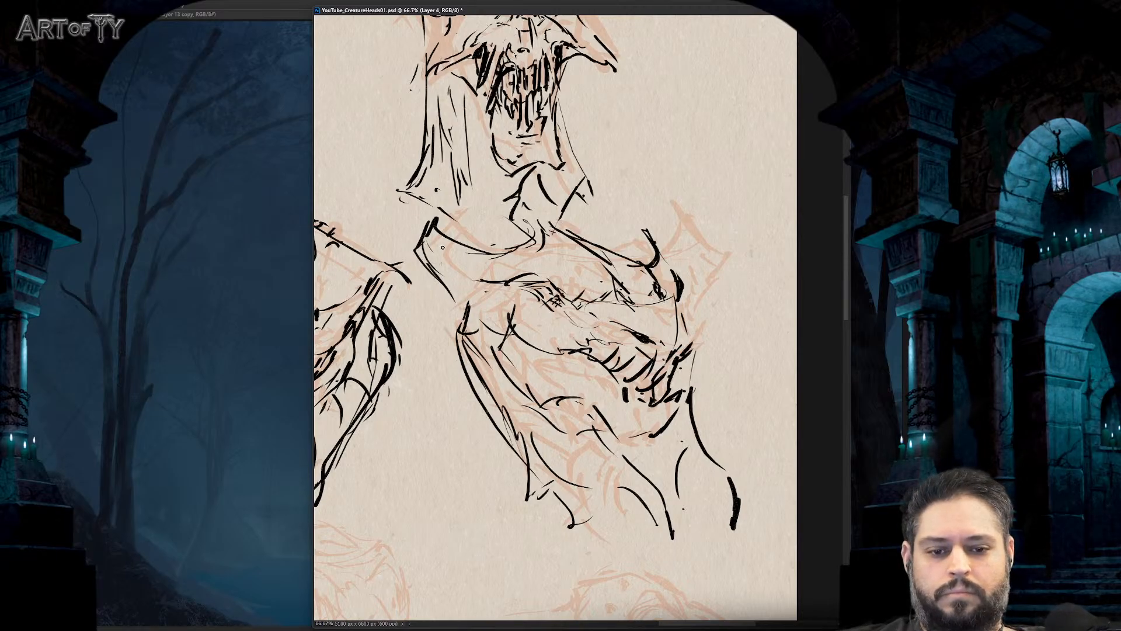
- Add an inner line to the fourth head's rear horn and ink the cheek folds below the eye
drag(432, 230, 455, 295)
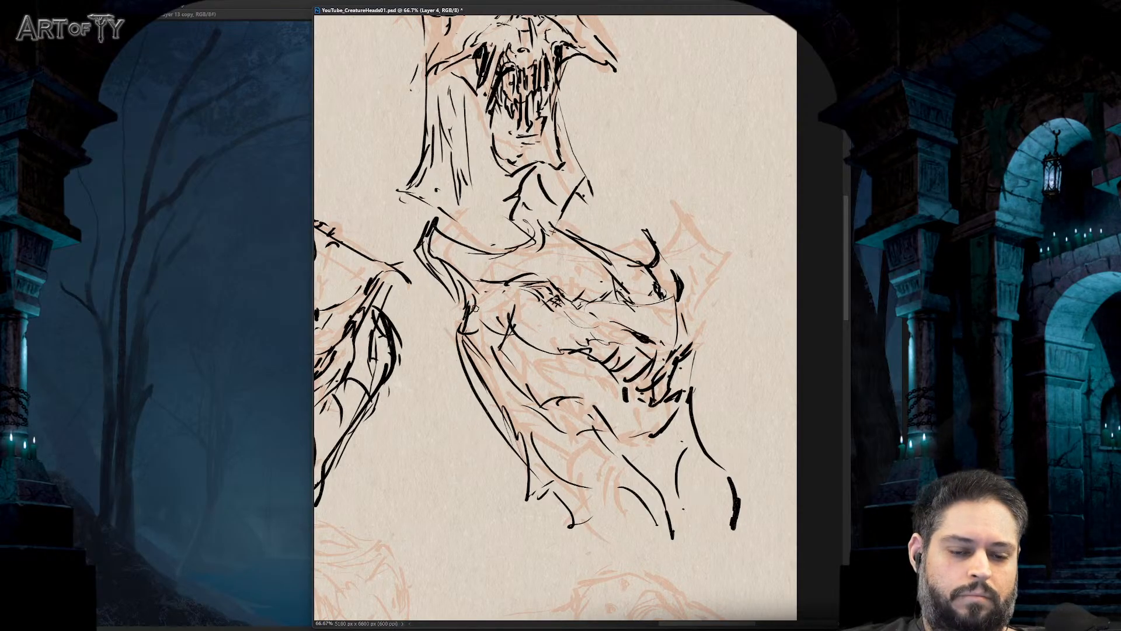
drag(475, 305, 497, 332)
mouse_move(508, 331)
mouse_down()
mouse_move(532, 319)
mouse_move(554, 345)
mouse_move(556, 320)
mouse_up()
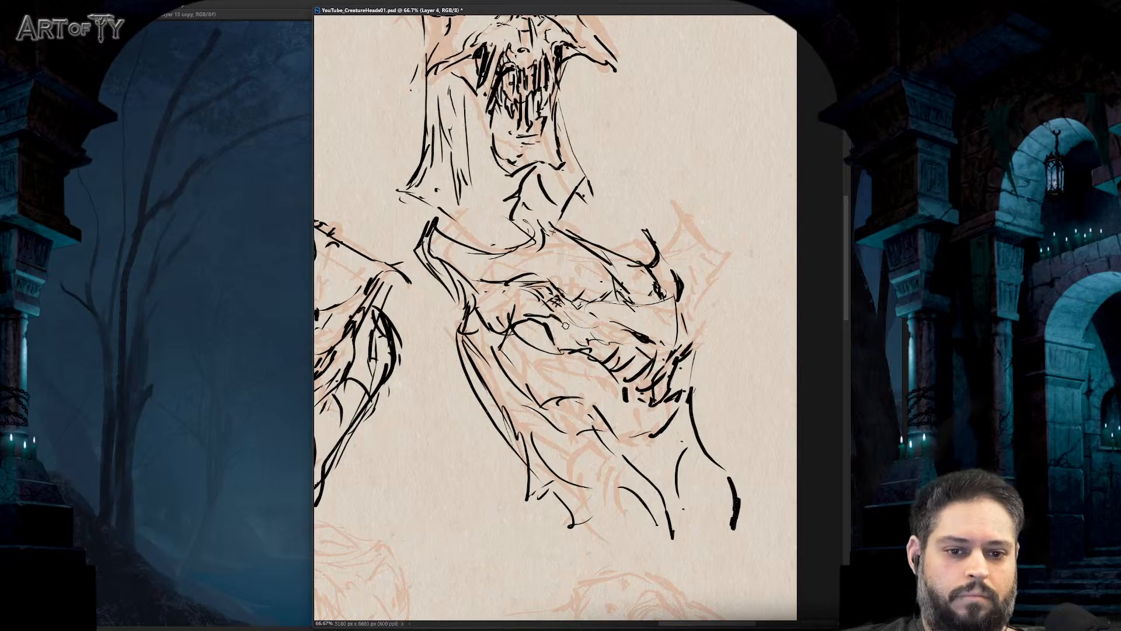
- Replace the fourth head's snout horn with an upward spike at the snout tip and darken the front teeth
key(ctrl+minus)
key(ctrl+minus)
key(ctrl+minus)
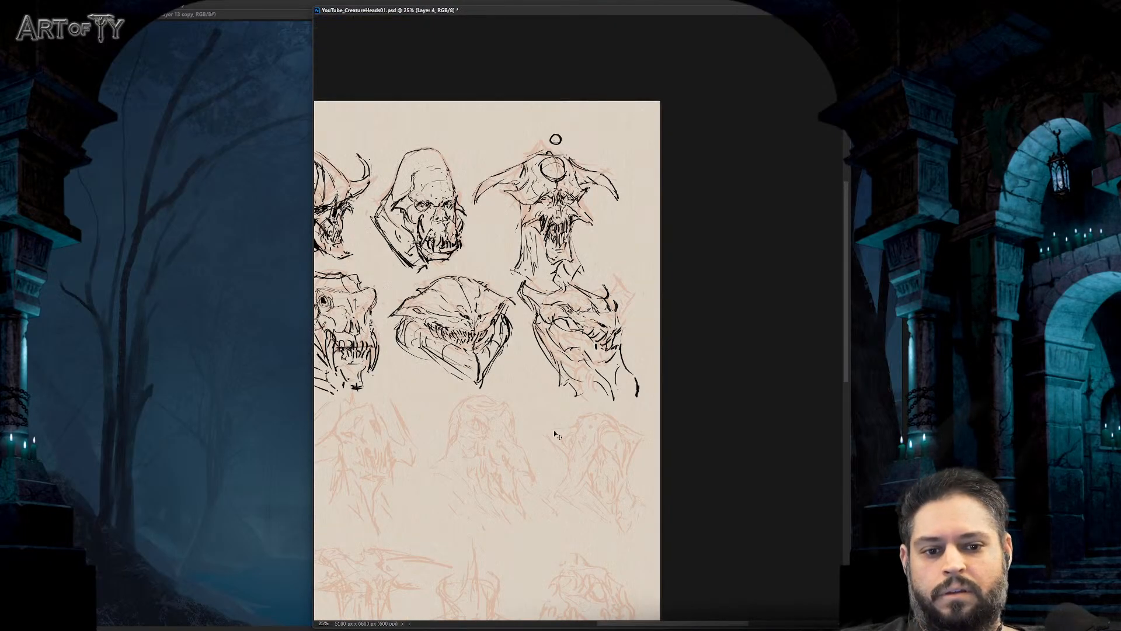
key(ctrl+minus)
key(ctrl+plus)
key(ctrl+plus)
key(ctrl+plus)
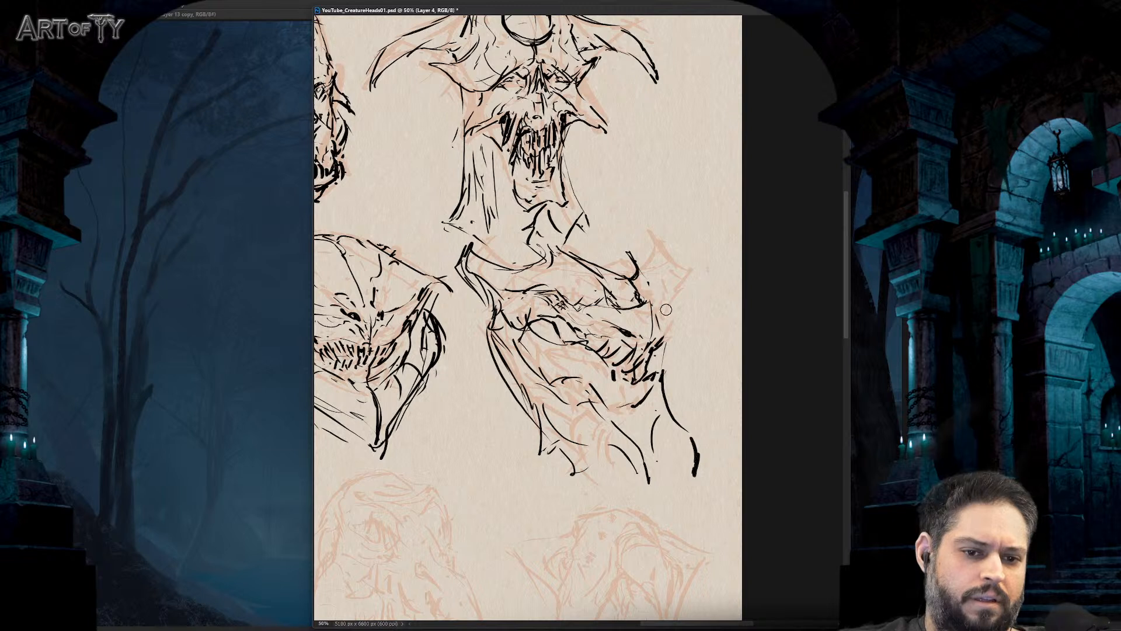
key(ctrl+z)
key(ctrl+z)
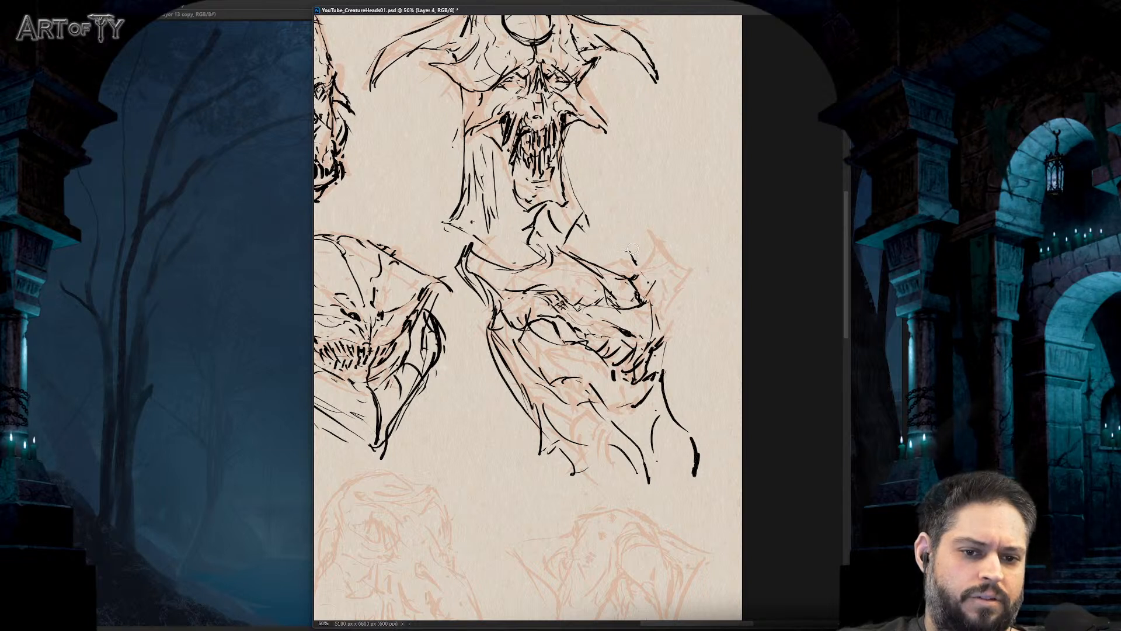
drag(653, 283, 649, 255)
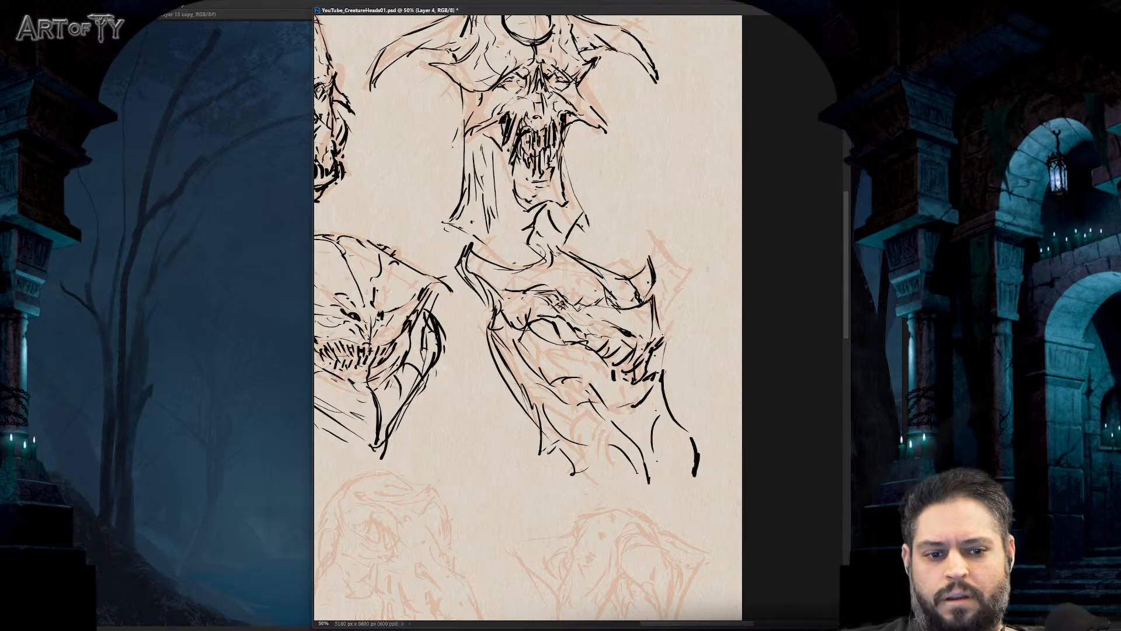
drag(656, 354, 651, 370)
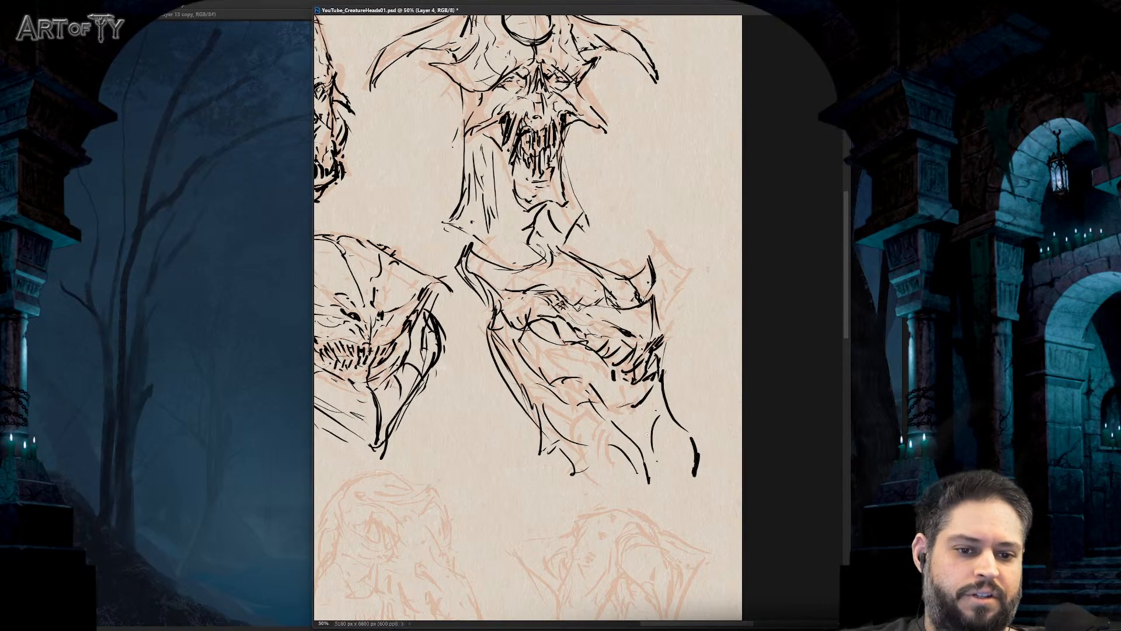
- Save the creature heads document
key(ctrl+minus)
key(ctrl+minus)
key(ctrl+minus)
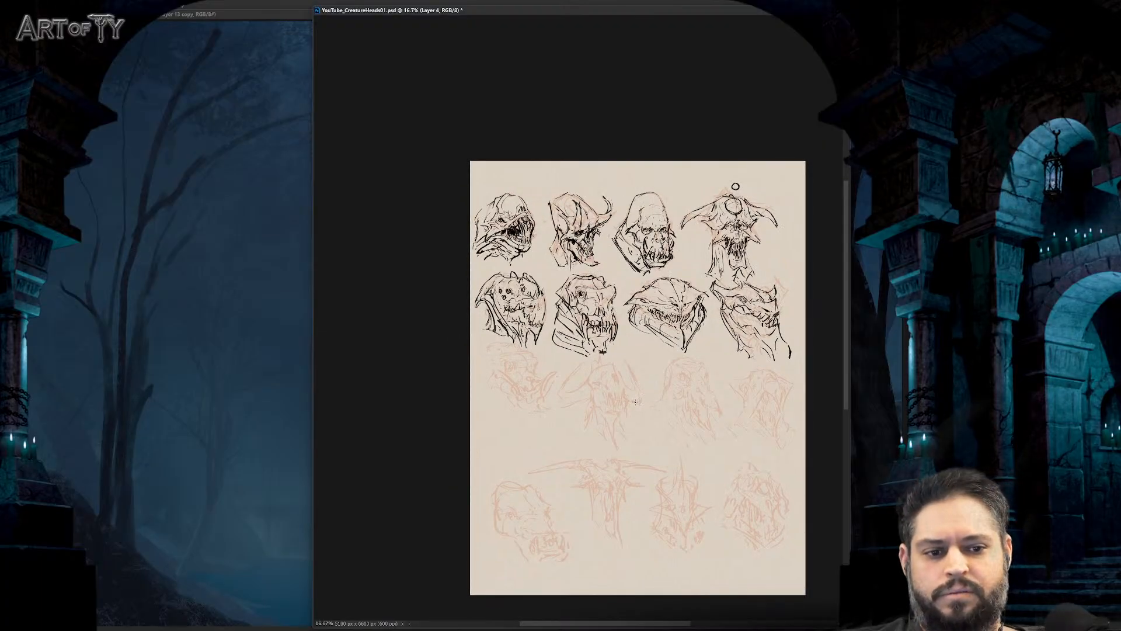
scroll(734, 281, up, 3)
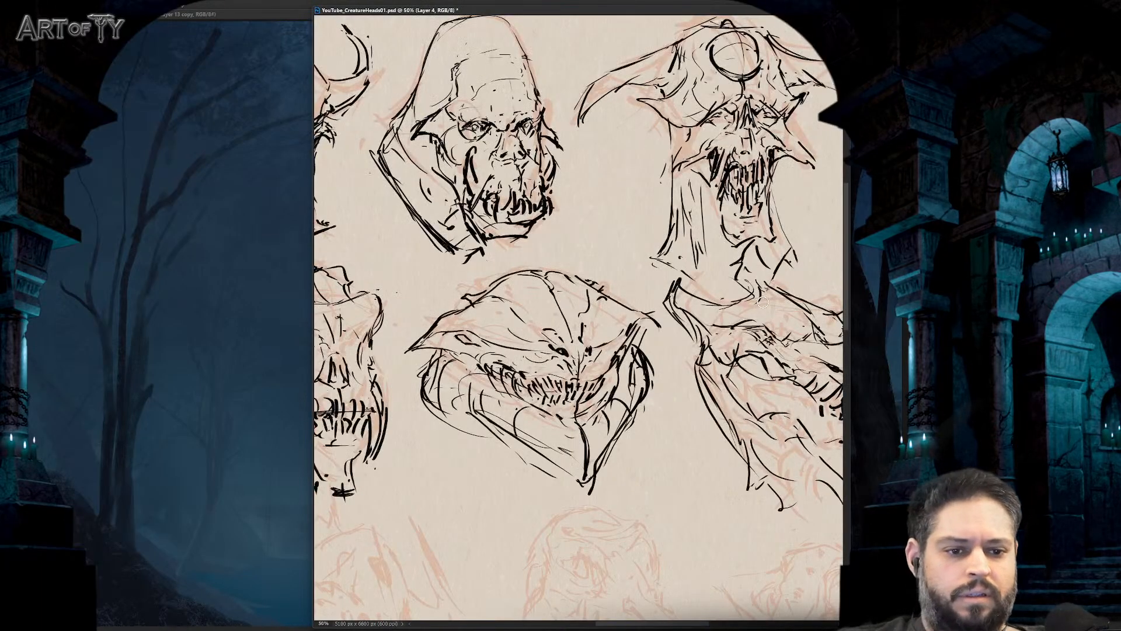
scroll(769, 284, down, 3)
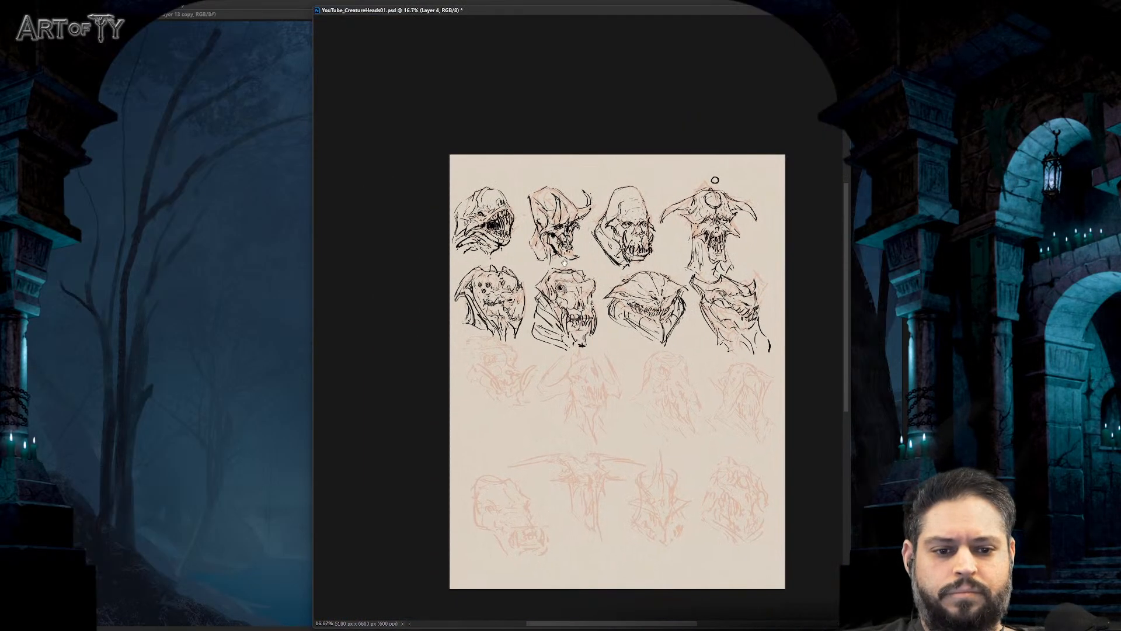
scroll(560, 259, up, 2)
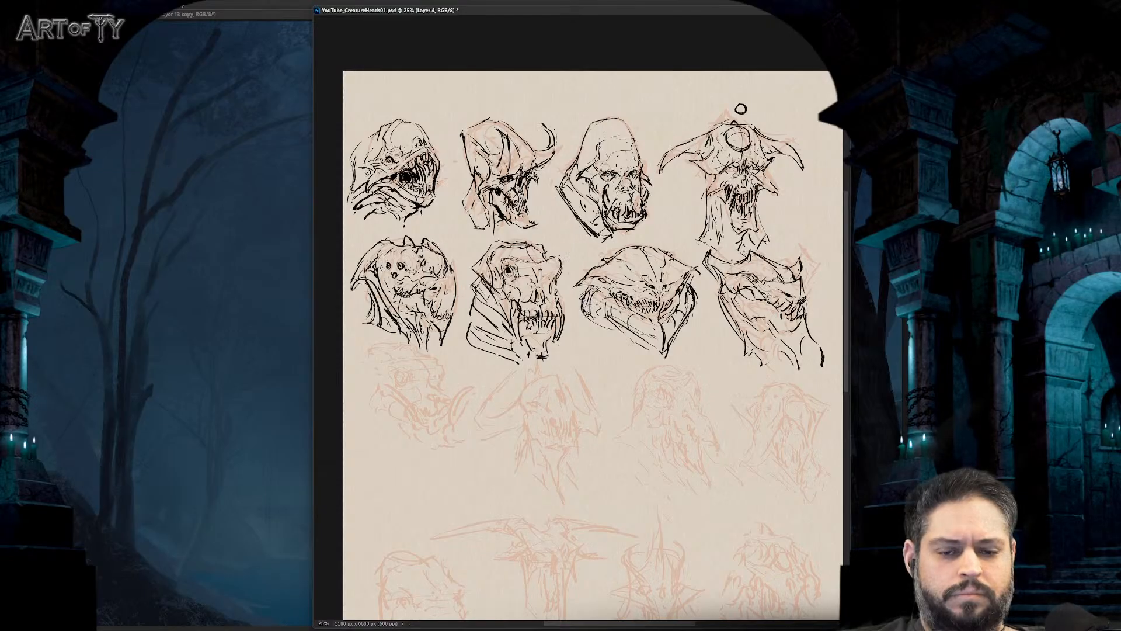
key(ctrl+s)
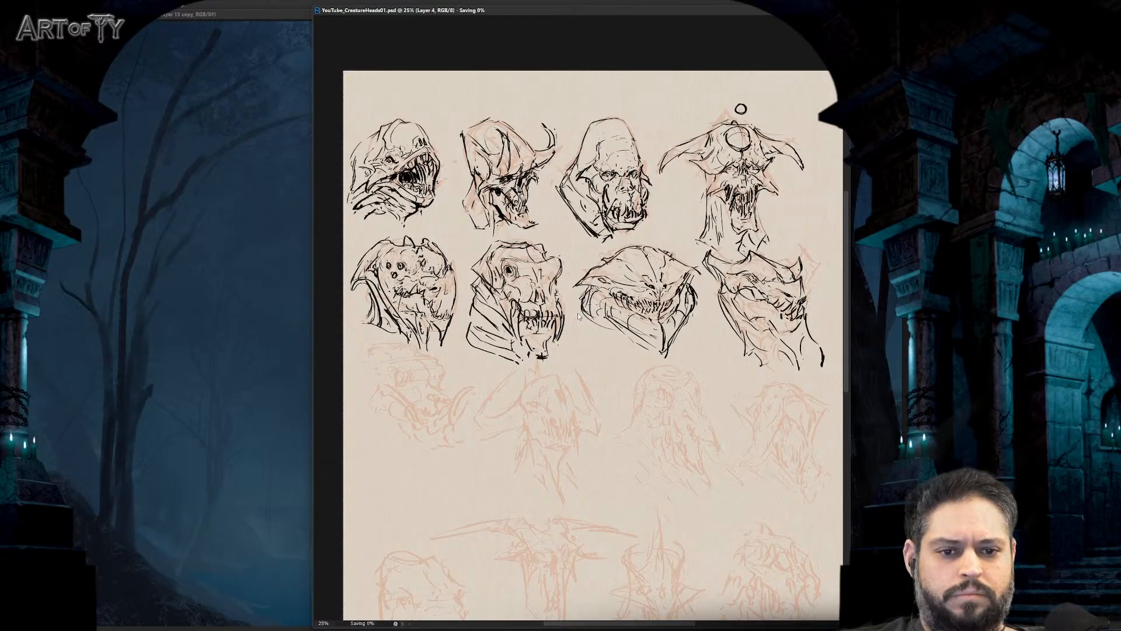
- Examine the rough sketch of the third row's first head against the inked head above it
drag(589, 324, 595, 345)
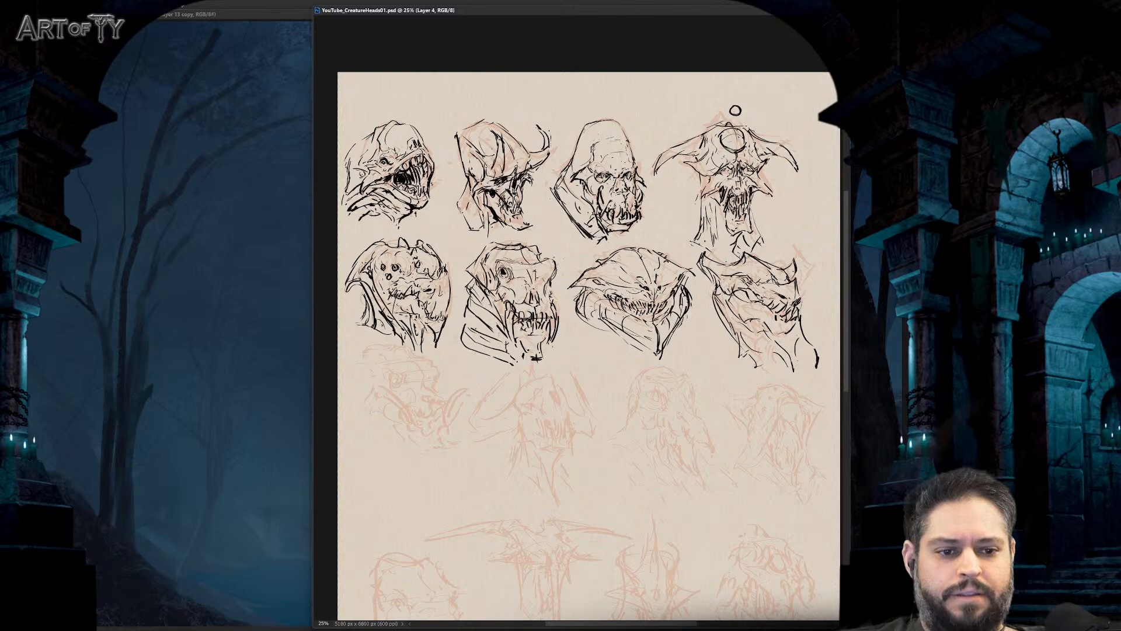
drag(524, 374, 552, 352)
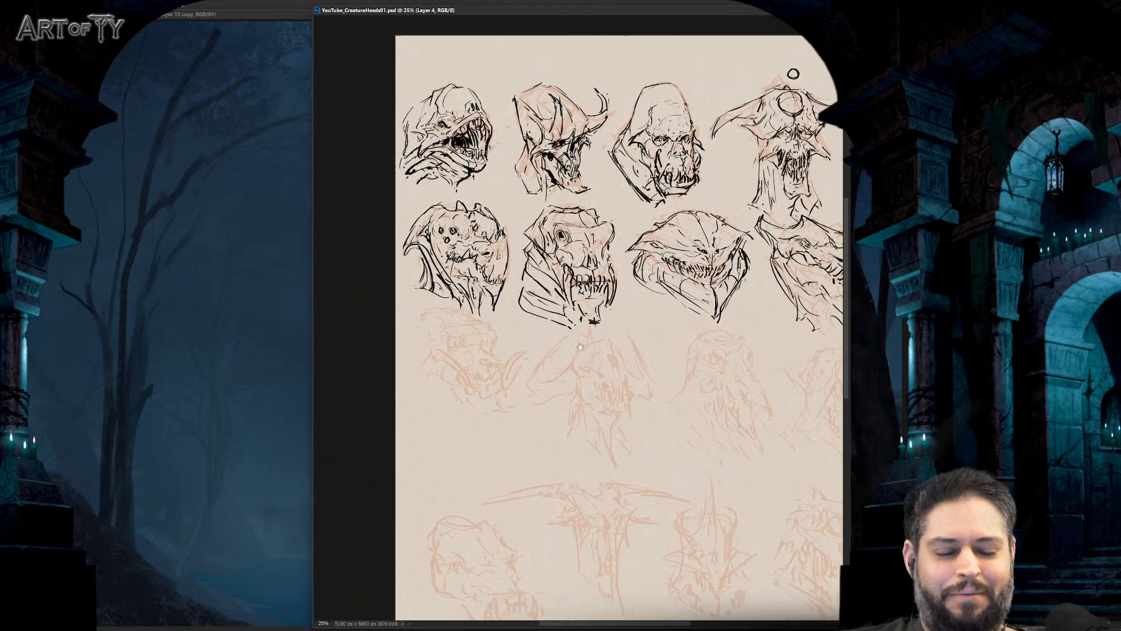
key(ctrl+plus)
key(ctrl+plus)
key(ctrl+plus)
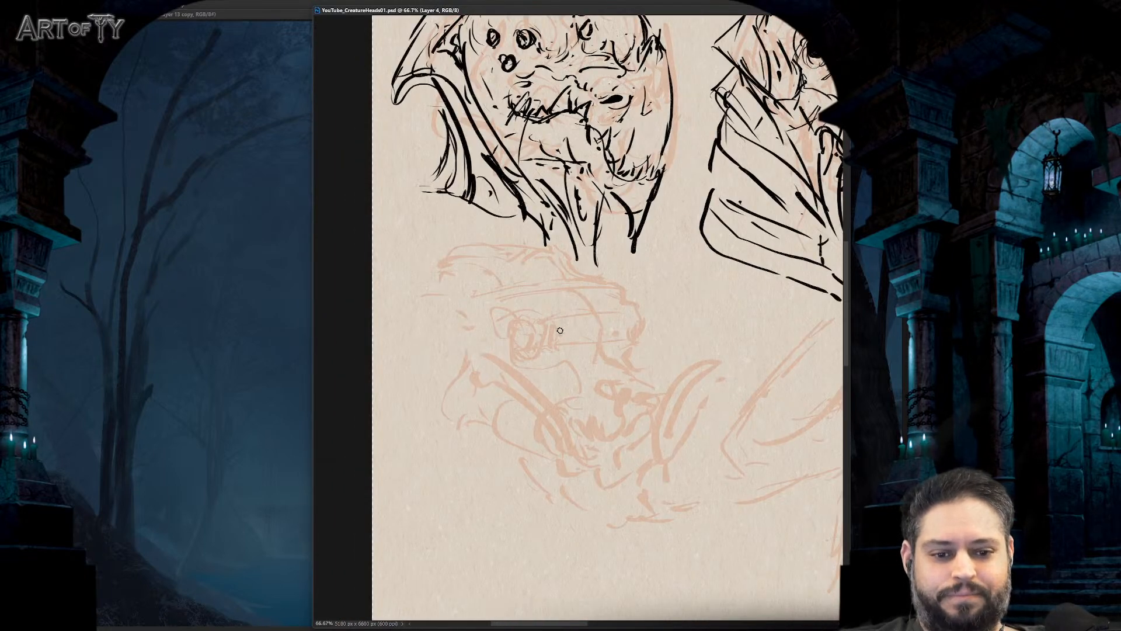
drag(564, 331, 558, 372)
drag(655, 370, 658, 261)
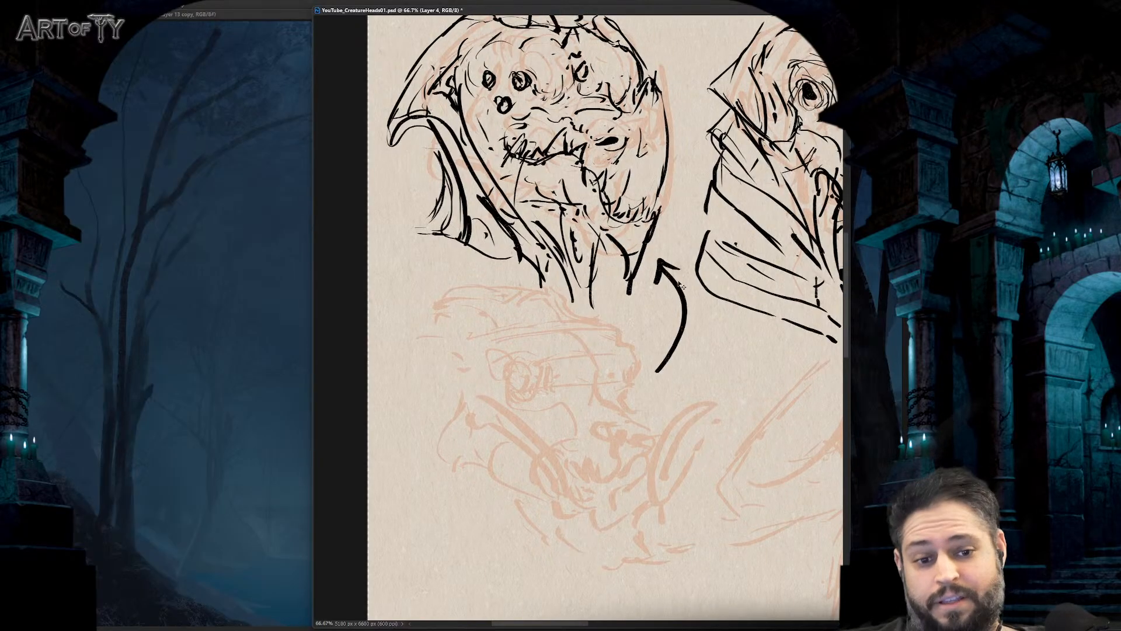
key(ctrl+z)
drag(591, 374, 582, 325)
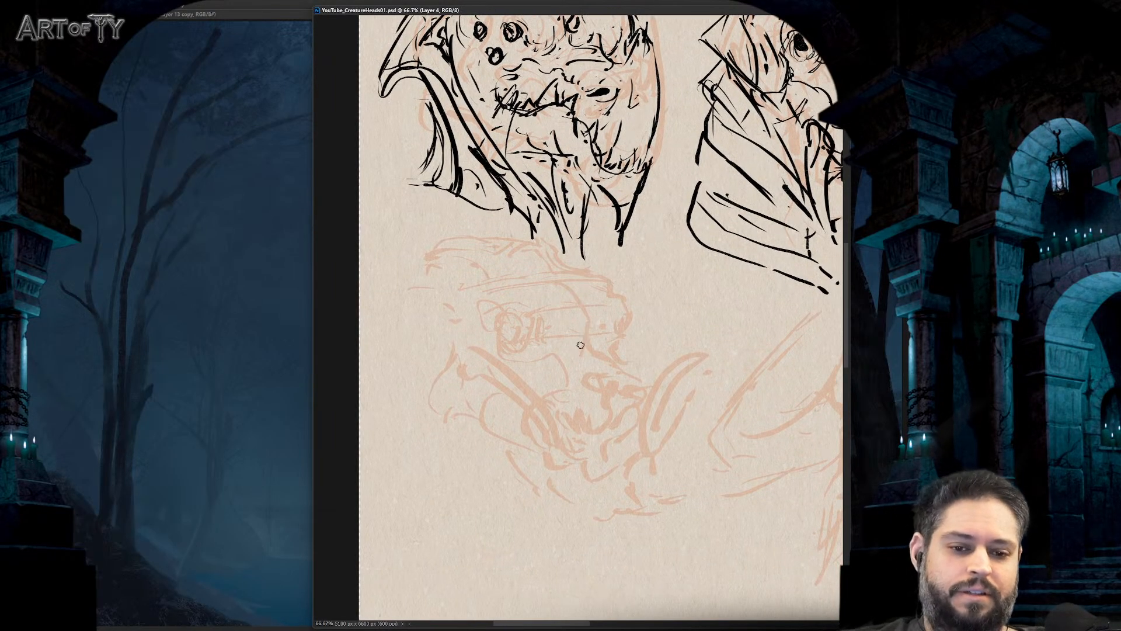
scroll(578, 352, down, 2)
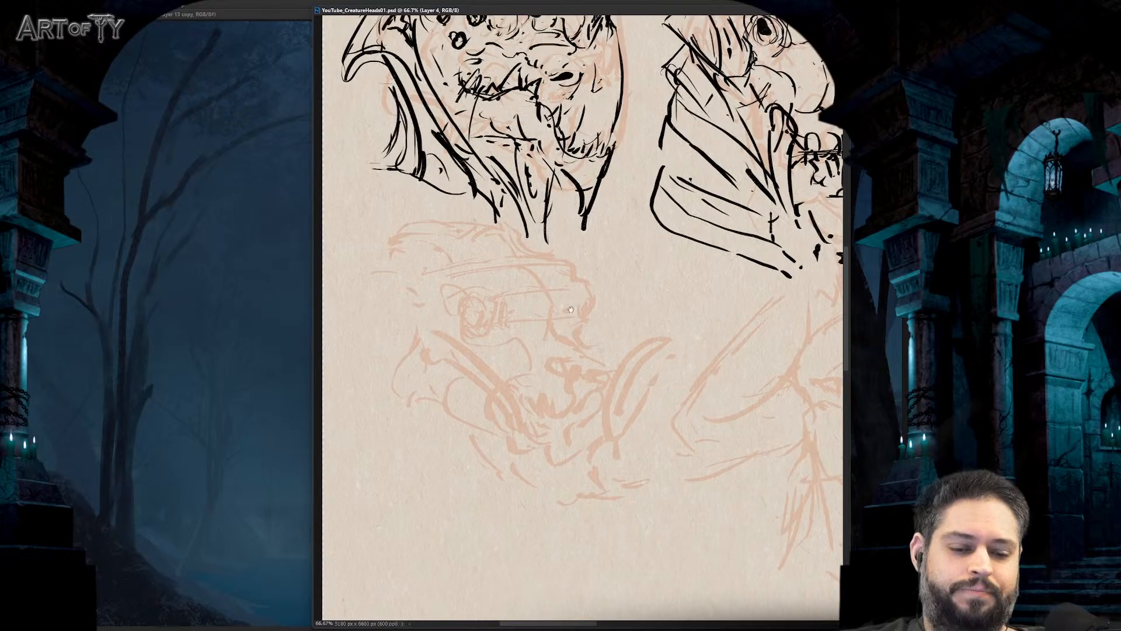
key(h)
drag(592, 338, 678, 310)
scroll(596, 346, up, 1)
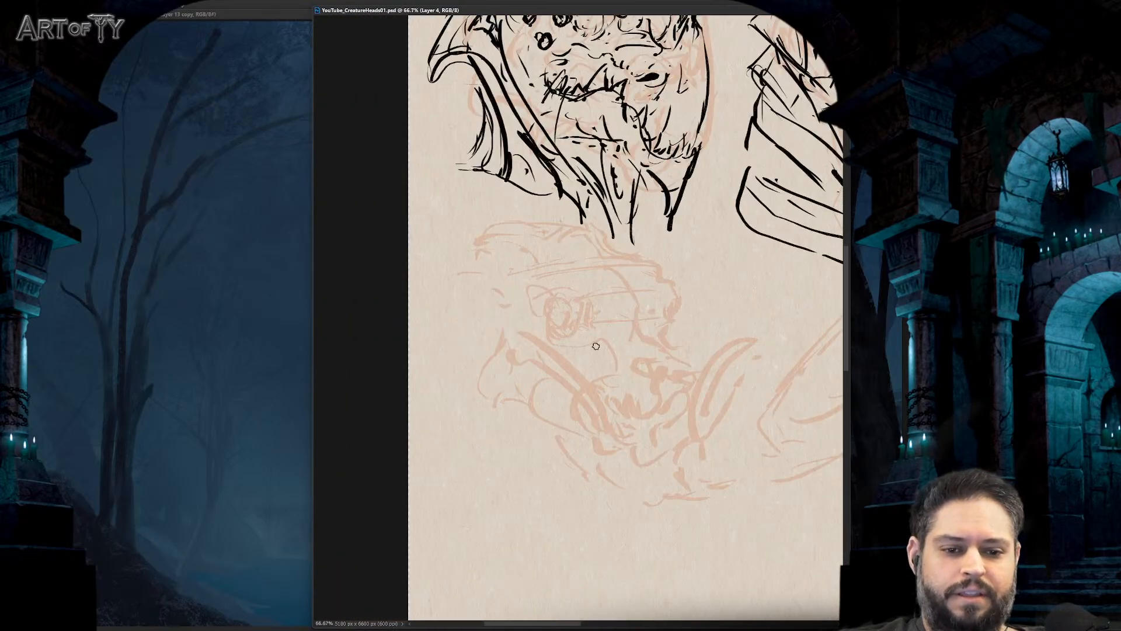
mouse_move(609, 422)
mouse_down()
mouse_move(527, 334)
mouse_move(582, 433)
mouse_up()
mouse_move(676, 413)
mouse_down()
mouse_move(755, 303)
mouse_move(697, 412)
mouse_up()
key(ctrl+z)
key(ctrl+z)
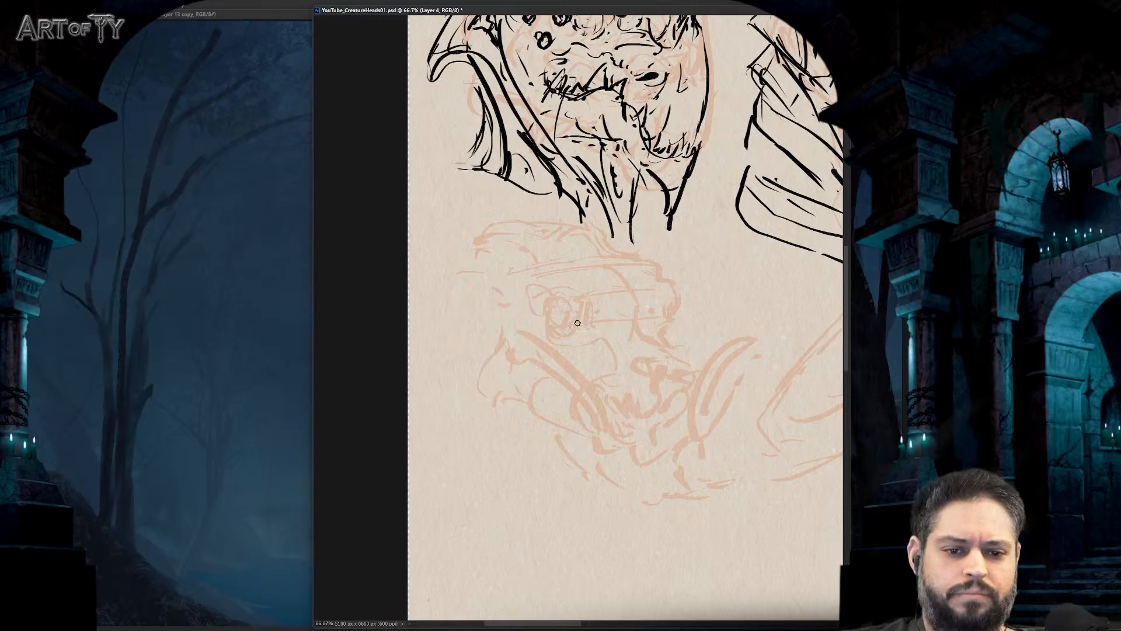
- Ink the upper lid, pupil and corner crease of the eye on the third row's first head
drag(577, 323, 551, 321)
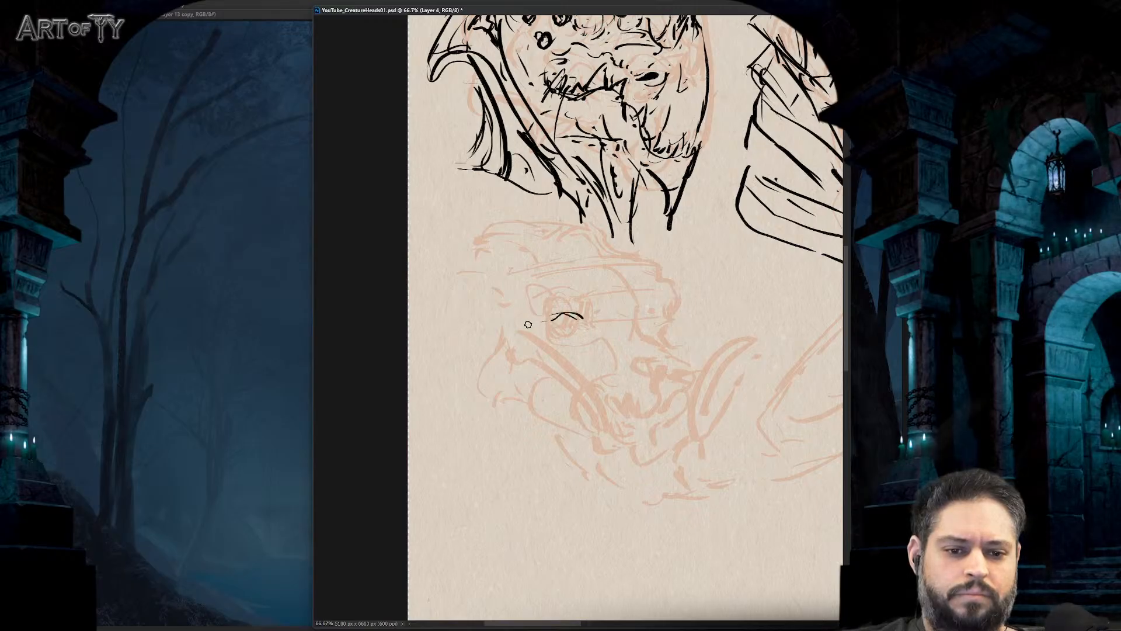
key(ctrl+minus)
key(ctrl+minus)
drag(687, 317, 549, 405)
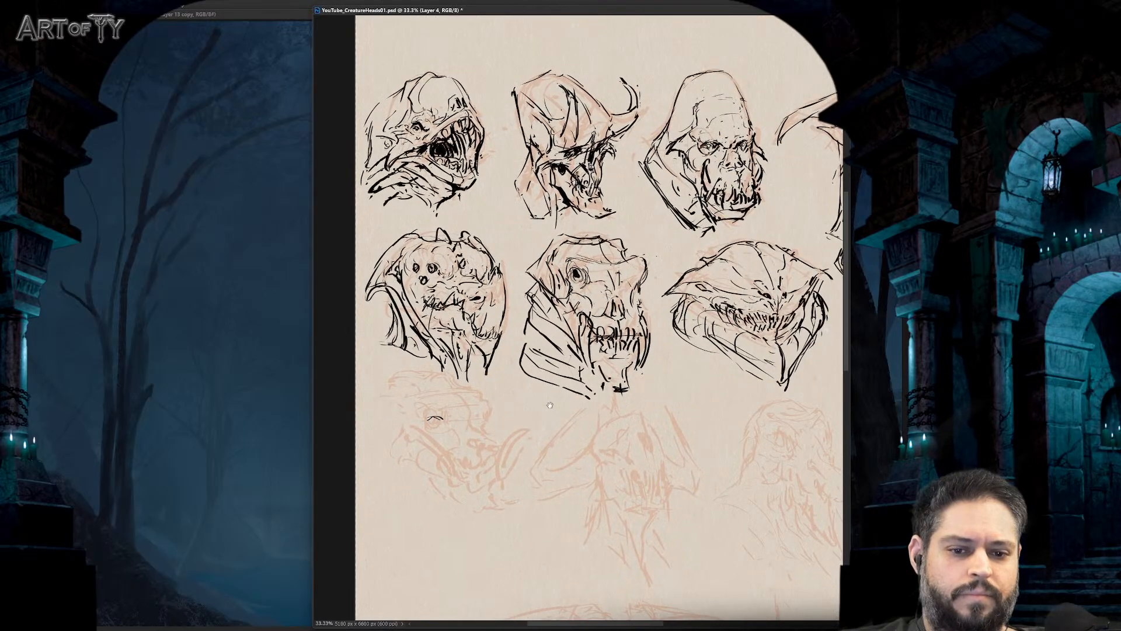
mouse_move(629, 375)
mouse_down()
mouse_move(625, 397)
mouse_move(489, 406)
mouse_move(582, 365)
mouse_move(619, 328)
mouse_move(524, 370)
mouse_move(634, 339)
mouse_move(577, 337)
mouse_move(537, 357)
mouse_move(526, 342)
mouse_up()
key(ctrl+plus)
key(ctrl+plus)
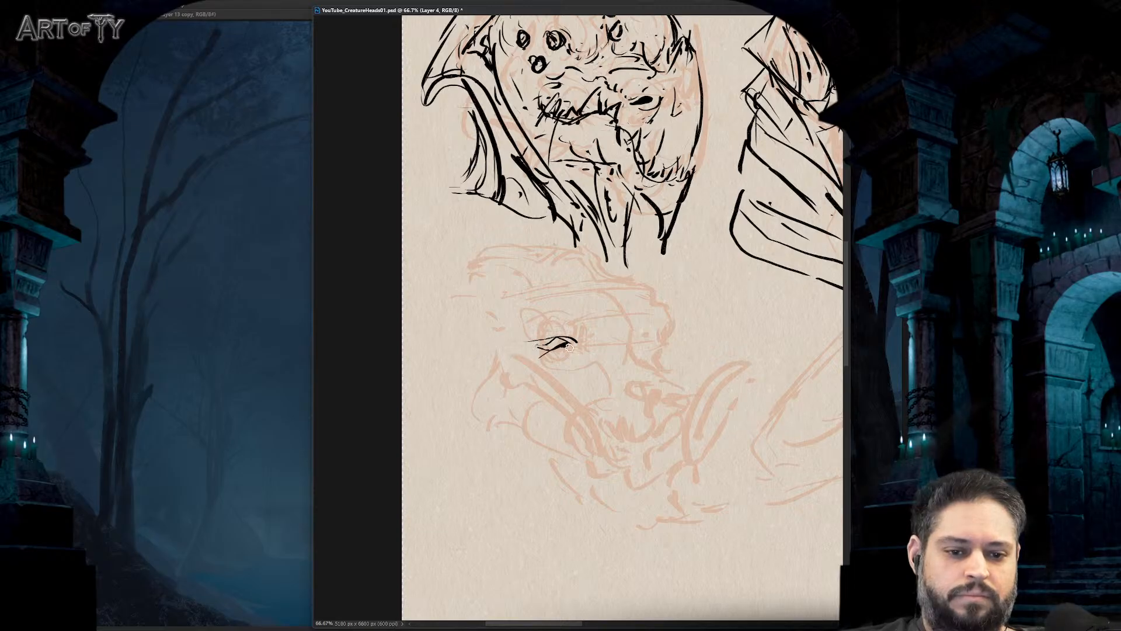
- Ink the lower brow line in front of the eye, the nose and the upper lip of the third row's first head
mouse_move(572, 345)
mouse_down()
mouse_move(588, 360)
mouse_move(607, 340)
mouse_move(614, 362)
mouse_move(628, 347)
mouse_move(636, 357)
mouse_move(655, 316)
mouse_up()
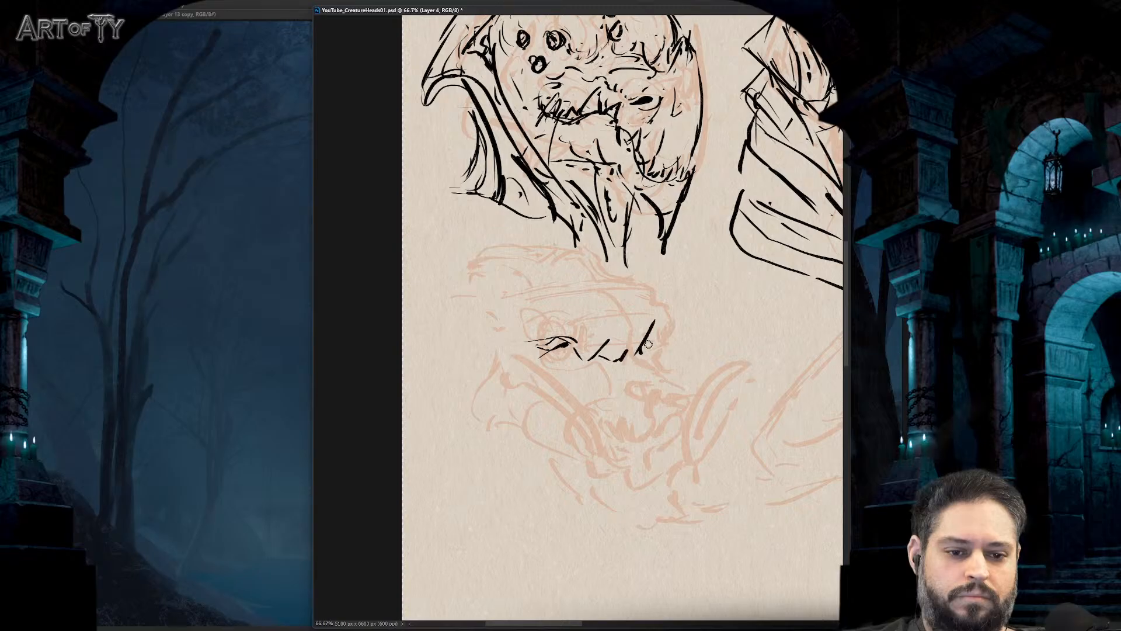
mouse_move(619, 363)
mouse_down()
mouse_move(652, 358)
mouse_move(678, 323)
mouse_up()
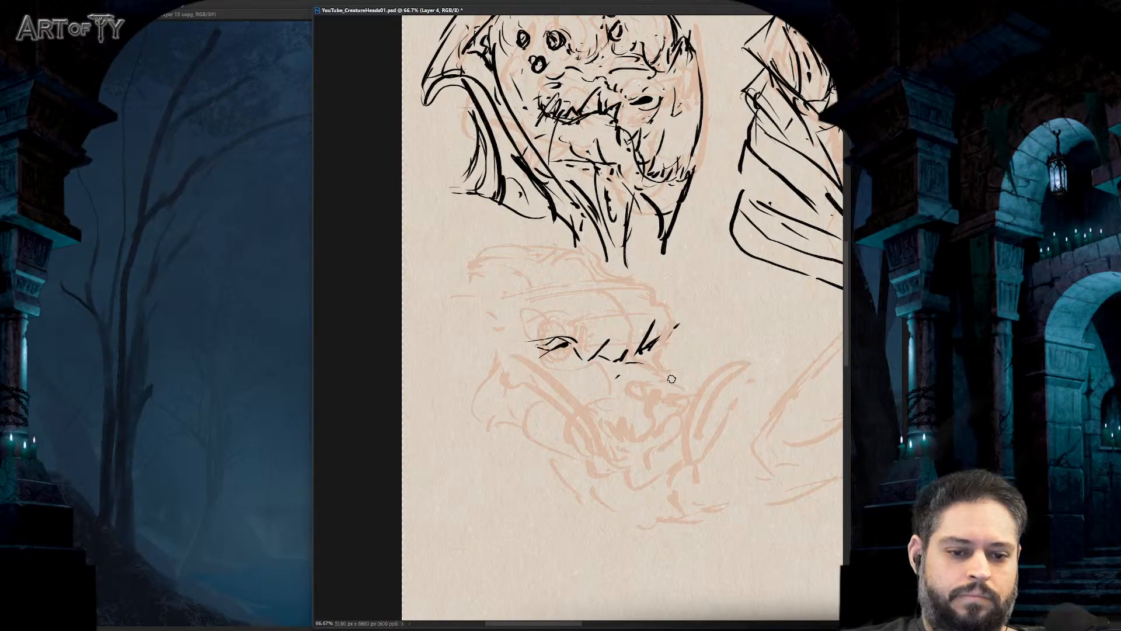
mouse_move(673, 394)
mouse_down()
mouse_move(682, 373)
mouse_move(611, 375)
mouse_move(650, 416)
mouse_move(642, 396)
mouse_move(676, 396)
mouse_move(670, 388)
mouse_move(680, 409)
mouse_move(676, 398)
mouse_move(669, 410)
mouse_move(668, 362)
mouse_move(616, 352)
mouse_move(679, 318)
mouse_up()
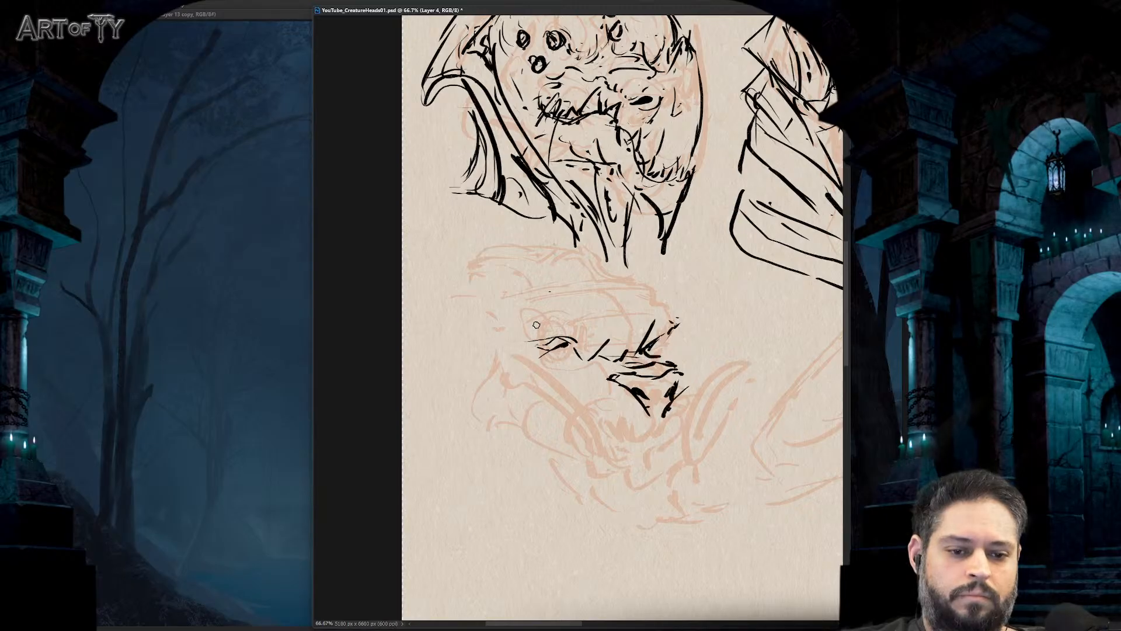
- Ink the near tusk, the cheek line above it and the front teeth of the same head
mouse_move(604, 372)
mouse_down()
mouse_move(514, 365)
mouse_move(513, 382)
mouse_move(610, 378)
mouse_up()
mouse_move(514, 388)
mouse_down()
mouse_move(587, 445)
mouse_move(659, 431)
mouse_move(680, 409)
mouse_move(683, 441)
mouse_move(701, 400)
mouse_move(668, 420)
mouse_up()
mouse_move(539, 375)
mouse_down()
mouse_move(579, 436)
mouse_move(605, 433)
mouse_up()
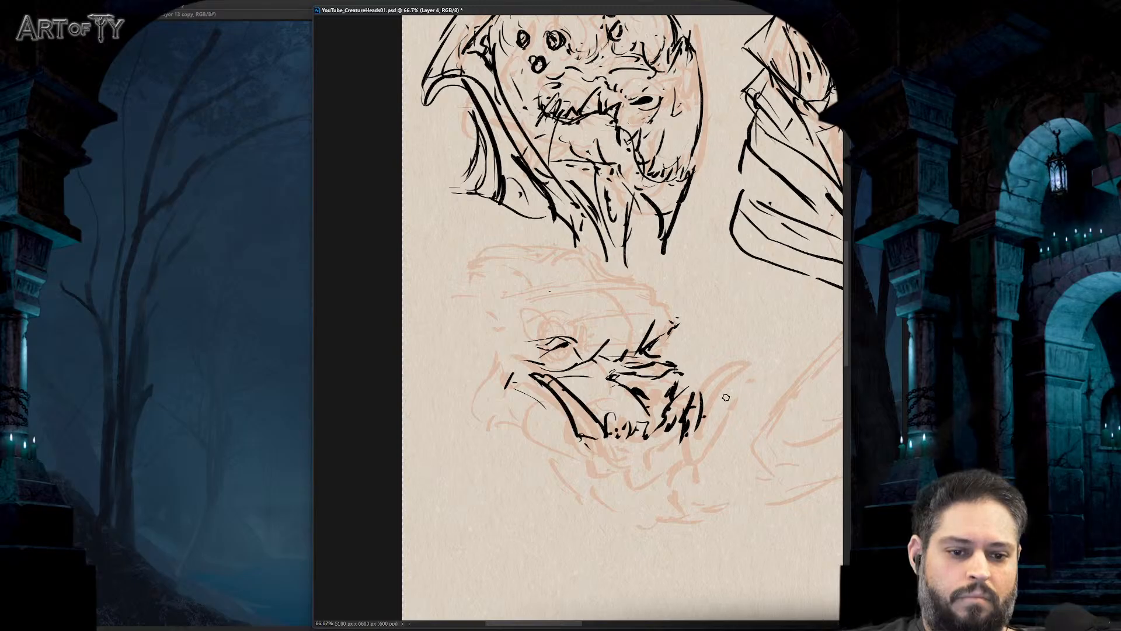
- Ink the upward-curving far tusk, the lower lip and the chin of the third row's first head
drag(703, 415, 753, 370)
key(ctrl+z)
mouse_move(700, 429)
mouse_down()
mouse_move(745, 361)
mouse_move(730, 380)
mouse_up()
mouse_move(701, 442)
mouse_down()
mouse_move(668, 473)
mouse_move(639, 477)
mouse_move(622, 455)
mouse_move(578, 447)
mouse_up()
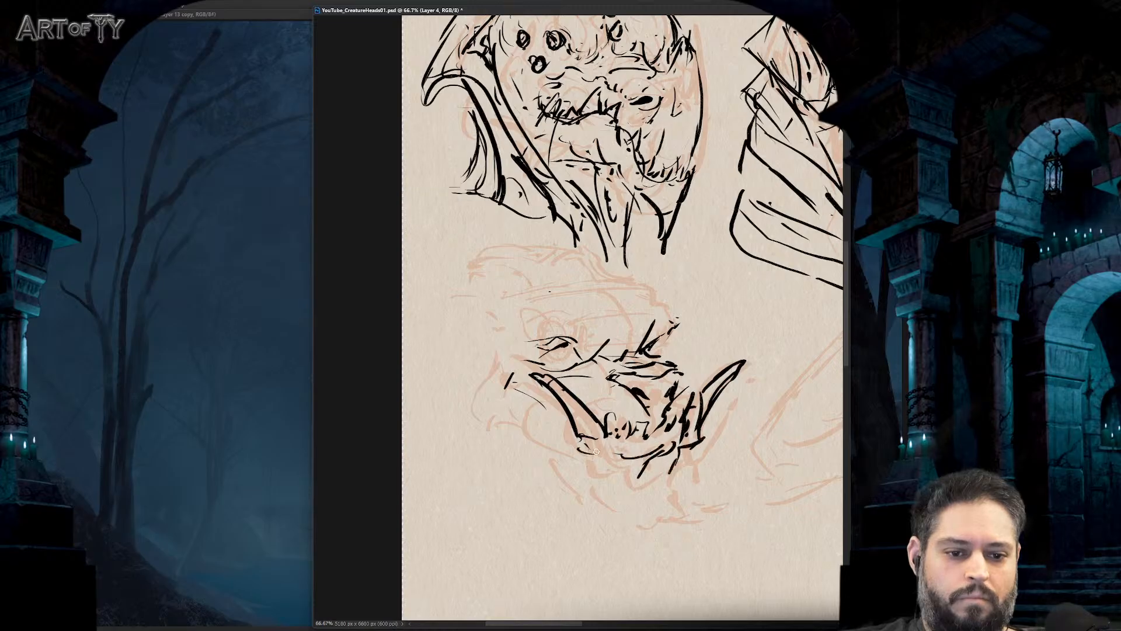
mouse_move(688, 442)
mouse_down()
mouse_move(664, 479)
mouse_move(675, 503)
mouse_move(646, 478)
mouse_move(593, 501)
mouse_up()
- Ink the brow's front edge and upper line, the curved ear shape behind the eye and the first cheek lines
key(ctrl+minus)
key(ctrl+minus)
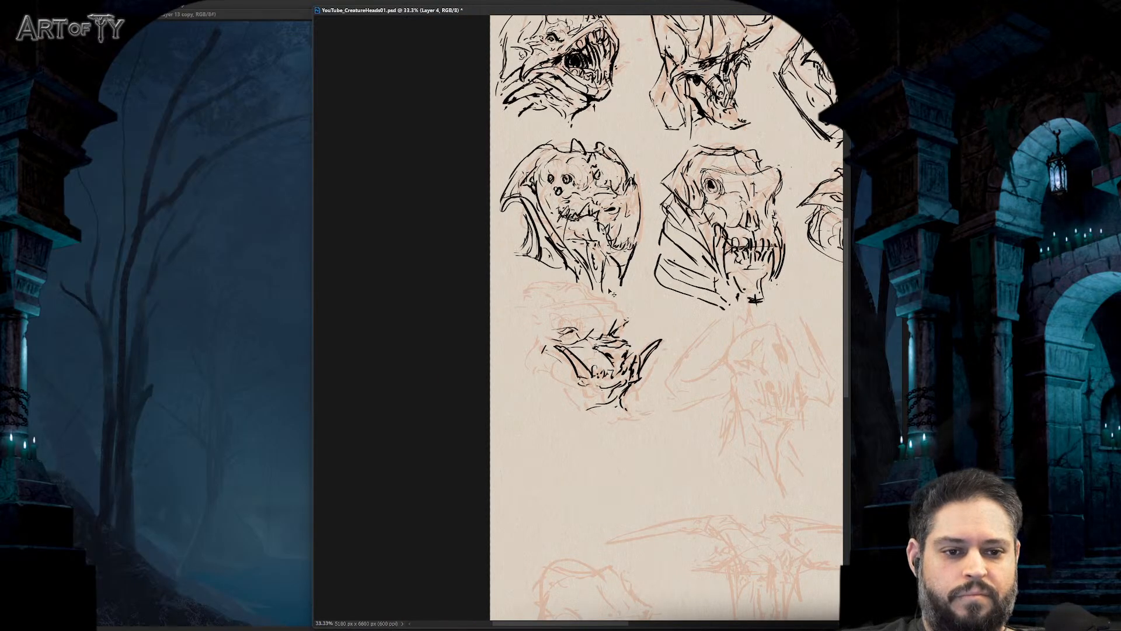
key(ctrl+minus)
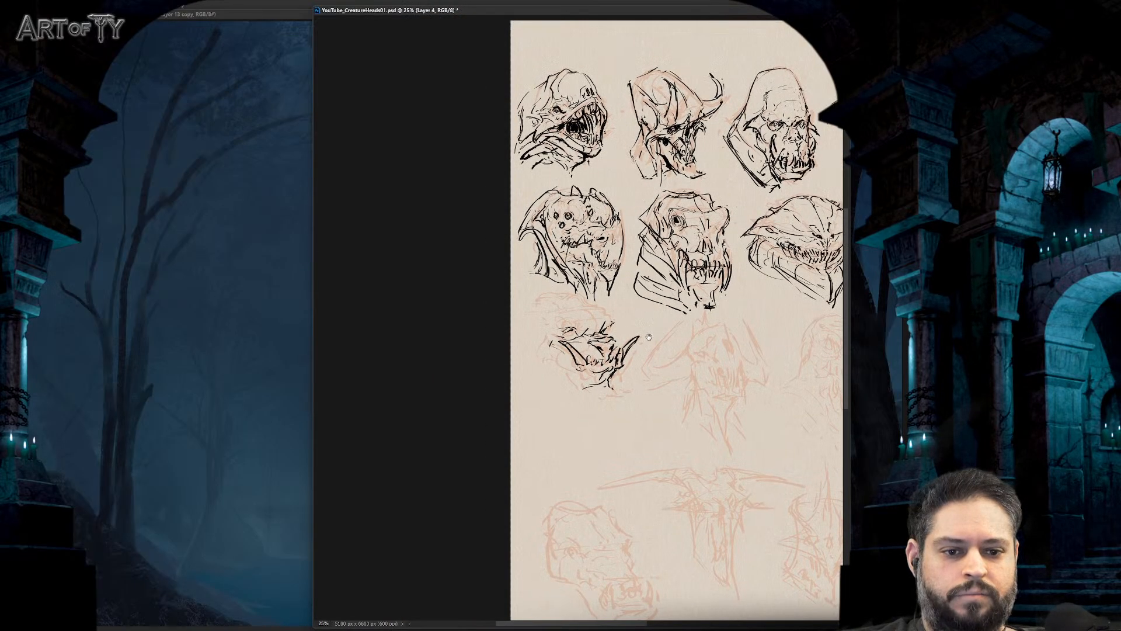
key(ctrl+plus)
key(ctrl+plus)
key(ctrl+plus)
drag(664, 336, 650, 360)
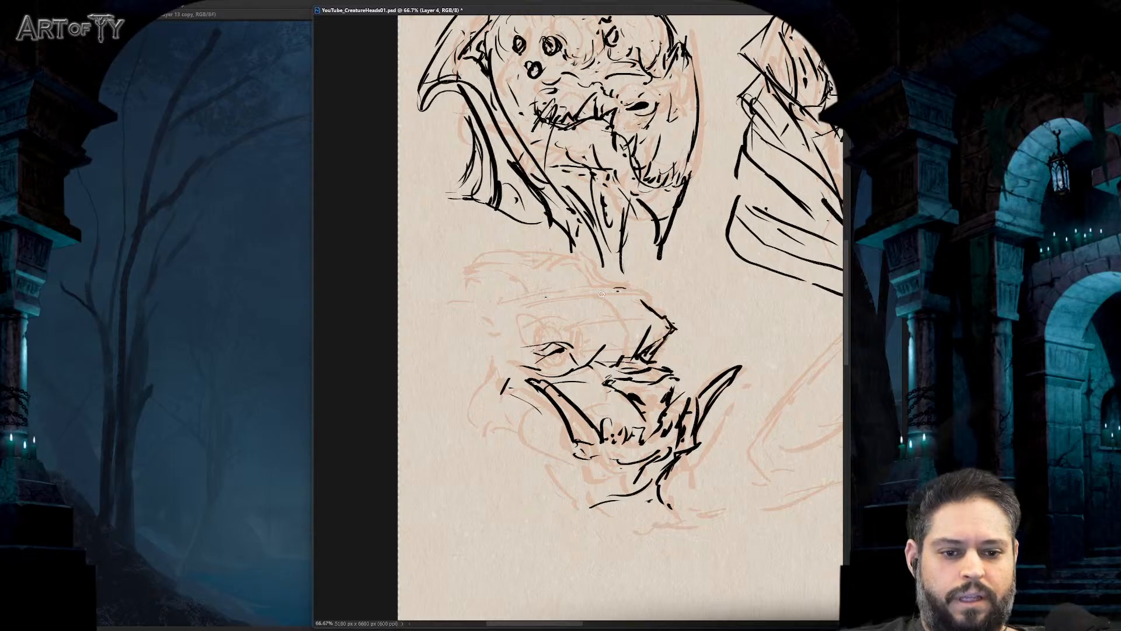
drag(622, 295, 471, 321)
mouse_move(480, 332)
mouse_down()
mouse_move(491, 350)
mouse_move(517, 344)
mouse_move(473, 382)
mouse_move(493, 398)
mouse_move(497, 444)
mouse_move(565, 448)
mouse_up()
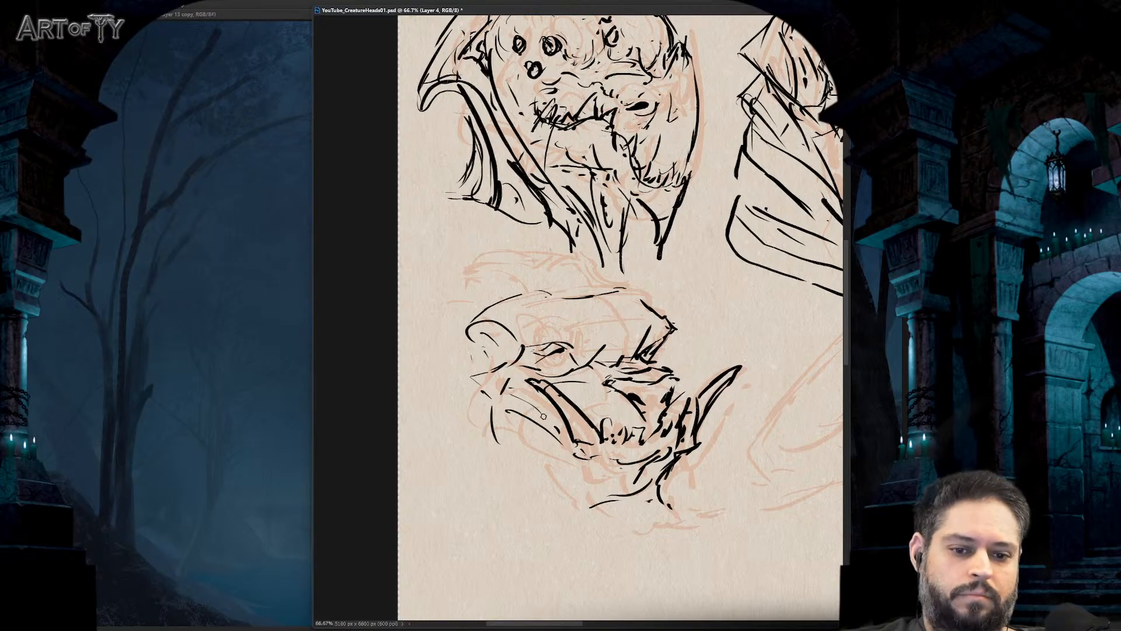
- Ink the cheek folds behind the near tusk and the lower jaw line running to the chin
mouse_move(546, 405)
mouse_down()
mouse_move(564, 440)
mouse_move(622, 481)
mouse_move(602, 481)
mouse_move(595, 497)
mouse_up()
drag(647, 466, 632, 476)
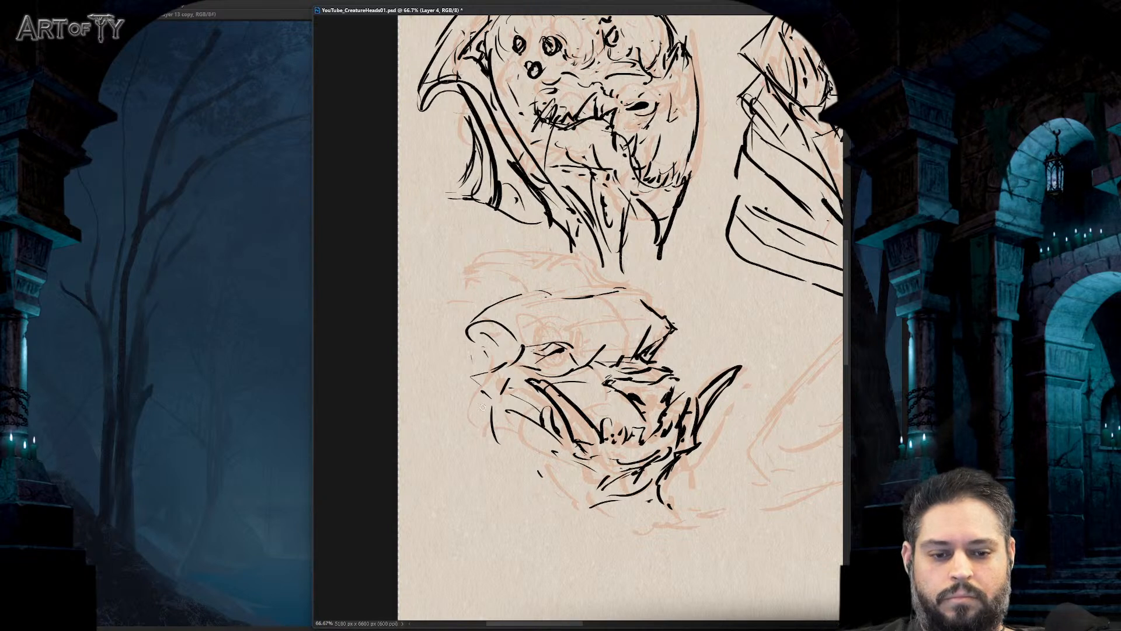
drag(483, 407, 546, 468)
mouse_move(565, 489)
mouse_down()
mouse_move(598, 504)
mouse_move(647, 488)
mouse_move(628, 501)
mouse_up()
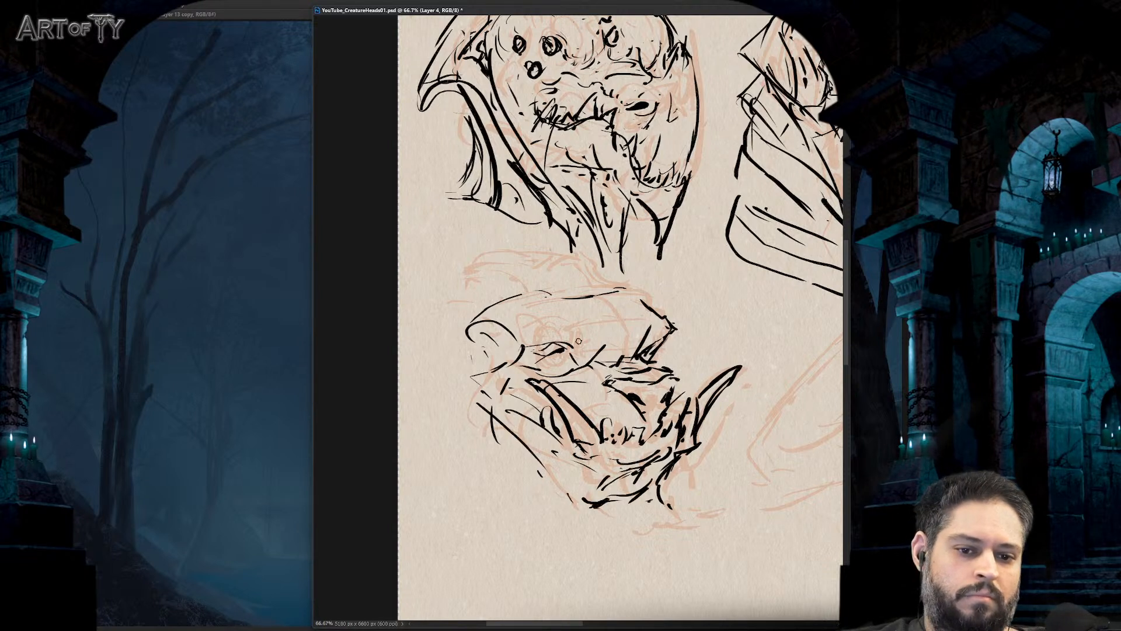
- Outline the top and back of the skull and start the neck lines behind the jaw
mouse_move(625, 286)
mouse_down()
mouse_move(540, 253)
mouse_move(498, 257)
mouse_move(441, 291)
mouse_move(453, 359)
mouse_up()
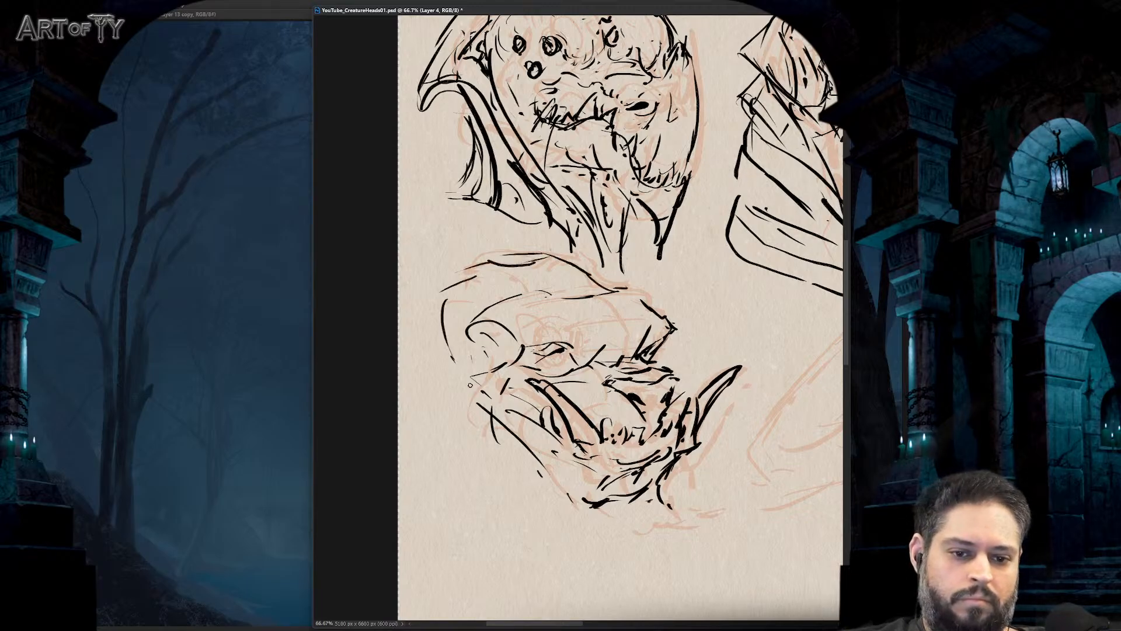
drag(434, 321, 436, 362)
mouse_move(440, 312)
mouse_down()
mouse_move(424, 390)
mouse_move(464, 443)
mouse_move(513, 467)
mouse_up()
drag(524, 486, 532, 509)
drag(534, 475, 551, 544)
drag(474, 423, 467, 433)
drag(437, 360, 424, 435)
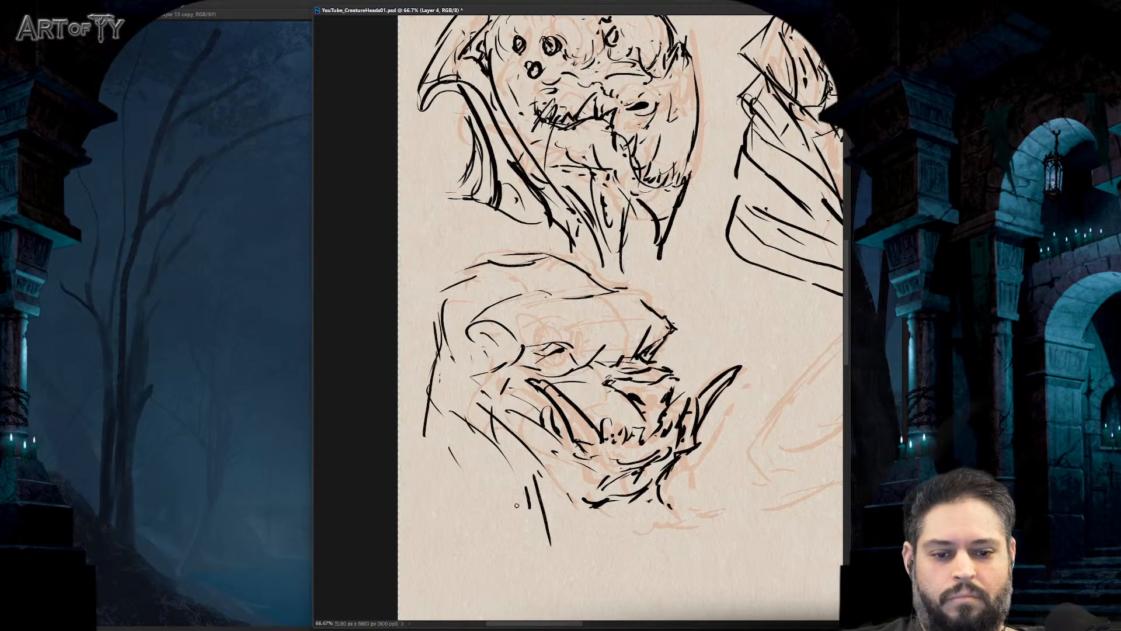
- Ink the neck and throat folds below the jaw of the third row's first head
drag(516, 506, 541, 555)
drag(578, 516, 564, 547)
drag(585, 525, 594, 550)
drag(597, 484, 572, 525)
drag(606, 522, 592, 558)
mouse_move(633, 497)
mouse_down()
mouse_move(606, 534)
mouse_move(615, 569)
mouse_move(632, 520)
mouse_move(693, 536)
mouse_move(658, 552)
mouse_up()
drag(492, 478, 517, 506)
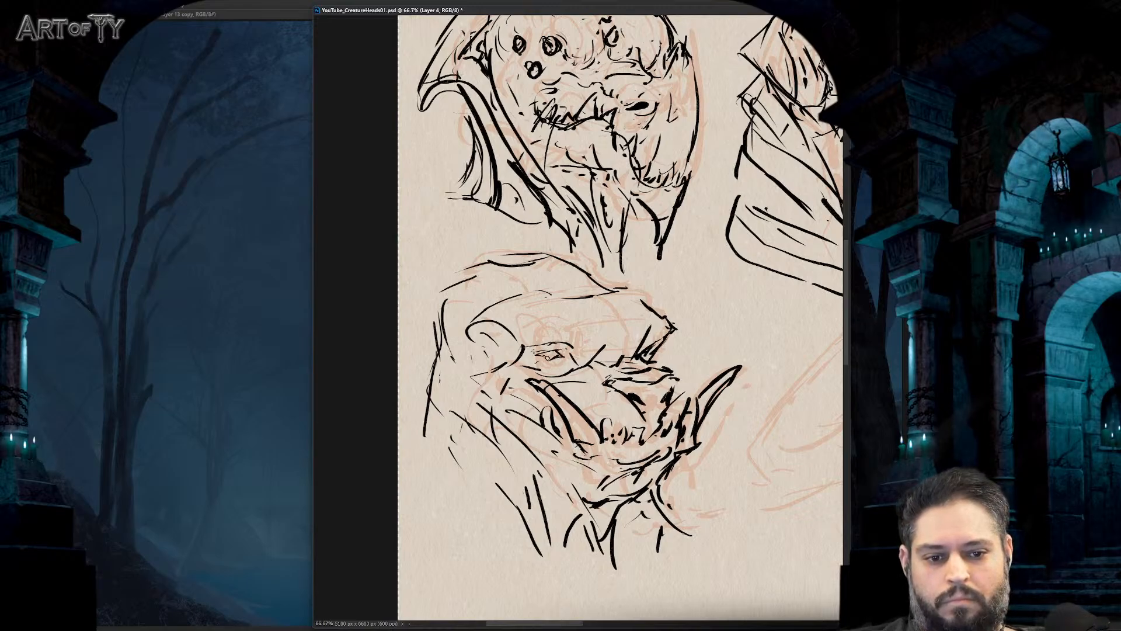
- Refine the eye of the third row's first head and save the document
drag(547, 358, 559, 356)
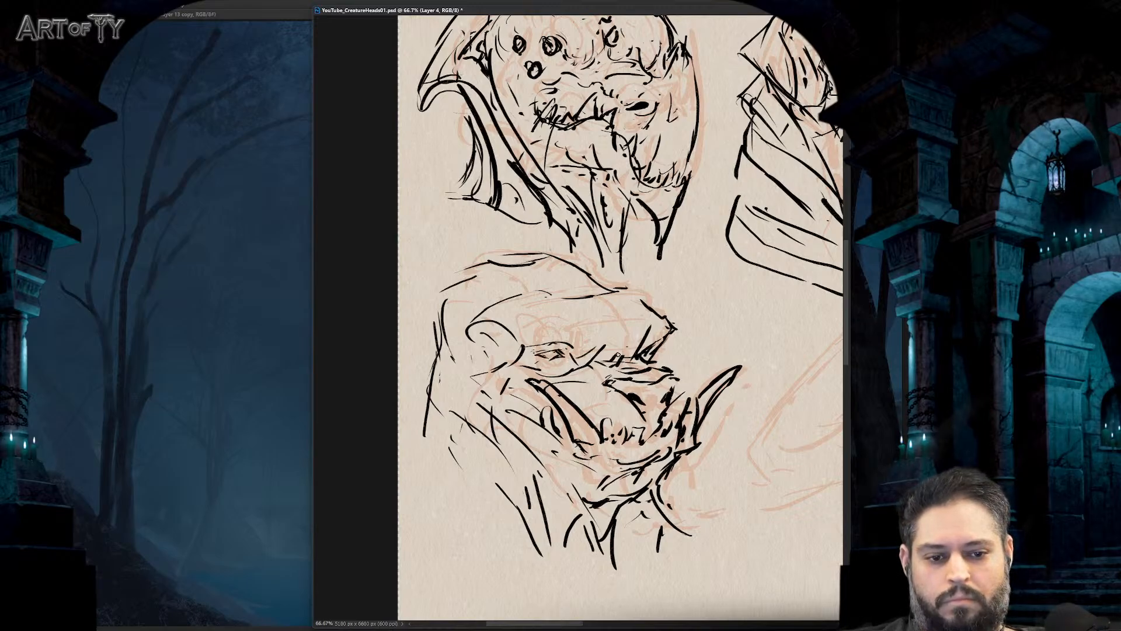
scroll(643, 397, down, 3)
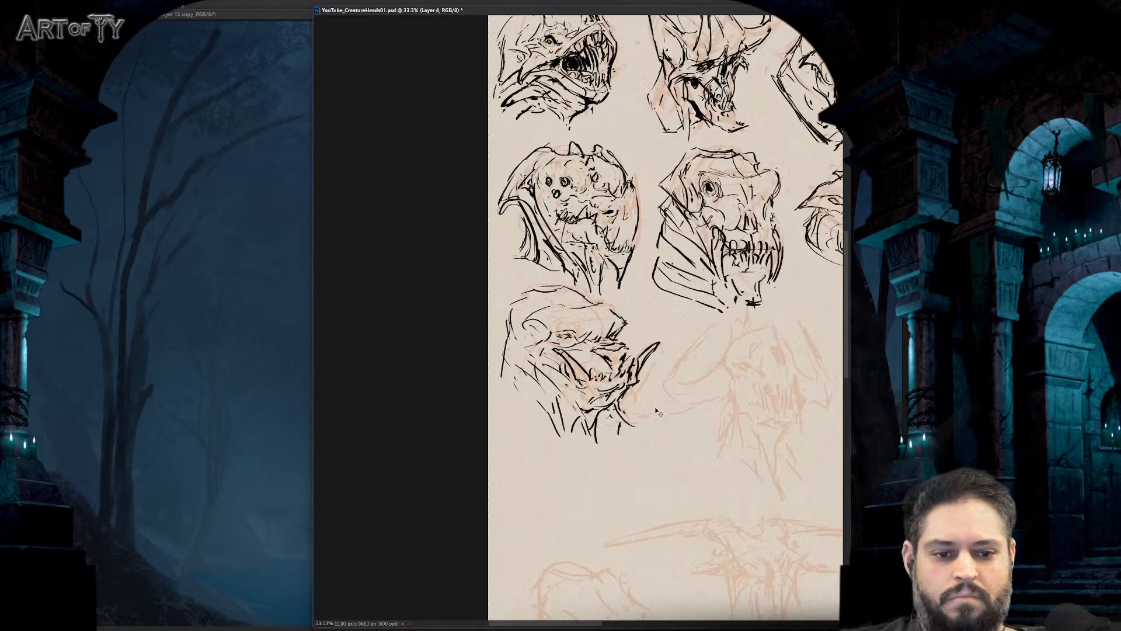
mouse_move(705, 325)
mouse_down()
mouse_move(569, 355)
mouse_move(629, 359)
mouse_up()
key(ctrl+s)
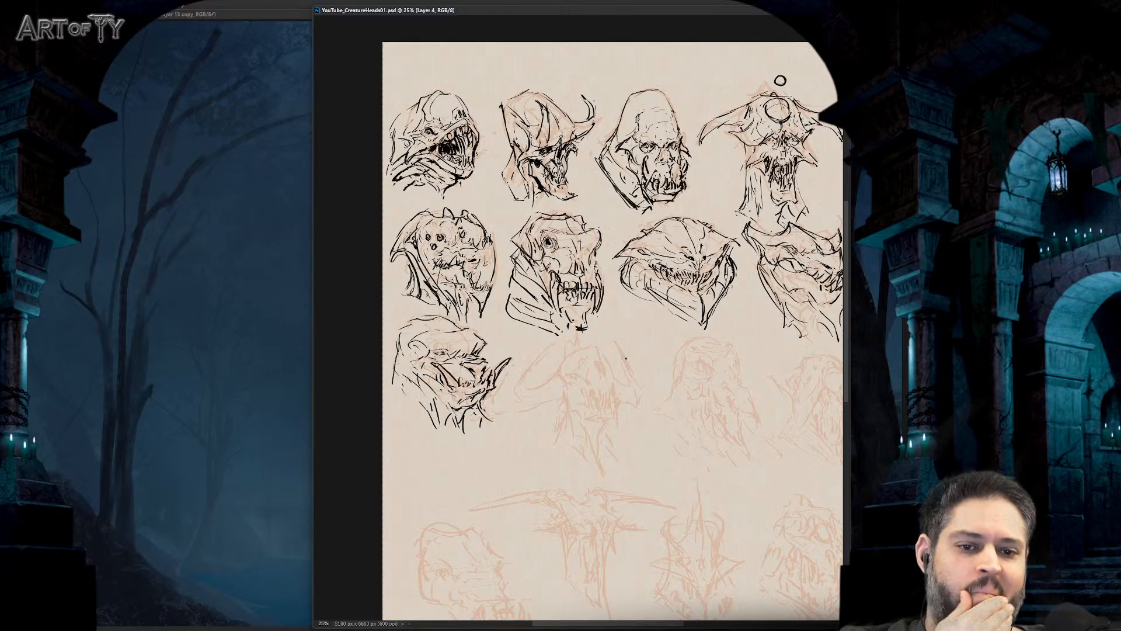
- Examine the inked heads, including the first row's third head, against the remaining rough sketches
drag(536, 380, 530, 377)
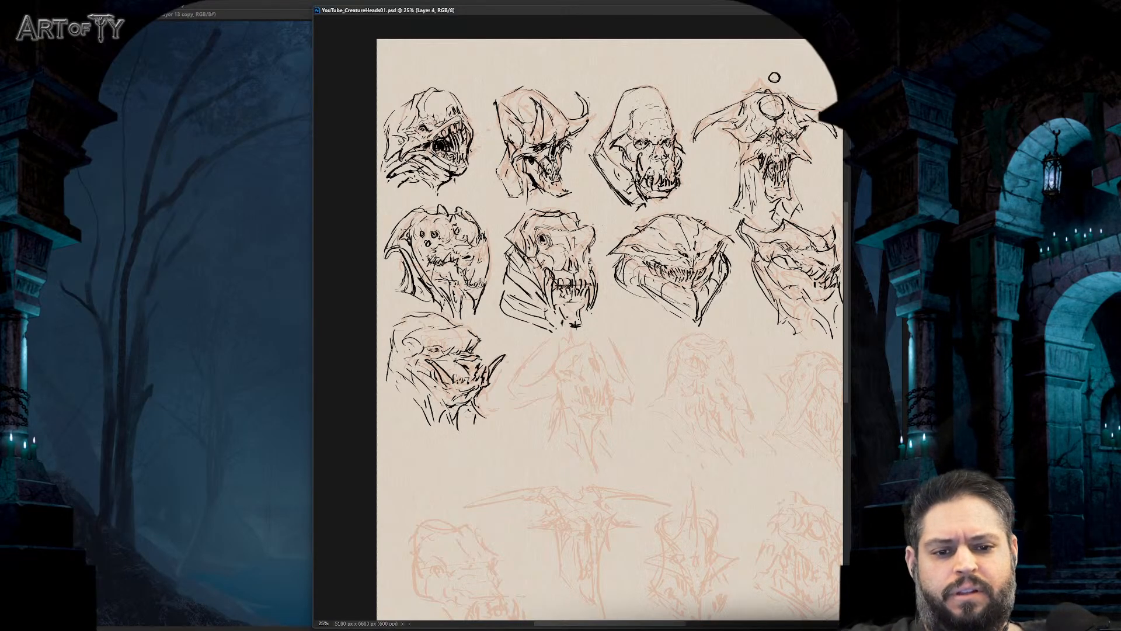
drag(774, 77, 776, 82)
drag(555, 420, 574, 390)
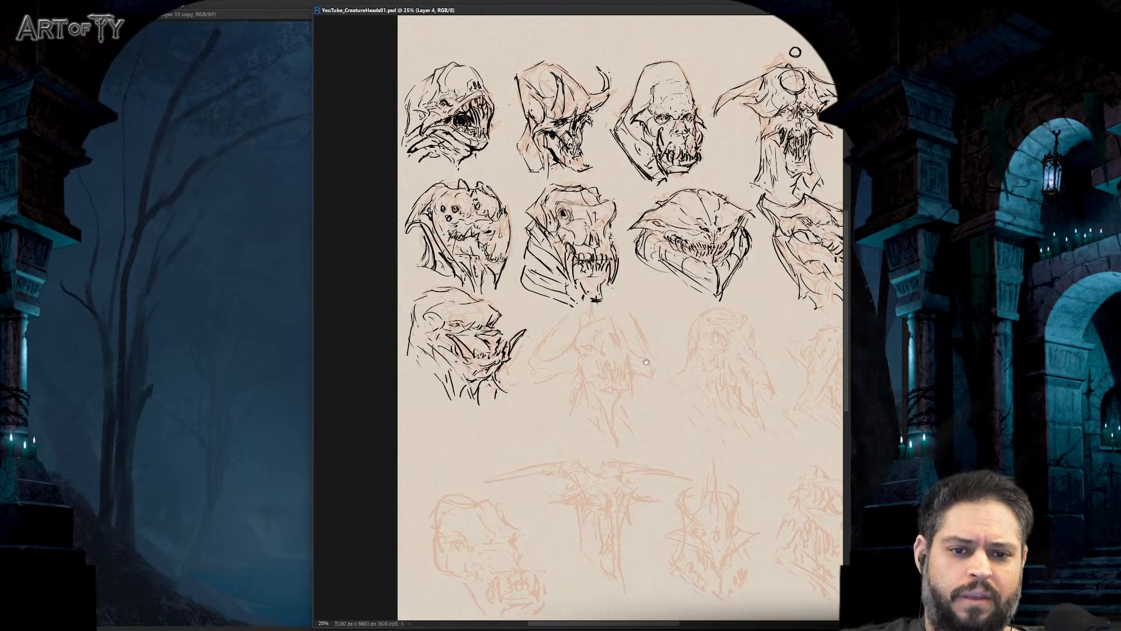
drag(646, 361, 636, 368)
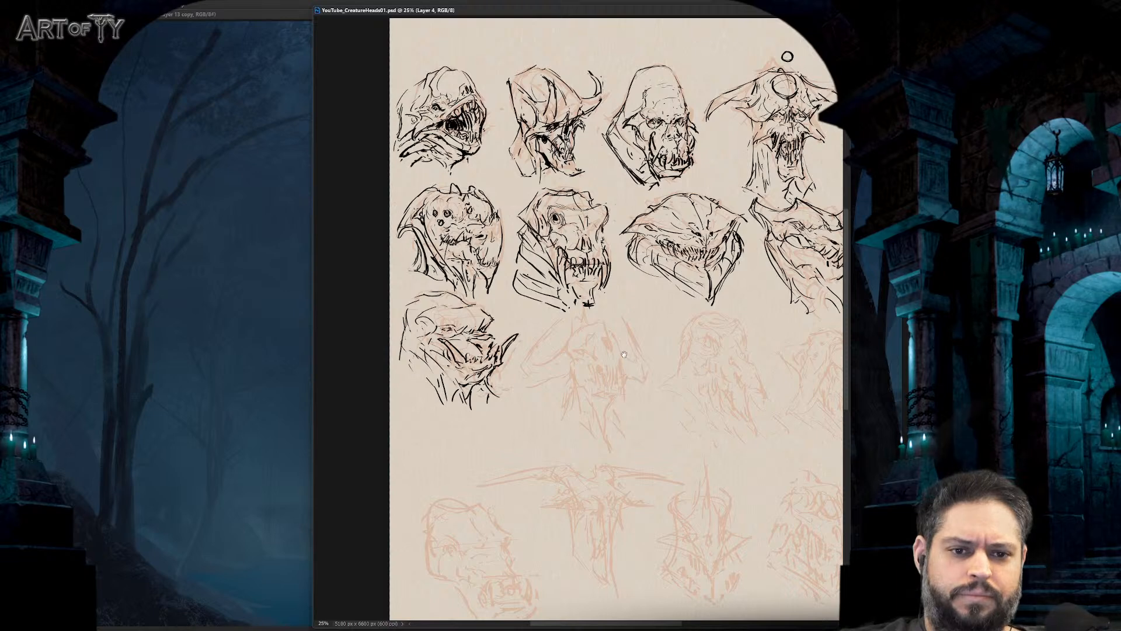
drag(616, 326, 632, 380)
key(ctrl+plus)
key(ctrl+plus)
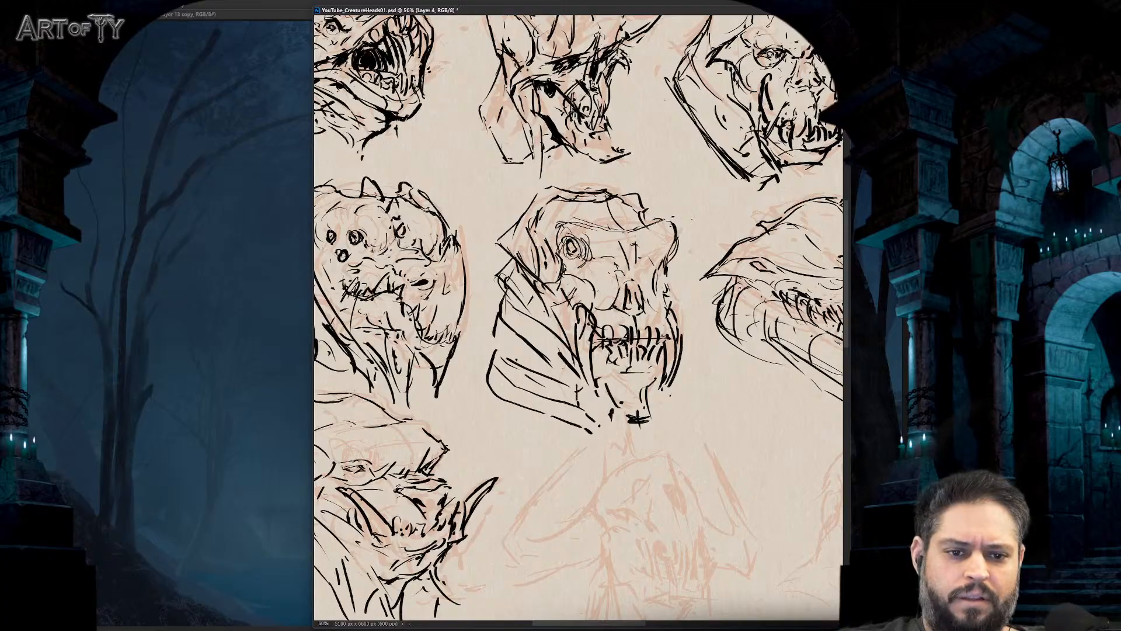
key(ctrl+minus)
key(ctrl+minus)
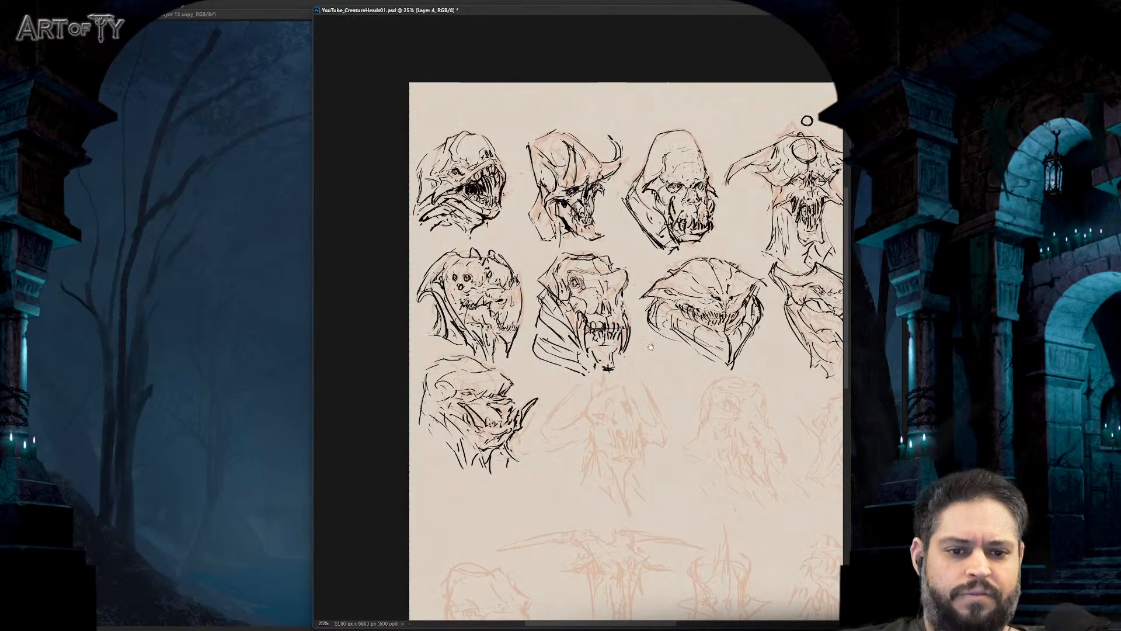
key(ctrl+plus)
key(ctrl+plus)
key(ctrl+plus)
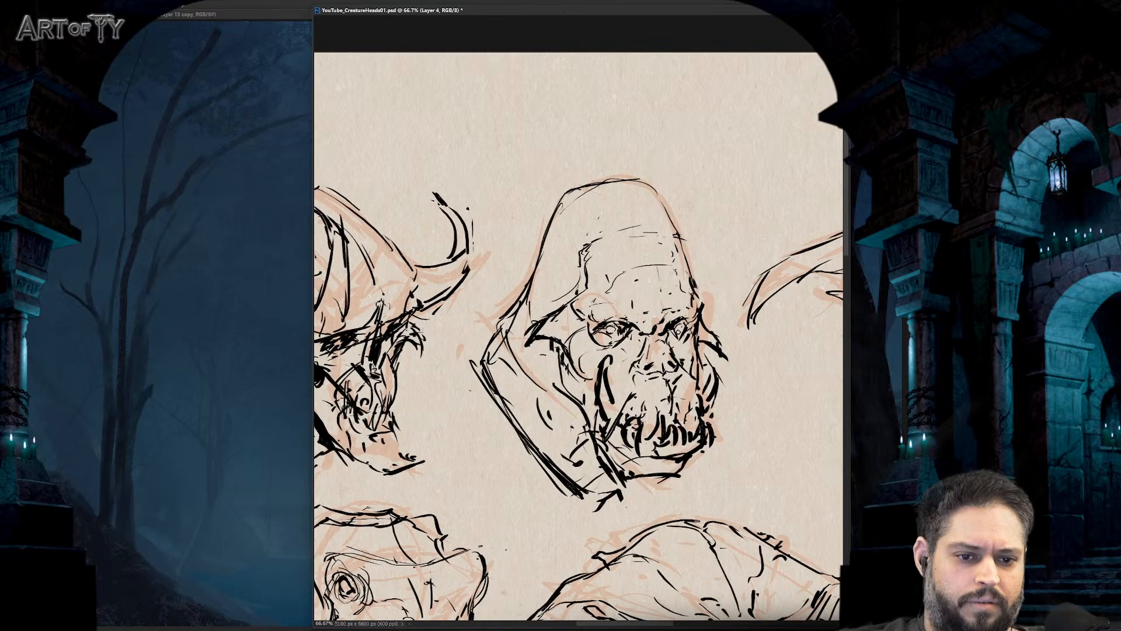
key(ctrl+minus)
key(ctrl+minus)
key(ctrl+minus)
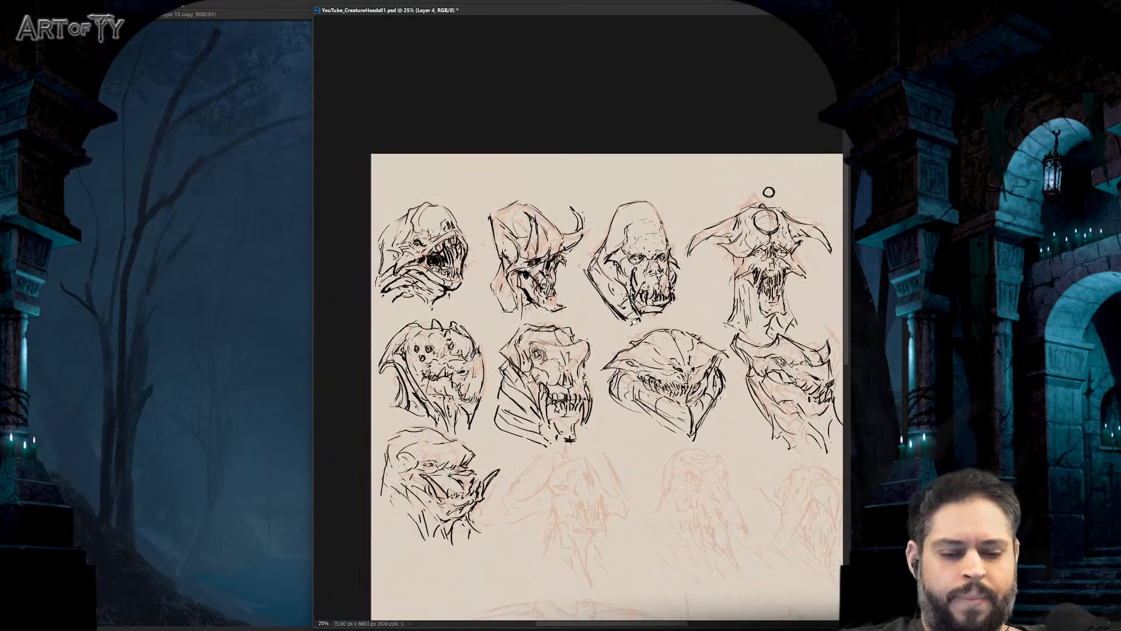
- Save the current state of the creature heads sheet
key(ctrl+s)
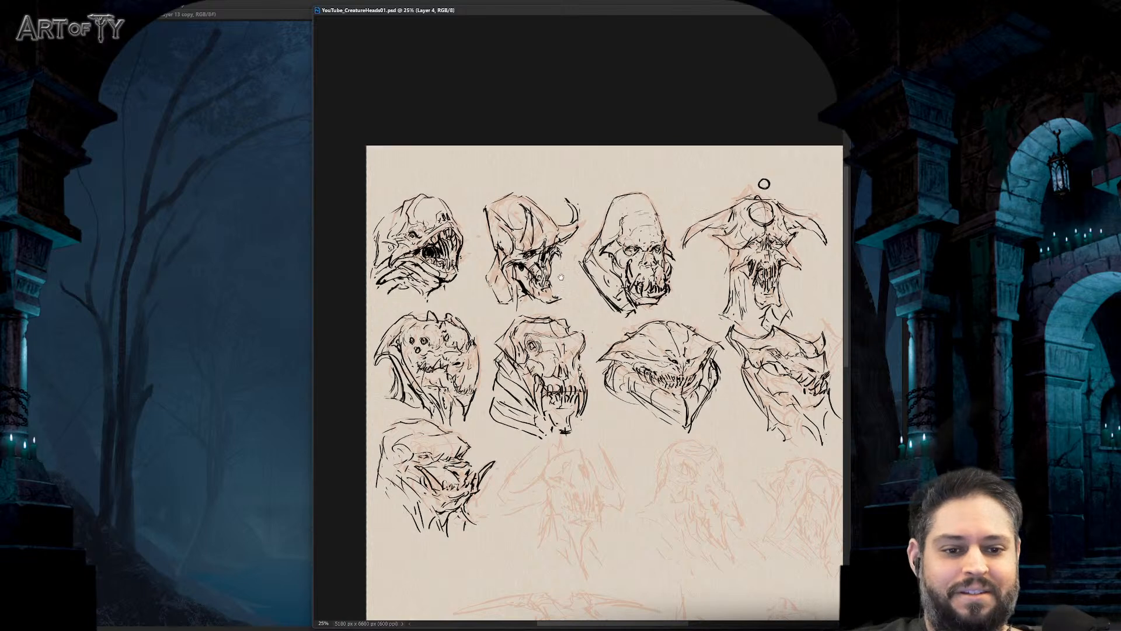
- Examine the whole concept sheet and the rough sketch of the third row's second head
scroll(604, 373, down, 2)
key(ctrl+plus)
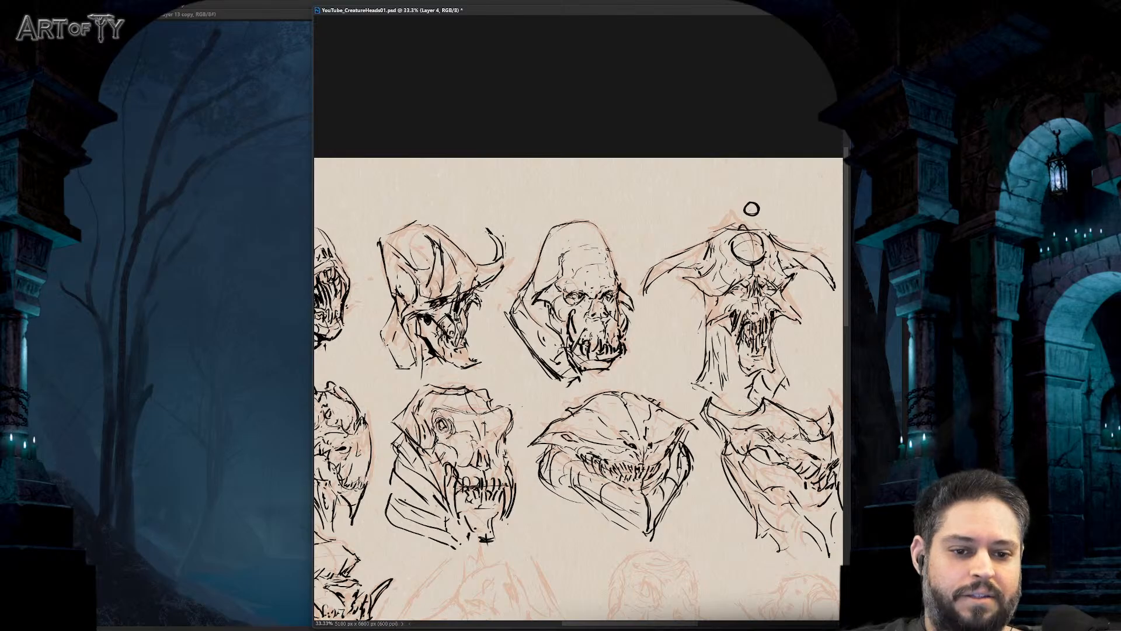
key(ctrl+minus)
key(ctrl+minus)
drag(570, 396, 597, 355)
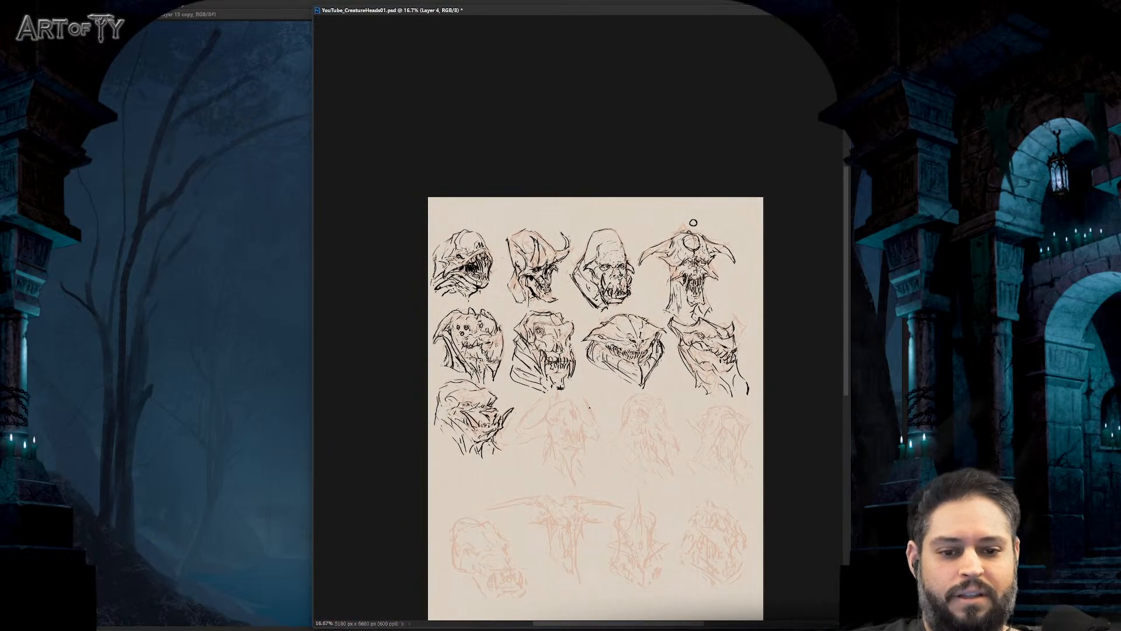
drag(589, 407, 584, 397)
drag(572, 435, 612, 393)
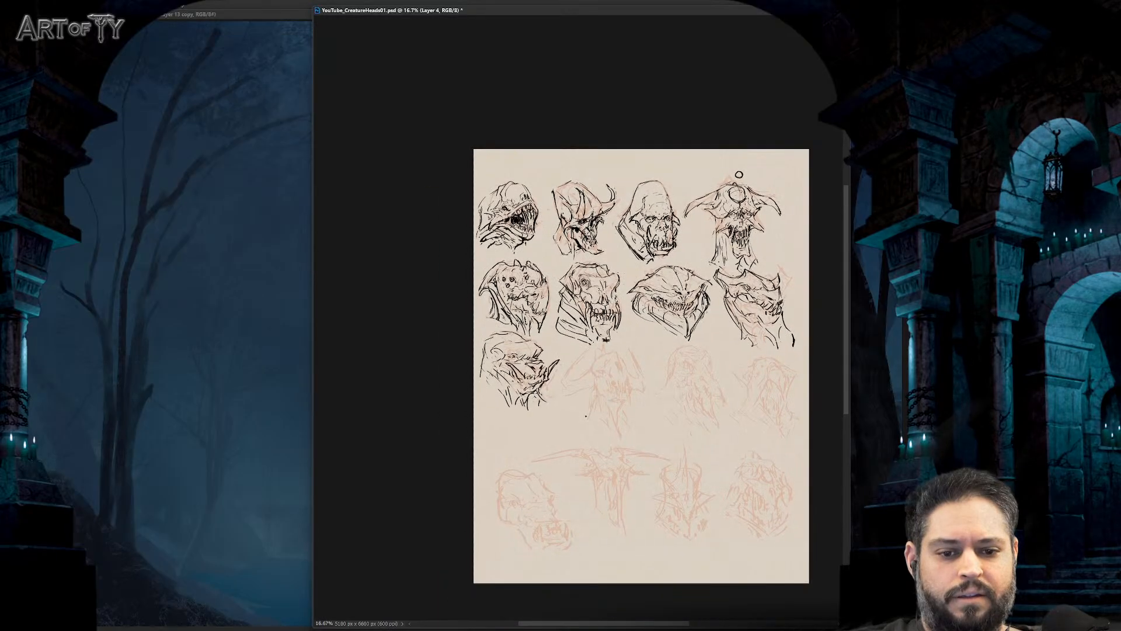
key(ctrl+plus)
key(ctrl+plus)
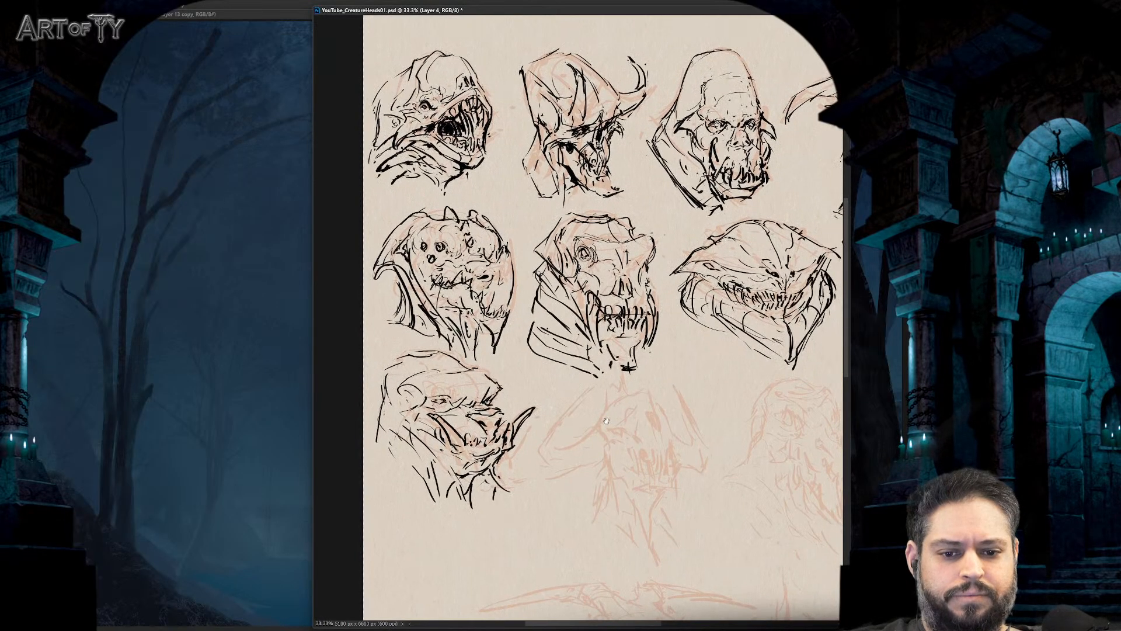
- Ink the near eye, the fold running toward the snout and a nostril mark on the third row's second head
drag(605, 421, 494, 459)
key(ctrl+plus)
key(ctrl+plus)
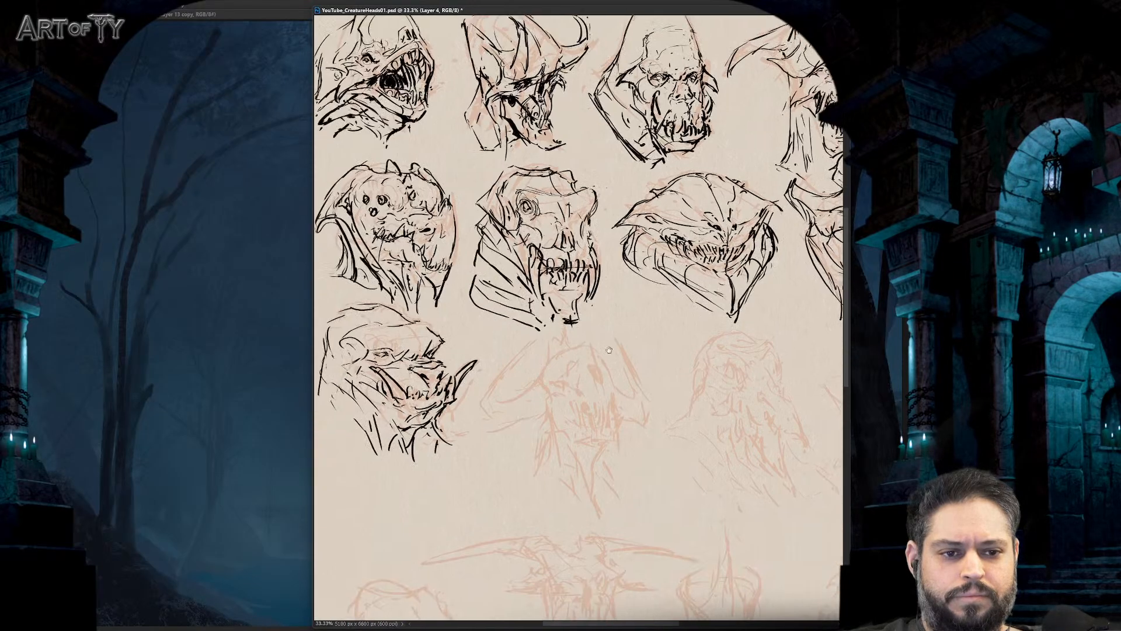
key(ctrl+plus)
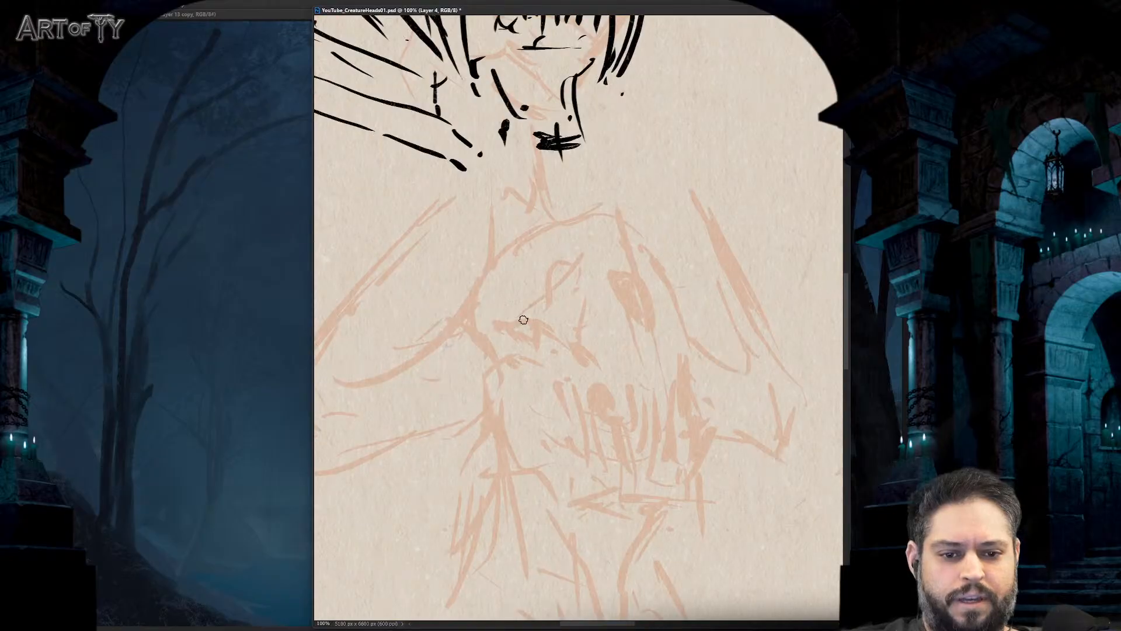
mouse_move(520, 345)
mouse_down()
mouse_move(502, 328)
mouse_move(528, 320)
mouse_move(513, 321)
mouse_move(550, 349)
mouse_move(523, 340)
mouse_move(560, 360)
mouse_move(570, 361)
mouse_move(543, 333)
mouse_move(595, 360)
mouse_up()
drag(612, 386, 622, 418)
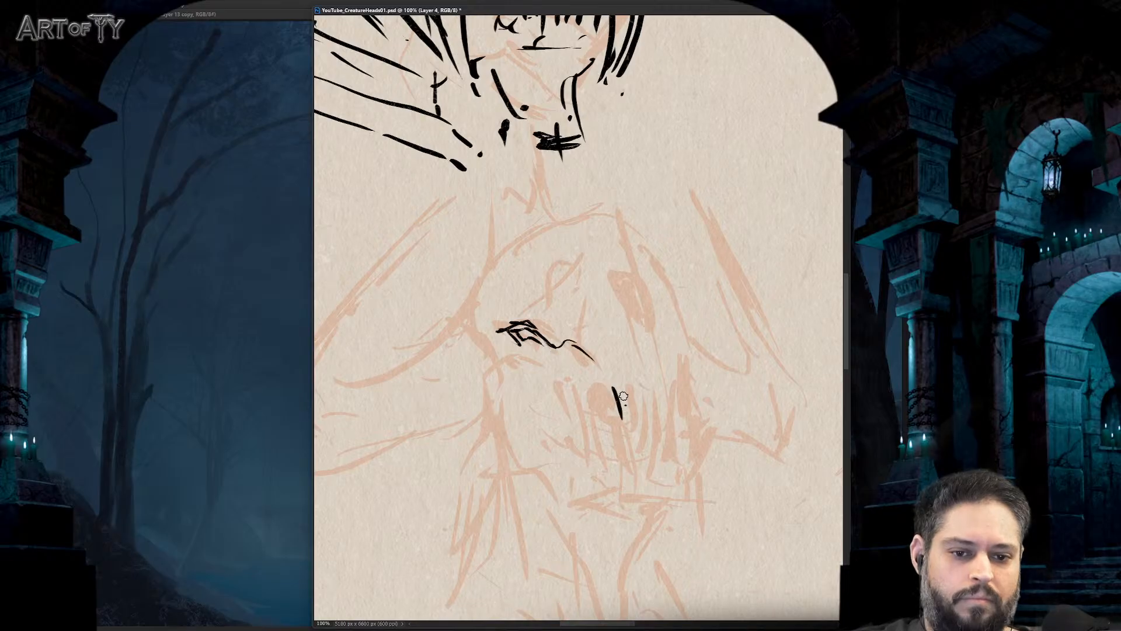
- Ink the far eye with its brow and the short contour strokes along the snout bridge
mouse_move(628, 279)
mouse_down()
mouse_move(603, 274)
mouse_move(645, 324)
mouse_move(635, 315)
mouse_move(646, 290)
mouse_move(650, 325)
mouse_up()
drag(652, 329, 661, 351)
drag(634, 288, 639, 299)
mouse_move(614, 281)
mouse_down()
mouse_move(622, 288)
mouse_move(601, 267)
mouse_up()
mouse_move(613, 266)
mouse_down()
mouse_move(641, 261)
mouse_move(670, 372)
mouse_up()
drag(608, 337, 626, 353)
drag(574, 349, 608, 373)
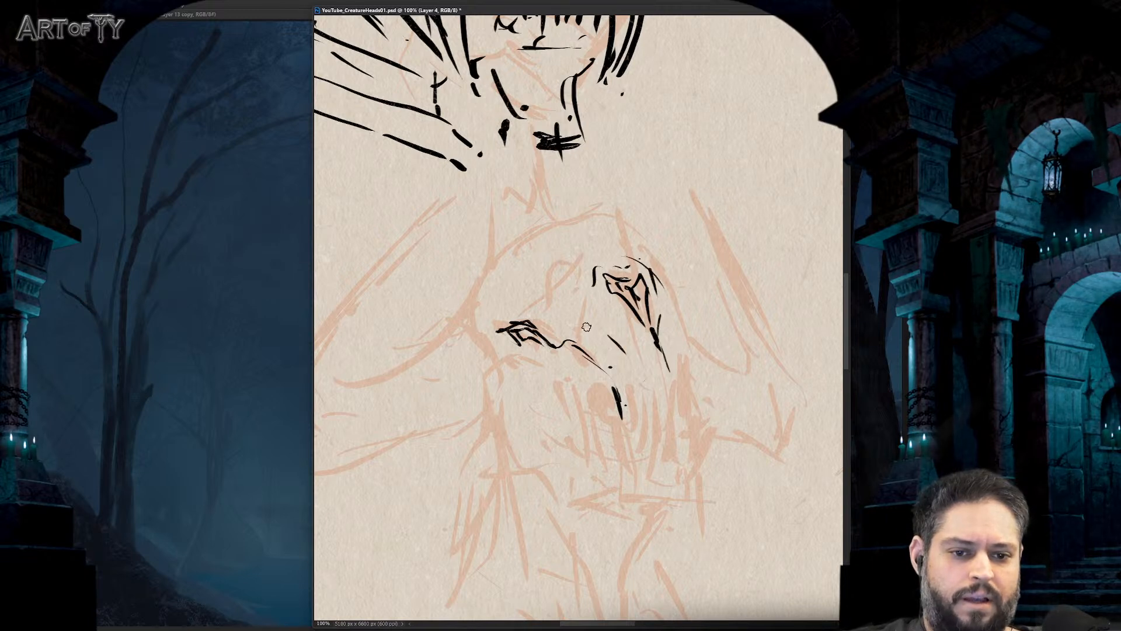
- Ink the near temple's backswept ridge and the cheekbone contour beneath the near eye
drag(499, 327, 485, 324)
drag(487, 324, 494, 317)
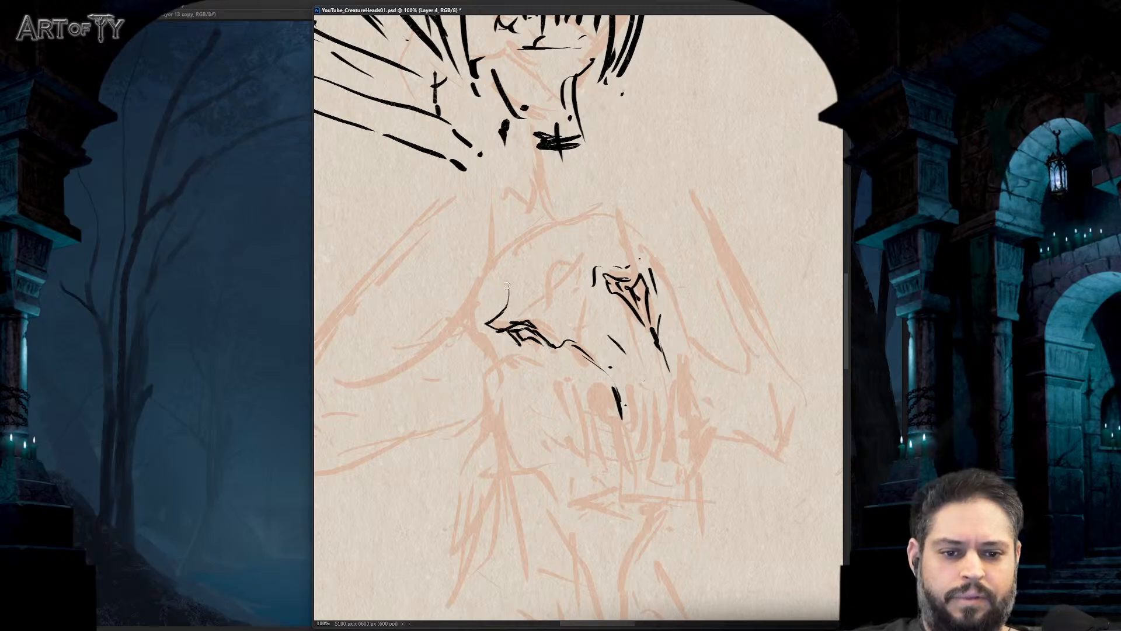
drag(498, 266, 507, 296)
mouse_move(482, 271)
mouse_down()
mouse_move(451, 318)
mouse_move(388, 345)
mouse_move(467, 345)
mouse_up()
mouse_move(454, 348)
mouse_down()
mouse_move(484, 371)
mouse_move(484, 412)
mouse_up()
drag(484, 361, 487, 392)
mouse_move(501, 385)
mouse_down()
mouse_move(592, 385)
mouse_move(546, 376)
mouse_move(587, 404)
mouse_up()
scroll(628, 407, up, 3)
scroll(680, 298, down, 3)
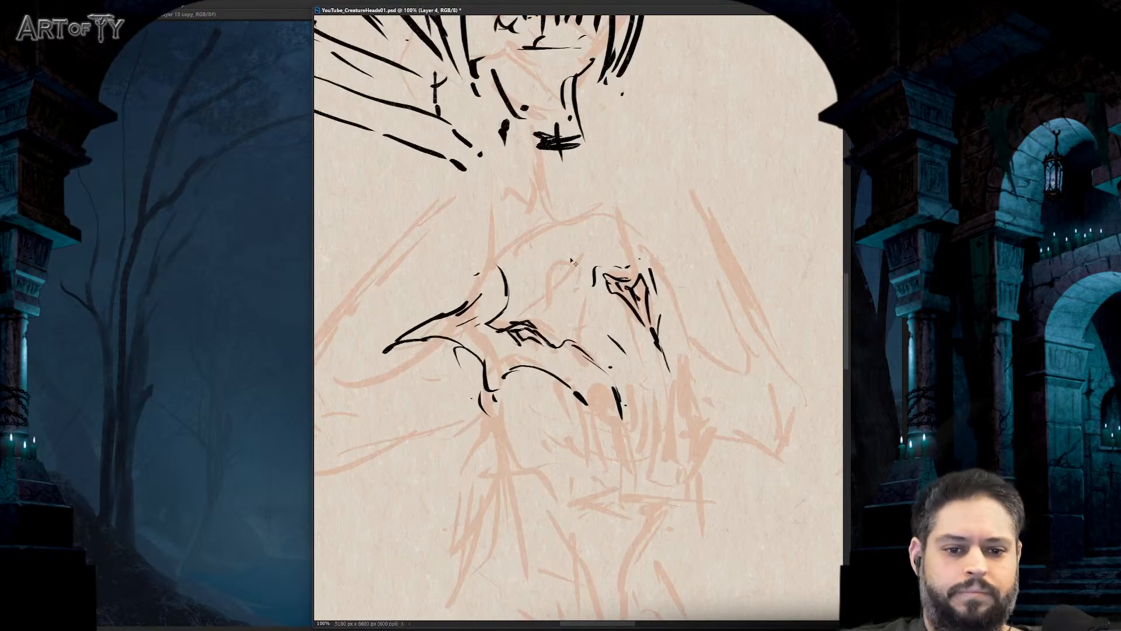
- Ink the domed top of the skull and extend its outline down past the far eye
mouse_move(650, 281)
mouse_down()
mouse_move(616, 208)
mouse_move(502, 270)
mouse_move(619, 206)
mouse_move(628, 213)
mouse_up()
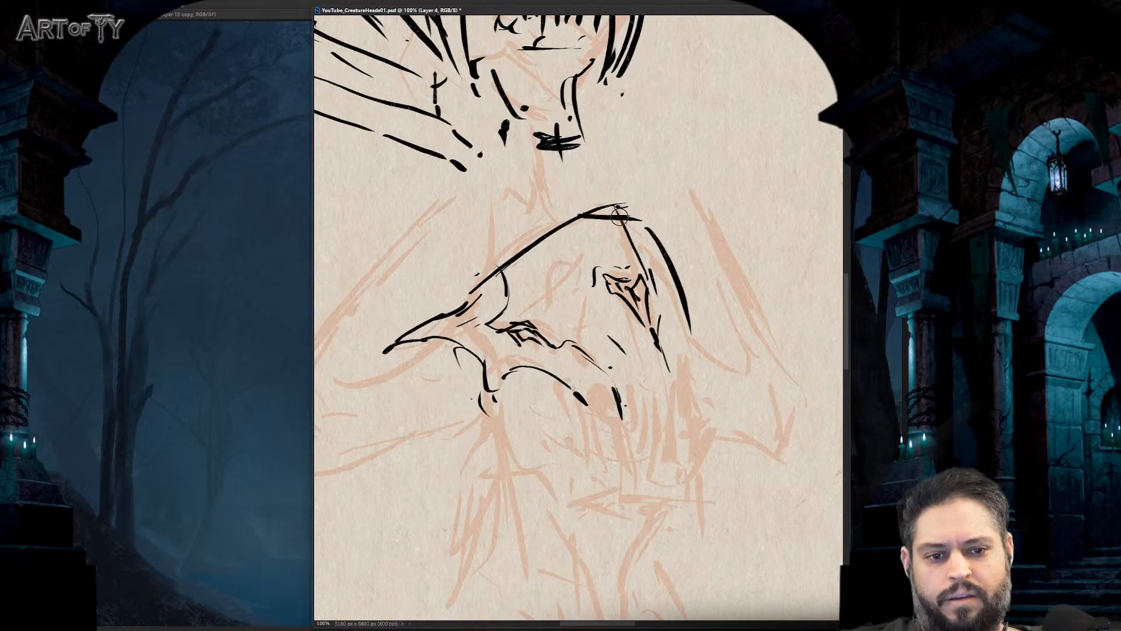
key(ctrl+minus)
click(677, 267)
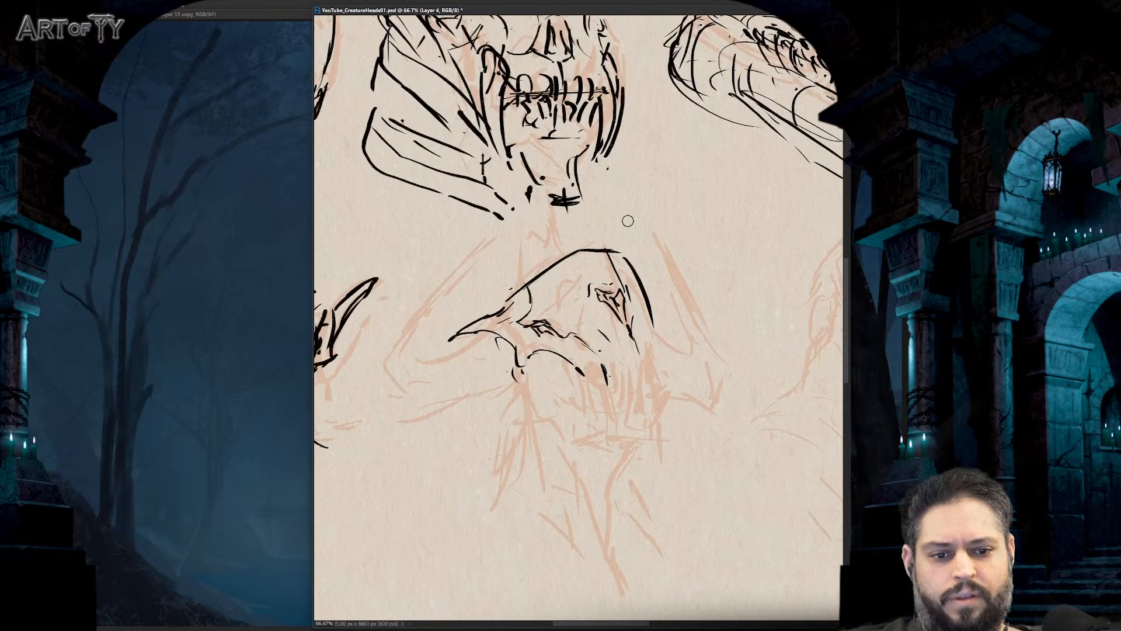
mouse_move(546, 258)
mouse_down()
mouse_move(647, 232)
mouse_move(666, 310)
mouse_up()
key(ctrl+z)
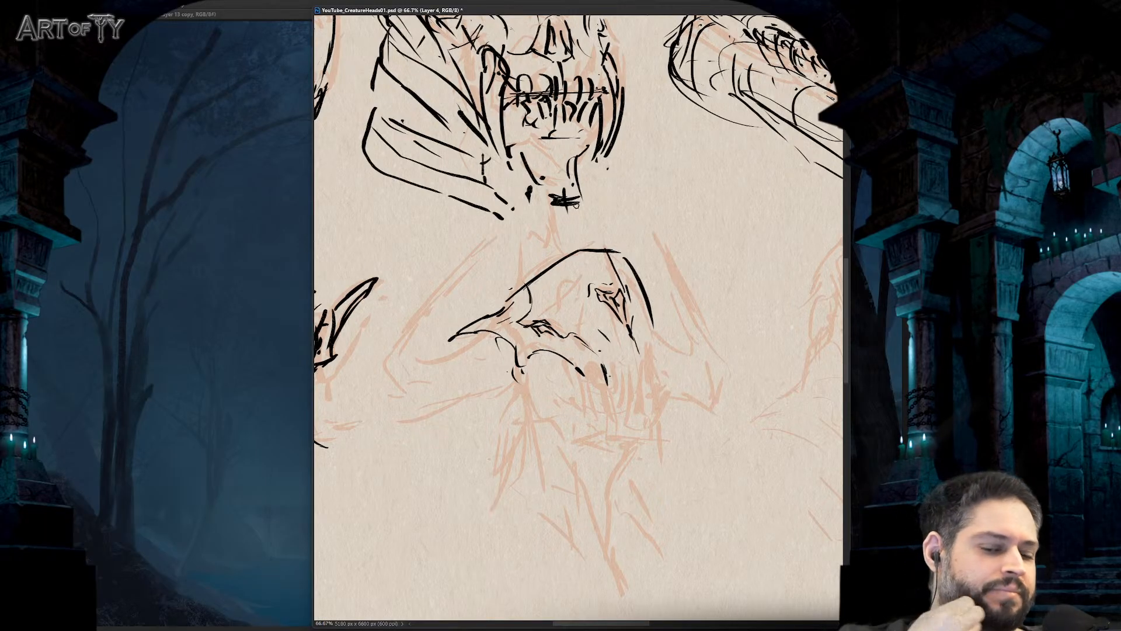
key(ctrl+plus)
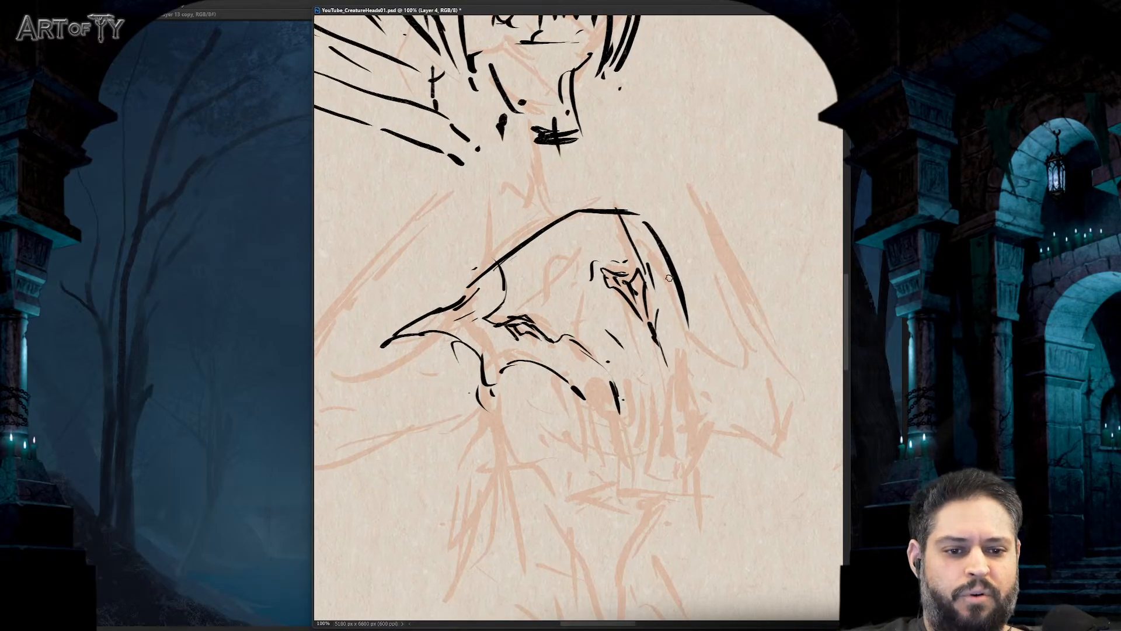
drag(669, 277, 691, 380)
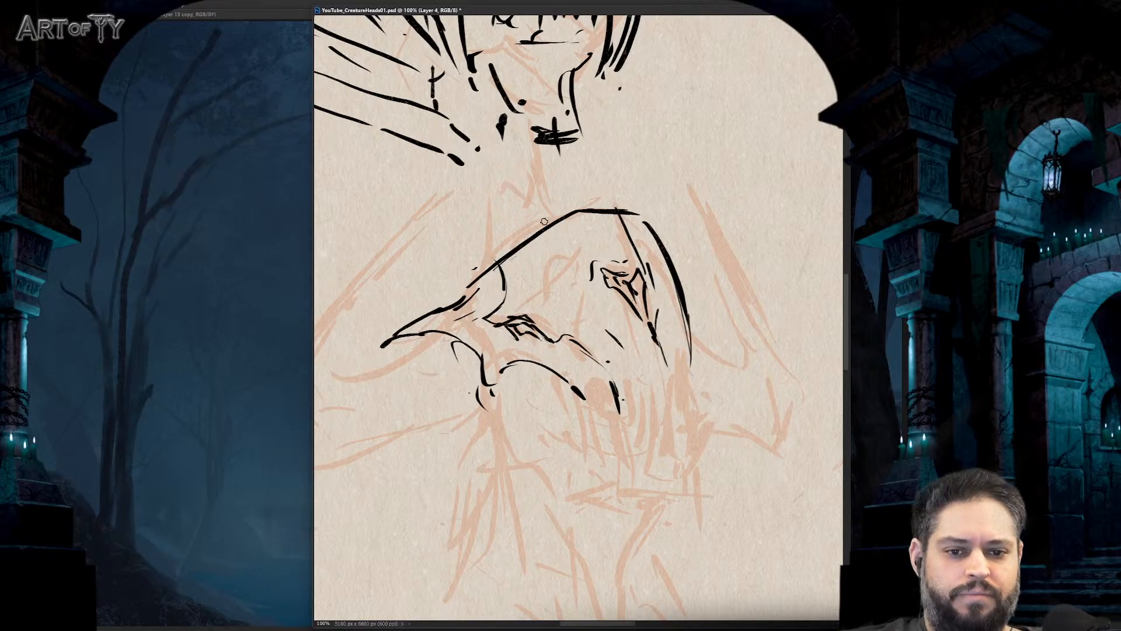
- Ink the pointed spike behind the skull and the curling shapes at the near side of the head
mouse_move(541, 230)
mouse_down()
mouse_move(498, 213)
mouse_move(485, 188)
mouse_move(487, 217)
mouse_move(487, 197)
mouse_move(452, 289)
mouse_move(487, 202)
mouse_move(463, 267)
mouse_move(401, 317)
mouse_move(412, 315)
mouse_move(423, 376)
mouse_move(600, 335)
mouse_move(568, 327)
mouse_move(485, 376)
mouse_move(568, 374)
mouse_move(569, 403)
mouse_up()
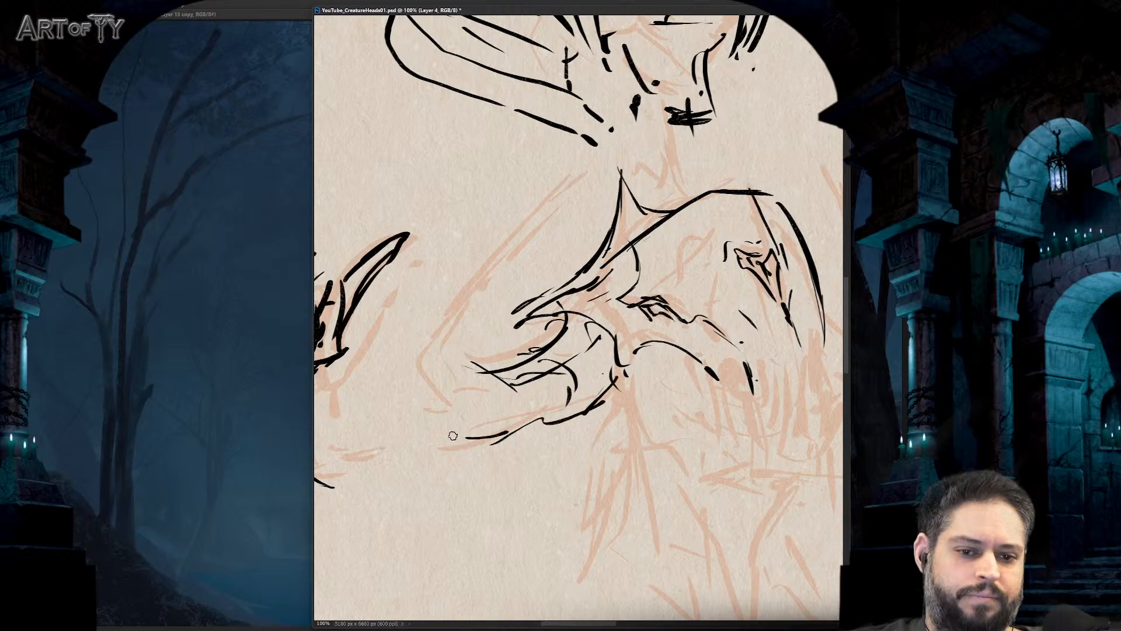
key(ctrl+minus)
key(ctrl+minus)
key(ctrl+plus)
key(ctrl+plus)
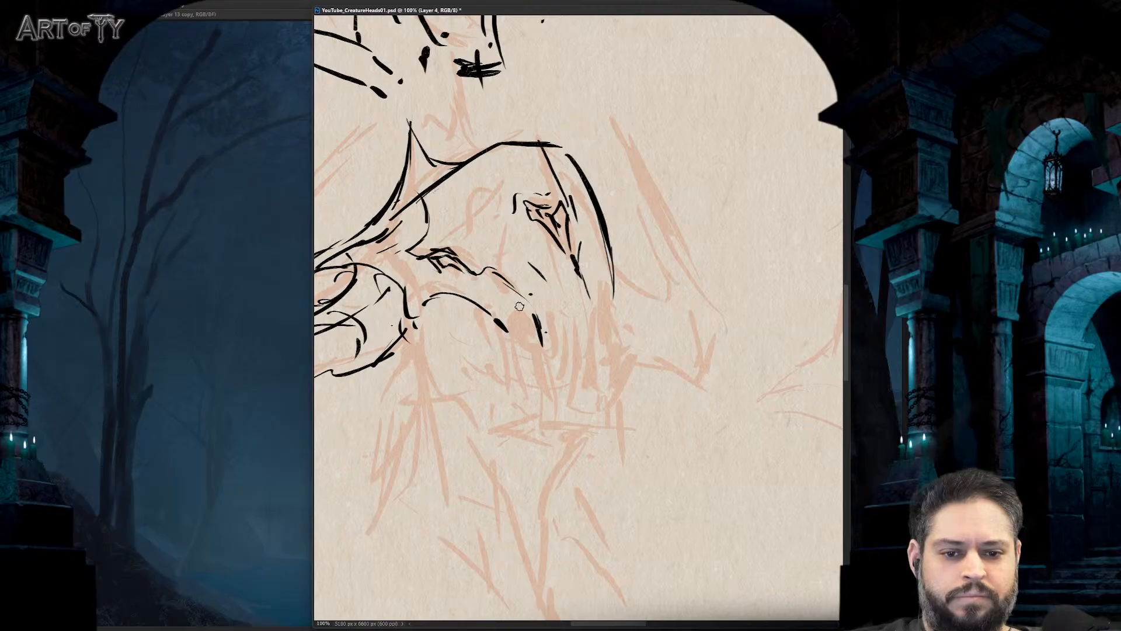
- Ink a curved line below the cheekbone and a row of long upper teeth along the mouth
drag(508, 321, 489, 357)
mouse_move(476, 306)
mouse_down()
mouse_move(473, 380)
mouse_move(507, 330)
mouse_move(523, 346)
mouse_move(531, 390)
mouse_move(561, 343)
mouse_move(560, 368)
mouse_move(539, 366)
mouse_move(618, 380)
mouse_up()
key(ctrl+minus)
key(ctrl+minus)
key(ctrl+minus)
key(ctrl+minus)
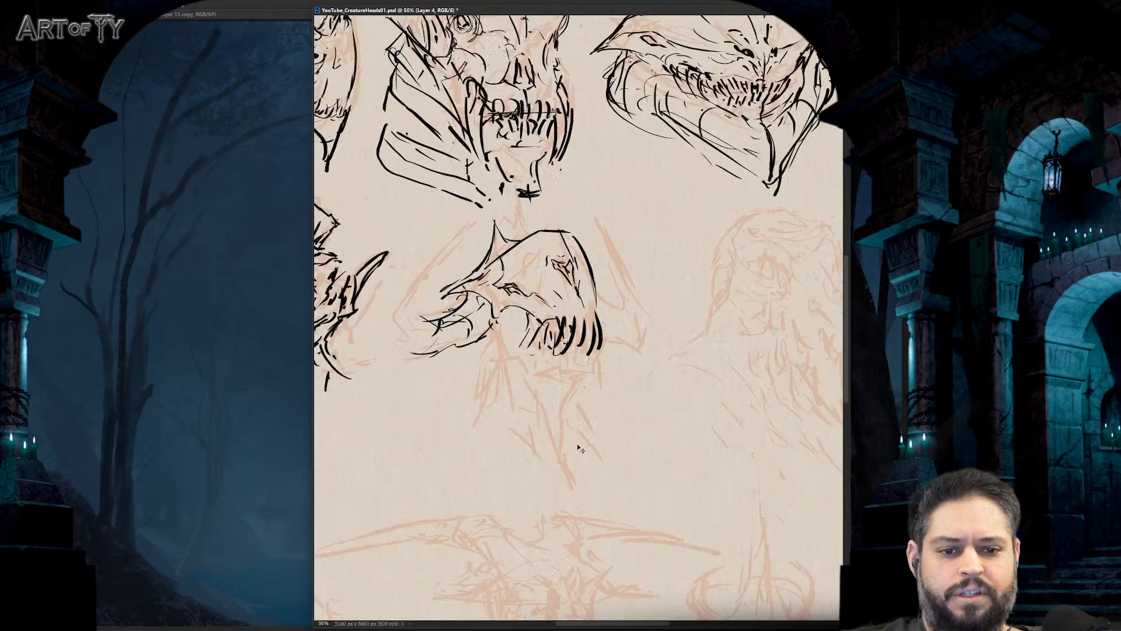
- Erase the row of upper teeth from the third row's second head
key(ctrl+minus)
scroll(573, 440, up, 4)
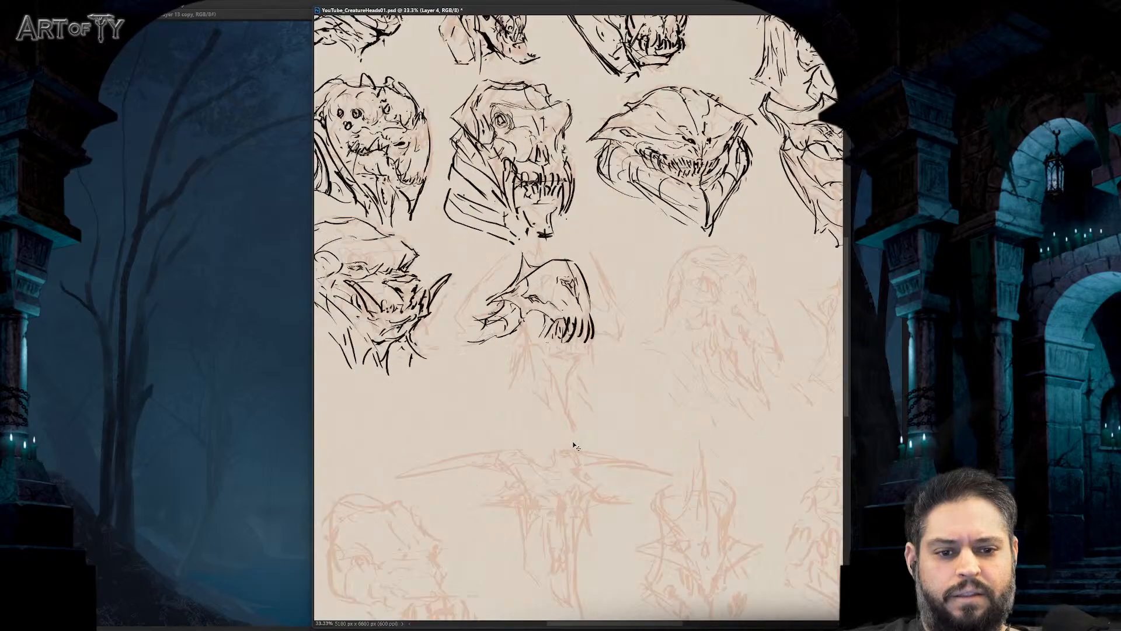
drag(530, 363, 584, 350)
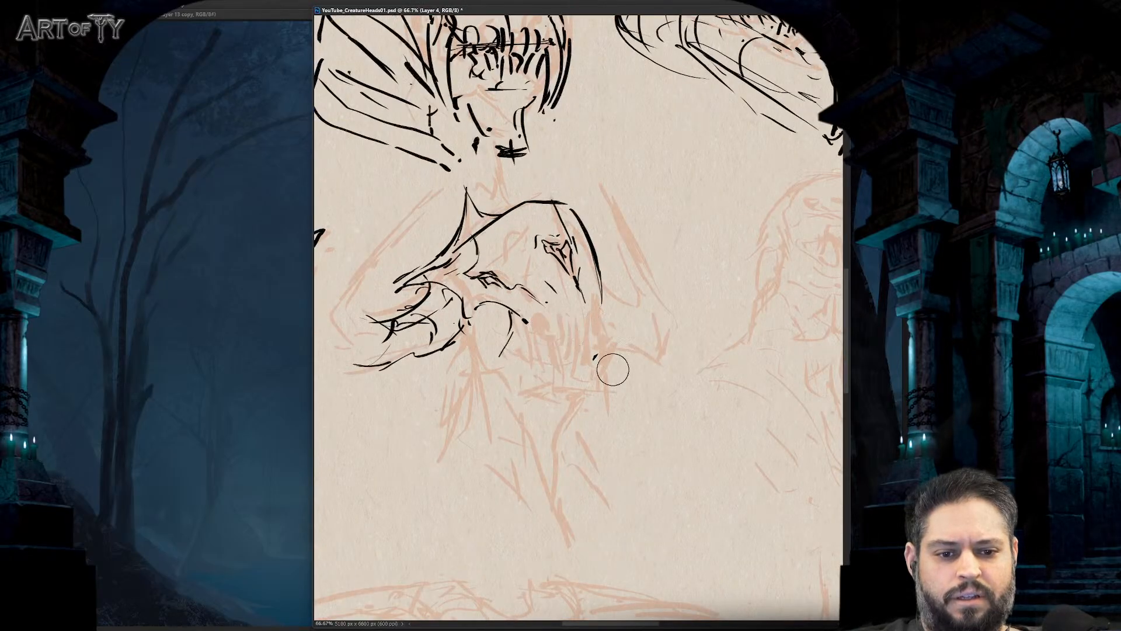
- Redraw the upper teeth as short, thick fangs and ink the snout's far edge down to them
key(b)
drag(528, 328, 546, 367)
drag(556, 341, 558, 365)
mouse_move(567, 339)
mouse_down()
mouse_move(565, 363)
mouse_move(578, 369)
mouse_up()
drag(596, 339, 594, 364)
drag(596, 285, 602, 364)
mouse_move(601, 361)
mouse_down()
mouse_move(537, 352)
mouse_move(544, 372)
mouse_move(574, 357)
mouse_move(607, 362)
mouse_up()
key(ctrl+minus)
key(ctrl+minus)
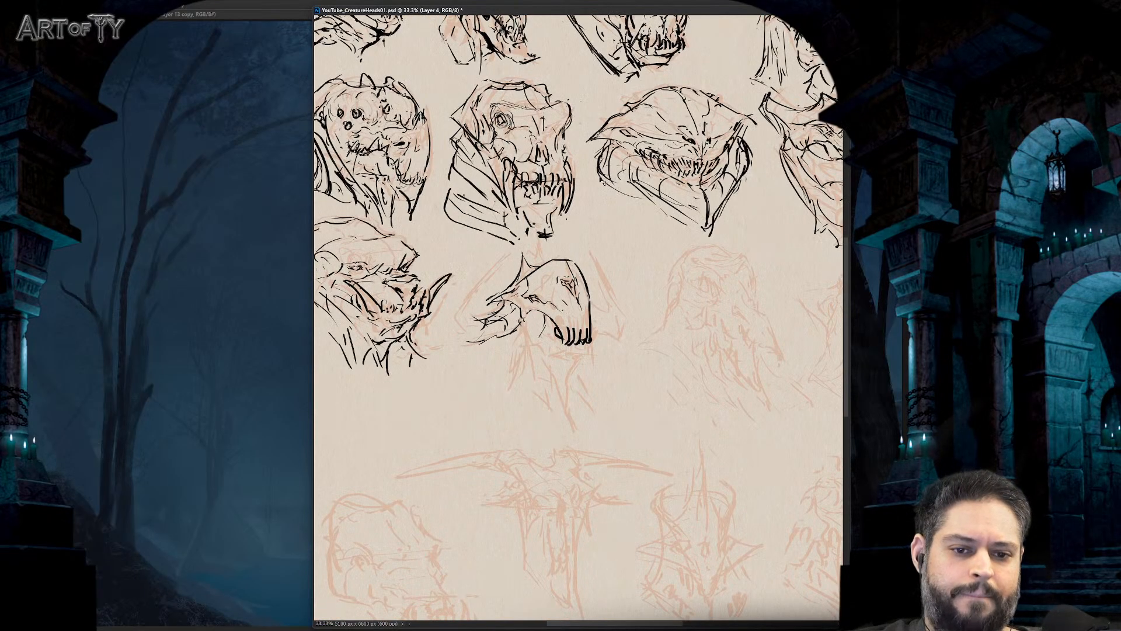
key(ctrl+minus)
key(ctrl+minus)
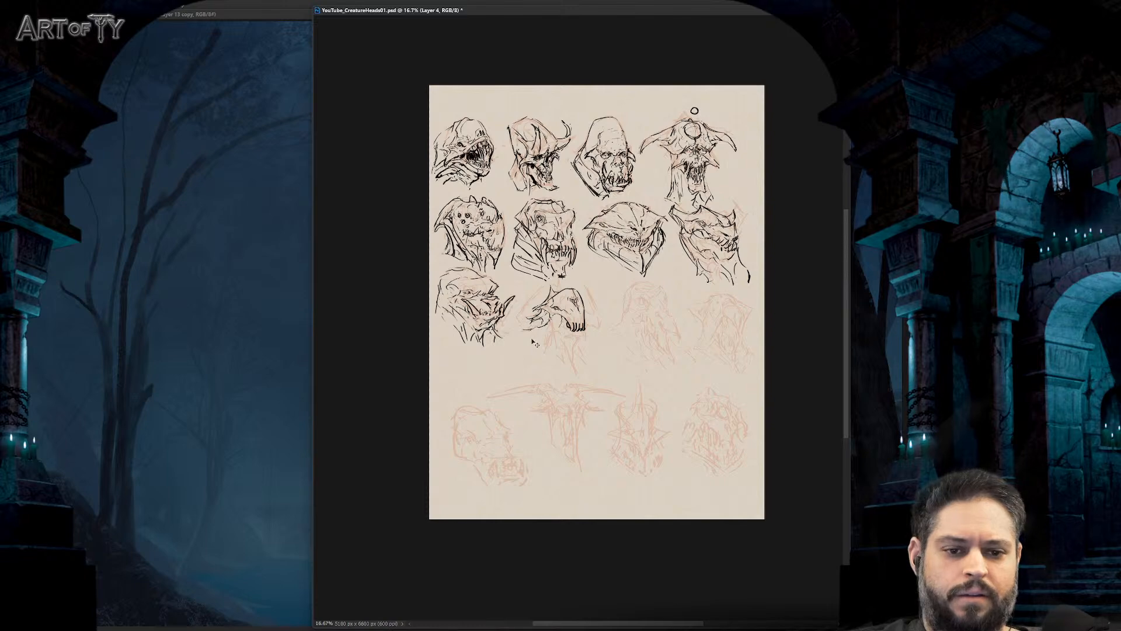
- Ink a large fang rising at the near corner of the mouth and the jaw strokes around its base
key(ctrl+plus)
key(ctrl+plus)
key(ctrl+plus)
key(ctrl+plus)
key(ctrl+plus)
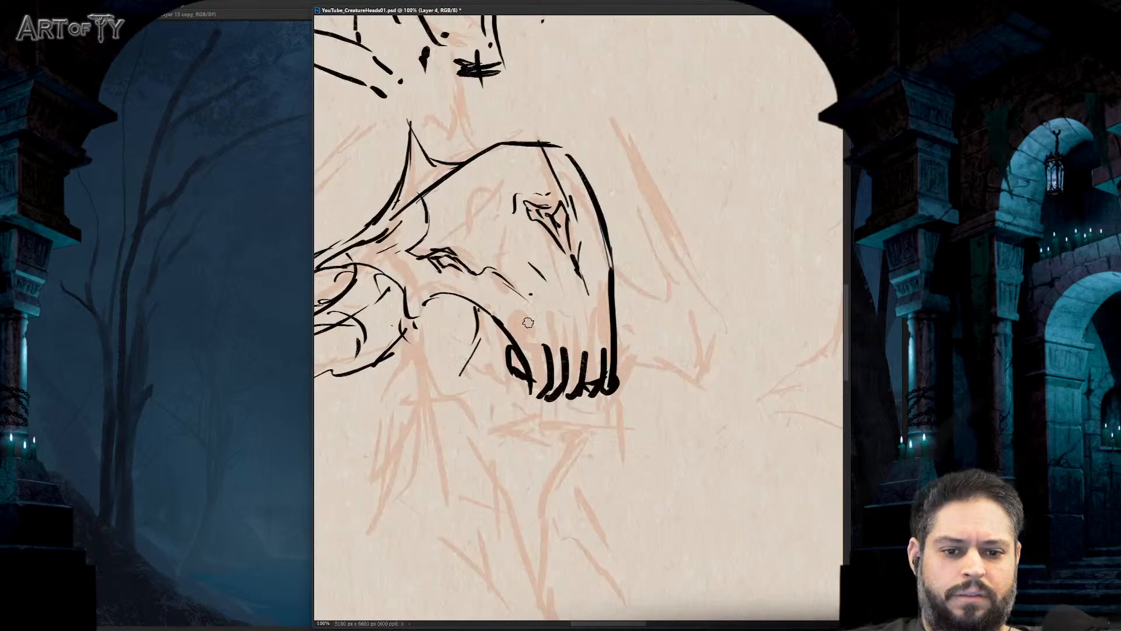
mouse_move(482, 353)
mouse_down()
mouse_move(522, 264)
mouse_move(514, 365)
mouse_up()
key(ctrl+minus)
key(ctrl+minus)
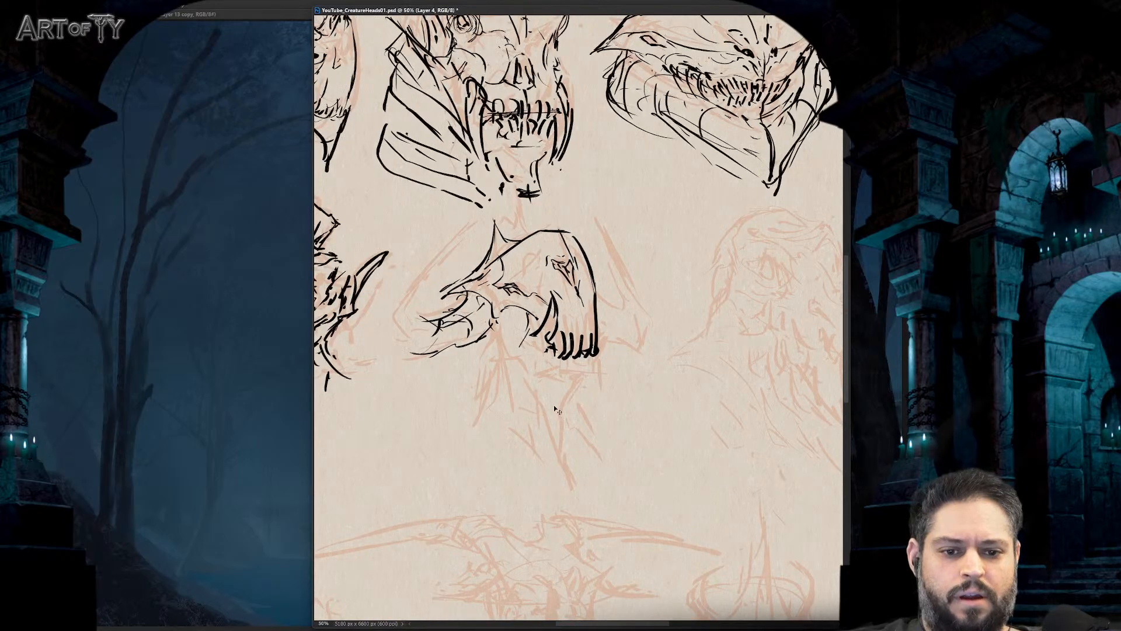
key(ctrl+plus)
drag(515, 337, 533, 364)
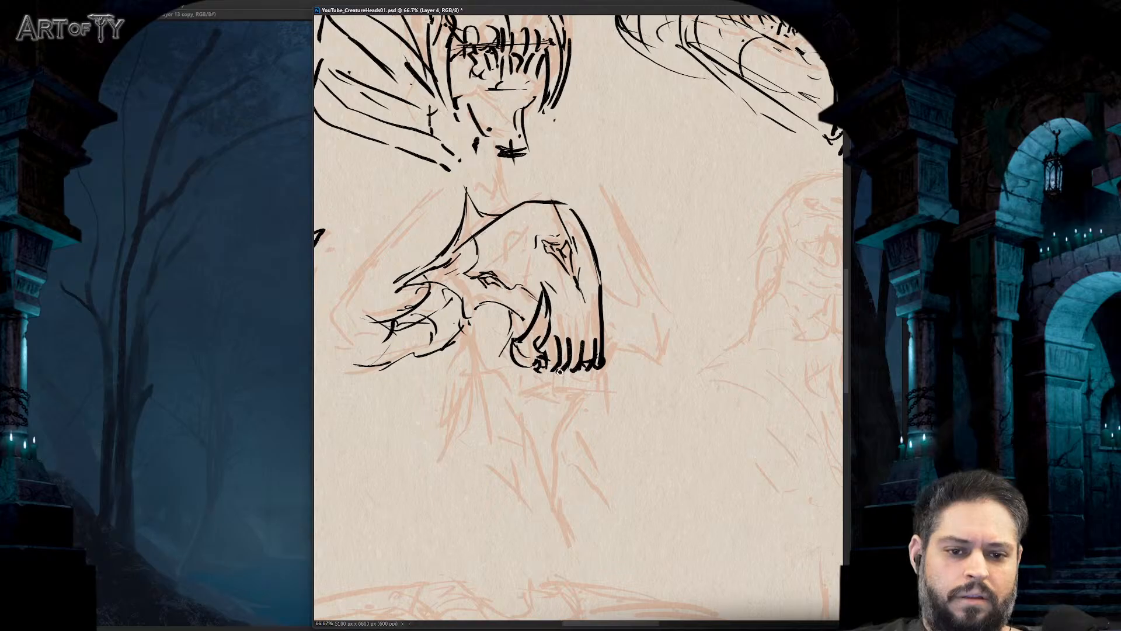
- Ink detail lines around the row of teeth on the tusked creature head in the third row
key(ctrl+plus)
mouse_move(569, 330)
mouse_down()
mouse_move(588, 376)
mouse_move(618, 347)
mouse_move(566, 369)
mouse_move(587, 319)
mouse_move(586, 366)
mouse_move(596, 335)
mouse_move(605, 365)
mouse_up()
mouse_move(607, 326)
mouse_down()
mouse_move(621, 381)
mouse_move(627, 323)
mouse_move(629, 359)
mouse_move(645, 367)
mouse_move(644, 316)
mouse_move(648, 381)
mouse_up()
key(ctrl+minus)
key(ctrl+minus)
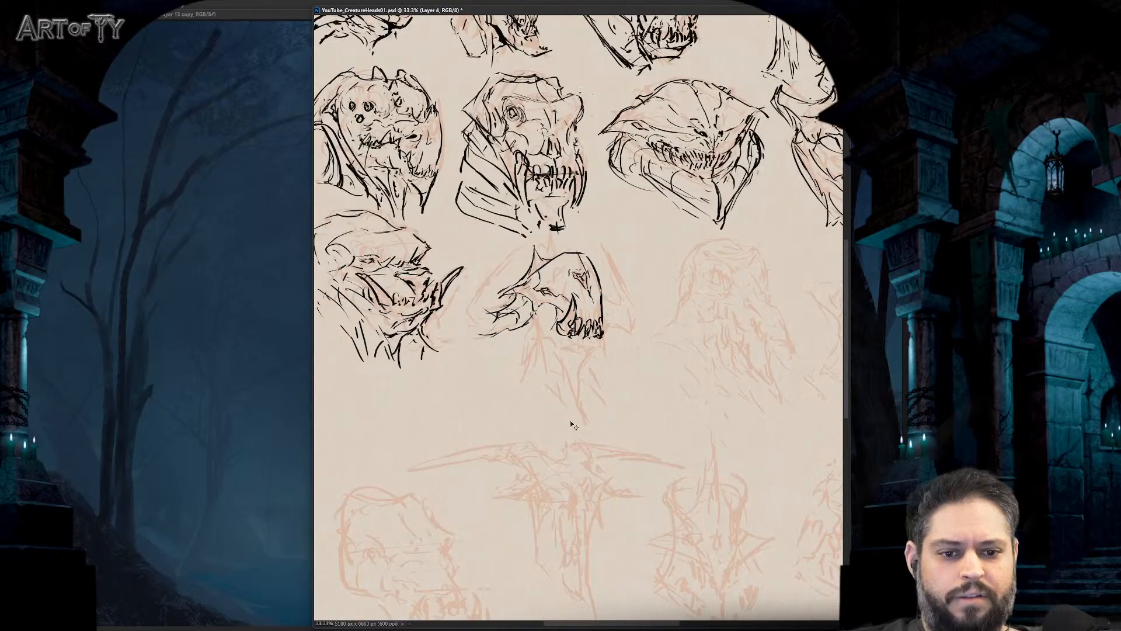
key(ctrl+plus)
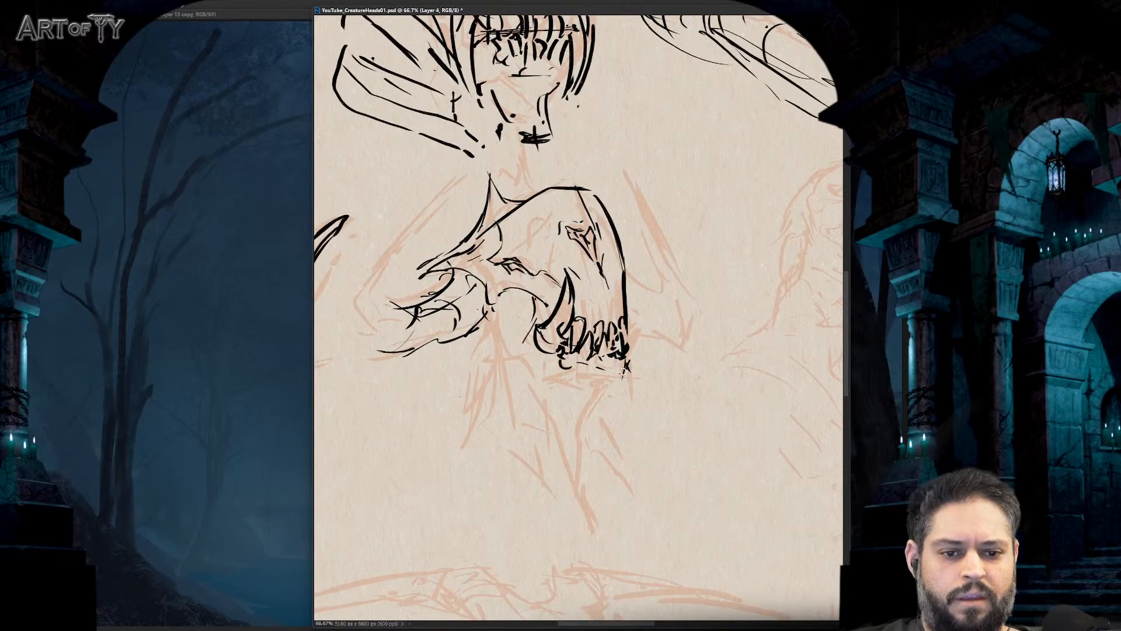
- Draw the front edge of the tusked creature's lower jaw and the lip line beneath its teeth, undoing stray strokes
drag(619, 398, 630, 359)
drag(626, 421, 629, 347)
mouse_move(564, 187)
mouse_down()
mouse_move(599, 175)
mouse_move(648, 454)
mouse_up()
key(ctrl+z)
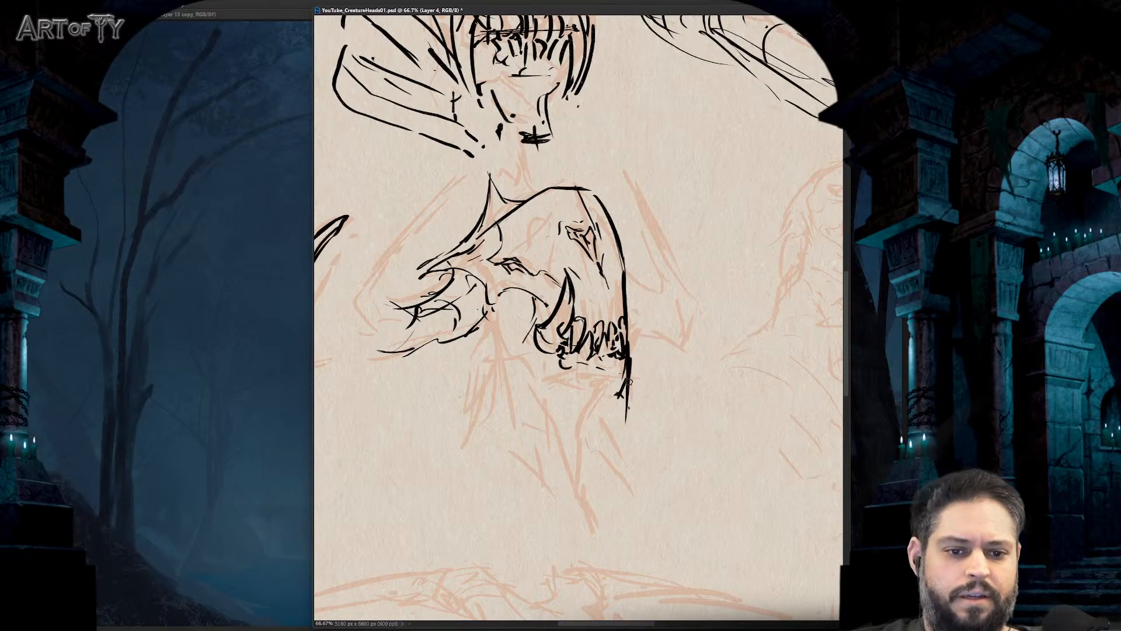
key(ctrl+z)
mouse_move(614, 367)
mouse_down()
mouse_move(606, 380)
mouse_move(557, 383)
mouse_up()
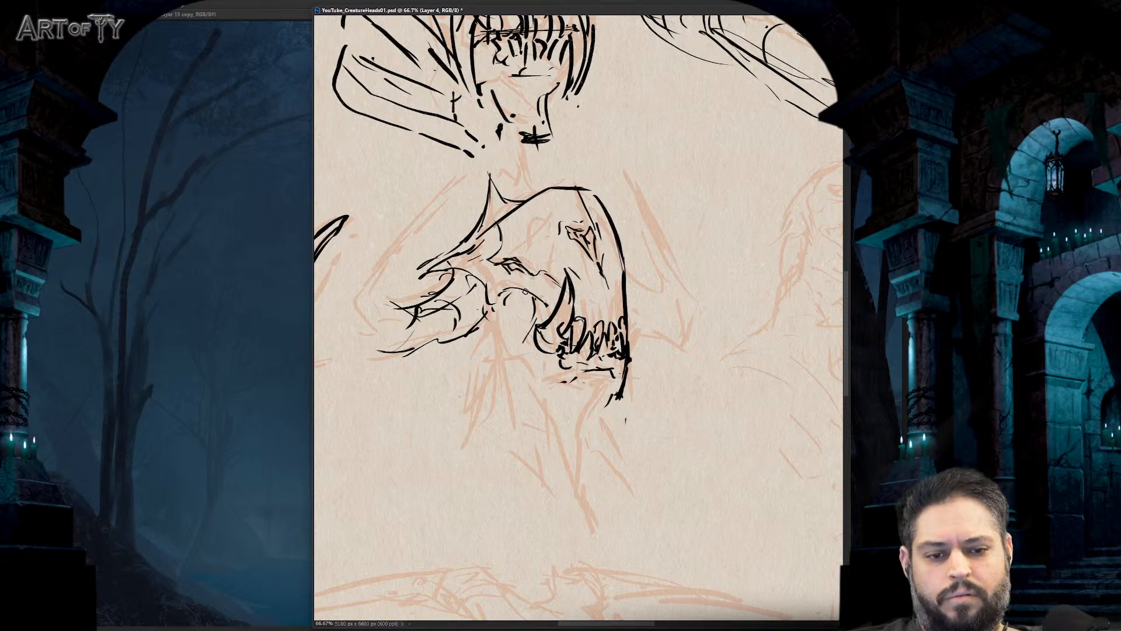
- Ink the curved corner of the mouth and the underside of the lower jaw from the chin back to the neck
mouse_move(525, 290)
mouse_down()
mouse_move(517, 368)
mouse_move(537, 398)
mouse_up()
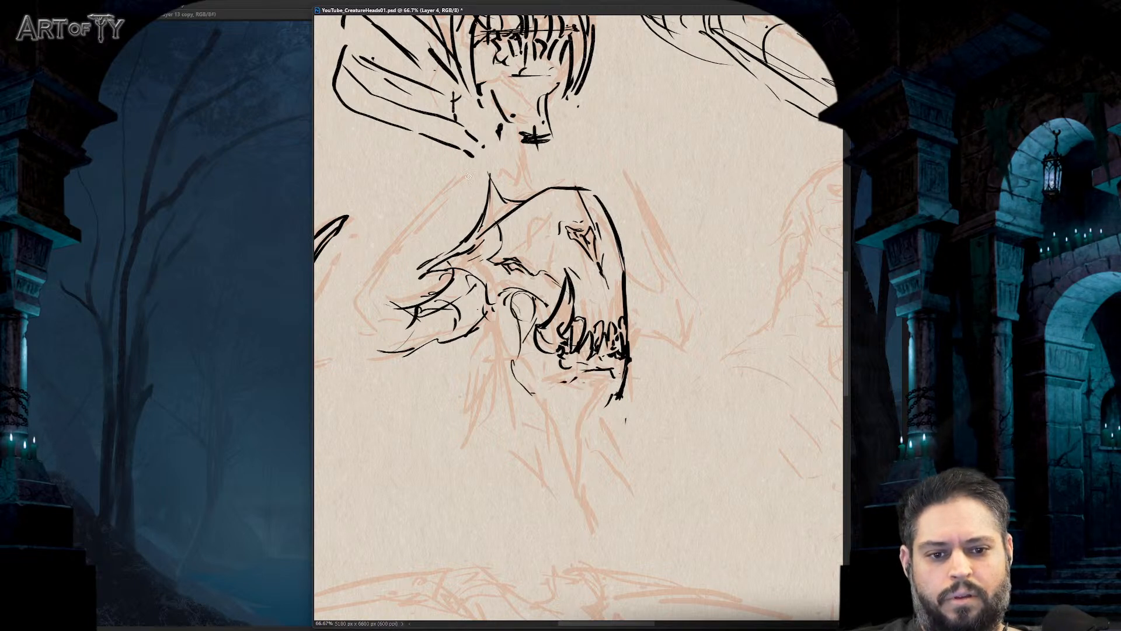
key(ctrl+z)
key(ctrl+z)
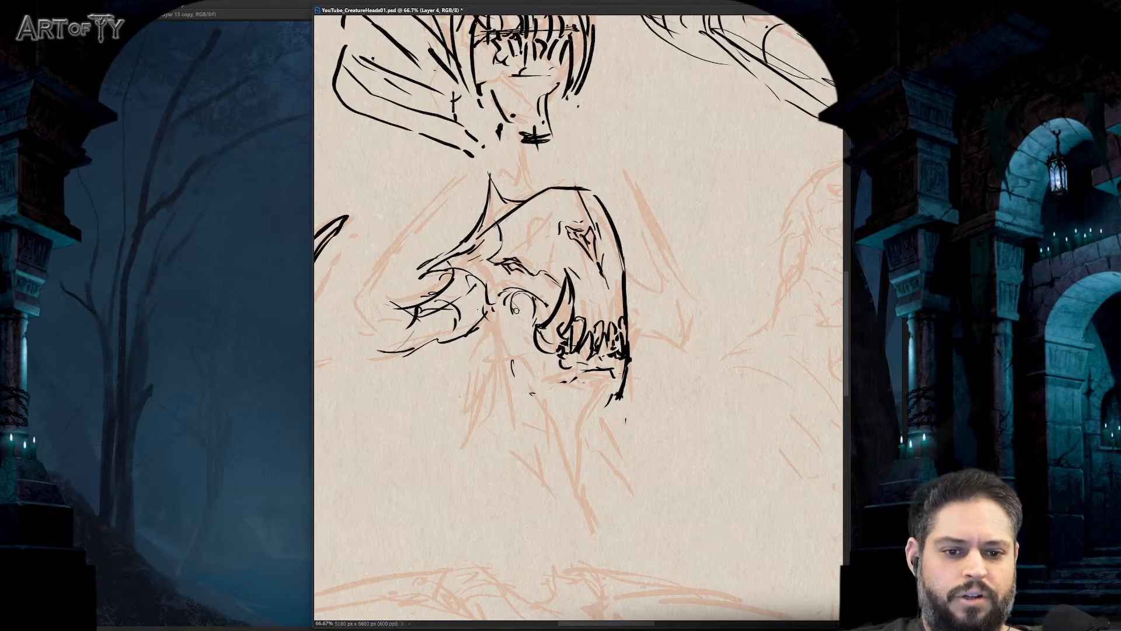
mouse_move(515, 309)
mouse_down()
mouse_move(501, 348)
mouse_move(575, 390)
mouse_up()
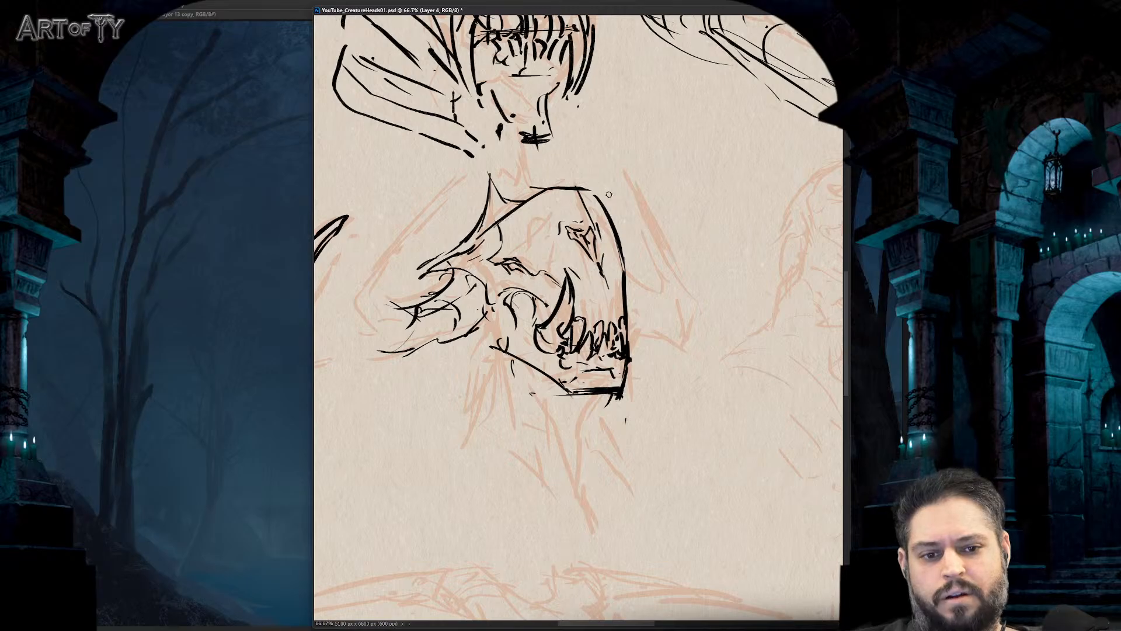
key(ctrl+minus)
key(ctrl+minus)
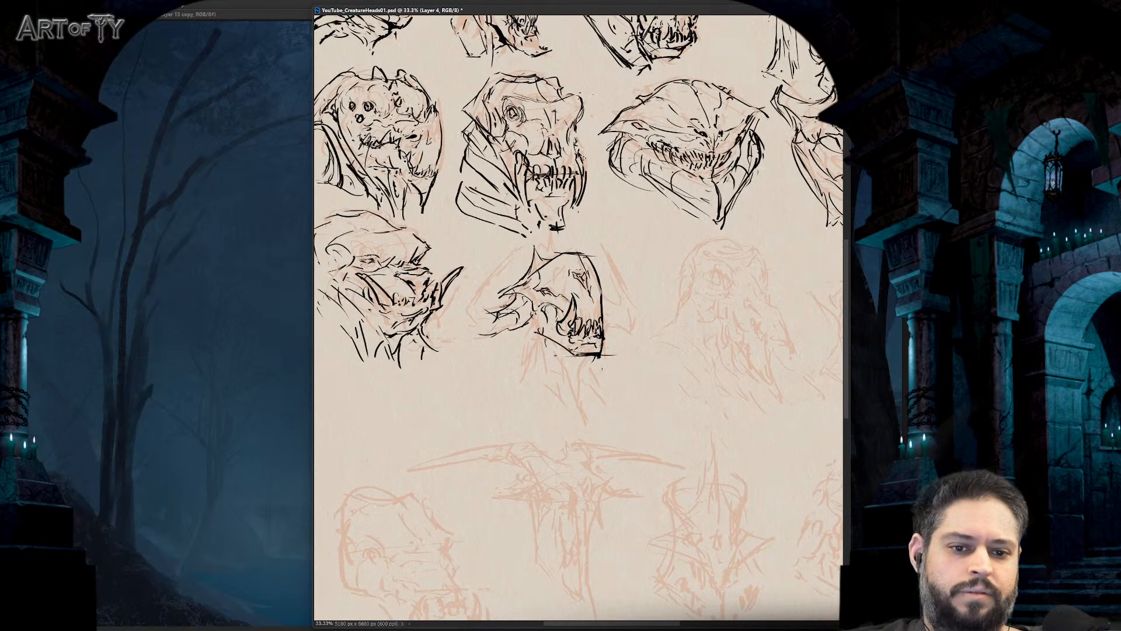
key(ctrl+plus)
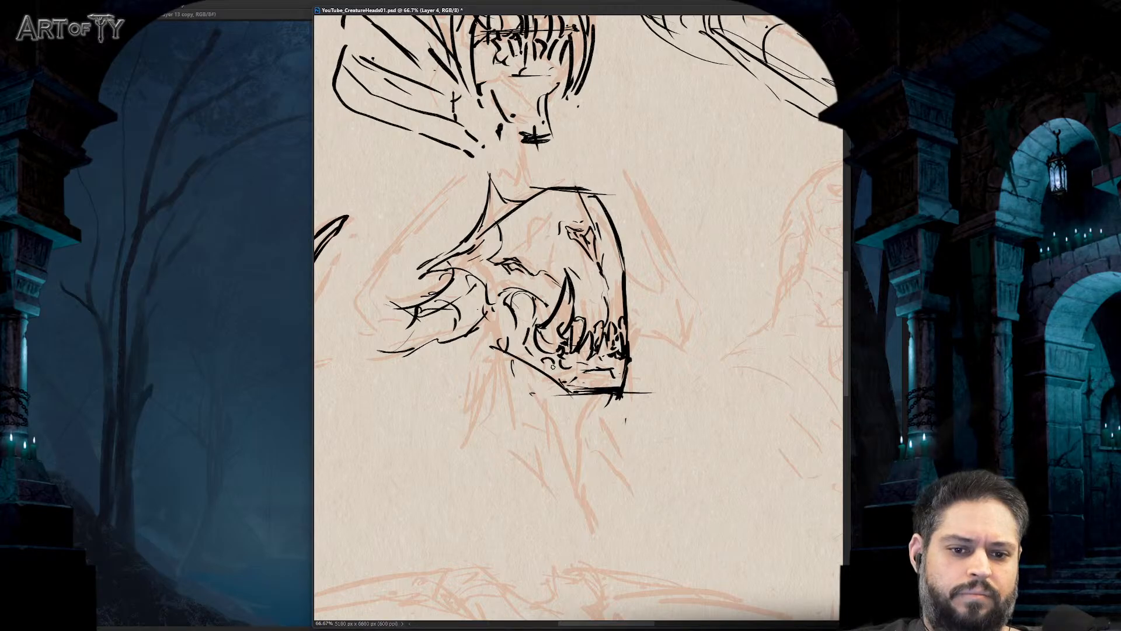
- Draw the back of the tusked creature's neck and the curved muscle lines descending from behind the jaw
key(ctrl+minus)
mouse_move(601, 343)
mouse_down()
mouse_move(641, 395)
mouse_move(634, 347)
mouse_move(603, 332)
mouse_move(592, 342)
mouse_move(592, 254)
mouse_up()
key(ctrl+plus)
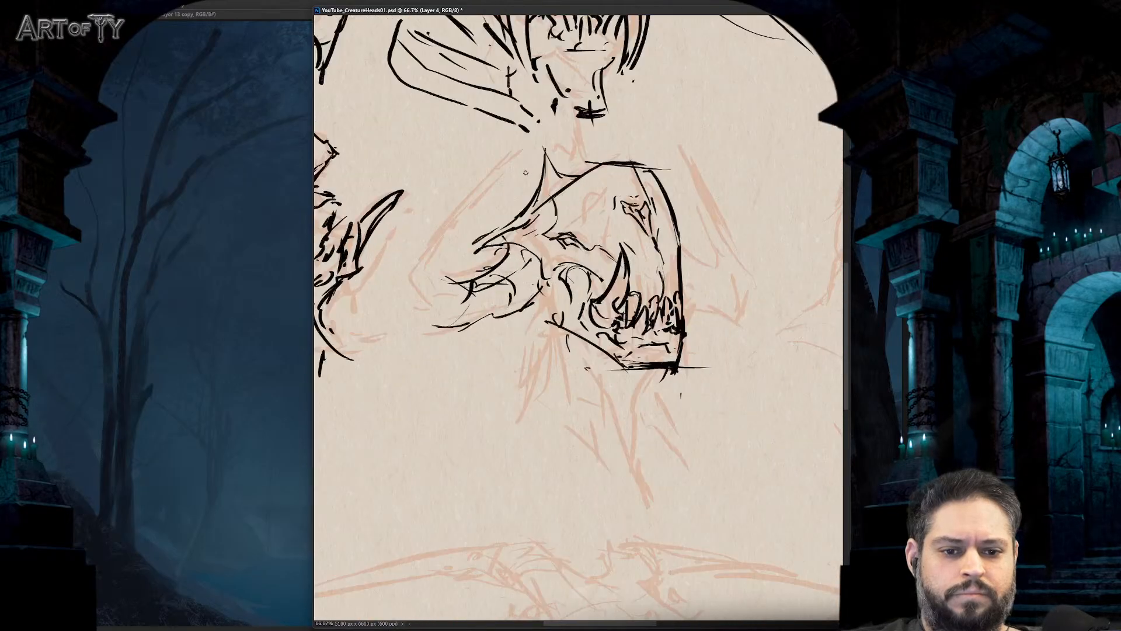
mouse_move(524, 301)
mouse_down()
mouse_move(543, 319)
mouse_move(555, 380)
mouse_up()
drag(536, 331, 513, 404)
drag(525, 367, 578, 422)
drag(546, 341, 612, 403)
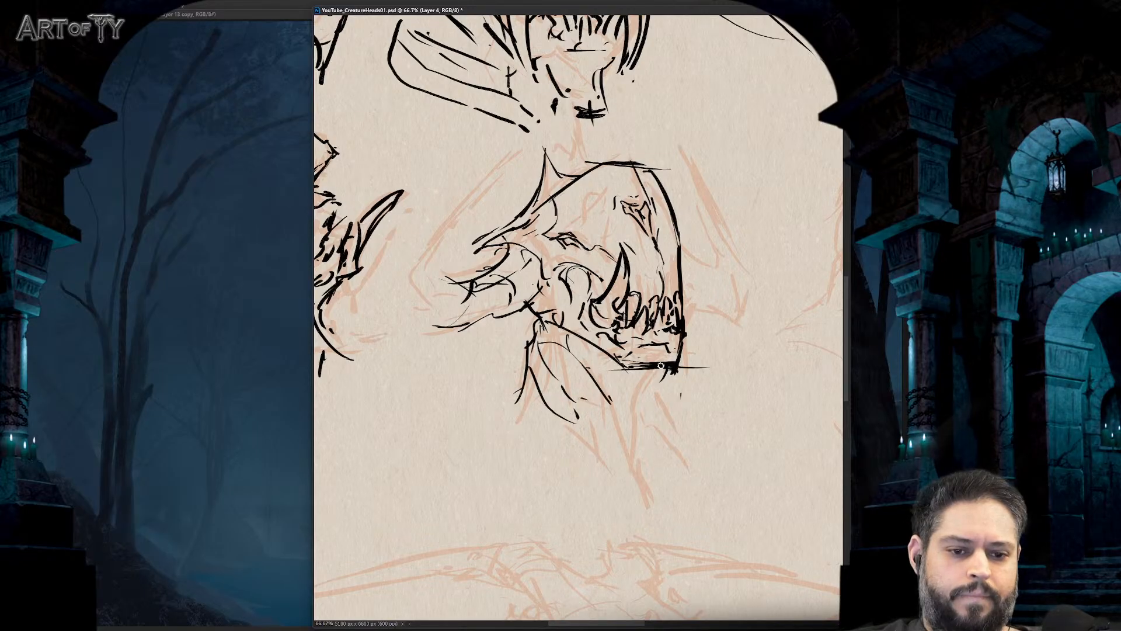
- Ink the throat below the chin, the front neck contour, the small spikes behind the neck and its lower edge
drag(662, 365, 629, 448)
drag(635, 385, 610, 432)
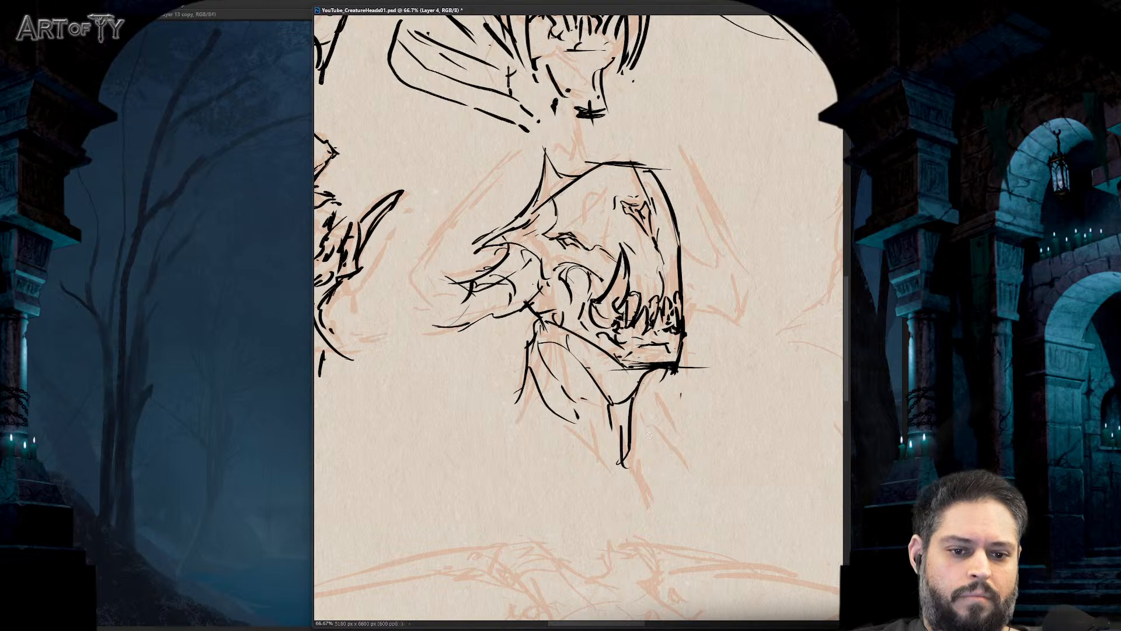
drag(642, 382, 661, 474)
drag(530, 371, 520, 402)
drag(552, 421, 597, 462)
drag(478, 413, 503, 416)
drag(556, 436, 620, 486)
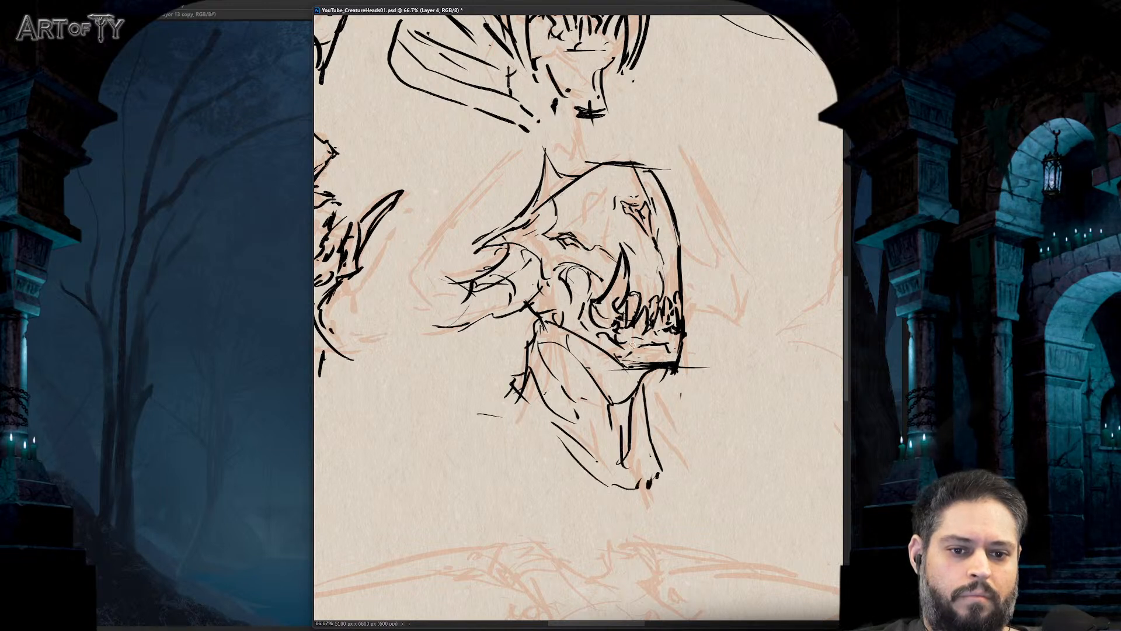
- Draw the two large curved horns on either side of the tusked creature's head over the red sketch
mouse_move(467, 287)
mouse_down()
mouse_move(453, 248)
mouse_move(507, 161)
mouse_move(415, 256)
mouse_move(409, 289)
mouse_move(461, 328)
mouse_up()
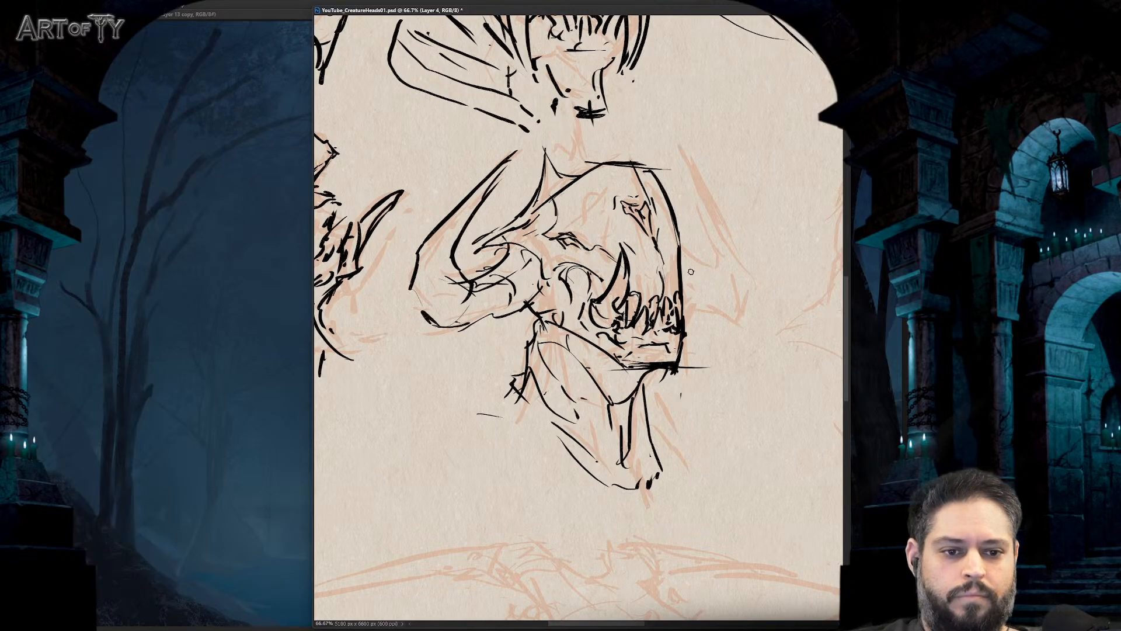
drag(690, 272, 709, 273)
drag(687, 172, 737, 327)
mouse_move(685, 301)
mouse_down()
mouse_move(724, 336)
mouse_move(740, 315)
mouse_move(714, 231)
mouse_up()
key(ctrl+minus)
key(ctrl+minus)
key(ctrl+minus)
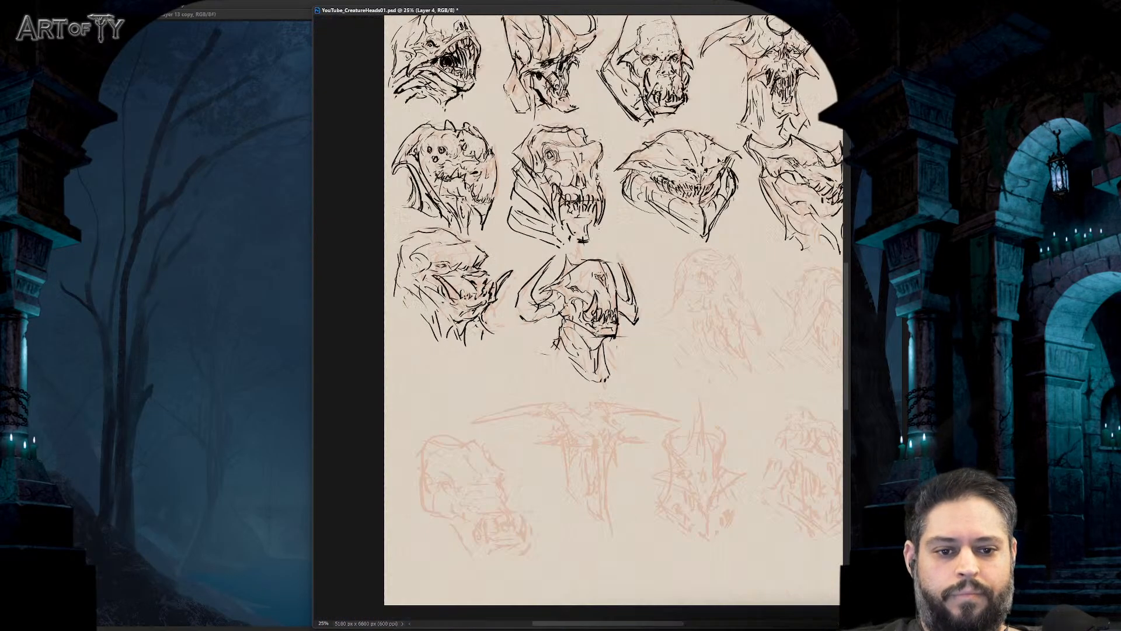
- Flip the canvas view horizontally and reinforce the outer contours of both horns with heavier lines
key(ctrl+plus)
key(ctrl+plus)
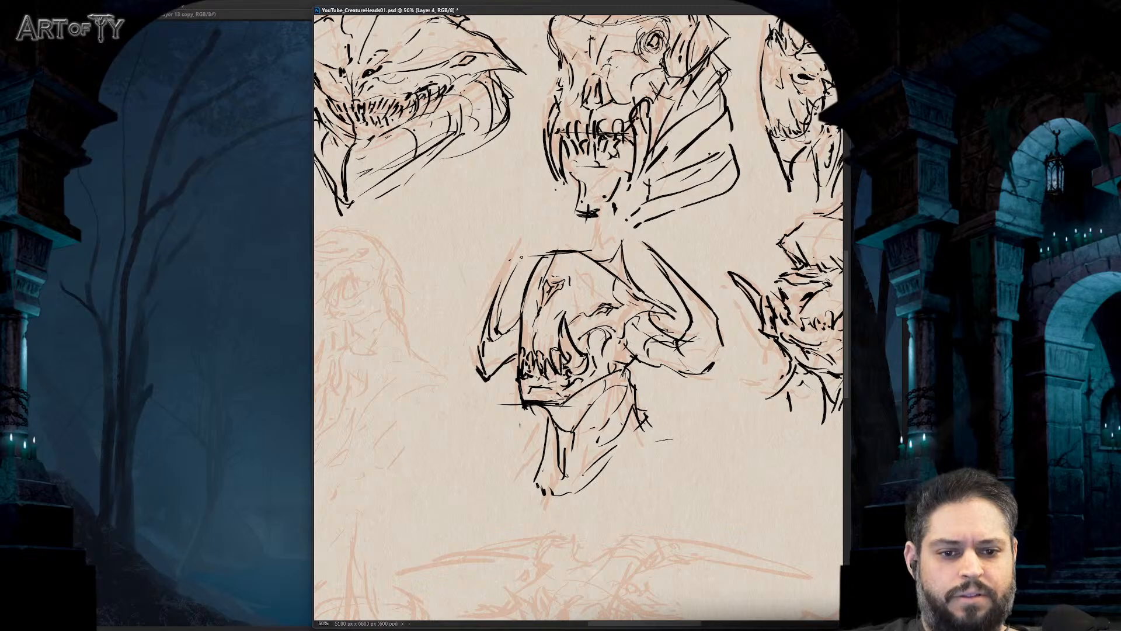
drag(486, 314, 514, 262)
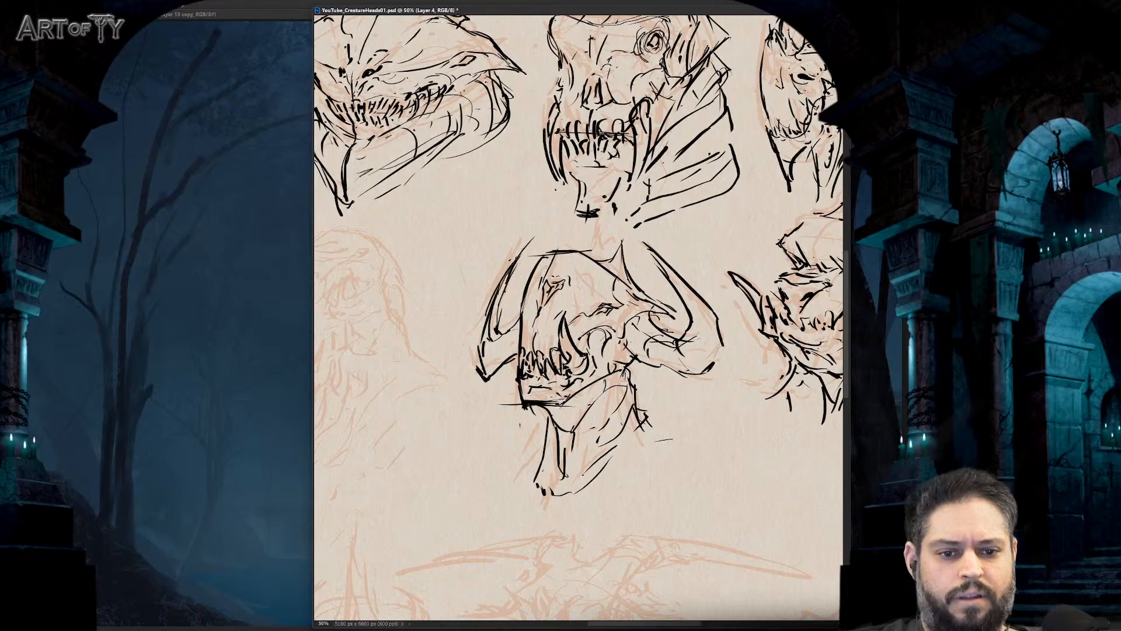
drag(639, 233, 689, 294)
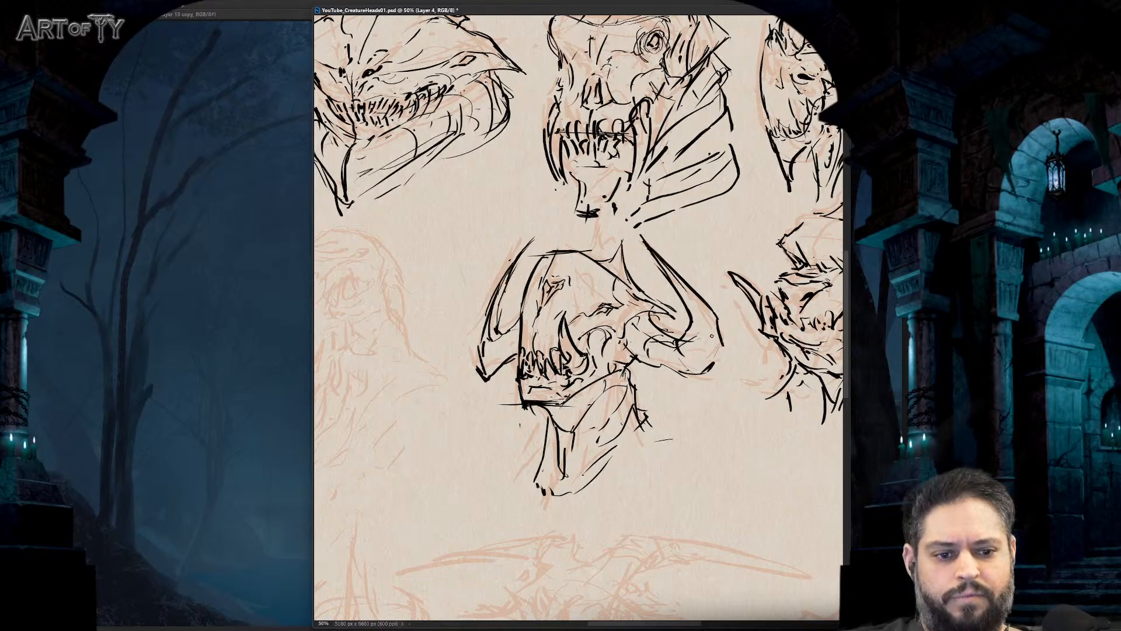
drag(717, 330, 706, 367)
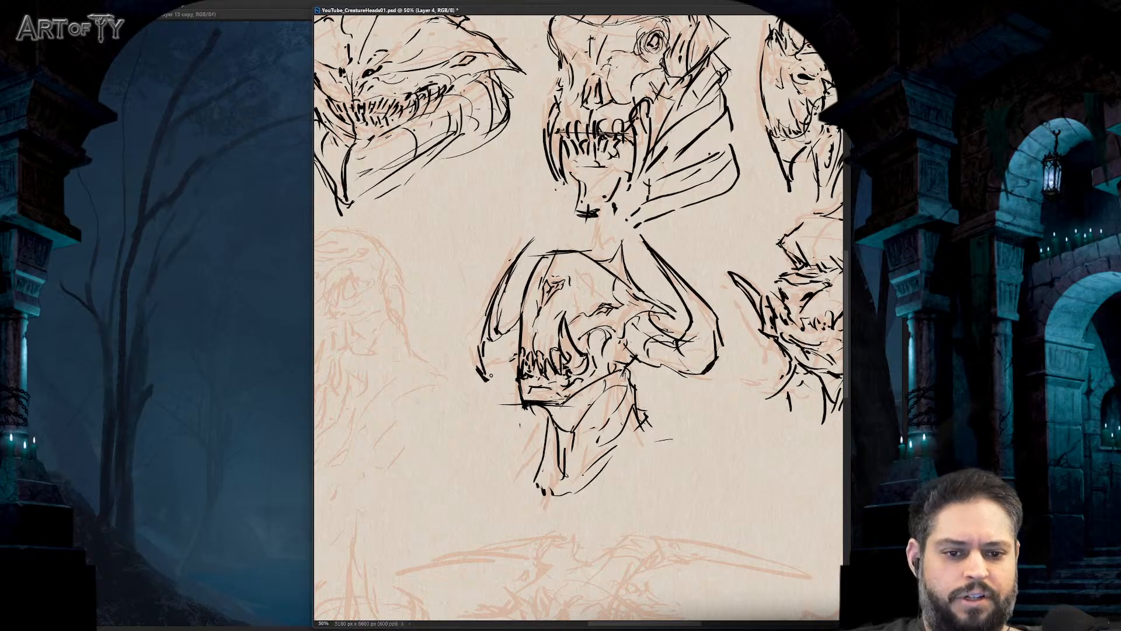
key(ctrl+minus)
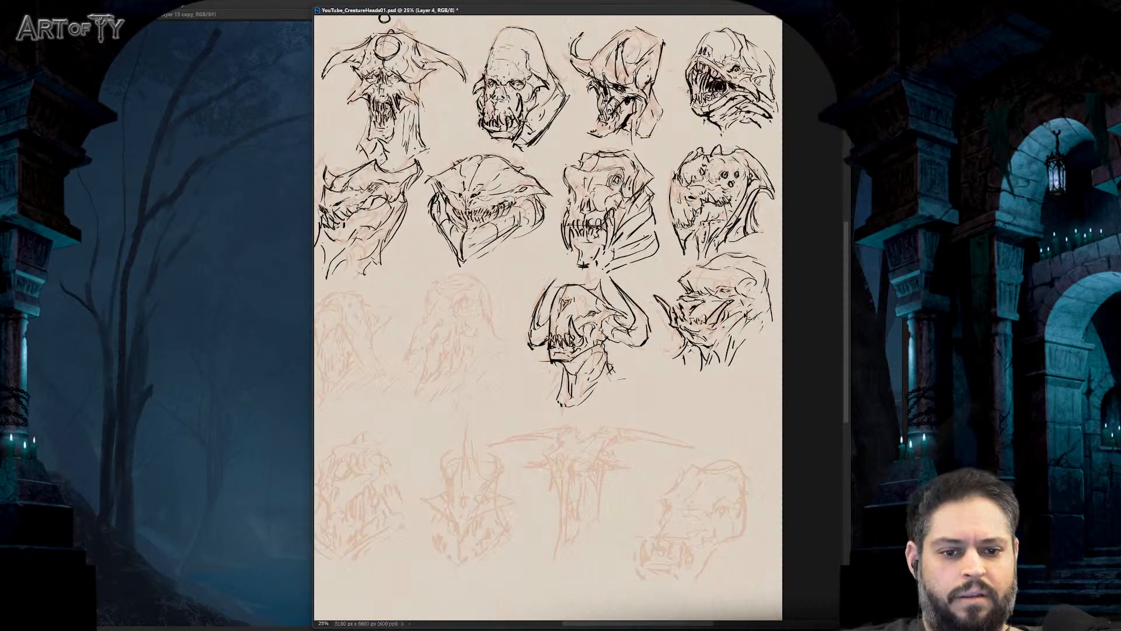
- Darken the mouth opening behind the large tusk on the horned creature head
key(ctrl+plus)
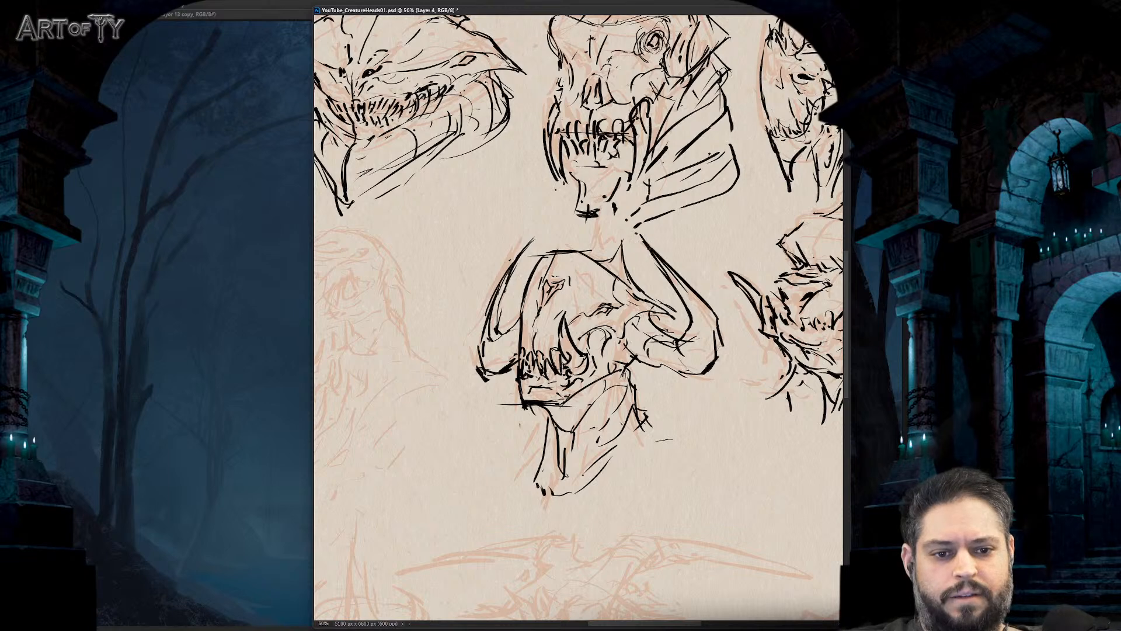
key(ctrl+minus)
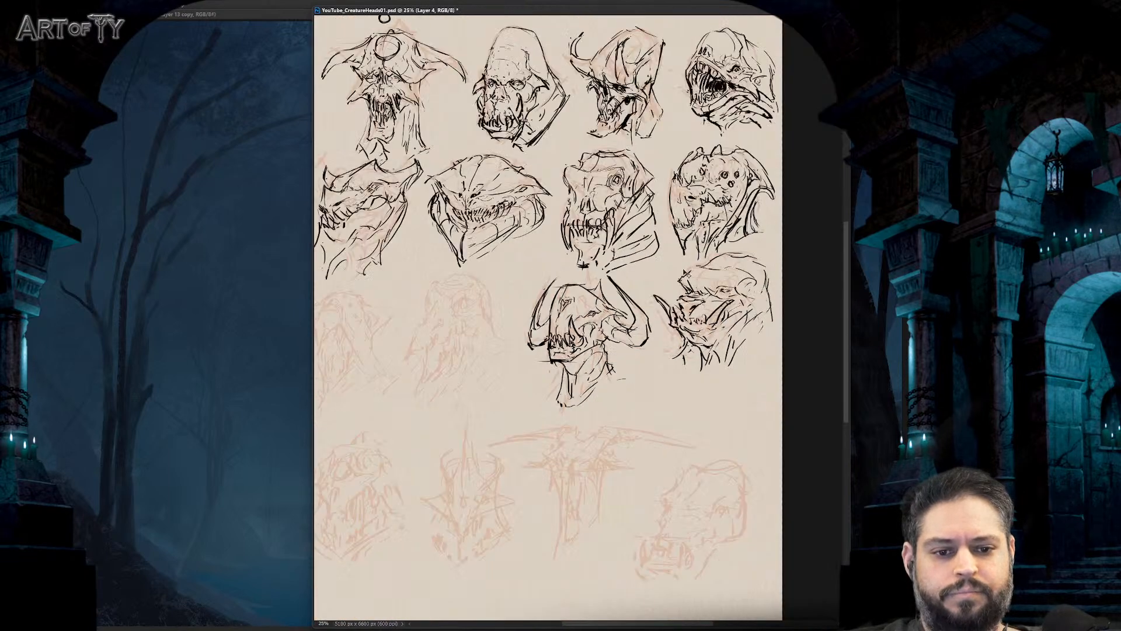
key(ctrl+plus)
key(ctrl+plus)
key(ctrl+plus)
drag(601, 338, 597, 350)
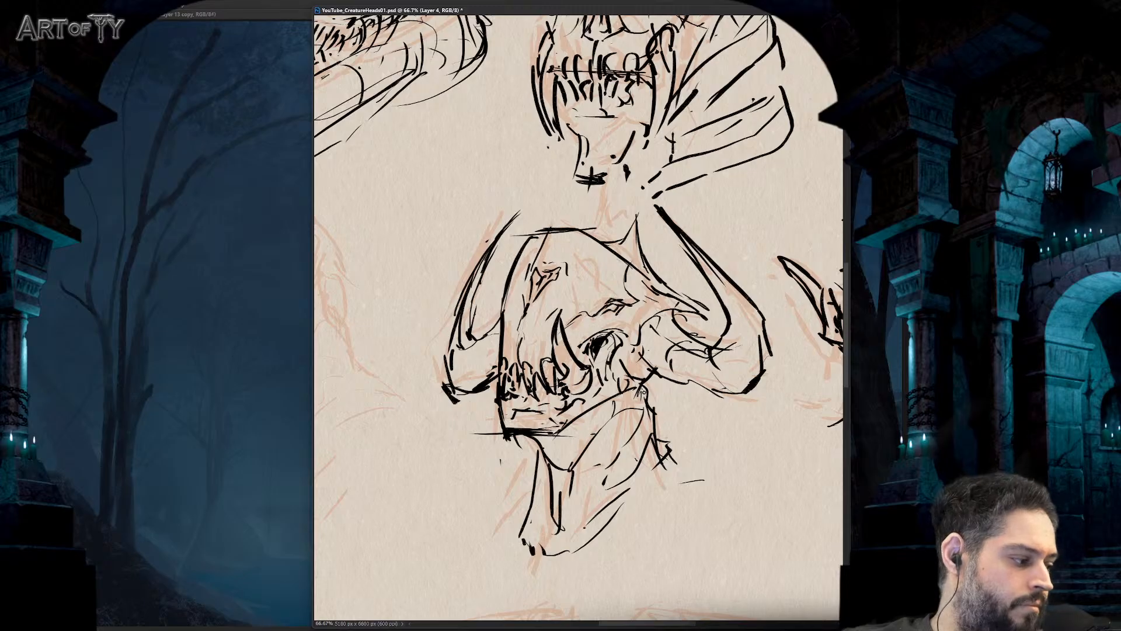
key(ctrl+minus)
key(ctrl+minus)
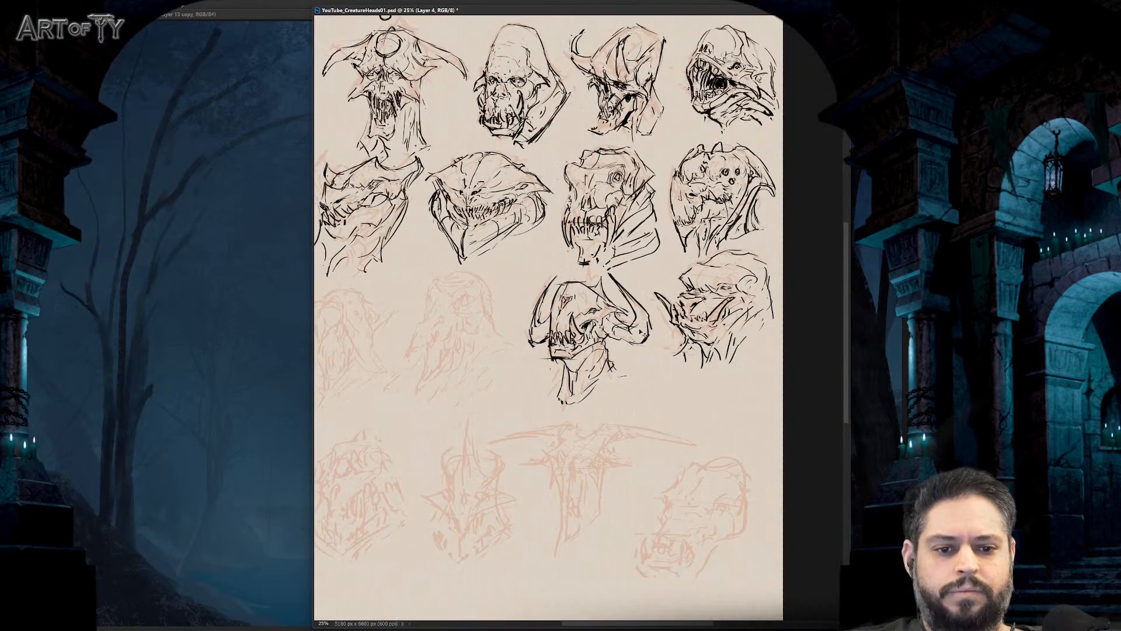
- Flip the canvas view back to its original orientation and save the document
drag(649, 330, 653, 352)
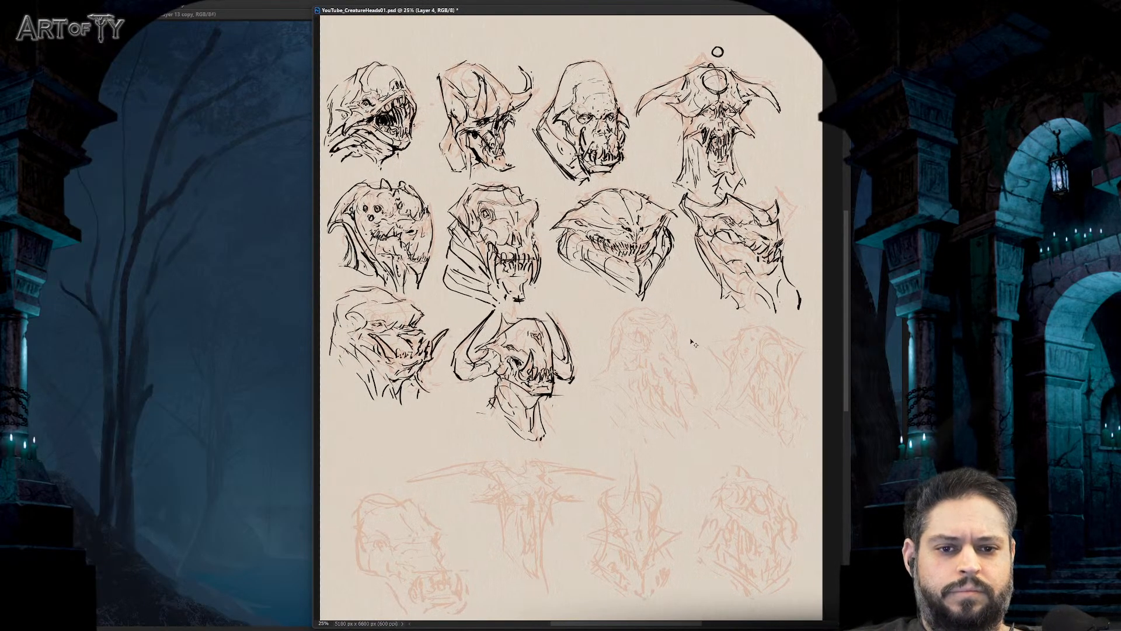
key(ctrl+minus)
key(ctrl+plus)
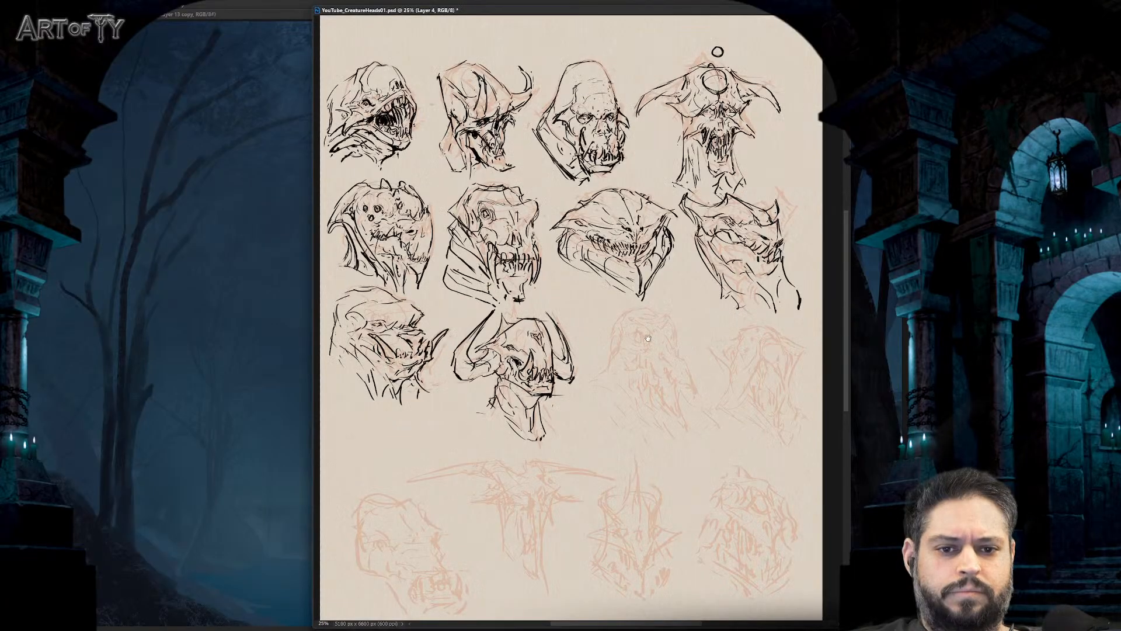
drag(648, 337, 653, 344)
key(ctrl+s)
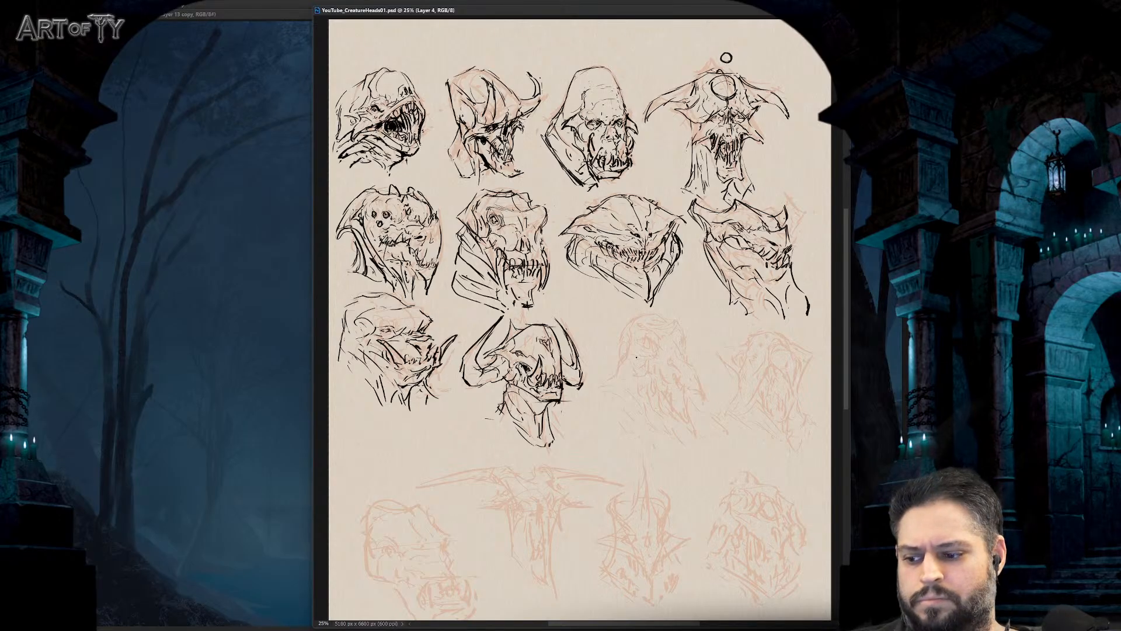
- Ink the bridge and curved outer edge of the beak on the third head in the third row
mouse_move(637, 357)
mouse_down()
mouse_move(570, 333)
mouse_move(606, 294)
mouse_move(590, 286)
mouse_up()
key(ctrl+plus)
key(ctrl+plus)
key(ctrl+plus)
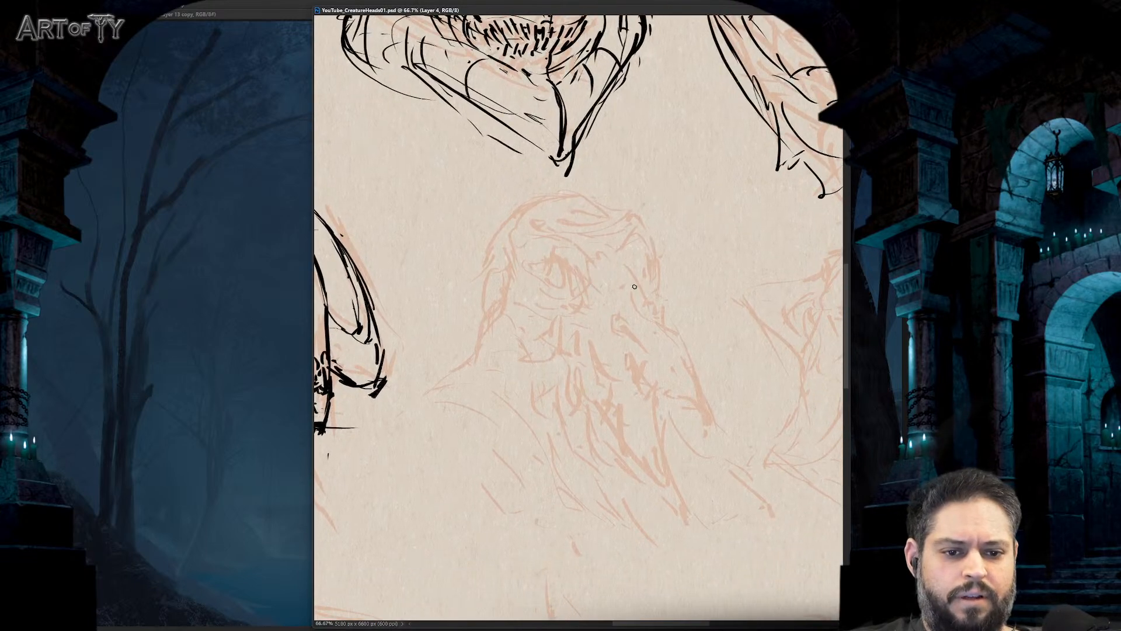
drag(589, 275, 624, 267)
drag(630, 269, 638, 295)
mouse_move(655, 318)
mouse_down()
mouse_move(678, 330)
mouse_move(694, 419)
mouse_up()
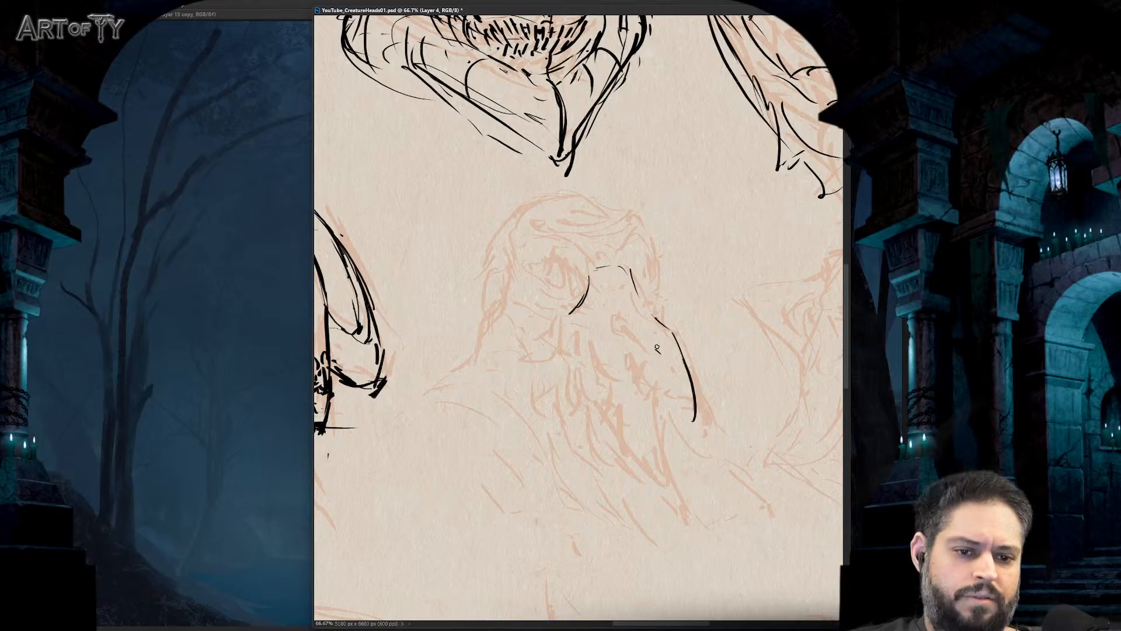
- Draw the nostril marks on the beak and the angular pupil in the beaked creature's eye
drag(612, 321, 637, 350)
click(607, 350)
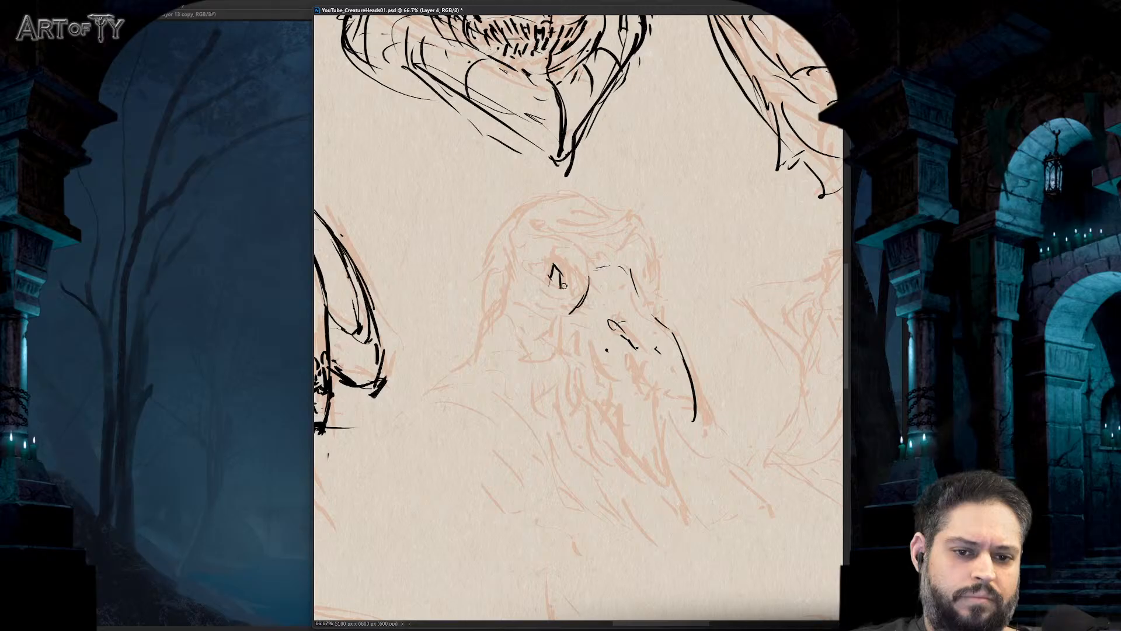
drag(555, 261, 565, 288)
key(ctrl+minus)
key(ctrl+minus)
key(ctrl+minus)
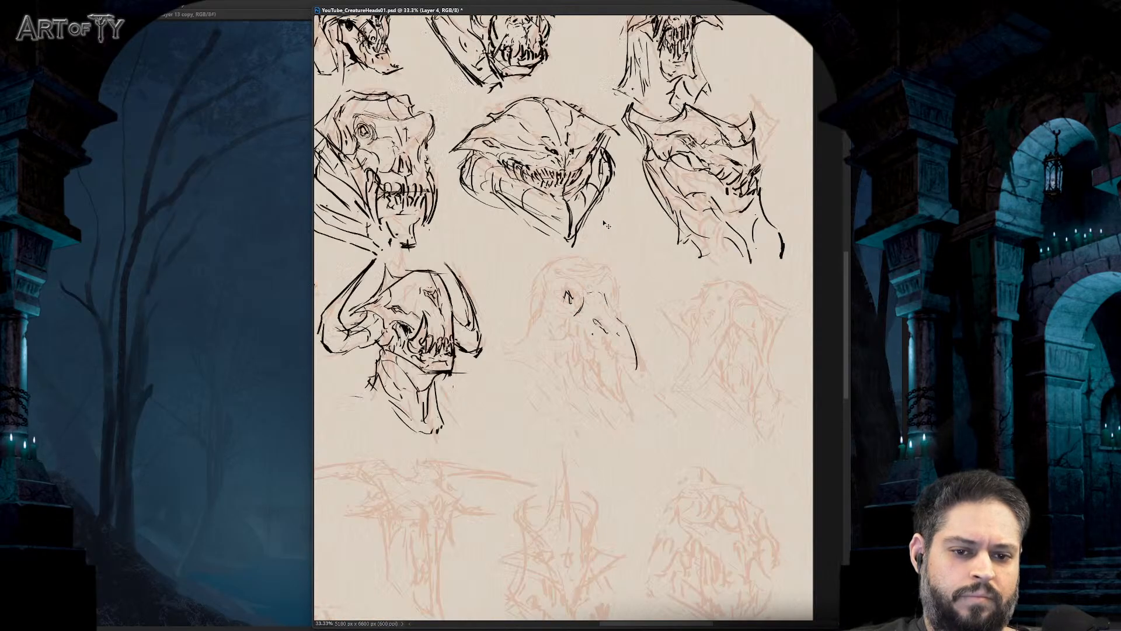
key(ctrl+plus)
key(ctrl+plus)
key(ctrl+plus)
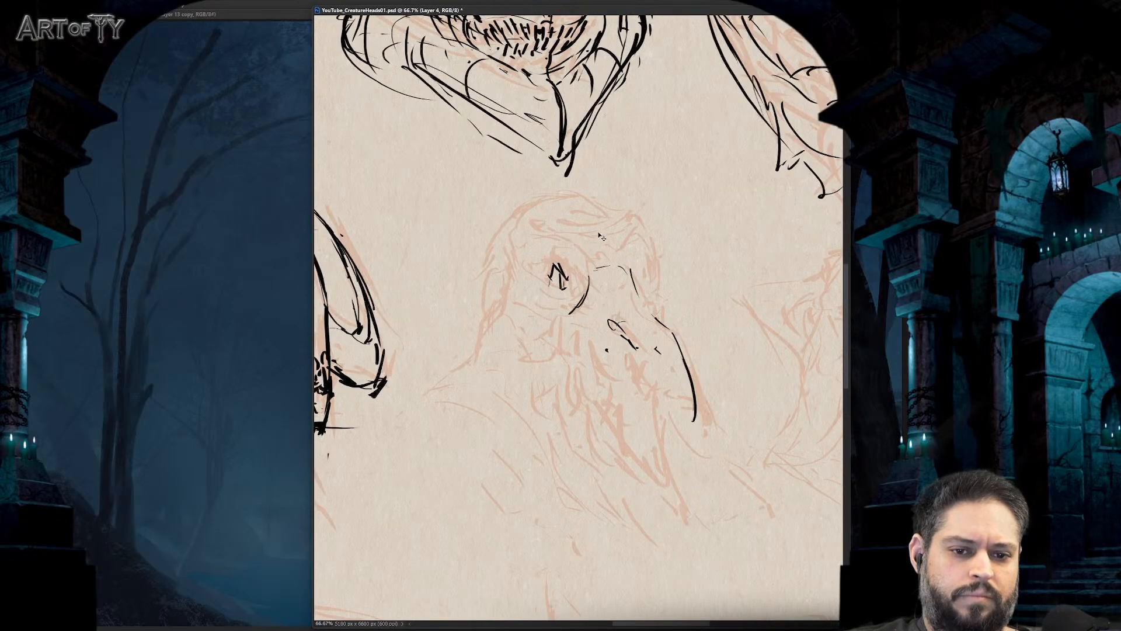
- Ink the brow ridges above the beak and the curved eye socket around the near eye
mouse_move(529, 218)
mouse_down()
mouse_move(593, 268)
mouse_move(636, 206)
mouse_up()
drag(607, 255, 611, 272)
mouse_move(550, 228)
mouse_down()
mouse_move(583, 245)
mouse_move(529, 279)
mouse_up()
key(ctrl+minus)
key(ctrl+minus)
key(ctrl+minus)
key(ctrl+plus)
key(ctrl+plus)
key(ctrl+plus)
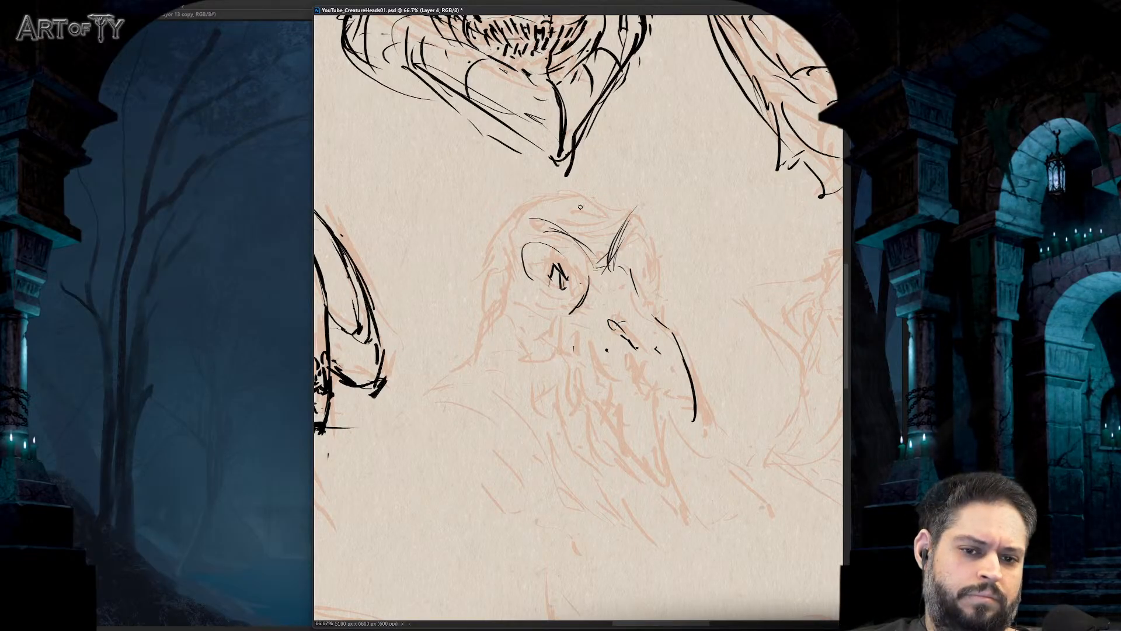
- Ink the rounded top of the skull, the back of the head and neck, and the far edge running to the beak
mouse_move(596, 205)
mouse_down()
mouse_move(541, 219)
mouse_move(549, 239)
mouse_move(525, 250)
mouse_move(507, 295)
mouse_move(674, 315)
mouse_up()
drag(618, 227, 663, 334)
drag(624, 249, 654, 319)
mouse_move(546, 205)
mouse_down()
mouse_move(622, 246)
mouse_move(515, 265)
mouse_up()
mouse_move(526, 231)
mouse_down()
mouse_move(460, 365)
mouse_move(547, 400)
mouse_up()
key(h)
click(650, 376)
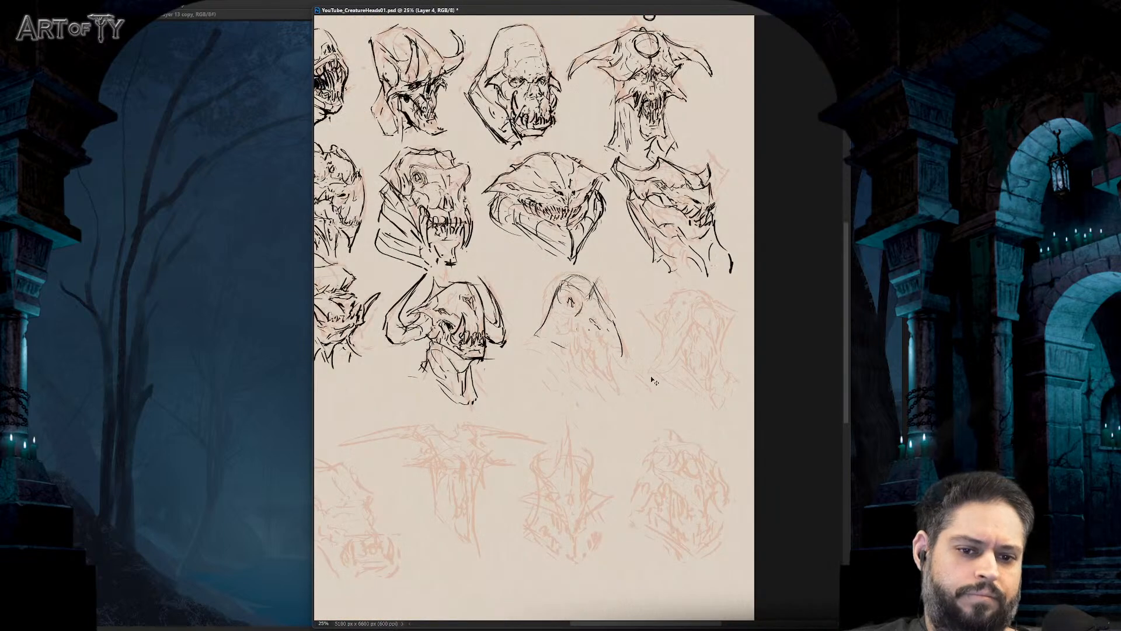
mouse_move(506, 270)
mouse_down()
mouse_move(580, 200)
mouse_move(565, 156)
mouse_up()
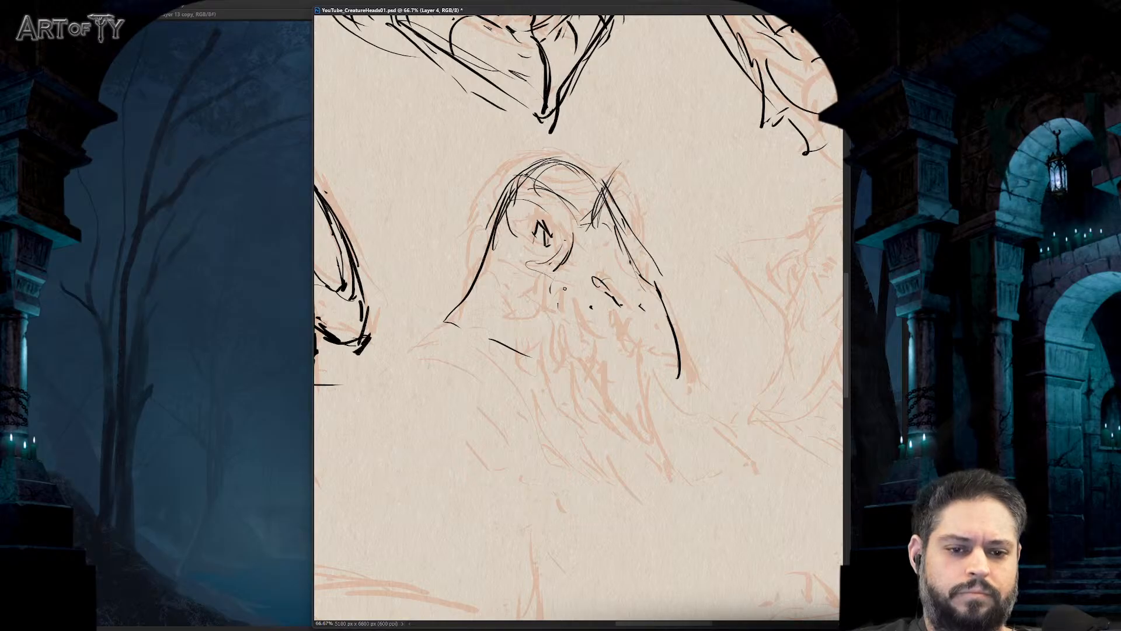
- Ink the mouth corner below the near eye and the beak's inner edge running down toward its tip
mouse_move(565, 288)
mouse_down()
mouse_move(540, 272)
mouse_move(535, 286)
mouse_move(561, 328)
mouse_move(533, 295)
mouse_move(544, 325)
mouse_up()
drag(540, 299, 583, 396)
drag(586, 389, 600, 417)
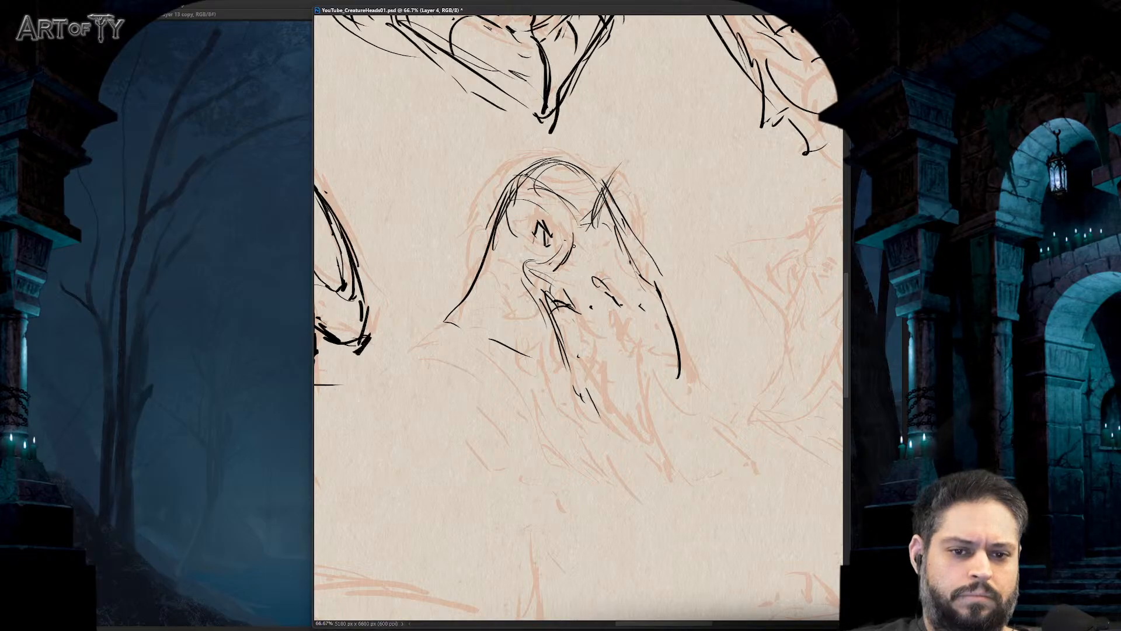
key(ctrl+minus)
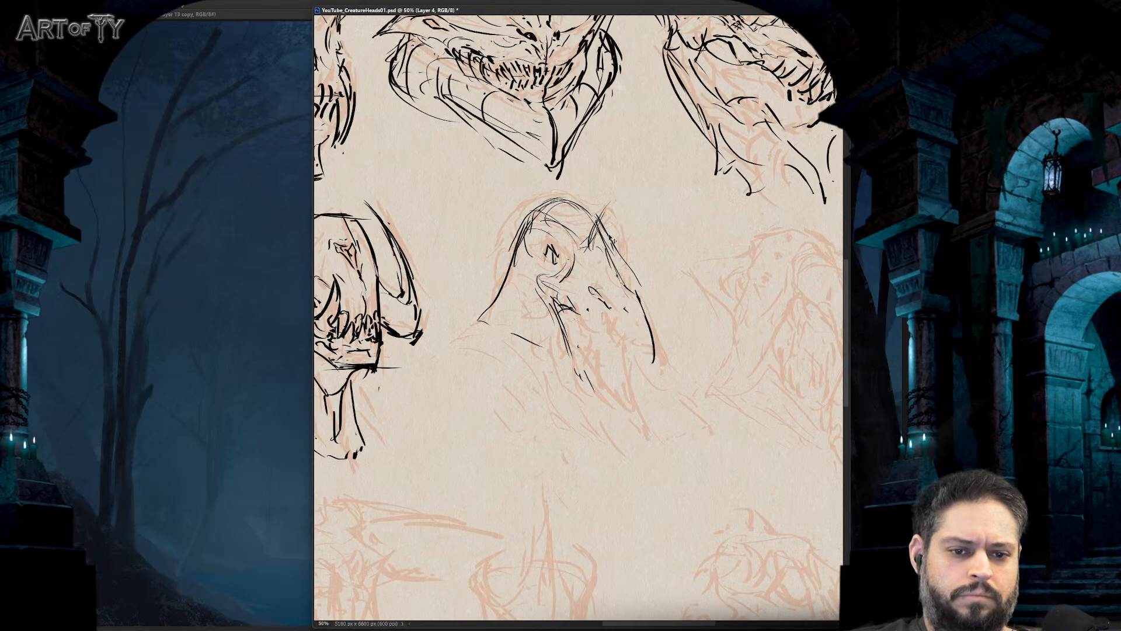
key(ctrl+plus)
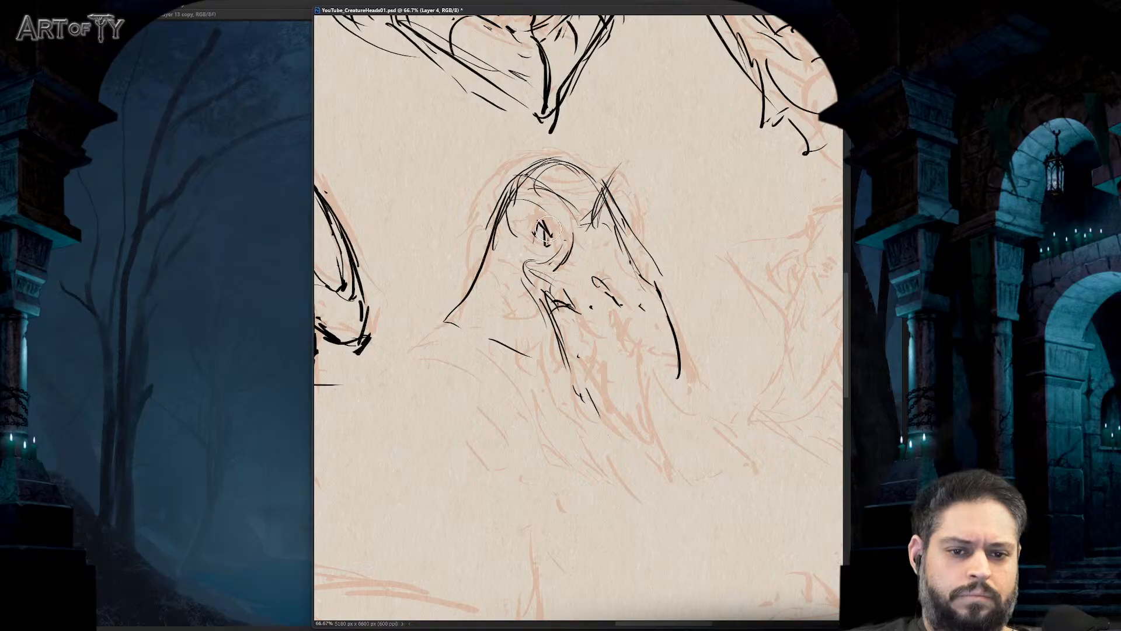
- Remove the angular pupil from the beaked creature's eye and try a solid dot lower in the socket
key(ctrl+z)
drag(530, 239, 541, 254)
key(ctrl+z)
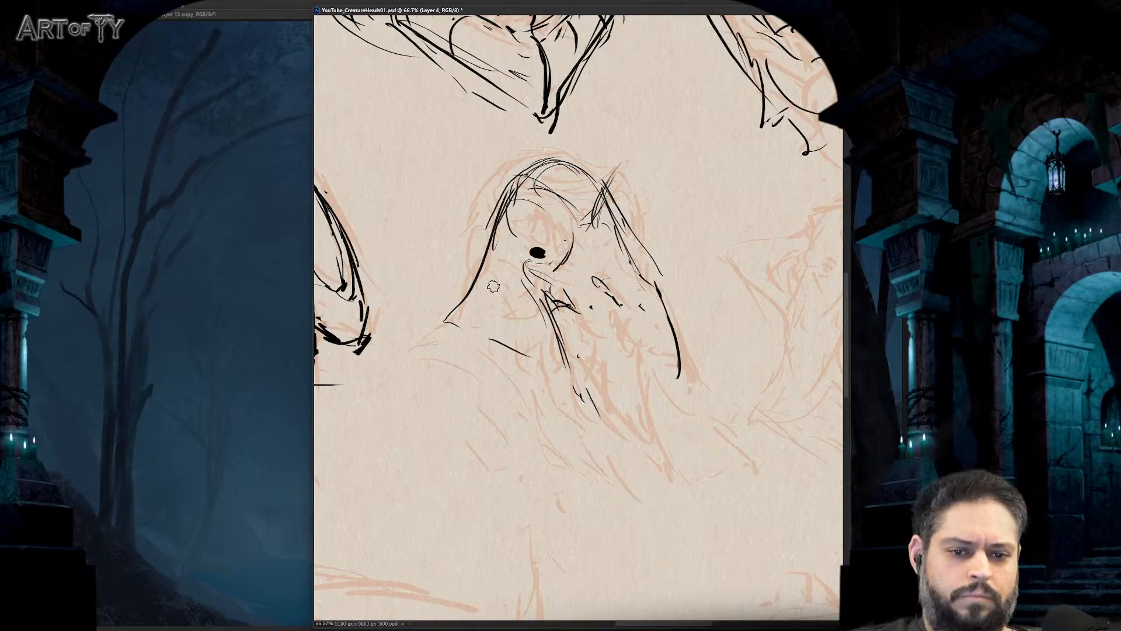
key(ctrl+z)
click(510, 288)
key(ctrl+z)
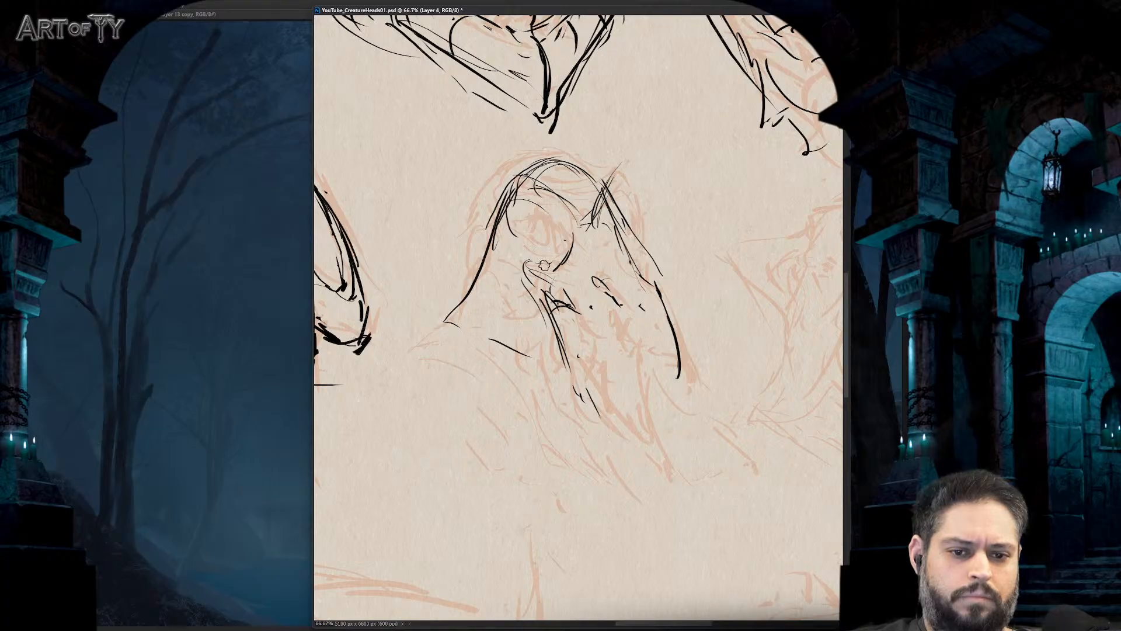
click(521, 308)
key(ctrl+minus)
key(ctrl+minus)
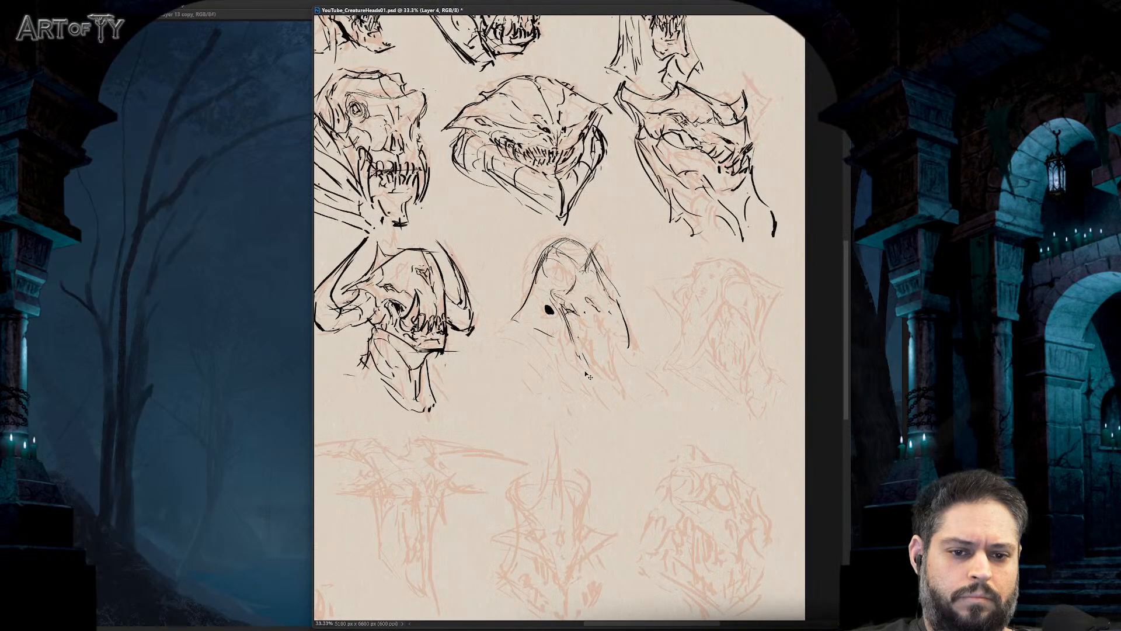
key(ctrl+plus)
key(ctrl+plus)
key(ctrl+z)
click(546, 252)
key(ctrl+z)
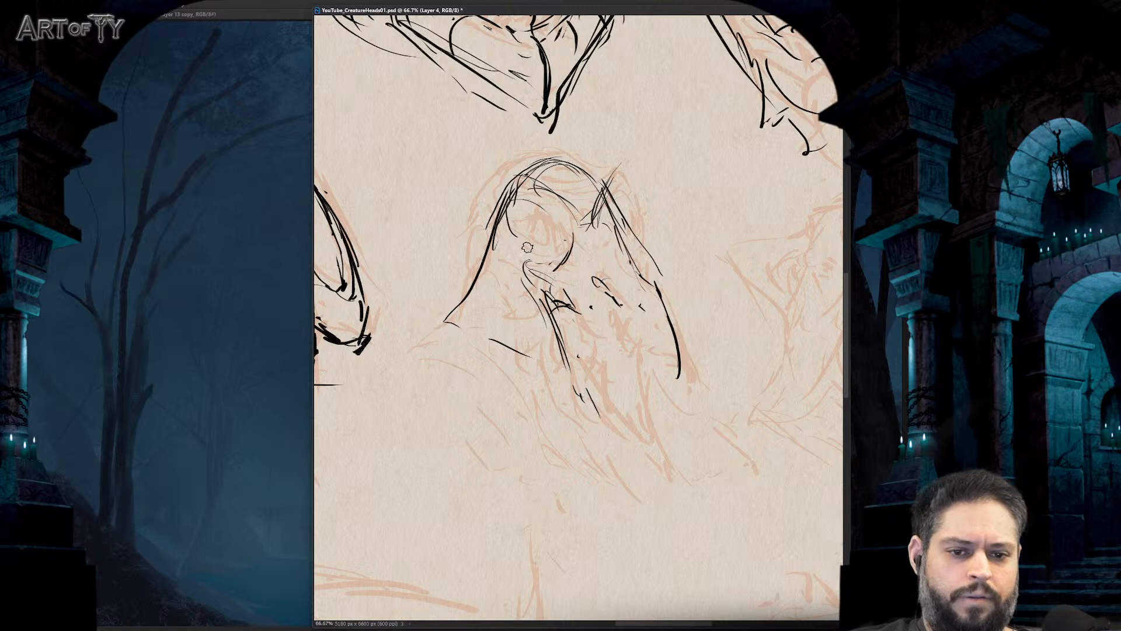
click(523, 242)
key(ctrl+z)
- Draw a small narrow eye with lid lines low inside the beaked creature's eye socket
click(537, 257)
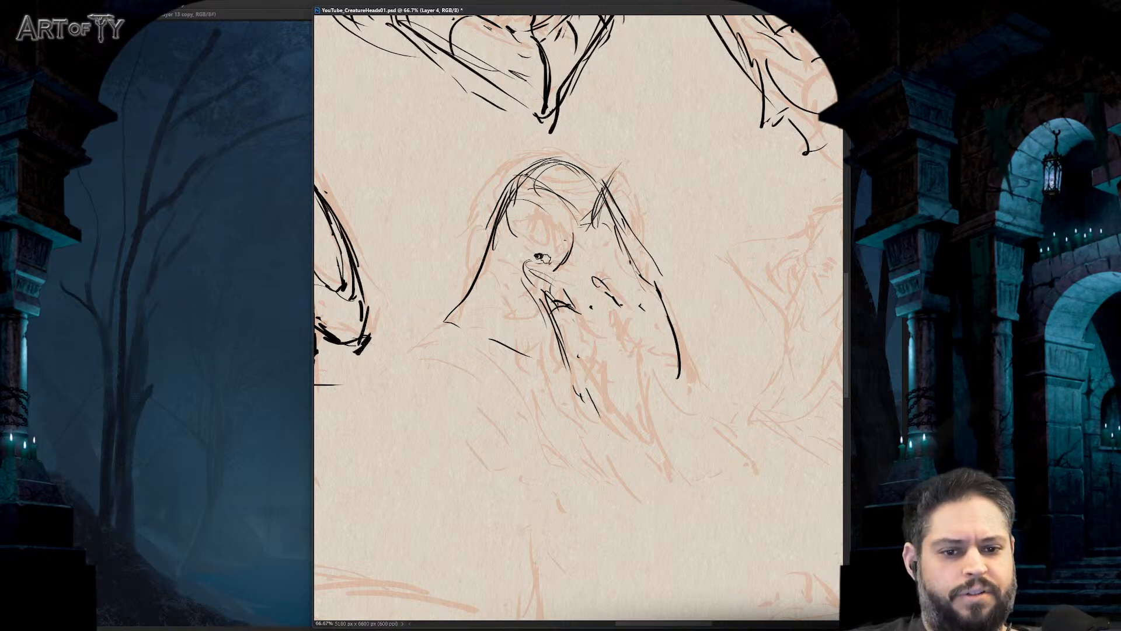
key(e)
click(541, 255)
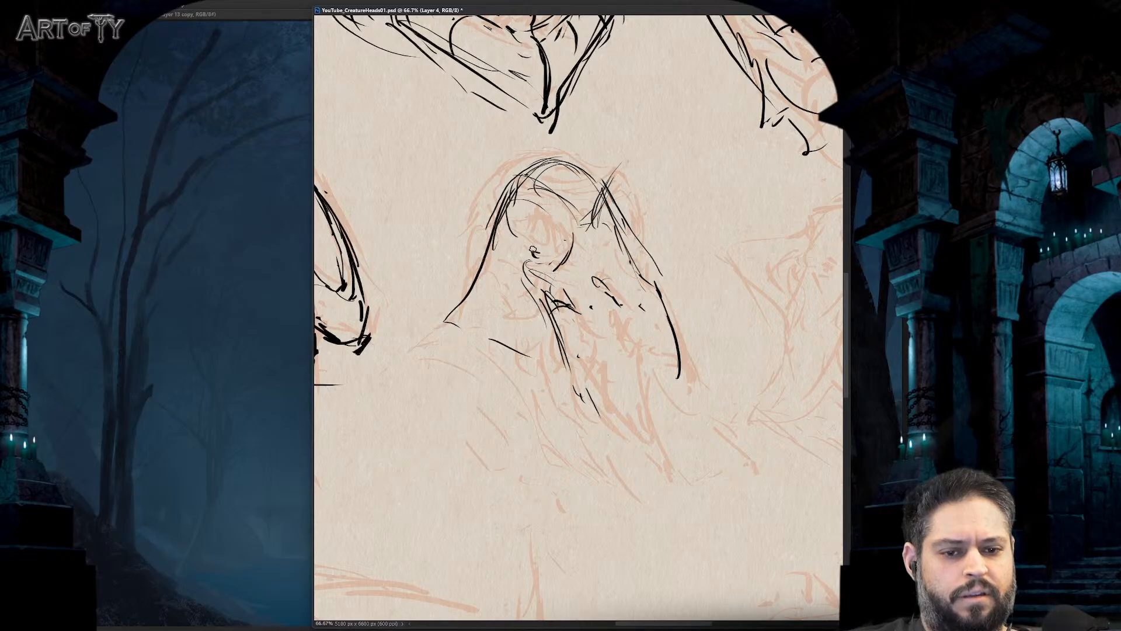
mouse_move(533, 254)
mouse_down()
mouse_move(573, 257)
mouse_move(531, 240)
mouse_up()
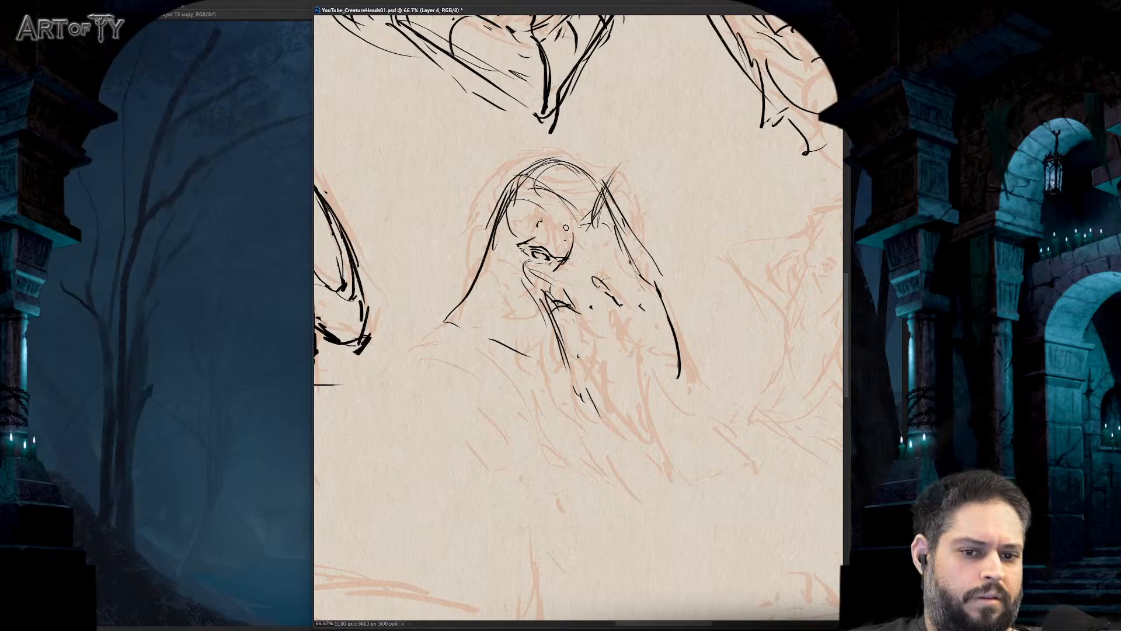
- Reinforce the beak's bridge contour, darken the nostril, and add short marks along the upper beak's lower edge
drag(631, 242, 635, 252)
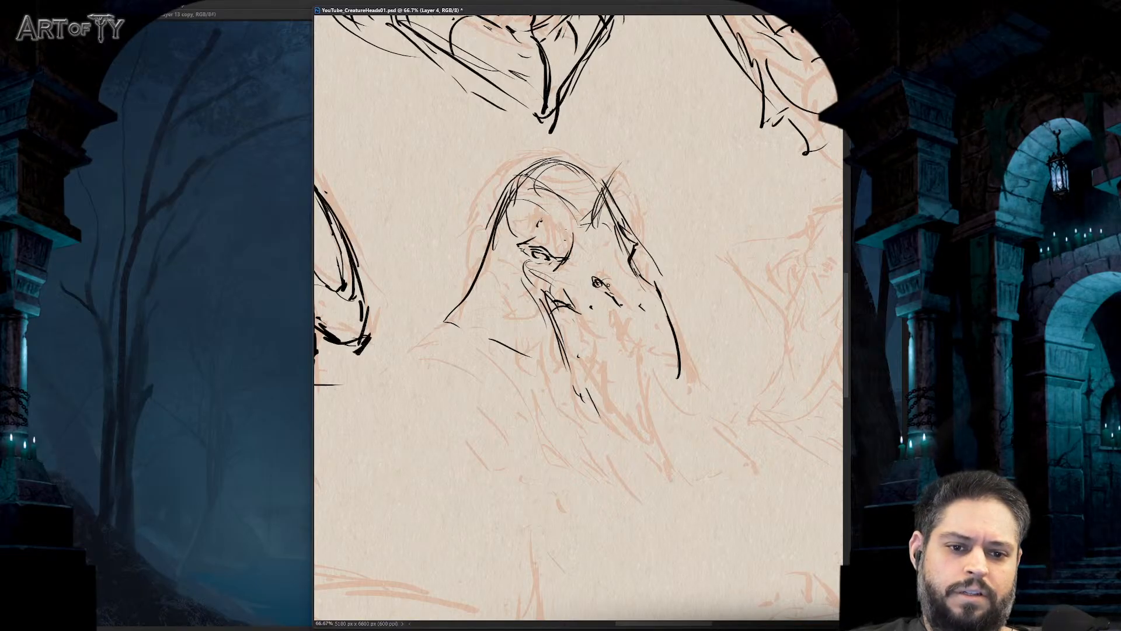
drag(637, 270, 638, 293)
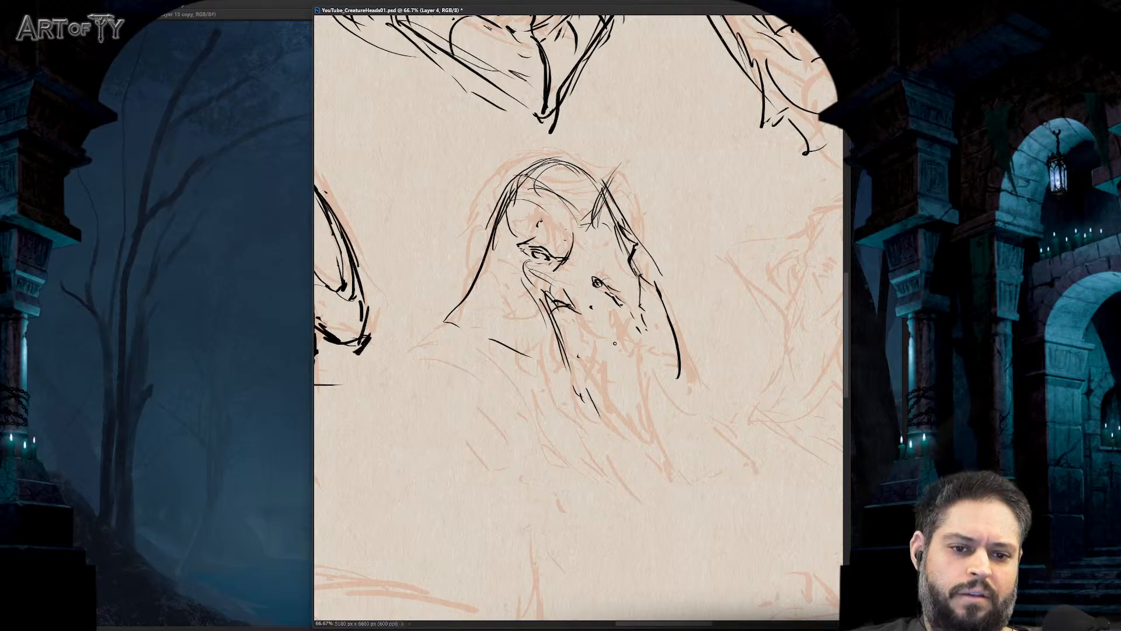
drag(579, 314, 613, 346)
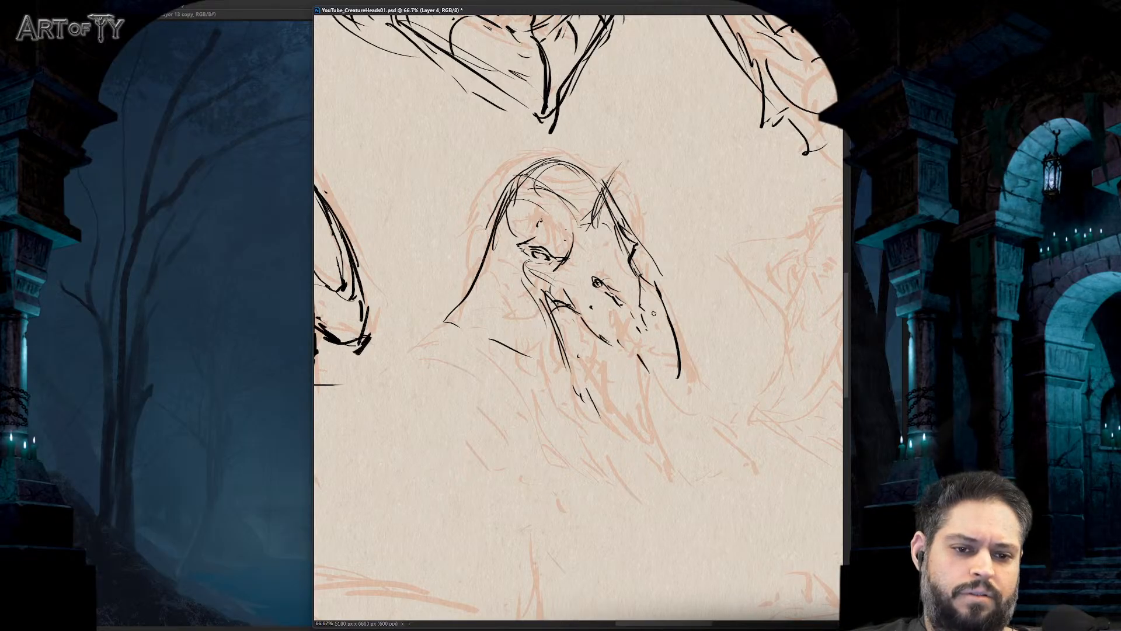
- Try a straighter, longer outer edge on the beak in place of the curved one
drag(650, 290, 663, 384)
key(ctrl+z)
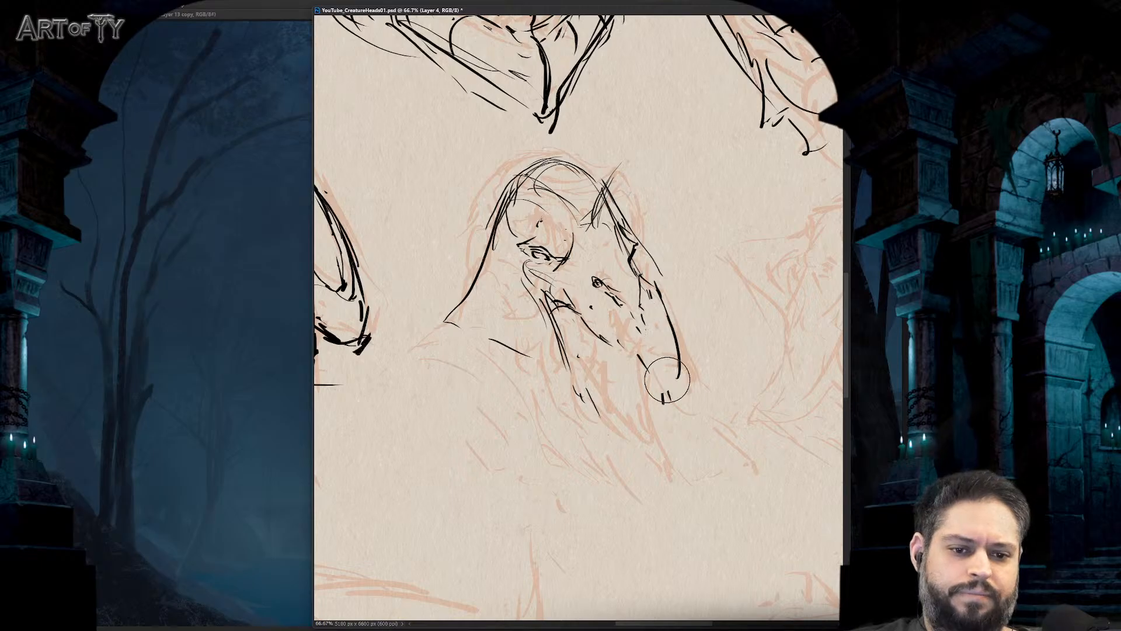
mouse_move(654, 289)
mouse_down()
mouse_move(678, 402)
mouse_move(689, 354)
mouse_up()
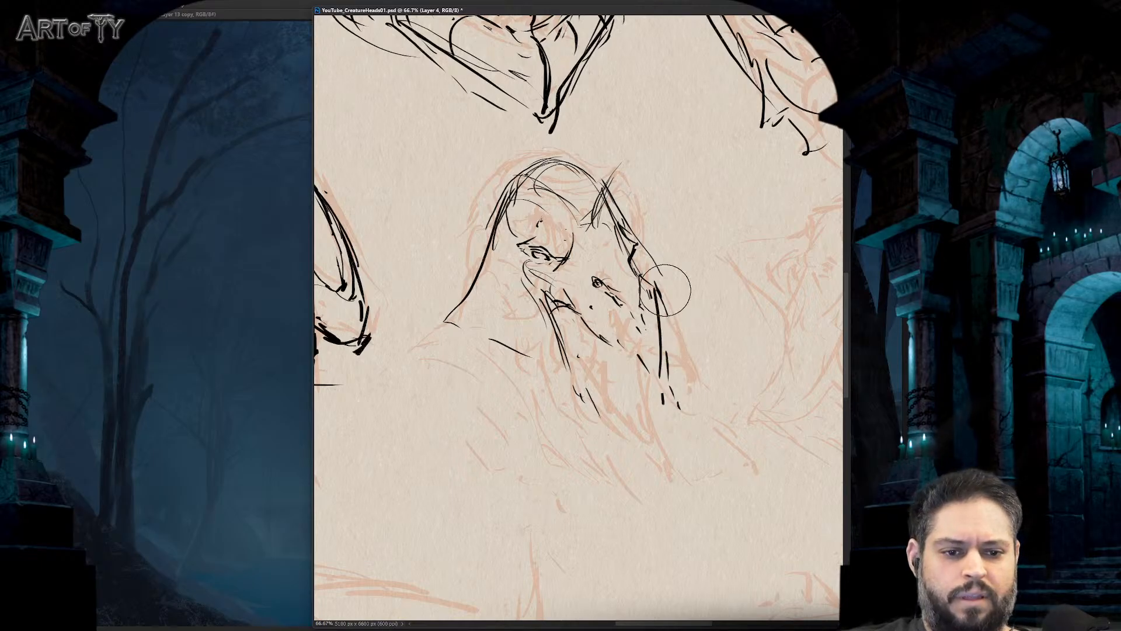
key(ctrl+z)
drag(653, 274, 704, 436)
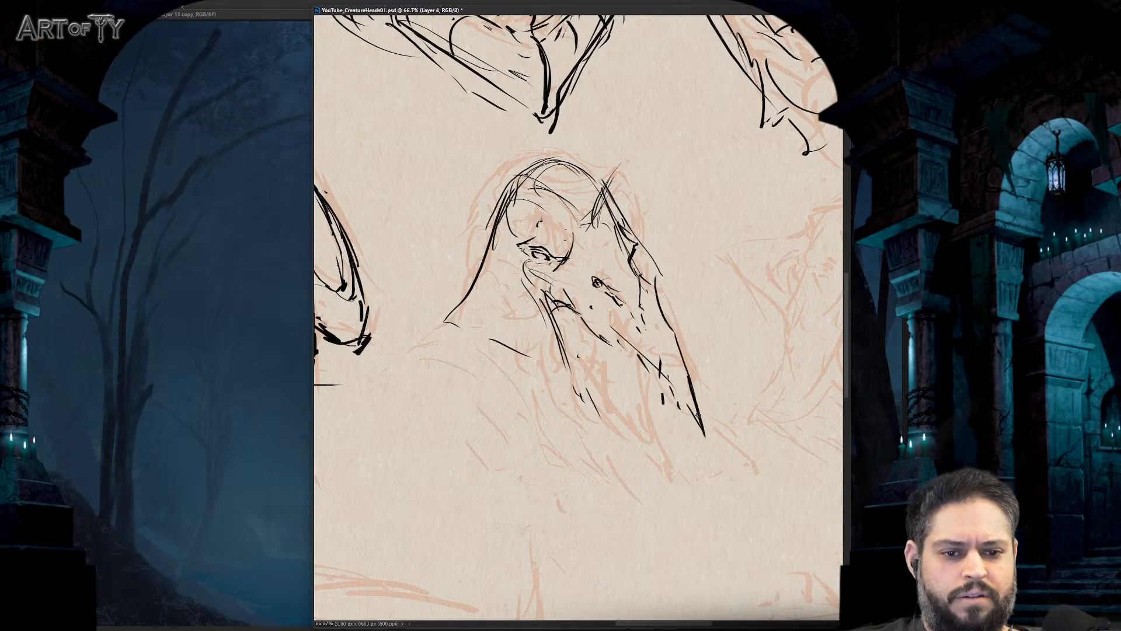
key(ctrl+minus)
key(ctrl+minus)
key(ctrl+minus)
key(ctrl+plus)
key(ctrl+plus)
key(ctrl+plus)
- Erase the beak's outer edge and ink a diagonal cheek line with an arch over the nostril
key(e)
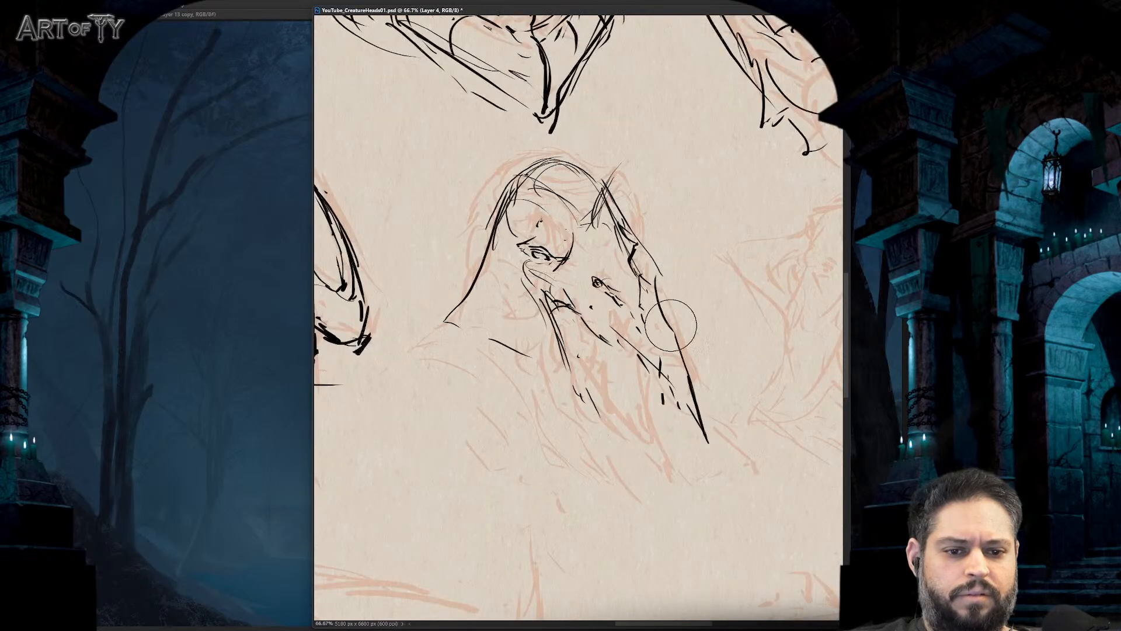
mouse_move(660, 279)
mouse_down()
mouse_move(694, 374)
mouse_move(631, 321)
mouse_up()
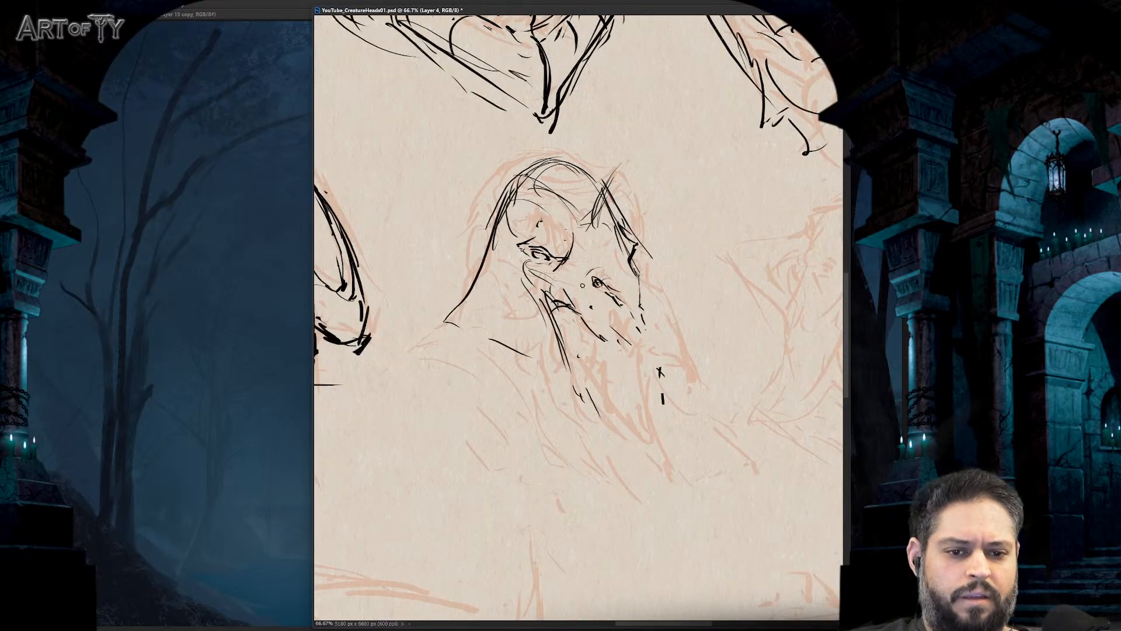
mouse_move(534, 350)
mouse_down()
mouse_move(585, 268)
mouse_move(603, 264)
mouse_move(643, 299)
mouse_up()
drag(612, 267, 637, 287)
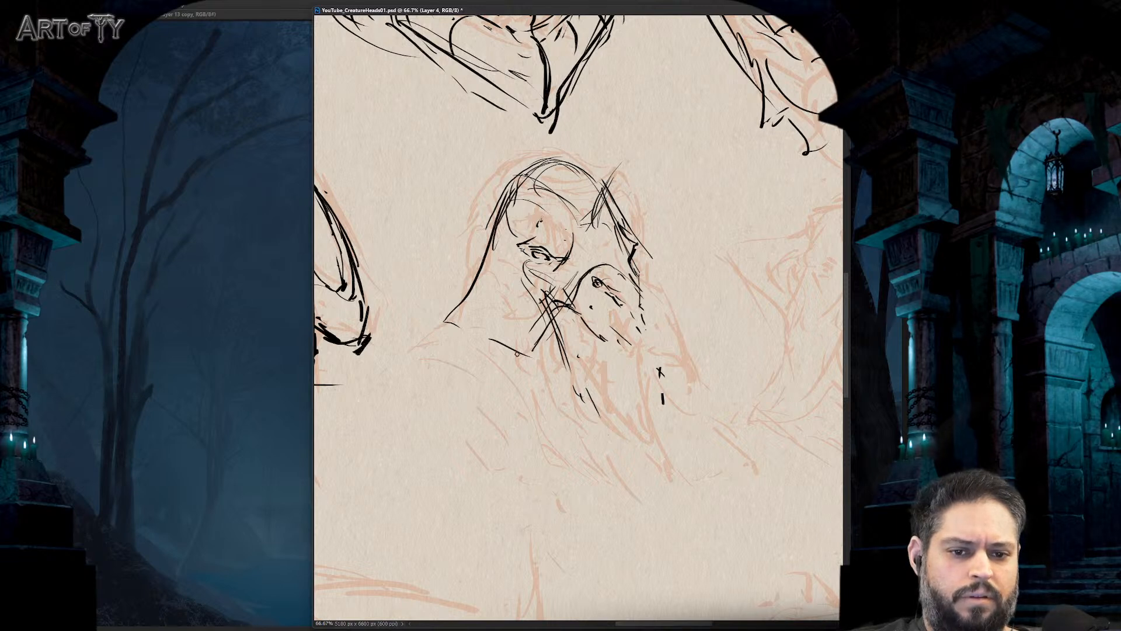
- Build up the arched fold at the beak's base and hatch the diagonal creases running back to the cheek
mouse_move(541, 316)
mouse_down()
mouse_move(585, 269)
mouse_move(531, 353)
mouse_move(573, 292)
mouse_up()
key(e)
key(b)
drag(537, 351, 573, 294)
mouse_move(534, 331)
mouse_down()
mouse_move(574, 272)
mouse_move(532, 325)
mouse_up()
mouse_move(570, 293)
mouse_down()
mouse_move(610, 262)
mouse_move(658, 343)
mouse_up()
mouse_move(607, 270)
mouse_down()
mouse_move(655, 334)
mouse_move(575, 296)
mouse_up()
mouse_move(575, 298)
mouse_down()
mouse_move(530, 374)
mouse_move(613, 286)
mouse_move(578, 311)
mouse_move(610, 273)
mouse_move(593, 279)
mouse_up()
key(e)
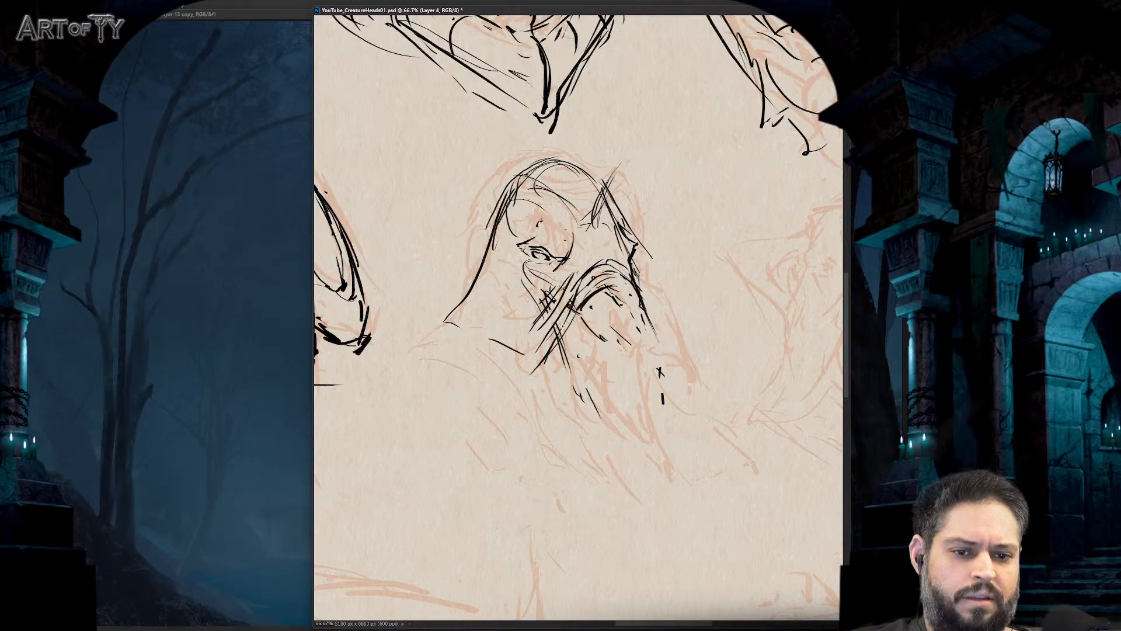
- Add more diagonal folds between the beak's base and the mouth corner, undoing unwanted strokes
drag(566, 322, 561, 348)
drag(583, 323, 530, 369)
mouse_move(610, 303)
mouse_down()
mouse_move(579, 314)
mouse_move(598, 292)
mouse_move(528, 367)
mouse_move(572, 315)
mouse_move(642, 307)
mouse_up()
key(ctrl+z)
key(ctrl+z)
key(ctrl+z)
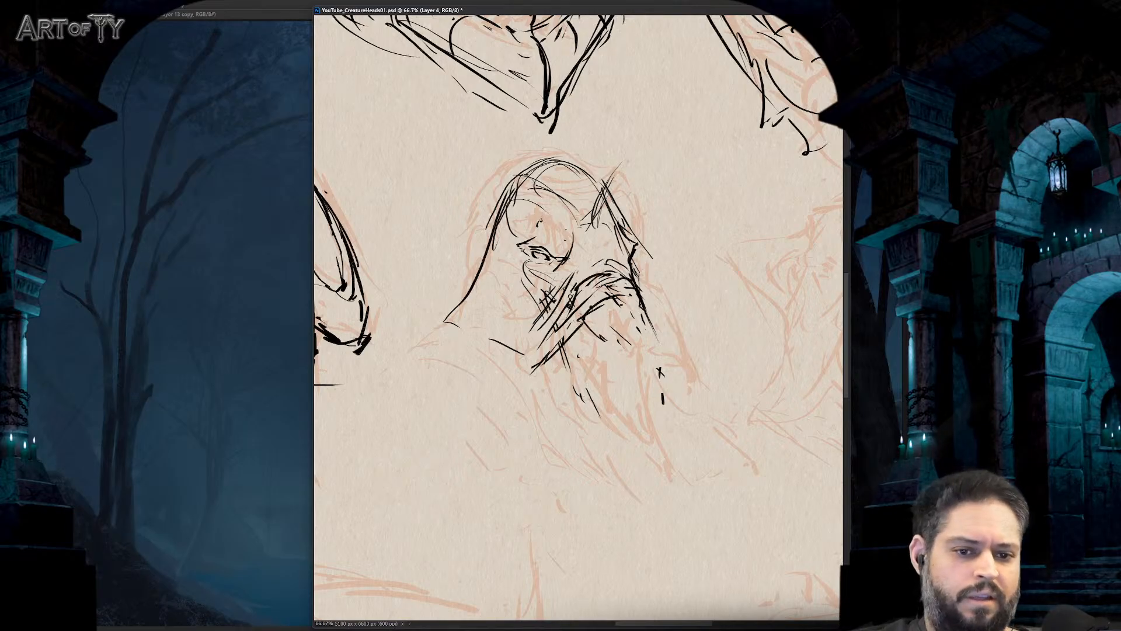
drag(580, 290, 567, 299)
drag(564, 310, 534, 358)
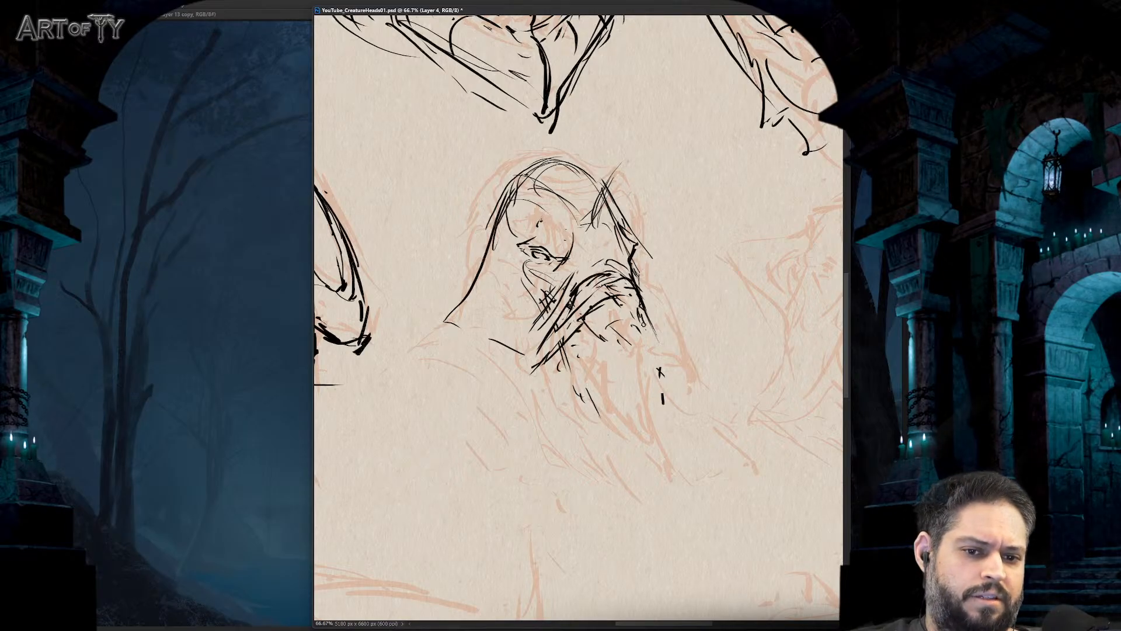
- Ink the upper beak's mouth line and its heavy outer edge down to a narrow pointed tip
mouse_move(588, 329)
mouse_down()
mouse_move(659, 406)
mouse_move(637, 315)
mouse_move(594, 324)
mouse_move(641, 372)
mouse_up()
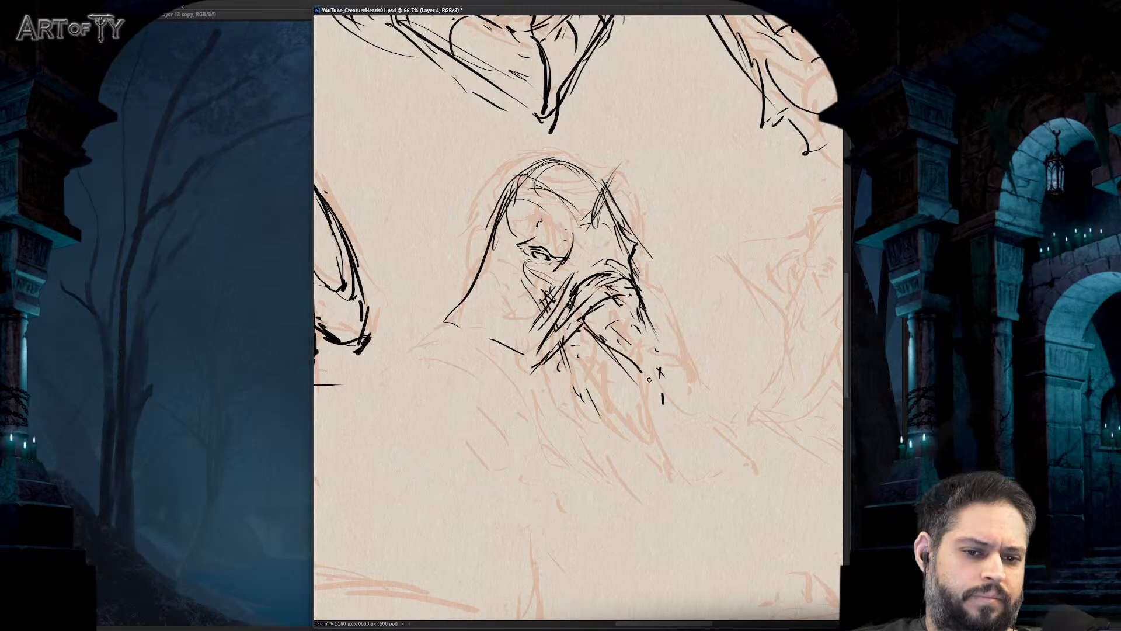
drag(644, 315, 665, 377)
drag(669, 396, 673, 406)
drag(646, 305, 665, 378)
drag(662, 390, 672, 400)
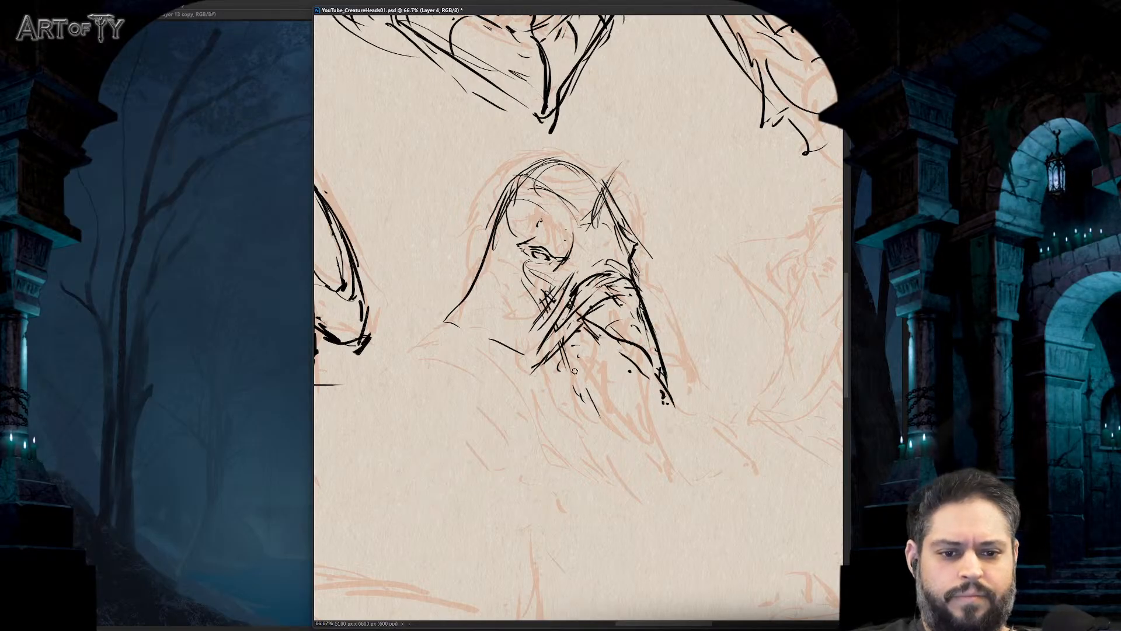
- Ink the open lower beak with jagged inner teeth and a heavy outer edge ending in a sharp point
drag(567, 351, 626, 440)
drag(634, 357, 636, 400)
drag(640, 402, 643, 443)
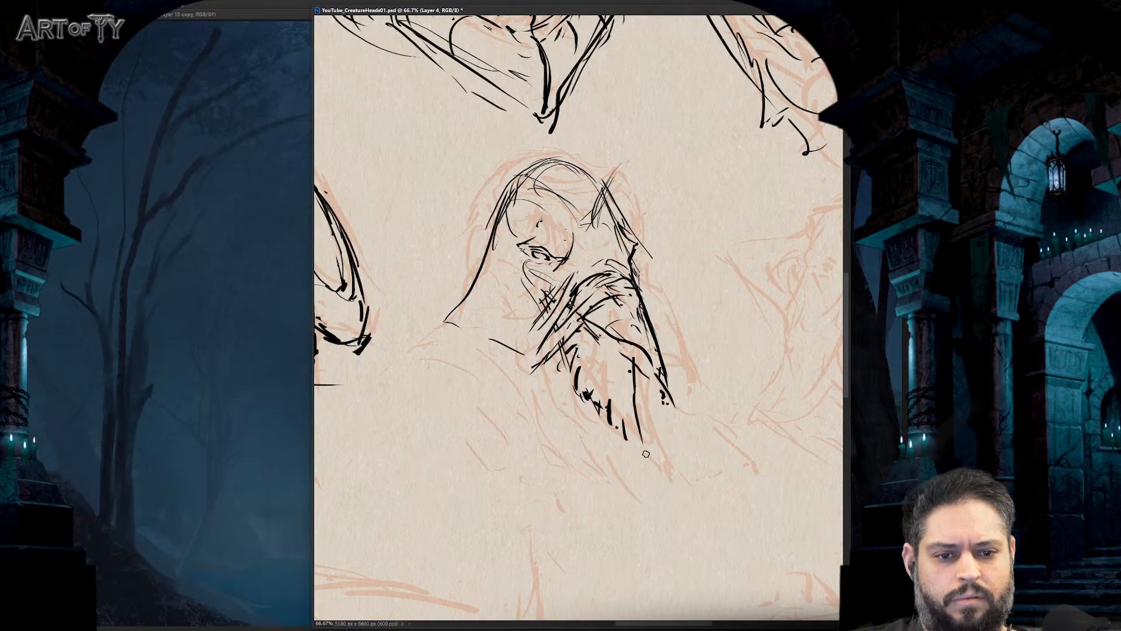
drag(624, 375, 650, 465)
drag(578, 388, 634, 455)
drag(560, 371, 654, 476)
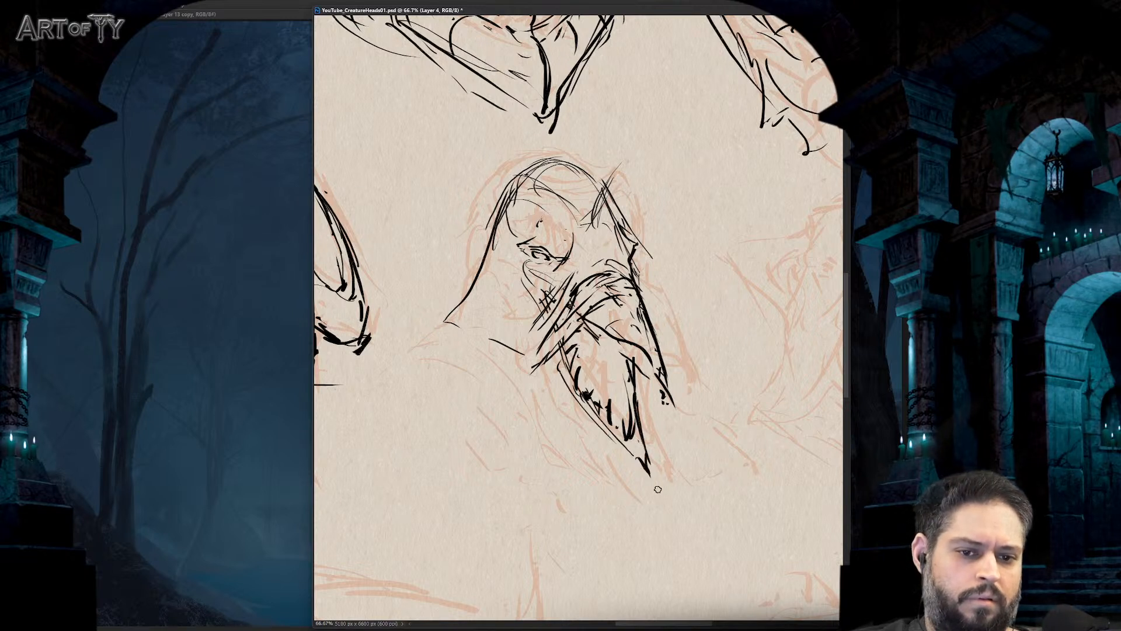
drag(589, 413, 650, 480)
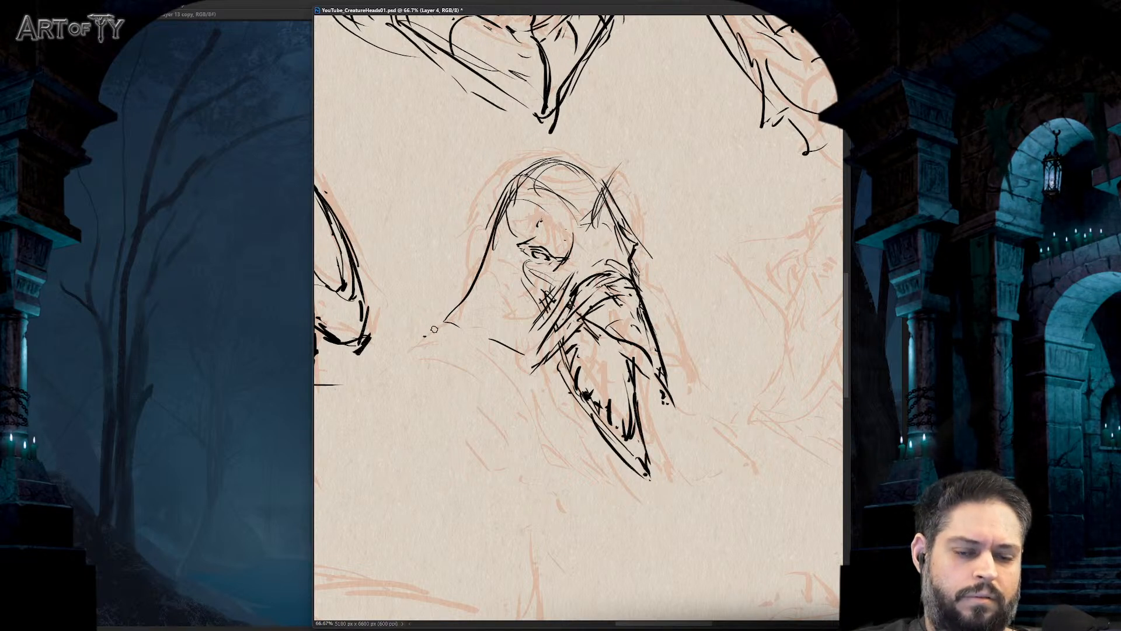
- Ink the shoulder line at the back of the neck and the throat line below the jaw
drag(423, 336, 476, 321)
mouse_move(514, 350)
mouse_down()
mouse_move(546, 385)
mouse_move(558, 431)
mouse_up()
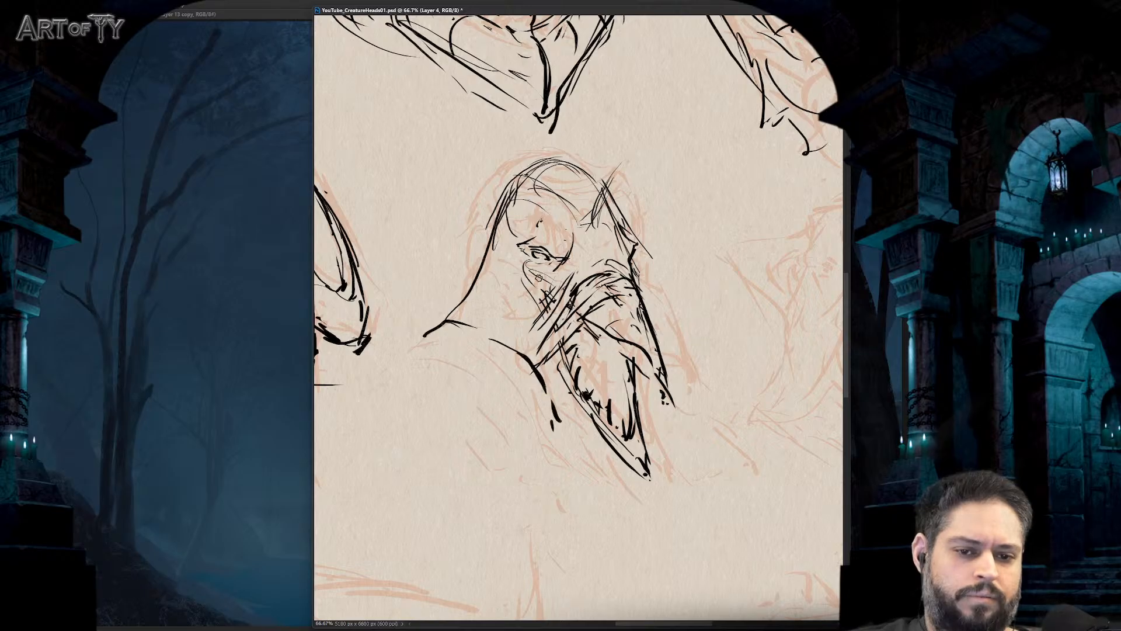
key(ctrl+minus)
key(ctrl+minus)
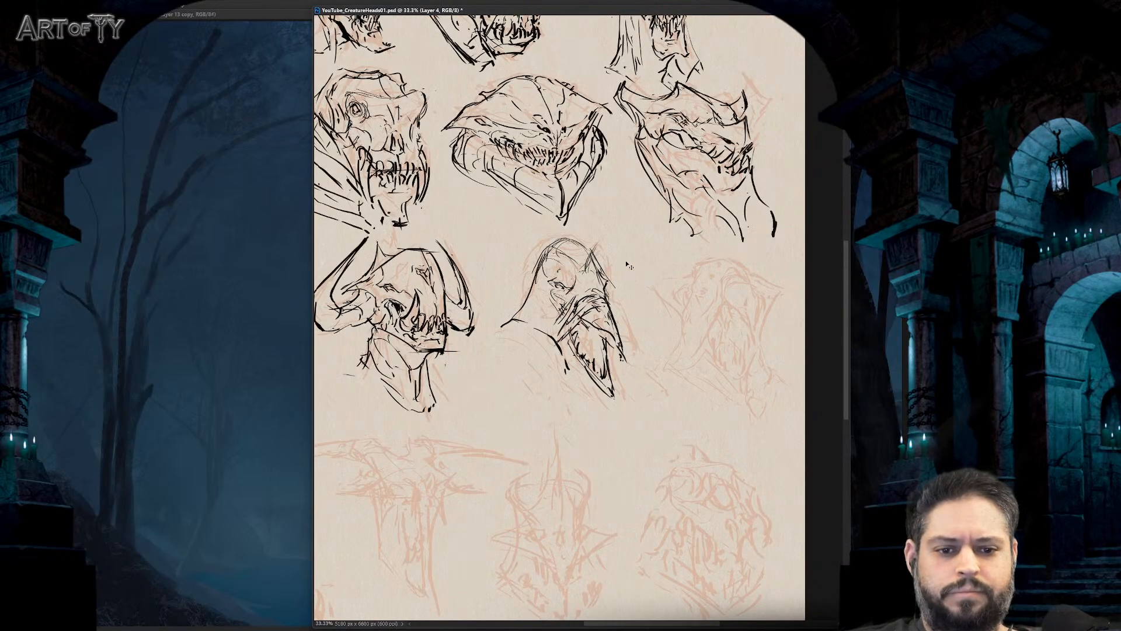
key(ctrl+plus)
key(ctrl+plus)
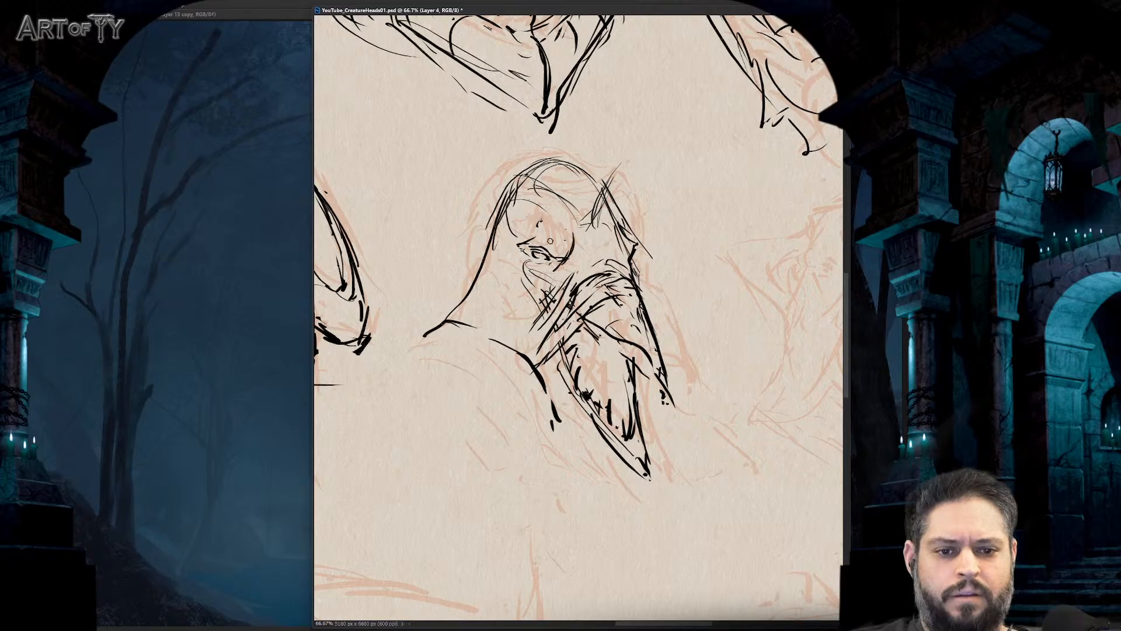
- Draw spiky feather tufts along the back of the head and above the near eye, and clean up the far brow
mouse_move(567, 234)
mouse_down()
mouse_move(497, 195)
mouse_move(483, 235)
mouse_up()
mouse_move(532, 199)
mouse_down()
mouse_move(491, 196)
mouse_move(516, 181)
mouse_move(476, 203)
mouse_move(483, 242)
mouse_move(480, 190)
mouse_move(451, 193)
mouse_move(549, 183)
mouse_move(631, 297)
mouse_up()
key(ctrl+minus)
key(ctrl+minus)
key(ctrl+minus)
key(ctrl+plus)
key(ctrl+plus)
key(ctrl+plus)
key(ctrl+z)
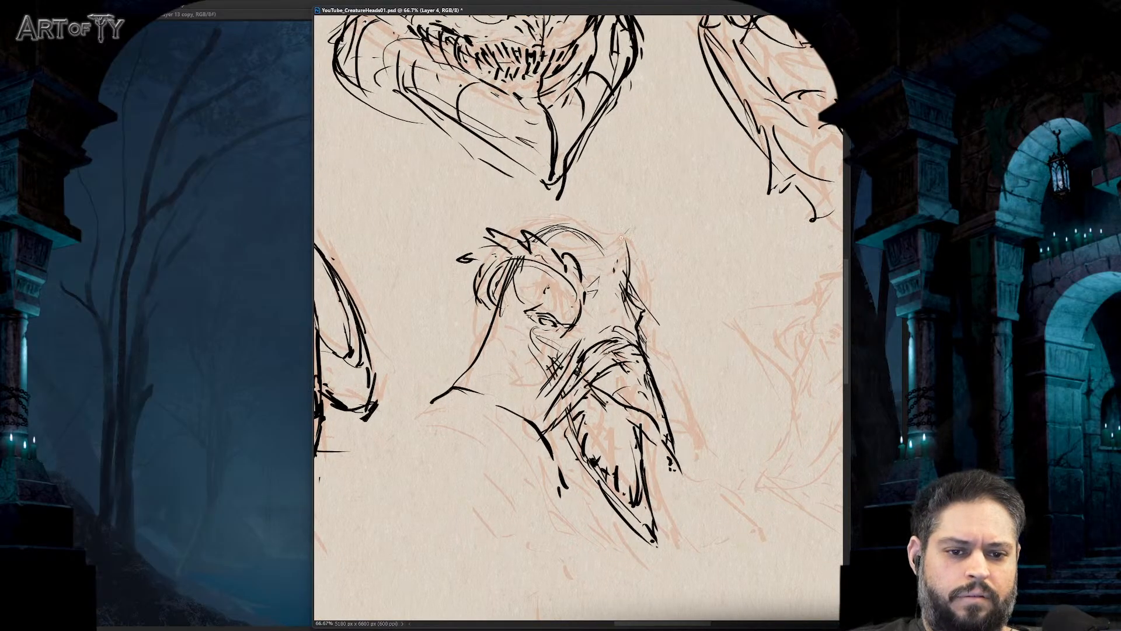
- Ink the pointed ridge over the far brow and a line from the near eye back to the neck
drag(625, 239, 628, 283)
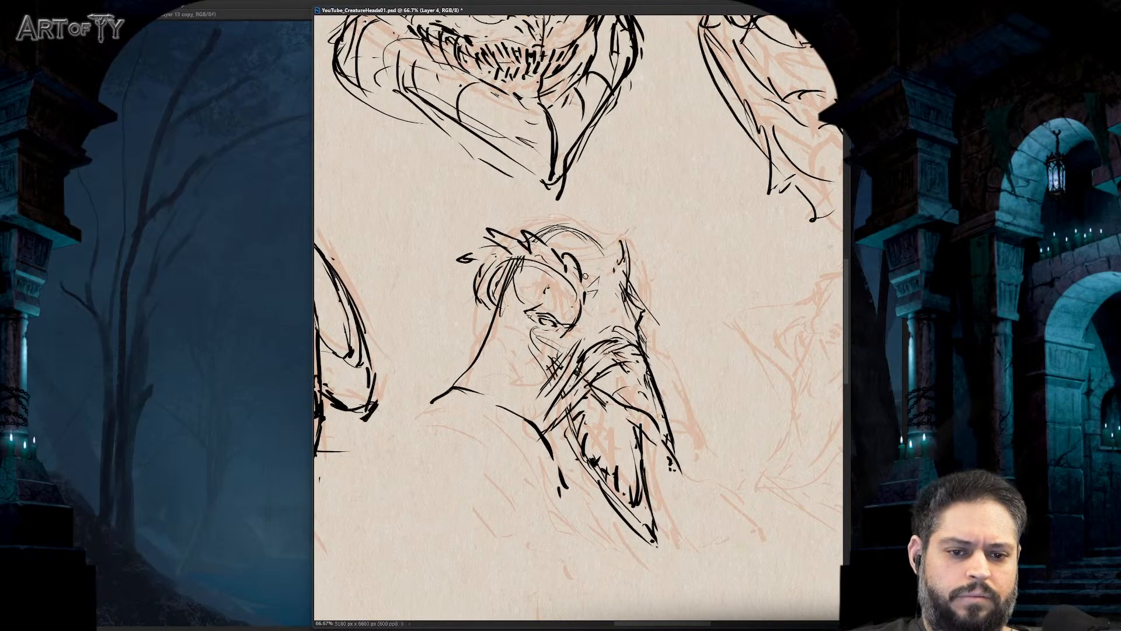
drag(523, 314, 471, 343)
key(ctrl+minus)
key(ctrl+minus)
key(ctrl+plus)
key(ctrl+plus)
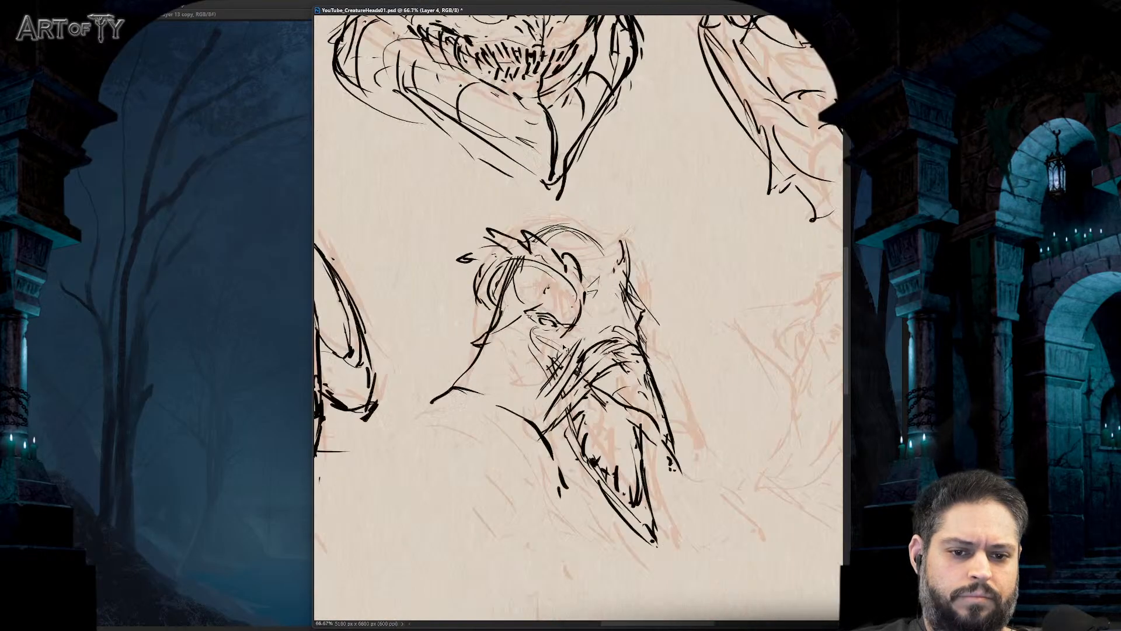
- Try to replace the feather tufts with a smooth contour along the back of the beaked head and crown
drag(528, 310, 547, 302)
key(e)
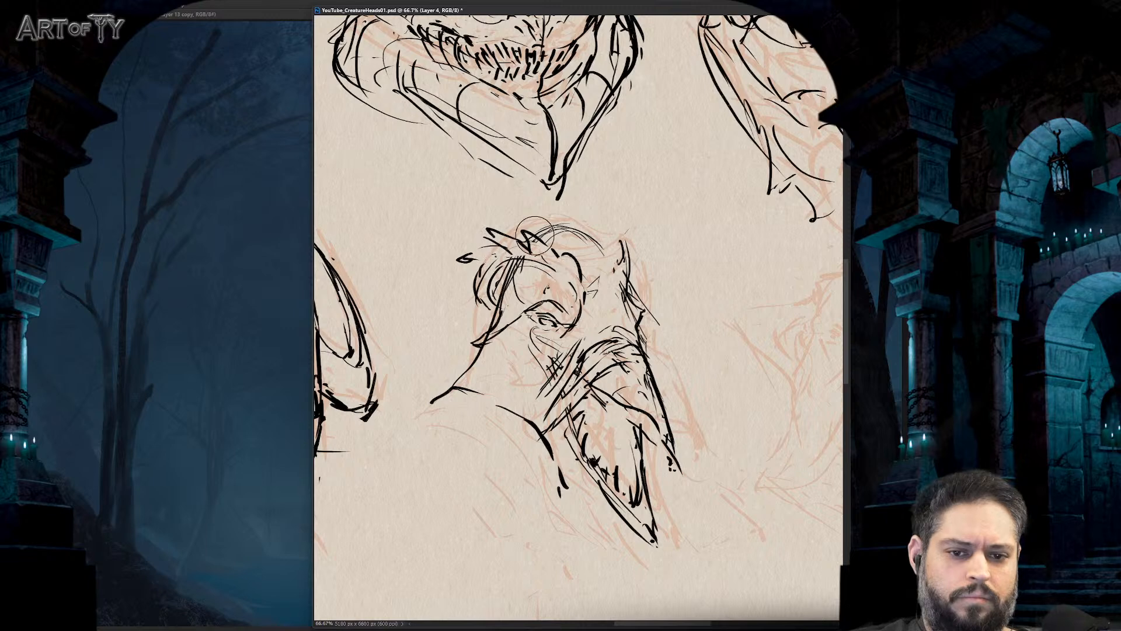
mouse_move(560, 245)
mouse_down()
mouse_move(484, 274)
mouse_move(576, 285)
mouse_move(493, 293)
mouse_move(471, 307)
mouse_up()
key(b)
mouse_move(471, 304)
mouse_down()
mouse_move(509, 249)
mouse_move(578, 230)
mouse_up()
key(ctrl+z)
key(ctrl+z)
key(ctrl+z)
key(ctrl+z)
key(ctrl+z)
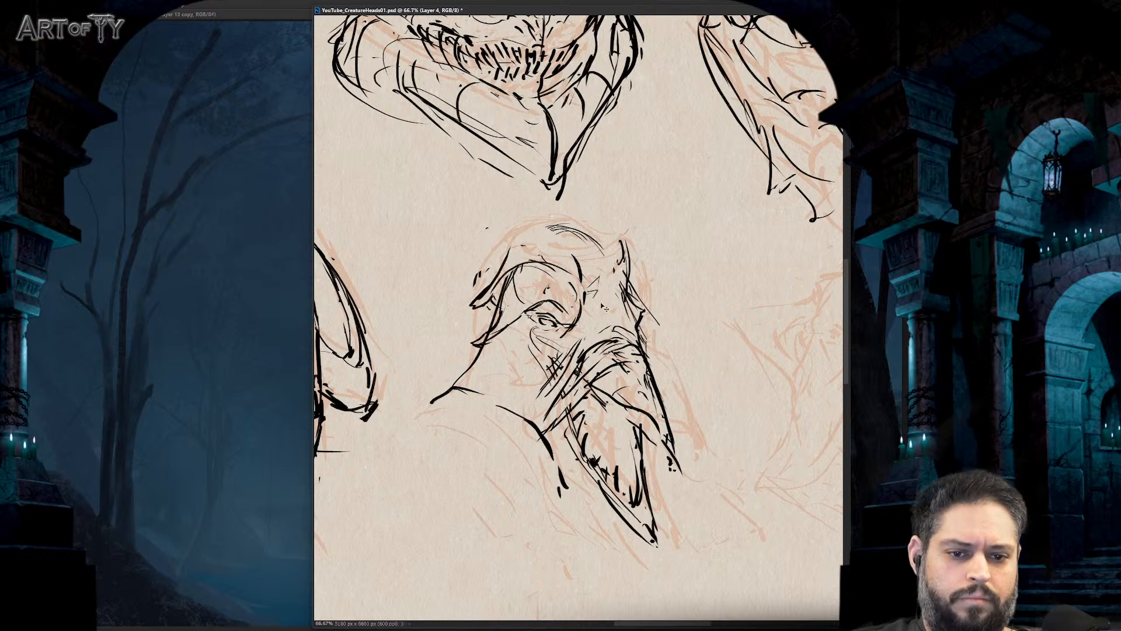
- Erase the feather tufts above the near eye, and ink a heavier brow line and a swept-back spike behind it
key(e)
mouse_move(546, 263)
mouse_down()
mouse_move(578, 268)
mouse_move(484, 245)
mouse_move(467, 286)
mouse_move(584, 283)
mouse_move(493, 245)
mouse_up()
key(b)
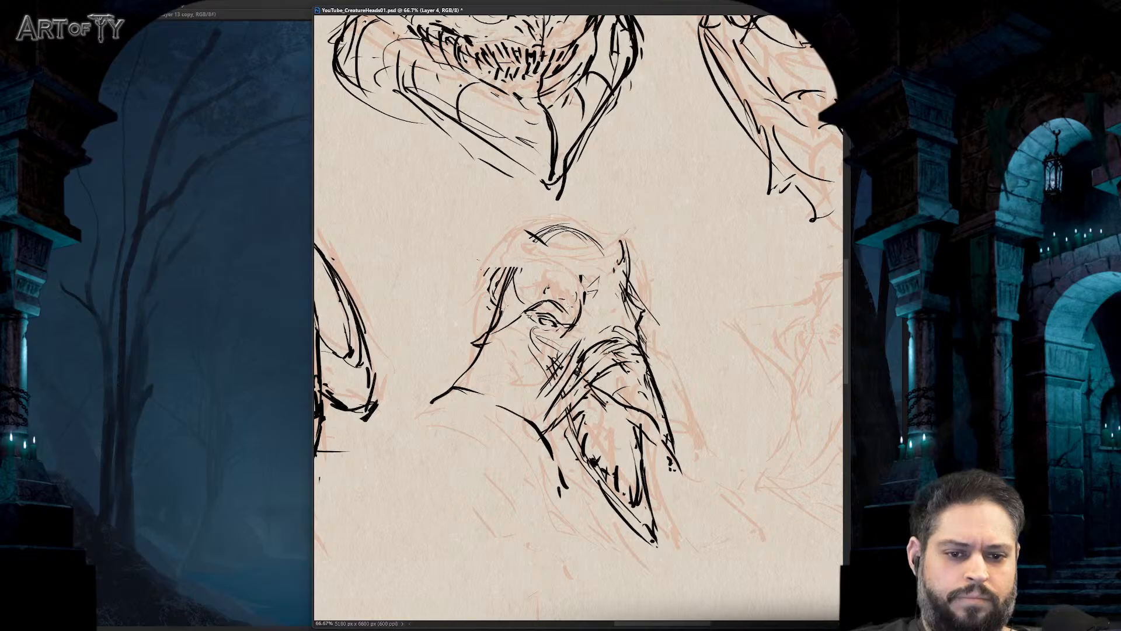
mouse_move(581, 303)
mouse_down()
mouse_move(507, 318)
mouse_move(459, 349)
mouse_move(498, 289)
mouse_up()
drag(472, 347, 449, 361)
mouse_move(478, 320)
mouse_down()
mouse_move(425, 349)
mouse_move(464, 358)
mouse_move(444, 345)
mouse_up()
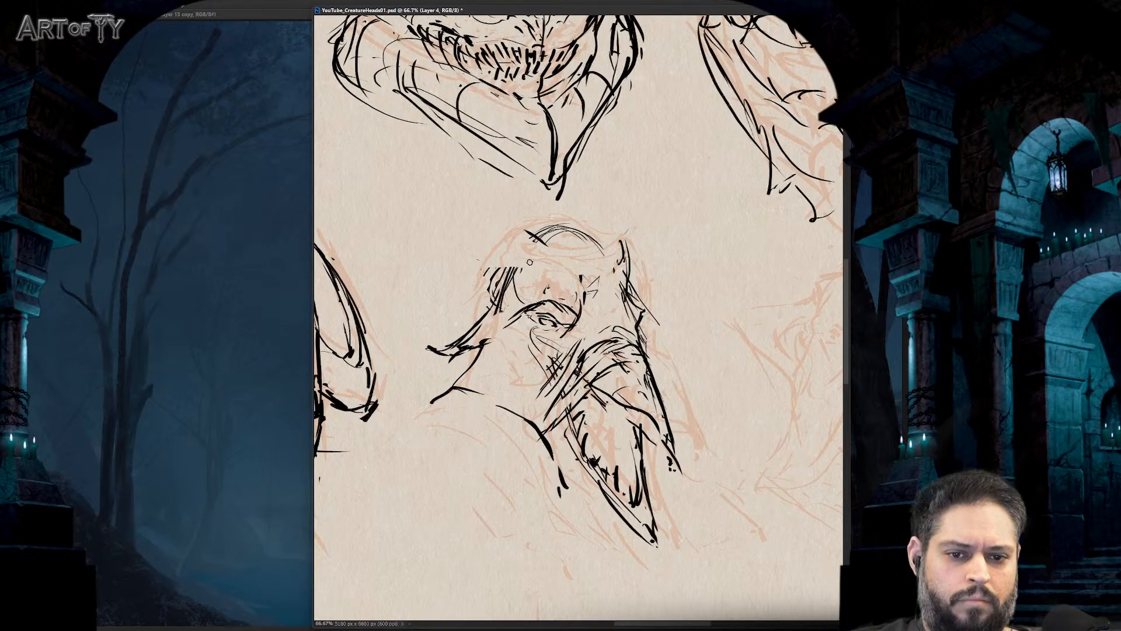
- Ink a rounded crown outline over the red sketch, with a small pointed ear at the back of the head
mouse_move(529, 263)
mouse_down()
mouse_move(478, 270)
mouse_move(504, 283)
mouse_up()
mouse_move(535, 249)
mouse_down()
mouse_move(555, 229)
mouse_move(604, 253)
mouse_up()
drag(501, 261, 555, 217)
drag(583, 229, 609, 243)
drag(612, 251, 625, 245)
- Ink short dark marks between the brows, just above the base of the beak
key(ctrl+minus)
key(ctrl+minus)
key(ctrl+minus)
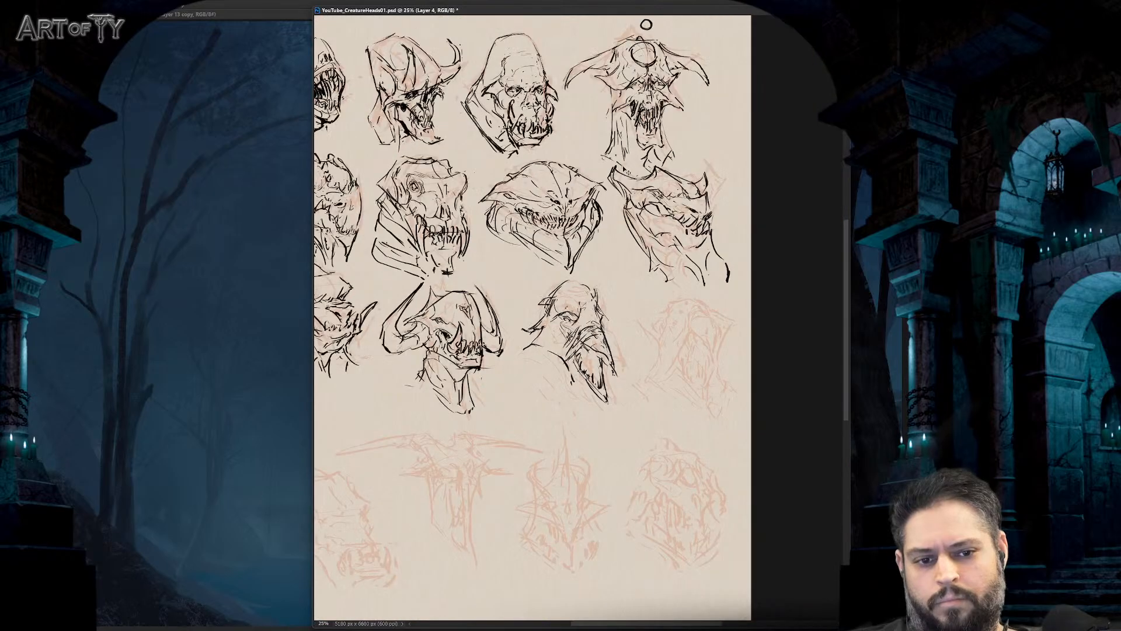
key(ctrl+plus)
key(ctrl+plus)
key(ctrl+plus)
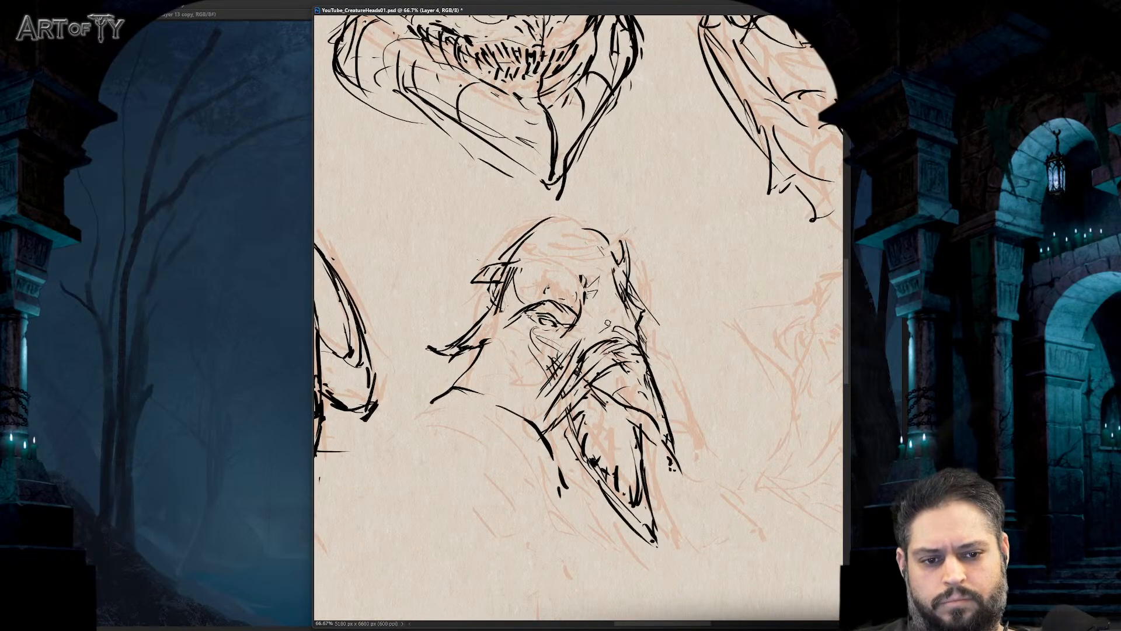
mouse_move(600, 302)
mouse_down()
mouse_move(599, 314)
mouse_move(612, 313)
mouse_up()
drag(582, 276, 584, 301)
- Touch up the near eye of the horned, tusked head beside the beaked one
key(ctrl+minus)
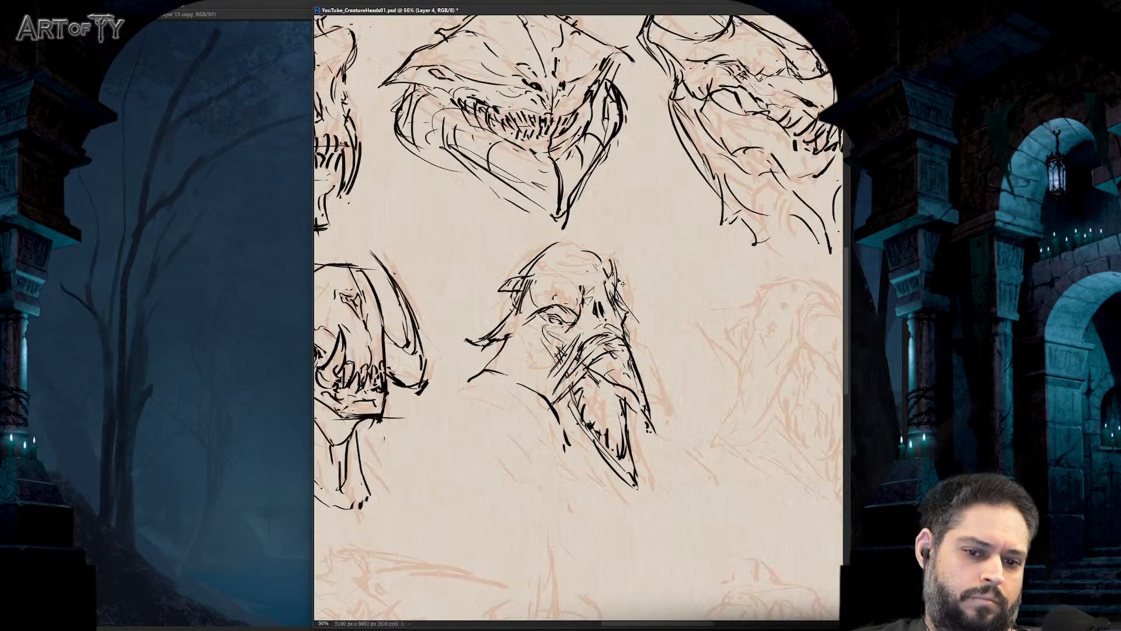
key(ctrl+minus)
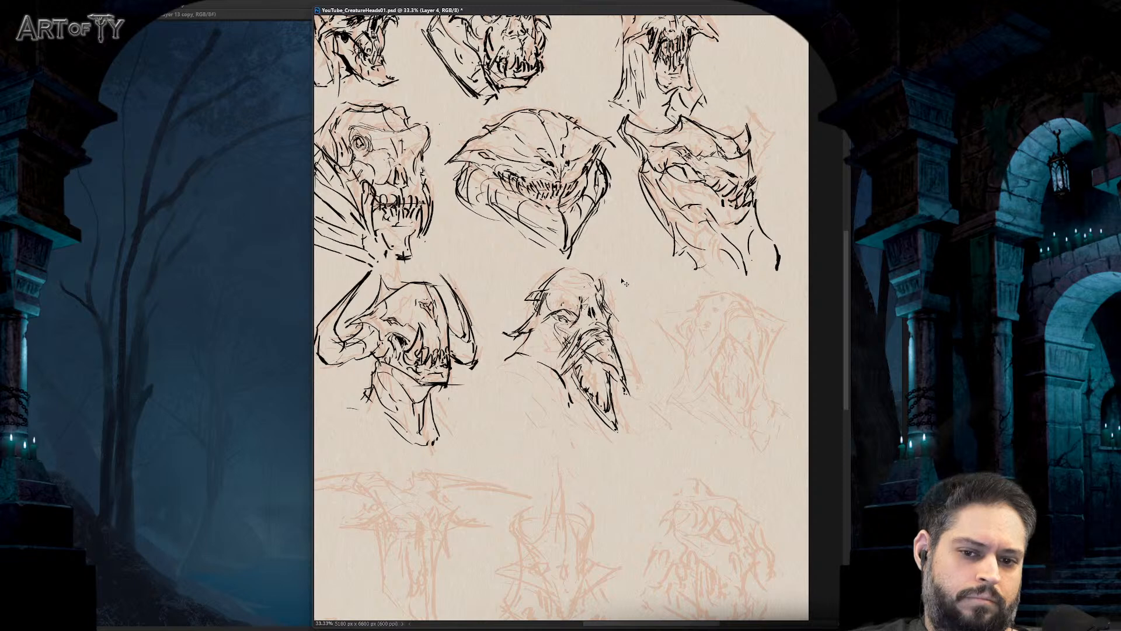
drag(507, 299, 636, 293)
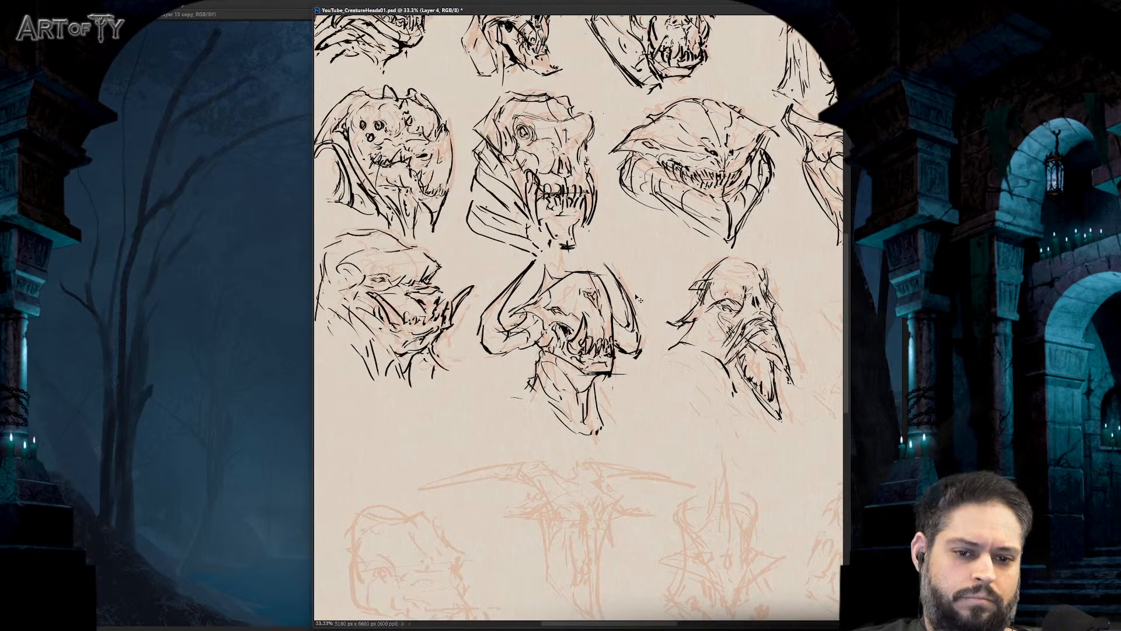
key(ctrl+plus)
key(ctrl+plus)
drag(549, 340, 555, 352)
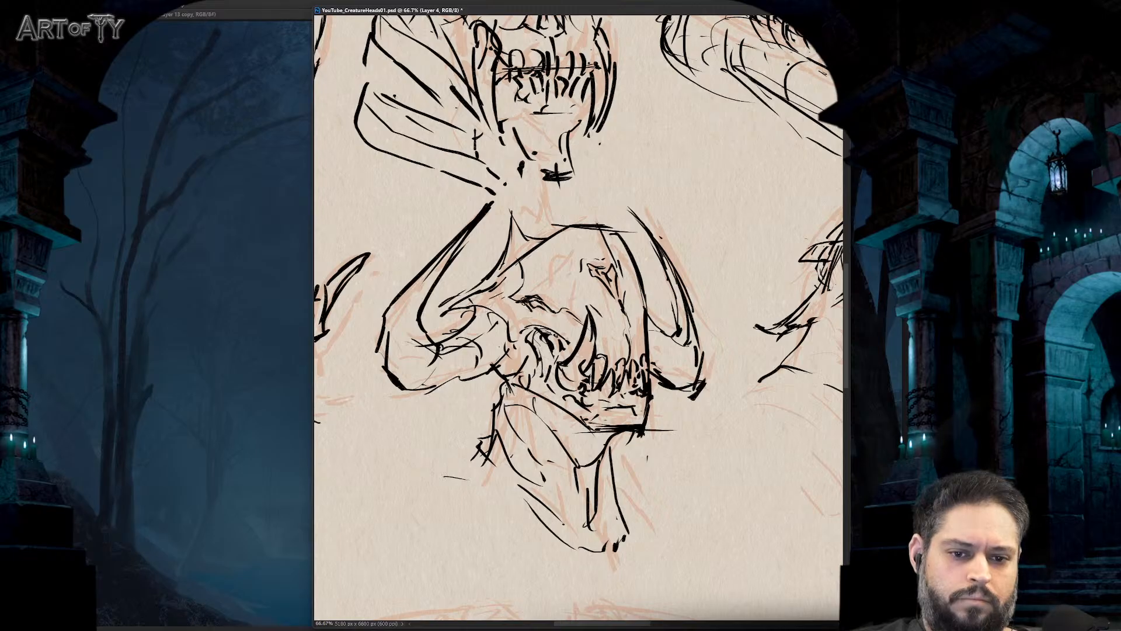
drag(523, 301, 549, 309)
key(ctrl+minus)
key(ctrl+minus)
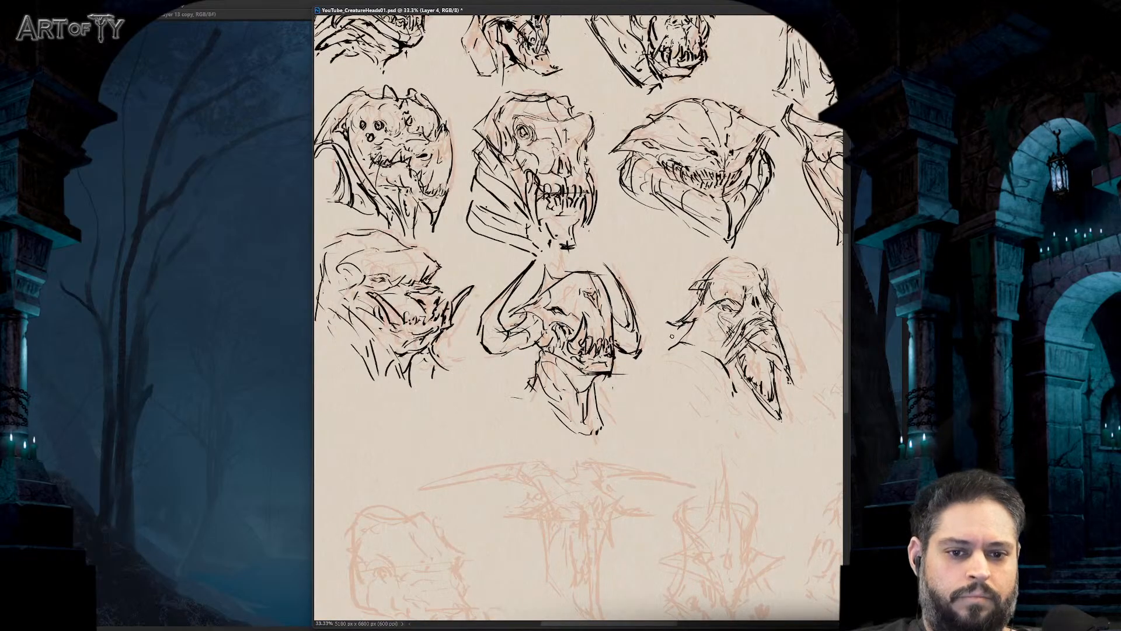
- Ink a spike sweeping outward from the far side of the beaked head, mirroring the near one
drag(675, 333, 654, 340)
key(ctrl+plus)
key(ctrl+minus)
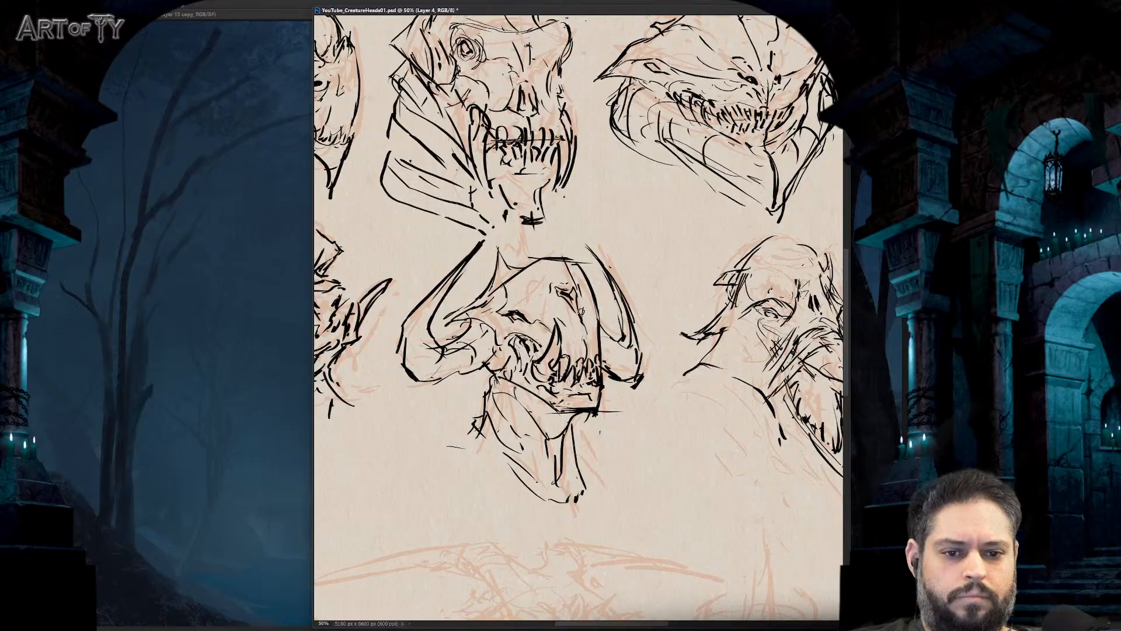
key(ctrl+minus)
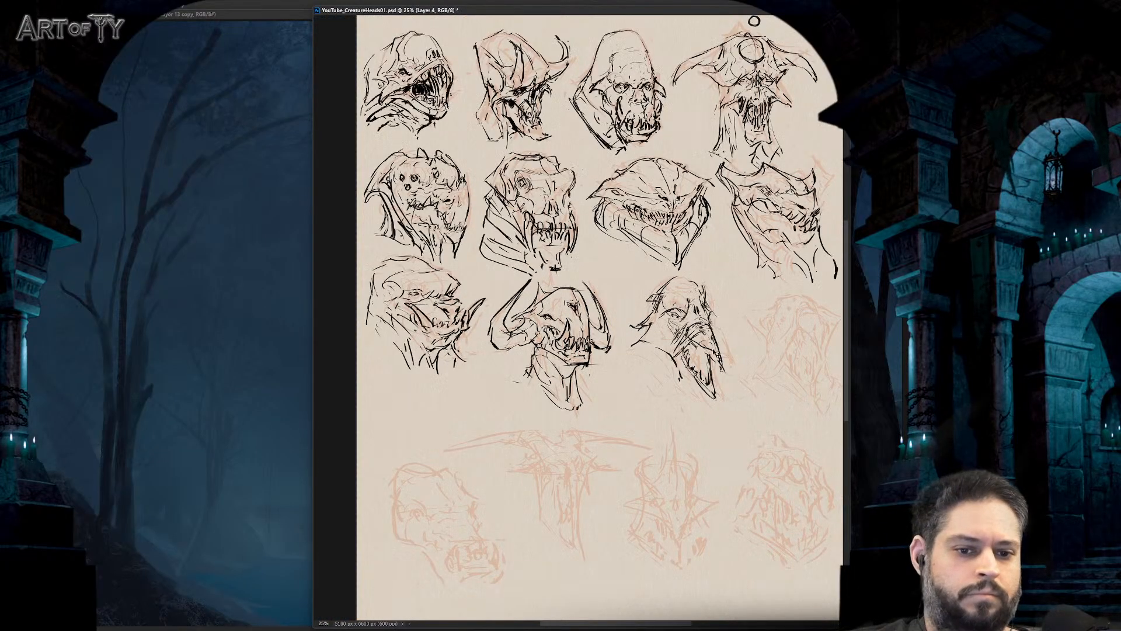
key(ctrl+plus)
drag(718, 355, 630, 336)
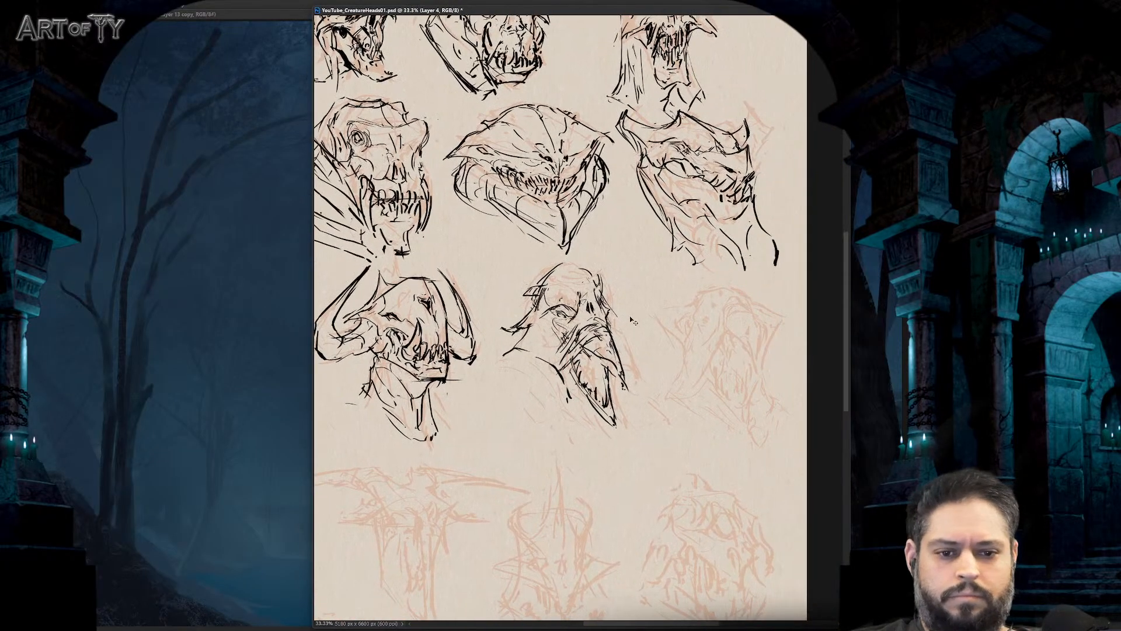
key(ctrl+plus)
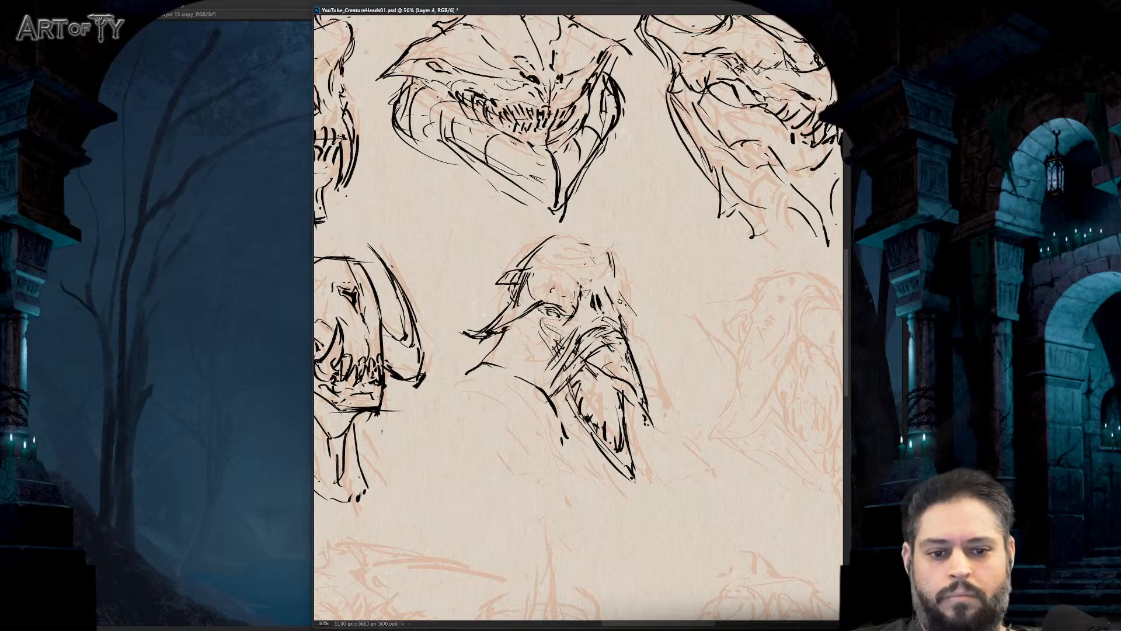
drag(636, 319, 645, 325)
drag(627, 307, 648, 326)
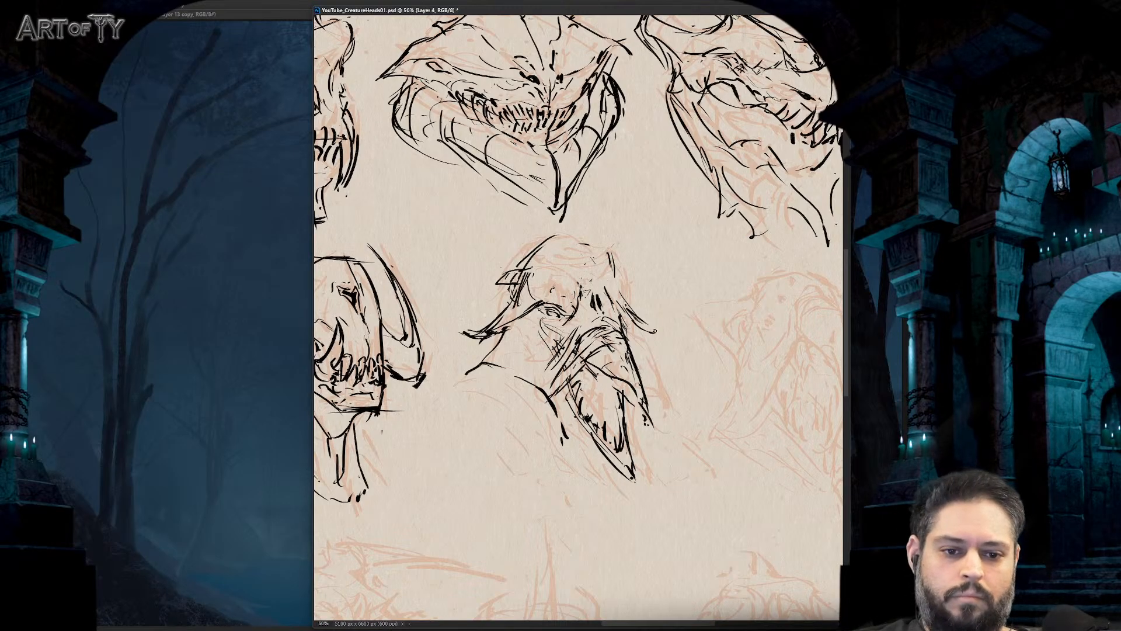
drag(610, 284, 627, 304)
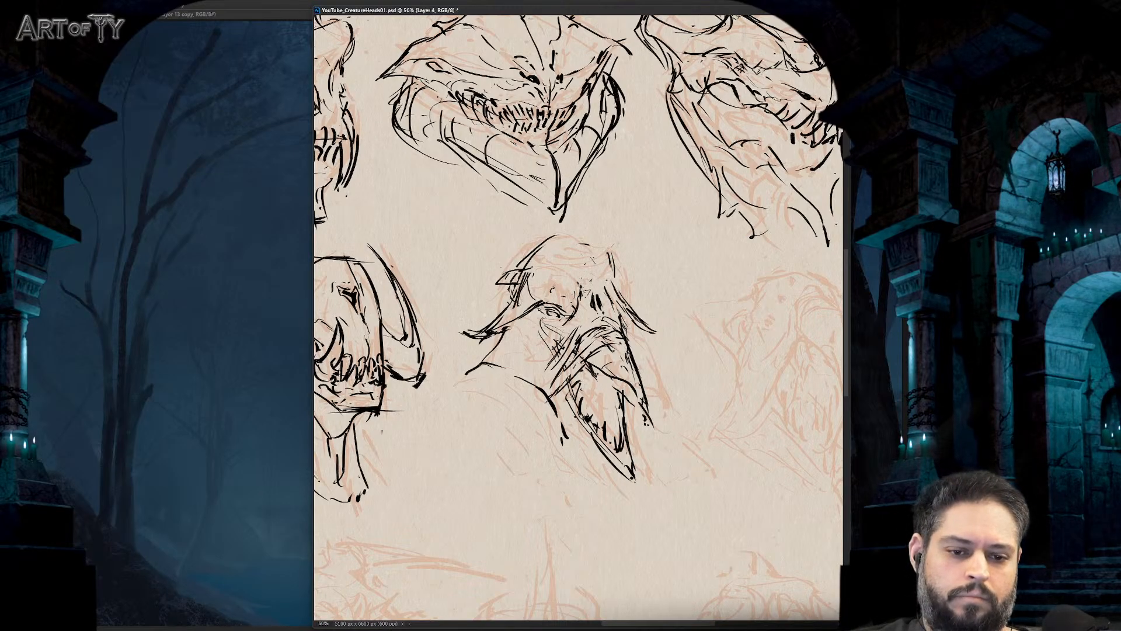
- Ink a row of sharp teeth along the inner edge of the upper beak
drag(604, 384, 638, 415)
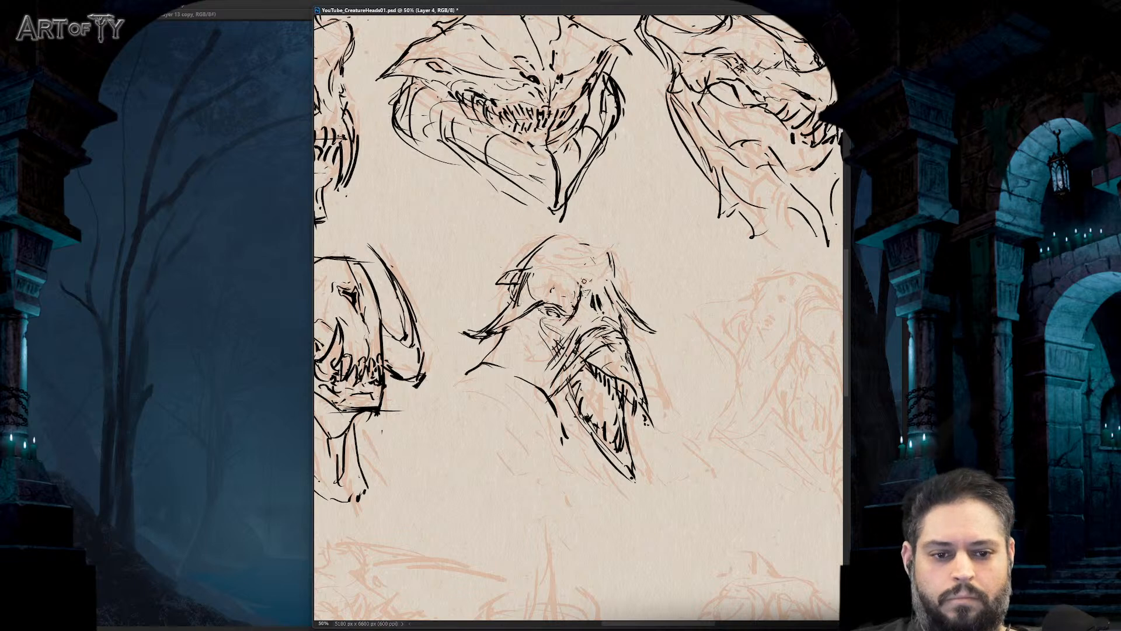
mouse_move(582, 275)
mouse_down()
mouse_move(583, 300)
mouse_move(590, 274)
mouse_move(629, 271)
mouse_move(614, 257)
mouse_move(578, 289)
mouse_up()
- Erase the forehead marks, the far-side spike and contour, and most of the pointed ear and crown line
key(h)
key(ctrl+1)
drag(579, 233, 622, 236)
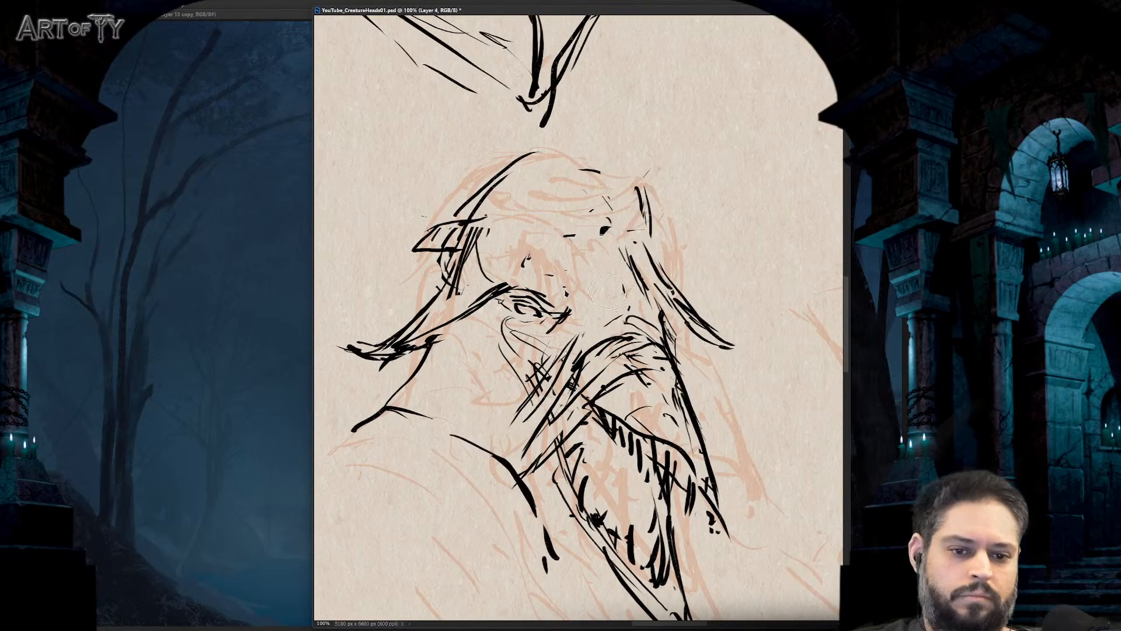
mouse_move(575, 292)
mouse_down()
mouse_move(568, 318)
mouse_move(584, 335)
mouse_move(636, 318)
mouse_move(572, 324)
mouse_up()
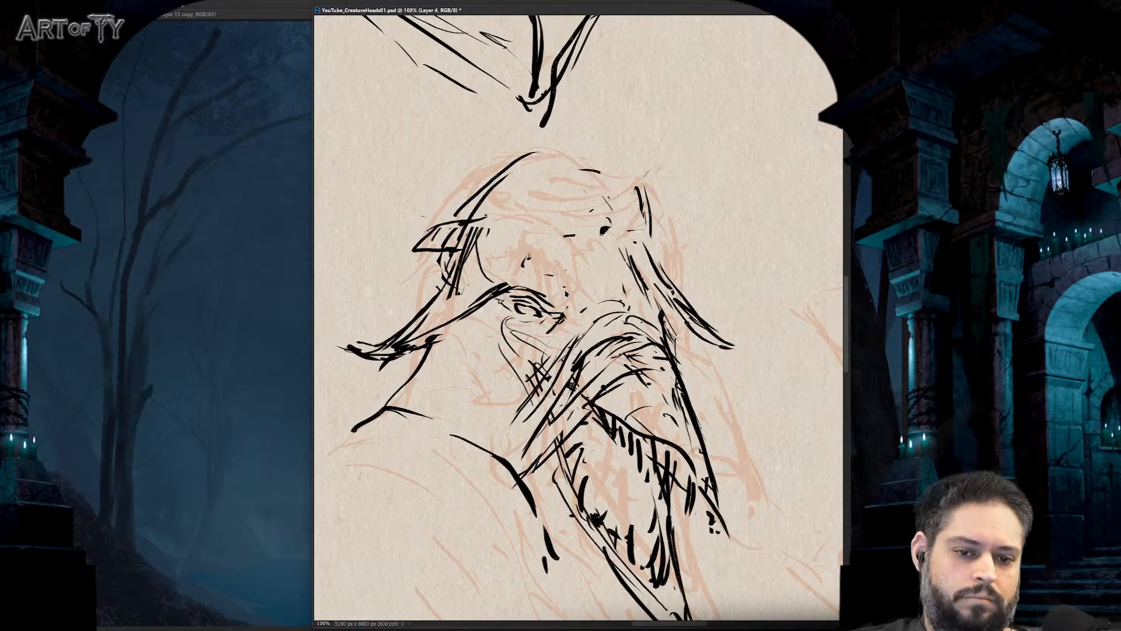
mouse_move(643, 251)
mouse_down()
mouse_move(650, 292)
mouse_move(735, 351)
mouse_up()
drag(646, 175, 642, 234)
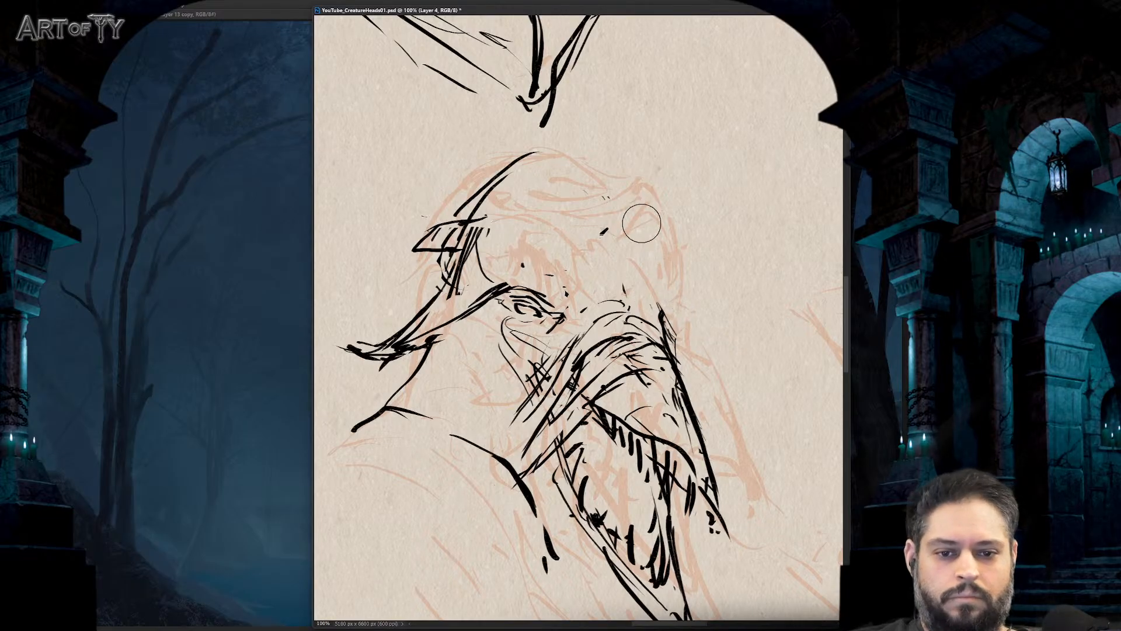
drag(442, 231, 496, 184)
- Ink an angular crown outline, a sloping brow line down to the near eye, and a new far-side contour with a short spike
key(ctrl+minus)
key(ctrl+minus)
key(ctrl+minus)
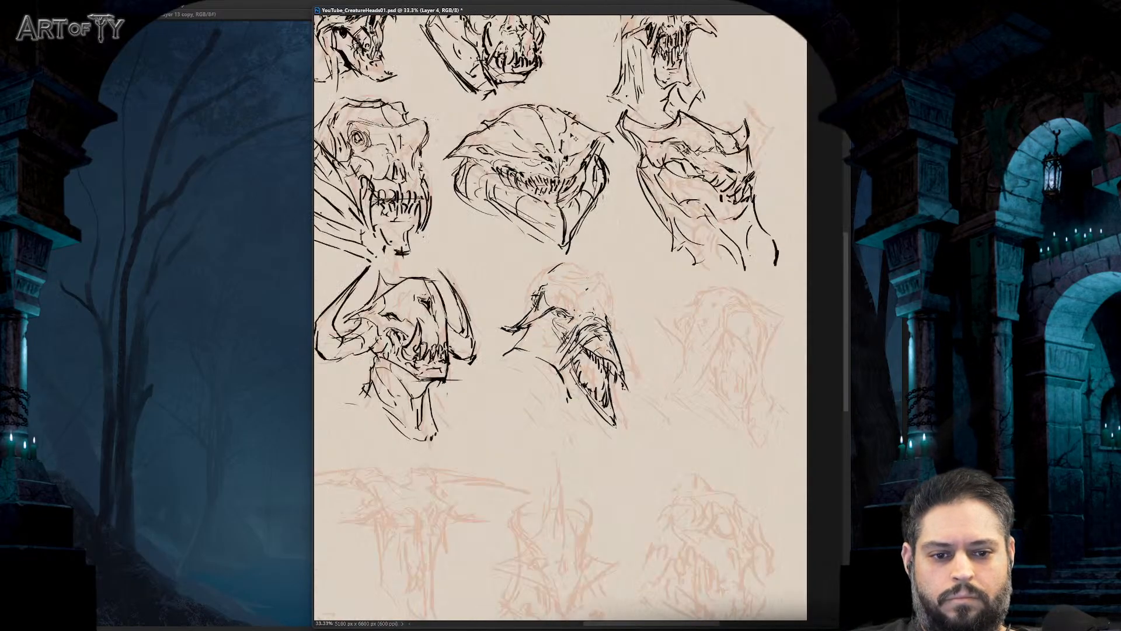
key(ctrl+plus)
key(ctrl+plus)
key(ctrl+plus)
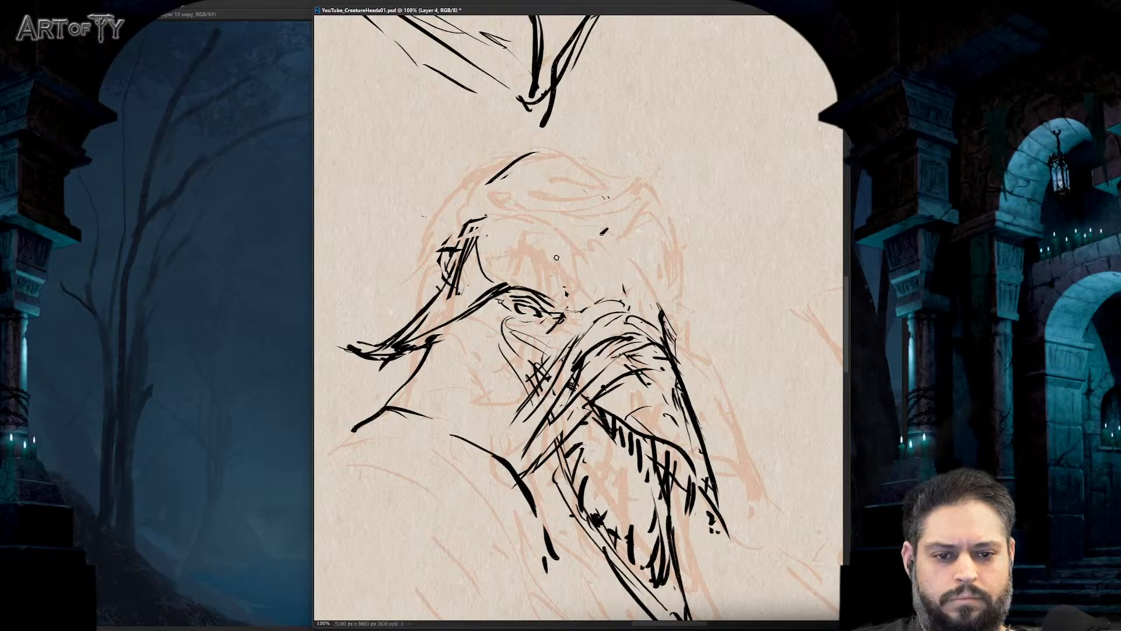
mouse_move(569, 318)
mouse_down()
mouse_move(473, 213)
mouse_move(476, 195)
mouse_move(521, 160)
mouse_move(618, 168)
mouse_move(666, 198)
mouse_move(642, 243)
mouse_move(644, 299)
mouse_move(610, 295)
mouse_move(660, 312)
mouse_up()
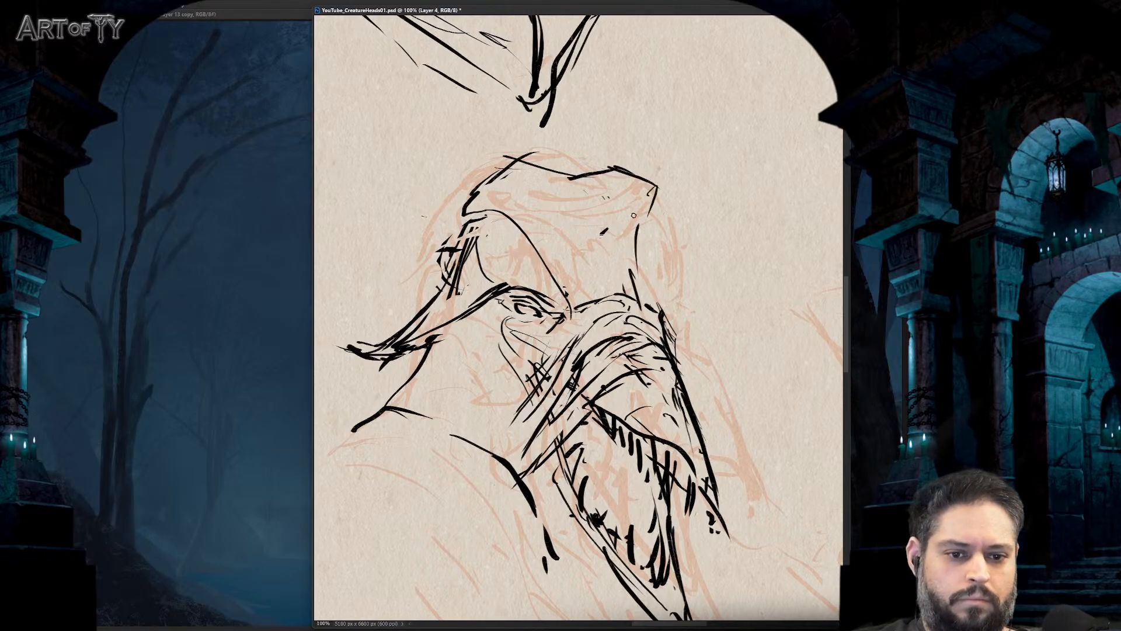
mouse_move(634, 215)
mouse_down()
mouse_move(663, 286)
mouse_move(713, 337)
mouse_move(704, 327)
mouse_up()
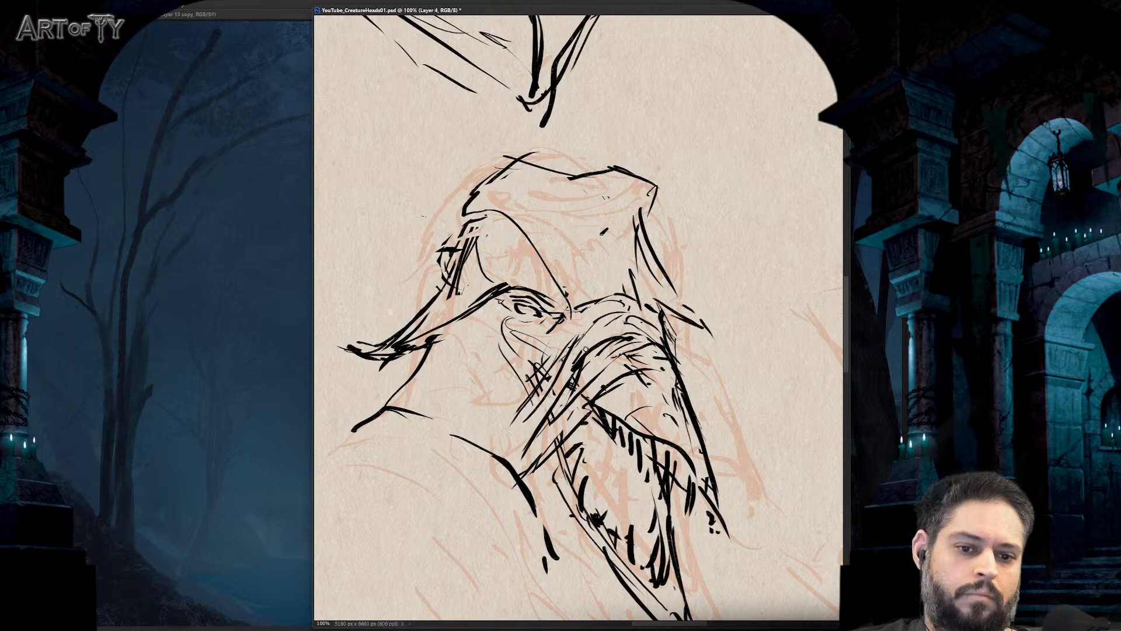
- Redraw the top of the crown as an uneven ridge sloping down to the far brow
key(ctrl+minus)
key(ctrl+minus)
key(ctrl+minus)
key(ctrl+plus)
key(ctrl+plus)
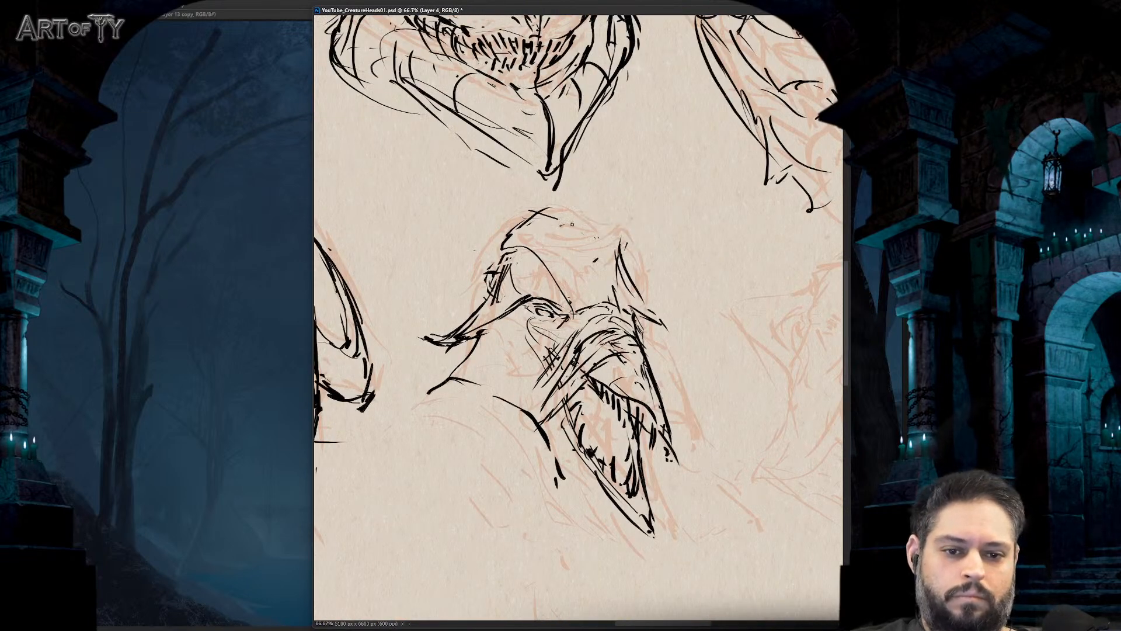
drag(571, 215, 623, 232)
drag(555, 204, 591, 237)
key(ctrl+z)
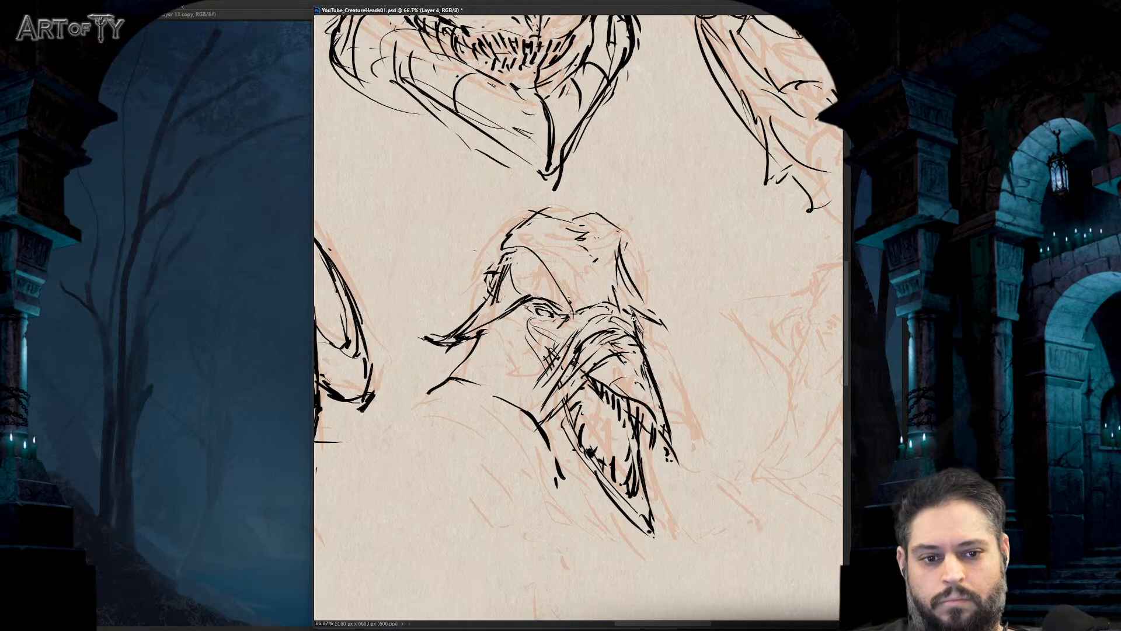
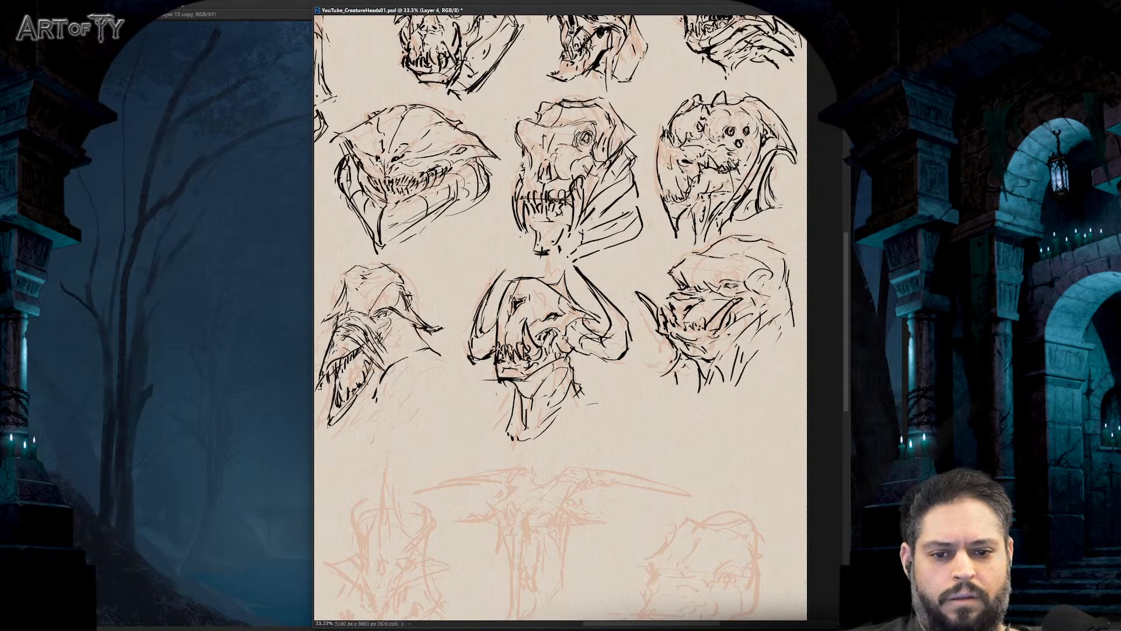
- On the mirrored view, erase the crown outline and far-side spike, and replace the near eye with a round, ringed eye
mouse_move(587, 318)
mouse_down()
mouse_move(573, 278)
mouse_move(521, 366)
mouse_move(567, 338)
mouse_move(577, 287)
mouse_up()
mouse_move(665, 275)
mouse_down()
mouse_move(631, 313)
mouse_move(637, 295)
mouse_move(605, 257)
mouse_move(618, 296)
mouse_up()
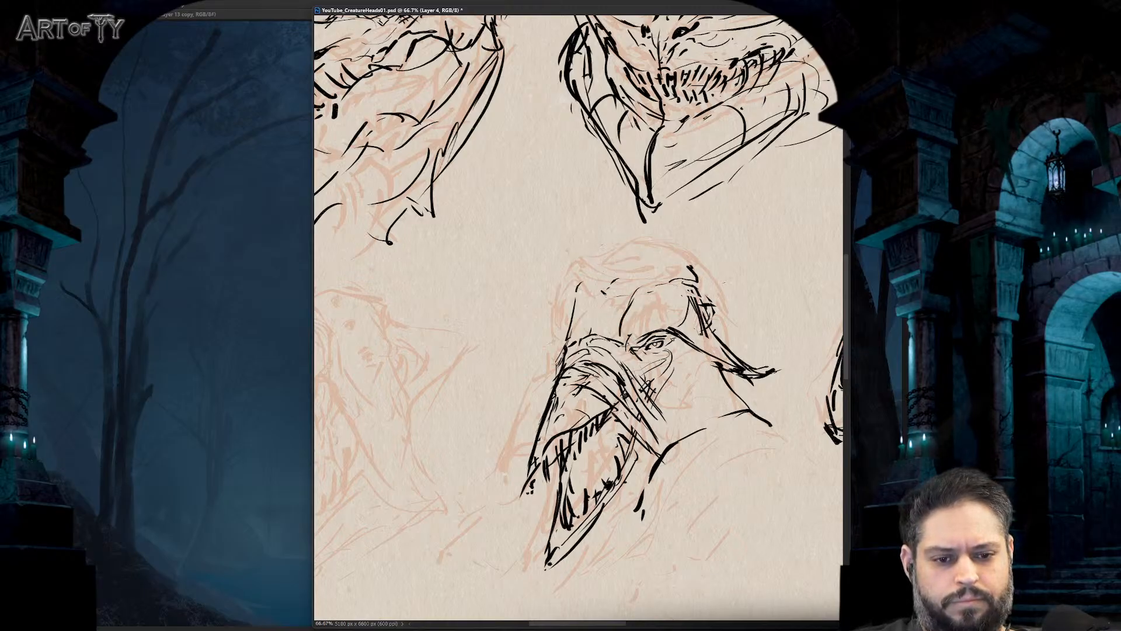
mouse_move(654, 344)
mouse_down()
mouse_move(680, 332)
mouse_move(655, 317)
mouse_move(647, 324)
mouse_move(658, 329)
mouse_move(648, 327)
mouse_up()
key(ctrl+z)
key(ctrl+z)
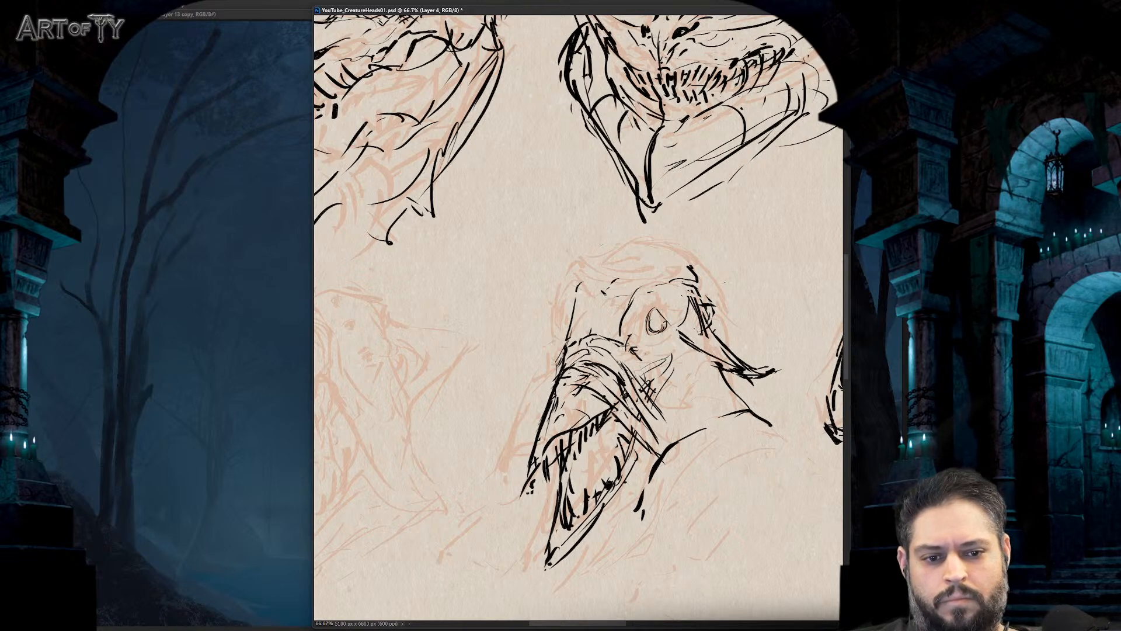
mouse_move(637, 326)
mouse_down()
mouse_move(645, 333)
mouse_move(654, 302)
mouse_up()
drag(658, 303, 635, 320)
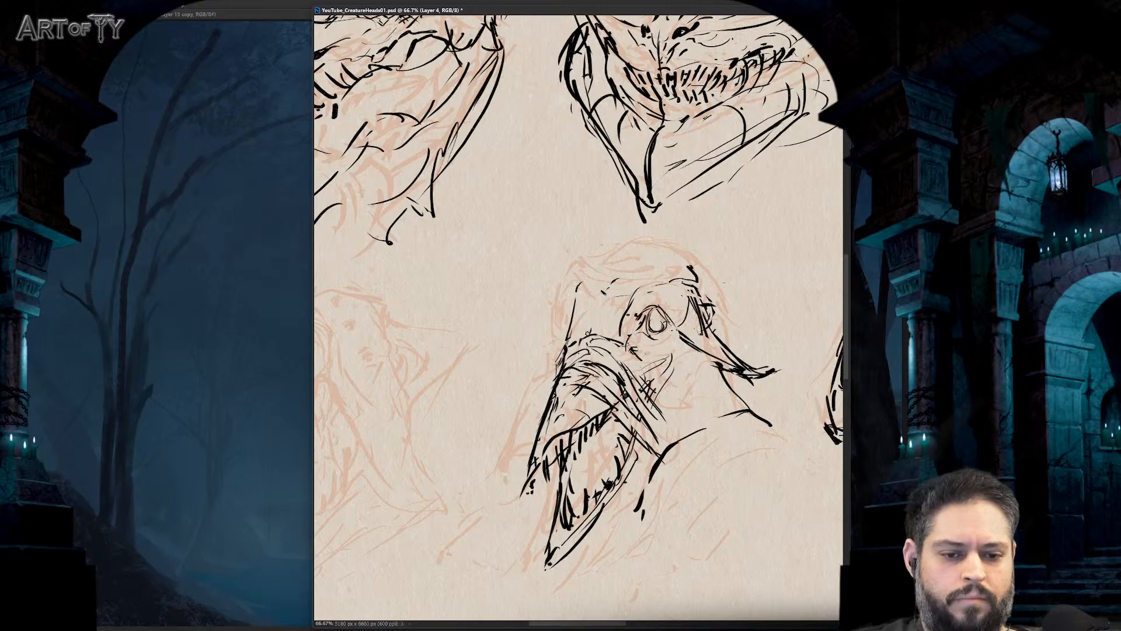
- Ink a pointed, horn-like ridge over the far brow above the base of the beak
key(ctrl+minus)
key(ctrl+minus)
key(ctrl+minus)
key(ctrl+plus)
key(ctrl+plus)
key(ctrl+plus)
drag(639, 345, 640, 343)
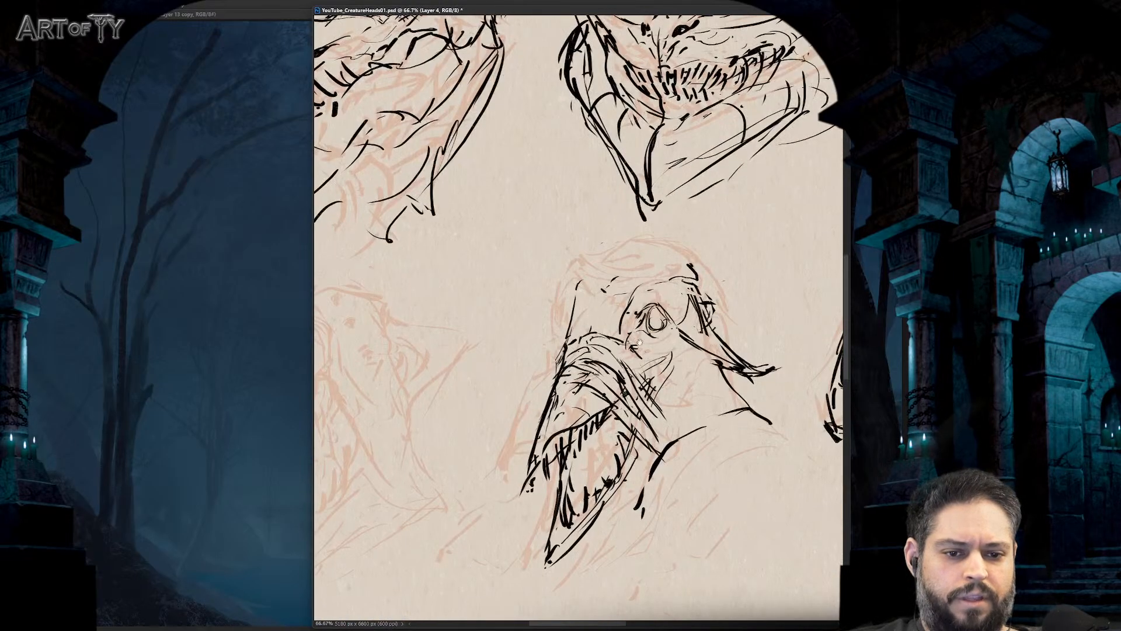
mouse_move(574, 300)
mouse_down()
mouse_move(572, 325)
mouse_move(567, 286)
mouse_move(584, 282)
mouse_move(618, 303)
mouse_up()
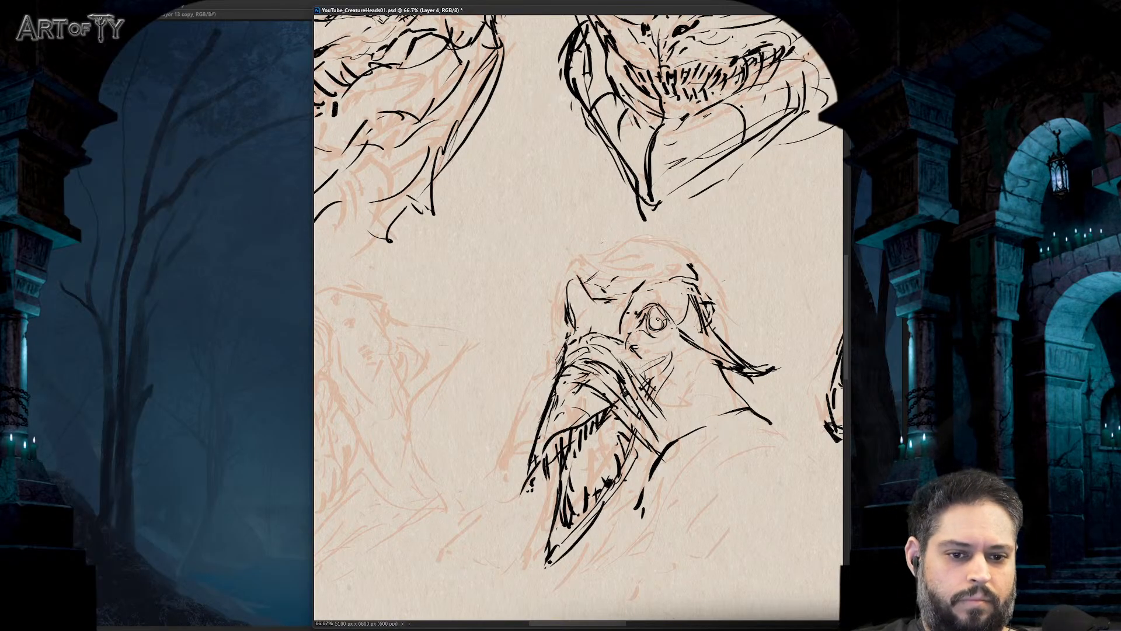
- Darken the rim of the round eye and add contour strokes along the upper beak
drag(667, 323, 661, 332)
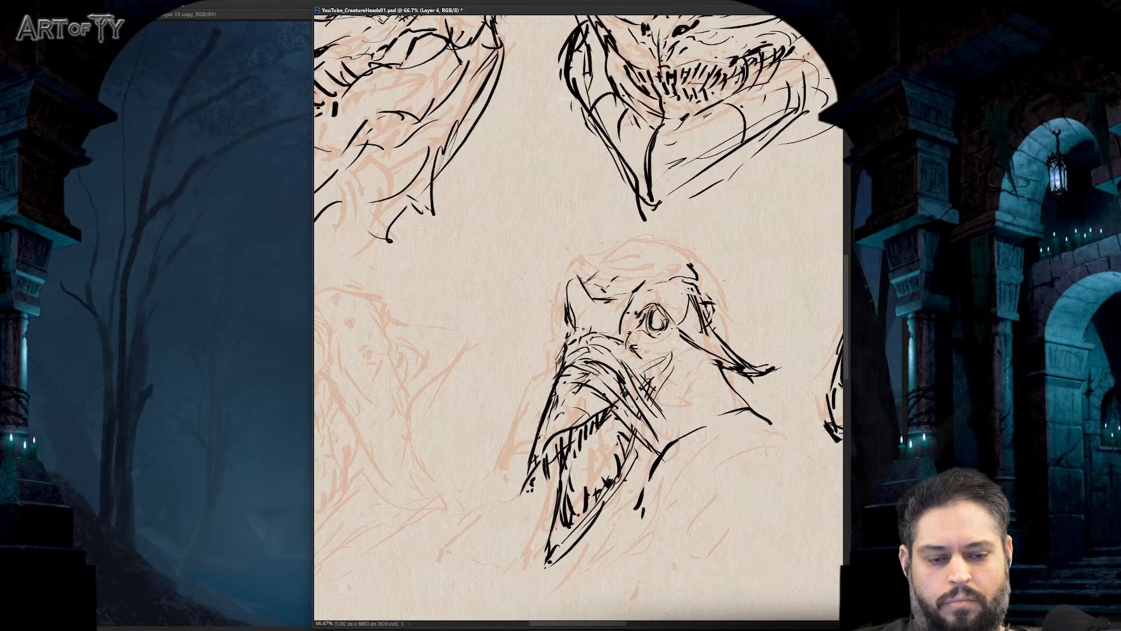
drag(591, 388, 566, 423)
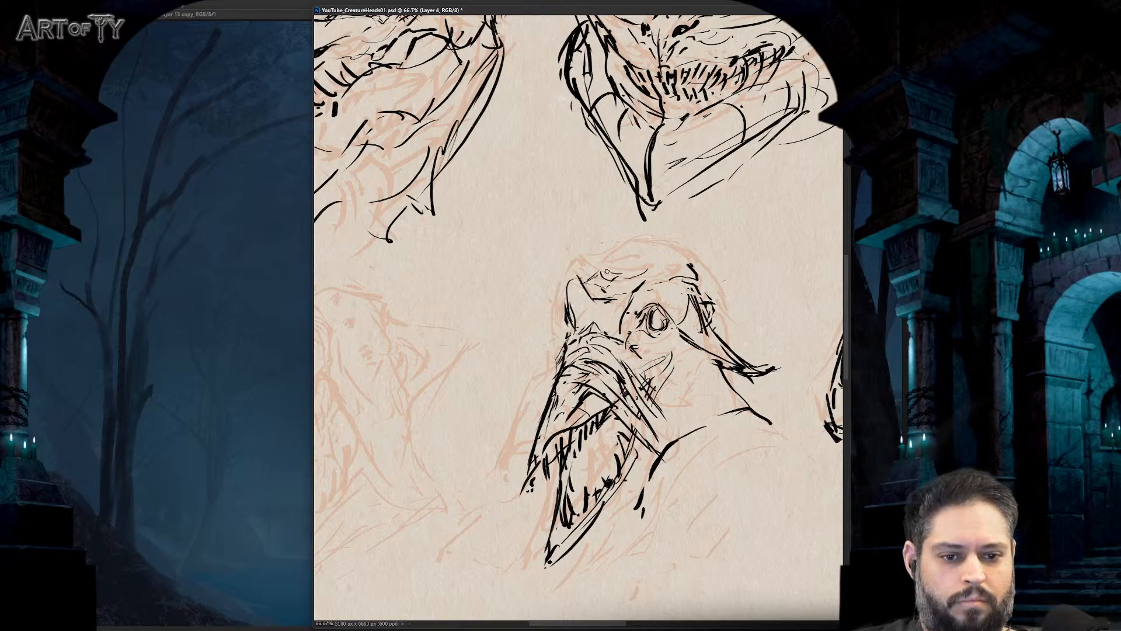
- Ink the rounded crown and back-of-head outline, then the cheek contour behind the beak
mouse_move(606, 270)
mouse_down()
mouse_move(647, 244)
mouse_move(619, 245)
mouse_move(634, 240)
mouse_move(647, 245)
mouse_move(605, 262)
mouse_move(671, 246)
mouse_move(713, 264)
mouse_move(725, 320)
mouse_up()
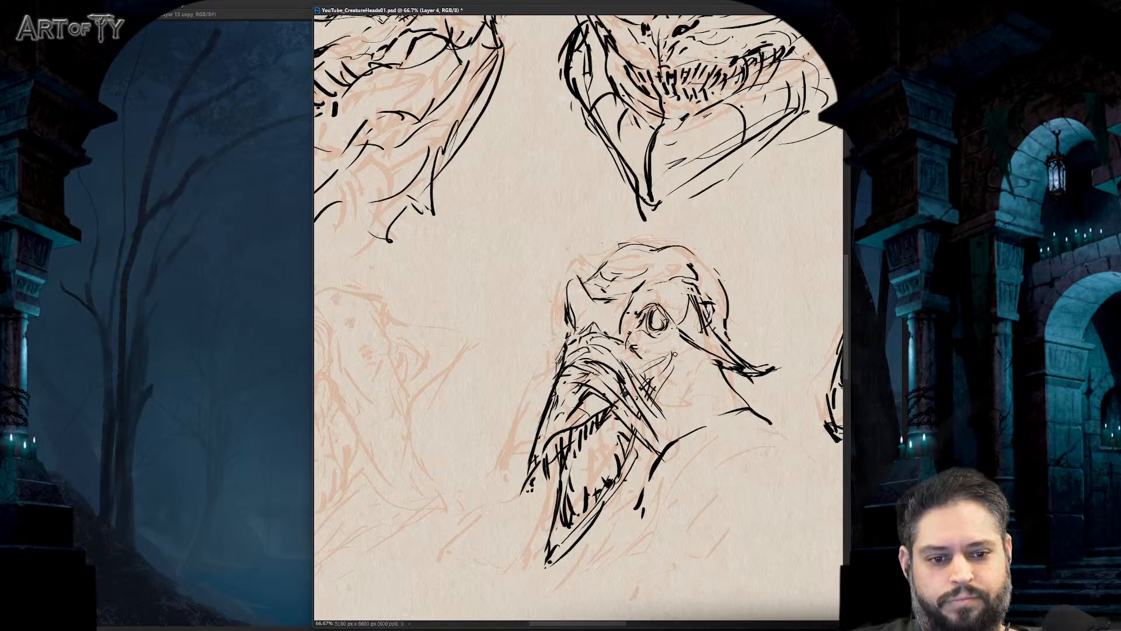
drag(668, 396, 658, 411)
mouse_move(681, 391)
mouse_down()
mouse_move(700, 371)
mouse_move(696, 395)
mouse_up()
mouse_move(711, 357)
mouse_down()
mouse_move(697, 397)
mouse_move(667, 404)
mouse_up()
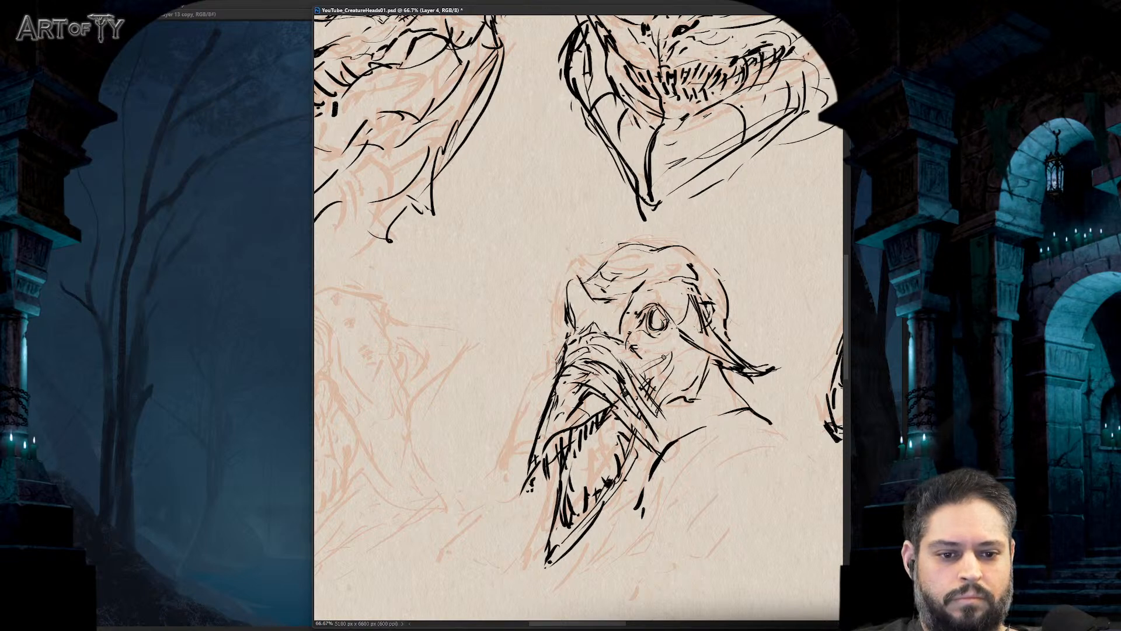
- Add short contour strokes to the cheek and ink a small spike jutting from the far side of the beak
mouse_move(648, 365)
mouse_down()
mouse_move(675, 348)
mouse_move(706, 357)
mouse_move(701, 347)
mouse_move(751, 363)
mouse_move(725, 368)
mouse_move(692, 348)
mouse_move(648, 369)
mouse_up()
drag(688, 337, 686, 318)
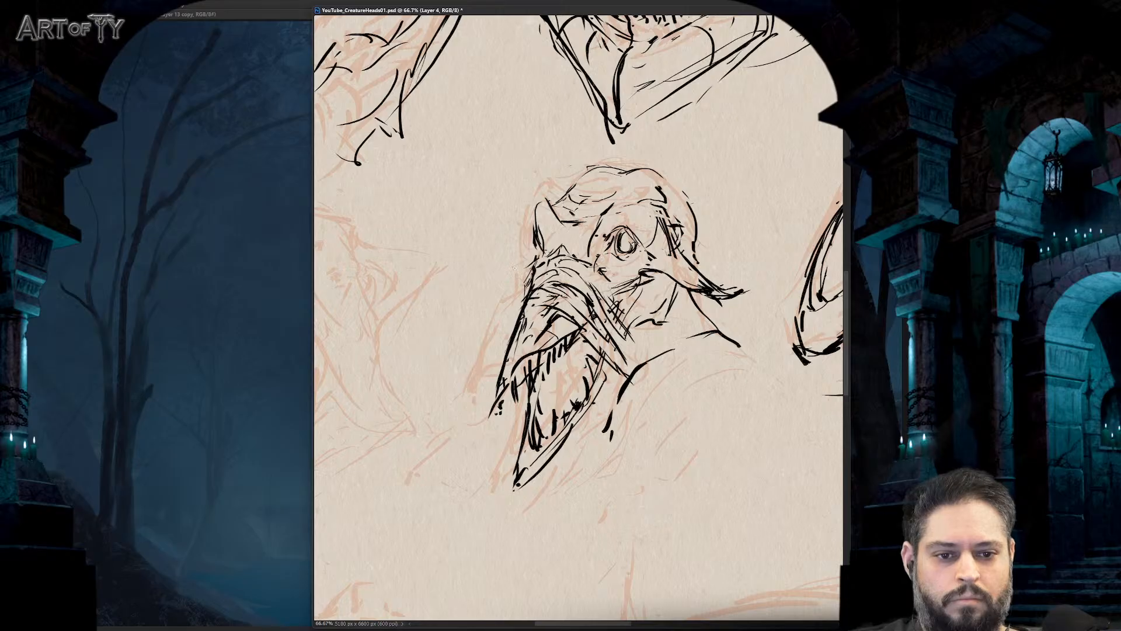
mouse_move(507, 276)
mouse_down()
mouse_move(522, 285)
mouse_move(521, 271)
mouse_up()
drag(488, 281, 523, 289)
- Thicken the lower beak's underside edge and fill the open mouth with hatched interior strokes
key(ctrl+minus)
key(ctrl+minus)
key(ctrl+minus)
key(ctrl+plus)
key(ctrl+plus)
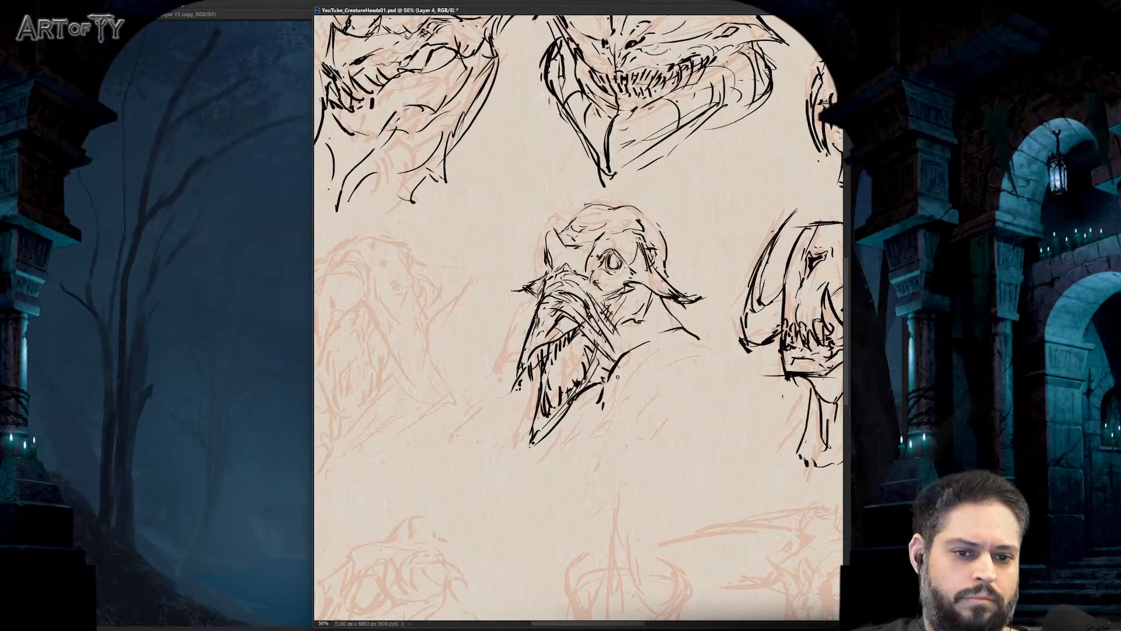
drag(609, 358, 551, 418)
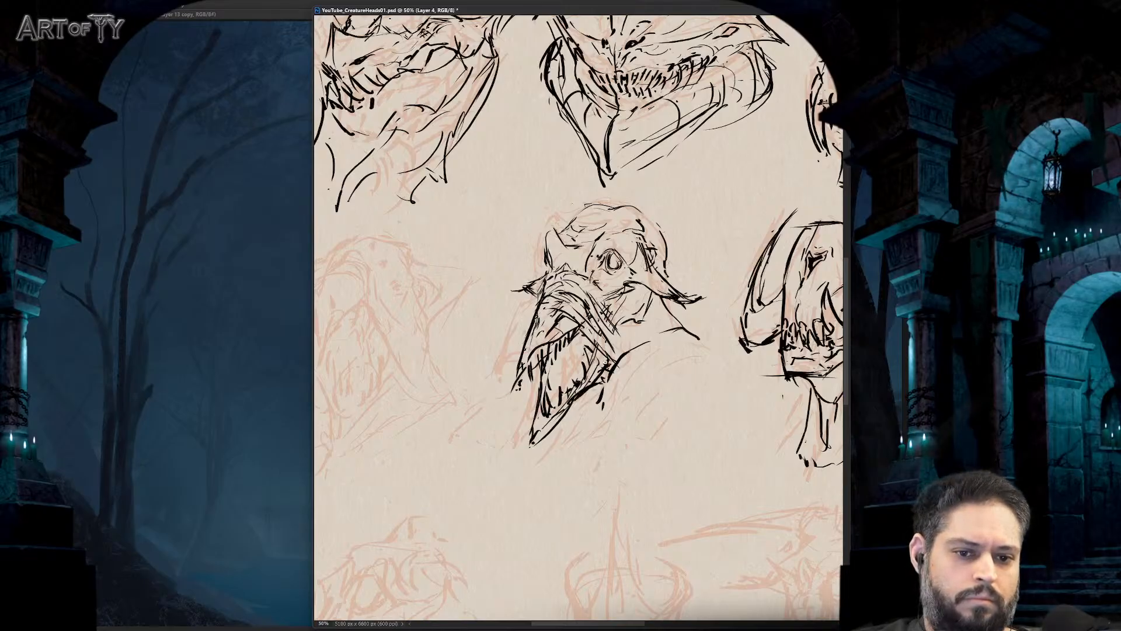
drag(569, 341, 551, 385)
drag(571, 368, 552, 386)
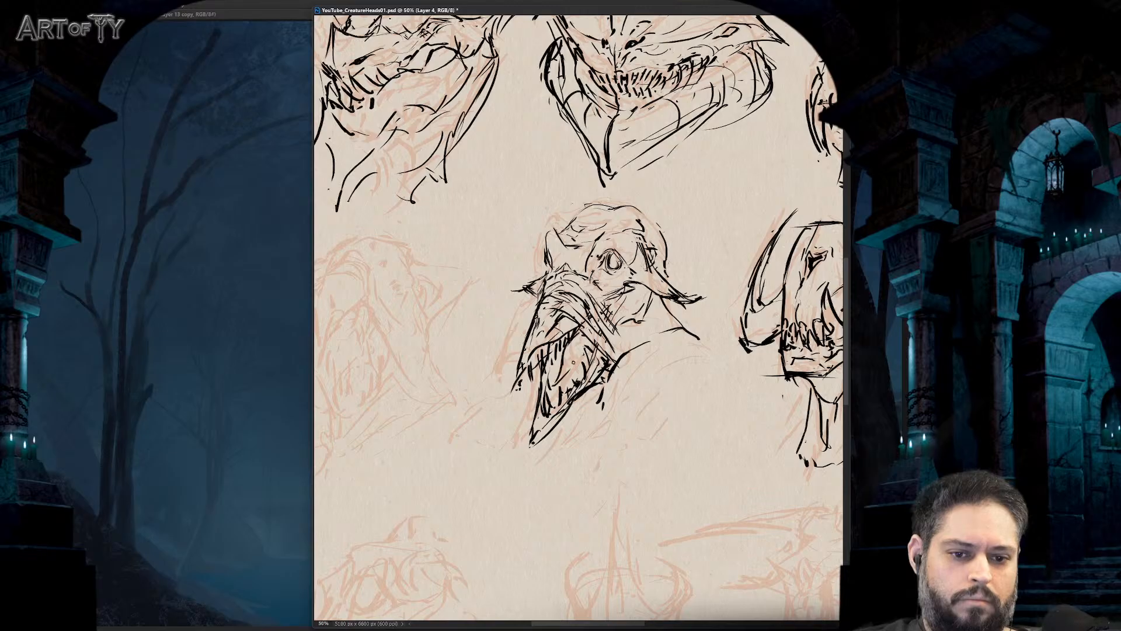
mouse_move(587, 339)
mouse_down()
mouse_move(566, 366)
mouse_move(563, 350)
mouse_move(549, 384)
mouse_up()
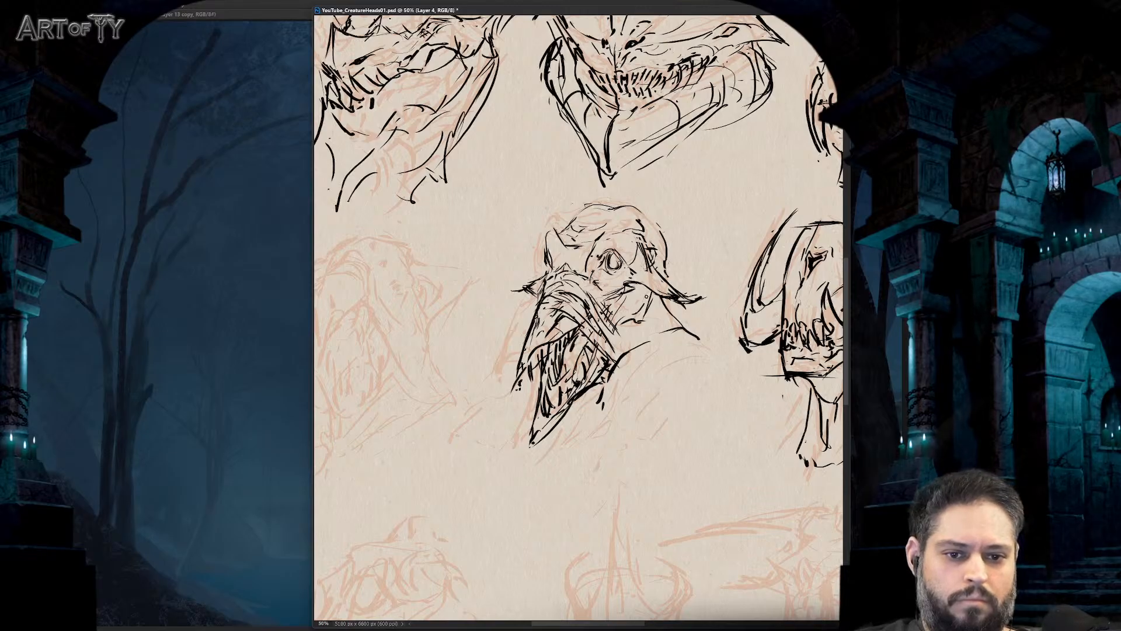
- Ink the jaw hinge and dark cheek folds behind the mouth, with wrinkles beneath the round eye
key(ctrl+minus)
key(ctrl+minus)
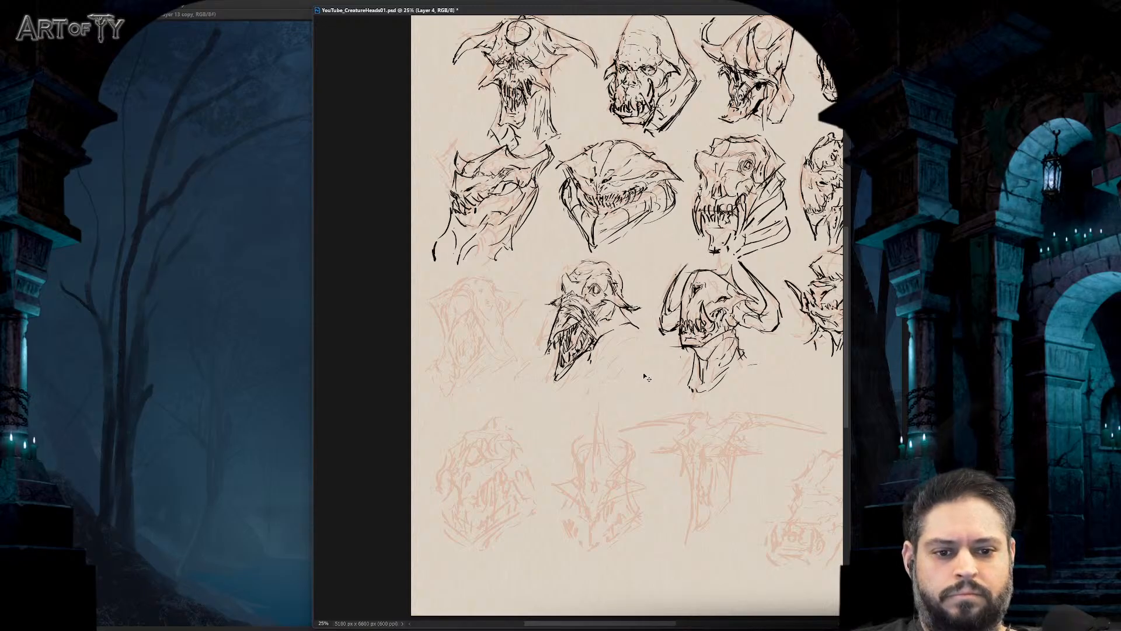
key(ctrl+minus)
key(ctrl+minus)
key(ctrl+plus)
key(ctrl+plus)
key(ctrl+plus)
key(ctrl+plus)
key(ctrl+plus)
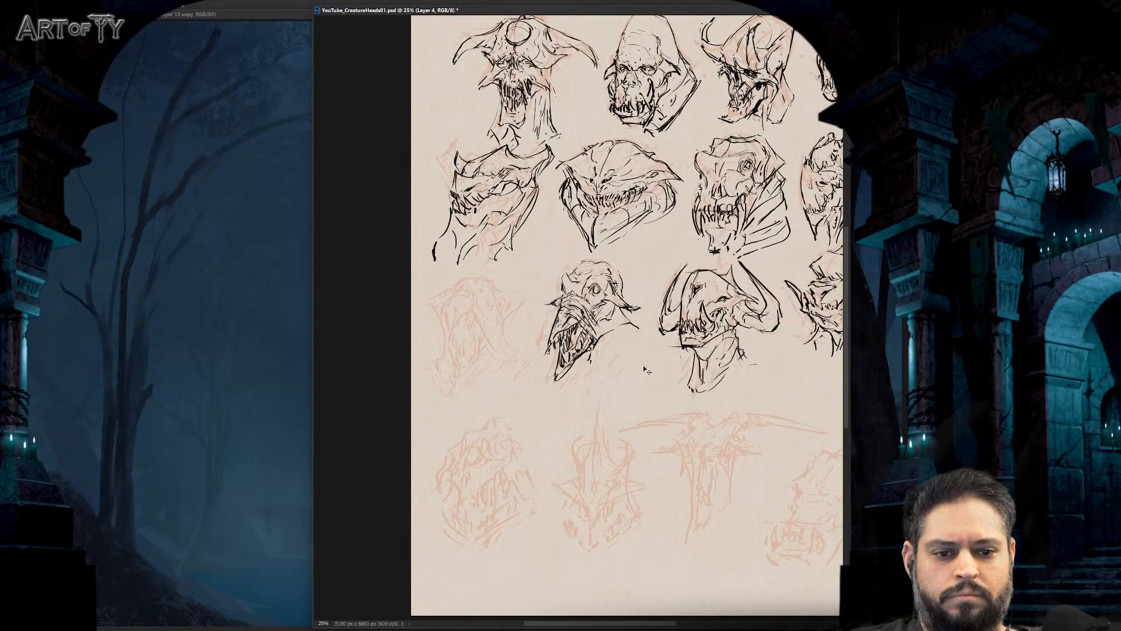
drag(671, 346, 606, 450)
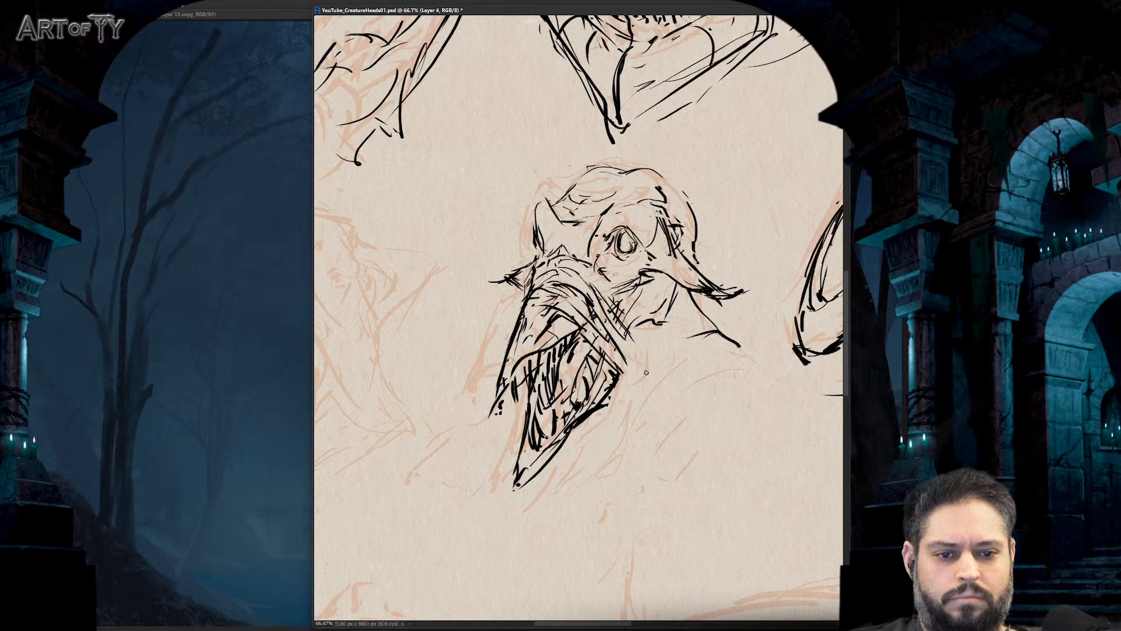
drag(677, 302, 649, 377)
mouse_move(645, 335)
mouse_down()
mouse_move(639, 366)
mouse_move(620, 380)
mouse_move(640, 338)
mouse_move(638, 353)
mouse_up()
mouse_move(642, 307)
mouse_down()
mouse_move(630, 320)
mouse_move(635, 300)
mouse_move(616, 318)
mouse_up()
drag(674, 282, 667, 311)
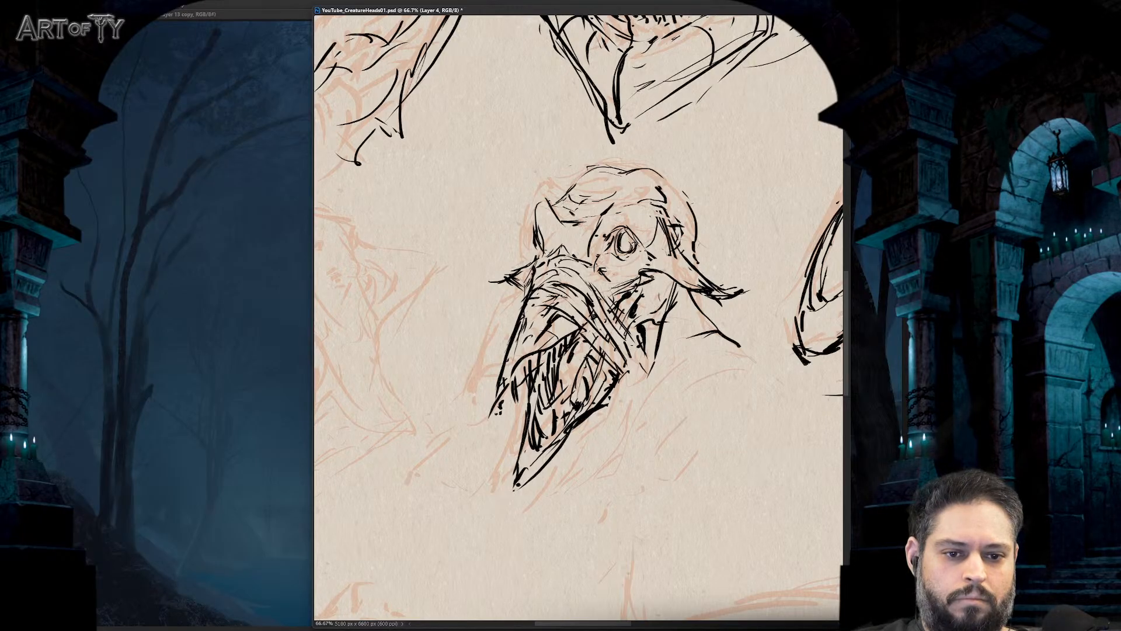
drag(608, 285, 630, 273)
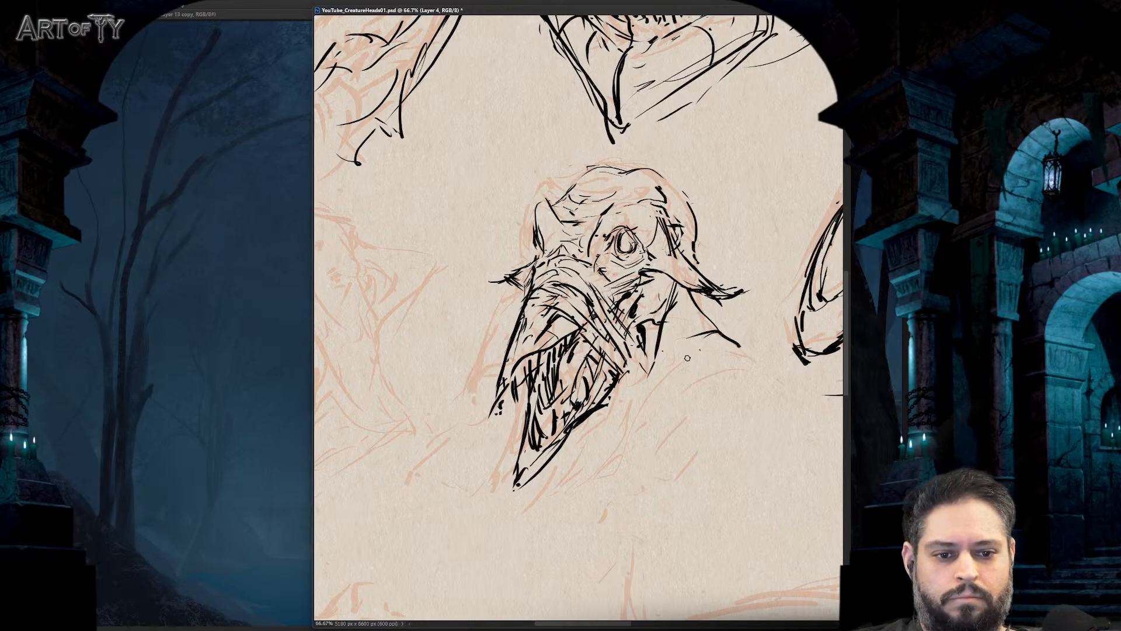
- Ink the neck below the jaw with overlapping fold lines and a long lower contour
mouse_move(688, 358)
mouse_down()
mouse_move(678, 402)
mouse_move(636, 433)
mouse_up()
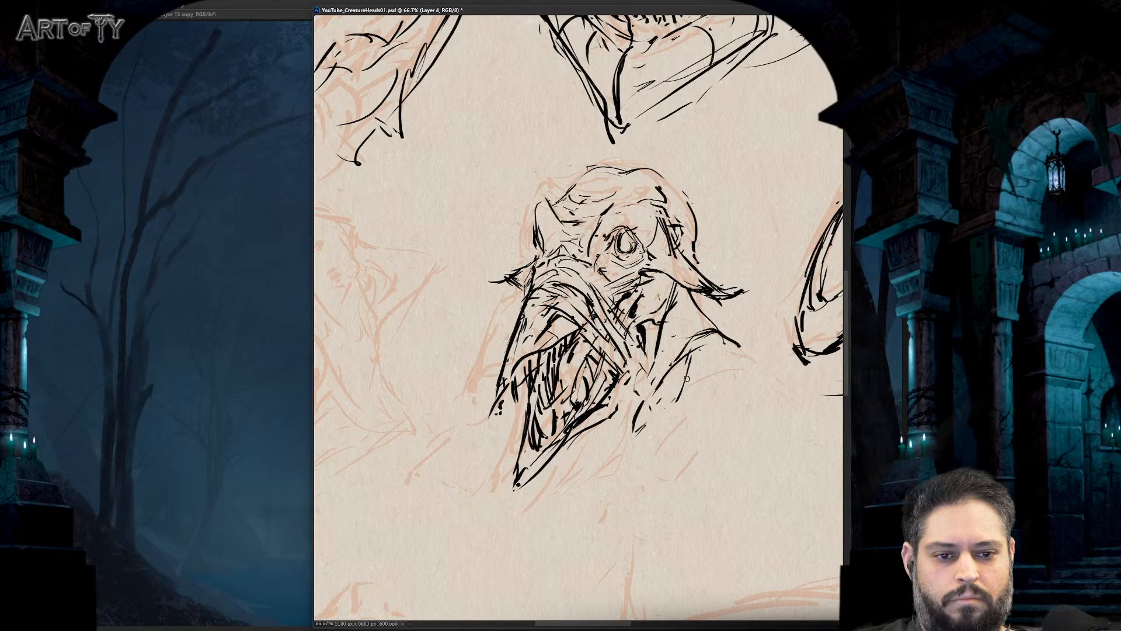
drag(693, 372, 651, 404)
drag(699, 301, 737, 401)
mouse_move(717, 408)
mouse_down()
mouse_move(768, 410)
mouse_move(733, 410)
mouse_up()
drag(737, 408, 611, 481)
- Try a pointed throat flap beneath the lower beak, undoing the first curve and redrawing it narrower
drag(580, 445, 609, 483)
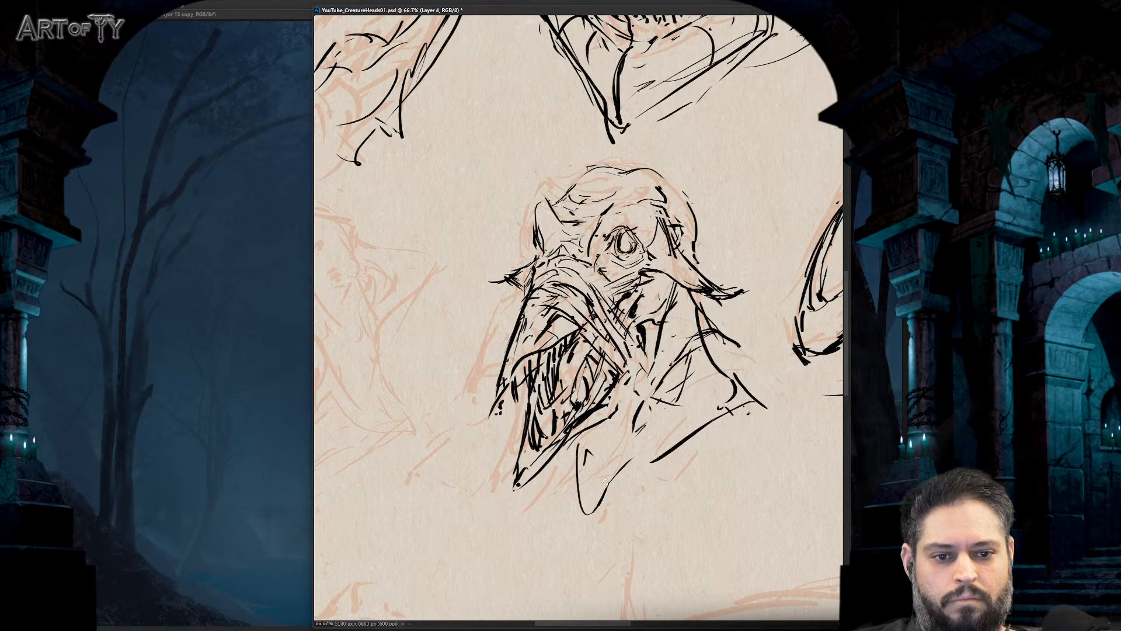
key(ctrl+z)
key(ctrl+z)
key(ctrl+z)
mouse_move(568, 446)
mouse_down()
mouse_move(603, 461)
mouse_move(574, 480)
mouse_up()
mouse_move(569, 494)
mouse_down()
mouse_move(567, 507)
mouse_move(602, 463)
mouse_up()
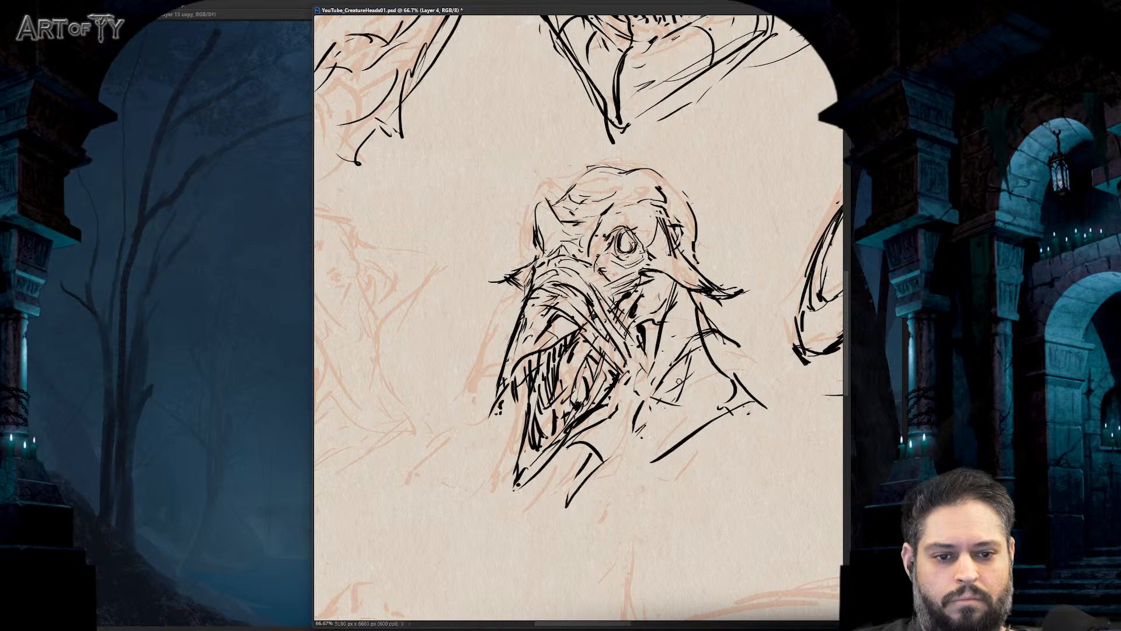
- Erase the throat flap and rework the neck as a broader, angular shape tapering to a point below the beak
key(ctrl+minus)
key(ctrl+minus)
key(ctrl+minus)
key(ctrl+plus)
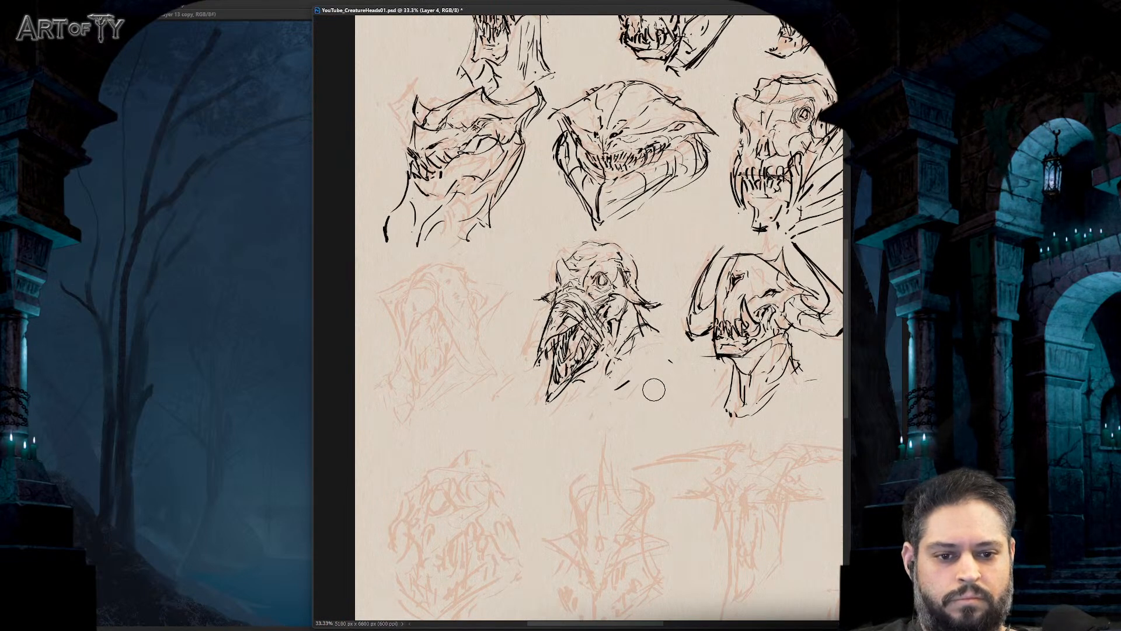
mouse_move(598, 240)
mouse_down()
mouse_move(640, 257)
mouse_move(665, 296)
mouse_move(673, 332)
mouse_move(633, 377)
mouse_up()
mouse_move(677, 331)
mouse_down()
mouse_move(636, 375)
mouse_move(583, 401)
mouse_up()
mouse_move(642, 362)
mouse_down()
mouse_move(583, 409)
mouse_move(611, 385)
mouse_up()
mouse_move(679, 295)
mouse_down()
mouse_move(659, 315)
mouse_move(677, 350)
mouse_up()
mouse_move(671, 347)
mouse_down()
mouse_move(653, 379)
mouse_move(581, 415)
mouse_move(577, 430)
mouse_move(570, 421)
mouse_move(584, 400)
mouse_up()
drag(627, 372, 616, 378)
- Flip the canvas horizontally to check the whole sheet, and save the document
key(ctrl+minus)
key(ctrl+minus)
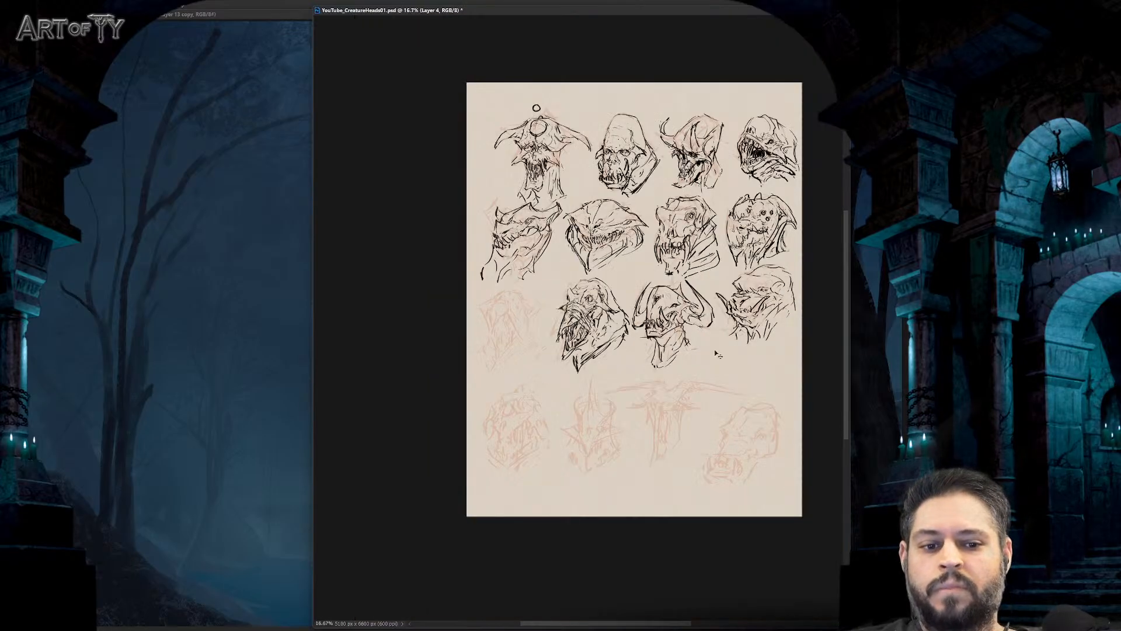
key(ctrl+plus)
key(ctrl+plus)
key(ctrl+shift+h)
drag(683, 365, 541, 346)
key(ctrl+minus)
scroll(689, 380, up, 3)
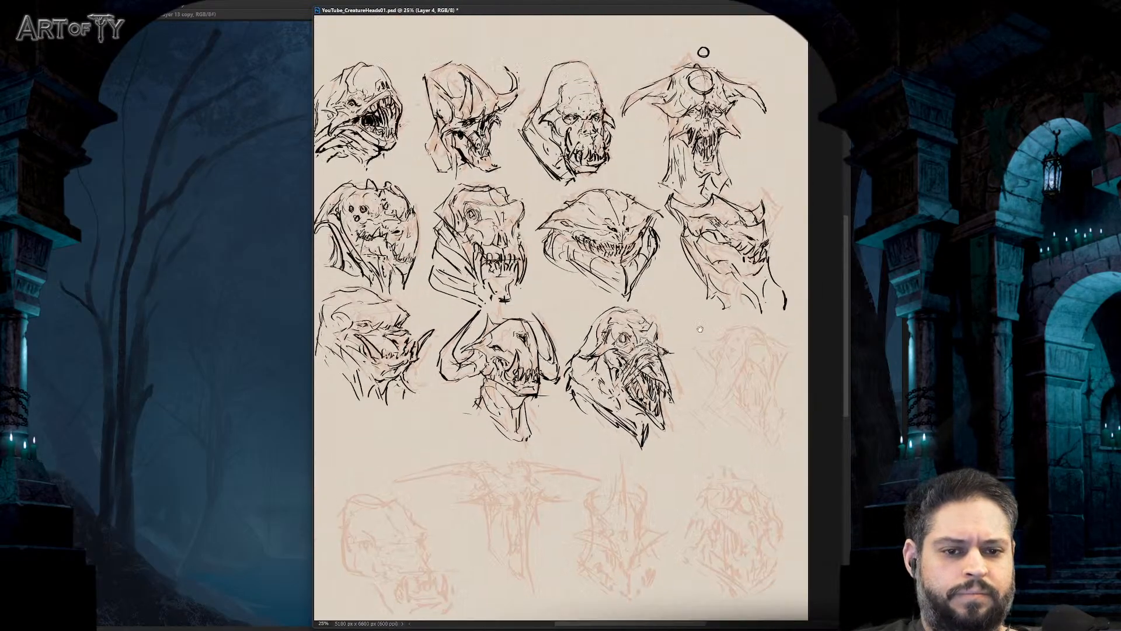
key(ctrl+s)
drag(691, 320, 705, 316)
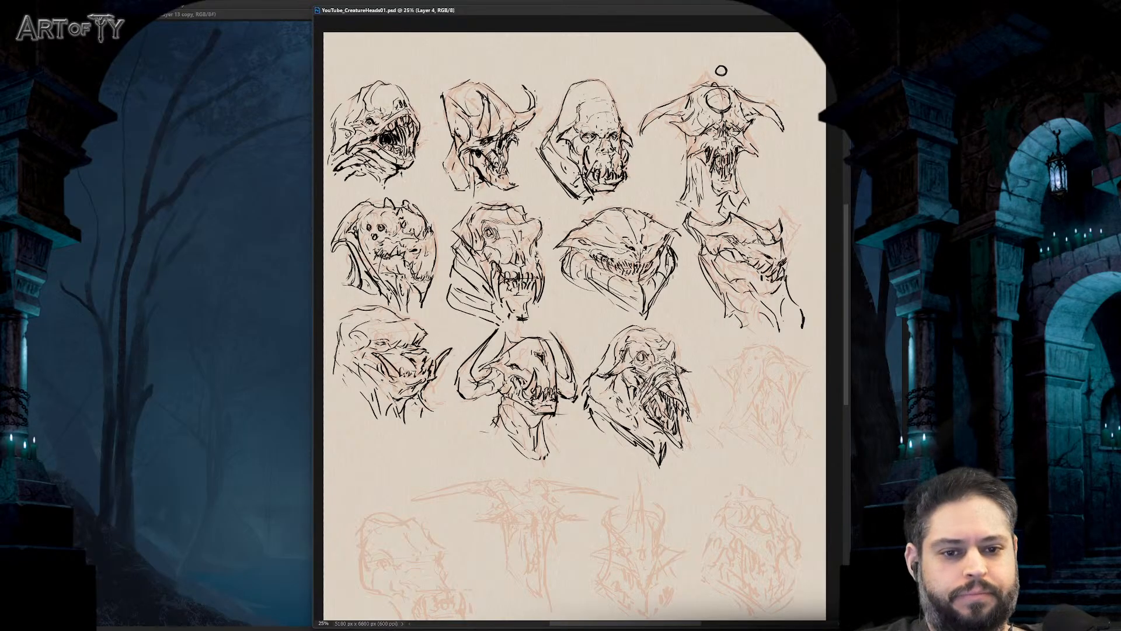
drag(698, 300, 719, 294)
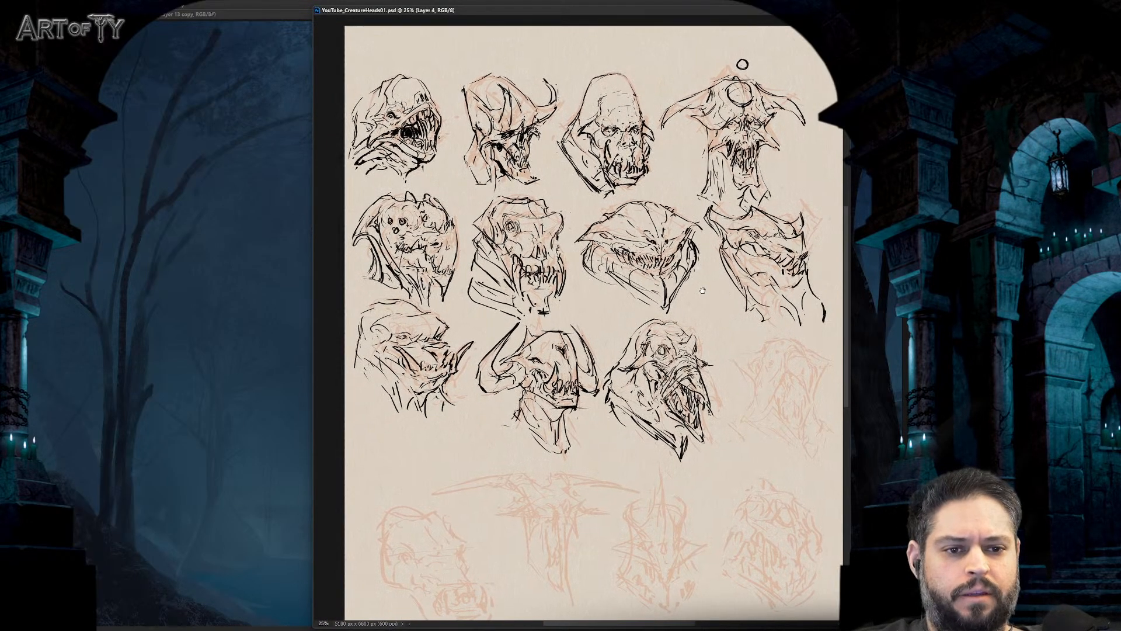
mouse_move(729, 375)
mouse_down()
mouse_move(631, 328)
mouse_move(721, 380)
mouse_up()
drag(694, 313, 682, 311)
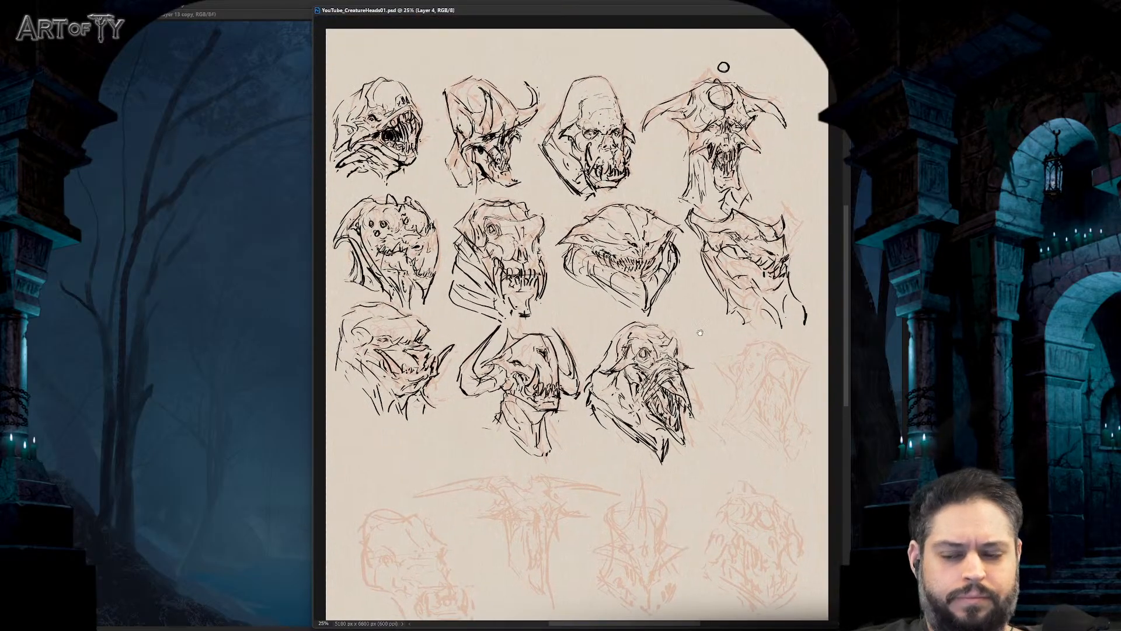
- On the uninked head beside the beaked one, ink the near edge of the gaping mouth and the lower jaw's sides
drag(784, 373, 654, 338)
key(ctrl+plus)
key(ctrl+plus)
key(ctrl+plus)
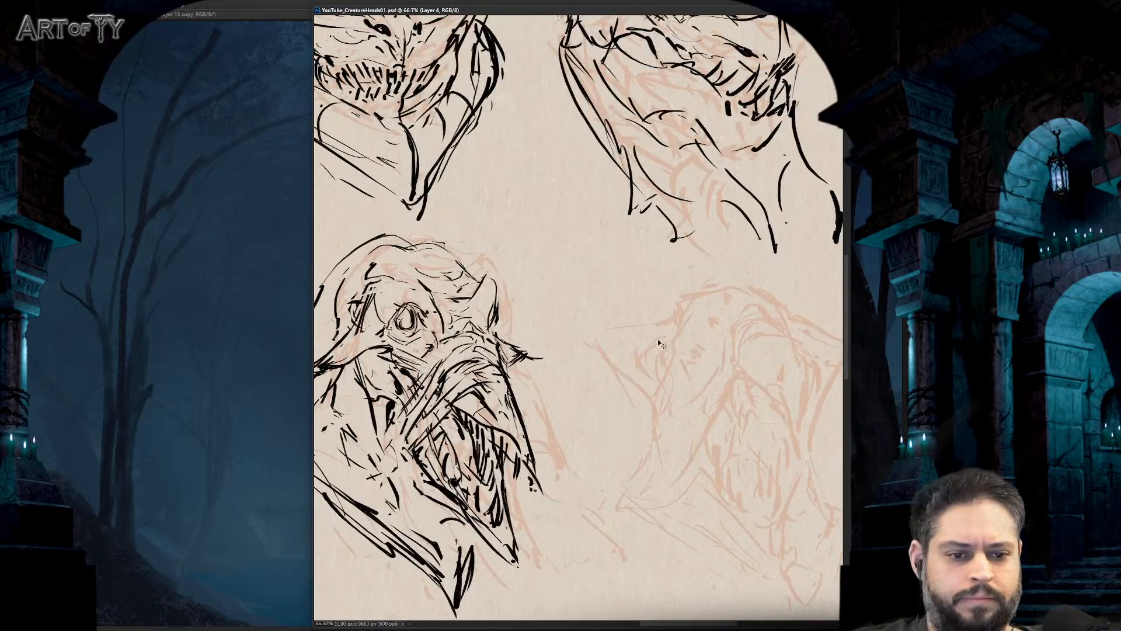
key(ctrl+plus)
drag(799, 397, 585, 289)
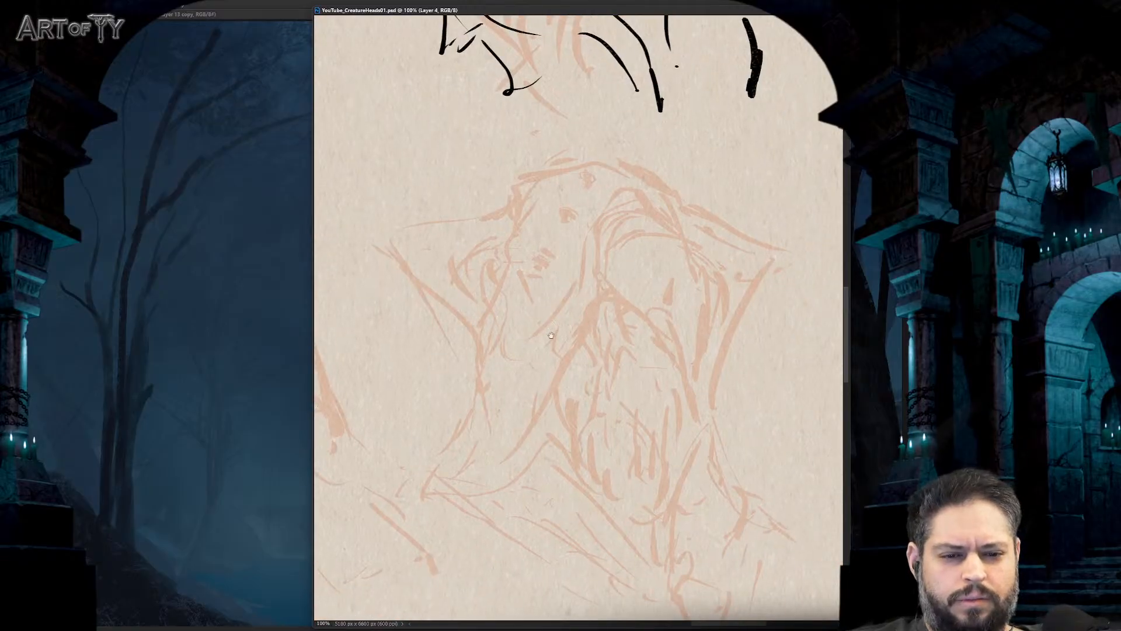
drag(550, 336, 554, 313)
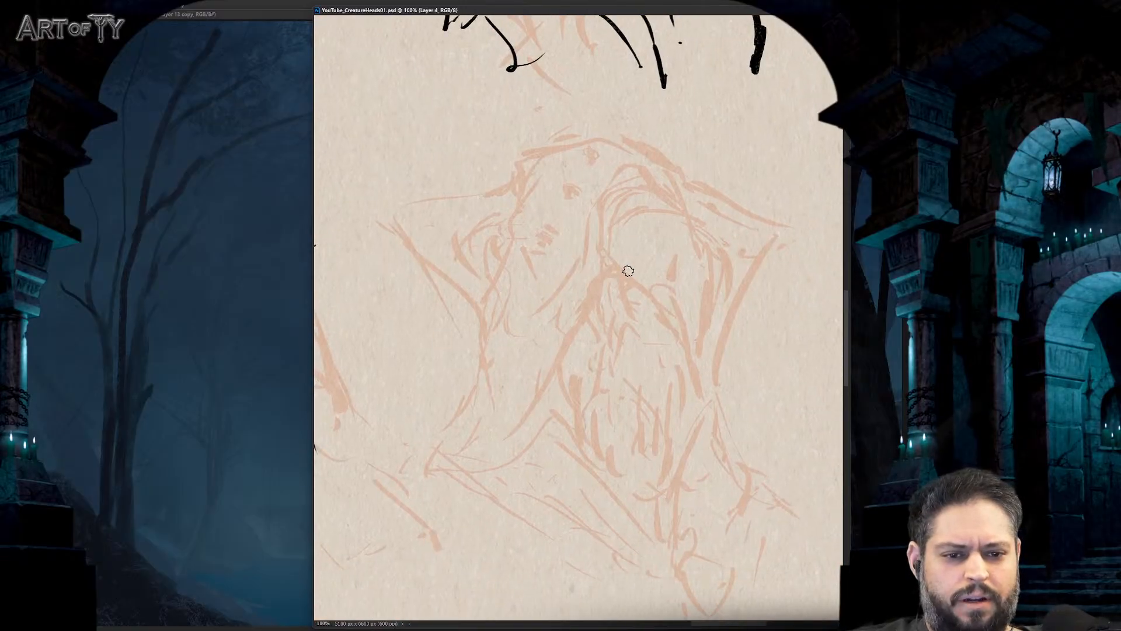
mouse_move(611, 271)
mouse_down()
mouse_move(599, 294)
mouse_move(503, 449)
mouse_up()
drag(550, 416, 616, 470)
drag(679, 435, 664, 467)
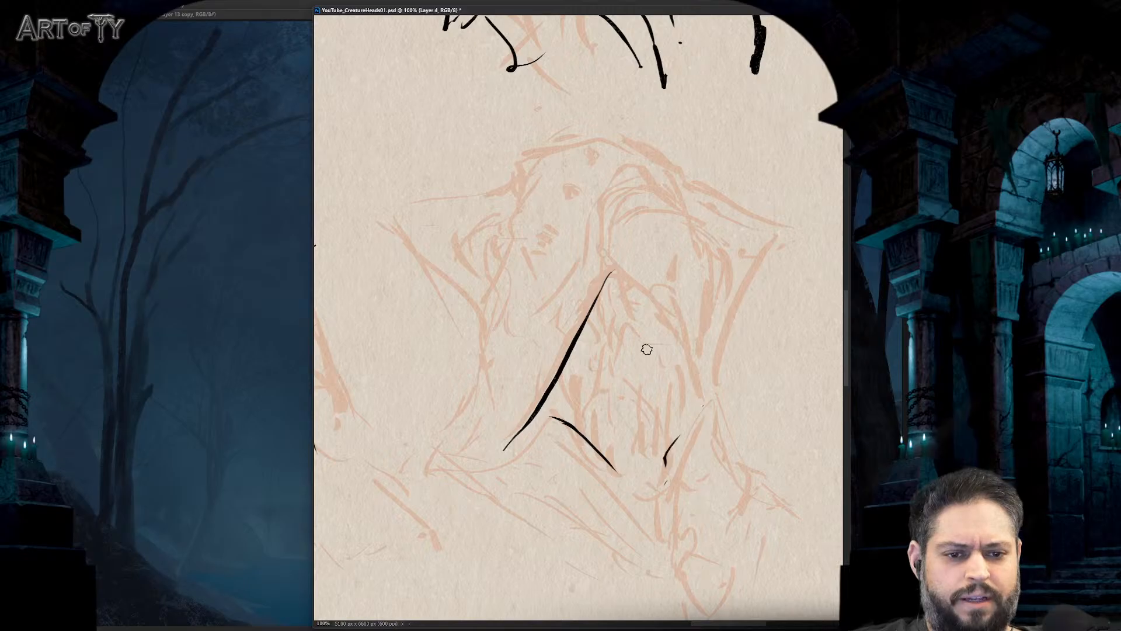
- Ink the arched snout over the mouth, the curved upper lip and the far side of the muzzle
drag(647, 348, 647, 367)
mouse_move(615, 278)
mouse_down()
mouse_move(672, 325)
mouse_move(610, 229)
mouse_up()
mouse_move(616, 221)
mouse_down()
mouse_move(653, 199)
mouse_move(711, 261)
mouse_move(717, 318)
mouse_up()
drag(706, 324, 706, 386)
click(667, 305)
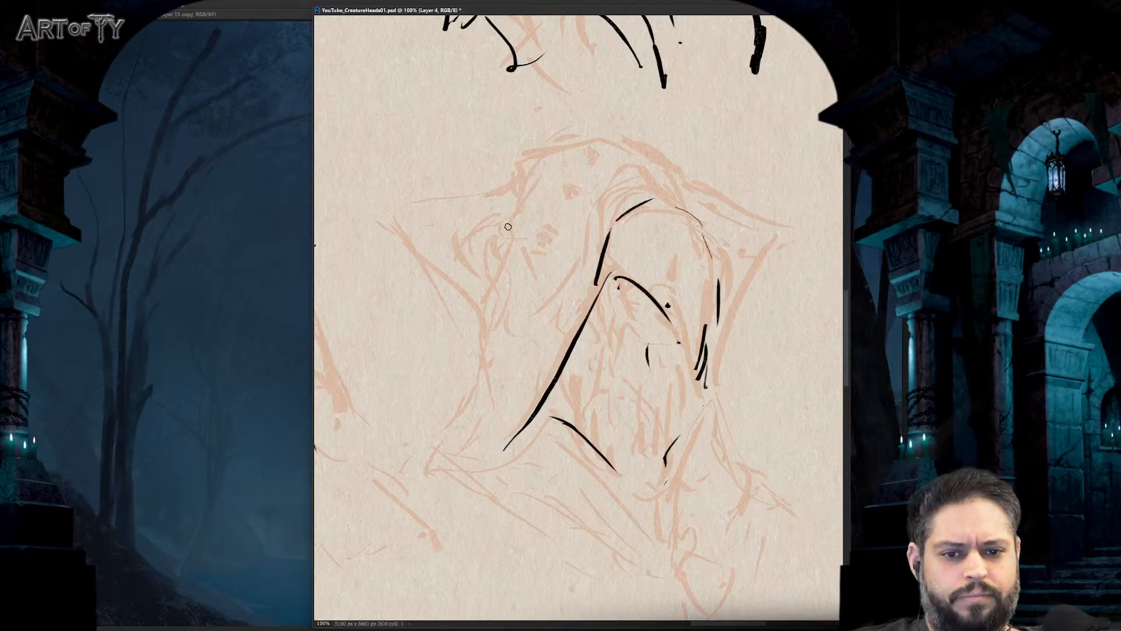
- Ink the crown as a long curve sweeping out to pointed tips on both sides of the head
drag(546, 169, 538, 174)
drag(636, 145, 664, 149)
mouse_move(561, 146)
mouse_down()
mouse_move(394, 208)
mouse_move(390, 227)
mouse_move(465, 325)
mouse_move(708, 203)
mouse_move(773, 214)
mouse_up()
drag(650, 161, 712, 191)
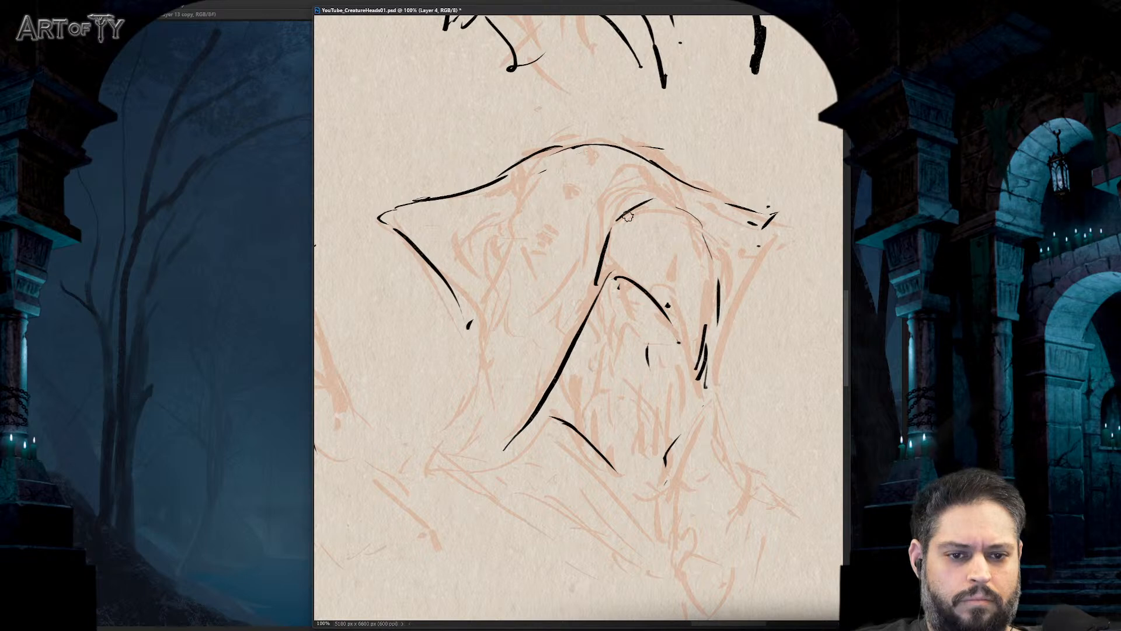
- Ink the near eye with its angled brow, dark hatching and the cheek lines running down beside the snout
mouse_move(491, 234)
mouse_down()
mouse_move(480, 241)
mouse_move(517, 218)
mouse_up()
mouse_move(454, 241)
mouse_down()
mouse_move(508, 247)
mouse_move(501, 268)
mouse_move(533, 281)
mouse_move(554, 278)
mouse_move(587, 237)
mouse_up()
drag(539, 206, 586, 237)
mouse_move(490, 234)
mouse_down()
mouse_move(520, 215)
mouse_move(384, 231)
mouse_up()
drag(479, 276, 502, 294)
drag(559, 264, 526, 301)
mouse_move(592, 241)
mouse_down()
mouse_move(565, 263)
mouse_move(519, 349)
mouse_up()
- Ink a row of short, slanted upper teeth along the inside of the mouth's upper edge
key(ctrl+minus)
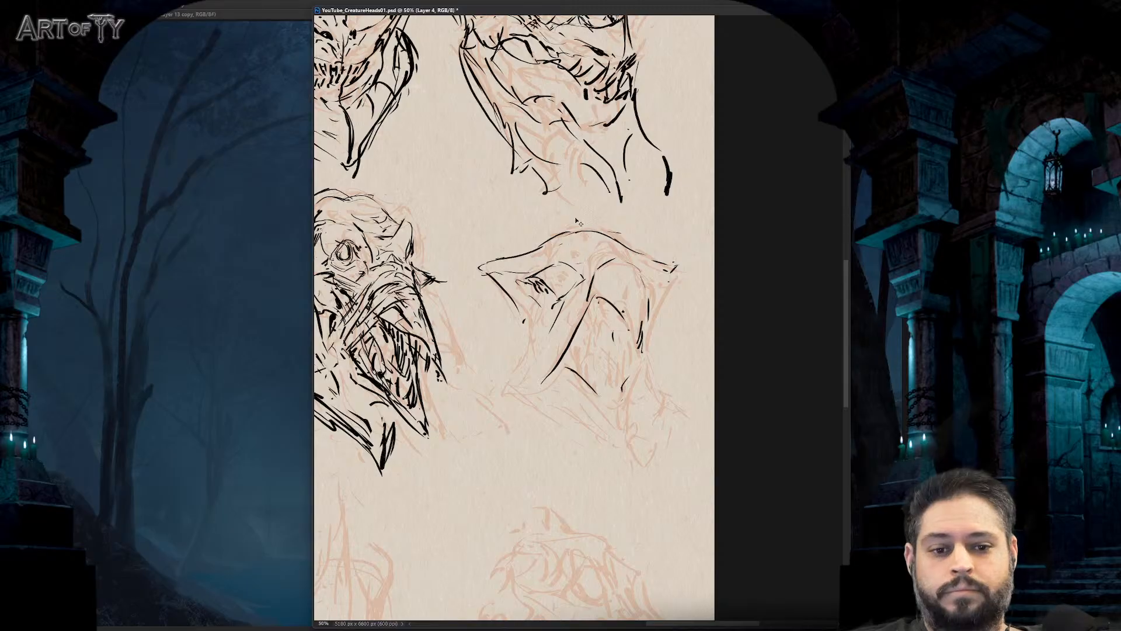
key(ctrl+plus)
key(ctrl+minus)
key(ctrl+minus)
key(ctrl+minus)
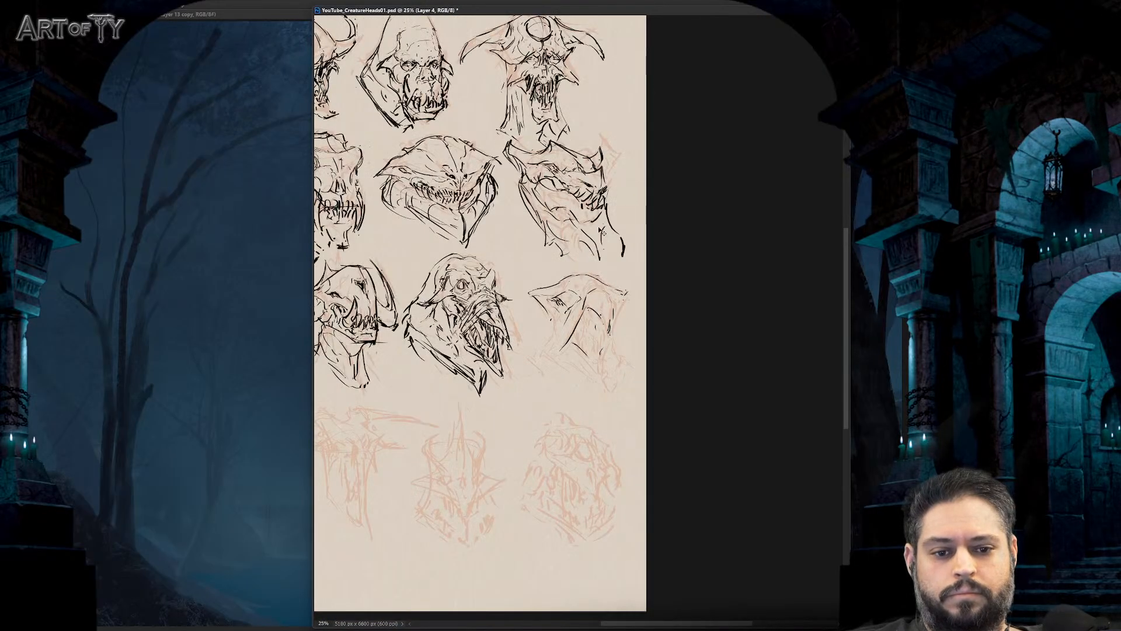
key(ctrl+plus)
key(ctrl+plus)
key(ctrl+plus)
key(ctrl+plus)
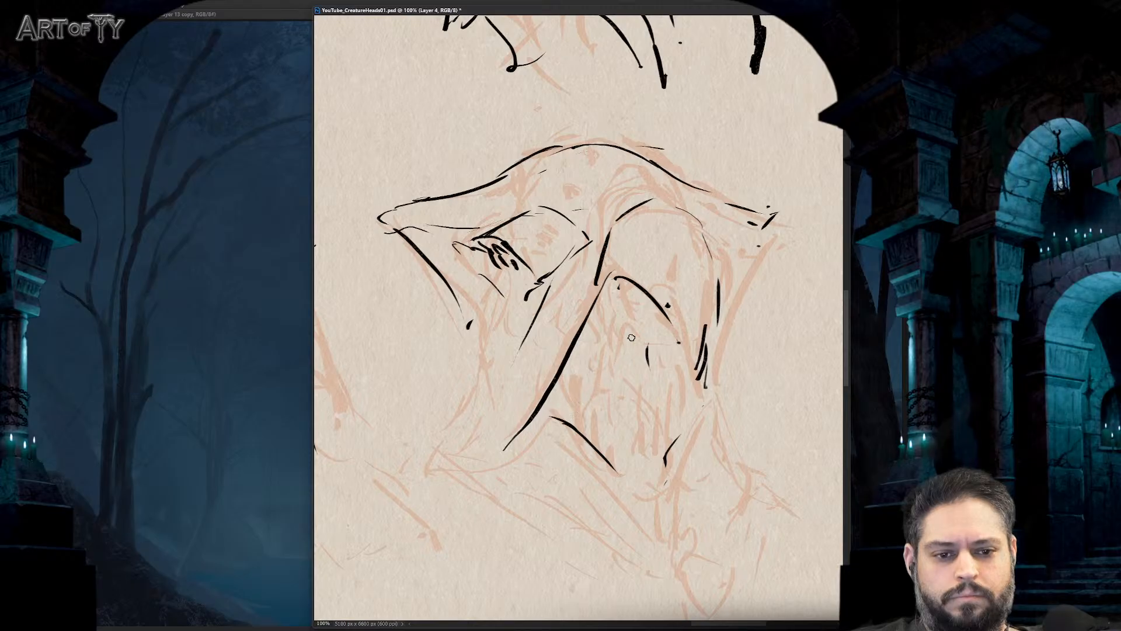
mouse_move(597, 318)
mouse_down()
mouse_move(594, 341)
mouse_move(603, 339)
mouse_up()
mouse_move(614, 292)
mouse_down()
mouse_move(611, 333)
mouse_move(621, 324)
mouse_up()
drag(633, 283, 637, 312)
drag(602, 324, 585, 350)
drag(578, 362, 572, 417)
- Ink the lower teeth around the jaw's inner rim, down to the chin and up the far side
drag(586, 408, 621, 468)
drag(627, 473, 638, 513)
drag(653, 488, 649, 517)
drag(669, 470, 661, 514)
drag(678, 413, 674, 444)
mouse_move(678, 454)
mouse_down()
mouse_move(669, 481)
mouse_move(673, 461)
mouse_up()
drag(689, 410, 683, 432)
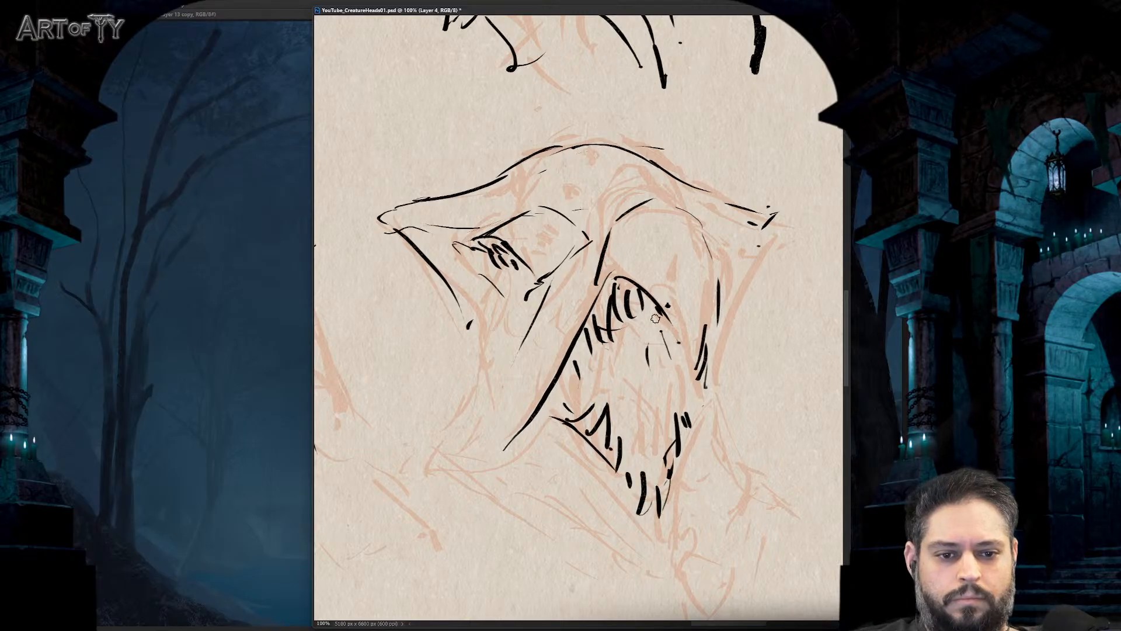
drag(568, 402, 604, 399)
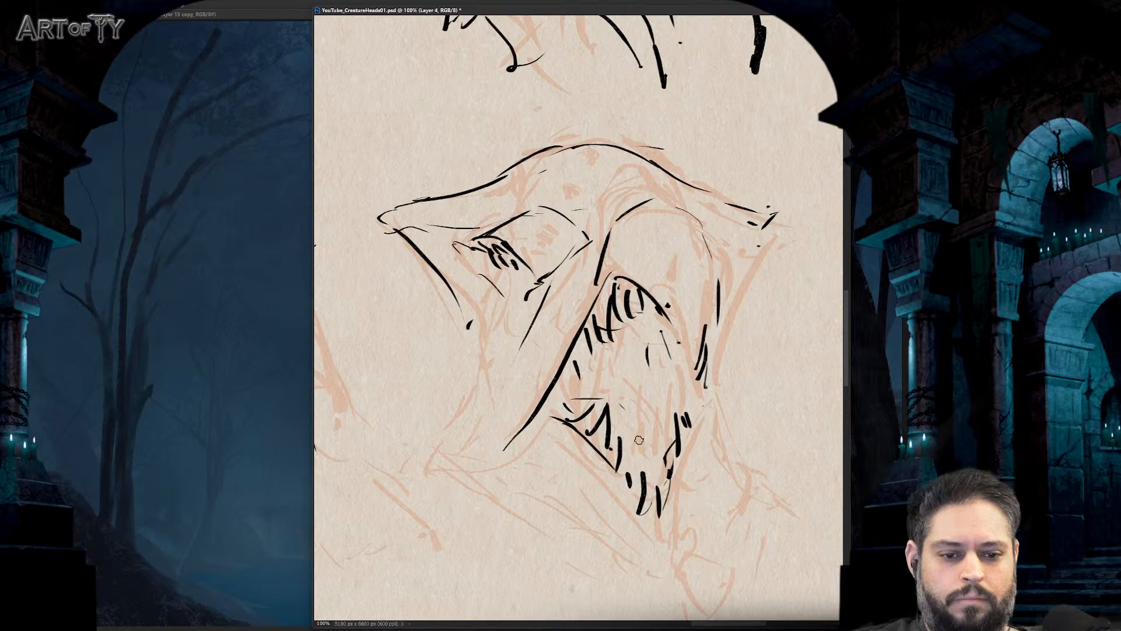
- Erase the near eye, its brow and hatching, and the near end of the crown on the gaping-mouthed head
key(ctrl+minus)
key(ctrl+minus)
key(ctrl+minus)
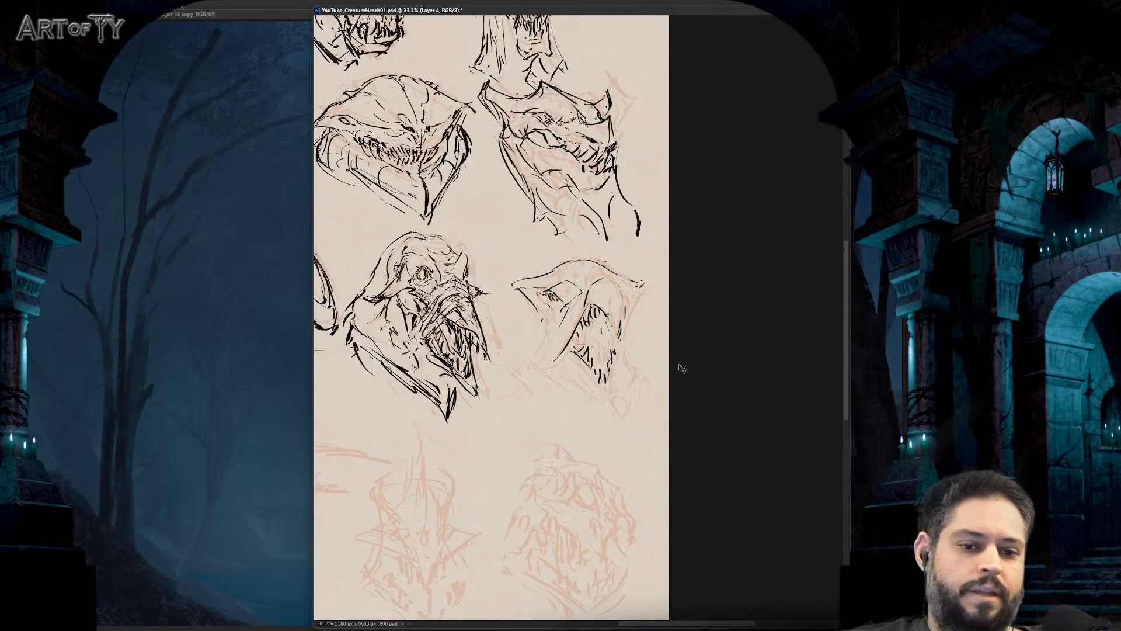
key(ctrl+plus)
key(ctrl+plus)
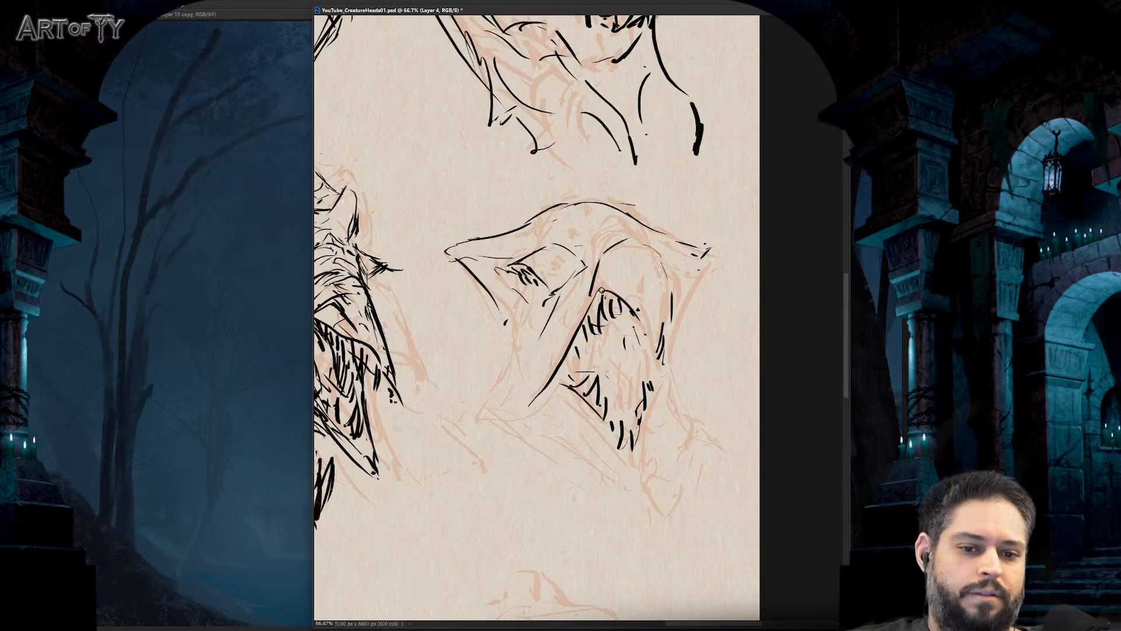
key(e)
mouse_move(492, 248)
mouse_down()
mouse_move(498, 283)
mouse_move(537, 266)
mouse_move(528, 303)
mouse_up()
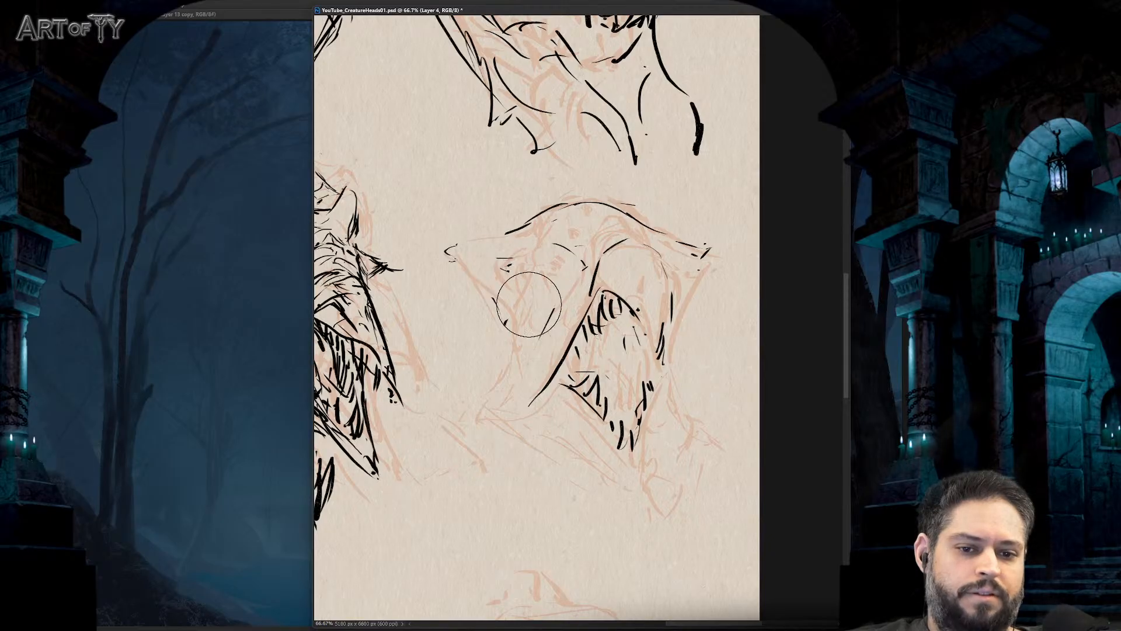
- Ink a sloping snout ridge, small crown bumps, and a hooked horn with cheek lines on the near side
key(b)
drag(607, 221, 549, 315)
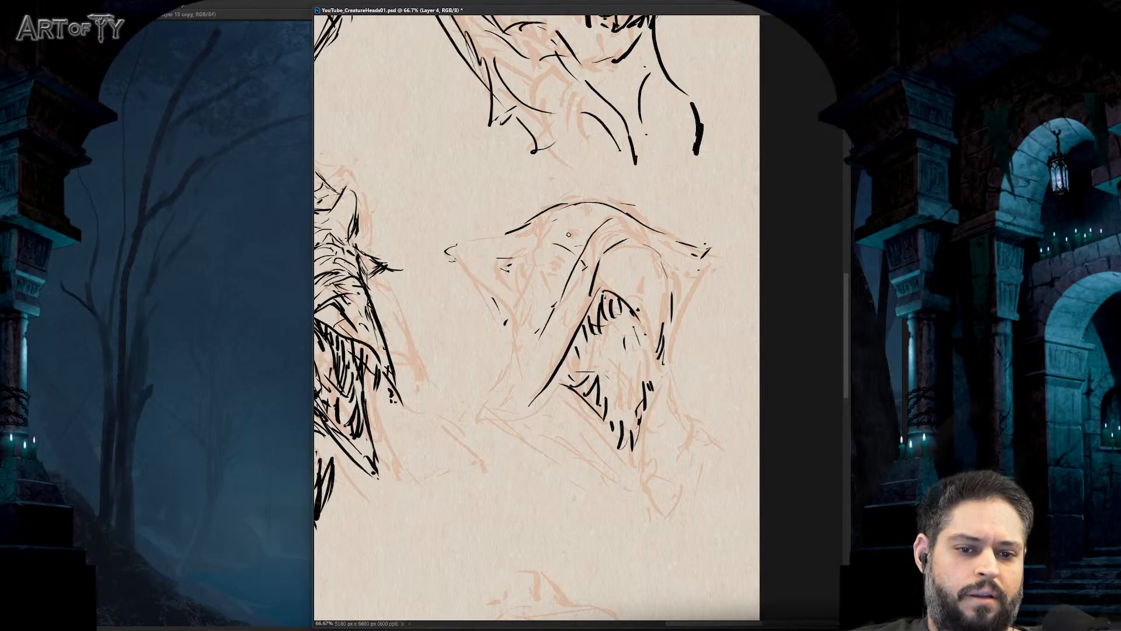
drag(567, 236, 568, 229)
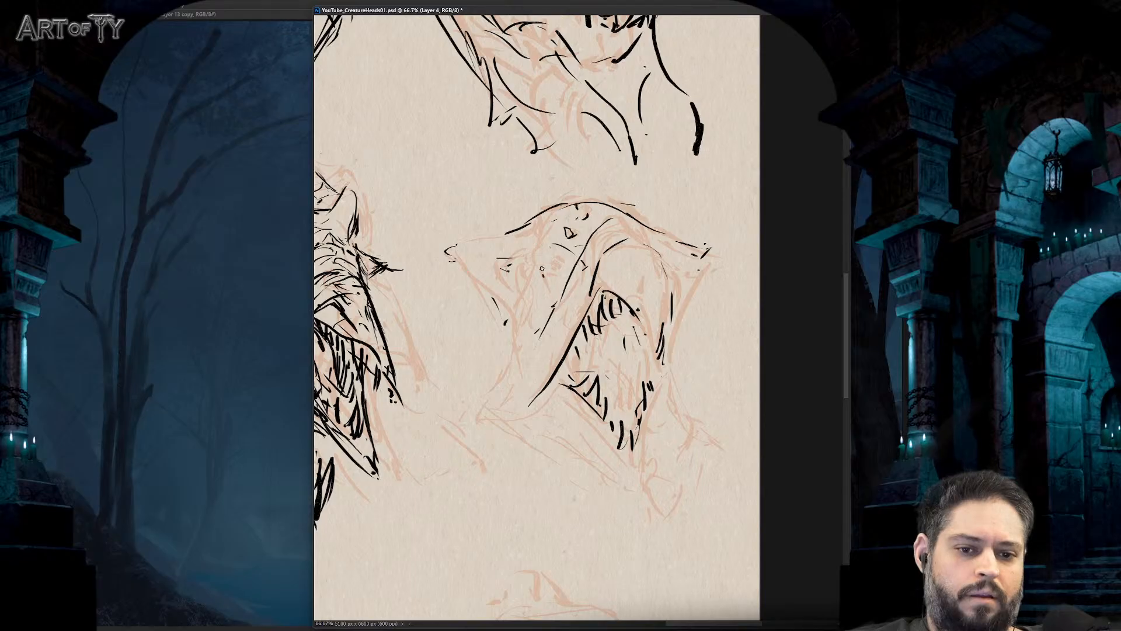
mouse_move(506, 233)
mouse_down()
mouse_move(473, 249)
mouse_move(439, 293)
mouse_move(507, 299)
mouse_move(508, 369)
mouse_up()
- Erase the mouth's edges and teeth and redraw the opening as a tall, rounded outline narrowing toward the chin
key(e)
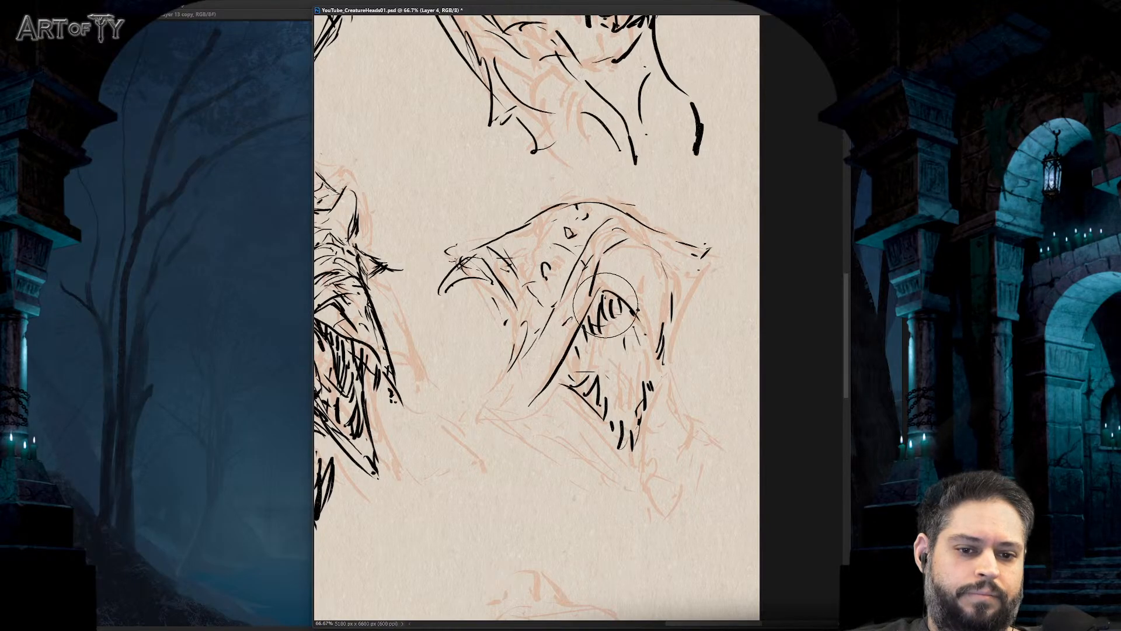
mouse_move(607, 292)
mouse_down()
mouse_move(641, 403)
mouse_move(665, 295)
mouse_up()
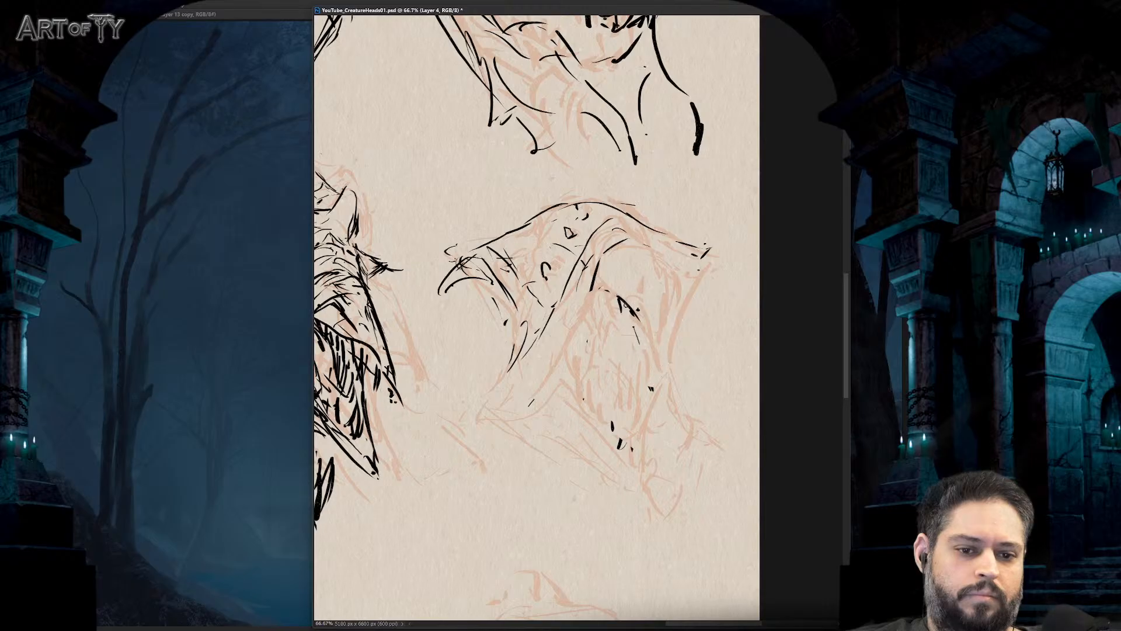
drag(549, 368, 590, 294)
mouse_move(590, 298)
mouse_down()
mouse_move(644, 279)
mouse_move(635, 268)
mouse_move(664, 362)
mouse_up()
mouse_move(601, 286)
mouse_down()
mouse_move(581, 403)
mouse_move(622, 432)
mouse_up()
drag(651, 336, 643, 450)
drag(639, 443, 625, 445)
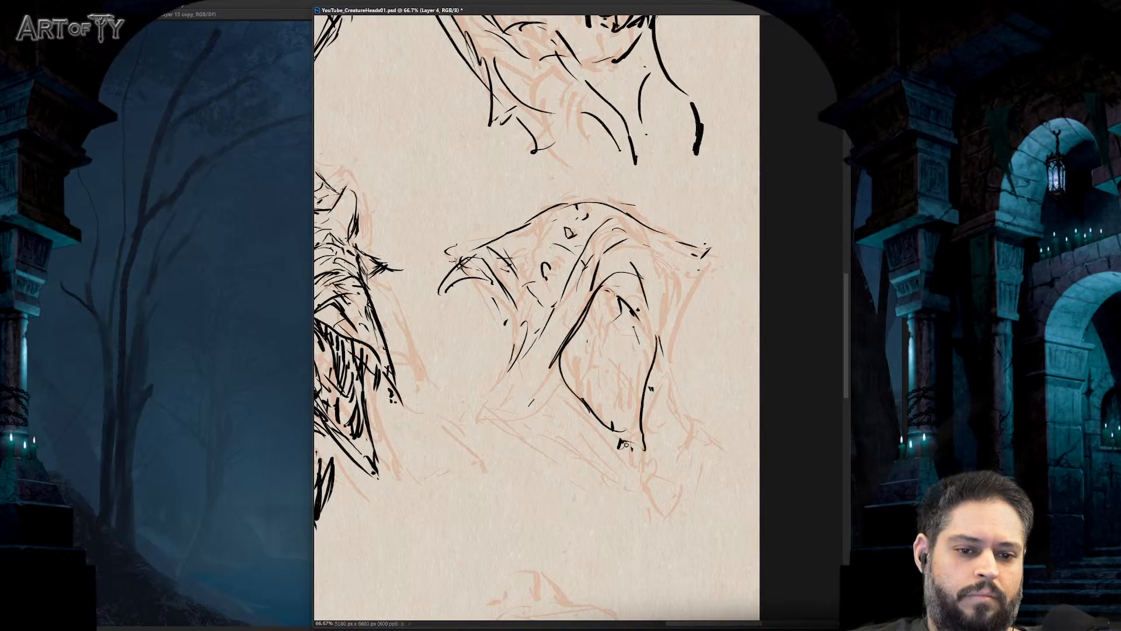
- Ink the far edge of the upper lip and a row of short upper teeth under the snout tip
drag(637, 278, 654, 356)
mouse_move(595, 295)
mouse_down()
mouse_move(639, 280)
mouse_move(605, 304)
mouse_move(614, 295)
mouse_up()
drag(623, 278, 636, 301)
mouse_move(594, 303)
mouse_down()
mouse_move(584, 325)
mouse_move(632, 309)
mouse_up()
drag(641, 296, 646, 311)
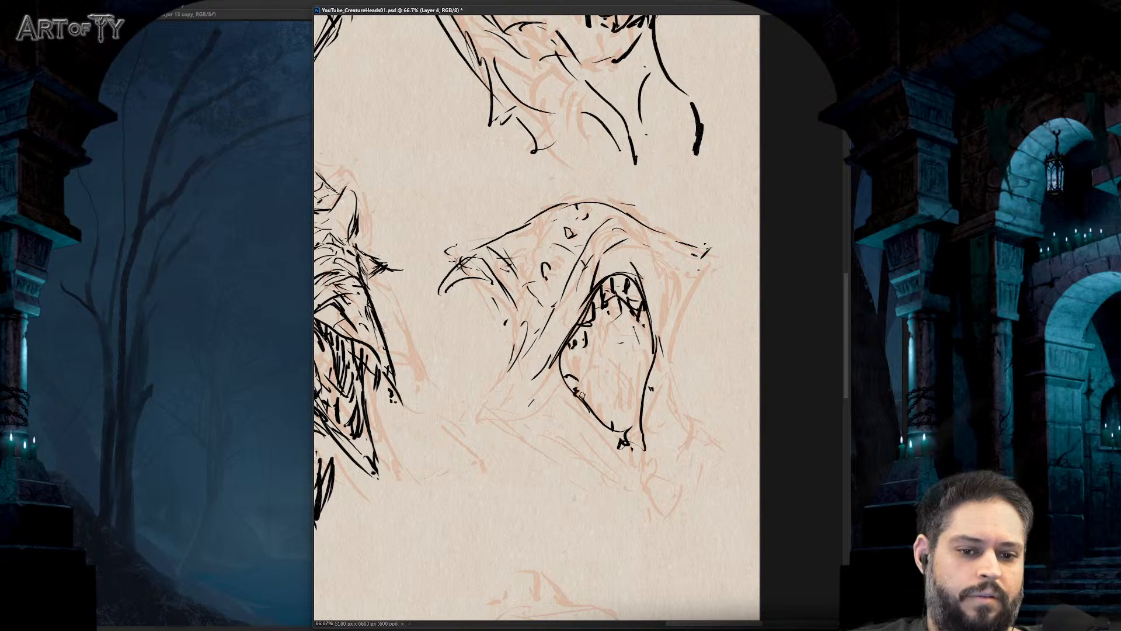
- Replace the pointed lower end of the mouth with a squared jaw rim and ink small lower teeth around it
key(e)
drag(589, 409, 663, 425)
key(b)
mouse_move(570, 385)
mouse_down()
mouse_move(586, 433)
mouse_move(657, 435)
mouse_up()
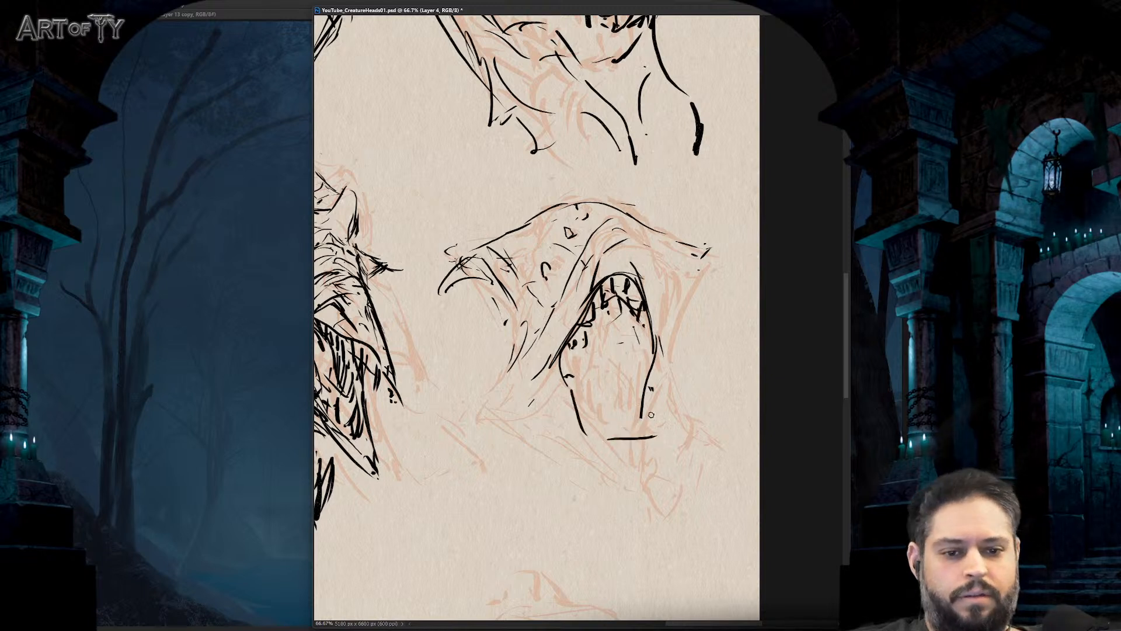
drag(645, 389, 658, 431)
mouse_move(572, 377)
mouse_down()
mouse_move(583, 427)
mouse_move(602, 437)
mouse_move(631, 429)
mouse_up()
mouse_move(639, 423)
mouse_down()
mouse_move(654, 435)
mouse_move(648, 400)
mouse_up()
drag(637, 388, 634, 370)
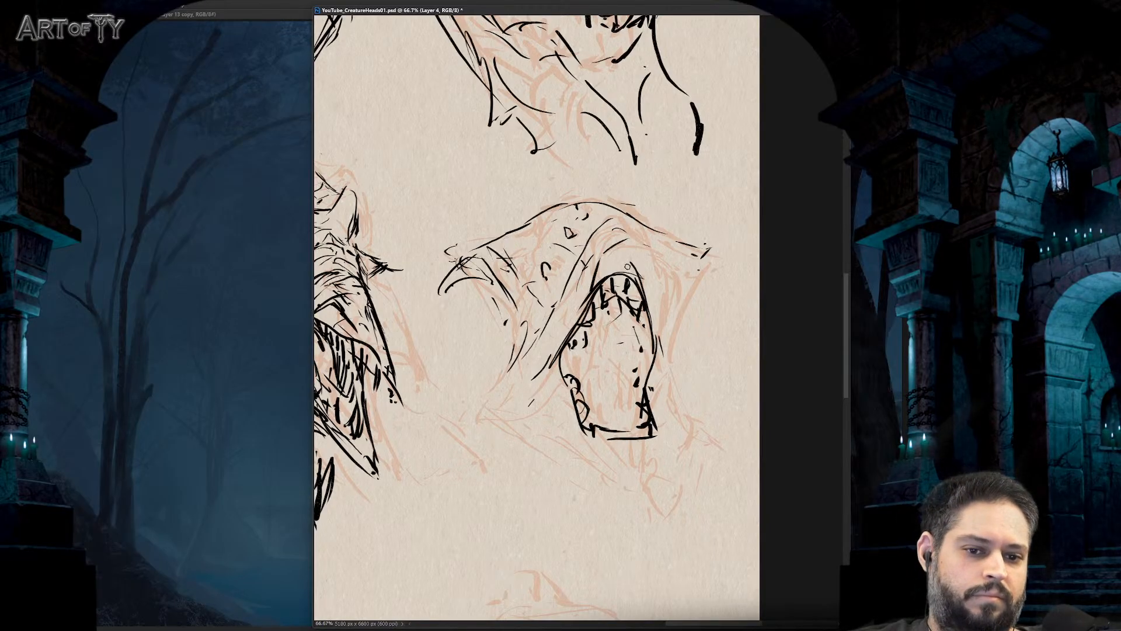
- Ink the nostril, the hooked horn on the far side and the creases beside the mouth
mouse_move(606, 252)
mouse_down()
mouse_move(613, 227)
mouse_move(631, 224)
mouse_up()
mouse_move(631, 235)
mouse_down()
mouse_move(642, 257)
mouse_move(705, 295)
mouse_up()
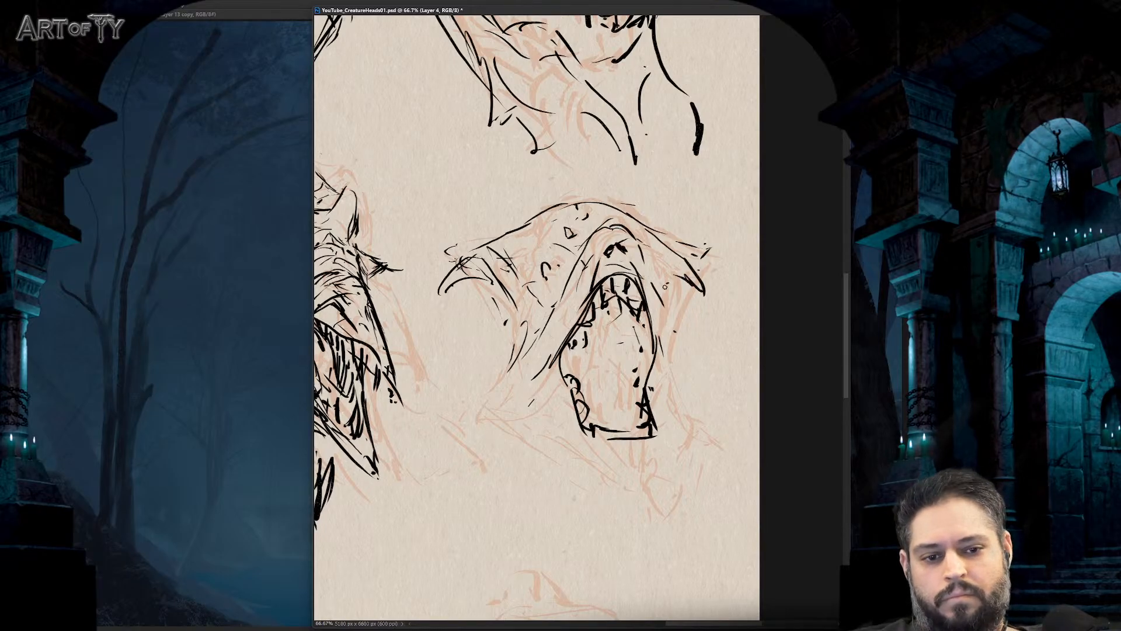
drag(650, 273, 642, 295)
drag(563, 348, 521, 406)
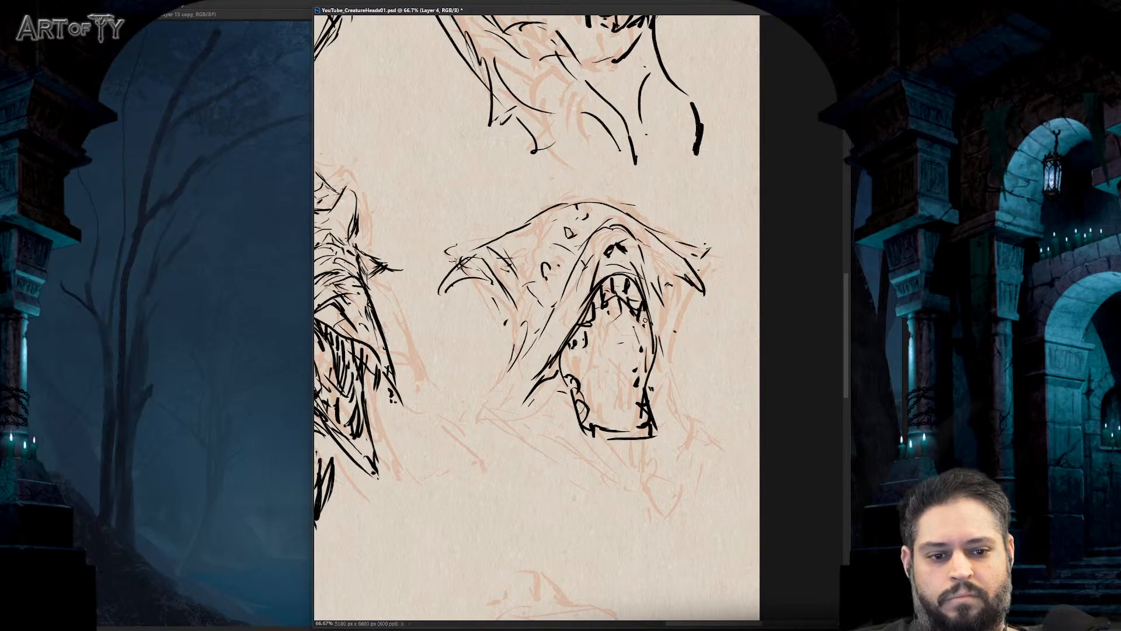
- Redraw the mouth's far edge as a straighter line and ink far lower teeth, palate lines and tongue curves
drag(645, 311, 647, 376)
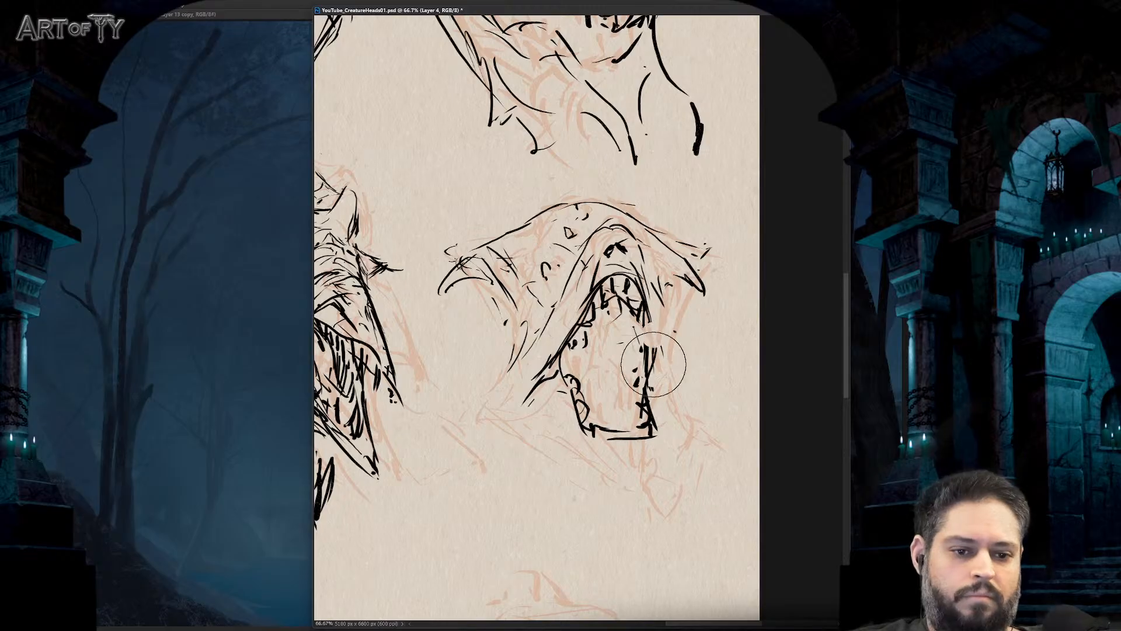
drag(648, 331, 666, 435)
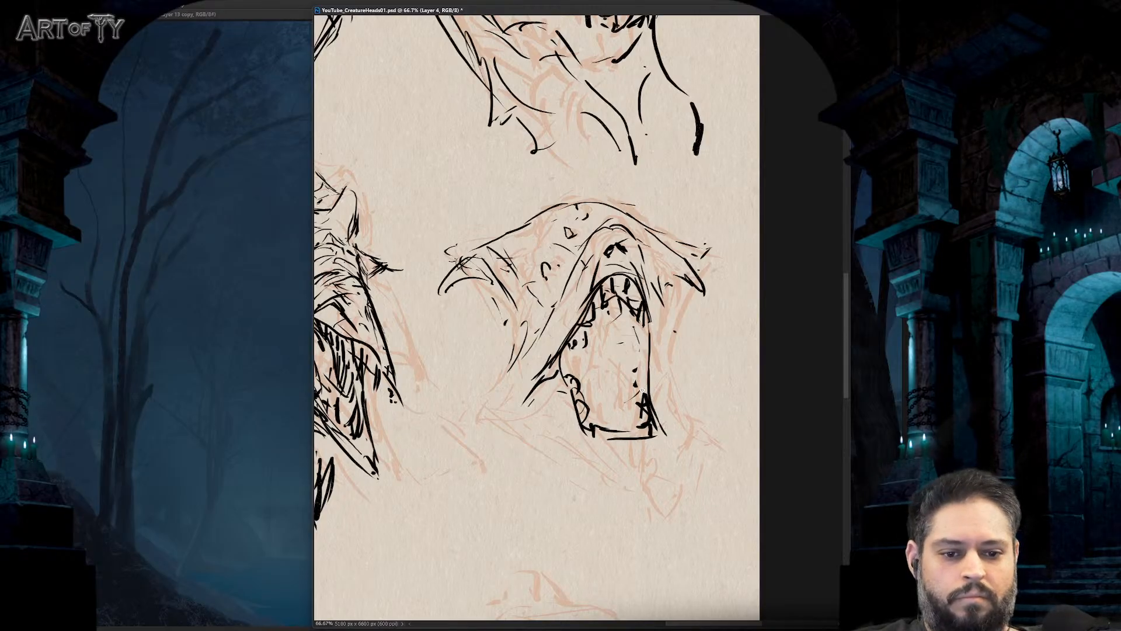
drag(637, 393, 630, 404)
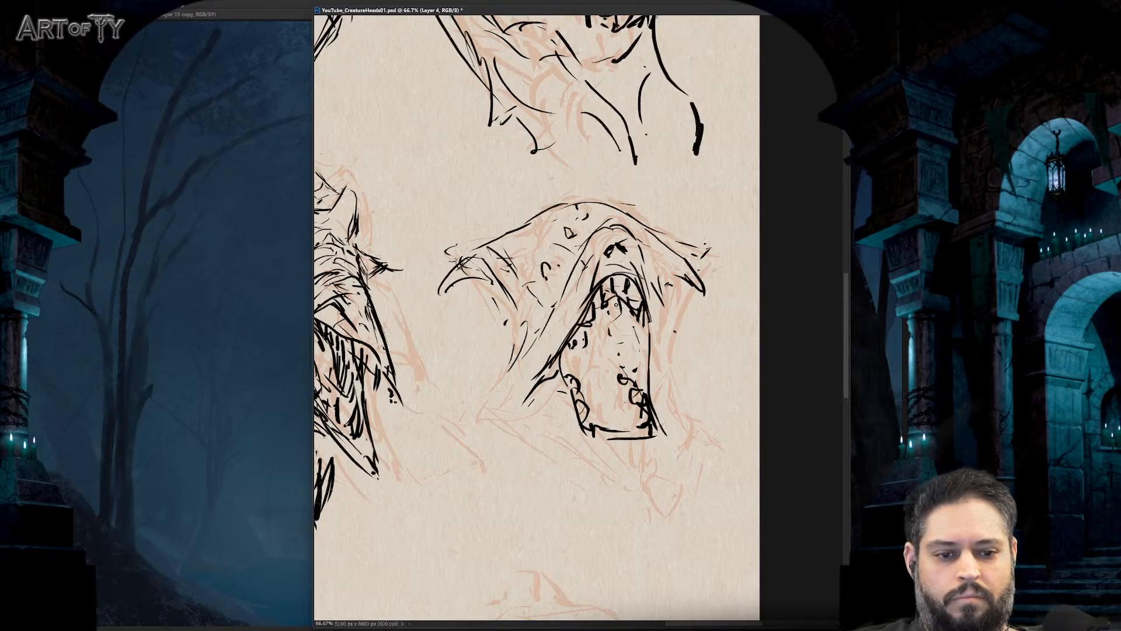
drag(622, 304, 618, 353)
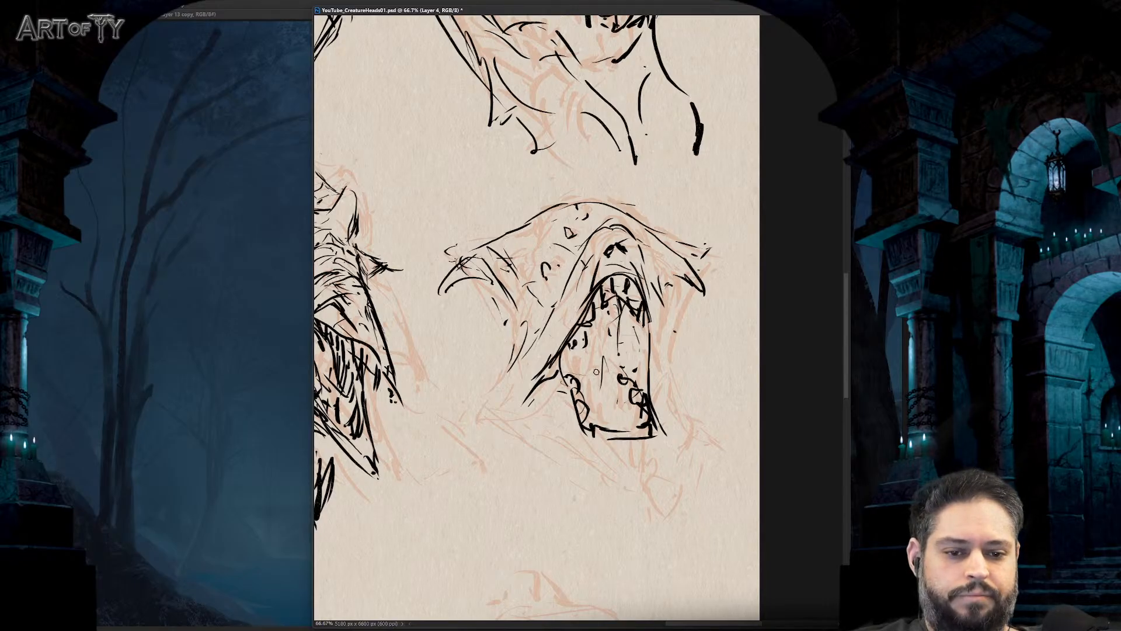
mouse_move(570, 378)
mouse_down()
mouse_move(611, 390)
mouse_move(610, 435)
mouse_up()
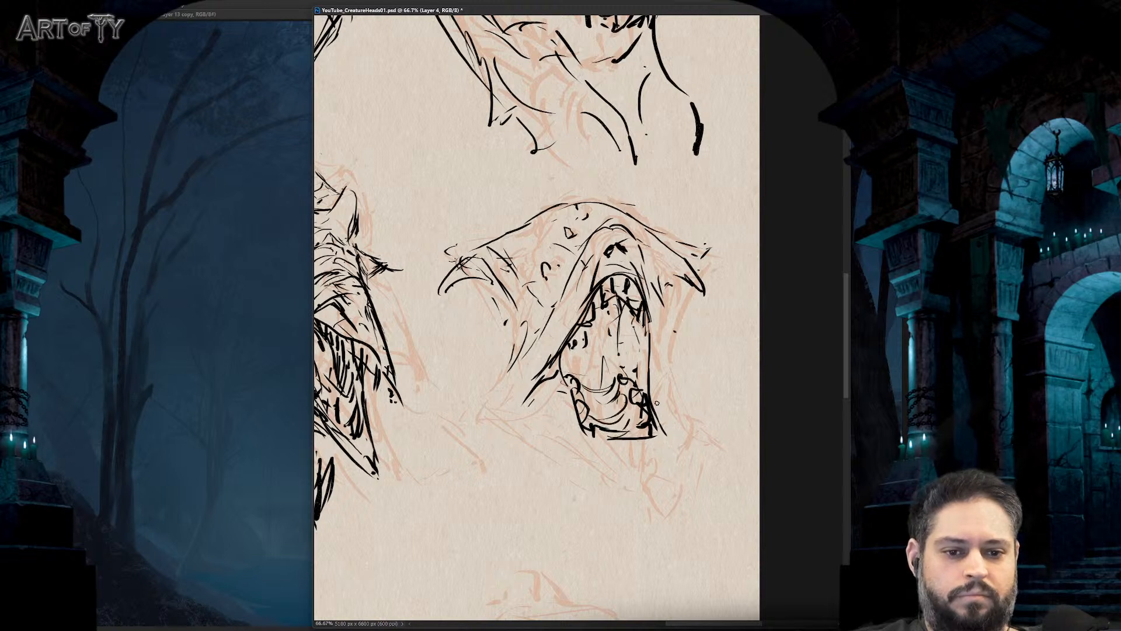
drag(649, 362, 661, 417)
- Ink the lower lip, chin folds and near cheek contour, and add lines below the far horn
drag(518, 419, 546, 381)
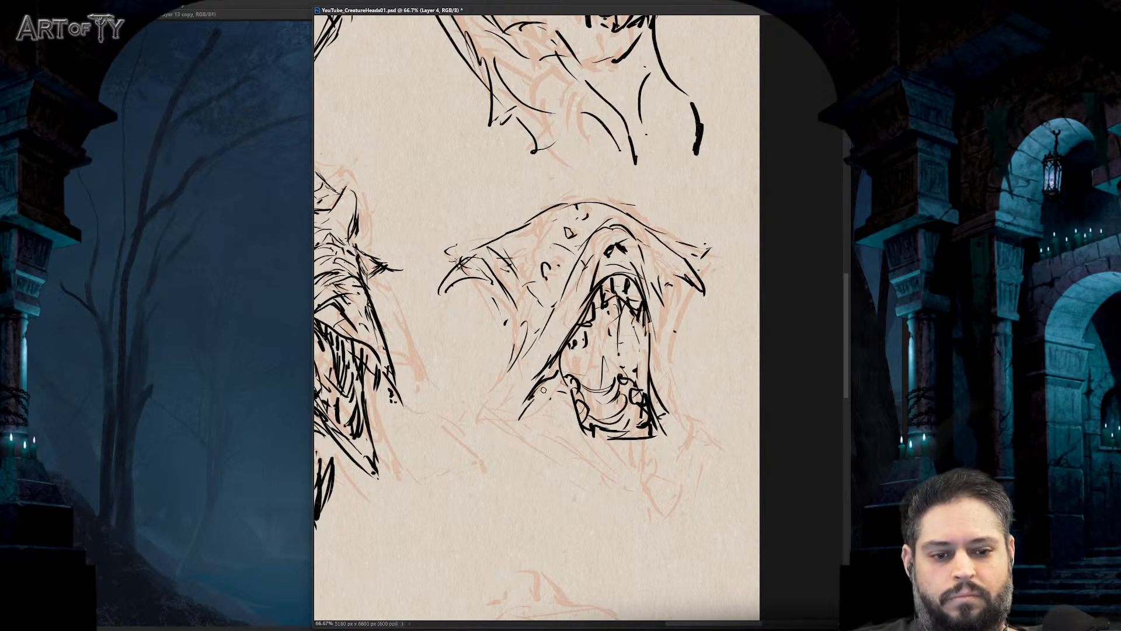
mouse_move(589, 442)
mouse_down()
mouse_move(664, 443)
mouse_move(655, 455)
mouse_up()
mouse_move(646, 311)
mouse_down()
mouse_move(682, 412)
mouse_move(666, 399)
mouse_up()
mouse_move(682, 286)
mouse_down()
mouse_move(671, 296)
mouse_move(668, 363)
mouse_up()
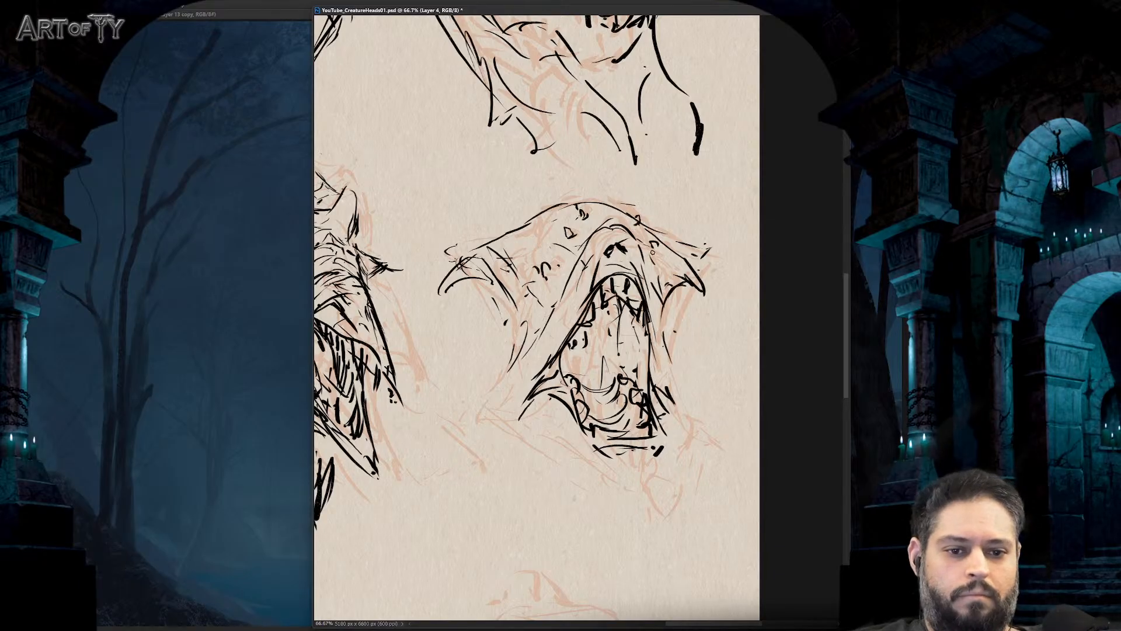
mouse_move(510, 331)
mouse_down()
mouse_move(476, 402)
mouse_move(484, 425)
mouse_up()
mouse_move(595, 462)
mouse_down()
mouse_move(657, 459)
mouse_move(584, 467)
mouse_up()
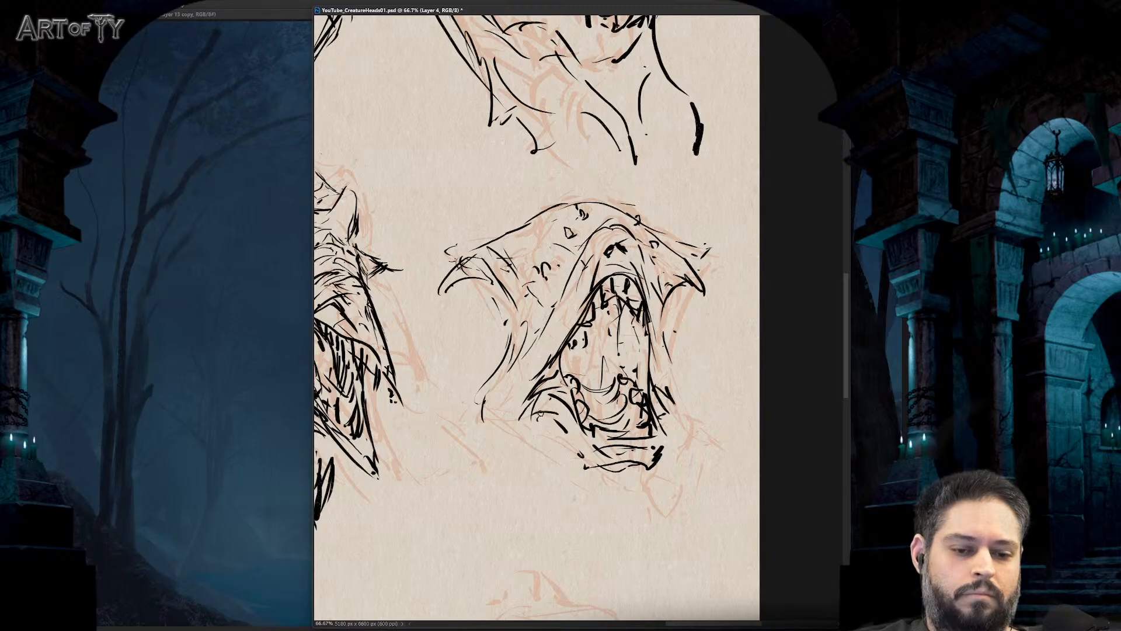
- Reinforce the snout's near ridge with a heavier line and add cheek strokes running down to the jaw corner
key(ctrl+minus)
key(ctrl+minus)
key(ctrl+minus)
key(ctrl+minus)
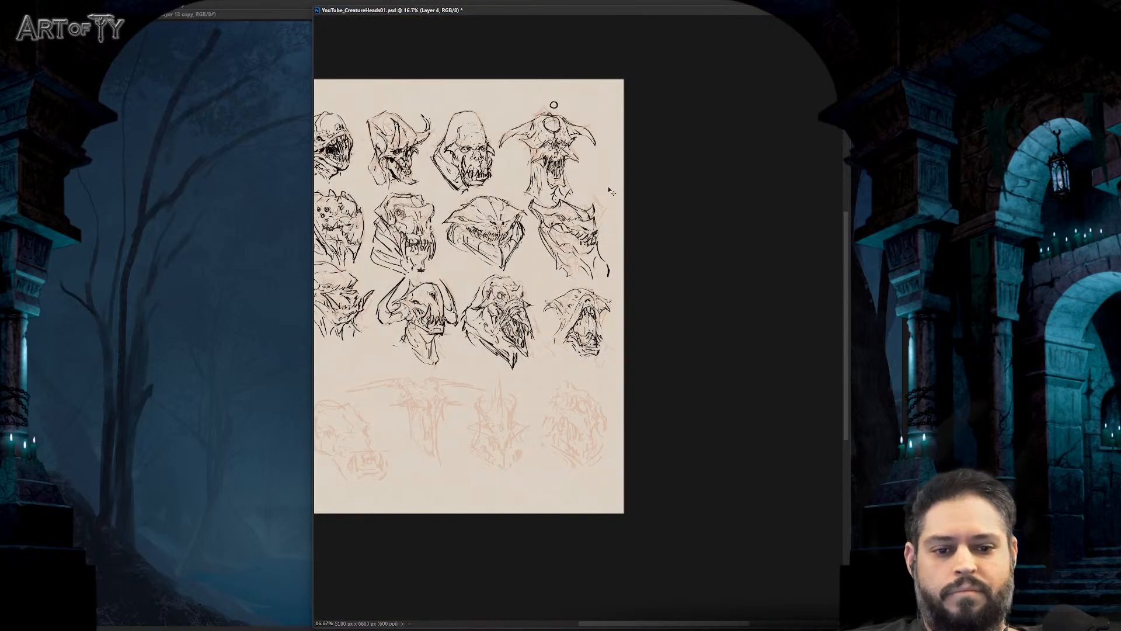
key(ctrl+plus)
key(ctrl+plus)
key(ctrl+plus)
key(ctrl+plus)
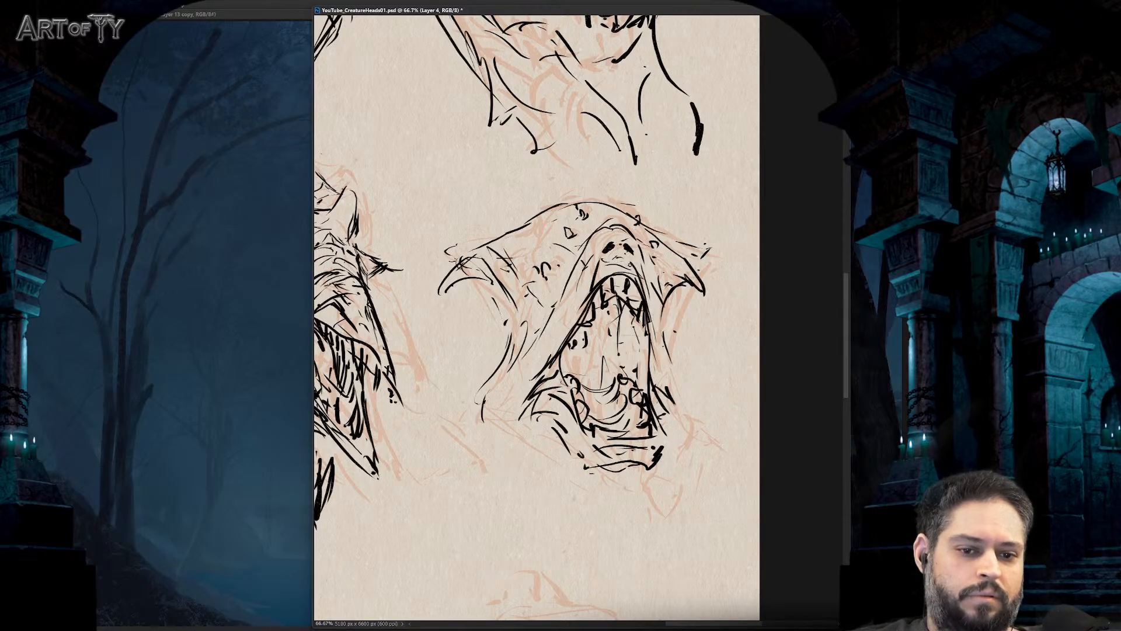
drag(594, 234, 533, 347)
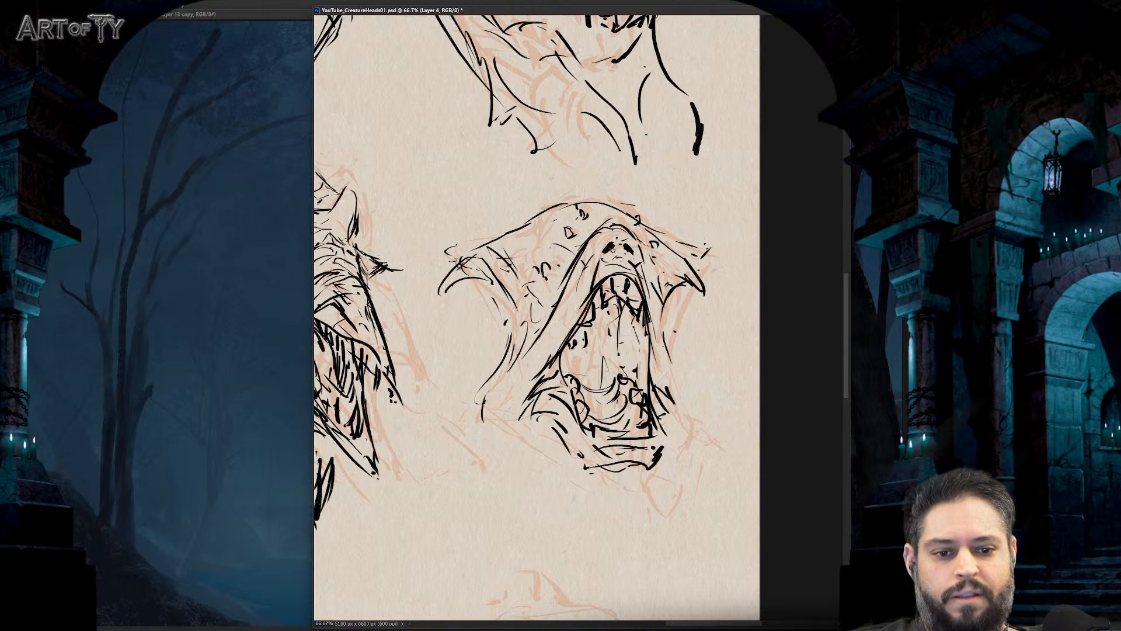
drag(549, 321, 513, 370)
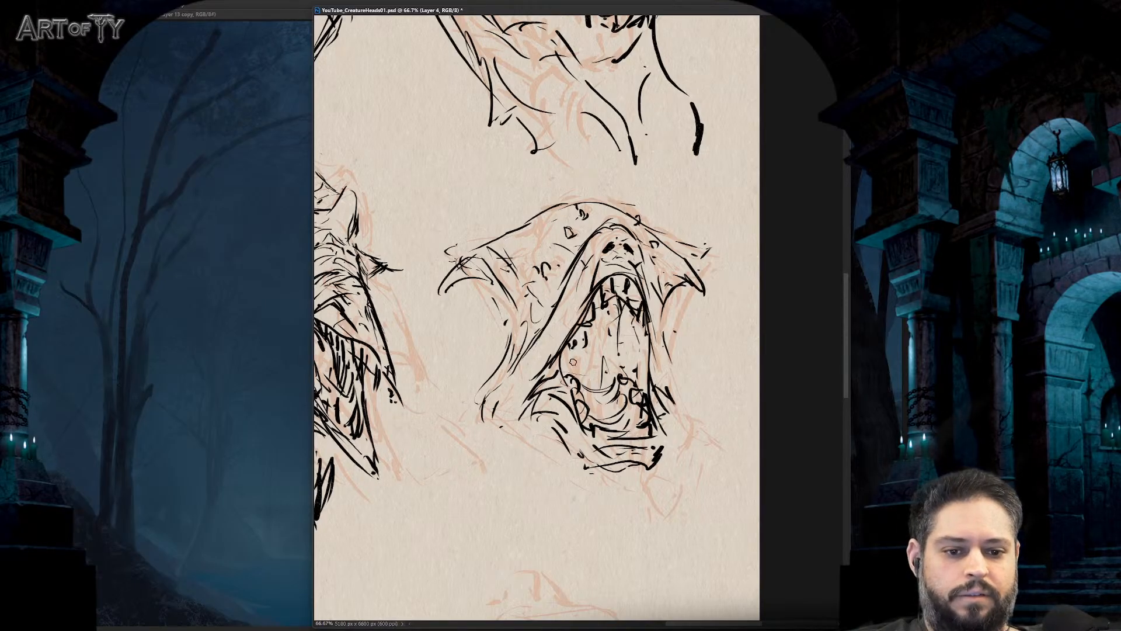
- Darken the throat with black strokes and ink the far cheek, far jaw edge and near jaw folds
mouse_move(573, 362)
mouse_down()
mouse_move(590, 336)
mouse_move(581, 370)
mouse_move(607, 362)
mouse_up()
drag(636, 325, 638, 386)
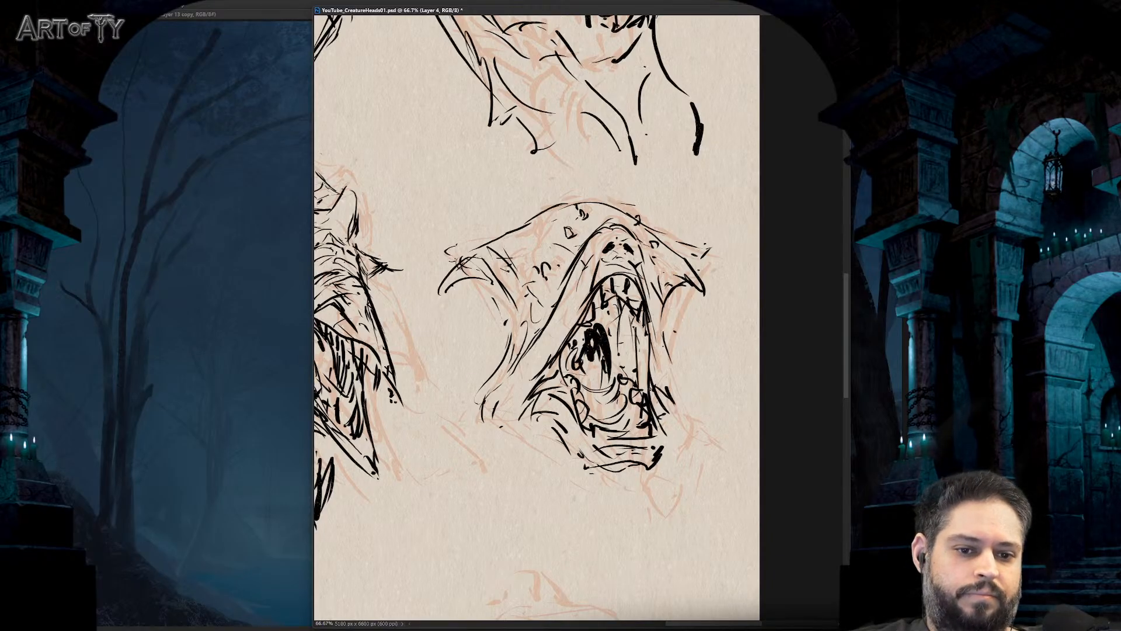
mouse_move(663, 307)
mouse_down()
mouse_move(656, 393)
mouse_move(667, 430)
mouse_up()
drag(677, 365, 677, 446)
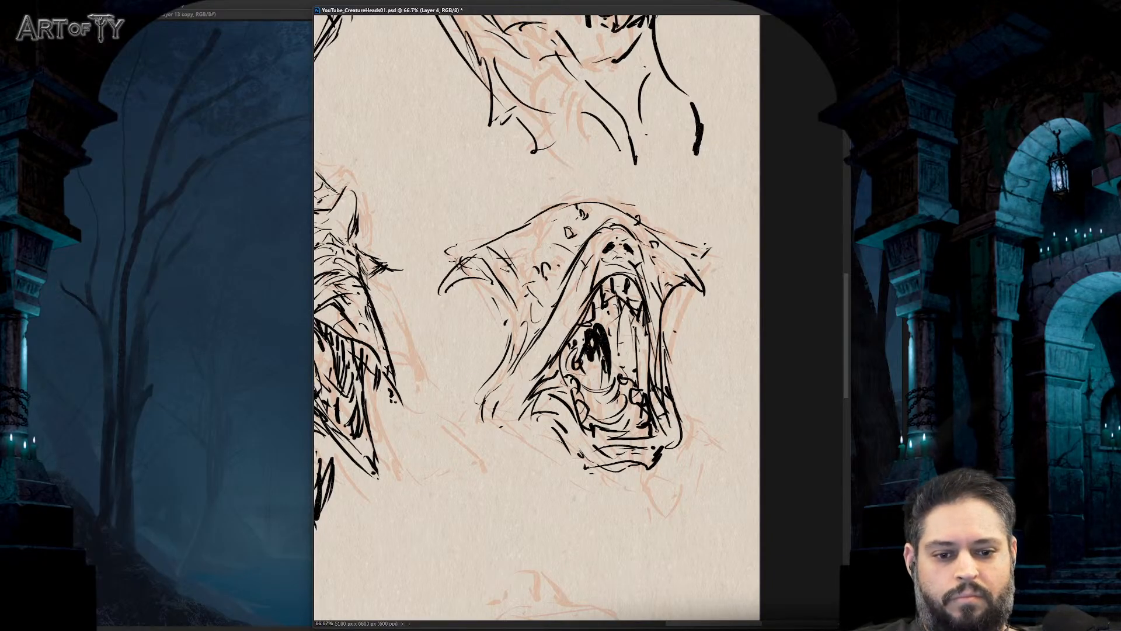
mouse_move(501, 410)
mouse_down()
mouse_move(520, 435)
mouse_move(560, 451)
mouse_up()
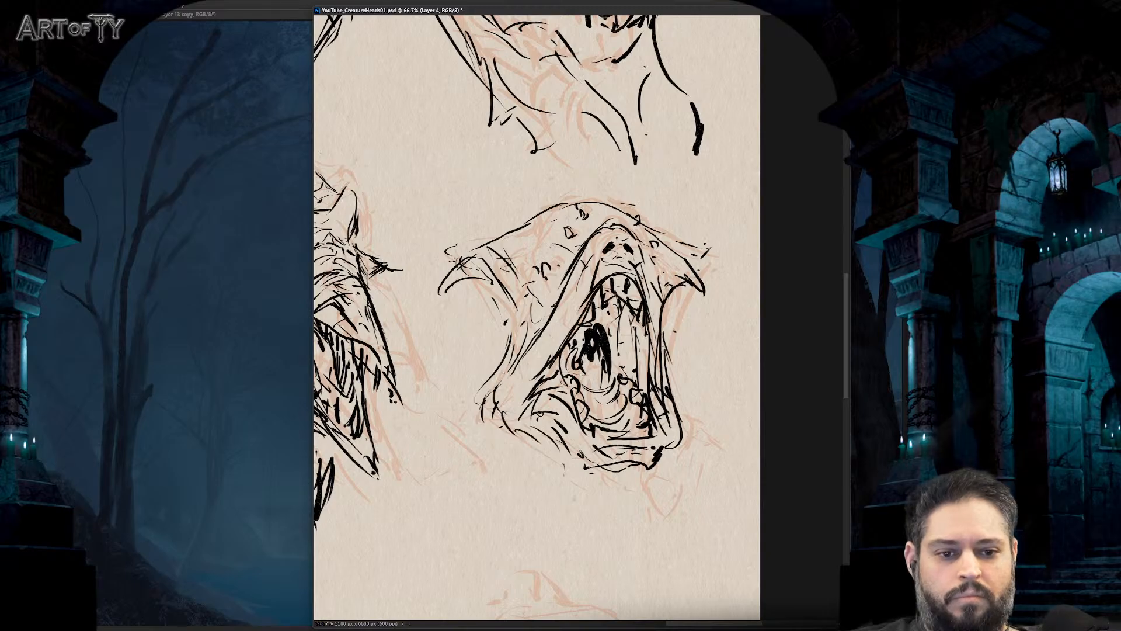
- Extend both cheeks into pointed flaps with long strokes and ink short neck folds beneath the chin
drag(508, 376, 476, 435)
drag(542, 377, 494, 451)
drag(515, 363, 461, 428)
mouse_move(535, 444)
mouse_down()
mouse_move(514, 461)
mouse_move(530, 461)
mouse_up()
drag(669, 398, 719, 475)
mouse_move(672, 470)
mouse_down()
mouse_move(682, 484)
mouse_move(589, 488)
mouse_move(608, 507)
mouse_up()
mouse_move(619, 469)
mouse_down()
mouse_move(572, 485)
mouse_move(590, 513)
mouse_up()
drag(612, 503, 608, 524)
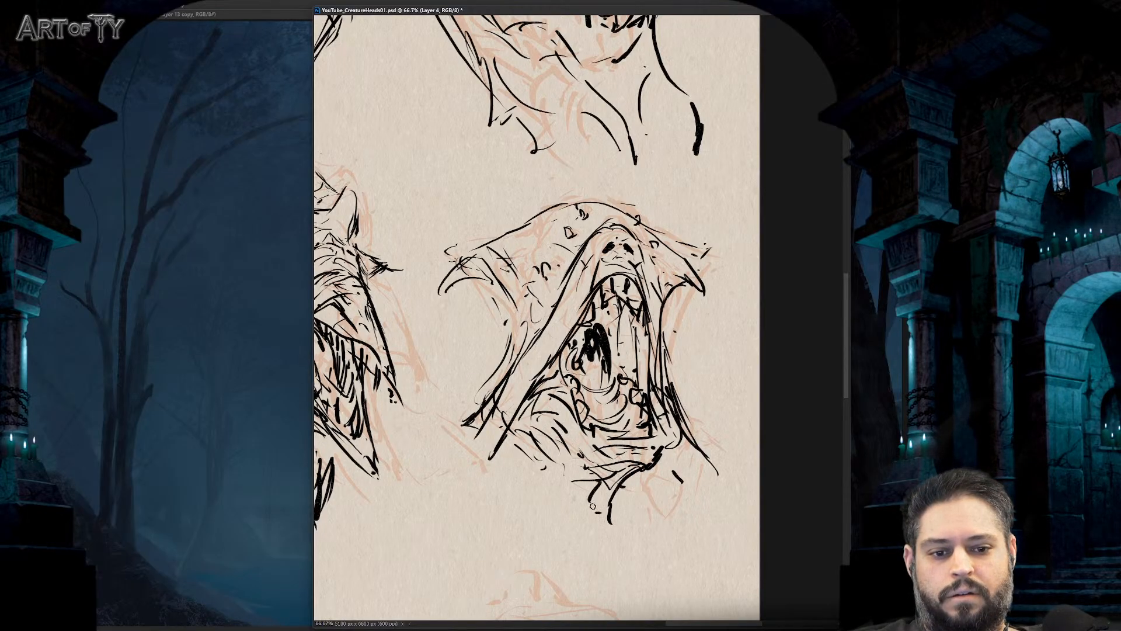
- Outline the neck as a pointed collar sweeping from the near jaw flap to a heavy tip below the chin
mouse_move(561, 435)
mouse_down()
mouse_move(516, 492)
mouse_move(602, 537)
mouse_up()
mouse_move(467, 432)
mouse_down()
mouse_move(522, 492)
mouse_move(613, 557)
mouse_move(623, 512)
mouse_up()
mouse_move(668, 494)
mouse_down()
mouse_move(677, 474)
mouse_move(654, 570)
mouse_move(608, 578)
mouse_up()
drag(655, 548, 641, 584)
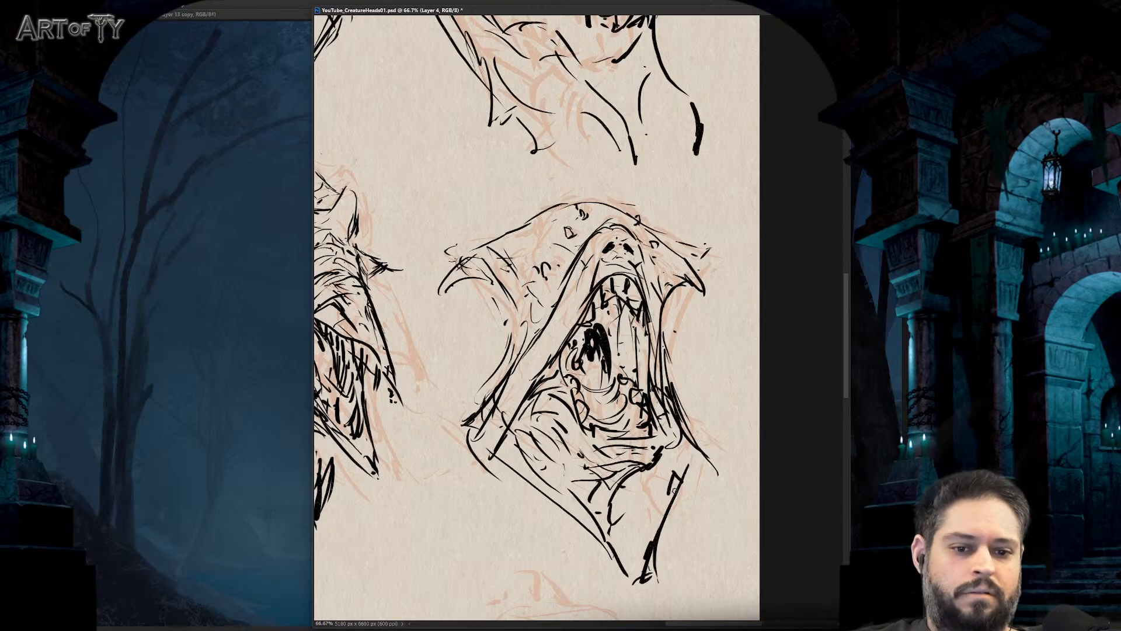
drag(689, 457, 651, 540)
- Compare the inked gaping-mouthed head with the other heads across the whole sheet
key(ctrl+minus)
key(ctrl+minus)
key(ctrl+minus)
key(ctrl+minus)
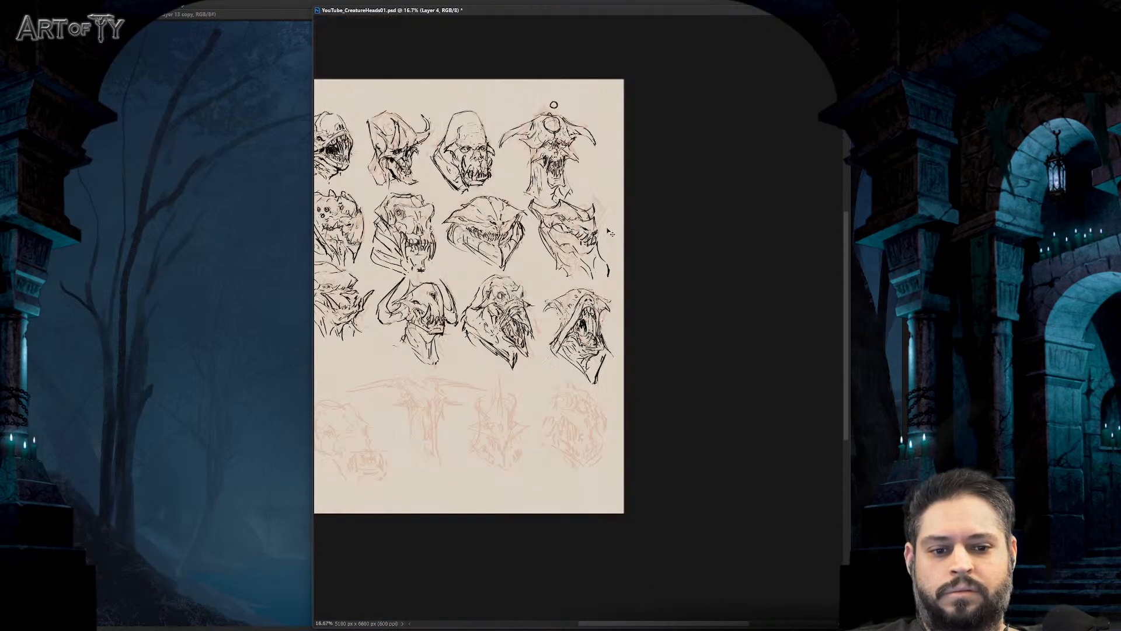
drag(601, 227, 731, 238)
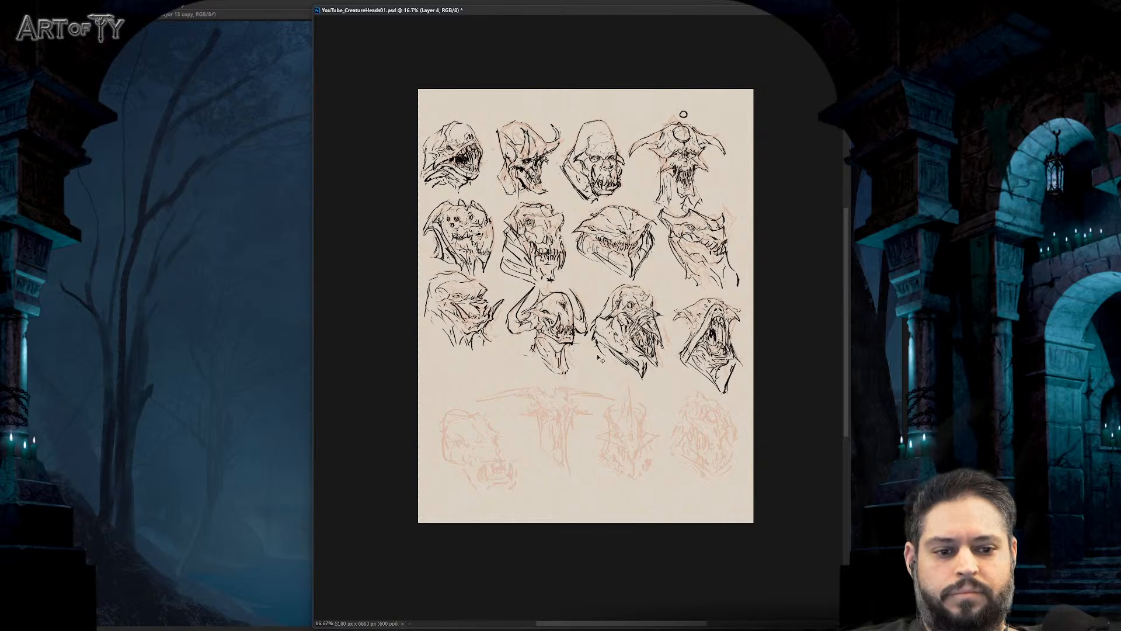
key(ctrl+plus)
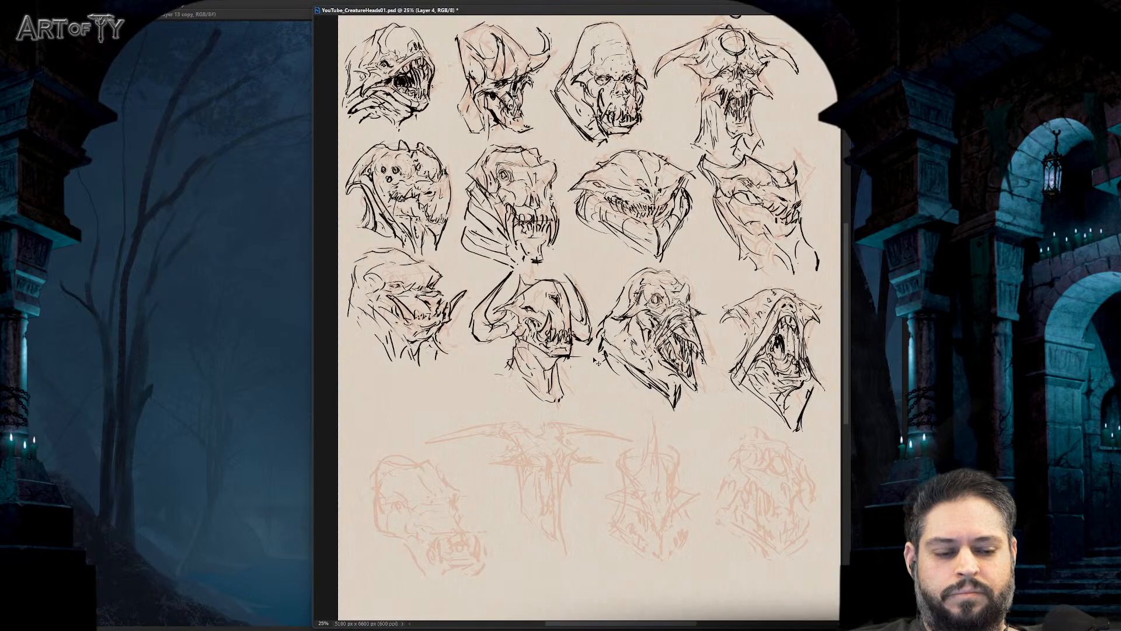
drag(659, 307, 661, 310)
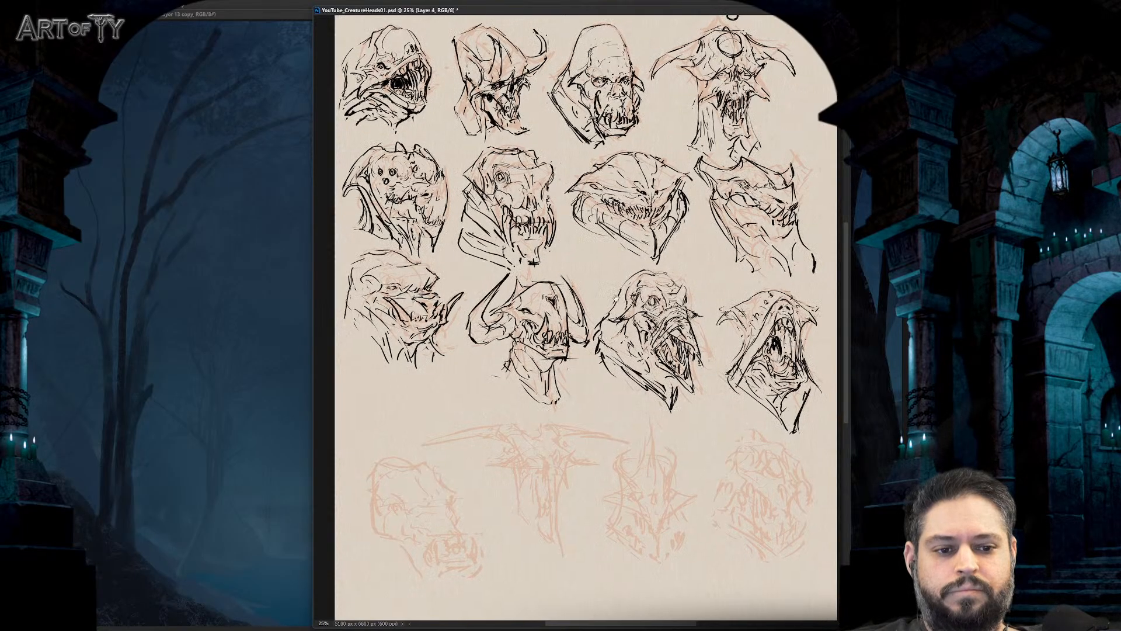
key(ctrl+plus)
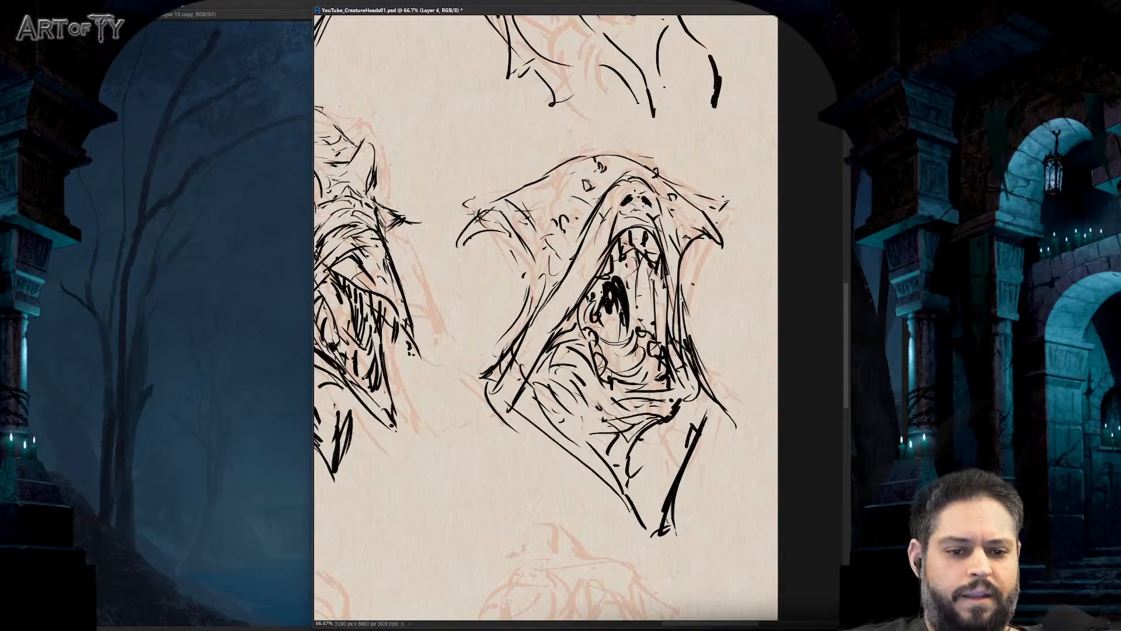
- Ink thick tooth strokes along the lower jaw of the gaping-mouthed head and save the document
mouse_move(615, 367)
mouse_down()
mouse_move(620, 374)
mouse_move(607, 351)
mouse_up()
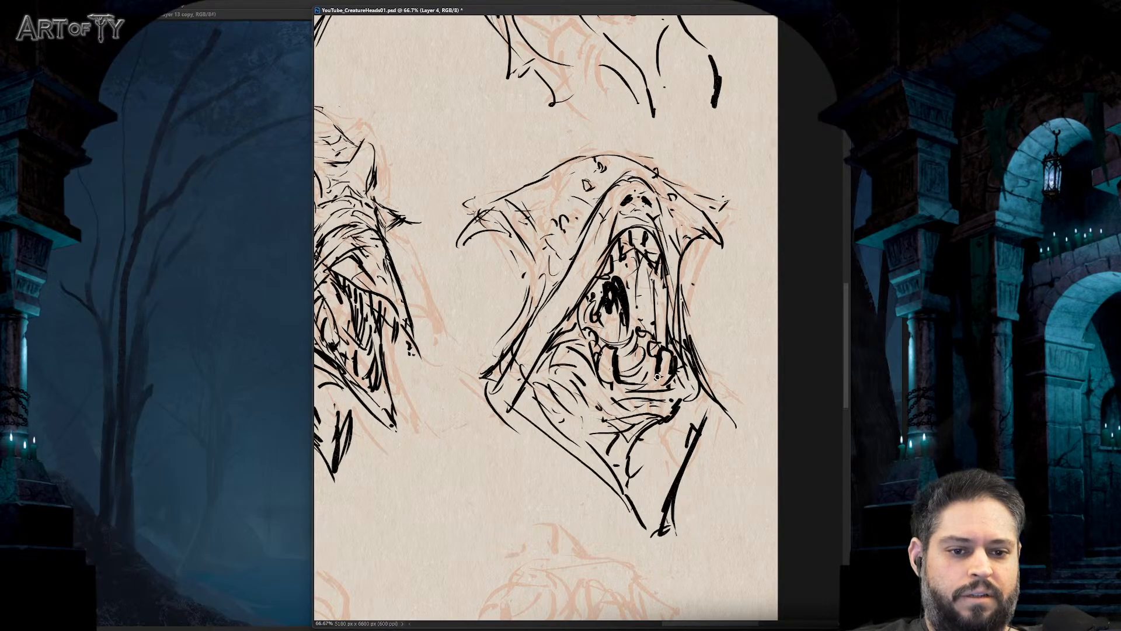
scroll(681, 380, down, 3)
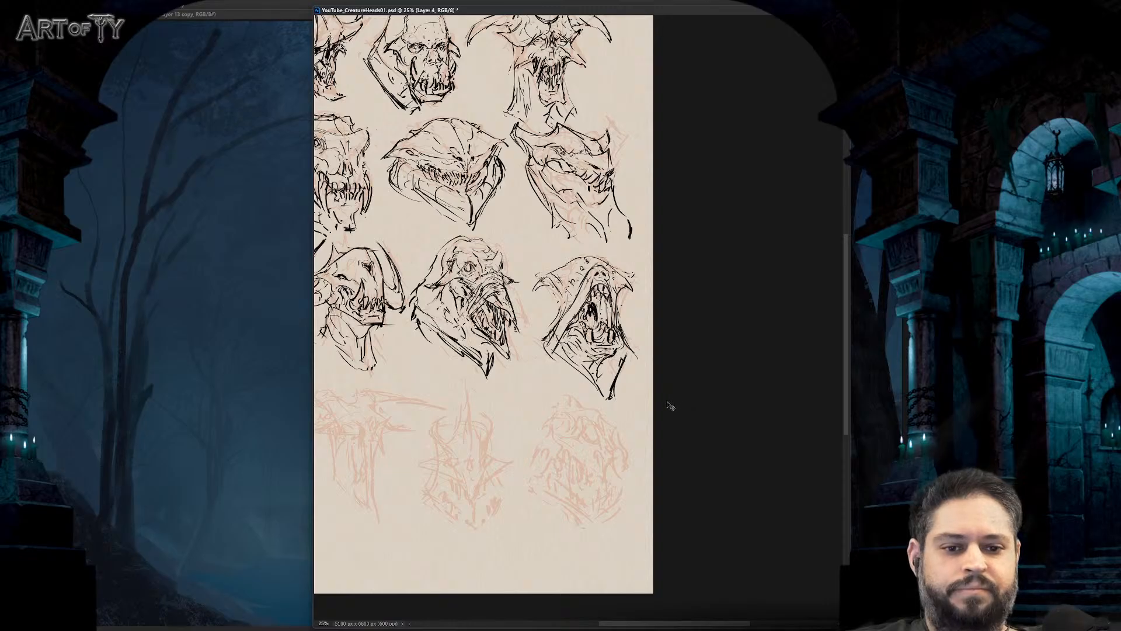
scroll(654, 289, left, 3)
scroll(632, 308, left, 1)
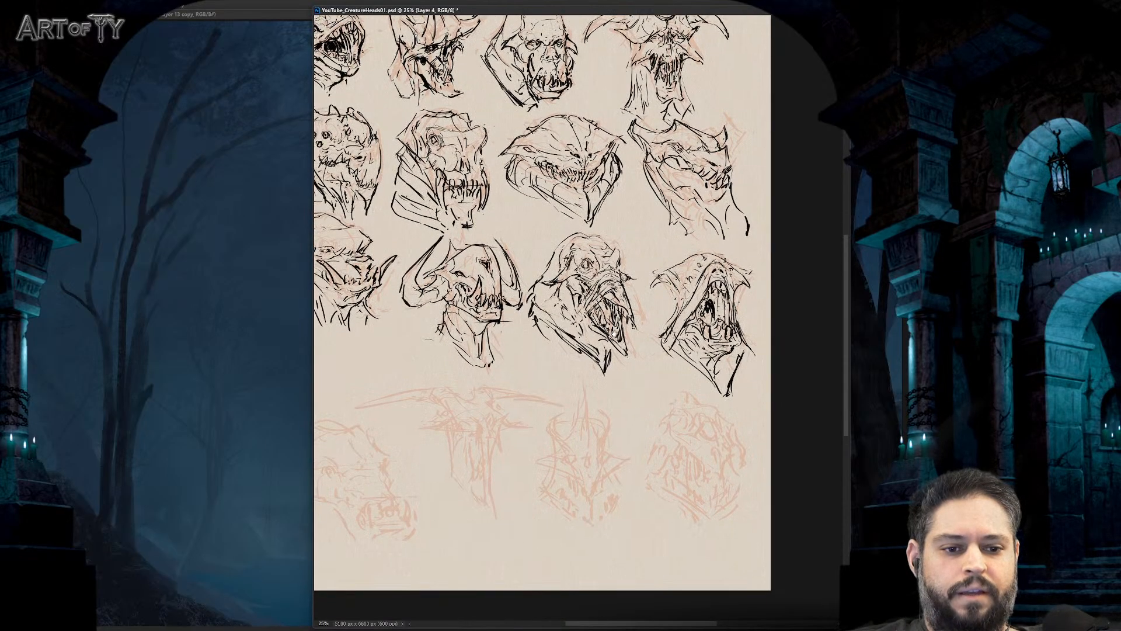
scroll(715, 385, down, 2)
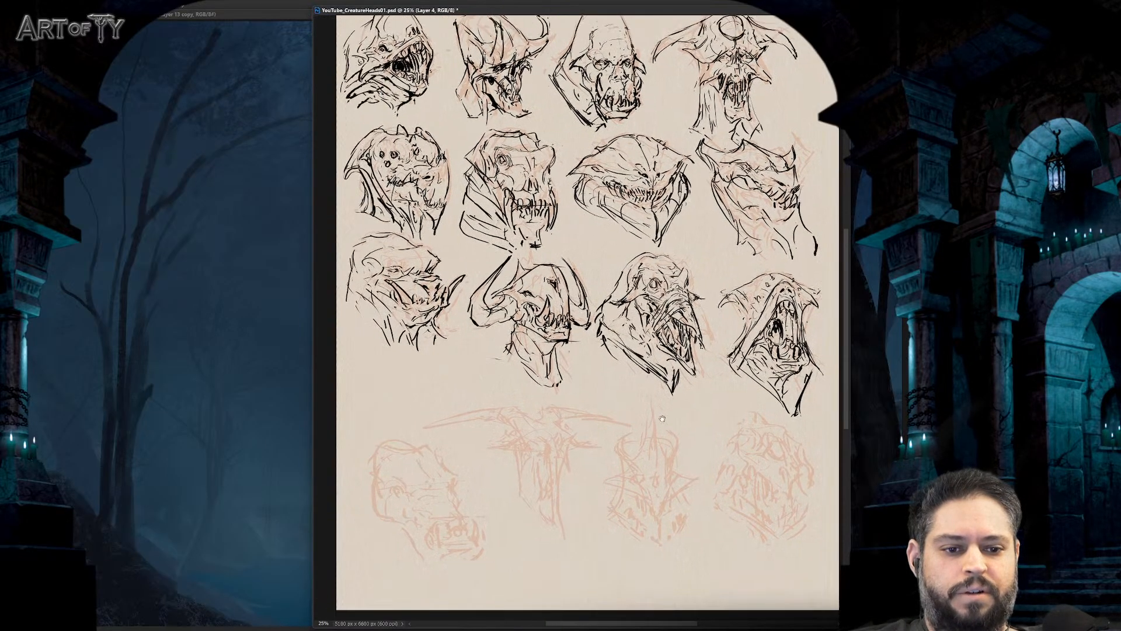
key(ctrl+s)
scroll(682, 104, up, 1)
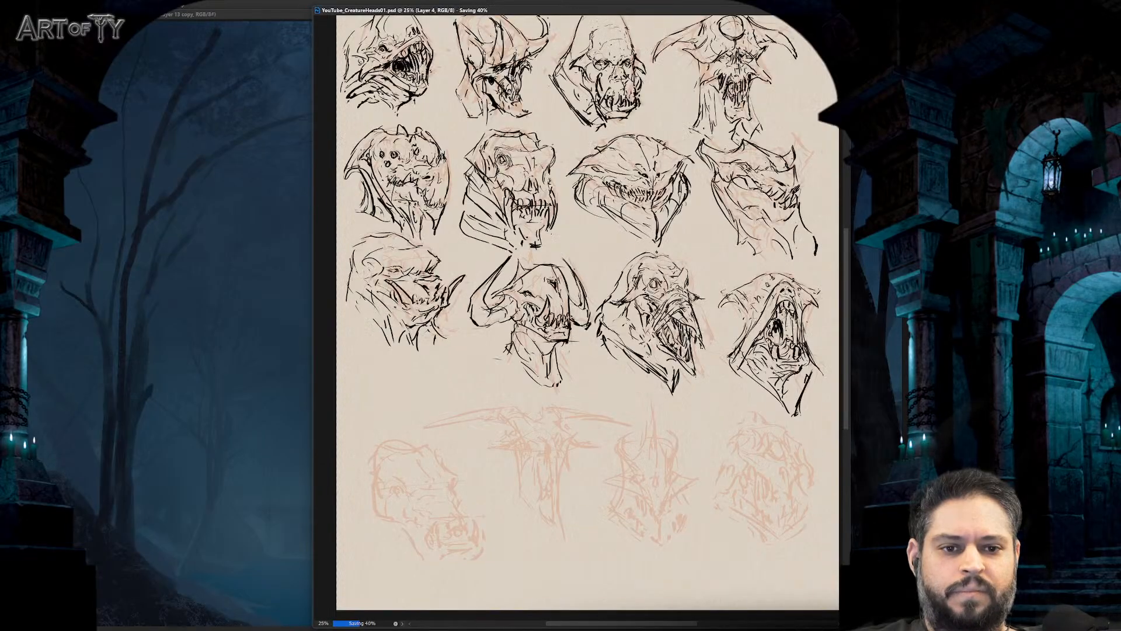
scroll(730, 107, up, 2)
scroll(728, 170, up, 2)
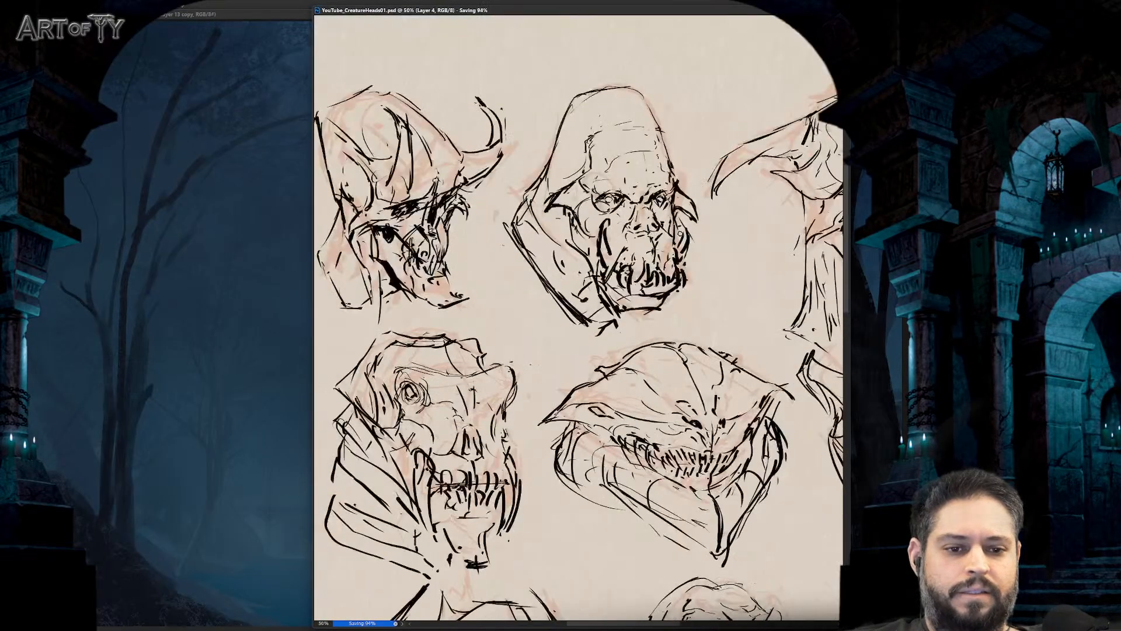
click(706, 252)
click(714, 247)
drag(705, 270, 731, 270)
key(ctrl+z)
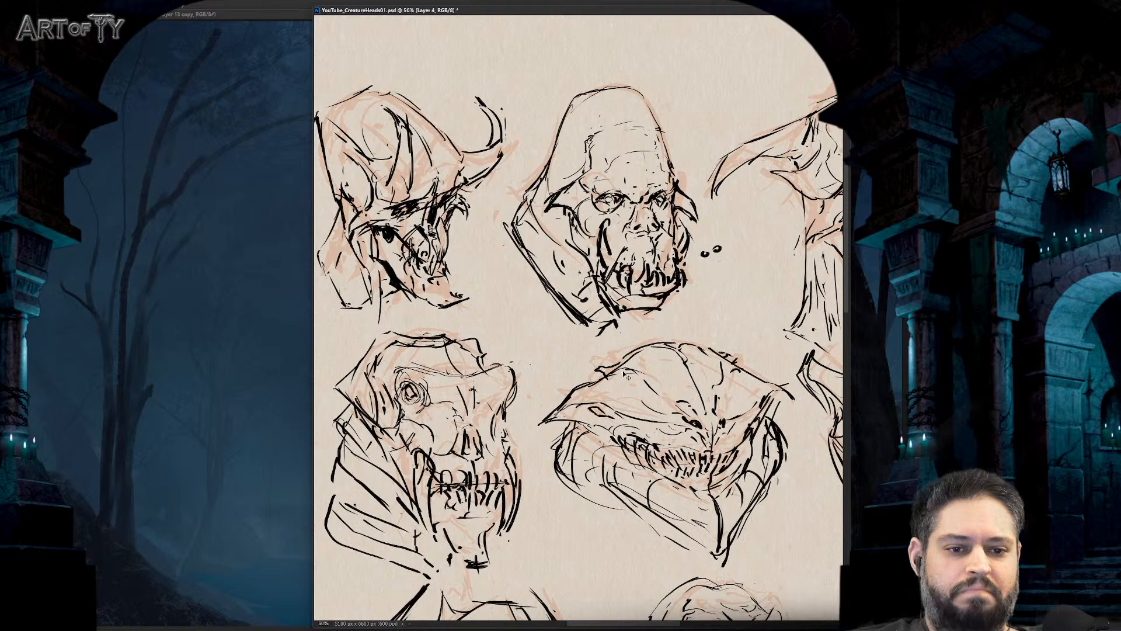
key(ctrl+z)
- Compare the inked heads across the upper three rows of the sheet
scroll(628, 376, down, 3)
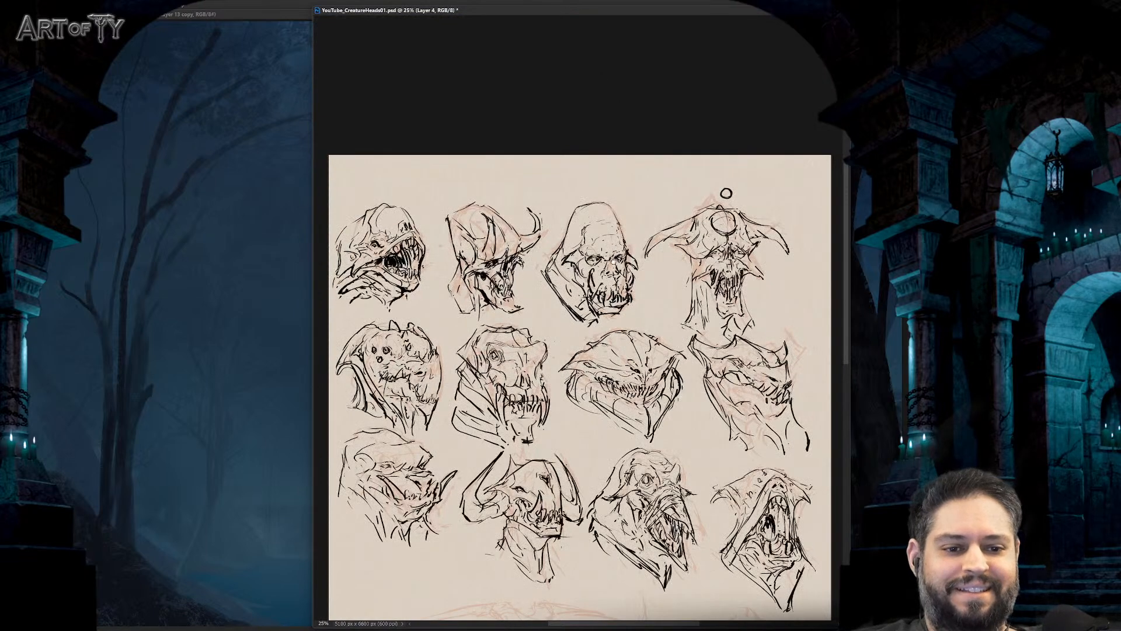
key(ctrl+plus)
drag(699, 309, 615, 328)
drag(747, 293, 726, 296)
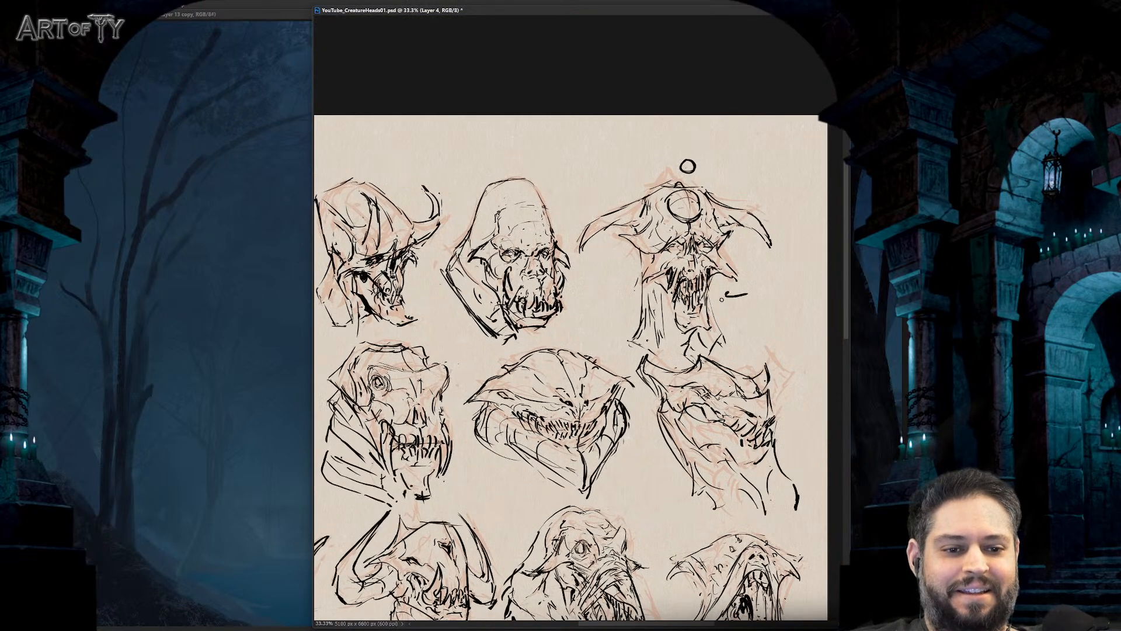
scroll(662, 379, down, 3)
scroll(661, 380, left, 5)
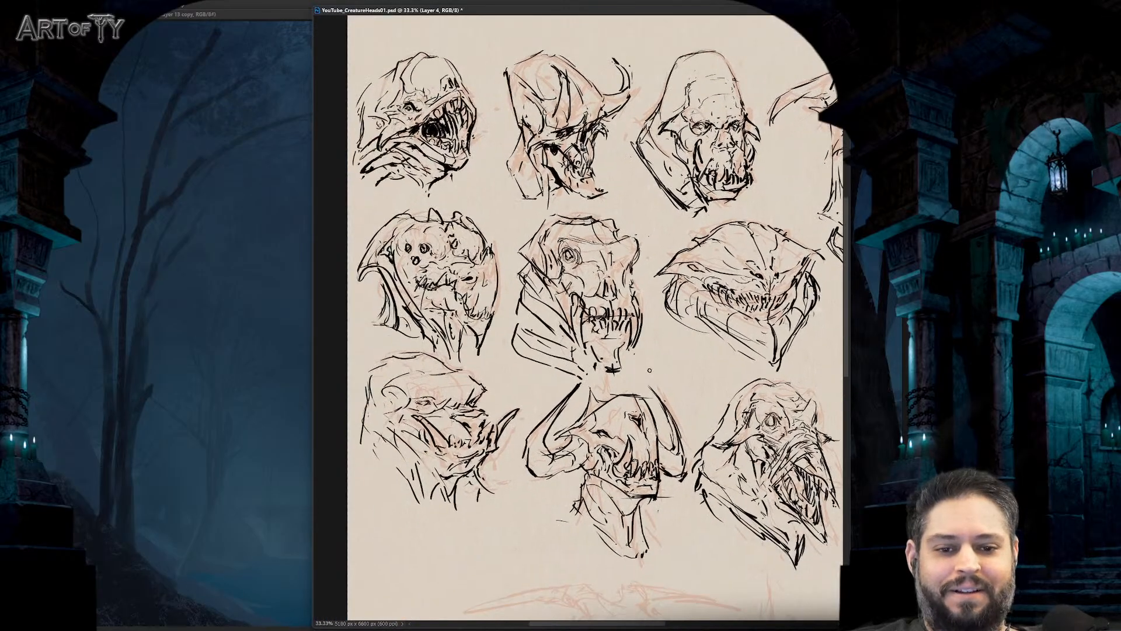
key(ctrl+minus)
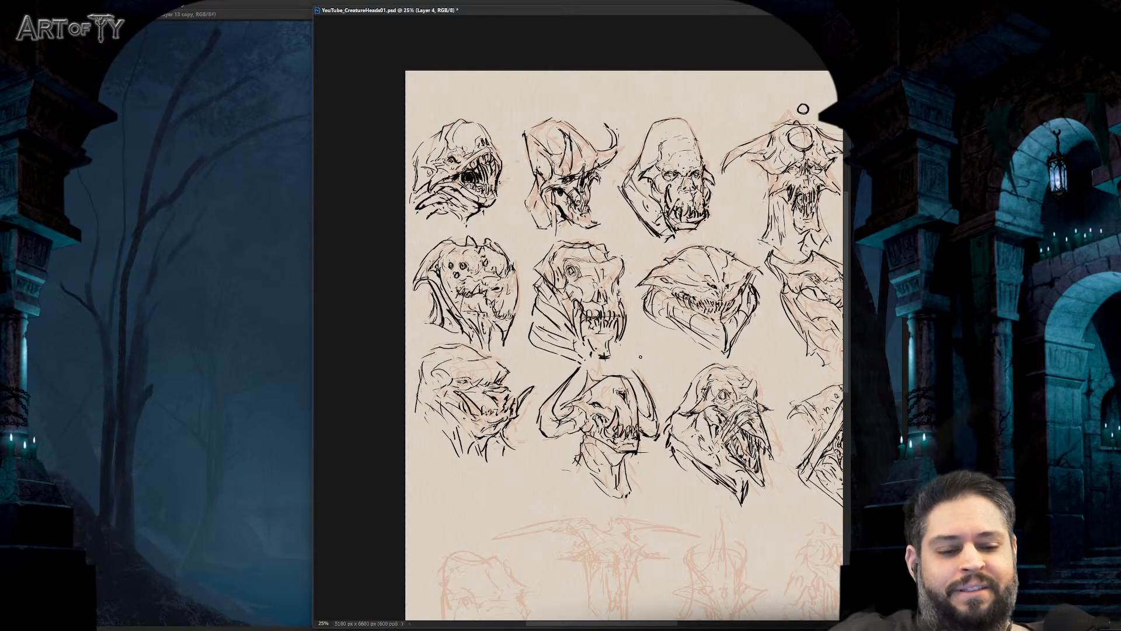
drag(584, 292, 508, 243)
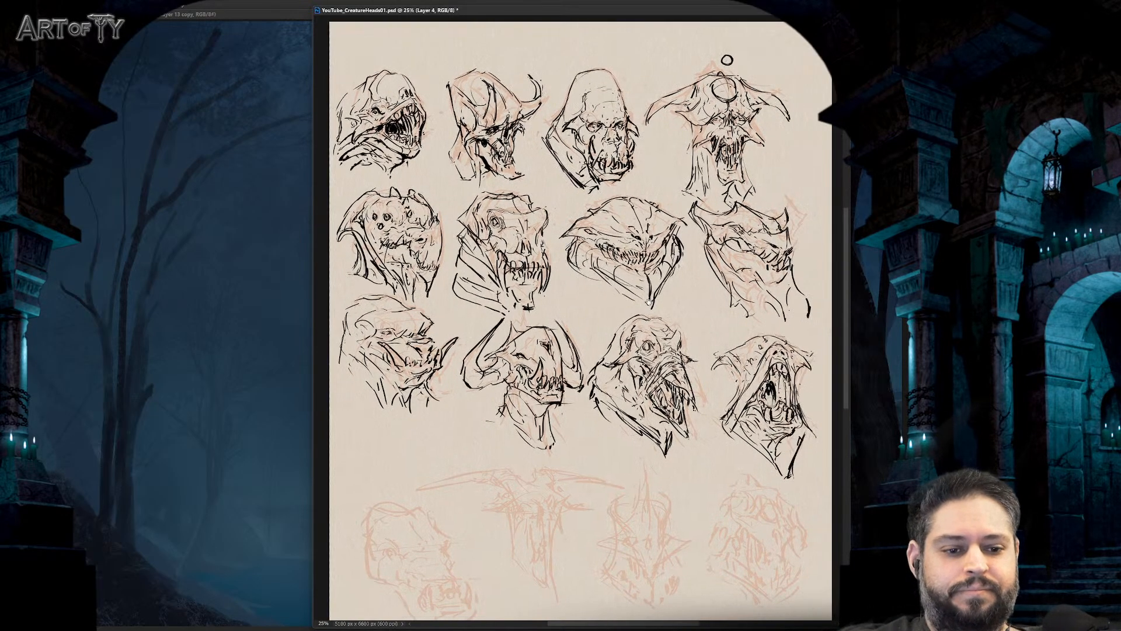
mouse_move(646, 296)
mouse_down()
mouse_move(705, 266)
mouse_move(575, 489)
mouse_move(613, 446)
mouse_move(588, 459)
mouse_move(591, 447)
mouse_up()
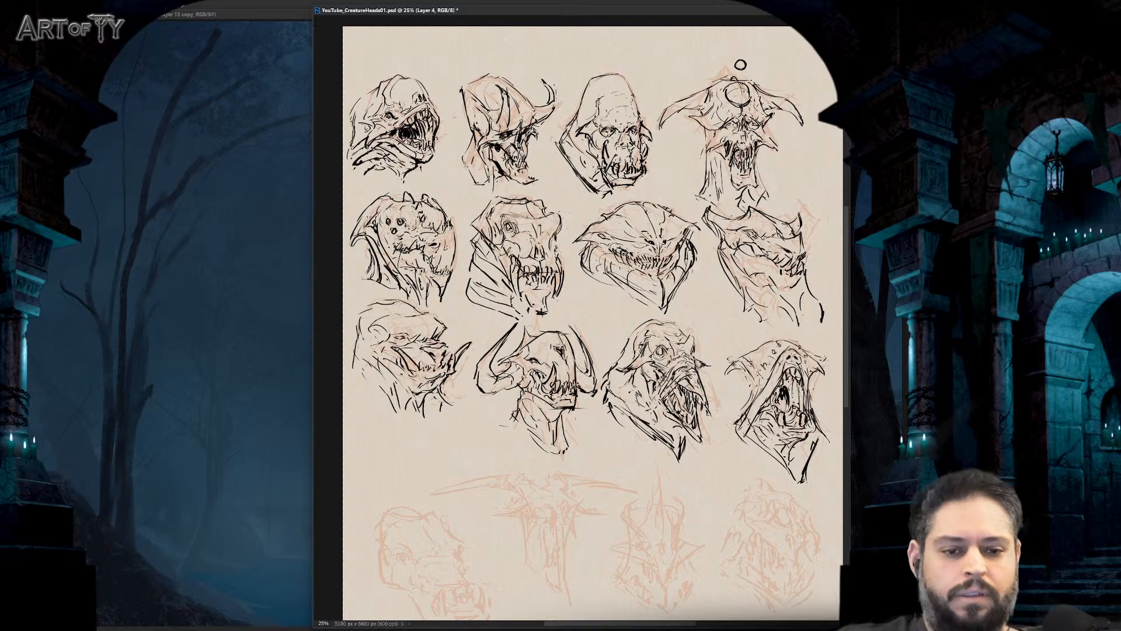
- Ink the bumpy skull outline, near eye, brow folds and far eye socket of the first head in the fourth row
scroll(675, 234, up, 3)
scroll(499, 368, up, 2)
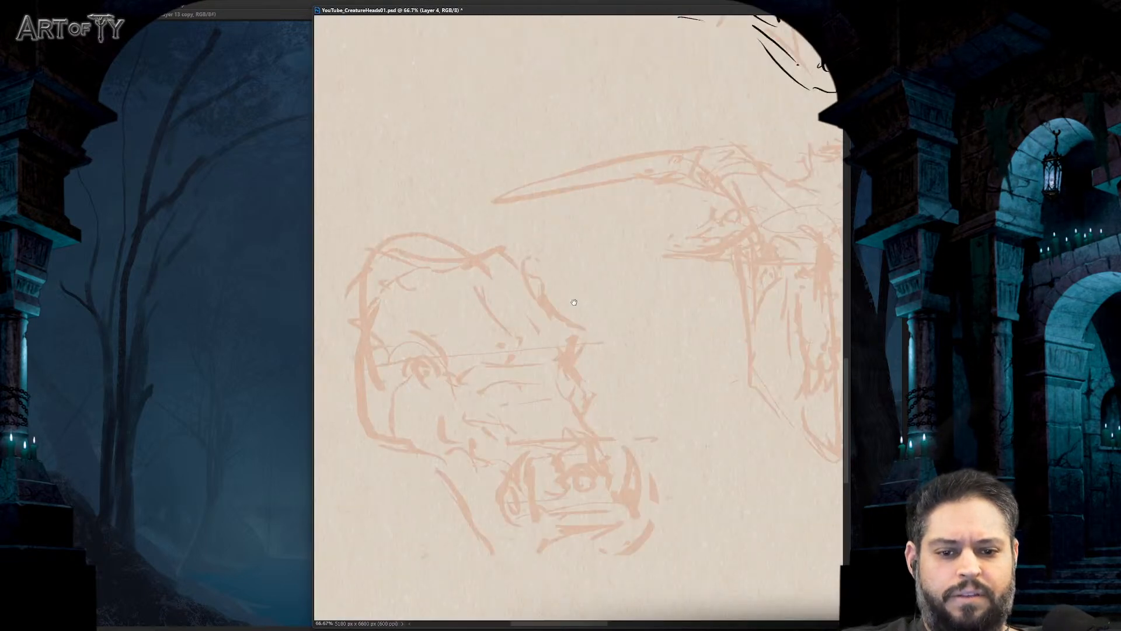
mouse_move(494, 328)
mouse_down()
mouse_move(517, 337)
mouse_move(496, 323)
mouse_move(514, 325)
mouse_move(517, 340)
mouse_move(479, 292)
mouse_move(524, 302)
mouse_move(536, 344)
mouse_move(574, 319)
mouse_move(642, 320)
mouse_move(648, 303)
mouse_move(663, 337)
mouse_move(669, 294)
mouse_move(644, 280)
mouse_move(595, 211)
mouse_move(528, 223)
mouse_move(483, 211)
mouse_move(451, 228)
mouse_move(436, 268)
mouse_move(454, 326)
mouse_move(438, 358)
mouse_move(473, 410)
mouse_move(521, 421)
mouse_move(552, 400)
mouse_up()
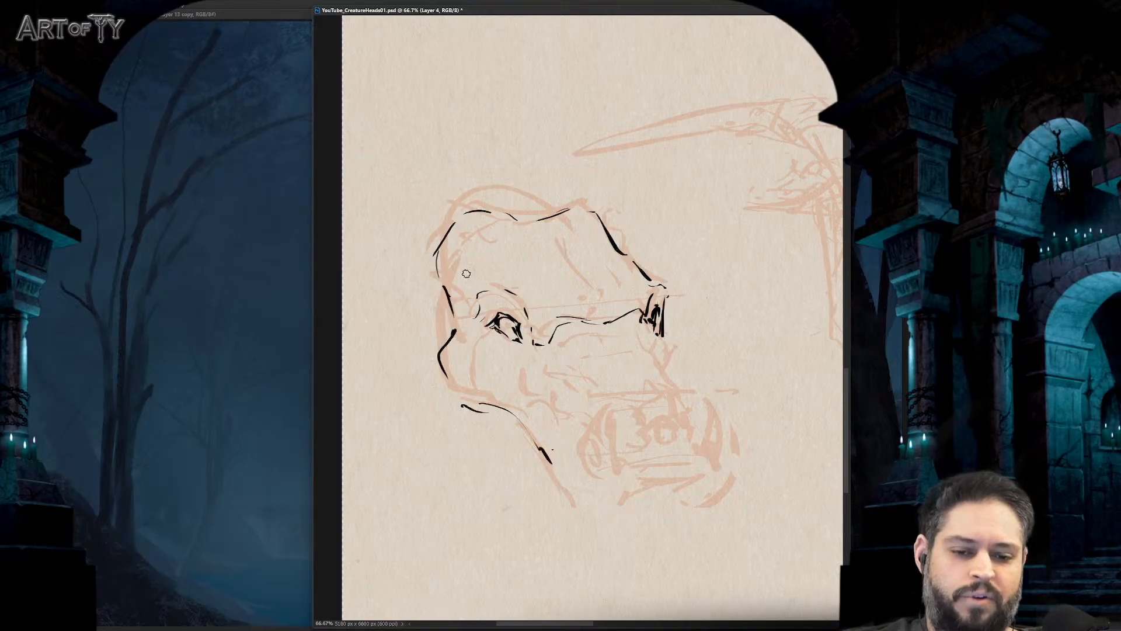
drag(478, 332, 498, 307)
mouse_move(508, 345)
mouse_down()
mouse_move(524, 362)
mouse_move(635, 334)
mouse_up()
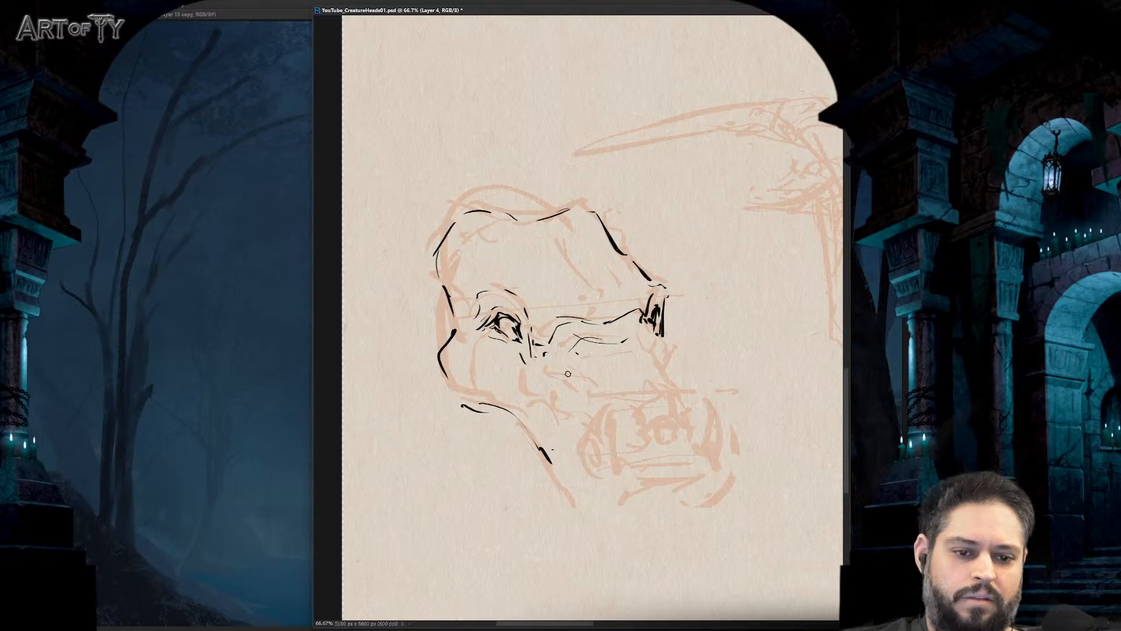
- Compare the partly inked first head of the fourth row with the finished heads across the whole sheet
key(ctrl+minus)
key(ctrl+minus)
key(ctrl+minus)
key(ctrl+minus)
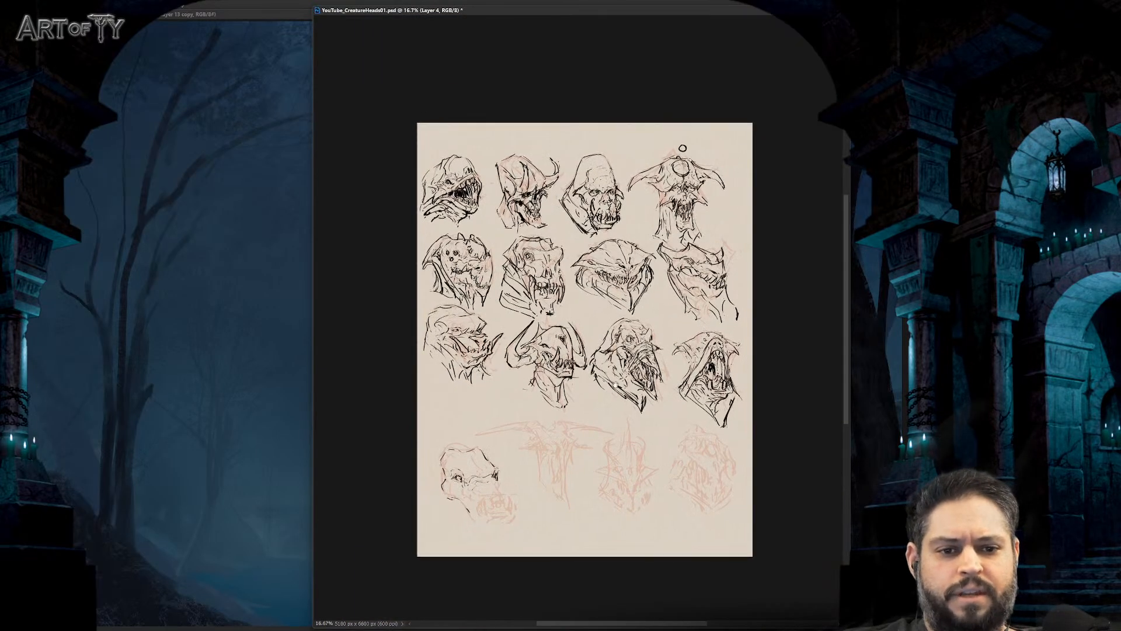
drag(592, 411, 611, 384)
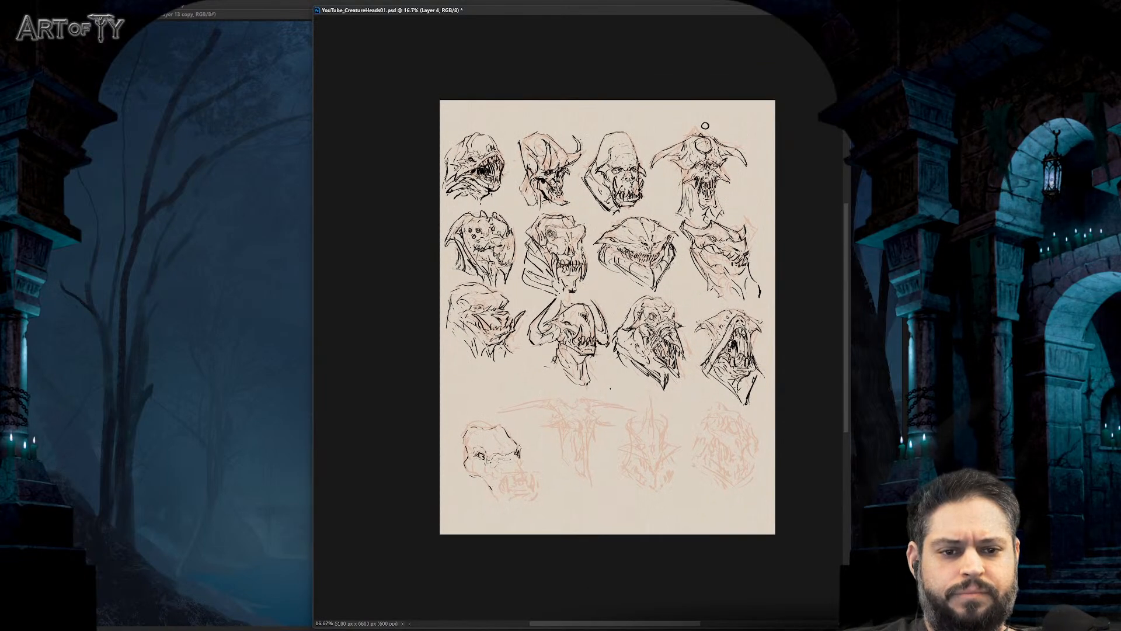
drag(705, 125, 697, 127)
key(ctrl+plus)
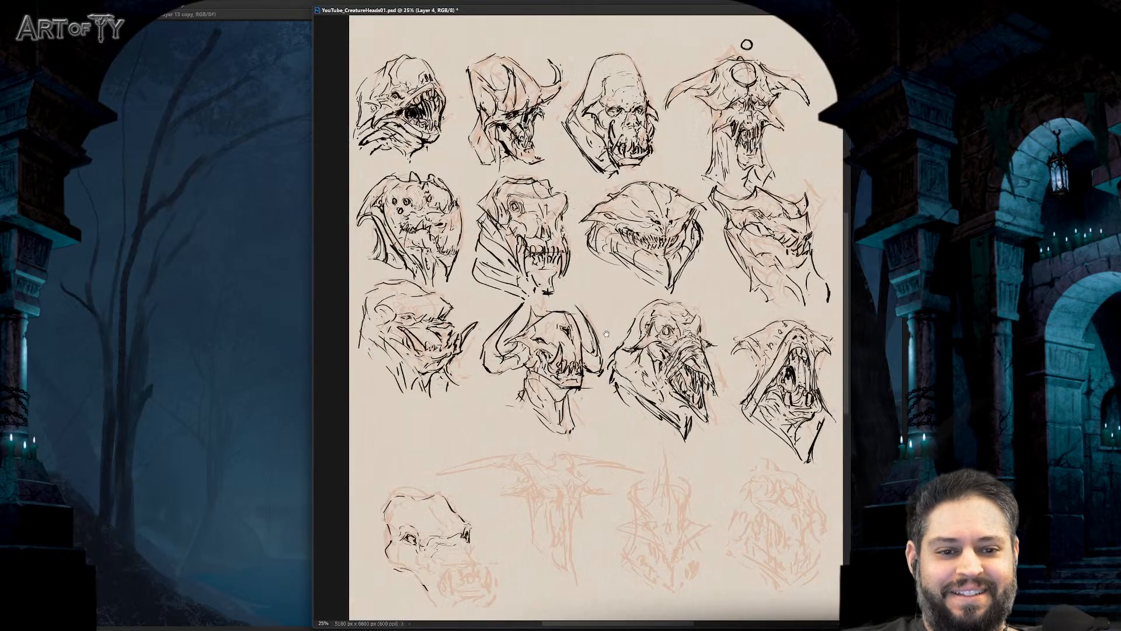
drag(586, 266, 584, 268)
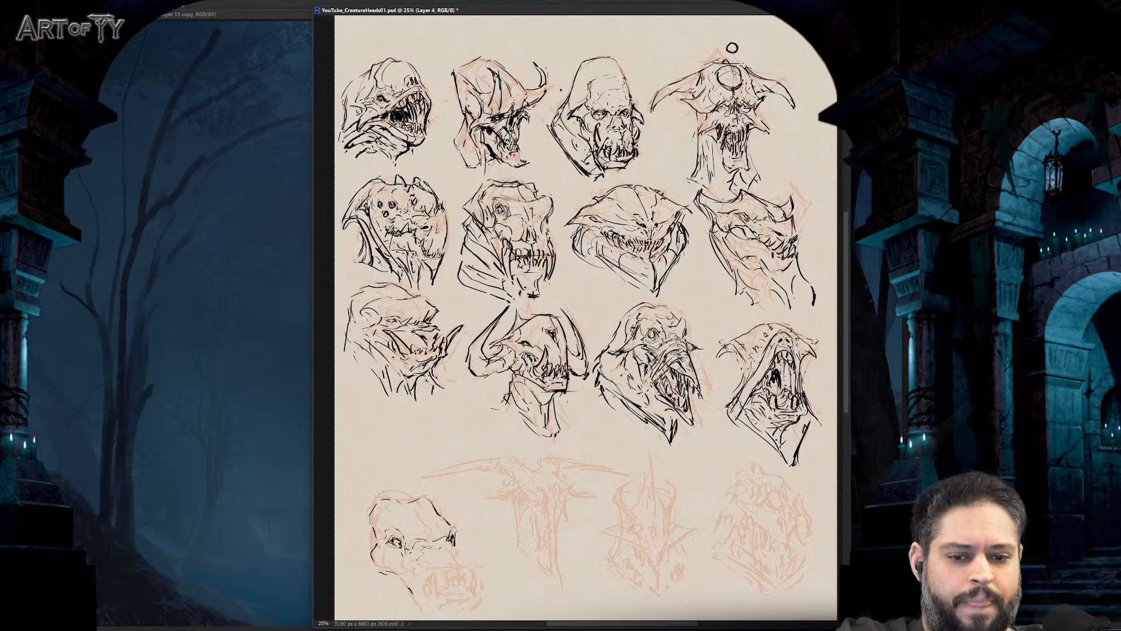
- Rework the neck of the horned head in the third row into a wider shape tapering to a point
key(ctrl+plus)
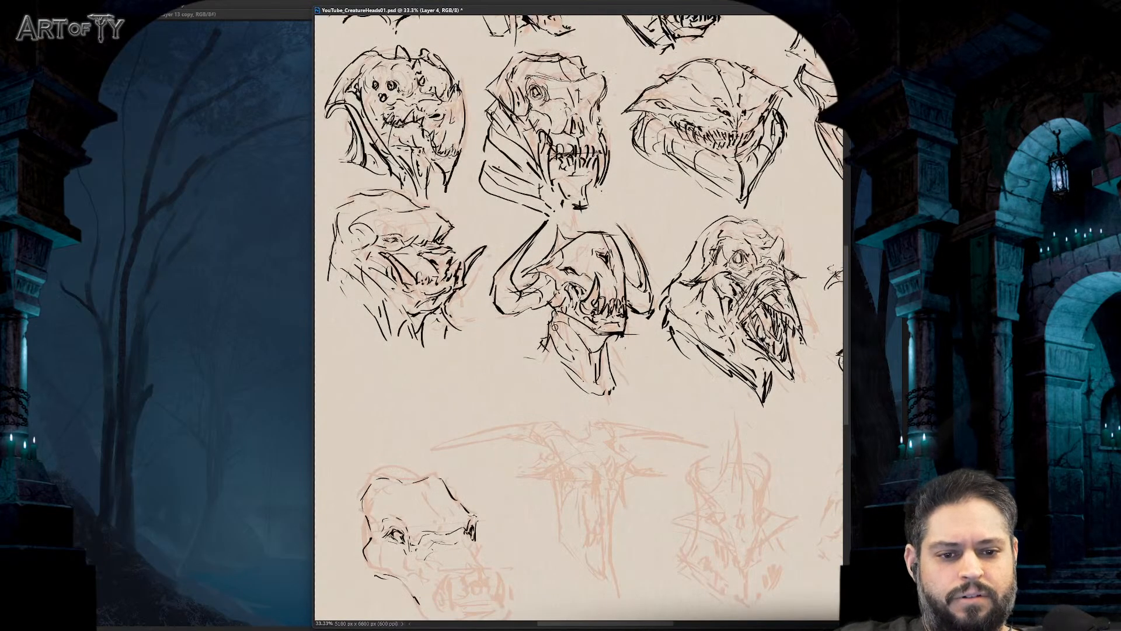
drag(553, 322, 543, 353)
mouse_move(539, 310)
mouse_down()
mouse_move(532, 337)
mouse_move(561, 371)
mouse_up()
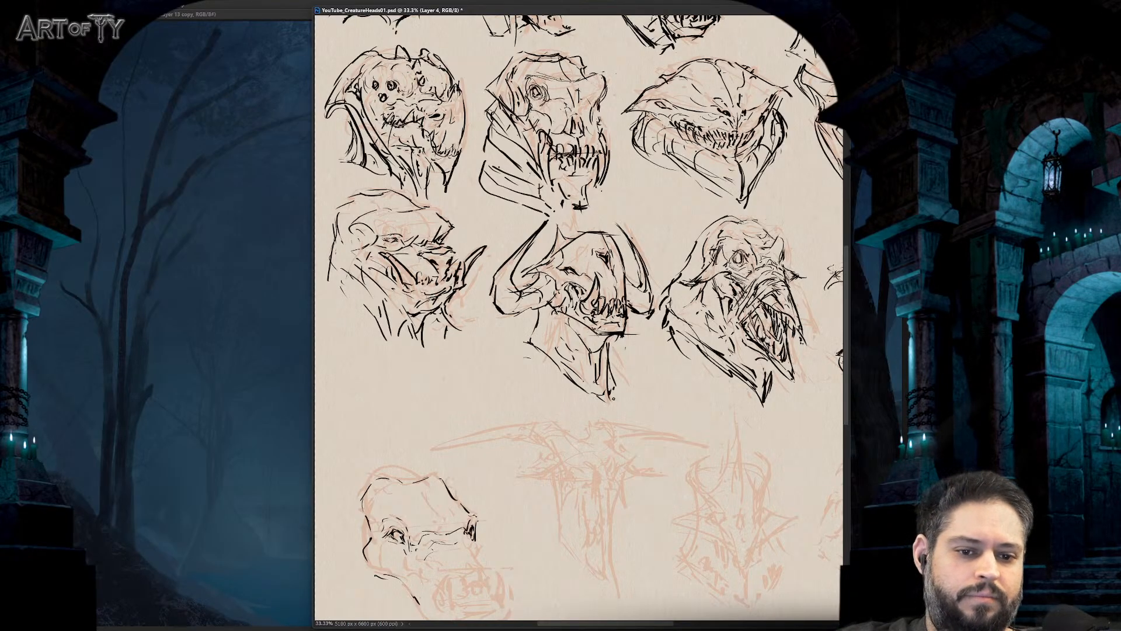
key(ctrl+minus)
key(ctrl+plus)
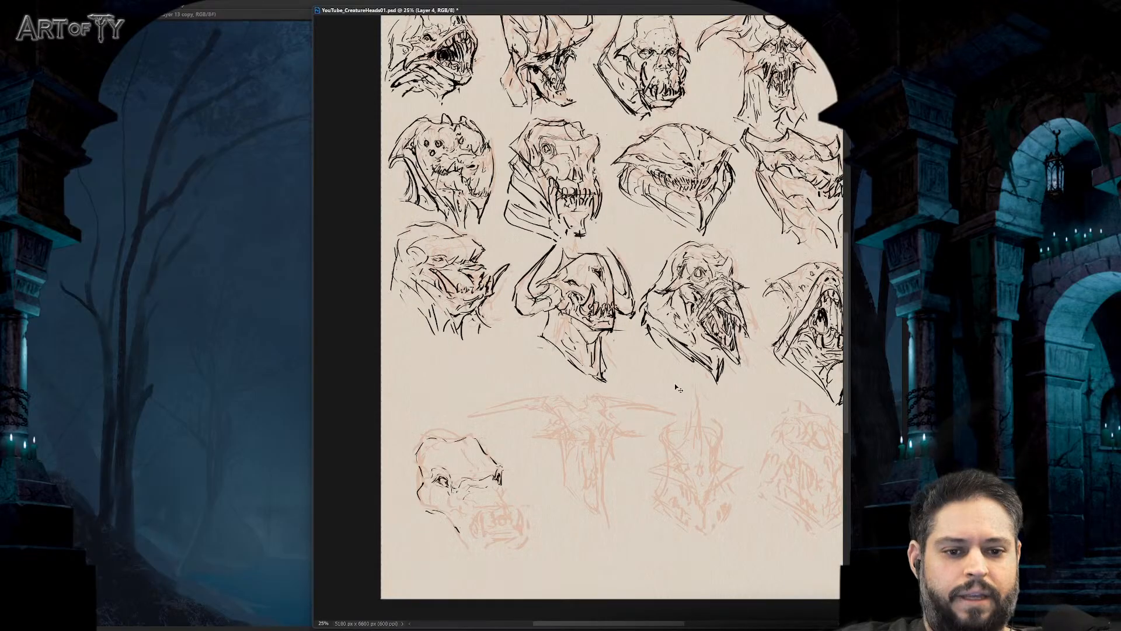
- Ink the far edge of the muzzle and light cheek creases on the first head in the fourth row
drag(641, 357, 652, 339)
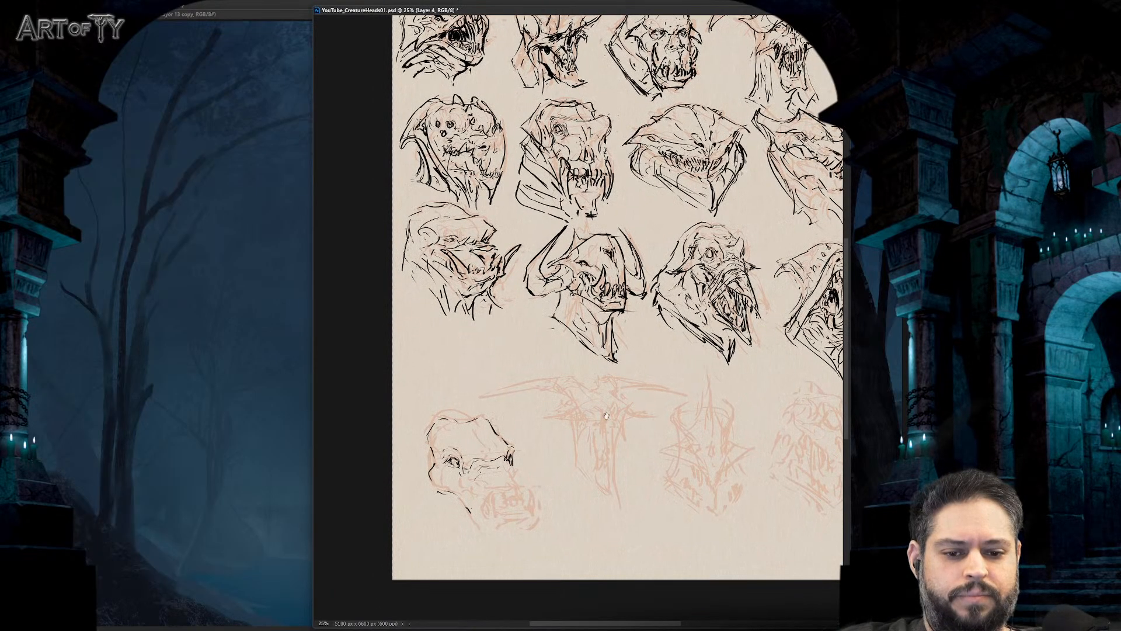
drag(627, 389, 581, 473)
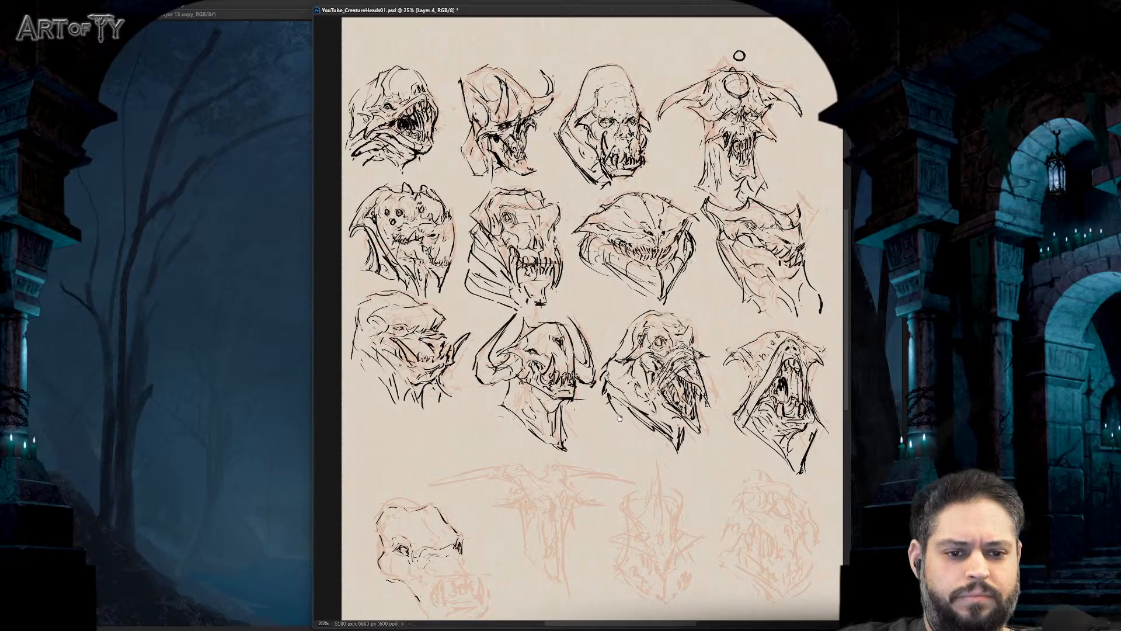
drag(620, 418, 640, 384)
key(ctrl+plus)
key(ctrl+plus)
key(ctrl+plus)
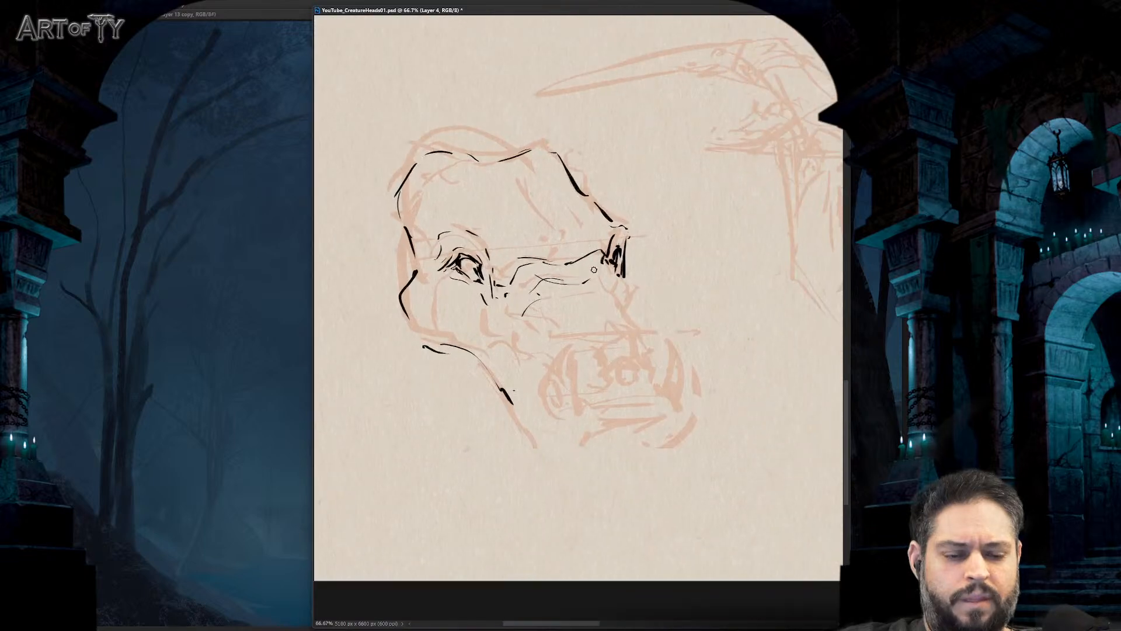
drag(612, 286, 641, 345)
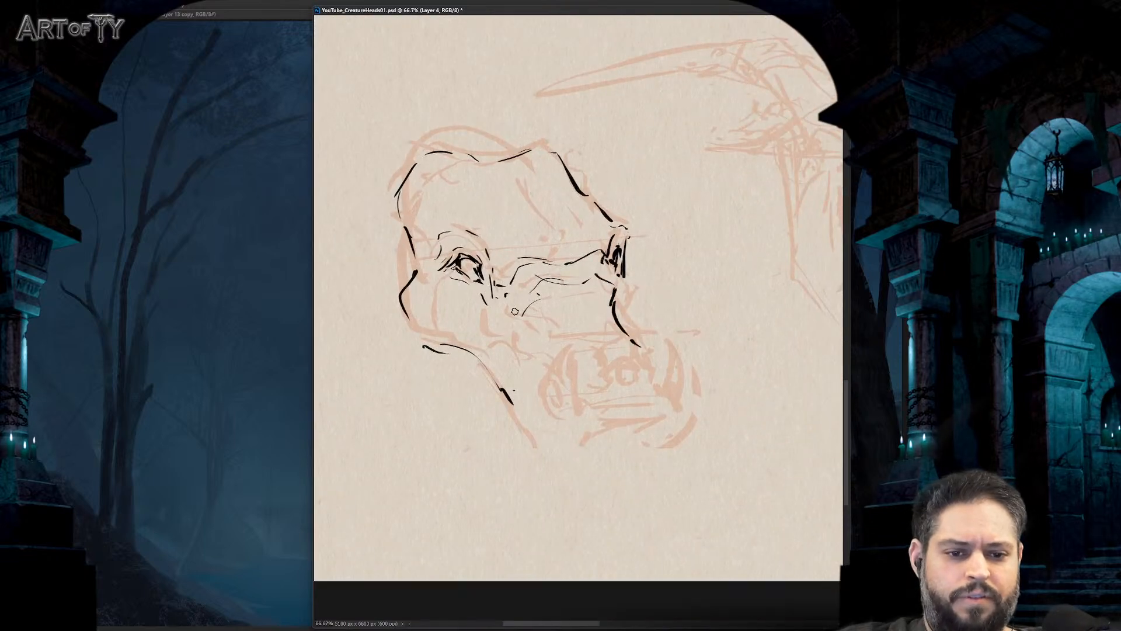
mouse_move(514, 312)
mouse_down()
mouse_move(613, 386)
mouse_move(589, 371)
mouse_up()
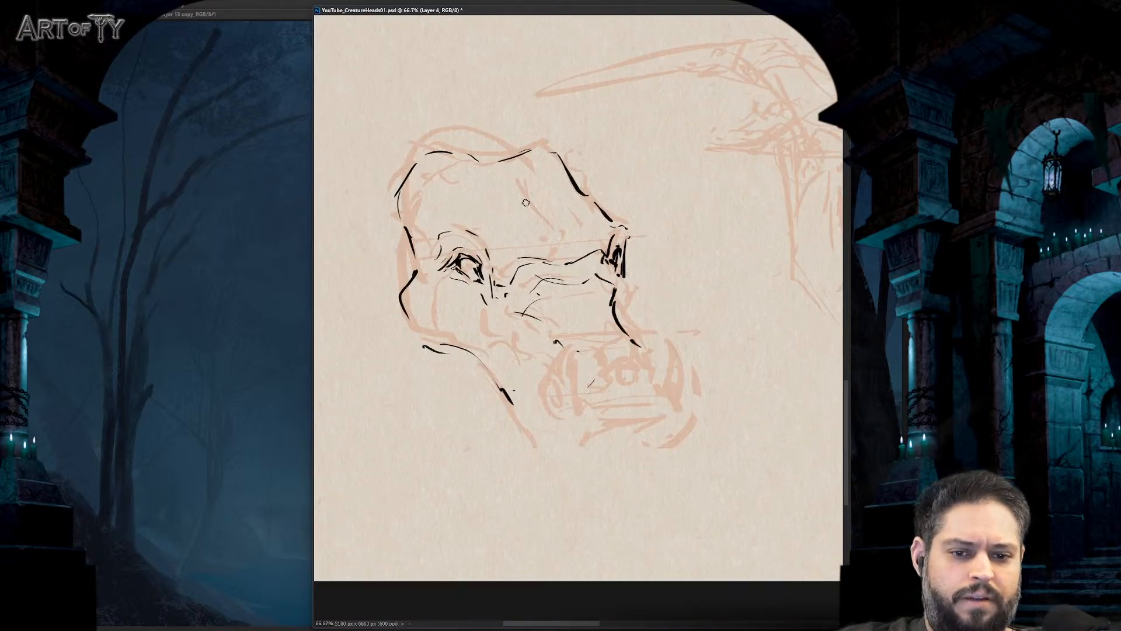
drag(526, 203, 531, 216)
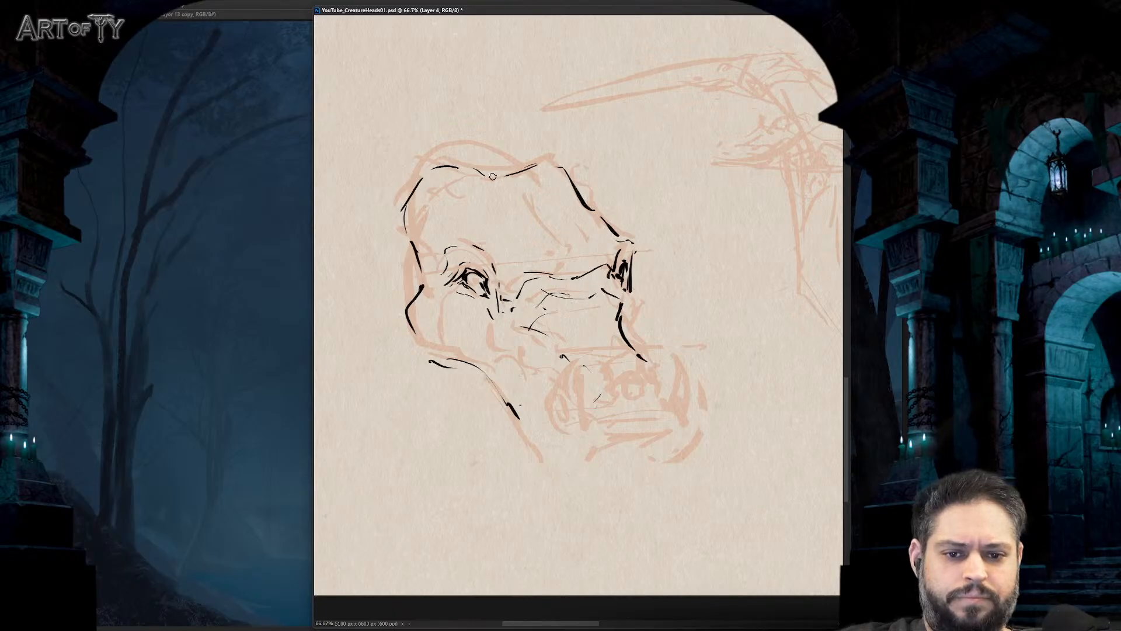
- Outline a raised crown sweeping behind the skull and ink loose lines down the back of the neck
mouse_move(519, 161)
mouse_down()
mouse_move(442, 137)
mouse_move(360, 234)
mouse_up()
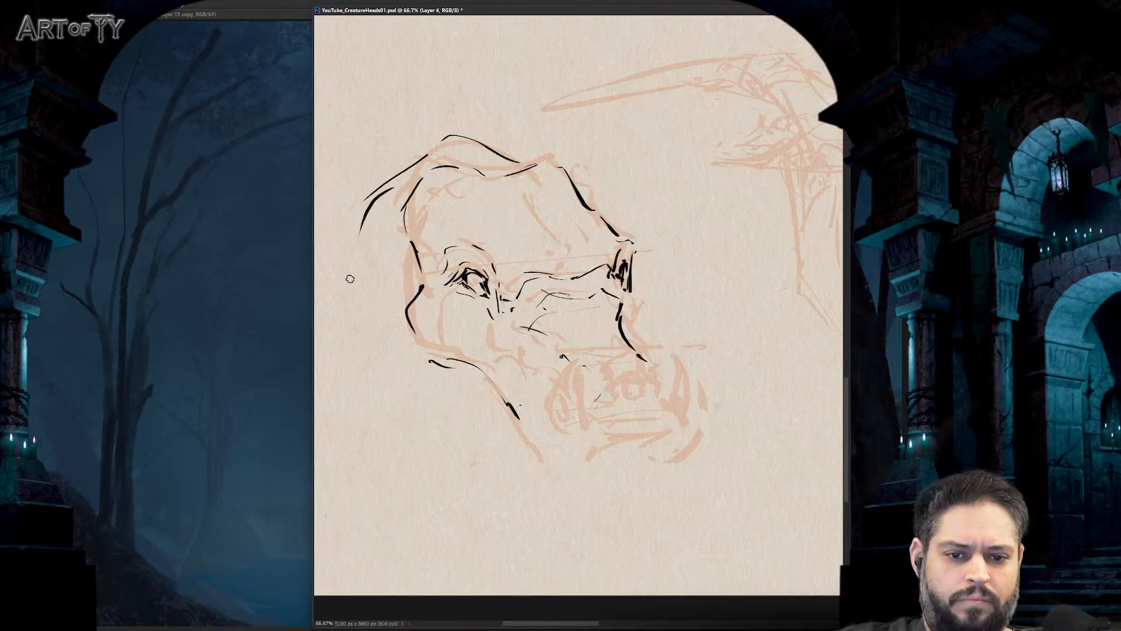
mouse_move(349, 285)
mouse_down()
mouse_move(352, 360)
mouse_move(383, 379)
mouse_move(361, 408)
mouse_move(378, 421)
mouse_up()
drag(365, 352, 490, 480)
drag(362, 321, 369, 362)
drag(367, 366, 447, 452)
drag(472, 474, 498, 517)
- Ink the cheek fold and near jaw line running from below the eye to the corner of the mouth
drag(484, 412, 497, 435)
mouse_move(429, 324)
mouse_down()
mouse_move(435, 348)
mouse_move(535, 463)
mouse_up()
mouse_move(450, 358)
mouse_down()
mouse_move(494, 343)
mouse_move(559, 431)
mouse_move(584, 432)
mouse_up()
drag(582, 428, 598, 433)
- Ink a row of pointed teeth across the mouth with a larger tusk at each end
drag(581, 366, 555, 419)
mouse_move(578, 381)
mouse_down()
mouse_move(588, 417)
mouse_move(608, 397)
mouse_move(608, 419)
mouse_move(621, 396)
mouse_move(630, 418)
mouse_up()
drag(639, 389, 649, 421)
drag(659, 396, 668, 418)
drag(671, 404, 685, 424)
drag(674, 412, 682, 424)
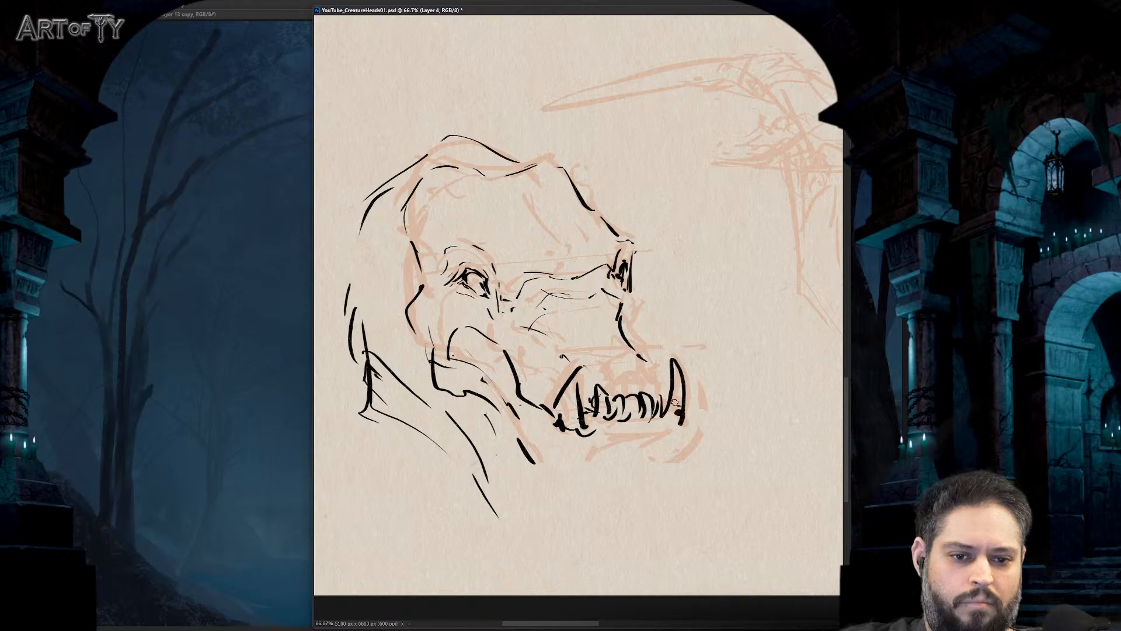
- Ink the curled upper lip and snout tip above the teeth and add small strokes between the teeth
mouse_move(509, 353)
mouse_down()
mouse_move(557, 378)
mouse_move(633, 370)
mouse_up()
drag(624, 330, 647, 350)
drag(645, 350, 654, 382)
mouse_move(660, 383)
mouse_down()
mouse_move(667, 393)
mouse_move(641, 399)
mouse_up()
drag(626, 379, 628, 394)
drag(640, 381, 642, 391)
- Ink the lower lip, chin and underside of the jaw with heavier strokes at the chin tip
mouse_move(592, 451)
mouse_down()
mouse_move(613, 433)
mouse_move(666, 431)
mouse_up()
mouse_move(660, 433)
mouse_down()
mouse_move(680, 421)
mouse_move(687, 432)
mouse_up()
mouse_move(673, 437)
mouse_down()
mouse_move(661, 444)
mouse_move(676, 463)
mouse_up()
mouse_move(523, 445)
mouse_down()
mouse_move(574, 483)
mouse_move(674, 463)
mouse_move(682, 486)
mouse_up()
- Define the near eye's iris and darken the far eye socket and muzzle edge of the tusked head
key(ctrl+minus)
key(ctrl+minus)
key(ctrl+minus)
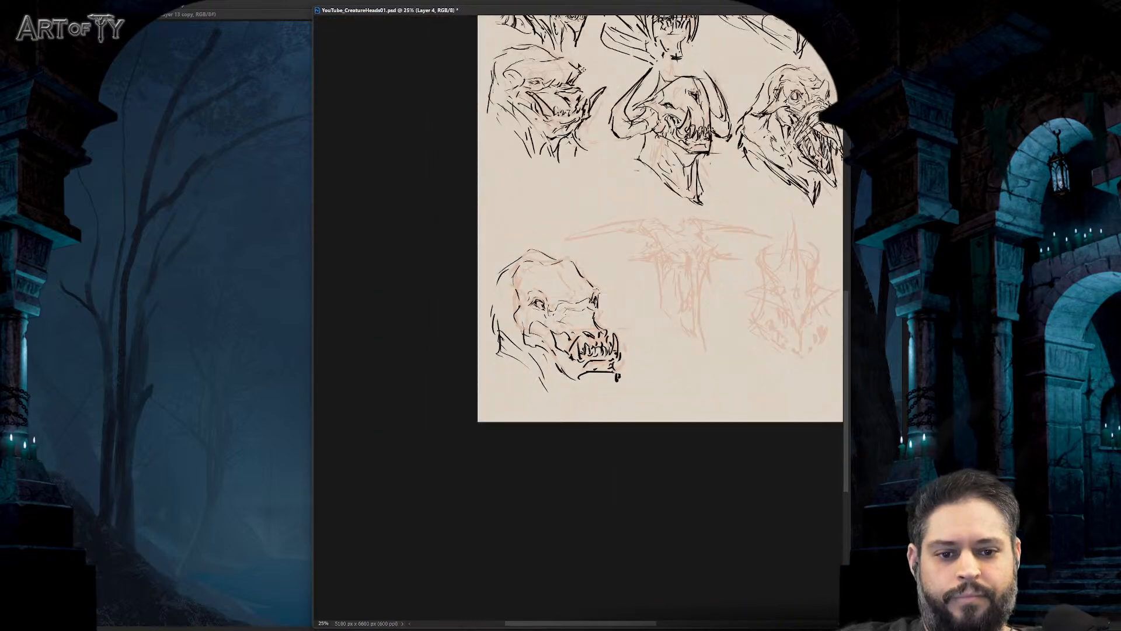
key(ctrl+plus)
key(ctrl+plus)
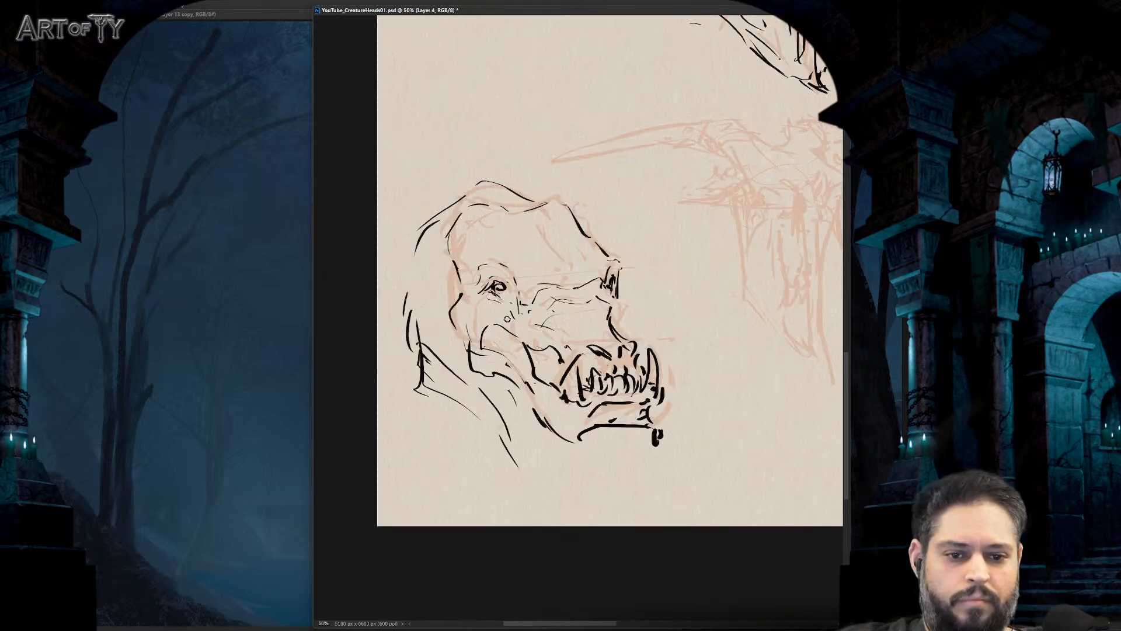
drag(500, 298, 512, 291)
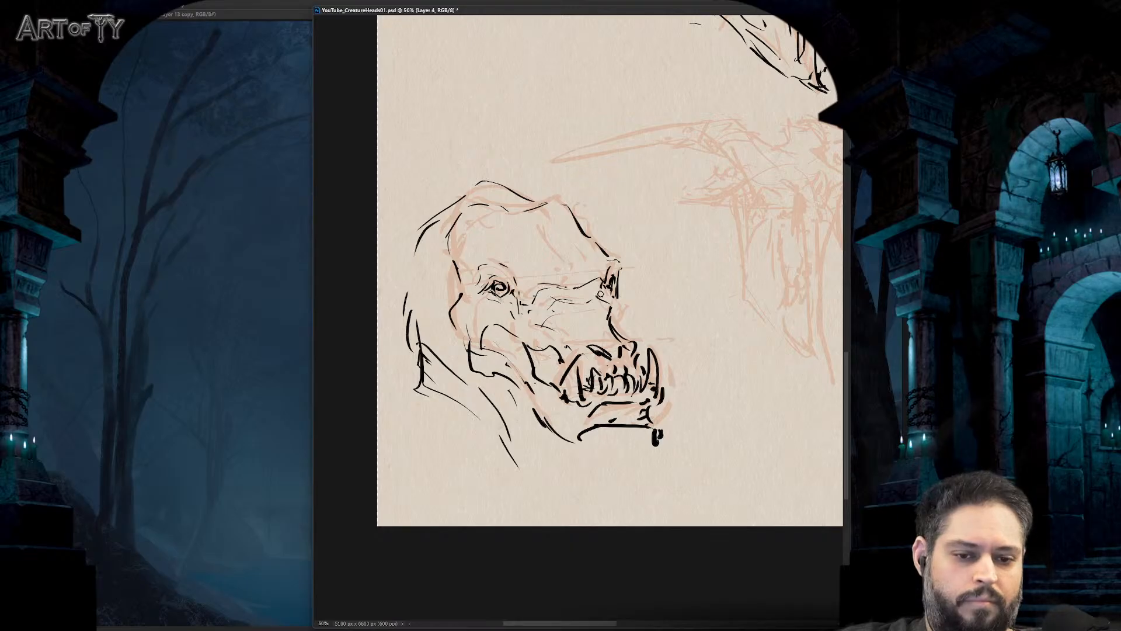
drag(614, 300, 613, 264)
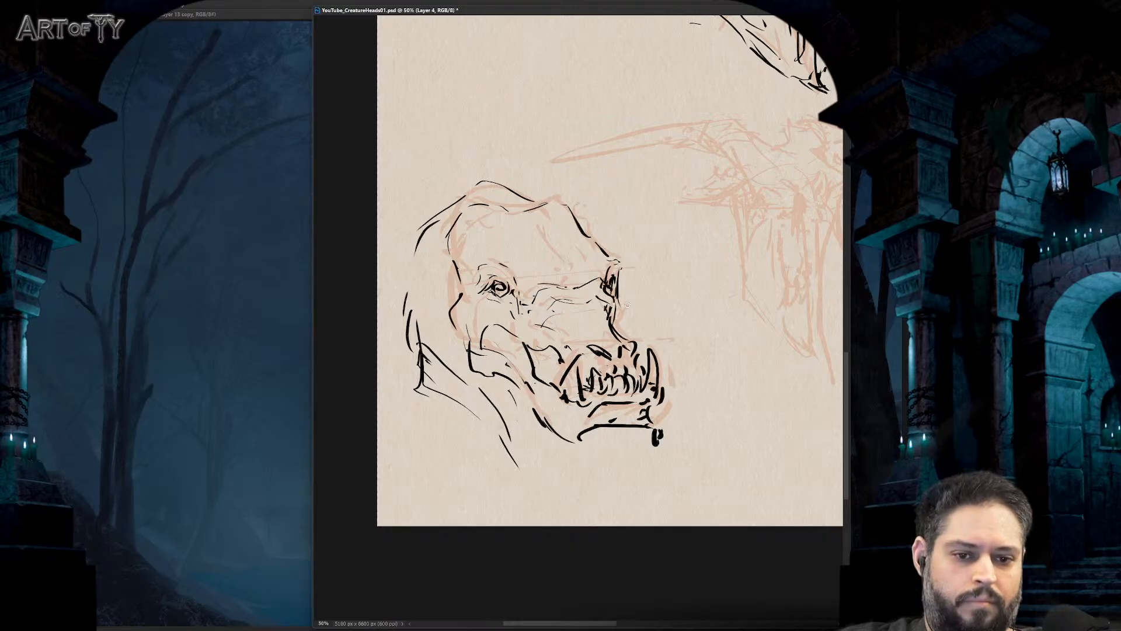
- Darken the muzzle edge of the tusked head and ink long contour lines for its nape and neck
drag(630, 312, 626, 331)
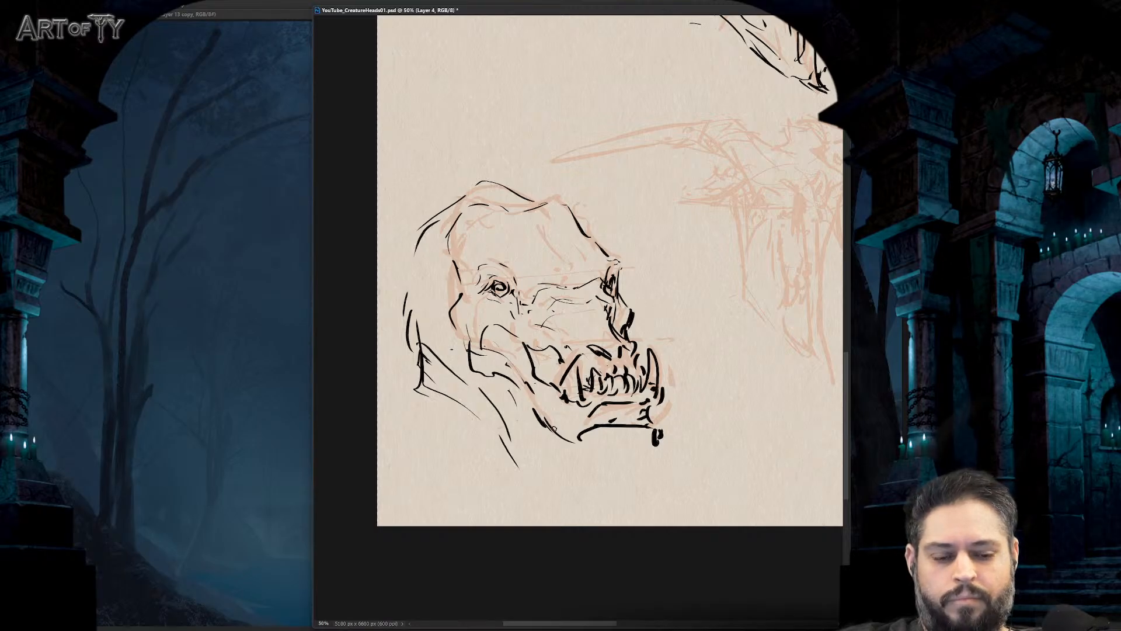
drag(625, 432, 577, 449)
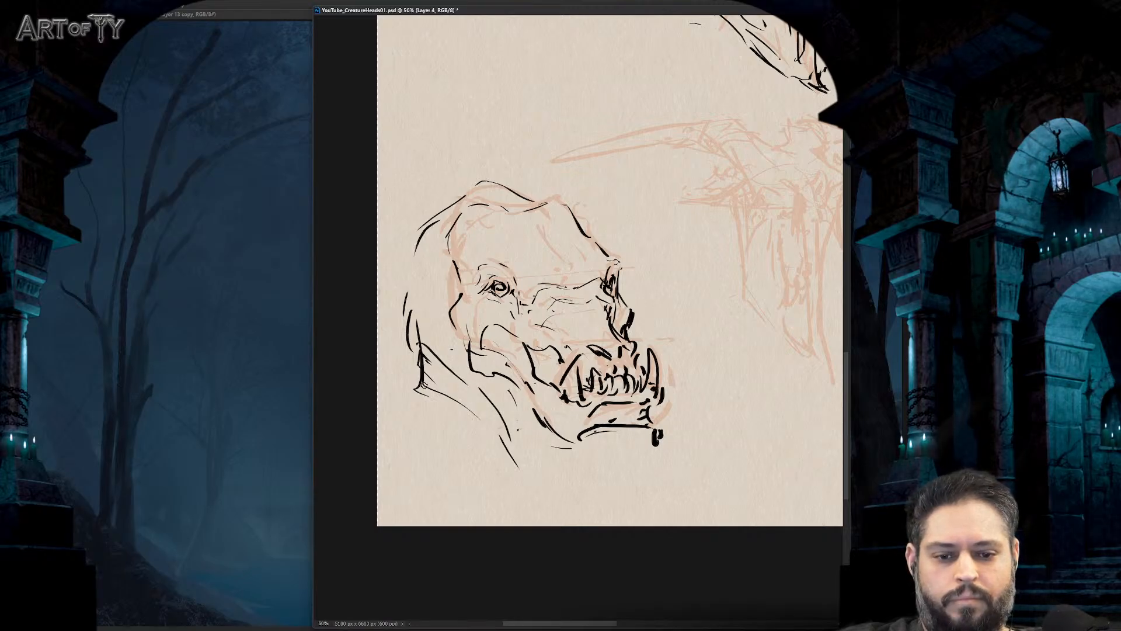
drag(423, 359, 427, 425)
mouse_move(425, 234)
mouse_down()
mouse_move(378, 380)
mouse_move(478, 469)
mouse_up()
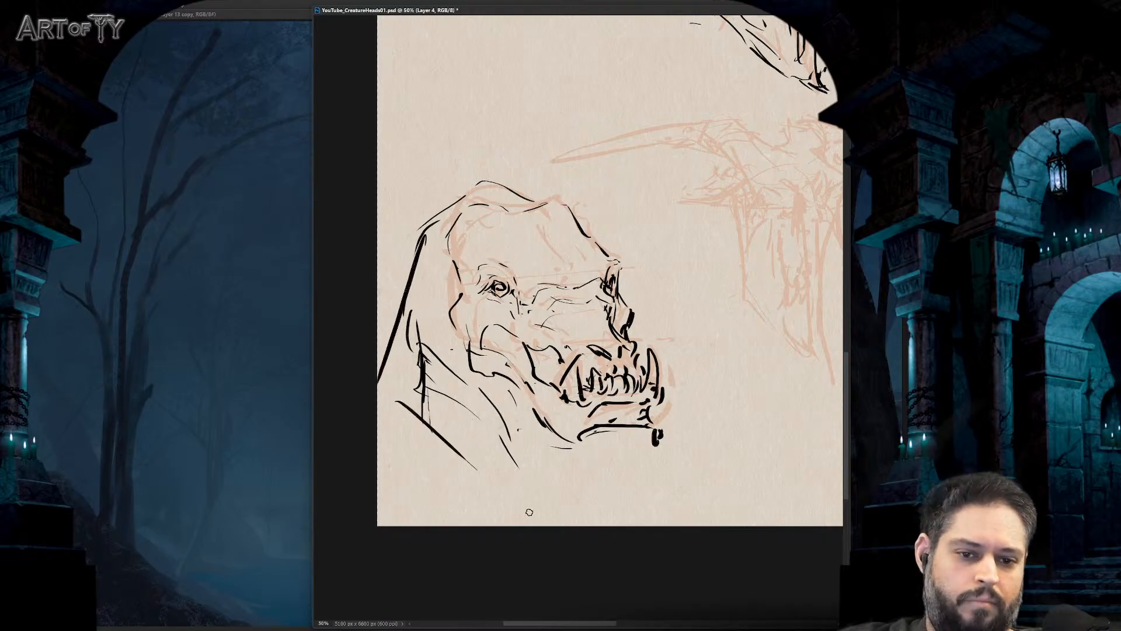
- Undo the vertical neck stroke and hatch short diagonal strokes across the neck and below the jaw
key(ctrl+minus)
key(ctrl+minus)
key(ctrl+plus)
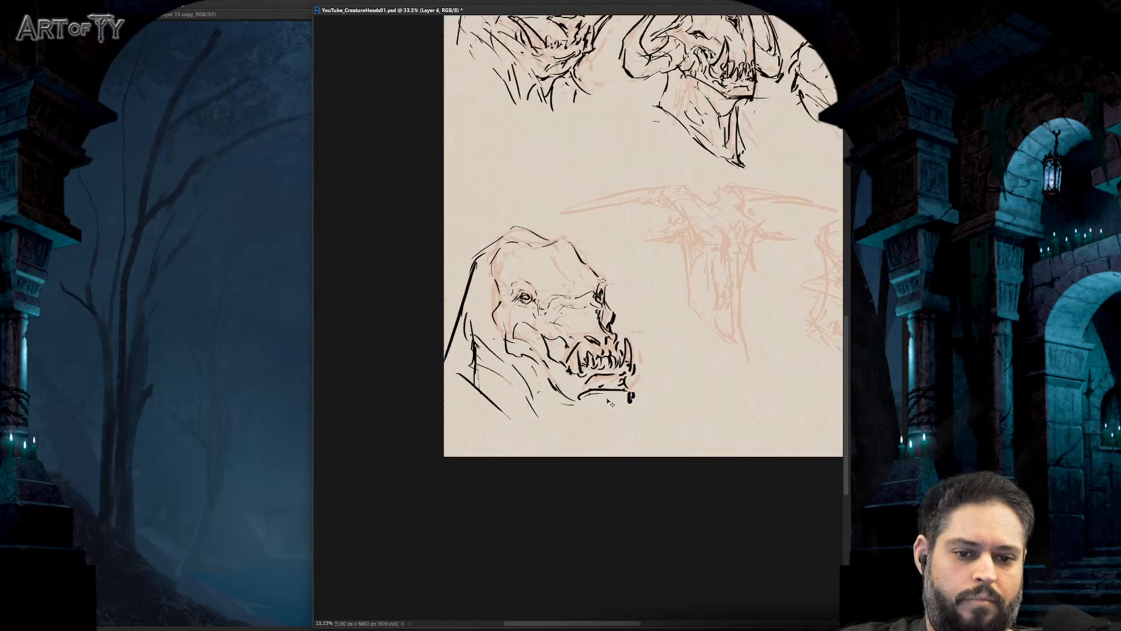
key(ctrl+z)
mouse_move(474, 362)
mouse_down()
mouse_move(528, 399)
mouse_move(533, 369)
mouse_move(502, 283)
mouse_move(477, 341)
mouse_move(546, 399)
mouse_move(559, 391)
mouse_move(543, 409)
mouse_move(568, 419)
mouse_move(585, 399)
mouse_move(549, 414)
mouse_move(553, 432)
mouse_move(581, 409)
mouse_up()
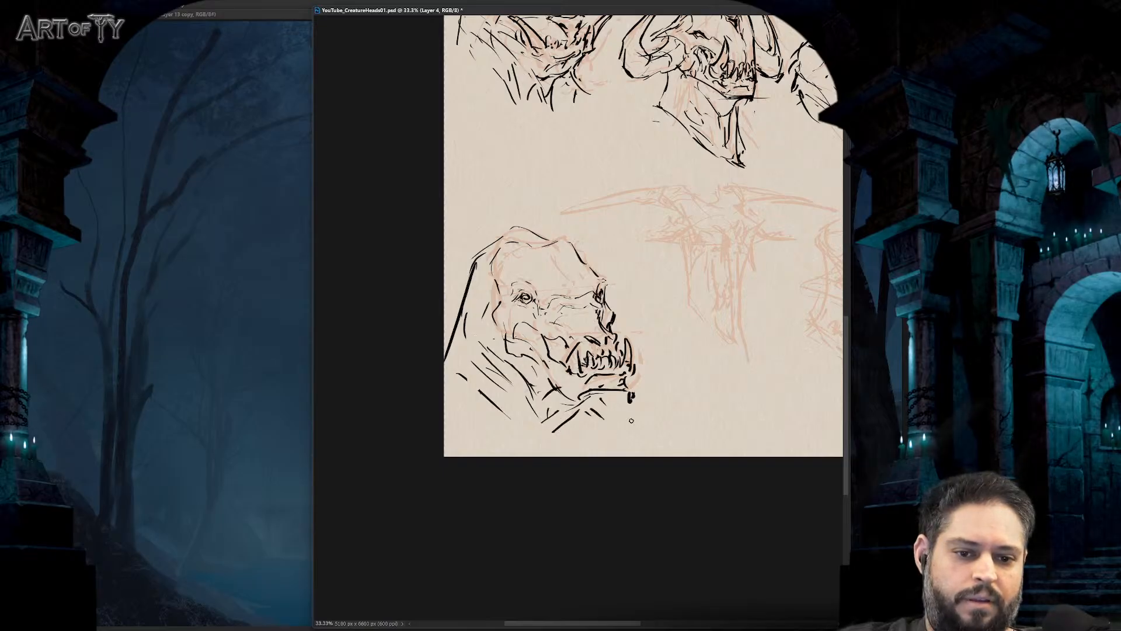
- Ink the angular brow ridge from the top of the forehead down to the nose bridge, cleaning up its line
key(ctrl+minus)
key(ctrl+minus)
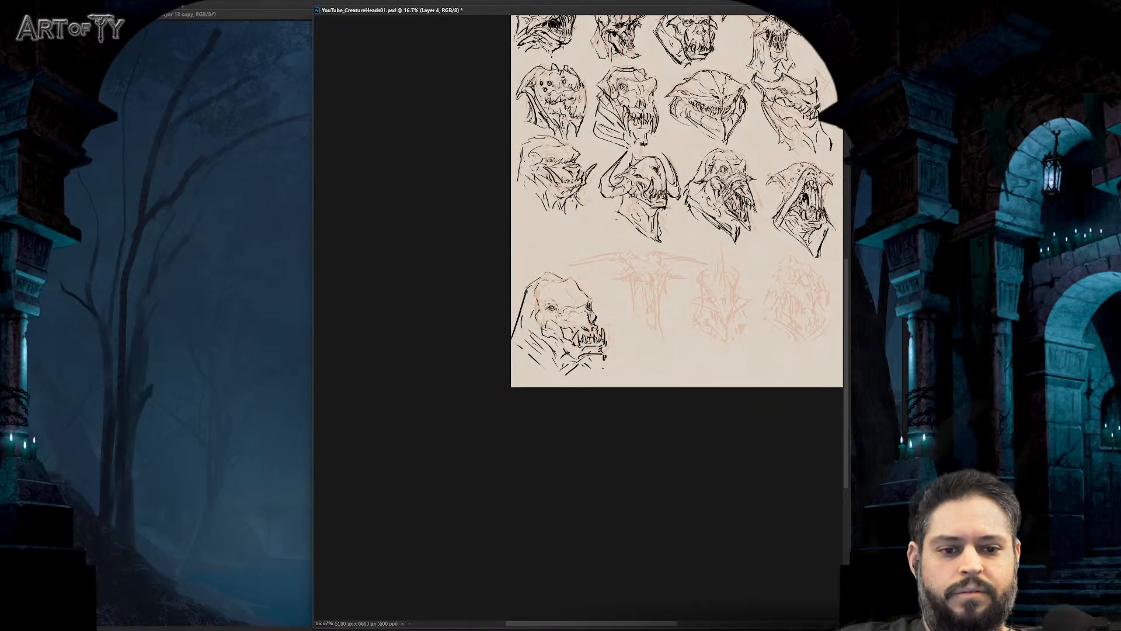
key(ctrl+plus)
key(ctrl+plus)
key(ctrl+plus)
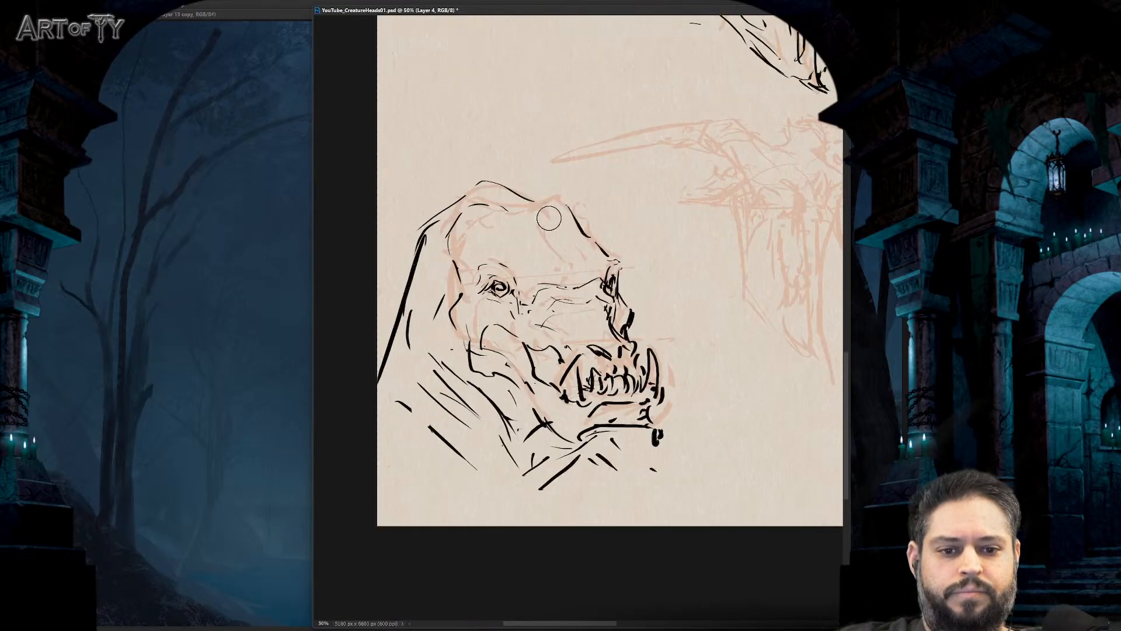
mouse_move(496, 207)
mouse_down()
mouse_move(522, 215)
mouse_move(564, 206)
mouse_move(551, 256)
mouse_up()
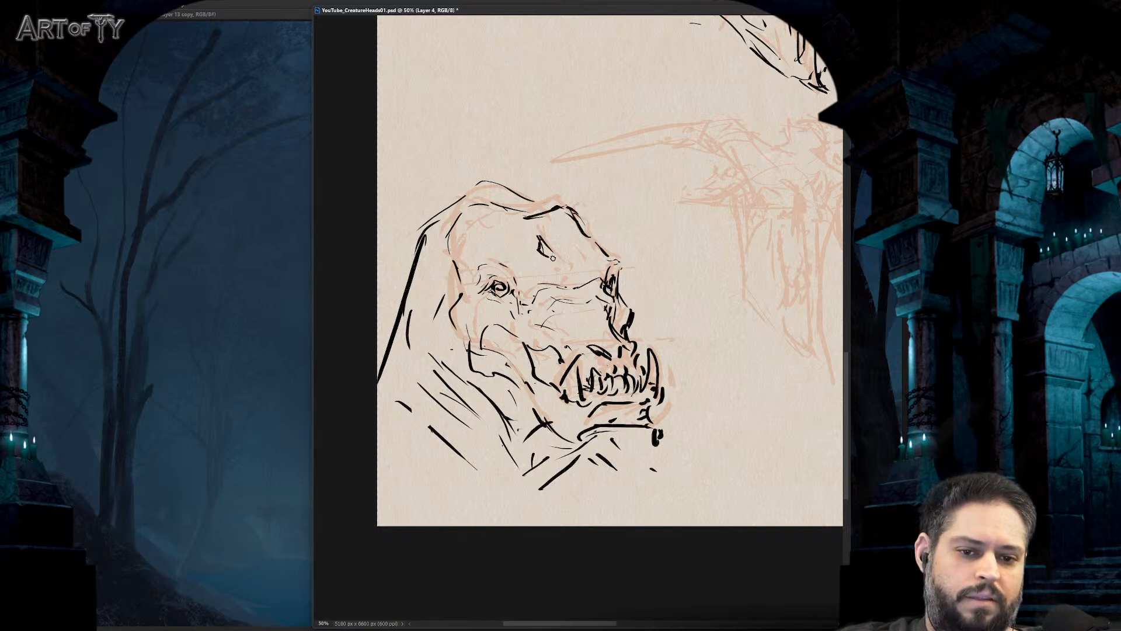
drag(528, 218, 566, 287)
key(e)
mouse_move(549, 262)
mouse_down()
mouse_move(539, 231)
mouse_move(552, 262)
mouse_up()
key(b)
drag(529, 220, 551, 254)
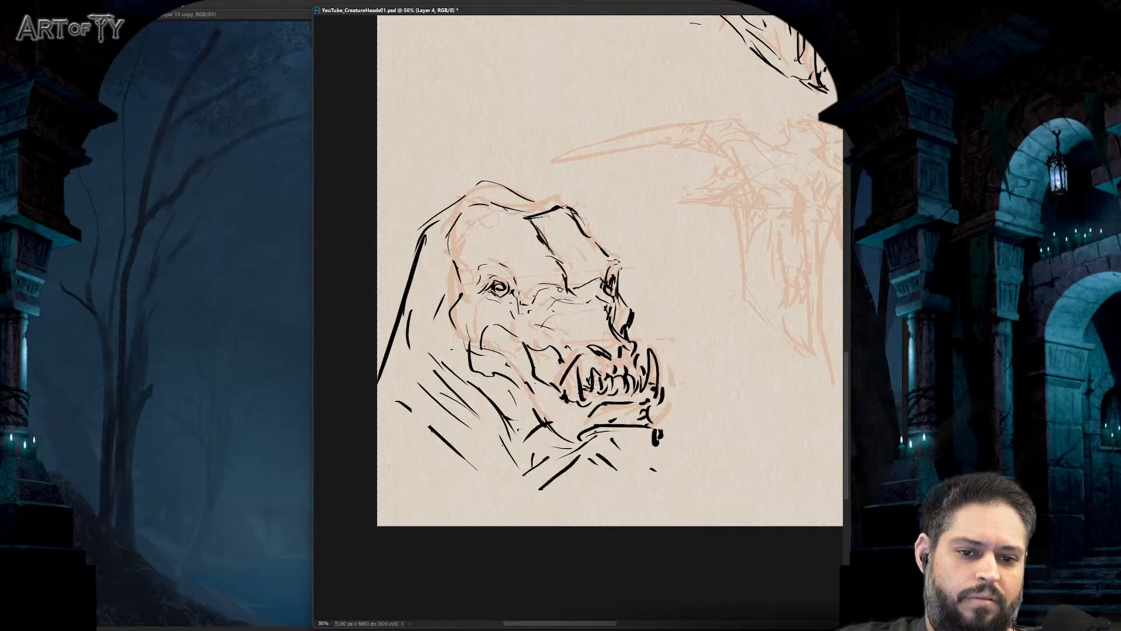
- Add two long, pointed, upright horns to the top of the tusked head
scroll(570, 300, down, 3)
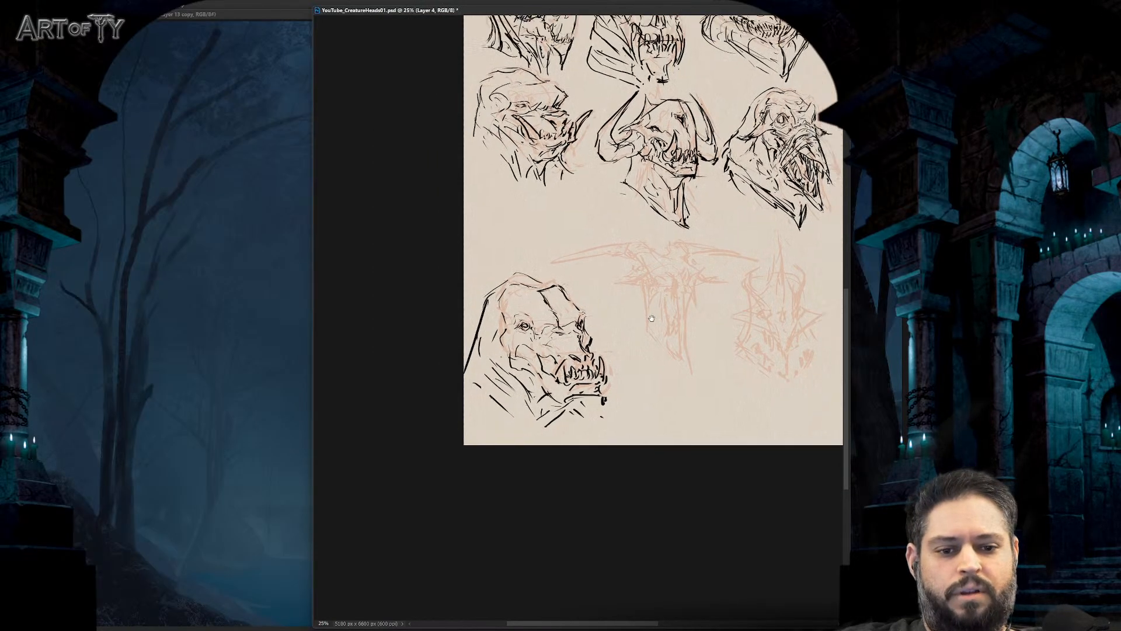
scroll(676, 305, down, 1)
drag(692, 318, 687, 329)
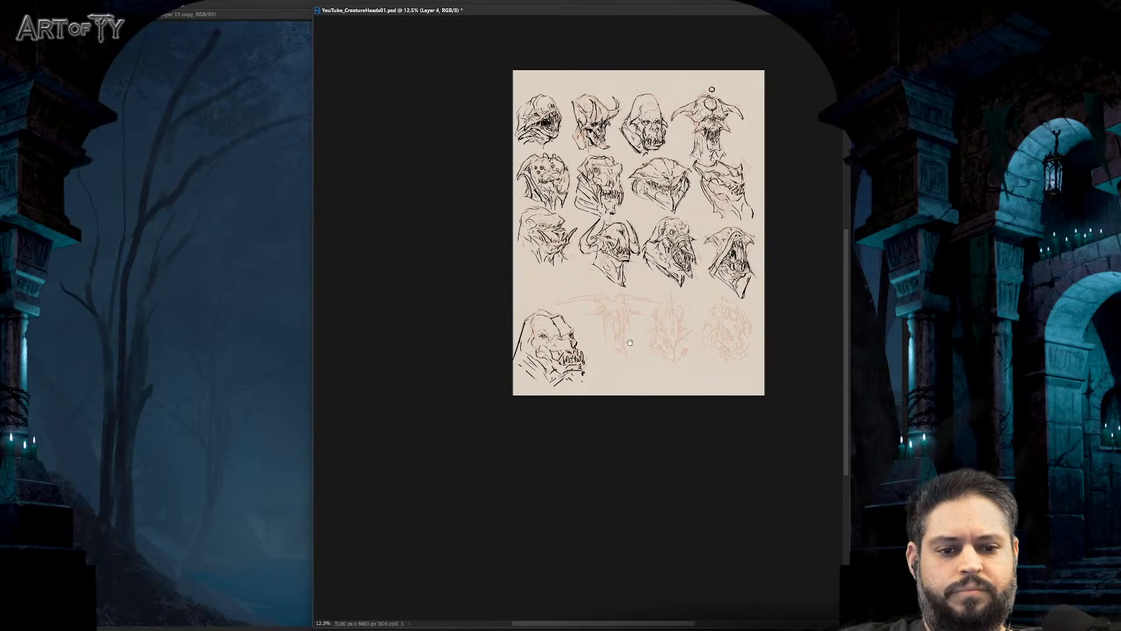
scroll(615, 347, up, 3)
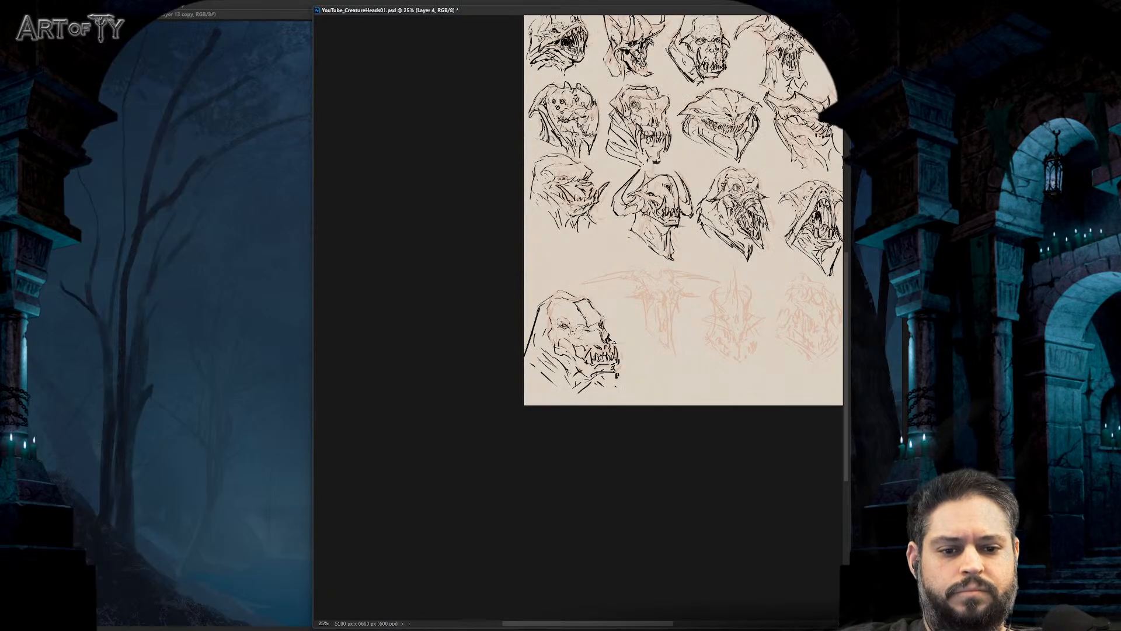
mouse_move(615, 308)
mouse_down()
mouse_move(569, 238)
mouse_move(577, 267)
mouse_move(566, 229)
mouse_up()
drag(579, 264, 563, 215)
drag(511, 307, 480, 212)
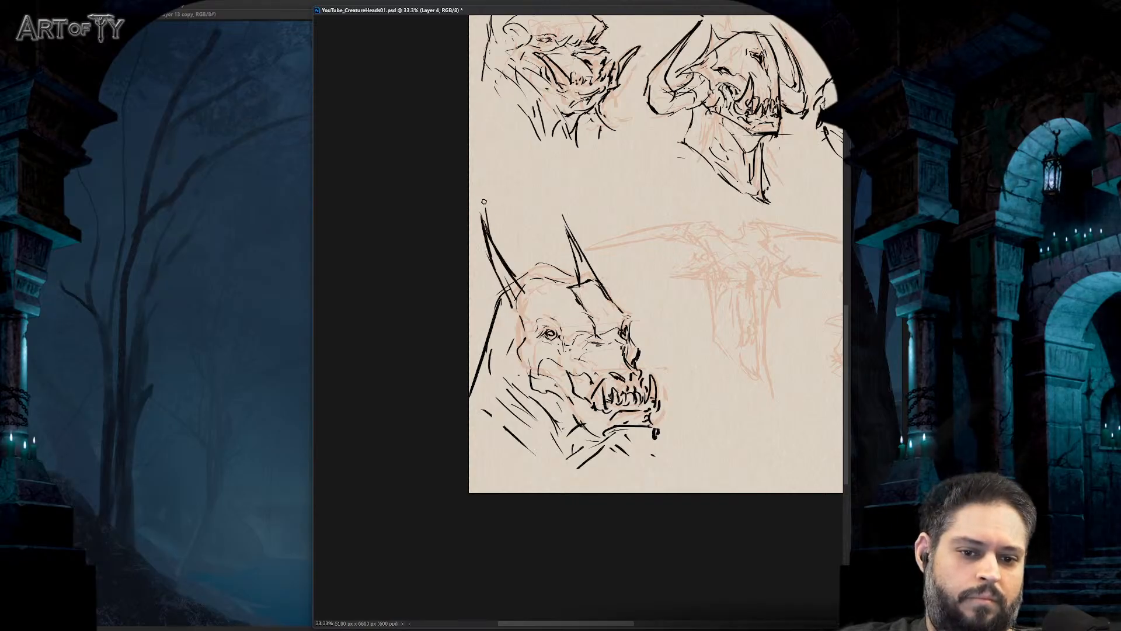
- Undo the front horn's strokes and redraw it longer and leaning back, then reinforce the rear horn's edge
key(ctrl+z)
key(ctrl+z)
drag(610, 299, 551, 206)
drag(586, 265, 562, 218)
key(ctrl+z)
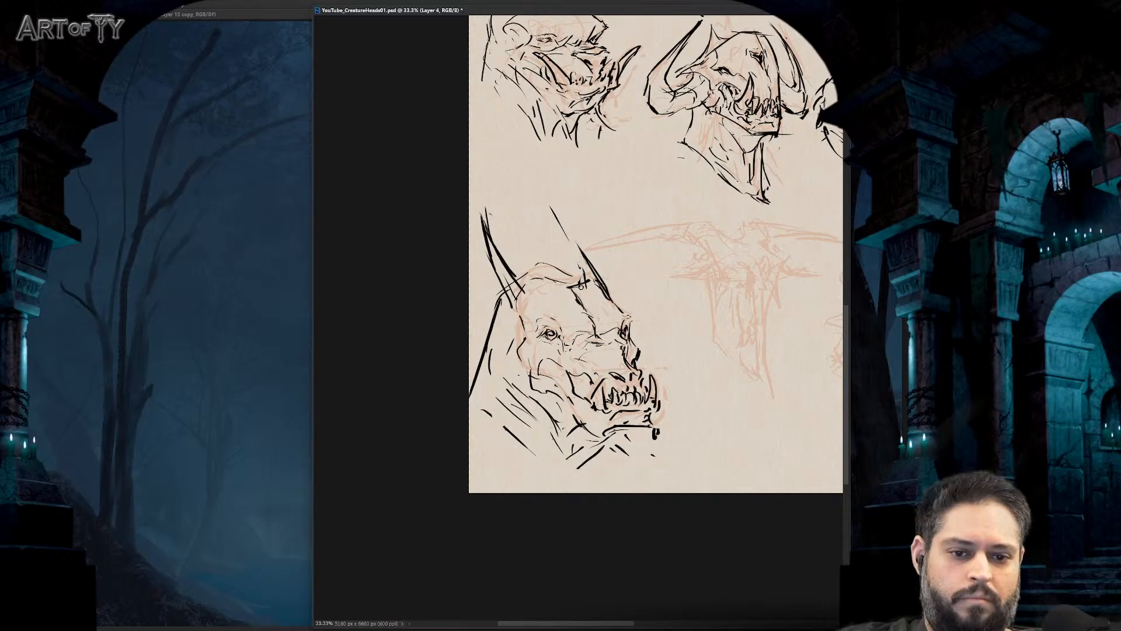
drag(594, 276, 569, 235)
key(ctrl+z)
key(ctrl+z)
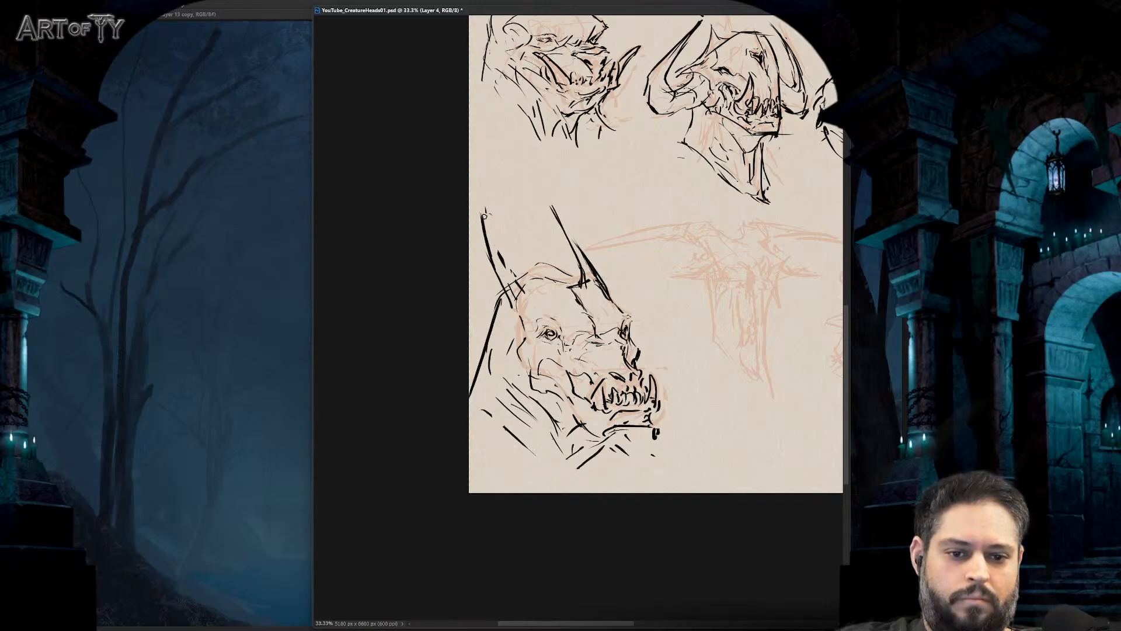
drag(485, 216, 527, 288)
- Check the horned head against the whole sheet and extend its neck lines down to a point below the jaw
key(ctrl+minus)
key(ctrl+minus)
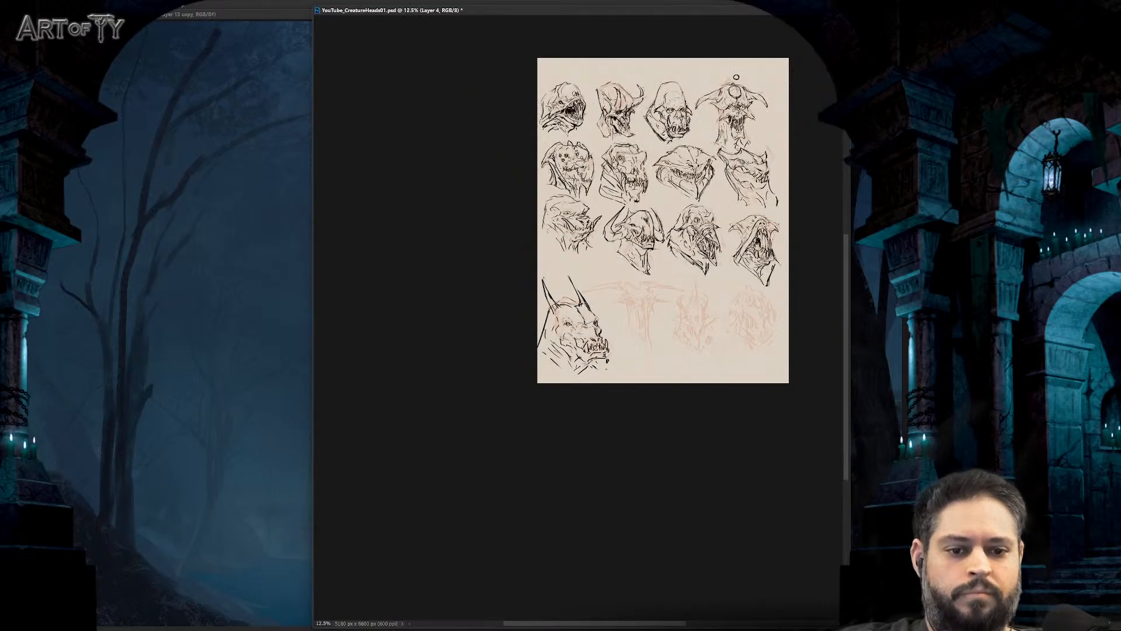
key(ctrl+plus)
key(ctrl+plus)
key(ctrl+plus)
key(ctrl+minus)
key(ctrl+minus)
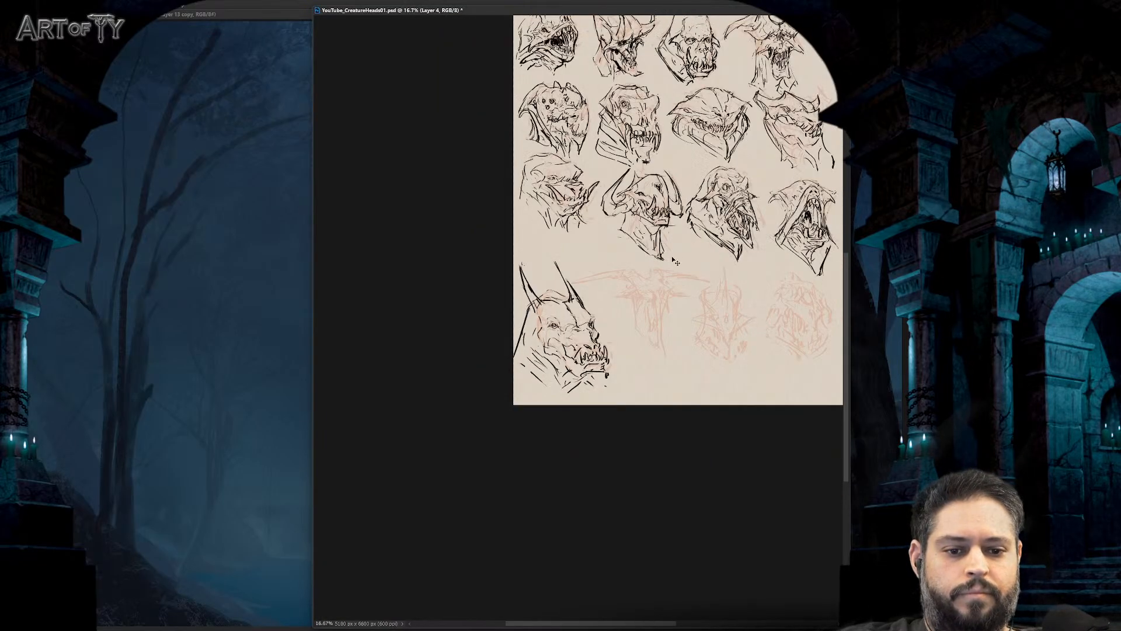
key(ctrl+plus)
key(ctrl+plus)
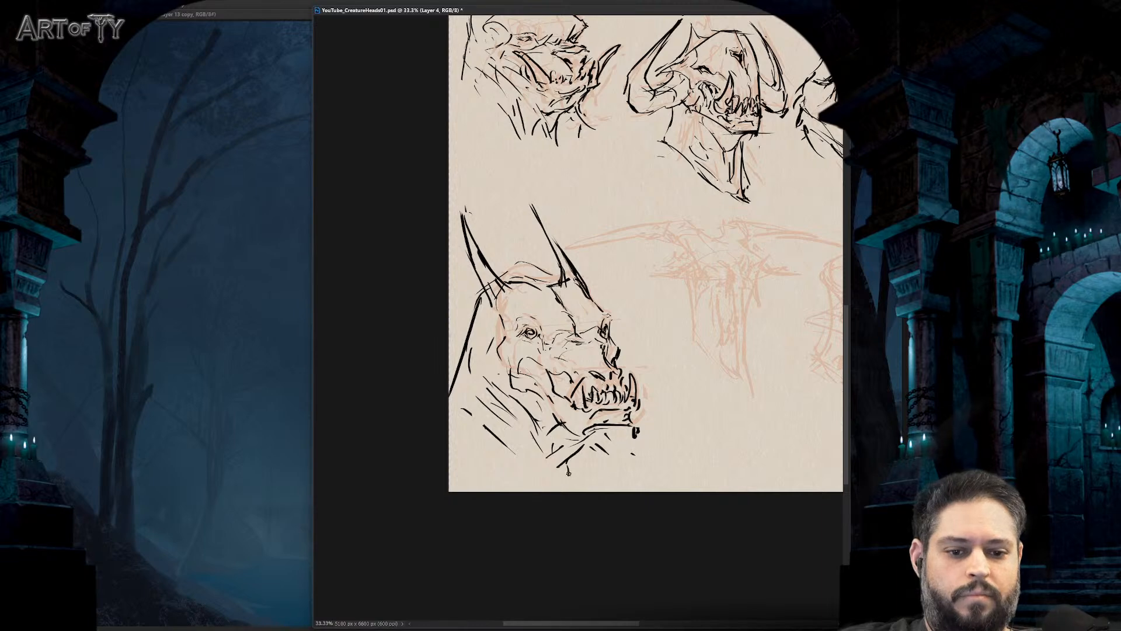
mouse_move(509, 437)
mouse_down()
mouse_move(554, 487)
mouse_move(580, 470)
mouse_move(600, 475)
mouse_up()
- Strengthen the long lower neck contour and add short strokes at the base of the throat
key(ctrl+minus)
key(ctrl+minus)
key(ctrl+minus)
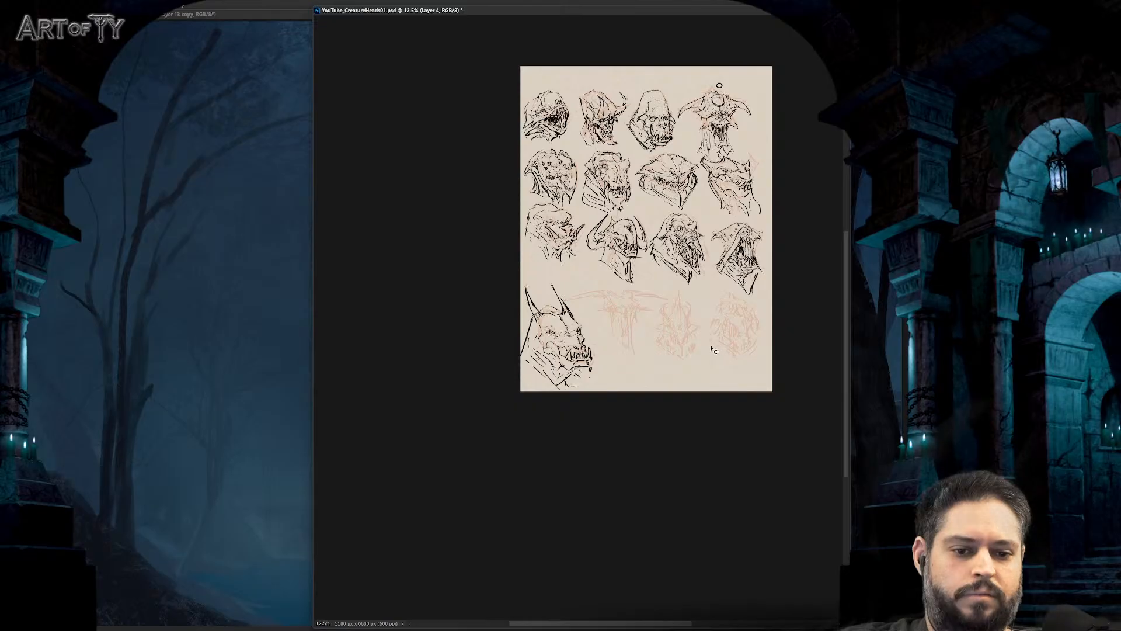
key(ctrl+plus)
key(ctrl+plus)
key(ctrl+plus)
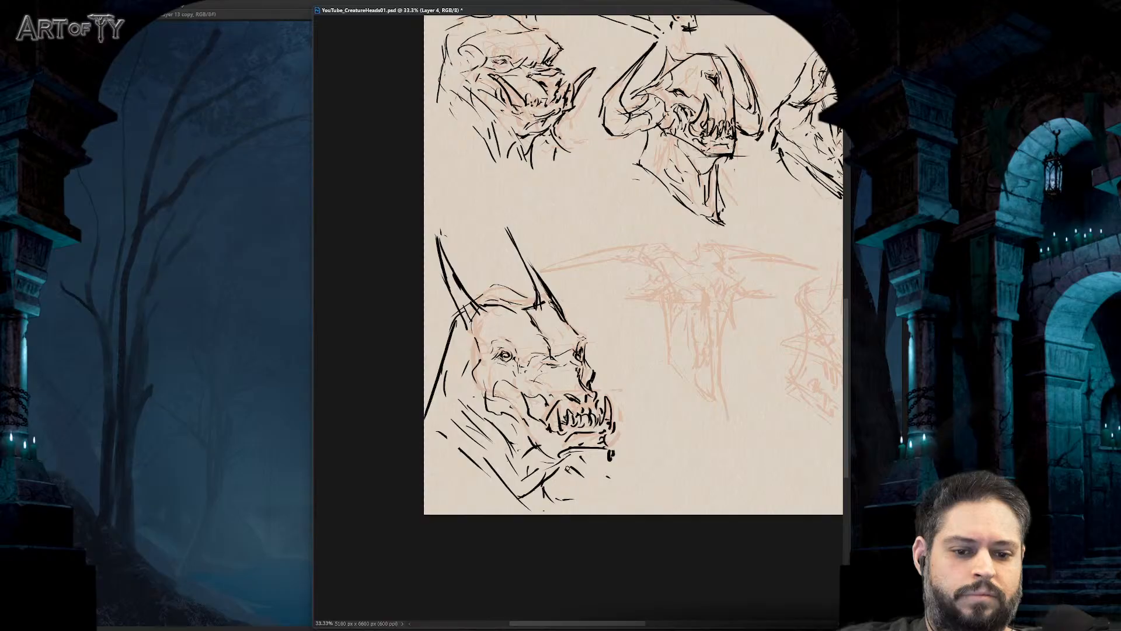
drag(583, 508, 557, 490)
drag(467, 453, 546, 511)
drag(541, 506, 581, 511)
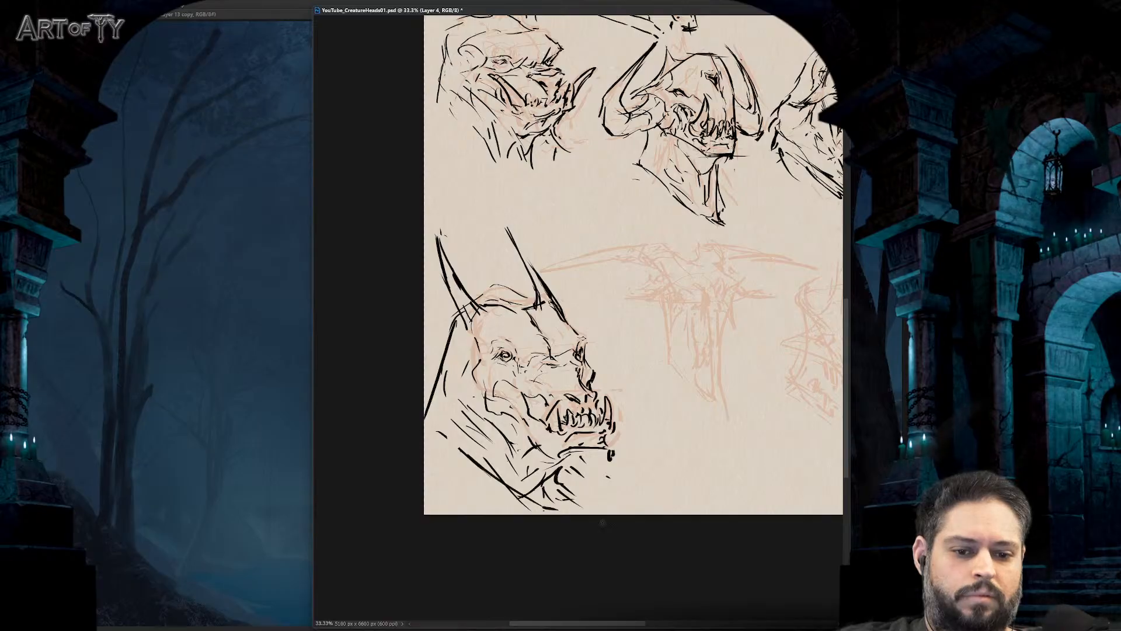
- Refine the front horn's contour and tip, then save the document
drag(674, 403, 665, 401)
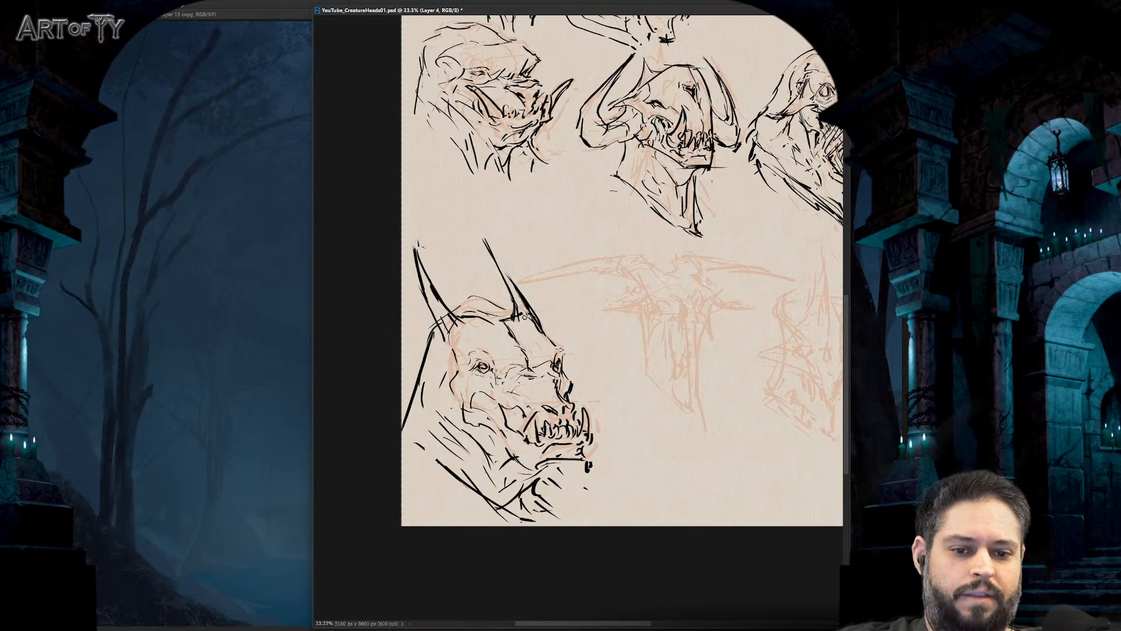
drag(483, 239, 495, 256)
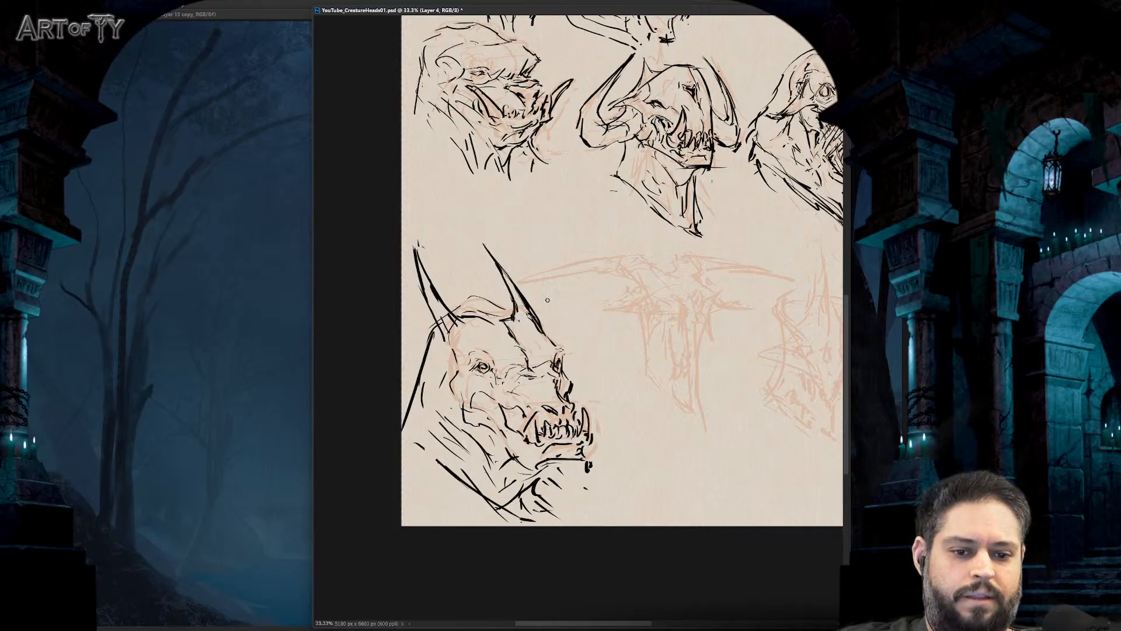
drag(658, 323, 609, 319)
key(ctrl+s)
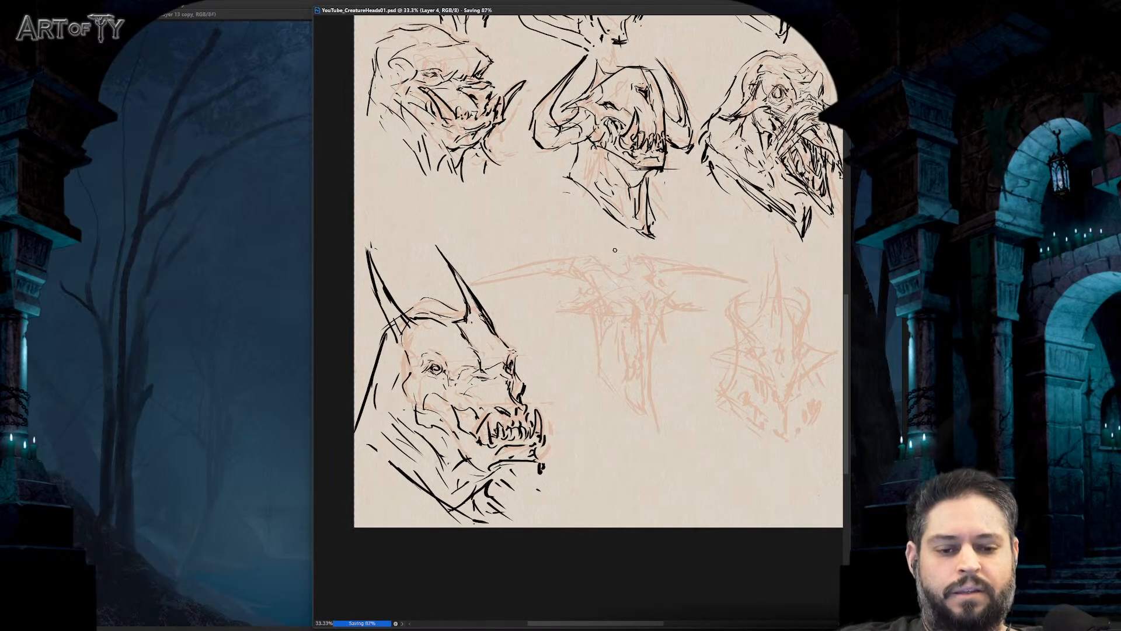
mouse_move(721, 314)
mouse_down()
mouse_move(688, 359)
mouse_move(545, 358)
mouse_move(654, 350)
mouse_up()
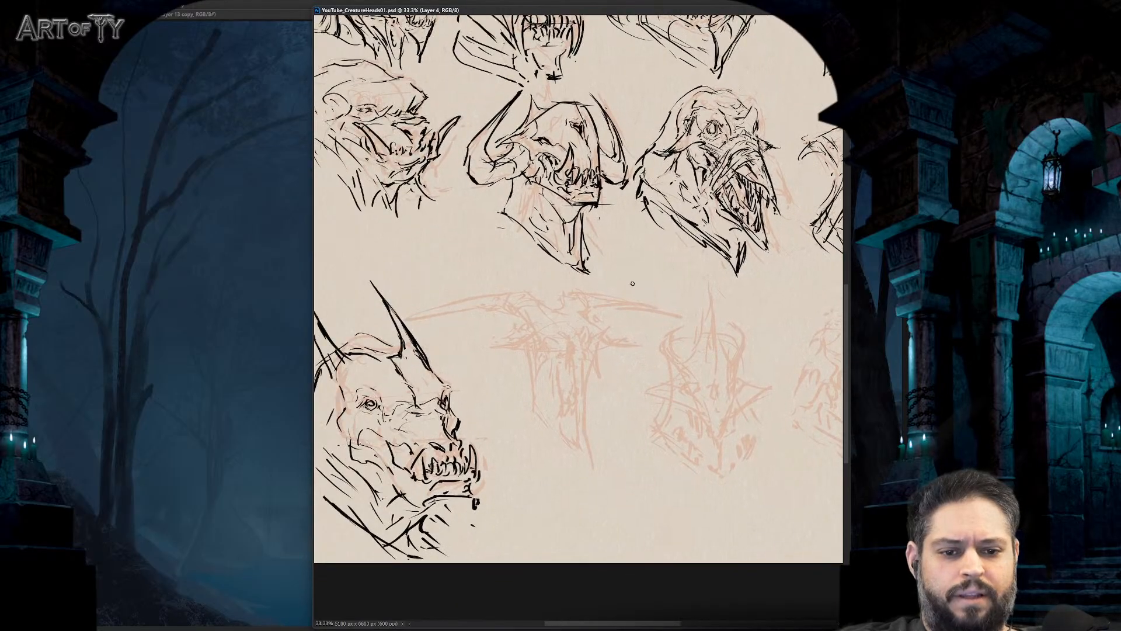
drag(643, 272, 580, 327)
key(ctrl+z)
scroll(631, 318, up, 2)
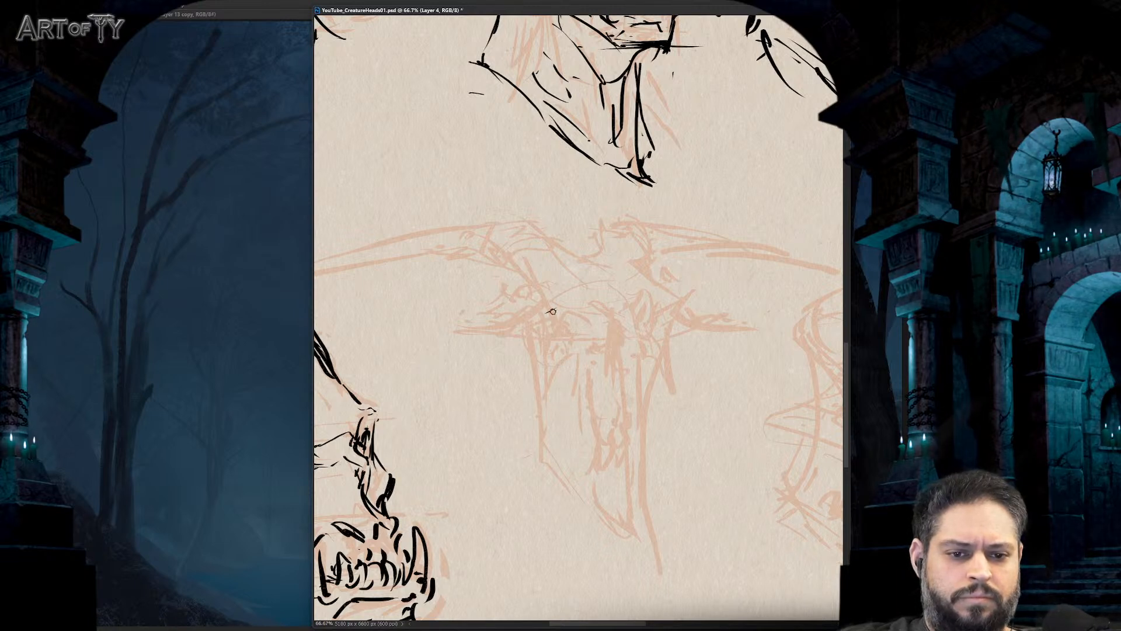
mouse_move(547, 312)
mouse_down()
mouse_move(609, 271)
mouse_move(571, 281)
mouse_up()
drag(571, 282, 587, 315)
key(ctrl+z)
key(ctrl+z)
key(ctrl+z)
key(ctrl+z)
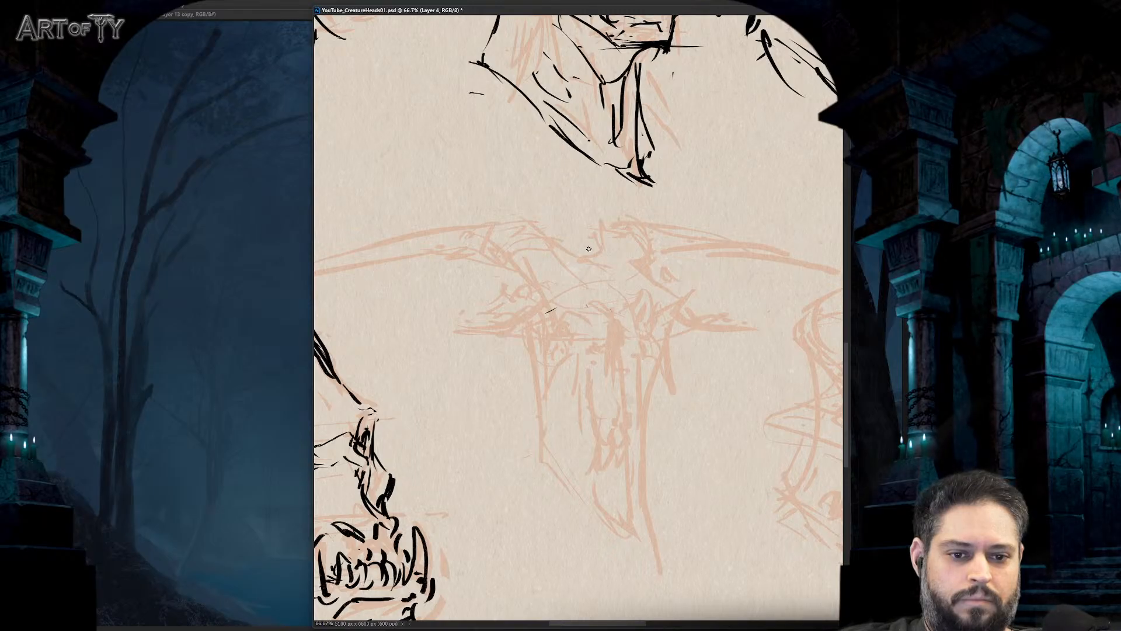
drag(589, 249, 614, 335)
key(ctrl+z)
- Ink the forehead lines, pointed central crest and near cheek spike of the wide-horned head, second in the fourth row
mouse_move(577, 234)
mouse_down()
mouse_move(613, 298)
mouse_move(550, 332)
mouse_up()
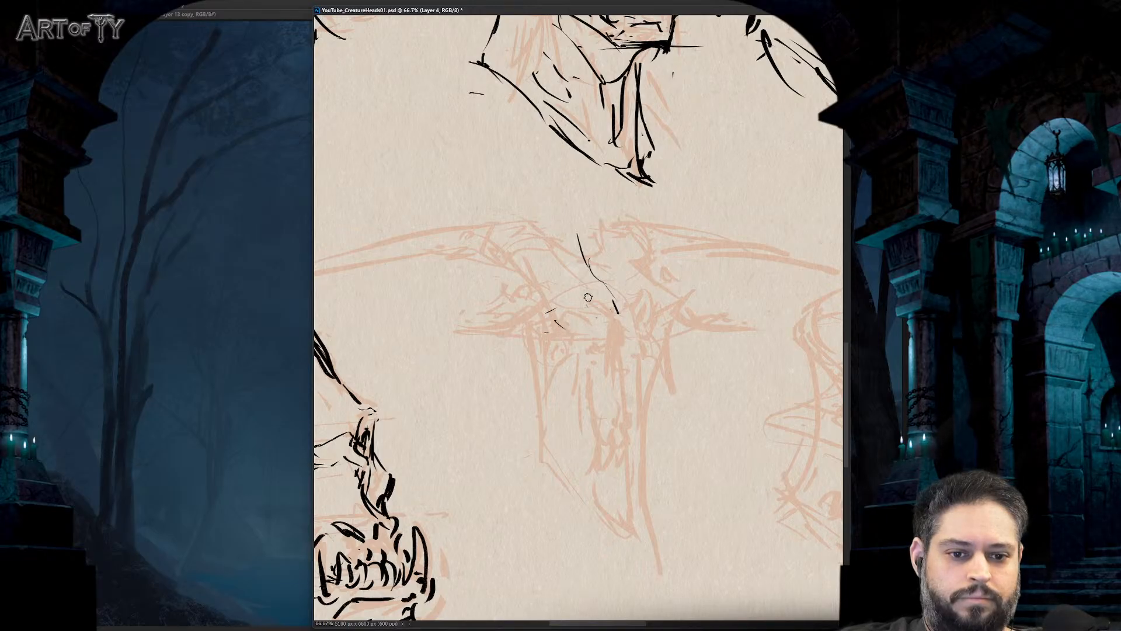
drag(577, 352, 580, 377)
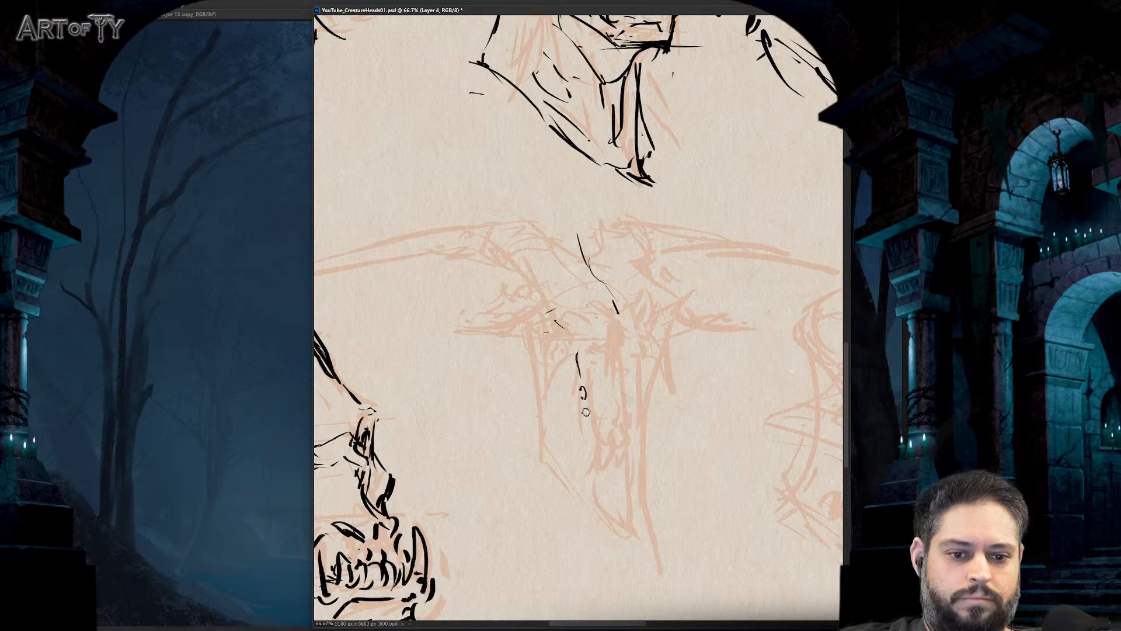
drag(539, 288, 554, 297)
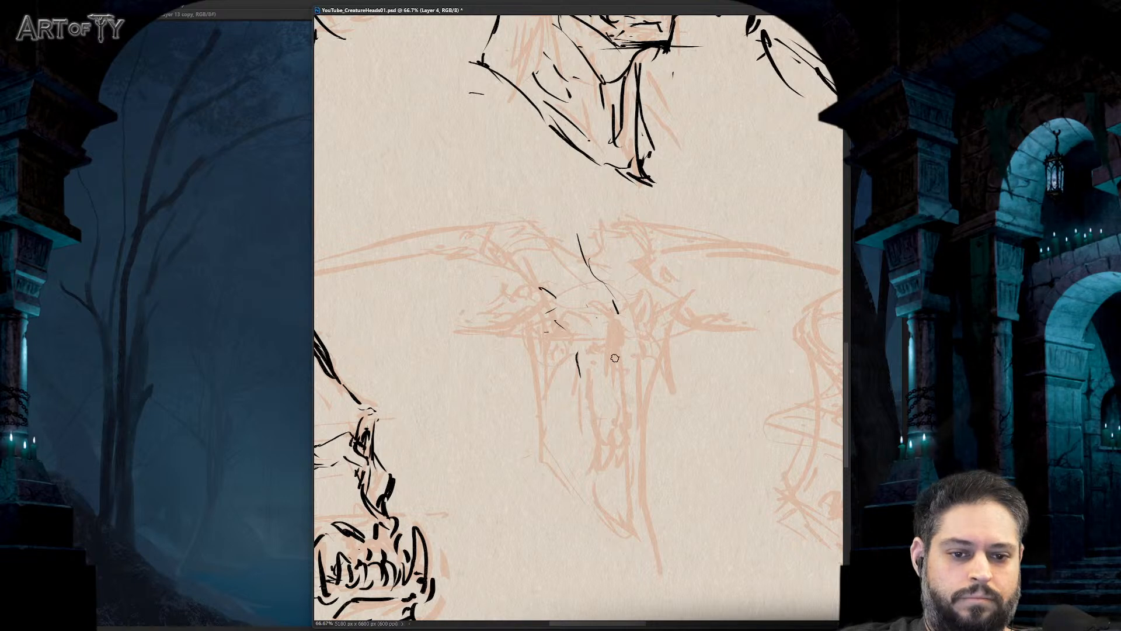
mouse_move(610, 358)
mouse_down()
mouse_move(598, 361)
mouse_move(608, 236)
mouse_up()
key(ctrl+z)
mouse_move(609, 238)
mouse_down()
mouse_move(632, 327)
mouse_move(491, 347)
mouse_move(580, 358)
mouse_up()
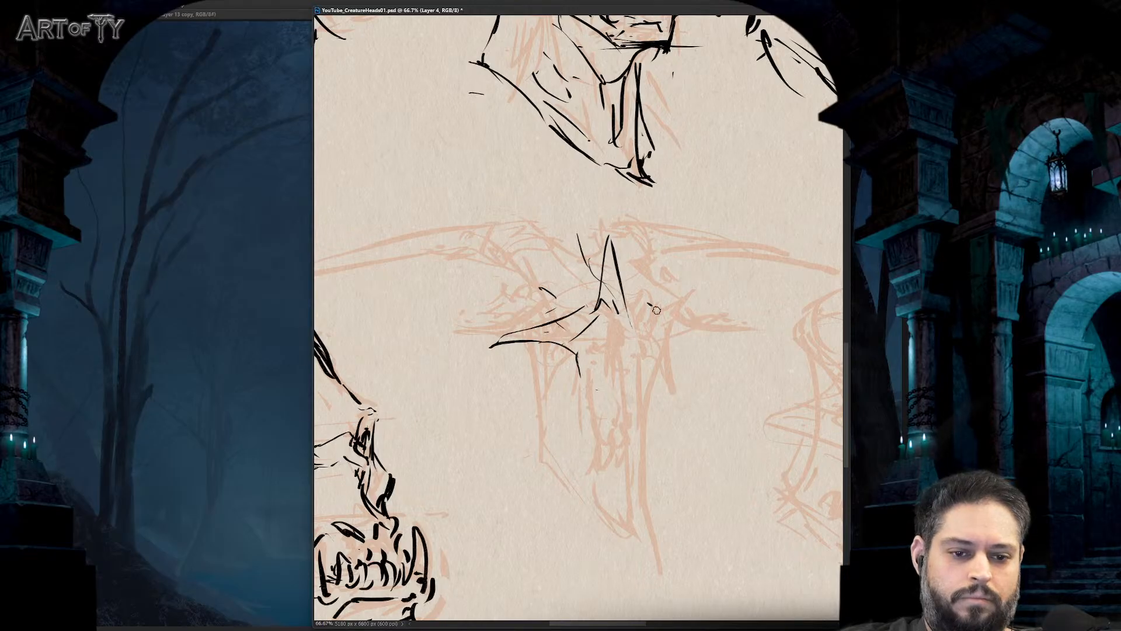
- Ink the far cheek spike and the inner contours and near edge of the long muzzle
drag(647, 302, 675, 319)
mouse_move(669, 314)
mouse_down()
mouse_move(695, 328)
mouse_move(644, 395)
mouse_move(645, 439)
mouse_up()
click(613, 382)
mouse_move(588, 412)
mouse_down()
mouse_move(592, 453)
mouse_move(604, 436)
mouse_up()
drag(644, 371, 634, 433)
mouse_move(613, 402)
mouse_down()
mouse_move(584, 413)
mouse_move(611, 385)
mouse_up()
drag(612, 345, 635, 402)
mouse_move(619, 345)
mouse_down()
mouse_move(635, 397)
mouse_move(585, 417)
mouse_up()
mouse_move(539, 360)
mouse_down()
mouse_move(531, 421)
mouse_move(582, 453)
mouse_up()
drag(568, 382, 571, 407)
- Ink the two long horns sweeping outward from the forehead of the wide-horned head
mouse_move(601, 270)
mouse_down()
mouse_move(531, 233)
mouse_move(449, 233)
mouse_move(375, 264)
mouse_move(533, 271)
mouse_up()
mouse_move(654, 264)
mouse_down()
mouse_move(641, 299)
mouse_move(673, 259)
mouse_up()
drag(704, 254, 779, 252)
drag(719, 226, 632, 220)
mouse_move(625, 261)
mouse_down()
mouse_move(635, 232)
mouse_move(626, 225)
mouse_up()
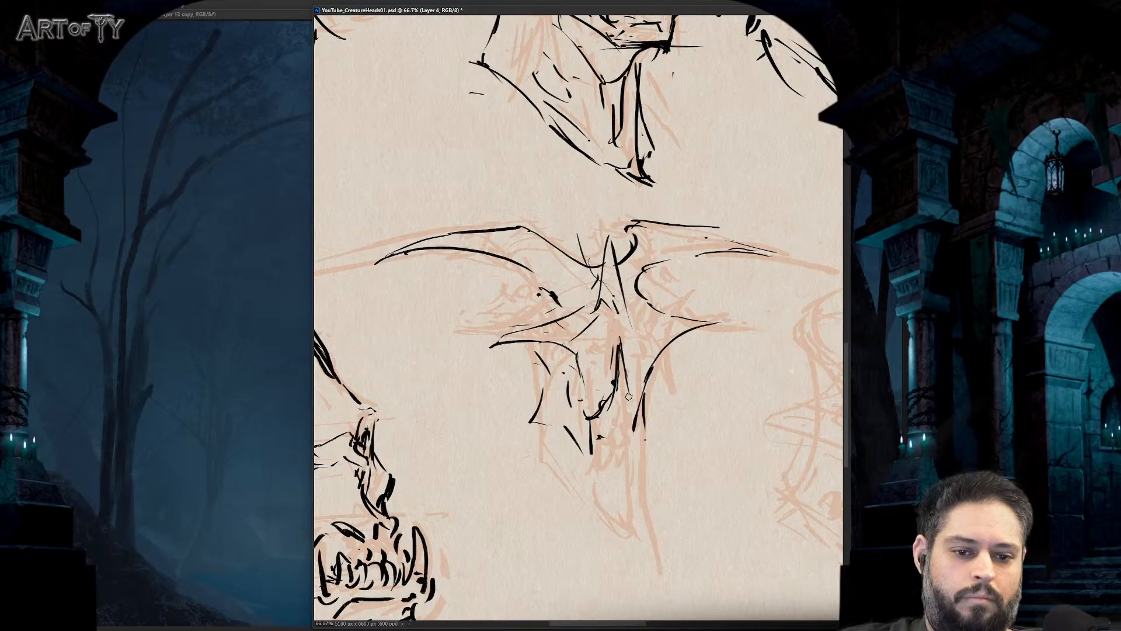
- Ink the jagged jaw edges with outward spikes down toward the chin and the pointed ear shapes beneath both horns
mouse_move(664, 354)
mouse_down()
mouse_move(668, 425)
mouse_move(649, 439)
mouse_up()
drag(641, 447, 644, 479)
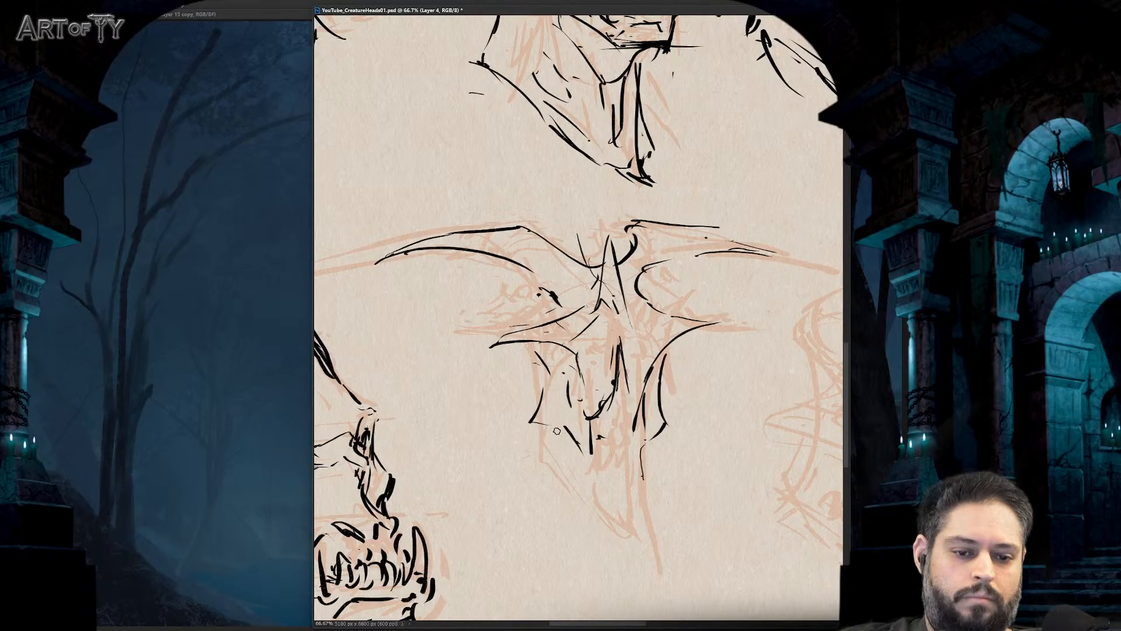
mouse_move(543, 422)
mouse_down()
mouse_move(484, 468)
mouse_move(602, 508)
mouse_up()
mouse_move(654, 417)
mouse_down()
mouse_move(678, 456)
mouse_move(673, 507)
mouse_up()
drag(669, 464, 674, 508)
mouse_move(540, 458)
mouse_down()
mouse_move(581, 491)
mouse_move(609, 538)
mouse_up()
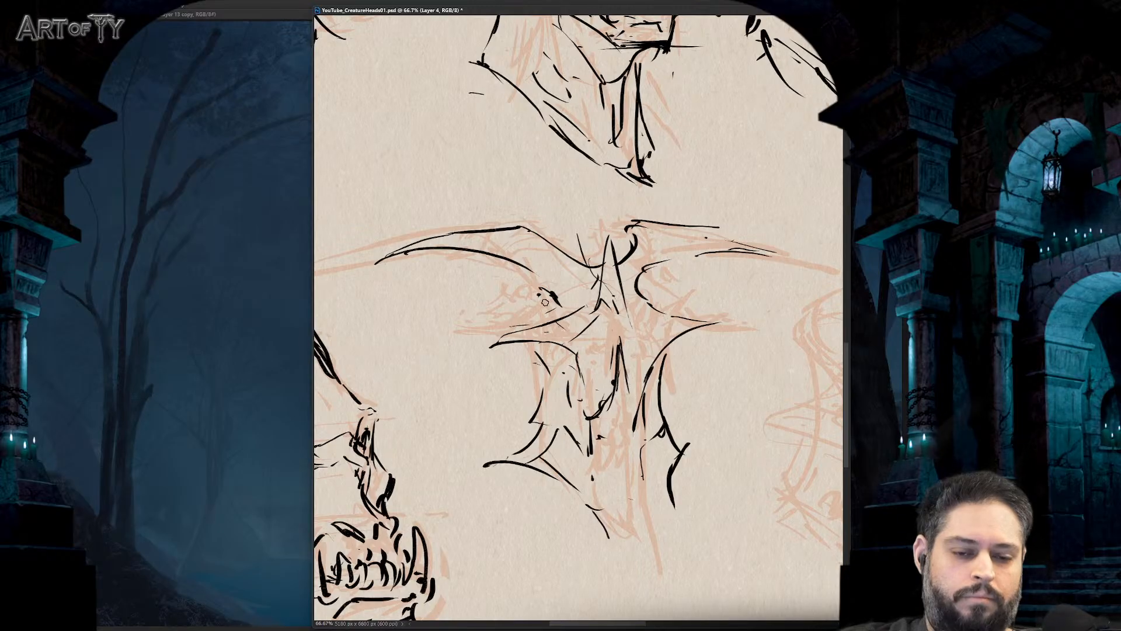
mouse_move(552, 318)
mouse_down()
mouse_move(488, 301)
mouse_move(458, 316)
mouse_move(514, 332)
mouse_up()
mouse_move(660, 321)
mouse_down()
mouse_move(689, 301)
mouse_move(719, 306)
mouse_move(705, 322)
mouse_up()
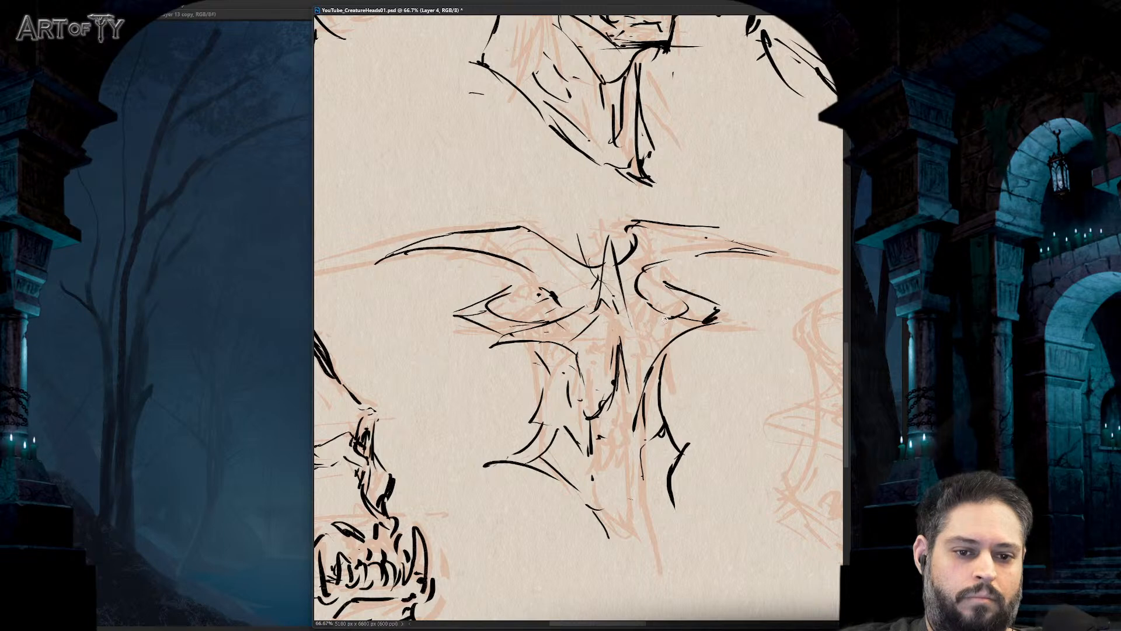
- Ink the pointed nose ridge and the sides of the muzzle on the wide-horned head
key(ctrl+minus)
key(ctrl+minus)
key(ctrl+minus)
key(ctrl+plus)
key(ctrl+plus)
key(ctrl+plus)
key(ctrl+plus)
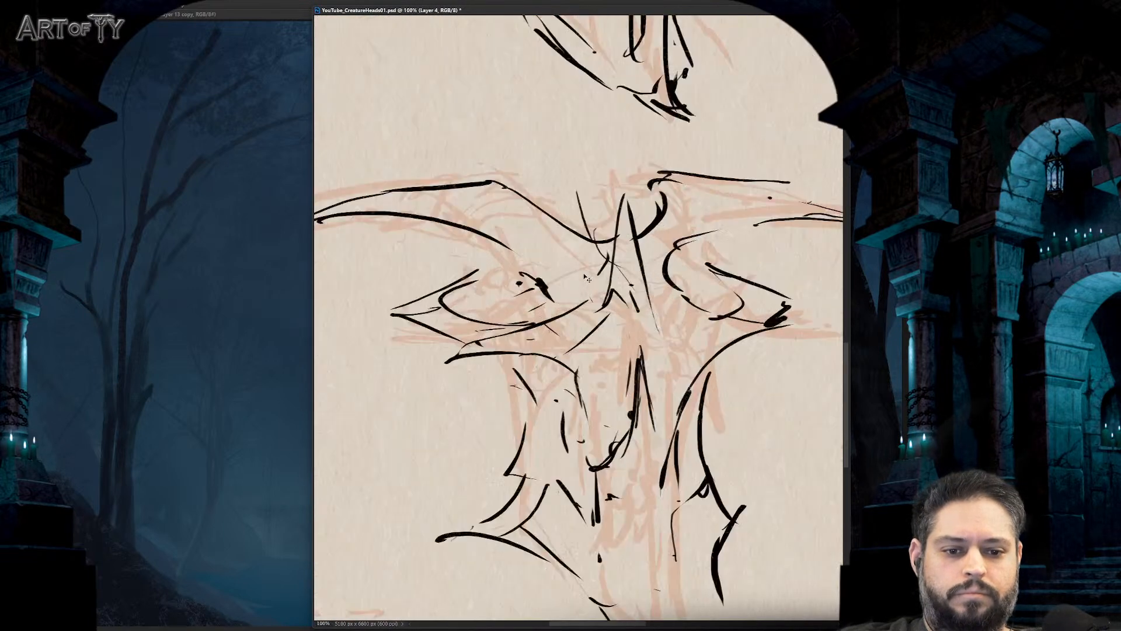
drag(630, 280, 655, 345)
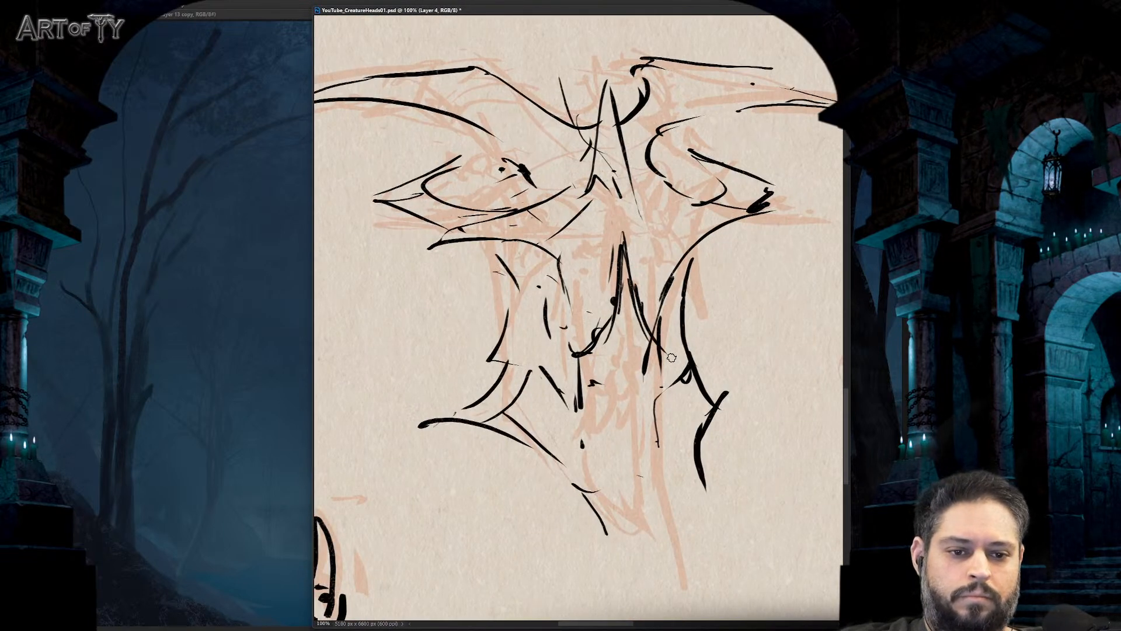
drag(676, 305, 663, 360)
mouse_move(541, 249)
mouse_down()
mouse_move(559, 342)
mouse_move(575, 353)
mouse_up()
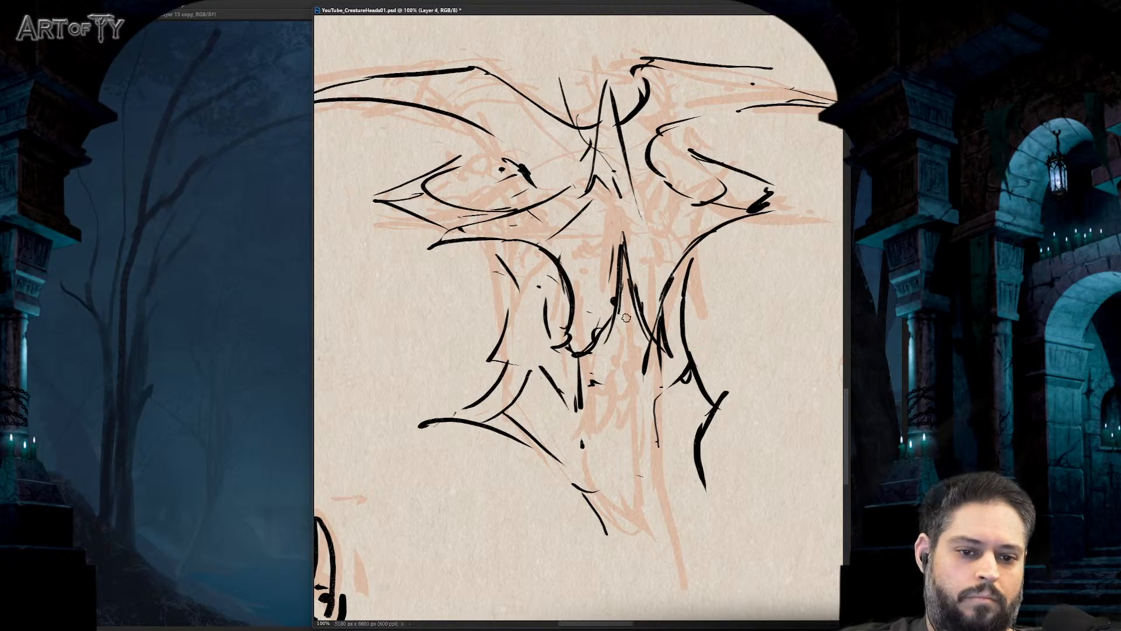
mouse_move(624, 283)
mouse_down()
mouse_move(641, 376)
mouse_move(602, 389)
mouse_move(607, 404)
mouse_move(667, 353)
mouse_up()
- Ink the front teeth and the long lower jaw edges tapering toward the chin of the wide-horned head
mouse_move(653, 390)
mouse_down()
mouse_move(622, 403)
mouse_move(610, 430)
mouse_move(648, 411)
mouse_move(601, 435)
mouse_move(631, 461)
mouse_move(593, 538)
mouse_up()
mouse_move(578, 374)
mouse_down()
mouse_move(587, 499)
mouse_move(618, 557)
mouse_up()
drag(657, 437, 665, 559)
drag(698, 442, 667, 558)
click(675, 579)
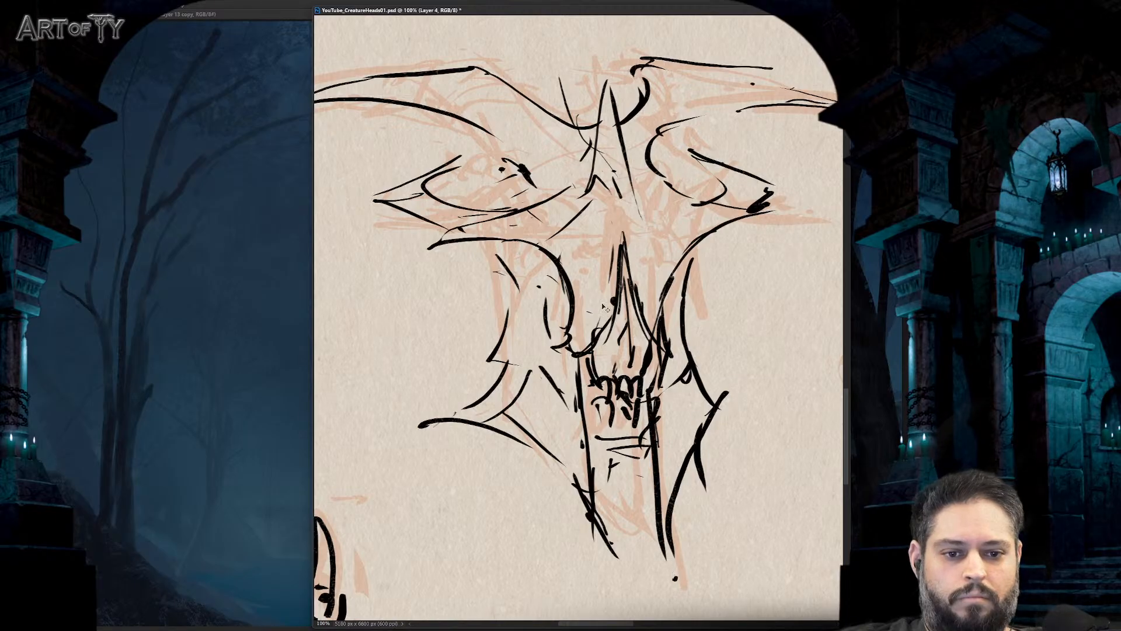
- Extend both edges of the wide-horned head's central crest downward into curved brow lines above the eye areas
scroll(605, 307, down, 3)
scroll(608, 292, up, 3)
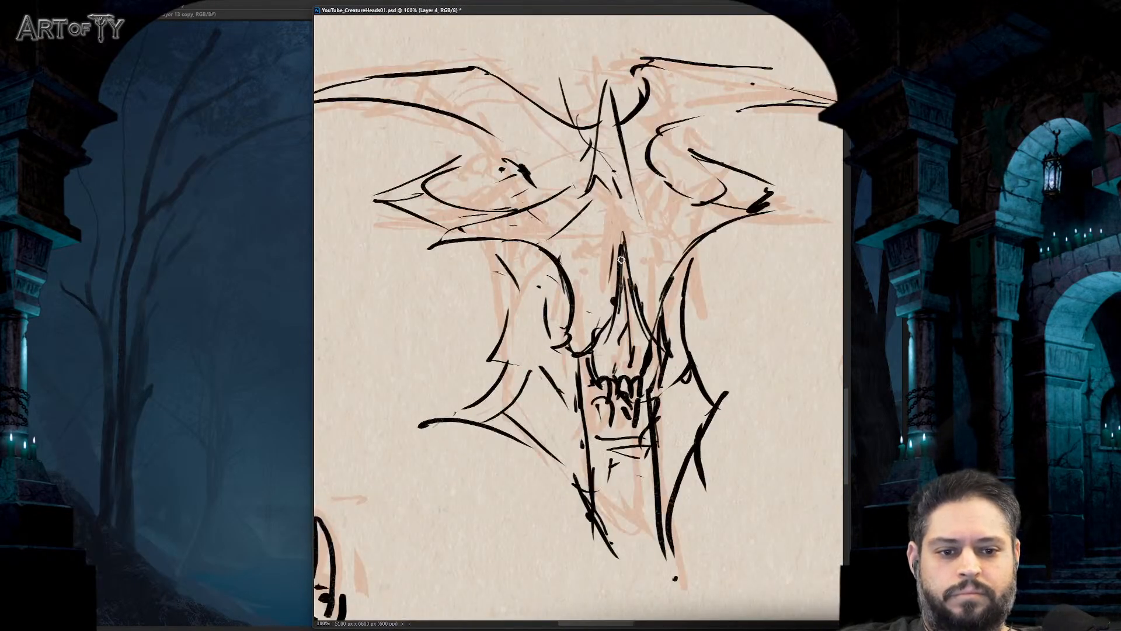
scroll(601, 184, up, 2)
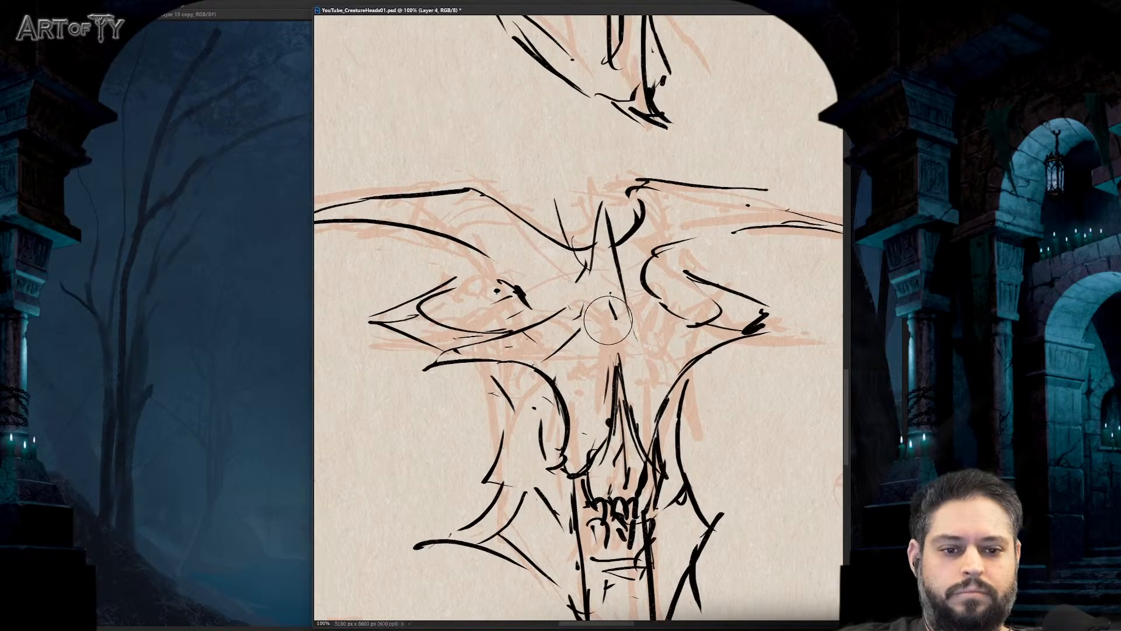
drag(534, 335, 580, 314)
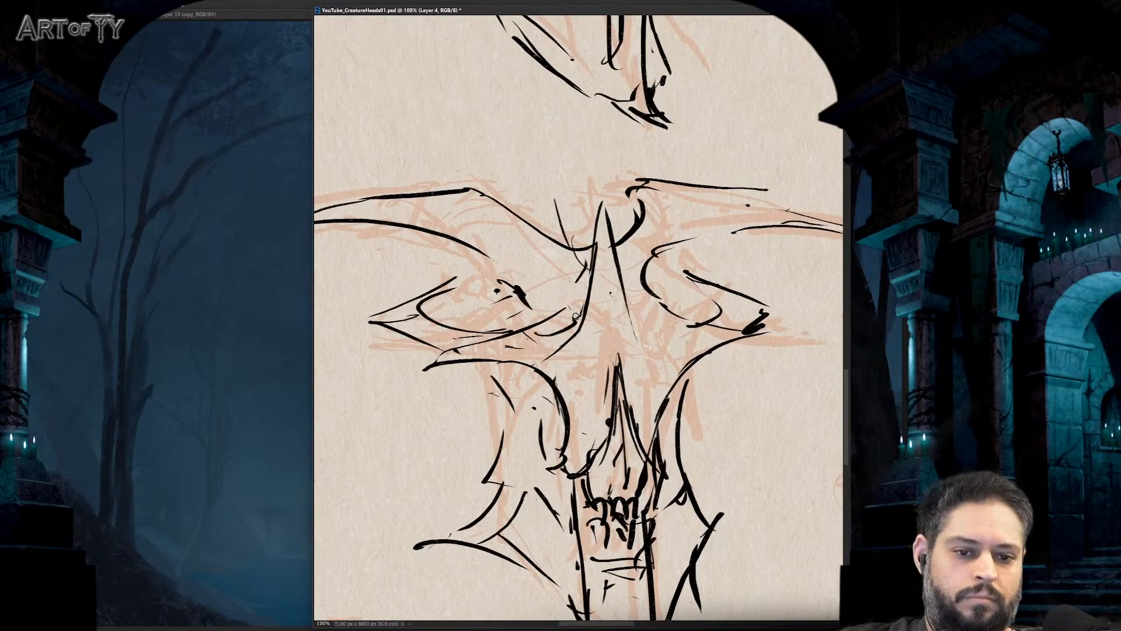
mouse_move(616, 262)
mouse_down()
mouse_move(668, 339)
mouse_move(697, 325)
mouse_up()
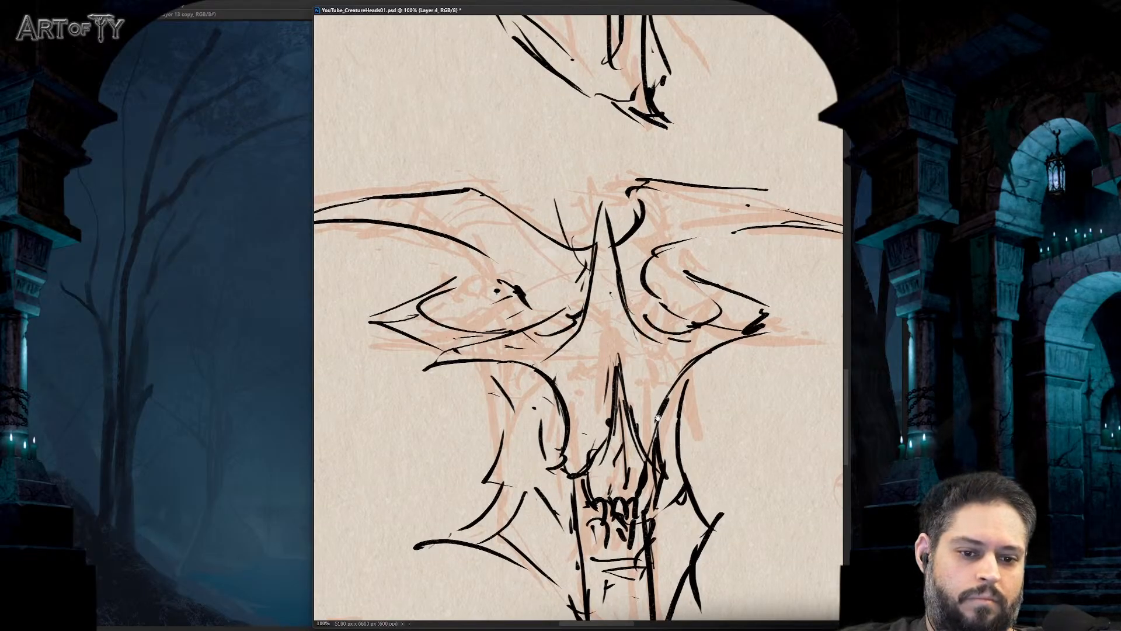
- Ink the inner contour and jagged spikes along the far cheek of the wide-horned head
mouse_move(657, 418)
mouse_down()
mouse_move(611, 300)
mouse_move(663, 346)
mouse_move(642, 375)
mouse_up()
mouse_move(658, 365)
mouse_down()
mouse_move(629, 386)
mouse_move(624, 431)
mouse_up()
drag(630, 432, 629, 458)
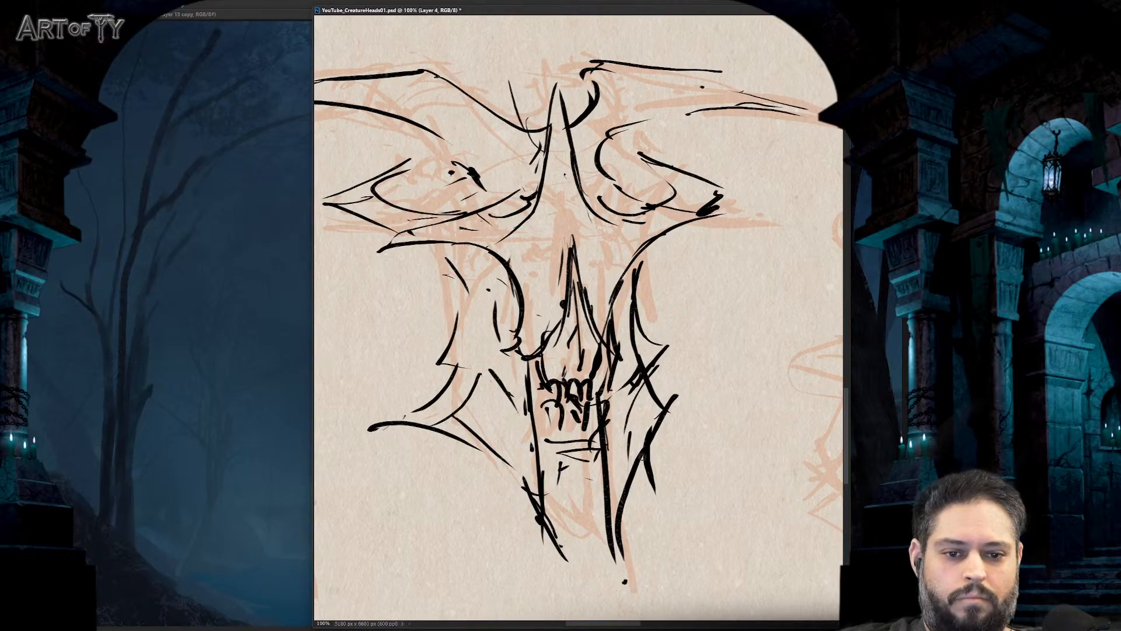
- Ink the outer neck lines beneath the jaw spikes, tapering down from both sides of the wide-horned head
key(ctrl+minus)
drag(480, 386, 474, 404)
mouse_move(474, 400)
mouse_down()
mouse_move(459, 406)
mouse_move(491, 419)
mouse_up()
drag(492, 420, 572, 527)
drag(581, 531, 586, 522)
drag(630, 400, 646, 422)
drag(647, 436, 601, 564)
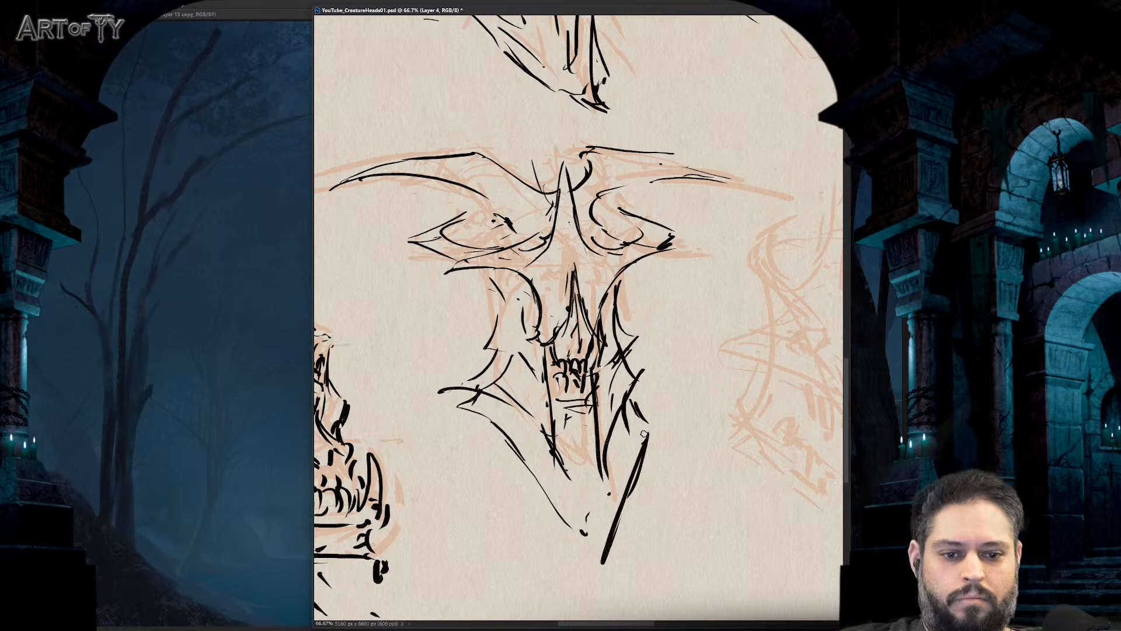
drag(640, 407, 676, 441)
mouse_move(466, 410)
mouse_down()
mouse_move(516, 446)
mouse_move(527, 470)
mouse_up()
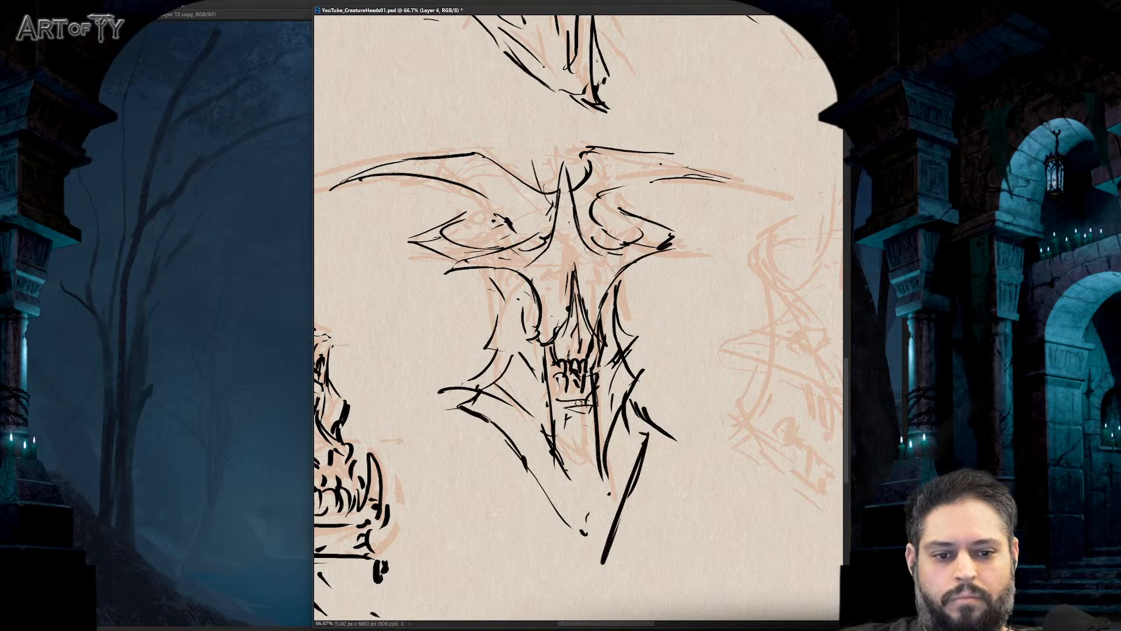
- Add small detail strokes around the mouth and chin of the wide-horned head
mouse_move(591, 413)
mouse_down()
mouse_move(569, 416)
mouse_move(584, 414)
mouse_up()
mouse_move(547, 416)
mouse_down()
mouse_move(582, 423)
mouse_move(579, 406)
mouse_move(564, 415)
mouse_up()
key(e)
key(b)
mouse_move(564, 415)
mouse_down()
mouse_move(593, 421)
mouse_move(584, 424)
mouse_up()
- Review the whole sheet of creature heads, comparing the wide-horned head with the other inked designs
key(ctrl+minus)
key(ctrl+minus)
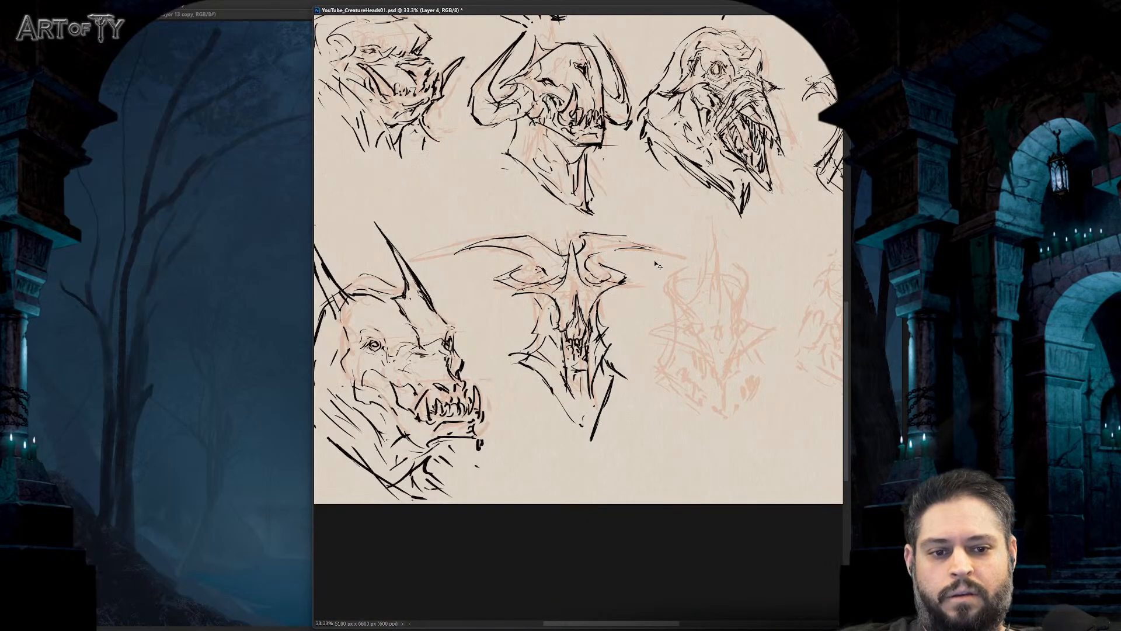
drag(654, 260, 659, 346)
key(ctrl+minus)
key(ctrl+minus)
key(ctrl+plus)
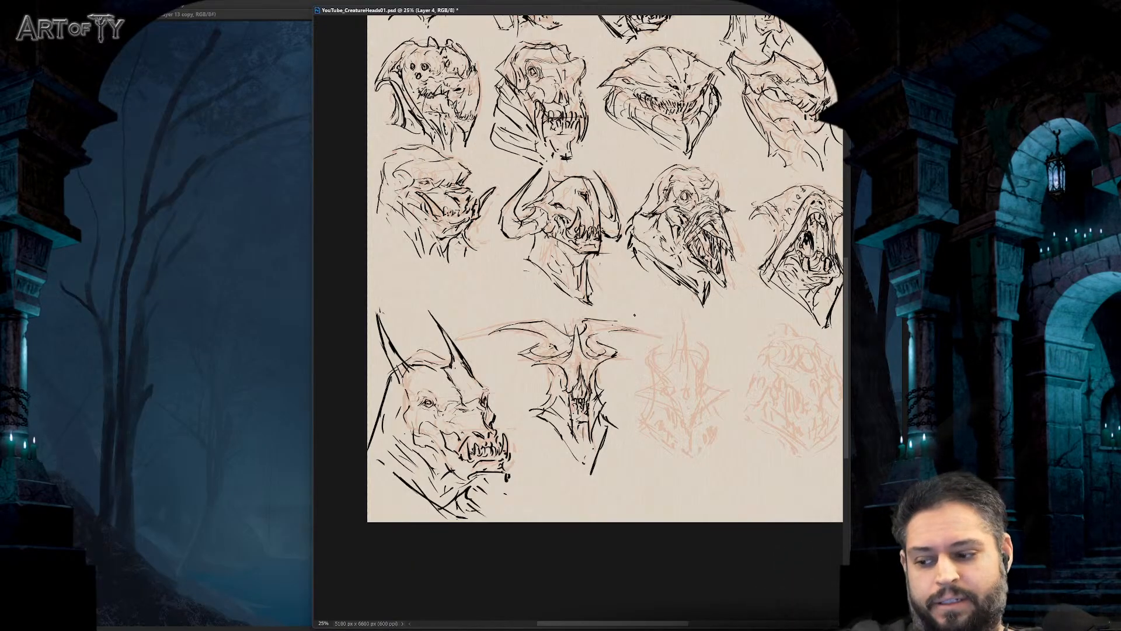
drag(579, 268, 586, 364)
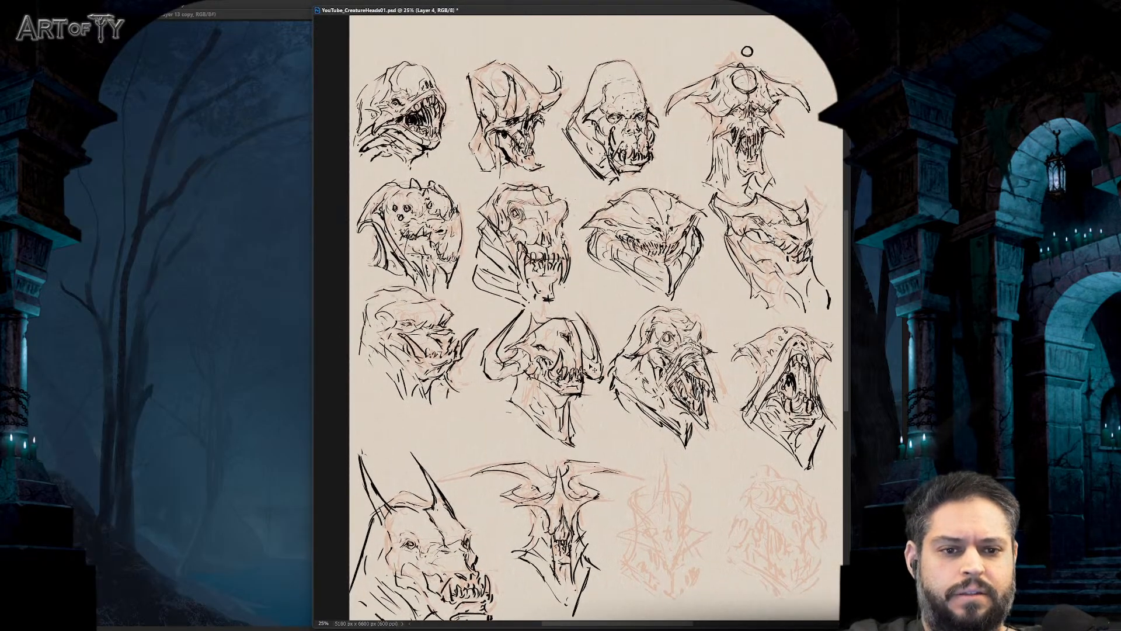
key(ctrl+minus)
key(ctrl+plus)
drag(618, 400, 616, 362)
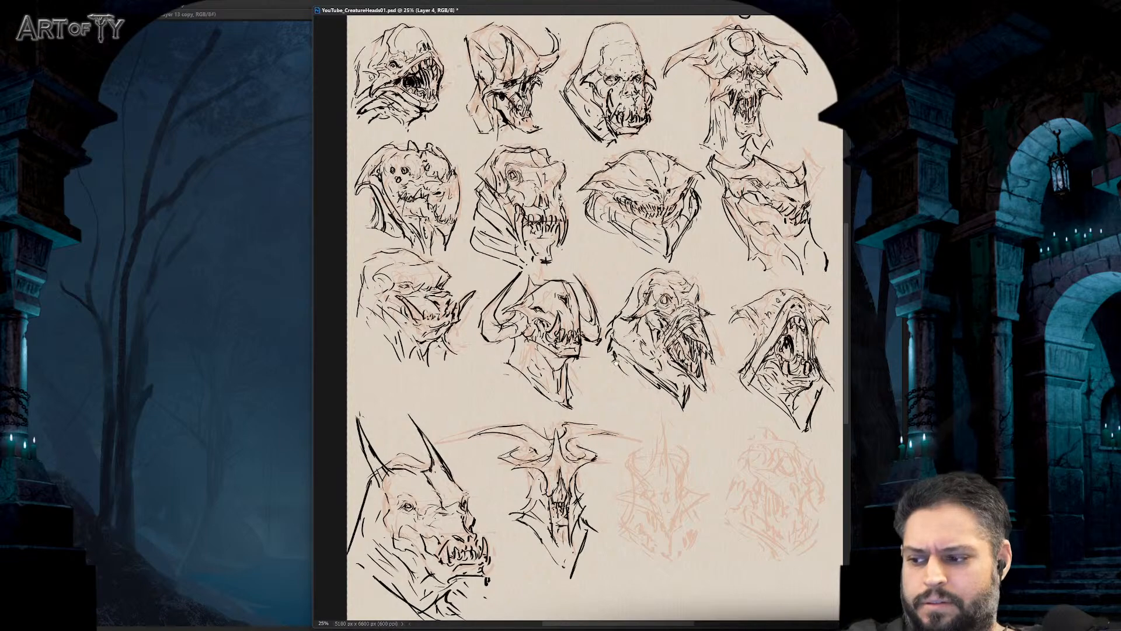
- Ink the near eye and brow and the small central diamond on the third head of the fourth row
key(ctrl+plus)
key(ctrl+plus)
key(ctrl+plus)
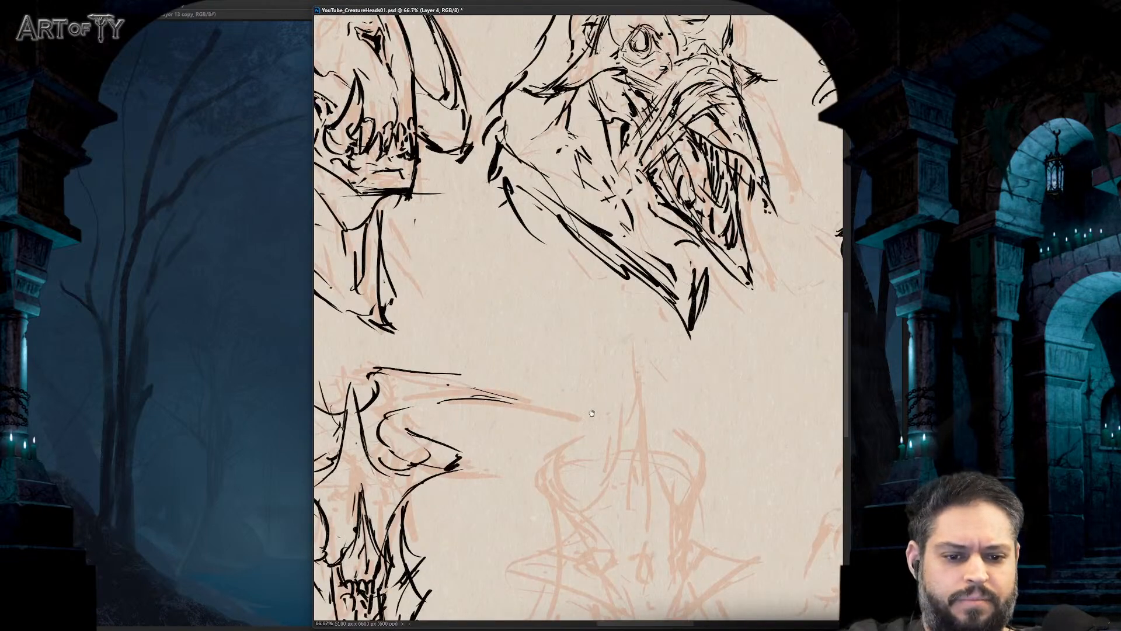
drag(592, 412, 553, 232)
key(ctrl+plus)
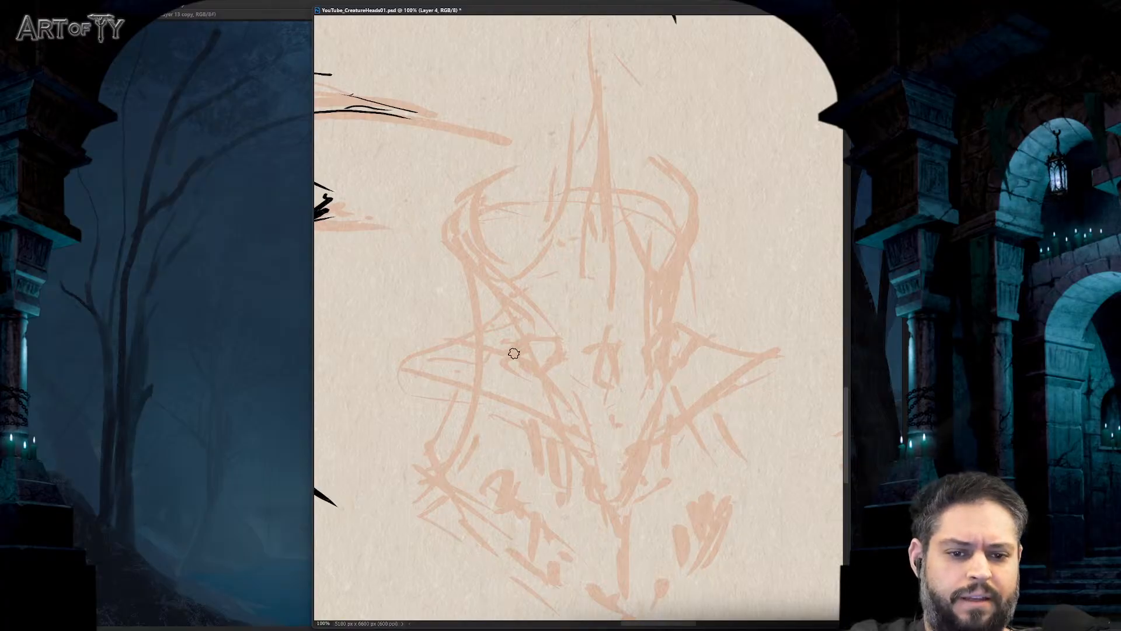
mouse_move(514, 353)
mouse_down()
mouse_move(557, 355)
mouse_move(566, 376)
mouse_move(555, 367)
mouse_move(575, 363)
mouse_move(515, 336)
mouse_move(444, 236)
mouse_move(515, 163)
mouse_move(517, 286)
mouse_move(561, 298)
mouse_move(580, 328)
mouse_up()
mouse_move(584, 376)
mouse_down()
mouse_move(590, 402)
mouse_move(615, 345)
mouse_move(627, 417)
mouse_up()
mouse_move(603, 390)
mouse_down()
mouse_move(616, 400)
mouse_move(629, 388)
mouse_up()
- Ink the two curved horns, the near cheek spike and the upper muzzle edges of the third head
drag(518, 339, 500, 352)
mouse_move(496, 298)
mouse_down()
mouse_move(433, 348)
mouse_move(439, 386)
mouse_move(476, 400)
mouse_move(511, 382)
mouse_up()
drag(539, 405, 566, 441)
drag(494, 366, 561, 407)
drag(565, 418, 573, 400)
mouse_move(612, 330)
mouse_down()
mouse_move(630, 302)
mouse_move(667, 239)
mouse_move(673, 181)
mouse_move(693, 267)
mouse_move(656, 355)
mouse_move(645, 349)
mouse_move(655, 360)
mouse_move(667, 319)
mouse_move(617, 403)
mouse_up()
drag(540, 401, 571, 421)
drag(622, 435, 647, 403)
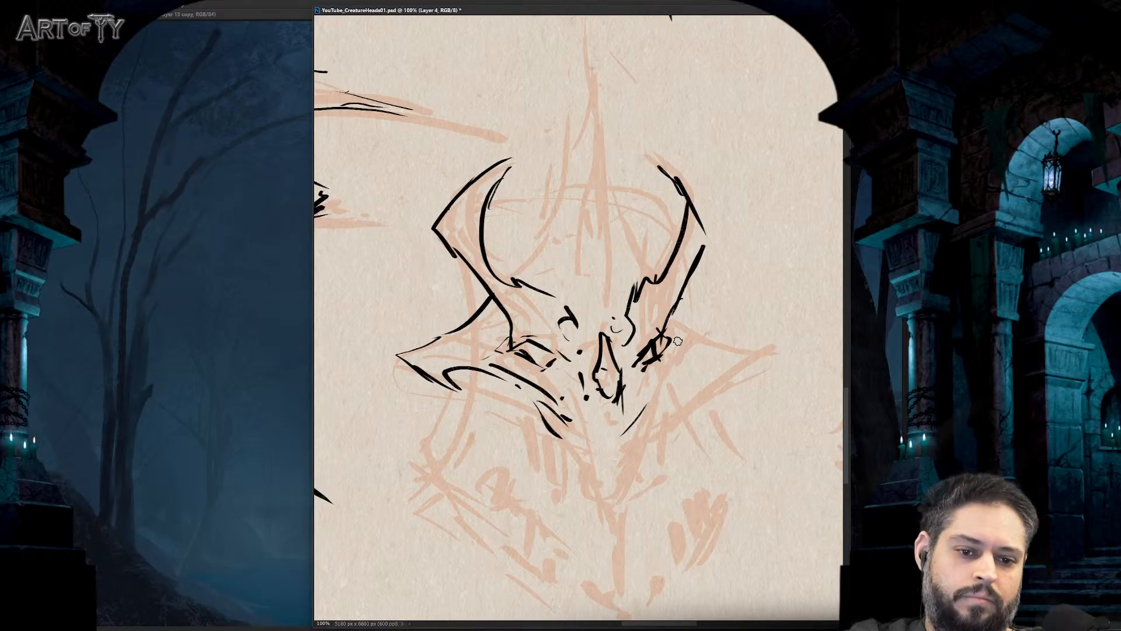
- Ink the far cheek spike and its inner contour on the third head of the fourth row
drag(677, 351, 631, 435)
mouse_move(671, 393)
mouse_down()
mouse_move(713, 381)
mouse_move(700, 404)
mouse_move(739, 350)
mouse_up()
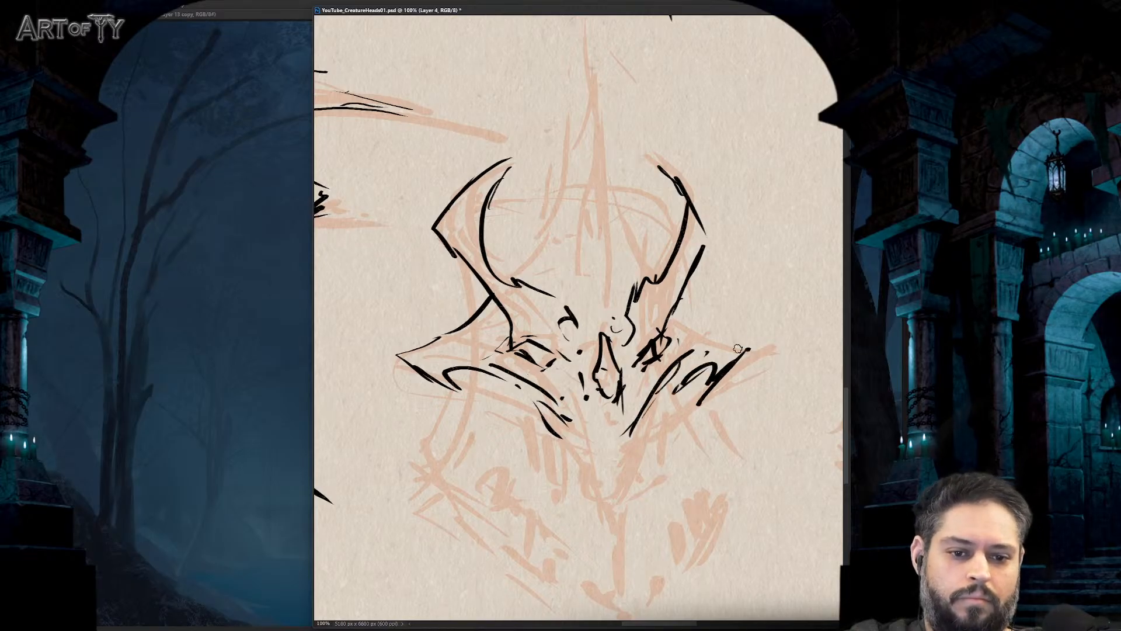
drag(691, 304, 739, 366)
- Ink both sides of the third head's muzzle narrowing to short teeth strokes at the snout
mouse_move(543, 403)
mouse_down()
mouse_move(569, 460)
mouse_move(554, 460)
mouse_move(588, 491)
mouse_up()
drag(600, 484, 602, 501)
mouse_move(662, 383)
mouse_down()
mouse_move(662, 425)
mouse_move(609, 521)
mouse_up()
drag(582, 482, 583, 503)
key(ctrl+minus)
key(ctrl+minus)
key(ctrl+minus)
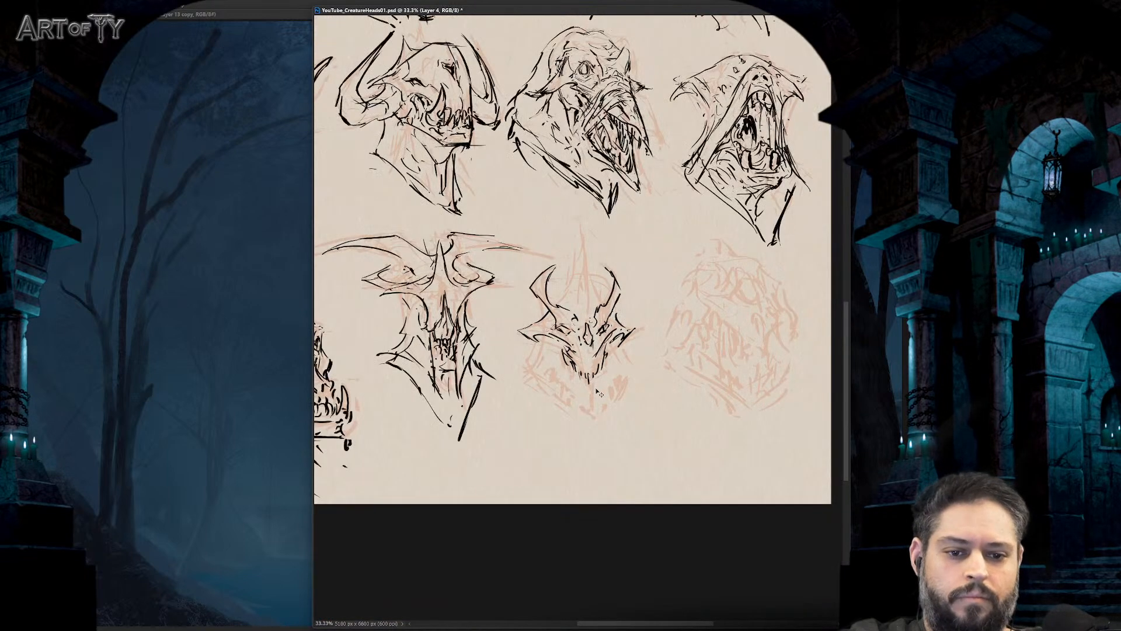
key(ctrl+plus)
key(ctrl+plus)
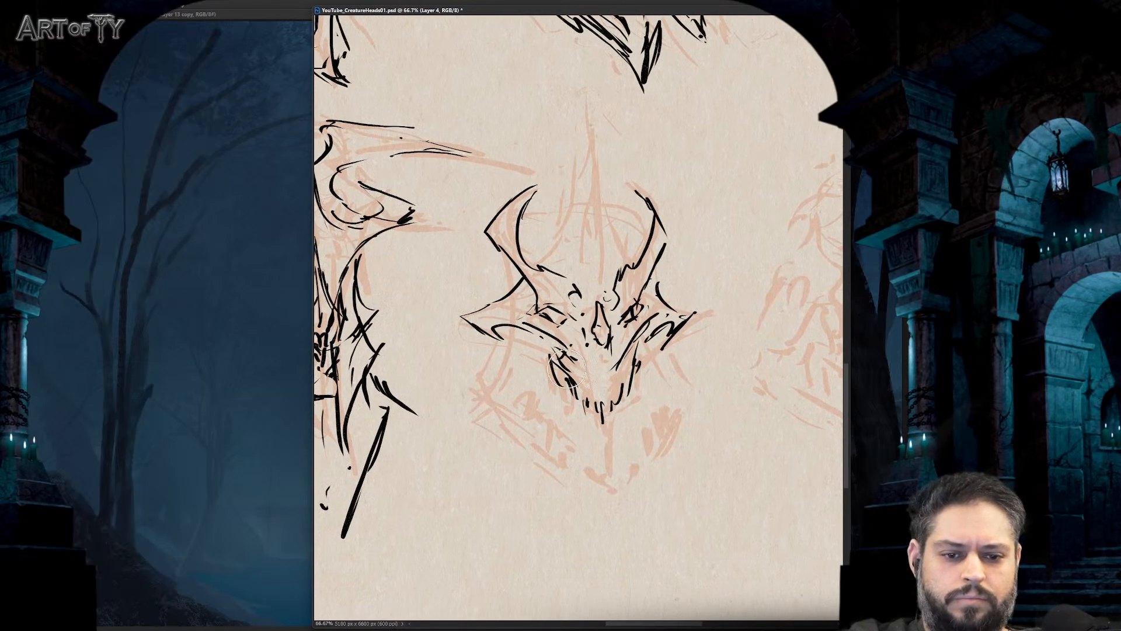
- Replace the near mouth-corner strokes, then ink the far jaw corner and long teeth lines down the third head's snout
key(ctrl+z)
mouse_move(552, 344)
mouse_down()
mouse_move(548, 406)
mouse_move(540, 400)
mouse_up()
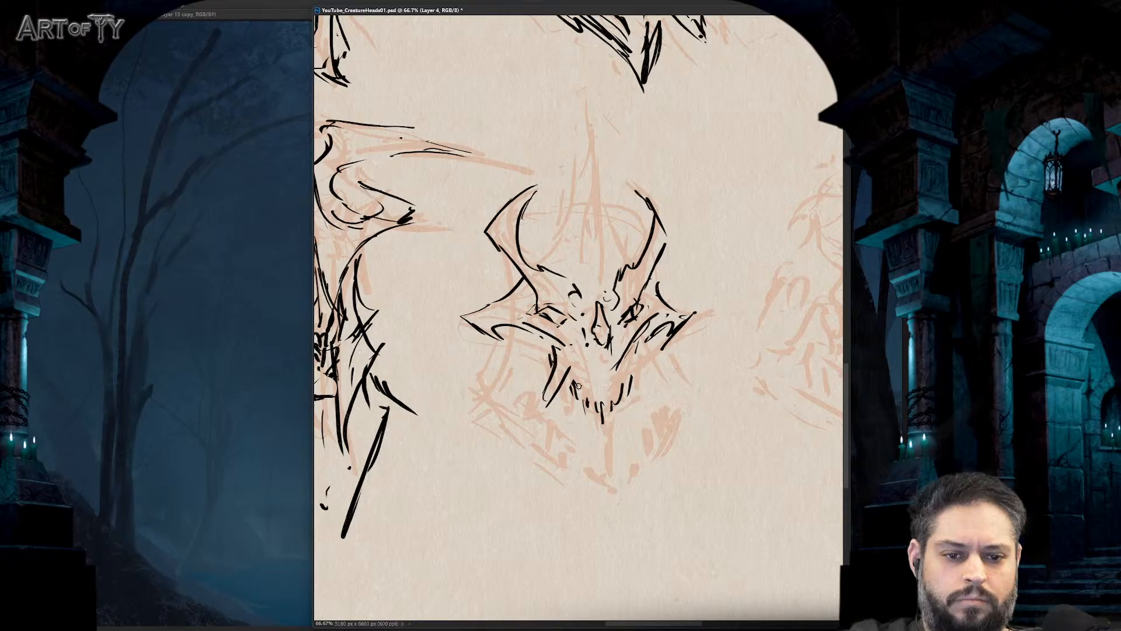
drag(643, 345, 634, 382)
drag(641, 386, 659, 411)
drag(564, 382, 546, 431)
mouse_move(567, 398)
mouse_down()
mouse_move(571, 429)
mouse_move(598, 460)
mouse_up()
drag(596, 425, 610, 460)
drag(623, 415, 611, 477)
- Ink the curved near cheek line and the lower jaw edges converging at the chin of the third head
mouse_move(499, 355)
mouse_down()
mouse_move(542, 376)
mouse_move(540, 428)
mouse_up()
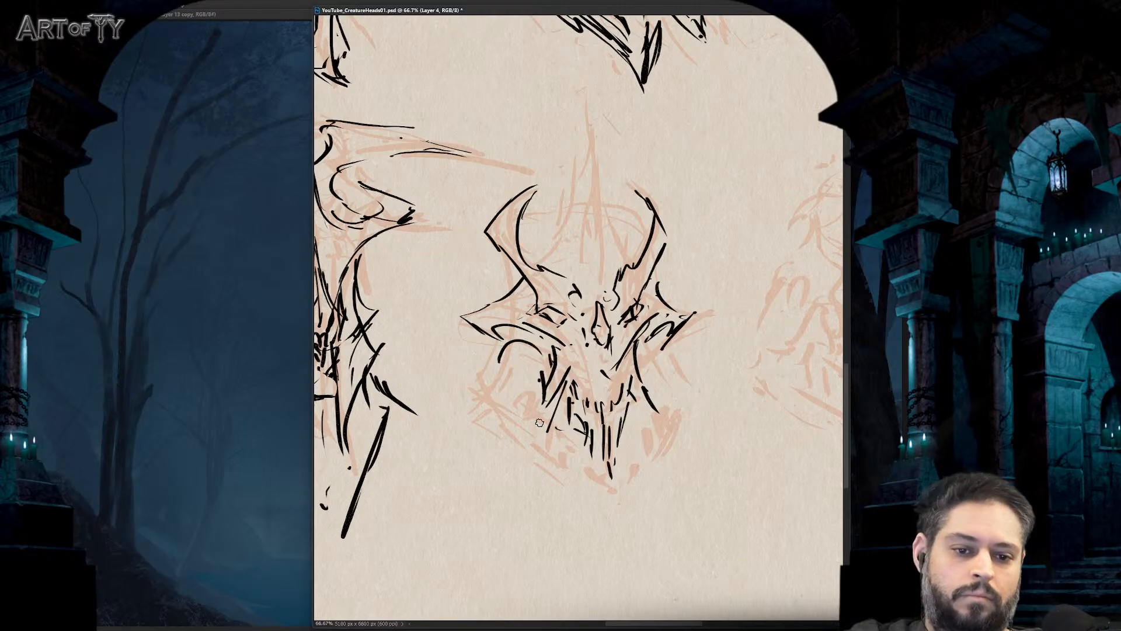
drag(543, 380, 540, 429)
drag(558, 443, 578, 480)
mouse_move(643, 397)
mouse_down()
mouse_move(640, 427)
mouse_move(620, 506)
mouse_up()
drag(581, 463, 595, 506)
drag(599, 498, 607, 512)
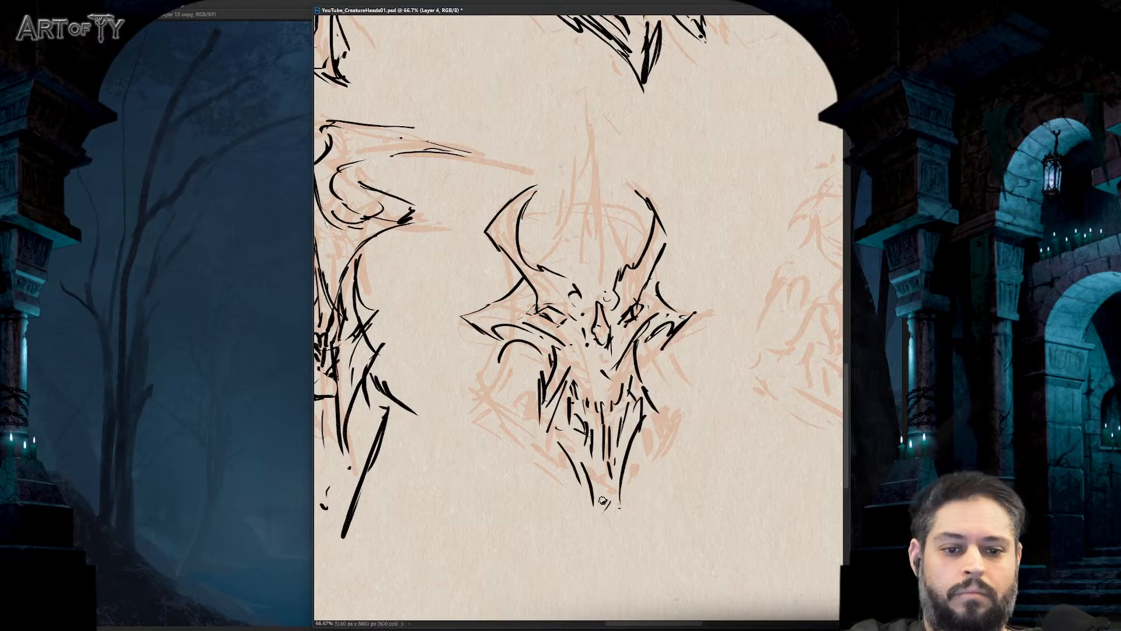
- Ink the outer spiked jaw plates on both sides of the third head down to the chin
mouse_move(513, 342)
mouse_down()
mouse_move(472, 417)
mouse_move(509, 401)
mouse_move(558, 451)
mouse_up()
drag(650, 367, 662, 330)
drag(666, 351, 688, 387)
mouse_move(680, 382)
mouse_down()
mouse_move(696, 409)
mouse_move(649, 423)
mouse_move(633, 472)
mouse_up()
drag(619, 495, 625, 510)
scroll(625, 510, down, 5)
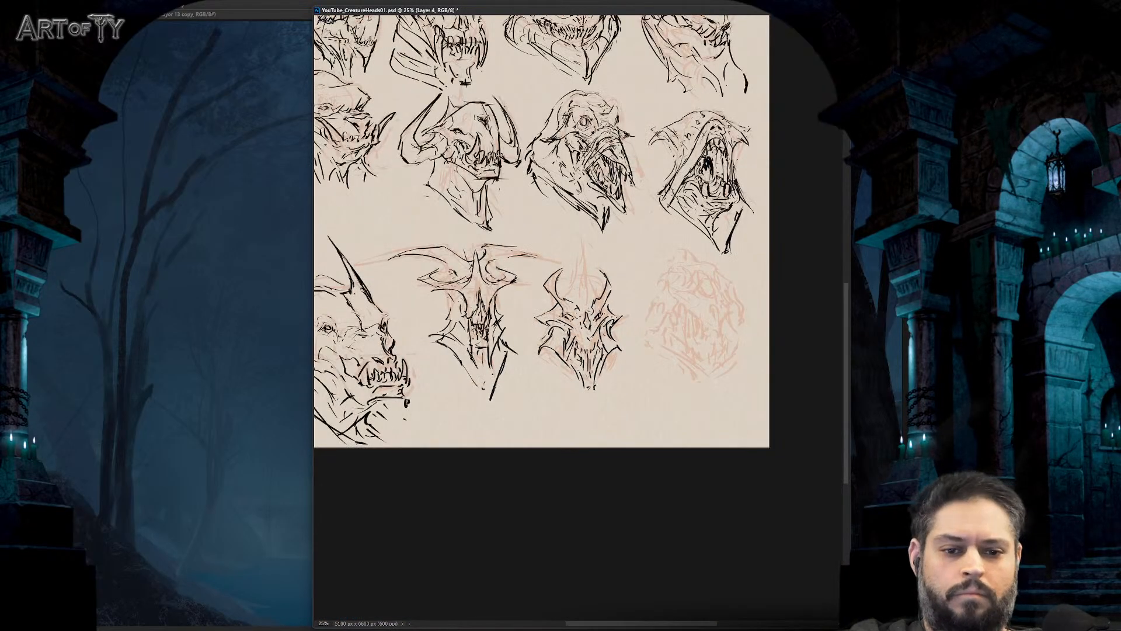
- Add a small outward spike to the near horn and begin the inner forehead line of the third head
scroll(584, 262, up, 5)
drag(579, 232, 592, 304)
mouse_move(526, 361)
mouse_down()
mouse_move(512, 344)
mouse_move(517, 318)
mouse_up()
drag(506, 283, 491, 244)
drag(548, 278, 557, 282)
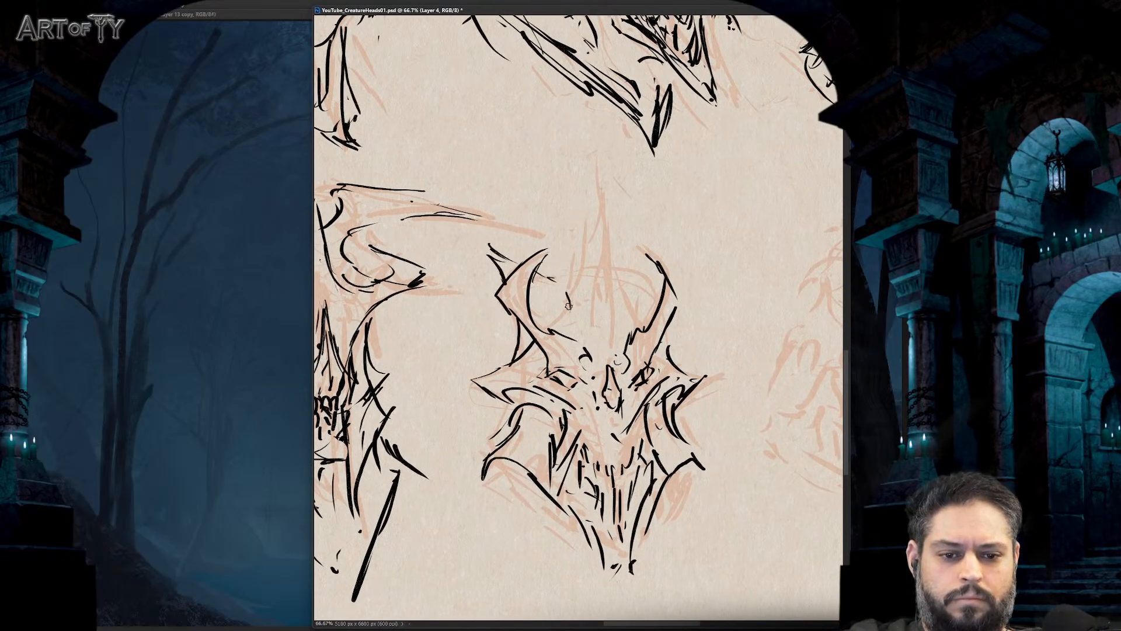
drag(471, 247, 528, 255)
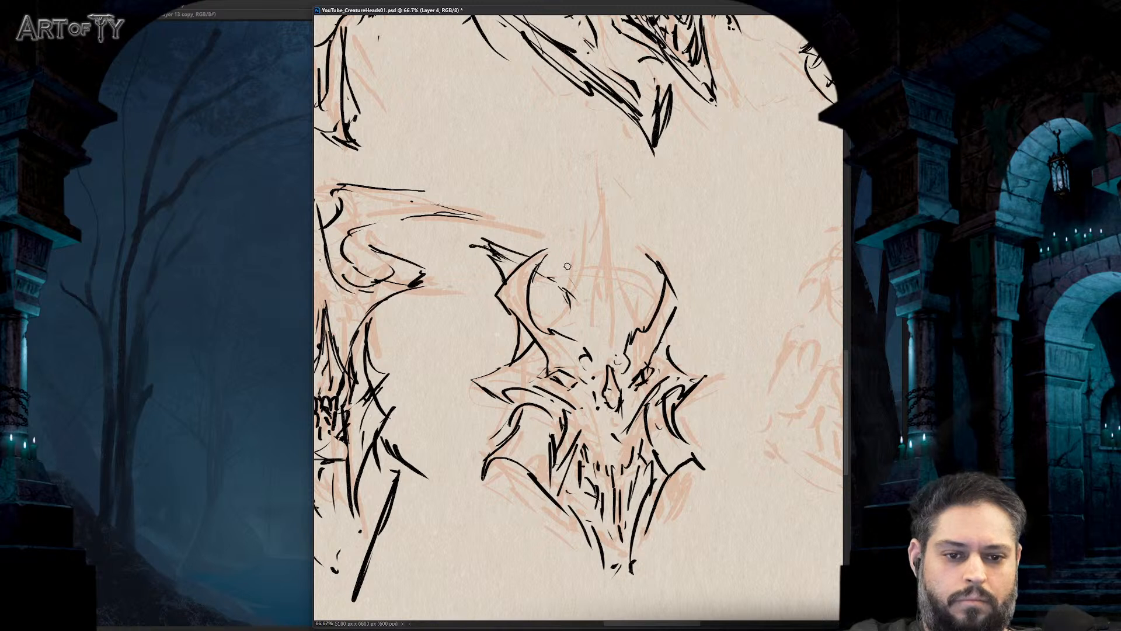
- Add a matching spike to the far horn and ink the converging forehead ridges of the third head
mouse_move(692, 242)
mouse_down()
mouse_move(630, 303)
mouse_move(620, 334)
mouse_up()
drag(570, 297, 598, 367)
drag(641, 298, 620, 334)
drag(623, 334, 617, 359)
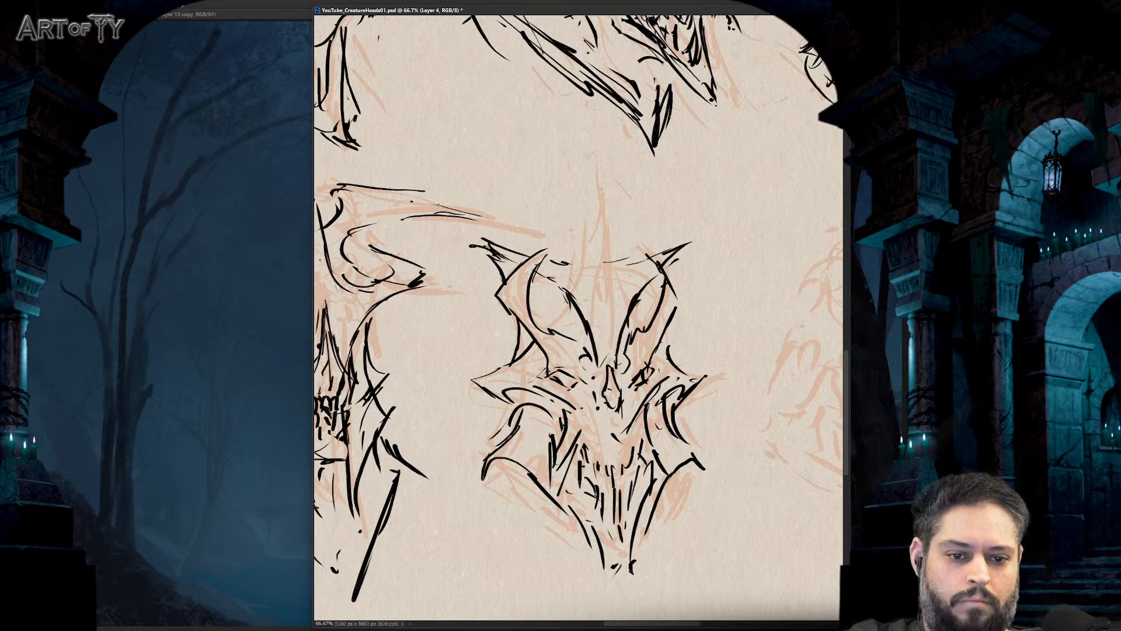
- Ink the tall pointed central spike rising from between the third head's horns
mouse_move(587, 310)
mouse_down()
mouse_move(600, 157)
mouse_move(629, 307)
mouse_up()
key(ctrl+minus)
key(ctrl+minus)
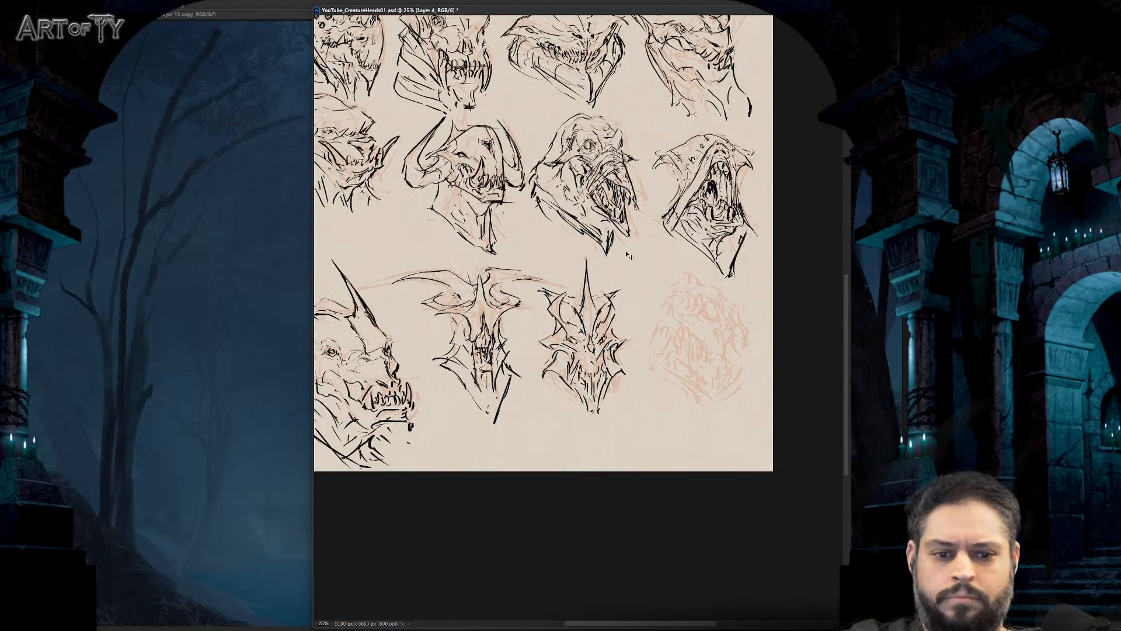
- Darken the eyes and central diamond of the third head and add detail strokes to its snout and teeth
key(ctrl+plus)
key(ctrl+plus)
key(ctrl+plus)
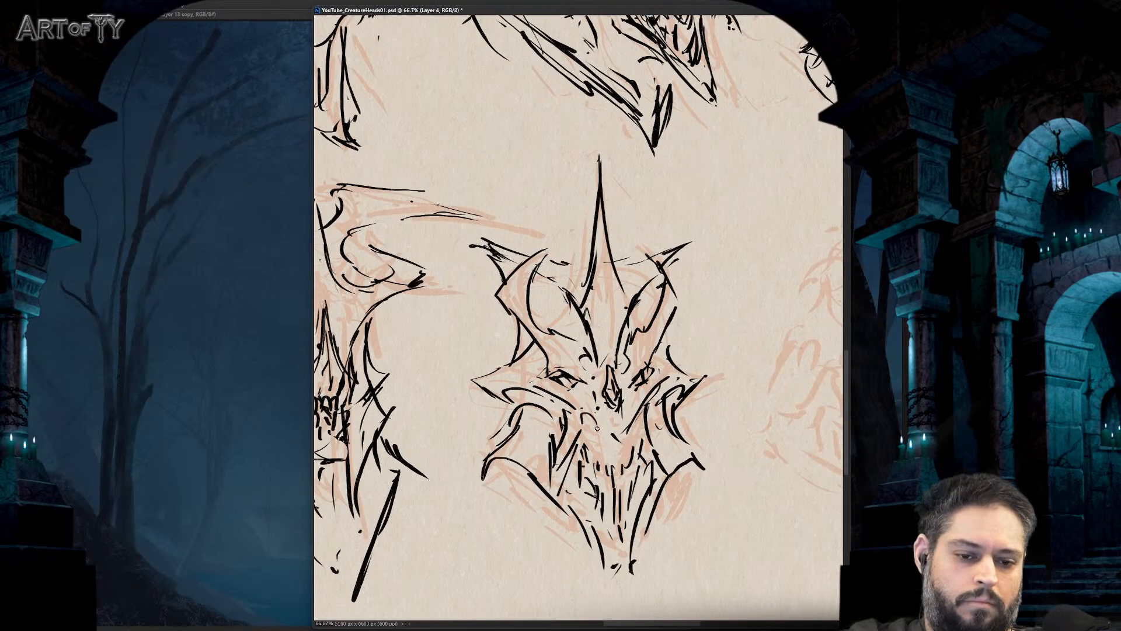
drag(591, 460, 596, 439)
drag(629, 482, 621, 448)
drag(640, 449, 636, 433)
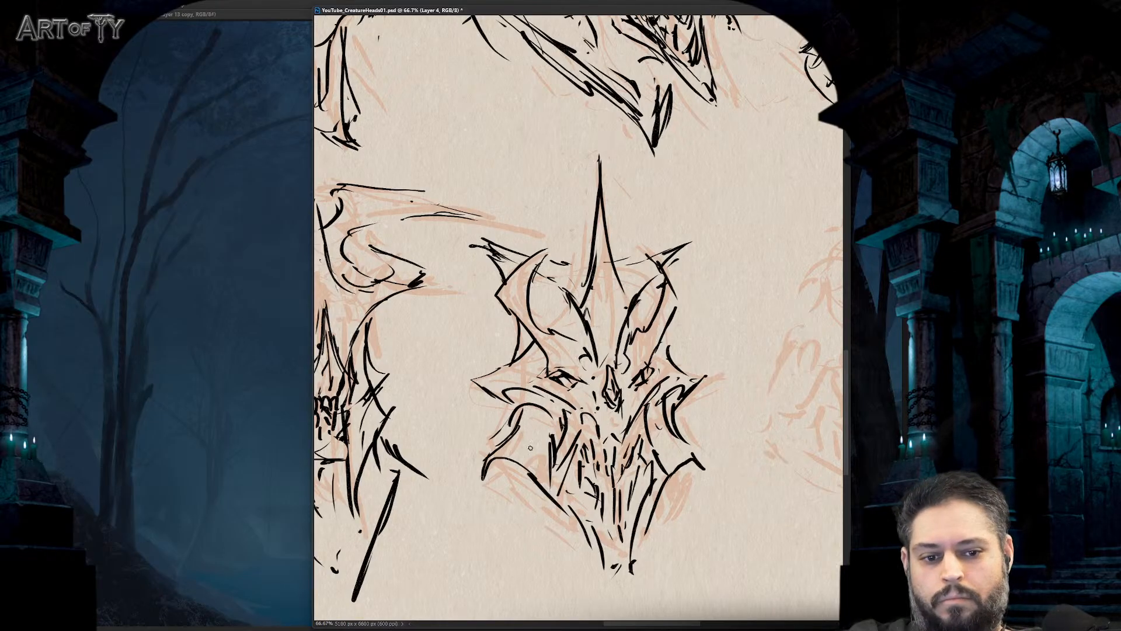
- Check the full sheet of creature heads and save the document
key(ctrl+minus)
key(ctrl+minus)
key(ctrl+minus)
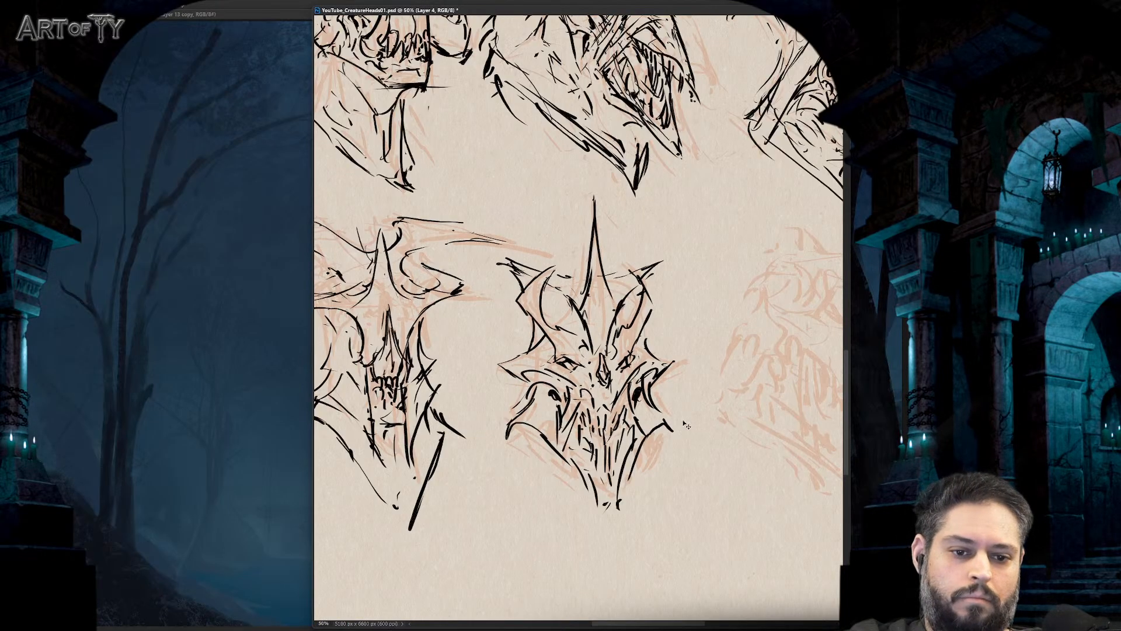
key(ctrl+minus)
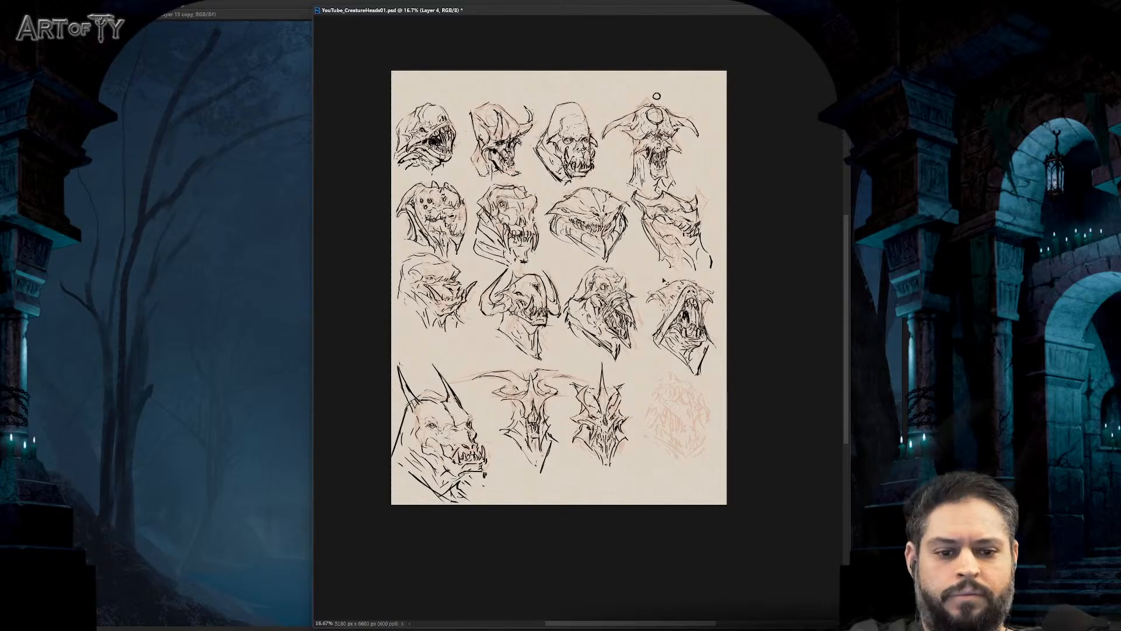
key(ctrl+plus)
drag(656, 284, 659, 311)
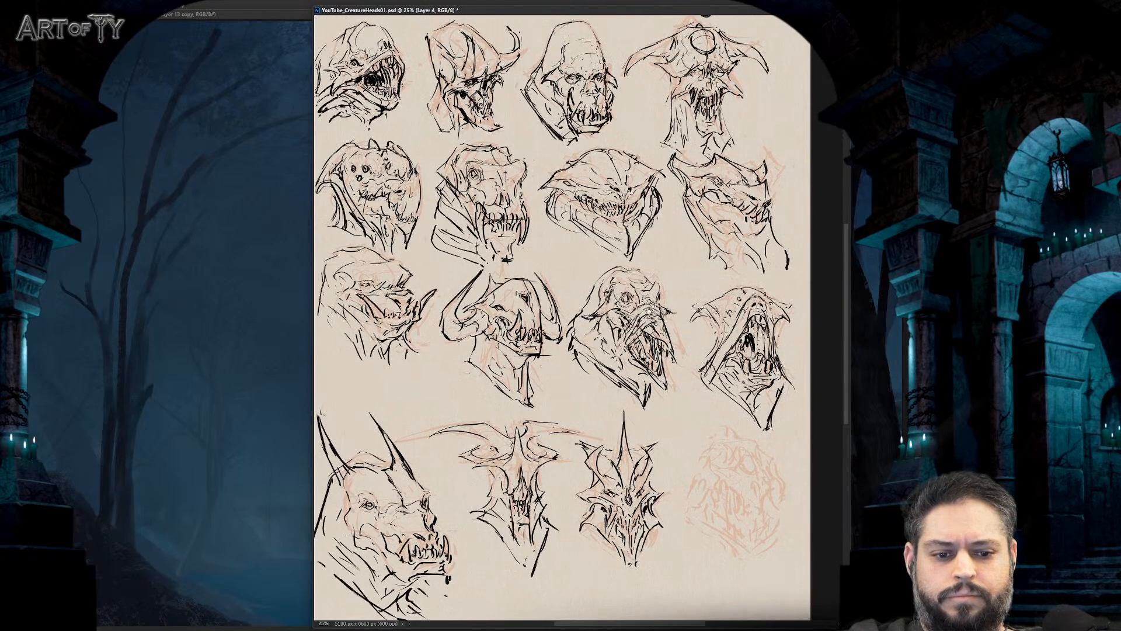
key(ctrl+s)
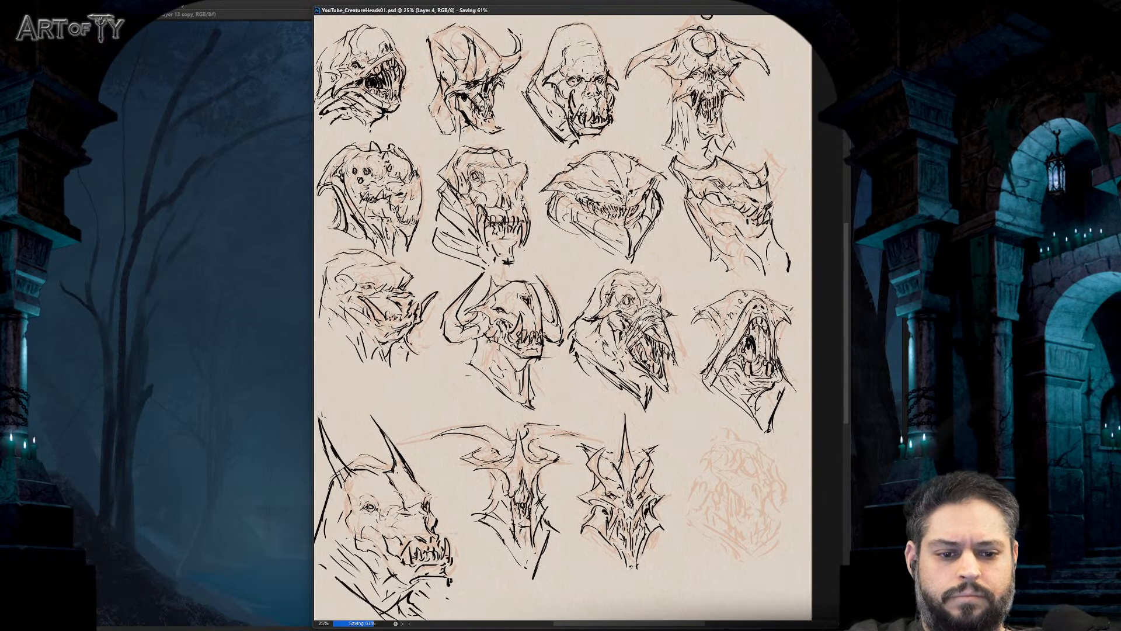
- Ink neck lines tapering to a point beneath the third head of the fourth row
scroll(564, 315, down, 3)
key(ctrl+plus)
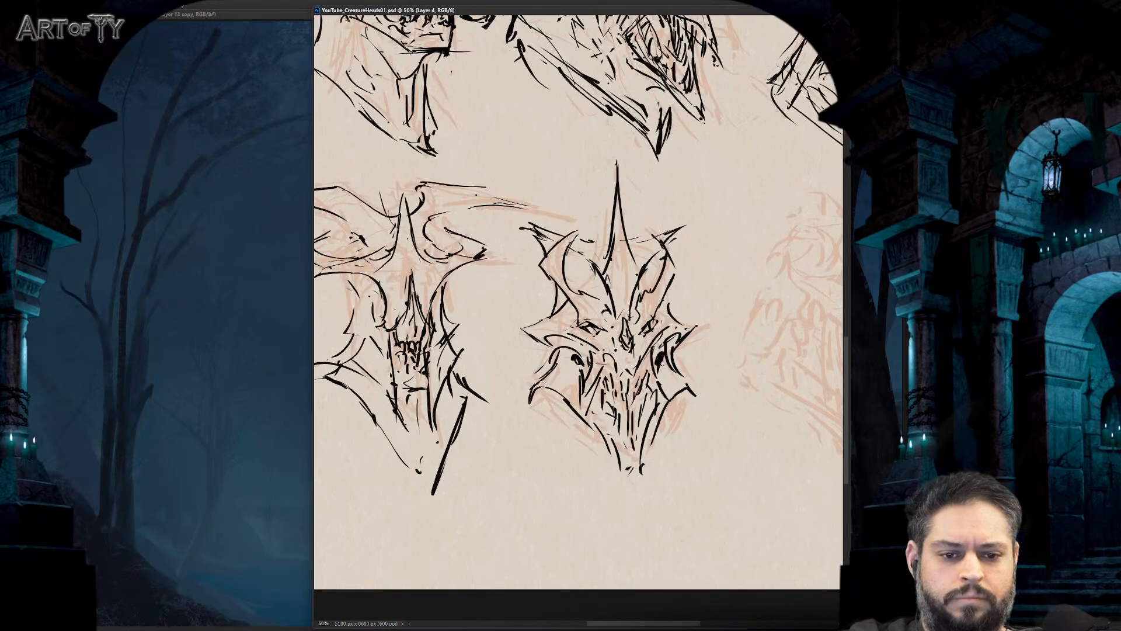
mouse_move(540, 396)
mouse_down()
mouse_move(522, 412)
mouse_move(596, 455)
mouse_up()
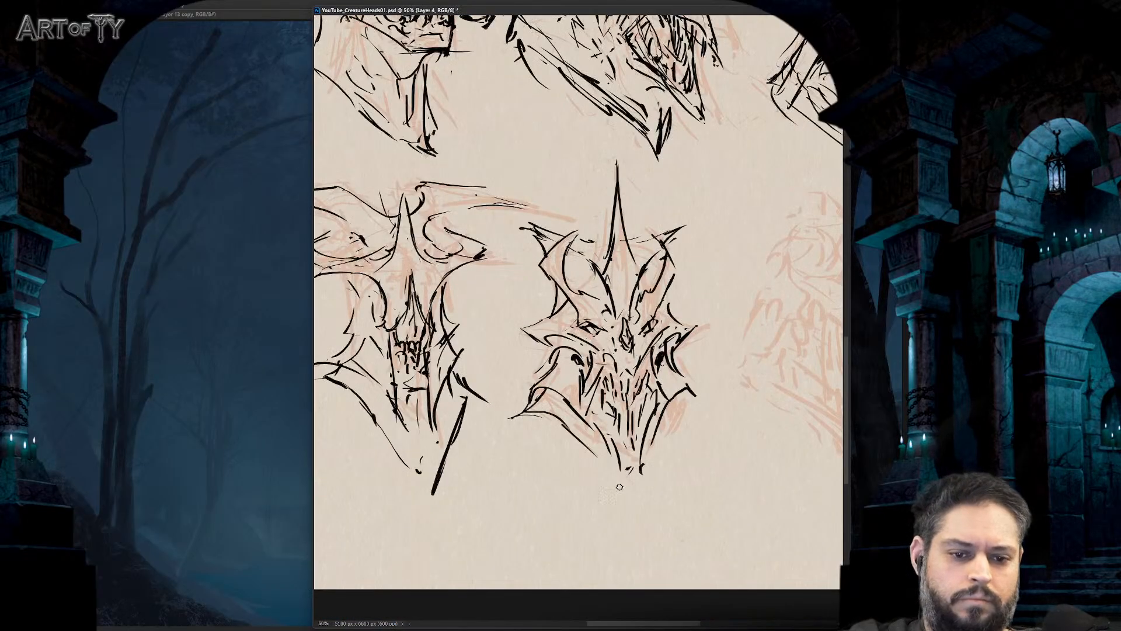
mouse_move(687, 403)
mouse_down()
mouse_move(701, 435)
mouse_move(659, 507)
mouse_up()
drag(608, 479, 628, 525)
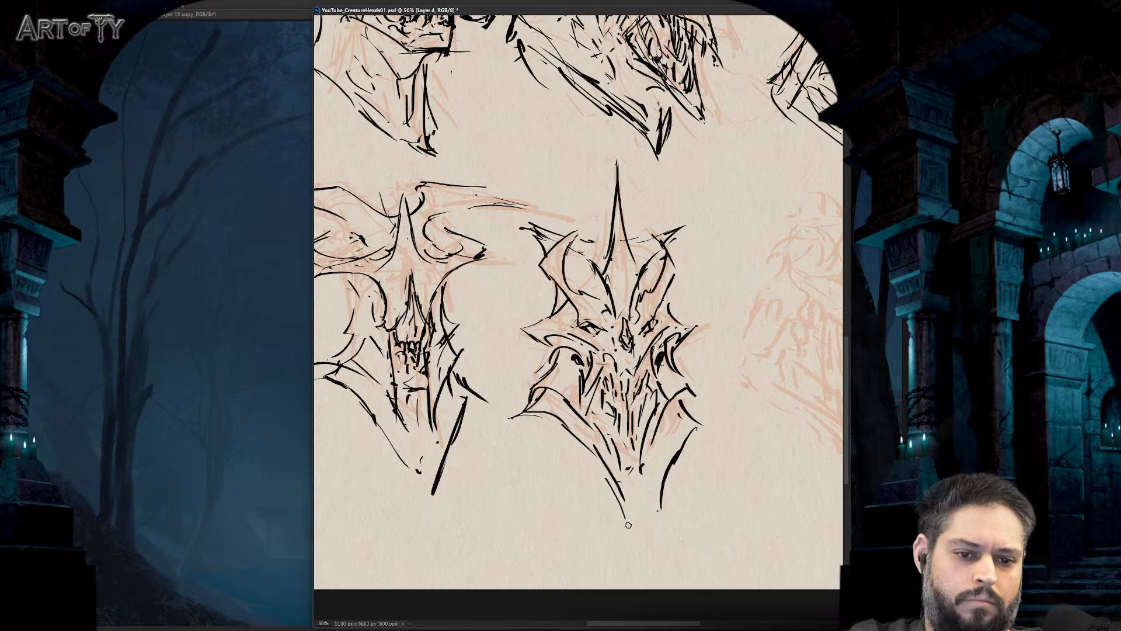
drag(668, 438, 638, 523)
key(ctrl+minus)
key(ctrl+minus)
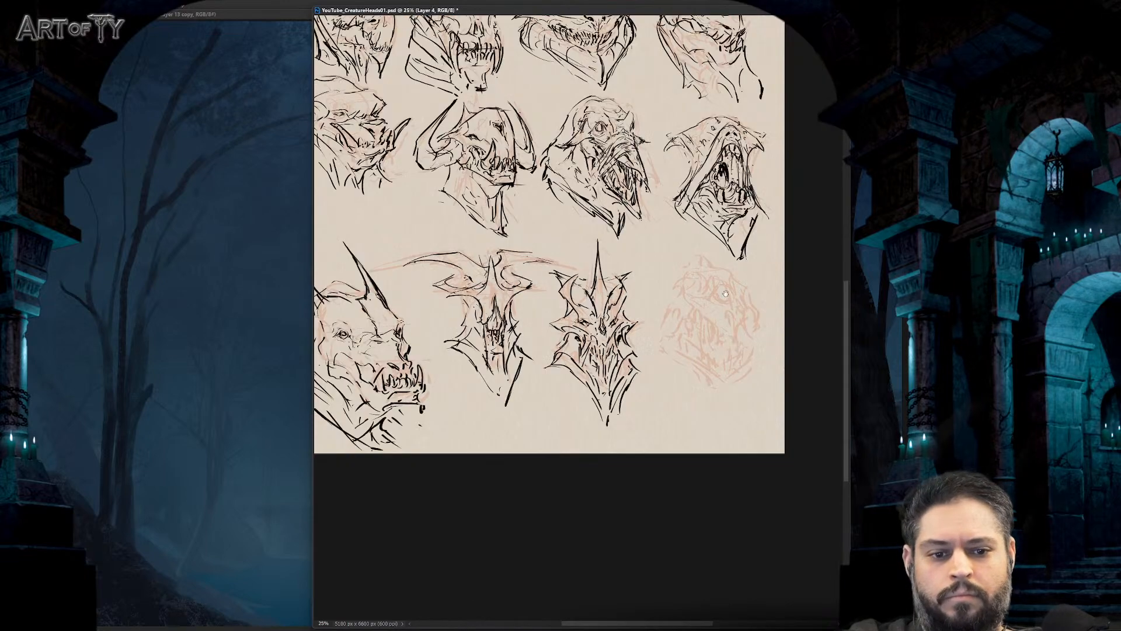
- Examine the whole sheet of creature heads and compare the inked rows with the remaining red sketch
drag(696, 216, 701, 261)
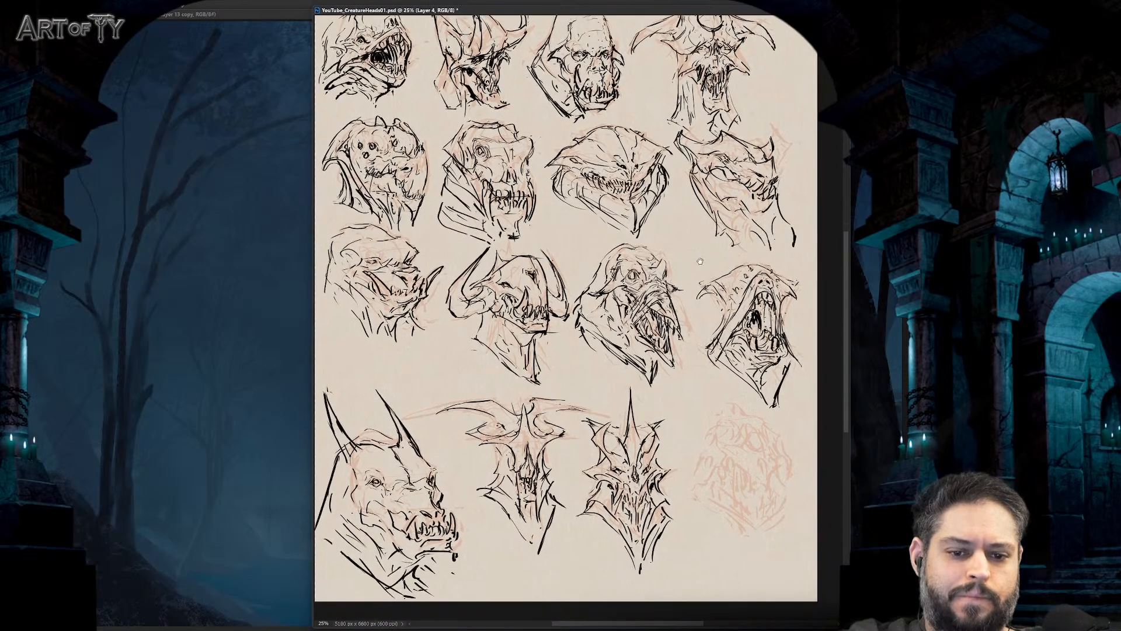
drag(558, 539, 611, 533)
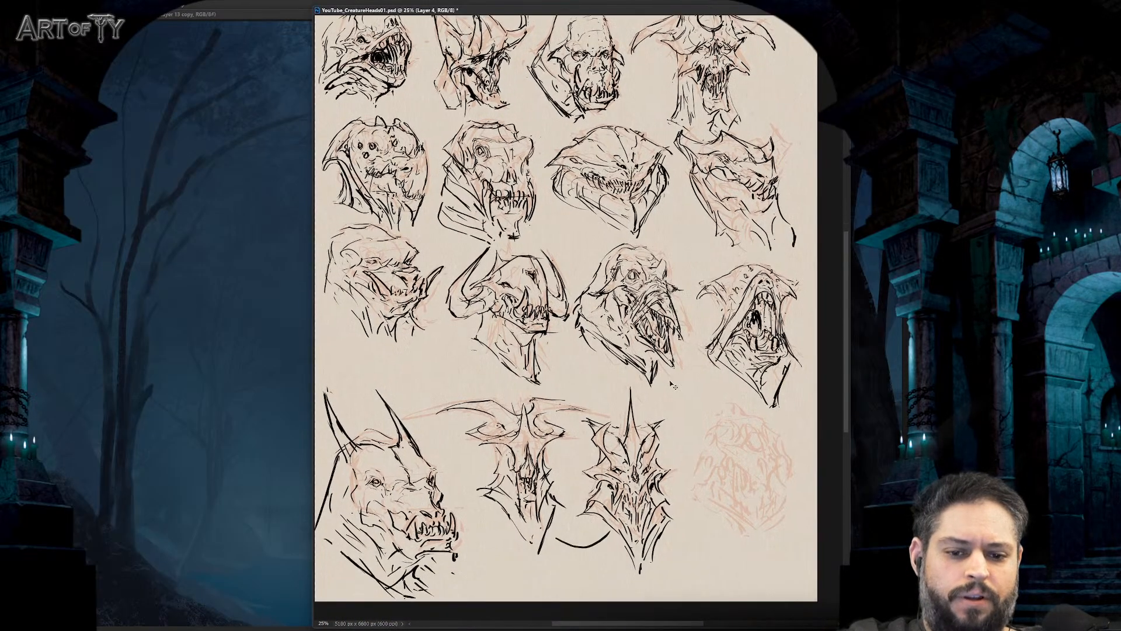
key(ctrl+z)
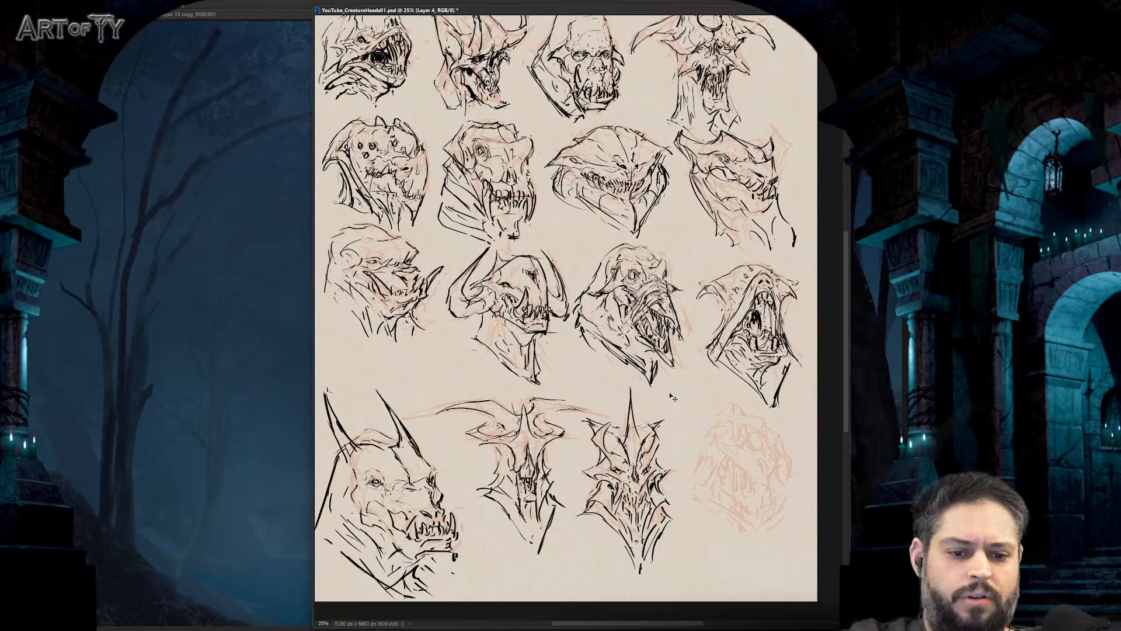
scroll(674, 394, up, 3)
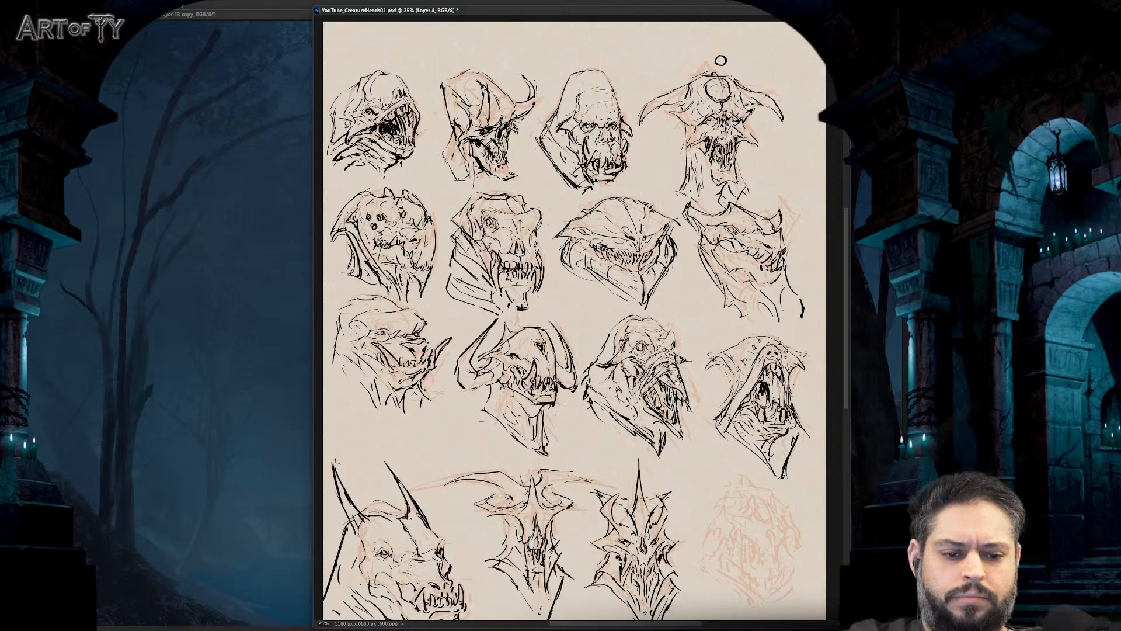
drag(689, 418, 616, 281)
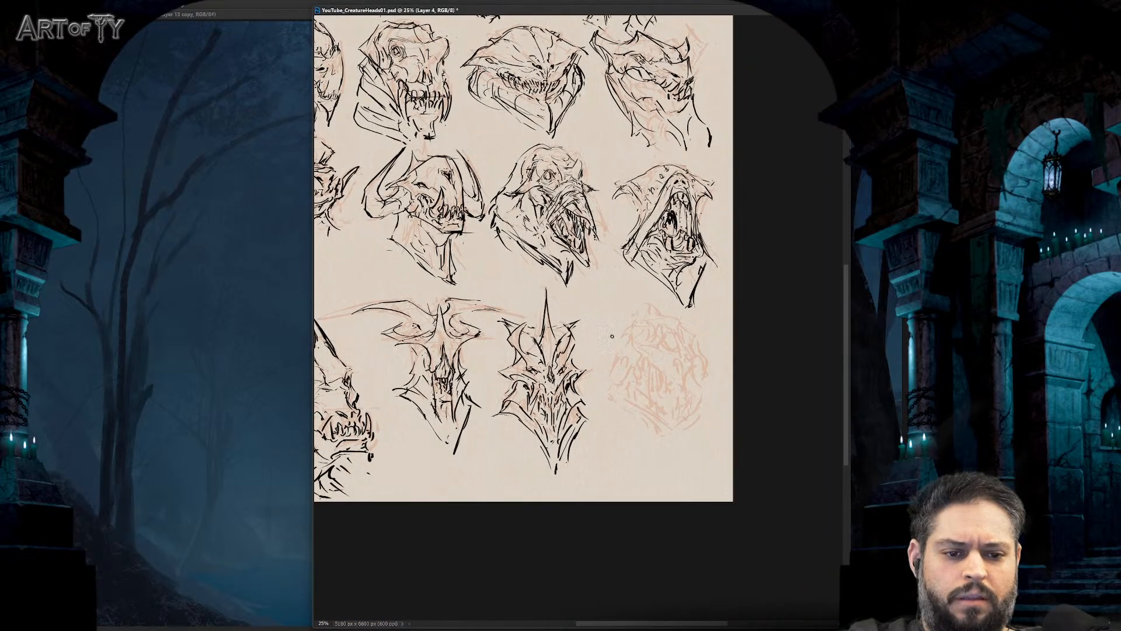
scroll(669, 384, down, 4)
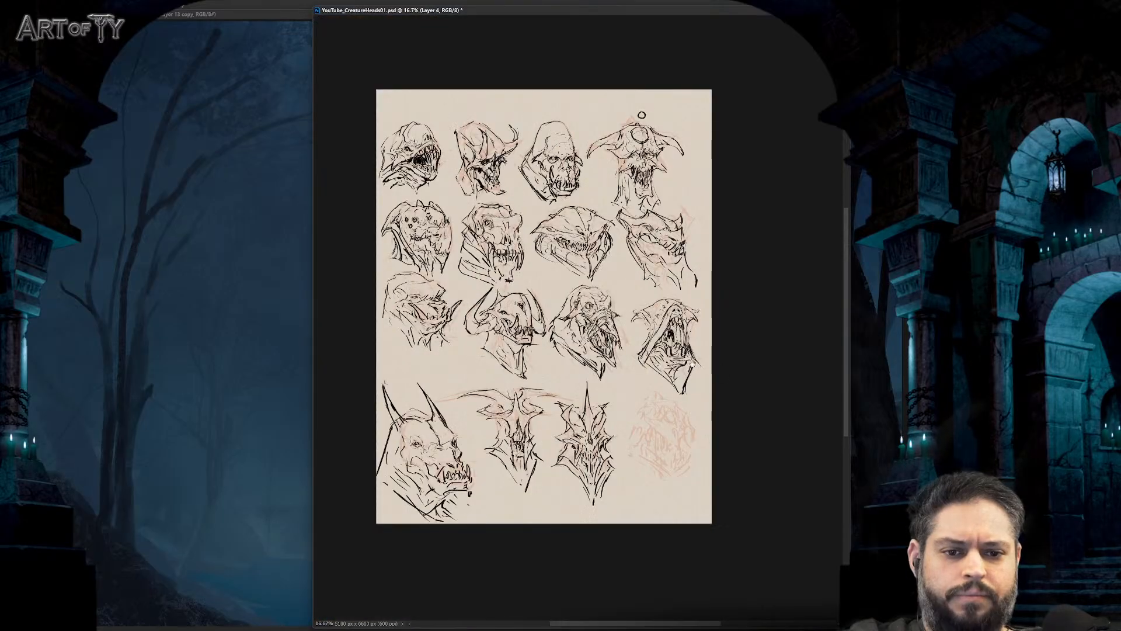
drag(642, 115, 653, 117)
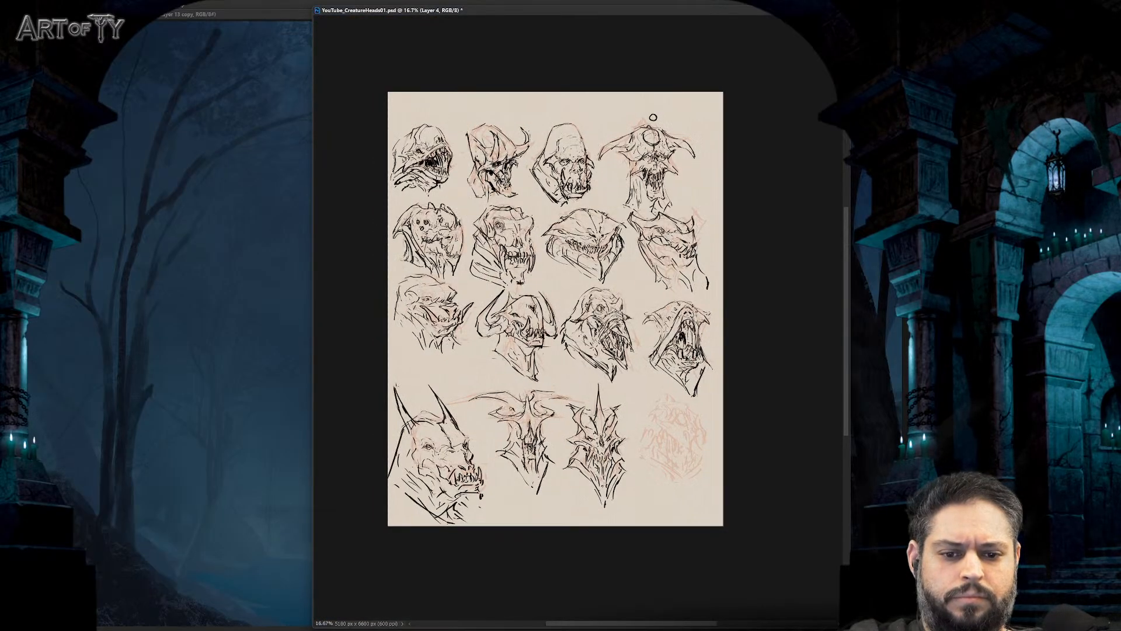
- Ink the eye of the fourth row's last head with its lids, raised brow fold and lower creases
key(ctrl+plus)
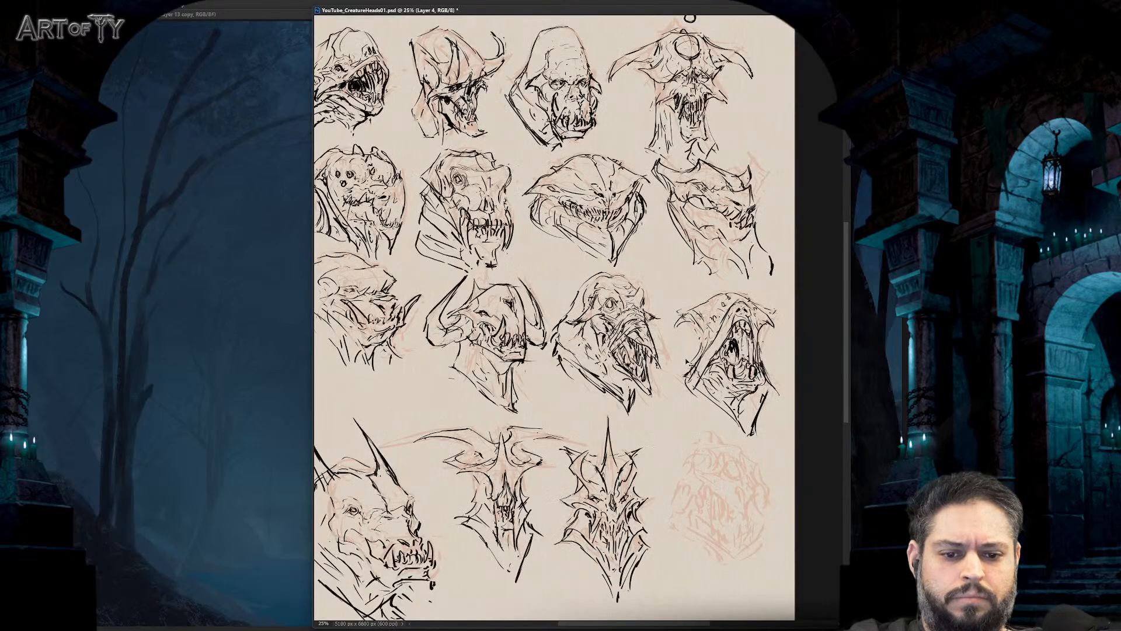
scroll(710, 407, up, 4)
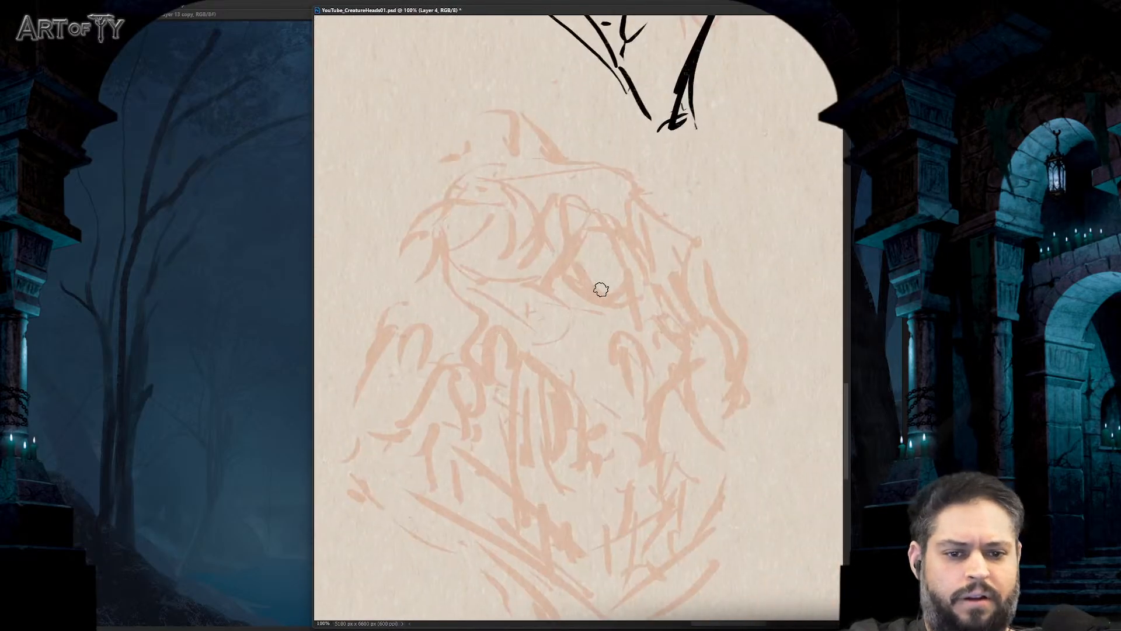
mouse_move(536, 270)
mouse_down()
mouse_move(594, 233)
mouse_move(655, 280)
mouse_move(515, 273)
mouse_move(590, 292)
mouse_move(654, 270)
mouse_move(643, 267)
mouse_up()
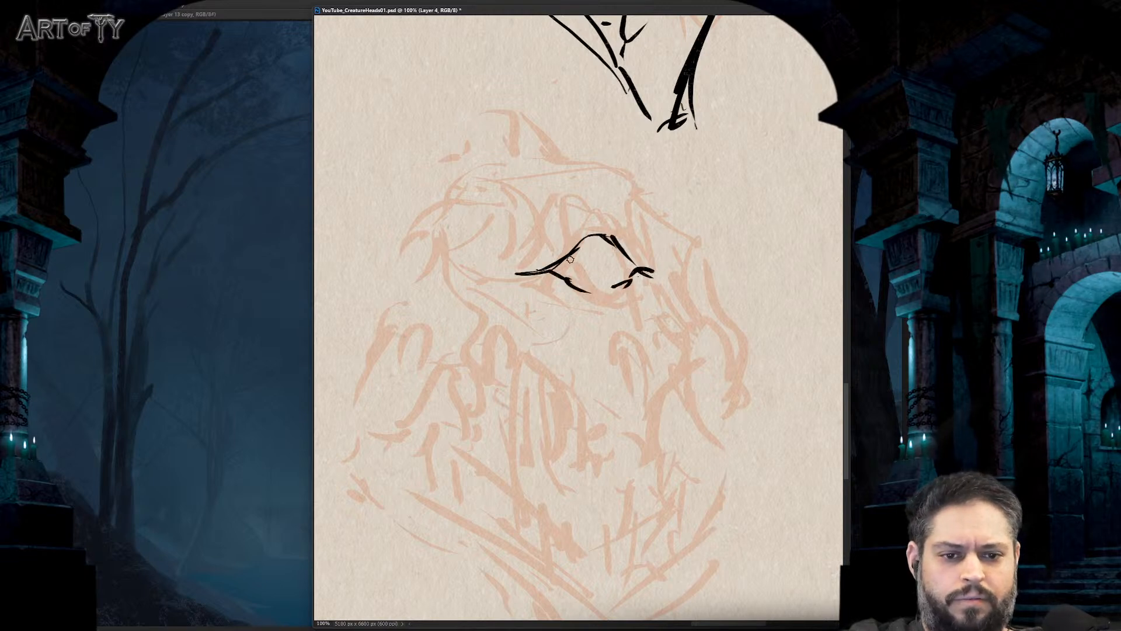
drag(571, 259, 584, 284)
drag(600, 286, 635, 277)
drag(625, 283, 594, 287)
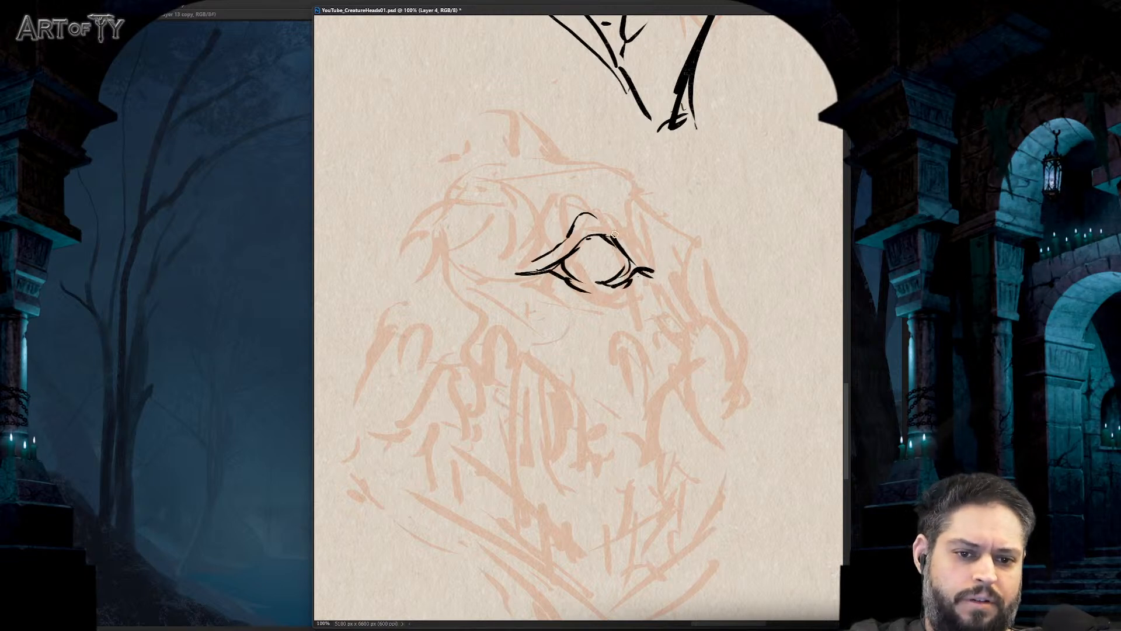
drag(628, 244, 577, 215)
drag(638, 286, 618, 303)
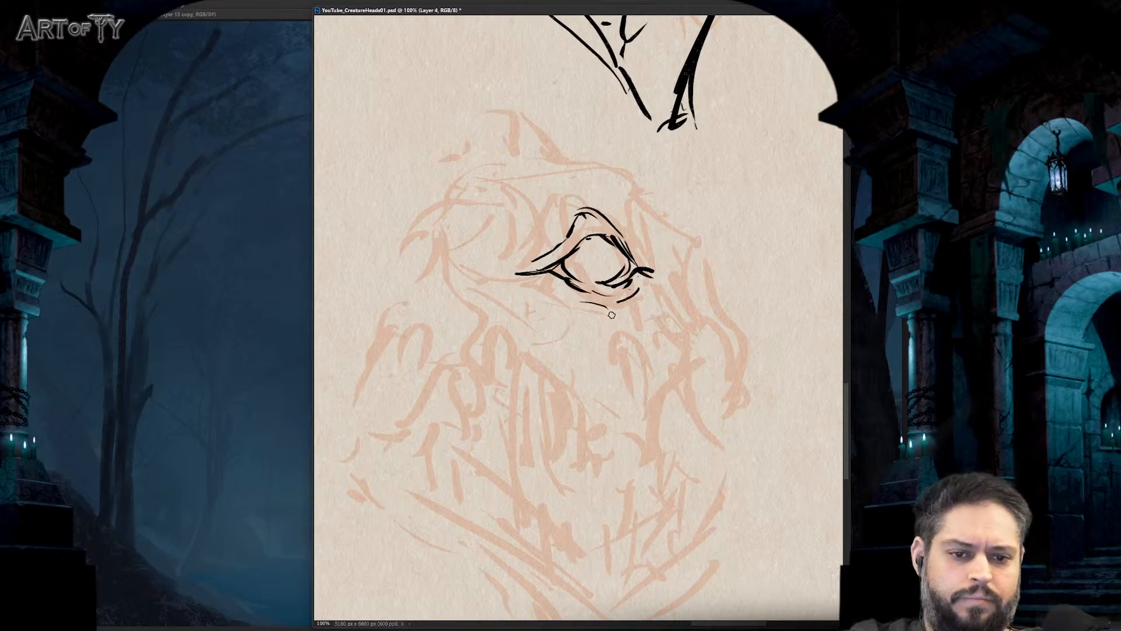
- Ink the cheek fold below the eye and the pointed nose with small dark nostril marks
drag(496, 309, 555, 298)
drag(581, 315, 636, 365)
drag(645, 327, 650, 375)
mouse_move(587, 327)
mouse_down()
mouse_move(556, 343)
mouse_move(613, 371)
mouse_up()
click(627, 397)
drag(684, 334, 645, 359)
click(649, 400)
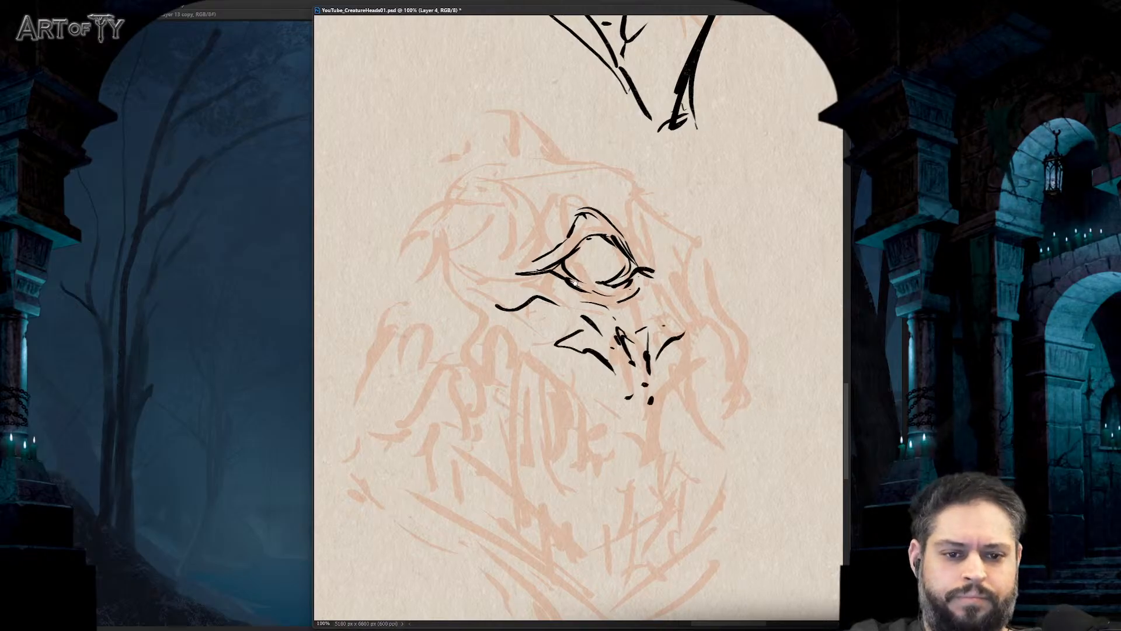
- Ink a tall pointed horn on top of the last head and the skull outline sloping down from both sides of it
mouse_move(584, 209)
mouse_down()
mouse_move(500, 60)
mouse_move(520, 168)
mouse_up()
drag(508, 63, 587, 173)
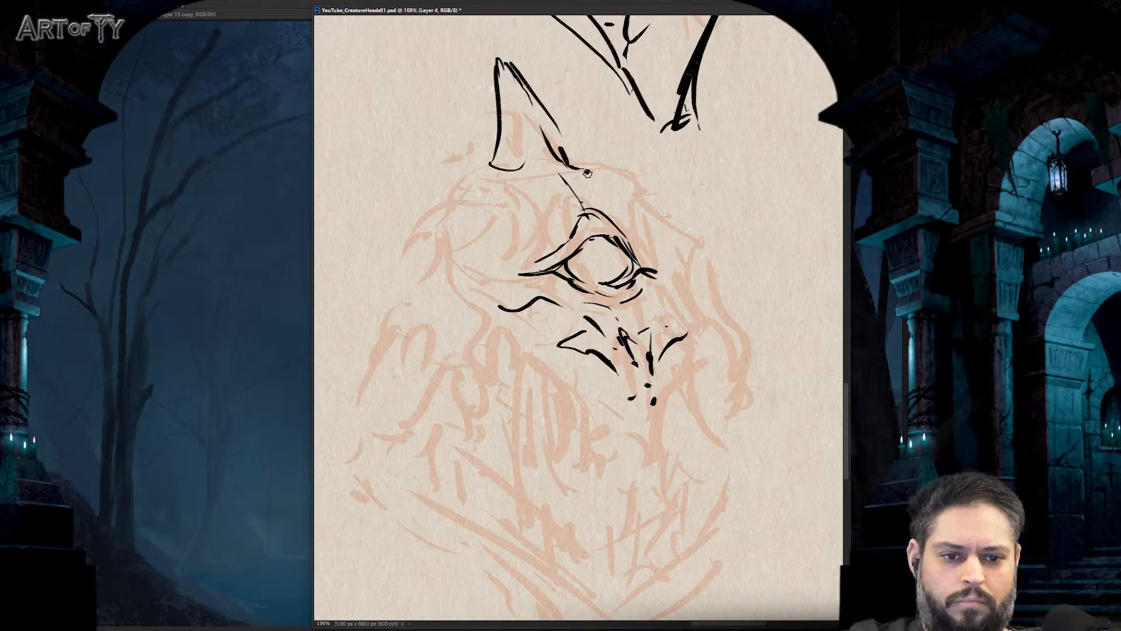
mouse_move(494, 162)
mouse_down()
mouse_move(450, 175)
mouse_move(420, 235)
mouse_up()
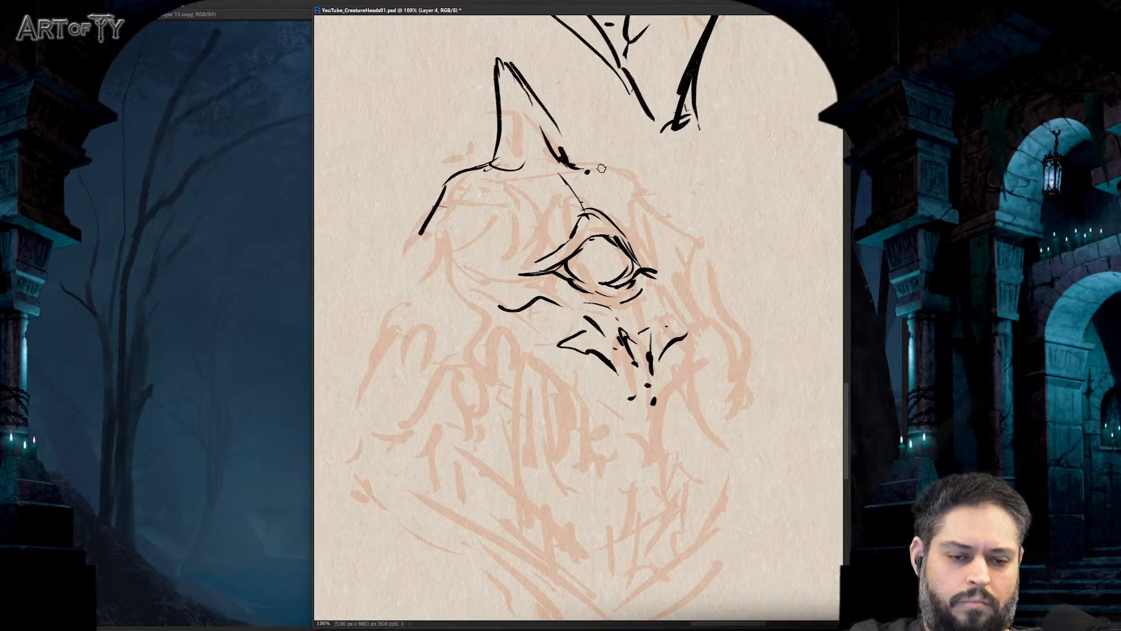
drag(586, 169, 635, 188)
drag(639, 199, 672, 266)
- Strengthen the ridge from the horn to the brow and ink the rounded contour on the side of the skull
drag(538, 160, 584, 219)
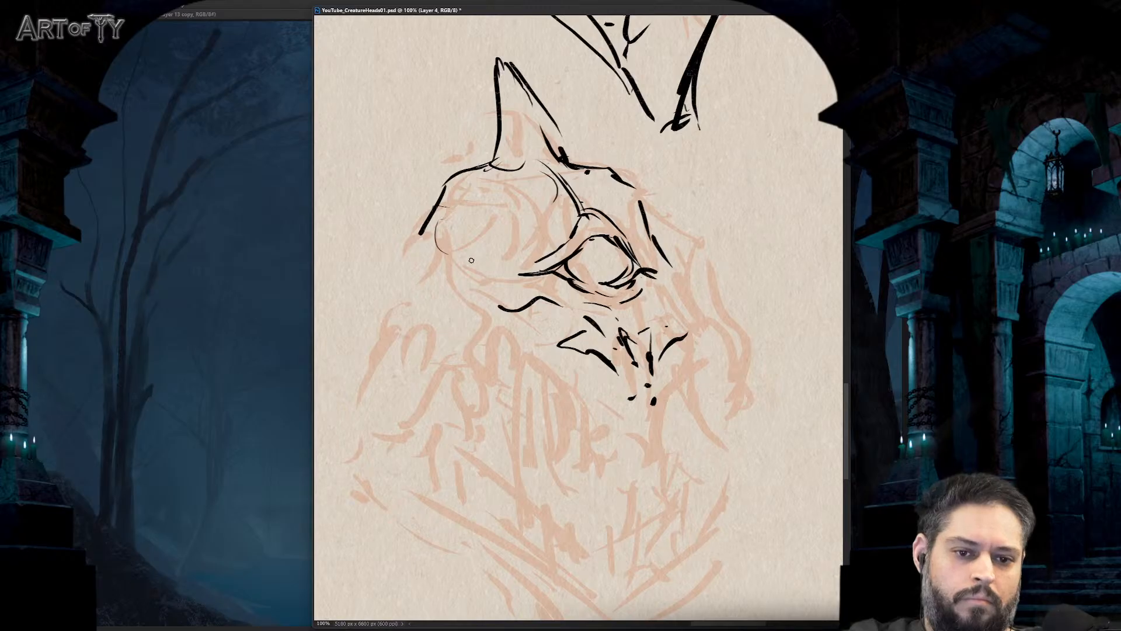
mouse_move(462, 265)
mouse_down()
mouse_move(502, 257)
mouse_move(509, 285)
mouse_up()
drag(502, 292, 521, 299)
key(ctrl+minus)
key(ctrl+minus)
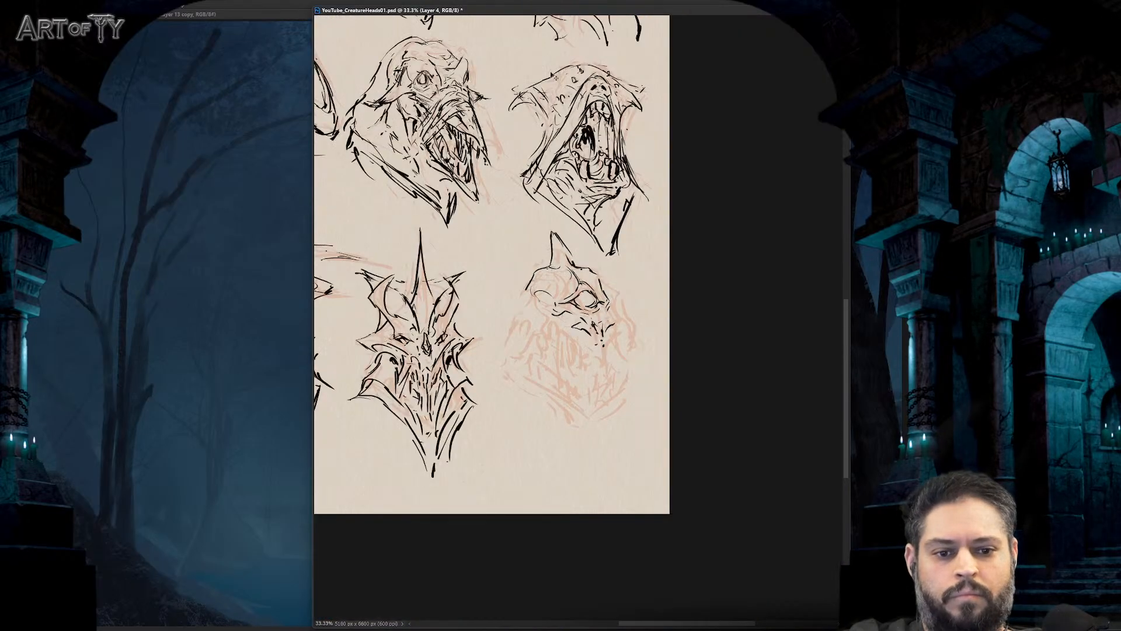
- Ink the last head's muzzle contours, a straight mouth line and the first jaw marks
key(ctrl+plus)
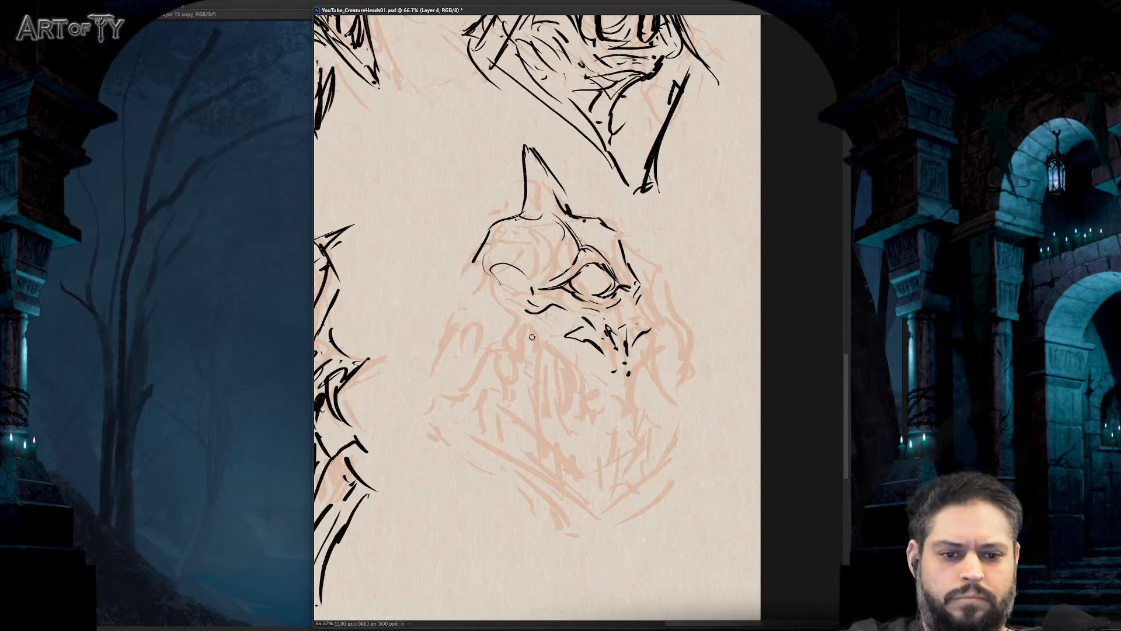
drag(538, 350, 581, 379)
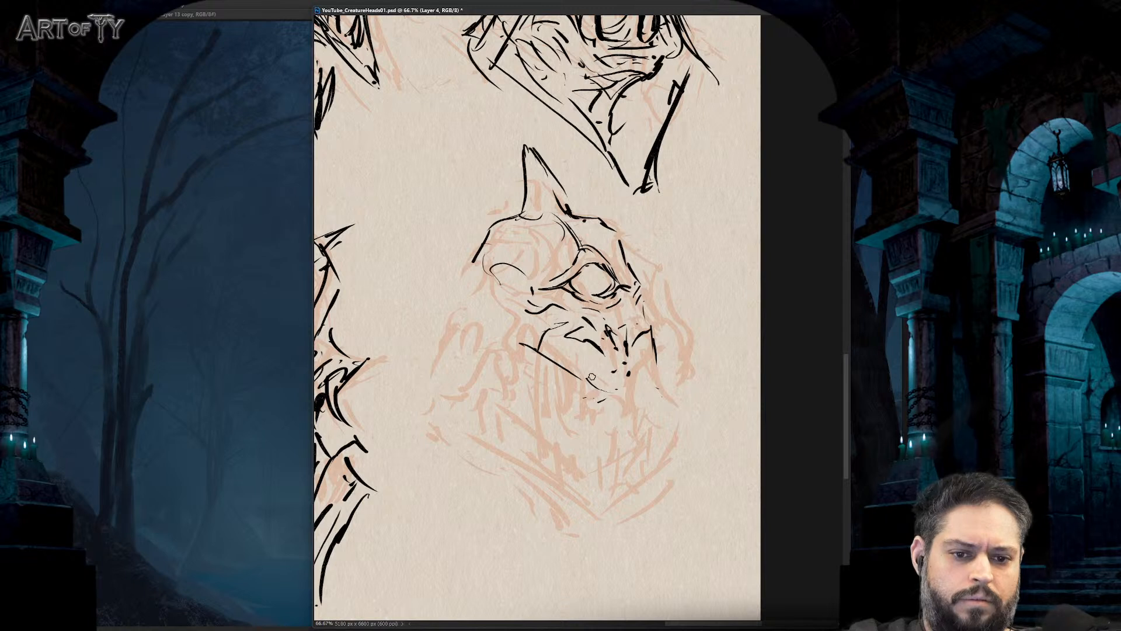
drag(643, 382, 584, 383)
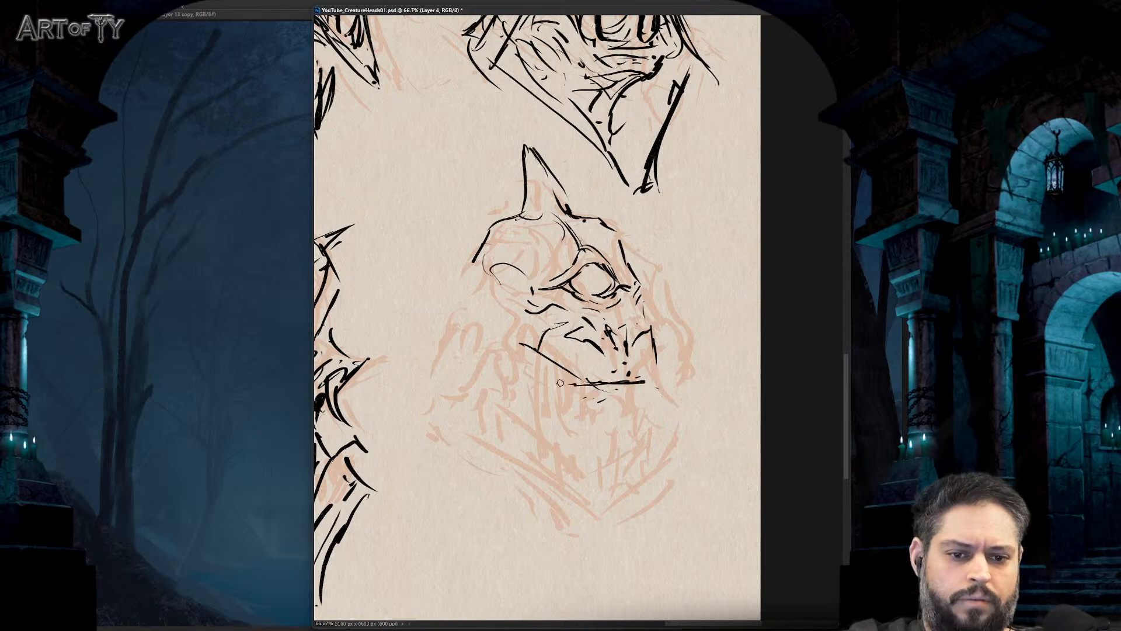
mouse_move(543, 344)
mouse_down()
mouse_move(528, 409)
mouse_move(569, 453)
mouse_up()
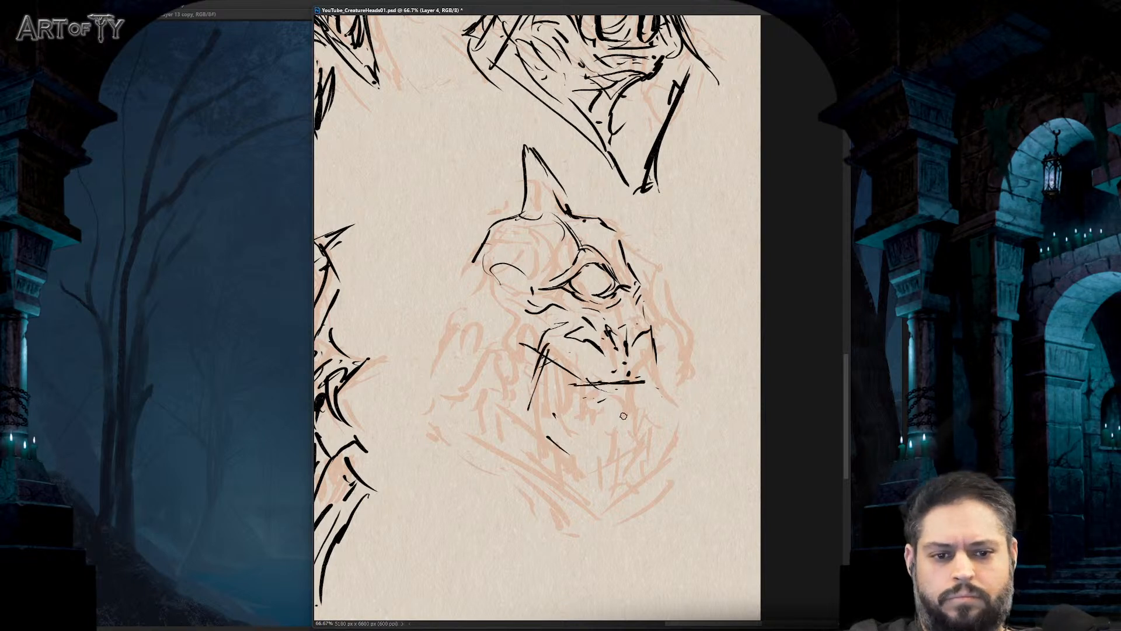
key(ctrl+minus)
key(ctrl+minus)
key(ctrl+plus)
key(ctrl+plus)
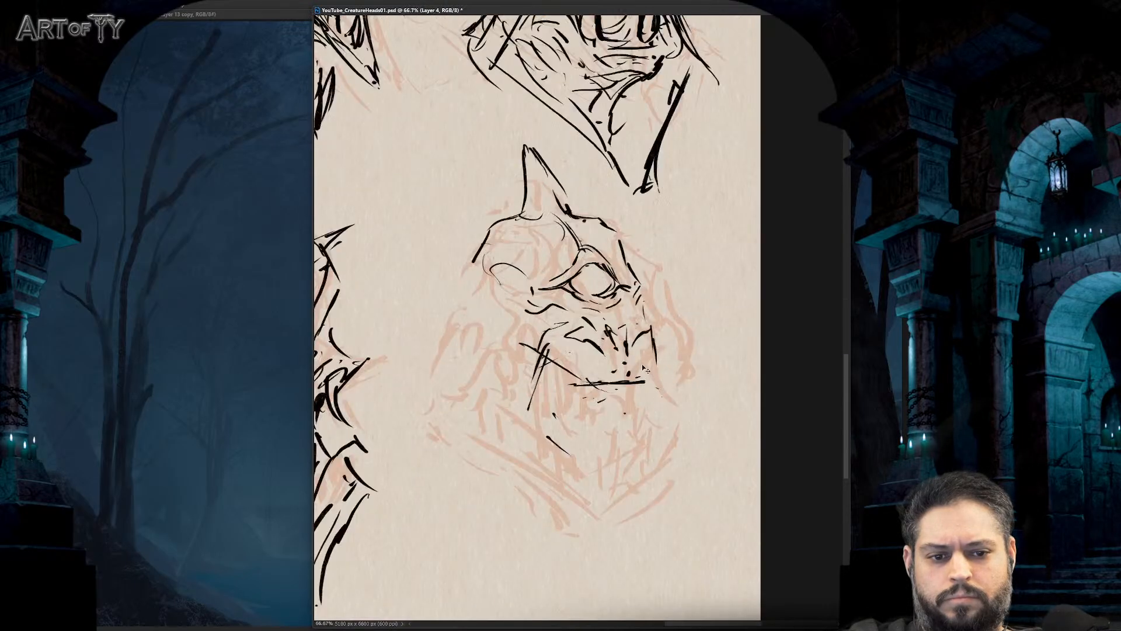
- Replace the straight mouth line with a curved one and erase stray strokes around the cheek and mouth
key(ctrl+z)
drag(549, 363, 627, 373)
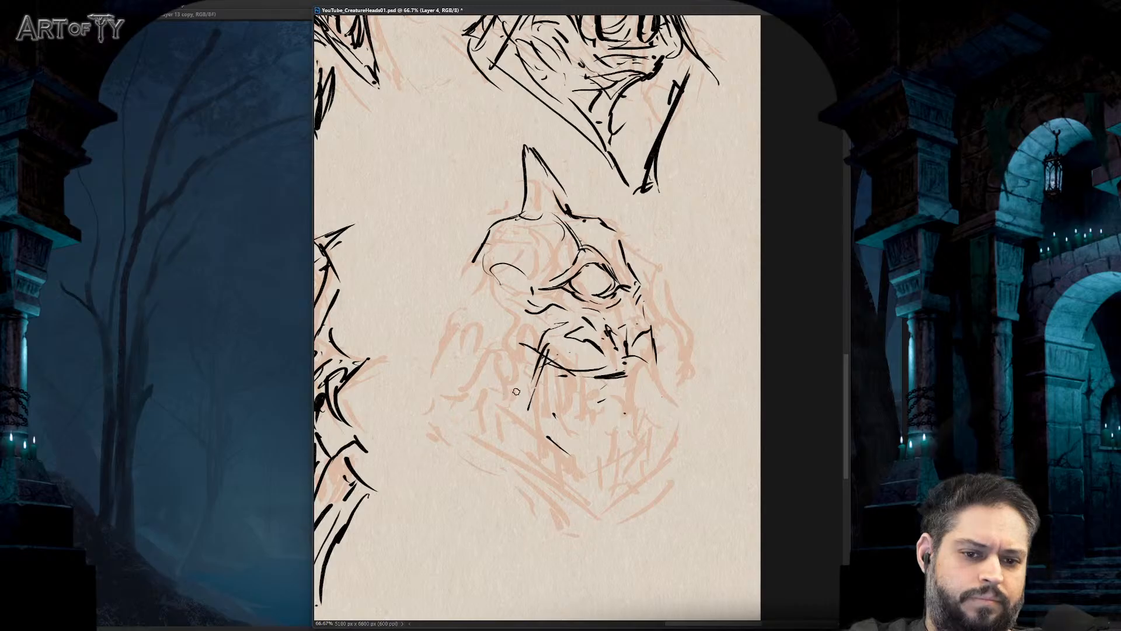
key(e)
mouse_move(516, 391)
mouse_down()
mouse_move(520, 380)
mouse_move(570, 420)
mouse_up()
- Redraw the muzzle outline and upper lip of the last head over the erased area
key(b)
mouse_move(541, 325)
mouse_down()
mouse_move(541, 365)
mouse_move(579, 395)
mouse_move(622, 379)
mouse_up()
drag(642, 359, 642, 384)
mouse_move(528, 339)
mouse_down()
mouse_move(525, 399)
mouse_move(628, 413)
mouse_move(642, 394)
mouse_up()
- Ink the open mouth's lower teeth, the curved jaw and the chin line of the last head
mouse_move(619, 438)
mouse_down()
mouse_move(551, 403)
mouse_move(523, 408)
mouse_move(578, 404)
mouse_move(581, 423)
mouse_up()
mouse_move(610, 412)
mouse_down()
mouse_move(607, 429)
mouse_move(624, 442)
mouse_up()
mouse_move(649, 373)
mouse_down()
mouse_move(642, 422)
mouse_move(610, 437)
mouse_up()
drag(565, 416, 572, 424)
drag(501, 387, 531, 435)
drag(552, 438, 590, 476)
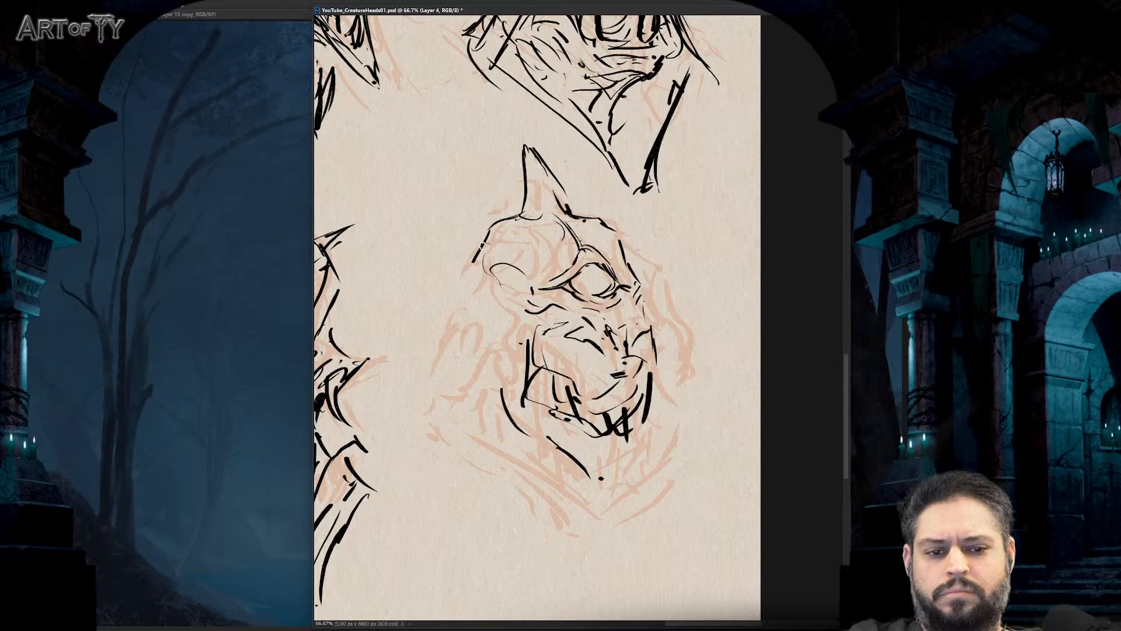
- Ink a wide squared frame flaring out on both sides of the last head, with shoulder lines angling down towards the neck
mouse_move(490, 227)
mouse_down()
mouse_move(432, 233)
mouse_move(406, 384)
mouse_up()
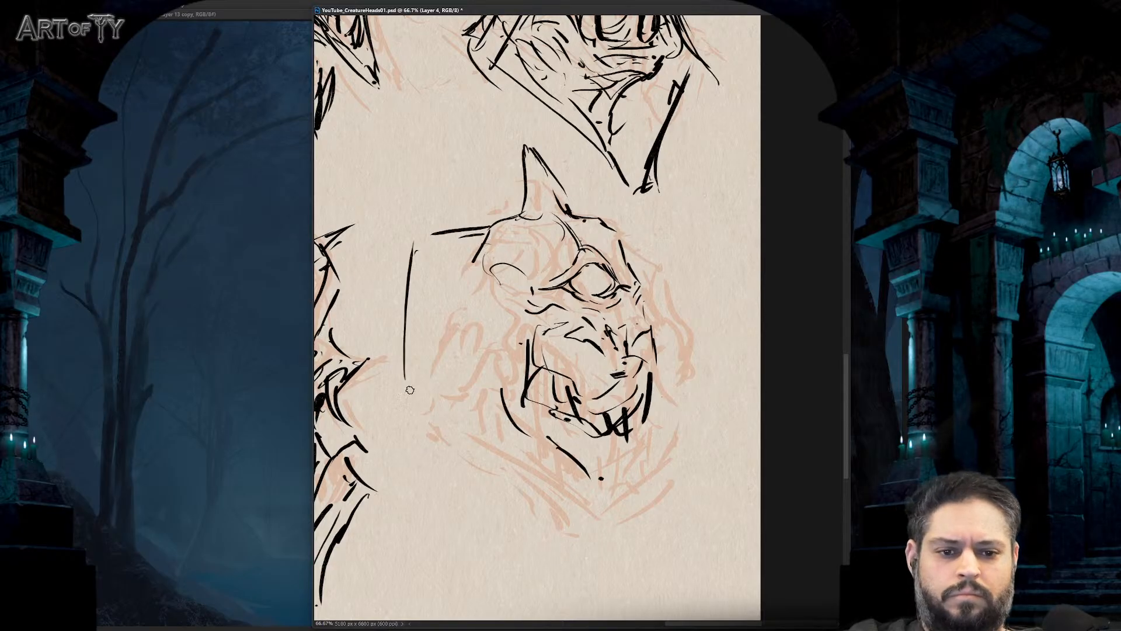
drag(428, 321, 508, 314)
mouse_move(601, 236)
mouse_down()
mouse_move(670, 230)
mouse_move(703, 365)
mouse_move(655, 308)
mouse_up()
key(ctrl+minus)
key(ctrl+minus)
key(ctrl+plus)
key(ctrl+plus)
key(ctrl+plus)
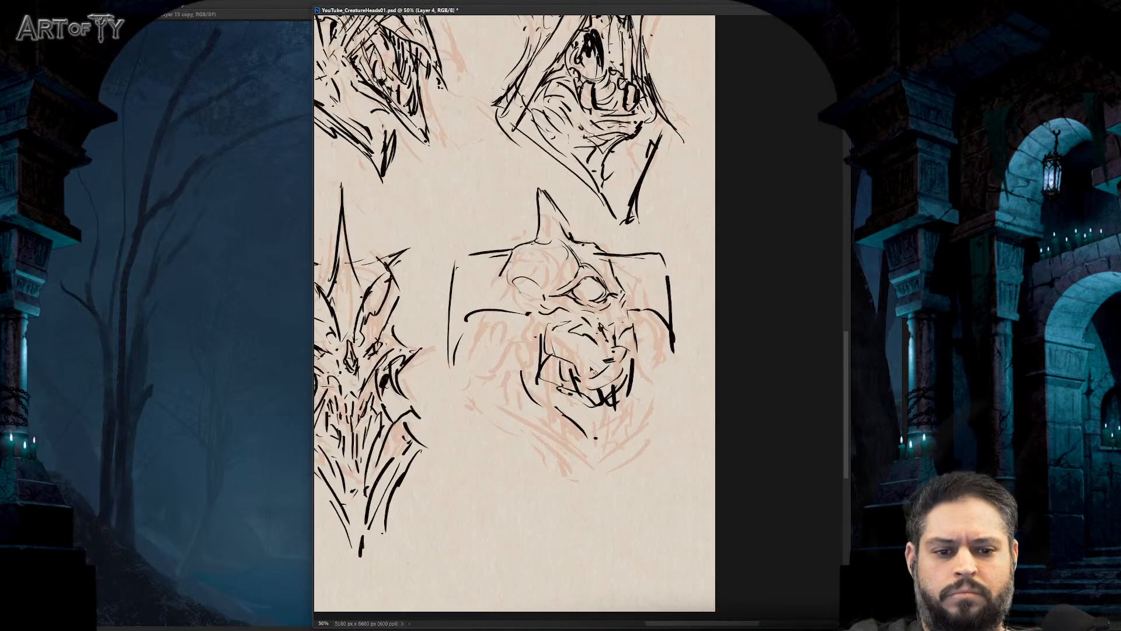
mouse_move(461, 309)
mouse_down()
mouse_move(426, 417)
mouse_move(441, 435)
mouse_move(466, 426)
mouse_up()
drag(501, 457, 554, 489)
- Erase the nose and muzzle marks and redraw the nostrils with a line down the front of the snout
key(e)
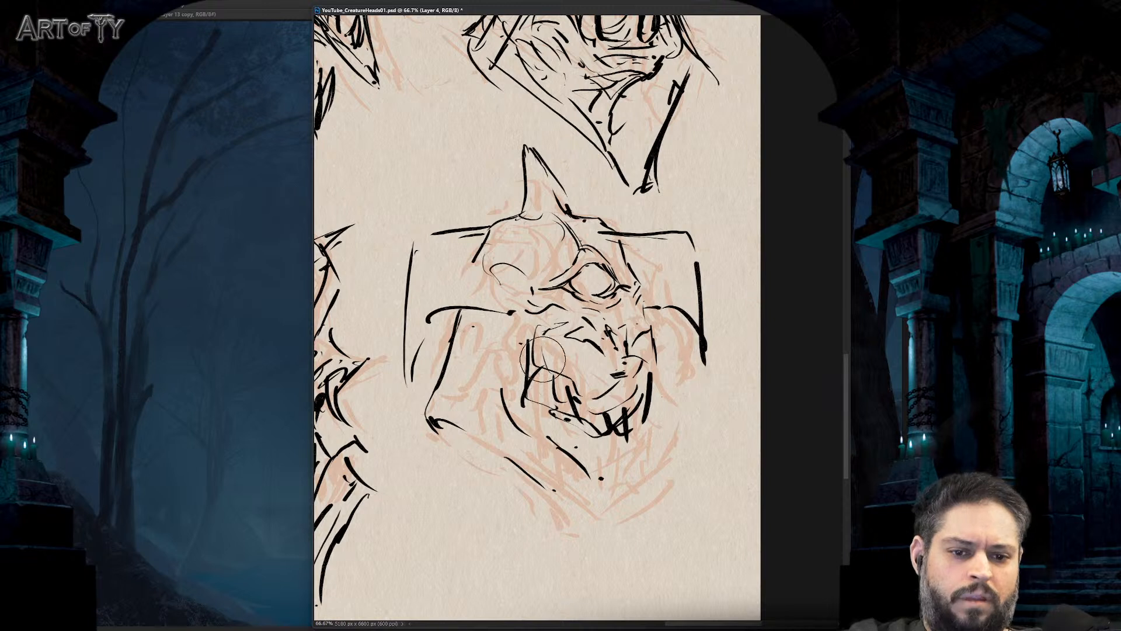
drag(631, 362, 611, 379)
mouse_move(636, 374)
mouse_down()
mouse_move(633, 344)
mouse_move(598, 334)
mouse_move(597, 345)
mouse_move(610, 331)
mouse_move(614, 349)
mouse_up()
key(b)
key(e)
key(b)
drag(619, 328, 622, 385)
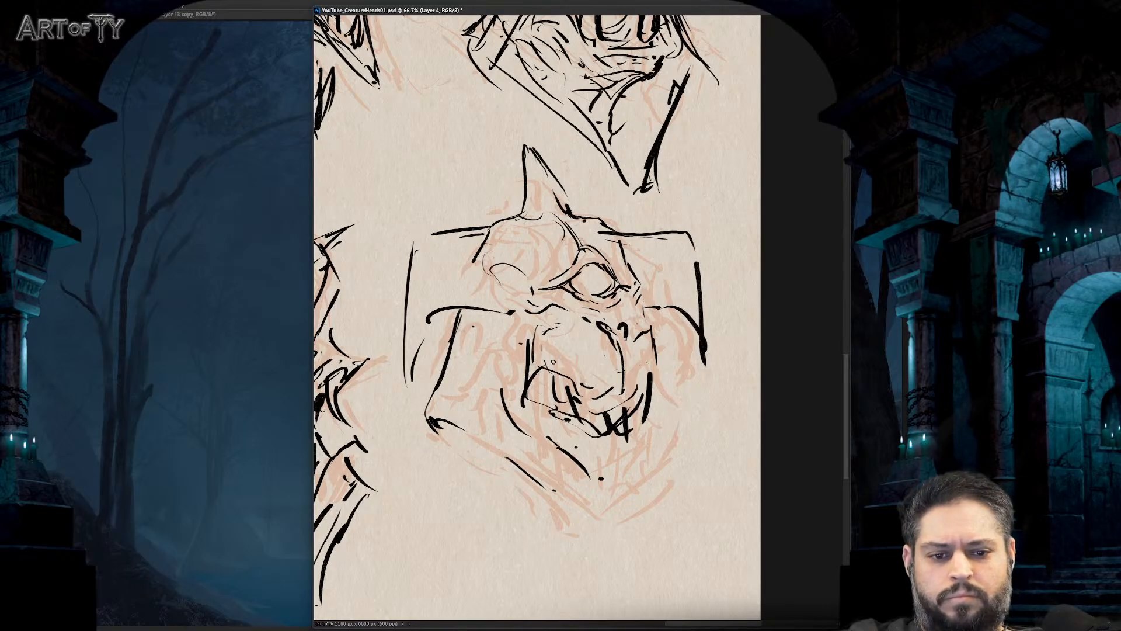
- Darken the corner of the open mouth with hatching and tooth strokes, and rework the brow line above the eye
drag(558, 362, 522, 403)
drag(580, 374, 550, 384)
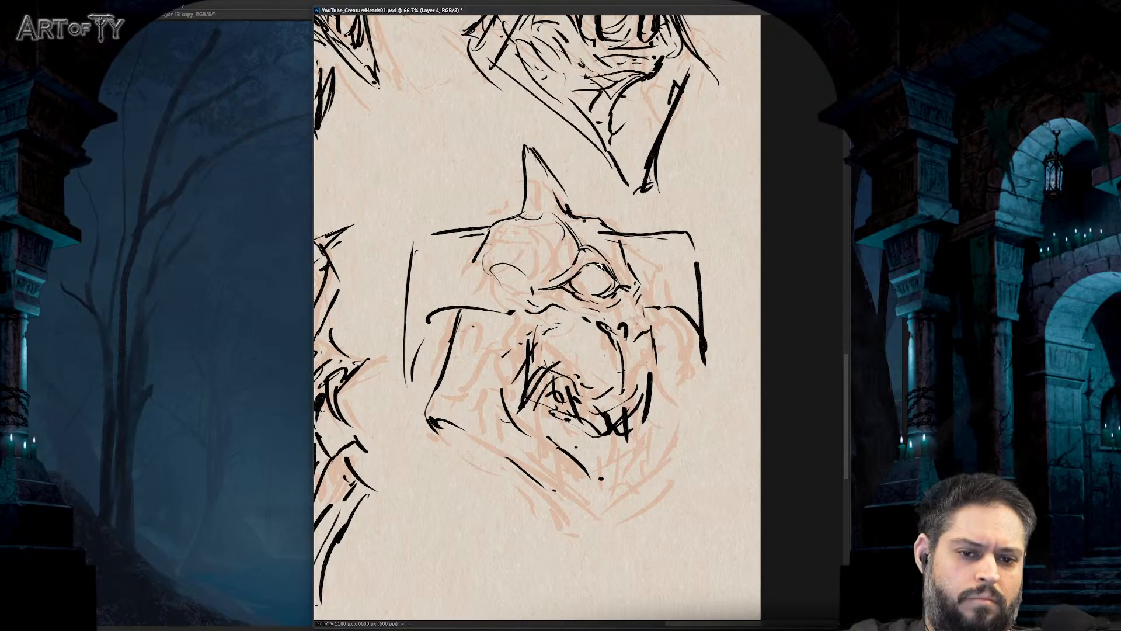
mouse_move(555, 284)
mouse_down()
mouse_move(612, 264)
mouse_move(626, 283)
mouse_move(602, 261)
mouse_up()
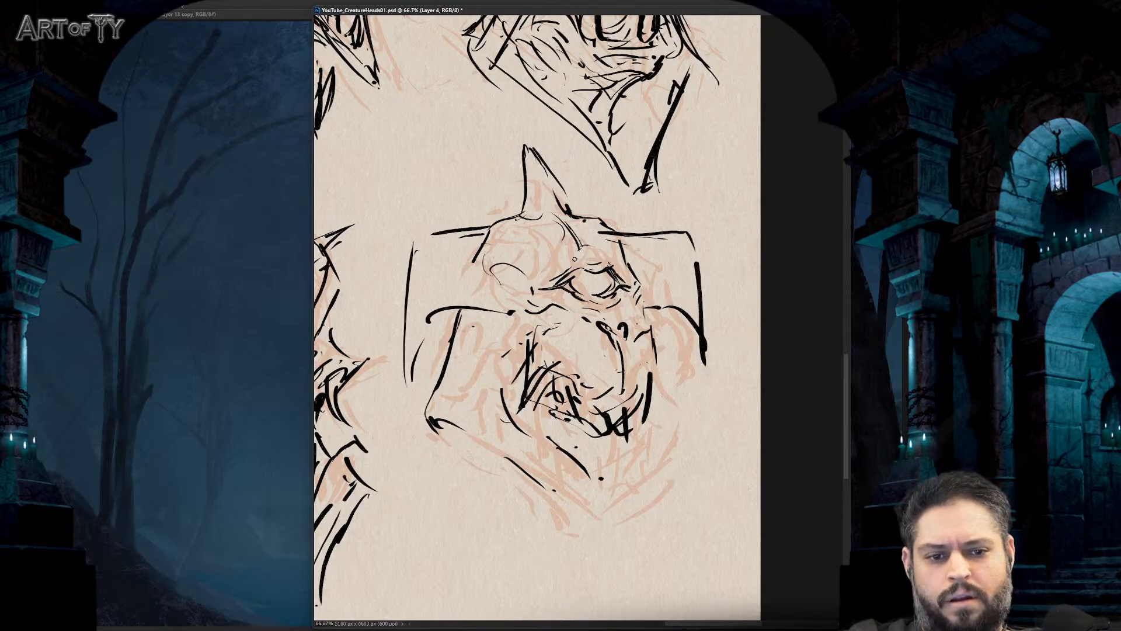
scroll(624, 274, down, 3)
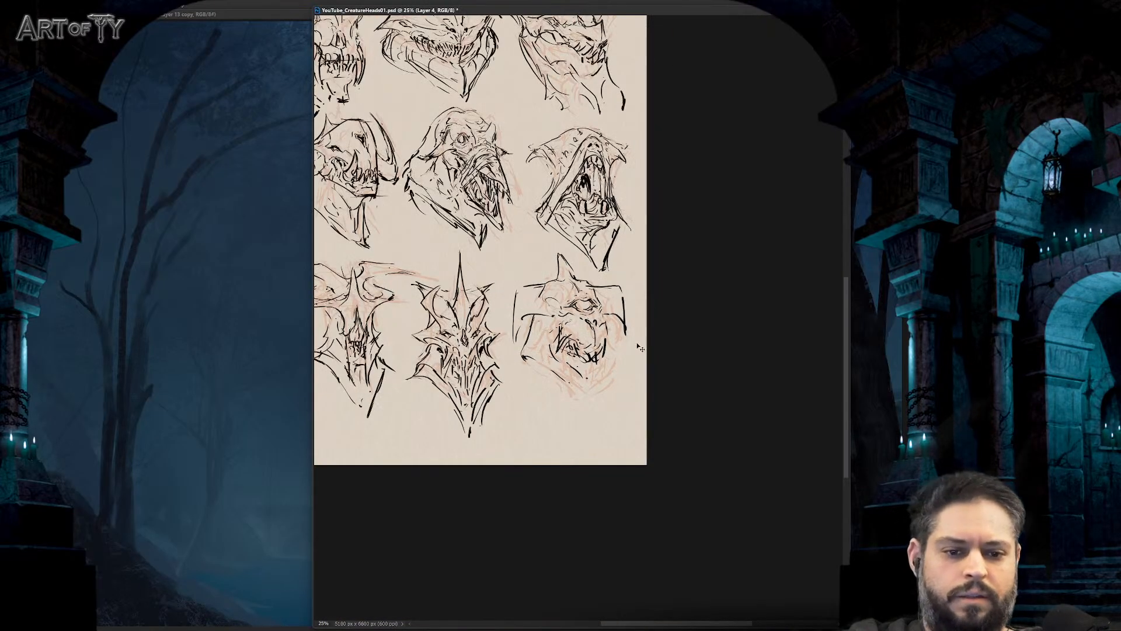
- Ink the cheek fold at the mouth corner of the last head, and define the upper teeth and the side of the snout
scroll(589, 270, up, 3)
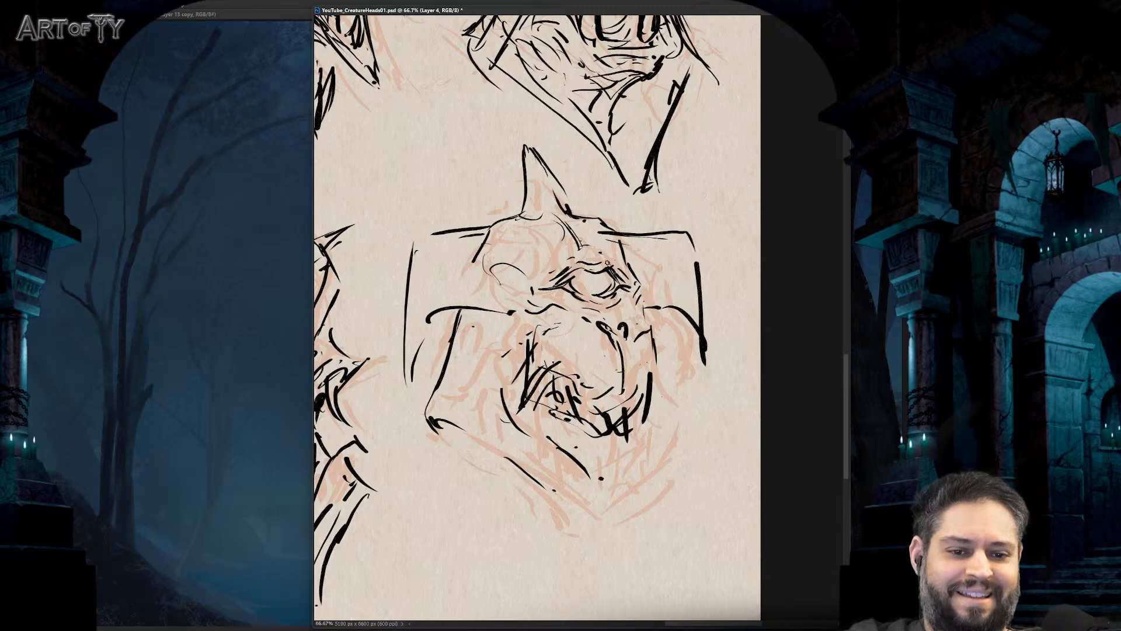
scroll(657, 296, down, 1)
scroll(658, 296, up, 1)
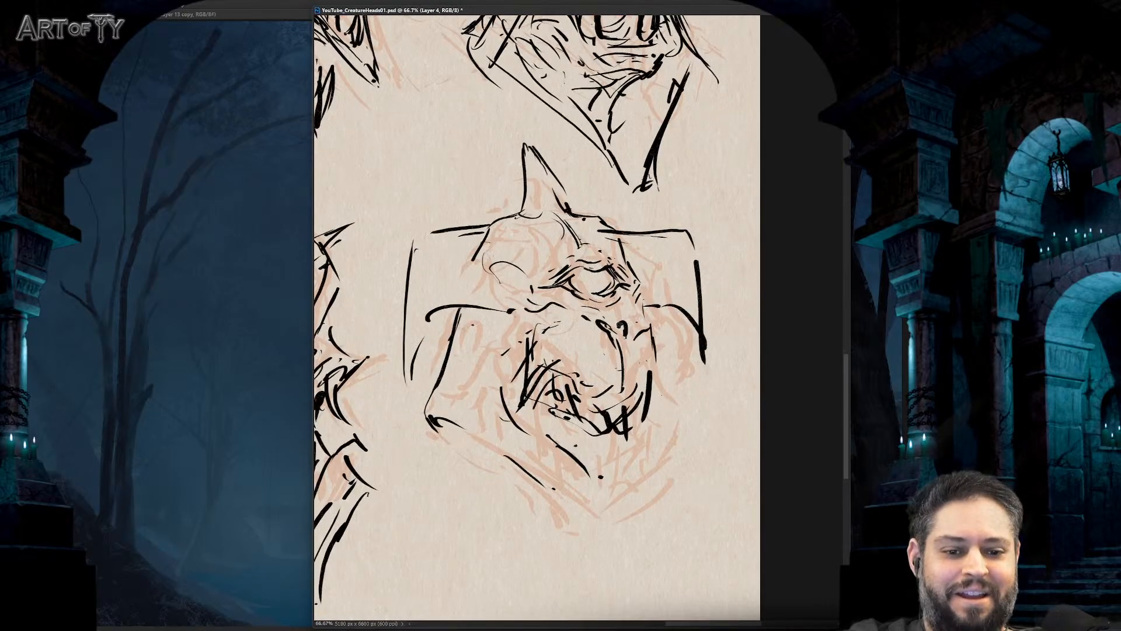
scroll(588, 339, down, 3)
scroll(588, 339, up, 3)
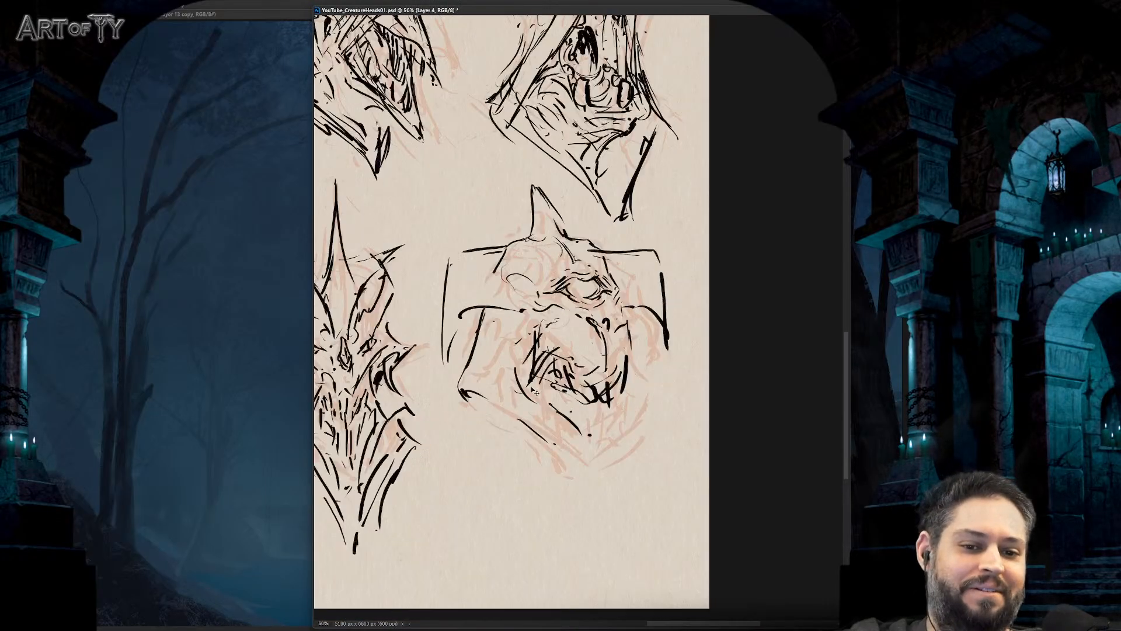
drag(476, 324, 528, 328)
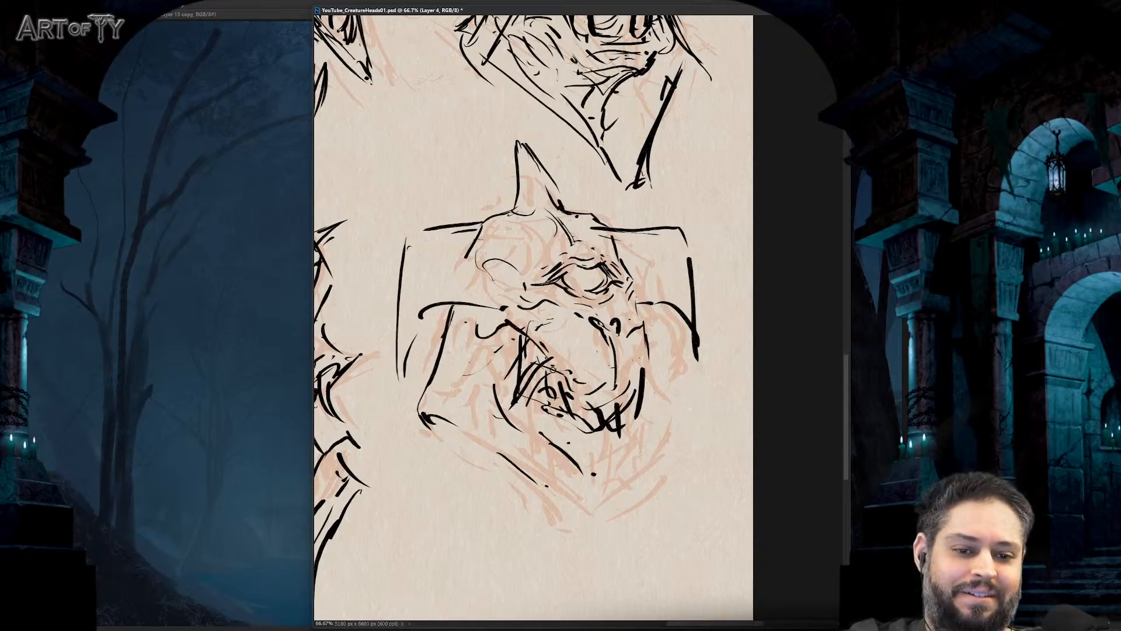
drag(513, 333, 525, 342)
mouse_move(564, 429)
mouse_down()
mouse_move(585, 390)
mouse_move(618, 391)
mouse_move(561, 375)
mouse_move(597, 369)
mouse_move(627, 387)
mouse_up()
key(e)
key(b)
drag(643, 339, 638, 405)
key(h)
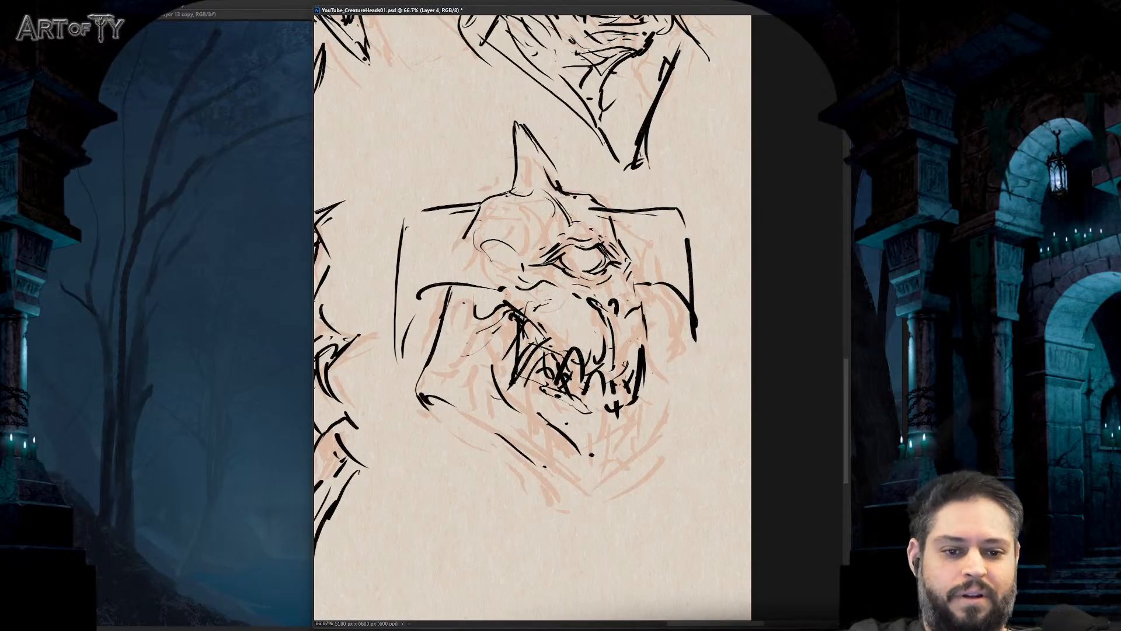
- Ink the squared chin under the lower teeth, and strengthen the jaw line and outer cheek edge of the last head
mouse_move(599, 419)
mouse_down()
mouse_move(636, 406)
mouse_move(601, 431)
mouse_move(639, 441)
mouse_move(641, 418)
mouse_move(639, 435)
mouse_move(561, 453)
mouse_move(558, 438)
mouse_move(573, 458)
mouse_move(647, 451)
mouse_move(653, 430)
mouse_move(634, 467)
mouse_up()
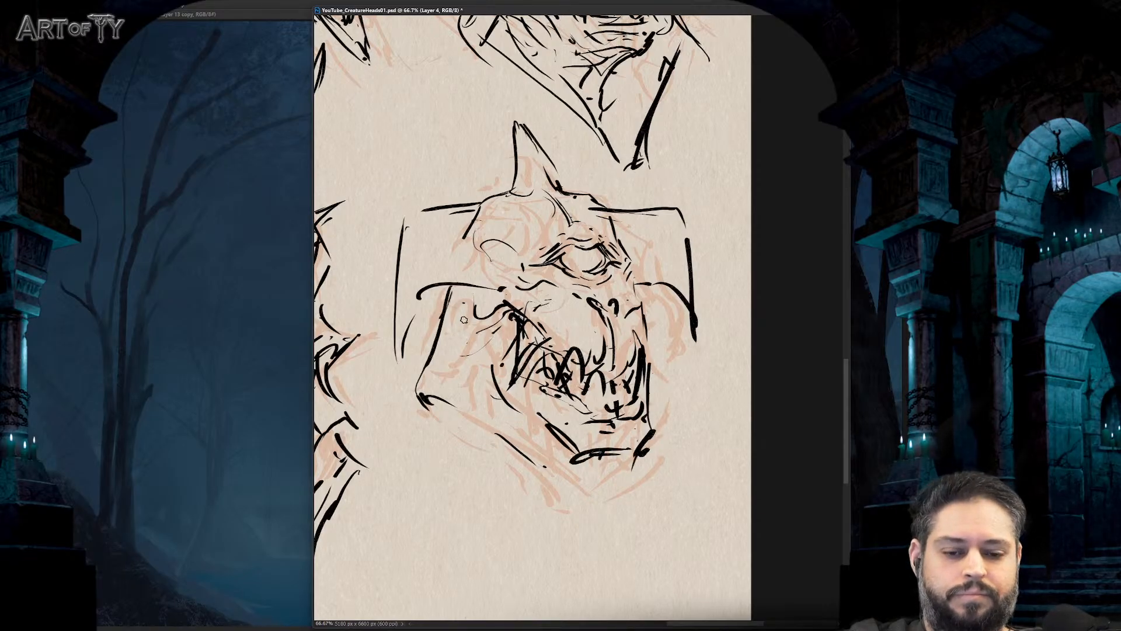
mouse_move(458, 293)
mouse_down()
mouse_move(409, 397)
mouse_move(507, 441)
mouse_up()
key(e)
key(b)
mouse_move(417, 376)
mouse_down()
mouse_move(521, 477)
mouse_move(444, 422)
mouse_up()
mouse_move(485, 346)
mouse_down()
mouse_move(498, 425)
mouse_move(541, 427)
mouse_move(565, 451)
mouse_up()
key(ctrl+minus)
key(ctrl+minus)
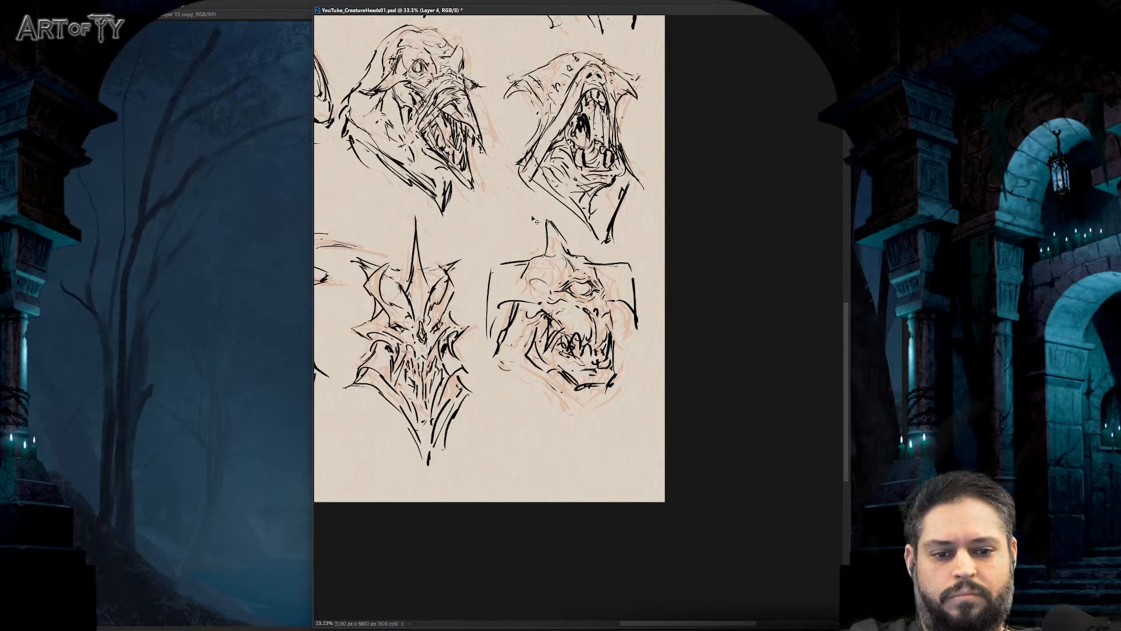
- Double the outer edges of the squared frame around the last head, and add a small horn and bumps along the brow
key(ctrl+plus)
mouse_move(514, 228)
mouse_down()
mouse_move(522, 275)
mouse_move(528, 244)
mouse_move(504, 292)
mouse_move(513, 284)
mouse_move(532, 299)
mouse_up()
drag(615, 235, 625, 261)
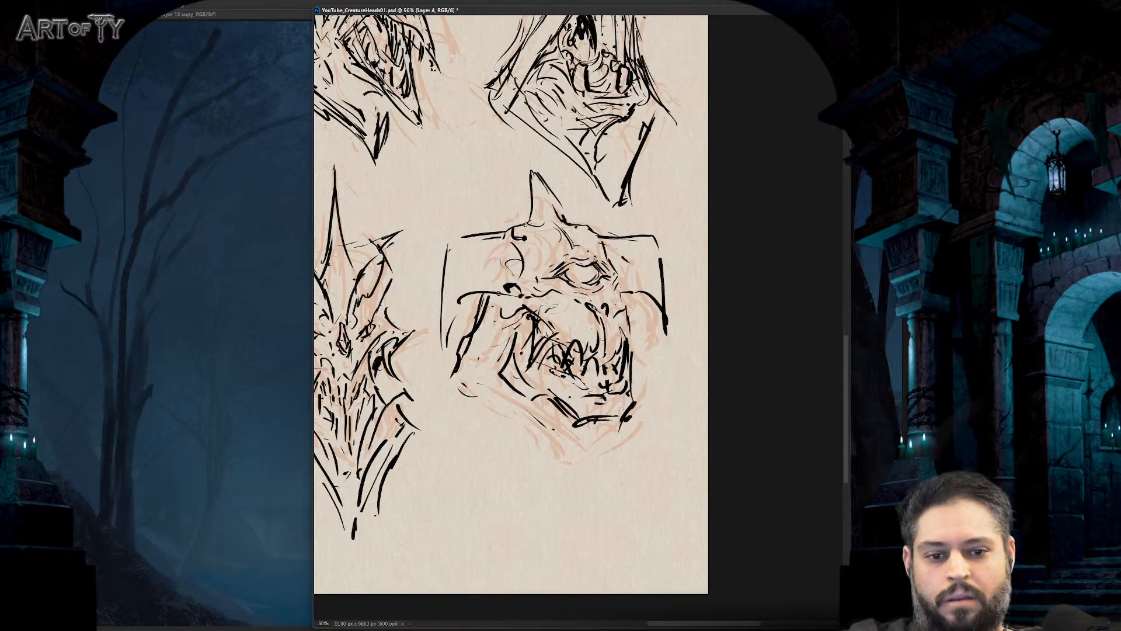
mouse_move(441, 239)
mouse_down()
mouse_move(435, 351)
mouse_move(444, 344)
mouse_up()
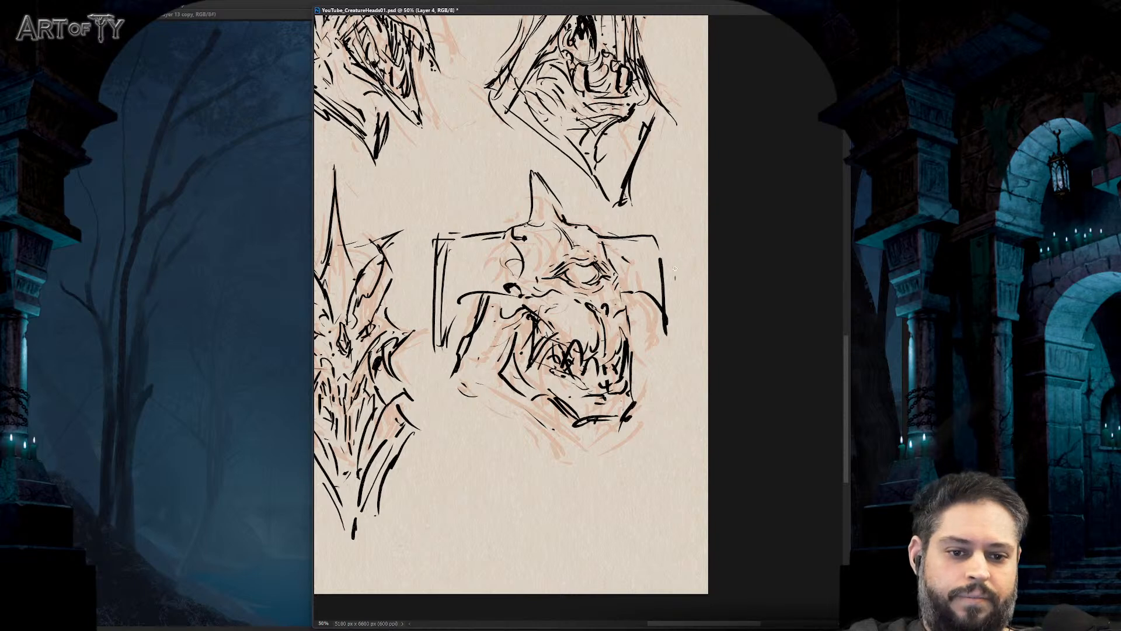
mouse_move(671, 359)
mouse_down()
mouse_move(664, 257)
mouse_move(647, 234)
mouse_up()
mouse_move(525, 215)
mouse_down()
mouse_move(487, 217)
mouse_move(495, 239)
mouse_move(506, 212)
mouse_up()
key(ctrl+minus)
key(ctrl+minus)
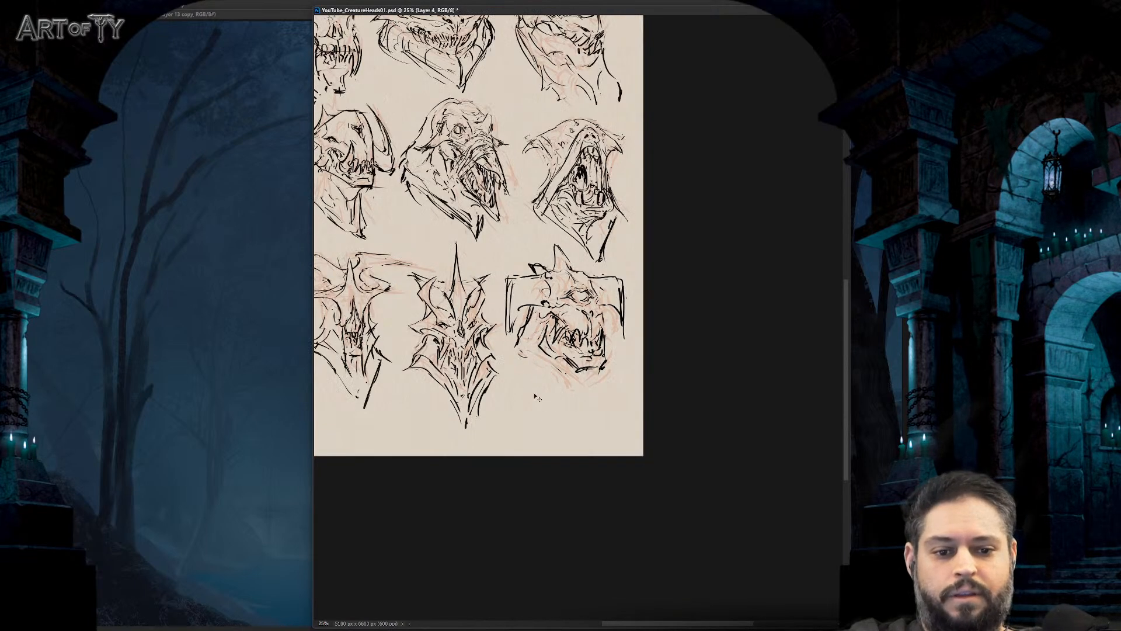
- Ink long neck lines running down from the jaw on both sides of the last head, converging in a dark point below the chin
key(ctrl+plus)
key(ctrl+plus)
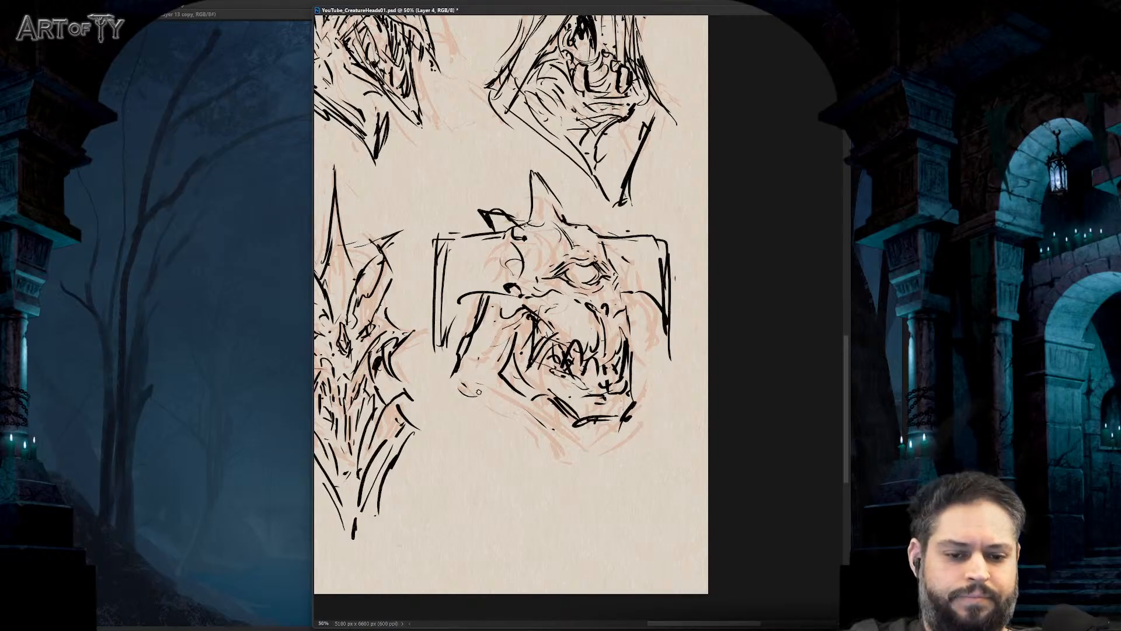
drag(453, 369, 559, 458)
mouse_move(637, 344)
mouse_down()
mouse_move(649, 445)
mouse_move(620, 499)
mouse_up()
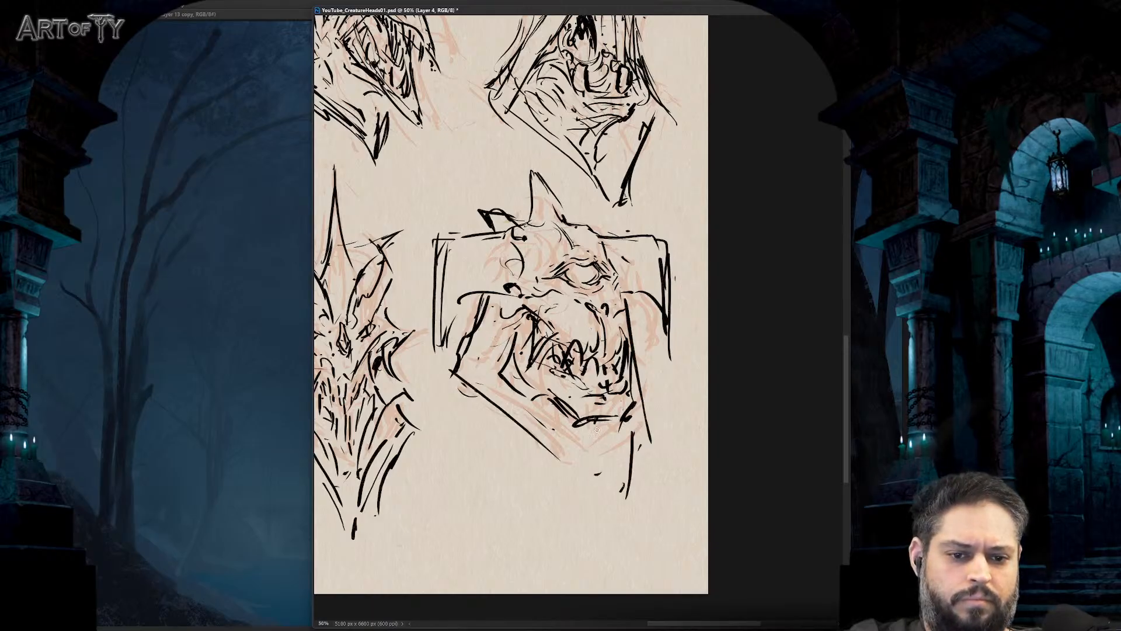
drag(596, 431, 611, 512)
mouse_move(515, 400)
mouse_down()
mouse_move(605, 494)
mouse_move(610, 518)
mouse_move(622, 492)
mouse_up()
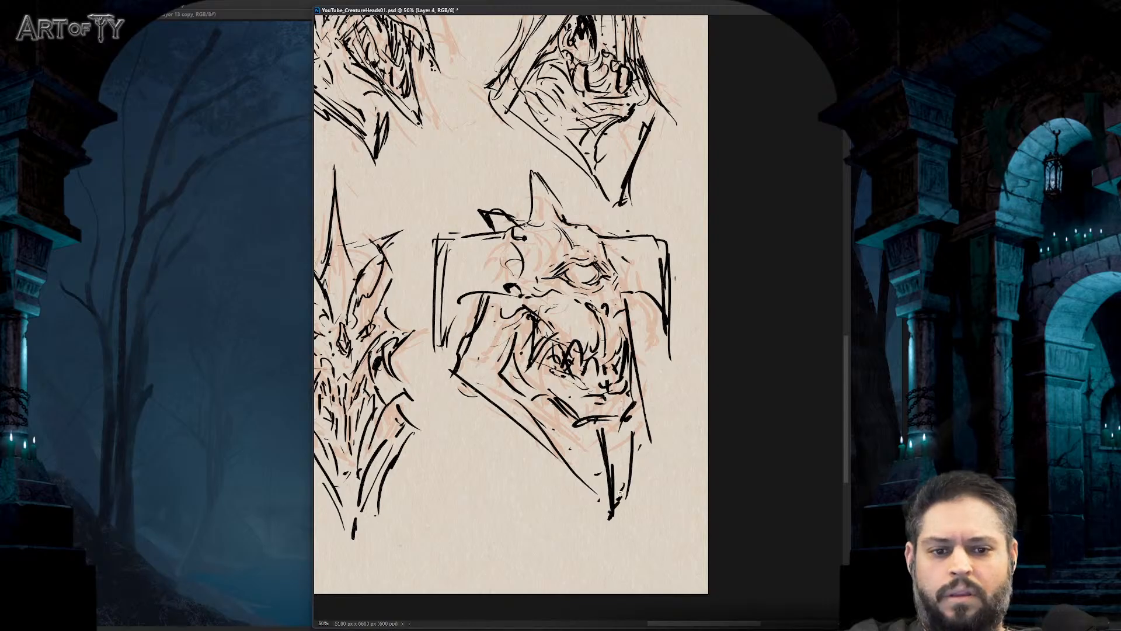
- Compare the last head with the whole sheet of creature heads and save the document
key(ctrl+minus)
key(ctrl+minus)
key(ctrl+minus)
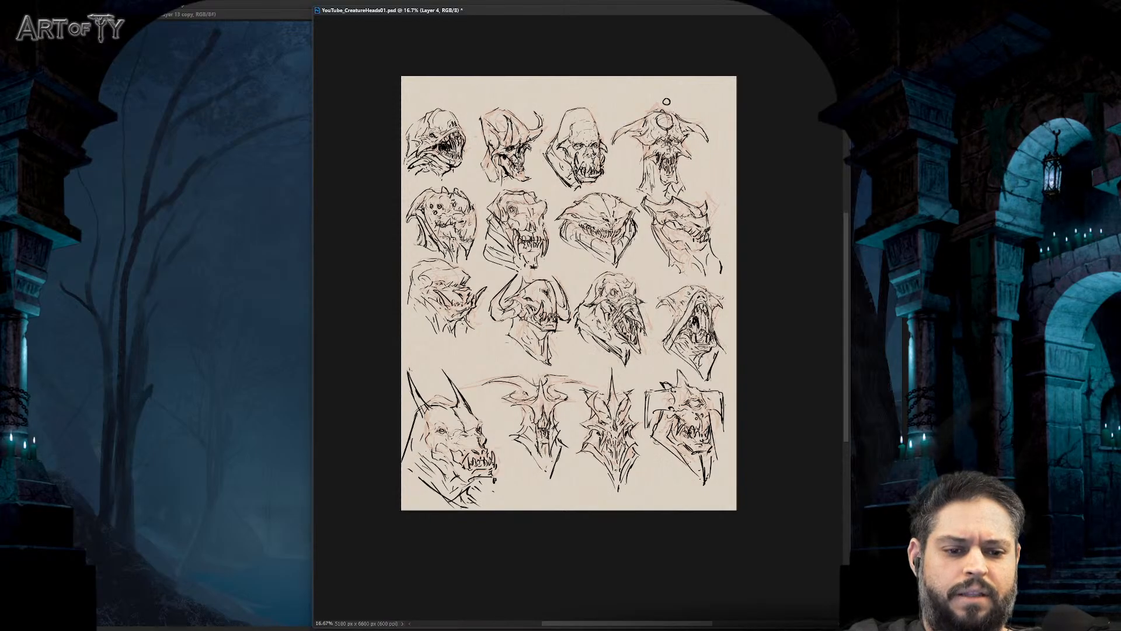
drag(685, 354, 564, 253)
key(ctrl+plus)
key(ctrl+plus)
key(ctrl+plus)
key(ctrl+plus)
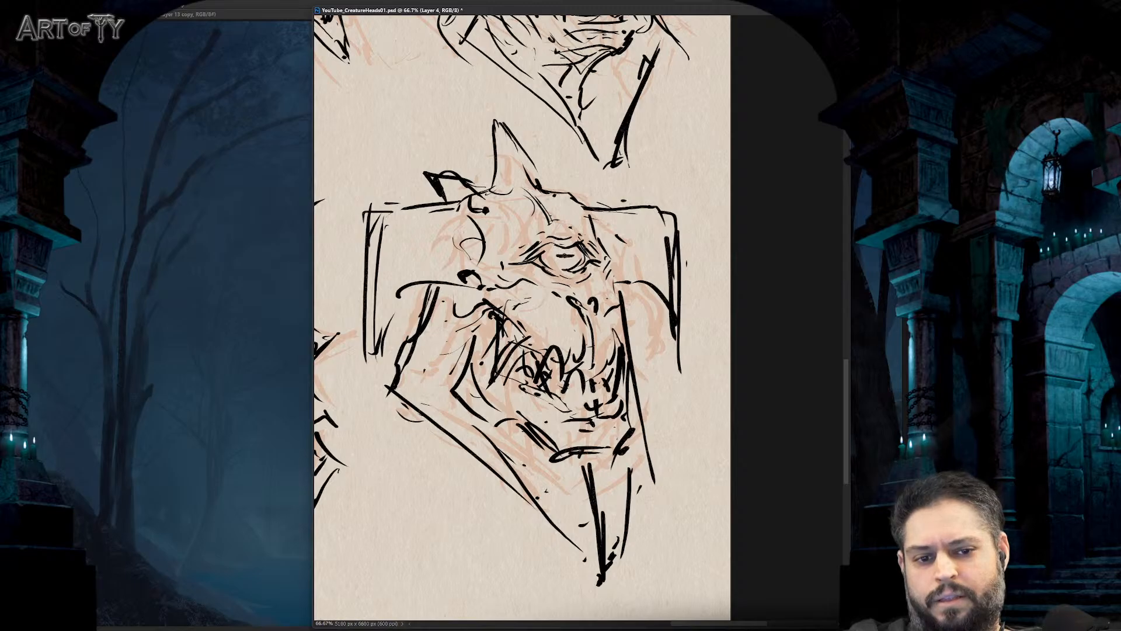
key(ctrl+minus)
key(ctrl+minus)
key(ctrl+minus)
drag(525, 223, 710, 281)
key(ctrl+minus)
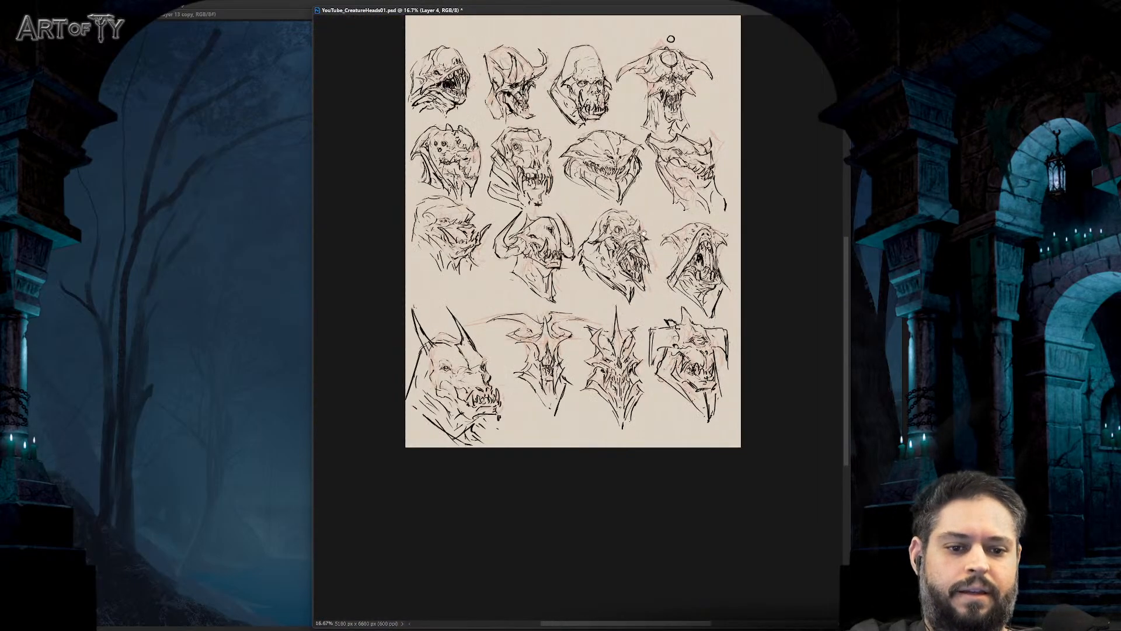
drag(631, 222, 650, 278)
key(ctrl+s)
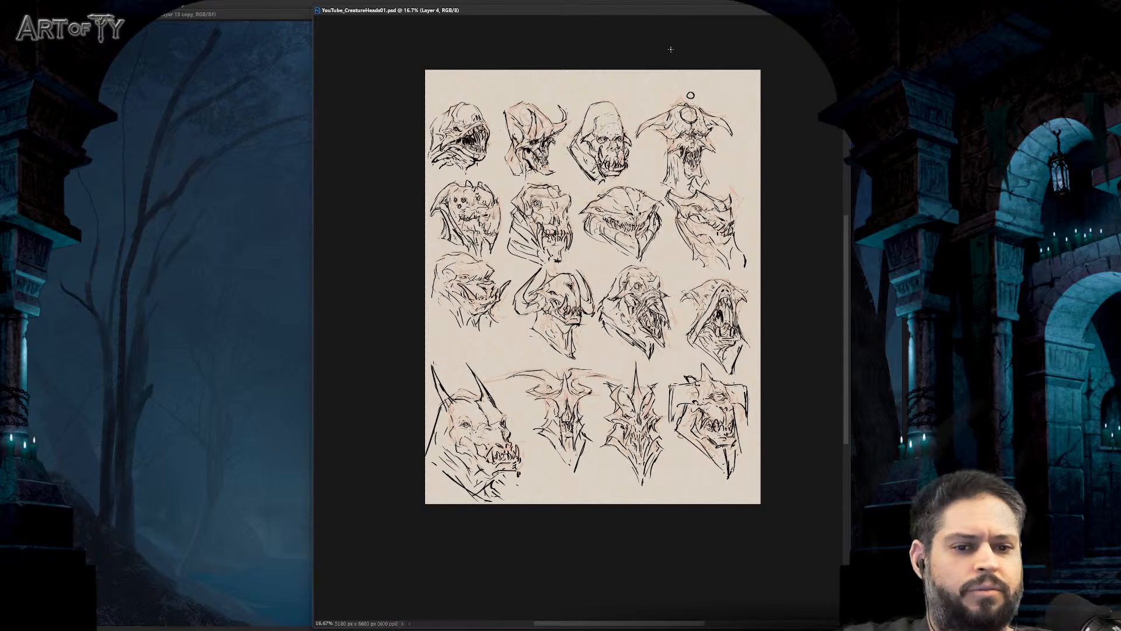
- Handwrite the numbers 1 to 4 beside the upper left of each head in the first row
scroll(630, 270, up, 3)
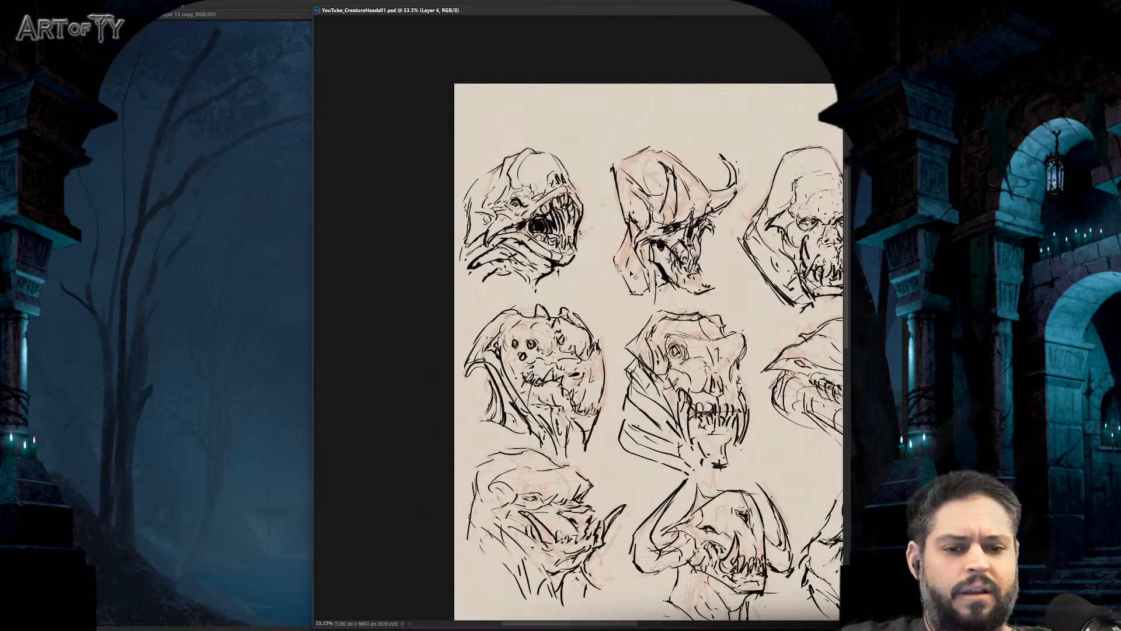
mouse_move(467, 217)
mouse_down()
mouse_move(481, 183)
mouse_move(473, 202)
mouse_move(484, 202)
mouse_up()
mouse_move(688, 171)
mouse_down()
mouse_move(613, 204)
mouse_move(630, 209)
mouse_up()
drag(717, 235, 487, 237)
mouse_move(628, 197)
mouse_down()
mouse_move(636, 205)
mouse_move(620, 213)
mouse_up()
mouse_move(821, 204)
mouse_down()
mouse_move(625, 192)
mouse_move(636, 205)
mouse_up()
mouse_move(634, 194)
mouse_down()
mouse_move(632, 217)
mouse_move(574, 172)
mouse_up()
drag(327, 373, 743, 289)
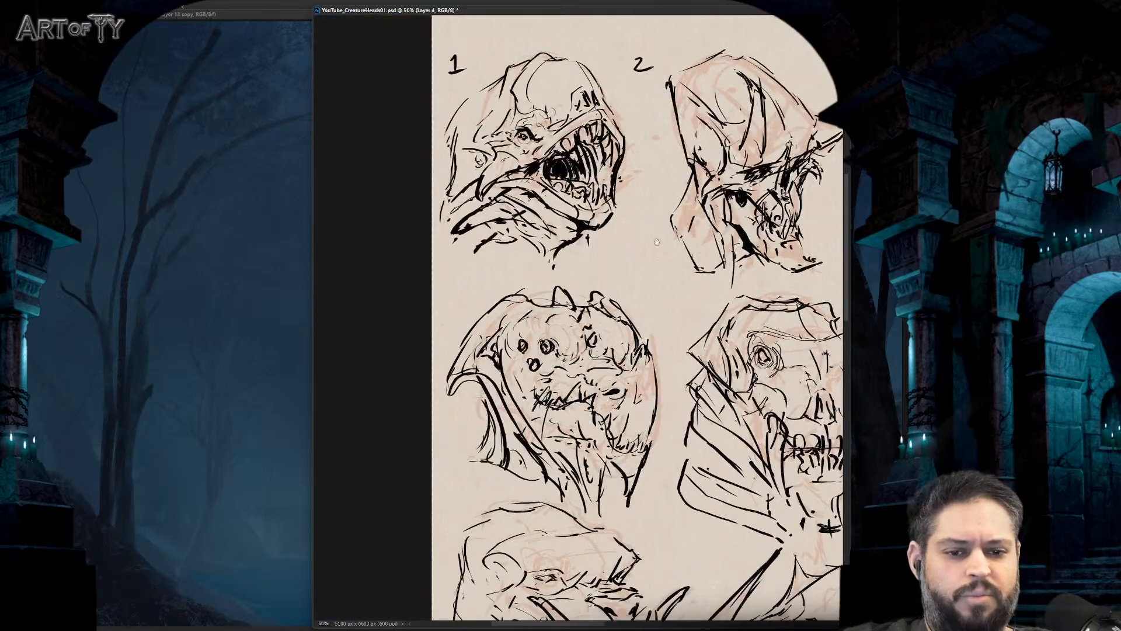
- Handwrite the numbers 5 to 8 beside the heads of the second row
mouse_move(463, 288)
mouse_down()
mouse_move(564, 267)
mouse_move(570, 280)
mouse_move(587, 262)
mouse_up()
drag(639, 263, 420, 265)
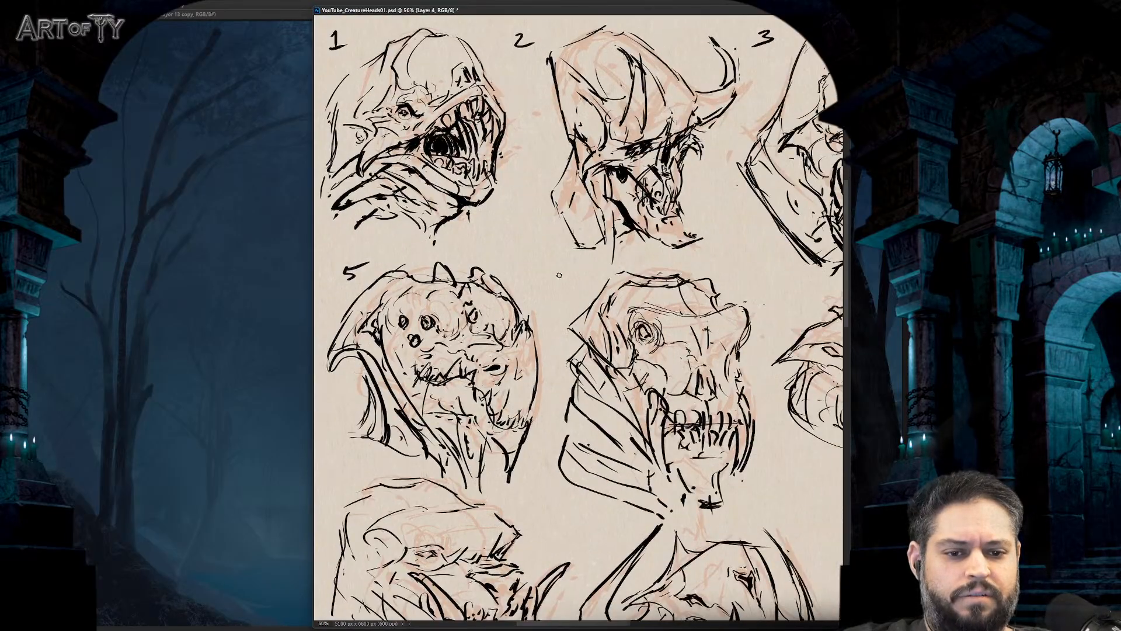
drag(564, 274, 559, 292)
drag(649, 298, 476, 284)
drag(581, 270, 584, 295)
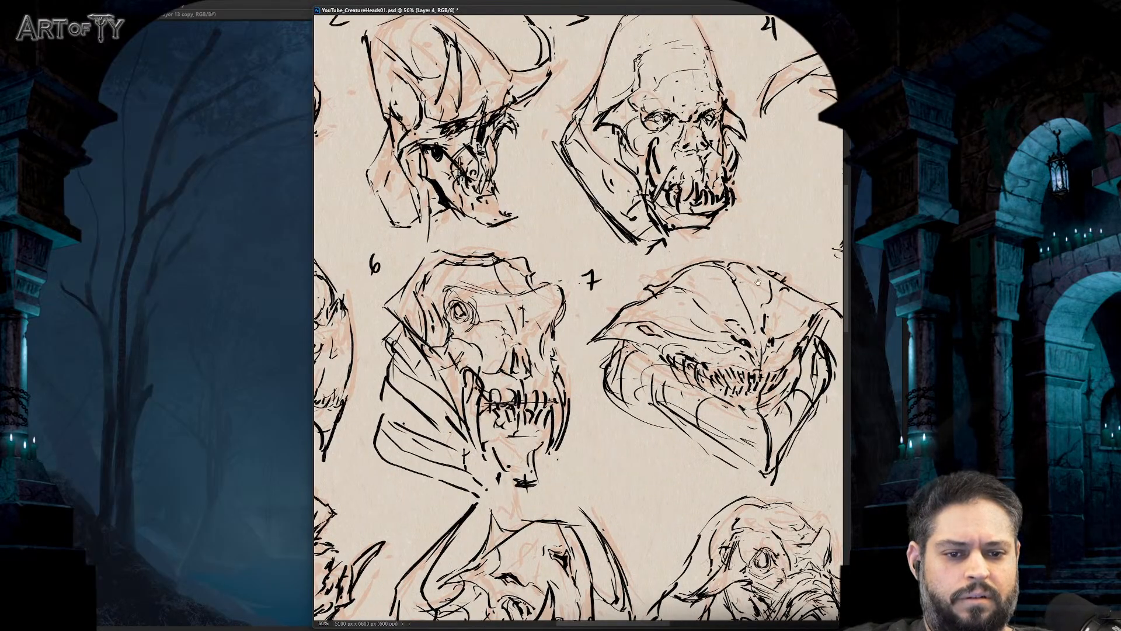
drag(757, 282, 522, 278)
drag(627, 340, 589, 324)
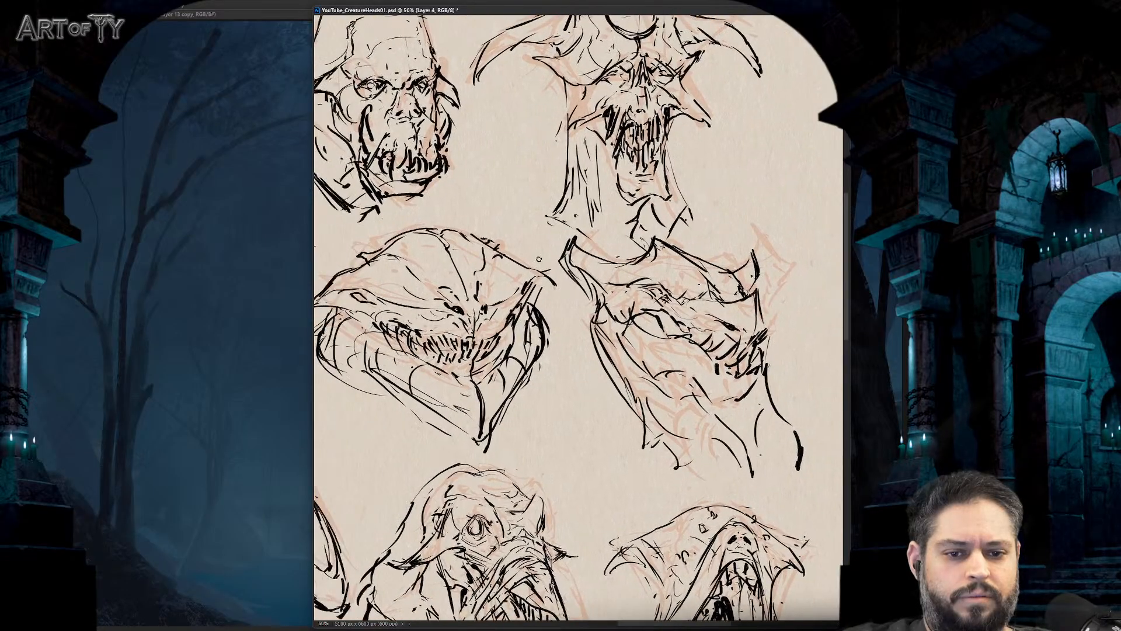
mouse_move(546, 239)
mouse_down()
mouse_move(542, 255)
mouse_move(539, 230)
mouse_up()
- Handwrite the numbers 9 to 12 beside the heads of the third row
drag(447, 336, 596, 295)
key(ctrl+minus)
key(ctrl+minus)
key(ctrl+plus)
drag(409, 374, 643, 312)
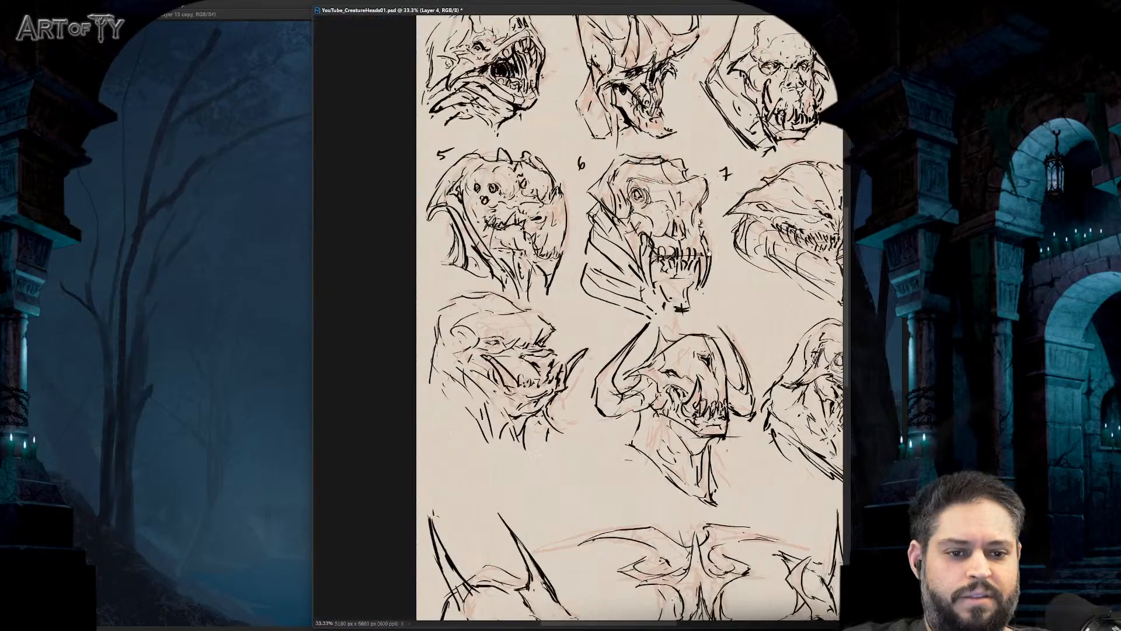
mouse_move(433, 319)
mouse_down()
mouse_move(544, 305)
mouse_move(517, 190)
mouse_up()
mouse_move(516, 268)
mouse_down()
mouse_move(509, 293)
mouse_move(523, 335)
mouse_move(538, 331)
mouse_up()
key(ctrl+plus)
drag(543, 327, 327, 281)
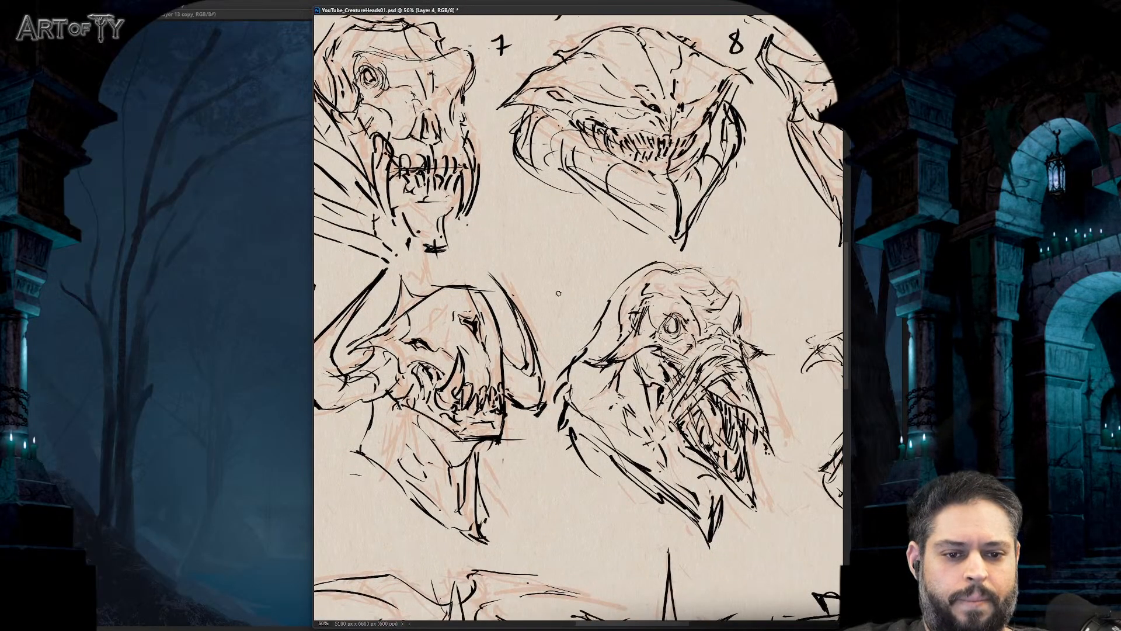
mouse_move(559, 291)
mouse_down()
mouse_move(554, 312)
mouse_move(568, 310)
mouse_move(384, 291)
mouse_up()
mouse_move(594, 287)
mouse_down()
mouse_move(589, 306)
mouse_move(612, 304)
mouse_up()
- Handwrite the numbers 13 to 16 beside the heads of the fourth row
key(ctrl+minus)
mouse_move(394, 208)
mouse_down()
mouse_move(582, 324)
mouse_move(730, 35)
mouse_move(531, 23)
mouse_up()
key(ctrl+plus)
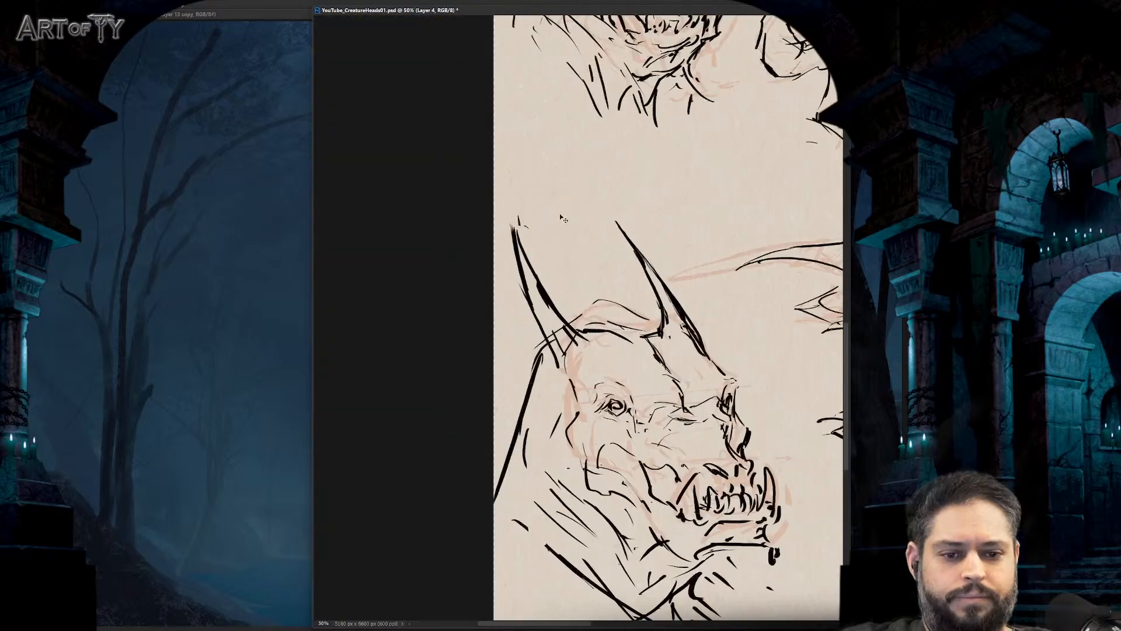
mouse_move(552, 239)
mouse_down()
mouse_move(545, 260)
mouse_move(575, 244)
mouse_move(562, 257)
mouse_up()
drag(691, 266, 446, 262)
drag(500, 285, 502, 306)
mouse_move(511, 284)
mouse_down()
mouse_move(506, 295)
mouse_move(521, 298)
mouse_up()
drag(518, 285, 516, 305)
drag(669, 281, 484, 273)
drag(607, 233, 614, 246)
drag(615, 231, 642, 224)
mouse_move(642, 228)
mouse_down()
mouse_move(436, 247)
mouse_move(393, 274)
mouse_up()
mouse_move(522, 276)
mouse_down()
mouse_move(519, 297)
mouse_move(535, 294)
mouse_up()
key(ctrl+minus)
key(ctrl+minus)
drag(559, 104, 629, 202)
key(ctrl+minus)
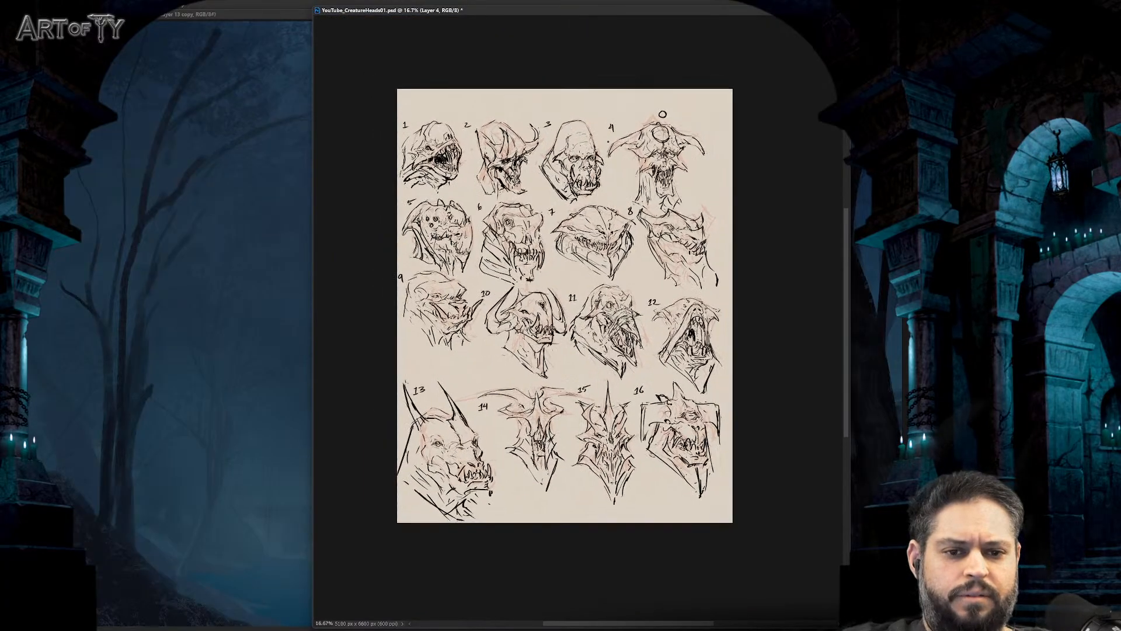
- Save the document with all sixteen heads numbered
key(ctrl+plus)
drag(575, 234, 616, 261)
key(ctrl+s)
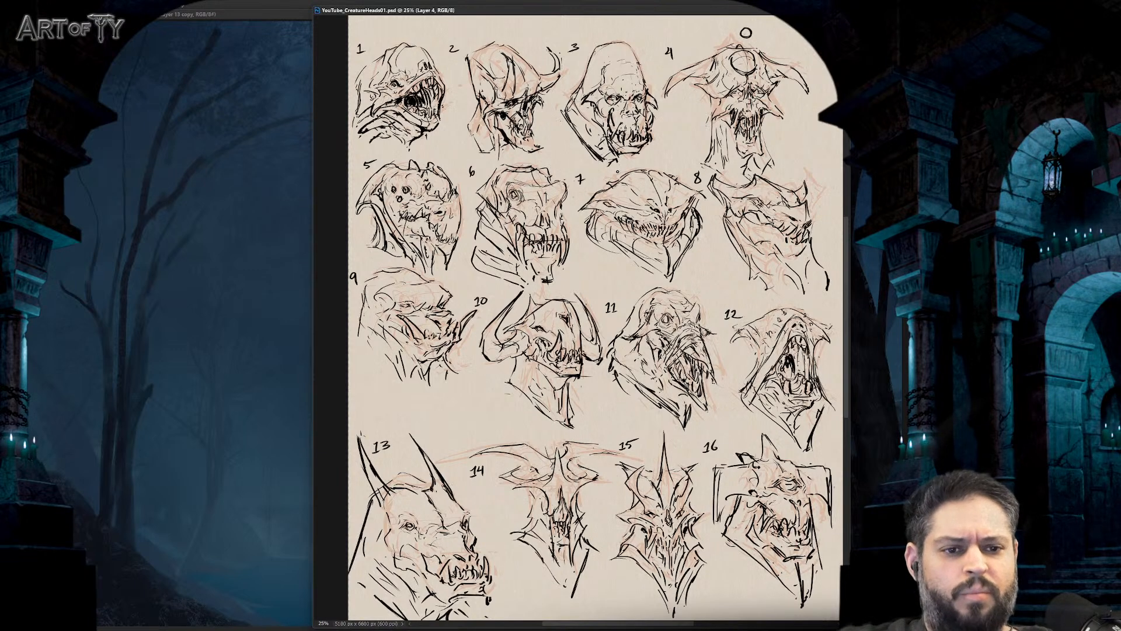
- Underline the handwritten numbers 10 to 14 on the sheet
scroll(593, 318, down, 1)
scroll(461, 233, down, 1)
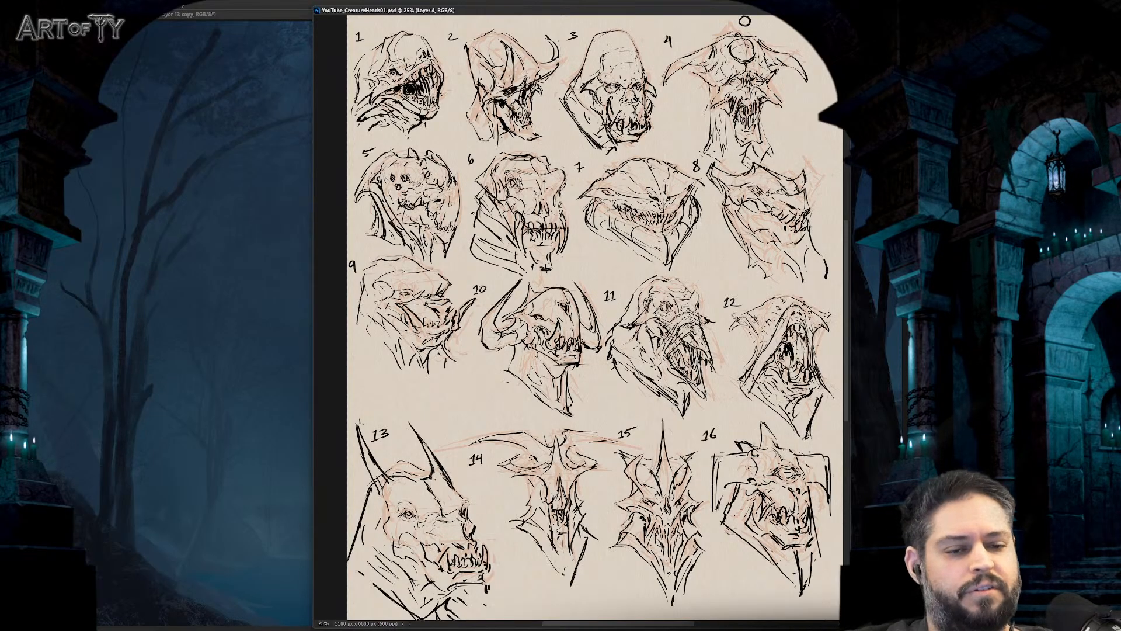
drag(631, 213, 631, 219)
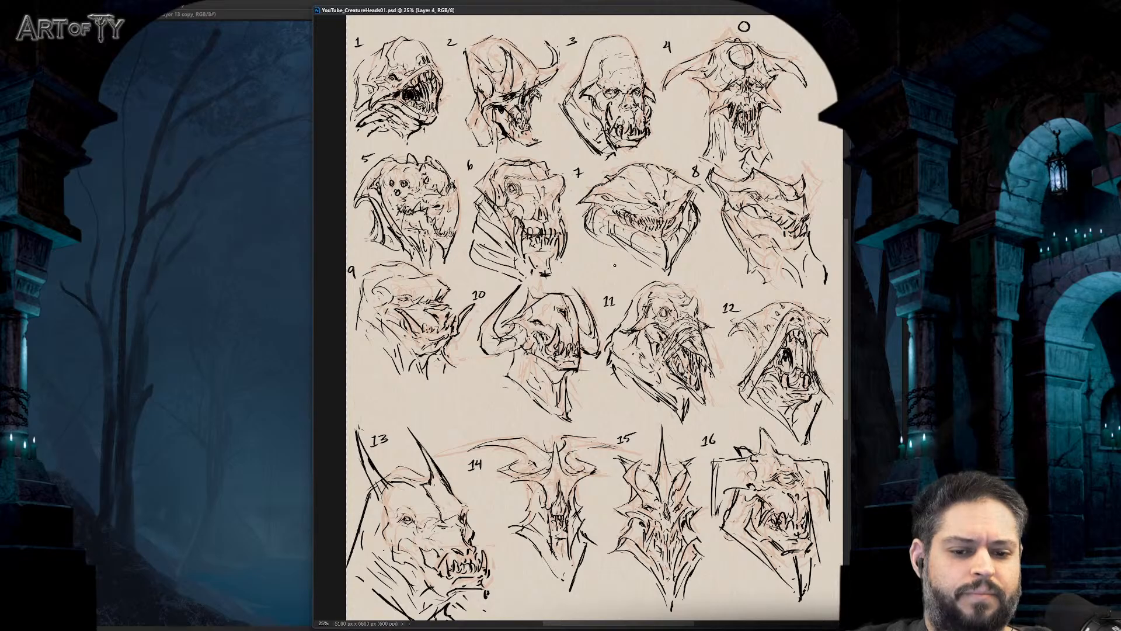
mouse_move(390, 446)
mouse_down()
mouse_move(379, 451)
mouse_move(394, 443)
mouse_up()
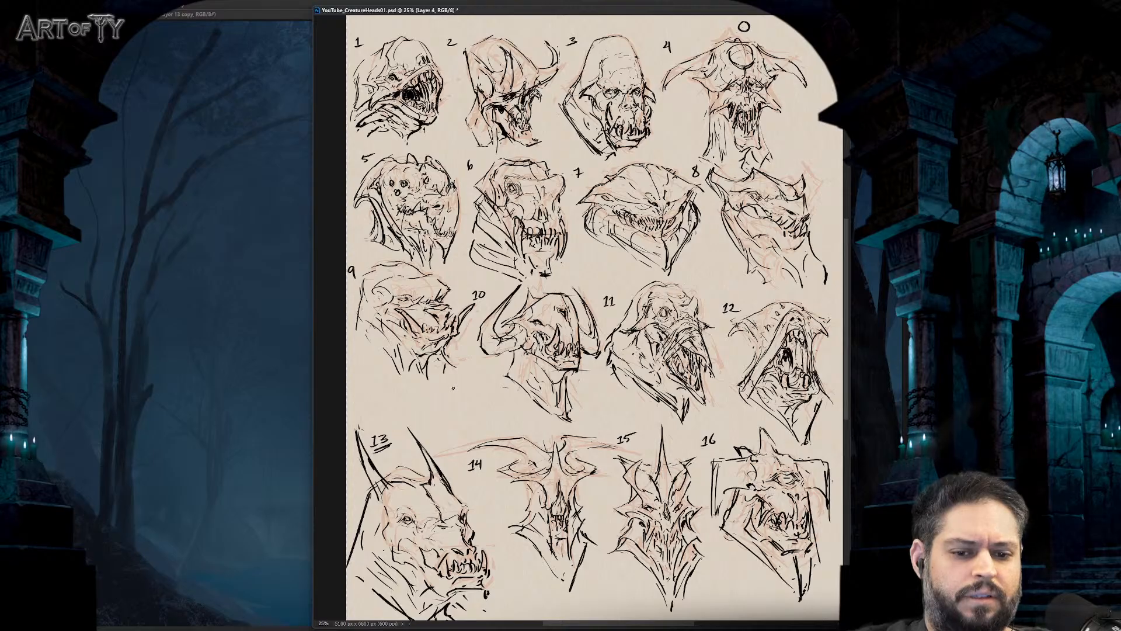
drag(470, 474, 482, 474)
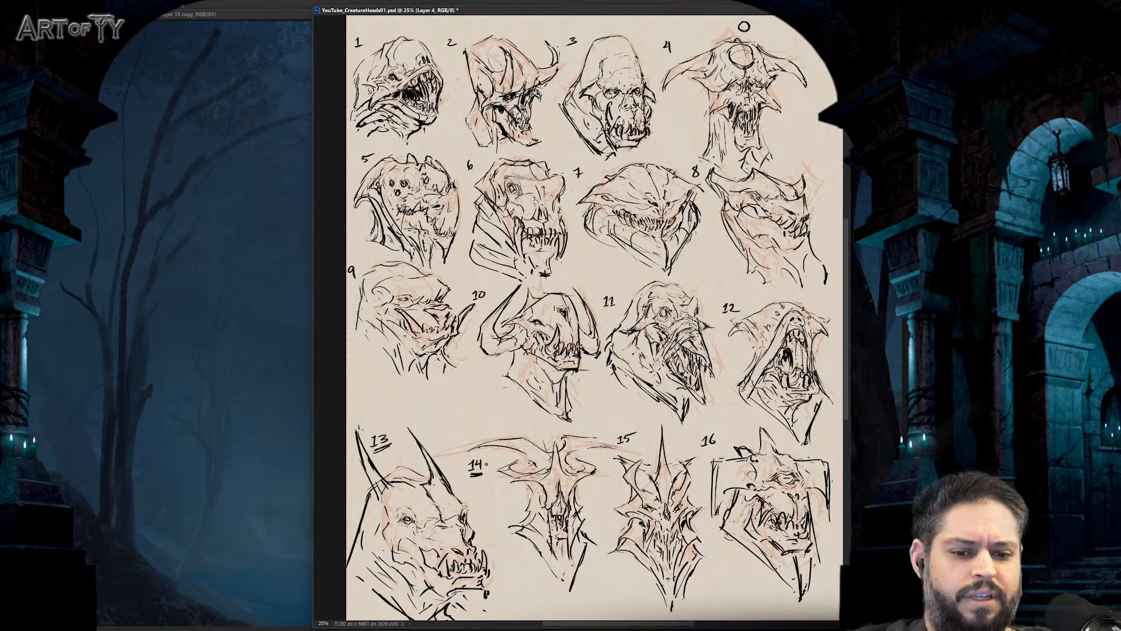
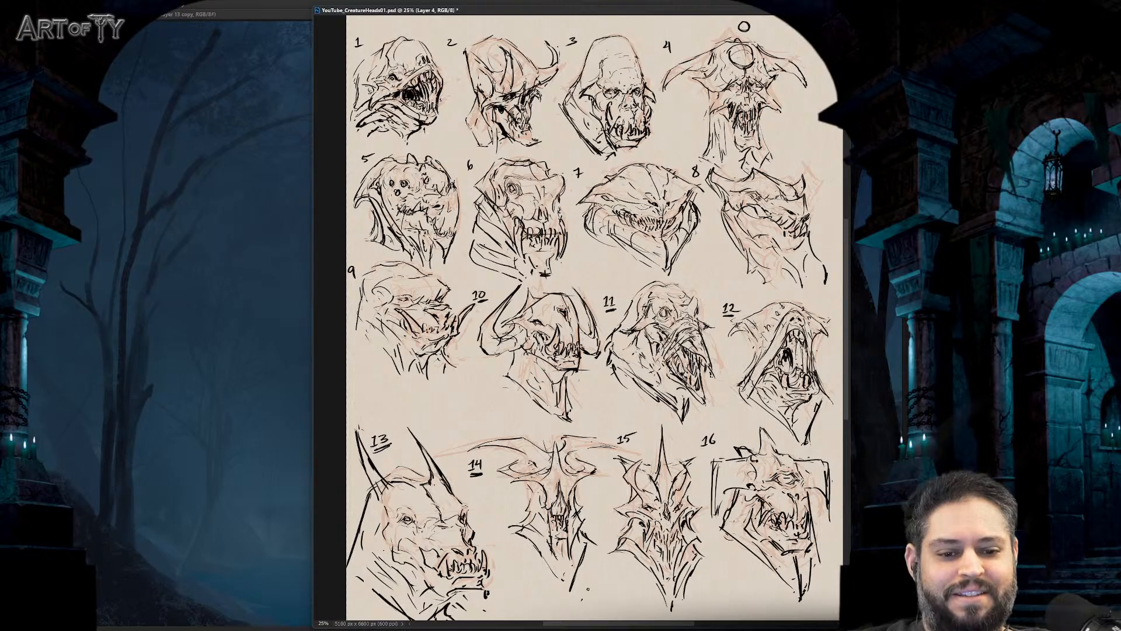
- Try a freehand loop around heads 10 to 14 as one group and undo it
mouse_move(587, 590)
mouse_down()
mouse_move(593, 441)
mouse_move(626, 421)
mouse_move(840, 429)
mouse_move(842, 332)
mouse_move(798, 292)
mouse_move(626, 276)
mouse_move(472, 284)
mouse_move(464, 378)
mouse_move(361, 428)
mouse_move(351, 560)
mouse_move(409, 618)
mouse_move(562, 572)
mouse_up()
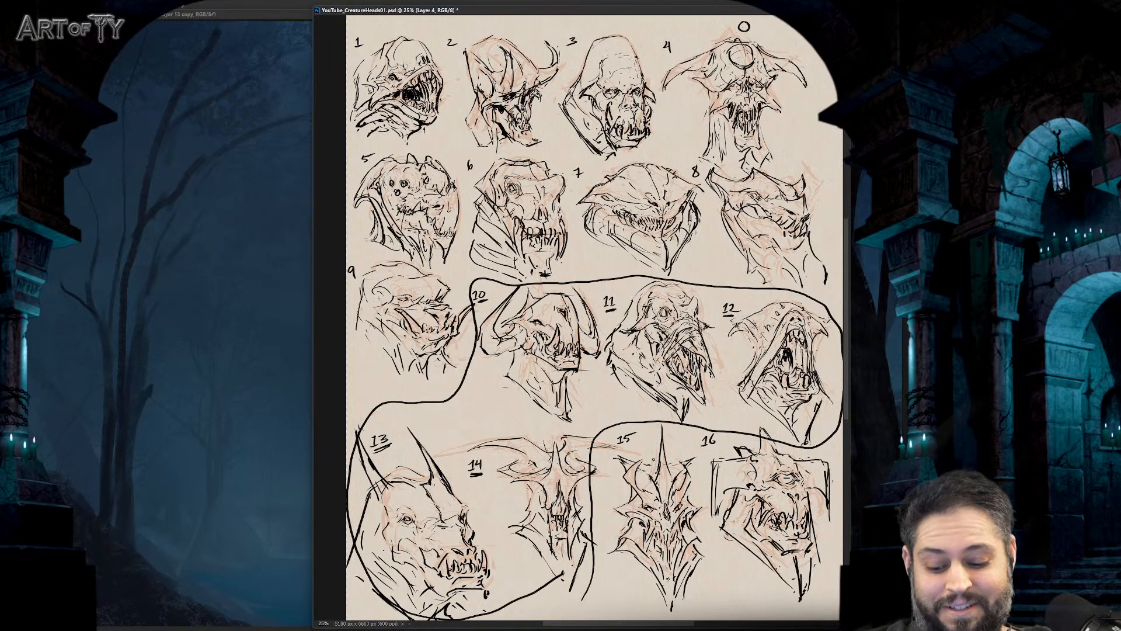
key(ctrl+z)
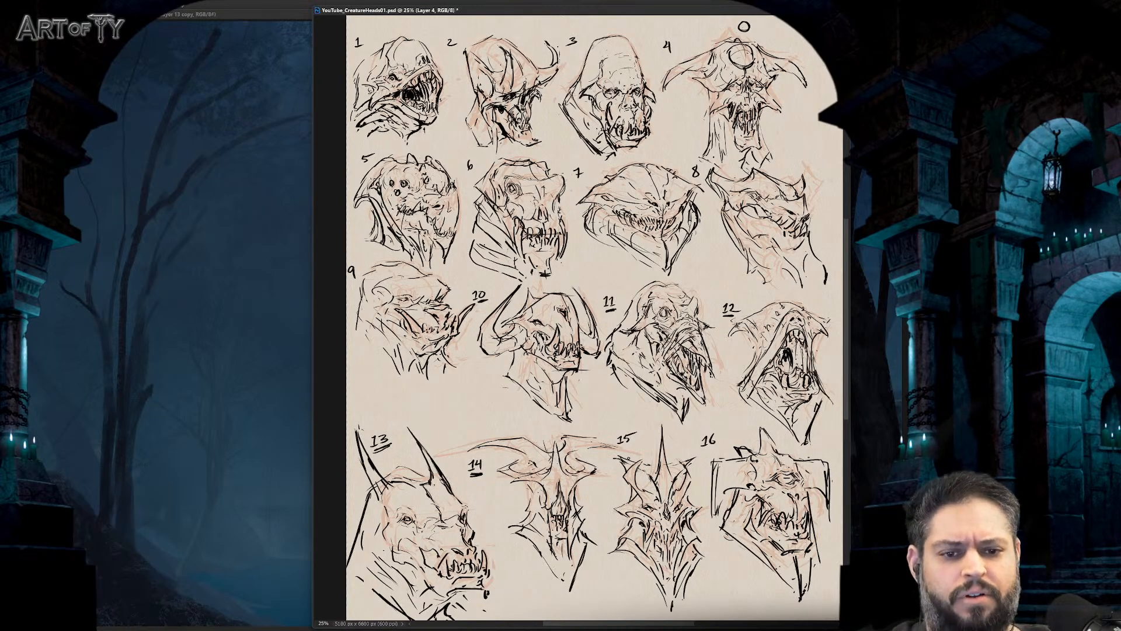
drag(655, 286, 658, 263)
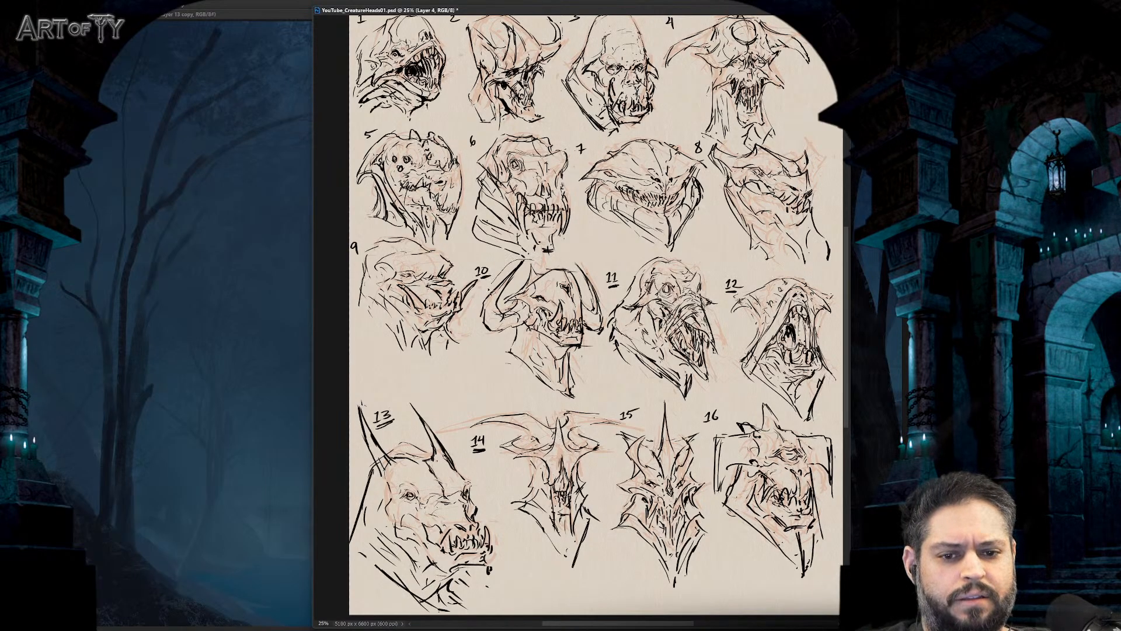
- Lasso heads 10, 11 and 12 one at a time and copy each to its own layer
mouse_move(472, 320)
mouse_down()
mouse_move(508, 374)
mouse_move(558, 402)
mouse_move(597, 353)
mouse_move(610, 327)
mouse_move(602, 263)
mouse_move(514, 259)
mouse_up()
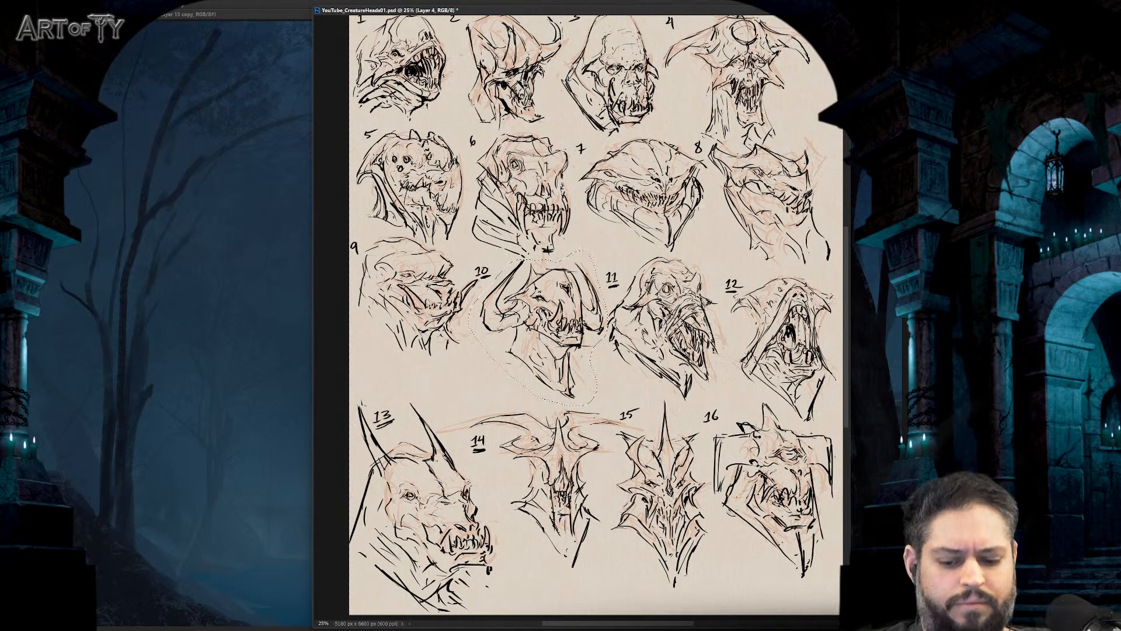
key(ctrl+j)
key(Delete)
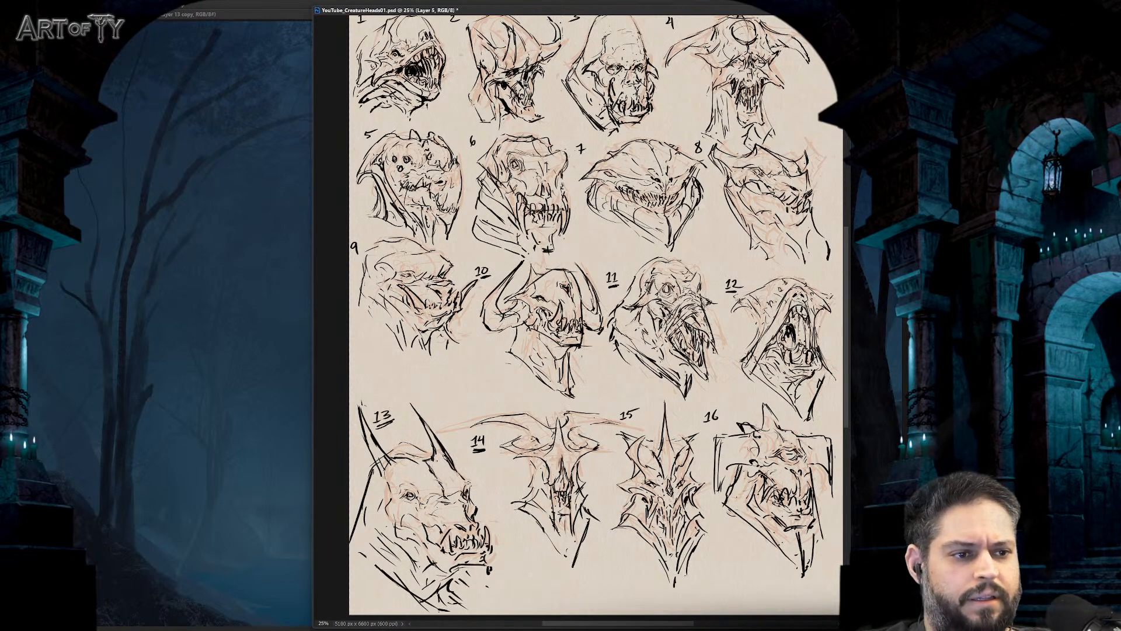
mouse_move(616, 296)
mouse_down()
mouse_move(607, 328)
mouse_move(636, 390)
mouse_move(701, 411)
mouse_move(727, 327)
mouse_move(689, 257)
mouse_move(636, 253)
mouse_move(617, 295)
mouse_up()
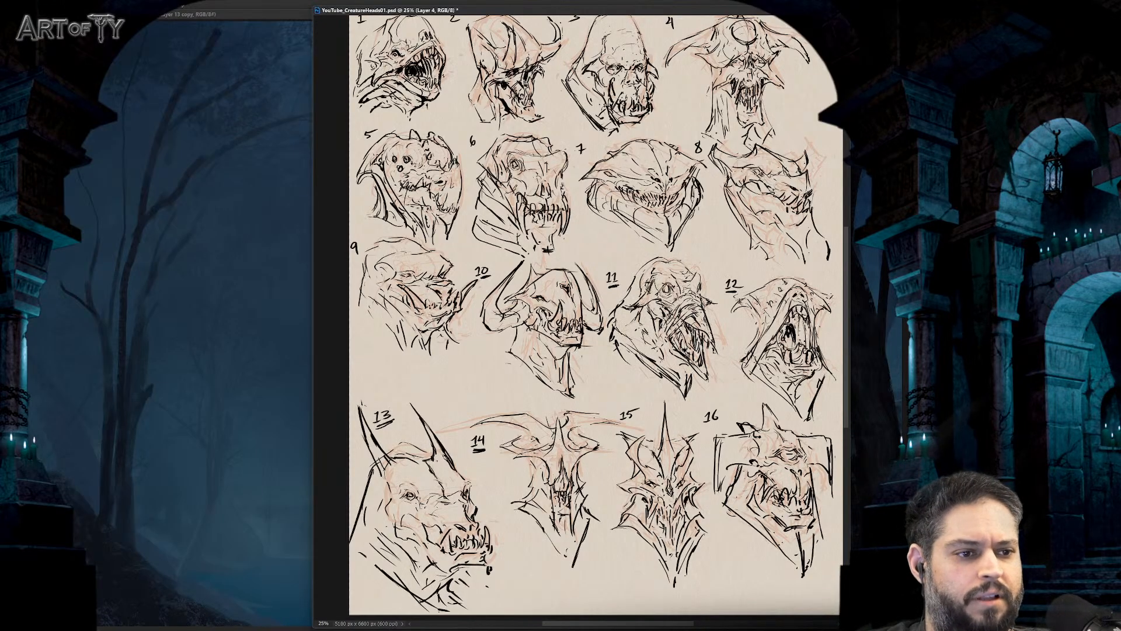
mouse_move(729, 318)
mouse_down()
mouse_move(741, 390)
mouse_move(804, 431)
mouse_move(837, 418)
mouse_move(851, 324)
mouse_move(840, 285)
mouse_move(790, 273)
mouse_move(750, 283)
mouse_up()
key(ctrl+j)
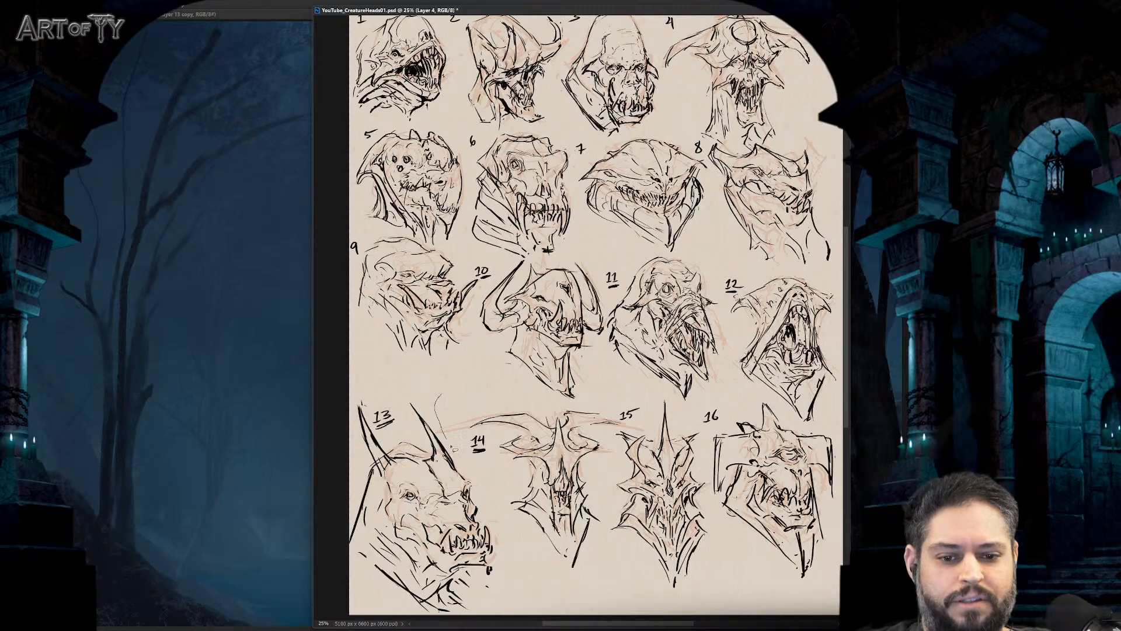
- Lasso heads 13 and 14 separately and copy each to its own layer
mouse_move(454, 449)
mouse_down()
mouse_move(509, 549)
mouse_move(499, 597)
mouse_move(446, 626)
mouse_move(350, 592)
mouse_move(333, 512)
mouse_move(348, 392)
mouse_move(366, 396)
mouse_move(383, 435)
mouse_move(408, 438)
mouse_move(435, 395)
mouse_up()
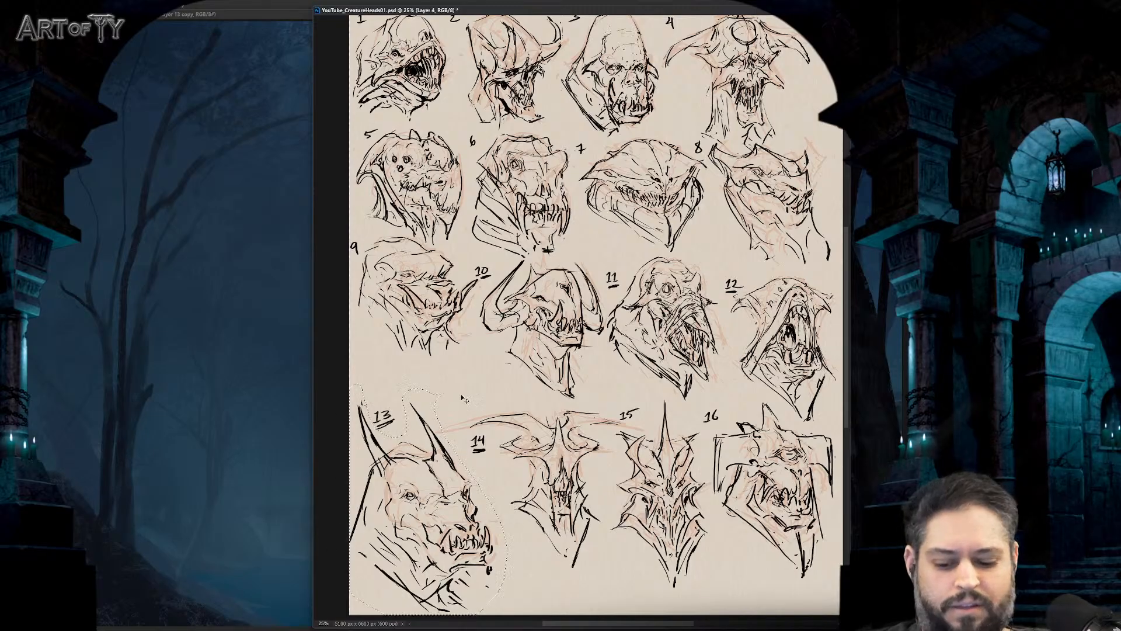
key(ctrl+j)
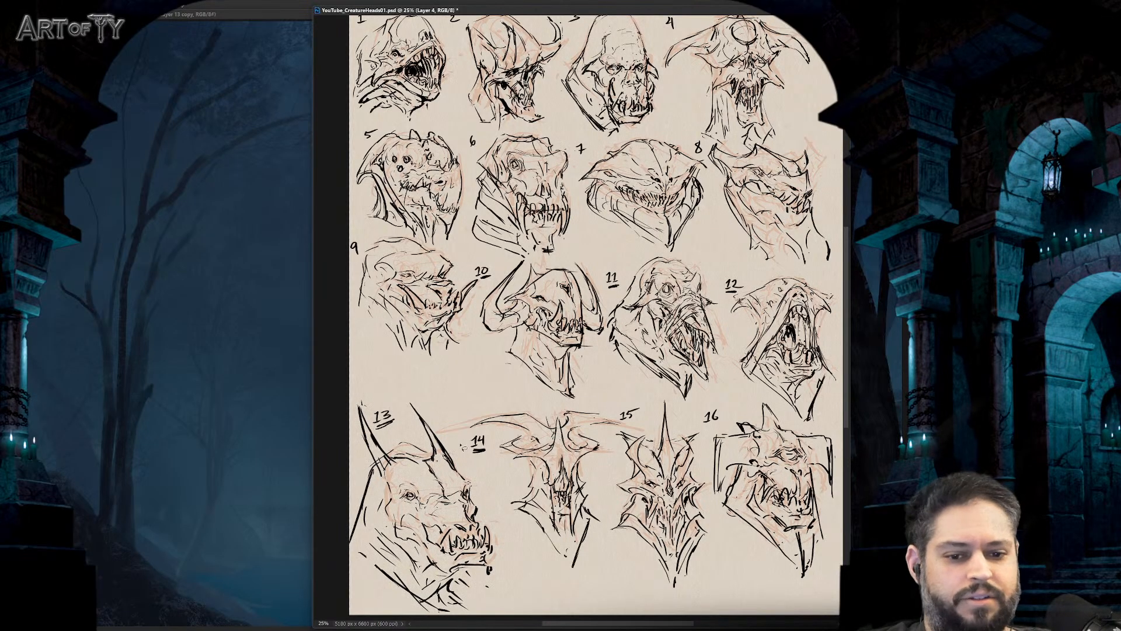
mouse_move(467, 416)
mouse_down()
mouse_move(498, 441)
mouse_move(505, 528)
mouse_move(607, 525)
mouse_move(610, 435)
mouse_move(551, 415)
mouse_move(494, 435)
mouse_up()
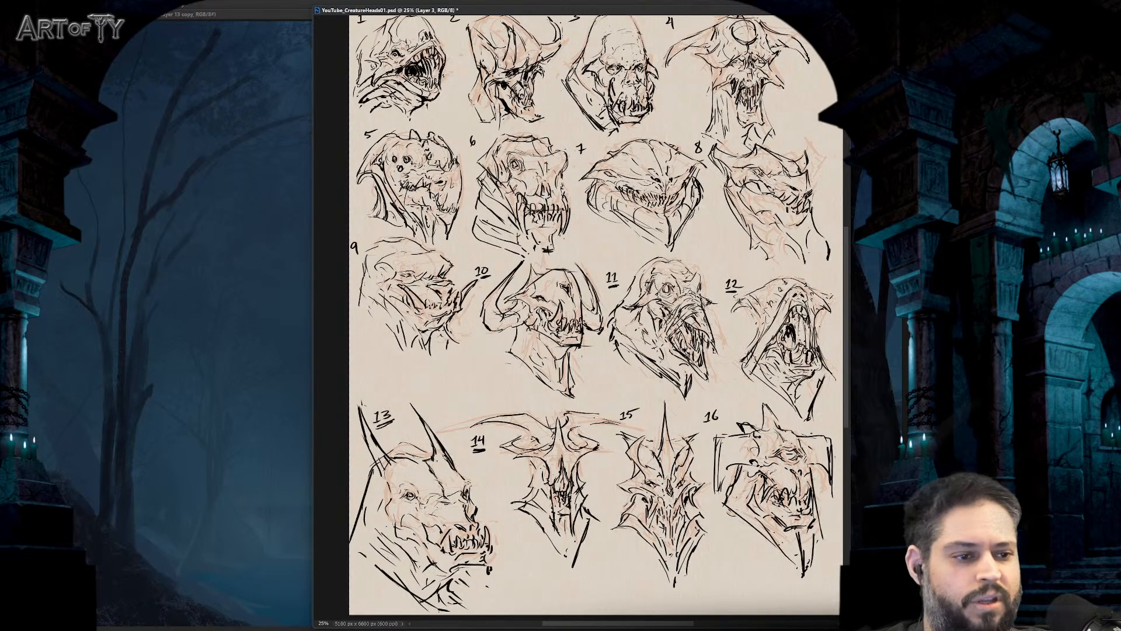
- Group the original sheet's sketch and number layers and hide them, isolating the copied heads
key(alt+bracketleft)
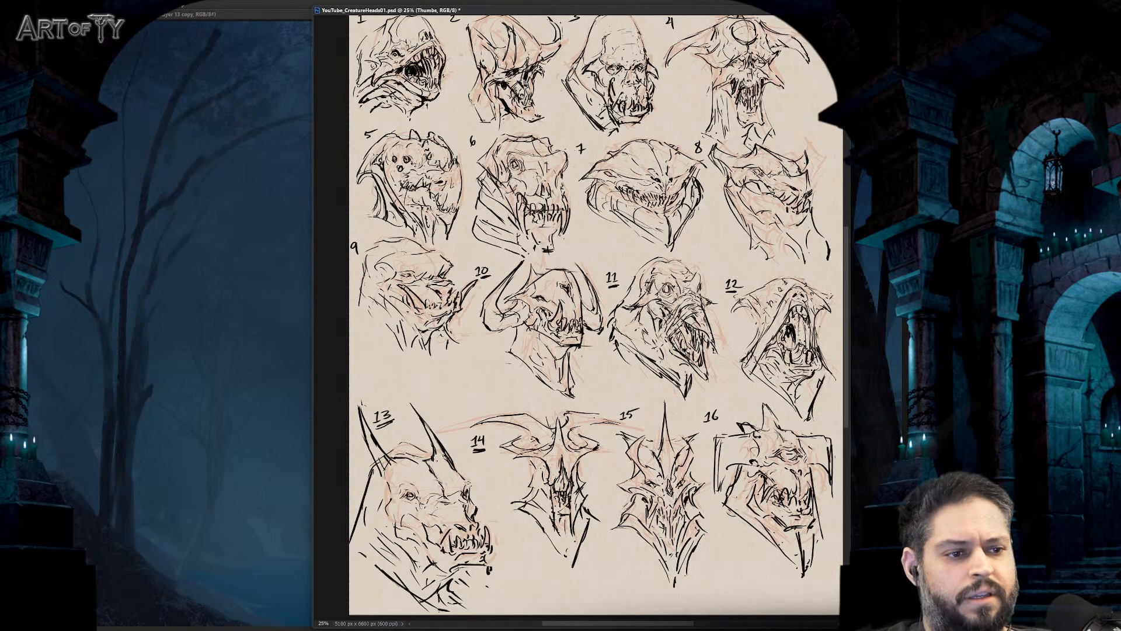
key(alt+bracketleft)
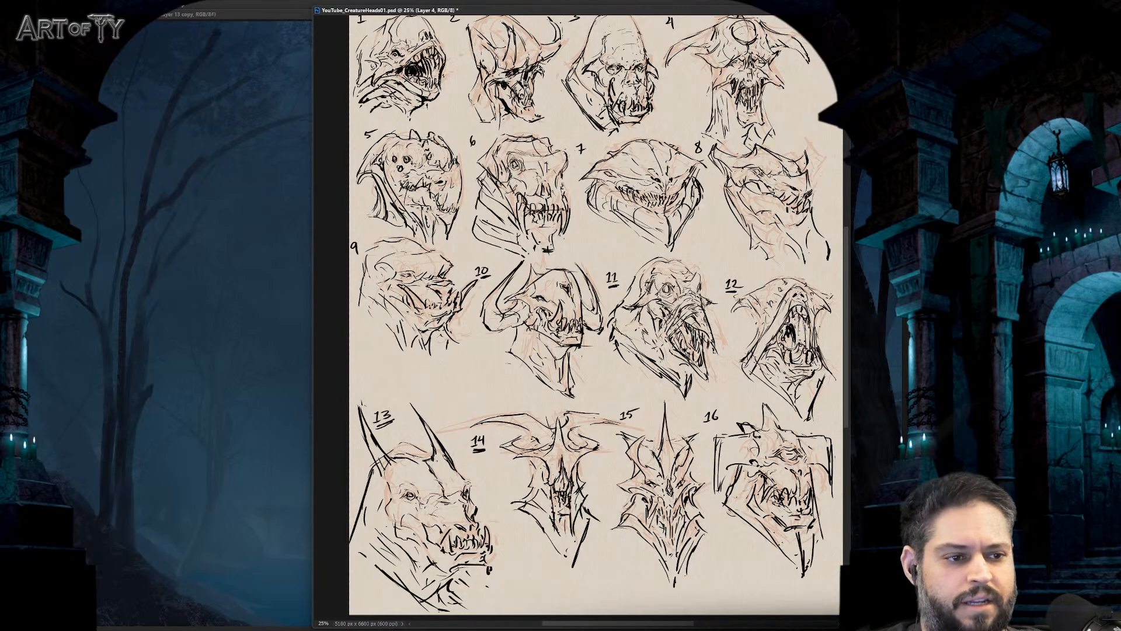
key(alt+bracketleft)
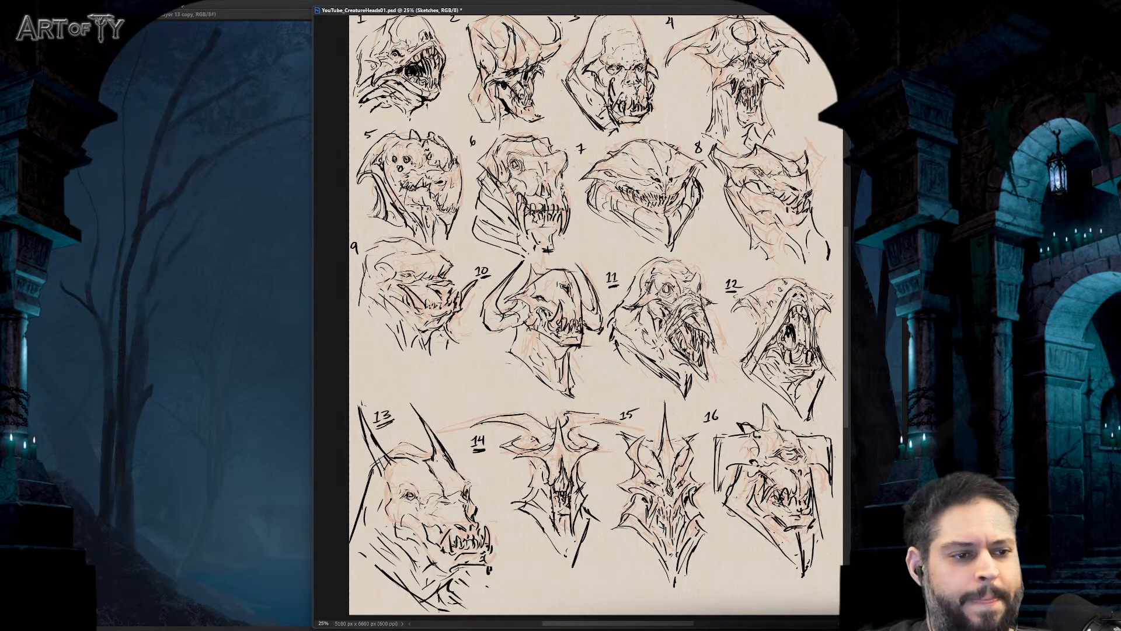
key(alt+bracketleft)
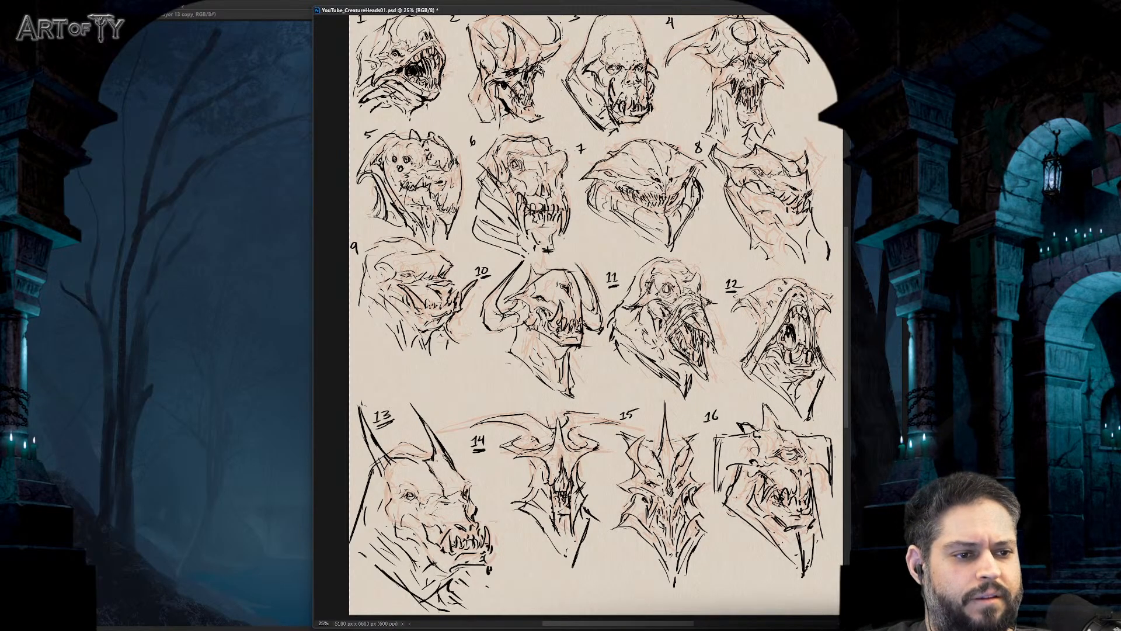
key(alt+bracketleft)
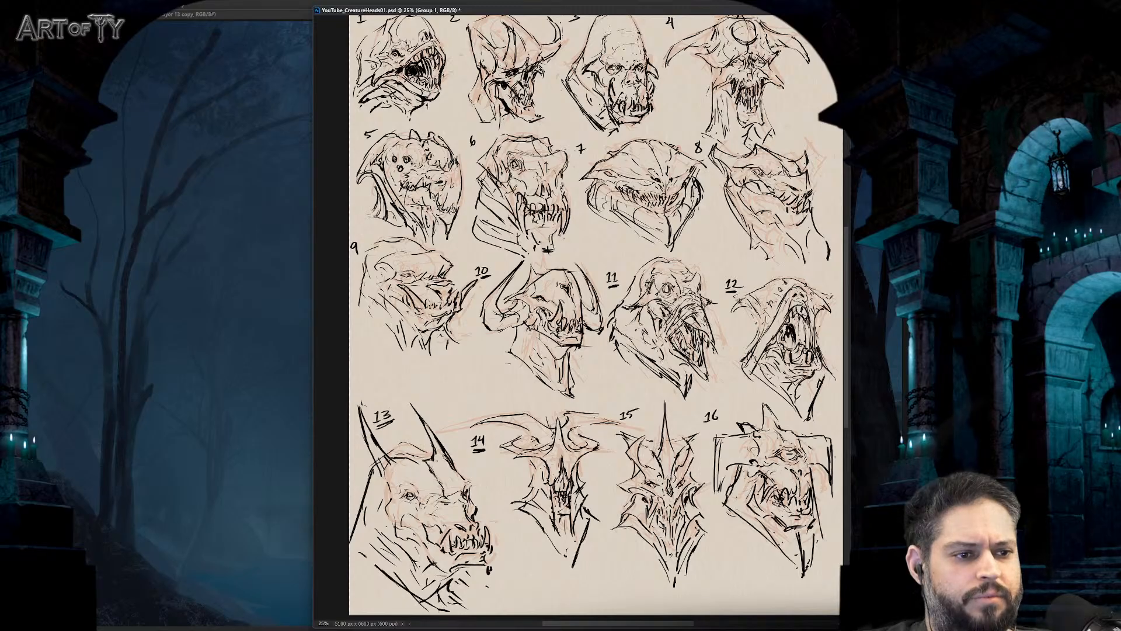
key(ctrl+comma)
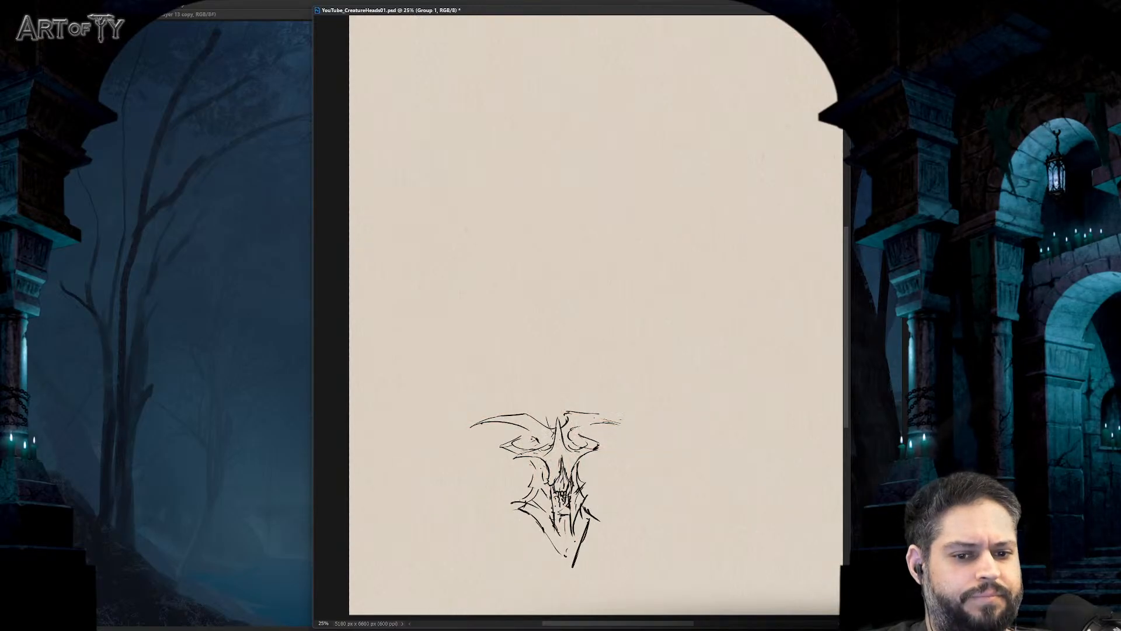
key(ctrl+comma)
- Show the copies of heads 10, 11 and 12 and arrange them in a row across the page's upper edge
key(alt+bracketleft)
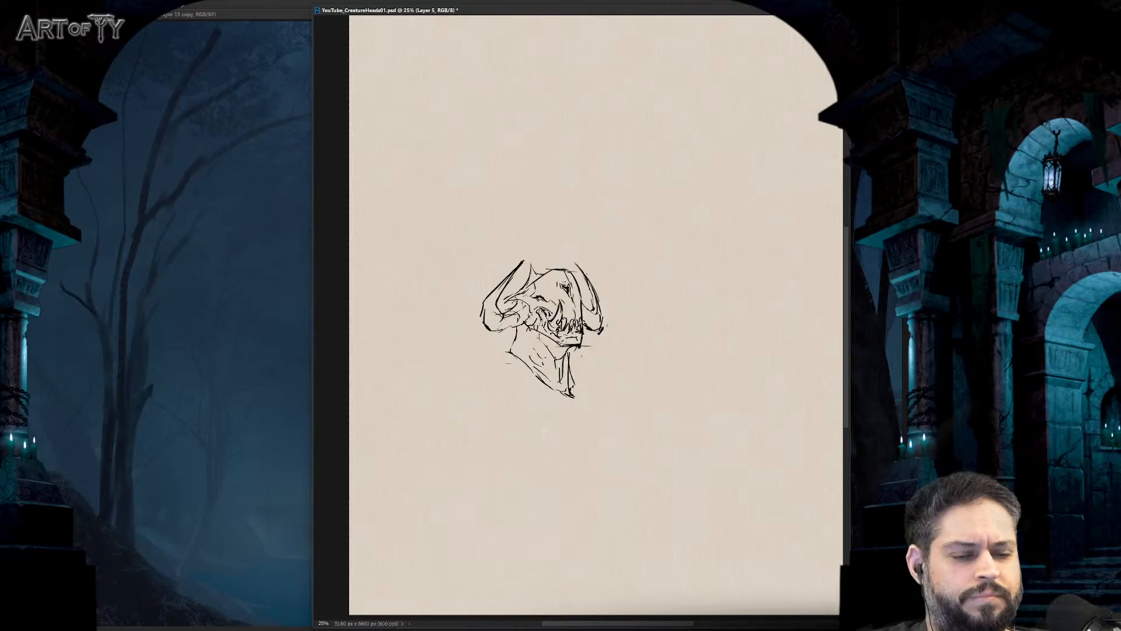
drag(541, 288, 447, 87)
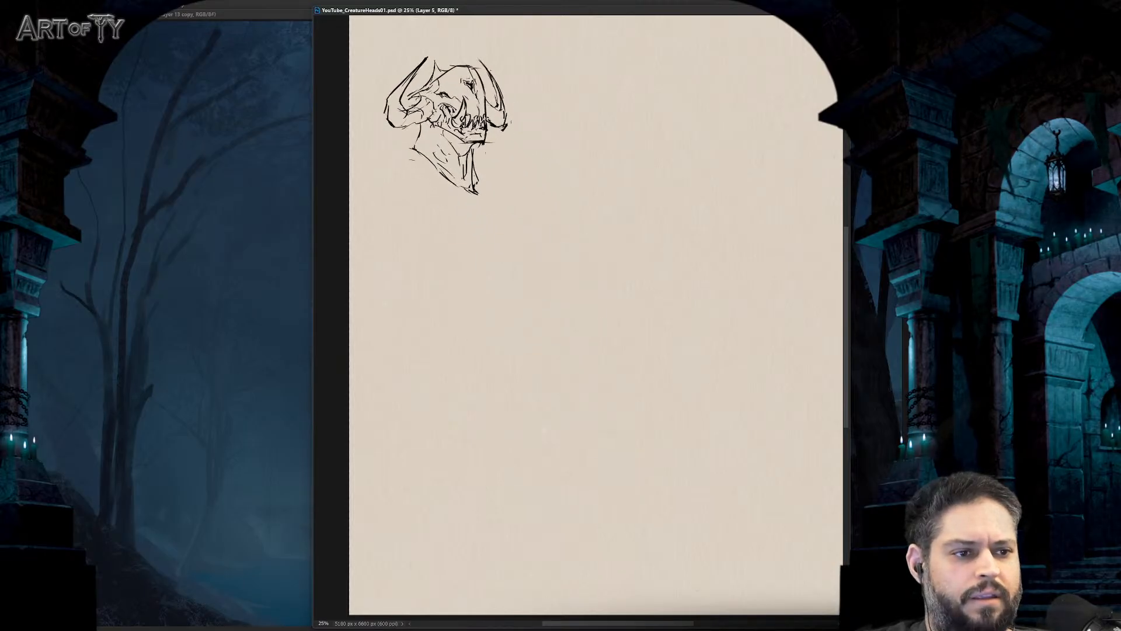
key(alt+bracketright)
key(ctrl+comma)
mouse_move(662, 329)
mouse_down()
mouse_move(613, 144)
mouse_move(584, 135)
mouse_up()
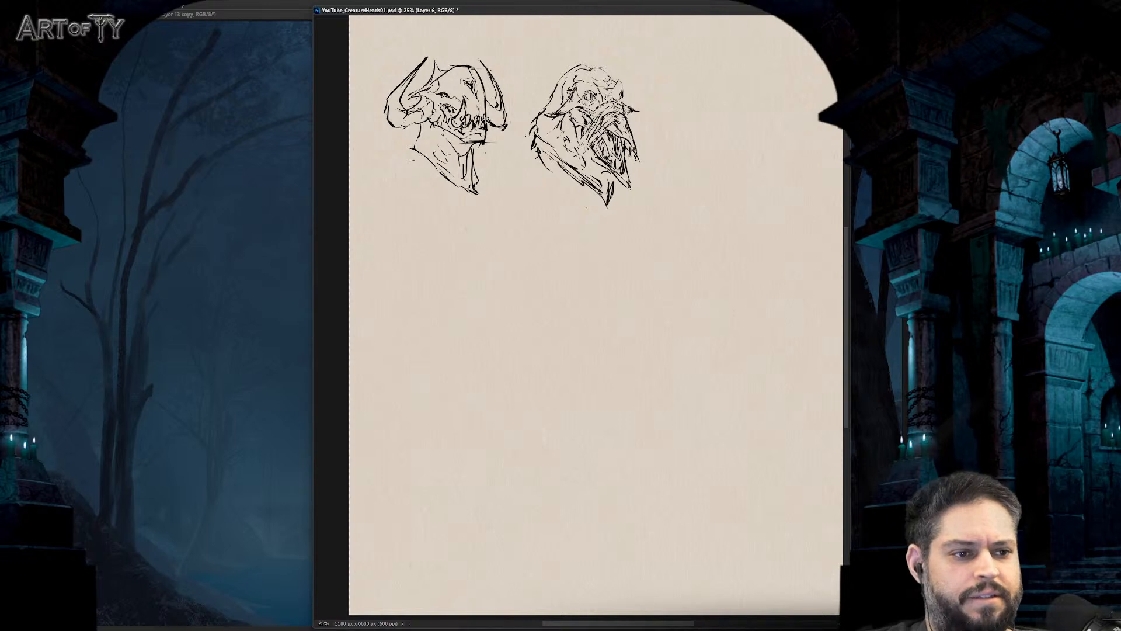
key(alt+bracketright)
key(ctrl+comma)
mouse_move(788, 351)
mouse_down()
mouse_move(718, 135)
mouse_move(727, 142)
mouse_up()
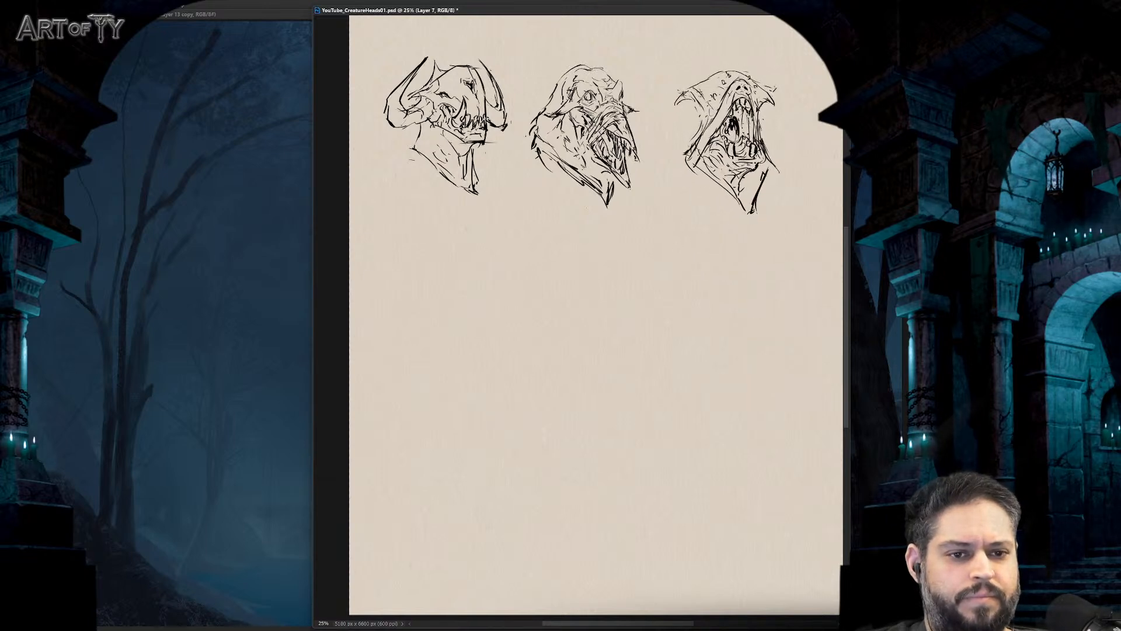
- Show the copy of head 13, move it below head 10 and scale it down slightly
key(alt+bracketright)
key(ctrl+comma)
mouse_move(503, 444)
mouse_down()
mouse_move(561, 272)
mouse_move(552, 254)
mouse_up()
key(ctrl+t)
mouse_move(531, 207)
mouse_down()
mouse_move(525, 217)
mouse_move(512, 206)
mouse_up()
key(Return)
- Show the copy of head 14, enlarge it and place it below heads 11 and 12, toward the right
key(alt+bracketright)
key(ctrl+comma)
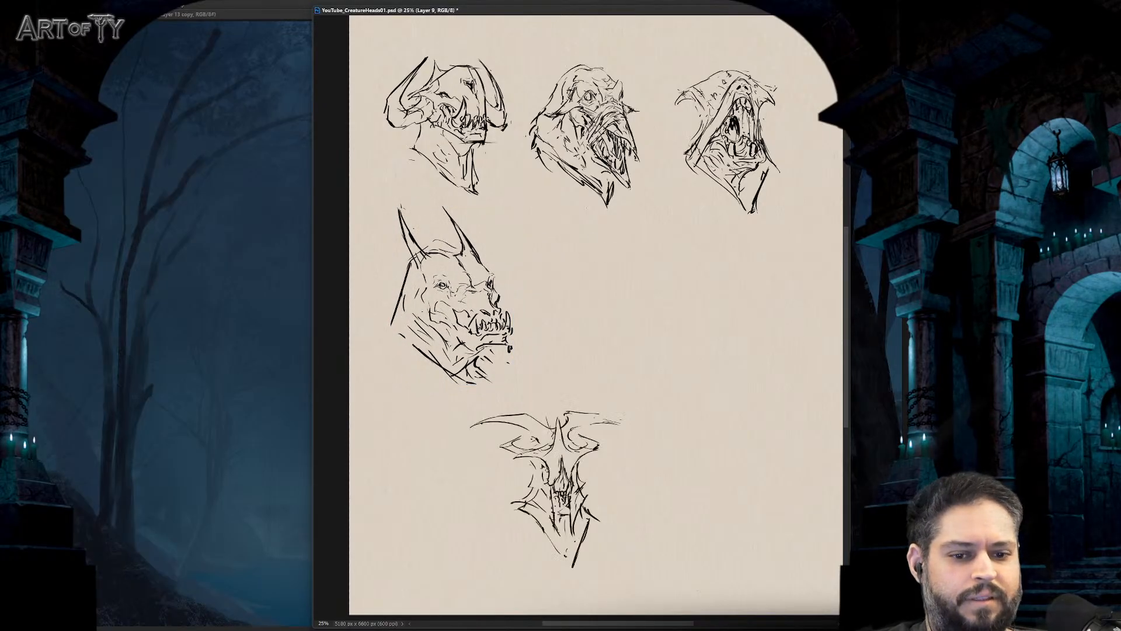
mouse_move(549, 485)
mouse_down()
mouse_move(603, 298)
mouse_move(604, 317)
mouse_up()
key(ctrl+t)
drag(673, 243, 692, 229)
mouse_move(631, 292)
mouse_down()
mouse_move(681, 275)
mouse_move(724, 368)
mouse_up()
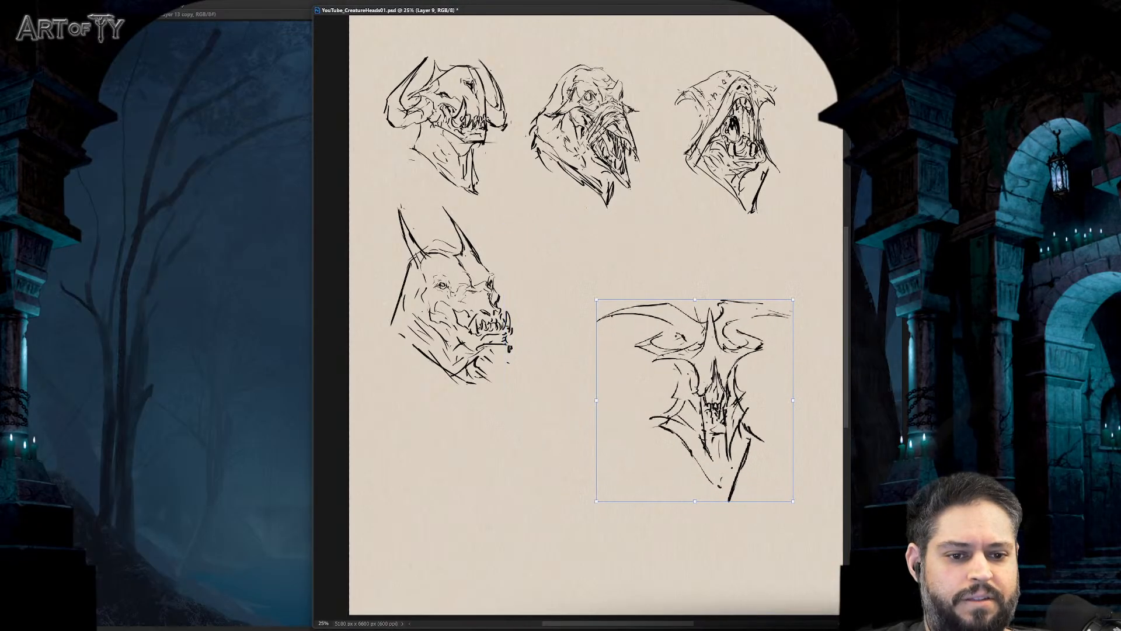
key(Return)
- Merge the copied head layers into one, enlarge head 13 and move it down beside head 14
key(ctrl+e)
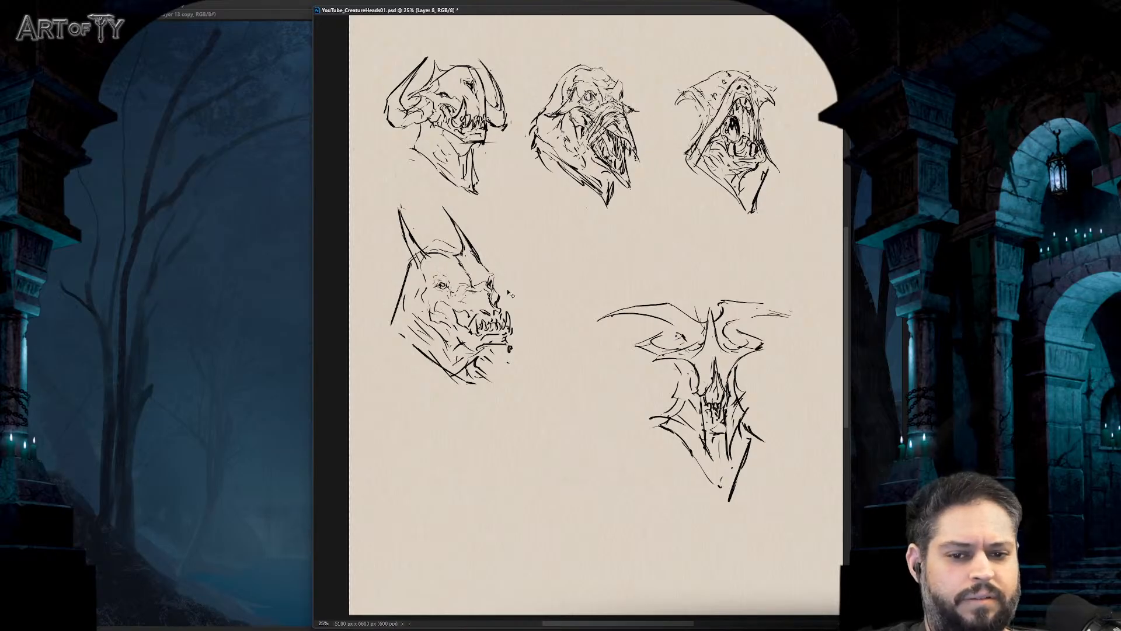
key(ctrl+e)
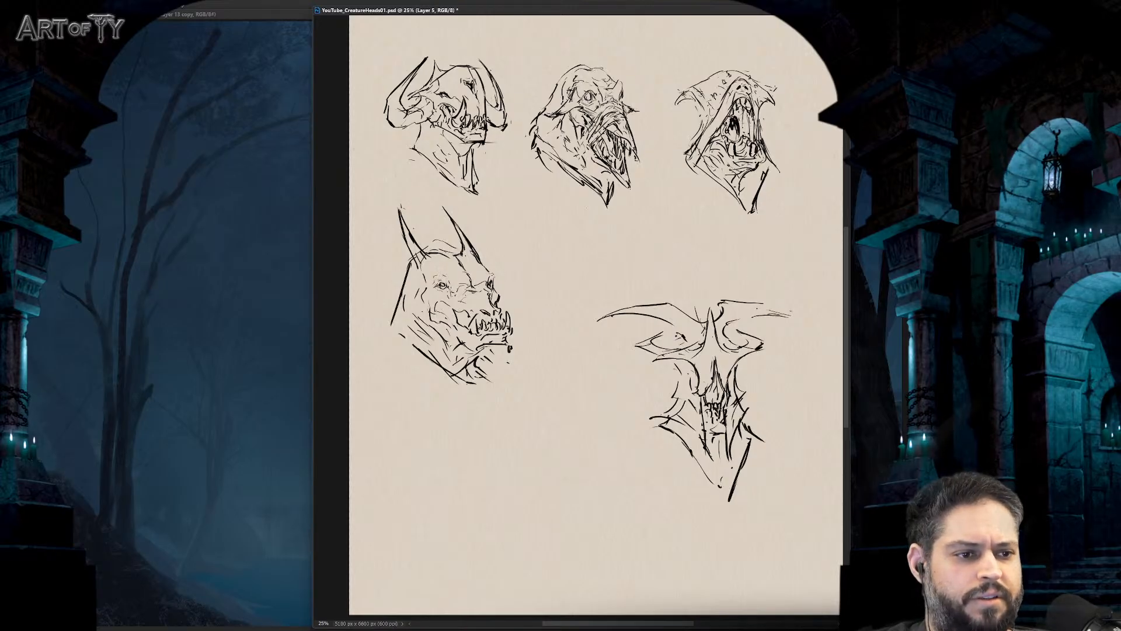
mouse_move(399, 183)
mouse_down()
mouse_move(507, 222)
mouse_move(449, 193)
mouse_up()
key(ctrl+t)
drag(562, 450, 579, 473)
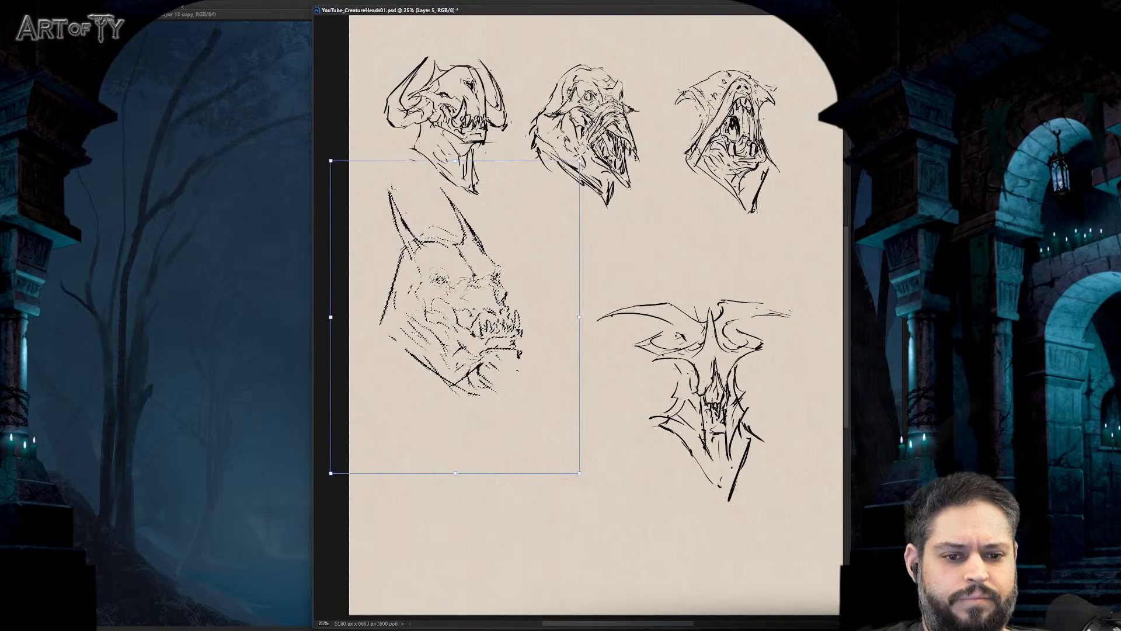
drag(499, 226, 539, 376)
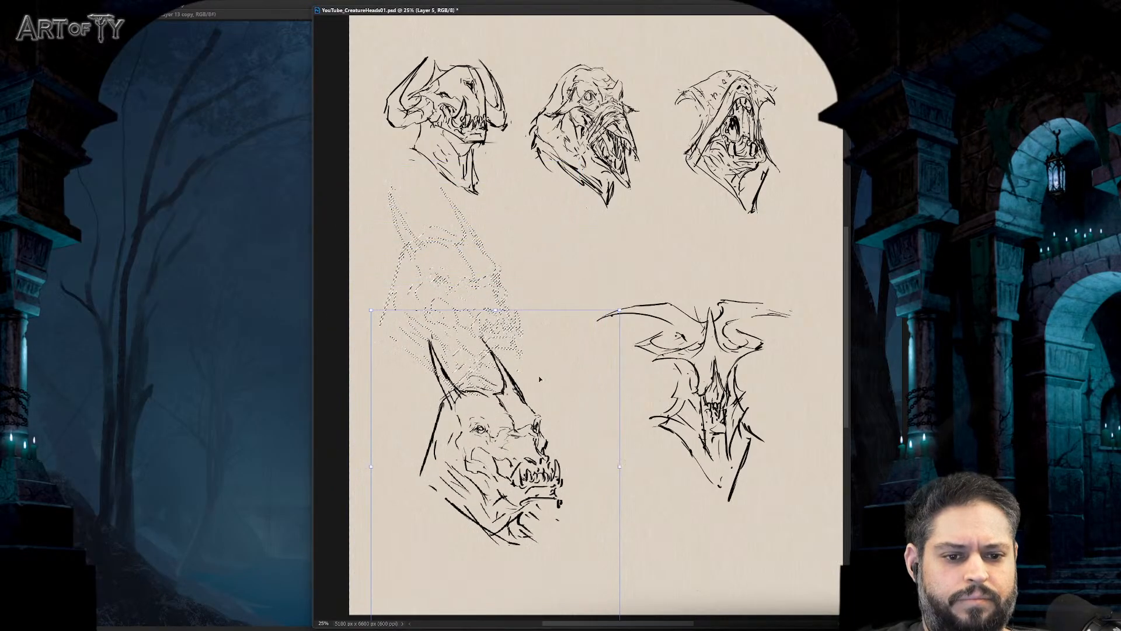
key(Return)
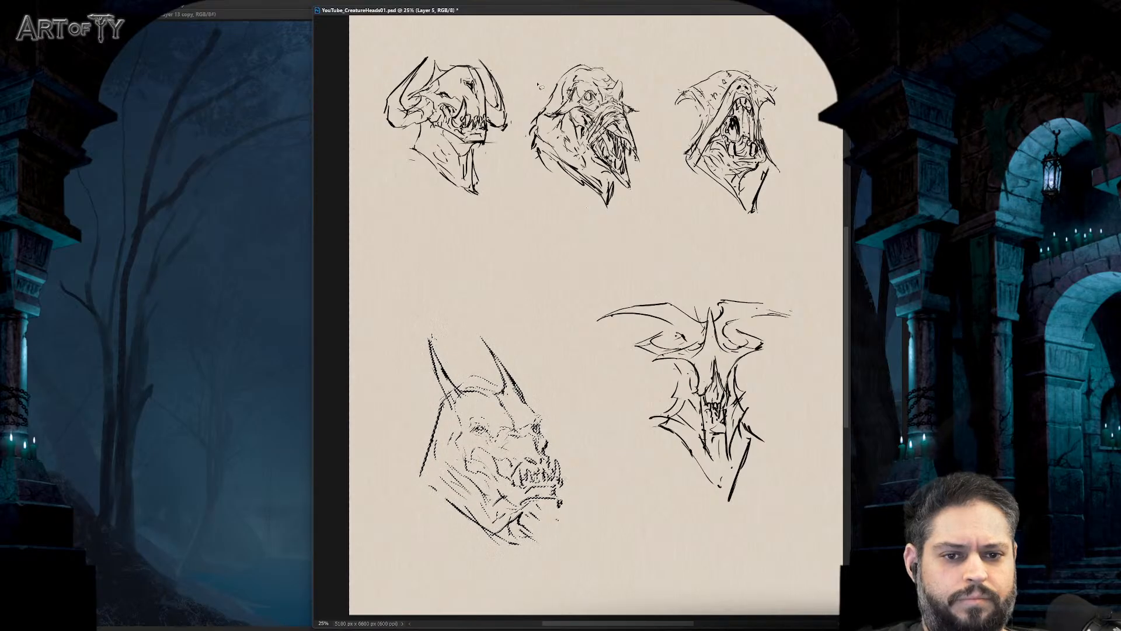
- Select the beaked head in the top row, enlarge it and move it down between the rows
mouse_move(560, 46)
mouse_down()
mouse_move(630, 249)
mouse_move(590, 45)
mouse_move(575, 42)
mouse_up()
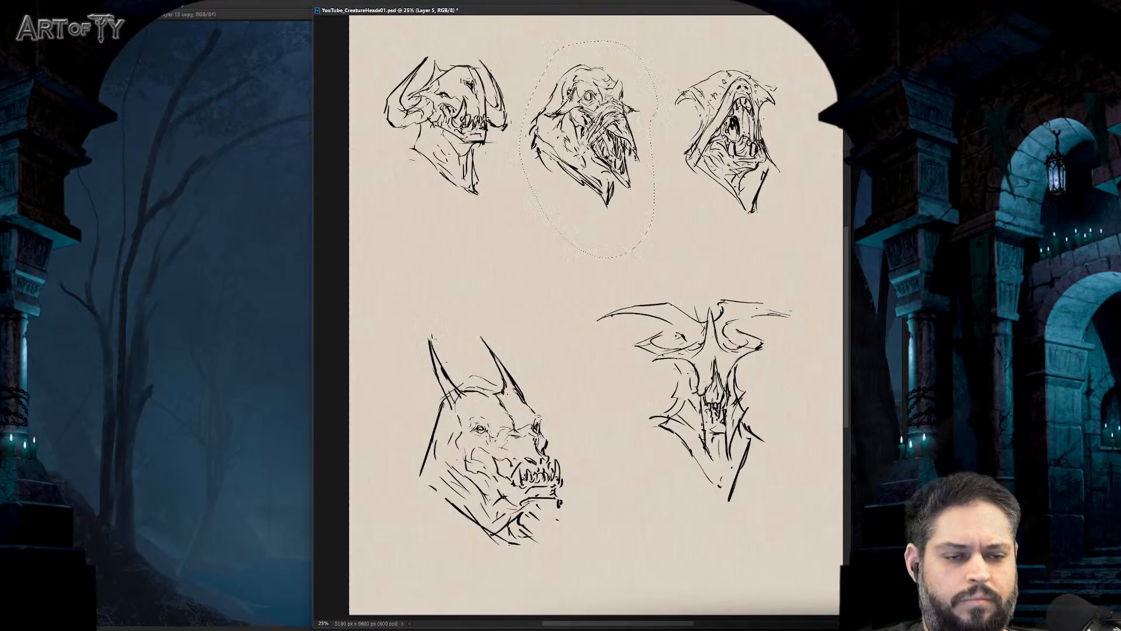
key(ctrl+t)
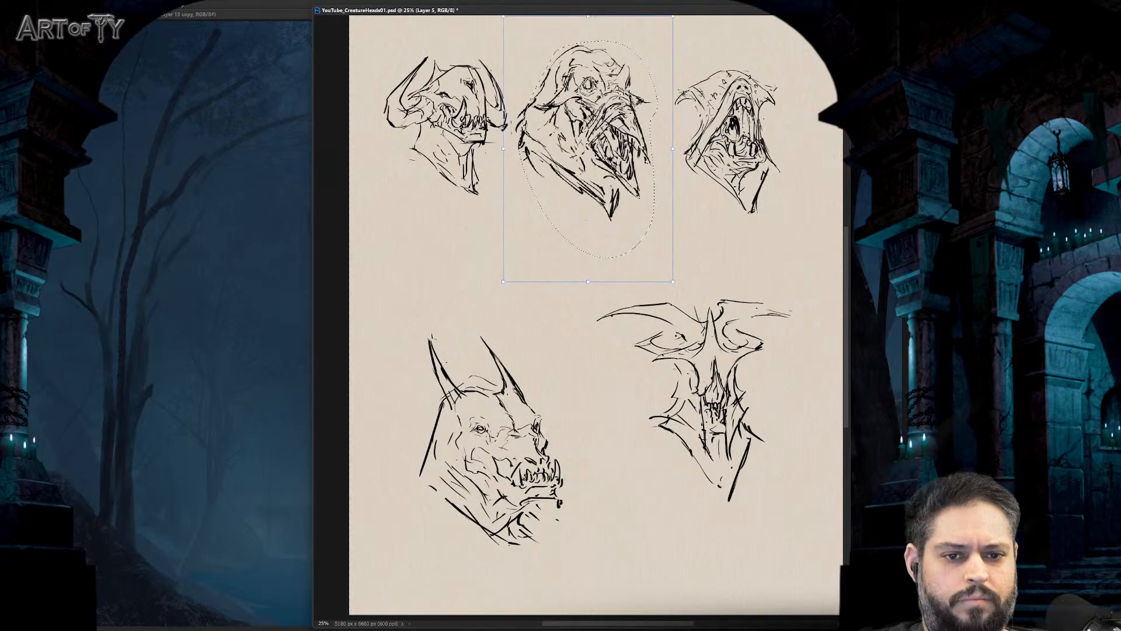
mouse_move(587, 149)
mouse_down()
mouse_move(563, 271)
mouse_move(543, 301)
mouse_move(596, 237)
mouse_move(586, 230)
mouse_up()
key(Return)
- Move the lower horned skull and the lower tusked head outward and down toward the page's bottom corners
mouse_move(637, 299)
mouse_down()
mouse_move(579, 317)
mouse_move(858, 353)
mouse_move(776, 301)
mouse_up()
mouse_move(701, 408)
mouse_down()
mouse_move(724, 502)
mouse_move(719, 490)
mouse_up()
mouse_move(594, 467)
mouse_down()
mouse_move(488, 584)
mouse_move(578, 333)
mouse_up()
drag(479, 456, 445, 482)
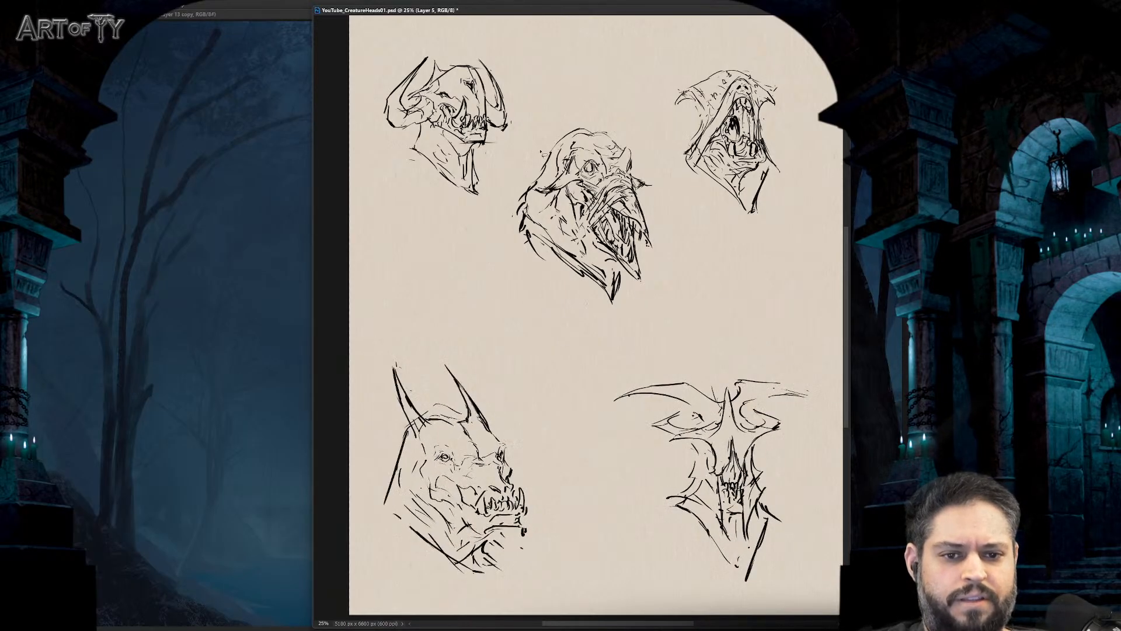
- Move the beaked head further down to the middle of the page and scale it up slightly
mouse_move(543, 149)
mouse_down()
mouse_move(671, 310)
mouse_move(662, 147)
mouse_move(643, 218)
mouse_up()
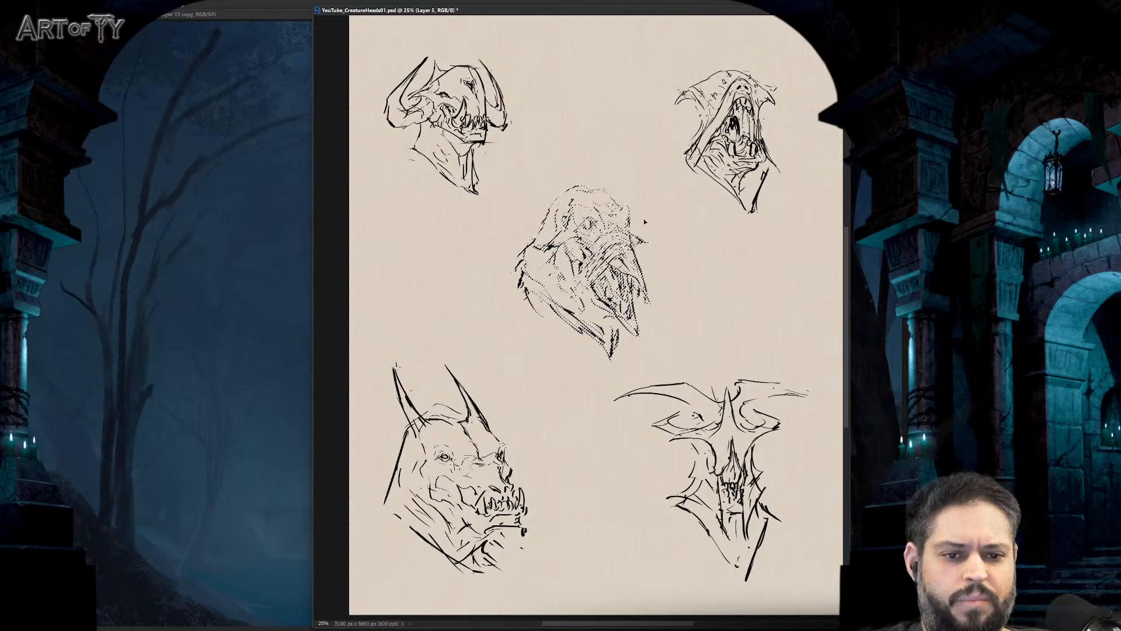
key(ctrl+t)
mouse_move(655, 180)
mouse_down()
mouse_move(639, 135)
mouse_move(658, 149)
mouse_up()
key(Return)
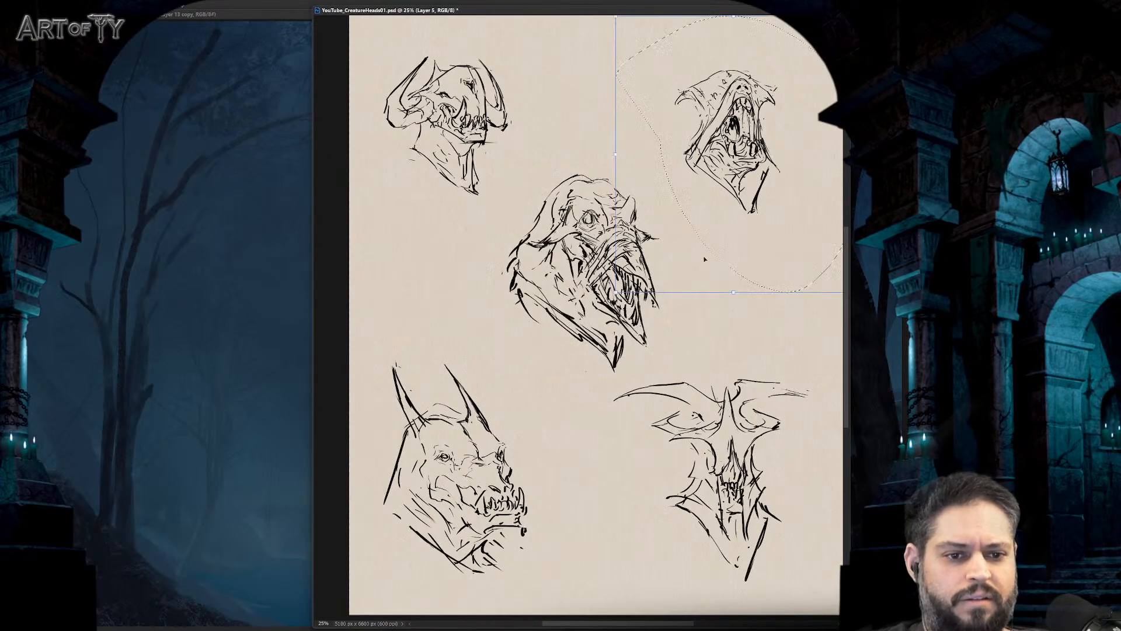
- Enlarge the gaping-mouth head in the page's upper-right corner and the curved-horn head in its upper-left corner, then deselect
drag(616, 292, 585, 327)
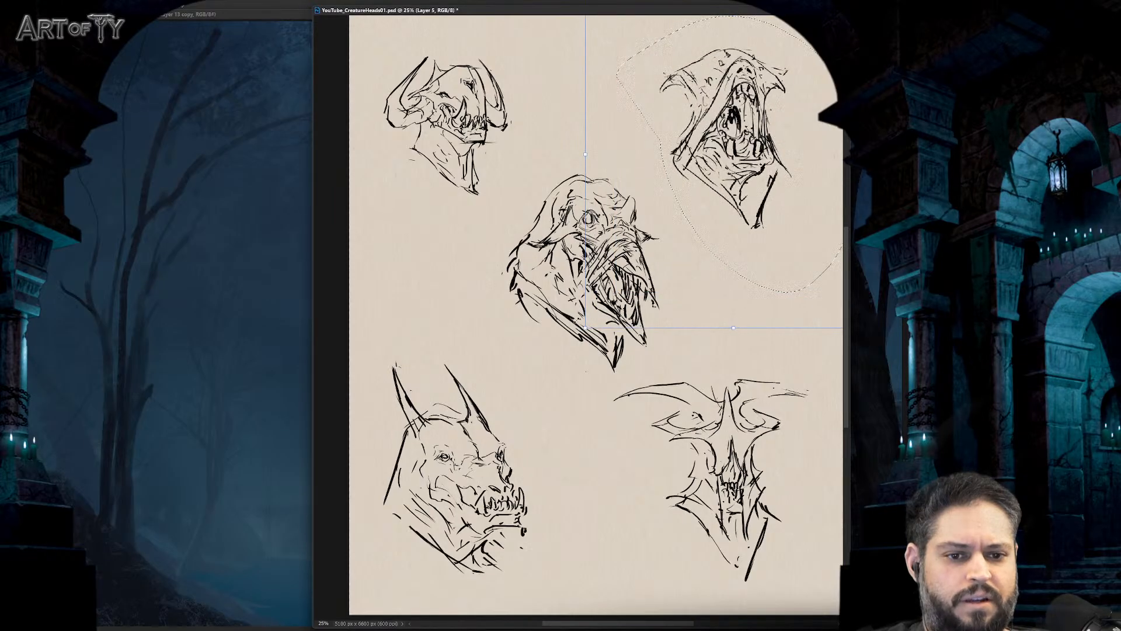
key(Return)
mouse_move(500, 204)
mouse_down()
mouse_move(374, 248)
mouse_move(505, 186)
mouse_up()
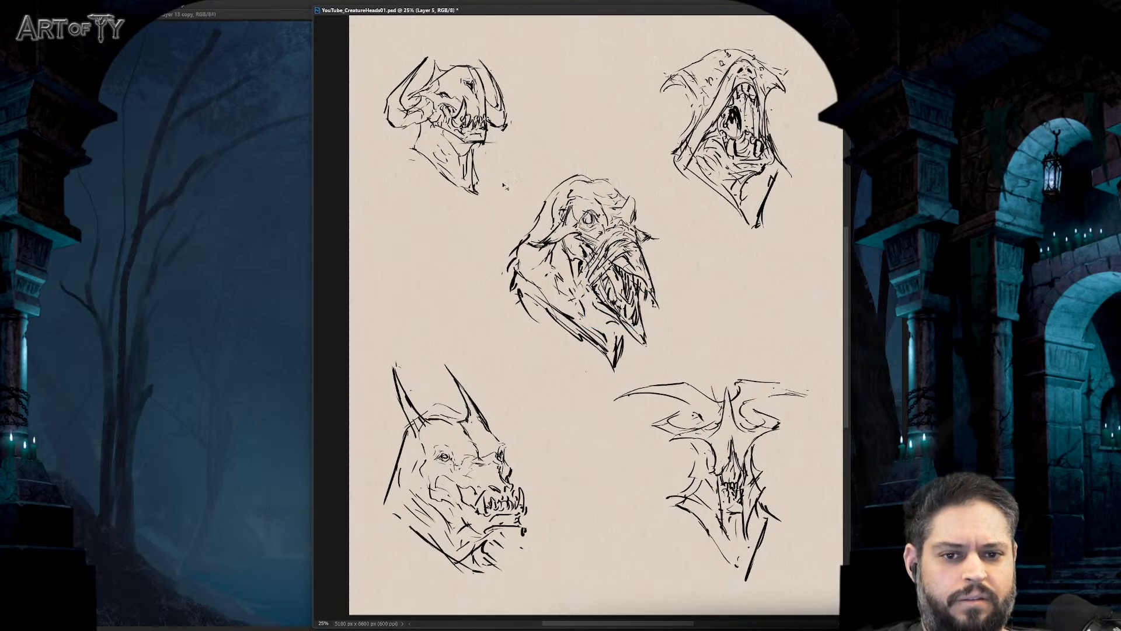
key(ctrl+t)
drag(566, 252, 591, 279)
key(Return)
key(ctrl+d)
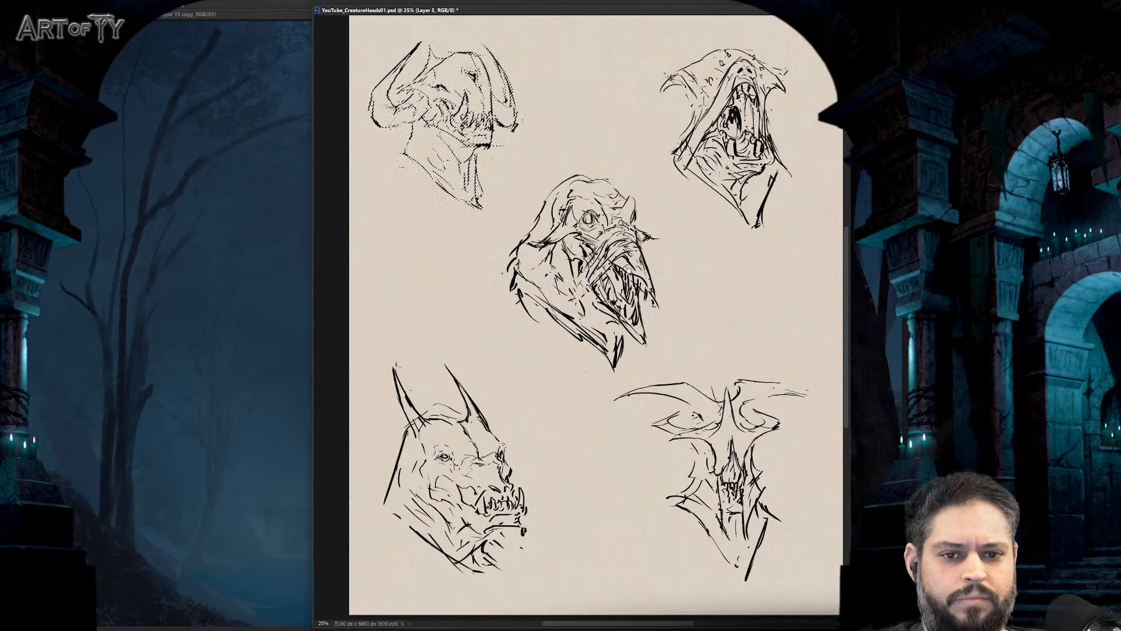
key(ctrl+minus)
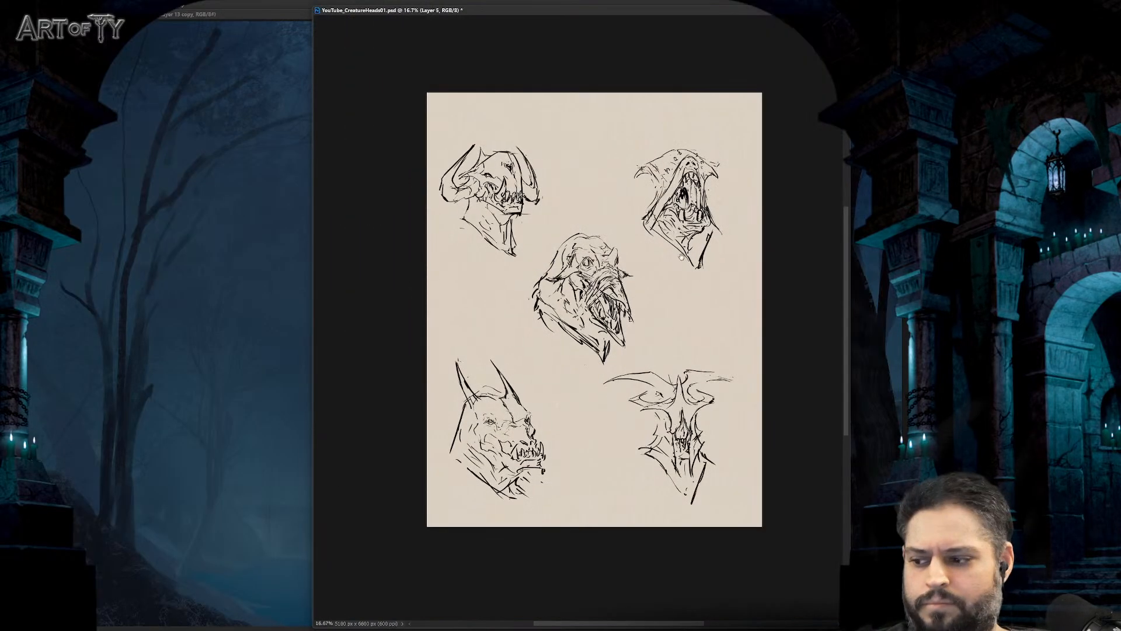
key(ctrl+equal)
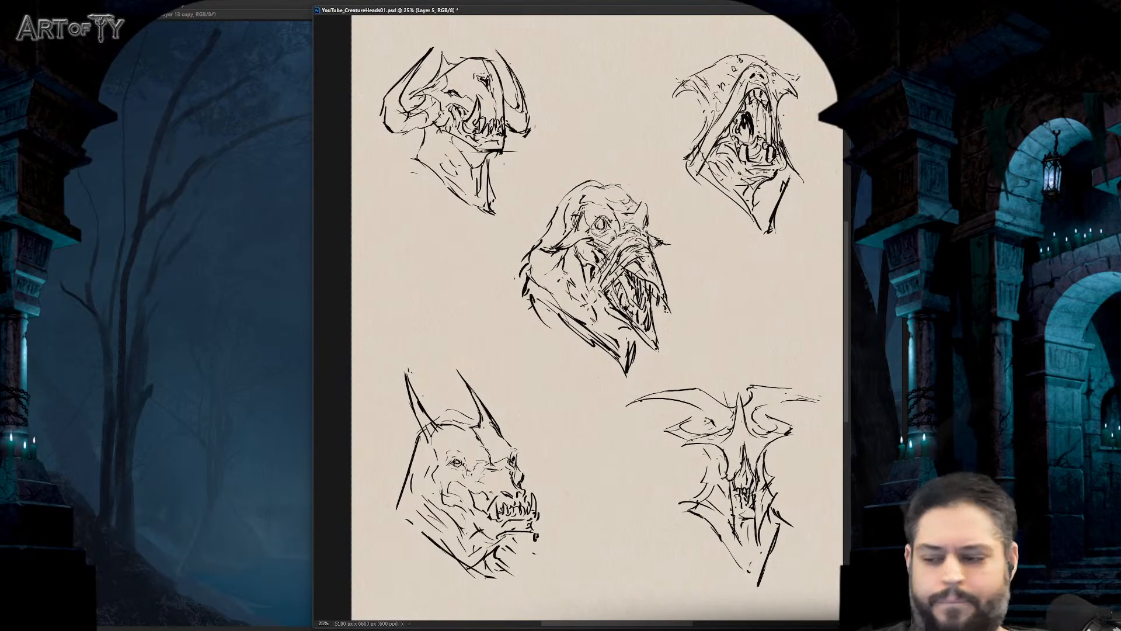
key(ctrl+minus)
drag(720, 285, 704, 292)
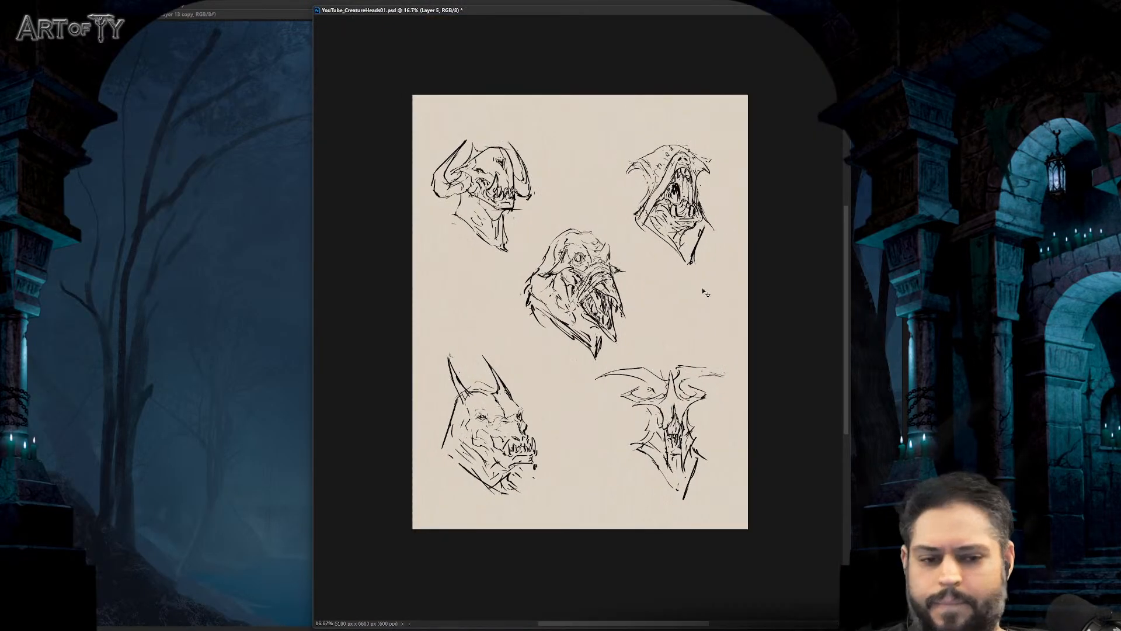
key(ctrl+equal)
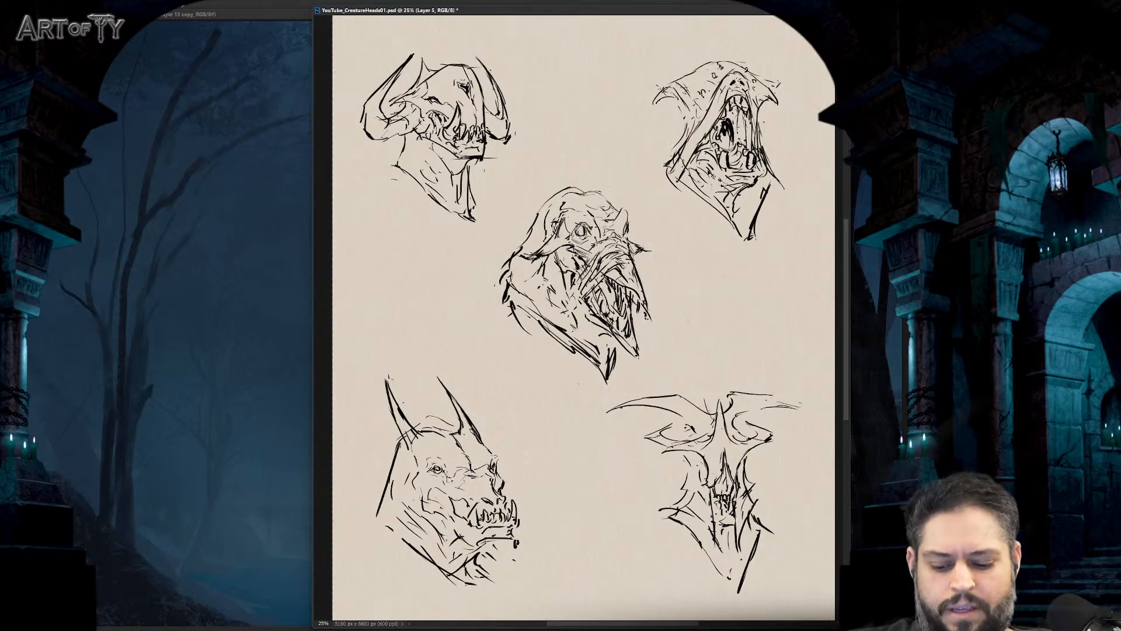
- Colorize the sketch layer red with Hue/Saturation, using hue 0, saturation 100 and lightness +42
key(ctrl+u)
click(753, 246)
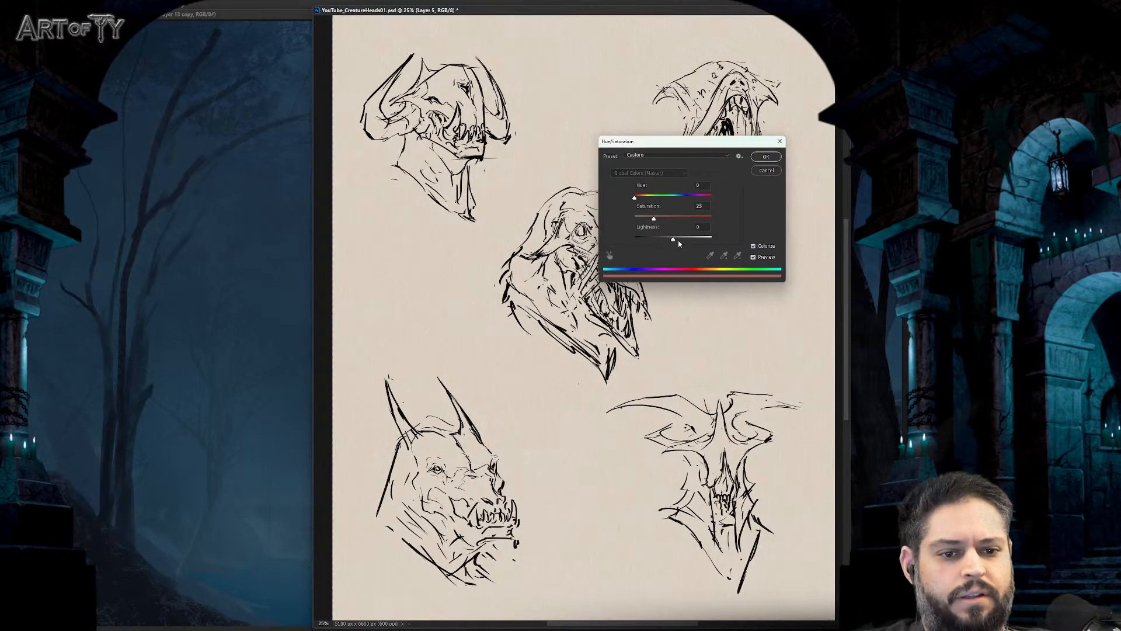
drag(674, 239, 757, 206)
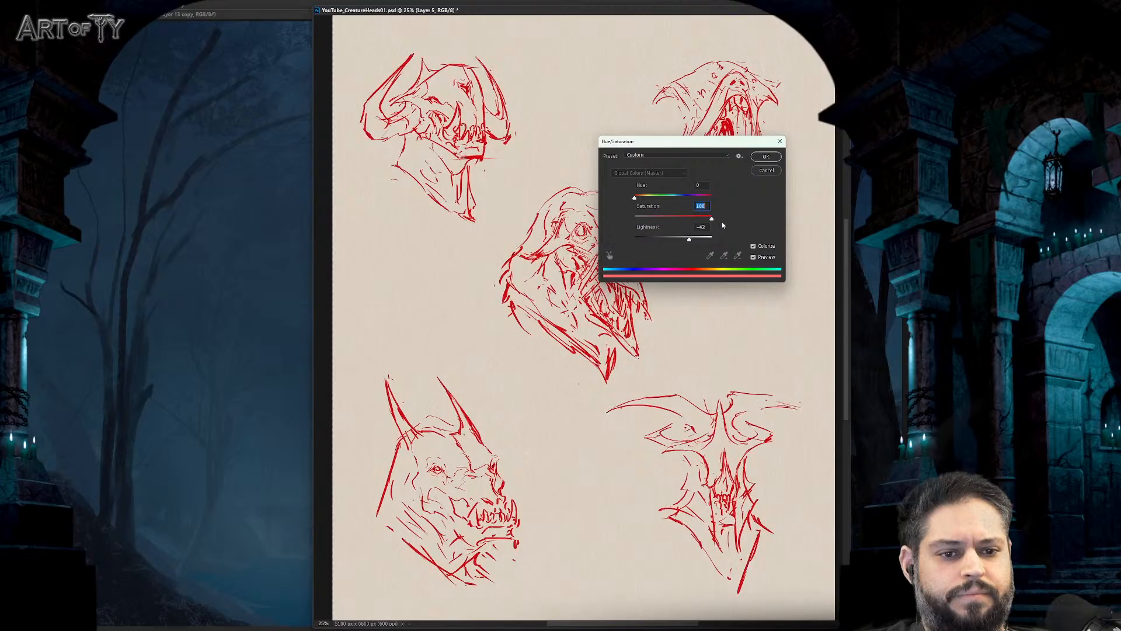
drag(695, 145, 803, 155)
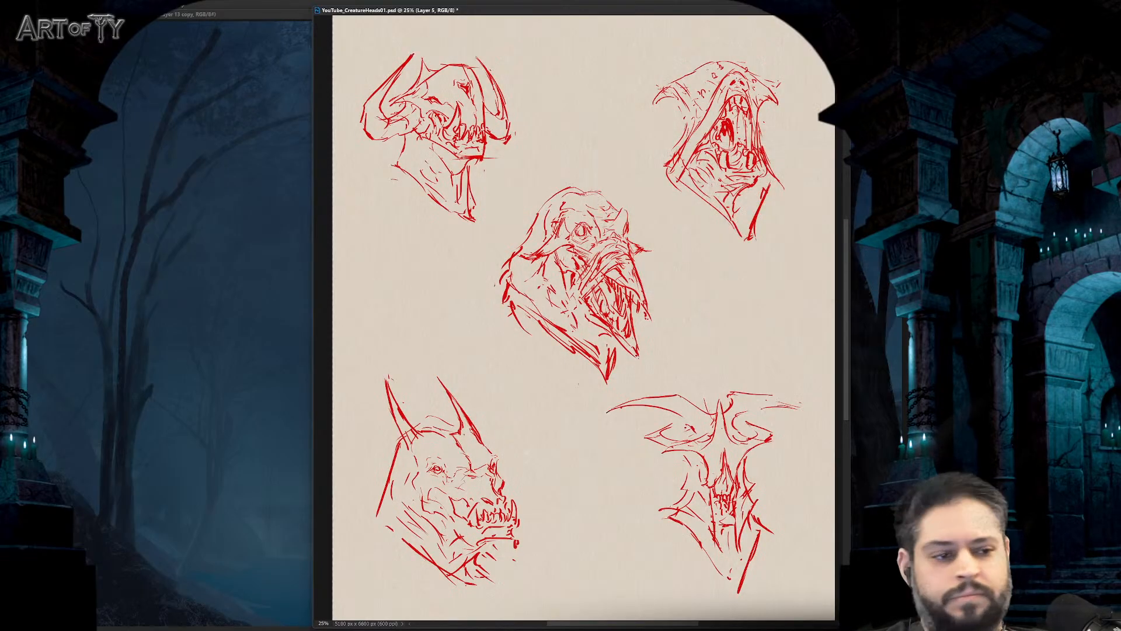
- Fade the red sketch layer to 50% opacity
key(ctrl+comma)
key(ctrl+comma)
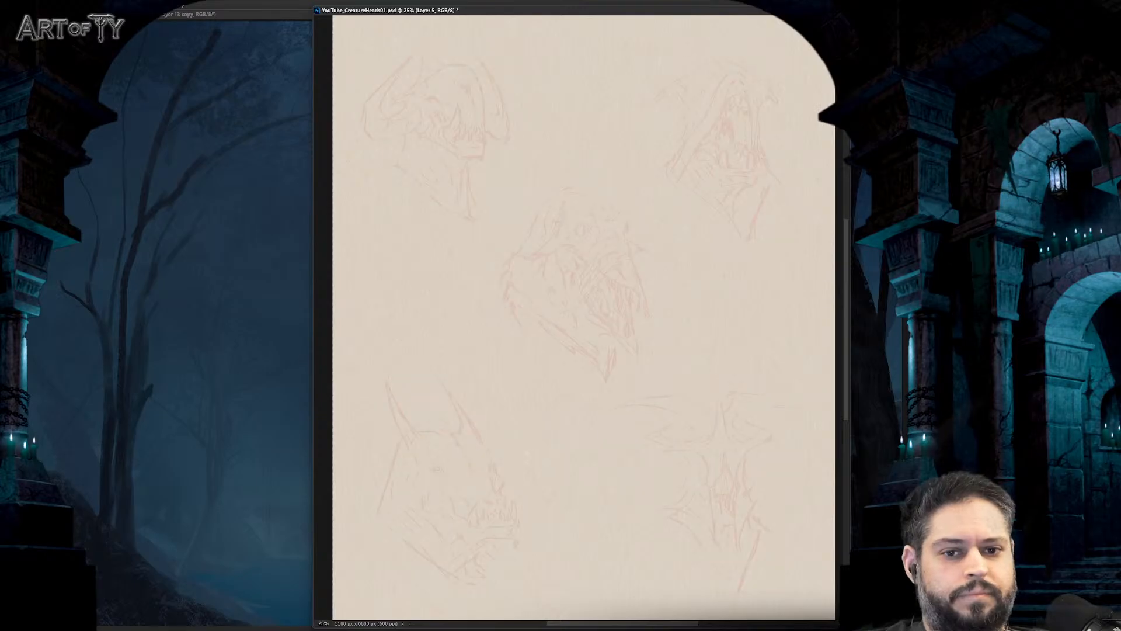
key(5)
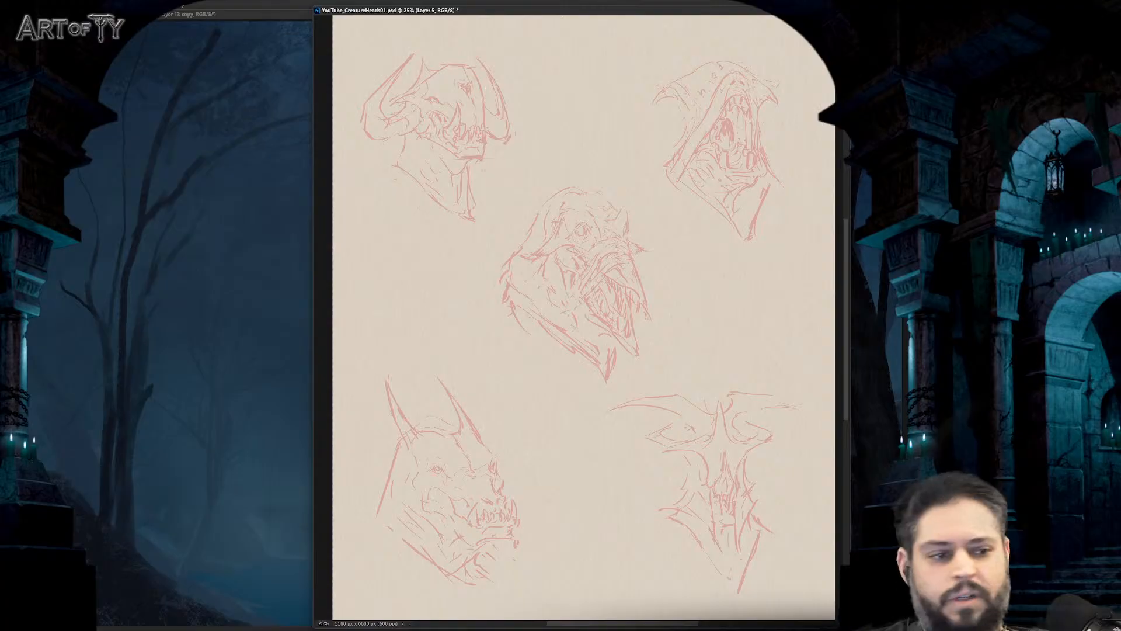
- Create a new layer above the faded sketch for the linework and save the document
drag(633, 200, 631, 209)
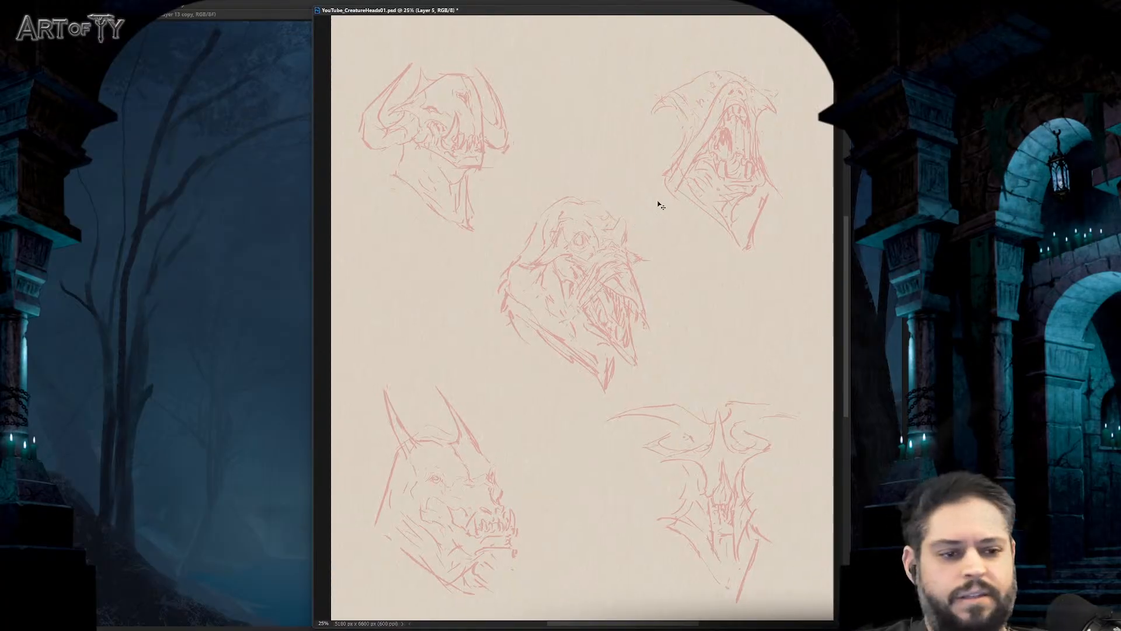
key(ctrl+shift+alt+n)
right_click(646, 207)
click(648, 172)
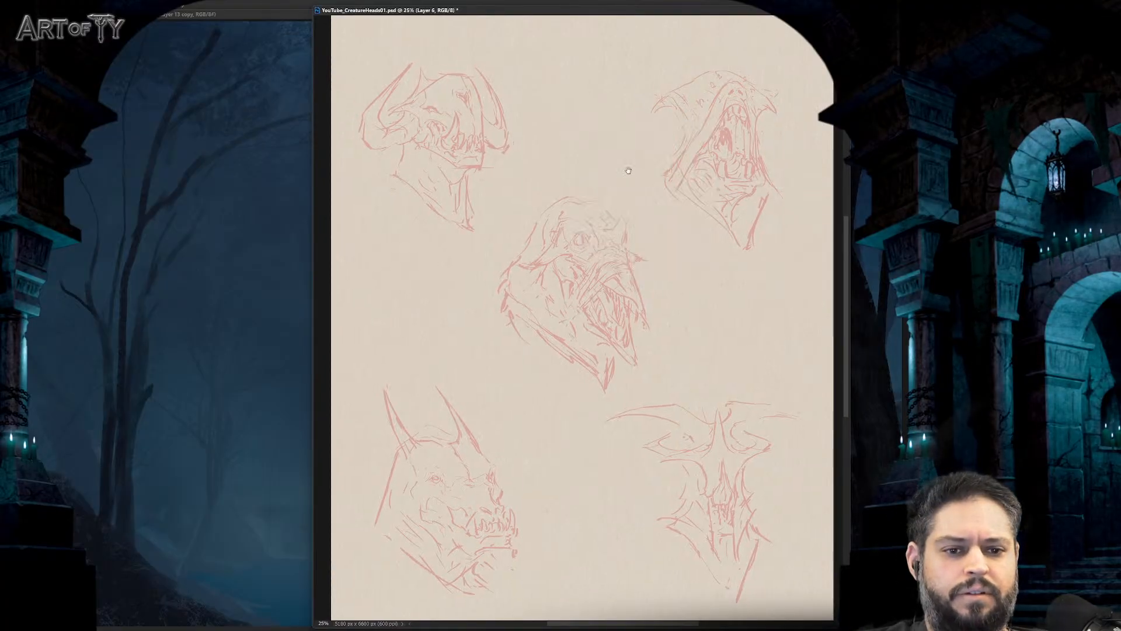
mouse_move(575, 155)
mouse_down()
mouse_move(613, 230)
mouse_move(665, 274)
mouse_move(646, 293)
mouse_up()
key(ctrl+plus)
key(ctrl+plus)
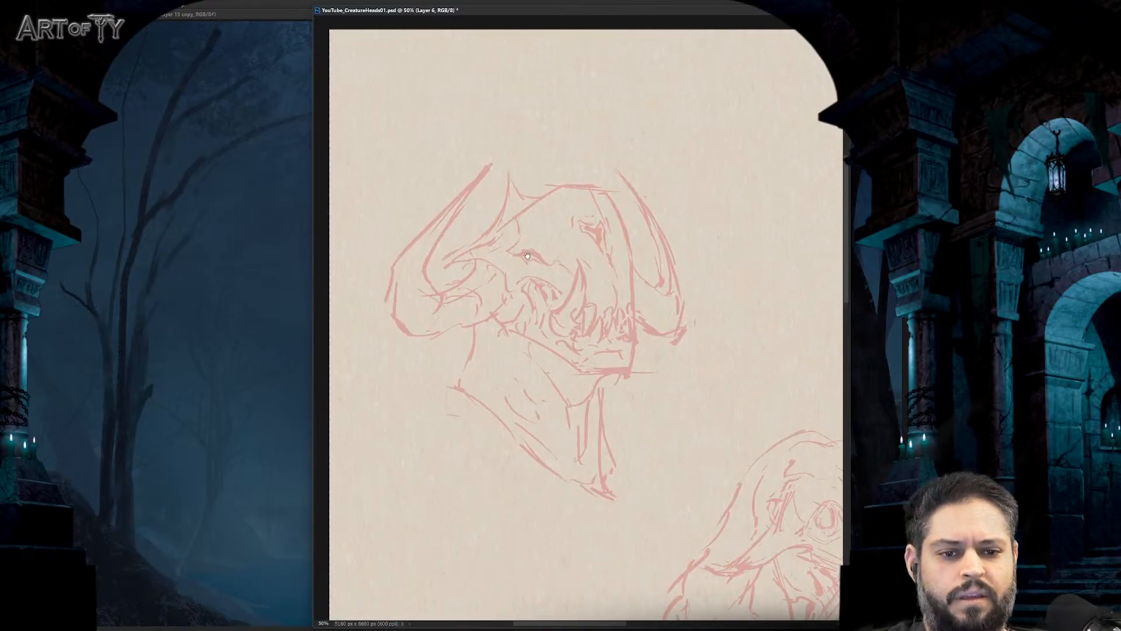
drag(511, 233, 534, 267)
key(ctrl+s)
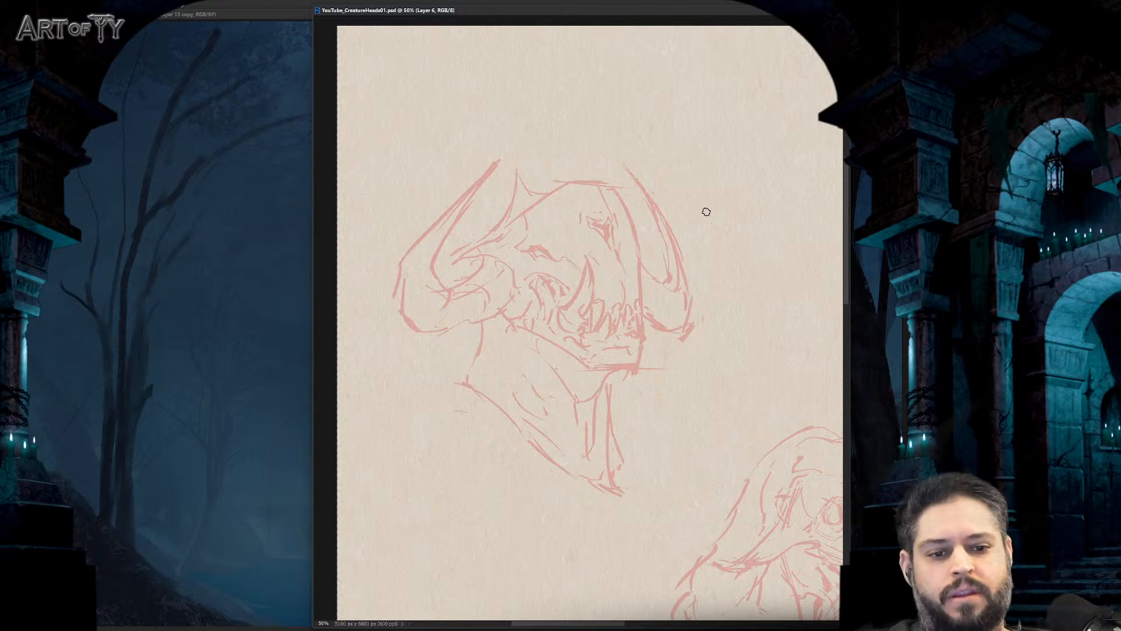
- Ink the upper-left horned head's cranium outline in black, from the forehead down to the base of the near horn
drag(622, 250, 643, 270)
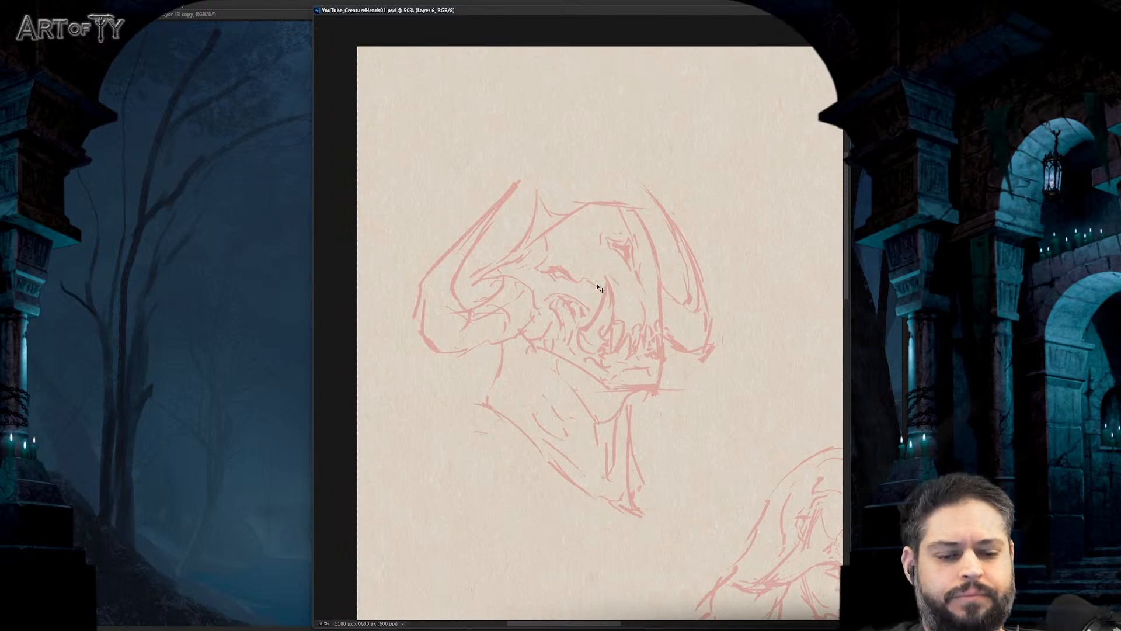
scroll(601, 275, up, 1)
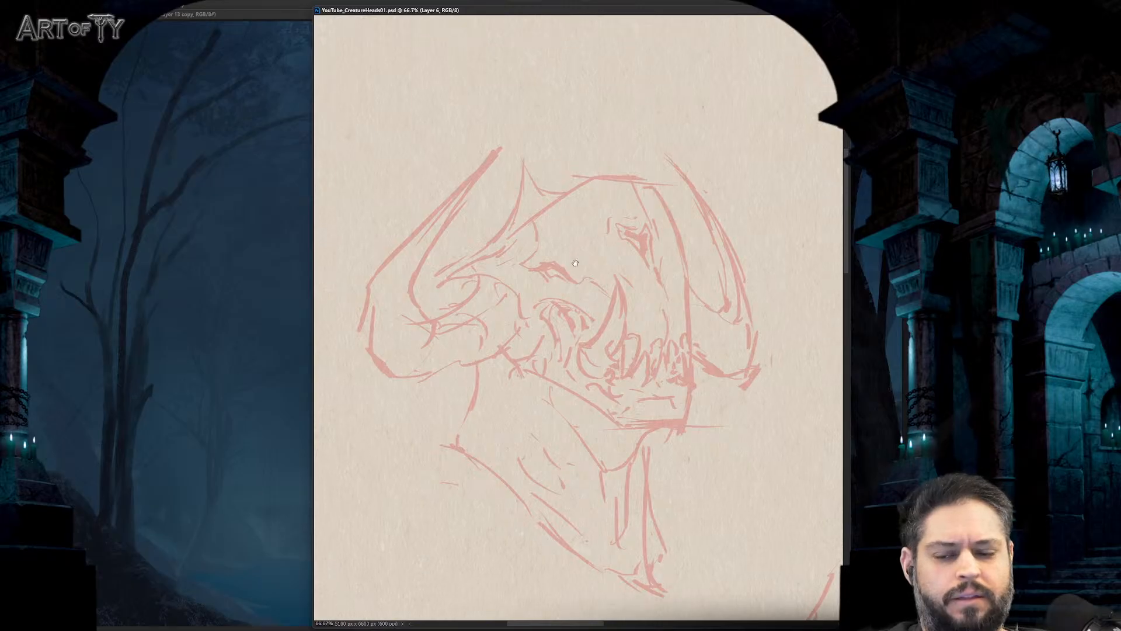
drag(570, 263, 570, 268)
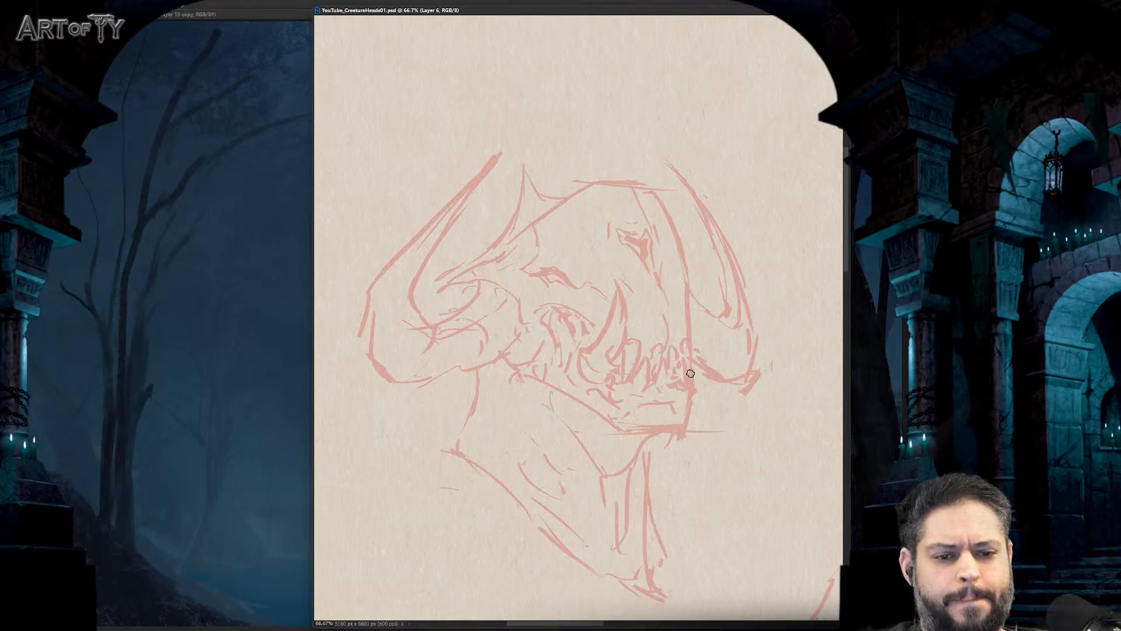
key(ctrl+minus)
key(ctrl+minus)
key(ctrl+plus)
key(ctrl+plus)
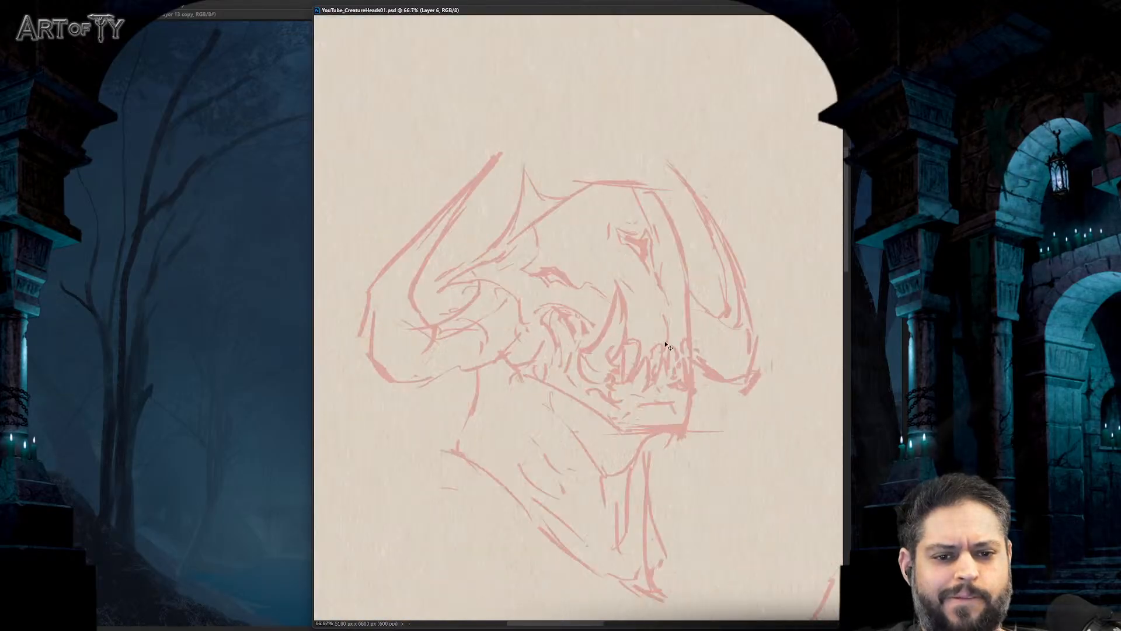
key(ctrl+minus)
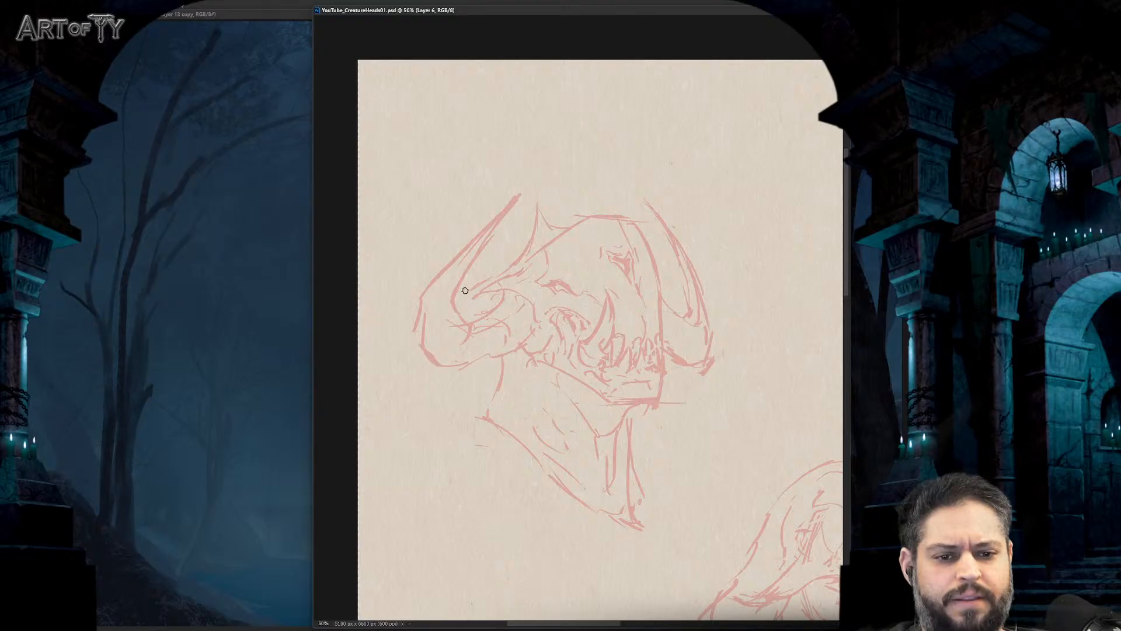
drag(563, 414, 560, 413)
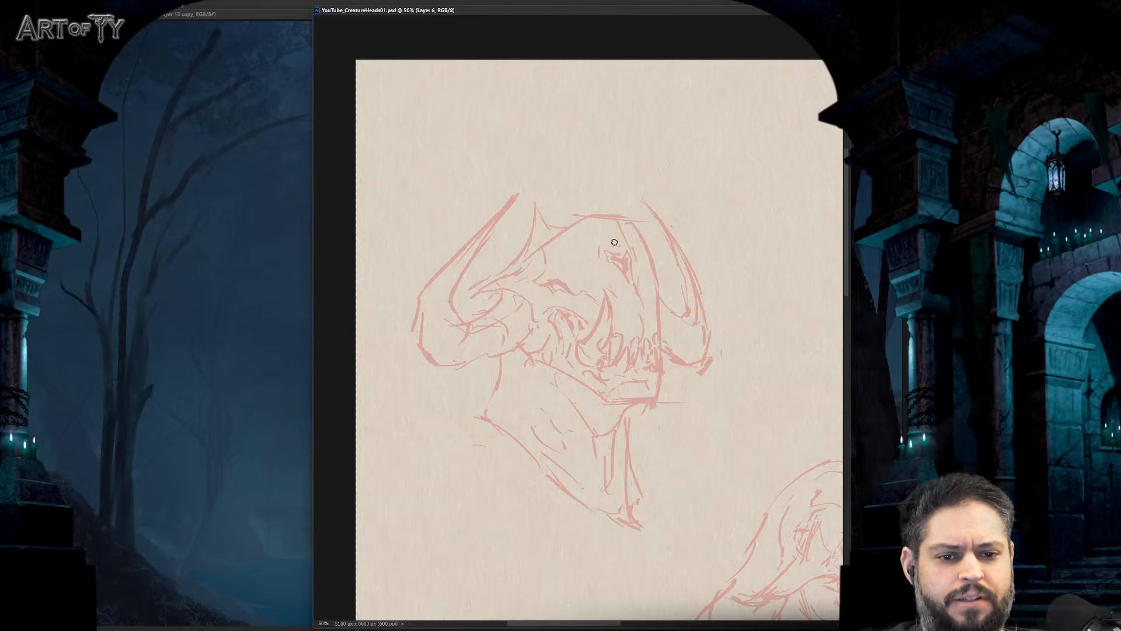
mouse_move(509, 266)
mouse_down()
mouse_move(595, 215)
mouse_move(639, 221)
mouse_up()
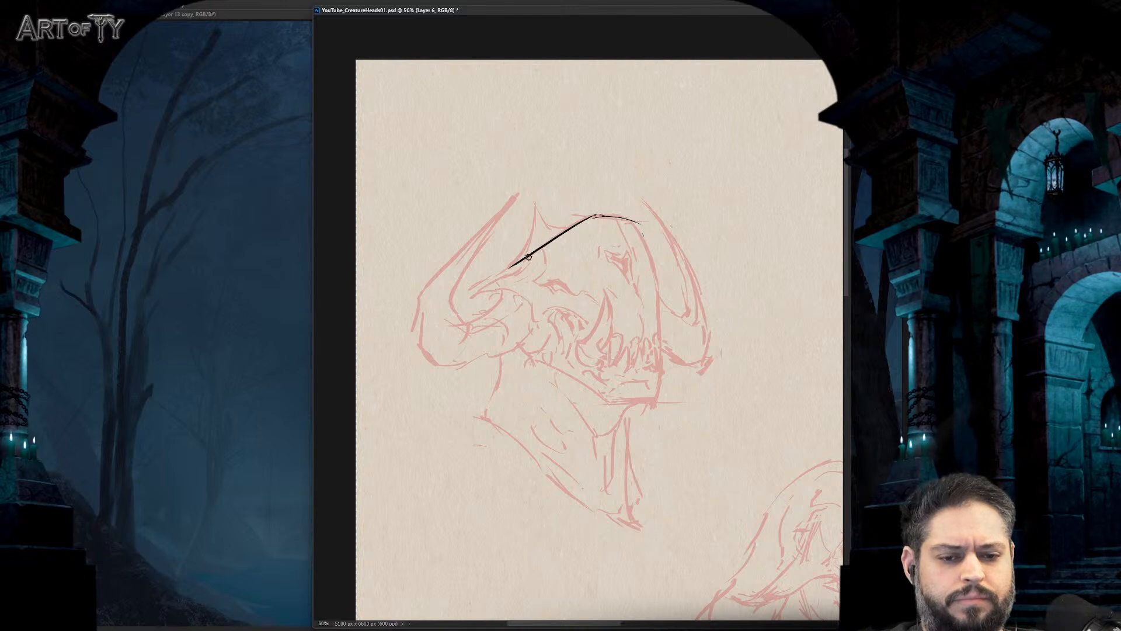
mouse_move(525, 257)
mouse_down()
mouse_move(469, 303)
mouse_move(528, 302)
mouse_up()
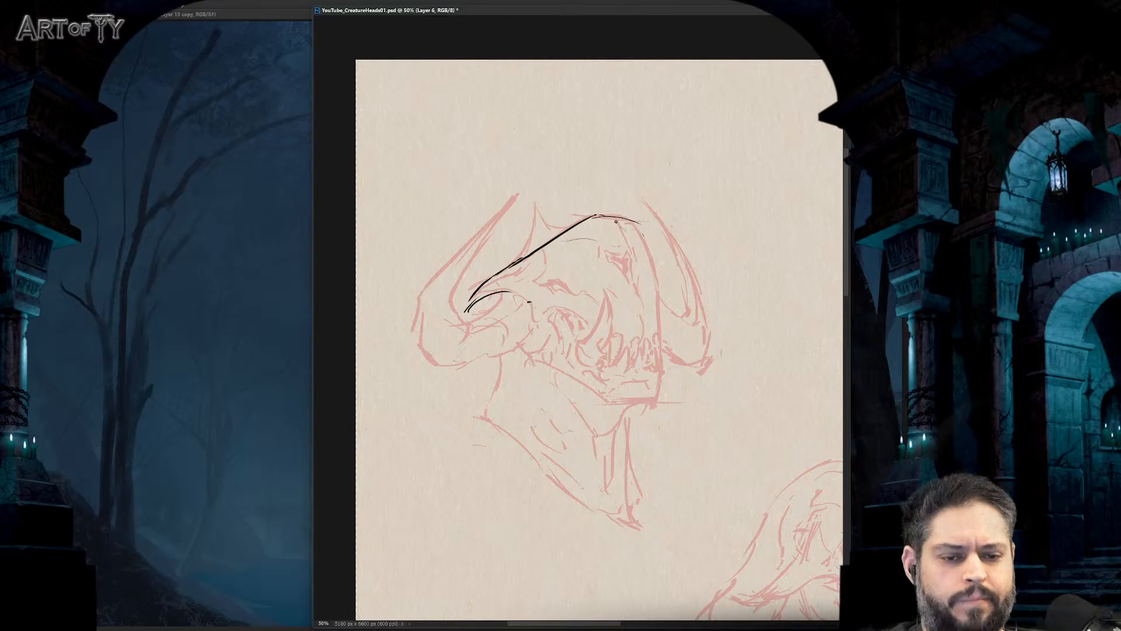
- Ink both eyes of the horned head, including the far brow edge and the creases around the near eye
drag(619, 227, 630, 258)
mouse_move(632, 230)
mouse_down()
mouse_move(642, 270)
mouse_move(612, 258)
mouse_move(637, 291)
mouse_up()
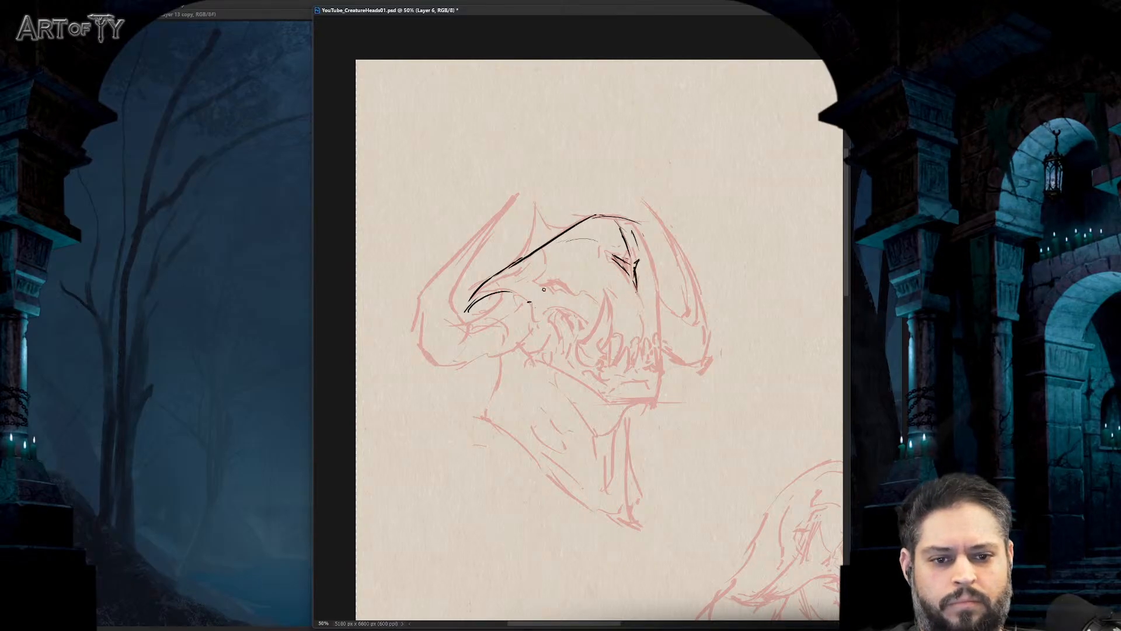
drag(541, 284, 570, 287)
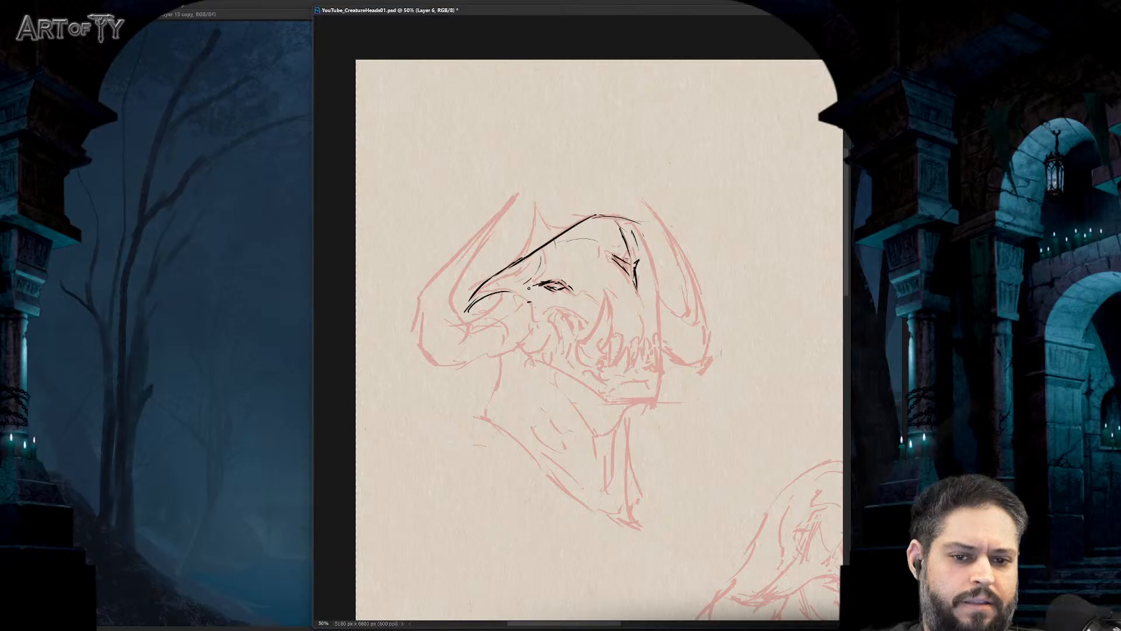
mouse_move(533, 287)
mouse_down()
mouse_move(524, 286)
mouse_move(535, 302)
mouse_up()
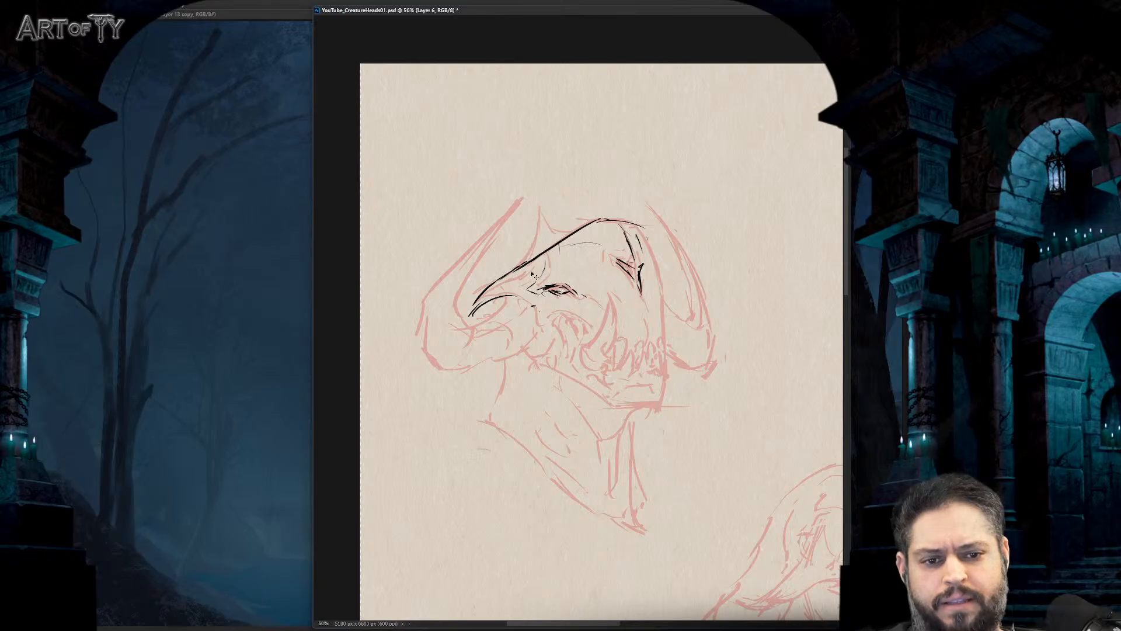
- Thicken the cranium line and ink the horned head's cheek edge, hooked jaw corner and lower jaw contour through to the chin
drag(616, 222, 509, 275)
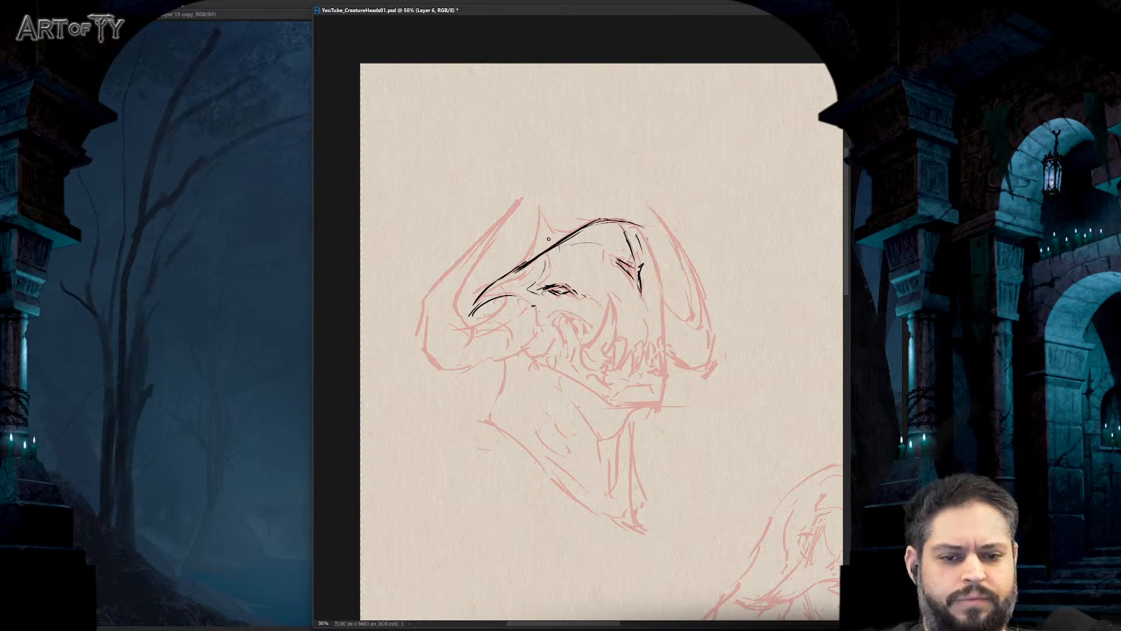
drag(532, 300, 539, 320)
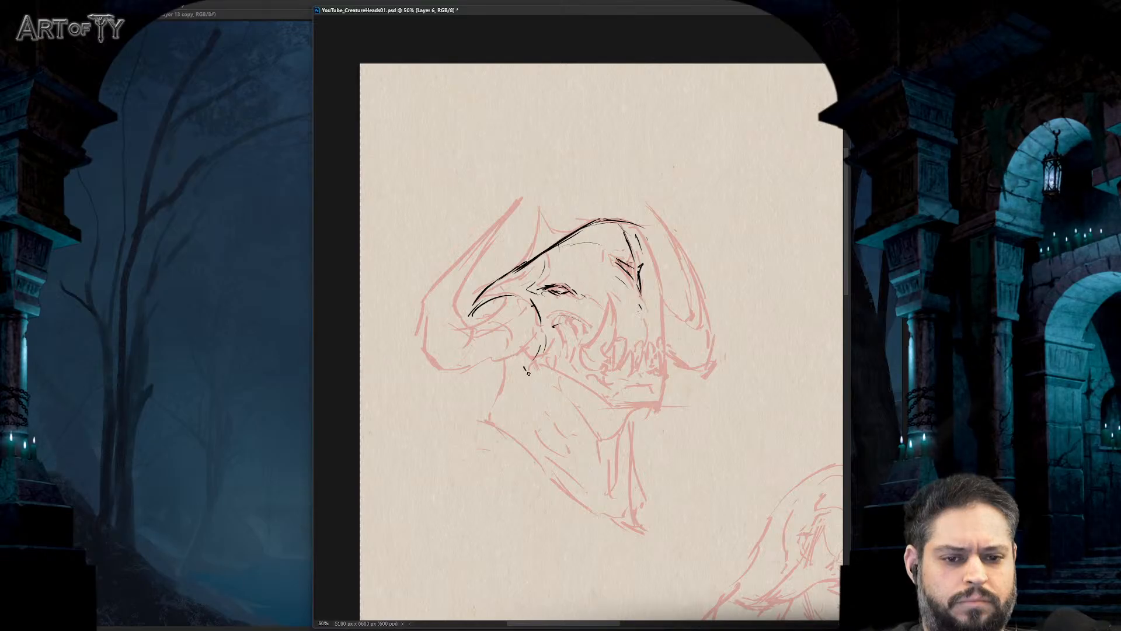
drag(544, 345, 522, 378)
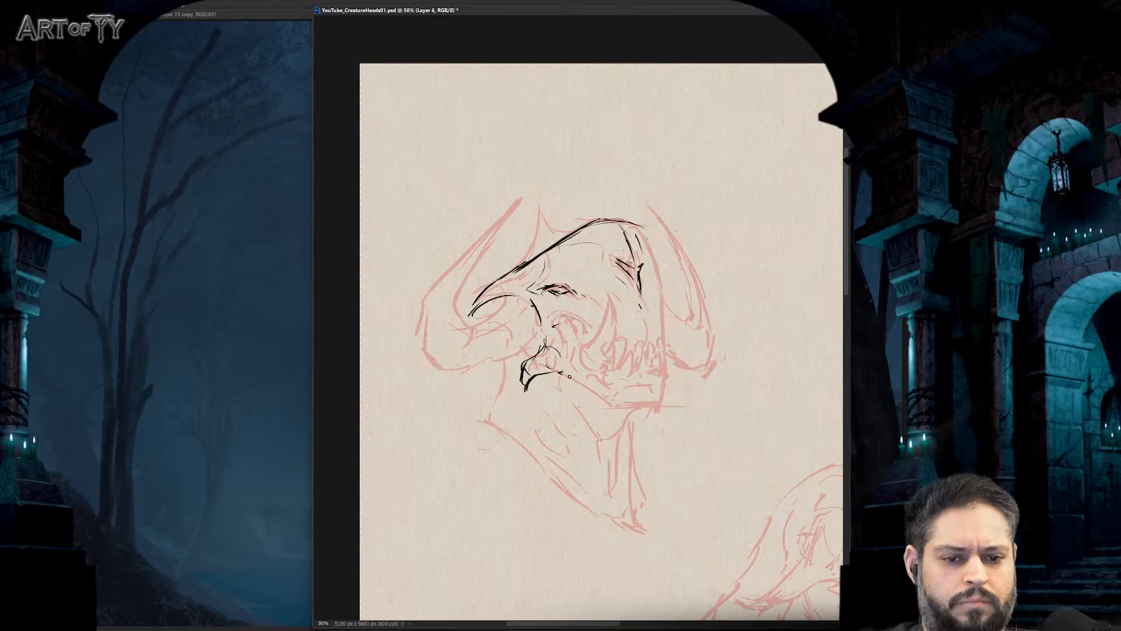
drag(543, 370, 589, 383)
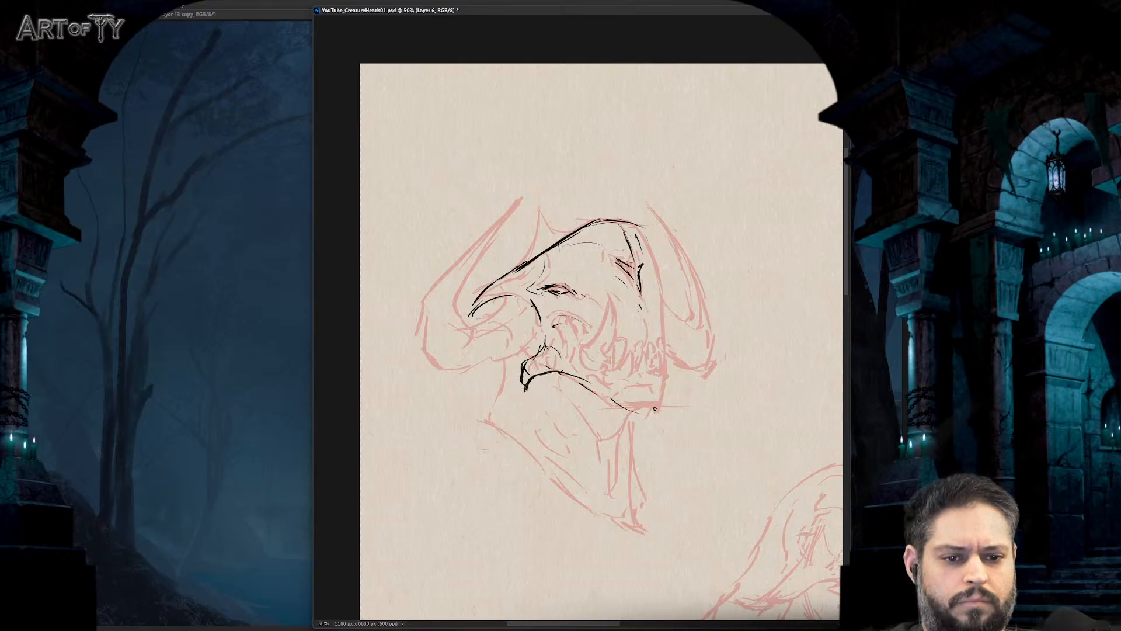
mouse_move(664, 366)
mouse_down()
mouse_move(651, 417)
mouse_move(633, 418)
mouse_move(656, 425)
mouse_up()
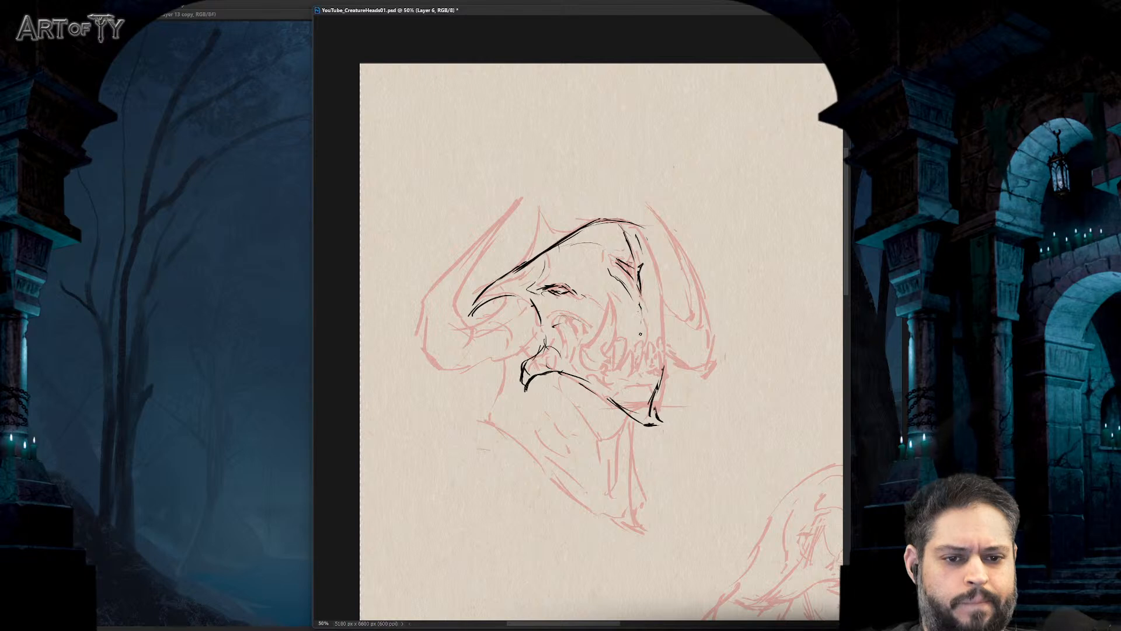
- Ink the base of the near horn with a rounded socket rim and short ridge lines across the horn
key(ctrl+plus)
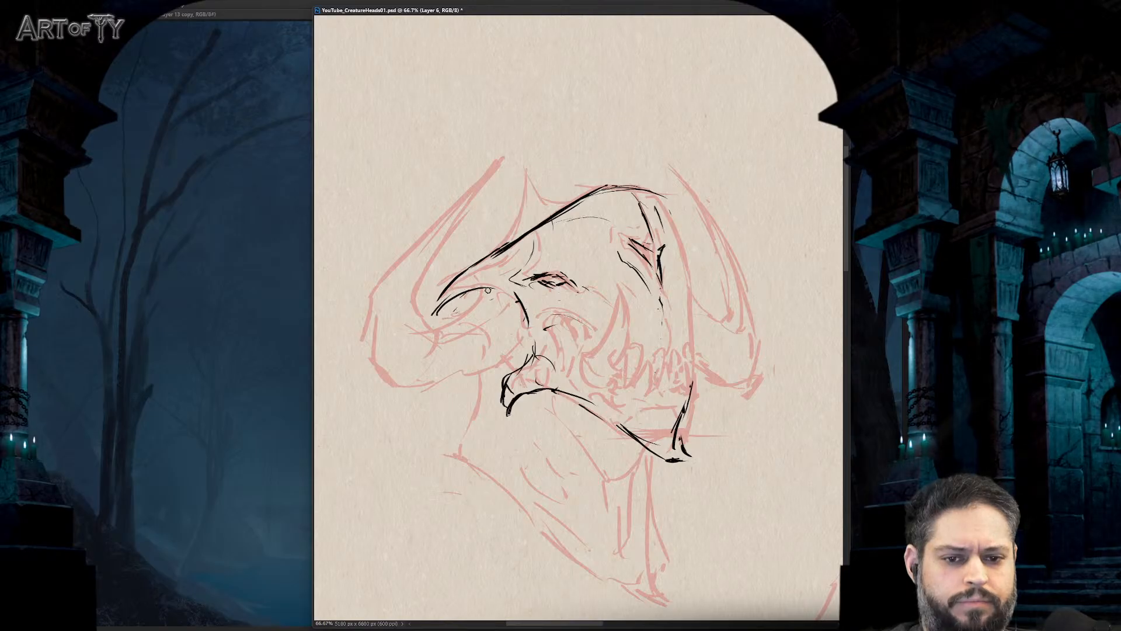
mouse_move(457, 304)
mouse_down()
mouse_move(438, 318)
mouse_move(489, 301)
mouse_move(523, 332)
mouse_move(497, 353)
mouse_move(412, 330)
mouse_move(437, 347)
mouse_move(454, 345)
mouse_move(437, 324)
mouse_move(488, 324)
mouse_move(449, 352)
mouse_up()
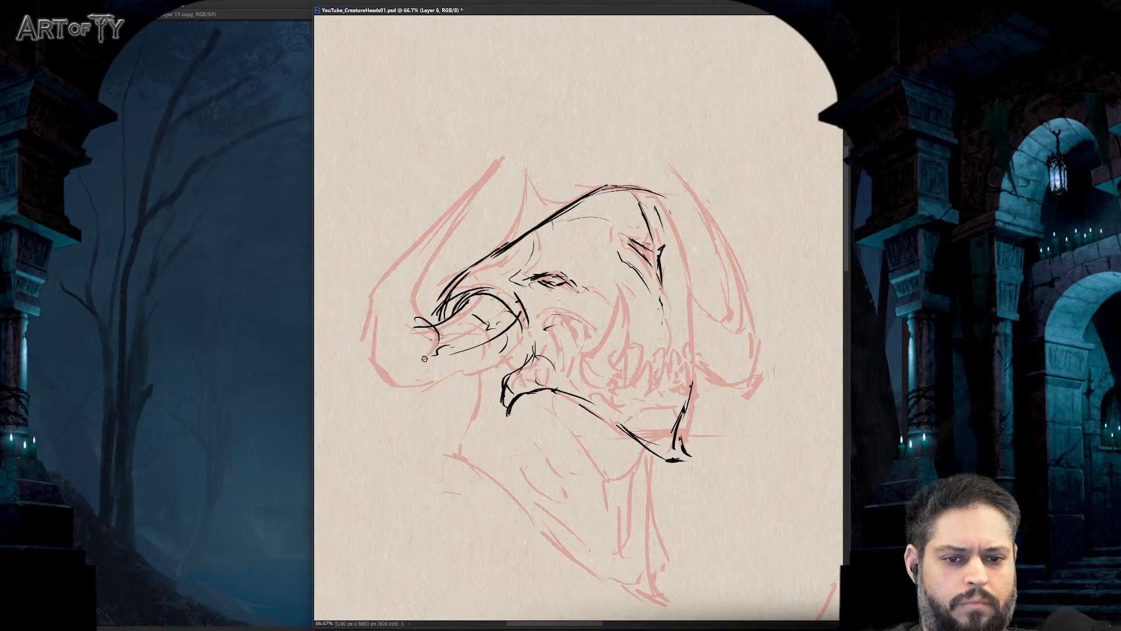
key(ctrl+minus)
key(ctrl+minus)
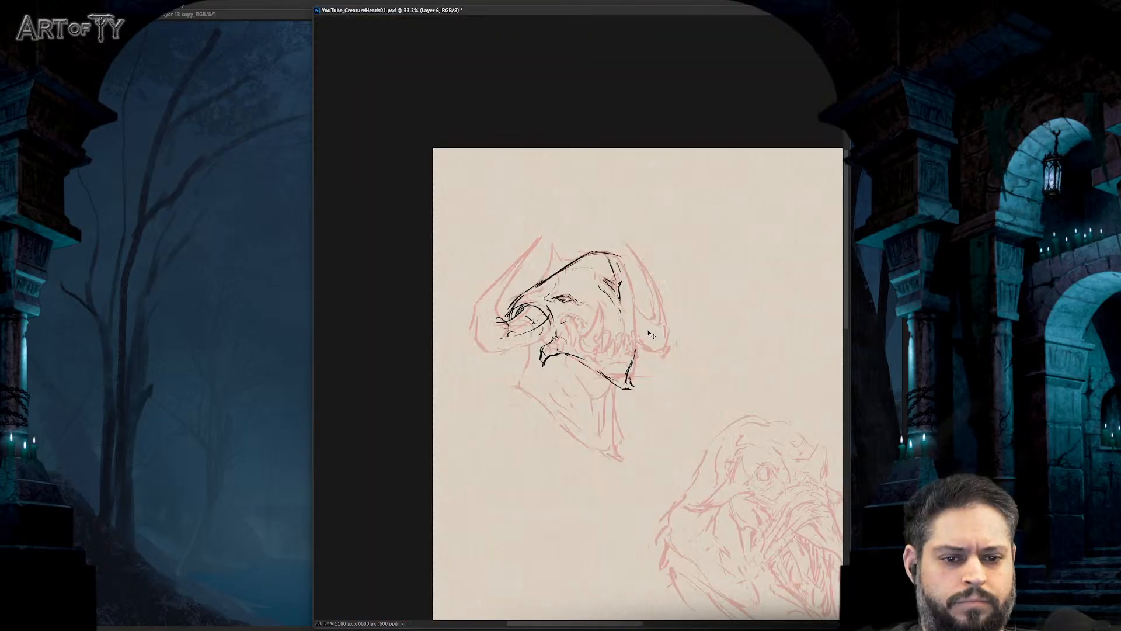
- Ink the creases below the near eye, the far side of the muzzle and the curved fold above the mouth
key(ctrl+plus)
key(ctrl+plus)
drag(567, 285, 548, 281)
key([)
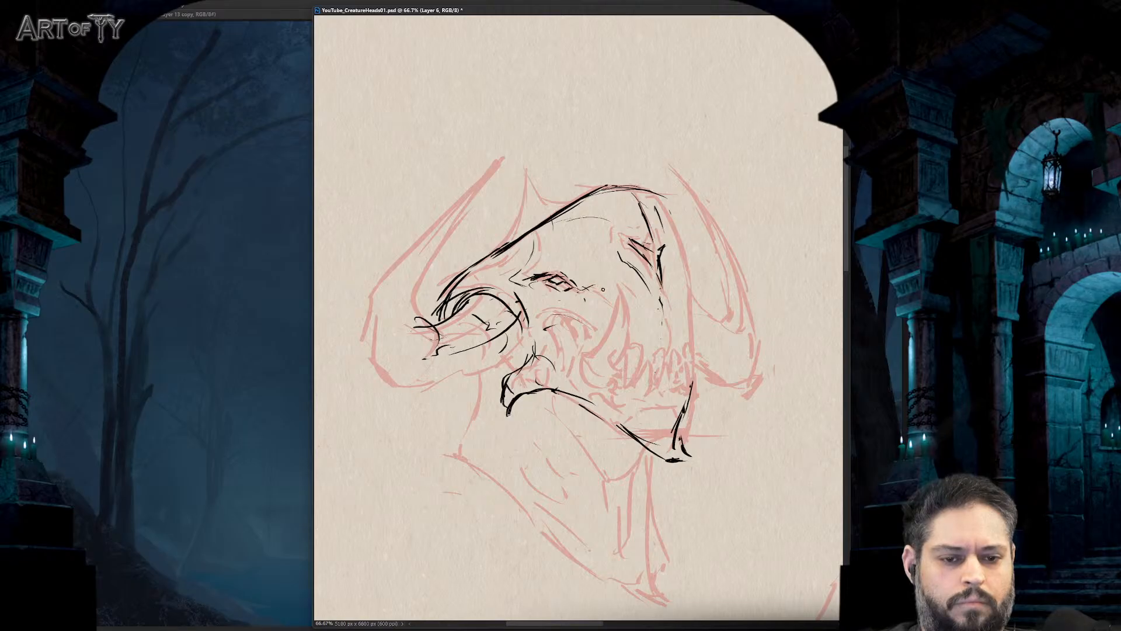
drag(628, 308, 648, 345)
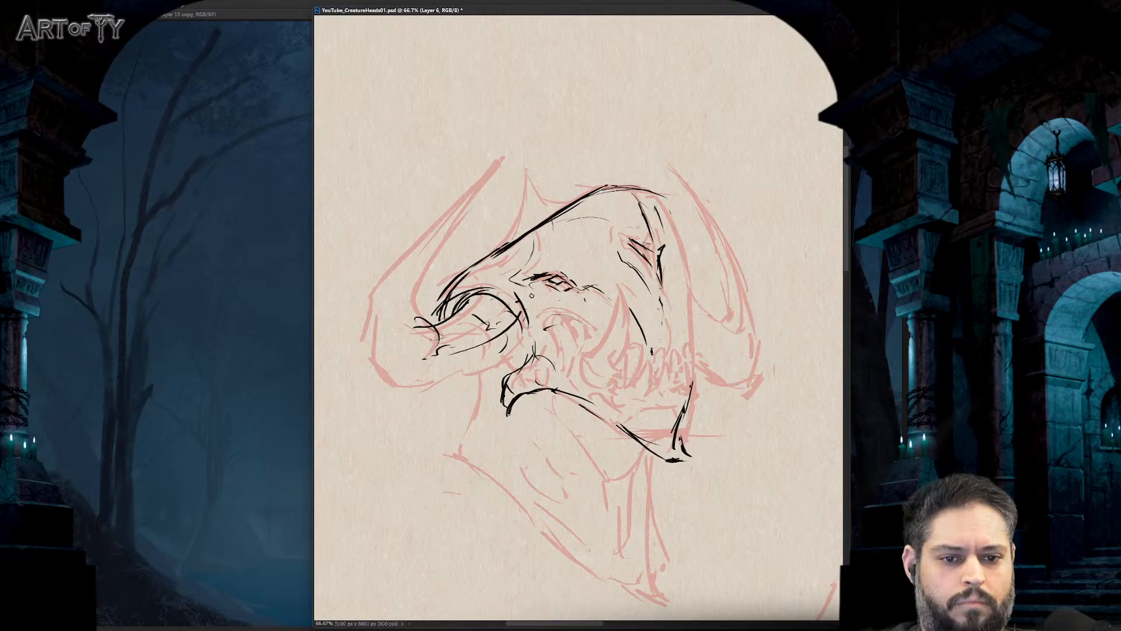
mouse_move(531, 316)
mouse_down()
mouse_move(561, 302)
mouse_move(577, 310)
mouse_move(528, 317)
mouse_move(605, 325)
mouse_up()
key(e)
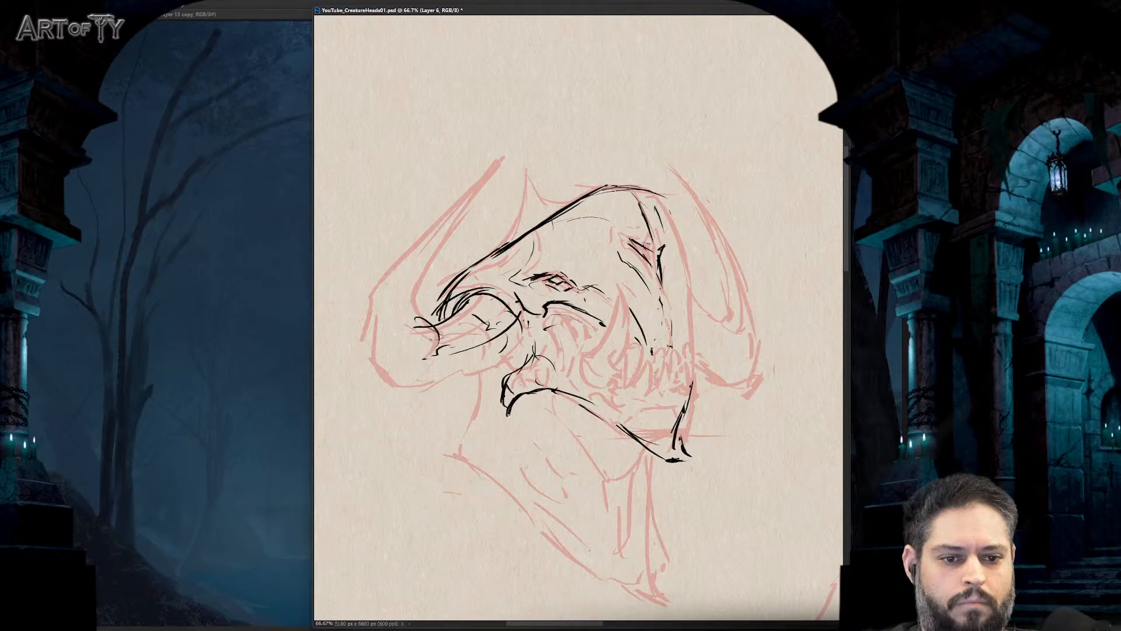
- Ink a tall pointed spike rising from the forehead, with a curved back edge and a long far edge
key(h)
drag(668, 328, 625, 219)
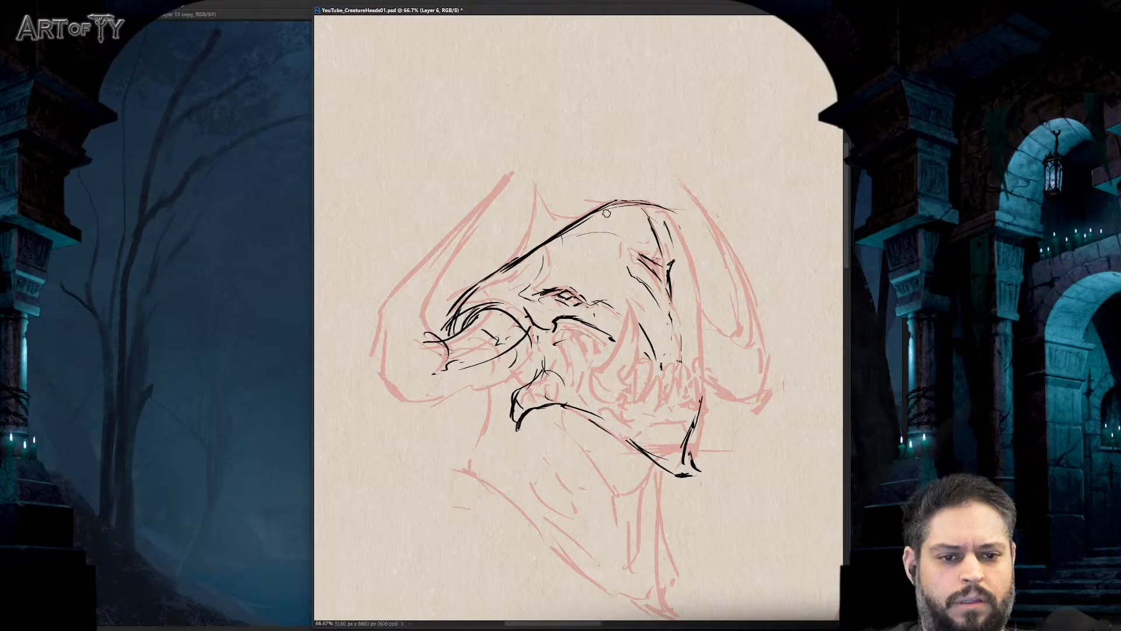
mouse_move(583, 219)
mouse_down()
mouse_move(609, 187)
mouse_move(614, 133)
mouse_up()
mouse_move(683, 249)
mouse_down()
mouse_move(636, 151)
mouse_move(663, 197)
mouse_up()
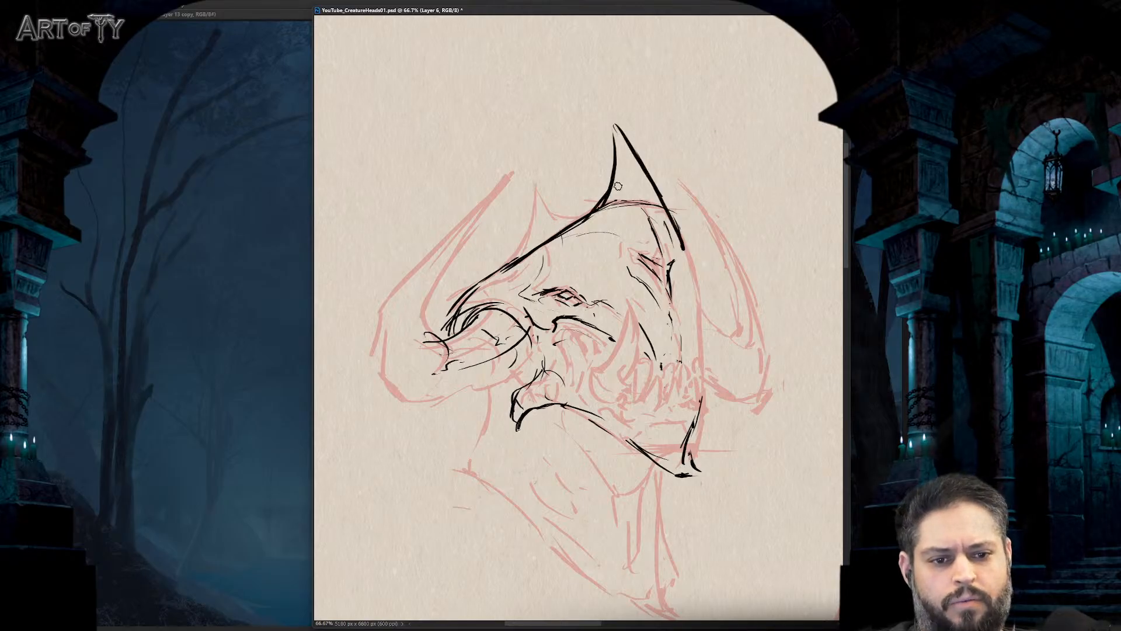
drag(615, 168, 609, 108)
drag(609, 111, 667, 213)
key(ctrl+minus)
key(ctrl+minus)
key(ctrl+minus)
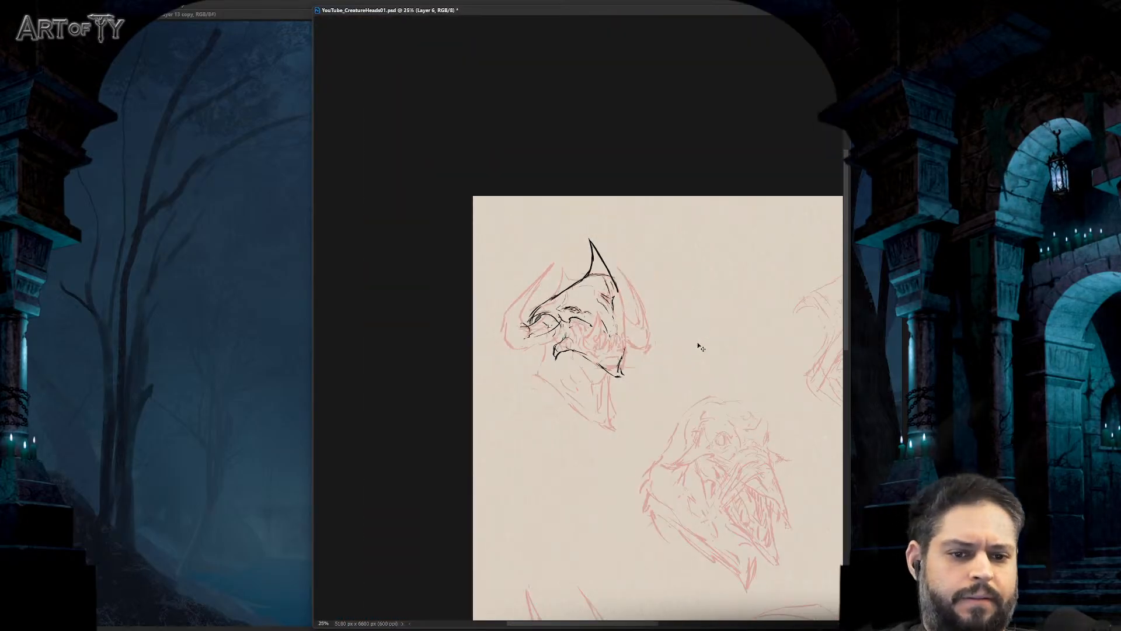
key(ctrl+plus)
key(ctrl+plus)
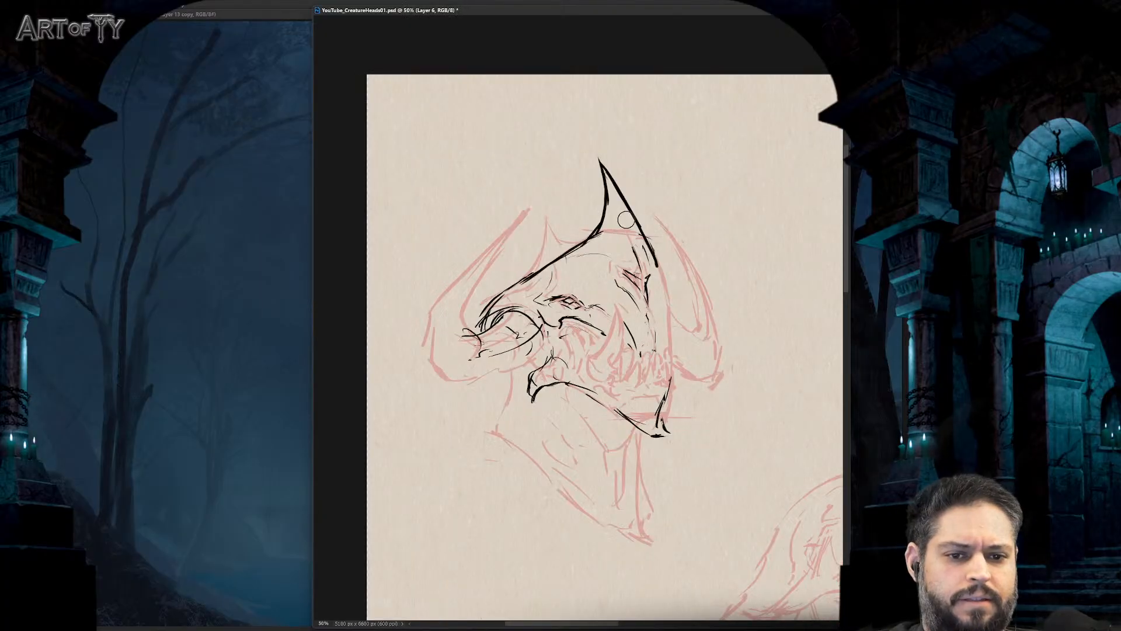
- Extend the forehead spike's far edge as a continuous contour down the far side of the face
drag(641, 233, 667, 327)
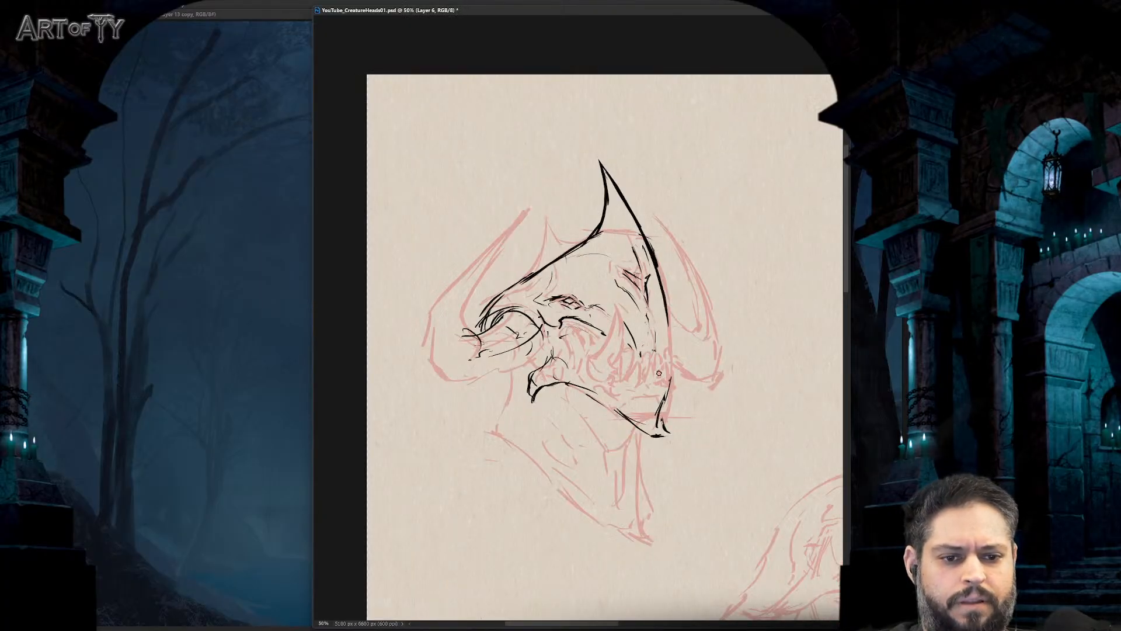
key(ctrl+minus)
key(ctrl+plus)
key(ctrl+plus)
key(ctrl+minus)
key(ctrl+plus)
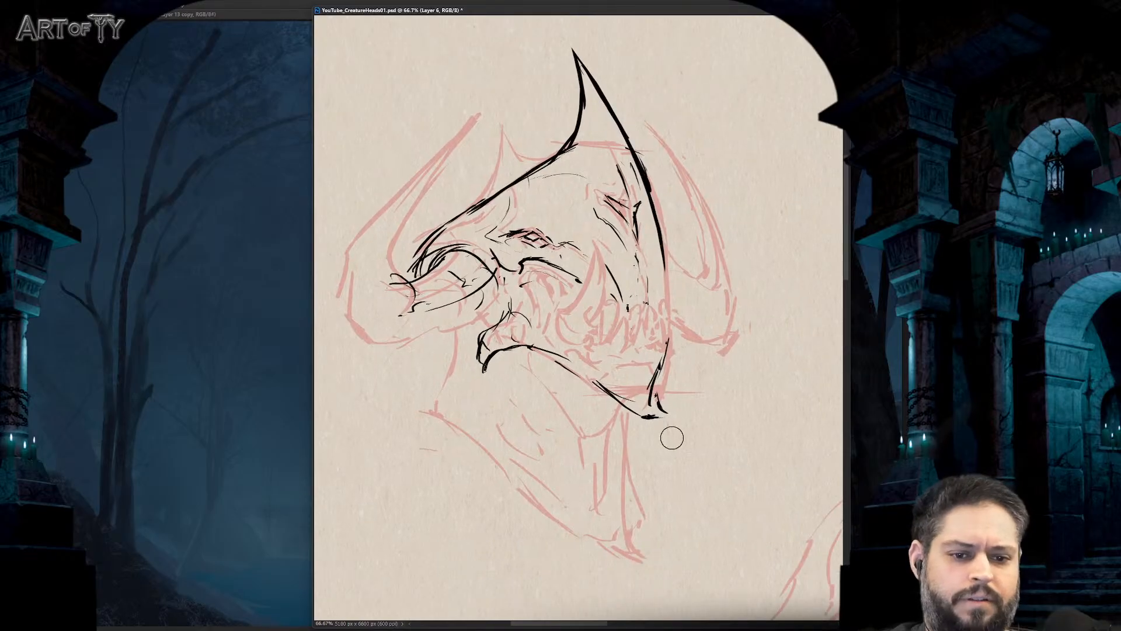
- Replace the blunt chin with a long downward-pointing spike, redrawing its front and back edges to a sharp tip
mouse_move(665, 358)
mouse_down()
mouse_move(638, 461)
mouse_move(654, 376)
mouse_up()
key(ctrl+minus)
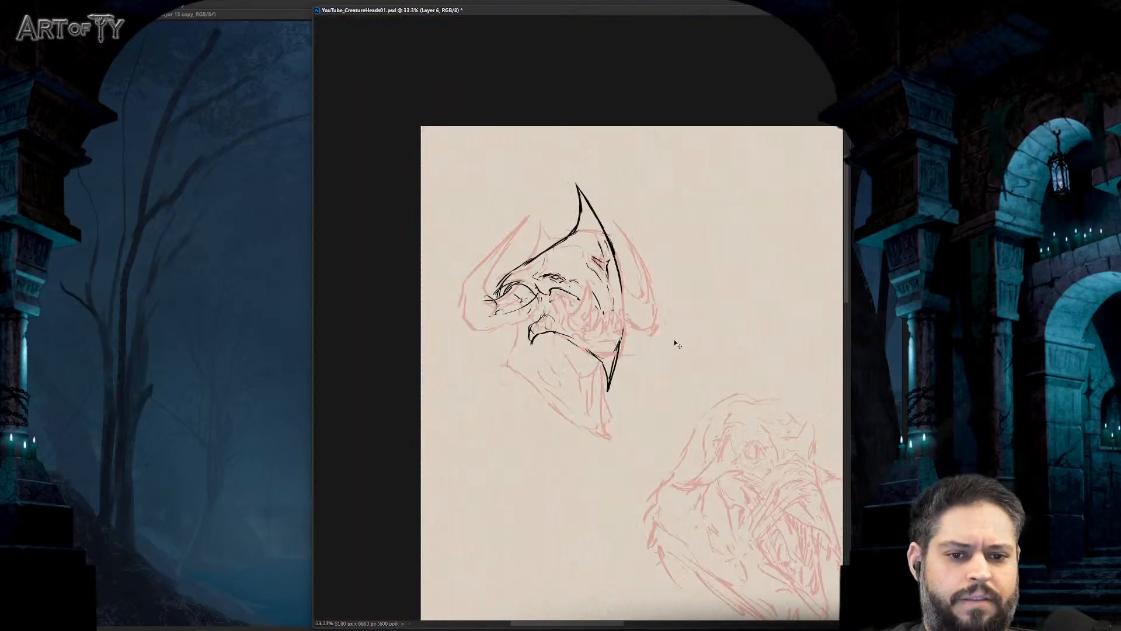
key(ctrl+plus)
key(ctrl+z)
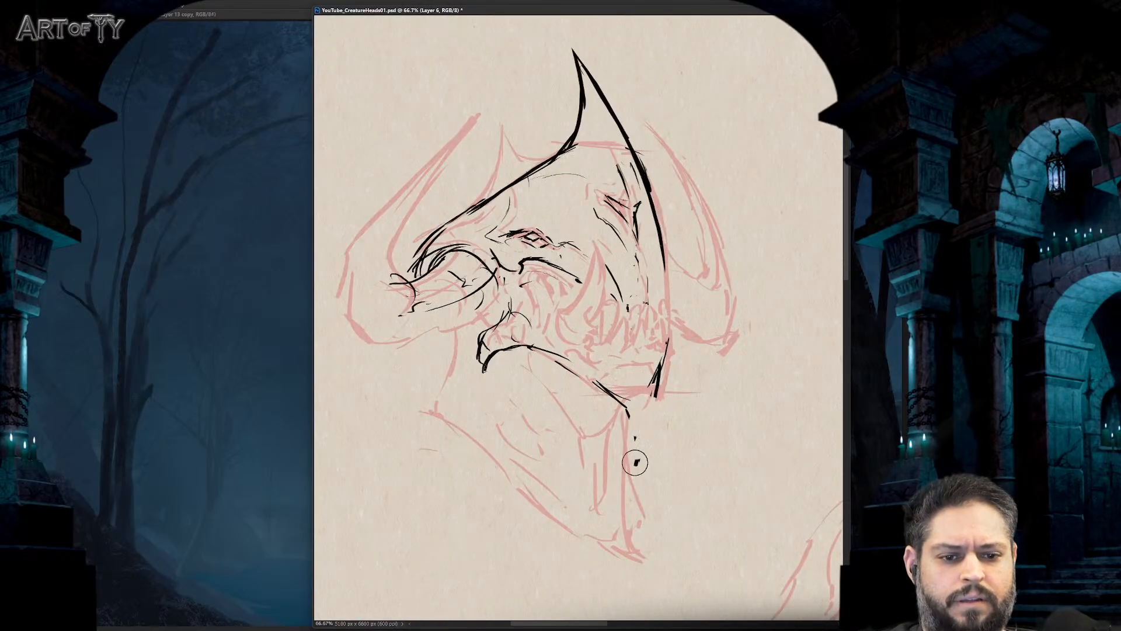
key(ctrl+z)
mouse_move(658, 365)
mouse_down()
mouse_move(633, 421)
mouse_move(645, 445)
mouse_up()
drag(625, 408, 659, 474)
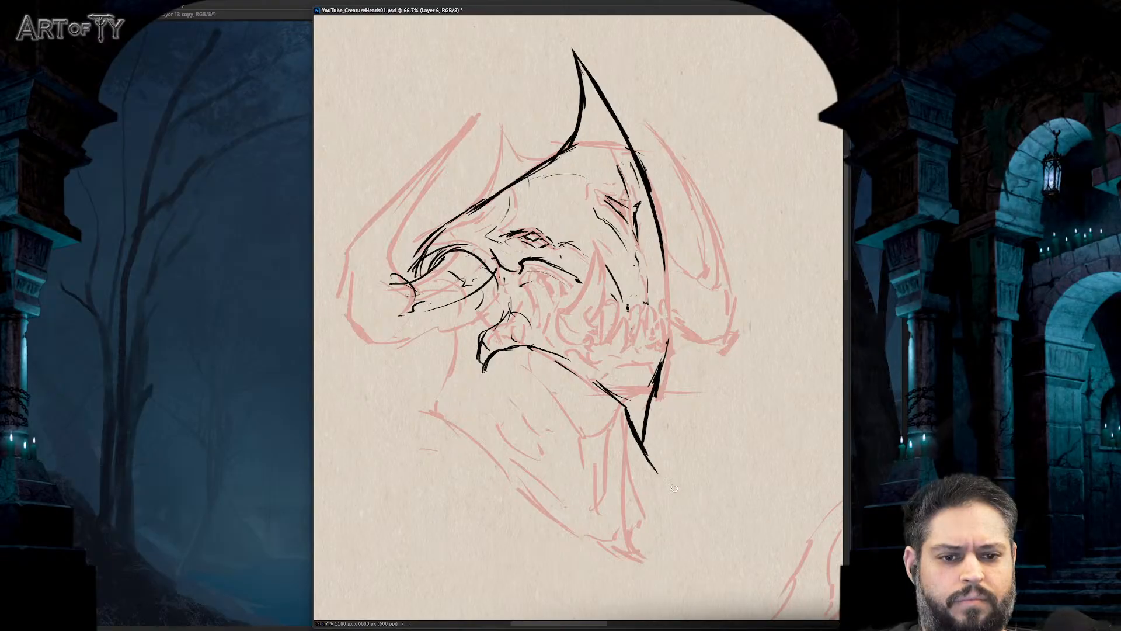
key(ctrl+minus)
key(ctrl+plus)
key(ctrl+z)
drag(652, 400, 644, 456)
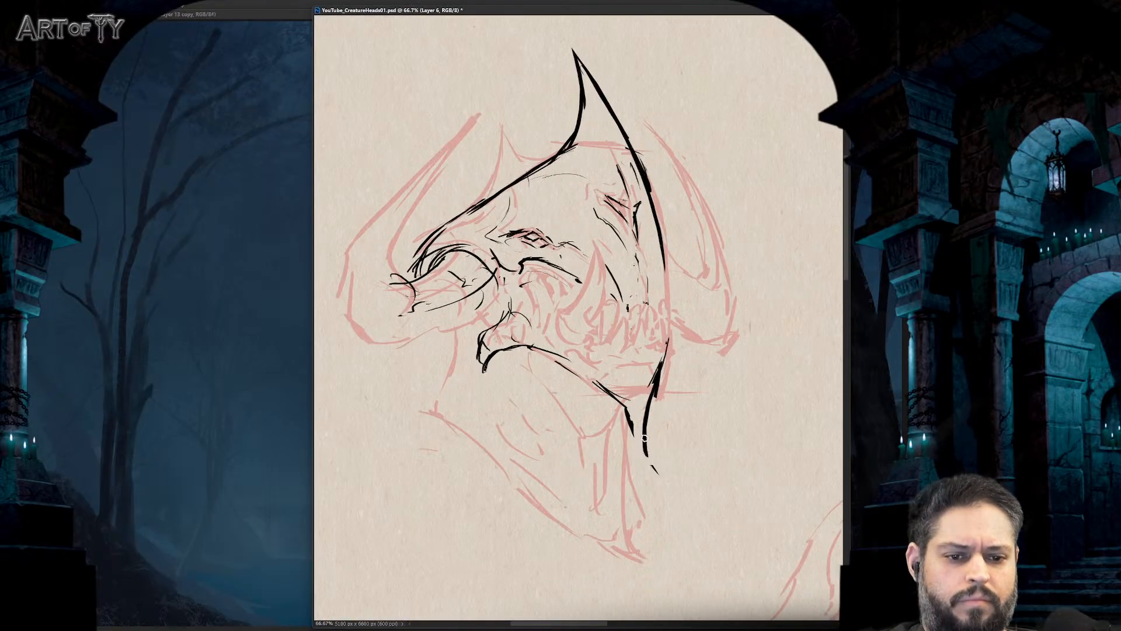
drag(626, 414, 657, 473)
- Erase the stray line above the far eye and ink a ridge line inside the forehead spike
drag(579, 234, 581, 253)
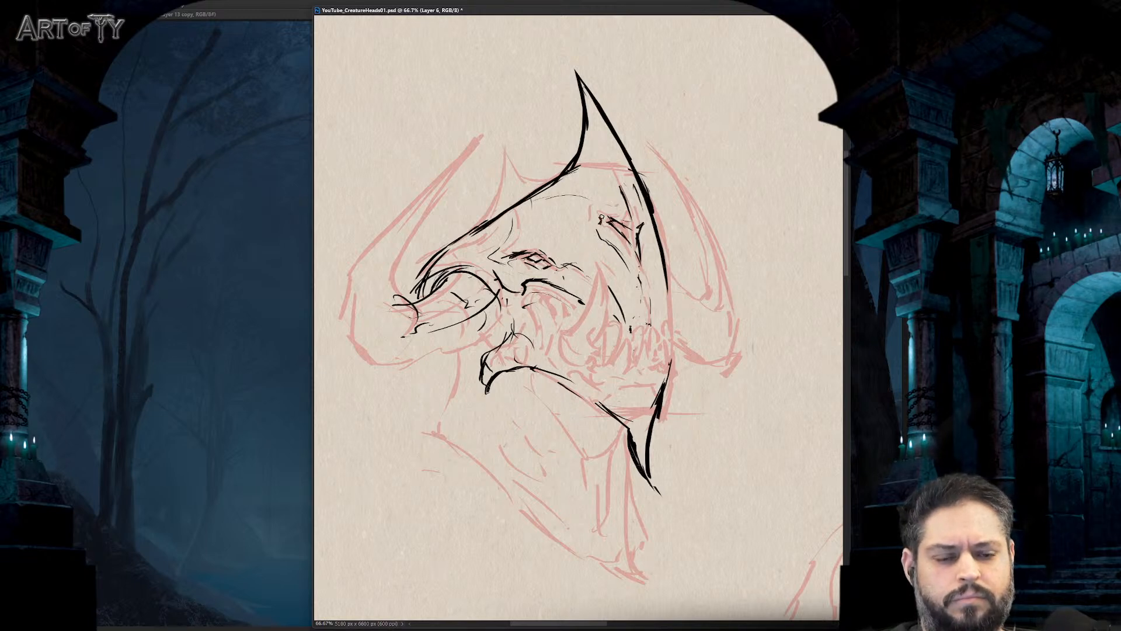
key(e)
drag(622, 188, 631, 211)
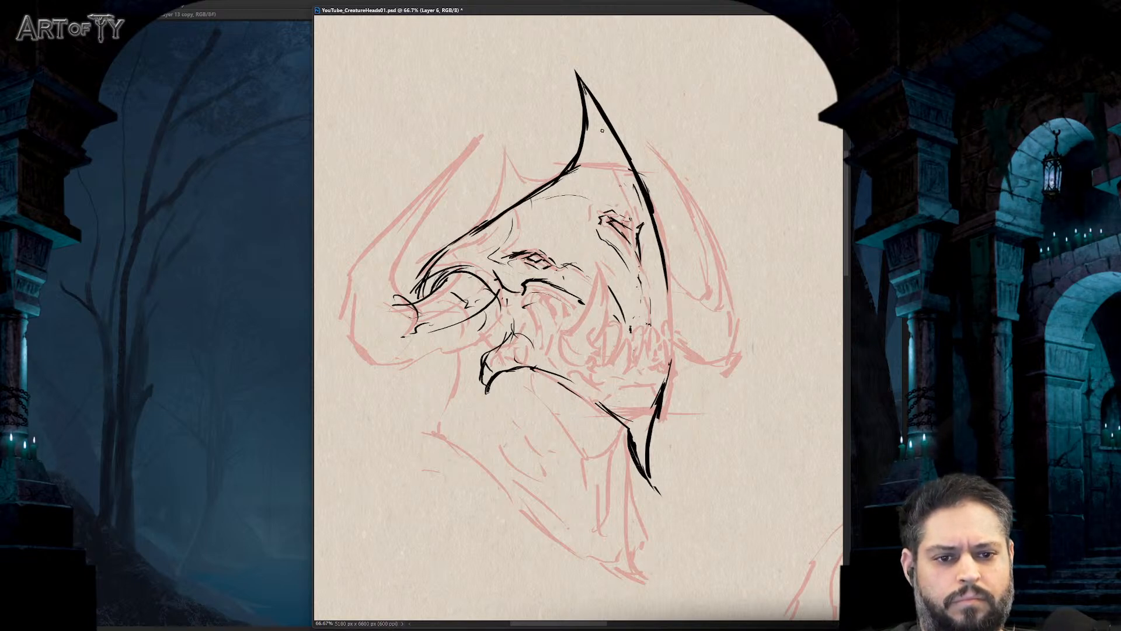
drag(587, 93, 619, 171)
drag(607, 122, 621, 174)
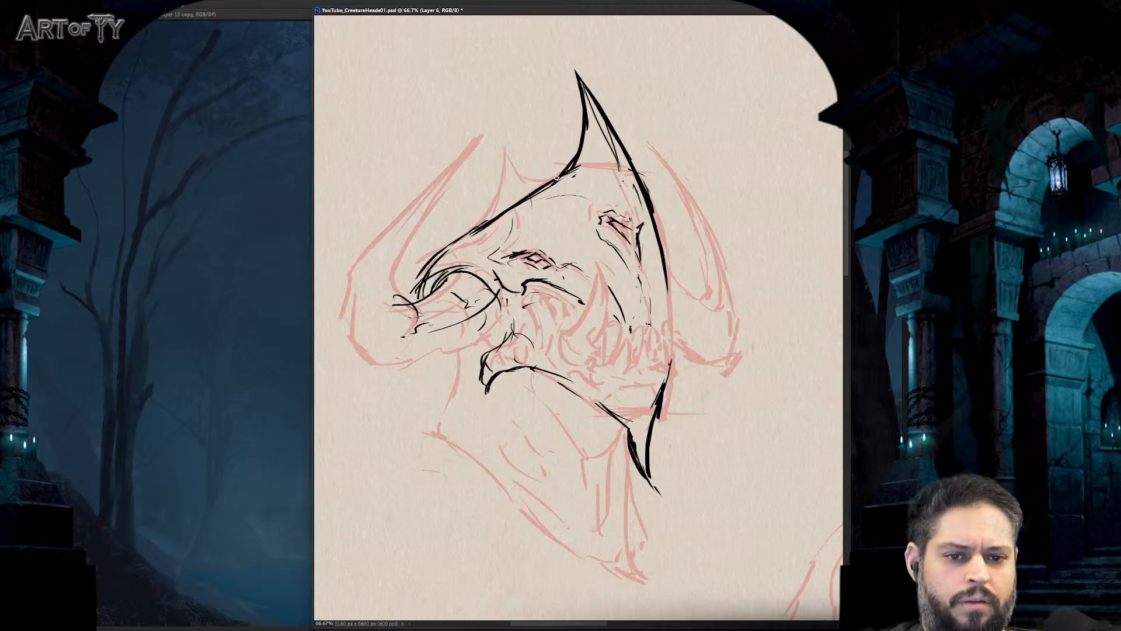
- Ink the forehead ridge toward the far brow and reshape the cranium contour behind the spike with a small bump
mouse_move(535, 198)
mouse_down()
mouse_move(601, 197)
mouse_move(633, 223)
mouse_move(586, 216)
mouse_move(576, 227)
mouse_move(598, 243)
mouse_up()
drag(638, 275, 636, 306)
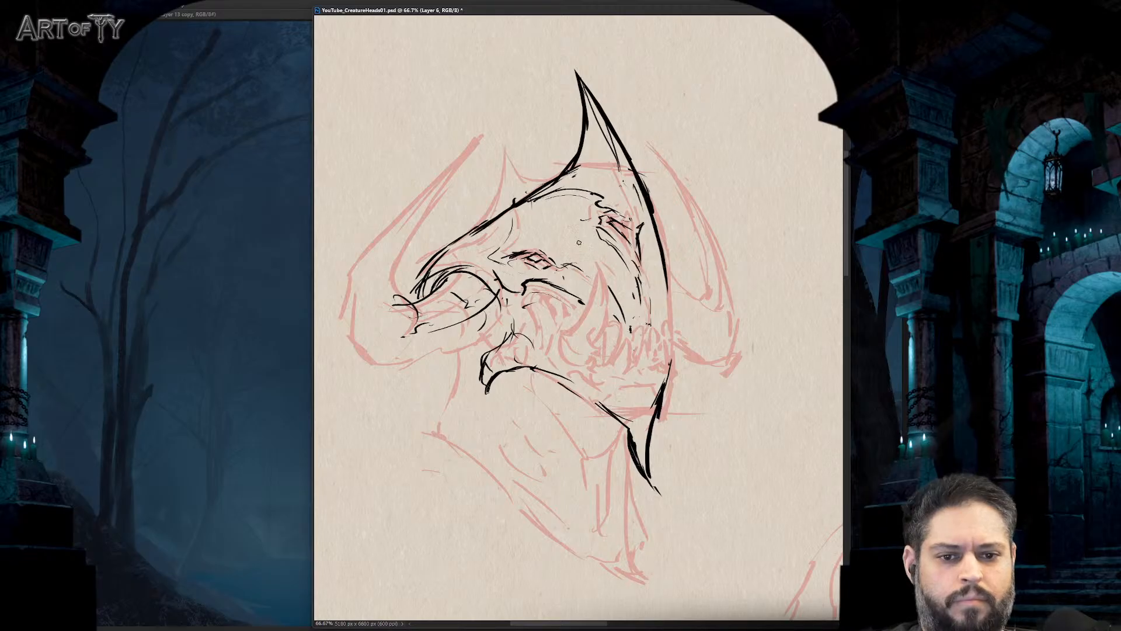
mouse_move(523, 205)
mouse_down()
mouse_move(482, 217)
mouse_move(529, 198)
mouse_up()
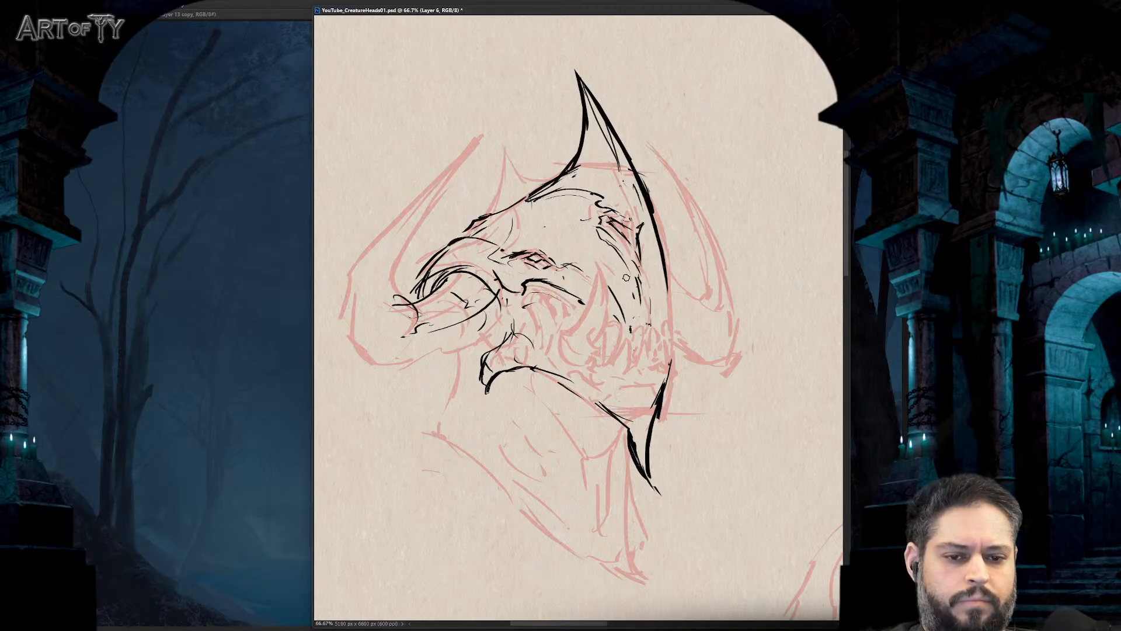
key(ctrl+minus)
key(ctrl+minus)
key(ctrl+plus)
key(ctrl+plus)
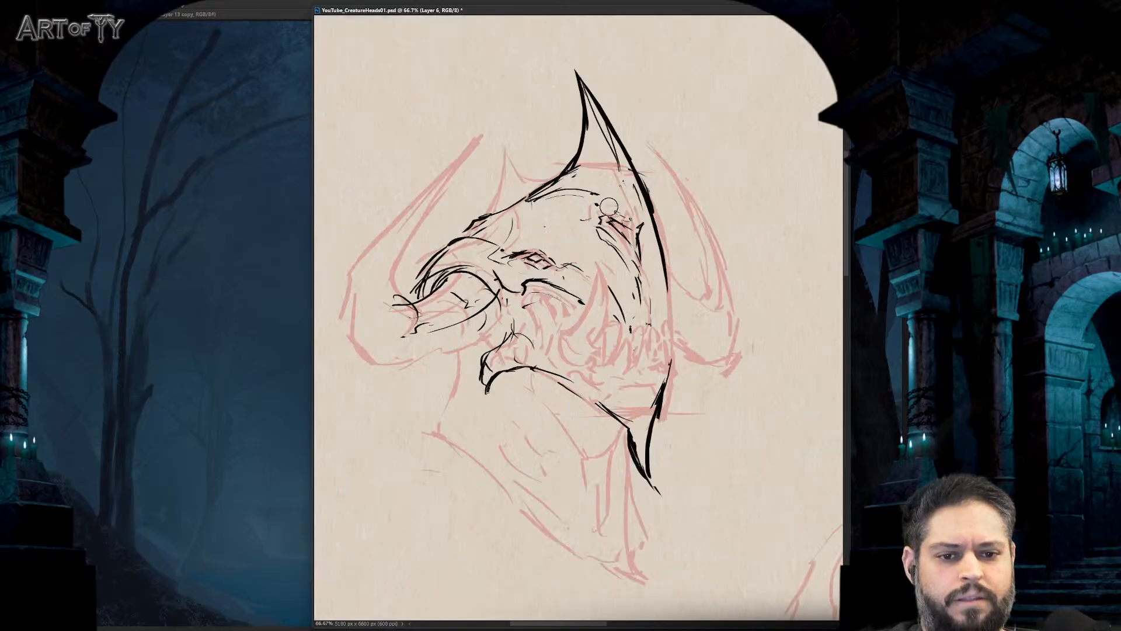
- Darken the far eye and ink the heavy creases running down beside it
mouse_move(631, 233)
mouse_down()
mouse_move(621, 228)
mouse_move(637, 234)
mouse_move(625, 246)
mouse_move(640, 226)
mouse_move(645, 283)
mouse_up()
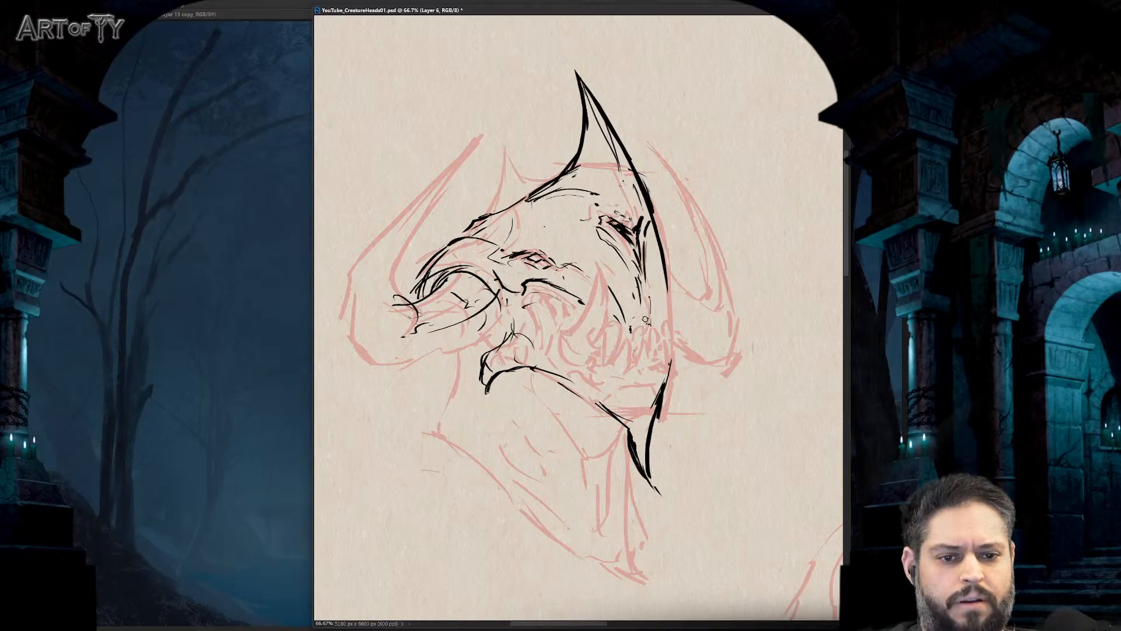
key(ctrl+minus)
key(ctrl+plus)
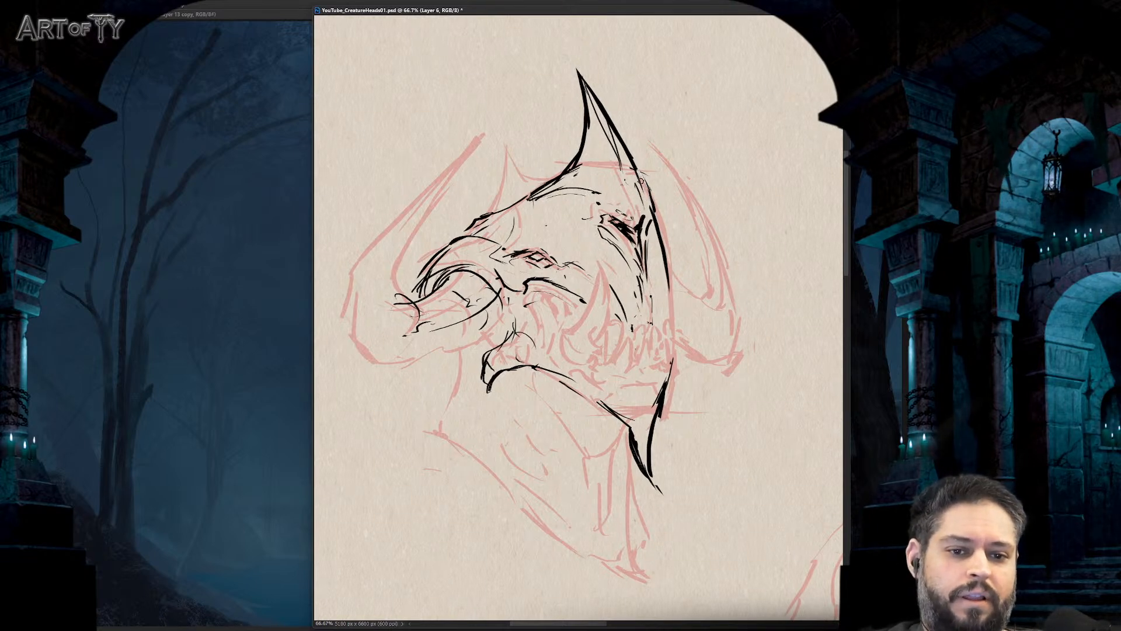
- Link the forehead spike's base to the far brow and ink the nostril at the muzzle's end with the lip line beside it
drag(640, 208, 643, 174)
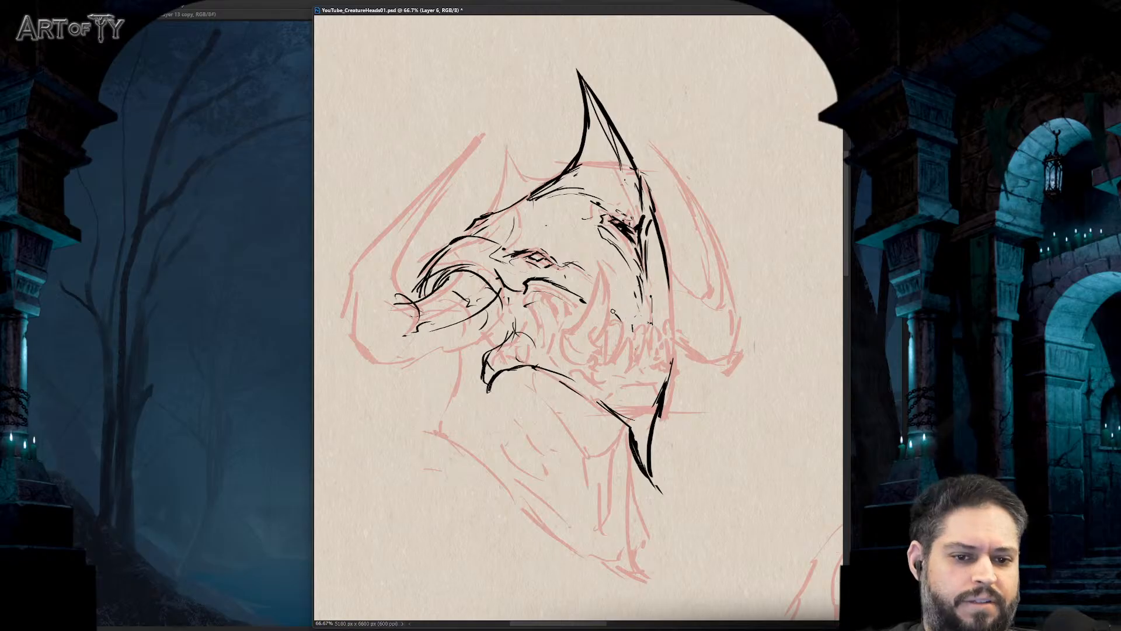
drag(628, 328, 618, 298)
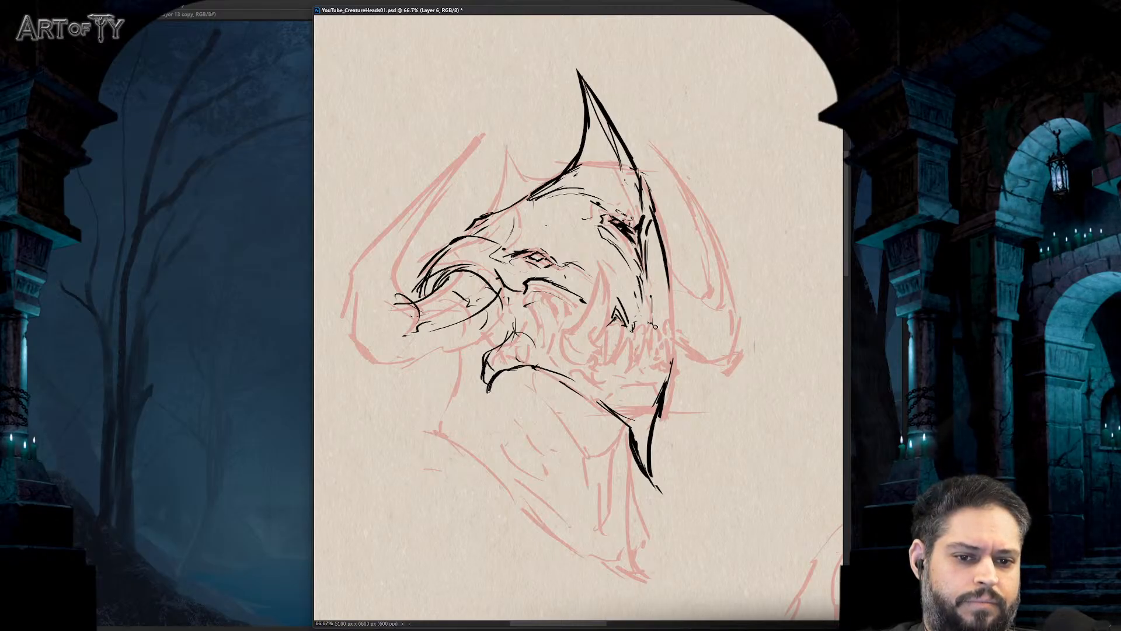
drag(627, 327, 642, 324)
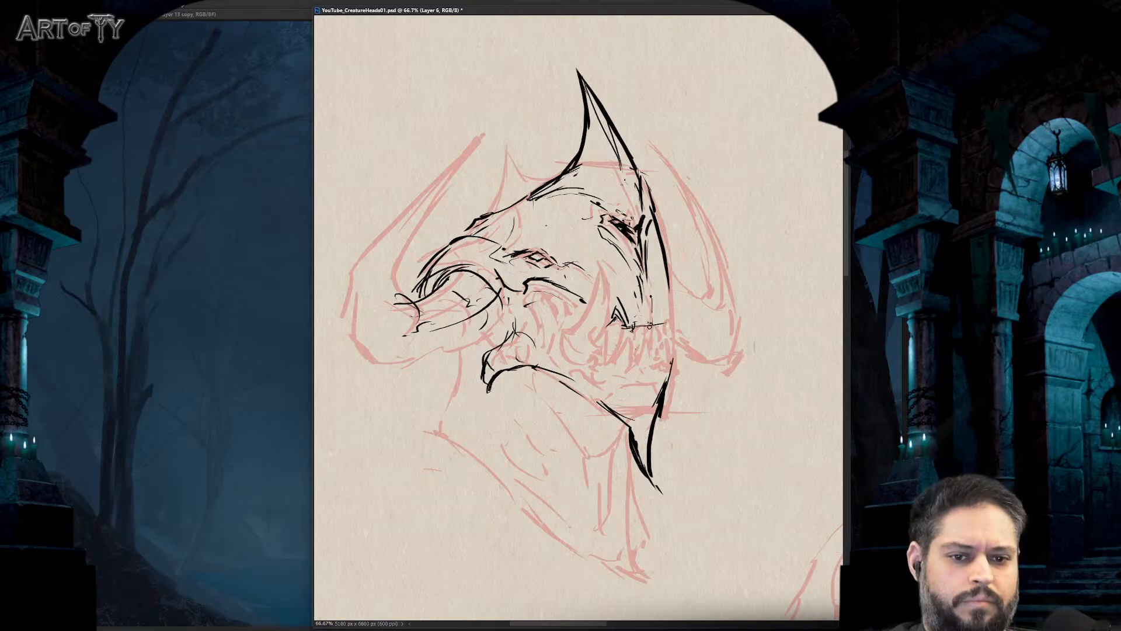
- Erase the diamond-shaped iris of the near eye and re-ink the opening with slanted strokes
key(ctrl+plus)
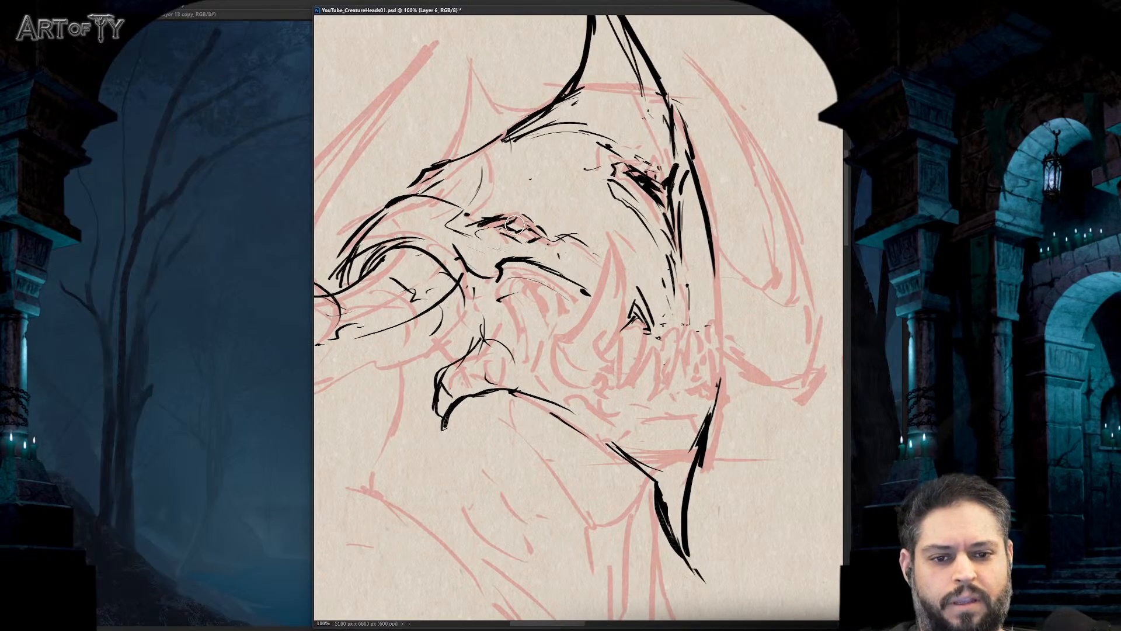
drag(512, 216, 532, 257)
key(ctrl+minus)
key(ctrl+z)
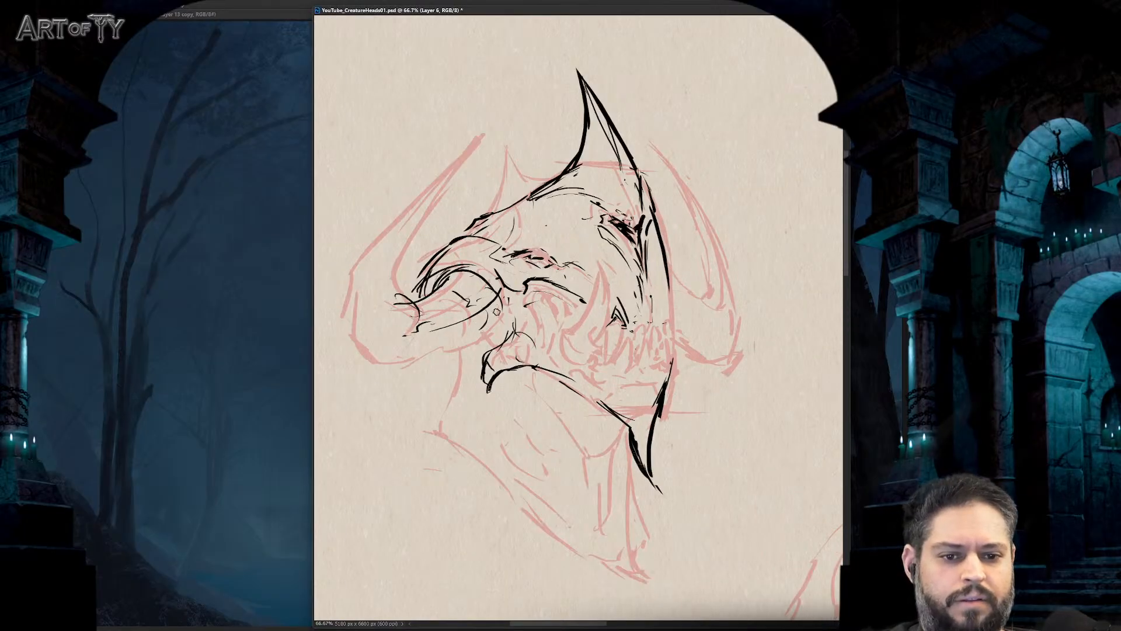
key(ctrl+plus)
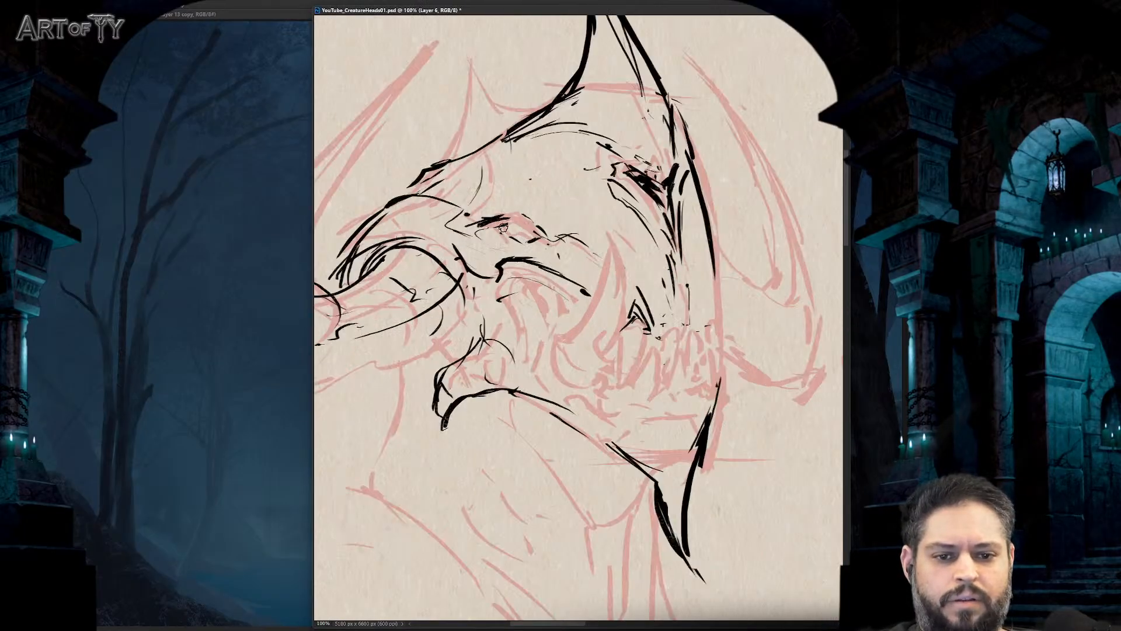
mouse_move(503, 227)
mouse_down()
mouse_move(534, 234)
mouse_move(506, 240)
mouse_up()
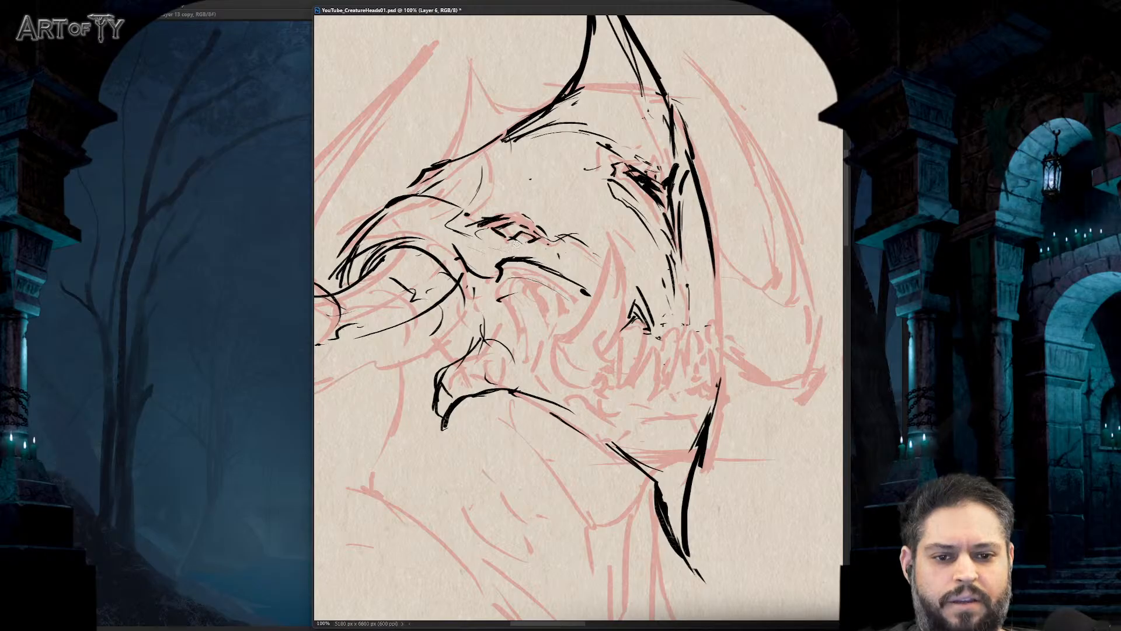
key(ctrl+minus)
key(ctrl+minus)
key(ctrl+plus)
key(ctrl+plus)
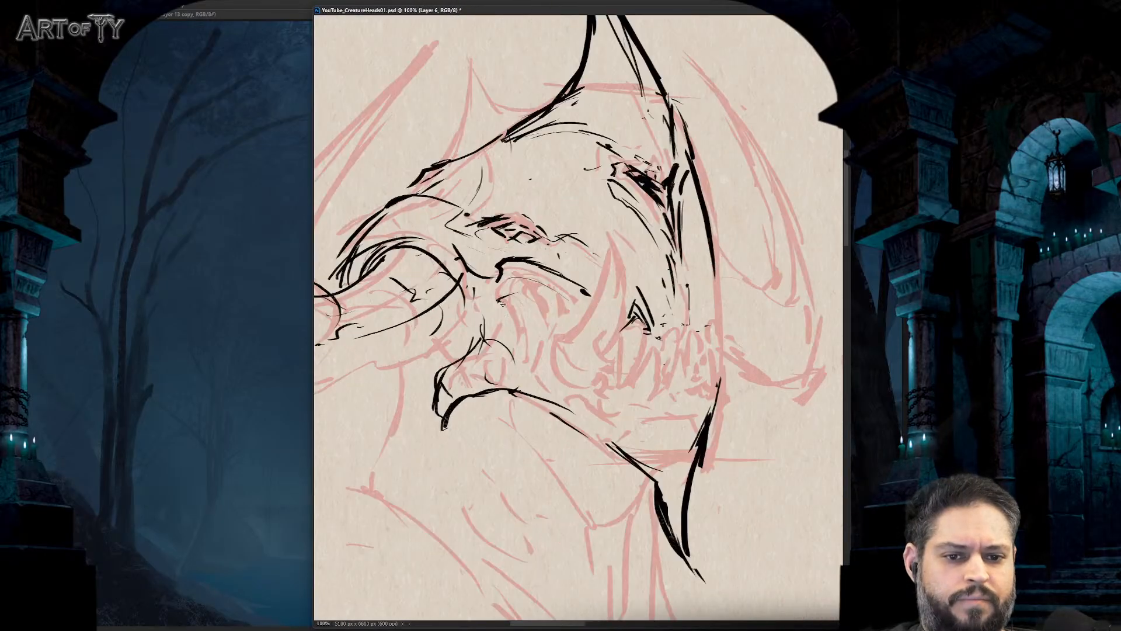
- Try redrawing the near eye larger and farther forward, with a bold triangular outline, pupil and brow line
mouse_move(522, 236)
mouse_down()
mouse_move(505, 231)
mouse_move(578, 238)
mouse_move(605, 213)
mouse_move(534, 202)
mouse_move(508, 243)
mouse_move(555, 233)
mouse_move(520, 224)
mouse_move(552, 236)
mouse_move(565, 222)
mouse_move(561, 242)
mouse_up()
key(b)
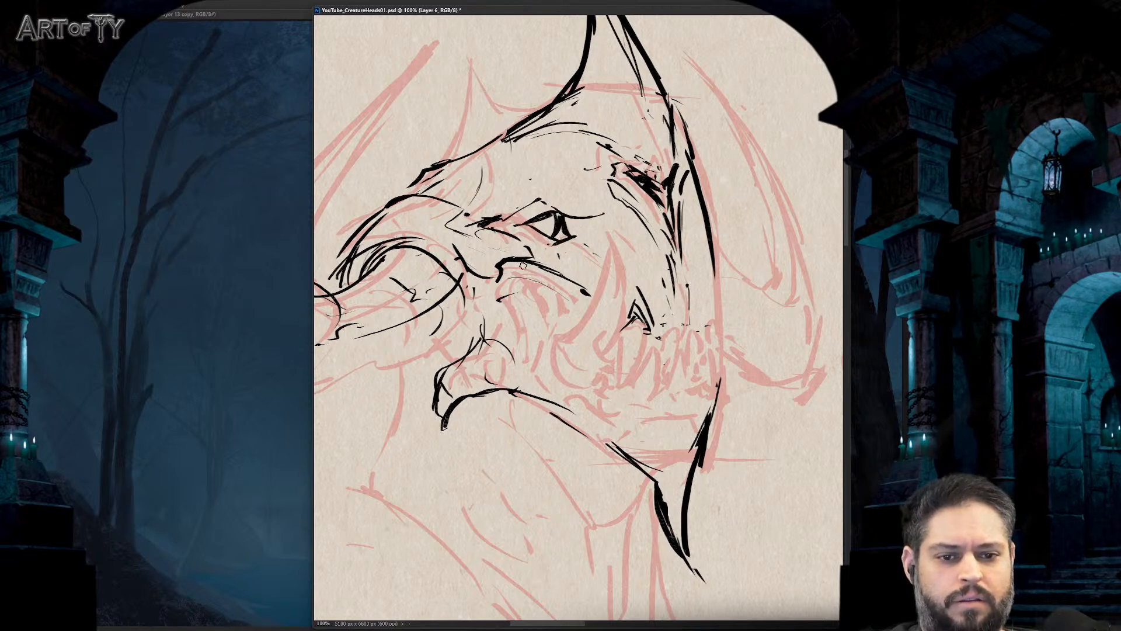
key(ctrl+minus)
key(ctrl+minus)
key(ctrl+minus)
key(ctrl+plus)
key(ctrl+plus)
key(ctrl+plus)
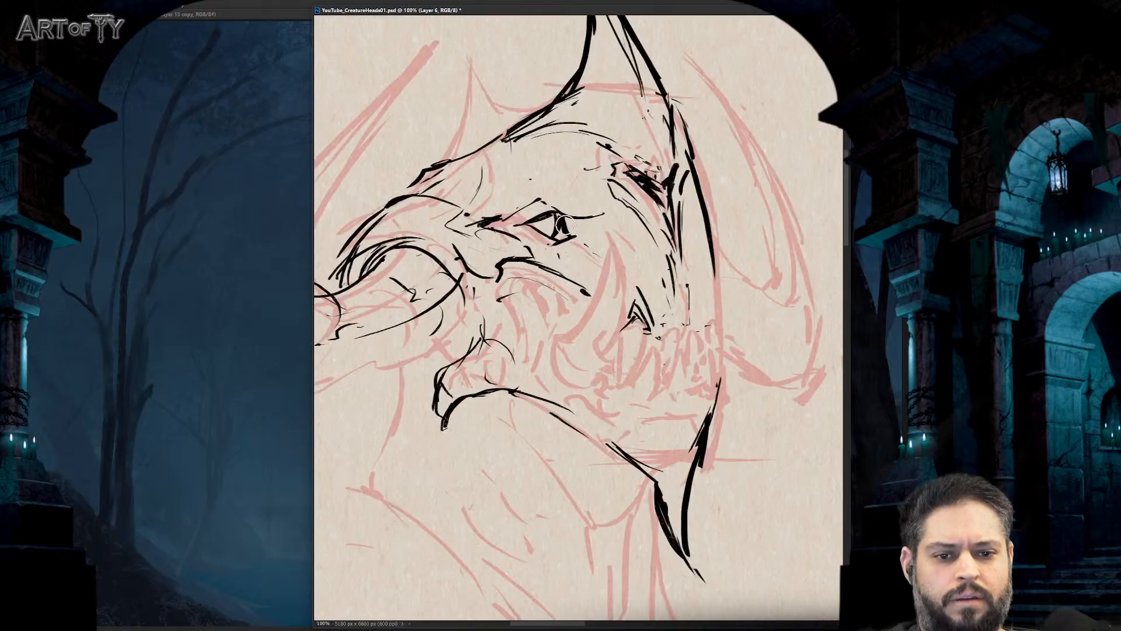
- Erase the oversized near eye and redraw it as a smaller diamond shape with long pointed corners, farther back beneath the brow
mouse_move(565, 212)
mouse_down()
mouse_move(584, 233)
mouse_move(532, 217)
mouse_up()
key(b)
mouse_move(533, 217)
mouse_down()
mouse_move(515, 224)
mouse_move(533, 226)
mouse_up()
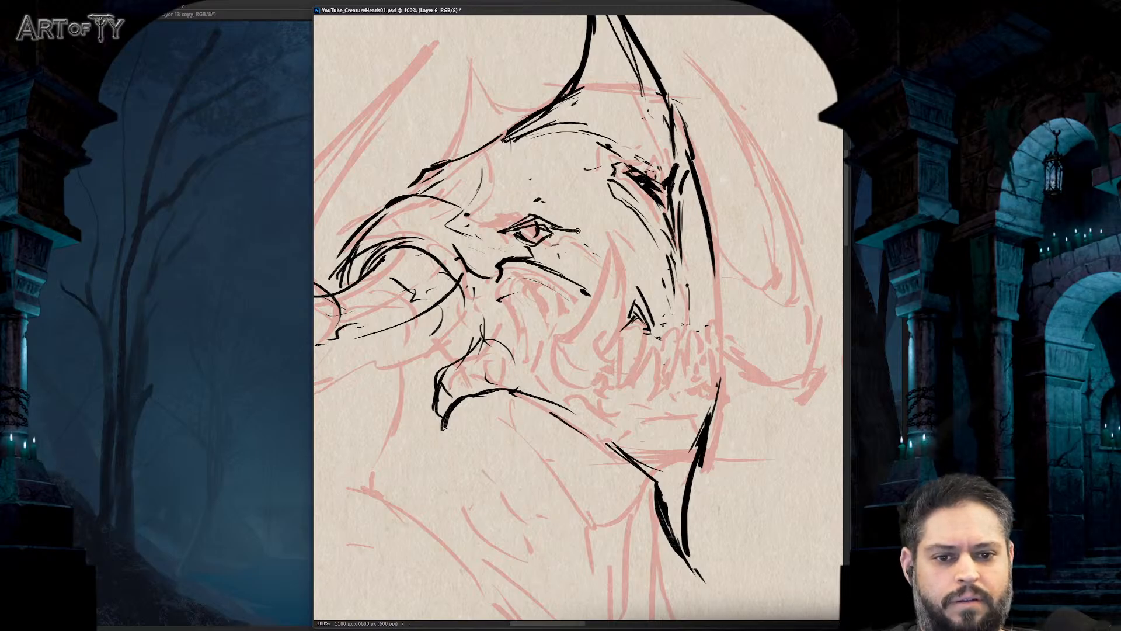
key(ctrl+minus)
key(ctrl+minus)
key(ctrl+minus)
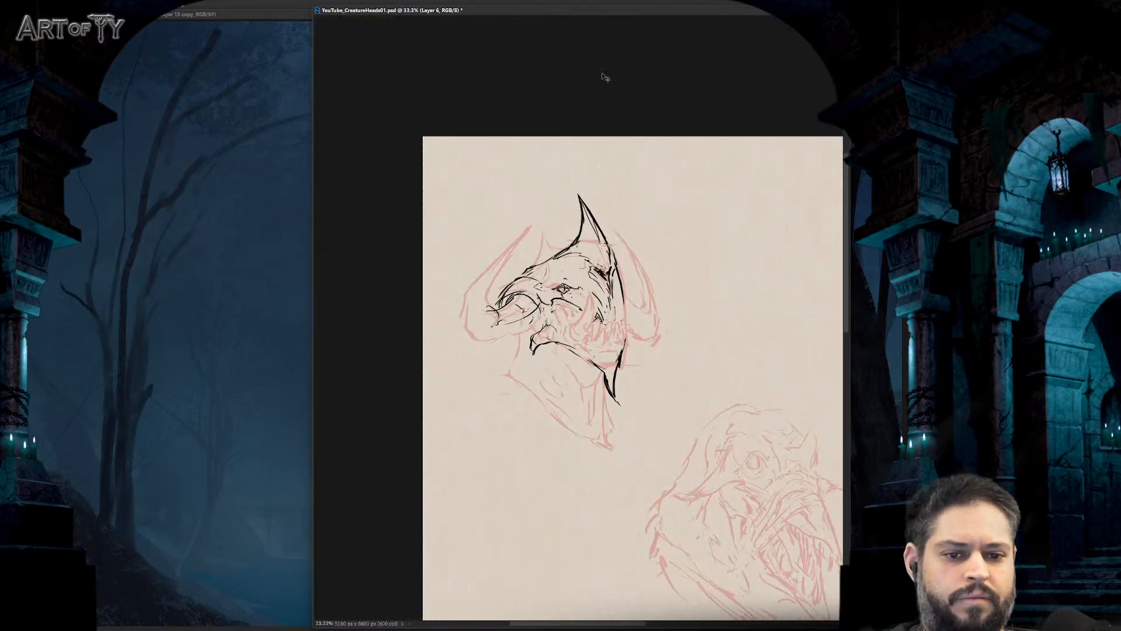
- Lasso the near eye, shift it slightly within the socket and clear the selection
key(ctrl+plus)
key(ctrl+plus)
mouse_move(597, 264)
mouse_down()
mouse_move(502, 252)
mouse_move(594, 261)
mouse_up()
mouse_move(550, 259)
mouse_down()
mouse_move(577, 262)
mouse_move(539, 255)
mouse_up()
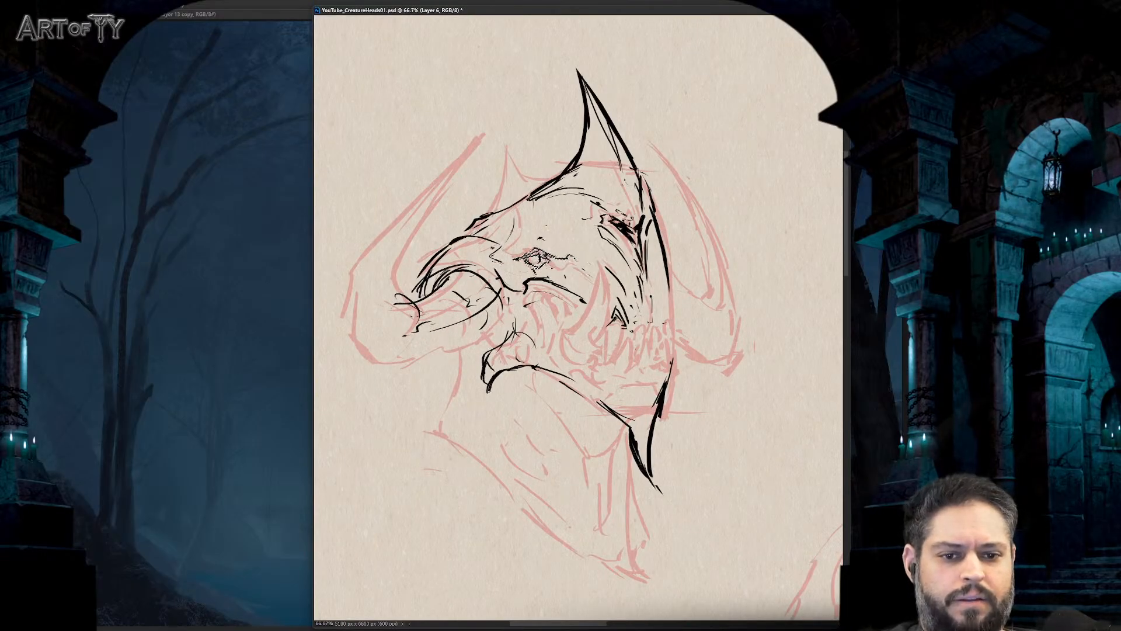
key(ctrl+d)
key(ctrl+minus)
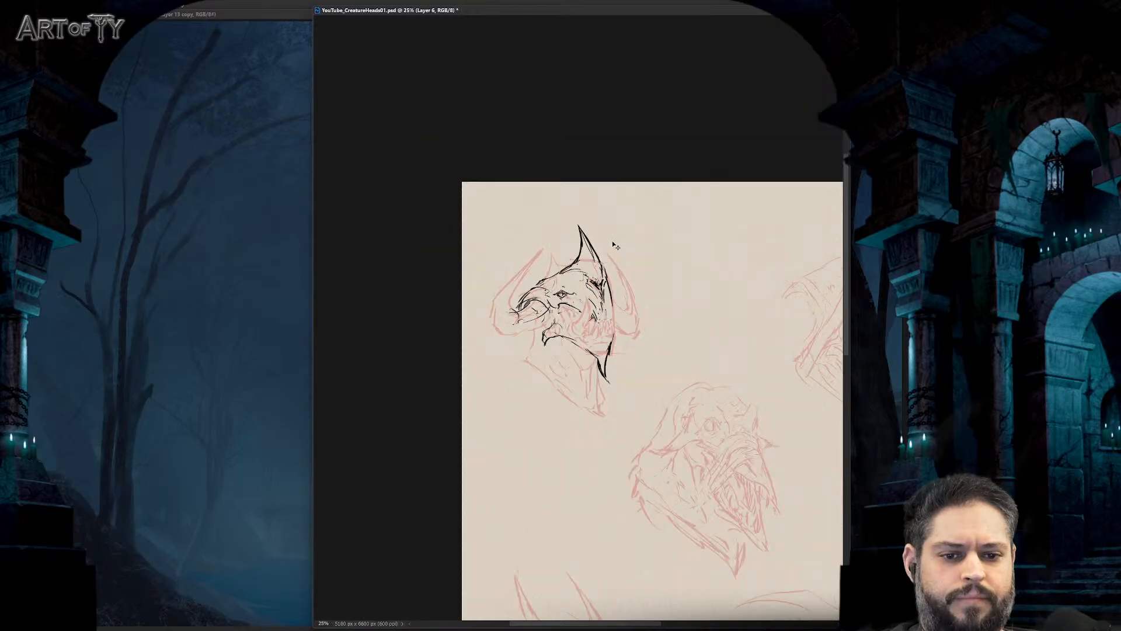
key(ctrl+plus)
key(ctrl+plus)
key(ctrl+plus)
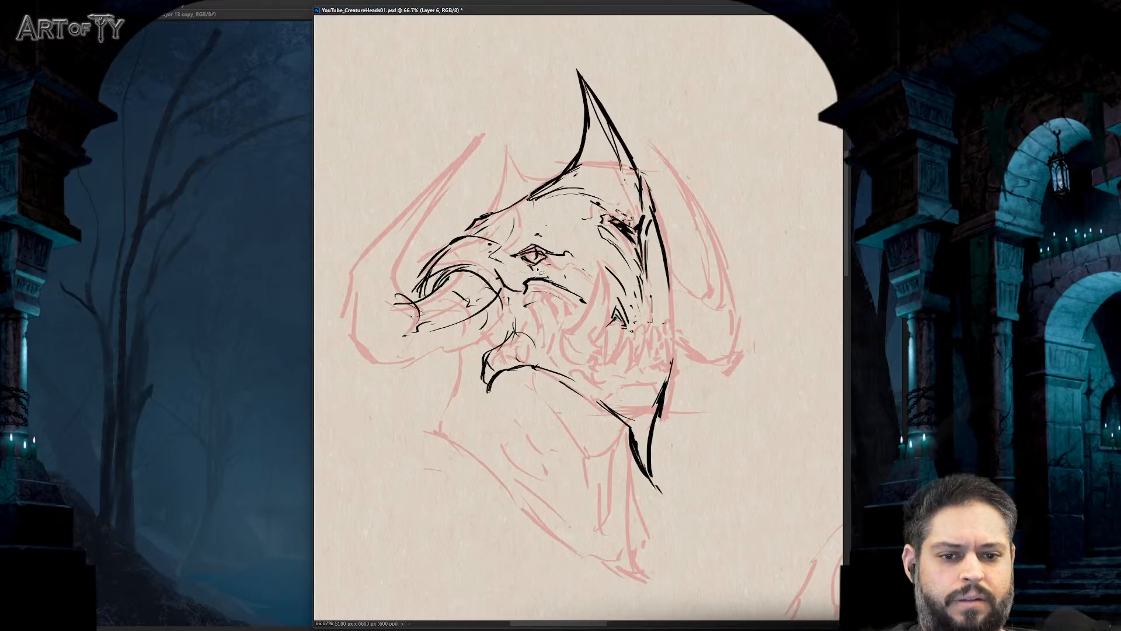
key(ctrl+minus)
key(ctrl+minus)
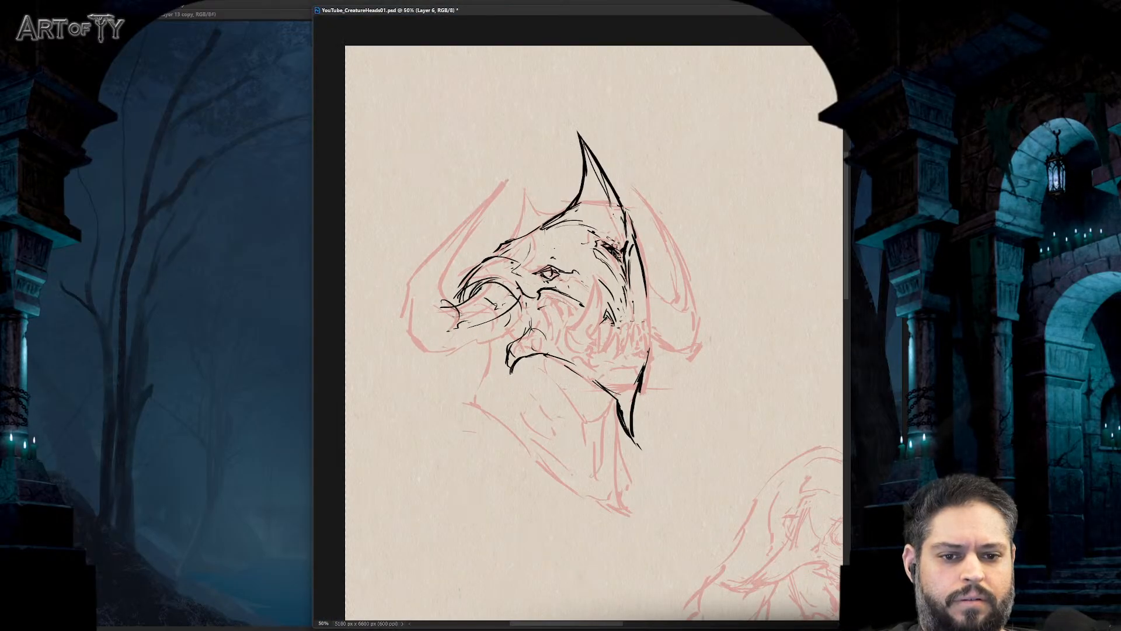
key(ctrl+minus)
key(ctrl+plus)
key(ctrl+plus)
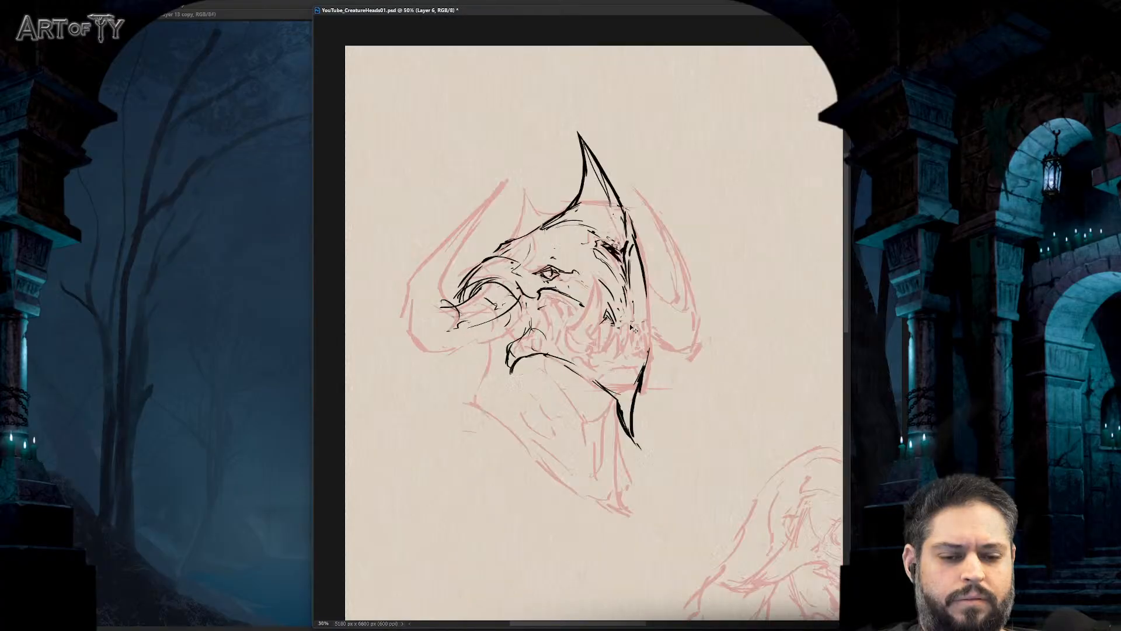
- Darken the near eye's outline and ink short creases beneath it toward the cheek
mouse_move(552, 257)
mouse_down()
mouse_move(581, 257)
mouse_move(545, 260)
mouse_move(575, 271)
mouse_up()
key(b)
key(ctrl+minus)
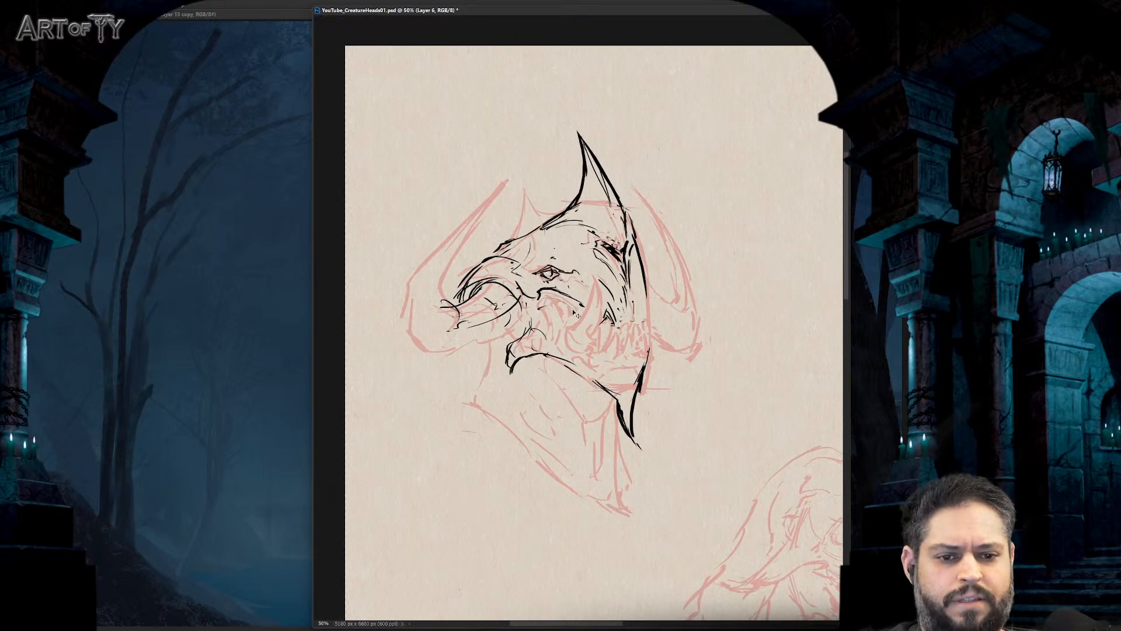
key(ctrl+plus)
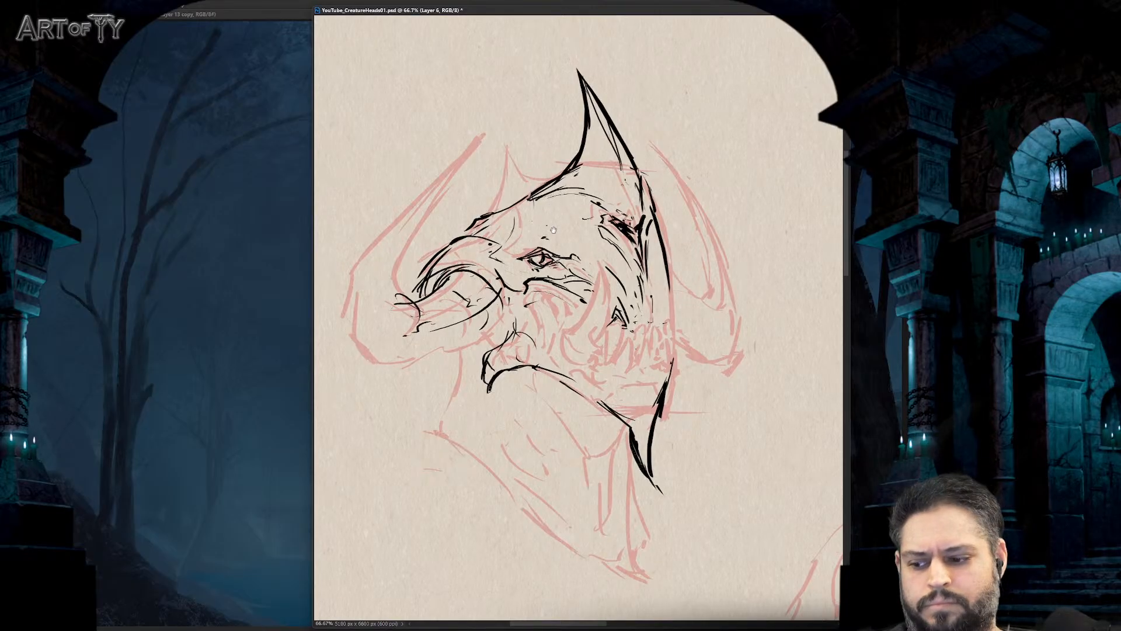
- Ink a small spike at the back of the skull and a row of short jagged scales above the near eye
mouse_move(553, 230)
mouse_down()
mouse_move(474, 225)
mouse_move(458, 233)
mouse_move(464, 254)
mouse_move(463, 240)
mouse_move(478, 253)
mouse_move(440, 276)
mouse_move(465, 245)
mouse_move(432, 290)
mouse_up()
key(ctrl+z)
key(ctrl+z)
key(ctrl+z)
key(ctrl+z)
mouse_move(474, 244)
mouse_down()
mouse_move(425, 271)
mouse_move(448, 275)
mouse_up()
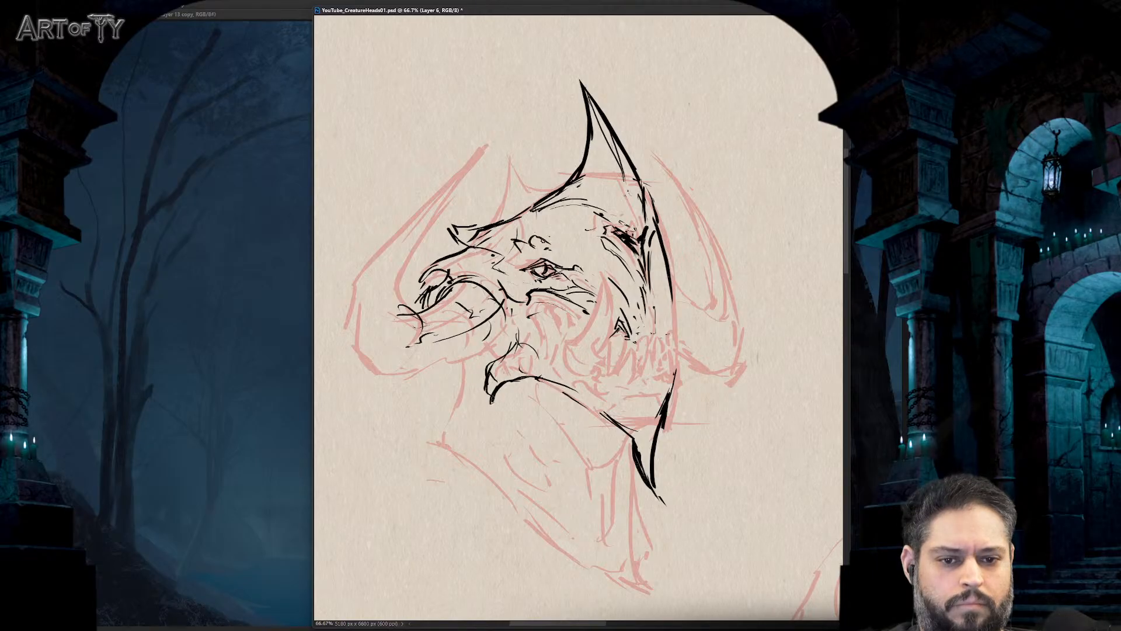
drag(548, 231, 541, 241)
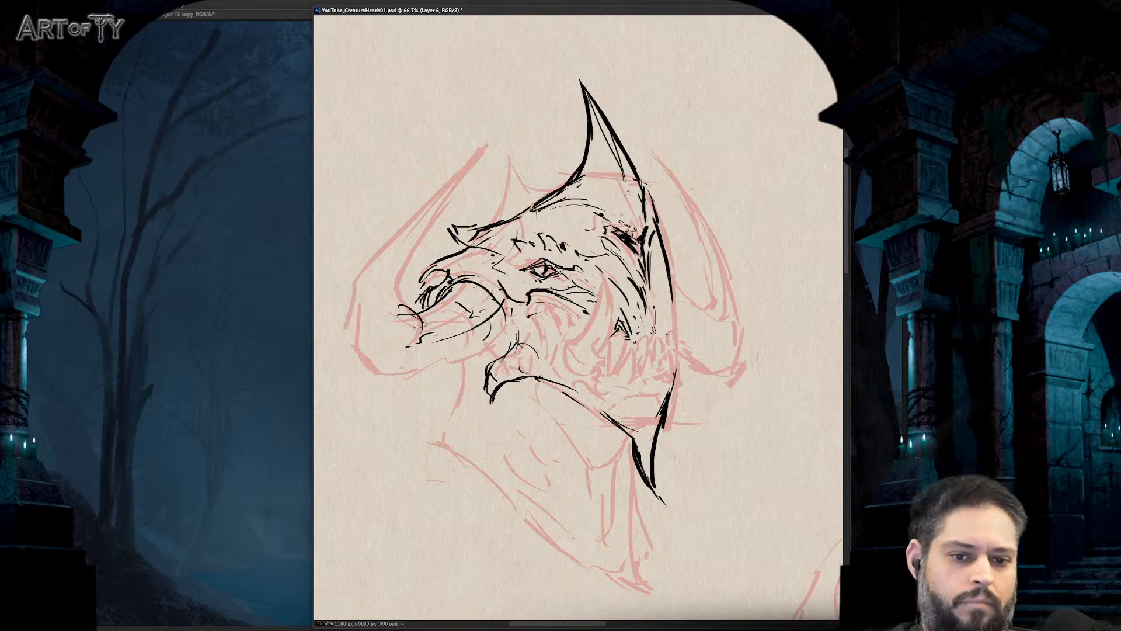
- Ink heavy slanted strands of flesh across the corner of the mouth below the cheek
scroll(665, 295, down, 4)
scroll(666, 297, up, 2)
key(ctrl+1)
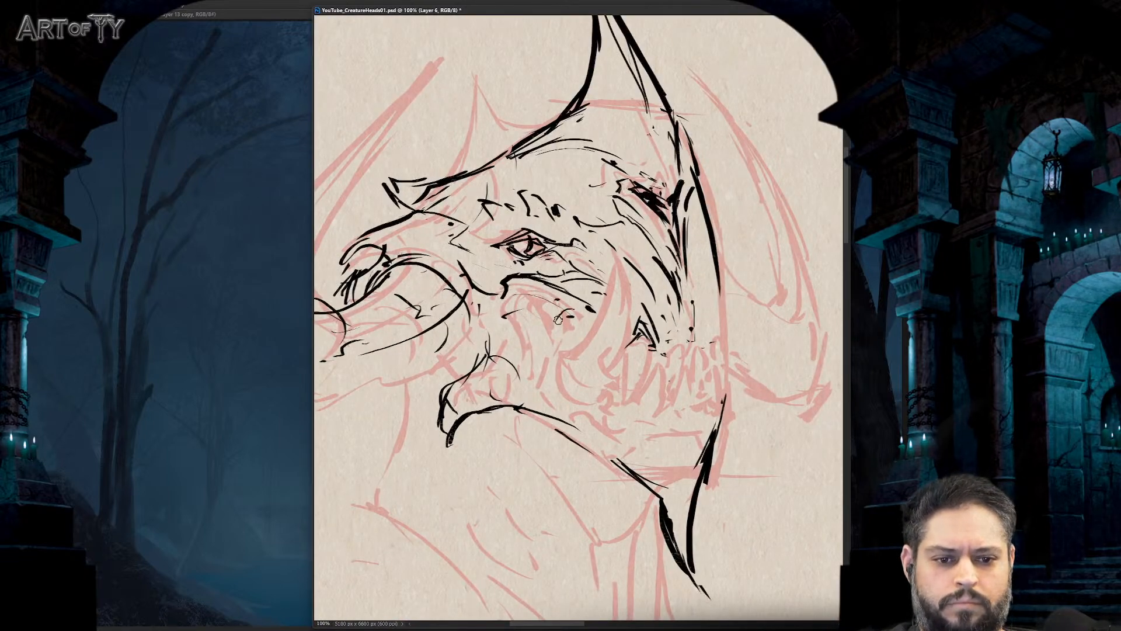
mouse_move(574, 313)
mouse_down()
mouse_move(550, 314)
mouse_move(507, 381)
mouse_up()
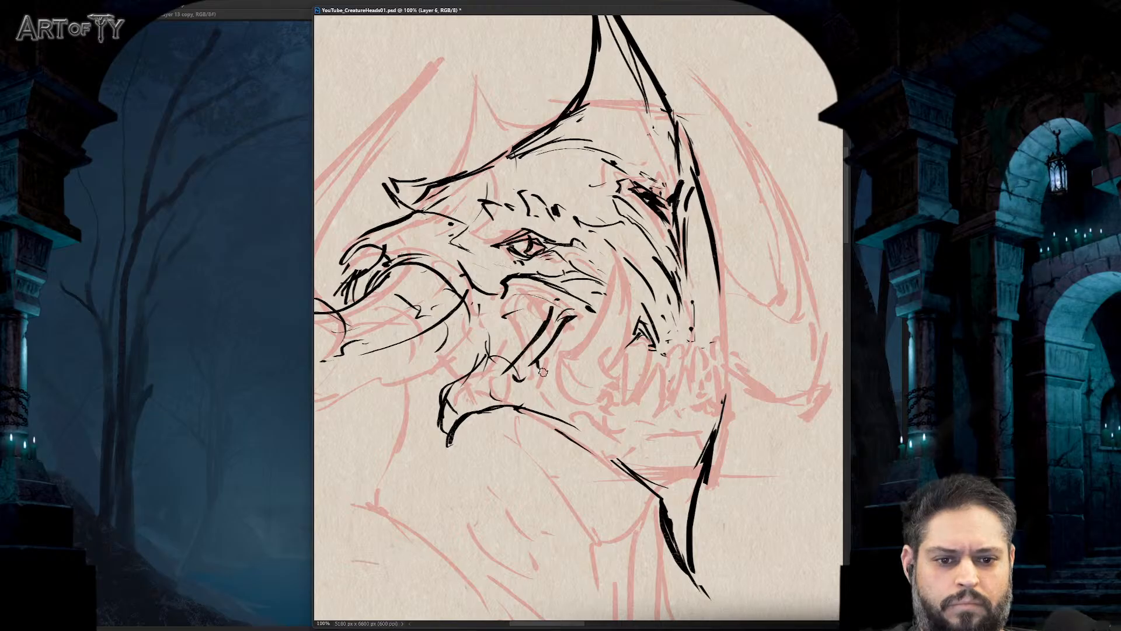
drag(570, 337, 551, 389)
drag(595, 316, 568, 335)
key(ctrl+minus)
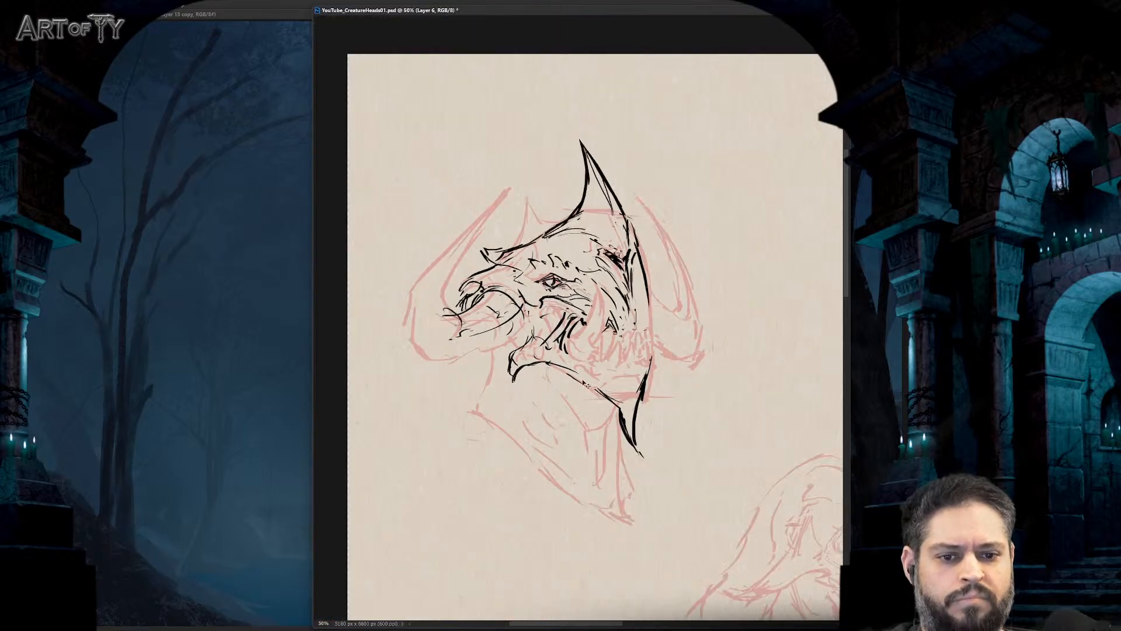
key(ctrl+plus)
key(ctrl+plus)
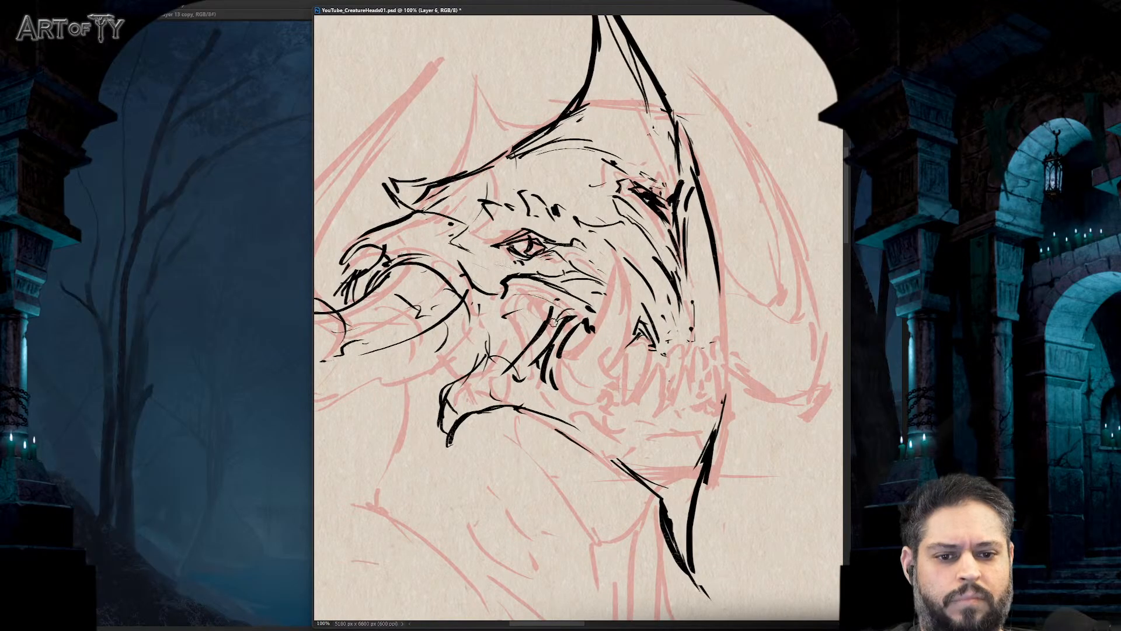
- Try replacing the mouth-corner strands with a single curved cheek fold
drag(521, 367, 564, 327)
key(b)
drag(544, 290, 511, 316)
mouse_move(557, 303)
mouse_down()
mouse_move(546, 351)
mouse_move(562, 379)
mouse_move(543, 336)
mouse_up()
key(ctrl+minus)
key(ctrl+minus)
key(ctrl+minus)
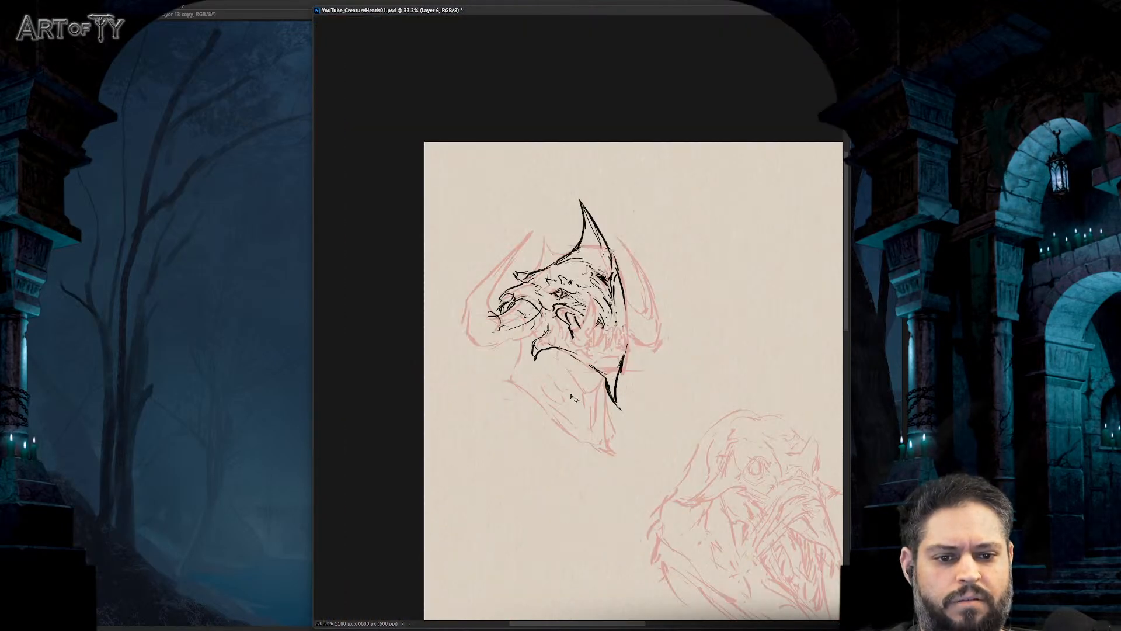
key(ctrl+plus)
key(ctrl+plus)
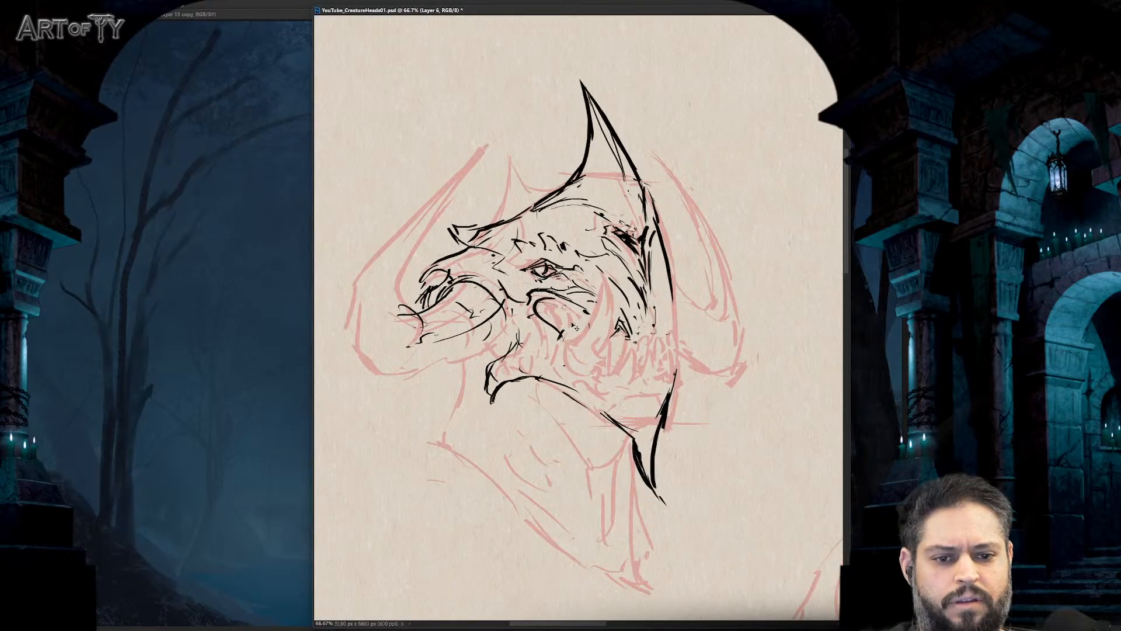
drag(578, 327, 543, 359)
key(e)
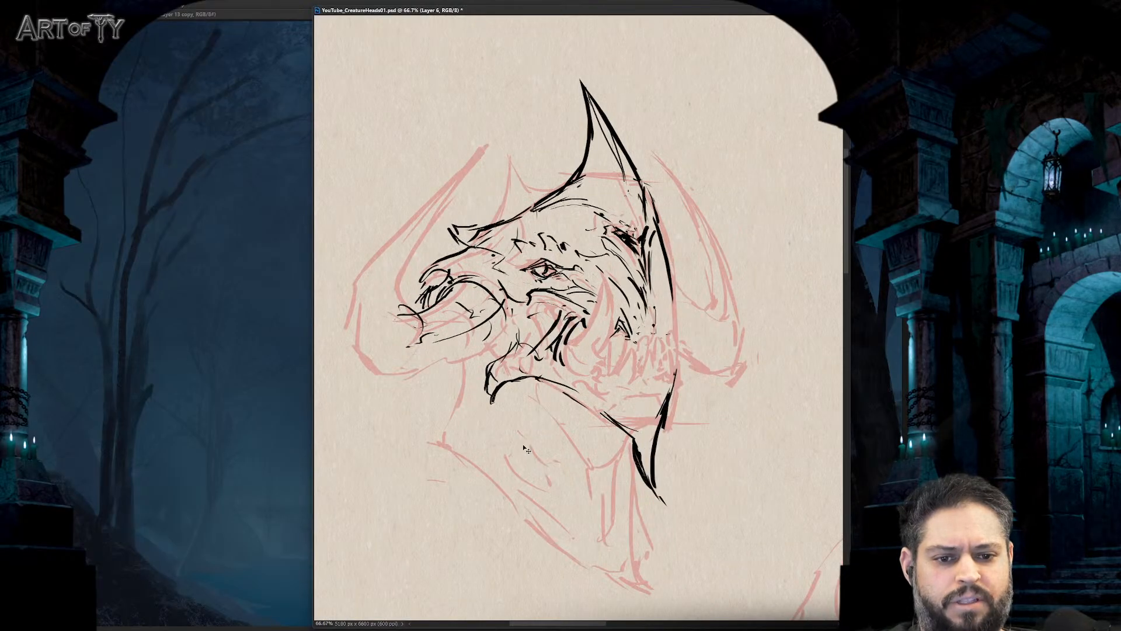
- Erase the mouth-corner strands, then ink a curved fold around the mouth corner and the lower jaw's lip line toward the chin
mouse_move(583, 320)
mouse_down()
mouse_move(534, 357)
mouse_move(546, 304)
mouse_move(583, 317)
mouse_move(555, 310)
mouse_up()
mouse_move(569, 302)
mouse_down()
mouse_move(548, 330)
mouse_move(535, 320)
mouse_up()
mouse_move(542, 305)
mouse_down()
mouse_move(534, 328)
mouse_move(543, 308)
mouse_move(563, 315)
mouse_move(574, 359)
mouse_move(645, 385)
mouse_move(677, 379)
mouse_up()
key(ctrl+minus)
key(ctrl+minus)
key(ctrl+minus)
key(ctrl+minus)
key(ctrl+plus)
key(ctrl+plus)
key(ctrl+plus)
key(ctrl+plus)
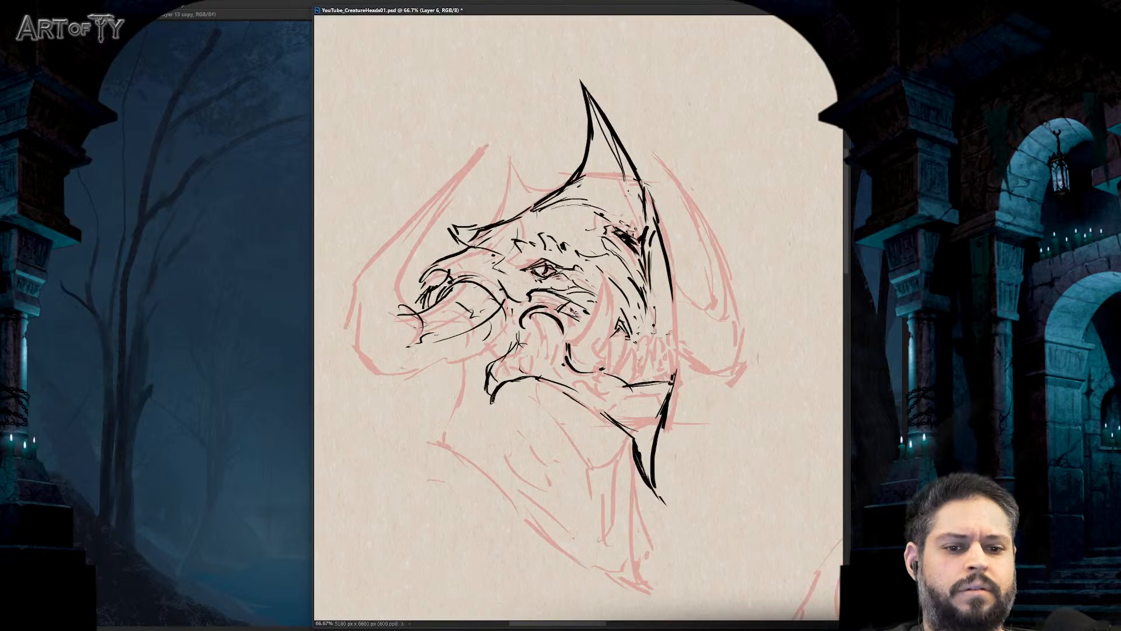
- Ink the large curved tusk rising from the lower jaw to a sharp tip beside the cheek
mouse_move(609, 375)
mouse_down()
mouse_move(571, 363)
mouse_move(607, 283)
mouse_move(616, 338)
mouse_up()
drag(613, 286, 605, 378)
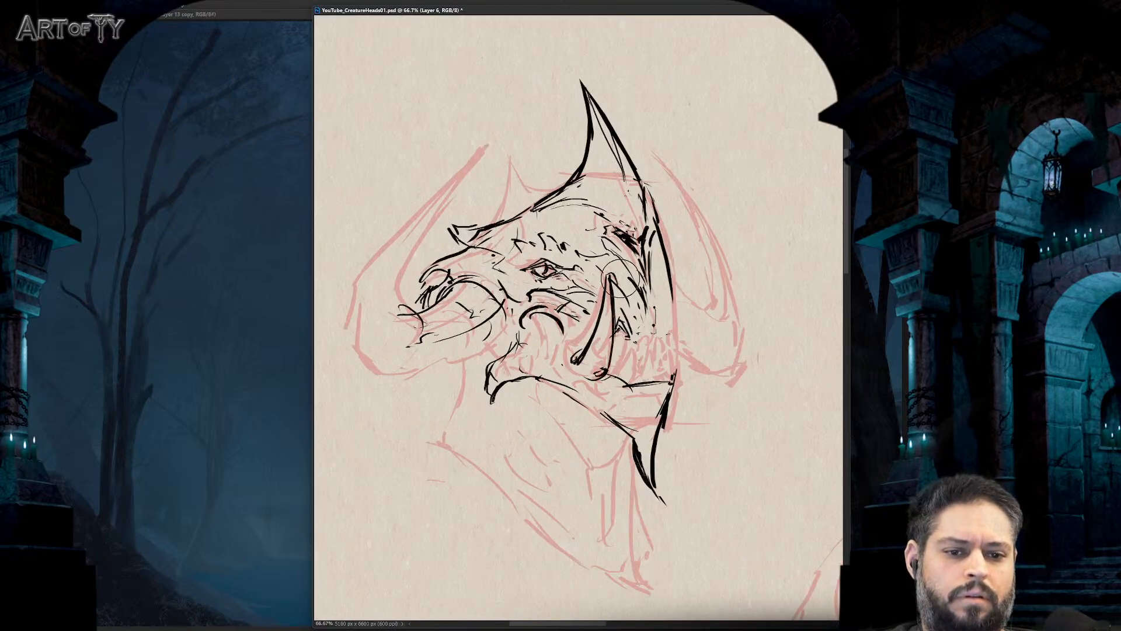
key(bracketleft)
key(bracketleft)
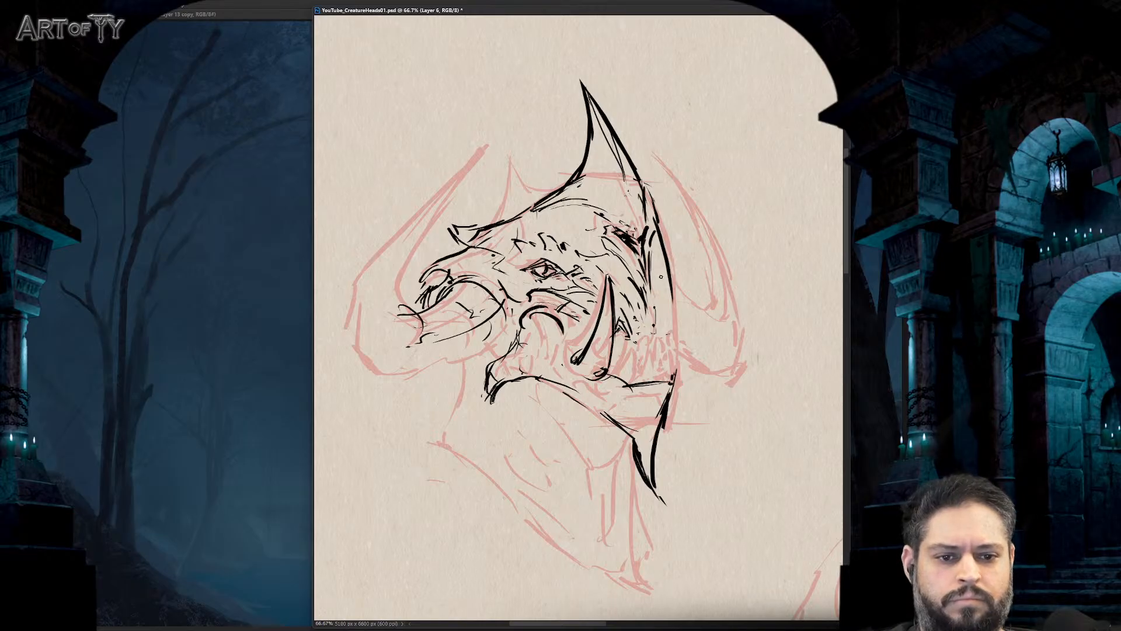
- Refine the muzzle's front contour, ink the upper lip's jagged edge and add a smaller far tusk rising from the lower jaw
drag(655, 227, 673, 340)
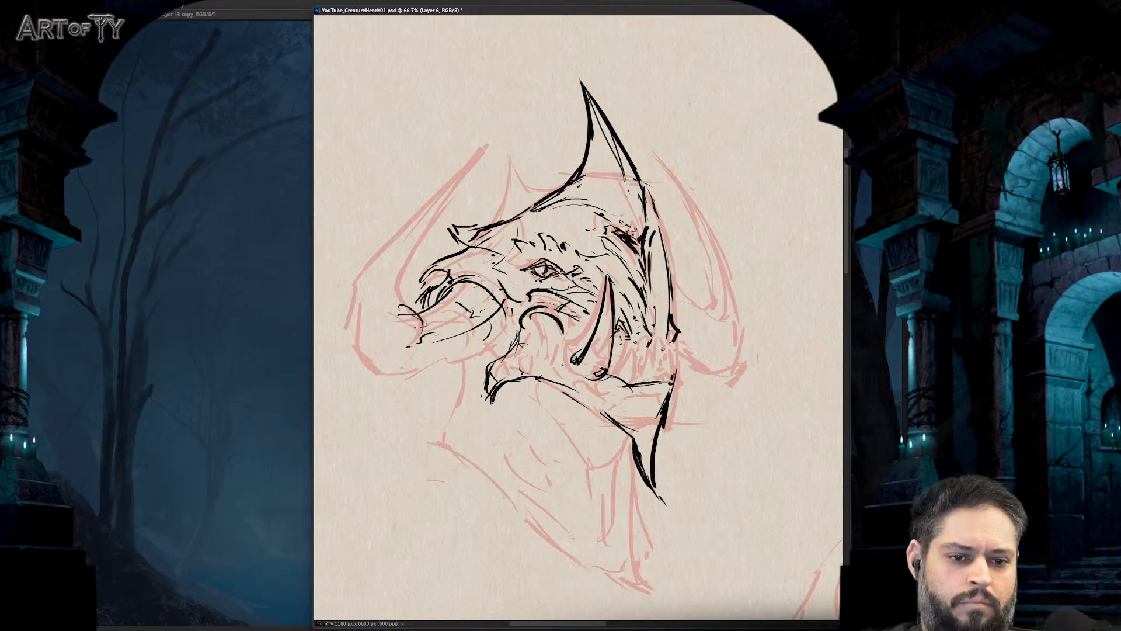
mouse_move(663, 349)
mouse_down()
mouse_move(655, 316)
mouse_move(676, 287)
mouse_up()
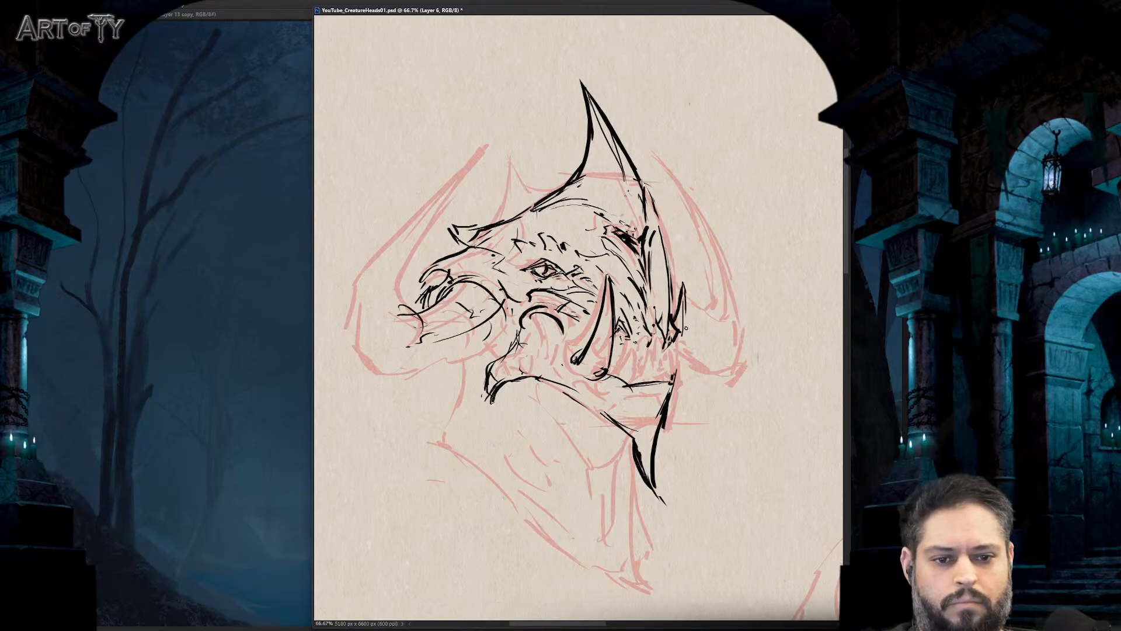
drag(686, 328, 673, 373)
key(ctrl+minus)
key(ctrl+minus)
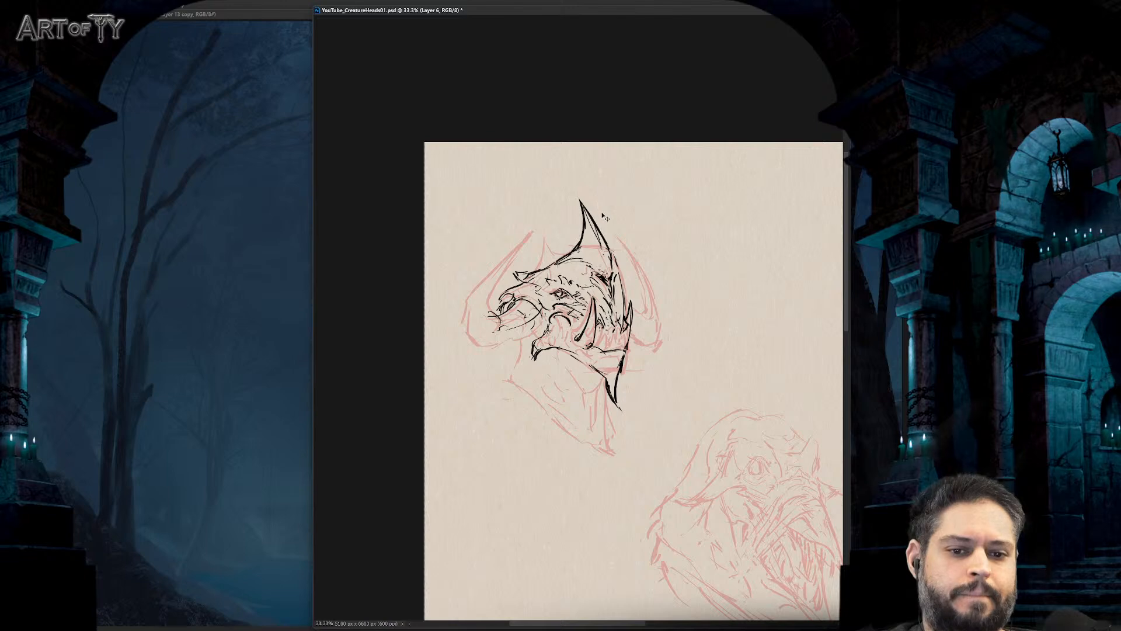
key(ctrl+plus)
key(ctrl+plus)
key(ctrl+plus)
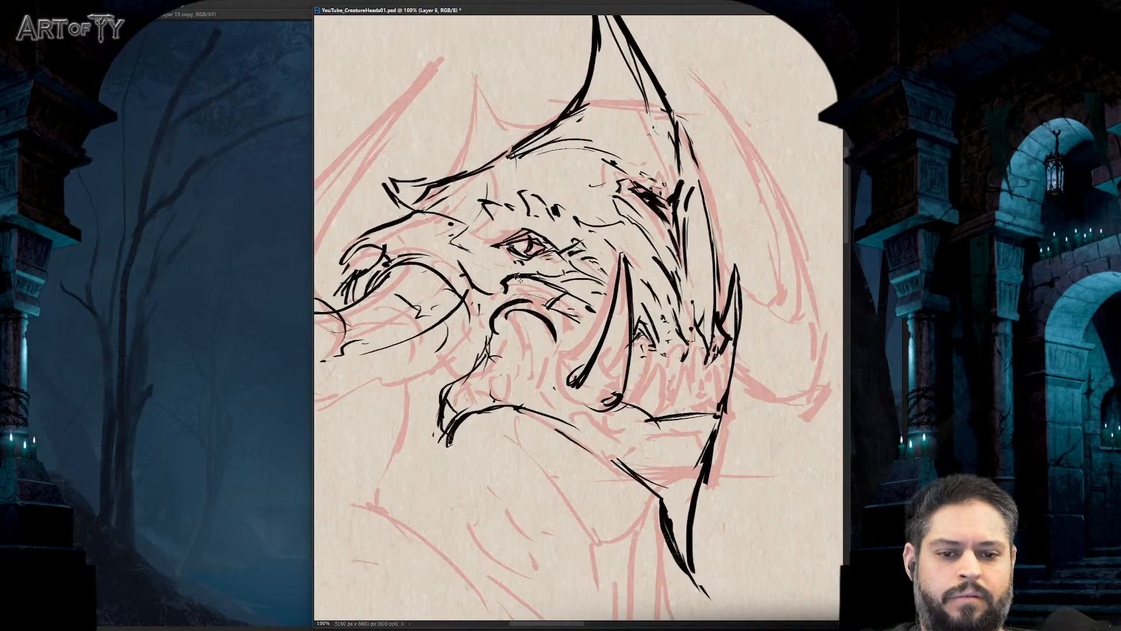
- Save the creature heads document
key(ctrl+minus)
key(ctrl+minus)
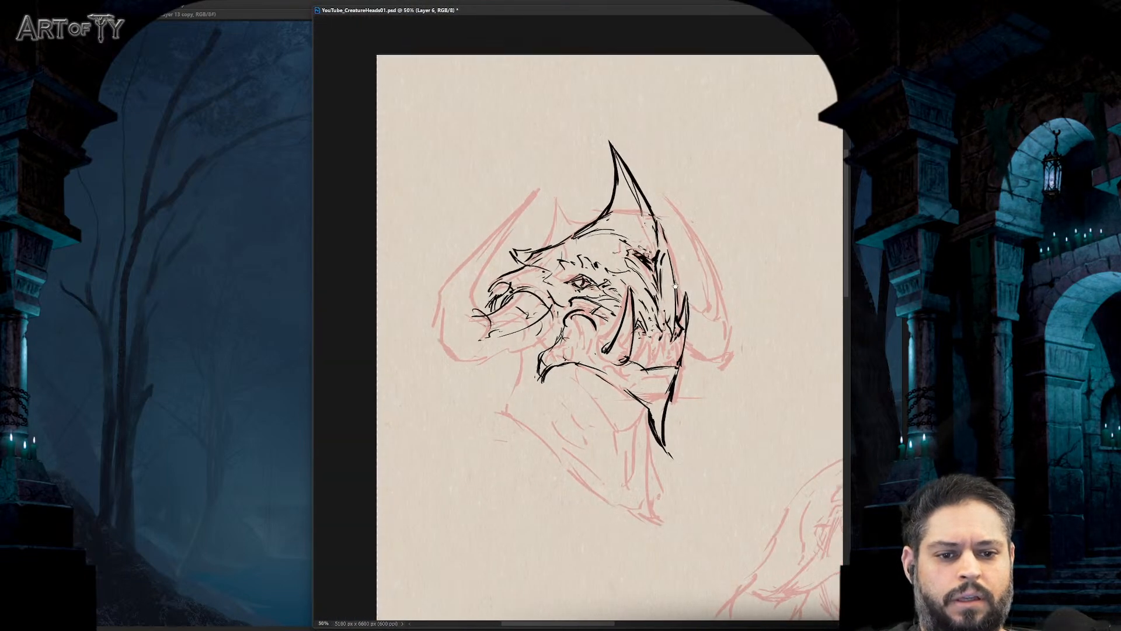
key(ctrl+s)
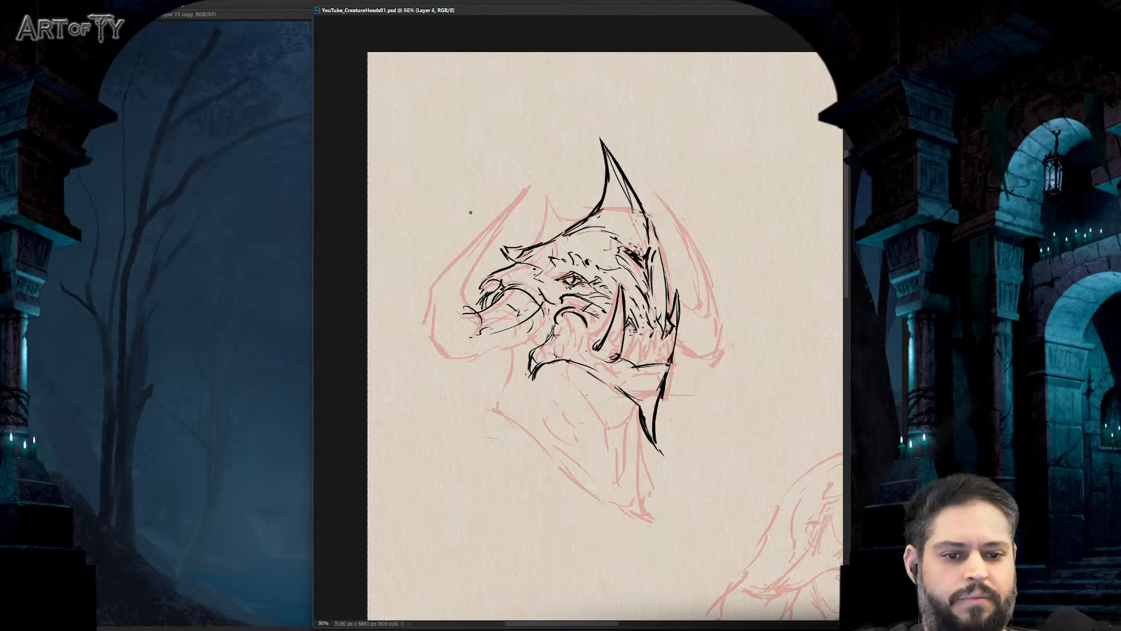
drag(508, 276, 506, 275)
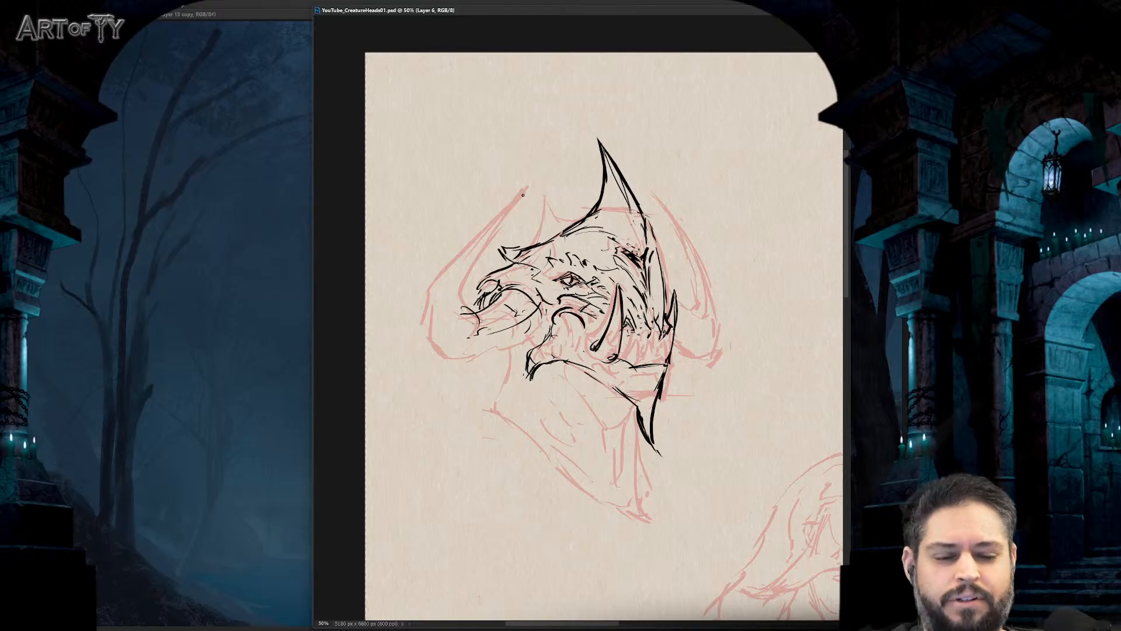
- Ink a jagged, scaly contour above the near horn's base at the back of the upper-left head
ctrl+click(496, 269)
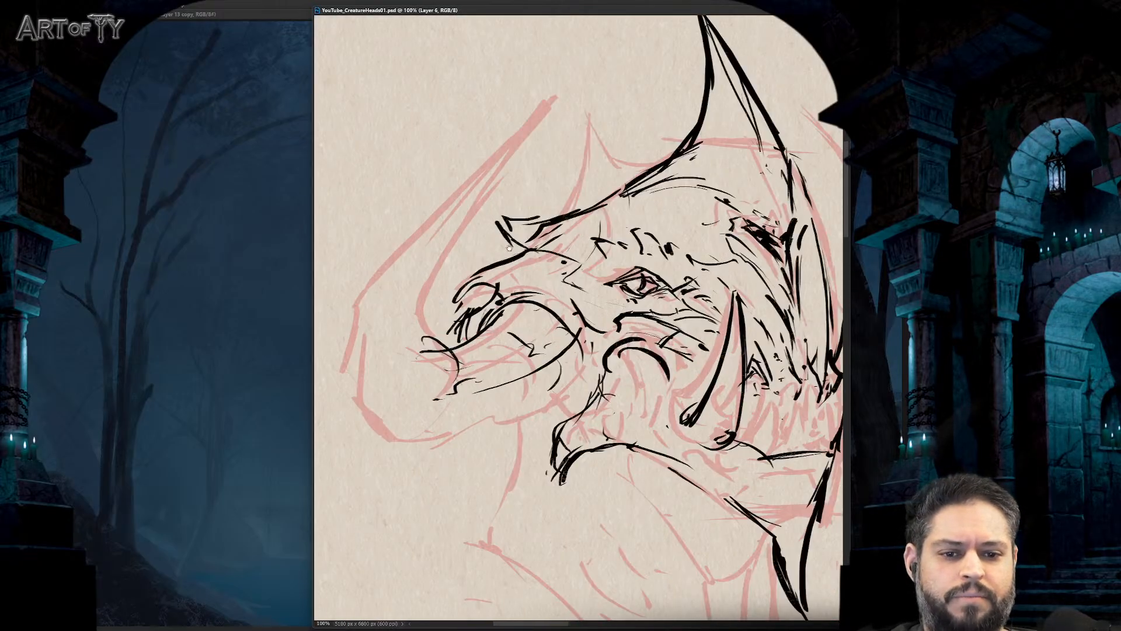
mouse_move(448, 279)
mouse_down()
mouse_move(482, 289)
mouse_move(514, 268)
mouse_move(504, 264)
mouse_move(521, 267)
mouse_move(482, 263)
mouse_move(515, 275)
mouse_up()
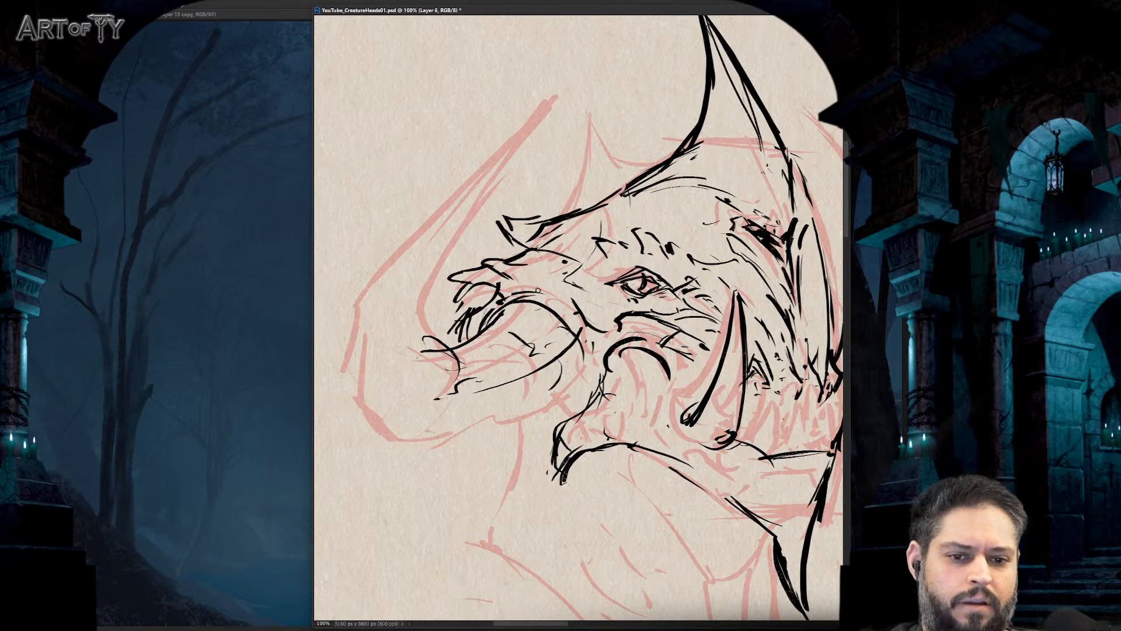
key(ctrl+minus)
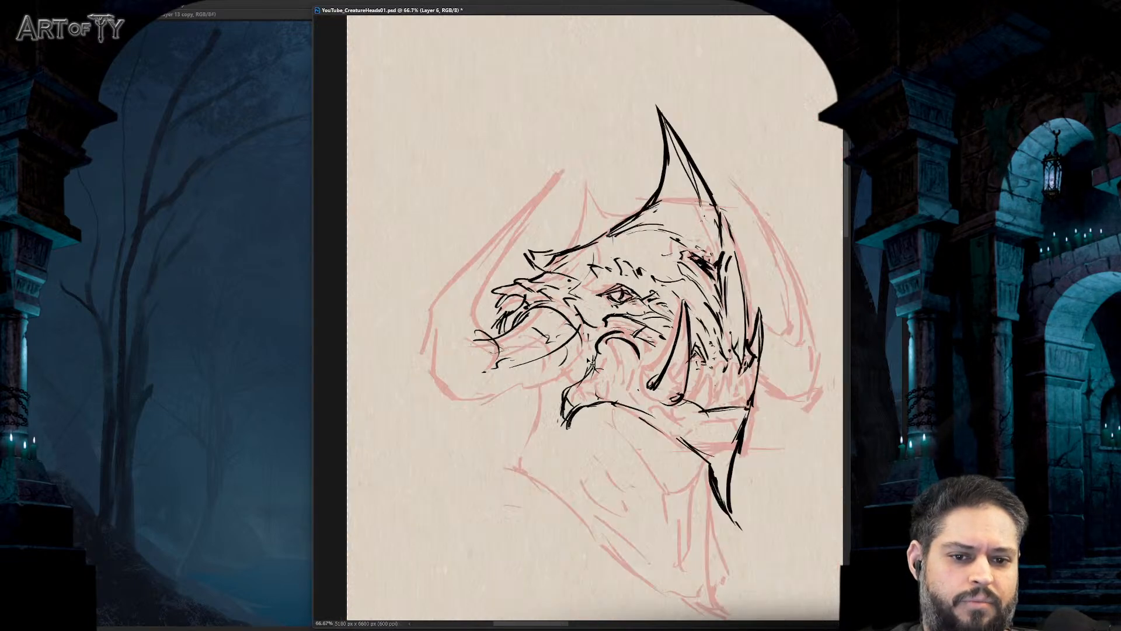
- Add a row of short wrinkle and scale marks across the forehead below the tall crest horn
key(ctrl+plus)
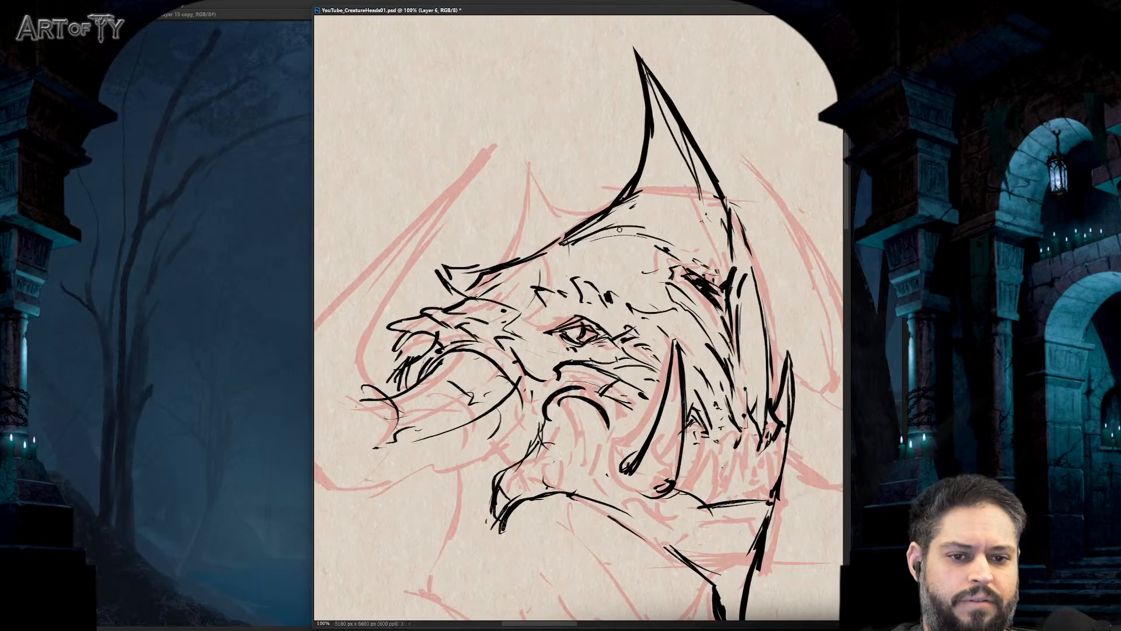
mouse_move(619, 224)
mouse_down()
mouse_move(643, 215)
mouse_move(698, 244)
mouse_up()
drag(681, 243, 687, 250)
key(ctrl+minus)
key(ctrl+minus)
key(ctrl+plus)
key(ctrl+plus)
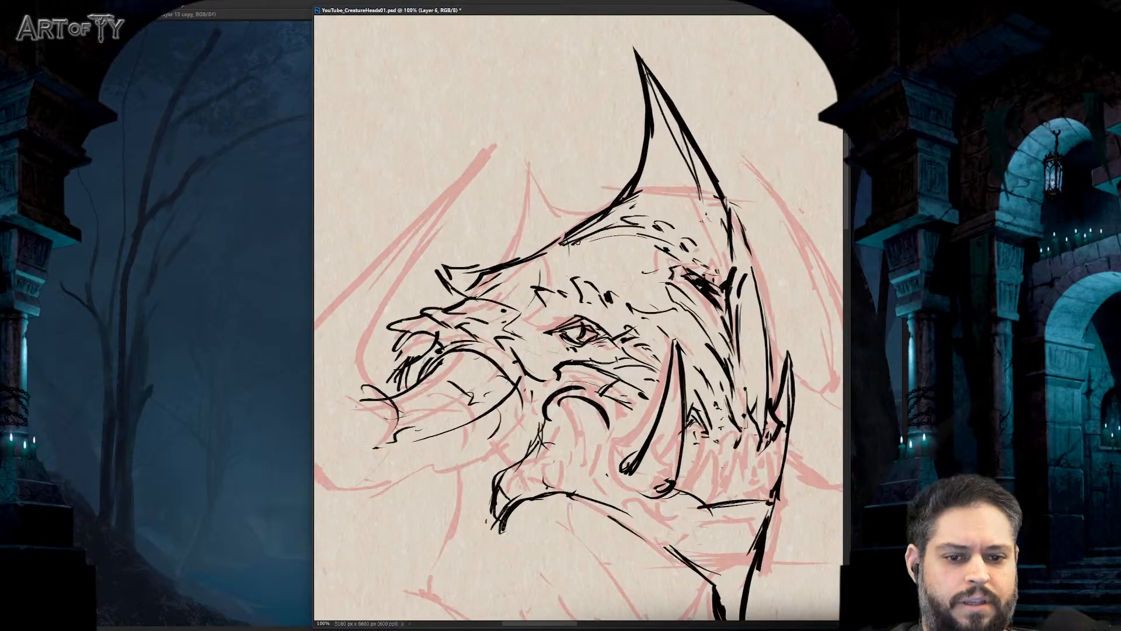
- Erase the smooth contour behind the crest horn and ink a row of small backward-pointing spikes in its place
drag(555, 241, 467, 284)
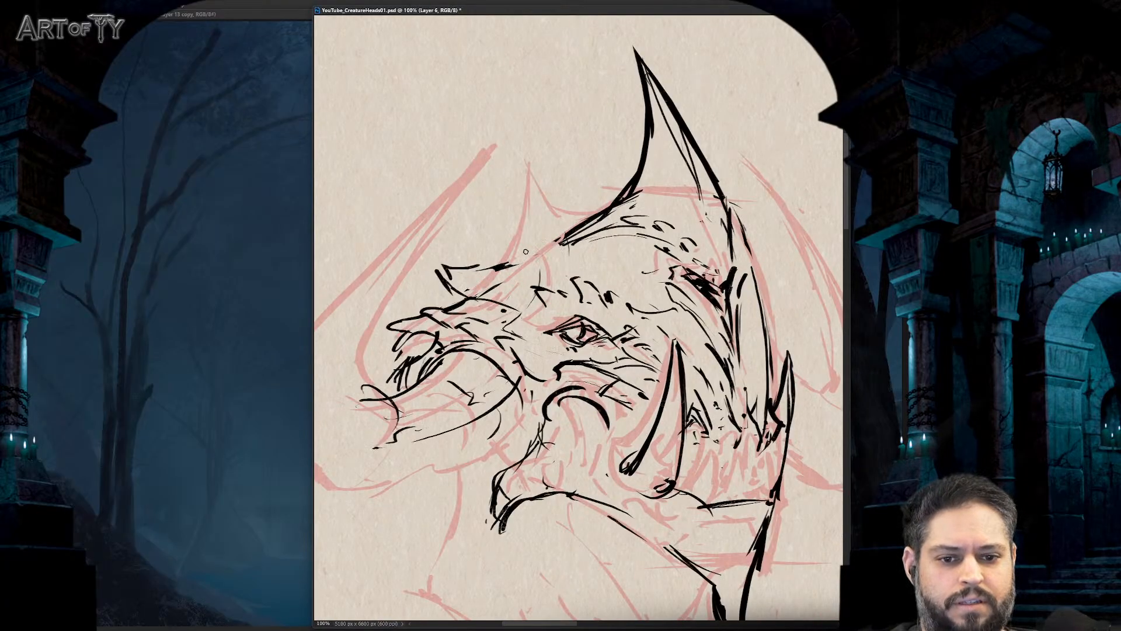
drag(545, 250, 493, 265)
drag(581, 238, 538, 244)
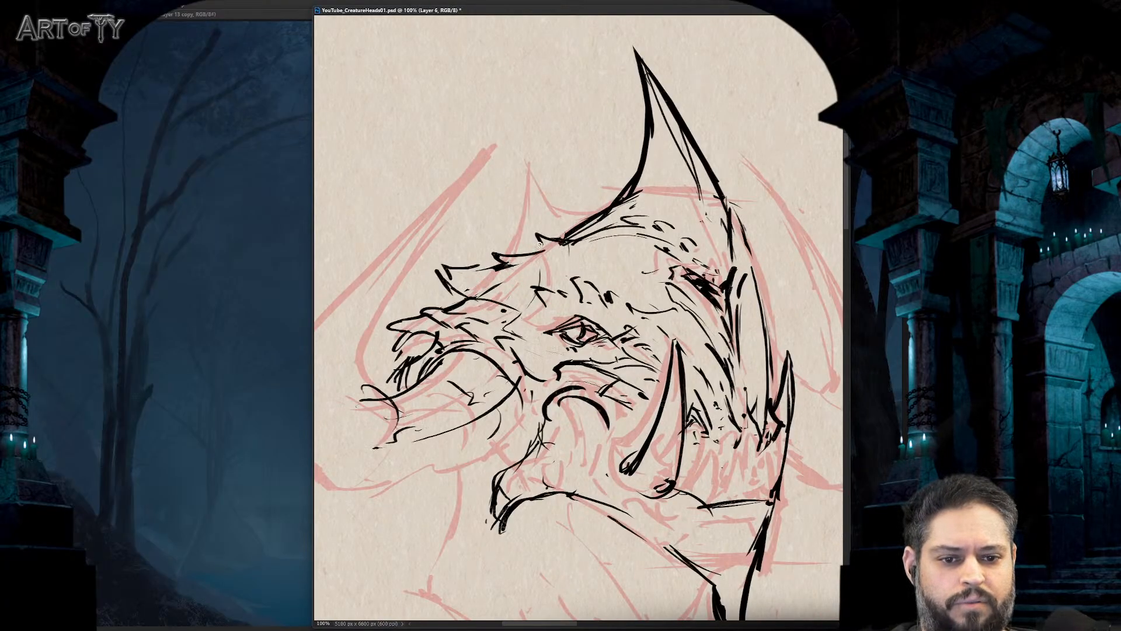
key(ctrl+minus)
key(ctrl+minus)
key(ctrl+minus)
key(ctrl+plus)
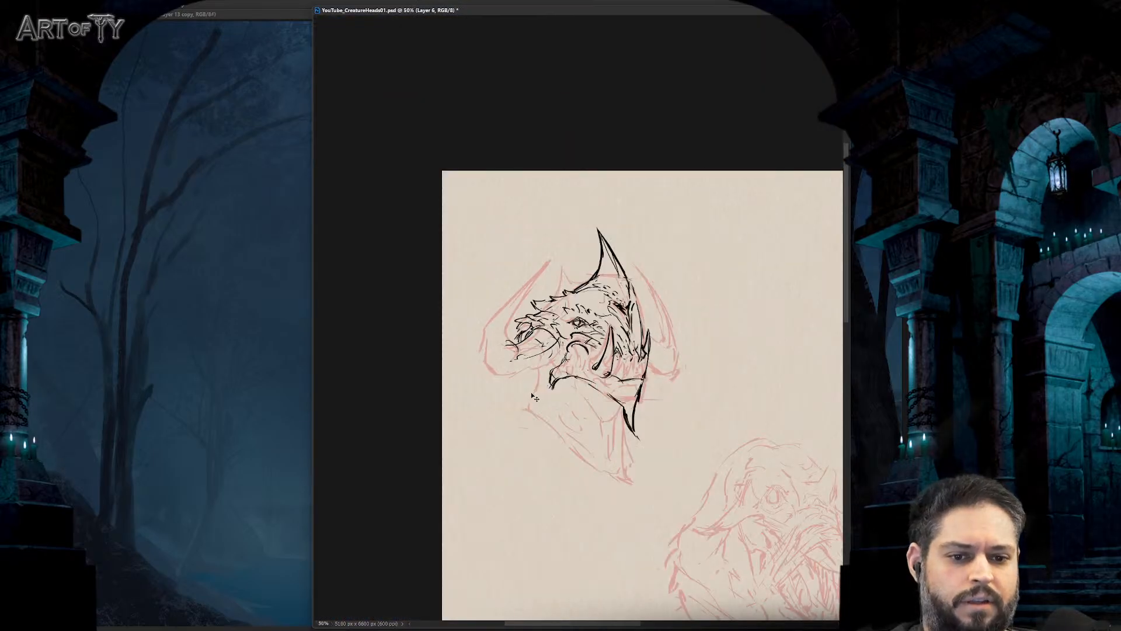
scroll(532, 396, down, 2)
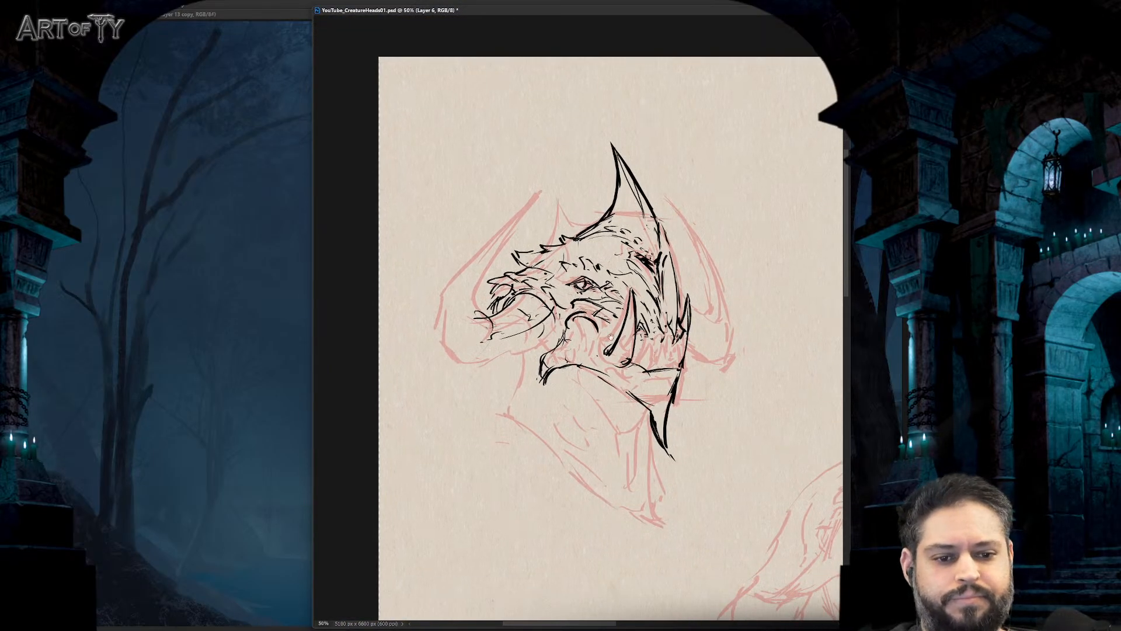
- Redraw the large near tusk's inner edge and rounded base, adding contour lines along its length
drag(611, 336, 561, 322)
key(ctrl+plus)
key(ctrl+plus)
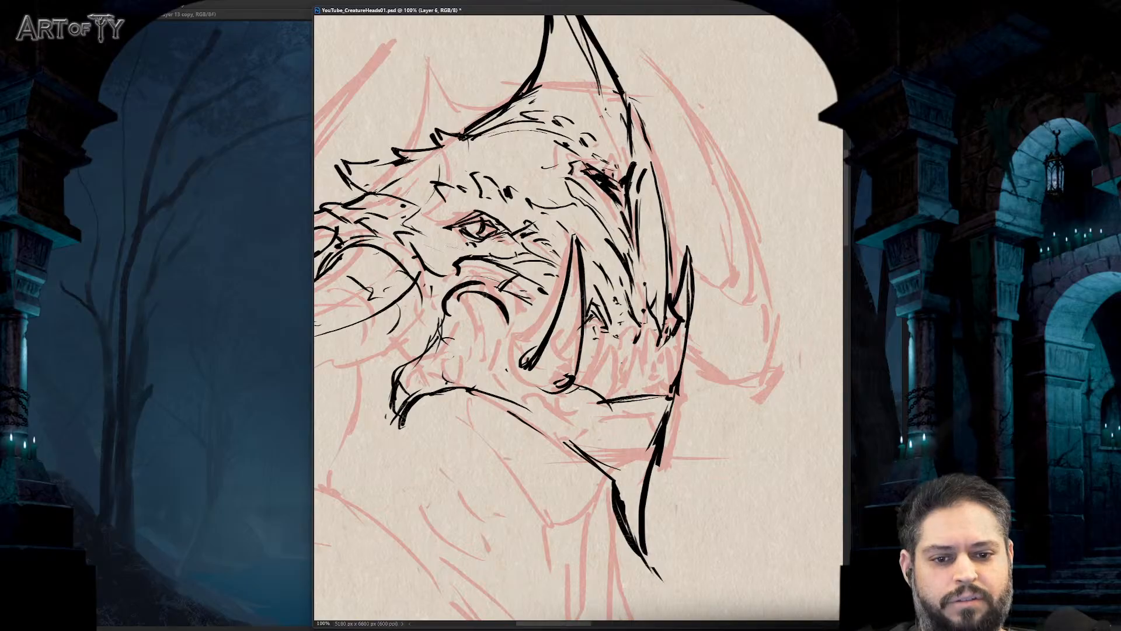
key(ctrl+z)
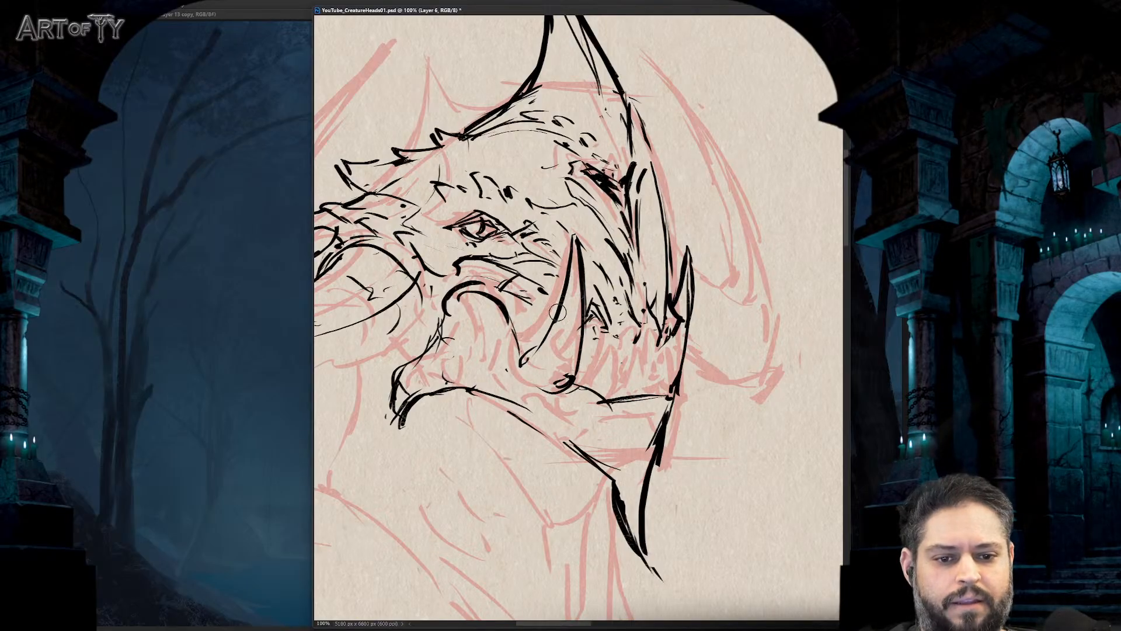
drag(527, 355, 575, 239)
key(ctrl+z)
key(ctrl+z)
mouse_move(550, 369)
mouse_down()
mouse_move(572, 324)
mouse_move(553, 356)
mouse_move(556, 324)
mouse_move(542, 350)
mouse_move(523, 345)
mouse_move(572, 378)
mouse_up()
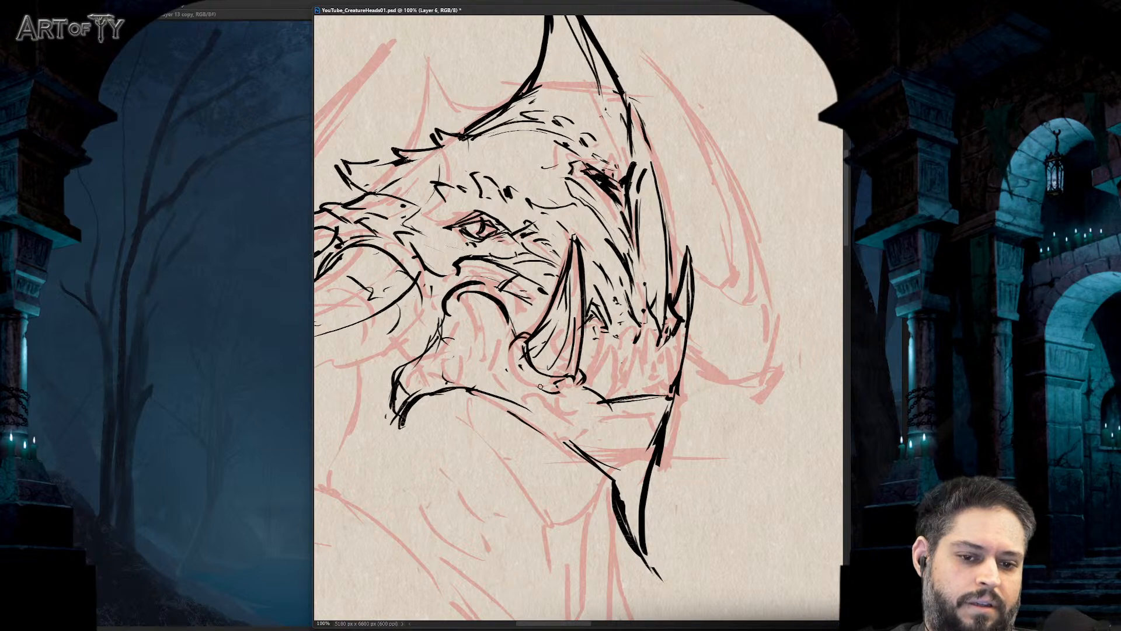
- Erase the lip line in front of the large tusk and ink gum folds and short wrinkles down the lower jaw
drag(582, 387, 601, 400)
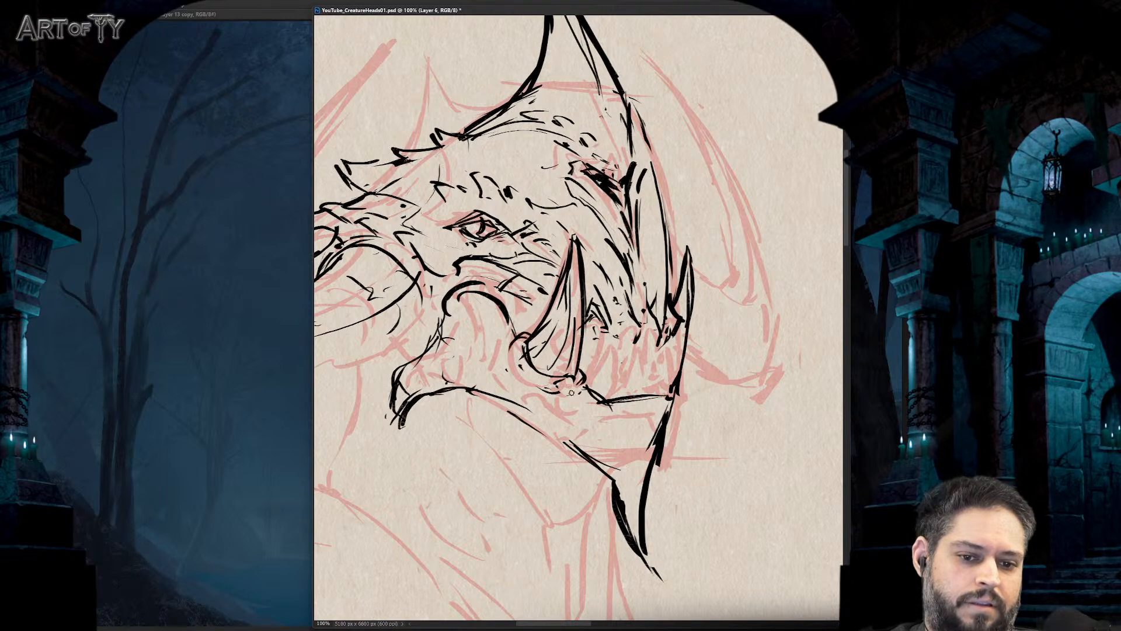
key(ctrl+z)
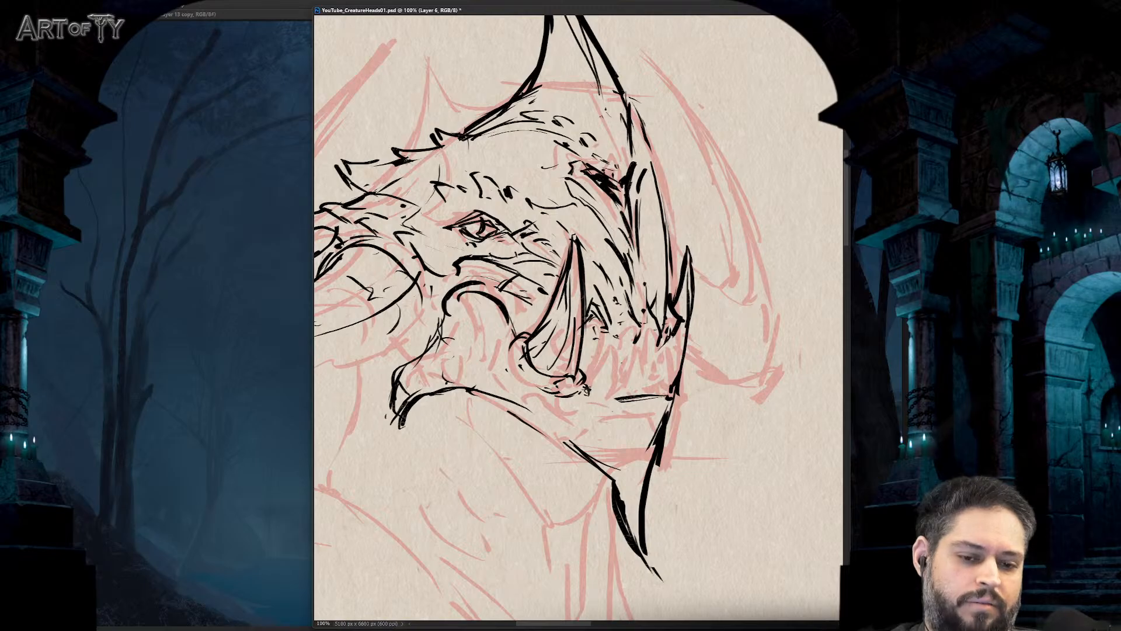
mouse_move(584, 388)
mouse_down()
mouse_move(614, 386)
mouse_move(615, 427)
mouse_up()
mouse_move(627, 390)
mouse_down()
mouse_move(647, 399)
mouse_move(642, 417)
mouse_up()
mouse_move(656, 398)
mouse_down()
mouse_move(648, 442)
mouse_move(669, 381)
mouse_move(651, 443)
mouse_move(632, 428)
mouse_move(629, 452)
mouse_up()
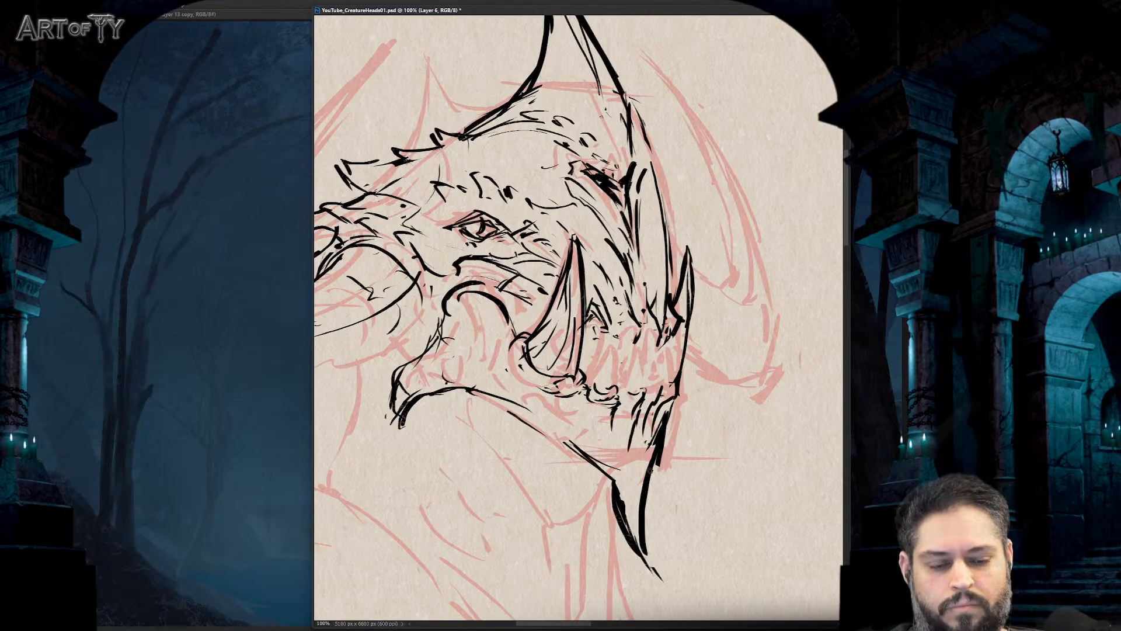
key(ctrl+minus)
key(ctrl+minus)
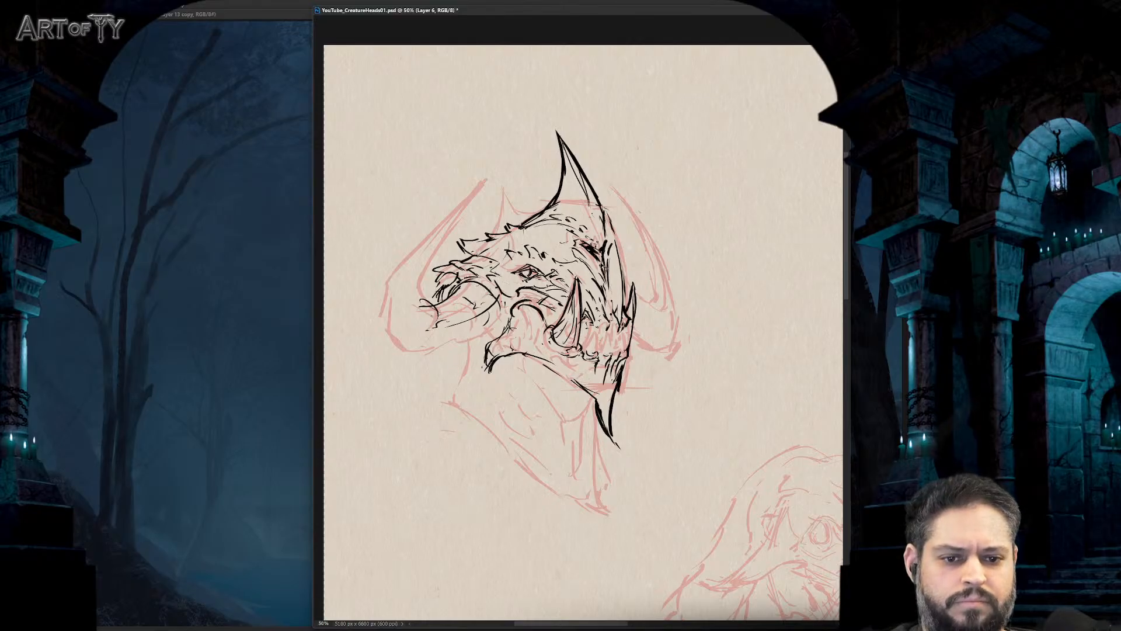
- Ink a fang beside the large tusk and a row of pointed upper teeth with a bite line beneath
key(ctrl+plus)
key(ctrl+plus)
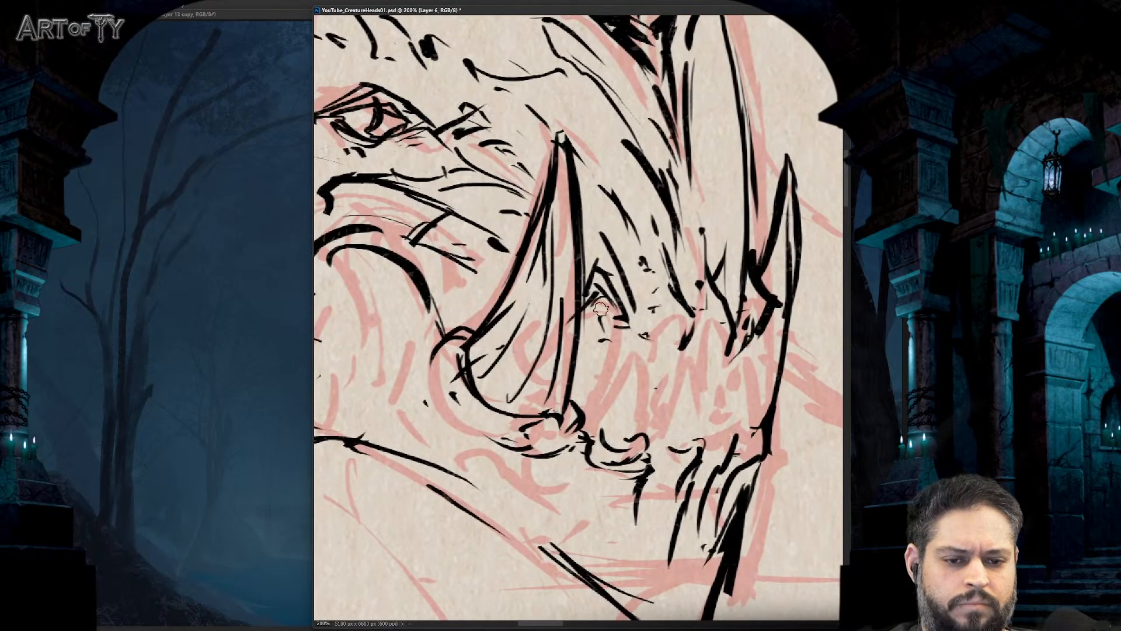
mouse_move(606, 286)
mouse_down()
mouse_move(619, 373)
mouse_move(594, 360)
mouse_move(603, 427)
mouse_up()
drag(587, 324, 598, 418)
mouse_move(635, 330)
mouse_down()
mouse_move(573, 324)
mouse_move(598, 377)
mouse_up()
mouse_move(575, 328)
mouse_down()
mouse_move(575, 382)
mouse_move(608, 379)
mouse_up()
mouse_move(600, 303)
mouse_down()
mouse_move(602, 362)
mouse_move(628, 379)
mouse_move(639, 345)
mouse_move(645, 376)
mouse_move(629, 380)
mouse_up()
key(ctrl+minus)
key(ctrl+minus)
key(ctrl+minus)
key(ctrl+minus)
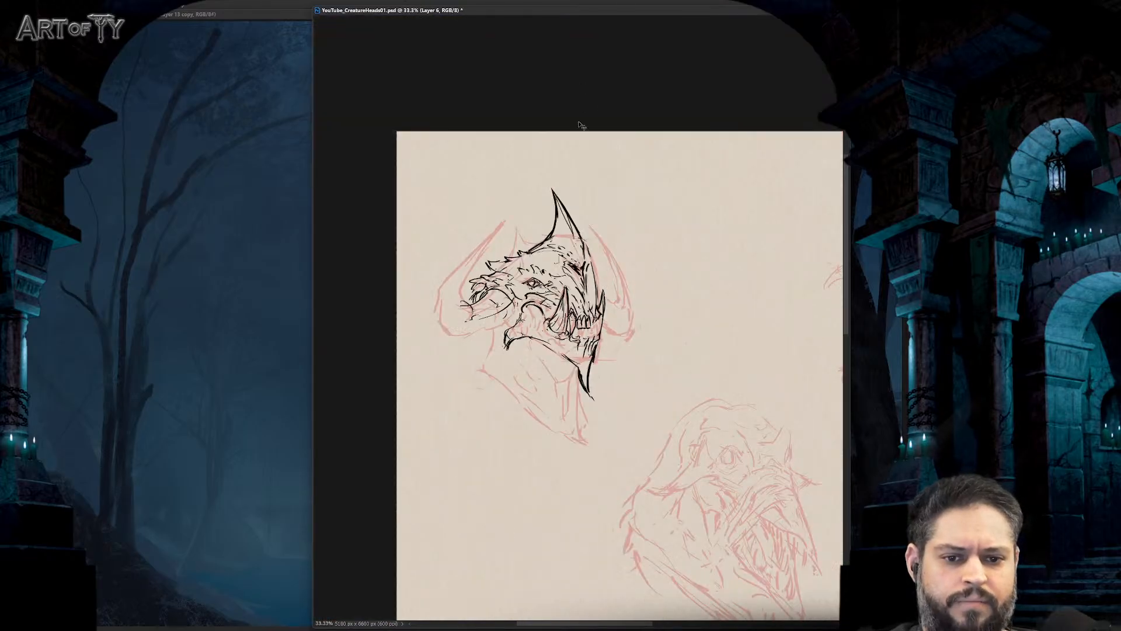
- Extend the fang beside the tusk down to the lower gum, then rework the front upper teeth and lengthen the bite line
key(ctrl+plus)
key(ctrl+plus)
key(ctrl+plus)
key(ctrl+plus)
scroll(566, 379, down, 1)
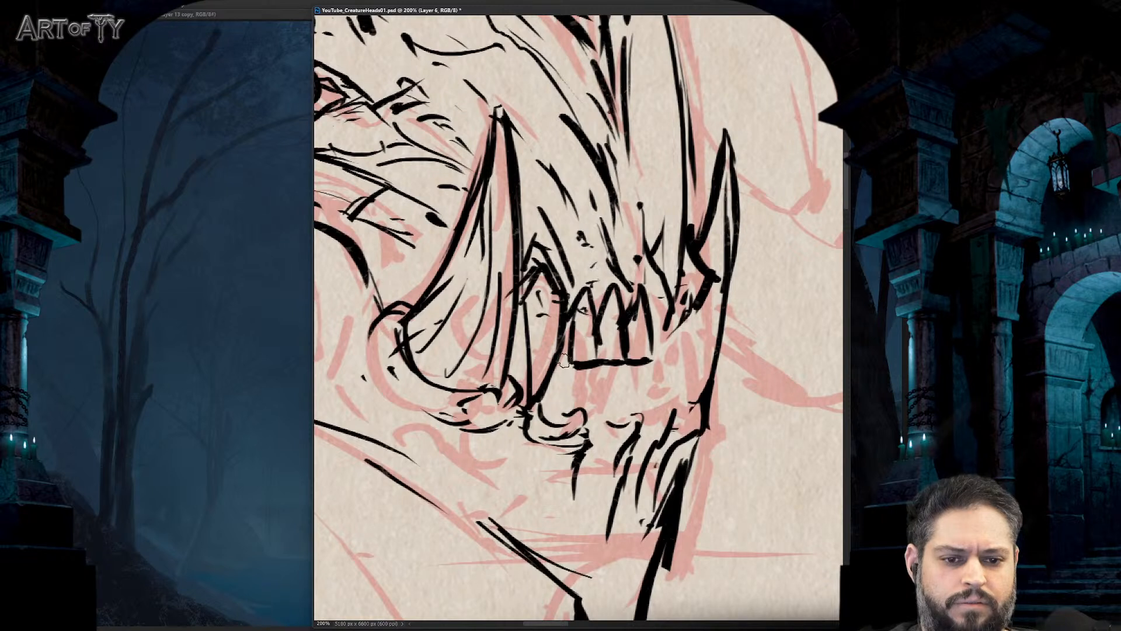
mouse_move(567, 374)
mouse_down()
mouse_move(559, 343)
mouse_move(571, 353)
mouse_move(577, 409)
mouse_move(585, 403)
mouse_up()
key(b)
key(e)
drag(669, 307, 674, 349)
key(b)
drag(654, 357, 683, 358)
key(ctrl+minus)
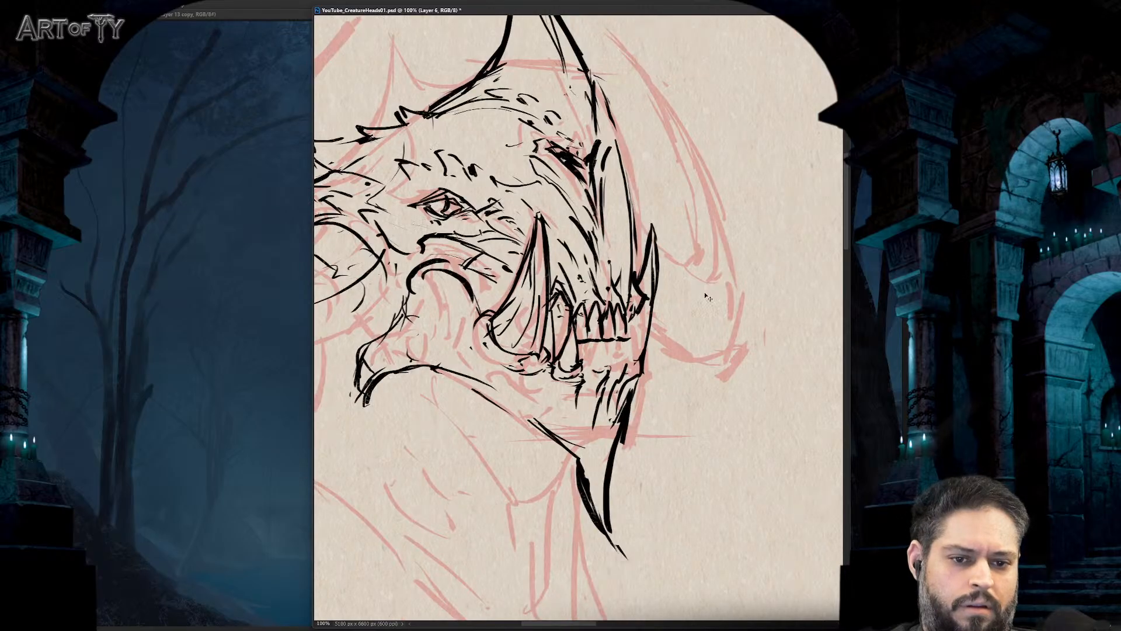
- Erase the clutter at the far tusk's base and ink a long front fang reaching down to the lower gum
key(ctrl+plus)
key(e)
mouse_move(698, 299)
mouse_down()
mouse_move(686, 315)
mouse_move(701, 308)
mouse_move(694, 277)
mouse_move(693, 390)
mouse_up()
key(b)
drag(669, 313, 686, 393)
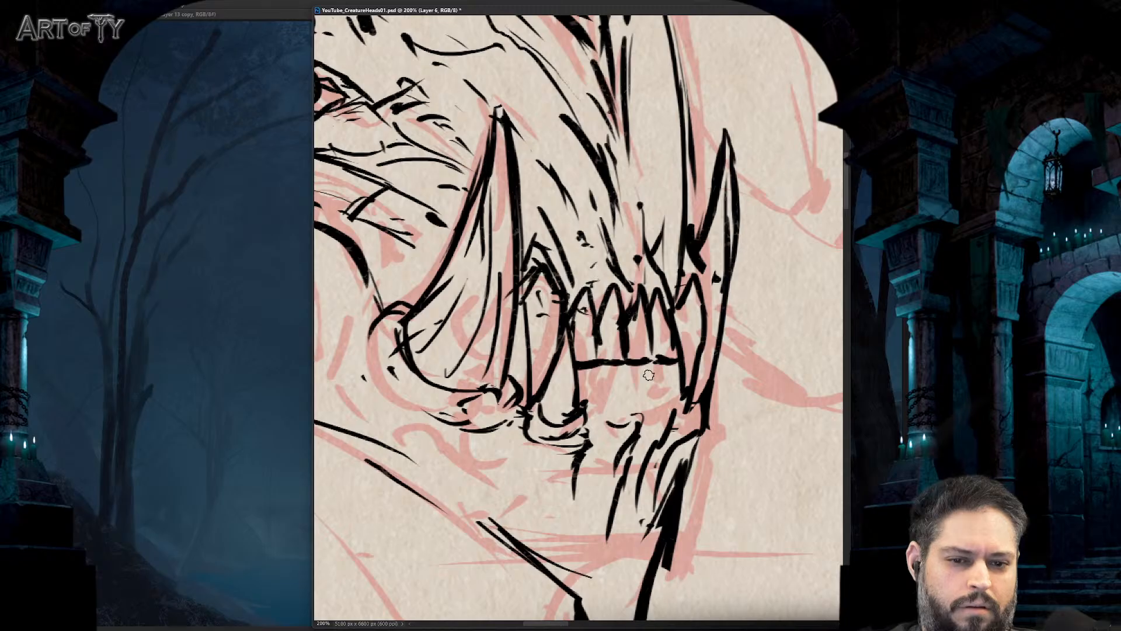
- Ink the row of lower teeth beneath the bite line, between the front fang and the fang beside the tusk
drag(684, 343, 688, 417)
drag(676, 345, 664, 420)
mouse_move(581, 368)
mouse_down()
mouse_move(598, 420)
mouse_move(606, 372)
mouse_move(626, 369)
mouse_move(626, 354)
mouse_move(666, 367)
mouse_up()
key(ctrl+minus)
key(ctrl+minus)
key(ctrl+minus)
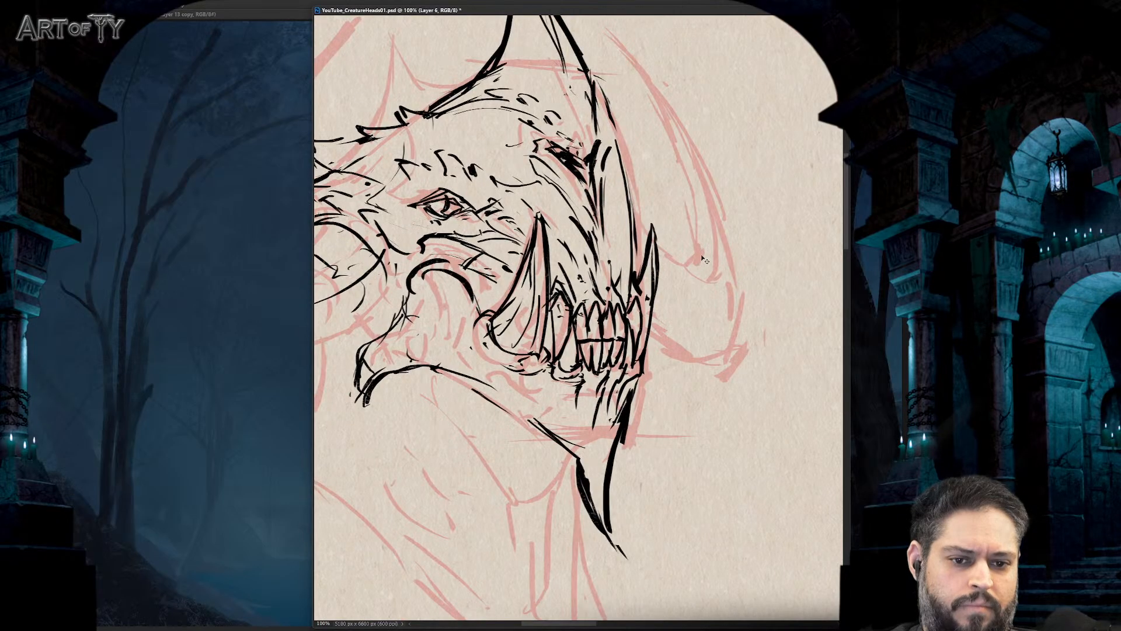
key(ctrl+minus)
key(ctrl+minus)
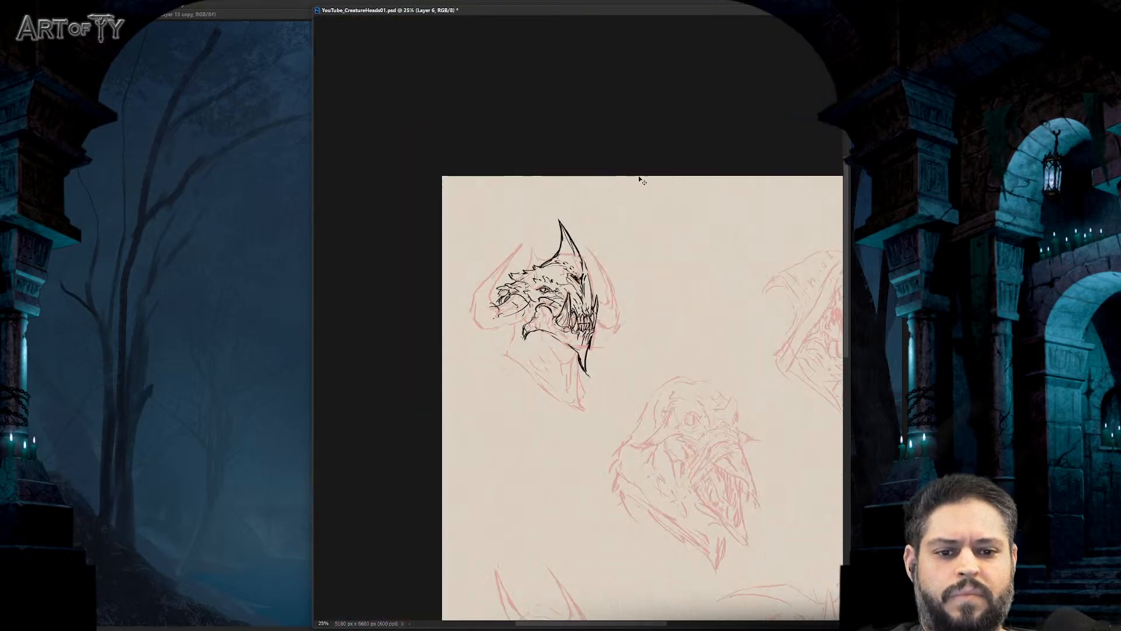
key(ctrl+plus)
key(ctrl+plus)
key(ctrl+plus)
key(ctrl+plus)
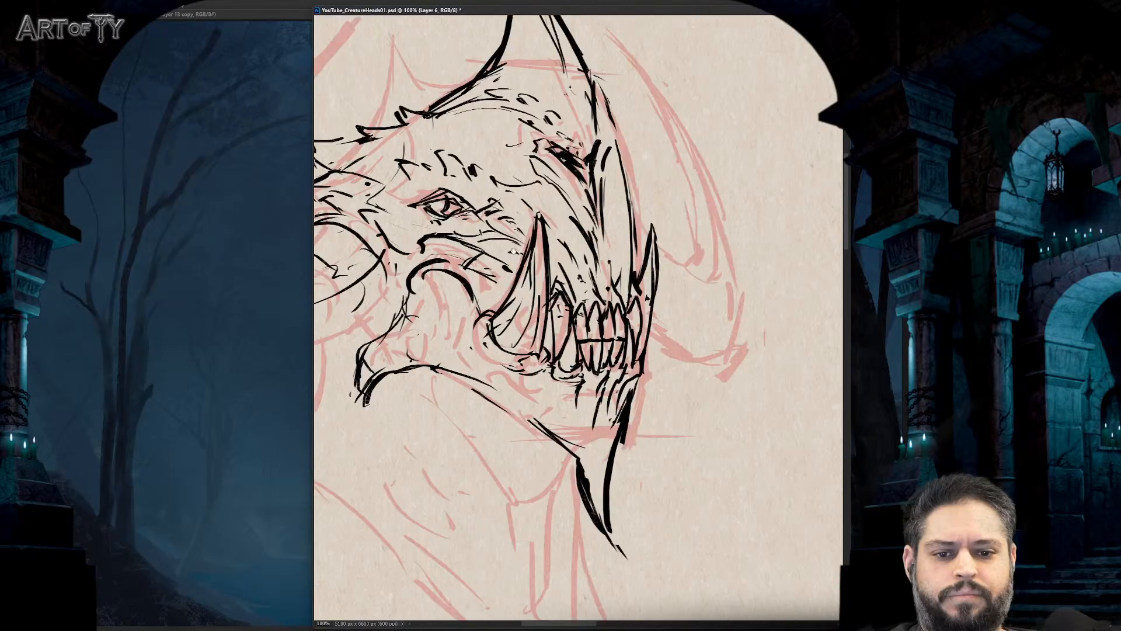
- Save the creature heads document with the inked teeth
drag(502, 245, 643, 285)
key(ctrl+minus)
key(ctrl+s)
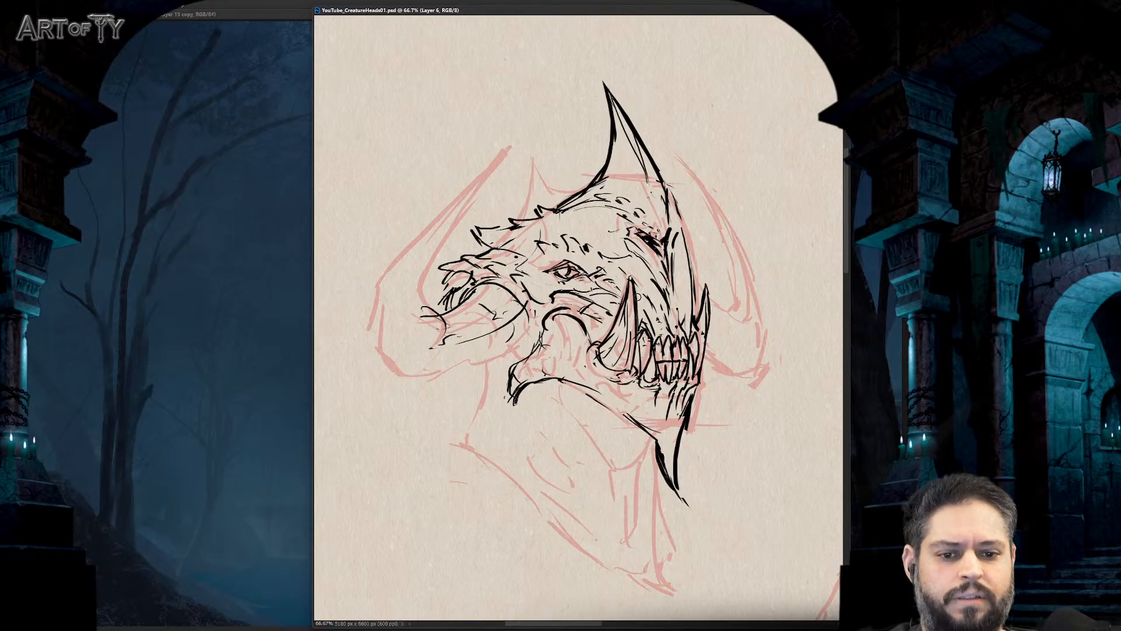
- Switch to the browser and move the Fright Night (1985) playback back to the start of the film
key(super)
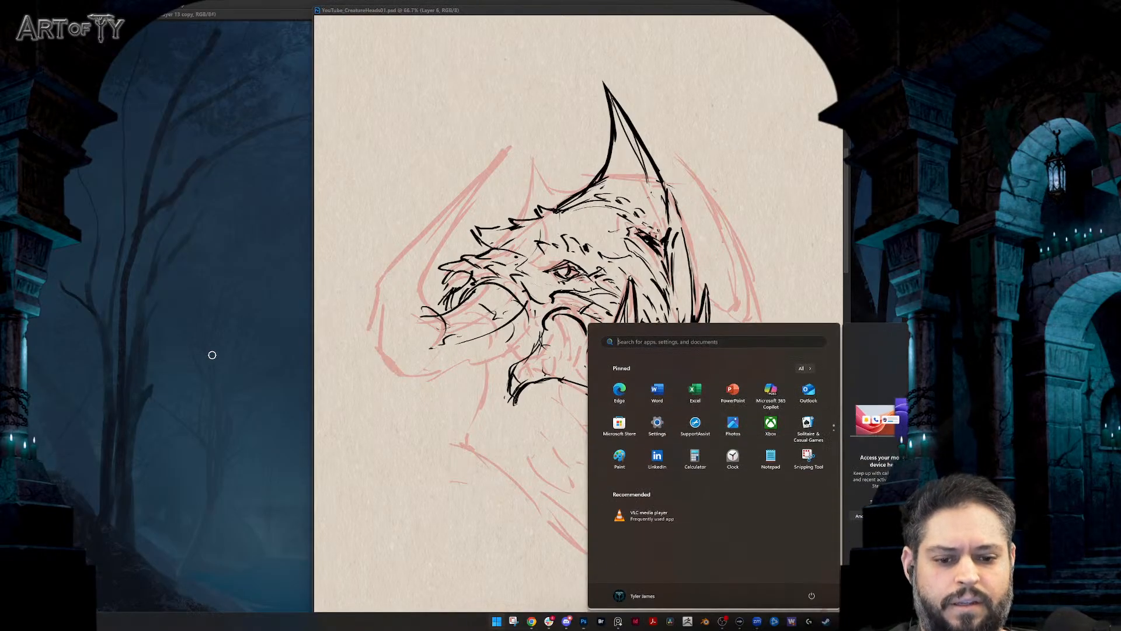
click(529, 623)
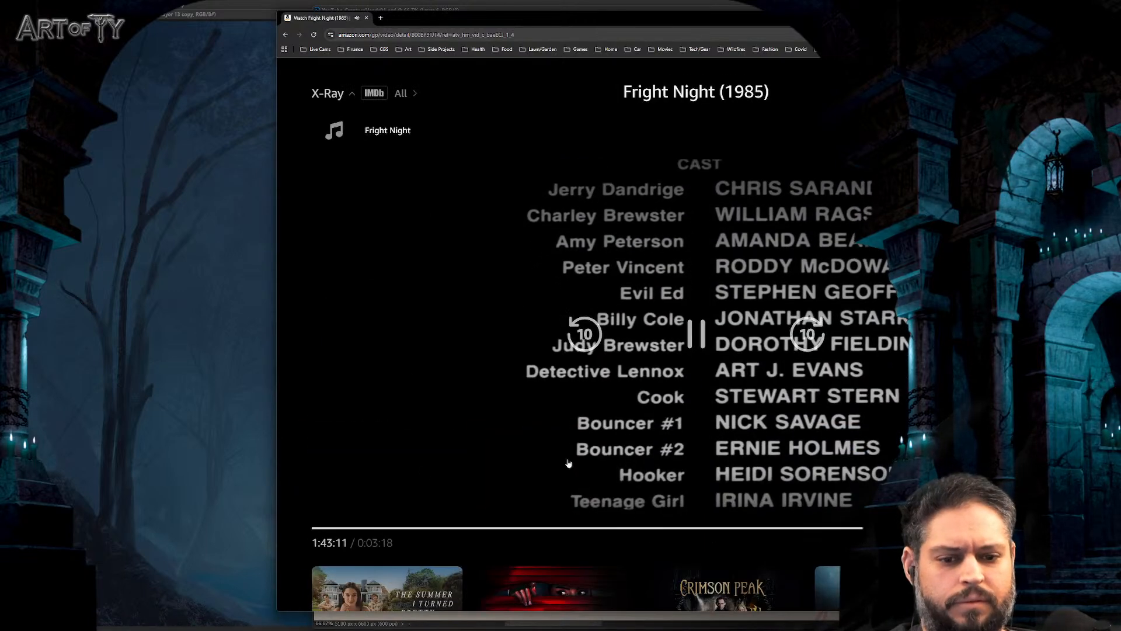
click(317, 529)
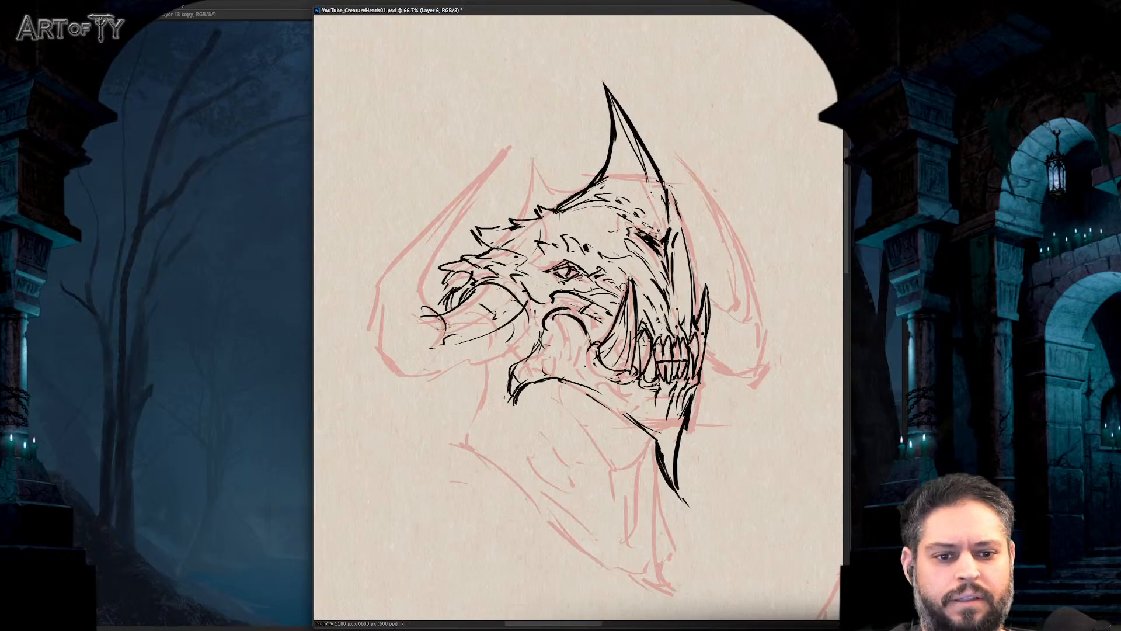
- Ink the near horn's base with curved ridge lines, a sharp upper spur and a dark underside contour
drag(624, 286, 624, 275)
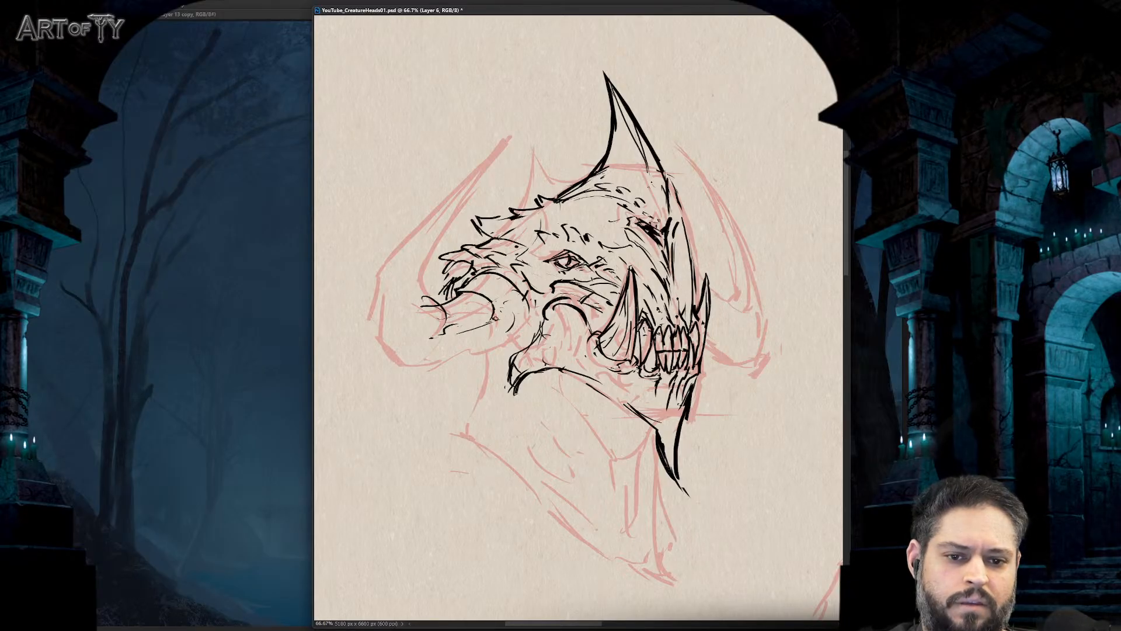
drag(494, 352, 485, 353)
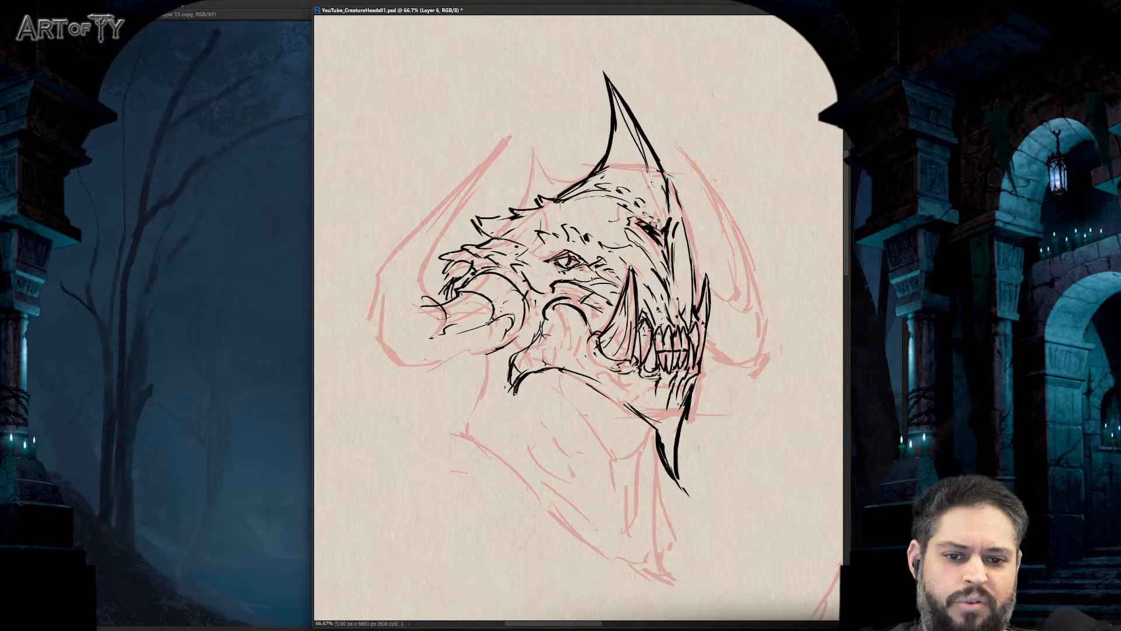
mouse_move(445, 302)
mouse_down()
mouse_move(479, 328)
mouse_move(467, 339)
mouse_move(504, 340)
mouse_move(461, 366)
mouse_move(461, 349)
mouse_move(417, 371)
mouse_move(454, 366)
mouse_up()
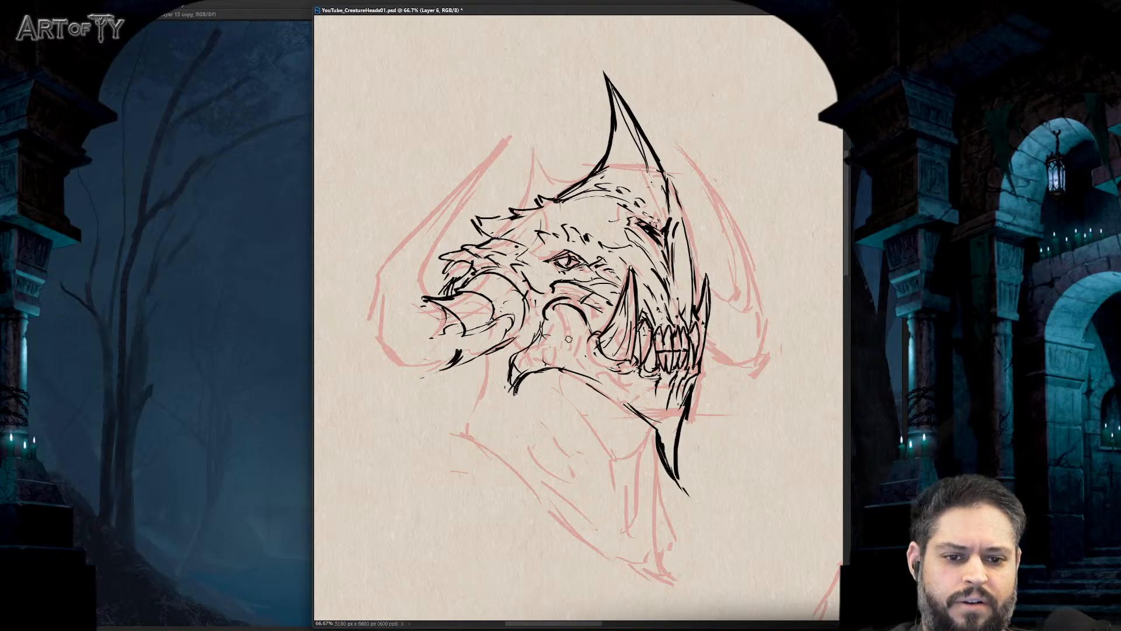
- Replace the curved mouth-corner fold with an angular cheek line and ink stretched flesh strands behind the large tusk
key(ctrl+plus)
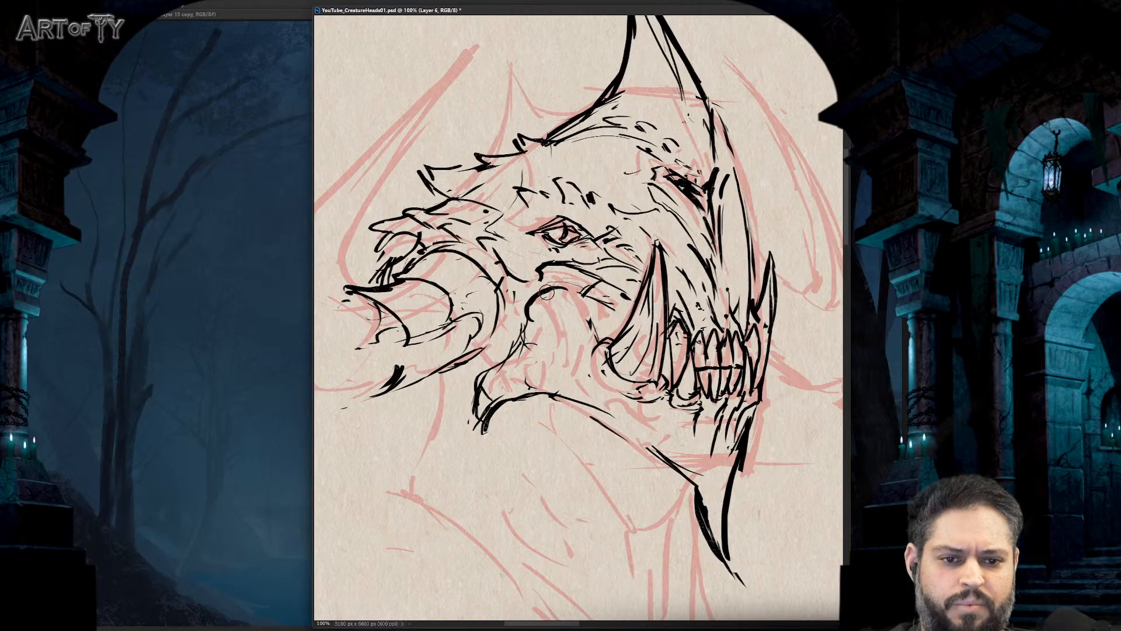
mouse_move(524, 324)
mouse_down()
mouse_move(567, 295)
mouse_move(596, 329)
mouse_up()
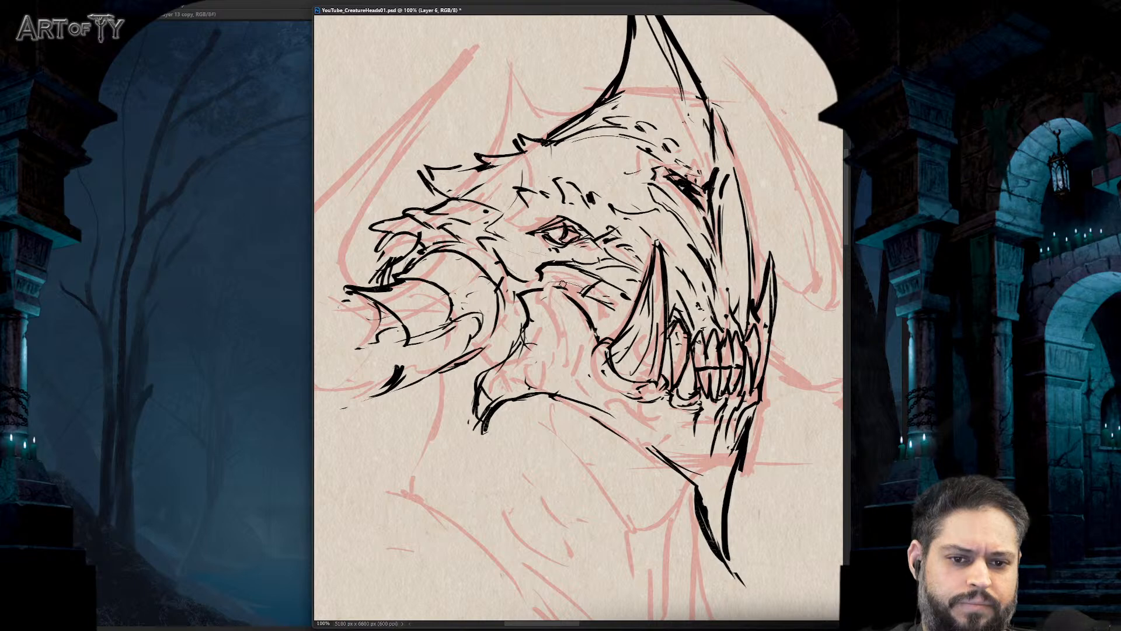
mouse_move(562, 285)
mouse_down()
mouse_move(580, 306)
mouse_move(607, 293)
mouse_move(591, 323)
mouse_move(621, 304)
mouse_move(590, 309)
mouse_move(605, 328)
mouse_move(616, 311)
mouse_up()
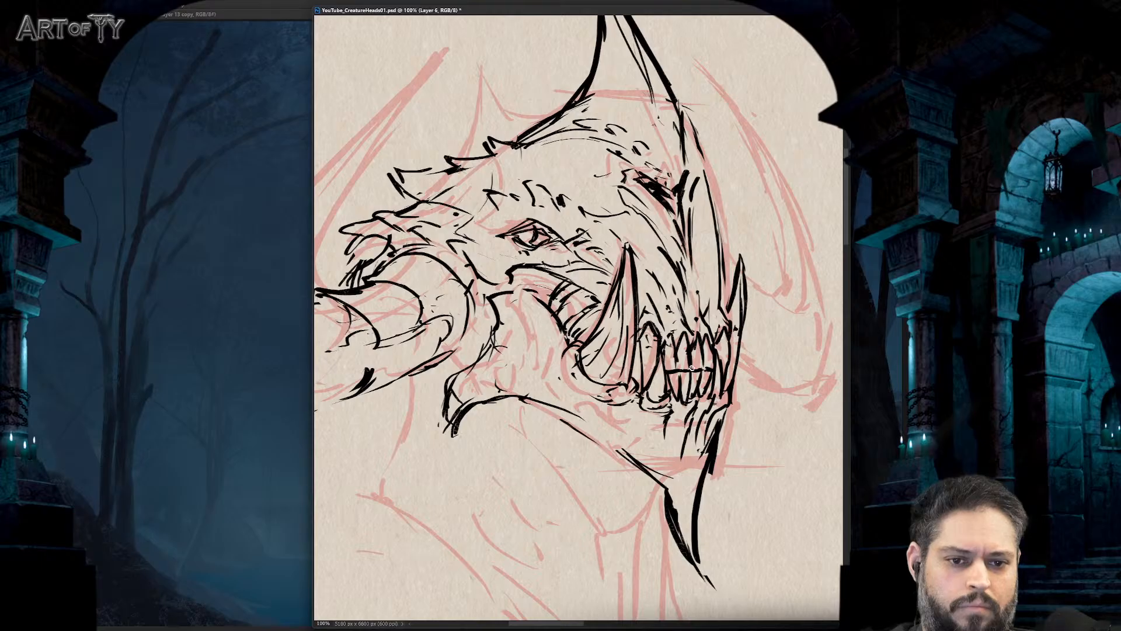
key(ctrl+minus)
key(ctrl+minus)
key(ctrl+minus)
drag(595, 195, 656, 179)
key(ctrl+plus)
key(ctrl+plus)
key(ctrl+plus)
mouse_move(536, 270)
mouse_down()
mouse_move(554, 265)
mouse_move(510, 247)
mouse_move(495, 269)
mouse_move(506, 276)
mouse_up()
key(ctrl+z)
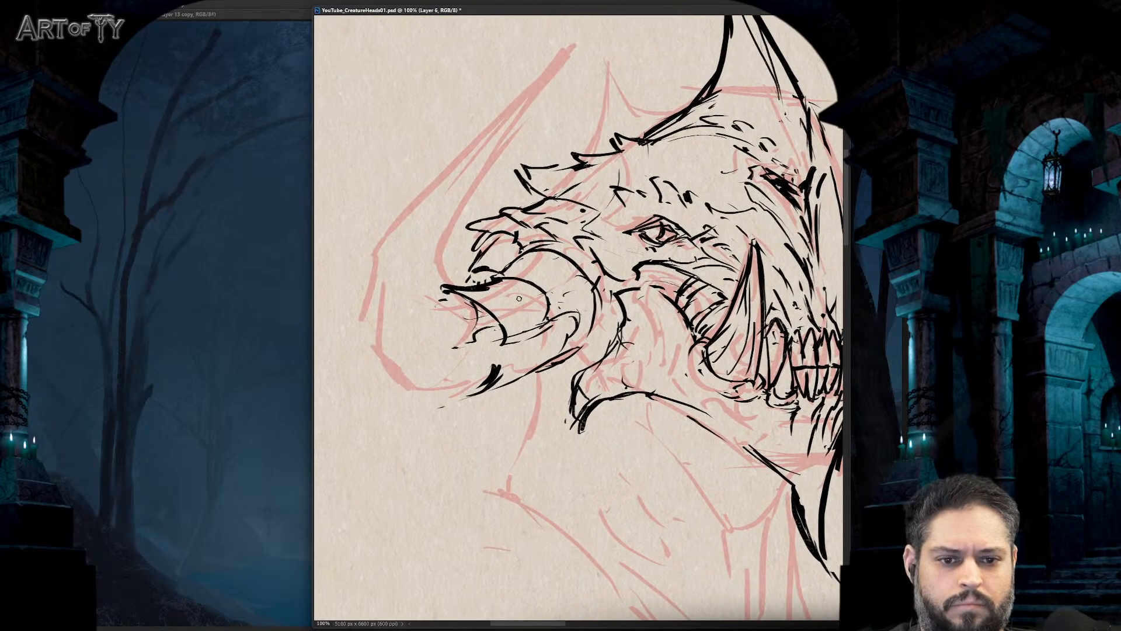
key(ctrl+minus)
key(ctrl+minus)
key(ctrl+plus)
key(ctrl+plus)
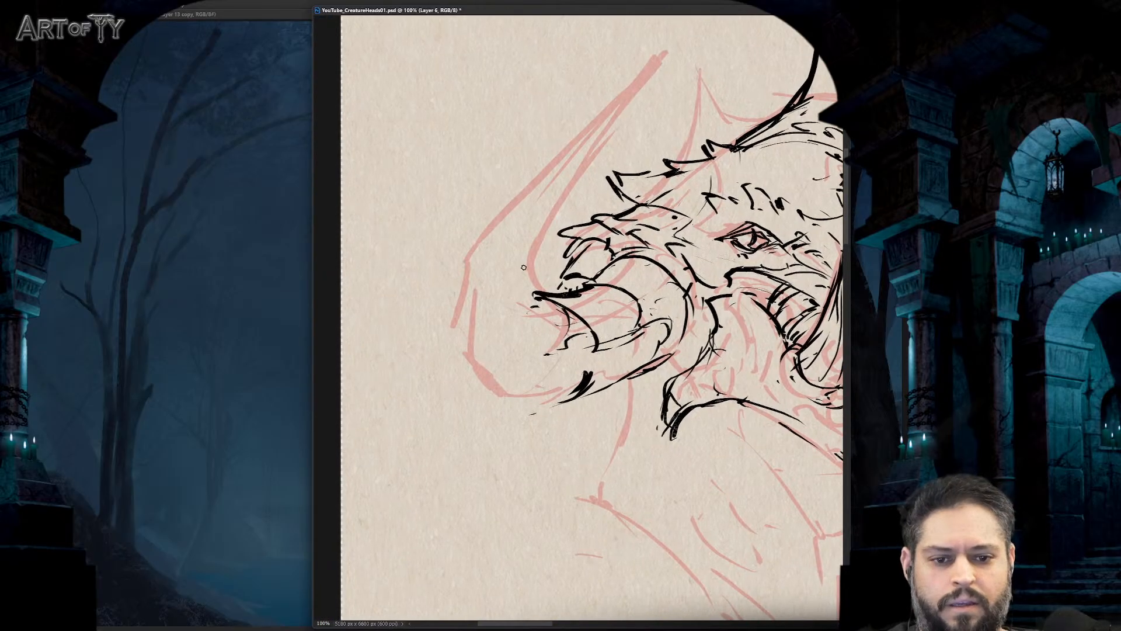
- Ink the near horn's inner curve sweeping up from its base, with a ridge line crossing the horn at the bend
mouse_move(552, 303)
mouse_down()
mouse_move(529, 266)
mouse_move(587, 169)
mouse_up()
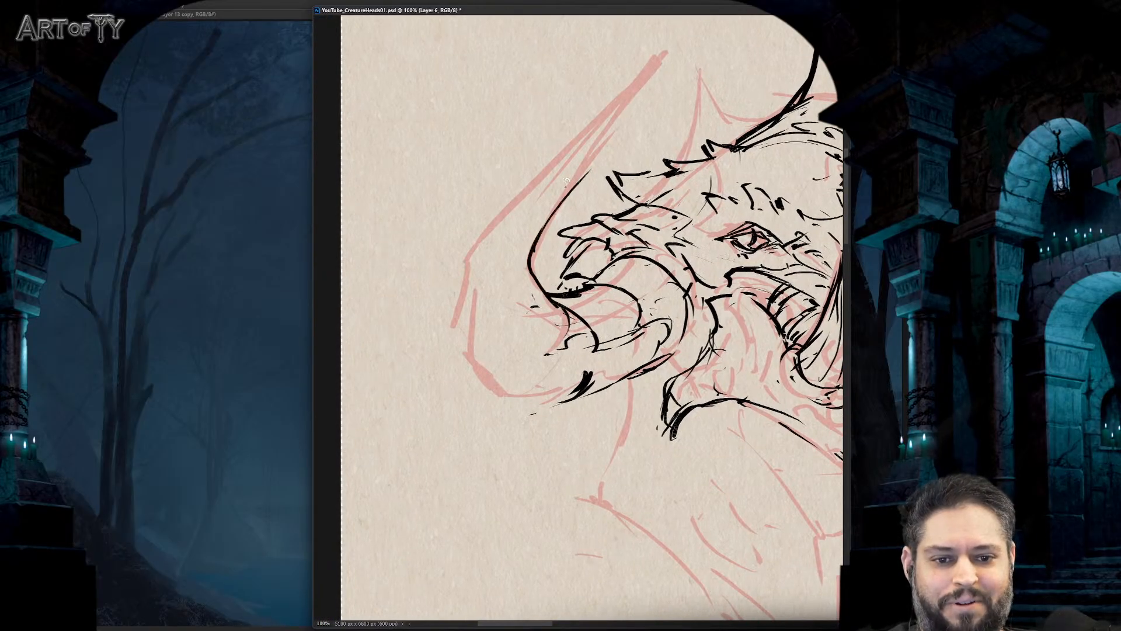
drag(524, 209, 517, 294)
mouse_move(450, 343)
mouse_down()
mouse_move(454, 387)
mouse_move(448, 349)
mouse_move(464, 376)
mouse_move(524, 340)
mouse_up()
drag(527, 326, 542, 281)
- Ink the near horn's long upper sweep, redoing rejected strokes until the outer edge tapers to a pointed tip above a broken inner edge
drag(449, 349, 569, 229)
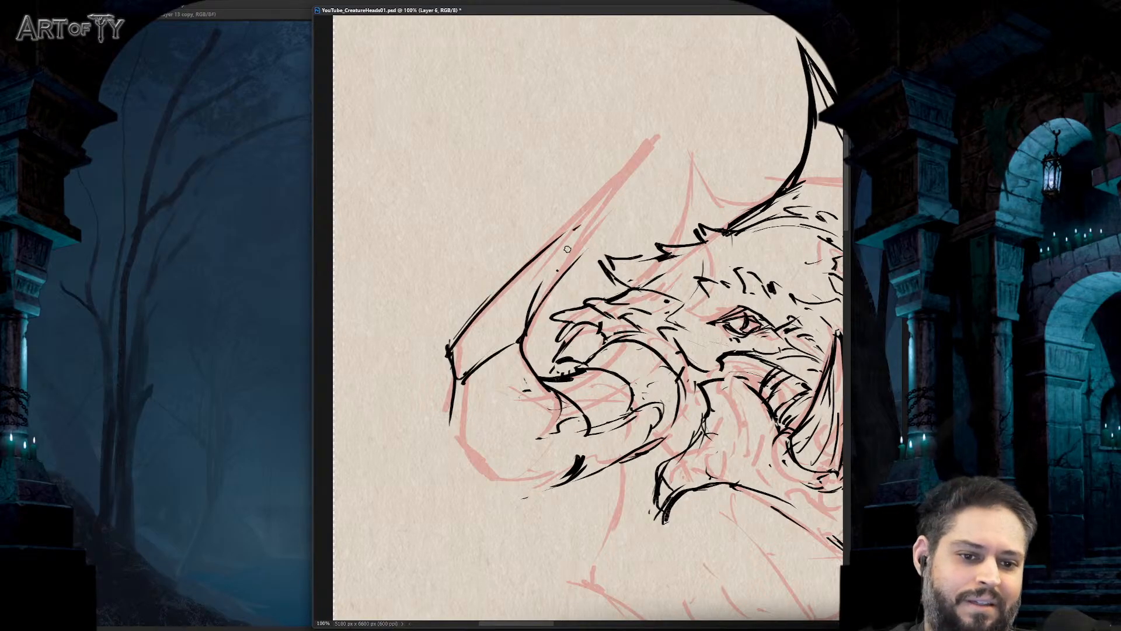
key(ctrl+z)
drag(458, 354, 494, 313)
mouse_move(518, 327)
mouse_down()
mouse_move(509, 353)
mouse_move(579, 235)
mouse_up()
key(ctrl+z)
mouse_move(464, 327)
mouse_down()
mouse_move(491, 278)
mouse_move(570, 219)
mouse_up()
drag(482, 295, 630, 135)
drag(578, 202, 654, 105)
mouse_move(619, 199)
mouse_down()
mouse_move(656, 93)
mouse_move(543, 292)
mouse_move(587, 277)
mouse_move(575, 275)
mouse_up()
- Ink the near horn's lower bend with a heavy rounded outer contour and curved ridge arcs inside the coil
scroll(554, 327, down, 3)
key(ctrl+plus)
key(ctrl+plus)
drag(508, 328, 511, 311)
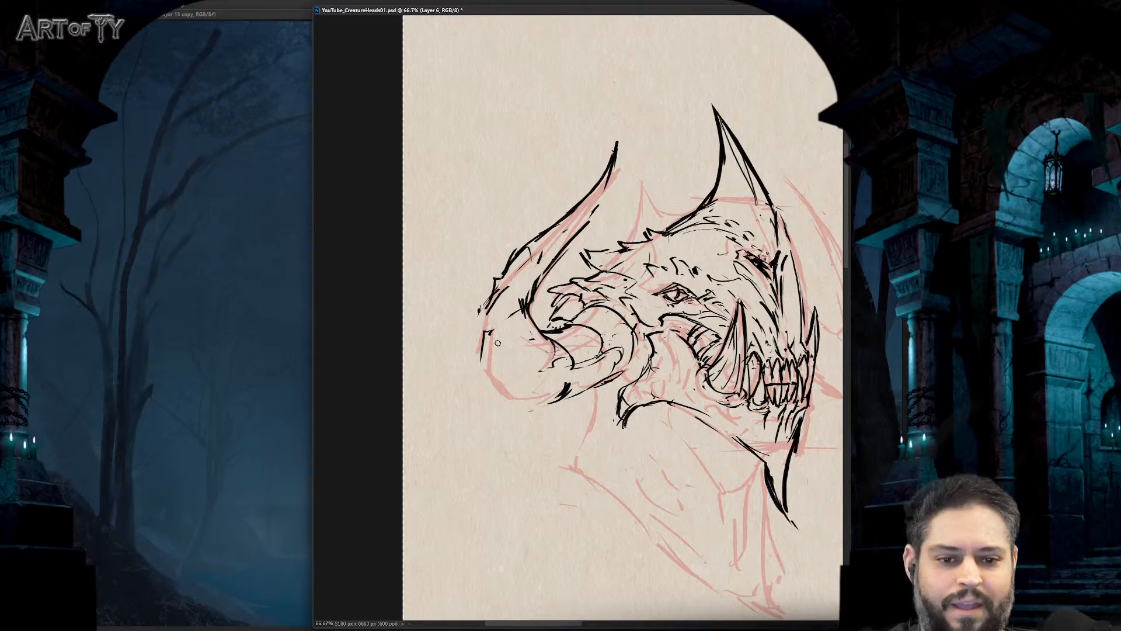
mouse_move(526, 304)
mouse_down()
mouse_move(489, 349)
mouse_move(519, 310)
mouse_move(525, 354)
mouse_move(511, 403)
mouse_up()
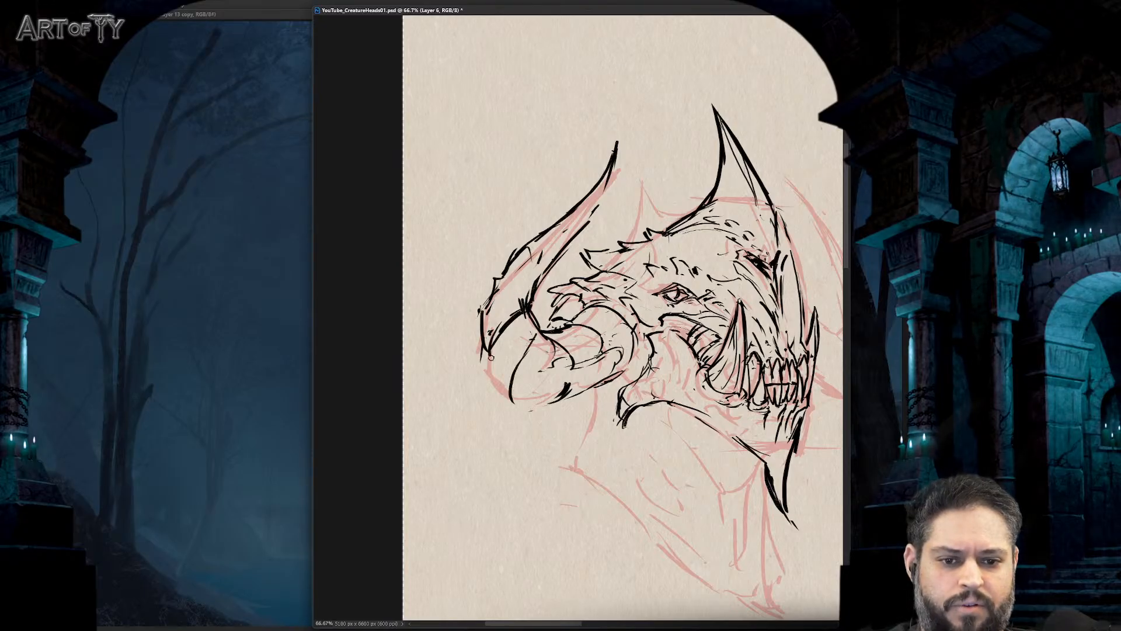
mouse_move(489, 367)
mouse_down()
mouse_move(515, 413)
mouse_move(511, 403)
mouse_up()
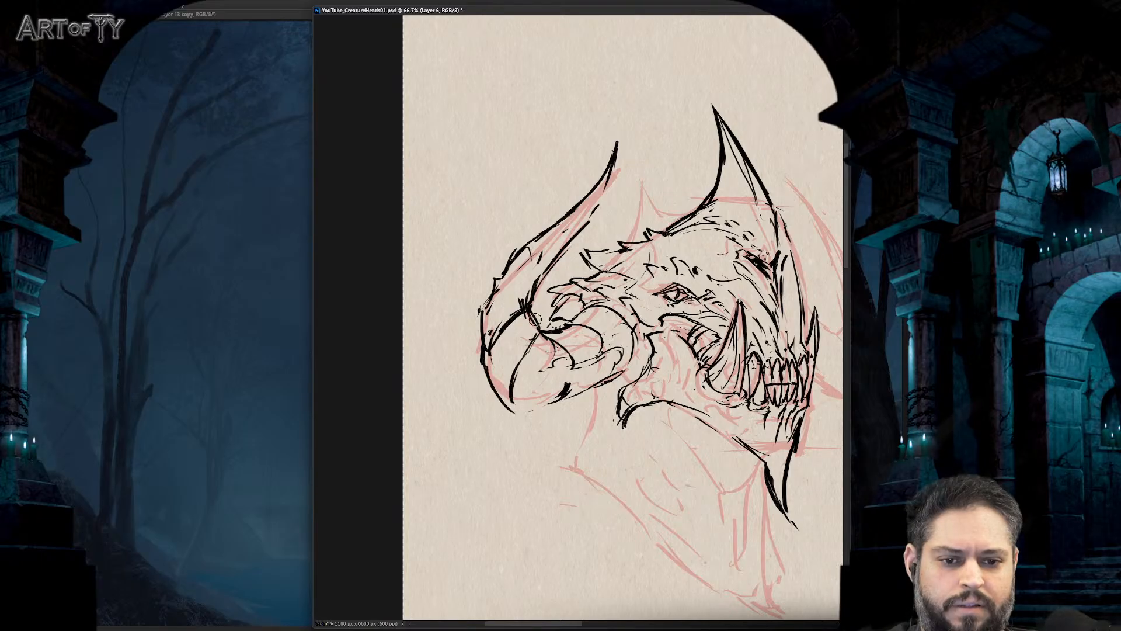
mouse_move(544, 321)
mouse_down()
mouse_move(508, 390)
mouse_move(548, 387)
mouse_move(524, 384)
mouse_move(570, 399)
mouse_move(564, 412)
mouse_move(507, 393)
mouse_move(569, 361)
mouse_up()
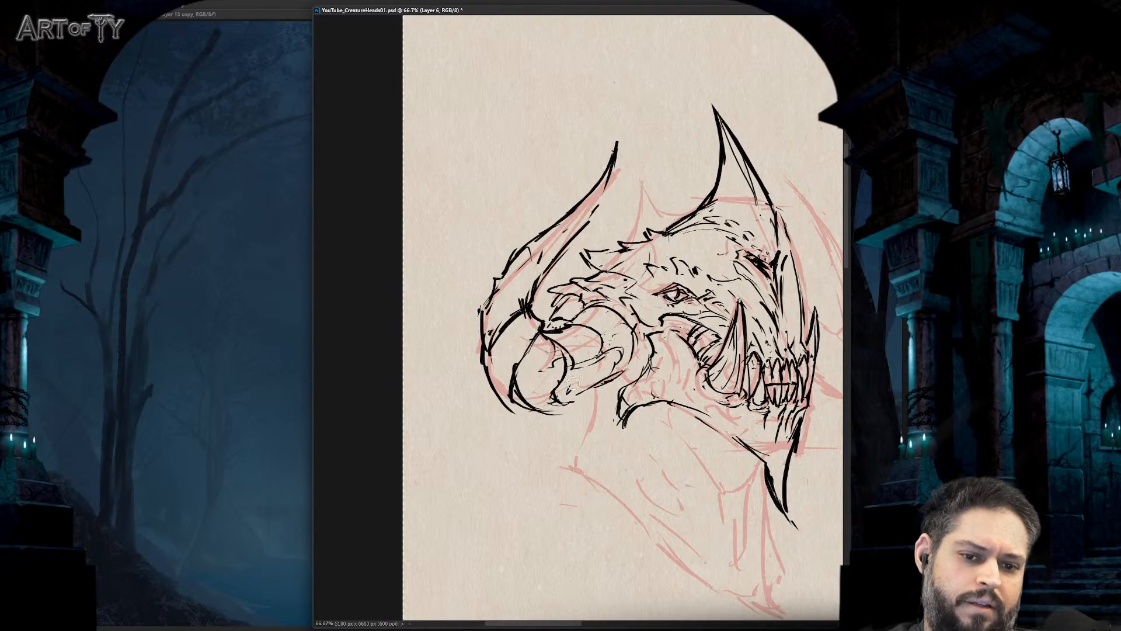
- Connect the near horn's coil to its base with short ridge strokes and a darkened underside contour
mouse_move(561, 400)
mouse_down()
mouse_move(602, 395)
mouse_move(593, 379)
mouse_up()
mouse_move(601, 336)
mouse_down()
mouse_move(589, 366)
mouse_move(569, 359)
mouse_up()
mouse_move(607, 349)
mouse_down()
mouse_move(574, 353)
mouse_move(575, 373)
mouse_move(564, 342)
mouse_up()
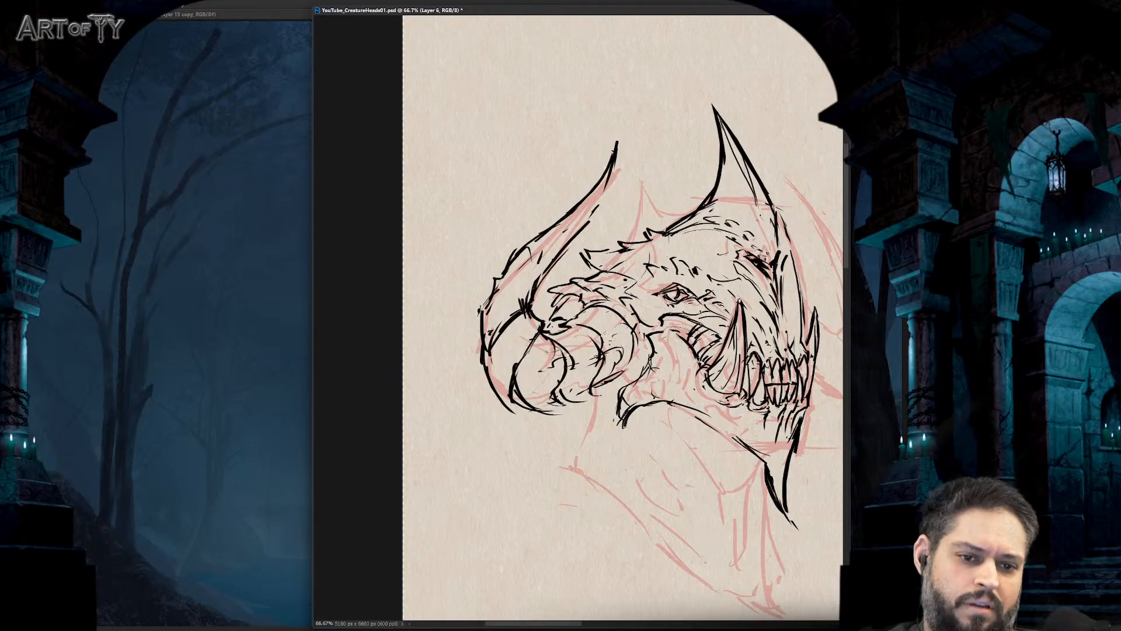
scroll(604, 332, down, 1)
scroll(646, 117, down, 1)
scroll(609, 160, up, 1)
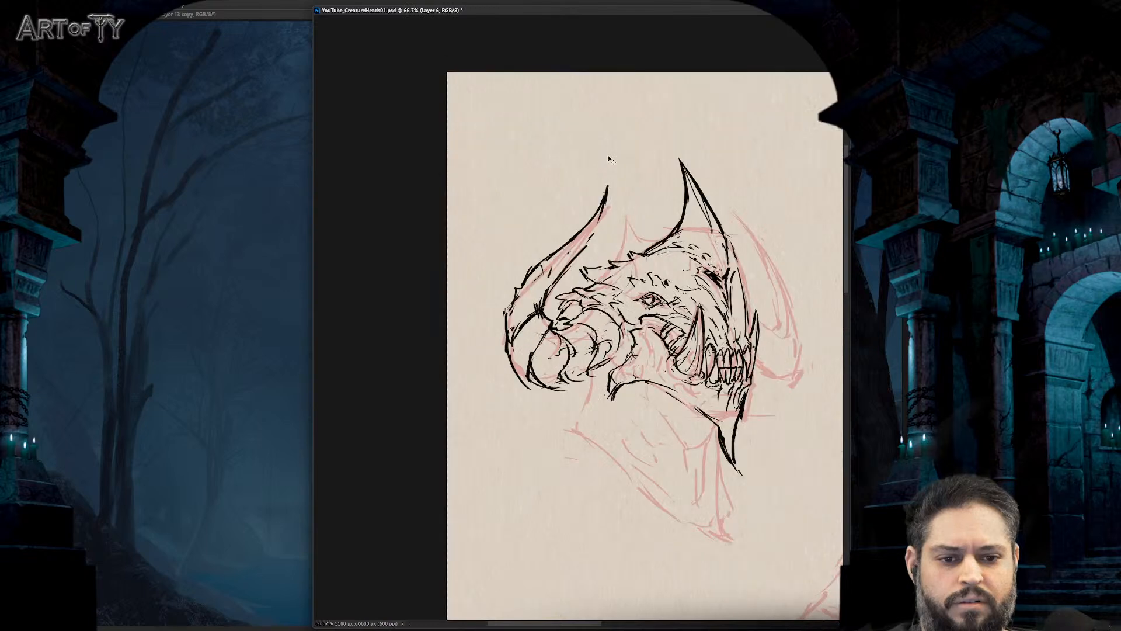
scroll(572, 315, up, 1)
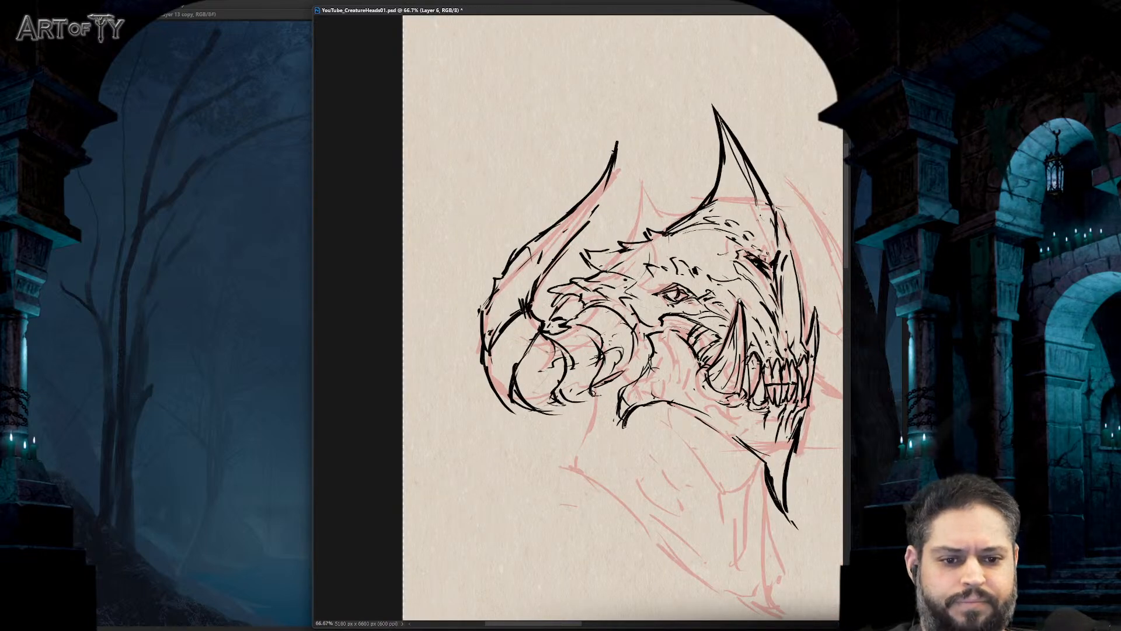
mouse_move(594, 396)
mouse_down()
mouse_move(550, 407)
mouse_move(621, 381)
mouse_move(597, 386)
mouse_up()
- Ink the far horn from its ridged base beside the muzzle up to a tapered tip, with both edges and a knobbly lower bend
drag(672, 363, 543, 353)
drag(676, 294, 684, 304)
mouse_move(696, 316)
mouse_down()
mouse_move(707, 333)
mouse_move(698, 339)
mouse_up()
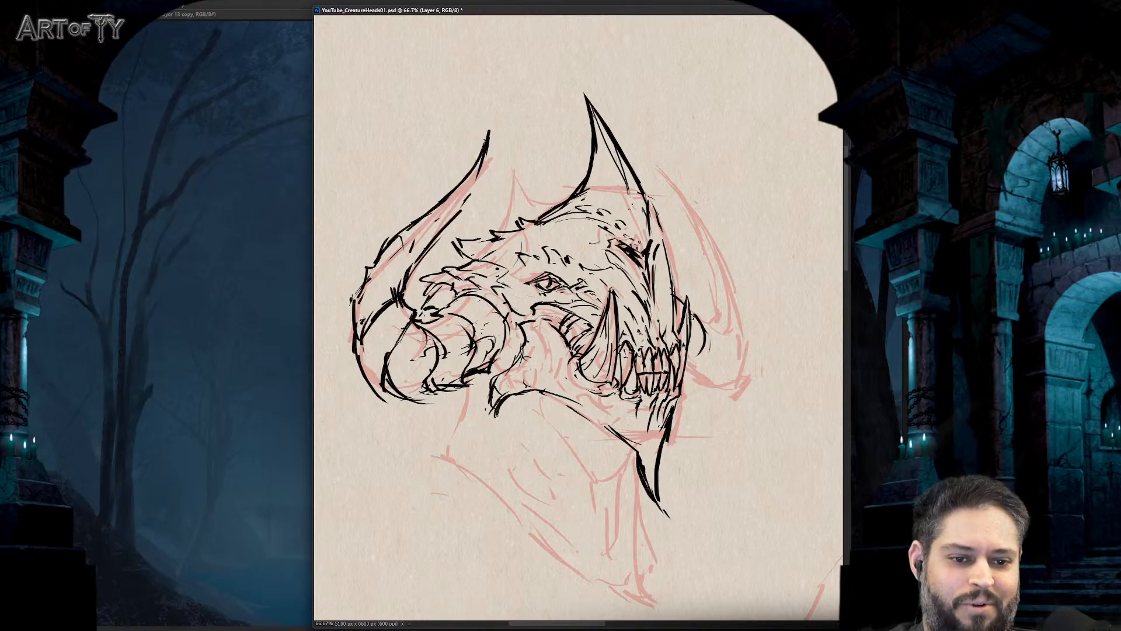
drag(702, 341, 689, 380)
mouse_move(703, 320)
mouse_down()
mouse_move(716, 374)
mouse_move(704, 390)
mouse_move(733, 319)
mouse_move(675, 165)
mouse_move(710, 263)
mouse_up()
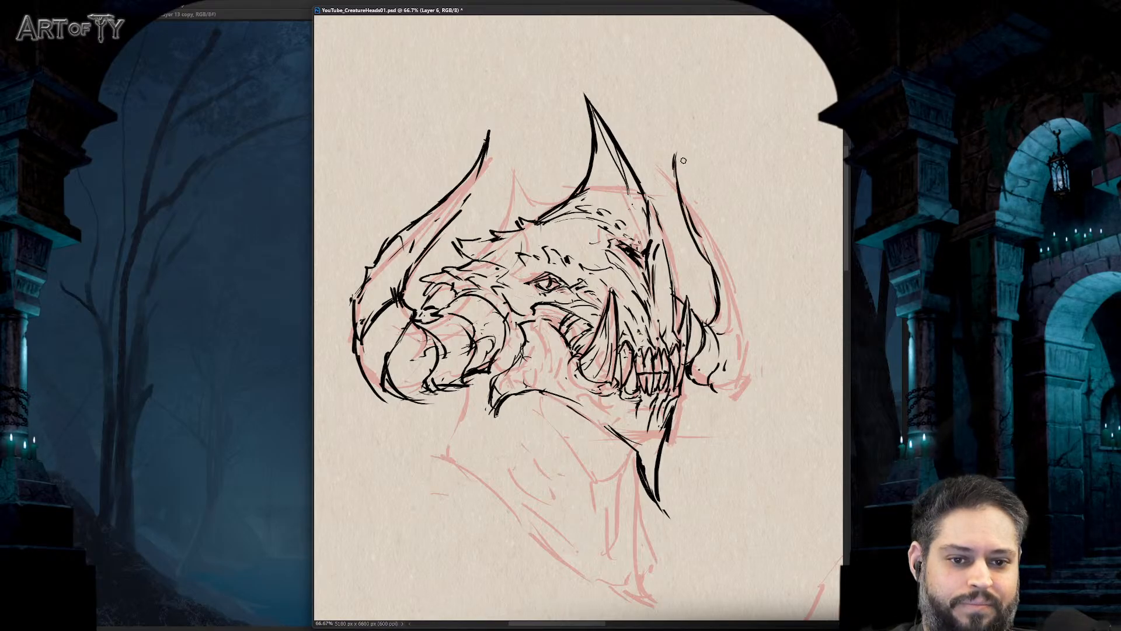
mouse_move(679, 158)
mouse_down()
mouse_move(746, 338)
mouse_move(745, 369)
mouse_up()
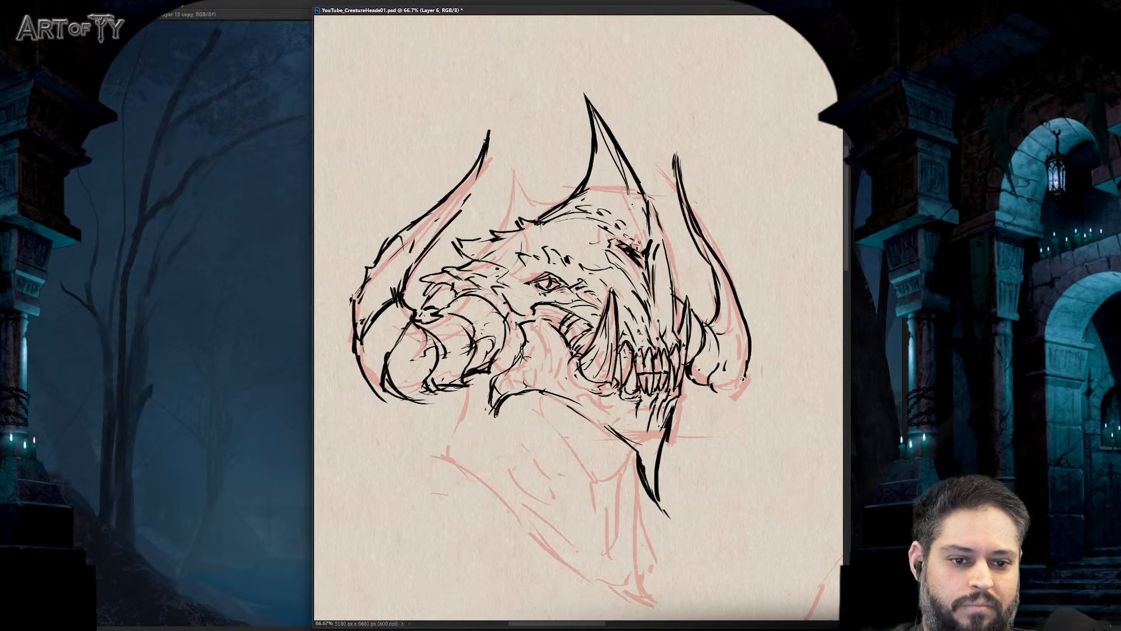
mouse_move(713, 319)
mouse_down()
mouse_move(744, 370)
mouse_move(717, 297)
mouse_move(752, 333)
mouse_move(722, 393)
mouse_move(743, 390)
mouse_move(750, 367)
mouse_up()
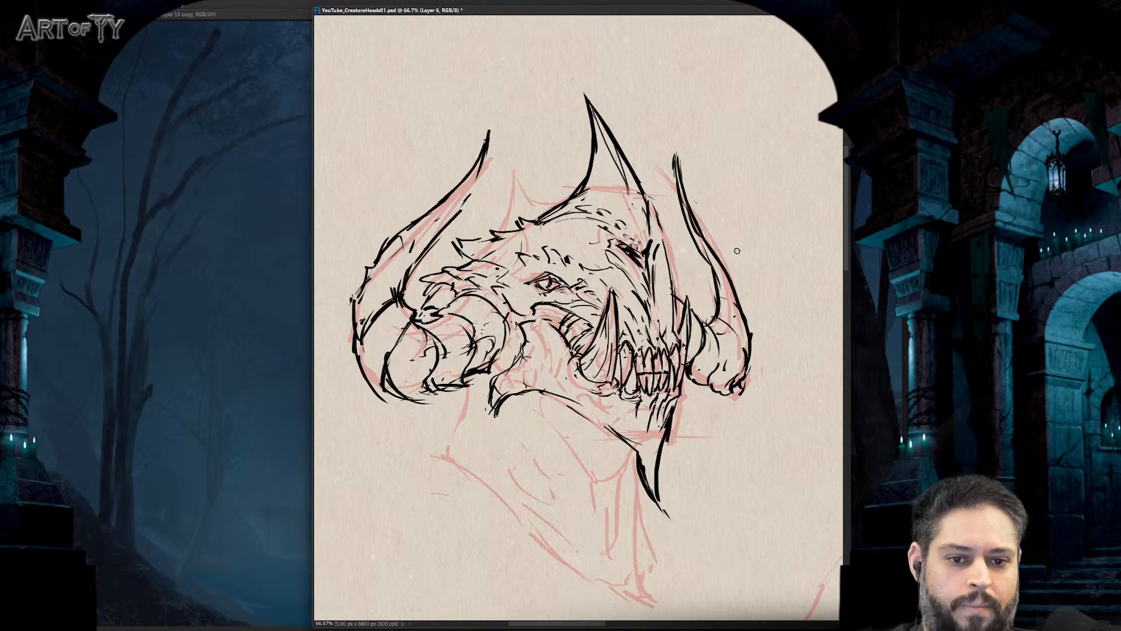
- Extend the crest behind the central horn with a long backward spike and smaller spines, undoing the extra spike above it
key(ctrl+minus)
key(ctrl+minus)
key(ctrl+minus)
key(ctrl+plus)
key(ctrl+plus)
key(ctrl+plus)
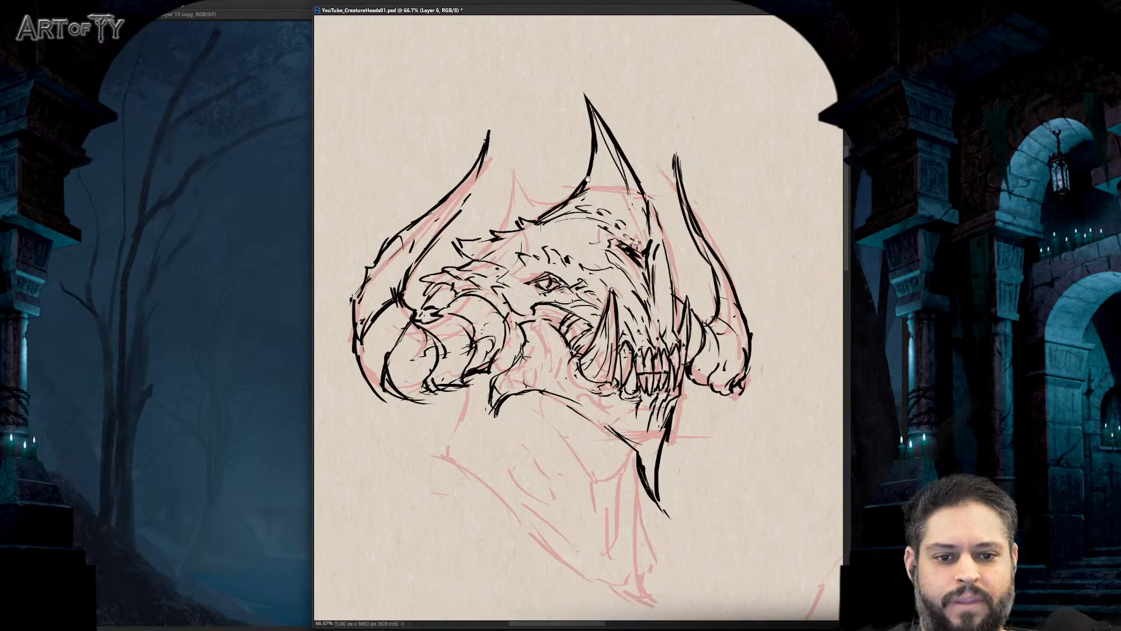
key(ctrl+minus)
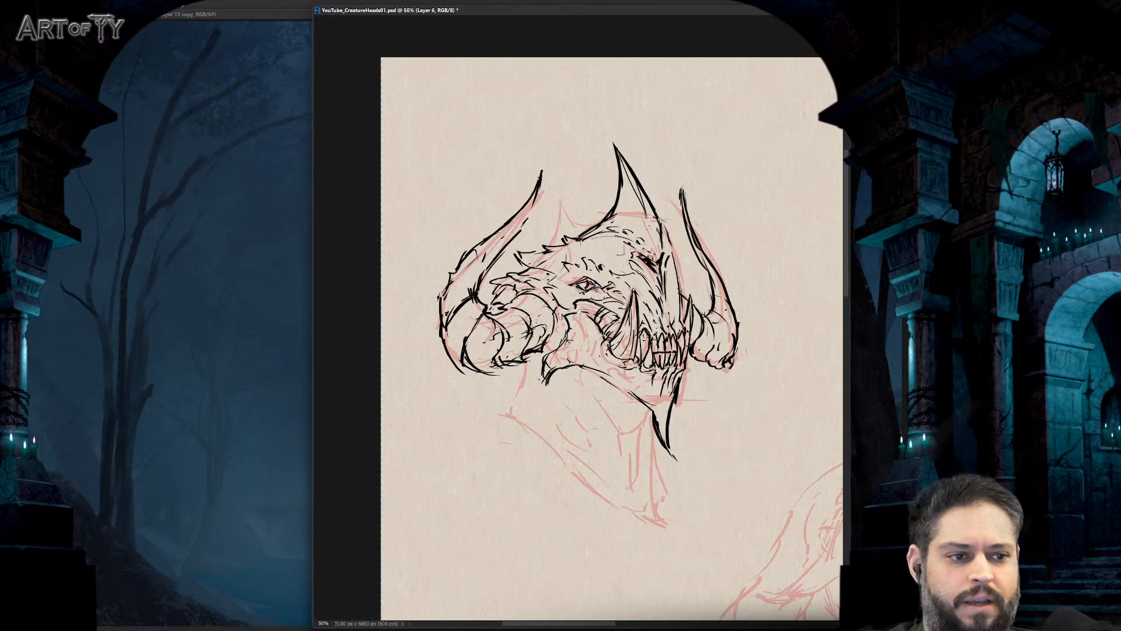
key(ctrl+comma)
key(ctrl+comma)
key(ctrl+comma)
key(ctrl+comma)
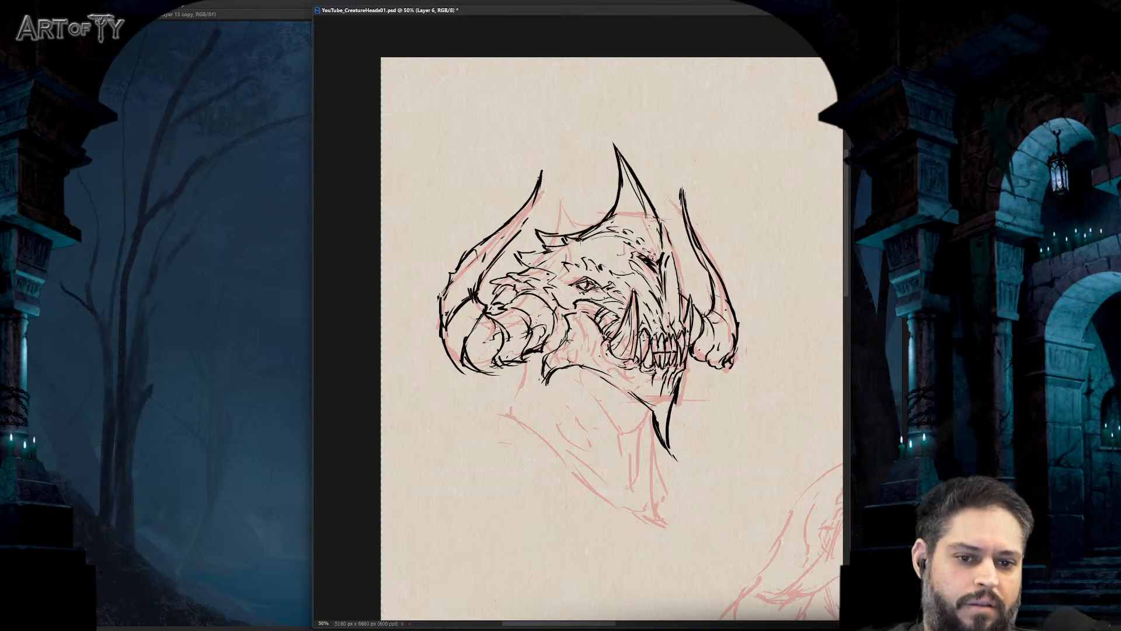
scroll(538, 233, down, 2)
drag(623, 214, 655, 259)
key(ctrl+plus)
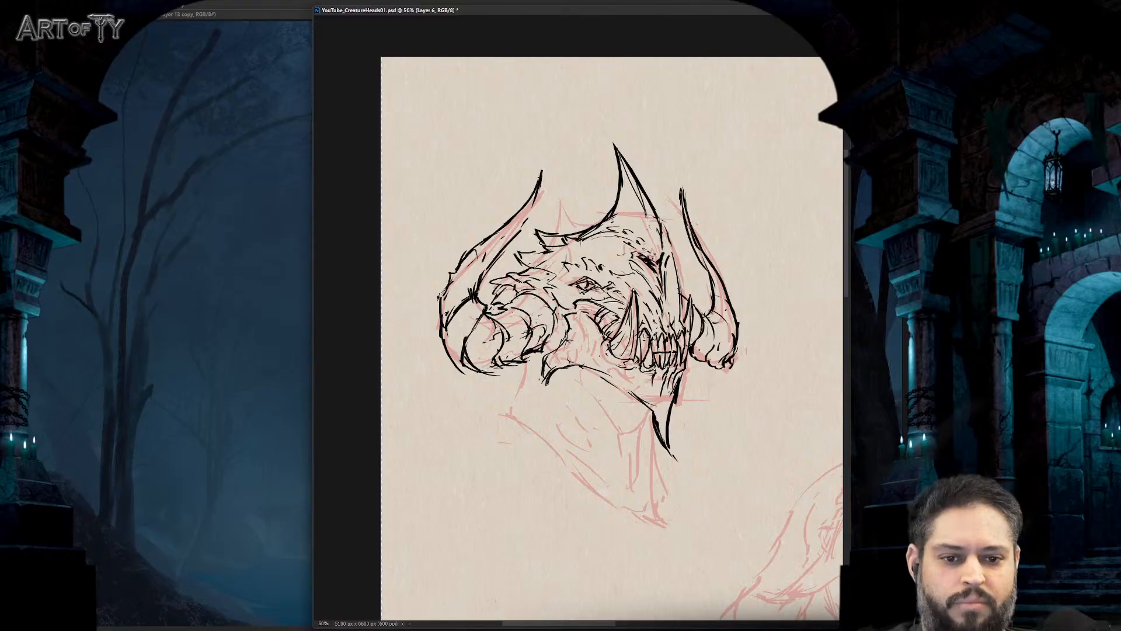
drag(591, 223, 551, 220)
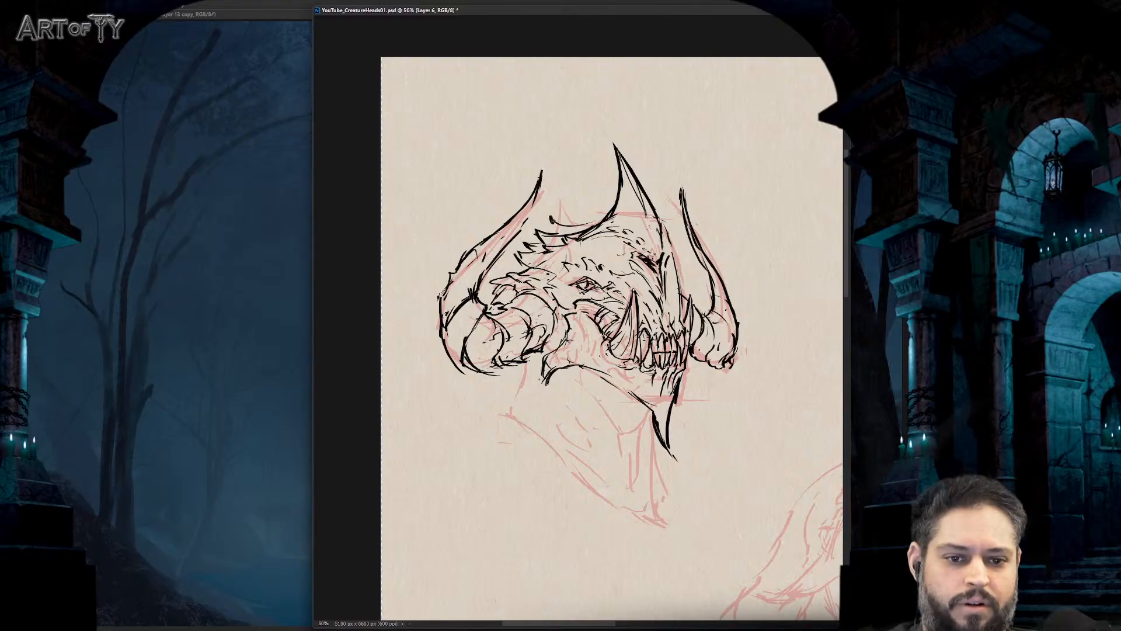
key(ctrl+z)
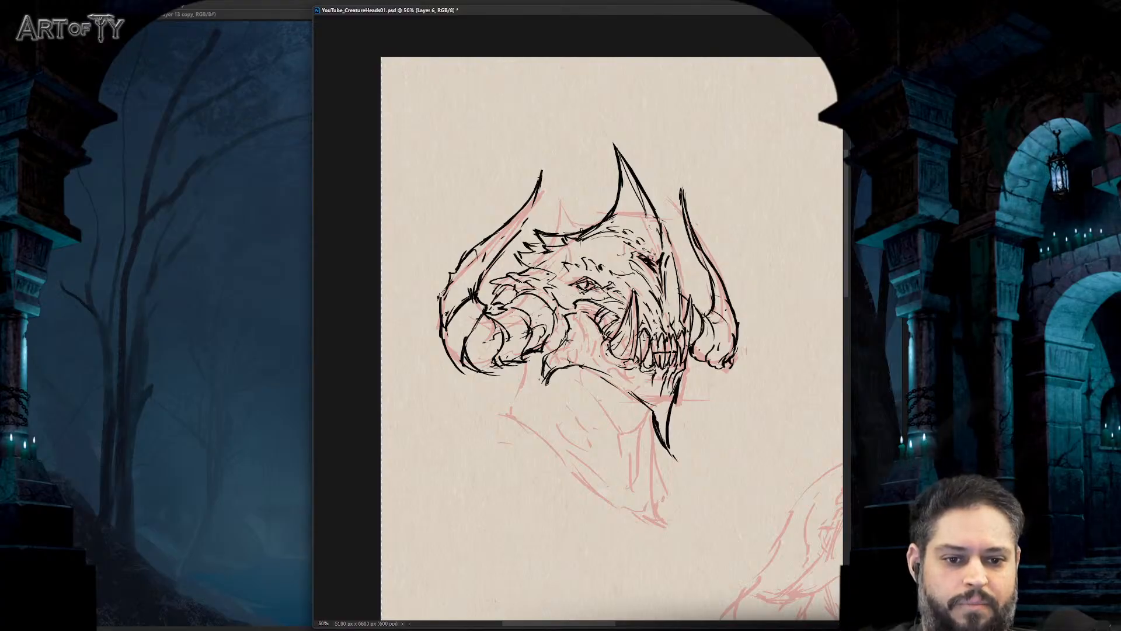
- Ink the back of the neck below the near horn and the throat folds and tendons beneath the jaw
mouse_move(539, 344)
mouse_down()
mouse_move(545, 291)
mouse_move(506, 328)
mouse_move(546, 319)
mouse_up()
drag(532, 328, 553, 336)
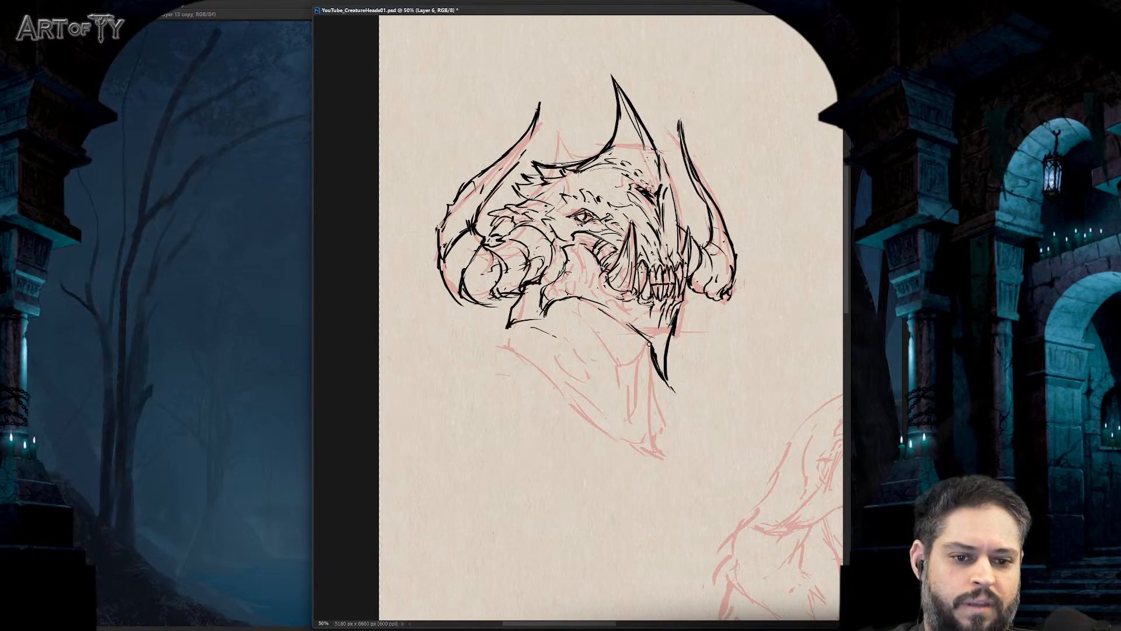
drag(653, 348, 632, 360)
mouse_move(581, 317)
mouse_down()
mouse_move(613, 360)
mouse_move(642, 347)
mouse_move(627, 391)
mouse_move(591, 372)
mouse_move(622, 429)
mouse_up()
mouse_move(643, 357)
mouse_down()
mouse_move(625, 403)
mouse_move(634, 437)
mouse_up()
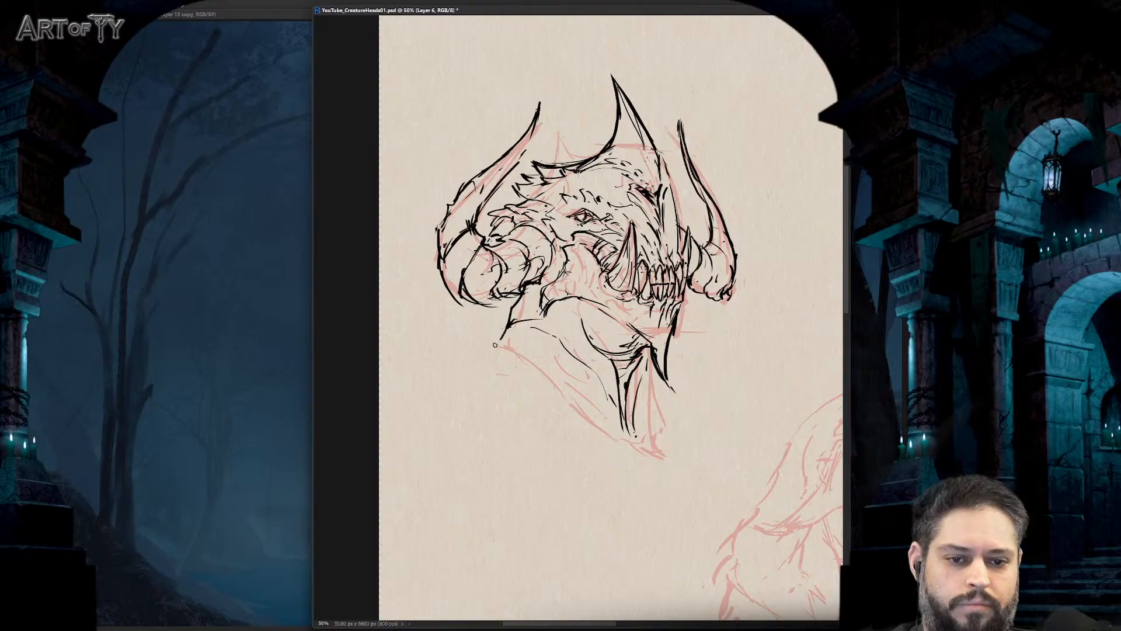
- Ink the flared rear edge of the neck base and darken the upper corner of the mouth
drag(494, 345, 523, 332)
drag(517, 345, 564, 375)
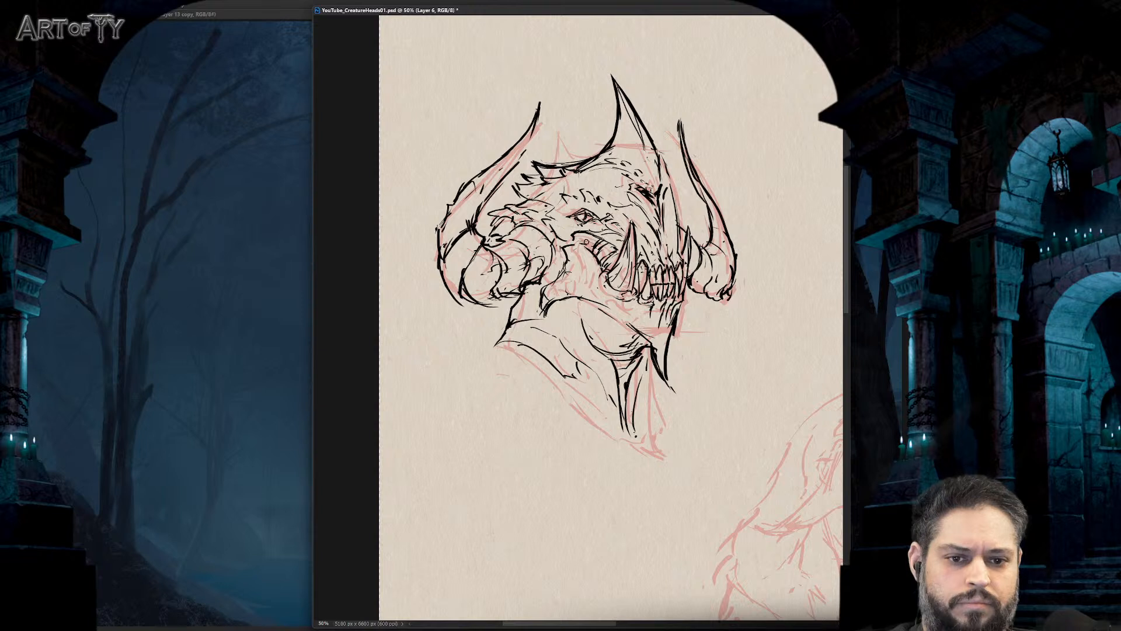
drag(577, 231, 606, 253)
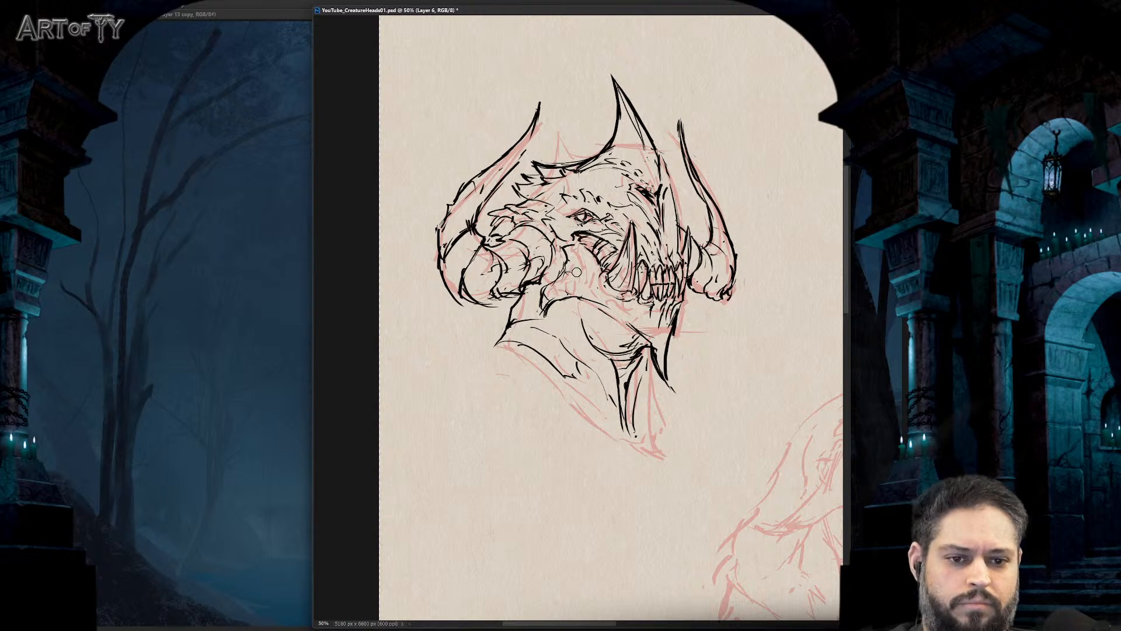
- Ink the jagged lower neck contour down to its pointed end and a curved muscle line running from the jaw across the neck
key(ctrl+minus)
key(ctrl+minus)
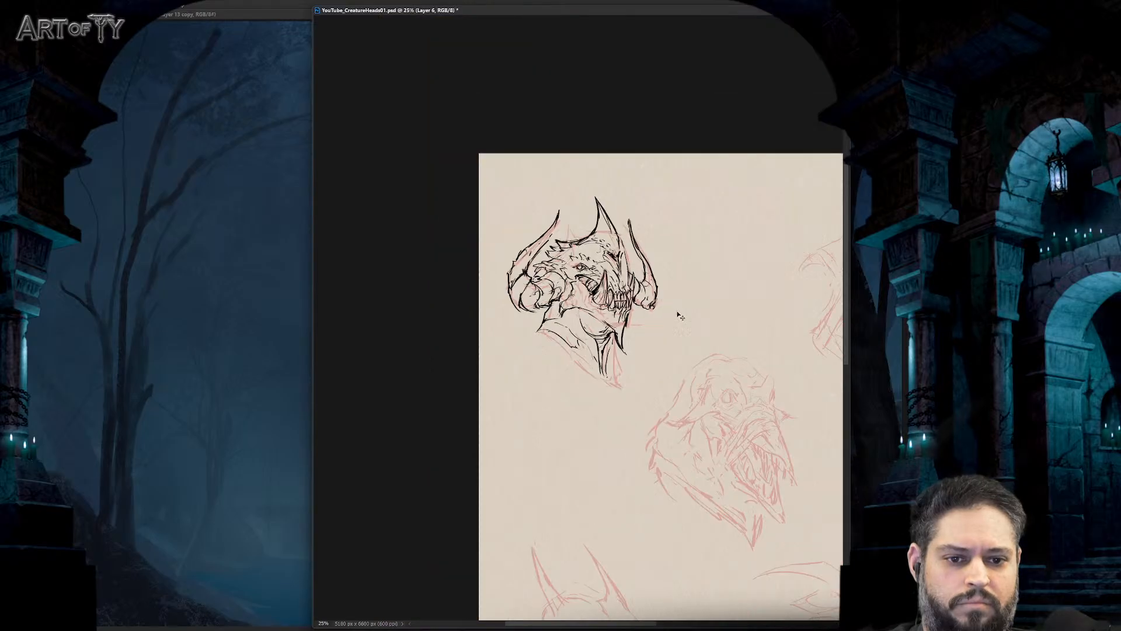
key(ctrl+plus)
key(ctrl+plus)
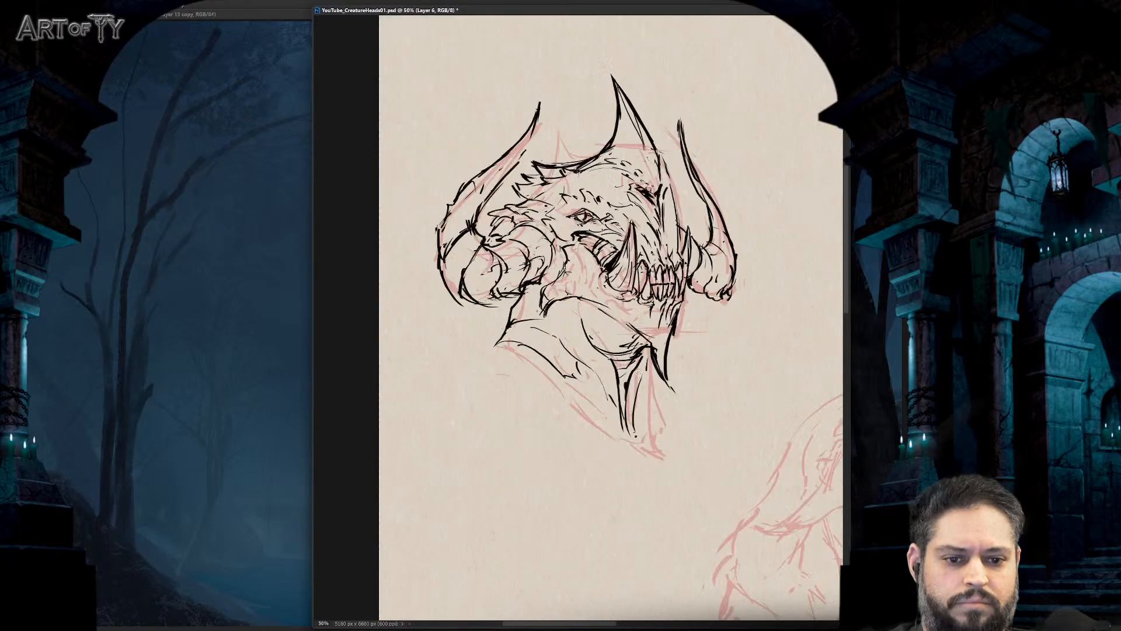
mouse_move(542, 317)
mouse_down()
mouse_move(536, 340)
mouse_move(486, 354)
mouse_move(556, 376)
mouse_move(622, 430)
mouse_up()
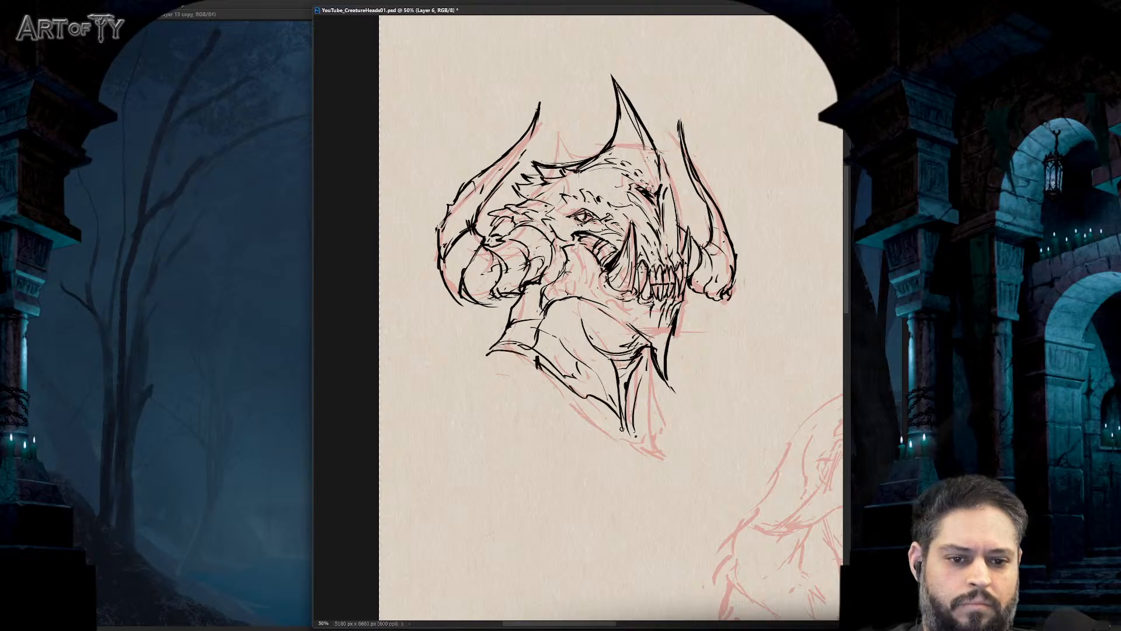
mouse_move(563, 310)
mouse_down()
mouse_move(583, 325)
mouse_move(620, 320)
mouse_move(617, 329)
mouse_up()
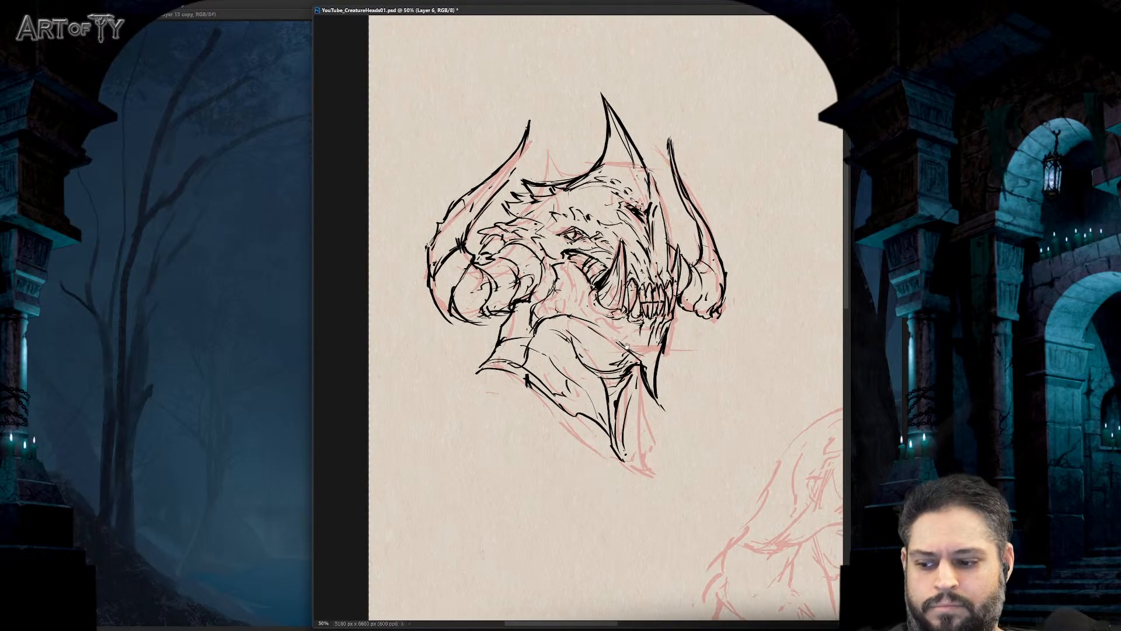
- Add shading strokes to the throat point and chin underside, and refine the contour beneath the jaw
drag(626, 346, 623, 348)
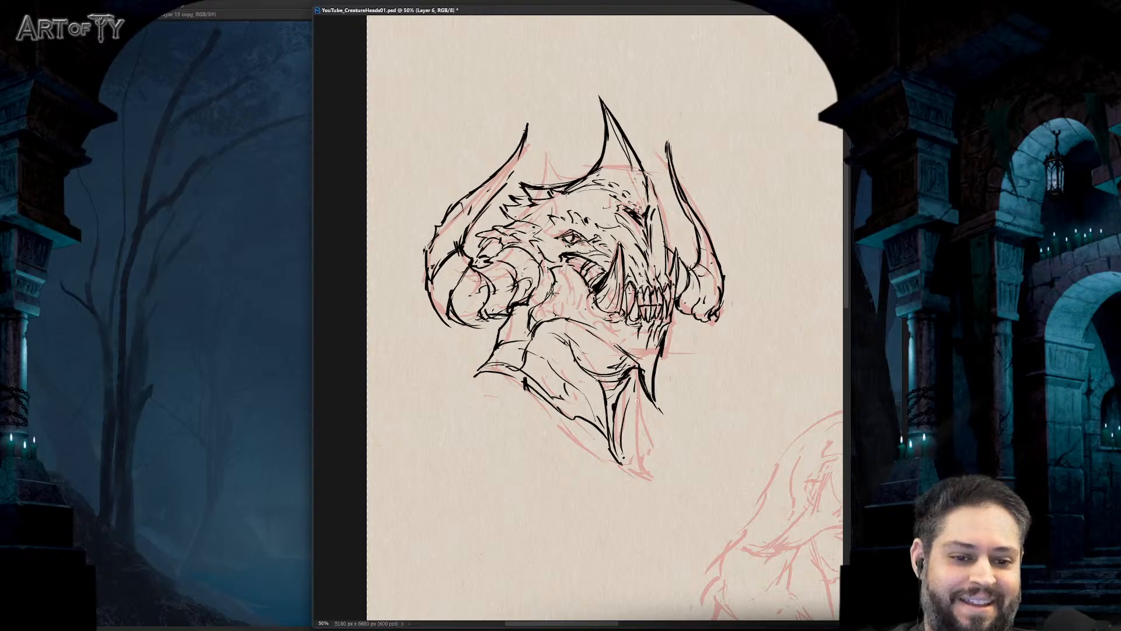
drag(620, 457, 631, 416)
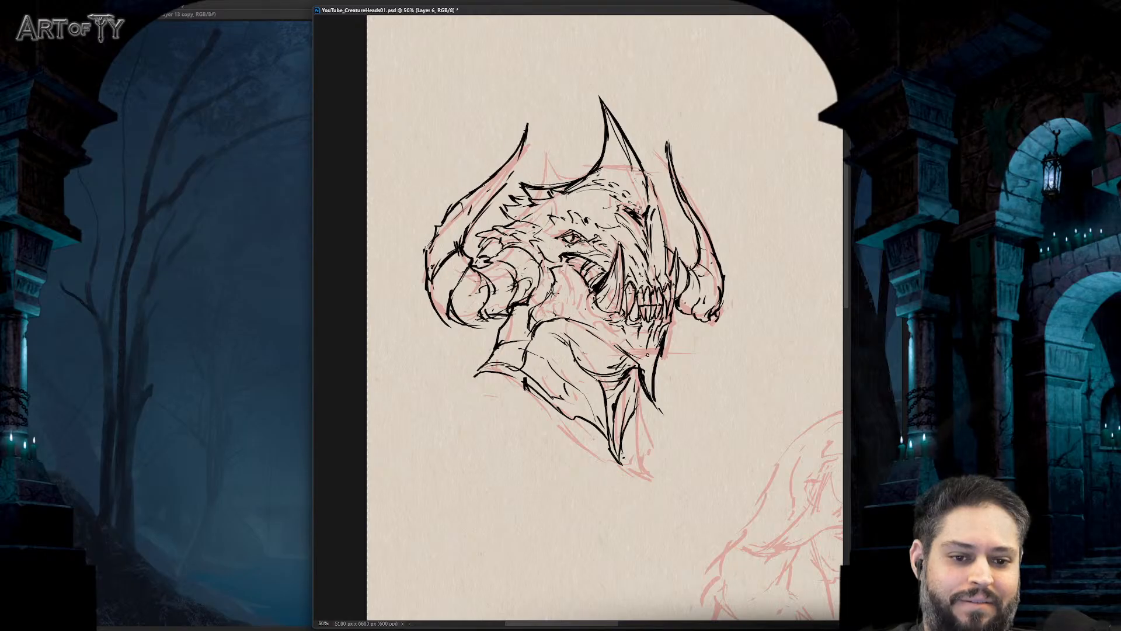
drag(644, 357, 642, 386)
drag(597, 326, 623, 339)
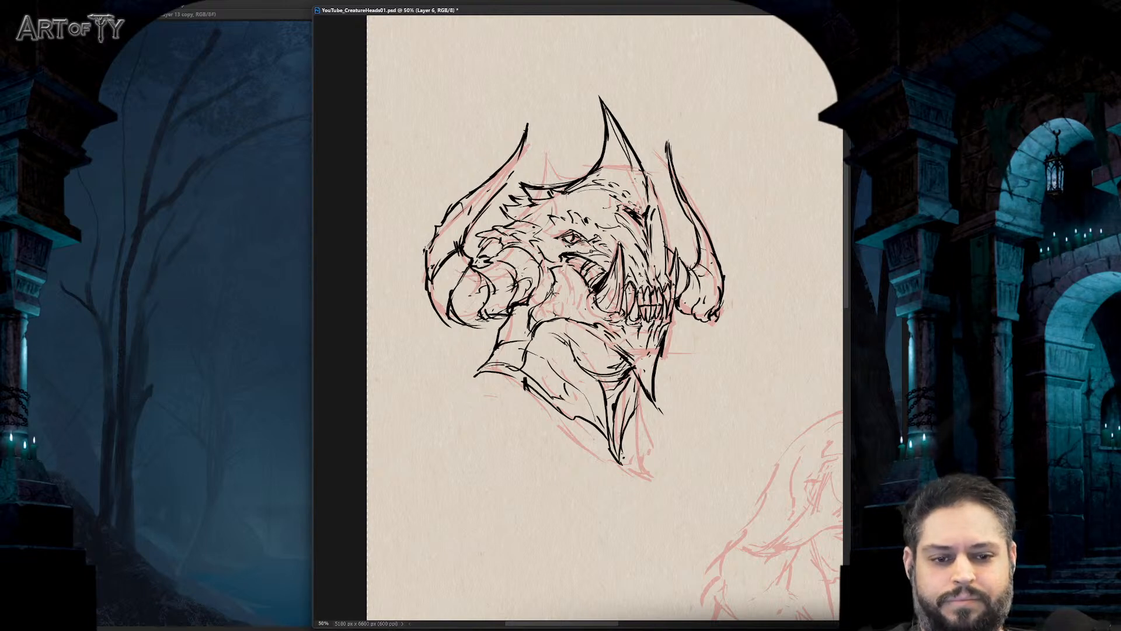
drag(591, 262, 632, 327)
key(ctrl+1)
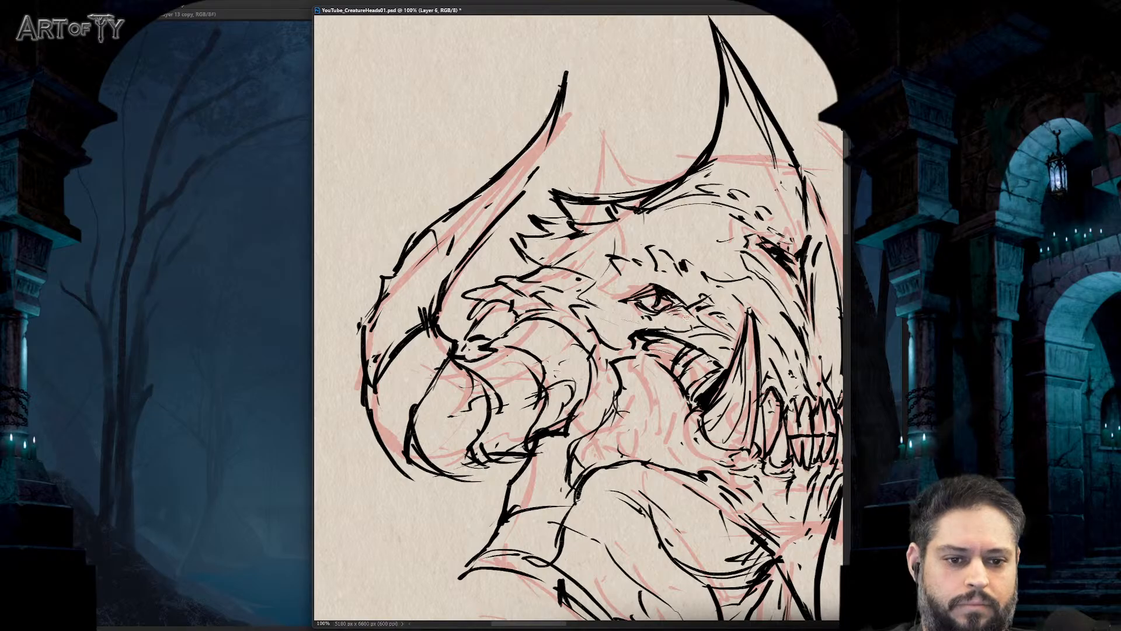
key(ctrl+minus)
key(ctrl+minus)
key(ctrl+minus)
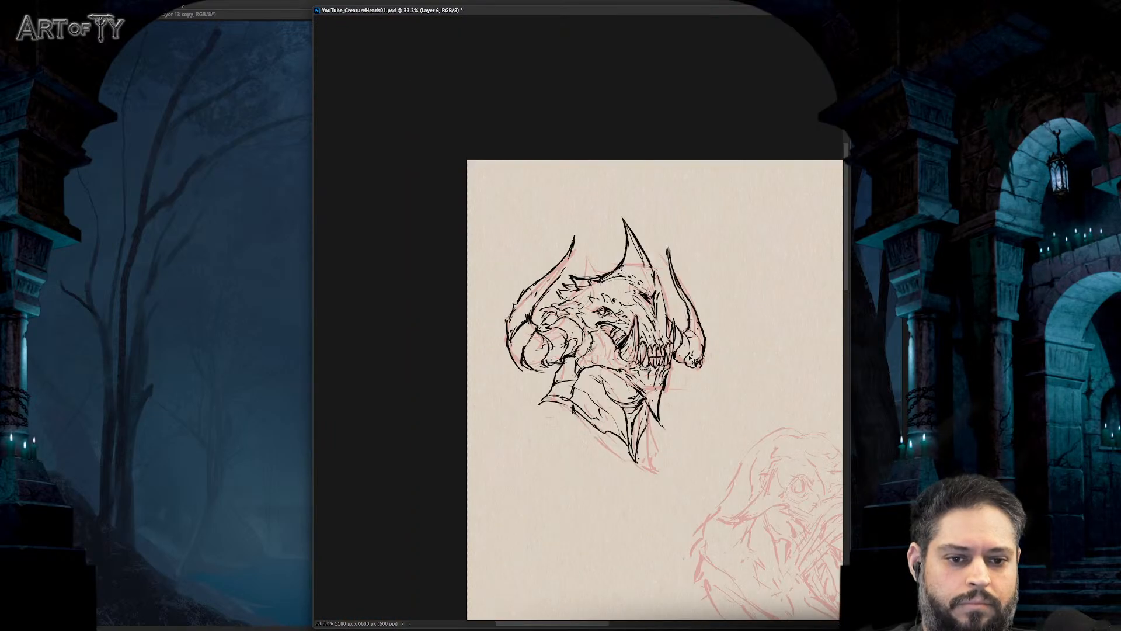
key(ctrl+plus)
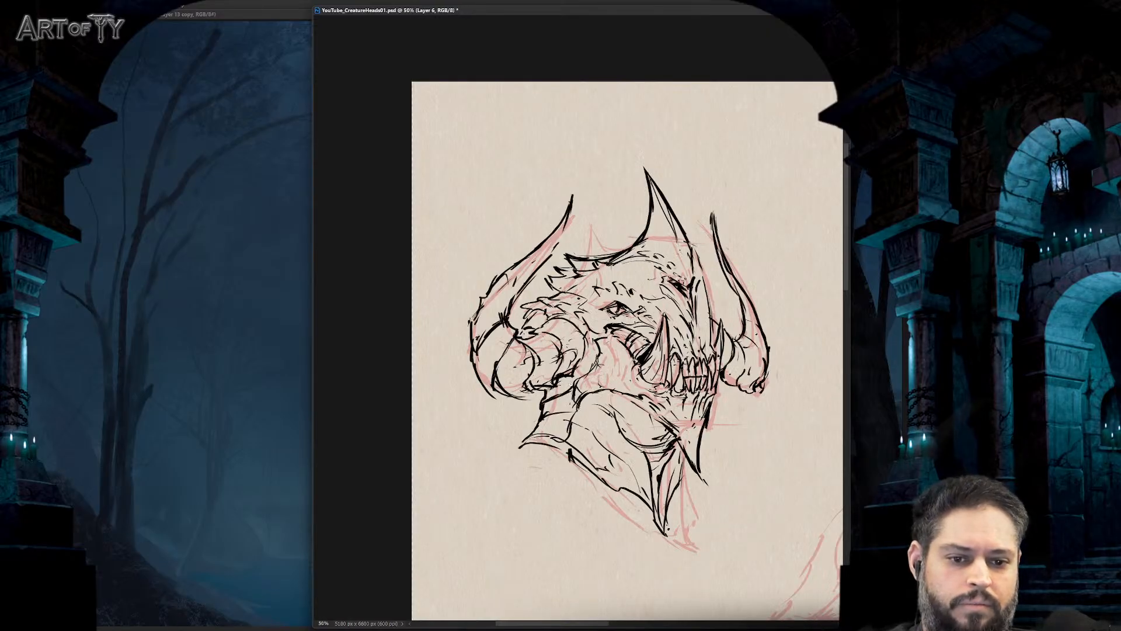
- Ink banding across the back of the neck and a collar-like outer edge running from the neck base to a pointed lower tip
drag(538, 423, 566, 408)
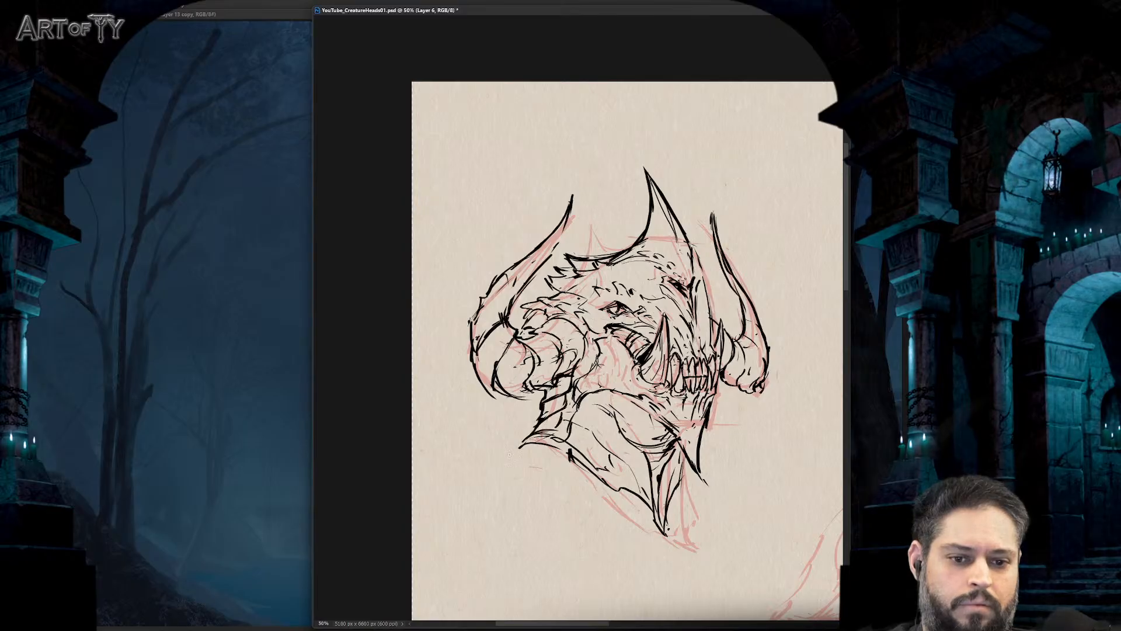
drag(612, 403, 559, 383)
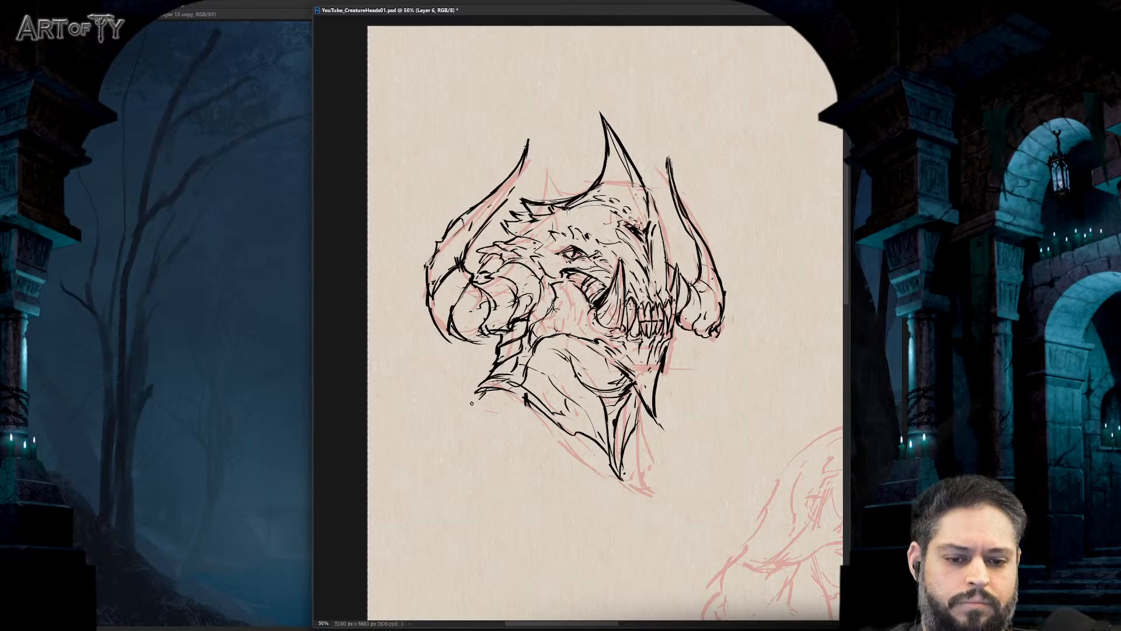
mouse_move(472, 403)
mouse_down()
mouse_move(547, 425)
mouse_move(626, 497)
mouse_up()
mouse_move(640, 402)
mouse_down()
mouse_move(639, 468)
mouse_move(624, 509)
mouse_up()
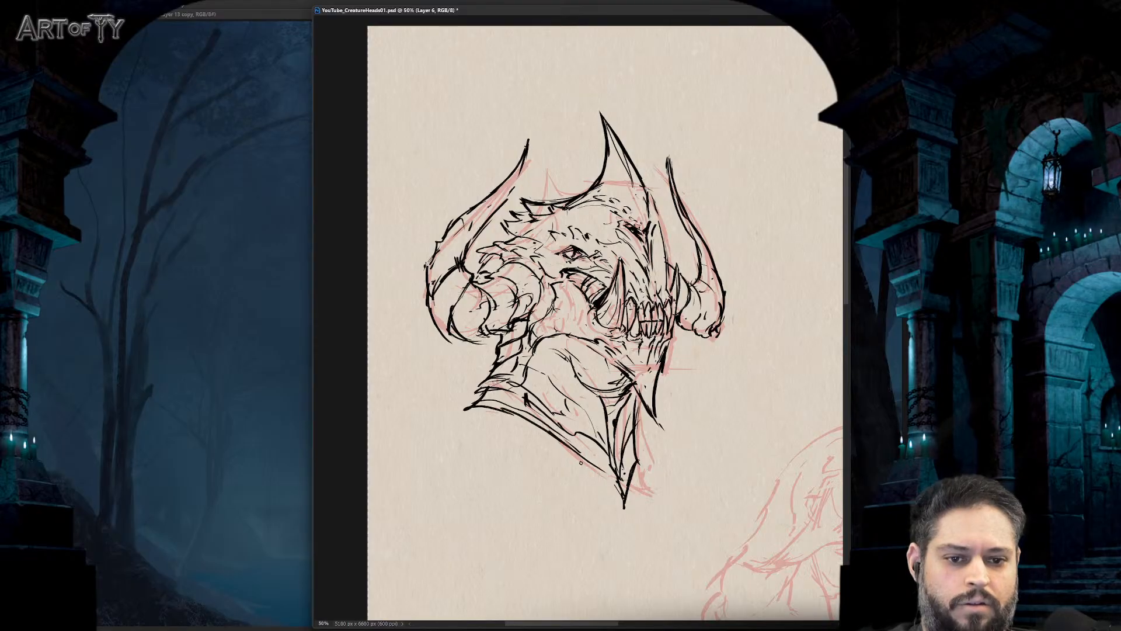
- Ink the wrinkles and muscle folds filling the cheek between the mouth corner and the jaw
key(ctrl+minus)
key(ctrl+minus)
key(ctrl+minus)
key(ctrl+plus)
key(ctrl+plus)
key(ctrl+plus)
key(ctrl+plus)
key(ctrl+plus)
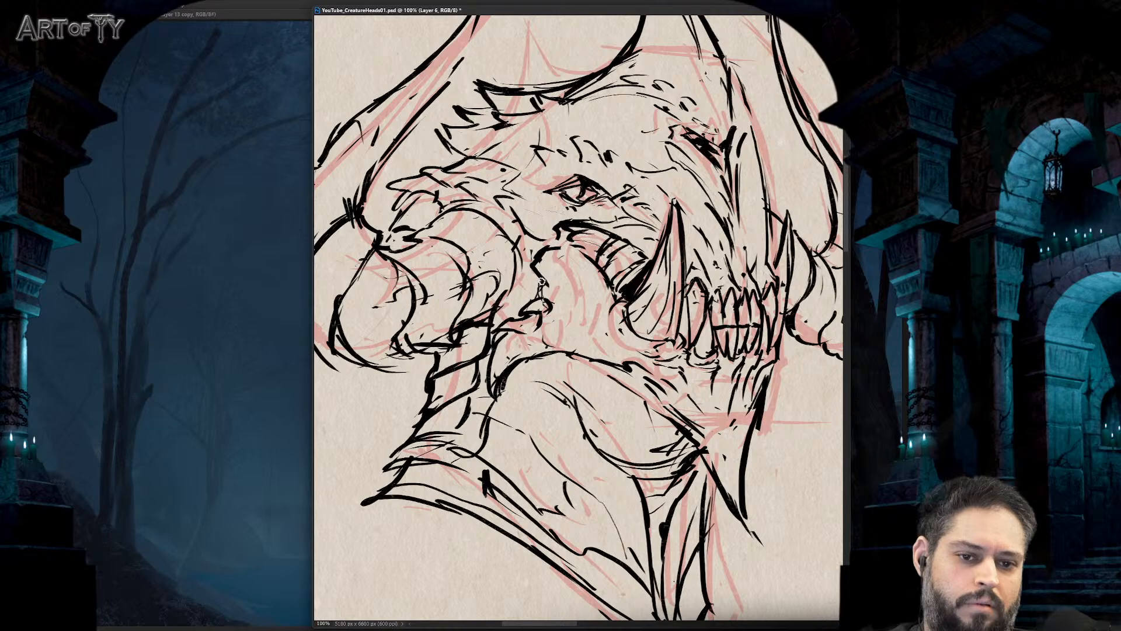
mouse_move(556, 262)
mouse_down()
mouse_move(593, 286)
mouse_move(589, 309)
mouse_up()
drag(595, 262, 583, 273)
mouse_move(578, 245)
mouse_down()
mouse_move(558, 269)
mouse_move(598, 334)
mouse_up()
drag(628, 342, 580, 361)
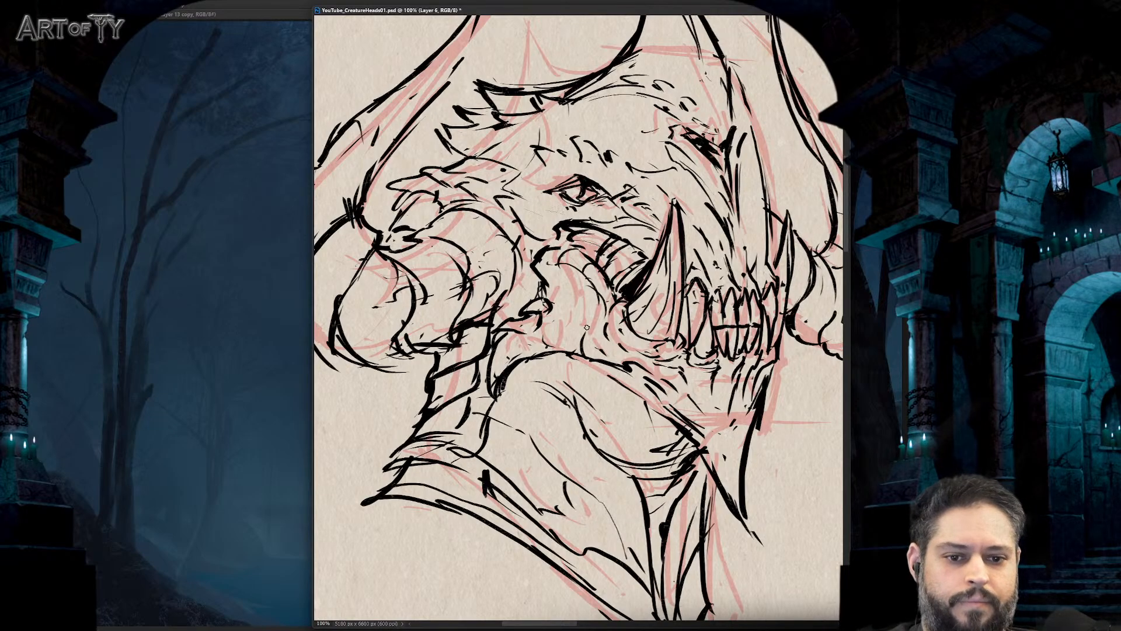
drag(593, 277, 573, 320)
- Ink a curved muscle line across the middle of the horned head's neck
key(ctrl+minus)
key(ctrl+minus)
key(ctrl+minus)
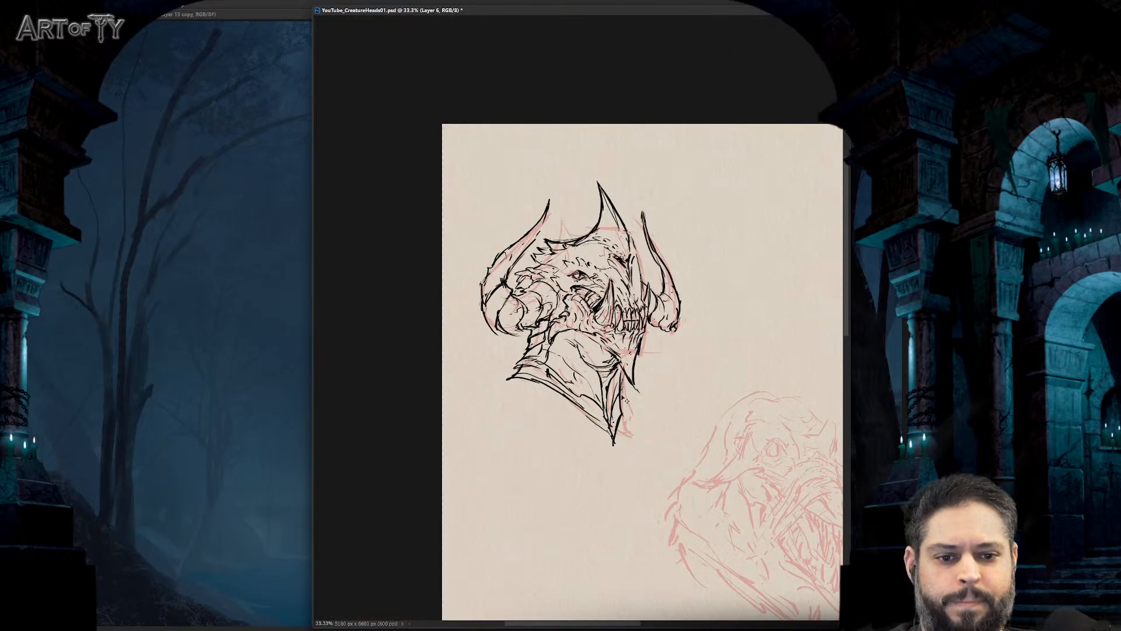
key(ctrl+plus)
key(ctrl+plus)
mouse_move(573, 367)
mouse_down()
mouse_move(608, 408)
mouse_move(614, 397)
mouse_move(565, 422)
mouse_up()
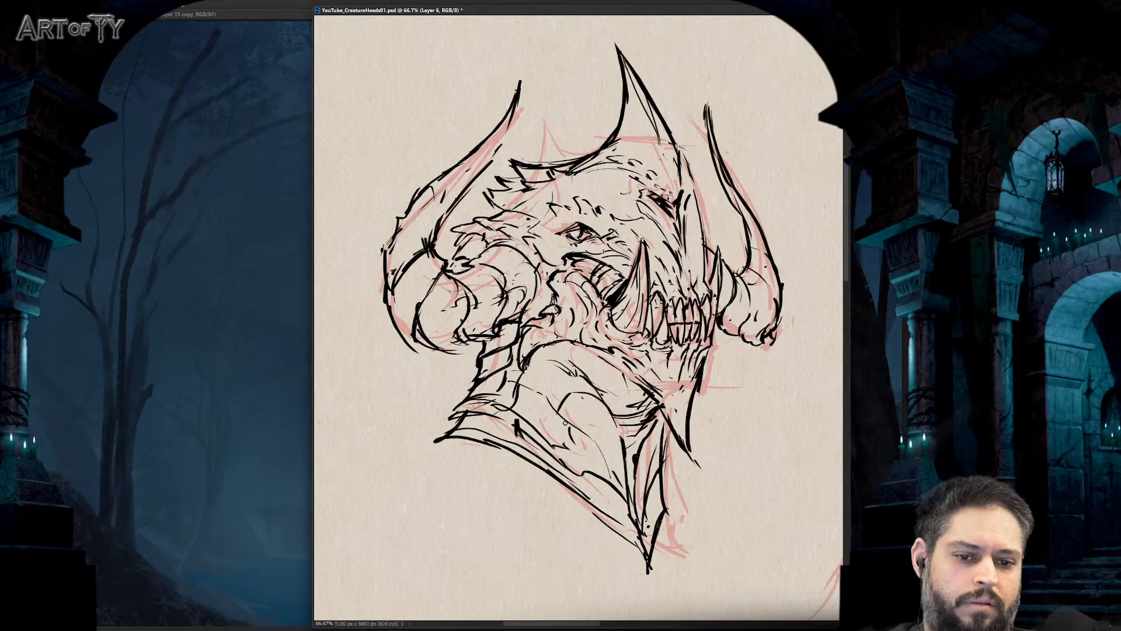
- Check the horned head's linework at reduced size and save the document
key(ctrl+minus)
key(ctrl+minus)
key(ctrl+minus)
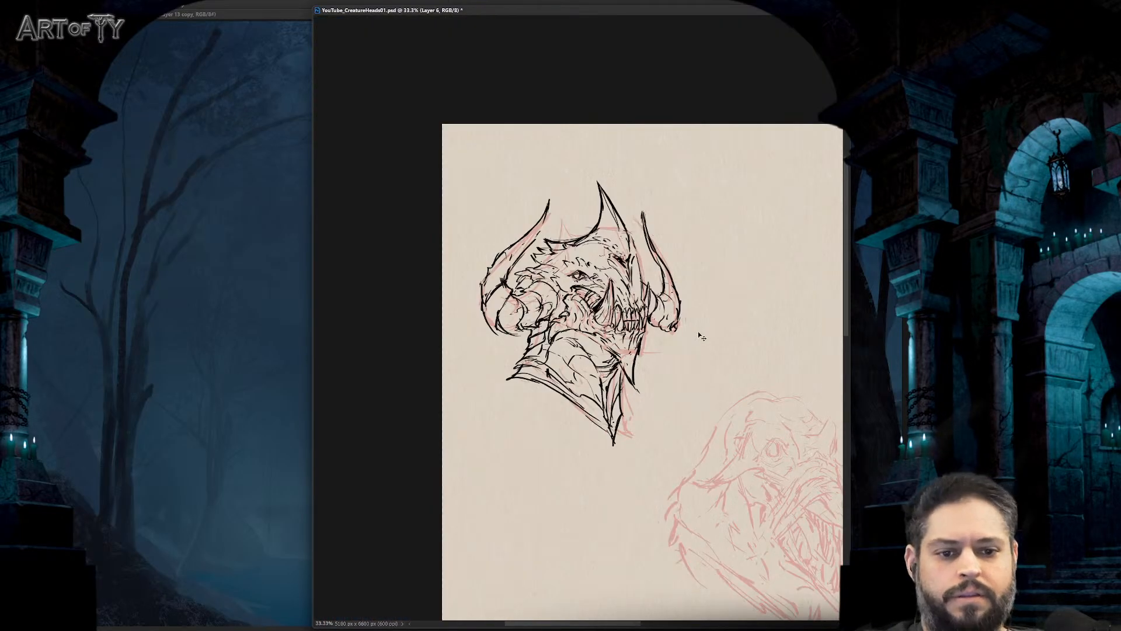
key(ctrl+plus)
key(ctrl+plus)
key(ctrl+minus)
key(ctrl+minus)
key(ctrl+plus)
key(ctrl+plus)
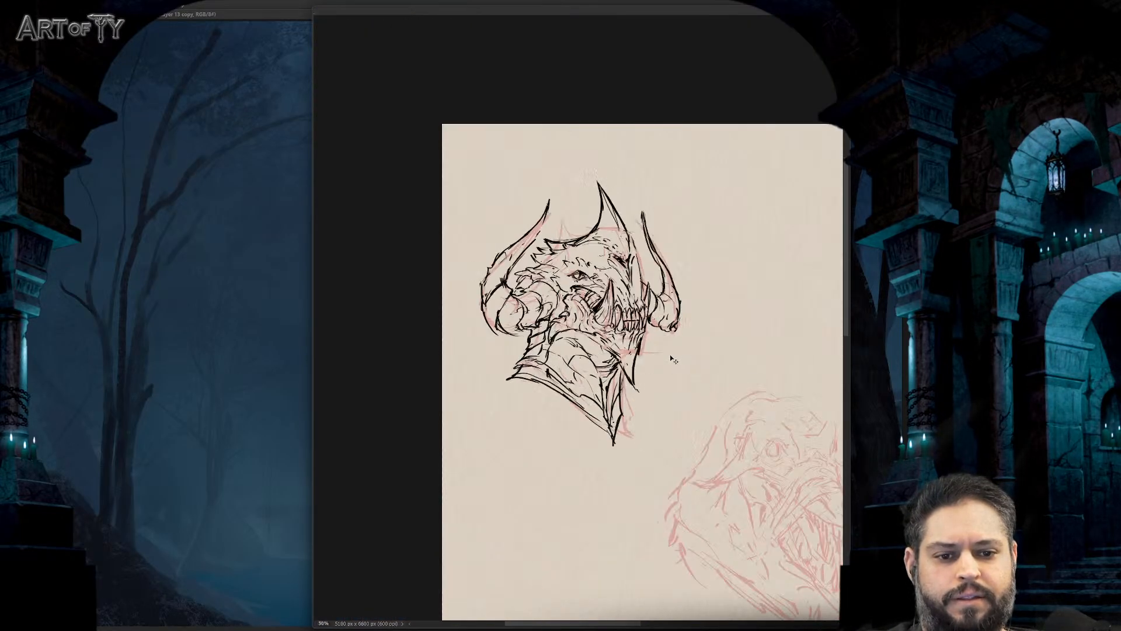
key(ctrl+s)
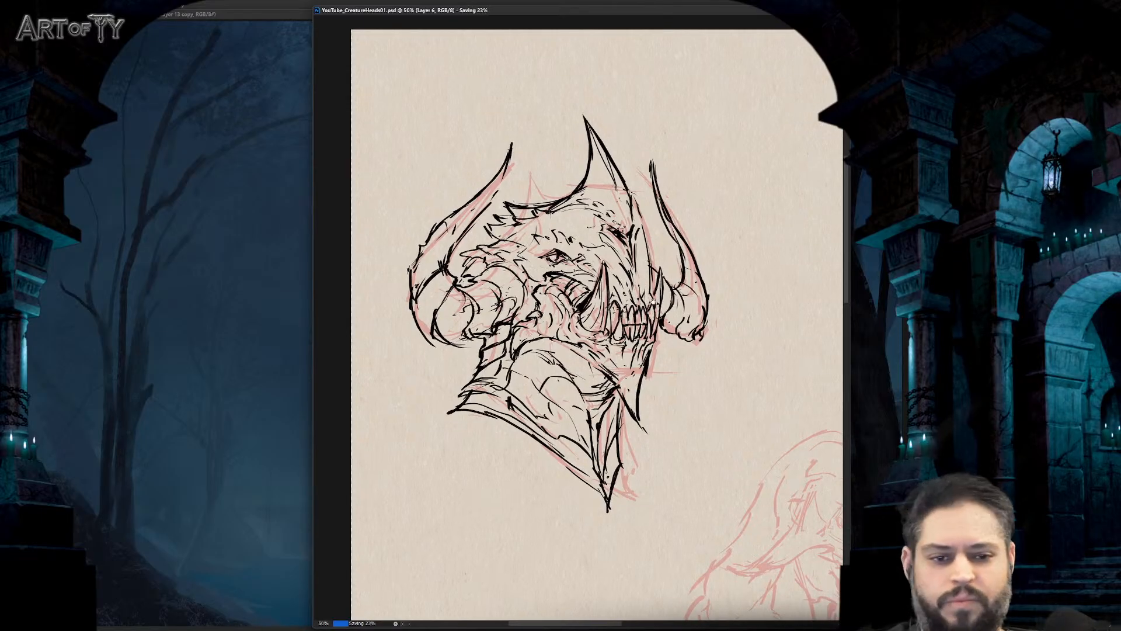
- Examine the inked horned head alongside the remaining red underdrawings on the page
key(ctrl+minus)
key(ctrl+minus)
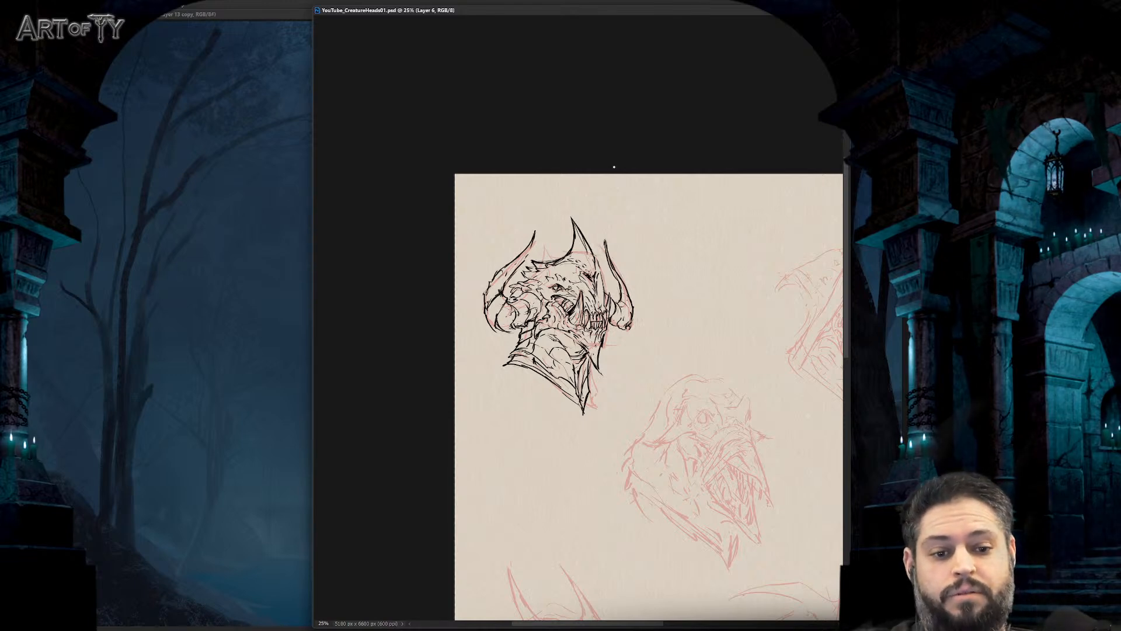
drag(614, 167, 614, 165)
scroll(666, 306, right, 3)
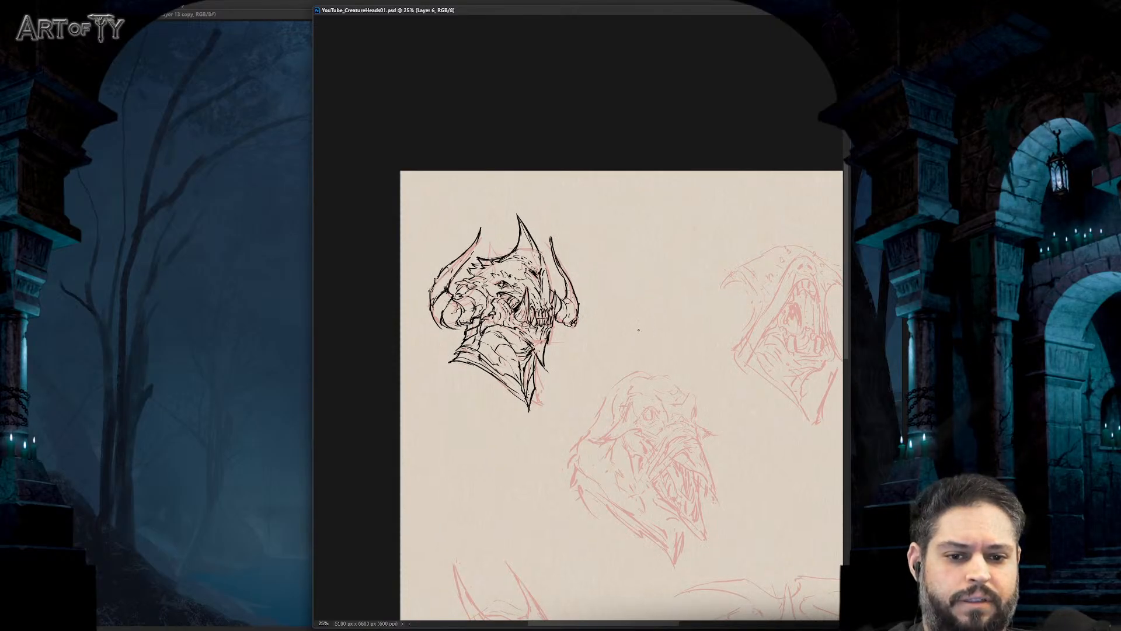
drag(638, 331, 633, 265)
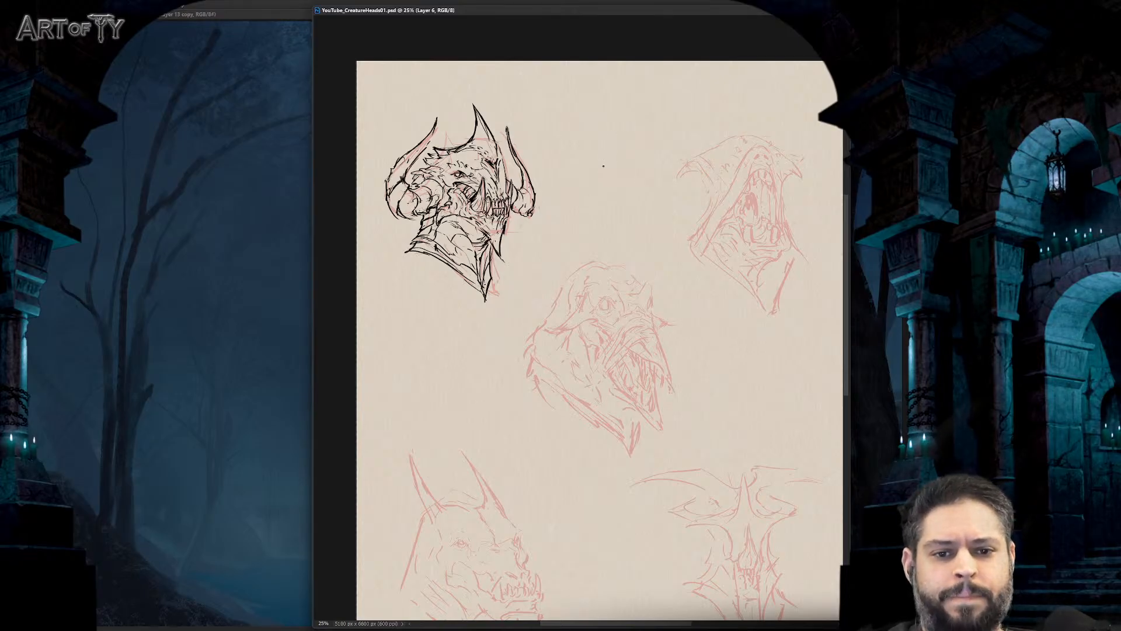
drag(593, 244, 671, 417)
- Sketch a long, sweeping horn-like shape in the empty space above the horned head's near horn
key(ctrl+plus)
key(ctrl+plus)
key(ctrl+plus)
drag(552, 312, 639, 297)
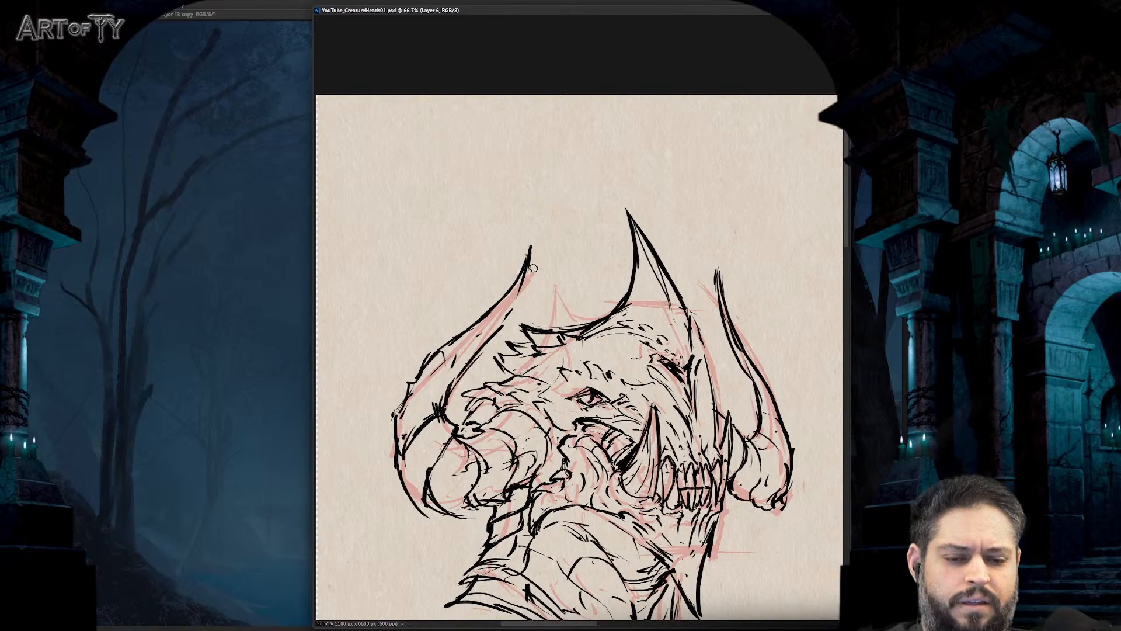
mouse_move(453, 257)
mouse_down()
mouse_move(501, 187)
mouse_move(442, 209)
mouse_move(580, 137)
mouse_up()
mouse_move(548, 174)
mouse_down()
mouse_move(550, 146)
mouse_move(418, 205)
mouse_move(411, 237)
mouse_move(444, 256)
mouse_up()
mouse_move(416, 245)
mouse_down()
mouse_move(455, 253)
mouse_move(496, 201)
mouse_move(554, 170)
mouse_move(578, 120)
mouse_up()
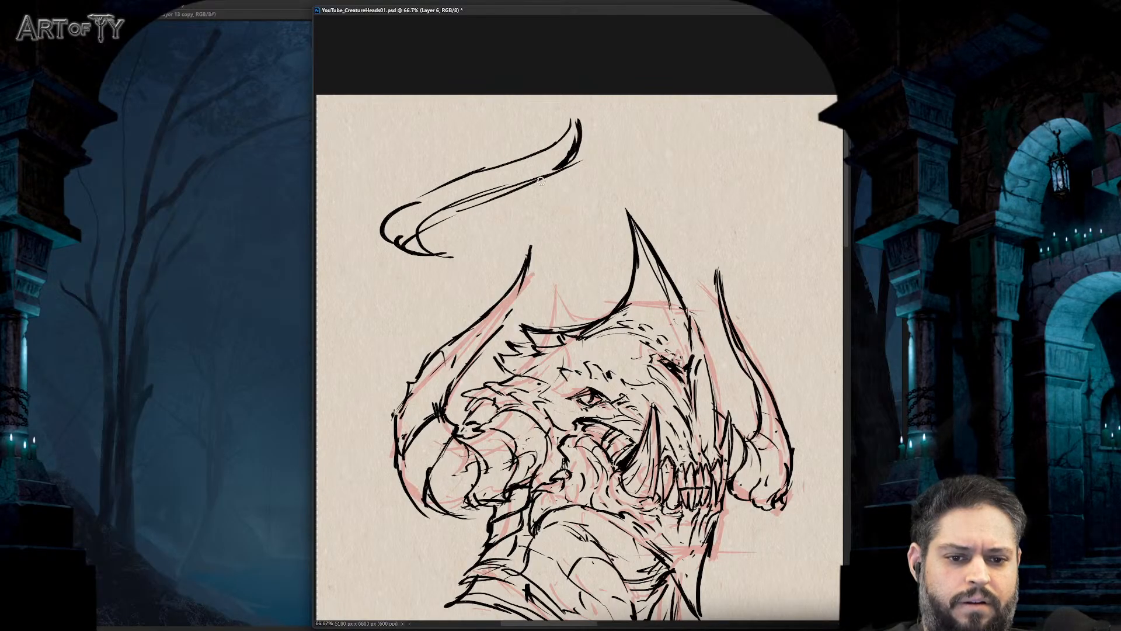
- Lasso the loose sweeping shape above the head, shift it slightly down toward the crest, and deselect it
key(ctrl+minus)
key(ctrl+minus)
key(ctrl+plus)
key(l)
drag(520, 258, 625, 130)
drag(540, 225, 551, 237)
key(ctrl+d)
key(b)
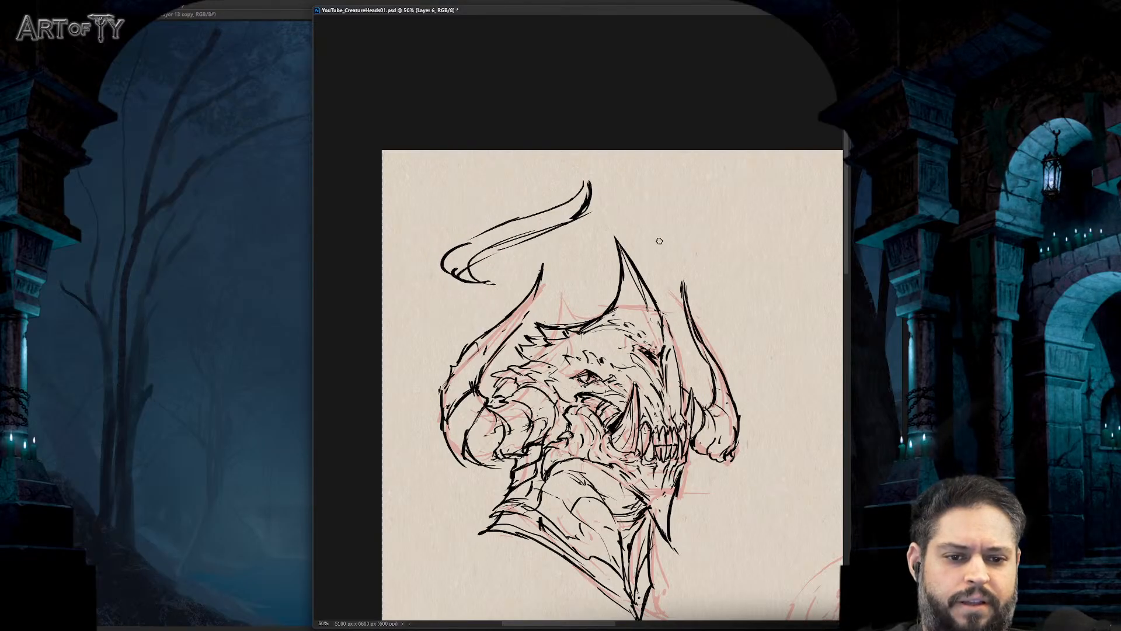
- Sketch a second, shorter curved shape above the far horn, and add a small hooked mark and crossing strokes to the first shape
mouse_move(659, 264)
mouse_down()
mouse_move(686, 231)
mouse_move(686, 250)
mouse_move(678, 204)
mouse_move(643, 181)
mouse_move(680, 233)
mouse_up()
mouse_move(646, 185)
mouse_down()
mouse_move(677, 234)
mouse_move(663, 225)
mouse_up()
drag(497, 271, 522, 255)
drag(659, 264, 649, 257)
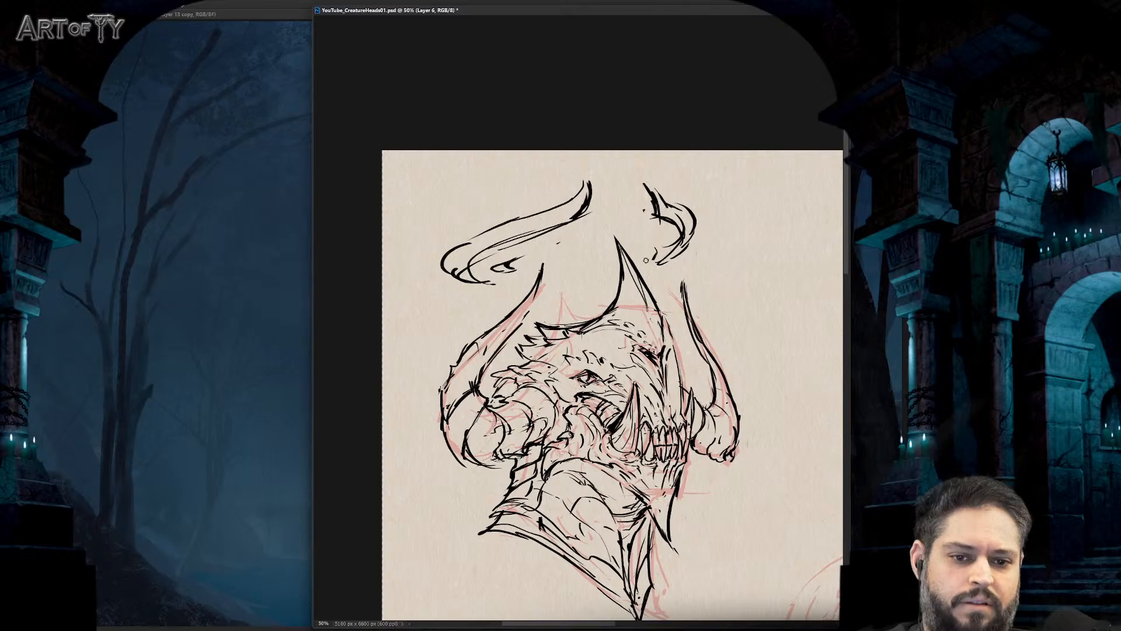
mouse_move(540, 197)
mouse_down()
mouse_move(550, 253)
mouse_move(548, 244)
mouse_up()
drag(544, 201, 553, 241)
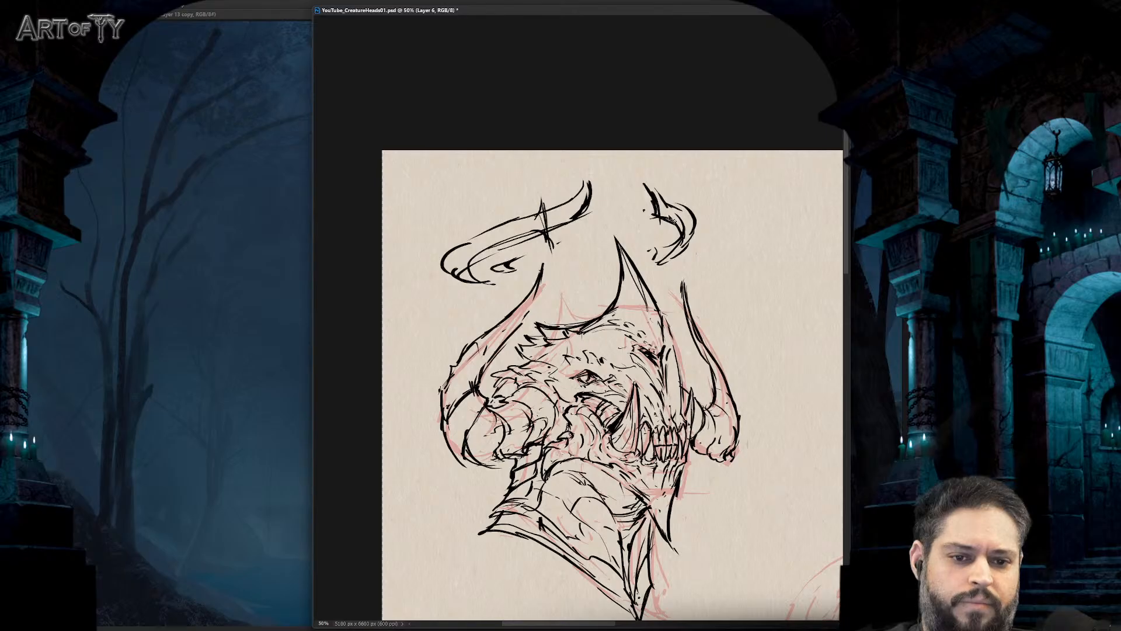
- Add short upright strokes to the shape above the far horn and a small pointed mark between the two shapes
key(ctrl+minus)
key(ctrl+plus)
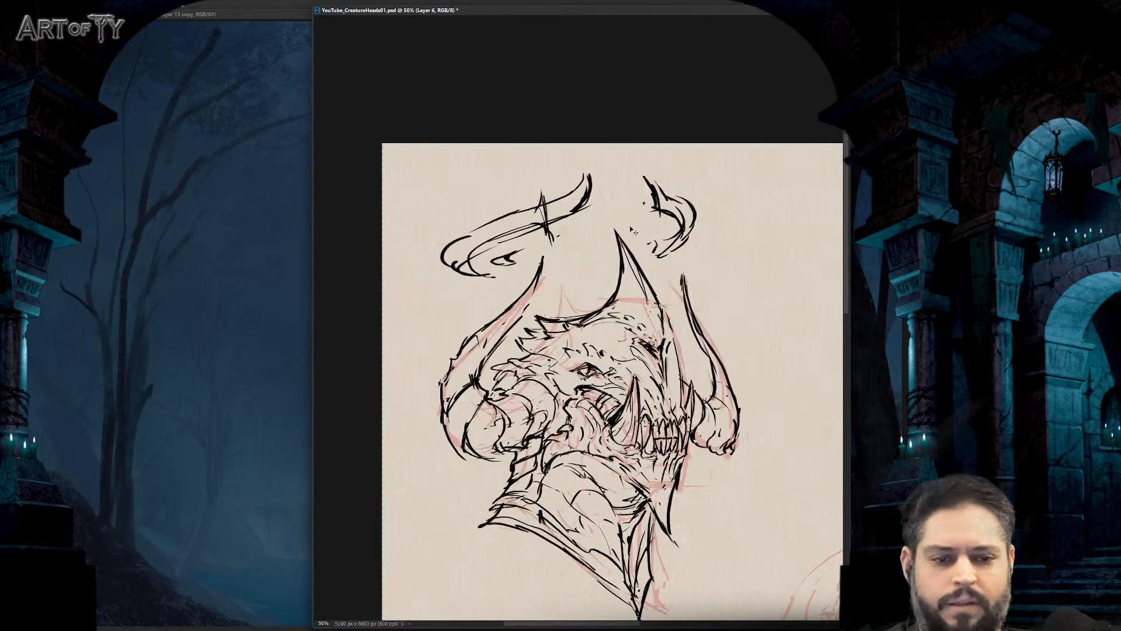
mouse_move(673, 200)
mouse_down()
mouse_move(672, 213)
mouse_move(670, 198)
mouse_up()
drag(677, 188, 671, 226)
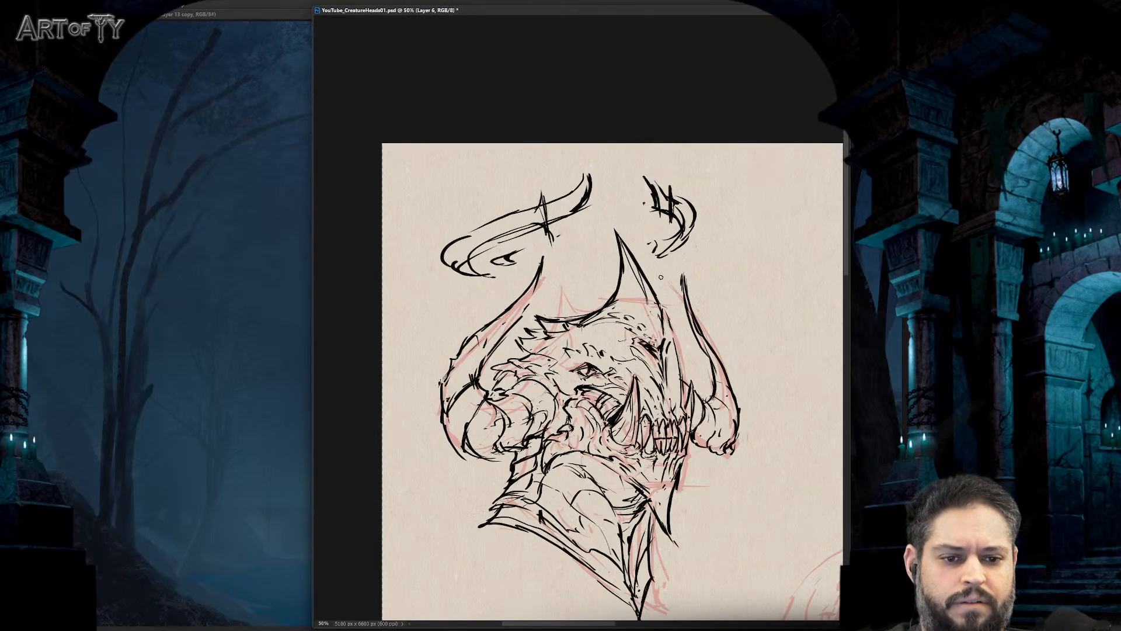
key(ctrl+minus)
key(ctrl+minus)
key(ctrl+minus)
key(ctrl+plus)
key(ctrl+plus)
key(ctrl+plus)
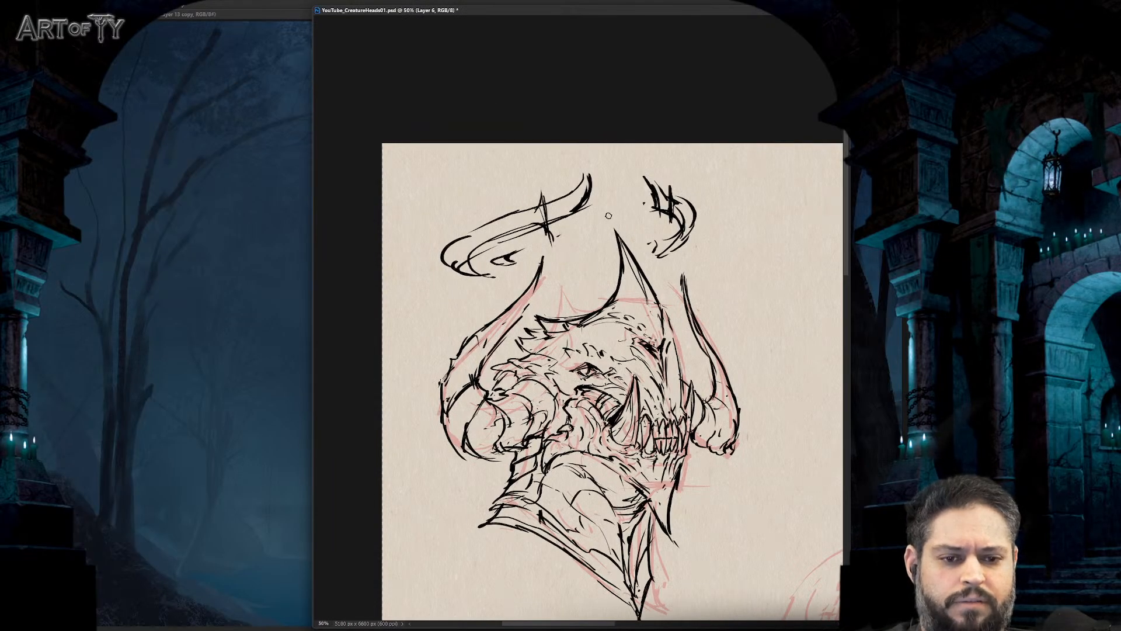
mouse_move(605, 199)
mouse_down()
mouse_move(617, 174)
mouse_move(620, 197)
mouse_move(628, 182)
mouse_move(621, 207)
mouse_up()
- Examine the horned head and the loose shapes above it at reduced size
key(ctrl+minus)
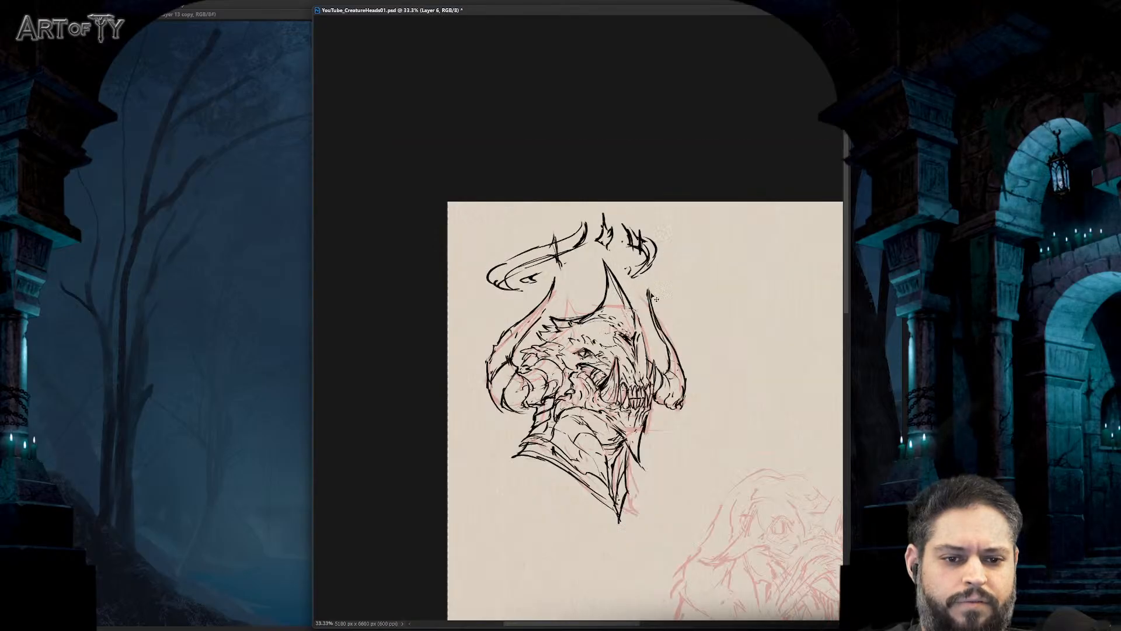
key(ctrl+minus)
key(ctrl+plus)
key(ctrl+plus)
key(ctrl+minus)
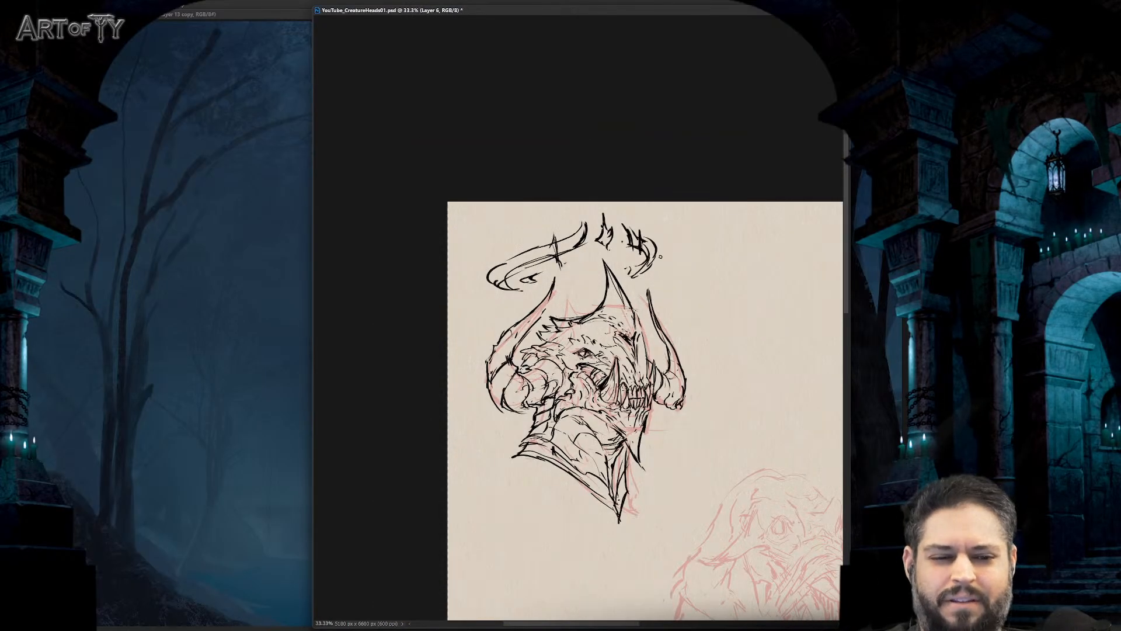
drag(666, 318, 628, 243)
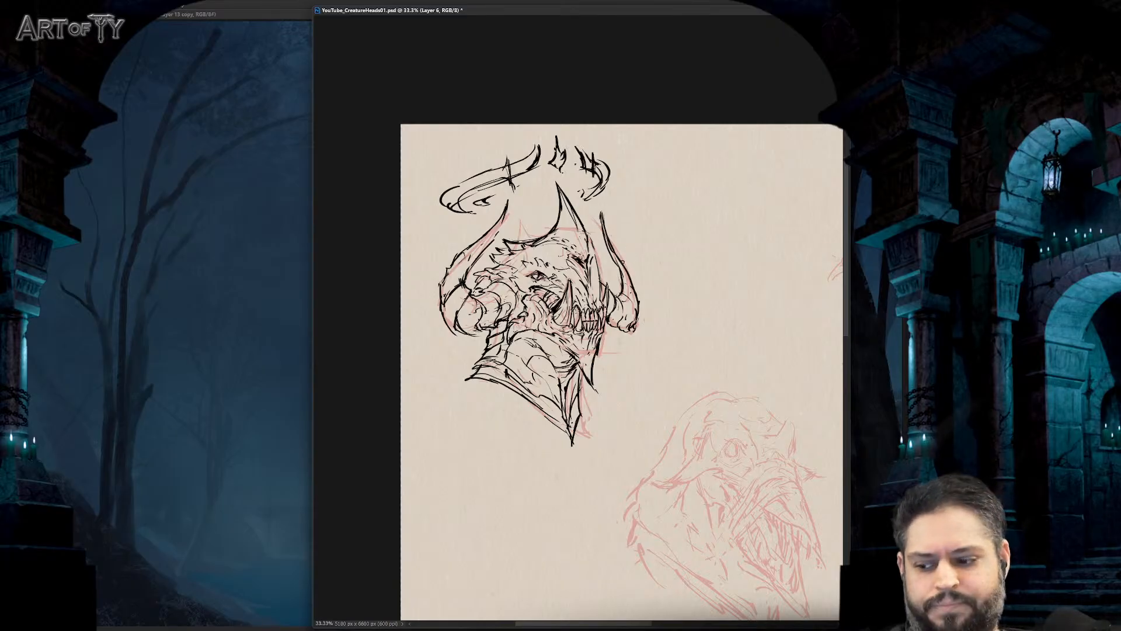
mouse_move(714, 336)
mouse_down()
mouse_move(641, 326)
mouse_move(603, 303)
mouse_move(633, 307)
mouse_move(650, 323)
mouse_move(729, 327)
mouse_up()
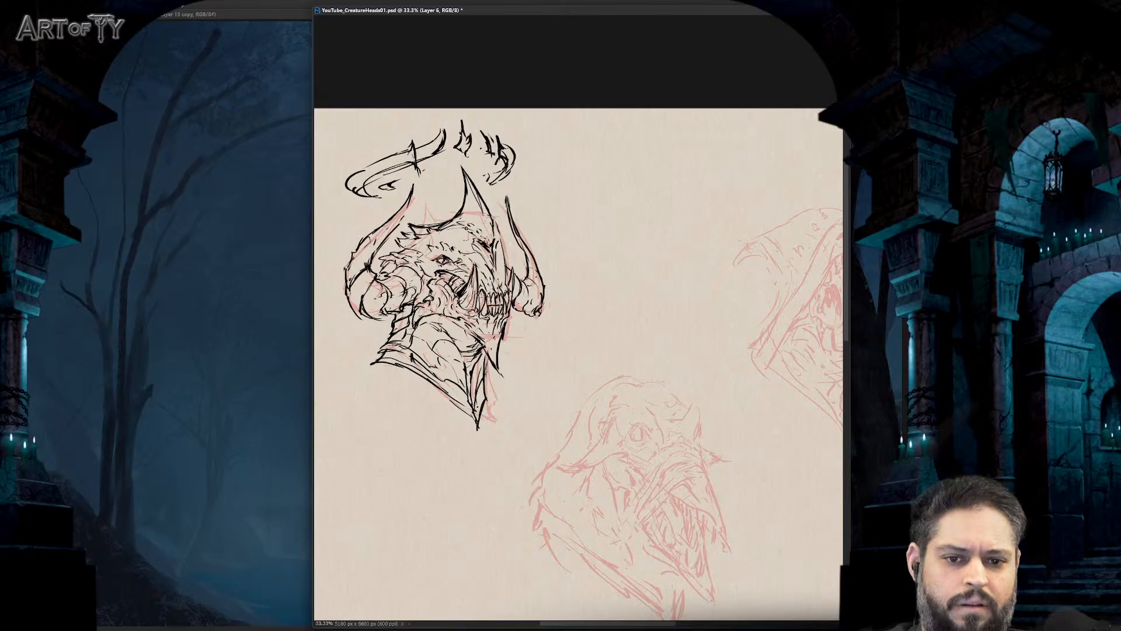
- Ink the upper-right open-mouthed head's nostrils, snout tip, upper lip and upper teeth
mouse_move(735, 211)
mouse_down()
mouse_move(773, 200)
mouse_move(668, 178)
mouse_up()
scroll(668, 178, up, 2)
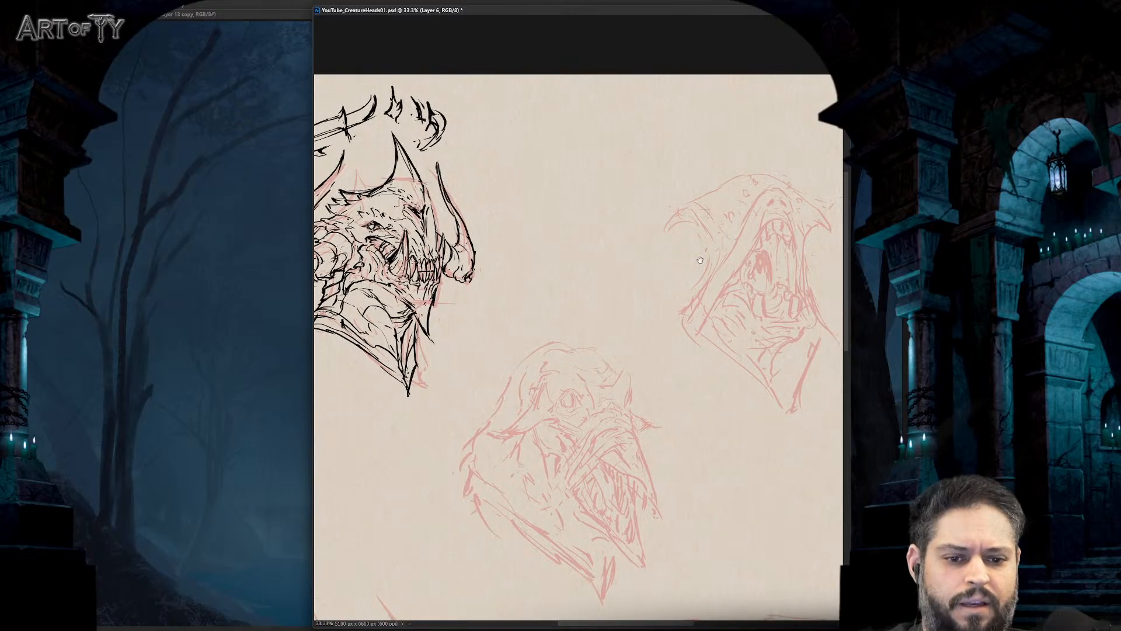
drag(586, 194, 574, 276)
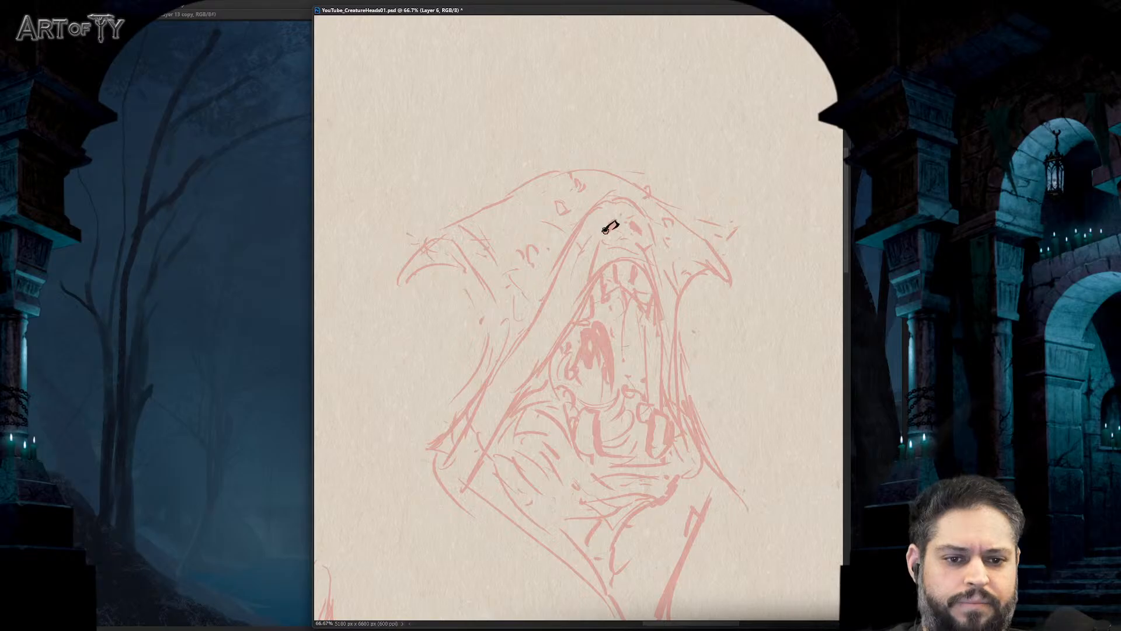
mouse_move(631, 219)
mouse_down()
mouse_move(598, 202)
mouse_move(580, 241)
mouse_move(592, 235)
mouse_move(598, 248)
mouse_move(637, 203)
mouse_move(647, 241)
mouse_move(567, 310)
mouse_up()
mouse_move(591, 275)
mouse_down()
mouse_move(624, 252)
mouse_move(616, 266)
mouse_move(638, 254)
mouse_move(633, 271)
mouse_move(651, 284)
mouse_move(619, 269)
mouse_move(607, 288)
mouse_move(625, 263)
mouse_up()
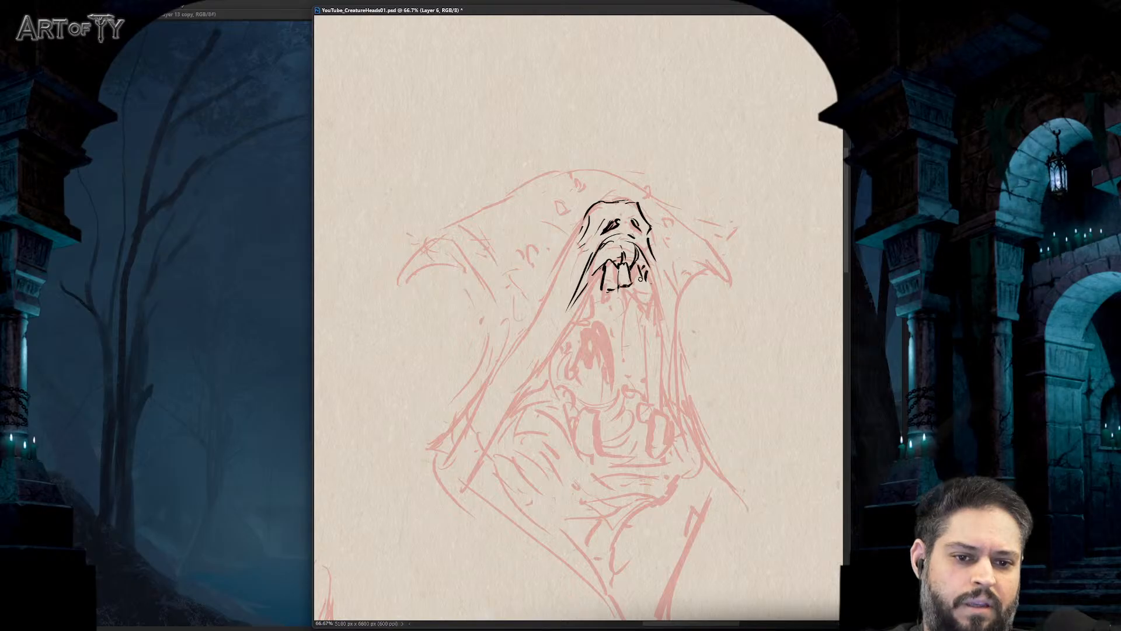
mouse_move(646, 276)
mouse_down()
mouse_move(596, 283)
mouse_move(580, 317)
mouse_move(583, 303)
mouse_move(608, 301)
mouse_up()
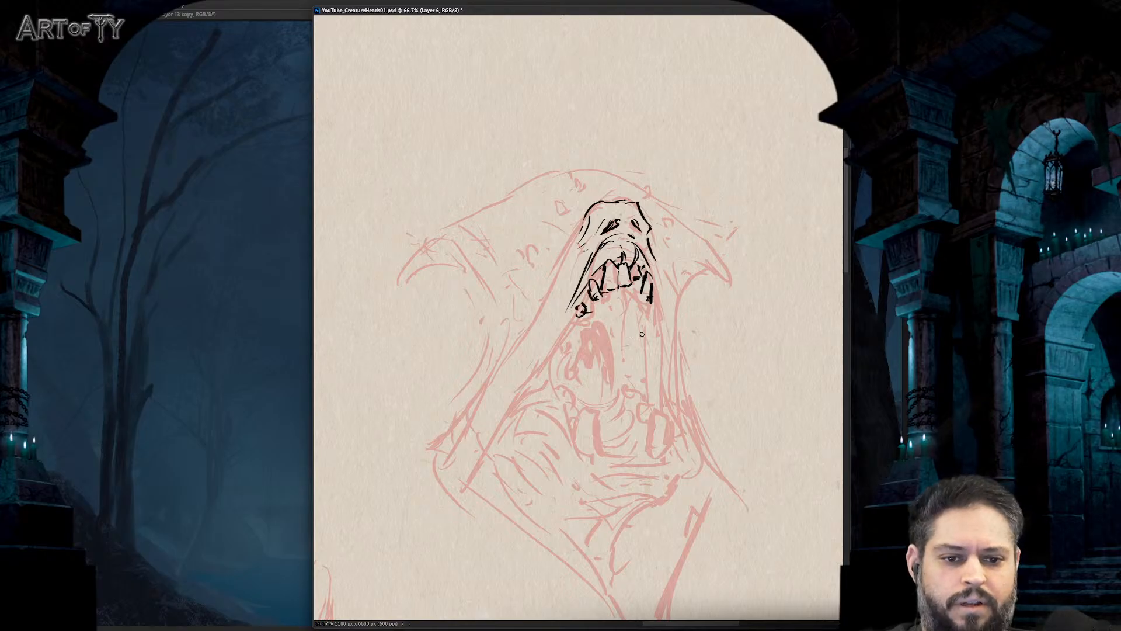
drag(586, 261, 554, 331)
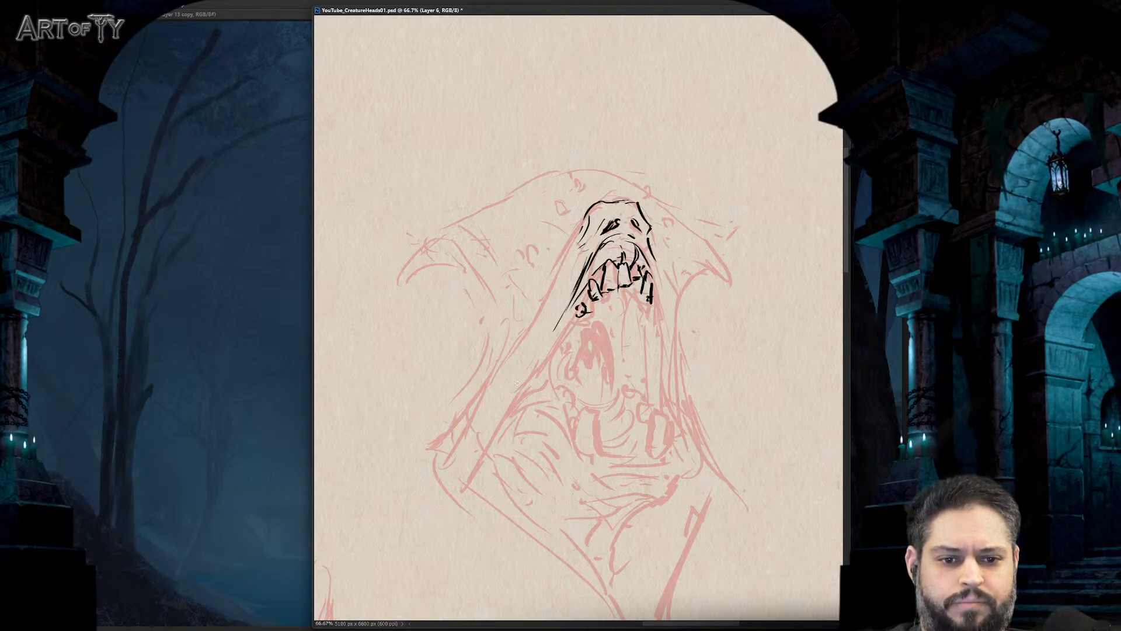
- Ink the long side contour of the upper-right head's snout, its surface creases and the stretched skin at the mouth corner
drag(586, 208, 480, 394)
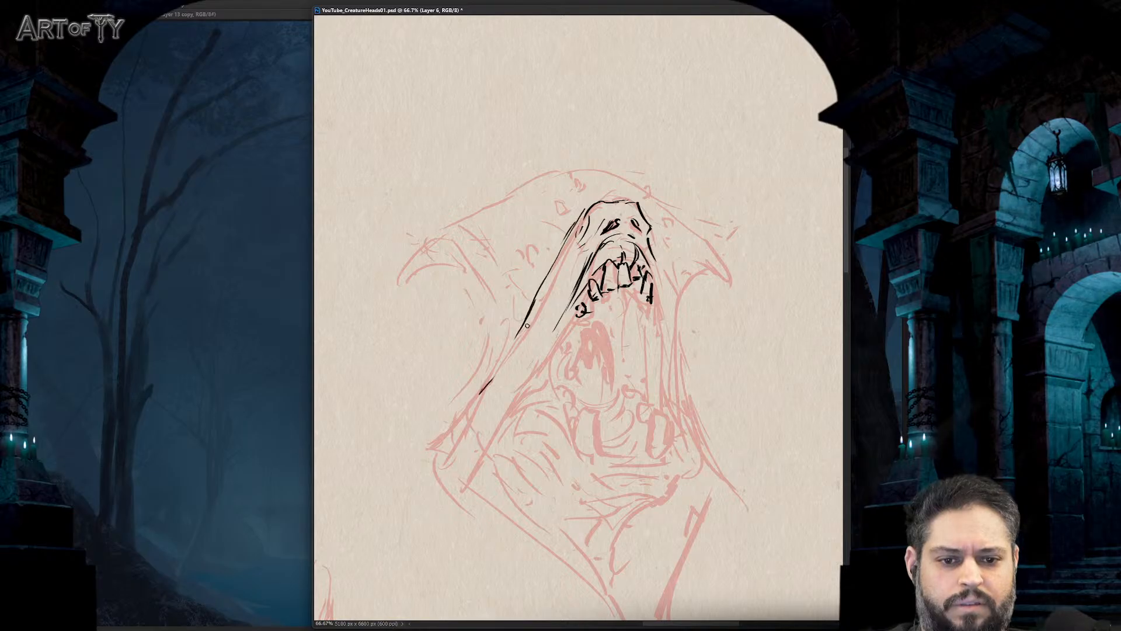
mouse_move(551, 280)
mouse_down()
mouse_move(607, 206)
mouse_move(628, 216)
mouse_move(570, 280)
mouse_up()
drag(585, 242, 574, 275)
drag(553, 311, 546, 320)
drag(570, 304, 506, 442)
drag(504, 467, 505, 494)
mouse_move(550, 346)
mouse_down()
mouse_move(548, 430)
mouse_move(550, 342)
mouse_move(575, 267)
mouse_up()
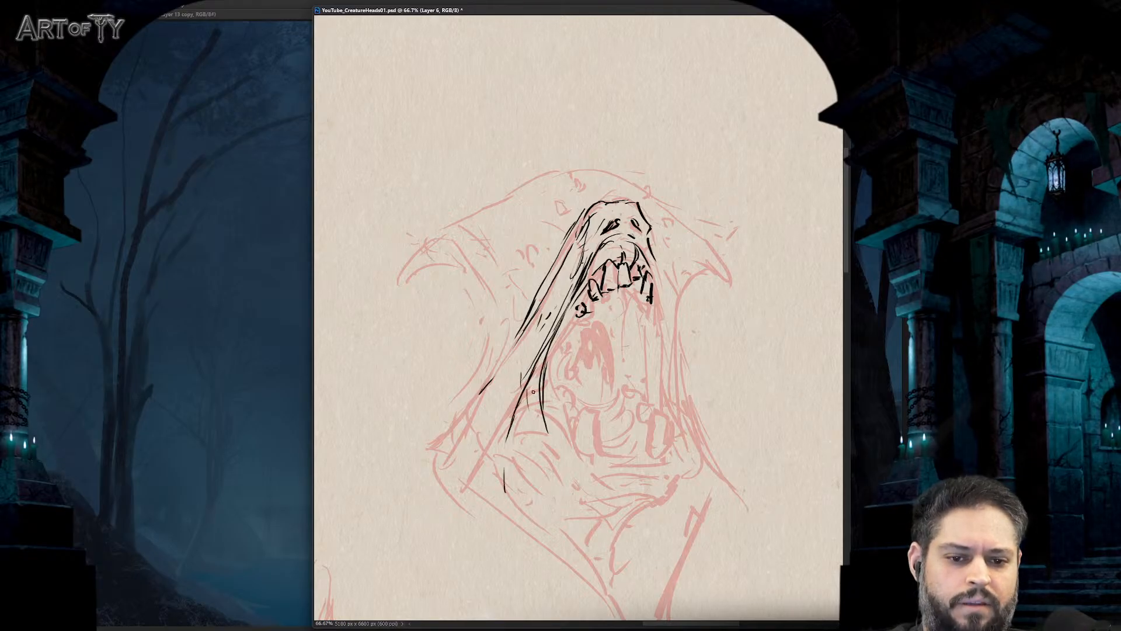
drag(521, 452, 544, 348)
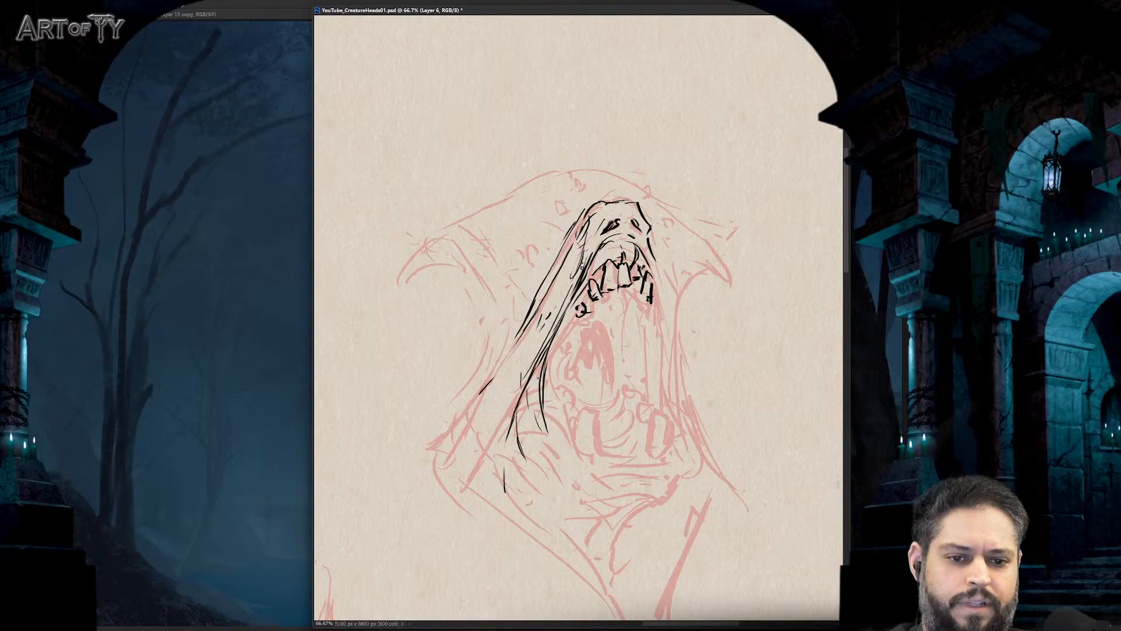
- Ink the upper-right head's flared side ridge, from its outer tip down to where it meets the snout
mouse_move(432, 240)
mouse_down()
mouse_move(466, 244)
mouse_move(512, 351)
mouse_up()
mouse_move(448, 228)
mouse_down()
mouse_move(480, 214)
mouse_move(464, 240)
mouse_move(518, 332)
mouse_up()
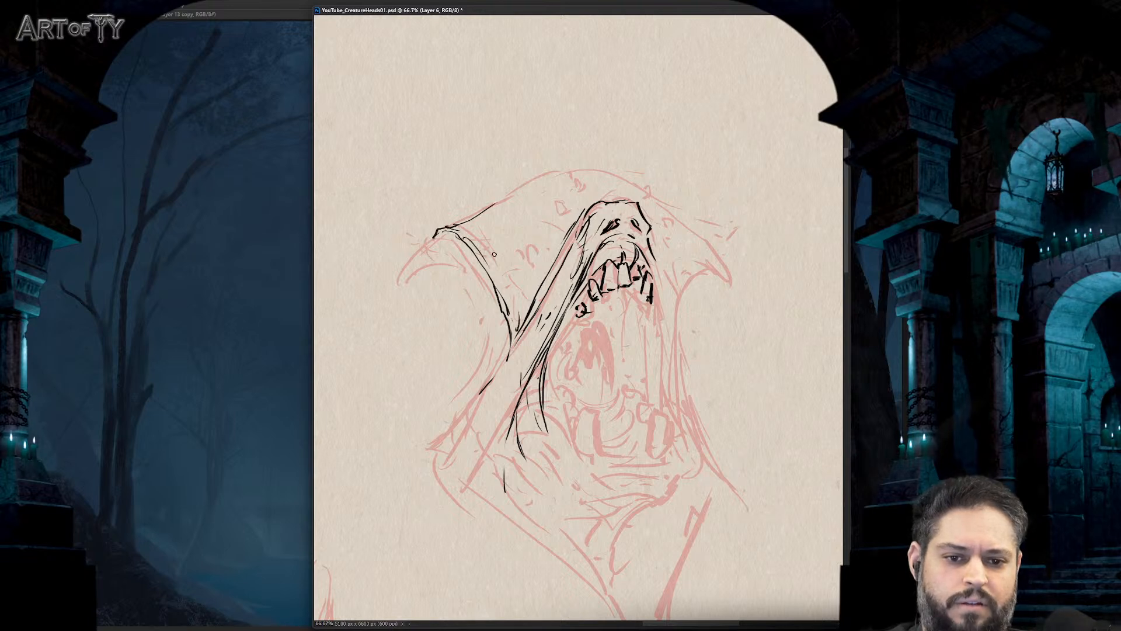
drag(494, 252, 520, 326)
drag(569, 257, 570, 261)
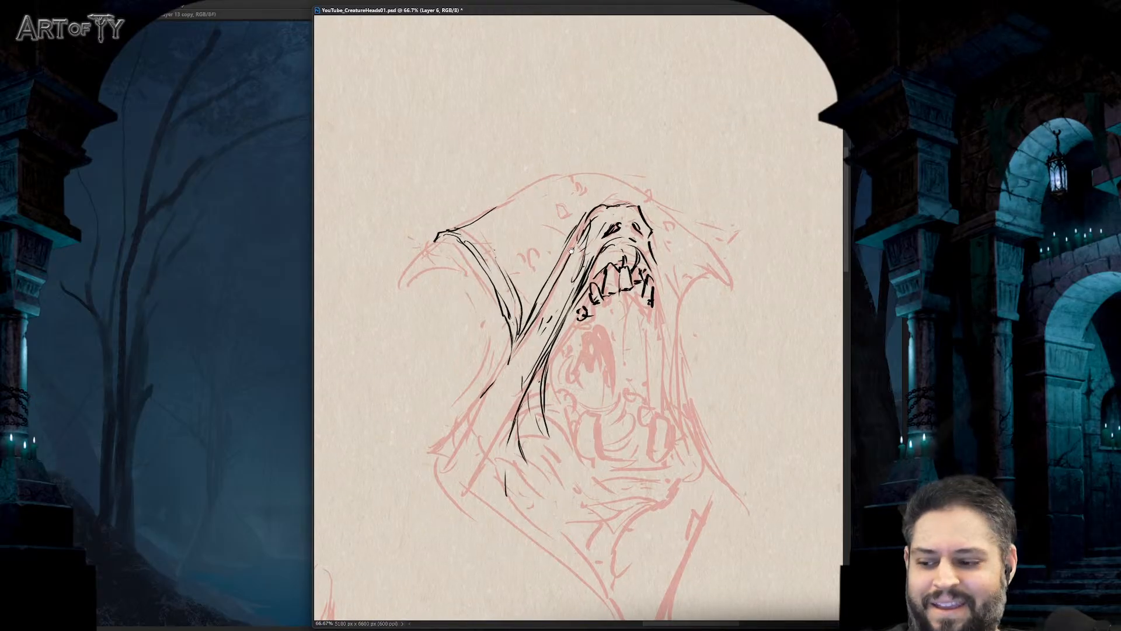
- Ink the upper-right head's domed crown and far side contour, the small spikes across it and both curved side horns
mouse_move(485, 213)
mouse_down()
mouse_move(565, 176)
mouse_move(609, 177)
mouse_move(695, 231)
mouse_move(678, 334)
mouse_up()
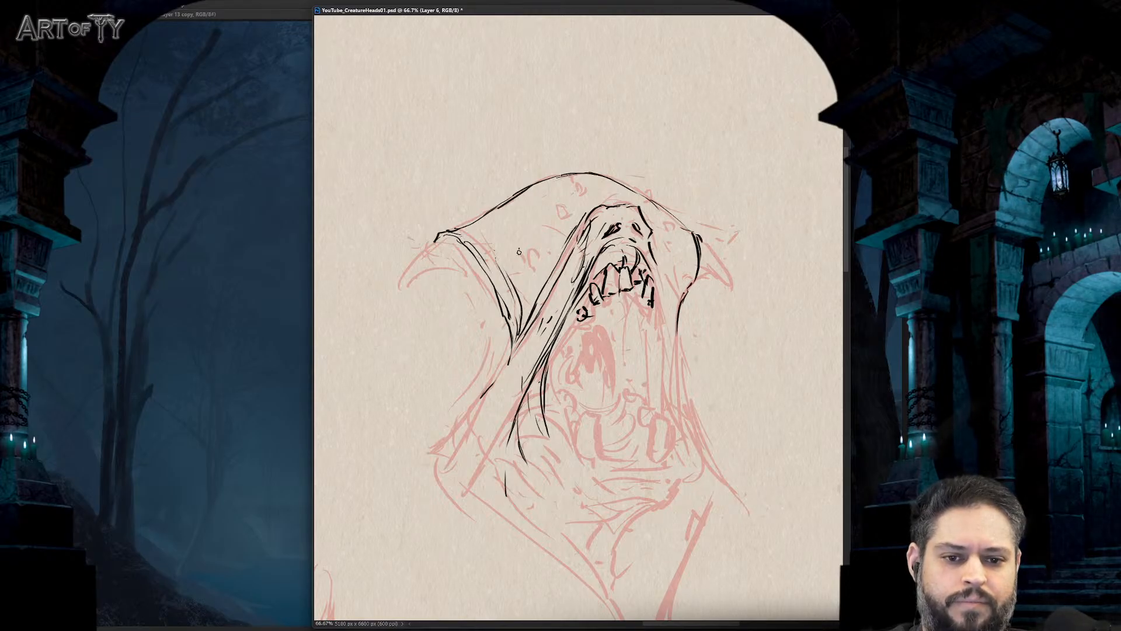
mouse_move(519, 252)
mouse_down()
mouse_move(528, 241)
mouse_move(530, 257)
mouse_move(516, 241)
mouse_move(524, 250)
mouse_move(549, 222)
mouse_move(558, 225)
mouse_up()
mouse_move(580, 186)
mouse_down()
mouse_move(637, 188)
mouse_move(666, 218)
mouse_up()
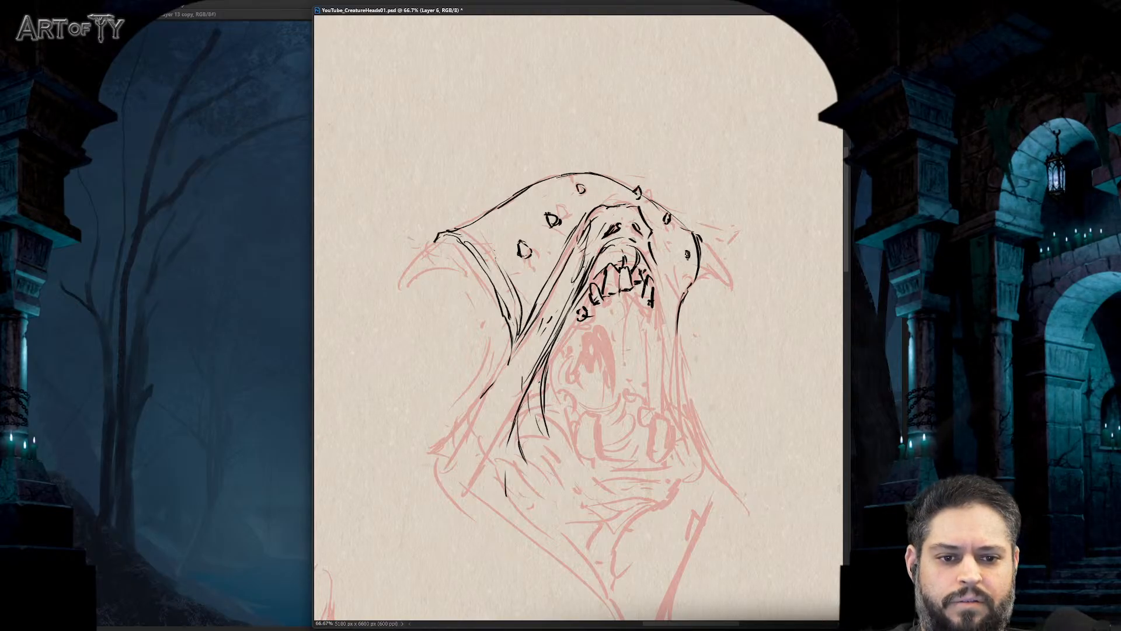
mouse_move(453, 232)
mouse_down()
mouse_move(402, 284)
mouse_move(486, 292)
mouse_move(450, 264)
mouse_move(420, 274)
mouse_move(428, 255)
mouse_move(442, 268)
mouse_move(458, 244)
mouse_move(452, 268)
mouse_move(477, 256)
mouse_move(475, 273)
mouse_move(497, 314)
mouse_up()
mouse_move(703, 247)
mouse_down()
mouse_move(731, 290)
mouse_move(700, 255)
mouse_up()
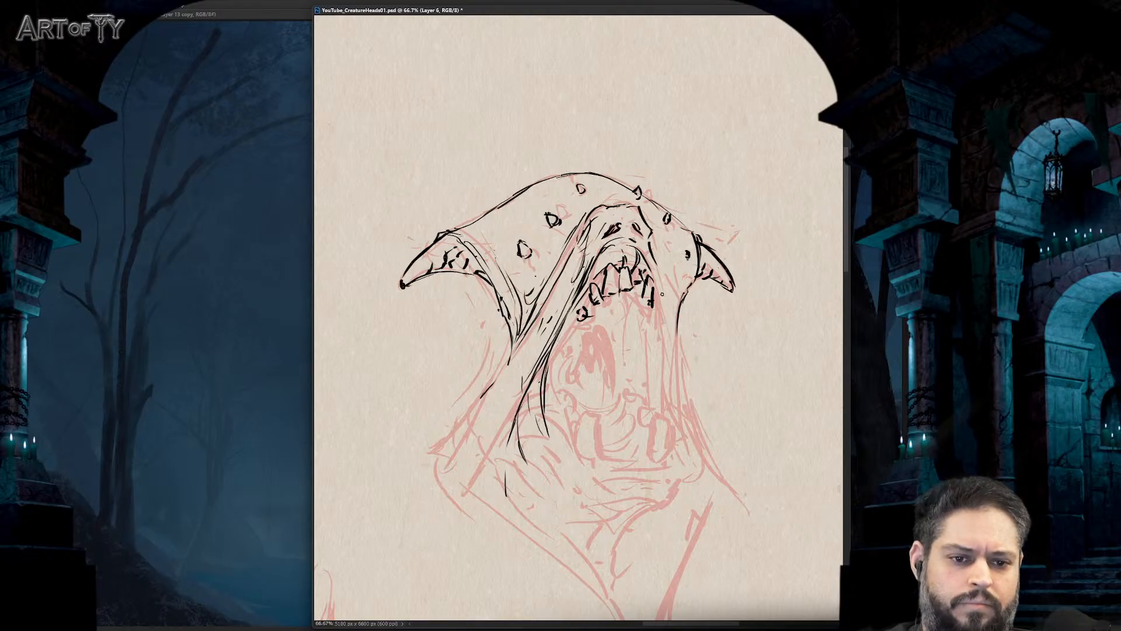
- Ink the far edge of the upper-right head's snout and add small crease marks around the crown's spikes
drag(652, 245, 685, 373)
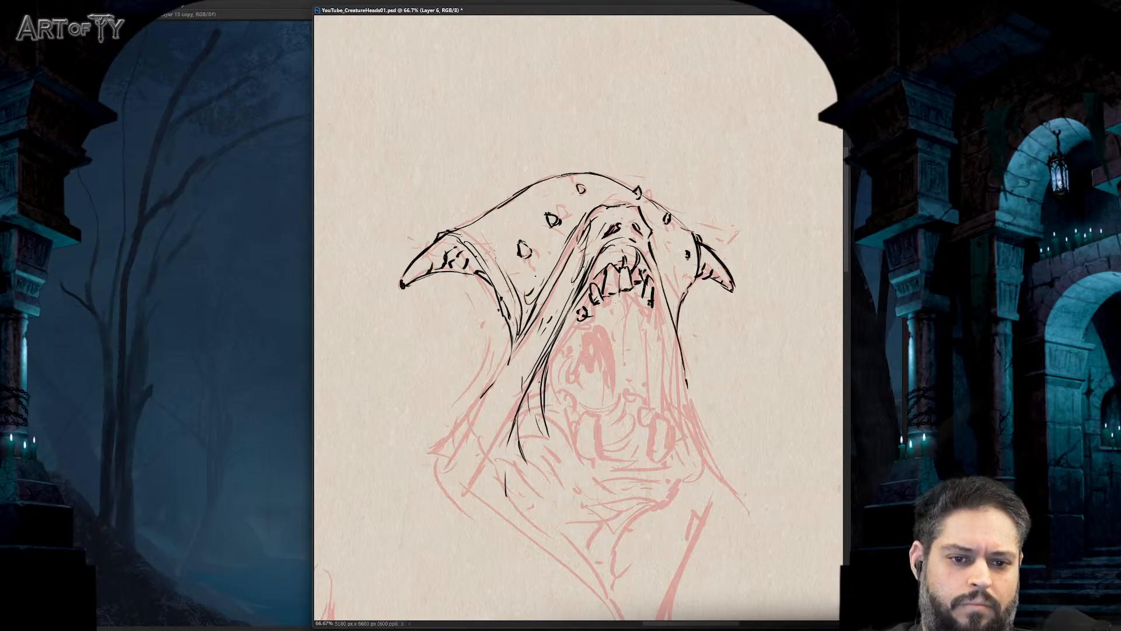
drag(653, 280, 665, 333)
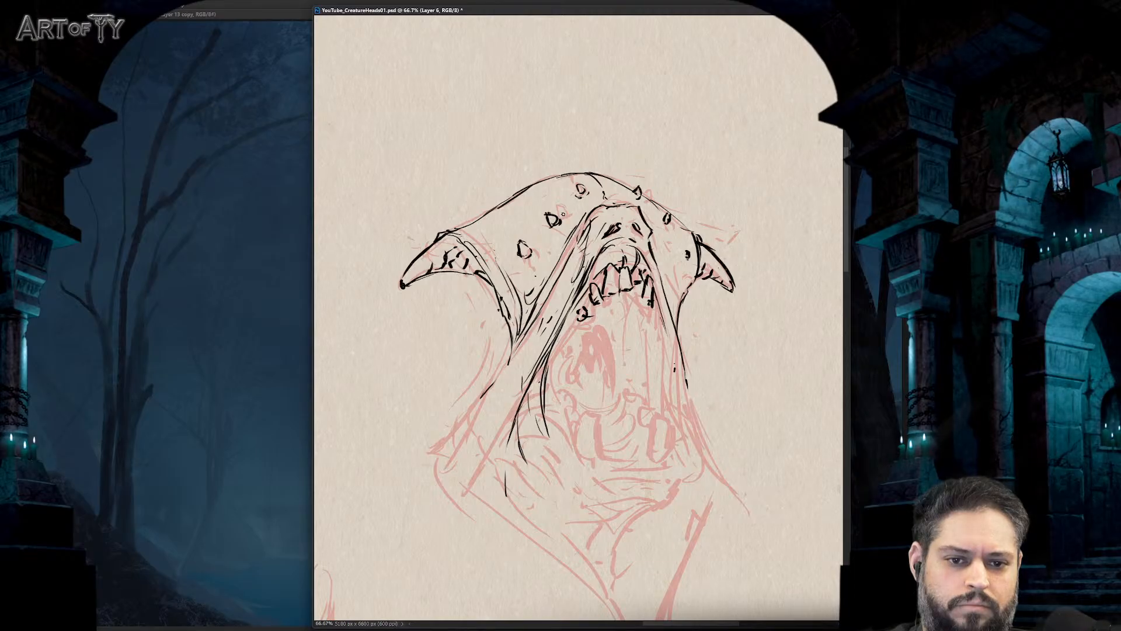
mouse_move(546, 229)
mouse_down()
mouse_move(558, 231)
mouse_move(534, 269)
mouse_up()
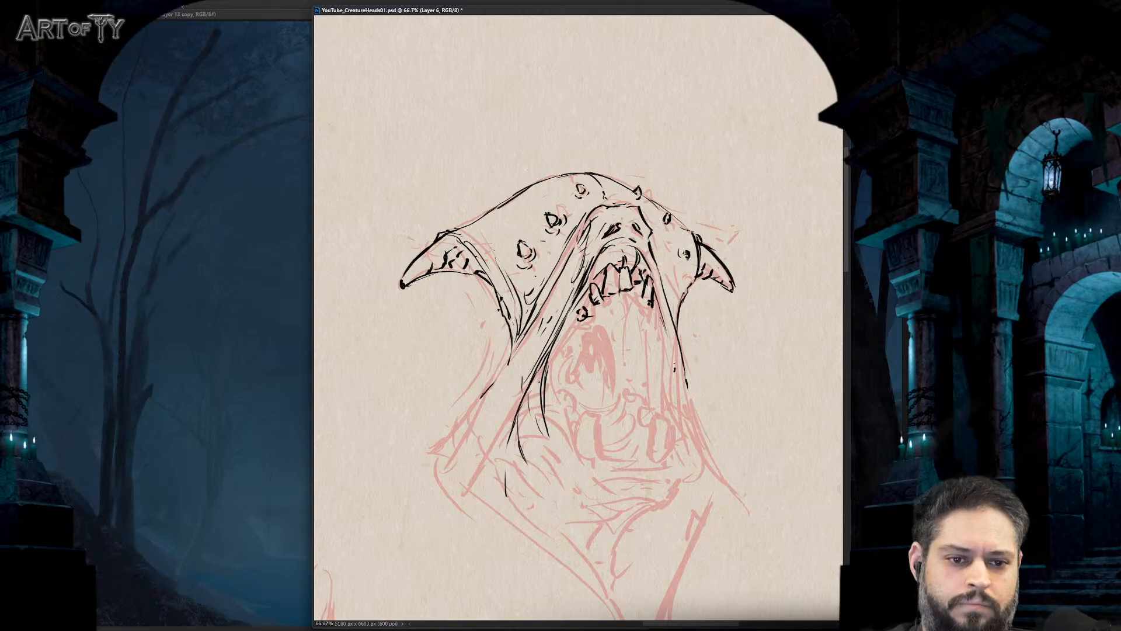
drag(685, 256, 675, 262)
key(ctrl+minus)
key(ctrl+minus)
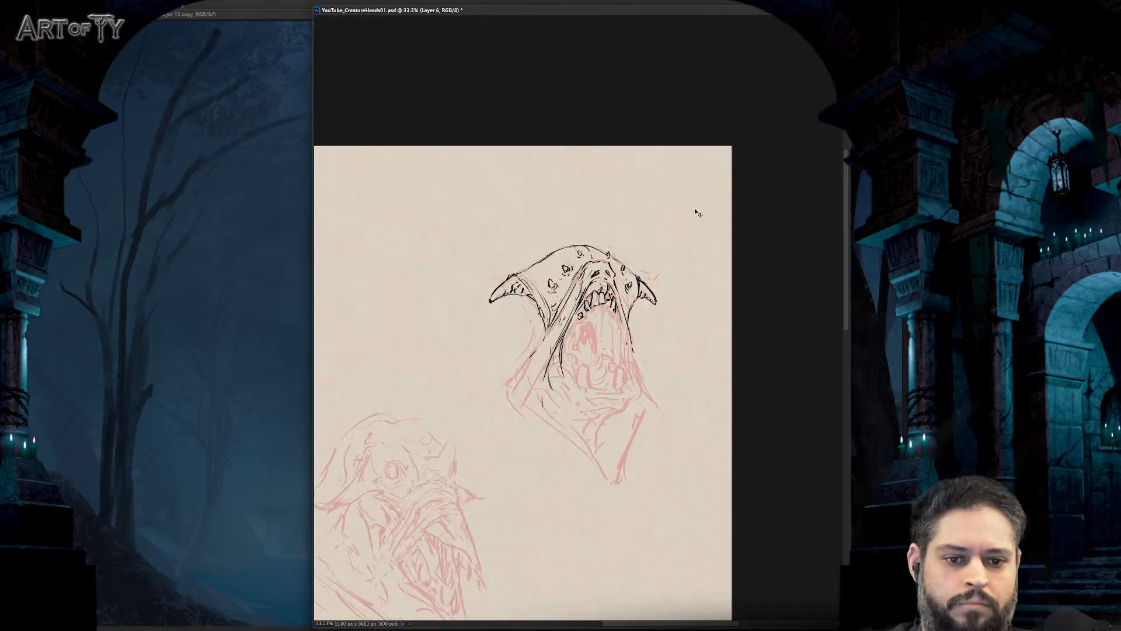
- Ink the stretched neck folds below the near horn and the heavy skin folds around the near mouth corner
key(ctrl+plus)
key(ctrl+plus)
mouse_move(467, 276)
mouse_down()
mouse_move(476, 369)
mouse_move(482, 287)
mouse_move(502, 355)
mouse_up()
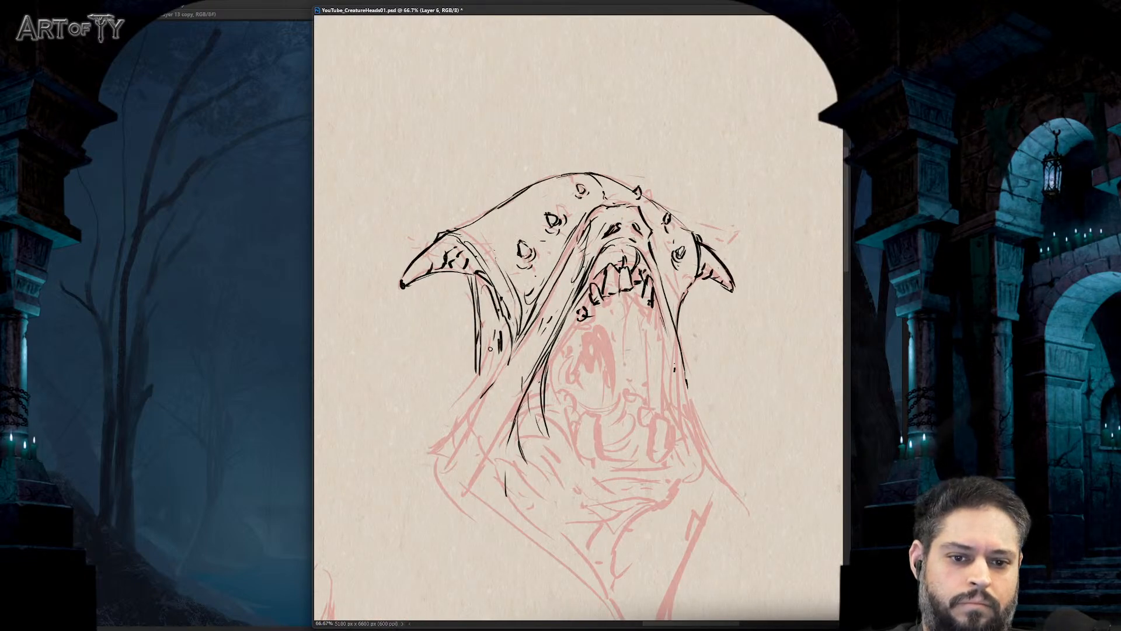
mouse_move(501, 302)
mouse_down()
mouse_move(476, 374)
mouse_move(439, 425)
mouse_up()
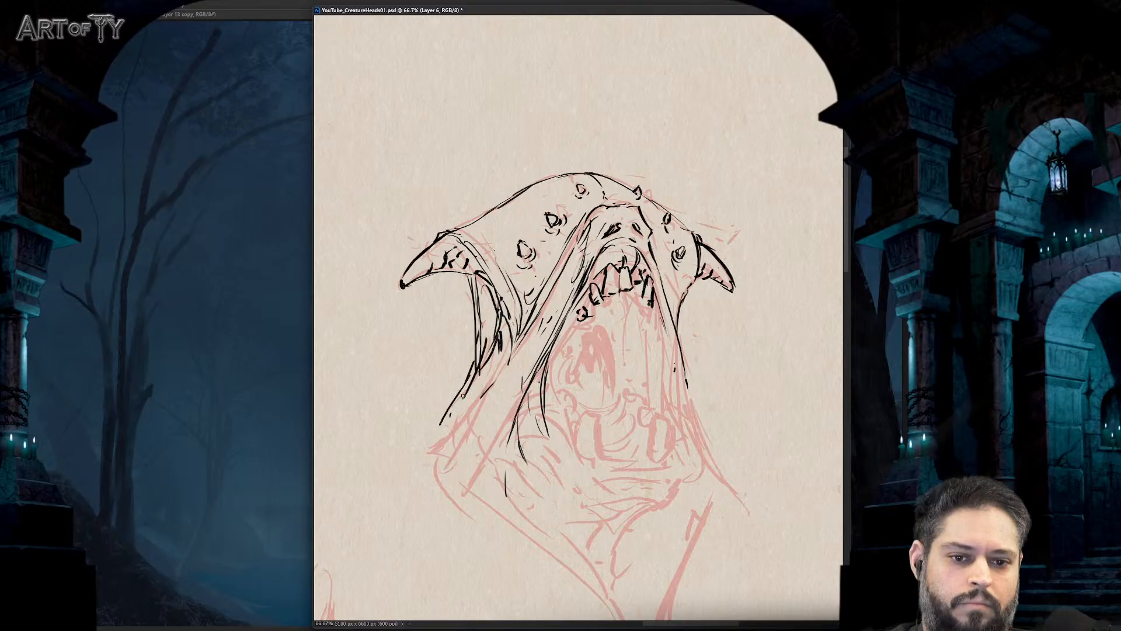
drag(487, 383, 452, 412)
drag(481, 393, 500, 449)
drag(526, 407, 522, 503)
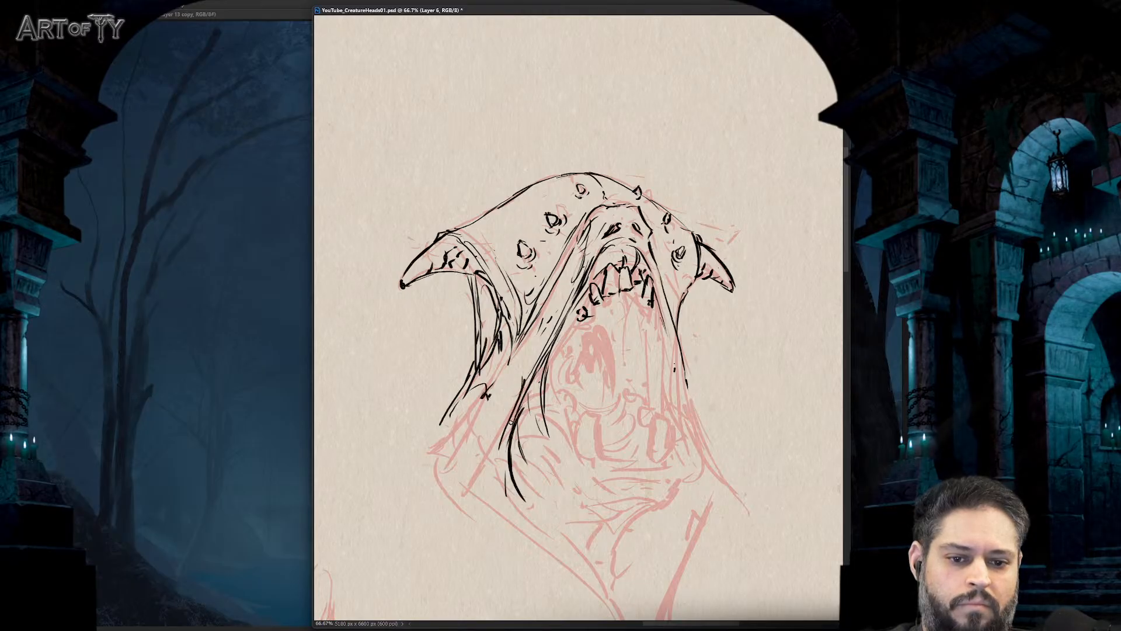
mouse_move(504, 369)
mouse_down()
mouse_move(481, 433)
mouse_move(502, 474)
mouse_up()
- Ink the far cheek's edge down to the mouth corner and the inner edge of the lower jaw
drag(657, 296, 698, 449)
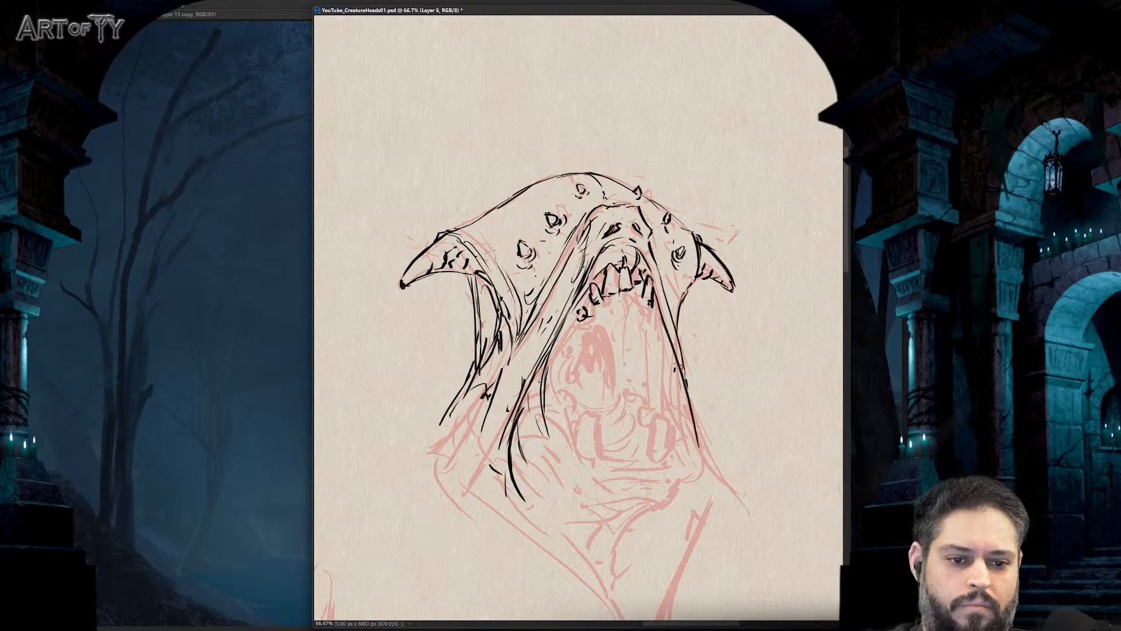
mouse_move(682, 371)
mouse_down()
mouse_move(702, 449)
mouse_move(696, 483)
mouse_up()
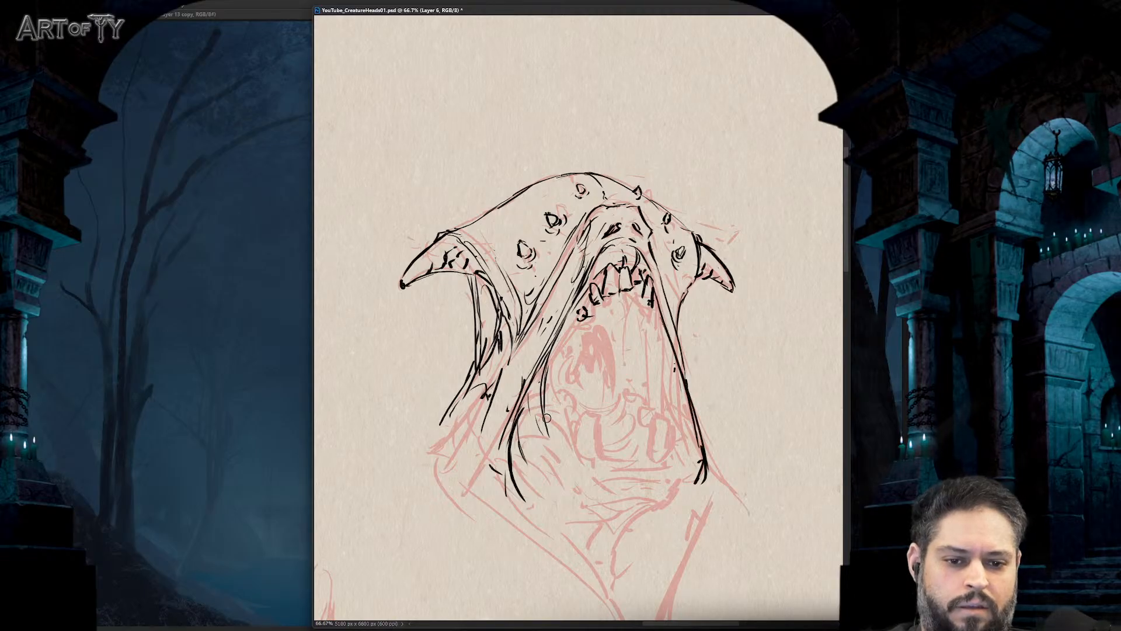
mouse_move(534, 412)
mouse_down()
mouse_move(597, 476)
mouse_move(679, 461)
mouse_up()
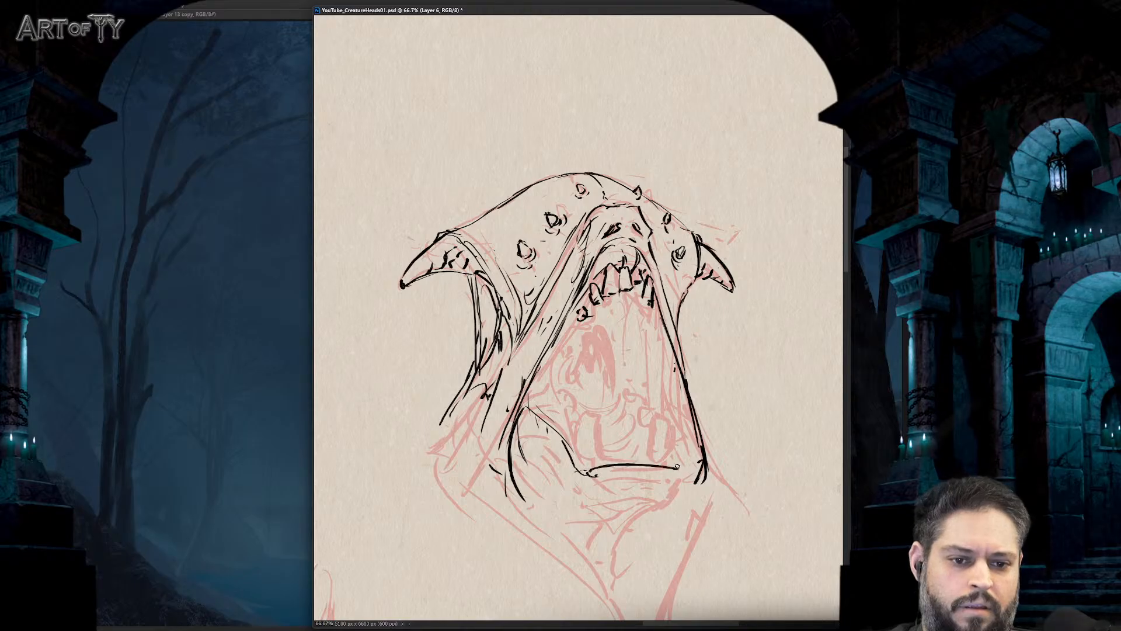
drag(630, 343, 611, 304)
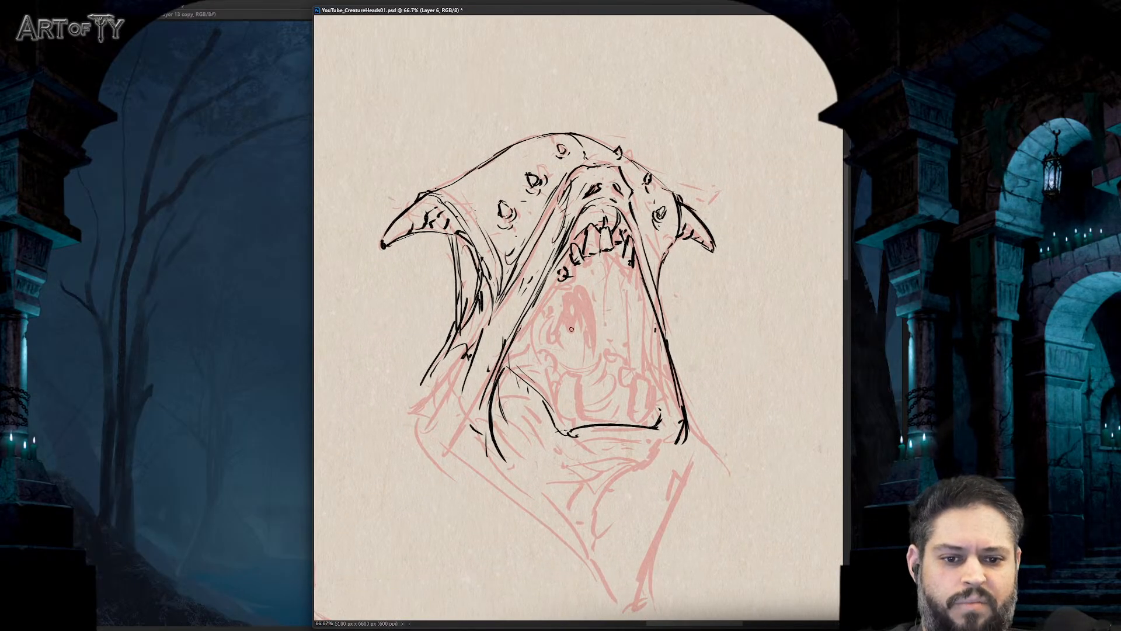
- Ink the stretched inner cheek folds along the near side of the open mouth
mouse_move(546, 278)
mouse_down()
mouse_move(536, 387)
mouse_move(526, 316)
mouse_move(525, 371)
mouse_up()
drag(522, 345, 520, 366)
drag(516, 320, 526, 369)
mouse_move(532, 348)
mouse_down()
mouse_move(516, 383)
mouse_move(548, 404)
mouse_up()
drag(535, 365, 539, 382)
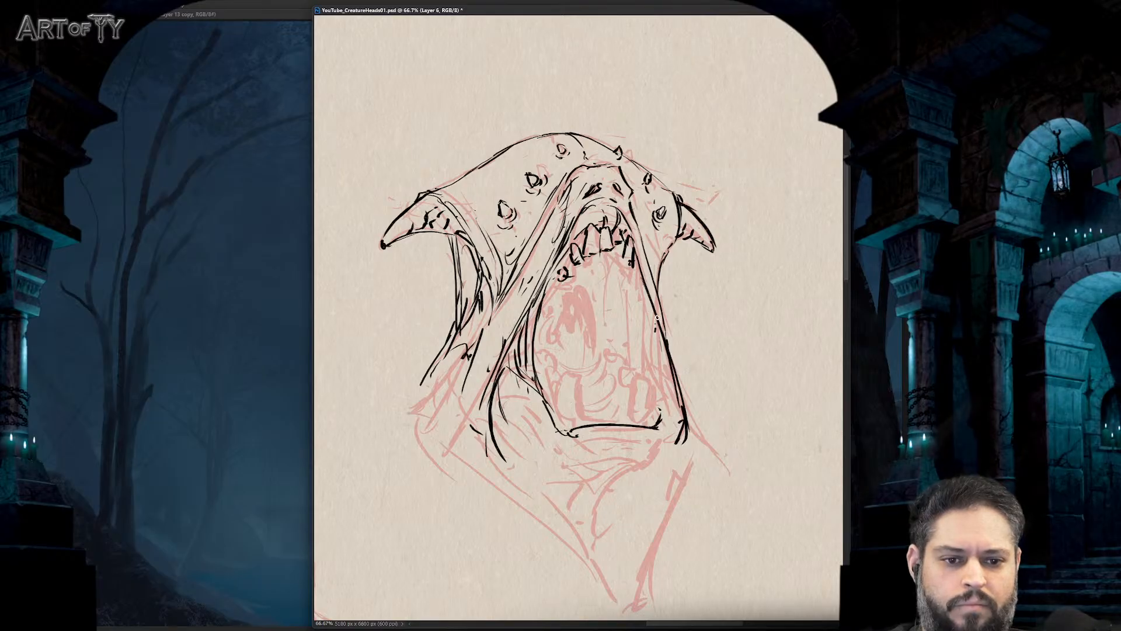
- Ink the inner cheek line and short crease marks along the far side of the open mouth
mouse_move(642, 264)
mouse_down()
mouse_move(635, 288)
mouse_move(657, 369)
mouse_up()
drag(653, 352, 663, 373)
drag(658, 367, 666, 394)
drag(659, 394, 665, 414)
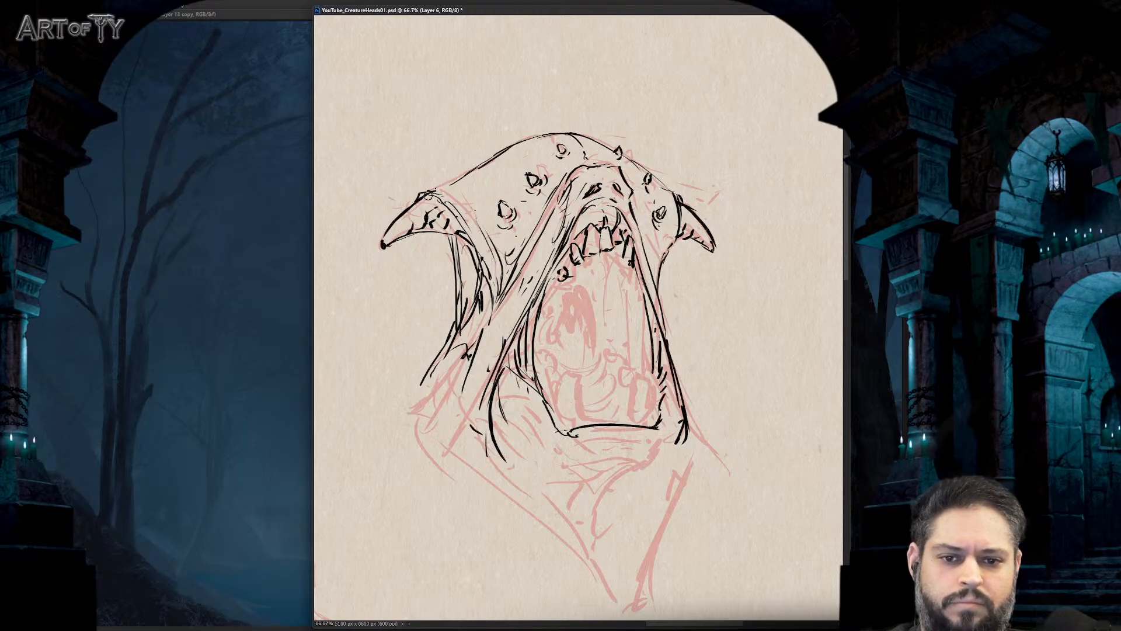
- Reinforce the crown contour near the near horn, then ink the thick lower lip and a first lower tooth
mouse_move(423, 194)
mouse_down()
mouse_move(464, 182)
mouse_move(477, 164)
mouse_up()
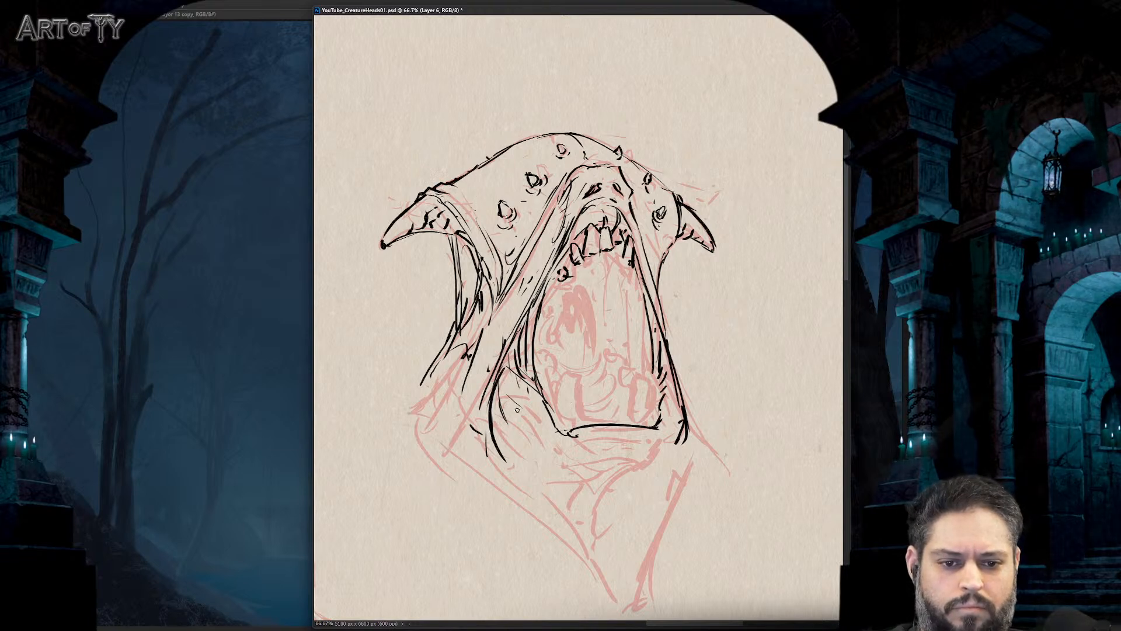
mouse_move(517, 411)
mouse_down()
mouse_move(578, 459)
mouse_move(625, 442)
mouse_move(585, 458)
mouse_move(595, 471)
mouse_move(656, 455)
mouse_move(651, 467)
mouse_move(671, 447)
mouse_move(630, 440)
mouse_up()
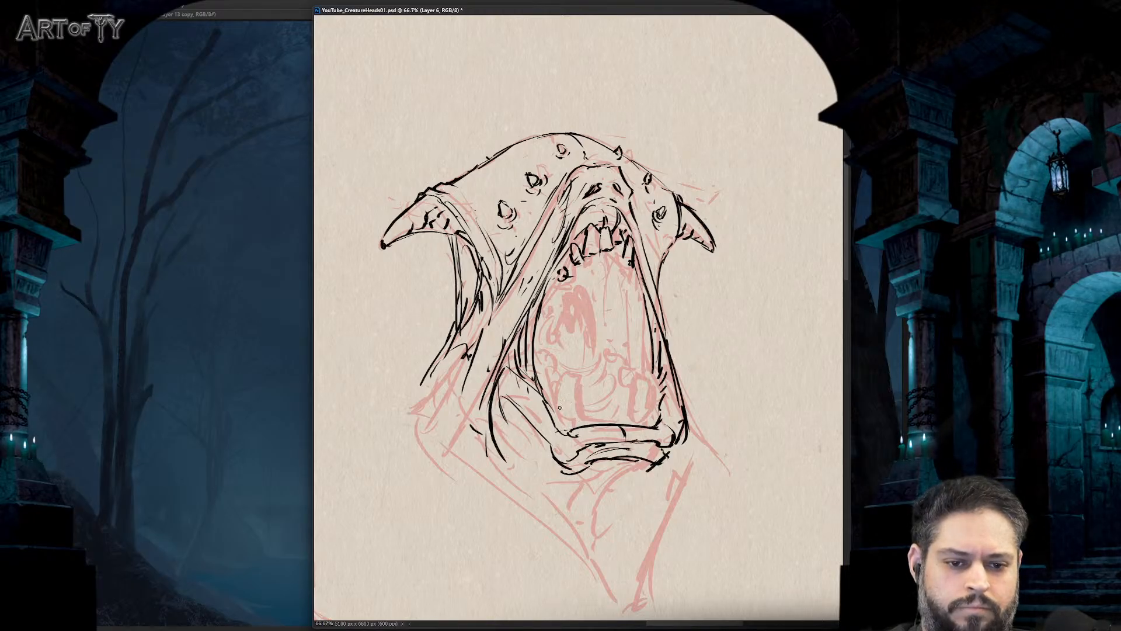
mouse_move(560, 401)
mouse_down()
mouse_move(574, 418)
mouse_move(584, 410)
mouse_up()
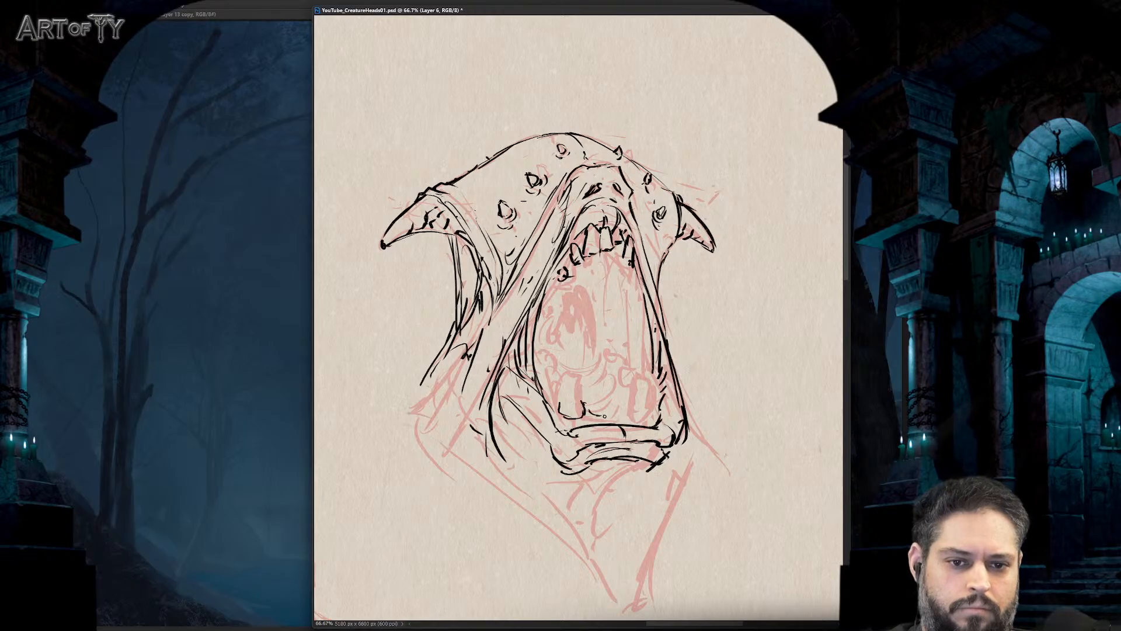
key(ctrl+minus)
key(ctrl+minus)
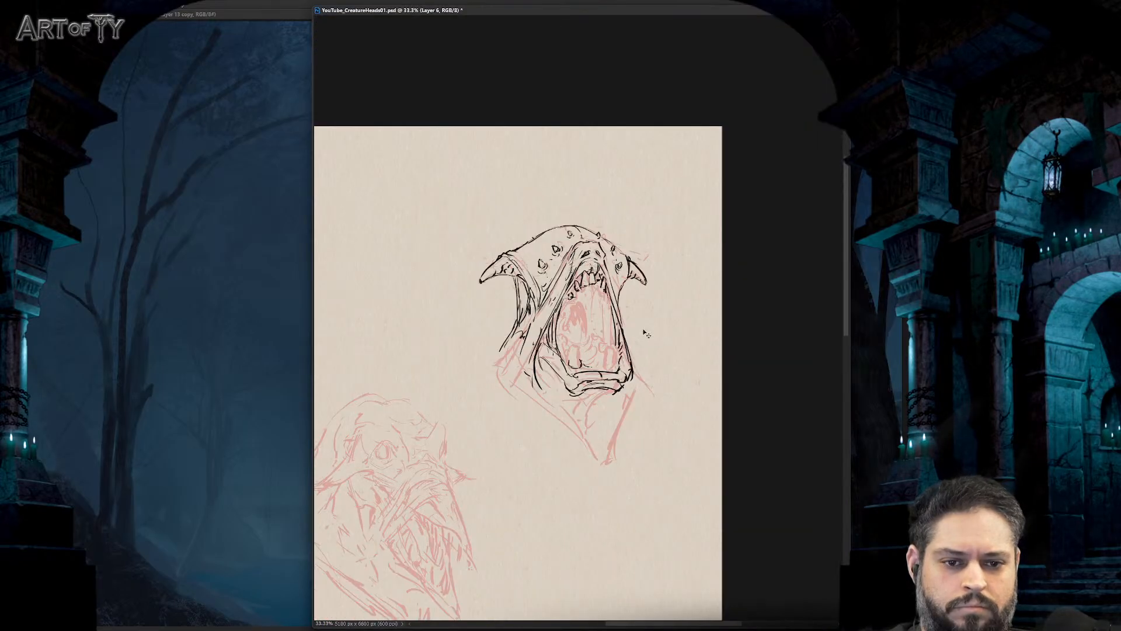
- Darken the far nostril and refine the upper teeth, adding shadows between them and detail to the rear ones
key(ctrl+plus)
key(ctrl+plus)
drag(611, 183, 619, 193)
drag(619, 193, 624, 200)
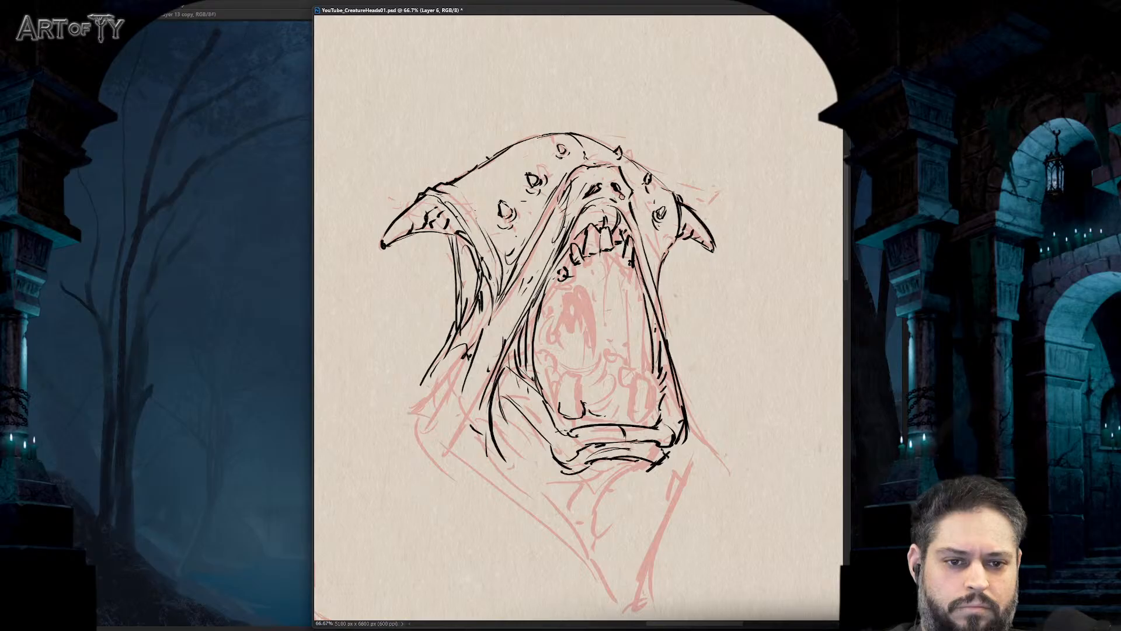
key(ctrl+plus)
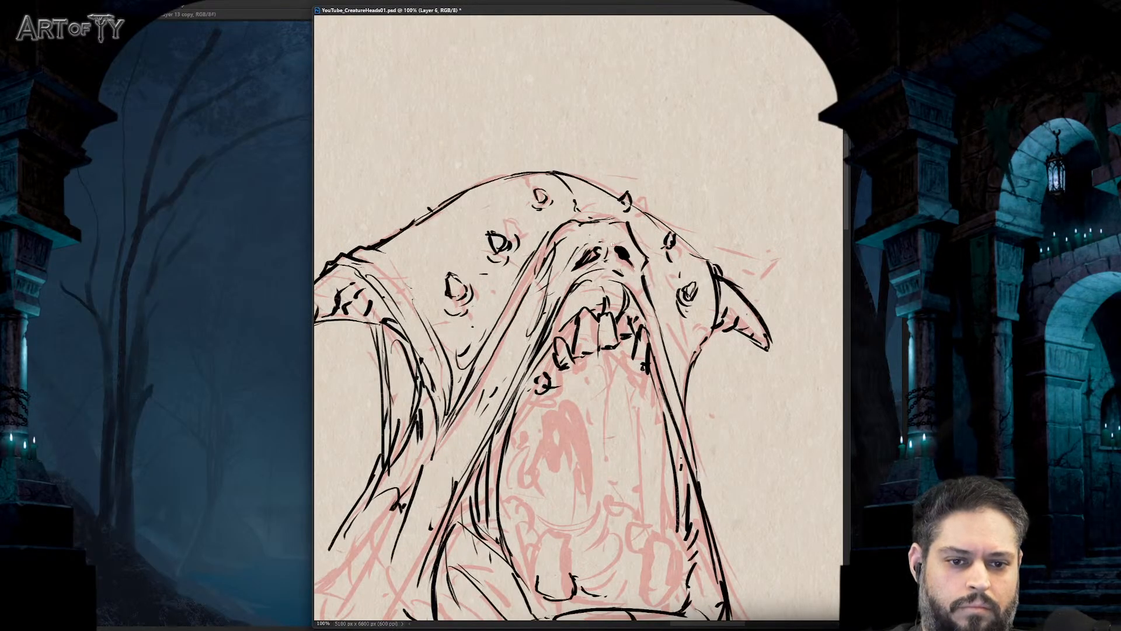
key(ctrl+minus)
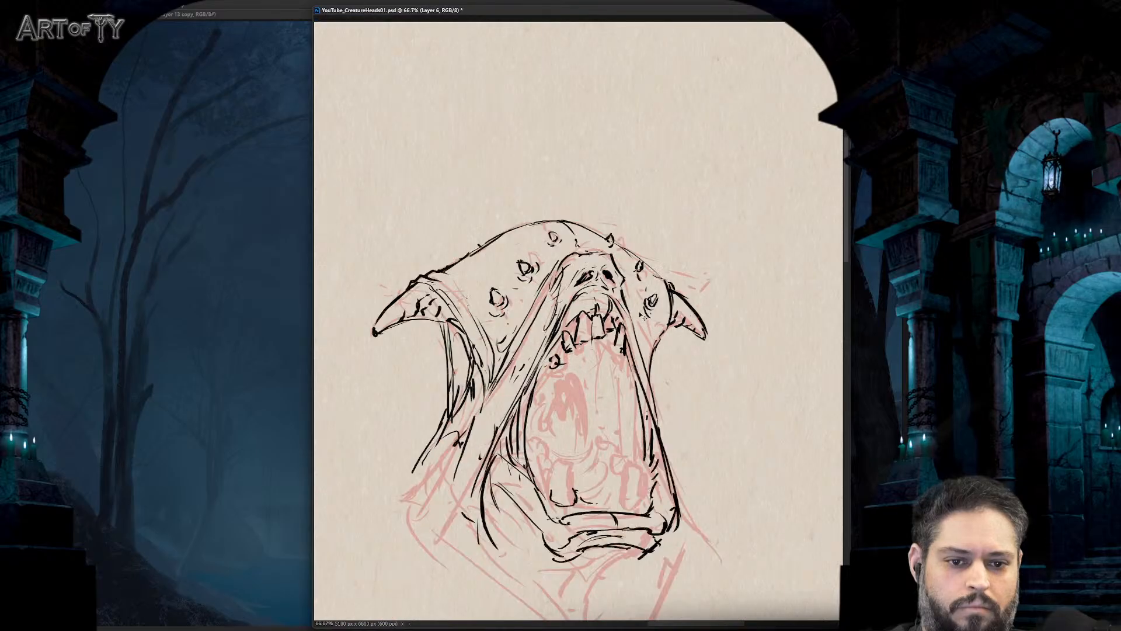
key(ctrl+plus)
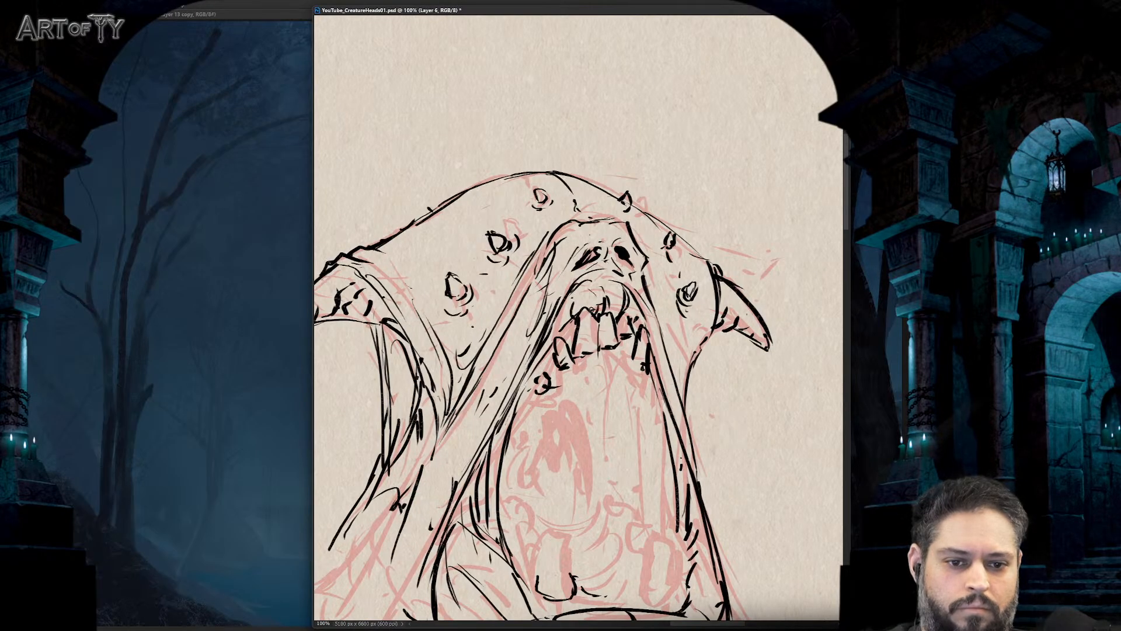
drag(580, 319, 570, 344)
mouse_move(638, 307)
mouse_down()
mouse_move(637, 332)
mouse_move(639, 320)
mouse_up()
drag(546, 327, 546, 378)
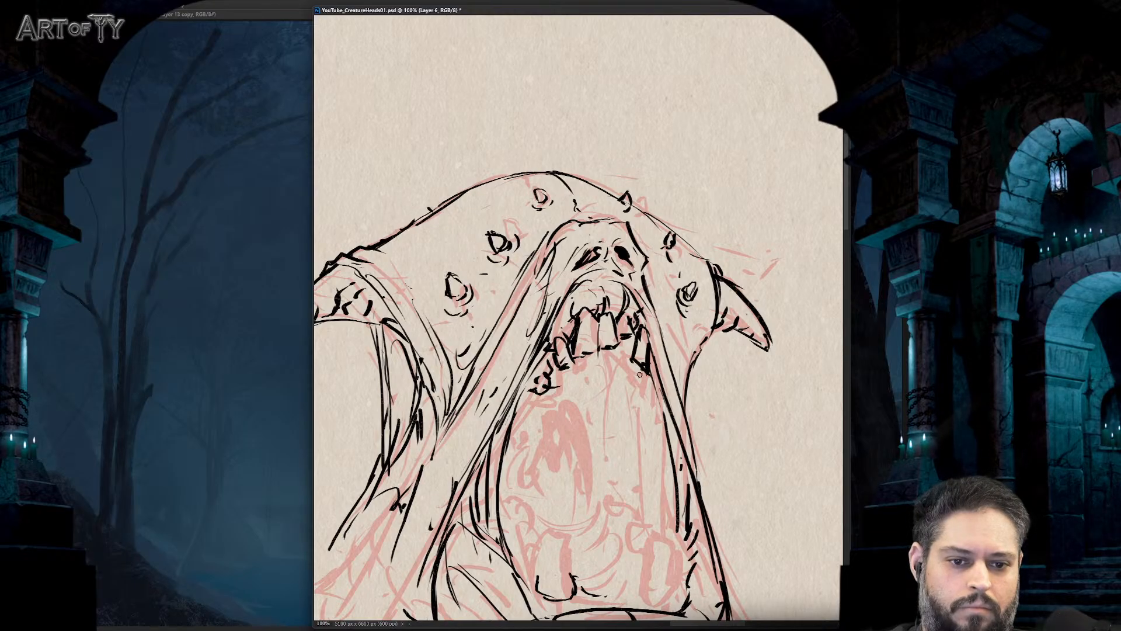
- Examine the upper-right head's linework at reduced size and up close
key(ctrl+minus)
key(ctrl+minus)
key(ctrl+minus)
key(ctrl+minus)
key(ctrl+plus)
key(ctrl+plus)
key(ctrl+plus)
key(ctrl+plus)
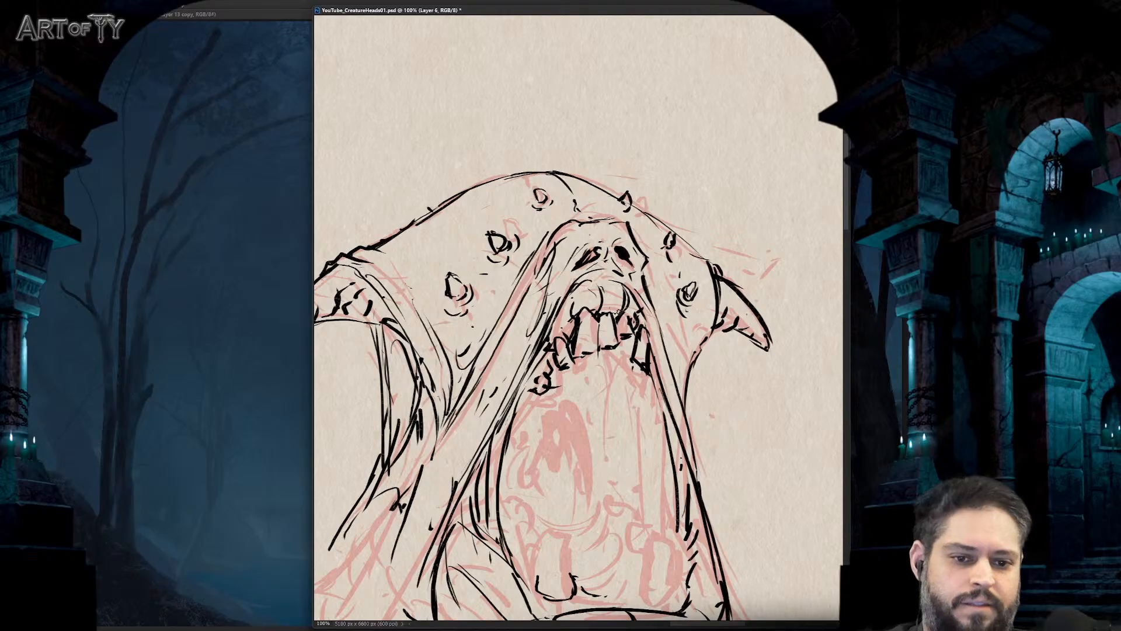
key(ctrl+minus)
key(ctrl+plus)
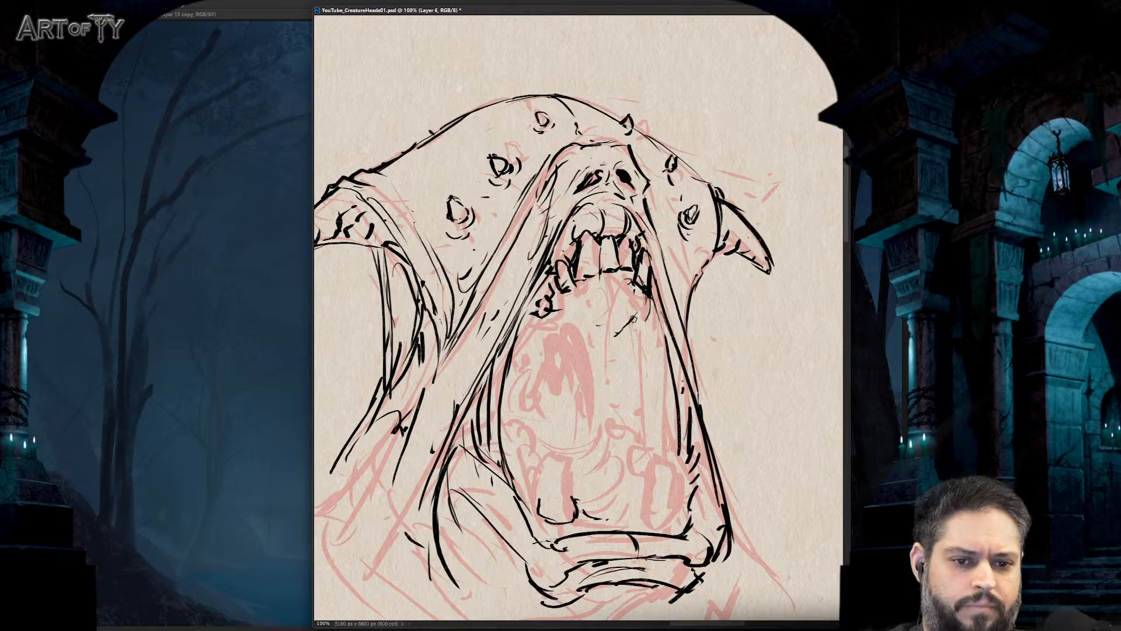
- Ink the curved palate ridges behind the upper teeth and the row of back teeth on the far side
drag(631, 277, 625, 308)
drag(616, 315, 612, 328)
drag(649, 291, 615, 333)
drag(623, 274, 619, 304)
mouse_move(620, 301)
mouse_down()
mouse_move(613, 332)
mouse_move(604, 309)
mouse_move(575, 316)
mouse_move(616, 308)
mouse_move(620, 278)
mouse_move(602, 299)
mouse_move(615, 335)
mouse_up()
key(ctrl+minus)
key(ctrl+minus)
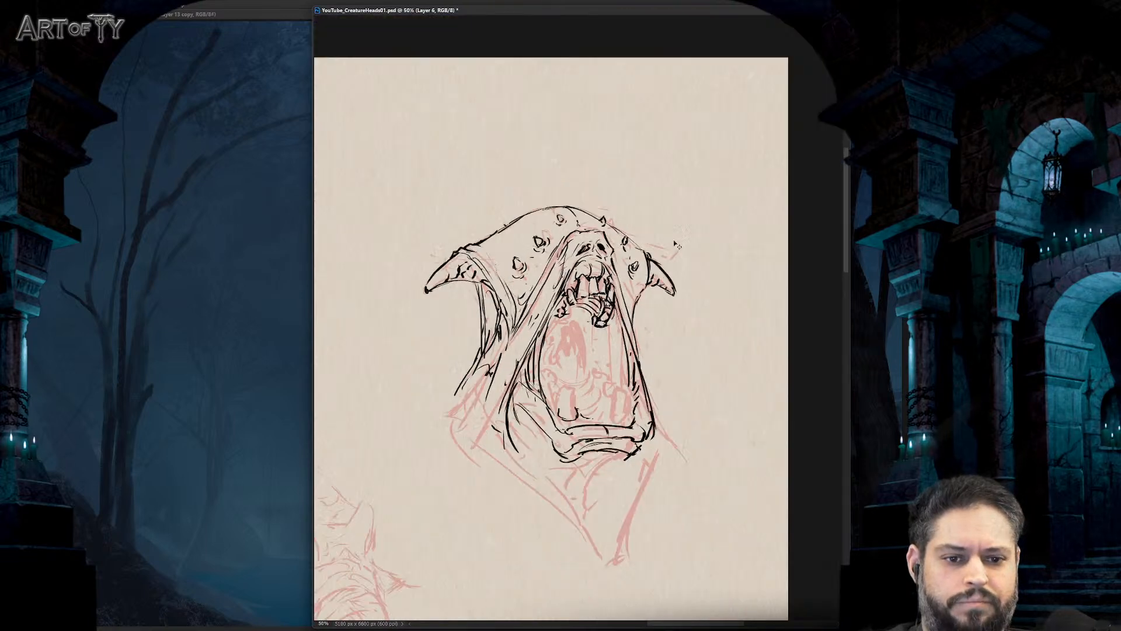
key(ctrl+plus)
key(ctrl+plus)
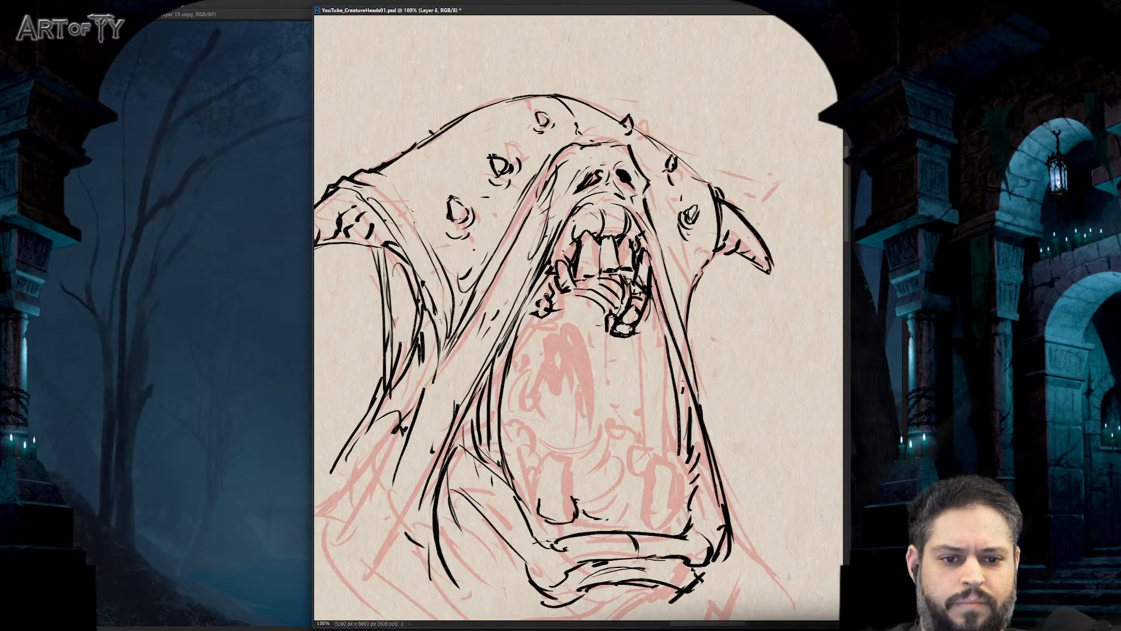
- Ink the small back teeth and gum edge along the near side of the upper jaw
mouse_move(550, 283)
mouse_down()
mouse_move(535, 317)
mouse_move(545, 314)
mouse_move(529, 320)
mouse_up()
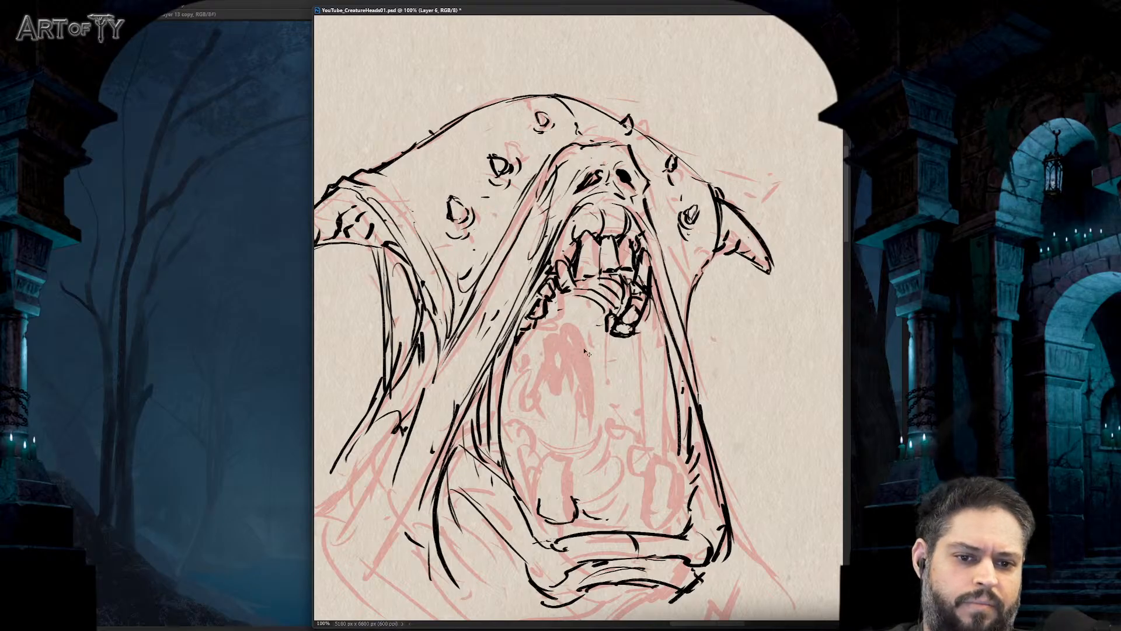
key(ctrl+minus)
key(ctrl+minus)
key(ctrl+plus)
key(ctrl+plus)
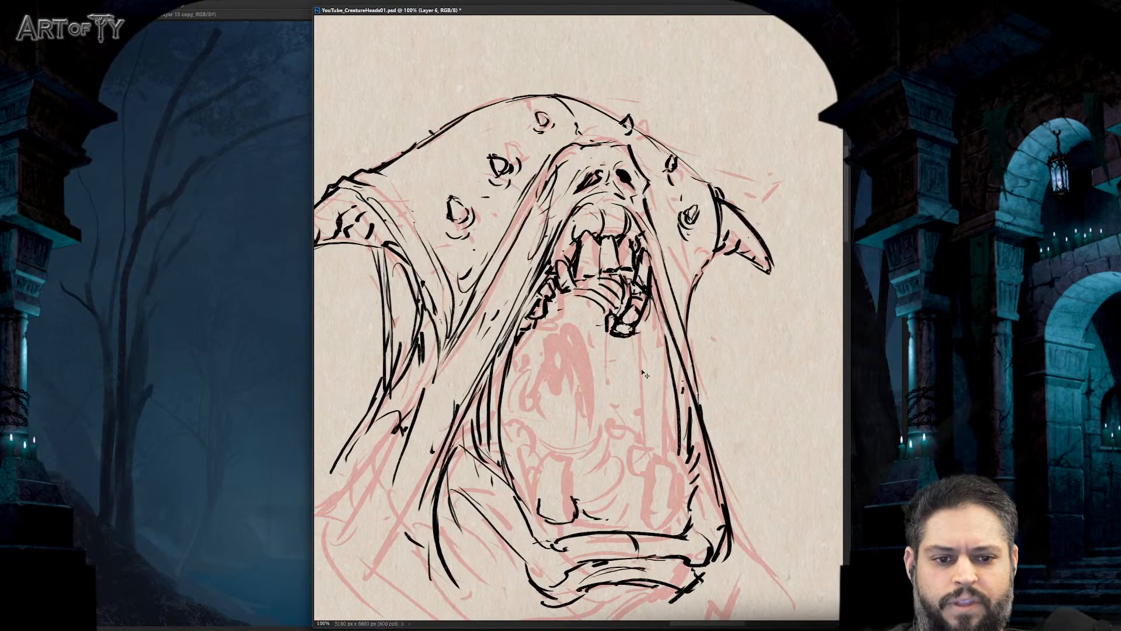
- Ink the throat opening's far edge and the long vertical folds inside the far cheek
key(ctrl+minus)
key(ctrl+plus)
key(ctrl+minus)
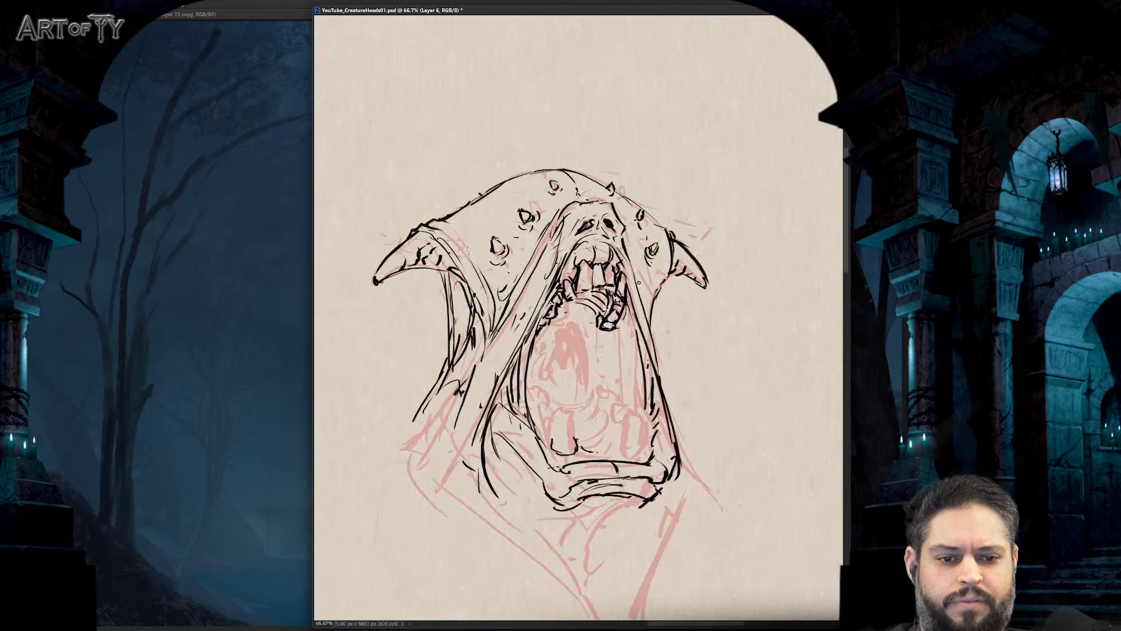
scroll(647, 302, down, 1)
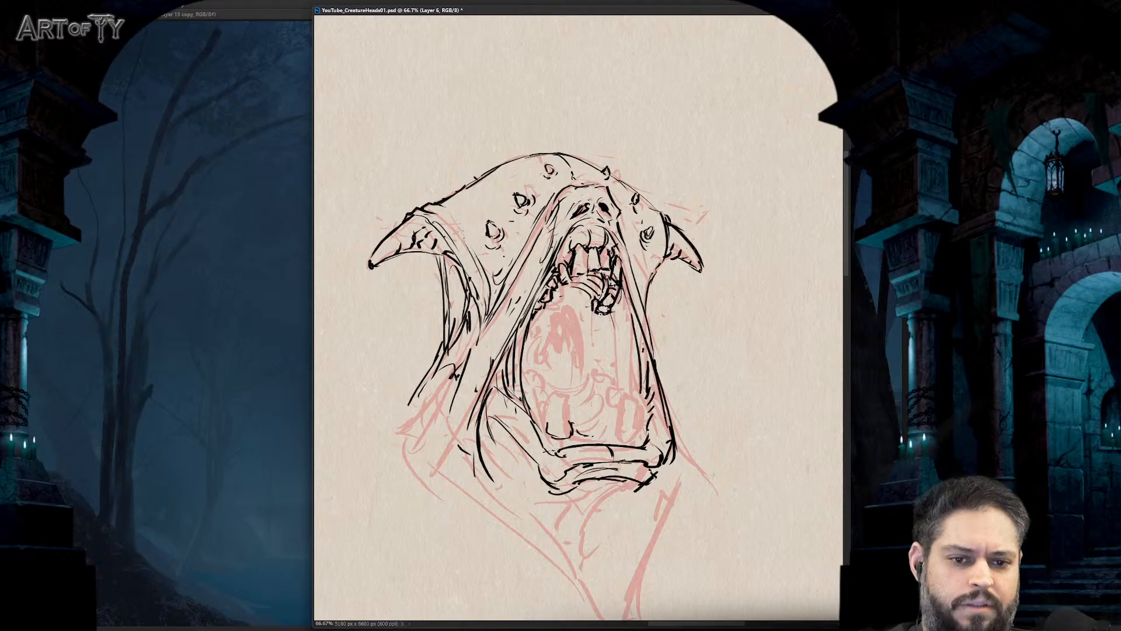
mouse_move(553, 304)
mouse_down()
mouse_move(585, 294)
mouse_move(592, 375)
mouse_move(590, 355)
mouse_move(603, 369)
mouse_up()
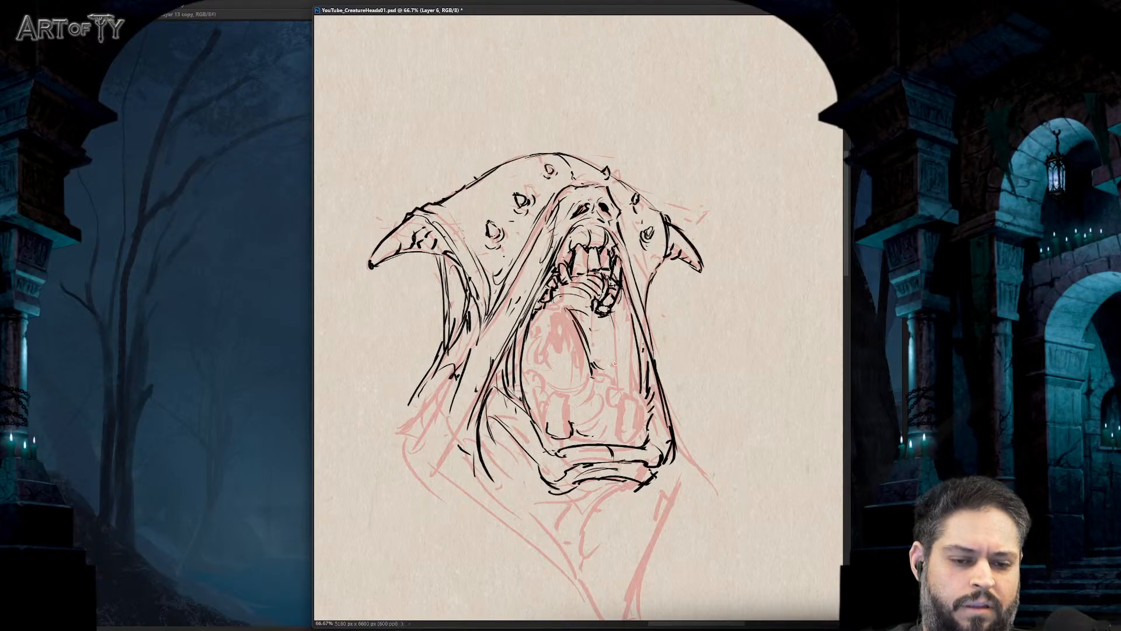
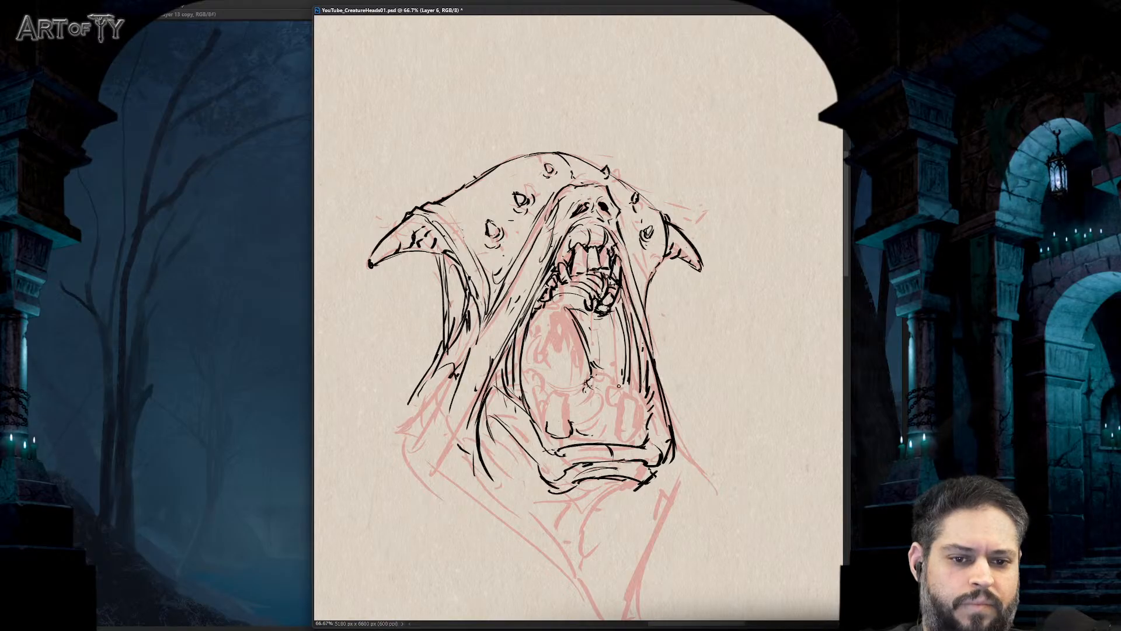
- Ink the arch at the back of the throat and the uvula hanging inside it on the upper-right head
key(ctrl+equal)
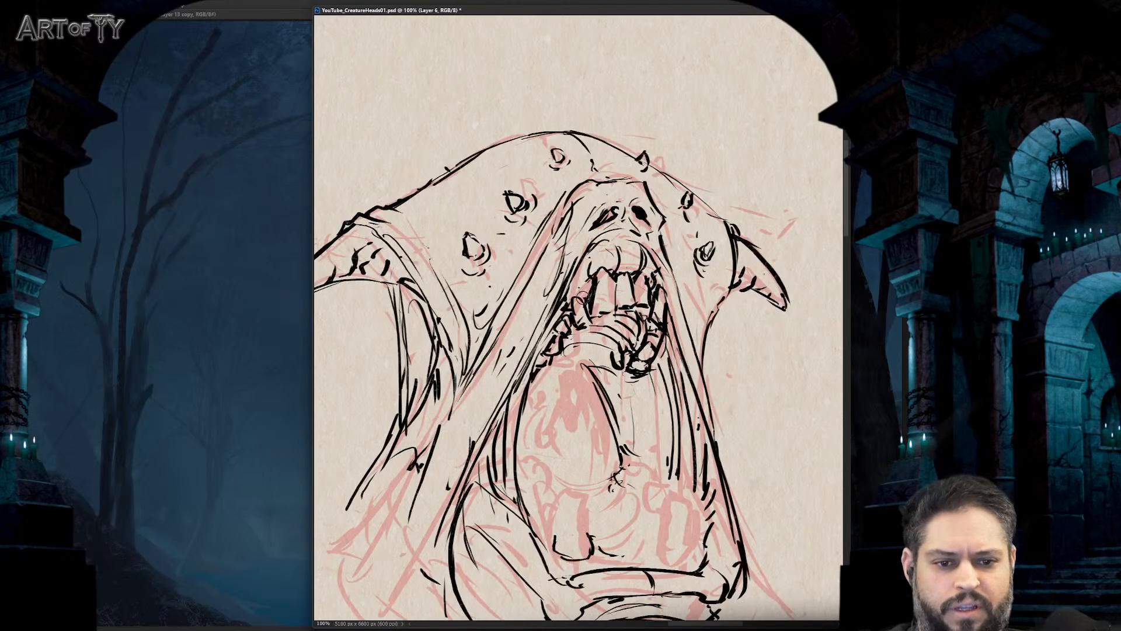
key(ctrl+minus)
key(ctrl+minus)
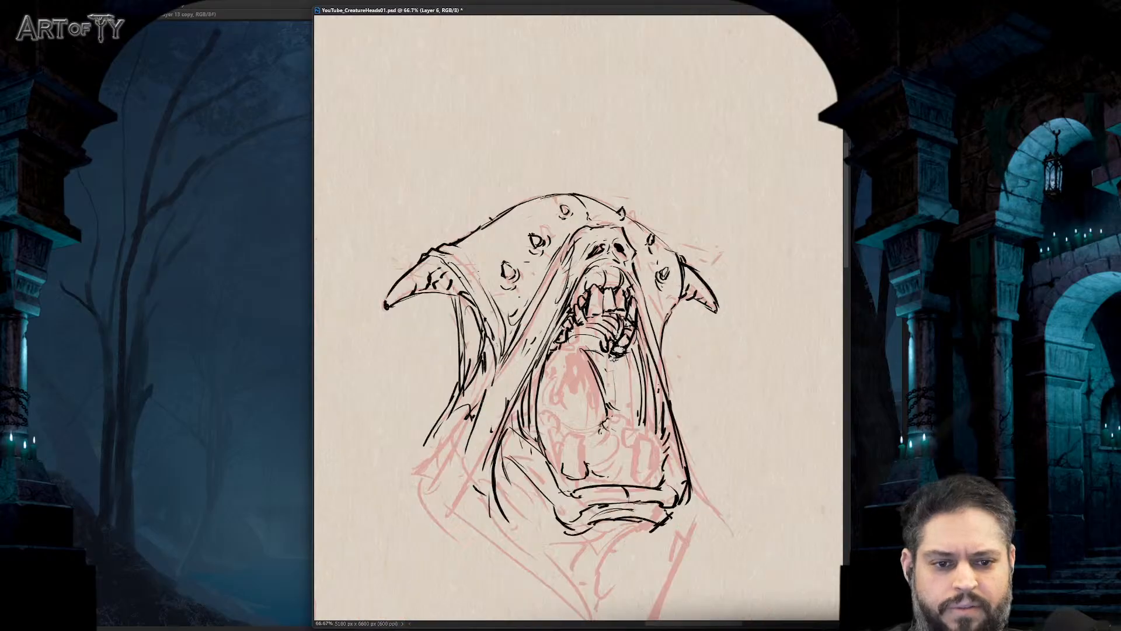
key(ctrl+minus)
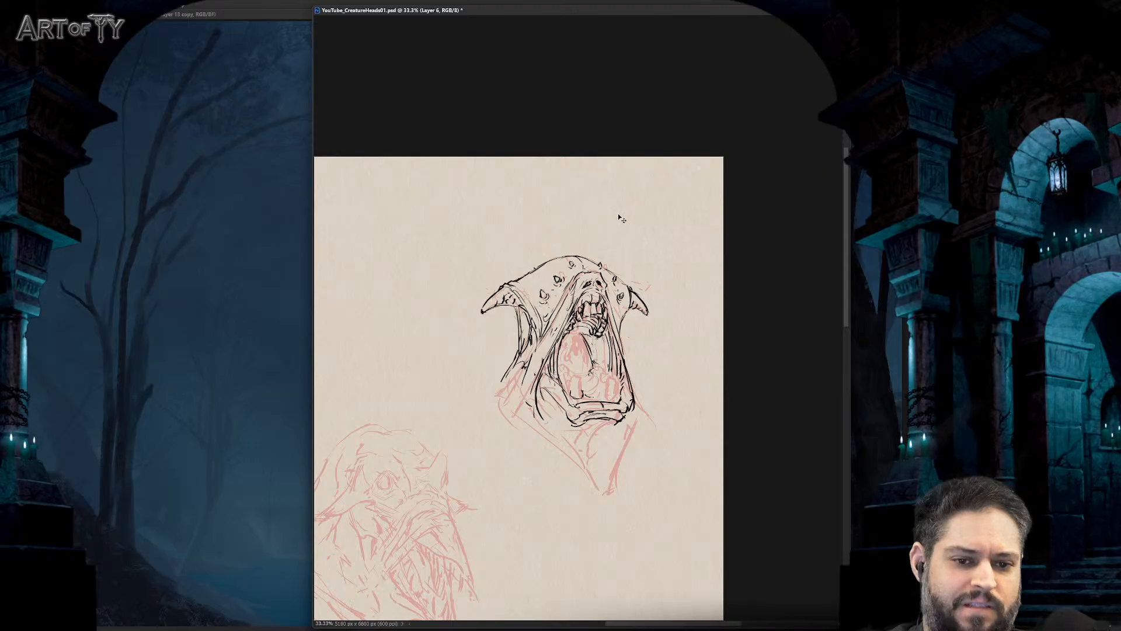
key(ctrl+plus)
key(ctrl+plus)
key(ctrl+plus)
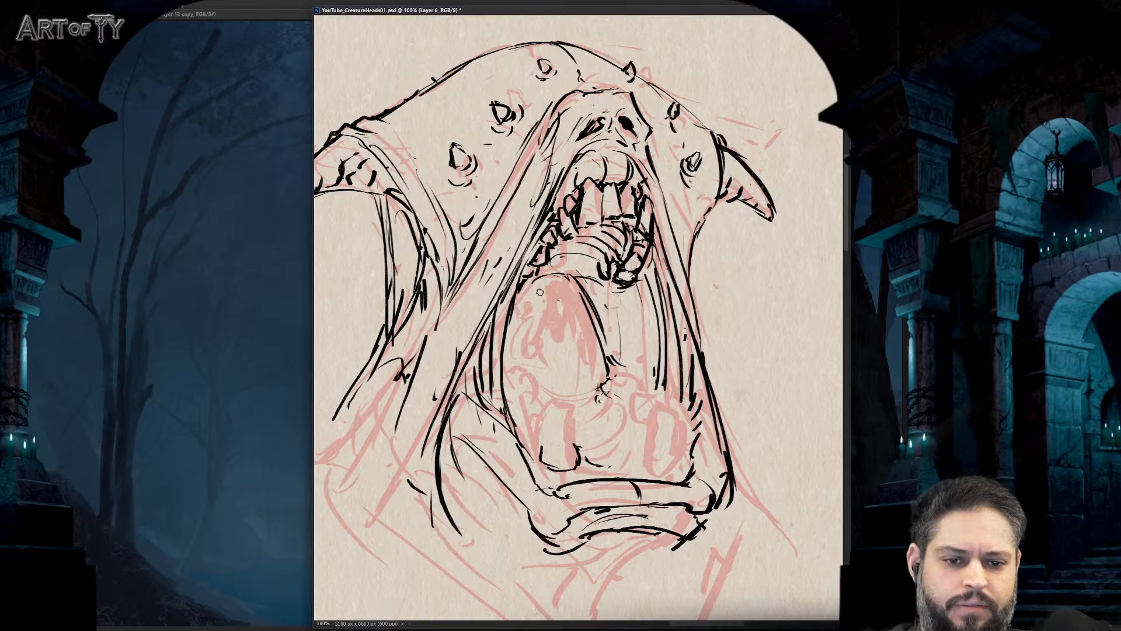
mouse_move(537, 281)
mouse_down()
mouse_move(542, 342)
mouse_move(553, 325)
mouse_move(548, 275)
mouse_move(548, 330)
mouse_move(529, 330)
mouse_move(555, 278)
mouse_move(551, 298)
mouse_move(574, 324)
mouse_move(584, 379)
mouse_up()
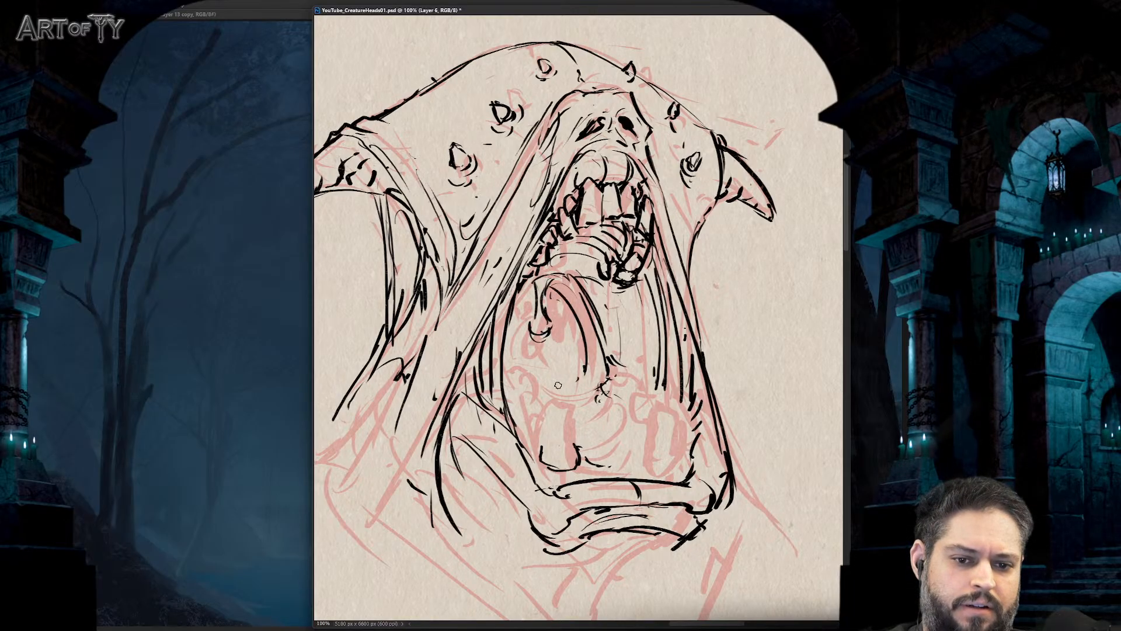
- Ink the tongue's back contour and its wavy far edge running forward toward the lower lip
mouse_move(515, 365)
mouse_down()
mouse_move(571, 390)
mouse_move(580, 368)
mouse_move(652, 448)
mouse_move(588, 456)
mouse_up()
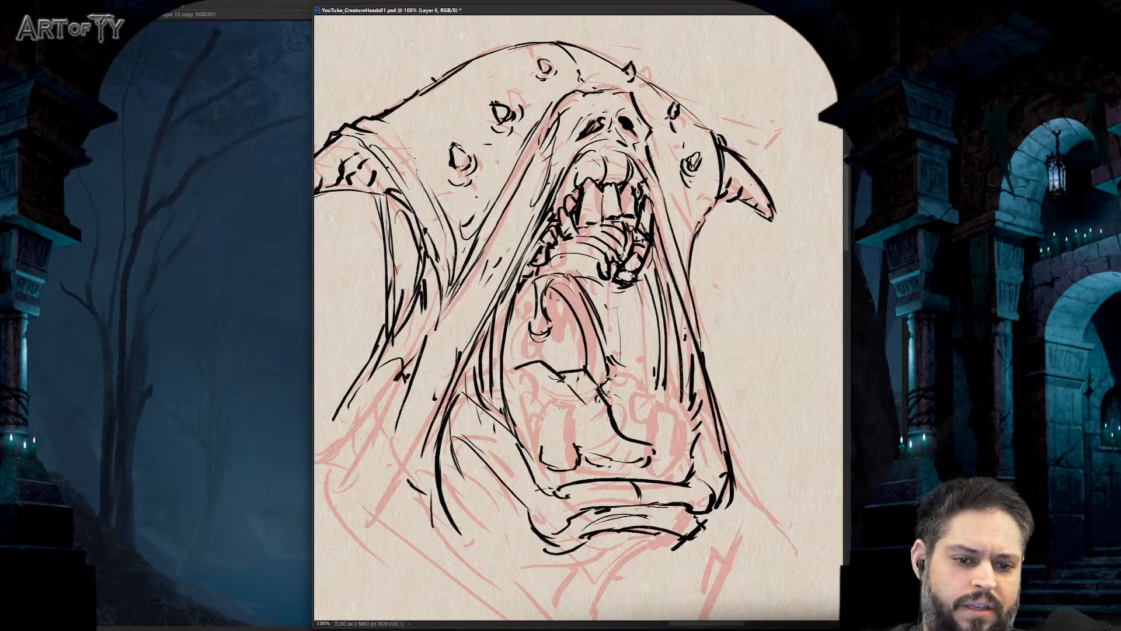
drag(538, 381, 559, 407)
drag(588, 454, 607, 456)
- Clear the middle of the lower lip and ink both sides of the tongue hanging over it
key(ctrl+minus)
key(ctrl+minus)
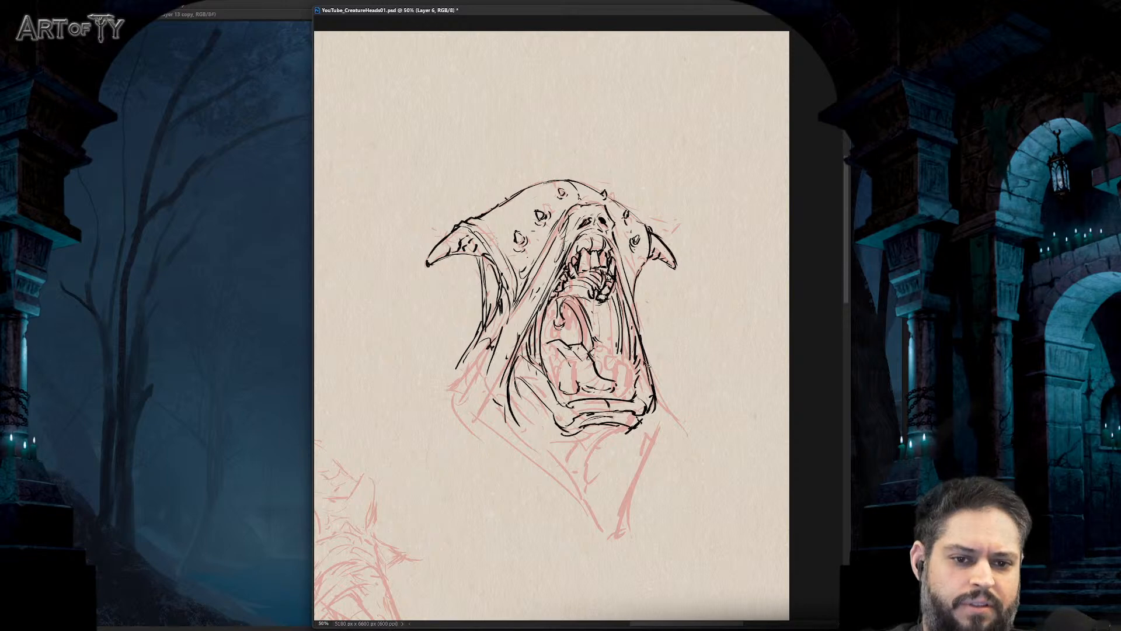
key(ctrl+minus)
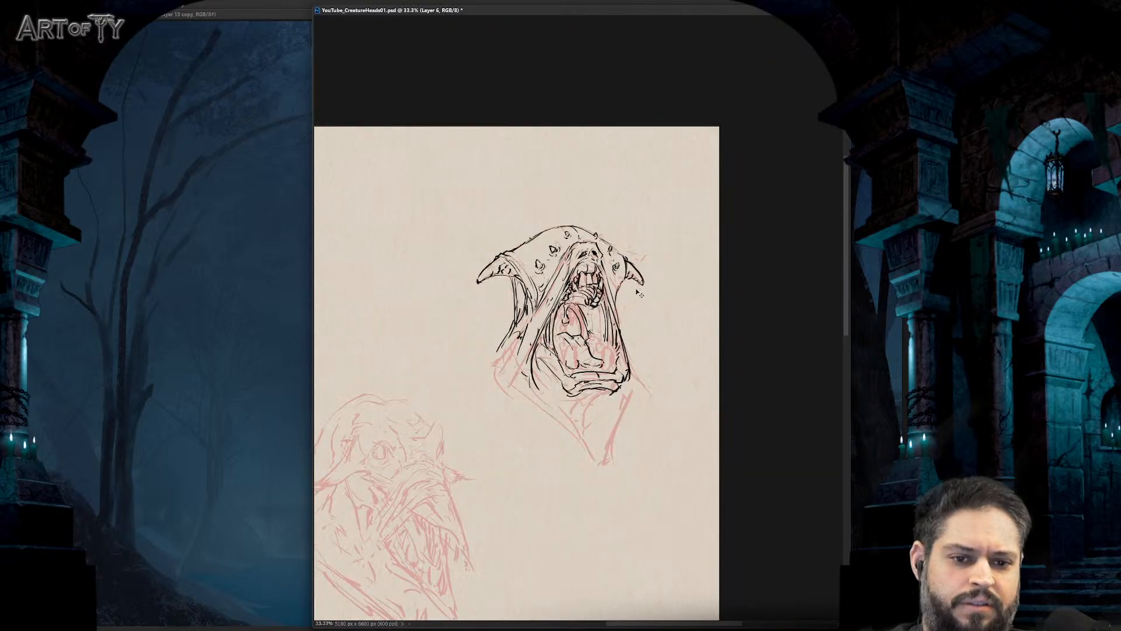
key(ctrl+plus)
key(ctrl+plus)
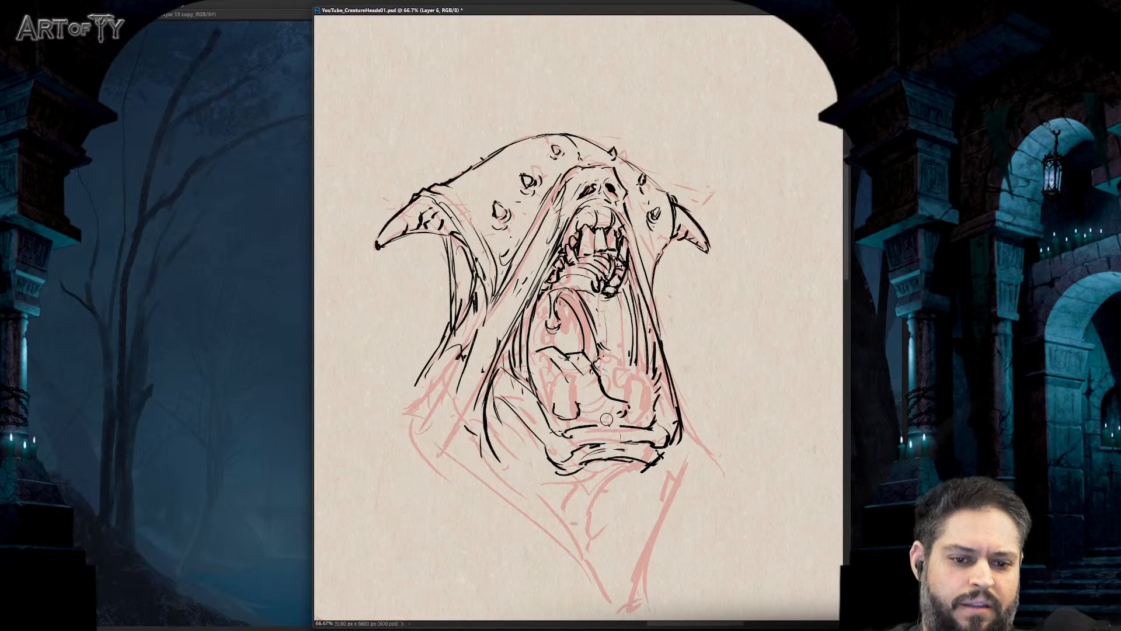
mouse_move(606, 420)
mouse_down()
mouse_move(637, 449)
mouse_move(636, 482)
mouse_up()
key(b)
drag(584, 426, 613, 501)
mouse_move(625, 485)
mouse_down()
mouse_move(618, 495)
mouse_move(629, 489)
mouse_up()
drag(638, 463, 637, 498)
- Ink the rounded tongue tip and scatter small bumps over the tongue's surface
key(ctrl+minus)
key(ctrl+minus)
key(ctrl+minus)
key(ctrl+plus)
key(ctrl+plus)
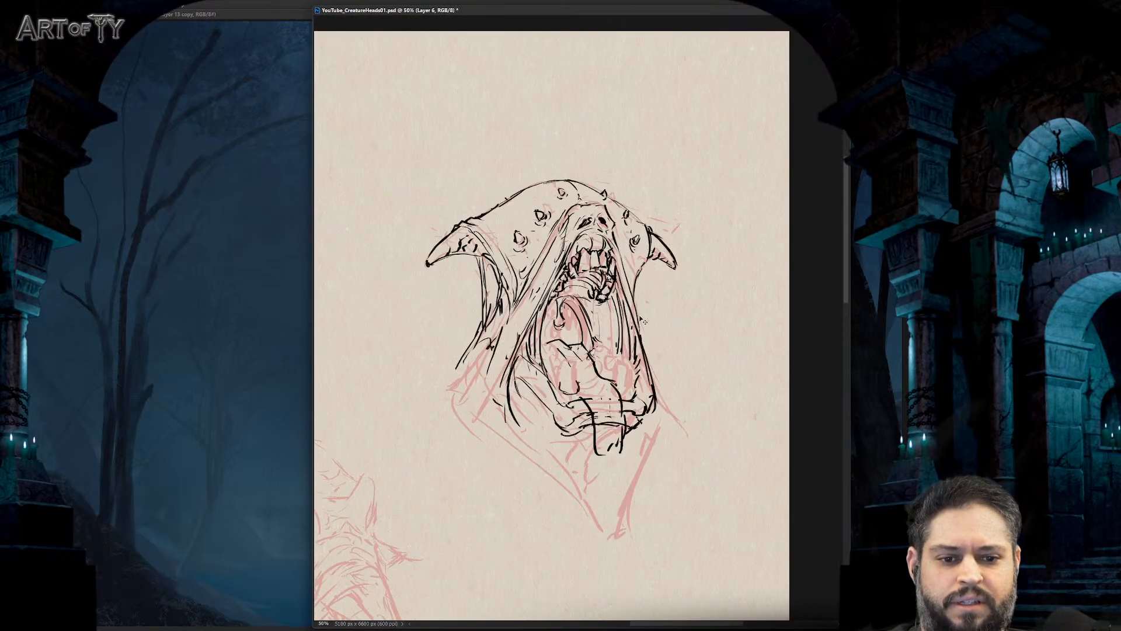
key(ctrl+plus)
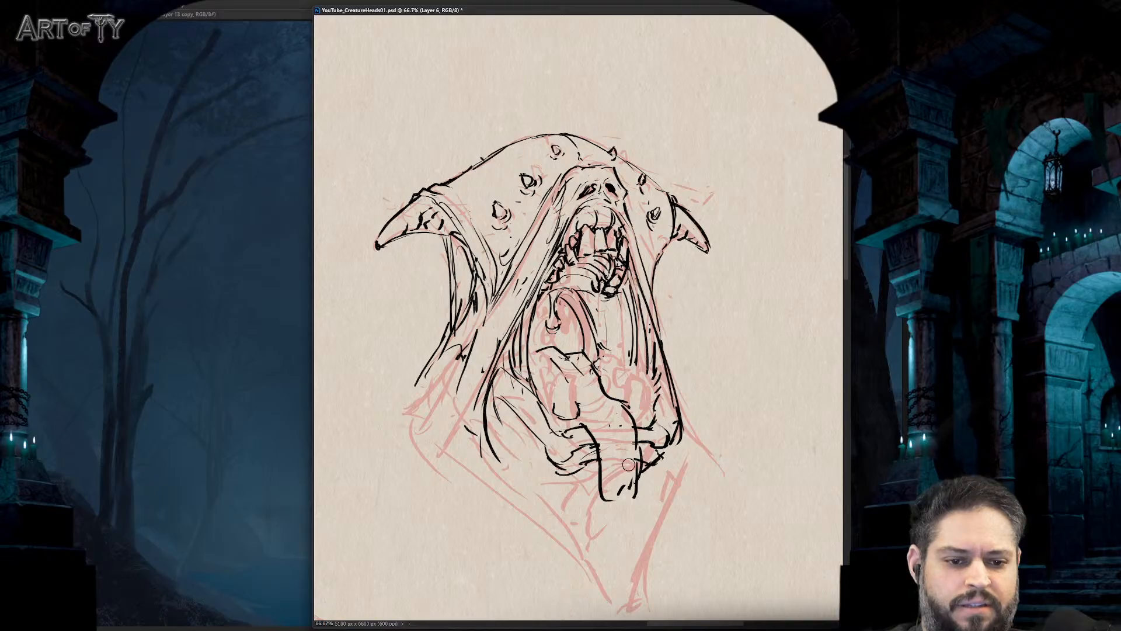
mouse_move(629, 482)
mouse_down()
mouse_move(614, 506)
mouse_move(630, 501)
mouse_move(636, 483)
mouse_move(603, 497)
mouse_move(631, 483)
mouse_up()
key(b)
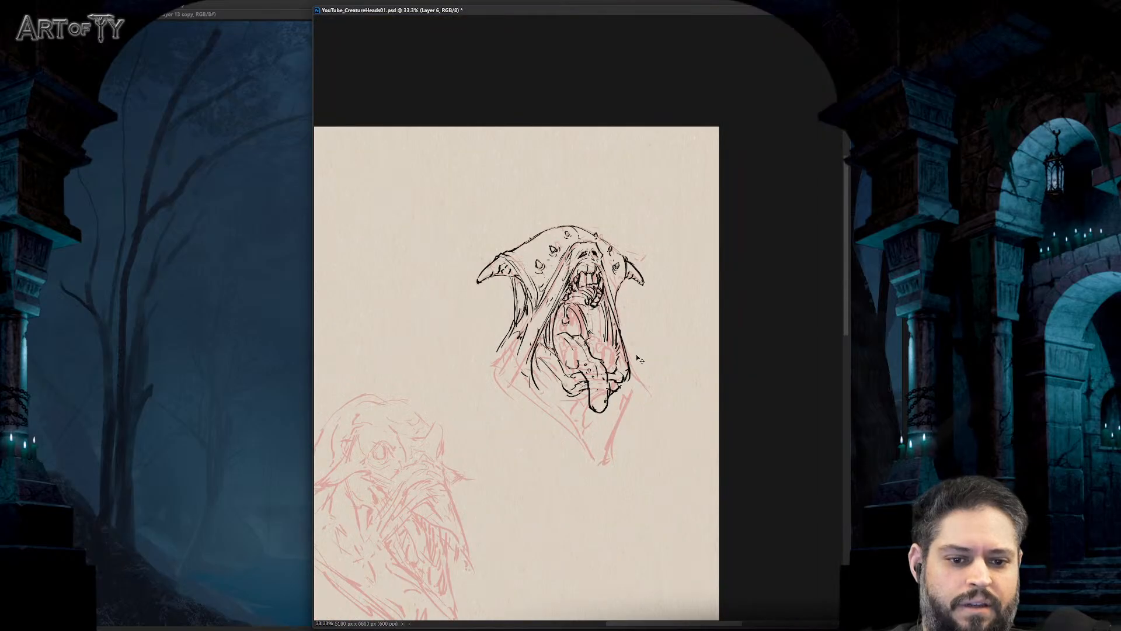
- Ink thin vertical drool strands hanging from the tongue tip, the far lower lip and the upper teeth
mouse_move(636, 353)
mouse_down()
mouse_move(636, 420)
mouse_move(607, 444)
mouse_up()
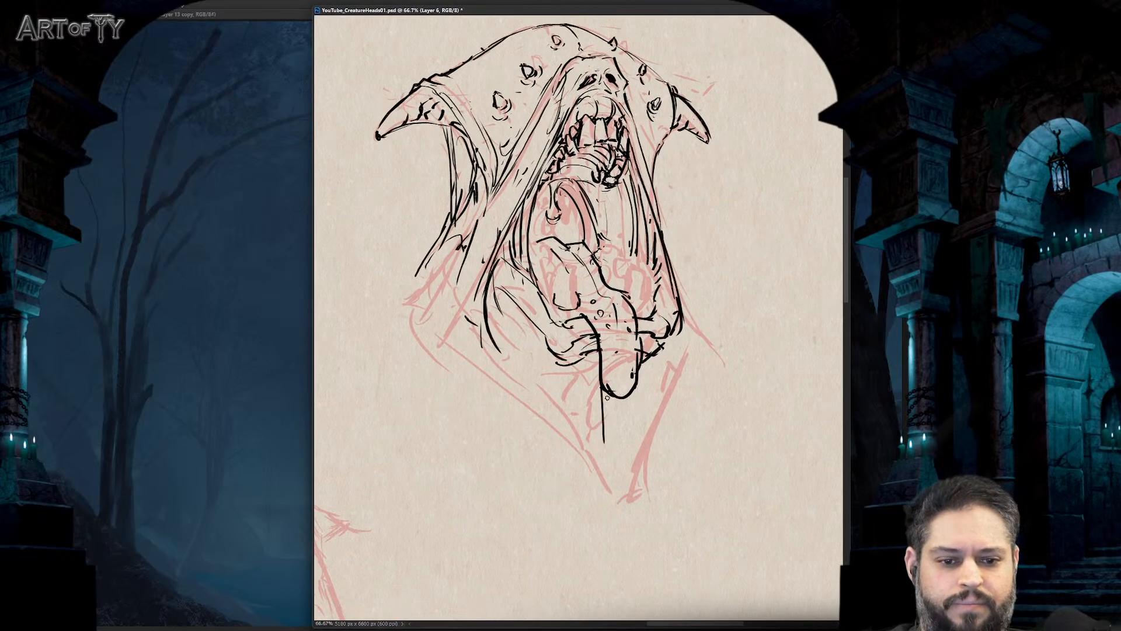
drag(605, 392, 608, 517)
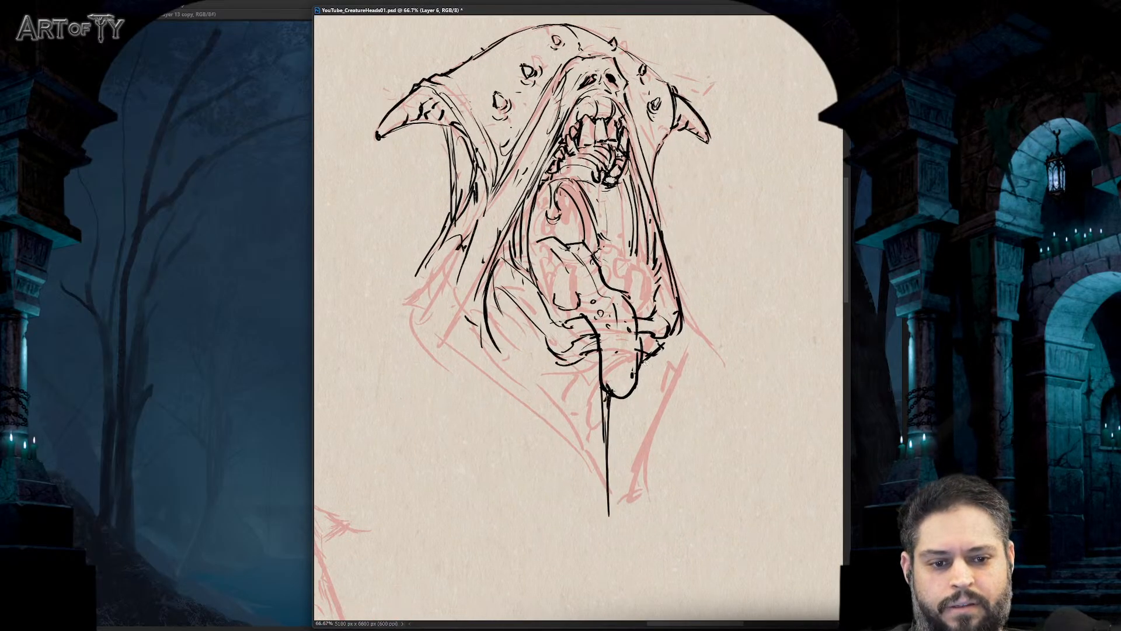
drag(645, 356, 646, 429)
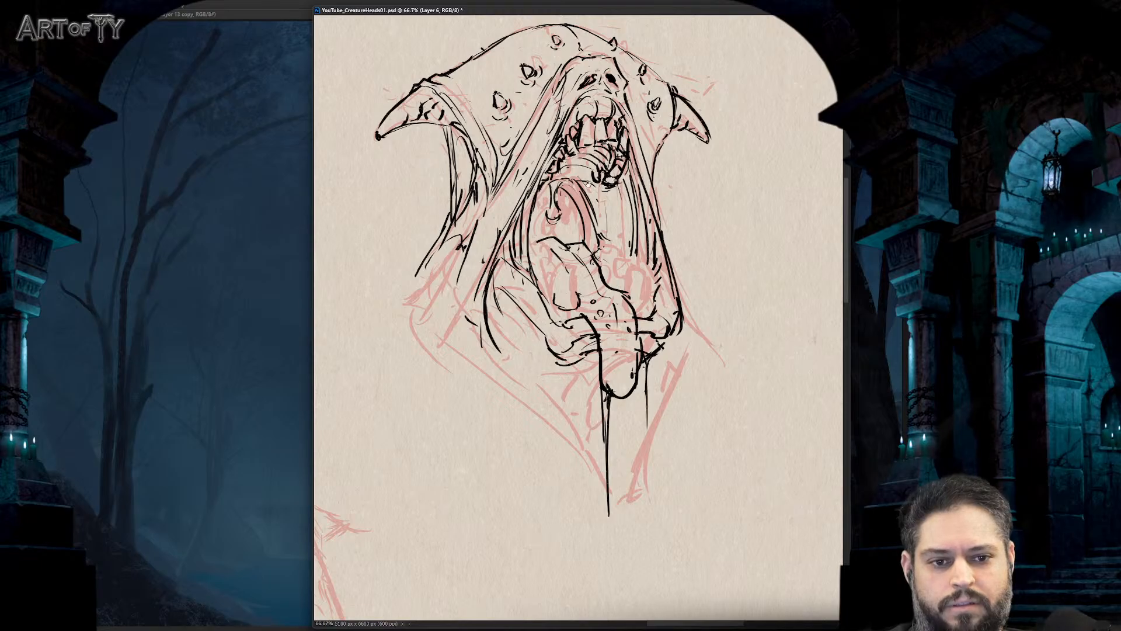
drag(588, 184, 581, 246)
mouse_move(632, 210)
mouse_down()
mouse_move(634, 259)
mouse_move(594, 271)
mouse_move(595, 306)
mouse_up()
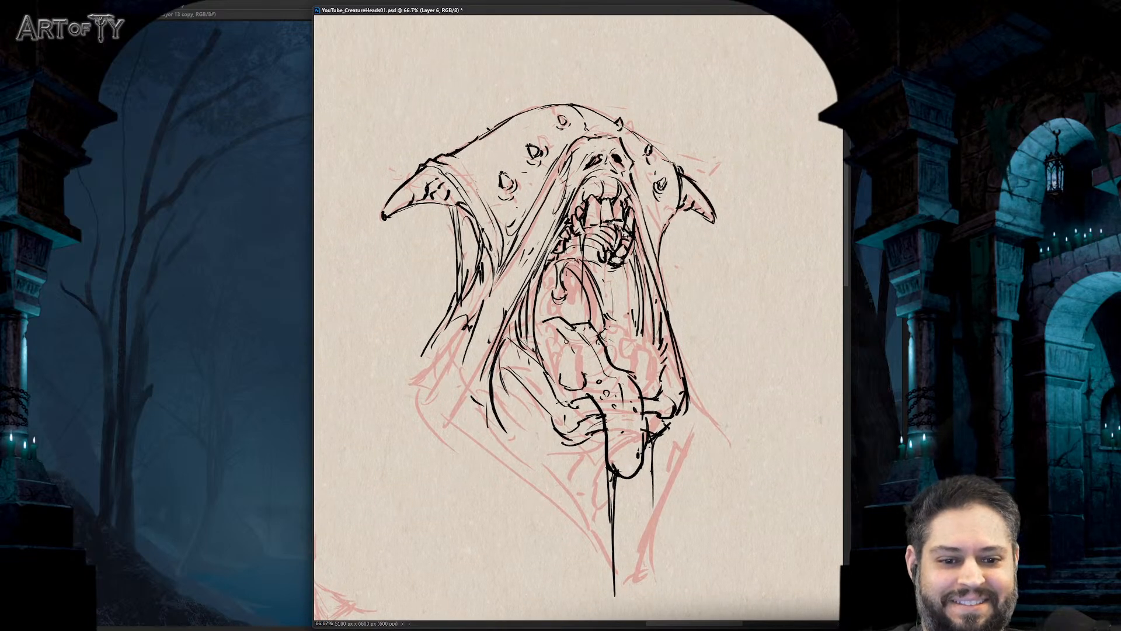
- Ink the two large lower tusks and their gum edges on either side of the tongue
scroll(612, 333, up, 2)
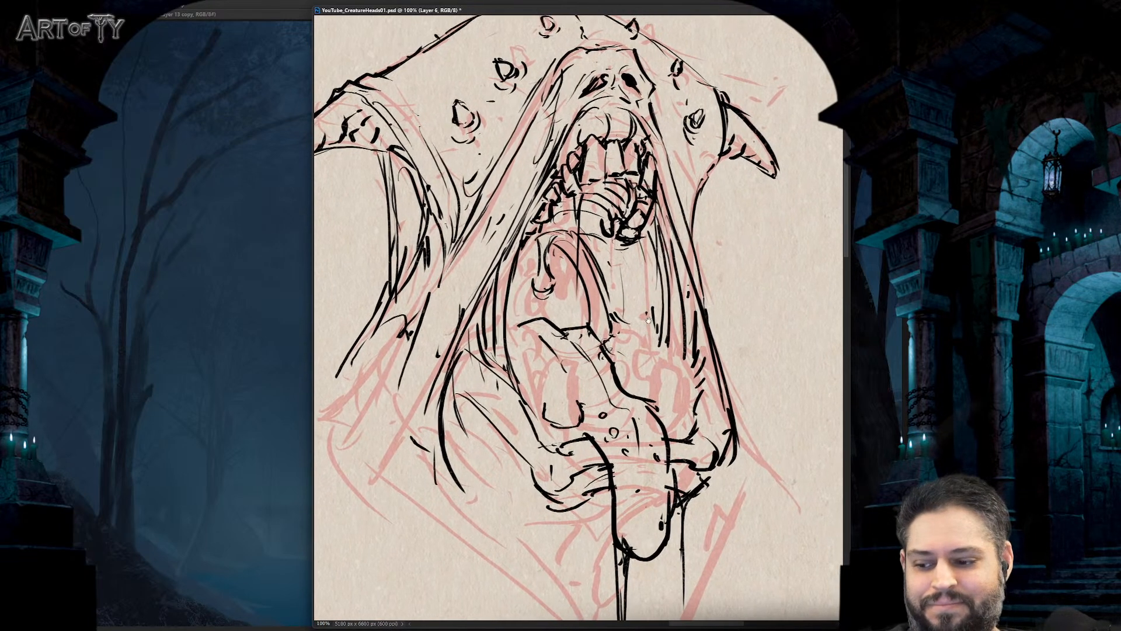
drag(654, 406, 650, 403)
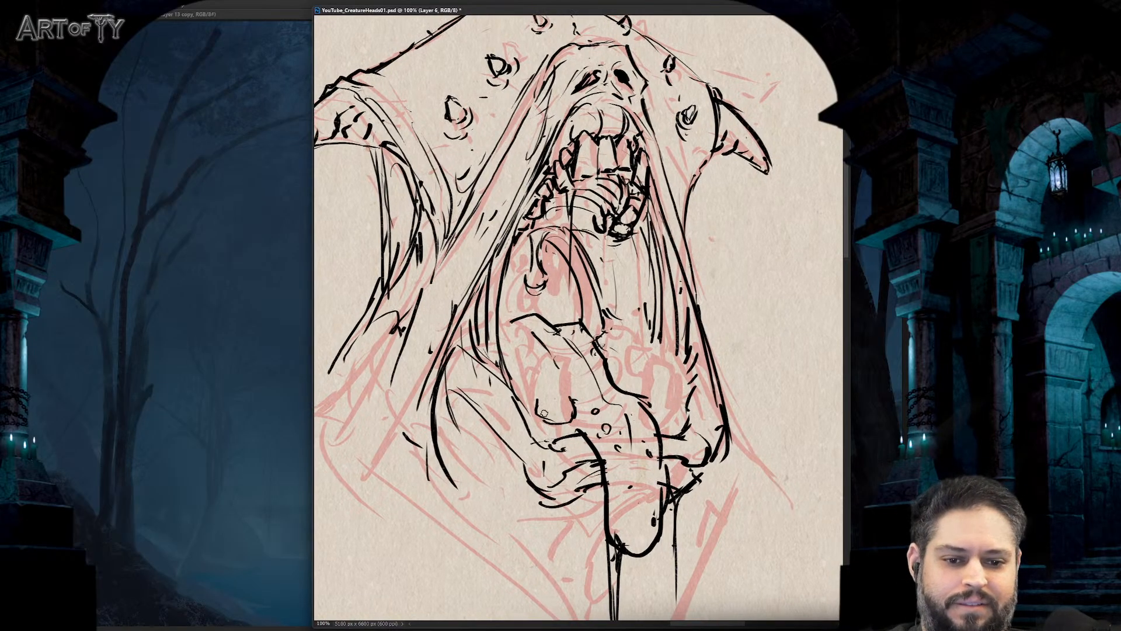
mouse_move(531, 401)
mouse_down()
mouse_move(536, 419)
mouse_move(561, 393)
mouse_move(565, 352)
mouse_move(553, 344)
mouse_move(531, 393)
mouse_move(570, 384)
mouse_move(554, 353)
mouse_up()
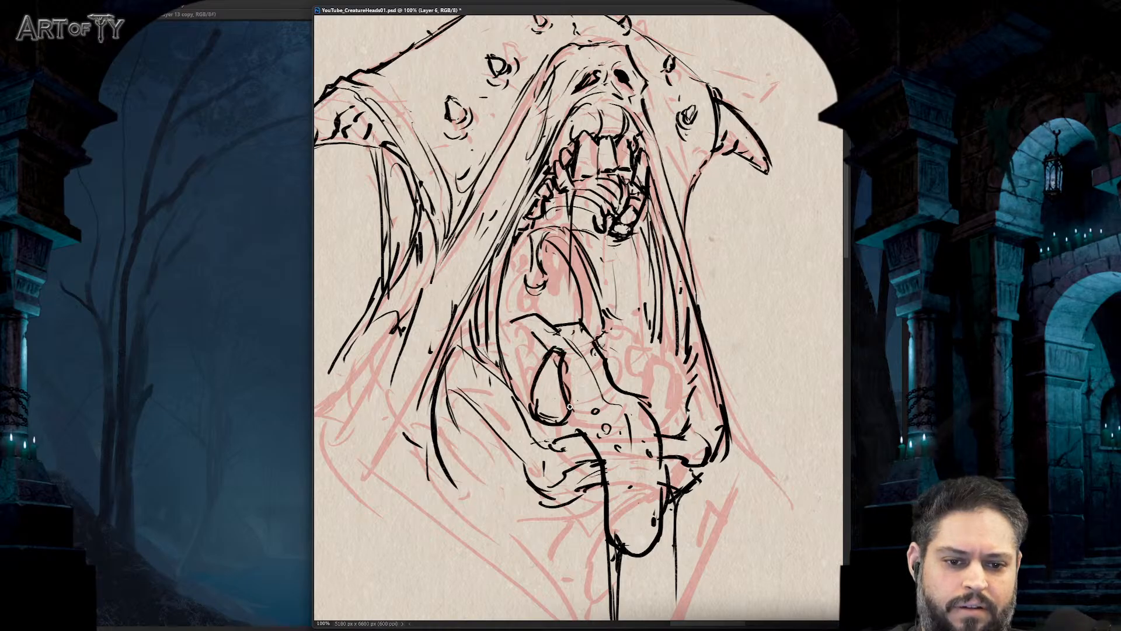
drag(569, 405, 578, 428)
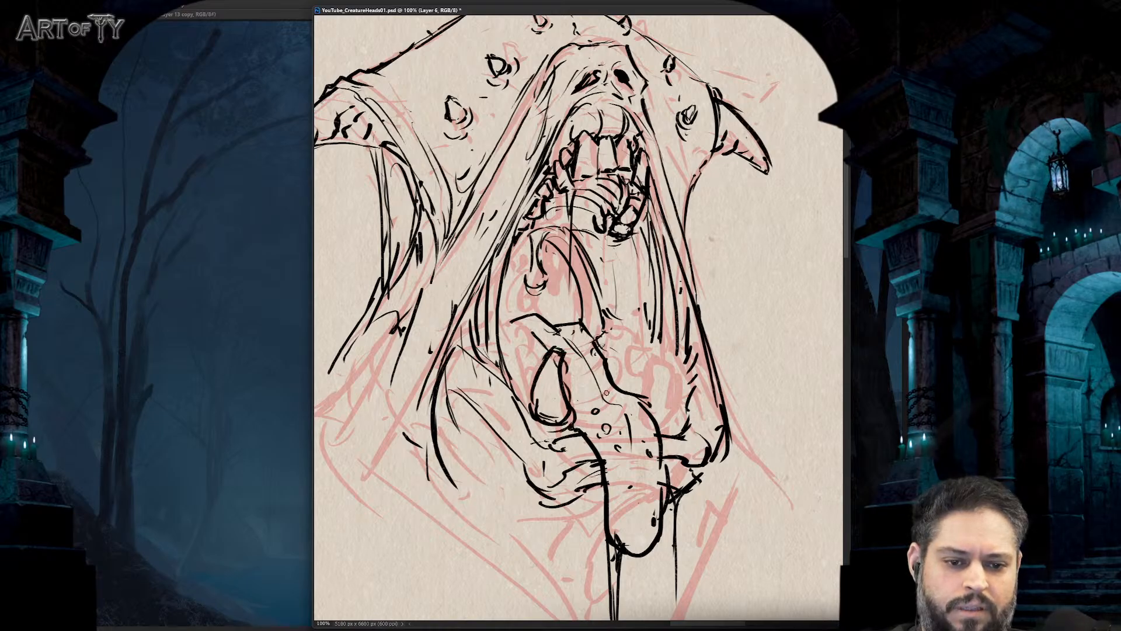
mouse_move(661, 417)
mouse_down()
mouse_move(678, 389)
mouse_move(646, 371)
mouse_move(663, 355)
mouse_move(681, 404)
mouse_move(655, 413)
mouse_move(677, 419)
mouse_move(670, 433)
mouse_up()
key(ctrl+z)
key(ctrl+z)
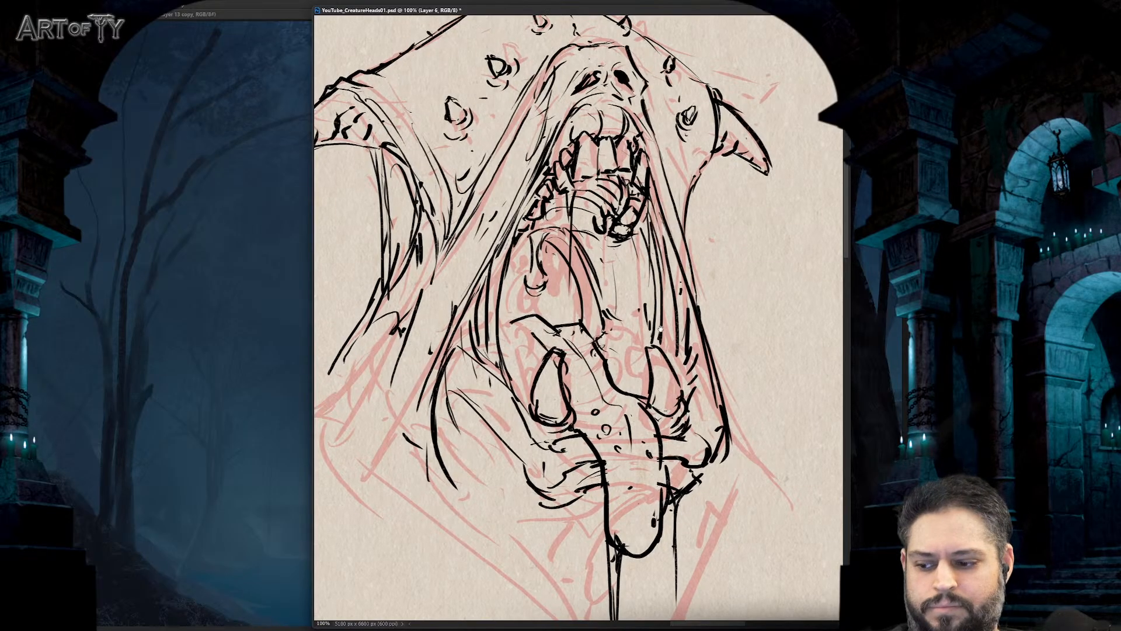
- Undo the trial marks and ink the cluster of back teeth between the tongue and the far lower tusk
key(ctrl+z)
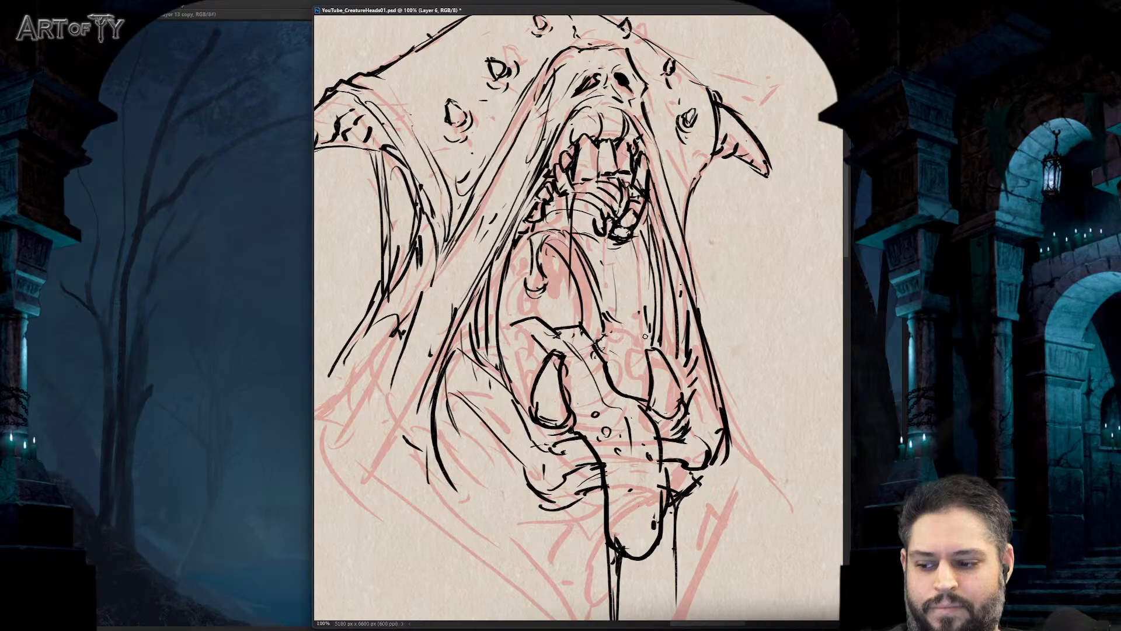
key(ctrl+z)
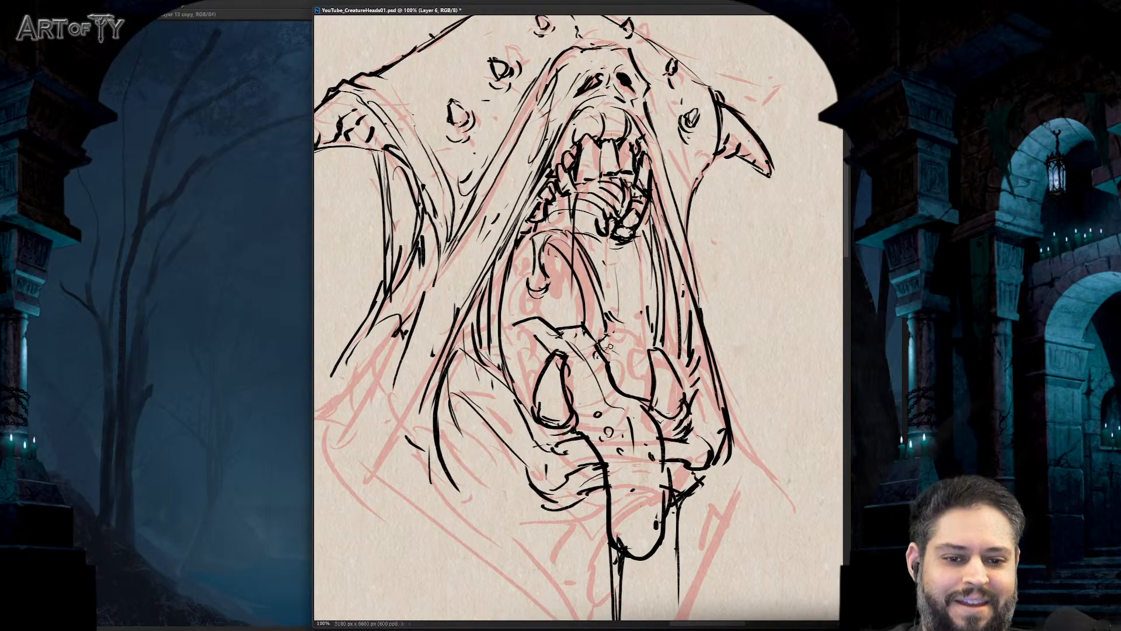
key(ctrl+z)
key(ctrl+z)
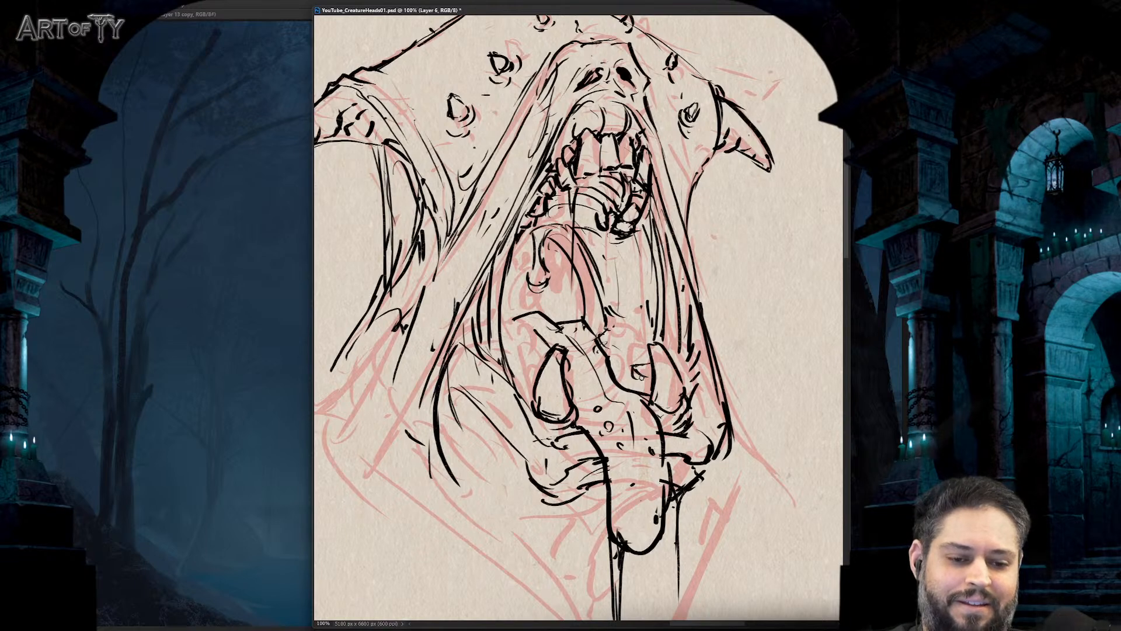
mouse_move(635, 365)
mouse_down()
mouse_move(621, 354)
mouse_move(647, 357)
mouse_move(626, 360)
mouse_move(610, 341)
mouse_move(636, 353)
mouse_move(611, 357)
mouse_move(610, 329)
mouse_move(628, 342)
mouse_up()
- Ink the row of small back teeth behind the near lower tusk
key(ctrl+minus)
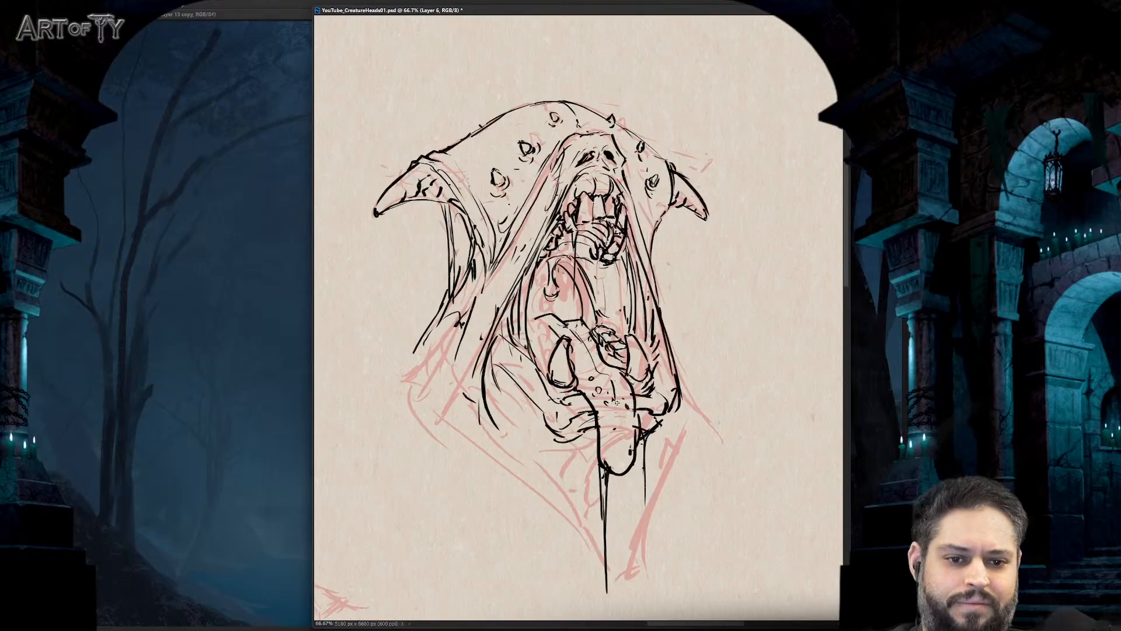
key(ctrl+plus)
drag(556, 331, 568, 334)
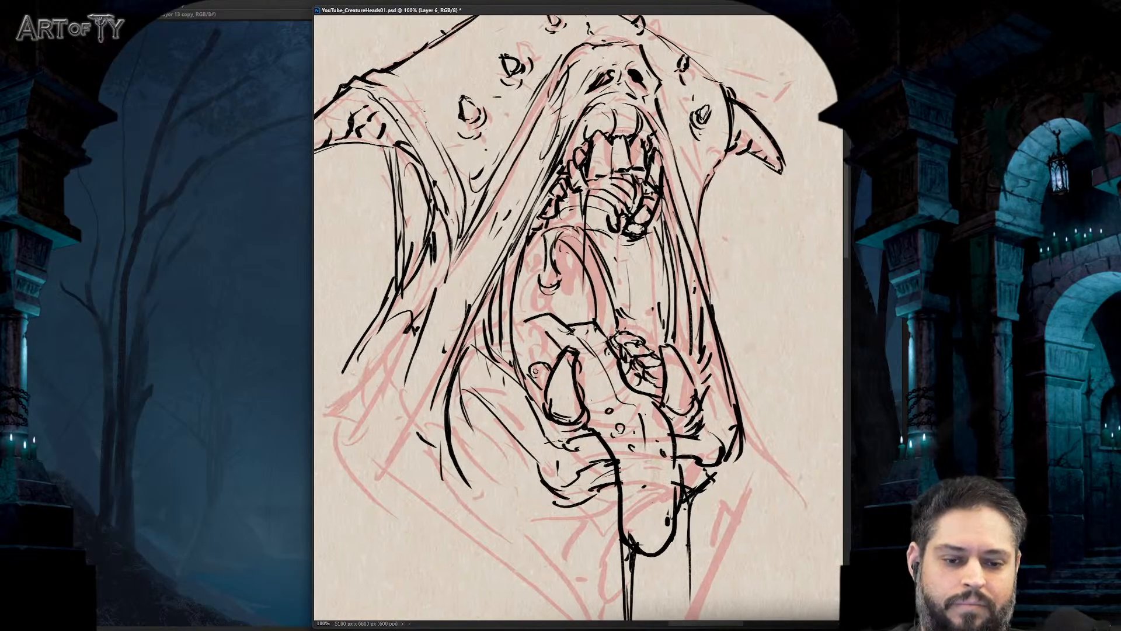
mouse_move(535, 371)
mouse_down()
mouse_move(543, 376)
mouse_move(520, 359)
mouse_move(533, 354)
mouse_up()
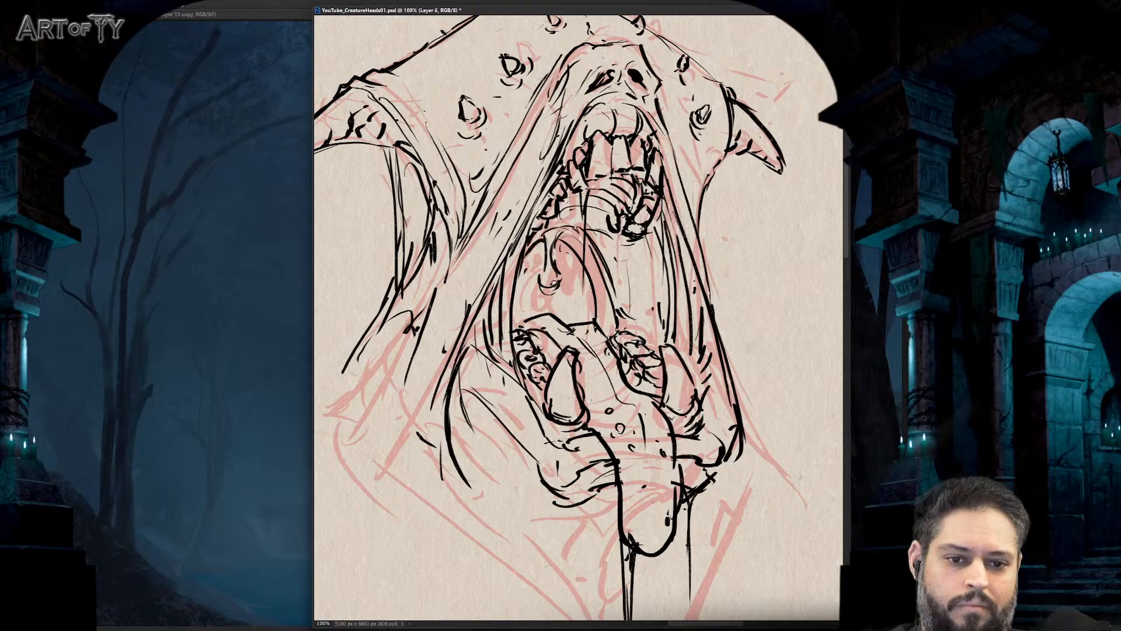
- Ink the long skin folds running down from the far horn along the outer cheek
key(ctrl+minus)
key(ctrl+minus)
key(ctrl+minus)
key(ctrl+minus)
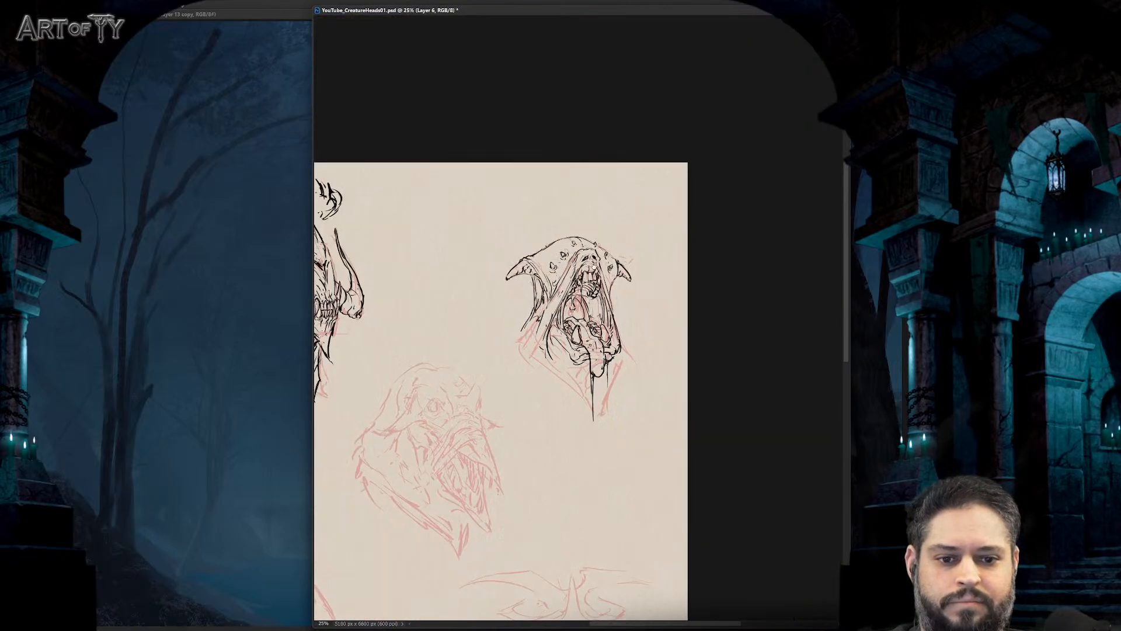
drag(539, 345, 573, 360)
key(ctrl+plus)
key(ctrl+plus)
key(ctrl+plus)
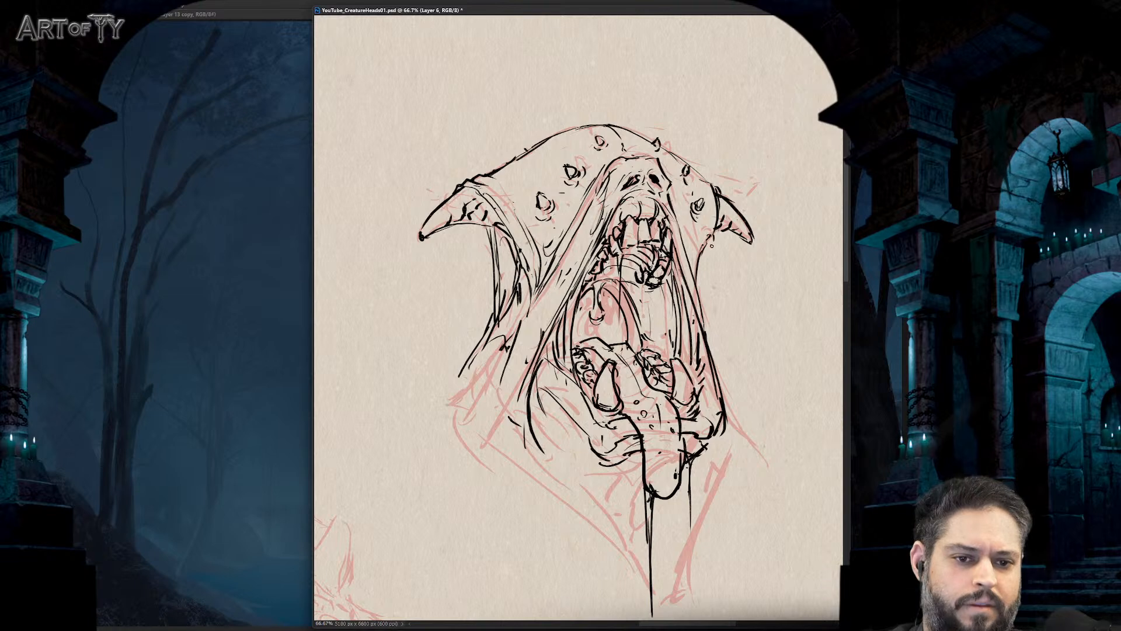
drag(711, 238, 703, 328)
drag(715, 240, 708, 272)
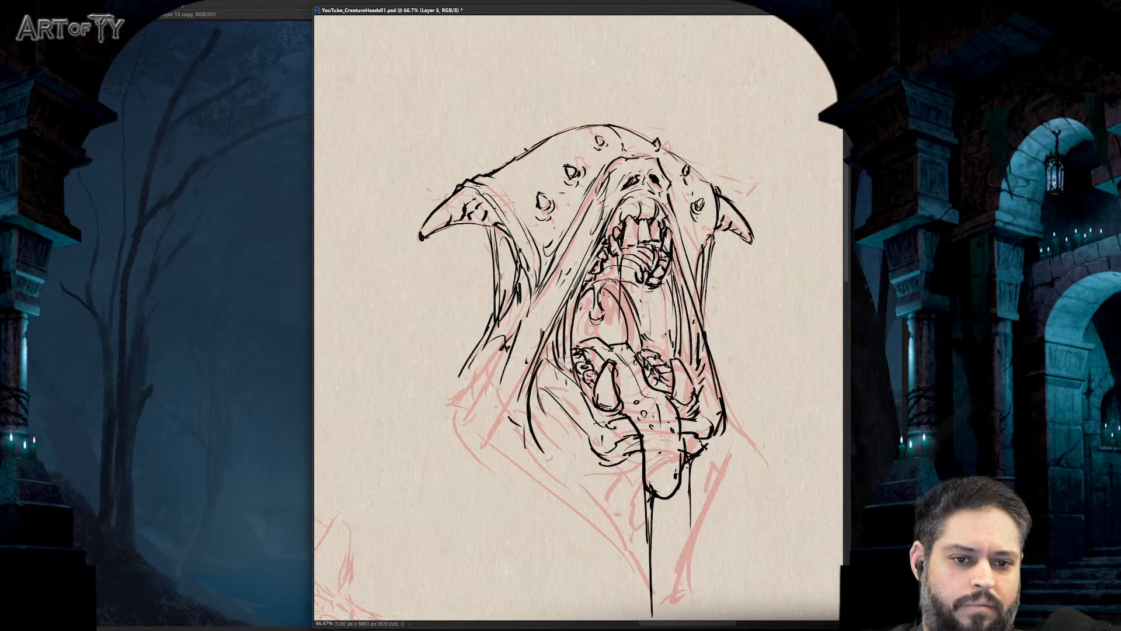
- Ink short wrinkle marks along the stretched near cheek and undo the last stray strokes
scroll(501, 288, down, 2)
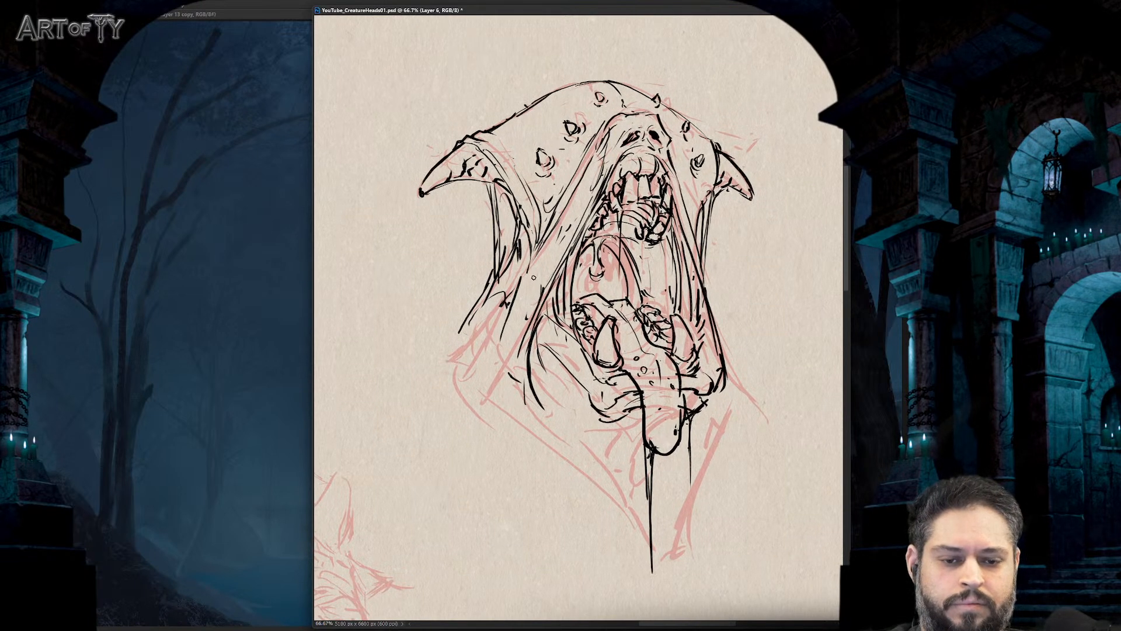
drag(533, 277, 541, 290)
drag(553, 252, 543, 273)
drag(558, 213, 537, 260)
drag(546, 243, 513, 308)
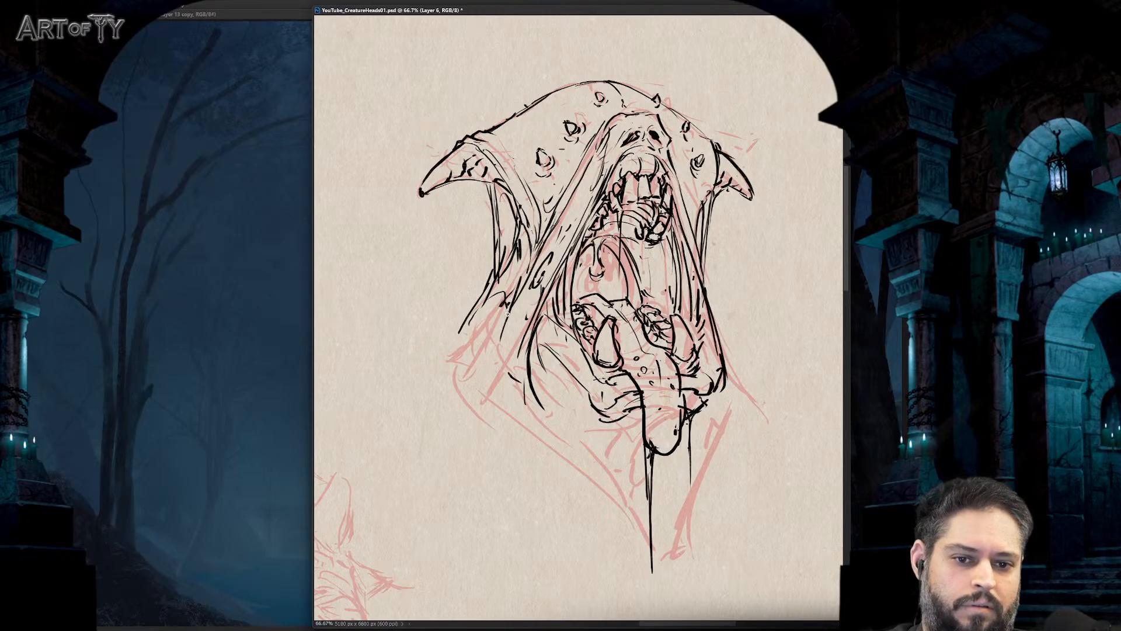
key(ctrl+z)
key(ctrl+z)
- Ink the near cheek's folds sweeping down to the jawline and the curved creases beside the lower lip
mouse_move(524, 266)
mouse_down()
mouse_move(481, 347)
mouse_move(519, 395)
mouse_up()
drag(503, 341, 508, 400)
drag(527, 402, 539, 421)
mouse_move(481, 304)
mouse_down()
mouse_move(439, 361)
mouse_move(508, 418)
mouse_up()
drag(520, 425, 531, 432)
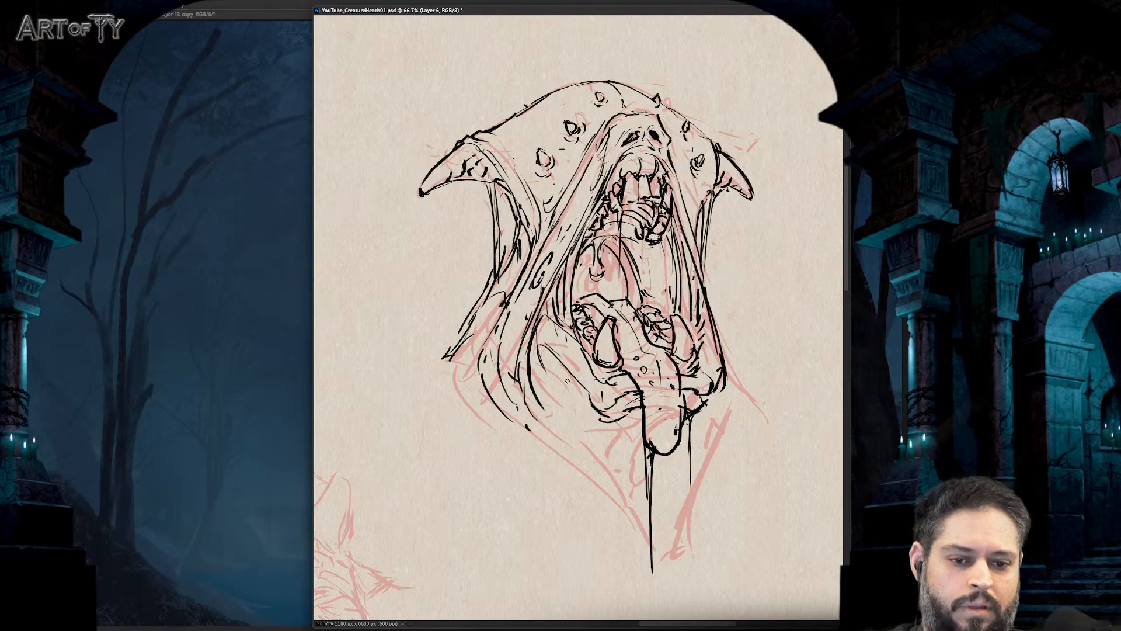
drag(539, 354, 579, 381)
drag(544, 334, 595, 391)
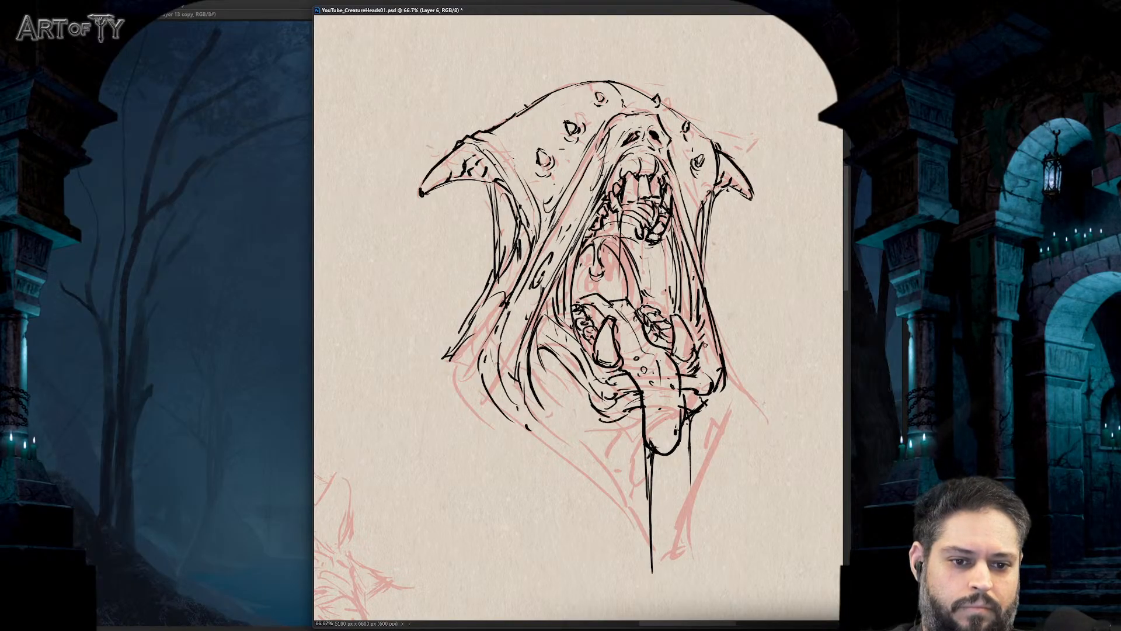
- Add short strokes down the far cheek and erase its outer contour down to the lower jaw corner
drag(704, 335, 706, 358)
mouse_move(700, 308)
mouse_down()
mouse_move(708, 382)
mouse_move(711, 329)
mouse_move(703, 373)
mouse_up()
key(e)
drag(698, 240, 708, 400)
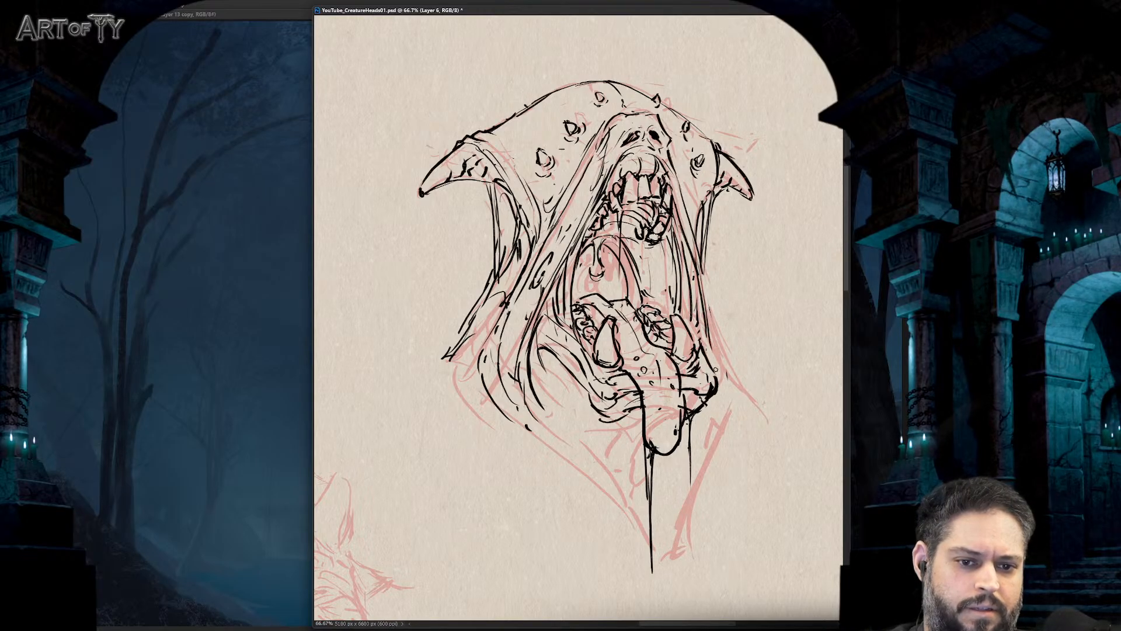
- Ink the far cheek's outer contour down past the lower jaw corner and add short strokes beside it
mouse_move(708, 340)
mouse_down()
mouse_move(708, 351)
mouse_move(703, 340)
mouse_up()
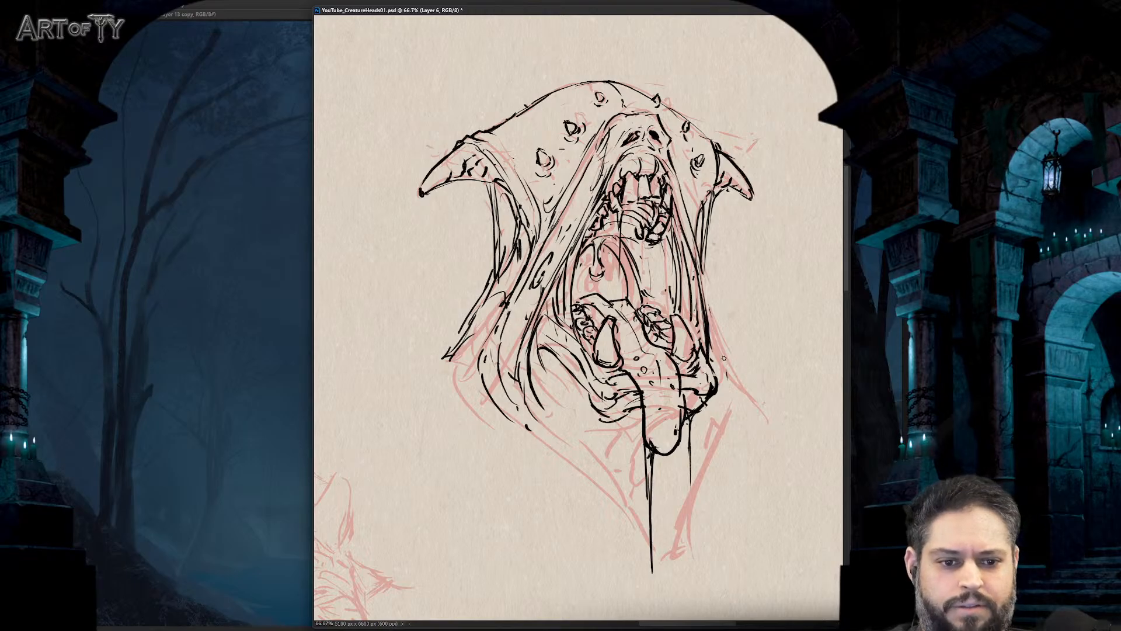
drag(703, 263, 714, 353)
mouse_move(708, 298)
mouse_down()
mouse_move(743, 391)
mouse_move(737, 407)
mouse_up()
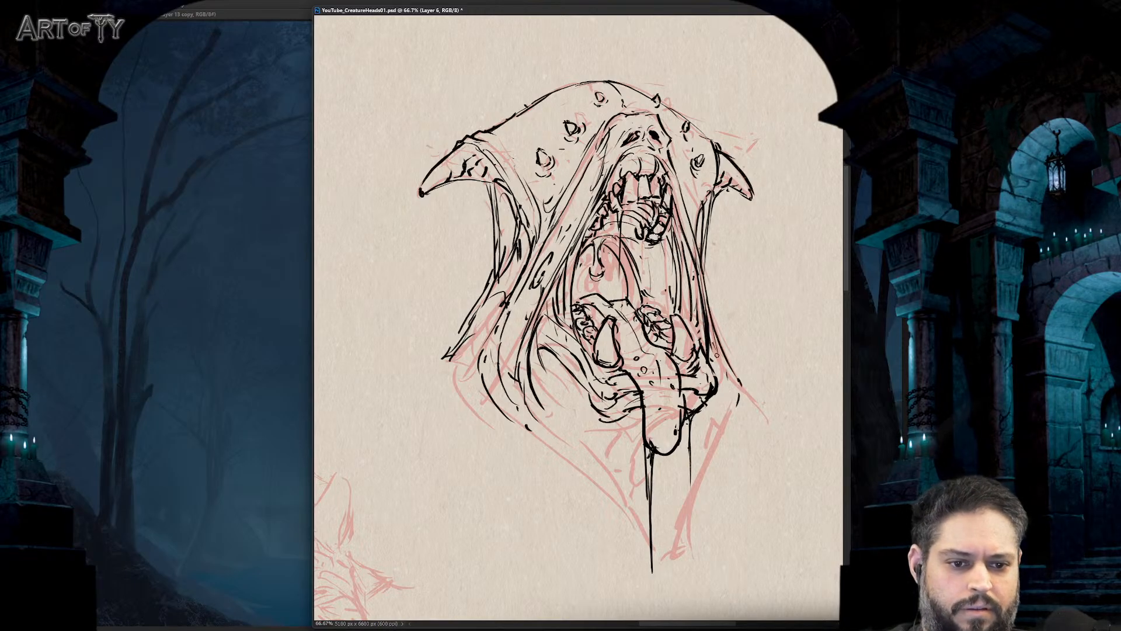
drag(724, 342, 712, 407)
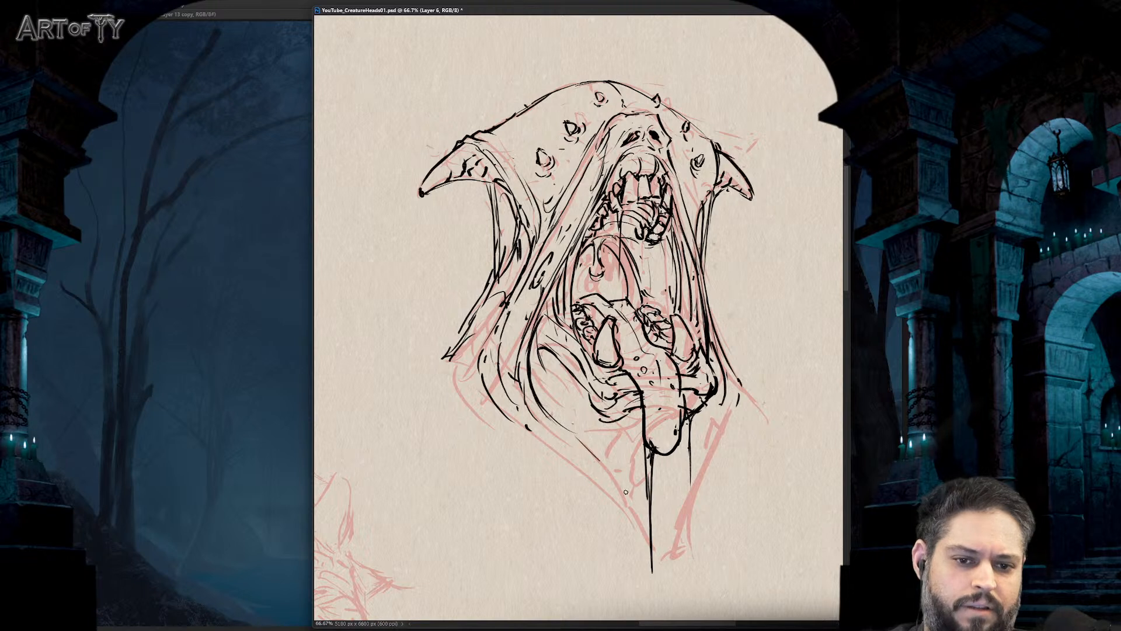
- Ink the neck folds running from both sides of the jaw and converging beneath the hanging tongue
mouse_move(521, 391)
mouse_down()
mouse_move(616, 486)
mouse_move(574, 450)
mouse_move(591, 439)
mouse_up()
drag(567, 413, 625, 485)
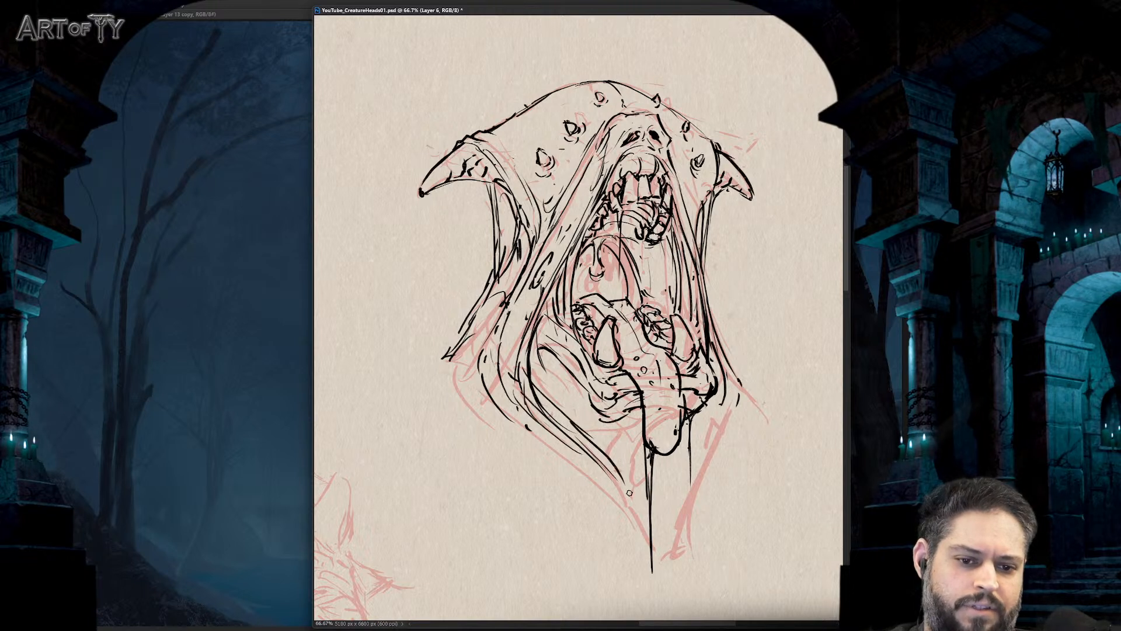
drag(723, 377, 677, 500)
drag(672, 514, 664, 553)
drag(647, 471, 617, 528)
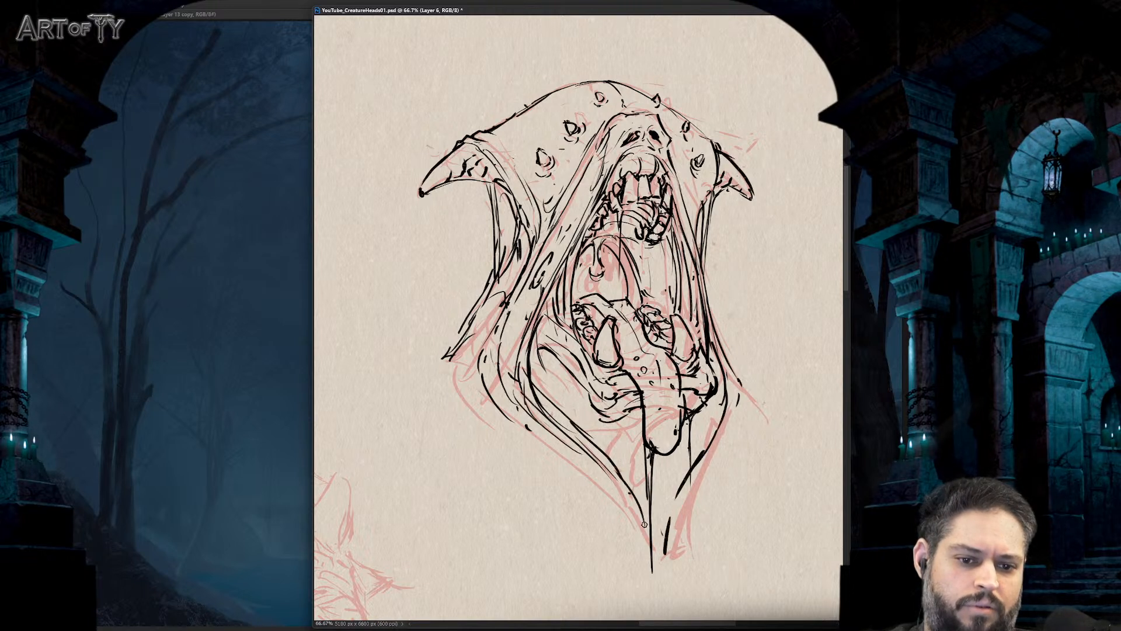
drag(648, 439, 604, 508)
drag(698, 422, 680, 478)
key(ctrl+minus)
key(ctrl+minus)
key(ctrl+plus)
key(ctrl+plus)
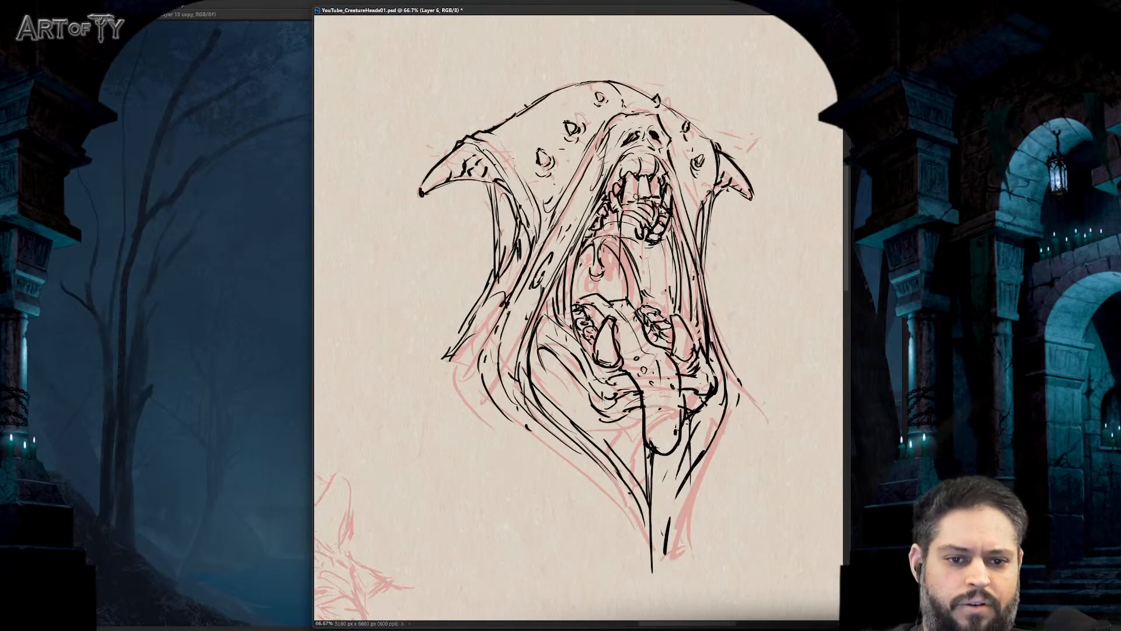
- Reinforce the near cheek's inner contour beside the mouth and the fold sweeping down from the snout
mouse_move(563, 263)
mouse_down()
mouse_move(532, 381)
mouse_move(530, 366)
mouse_up()
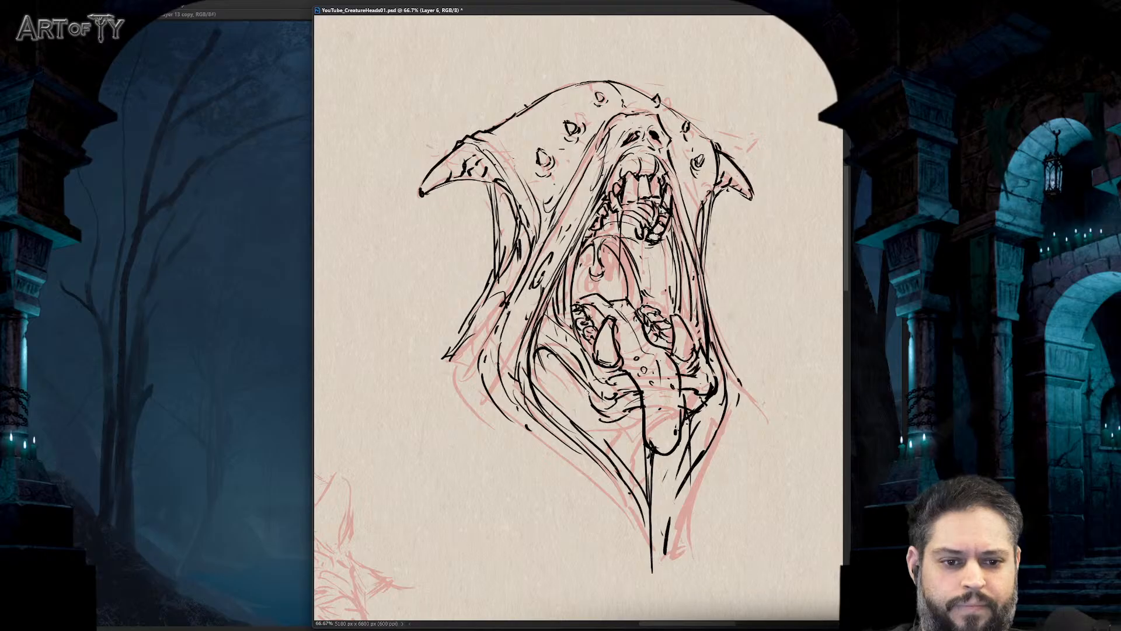
key(ctrl+minus)
key(ctrl+minus)
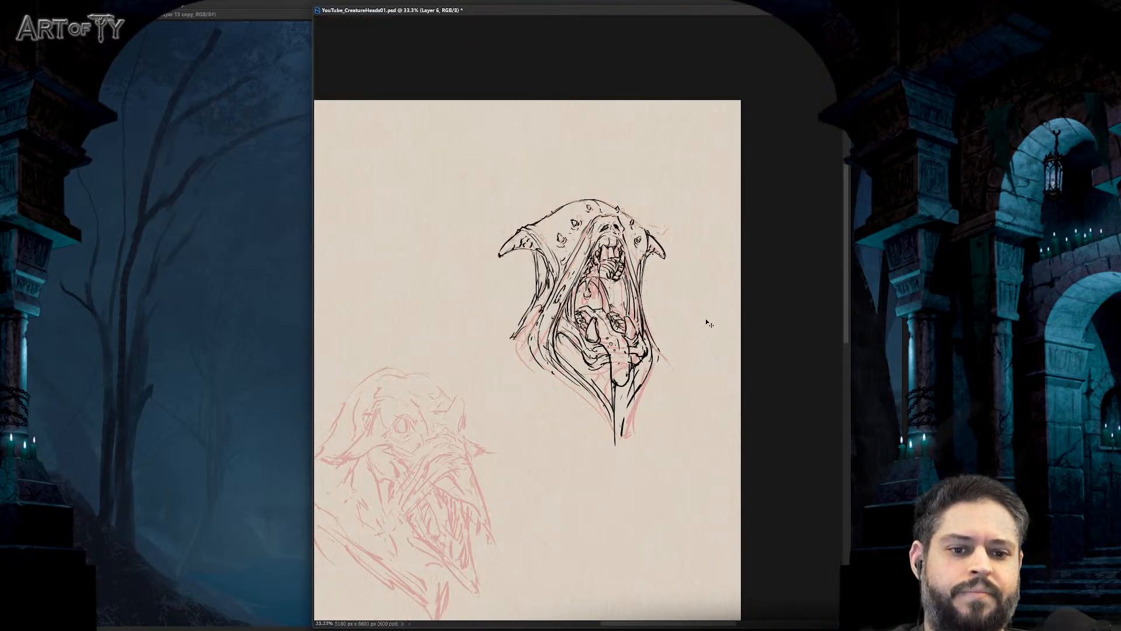
key(ctrl+plus)
key(ctrl+plus)
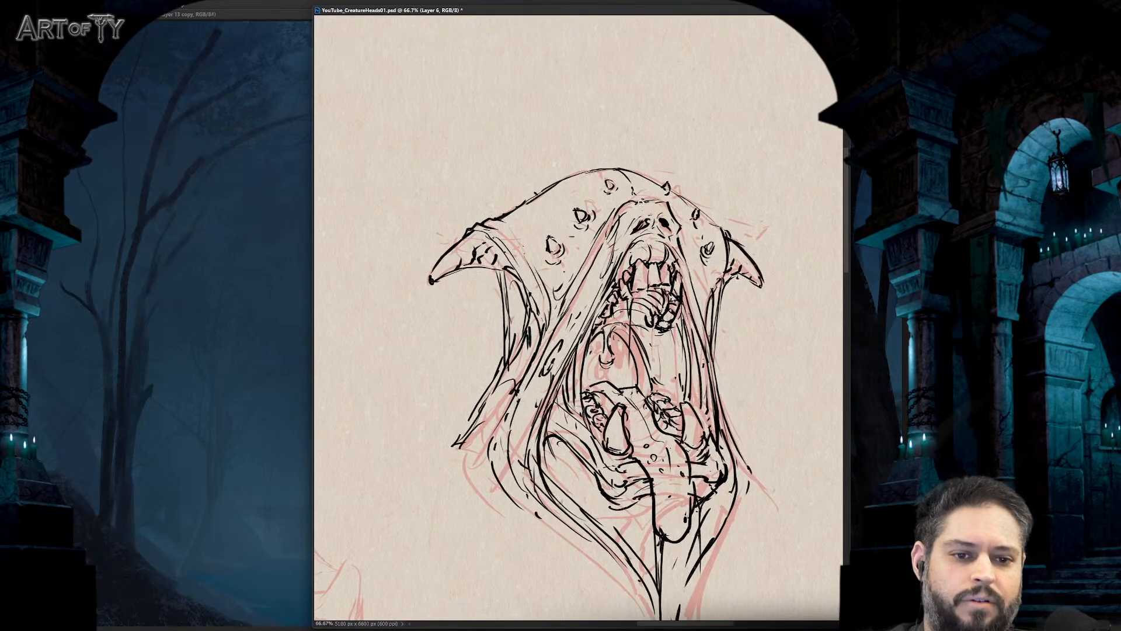
drag(627, 203, 597, 248)
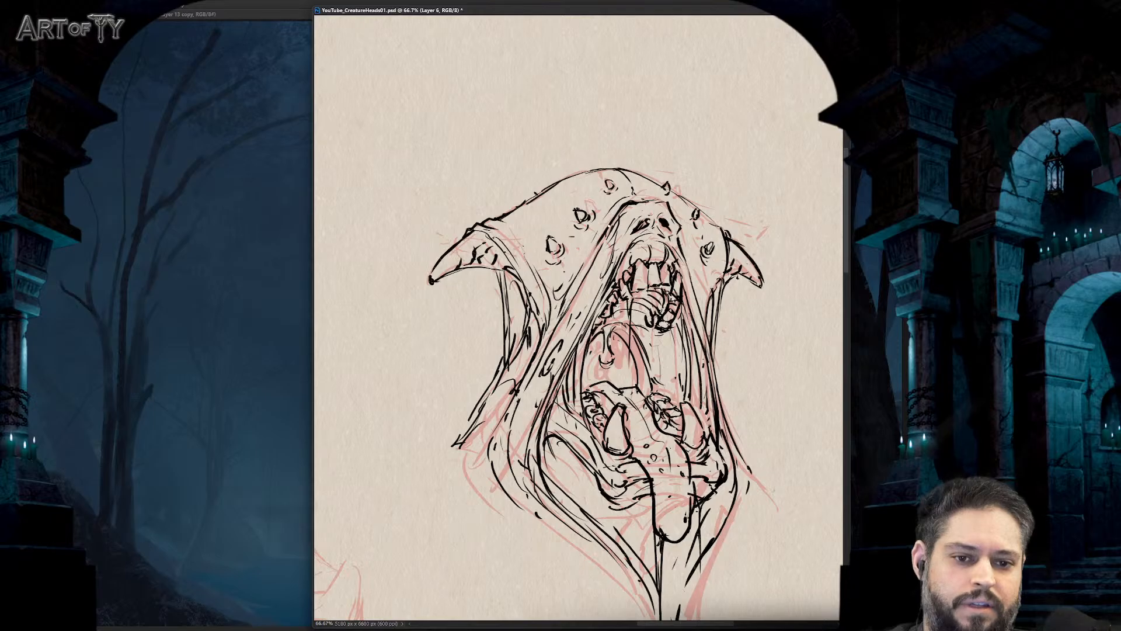
drag(610, 225, 573, 281)
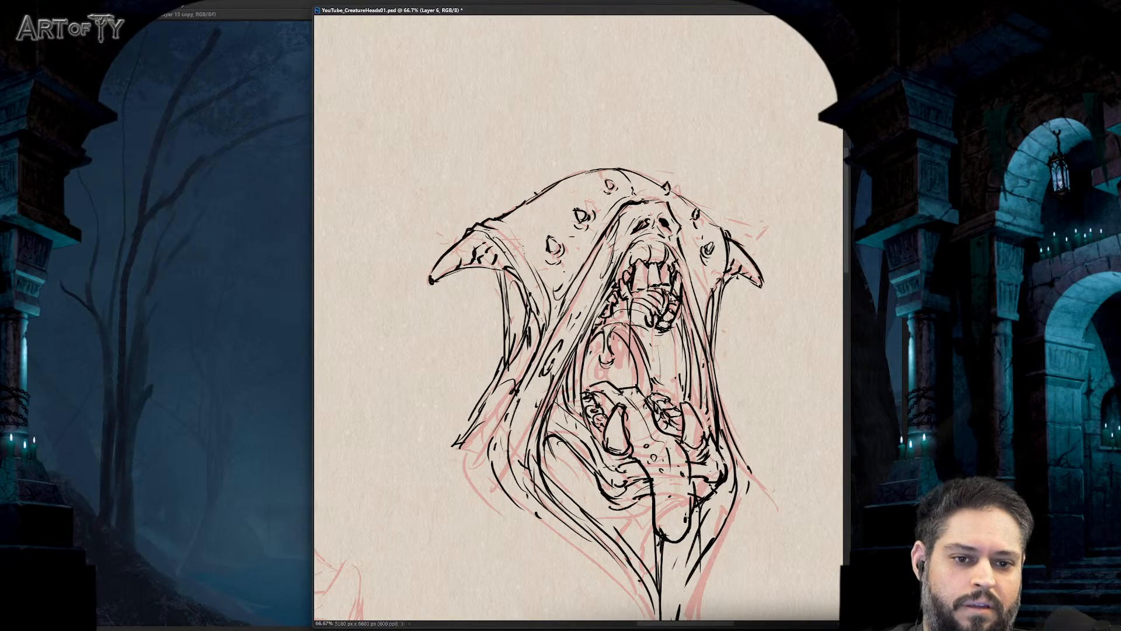
- Add curved skin creases along the near side of the lower jaw and under the lip
key(ctrl+minus)
key(ctrl+minus)
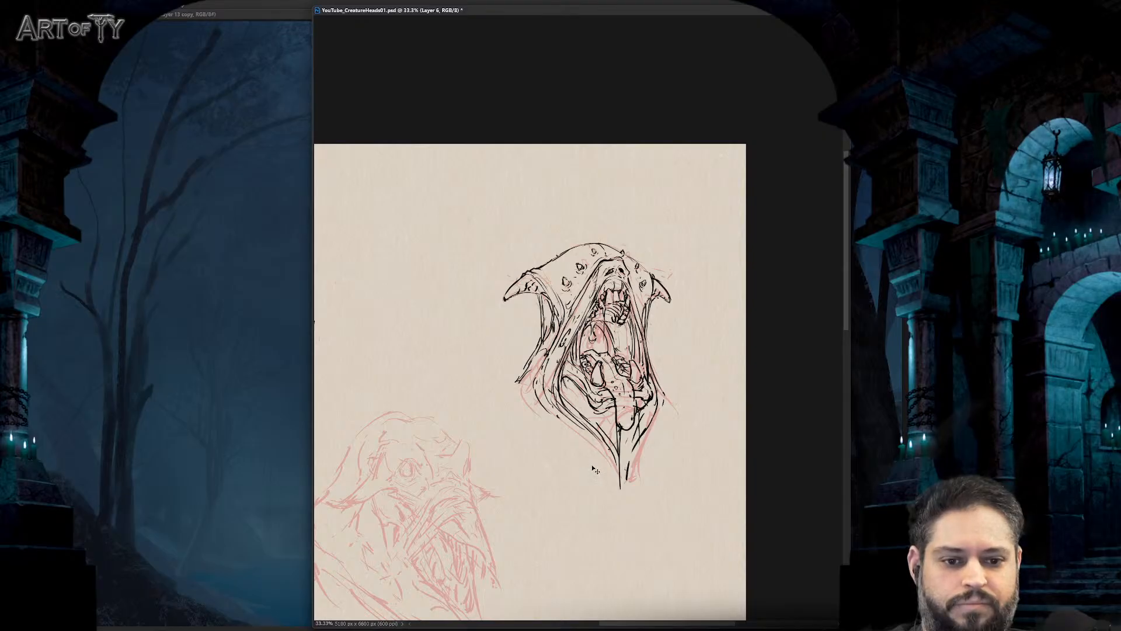
key(ctrl+plus)
key(ctrl+plus)
drag(559, 444, 547, 374)
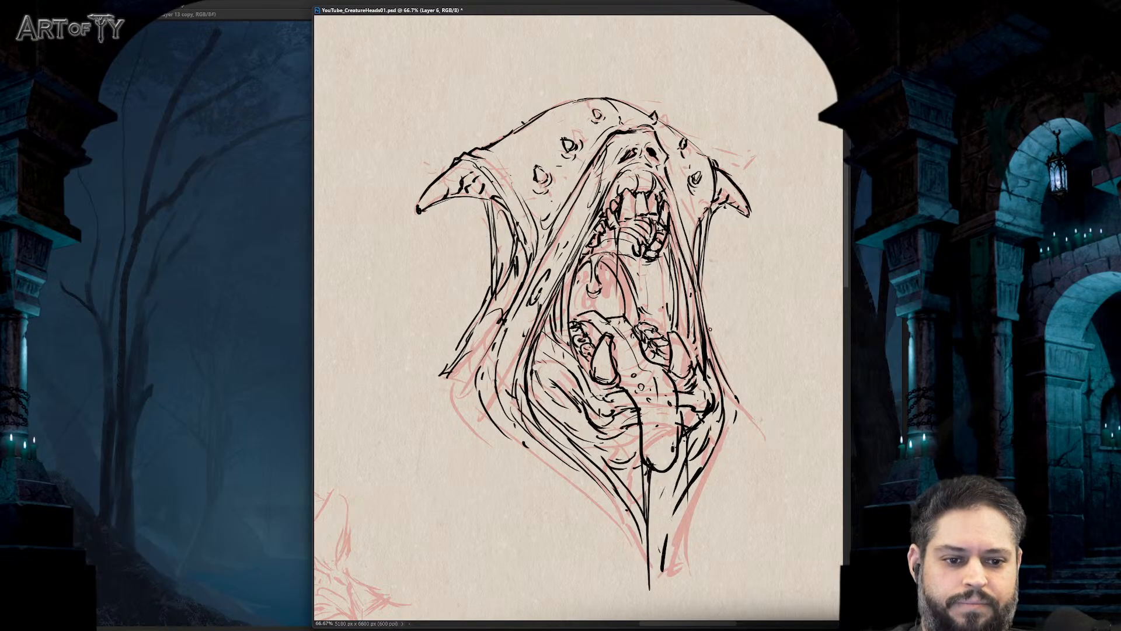
mouse_move(468, 360)
mouse_down()
mouse_move(414, 410)
mouse_move(433, 405)
mouse_up()
key(ctrl+z)
key(ctrl+z)
key(ctrl+z)
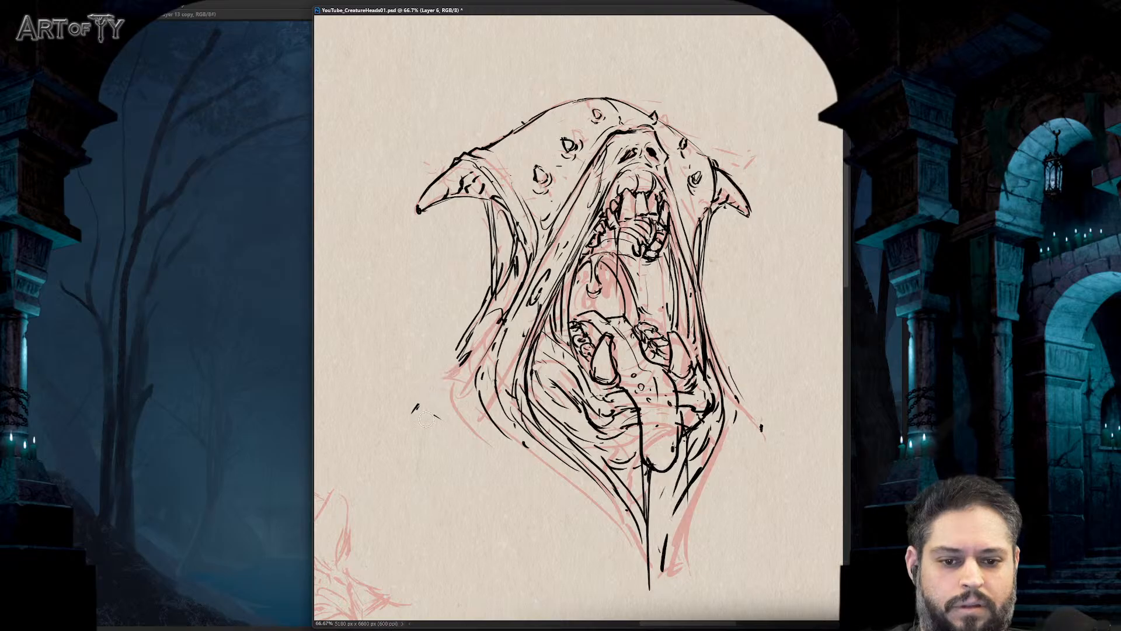
drag(493, 250, 429, 320)
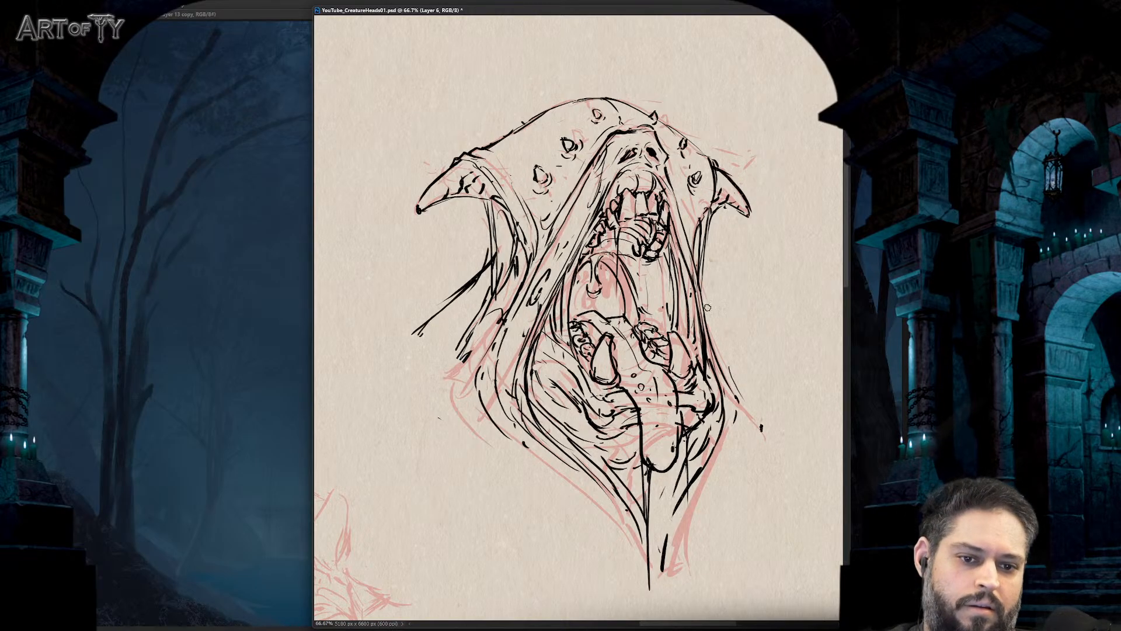
drag(700, 260, 782, 418)
key(ctrl+minus)
key(ctrl+minus)
key(ctrl+plus)
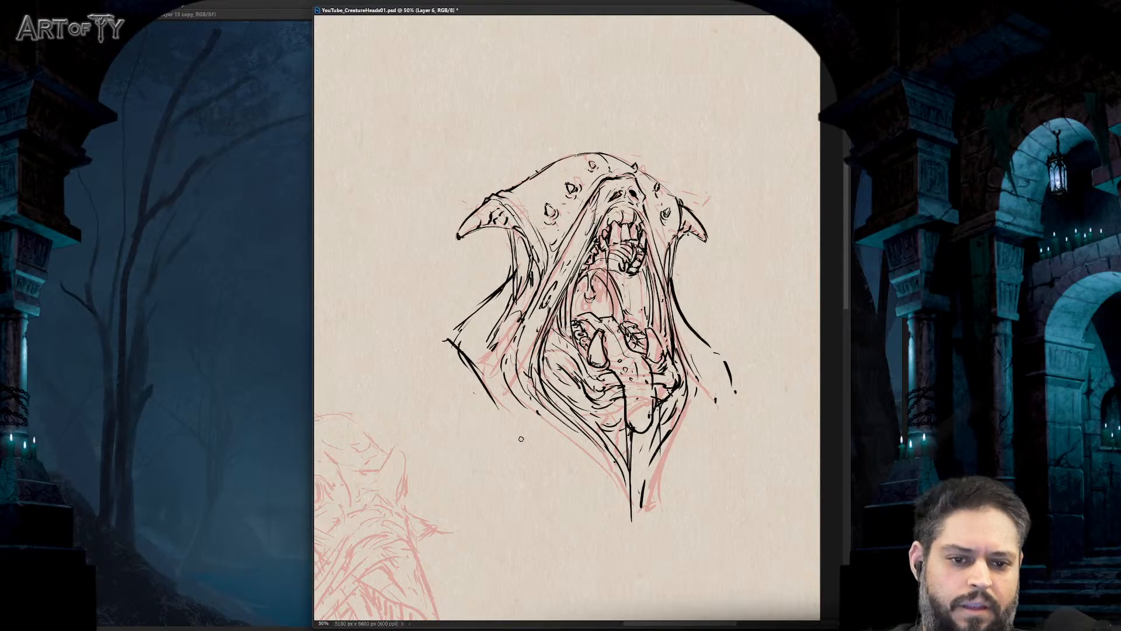
- Mark the neck's lower edge and redraw the neck contours flaring outward below both cheeks
drag(513, 421, 532, 433)
drag(519, 436, 540, 451)
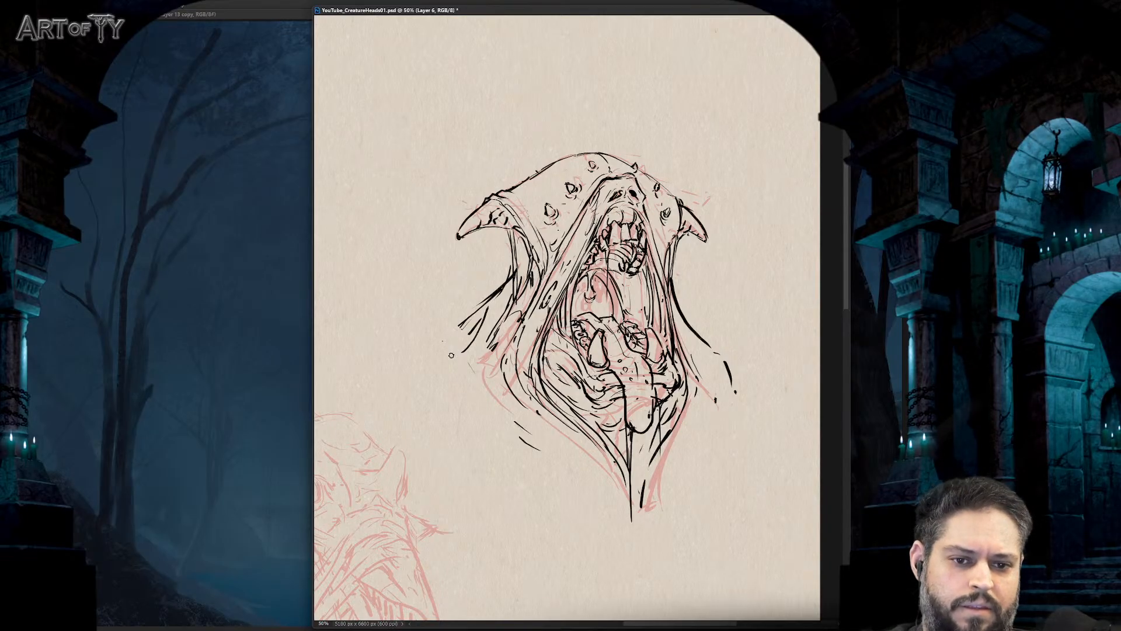
key(ctrl+z)
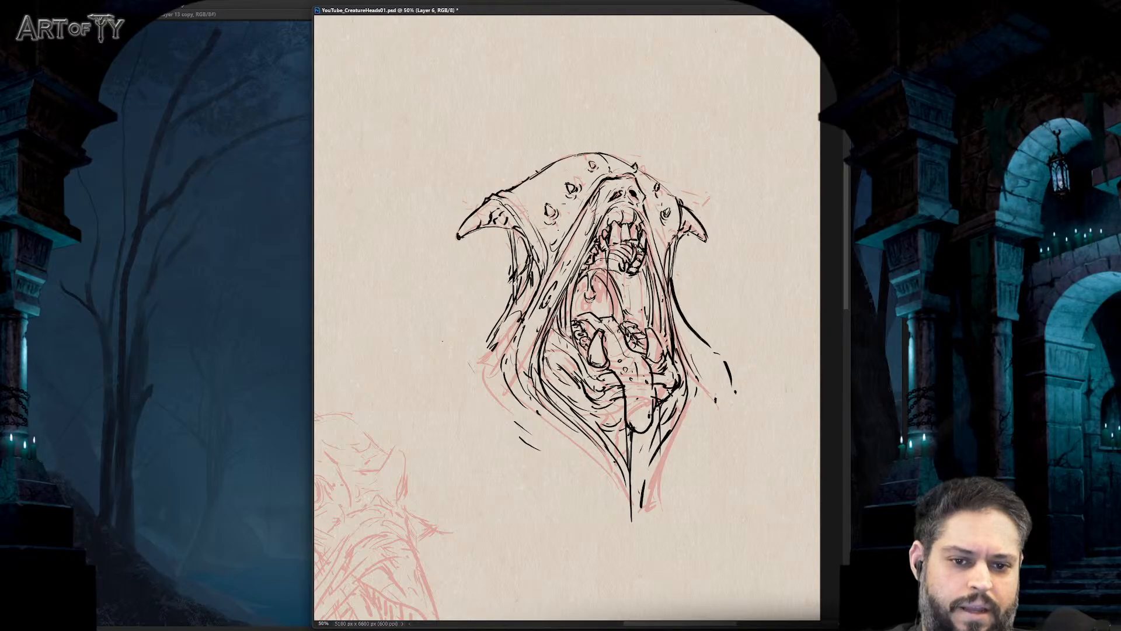
drag(508, 289, 455, 363)
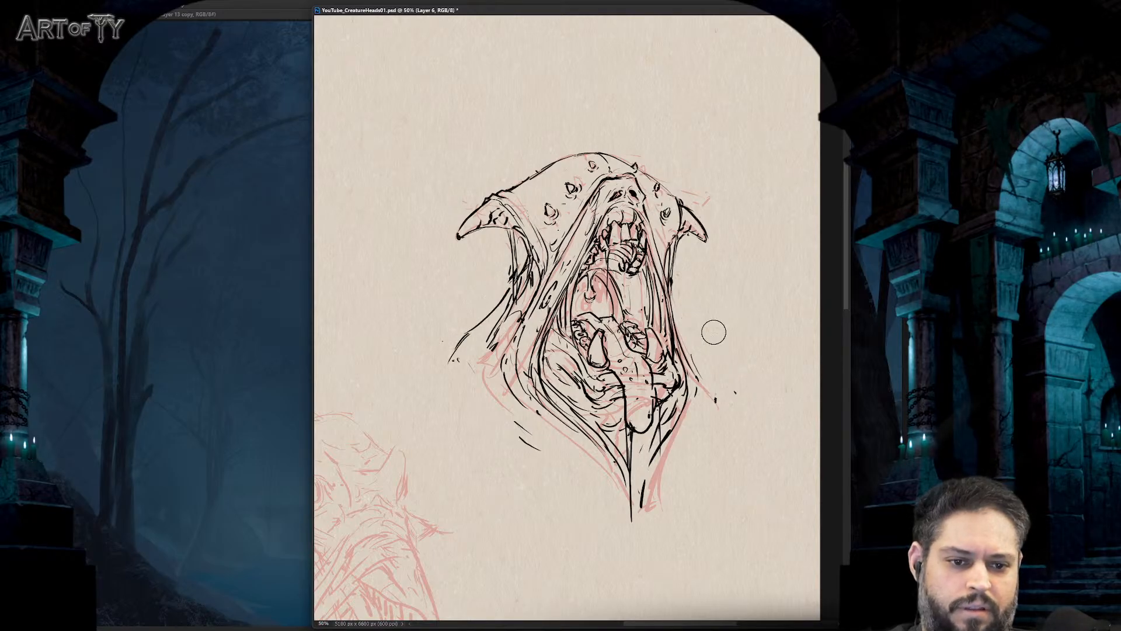
drag(688, 345, 714, 376)
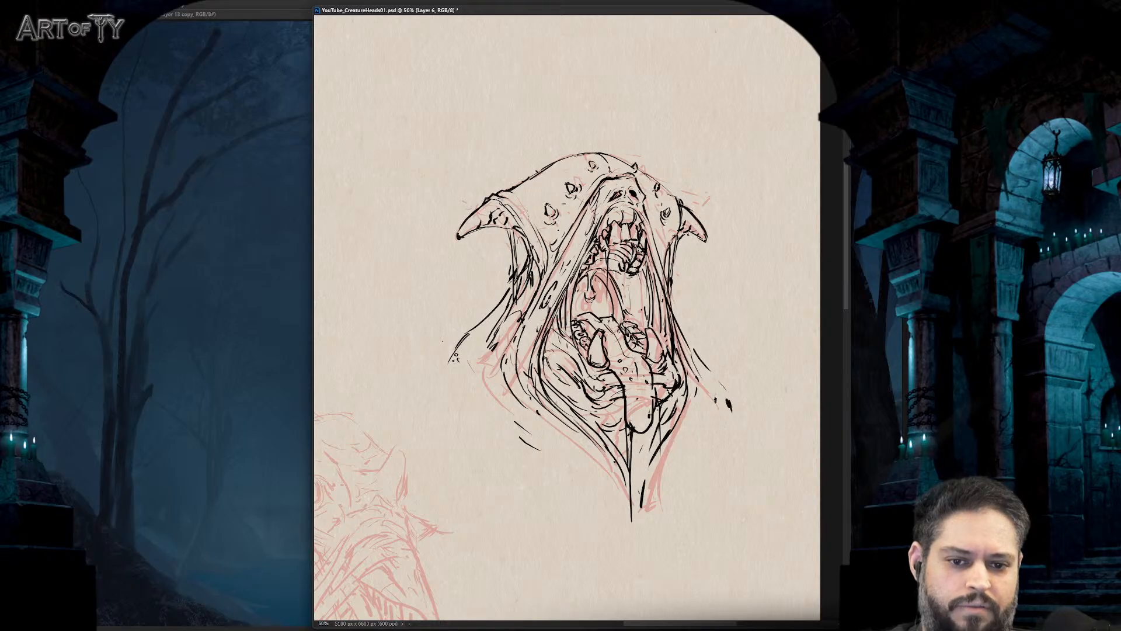
- Ink the neck's lower outline converging to a point below the chin and join its far side to the cheek
mouse_move(429, 368)
mouse_down()
mouse_move(461, 377)
mouse_move(624, 527)
mouse_up()
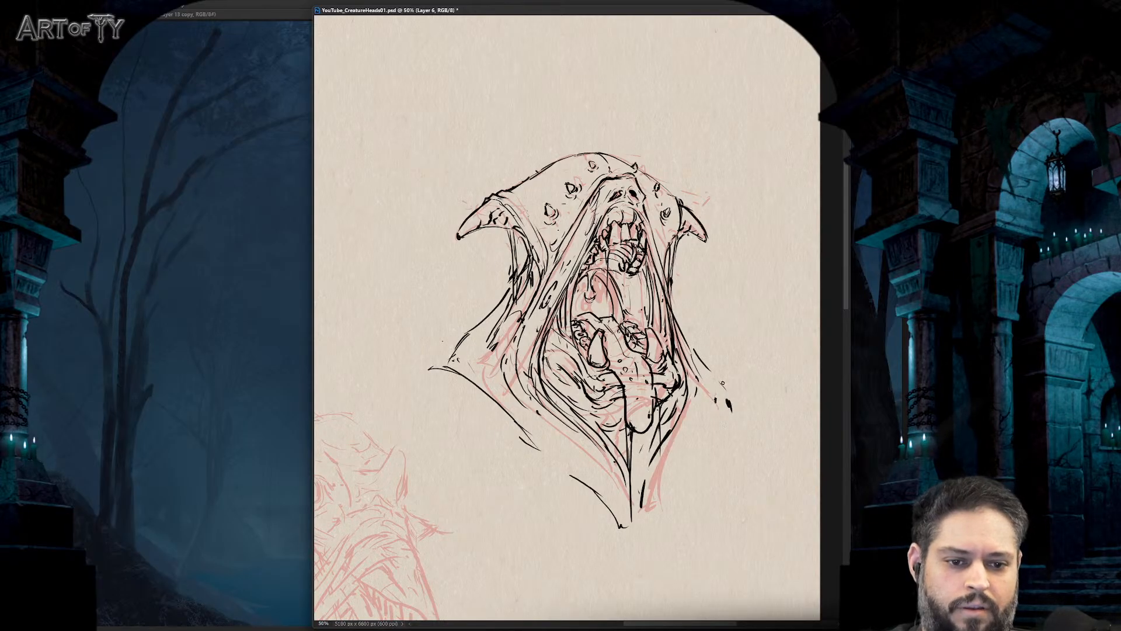
drag(710, 419, 643, 549)
mouse_move(640, 552)
mouse_down()
mouse_move(611, 514)
mouse_move(541, 464)
mouse_move(479, 380)
mouse_up()
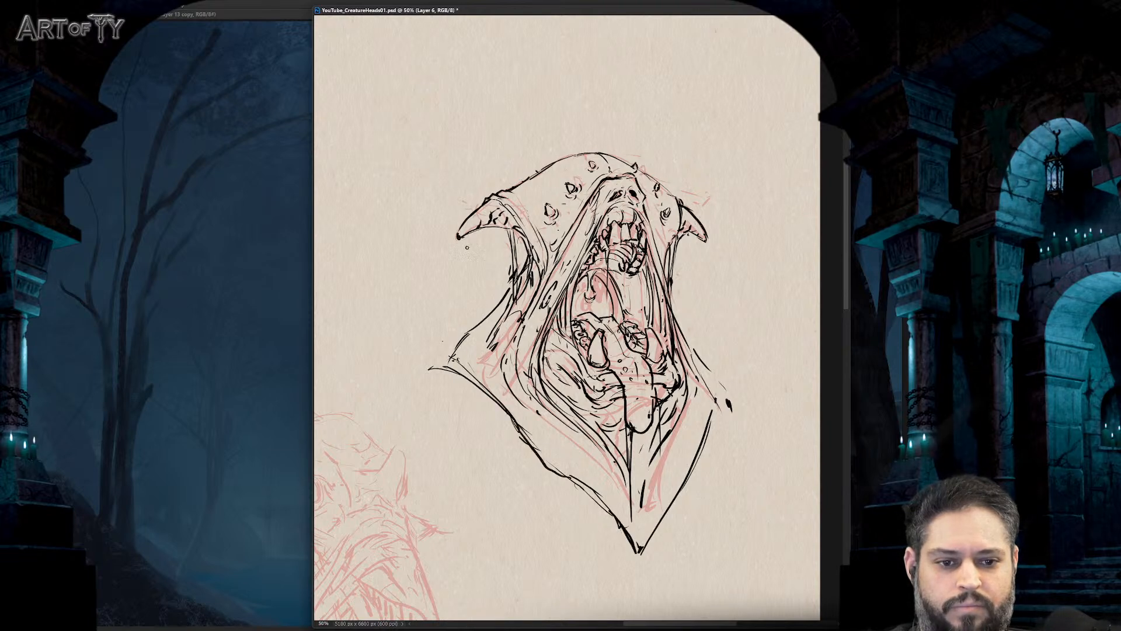
key(ctrl+minus)
key(ctrl+minus)
key(ctrl+minus)
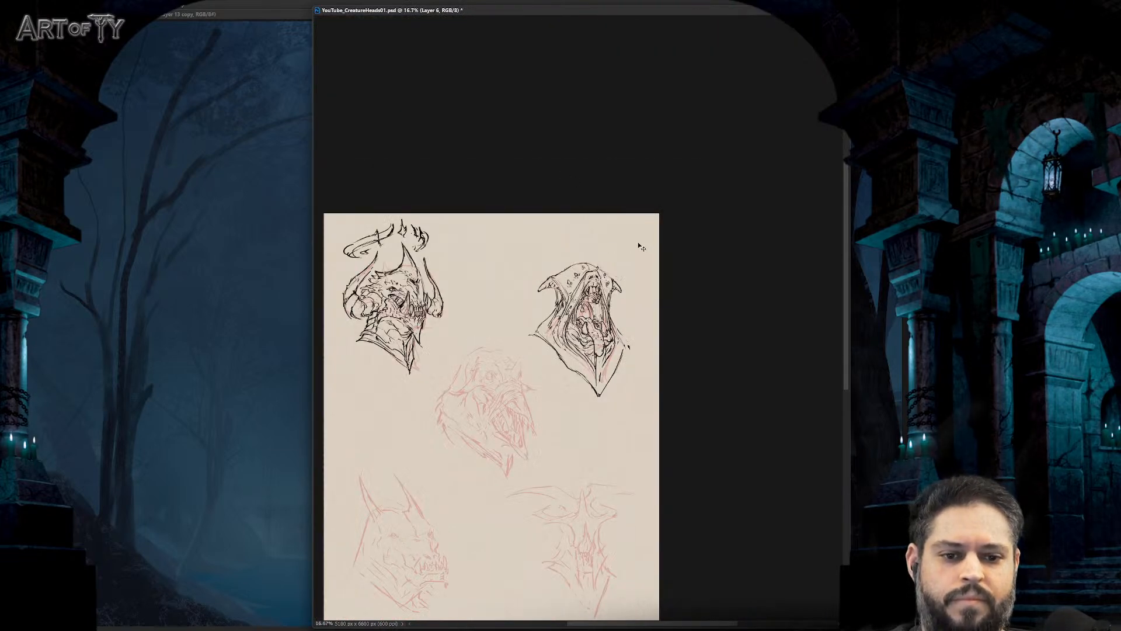
key(ctrl+plus)
key(ctrl+plus)
key(ctrl+plus)
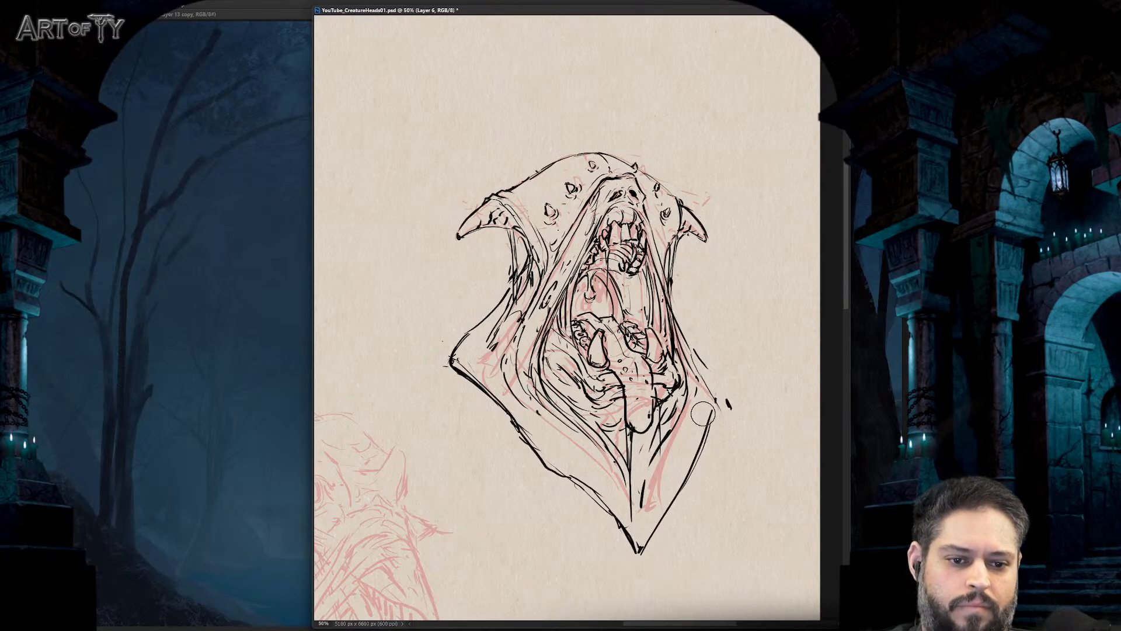
mouse_move(680, 329)
mouse_down()
mouse_move(709, 389)
mouse_move(707, 431)
mouse_up()
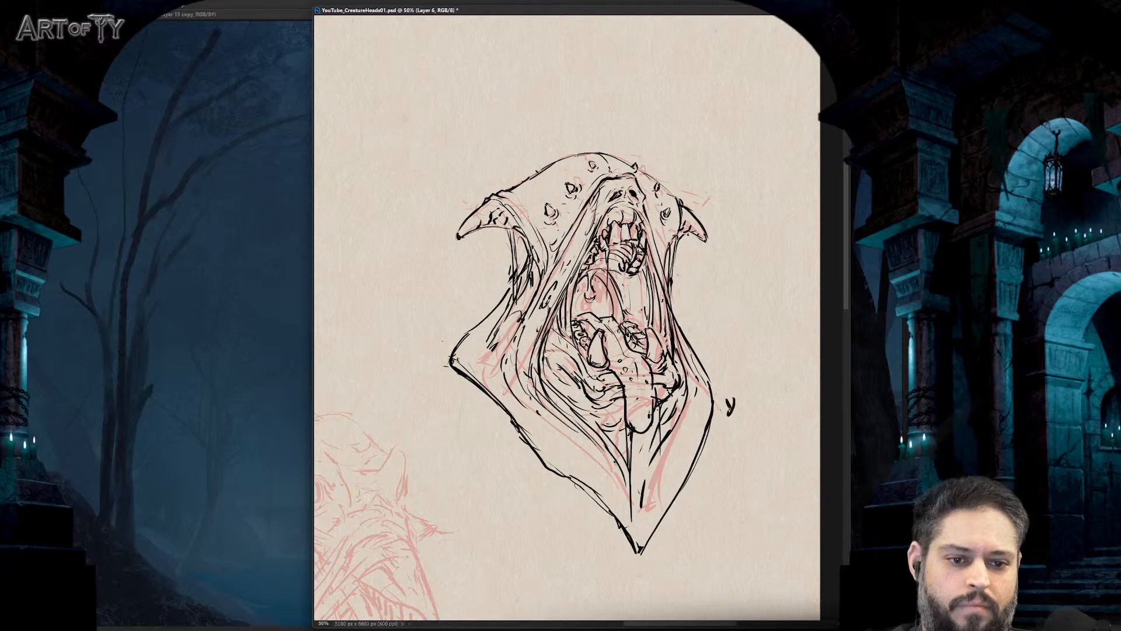
- Flip the canvas horizontally and rework the neck outline into uneven, folded edges ending in a blunter lower tip
key(ctrl+minus)
key(ctrl+minus)
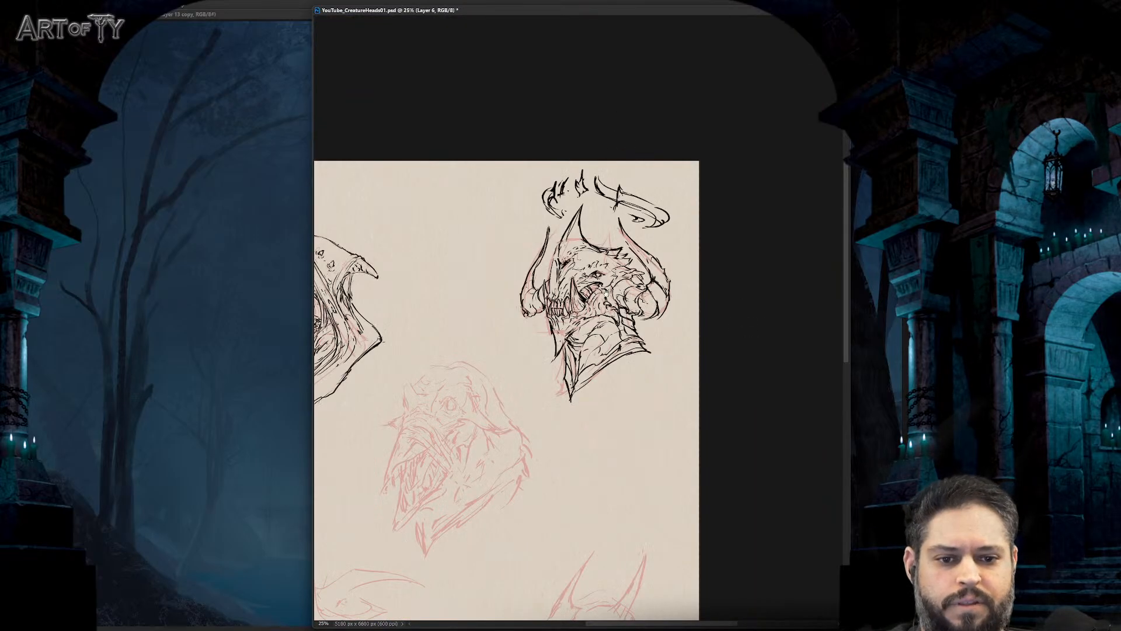
drag(606, 295, 787, 299)
drag(608, 353, 702, 325)
key(ctrl+plus)
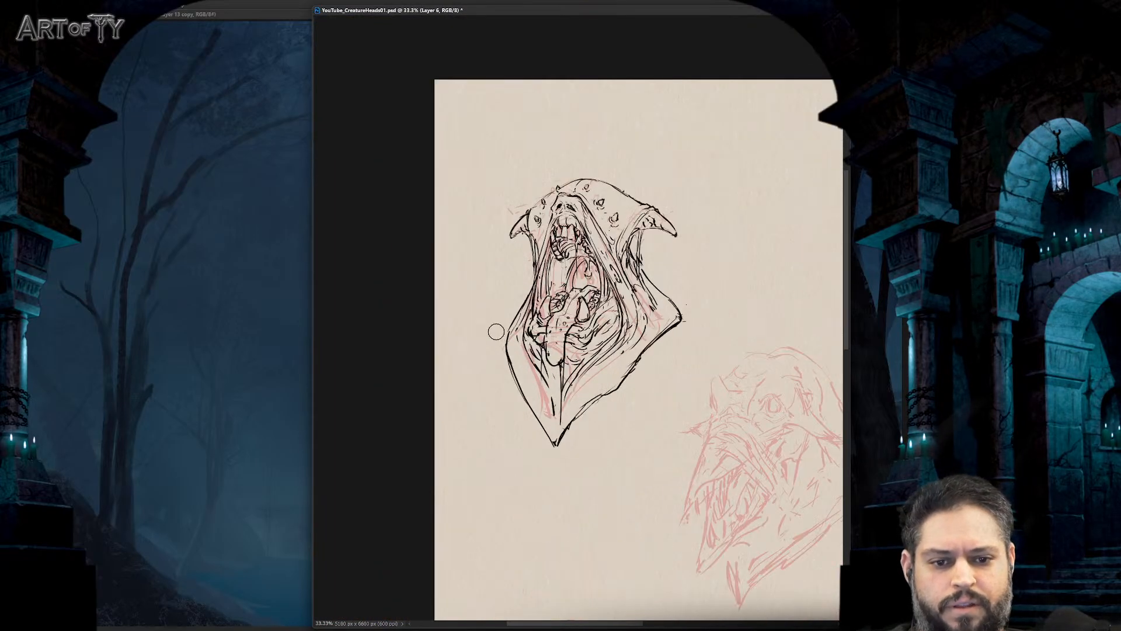
key(ctrl+z)
drag(511, 324, 559, 444)
key(e)
drag(625, 375, 604, 392)
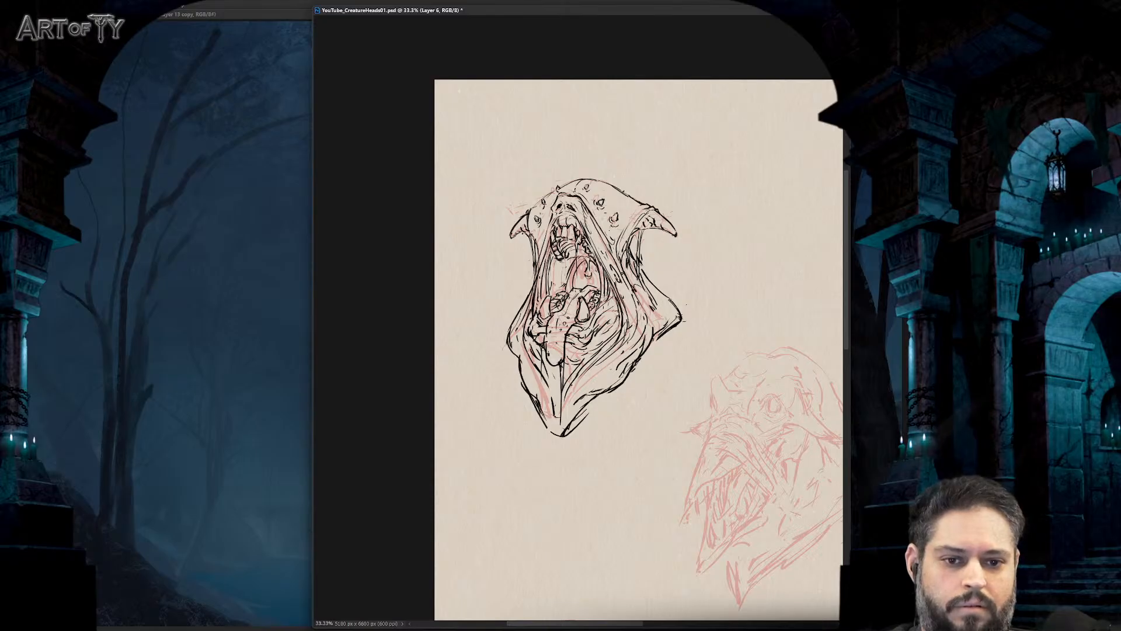
- Select the lowest spike on the near side of the forehead and transform it closer to the spike above
key(ctrl+plus)
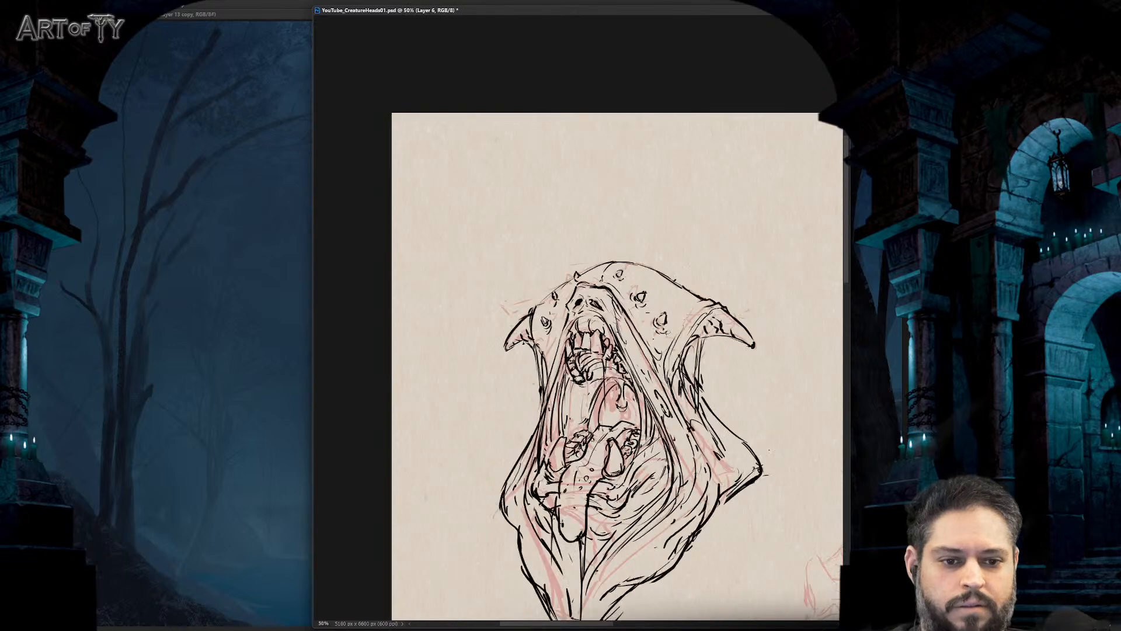
mouse_move(659, 309)
mouse_down()
mouse_move(654, 341)
mouse_move(659, 309)
mouse_move(648, 314)
mouse_move(674, 303)
mouse_up()
key(ctrl+t)
key(Return)
key(ctrl+minus)
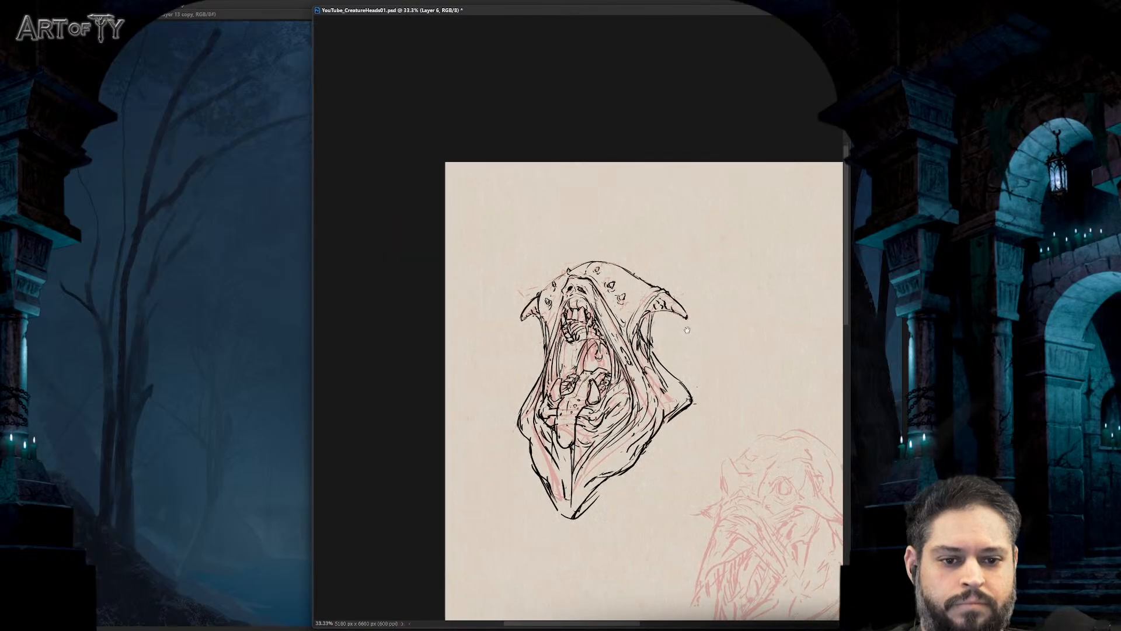
key(ctrl+1)
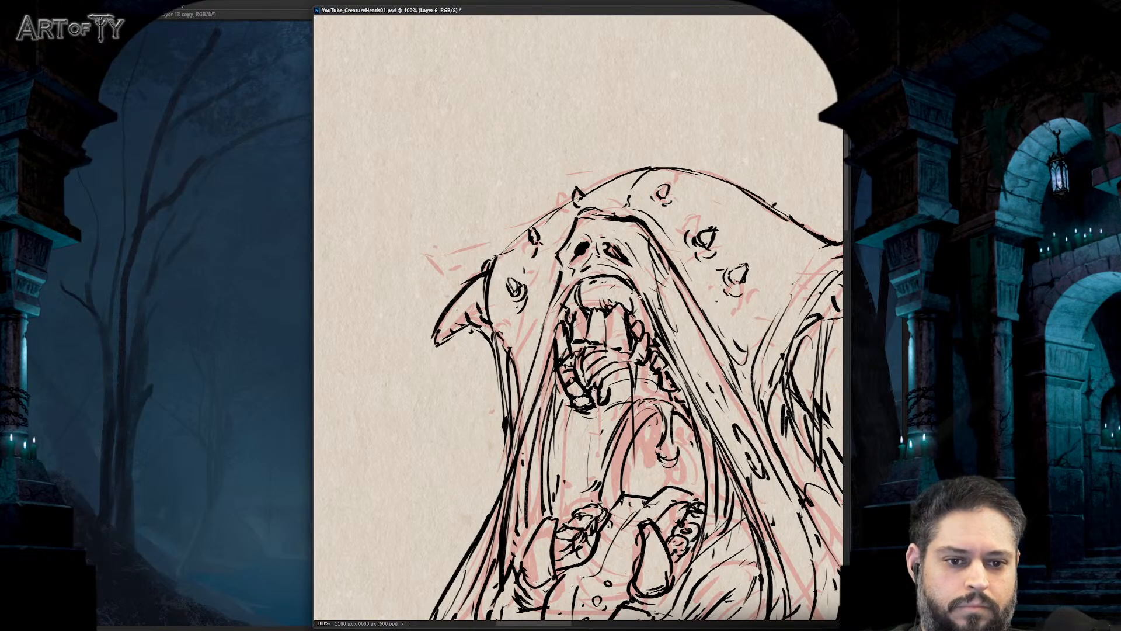
key(ctrl+minus)
key(ctrl+minus)
key(ctrl+minus)
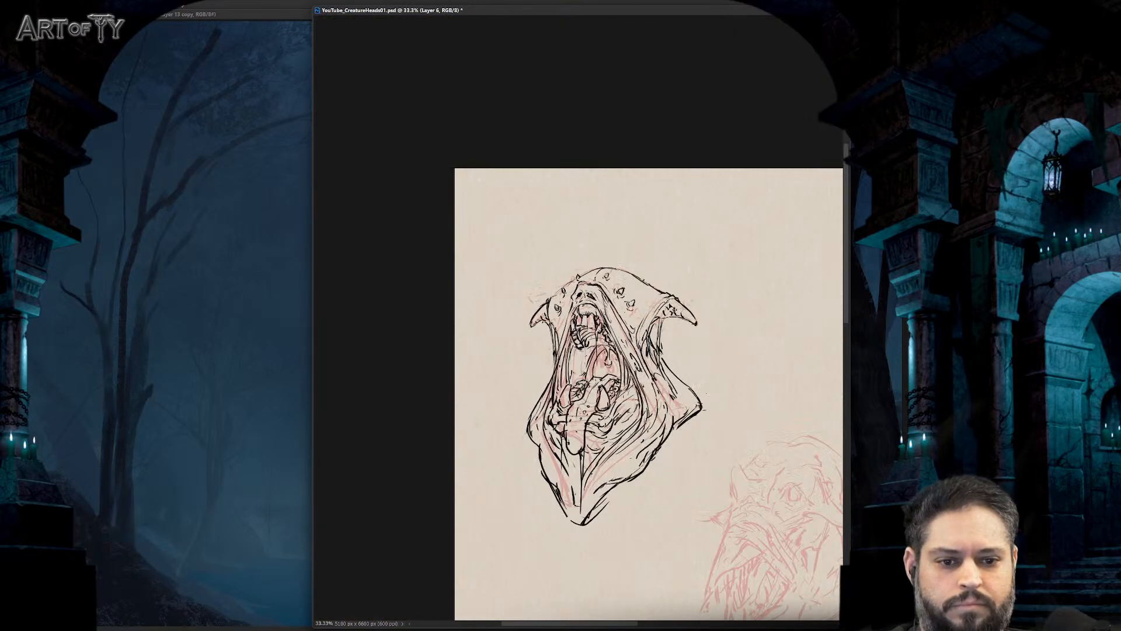
- Fill the shadow beneath the tongue and lower lip with solid black
key(ctrl+plus)
scroll(613, 322, down, 2)
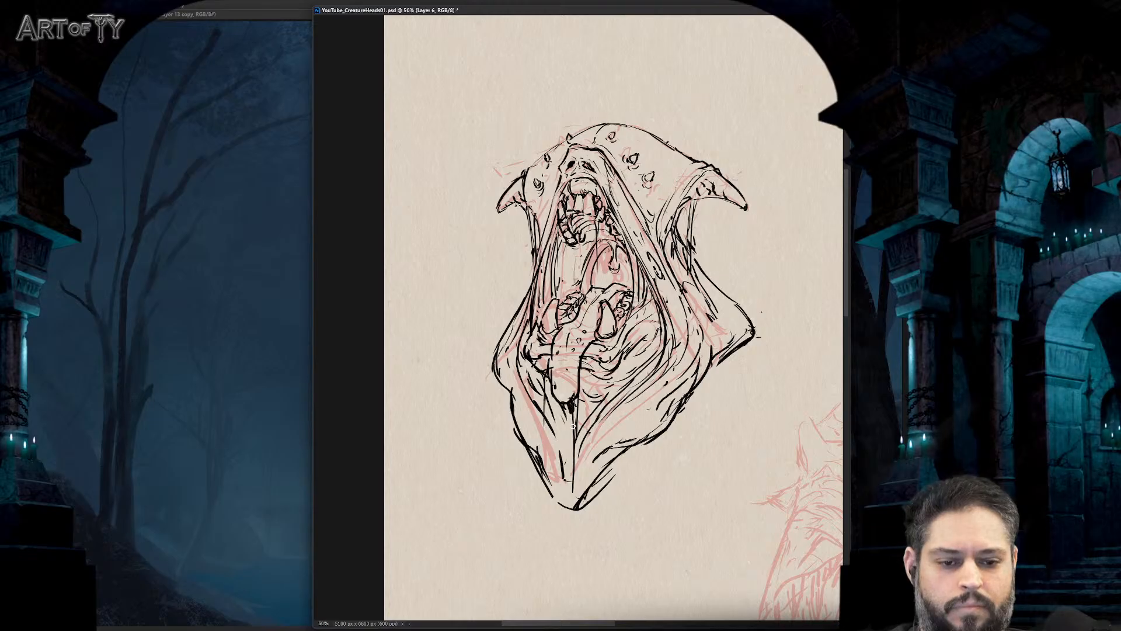
mouse_move(572, 427)
mouse_down()
mouse_move(582, 402)
mouse_move(581, 418)
mouse_move(624, 386)
mouse_up()
drag(616, 398, 641, 384)
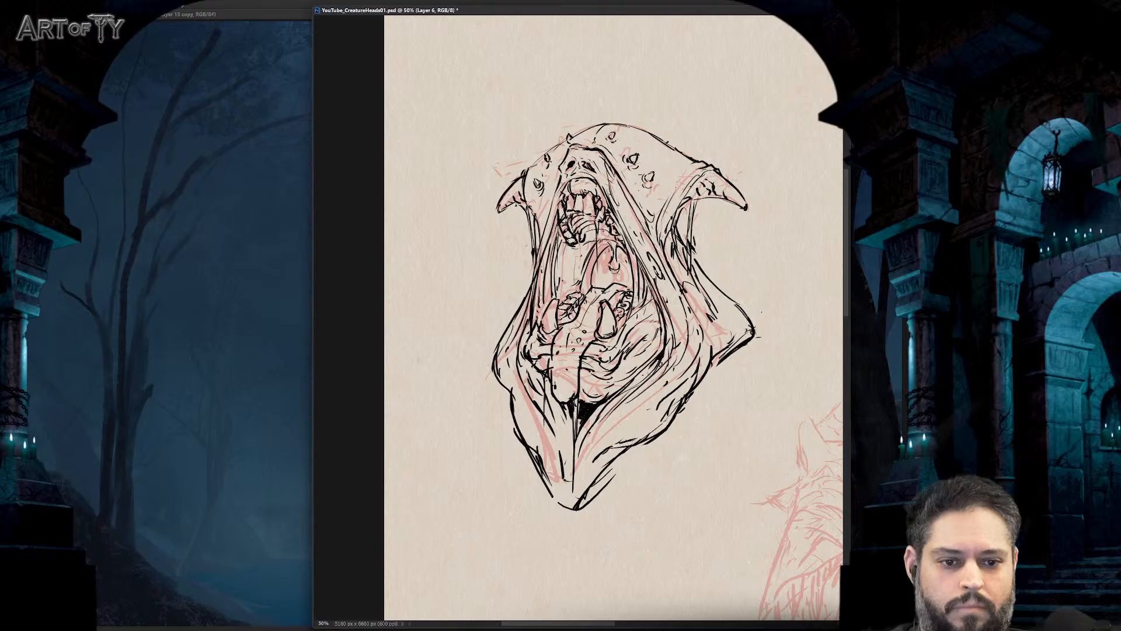
key(ctrl+minus)
key(ctrl+minus)
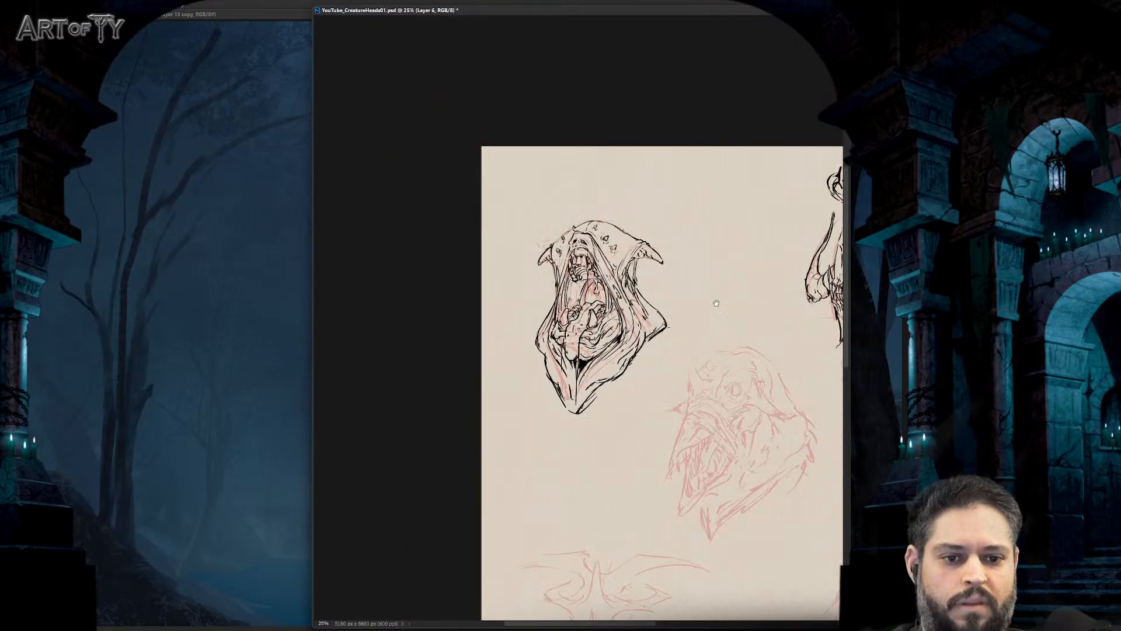
- Flip the canvas horizontally to check the inked heads and save the drawing
drag(714, 291, 649, 285)
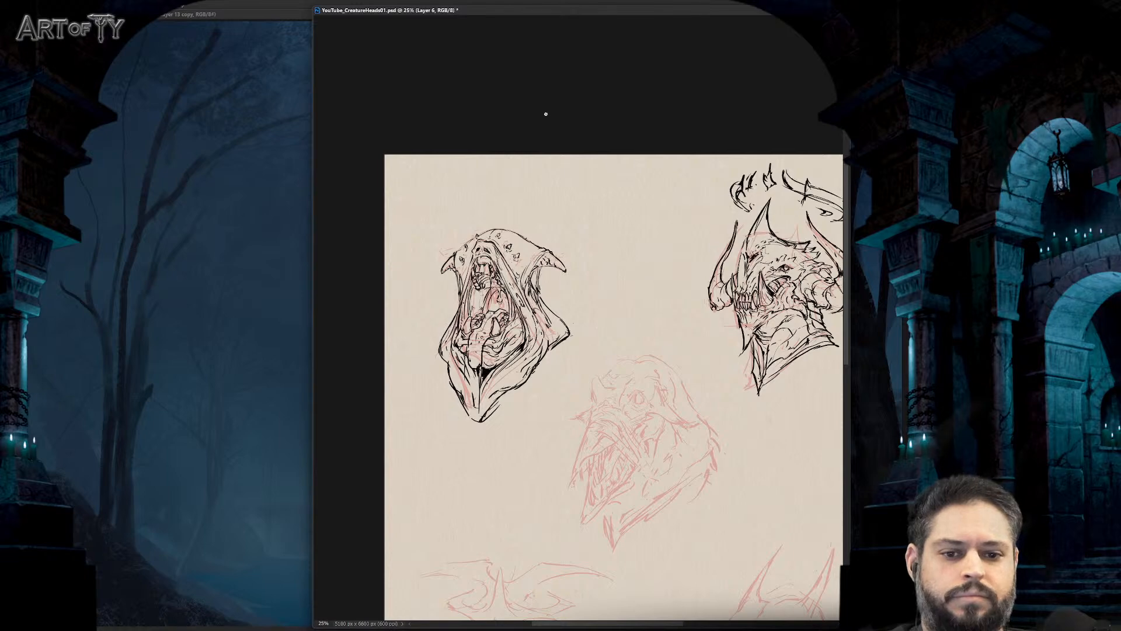
key(ctrl+shift+h)
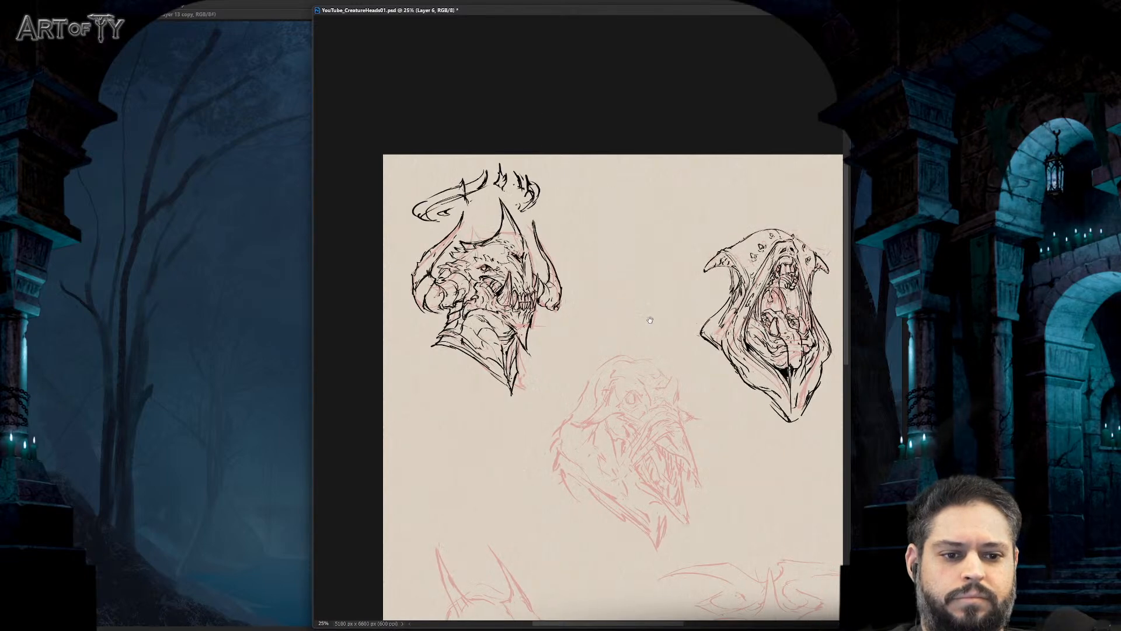
drag(666, 334, 633, 305)
key(ctrl+s)
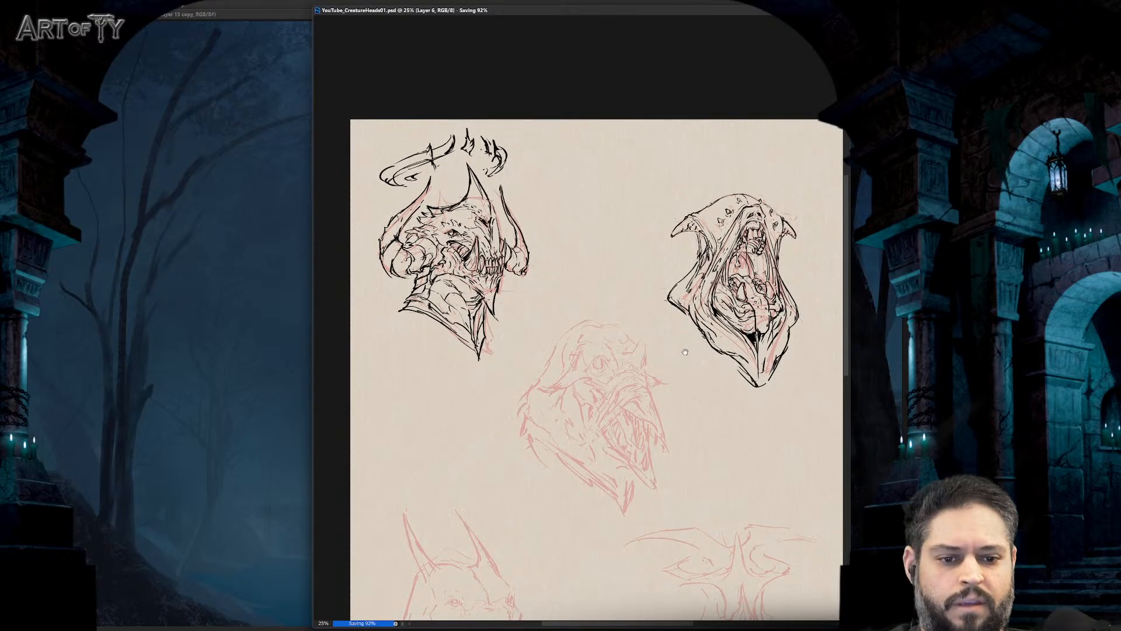
drag(672, 378, 671, 342)
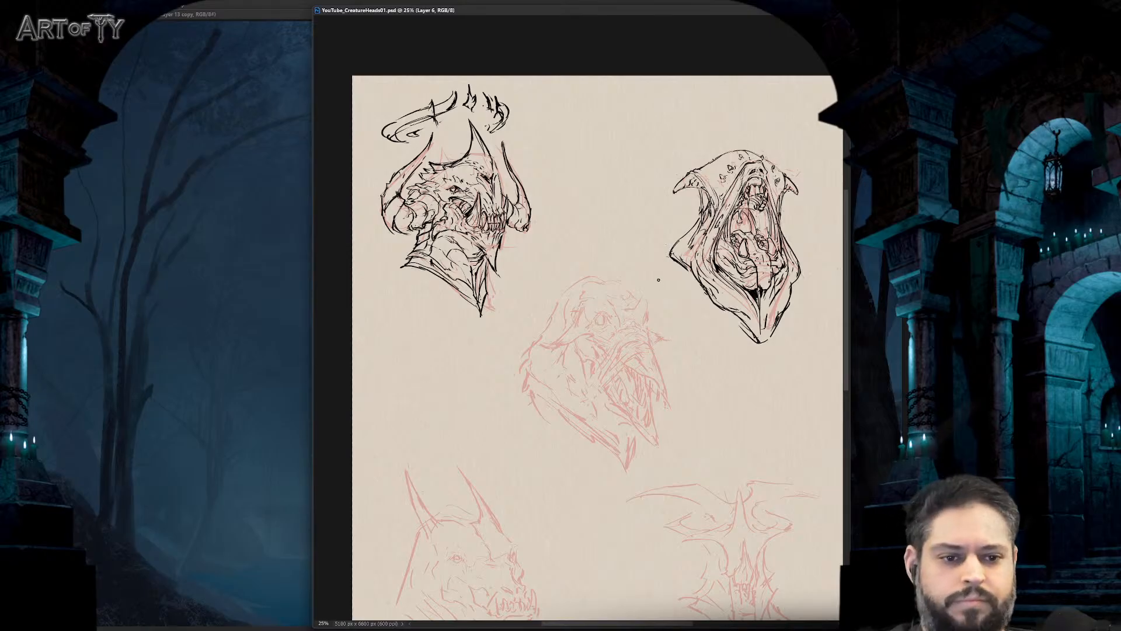
mouse_move(658, 279)
mouse_down()
mouse_move(653, 206)
mouse_move(655, 266)
mouse_up()
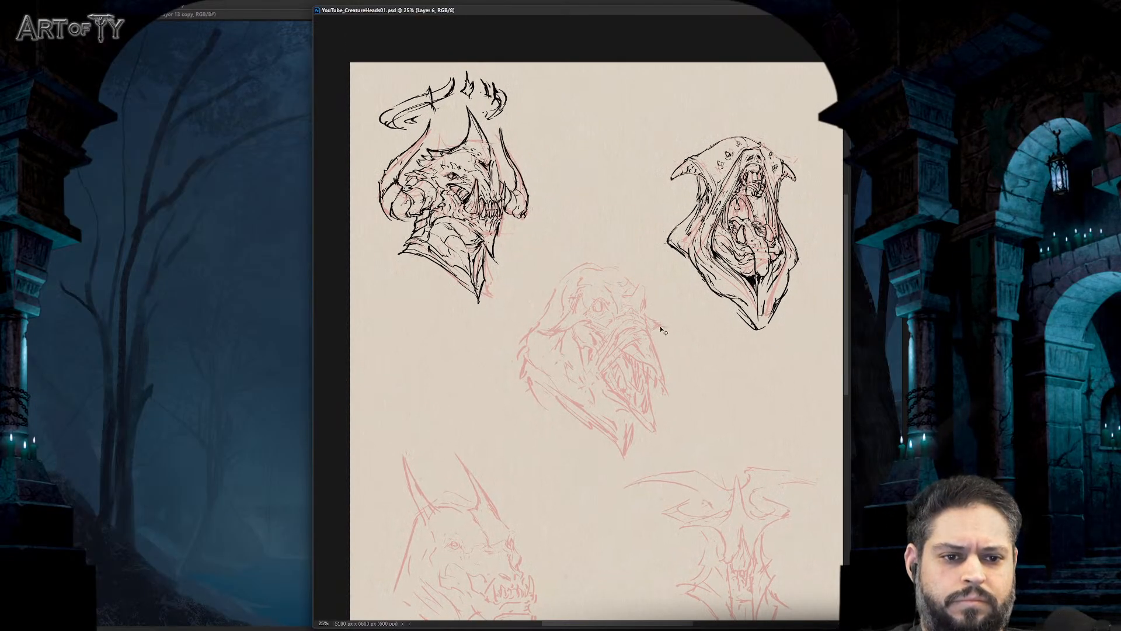
key(ctrl+minus)
key(ctrl+plus)
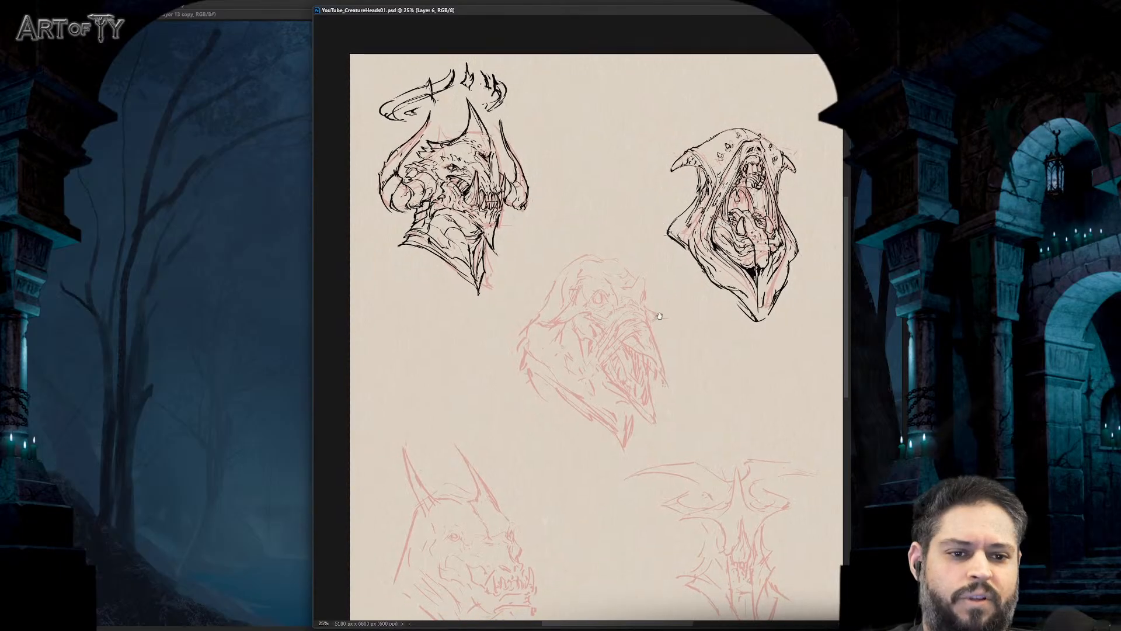
drag(679, 320, 671, 312)
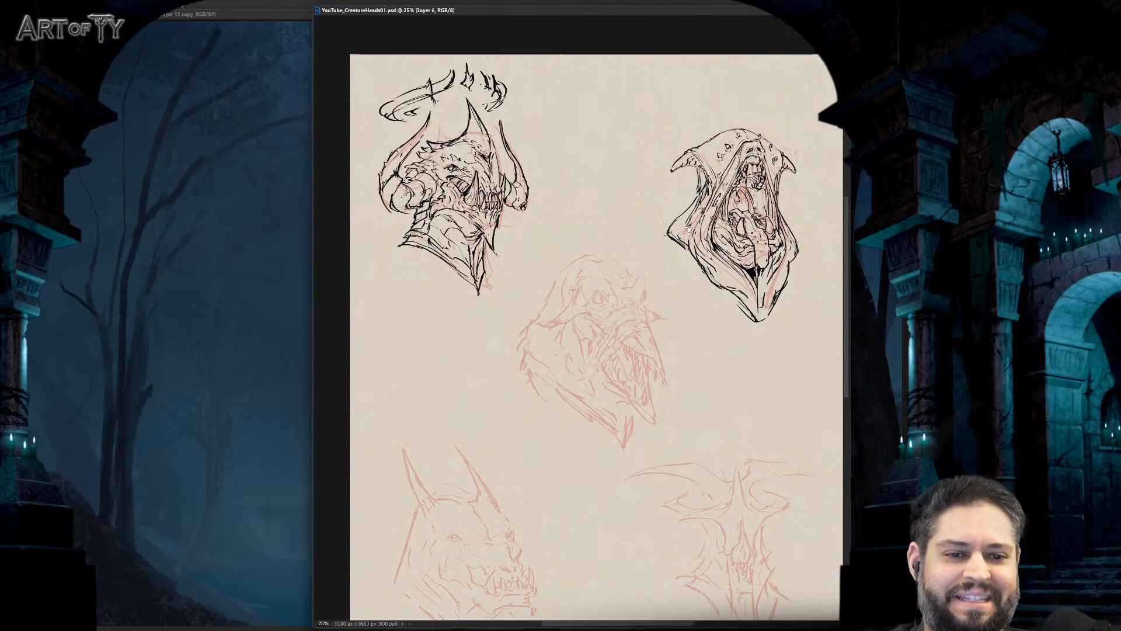
- Examine the open-mouthed head's linework up close and compare it with the inked horned head
drag(693, 234, 593, 372)
key(ctrl+plus)
key(ctrl+plus)
key(ctrl+plus)
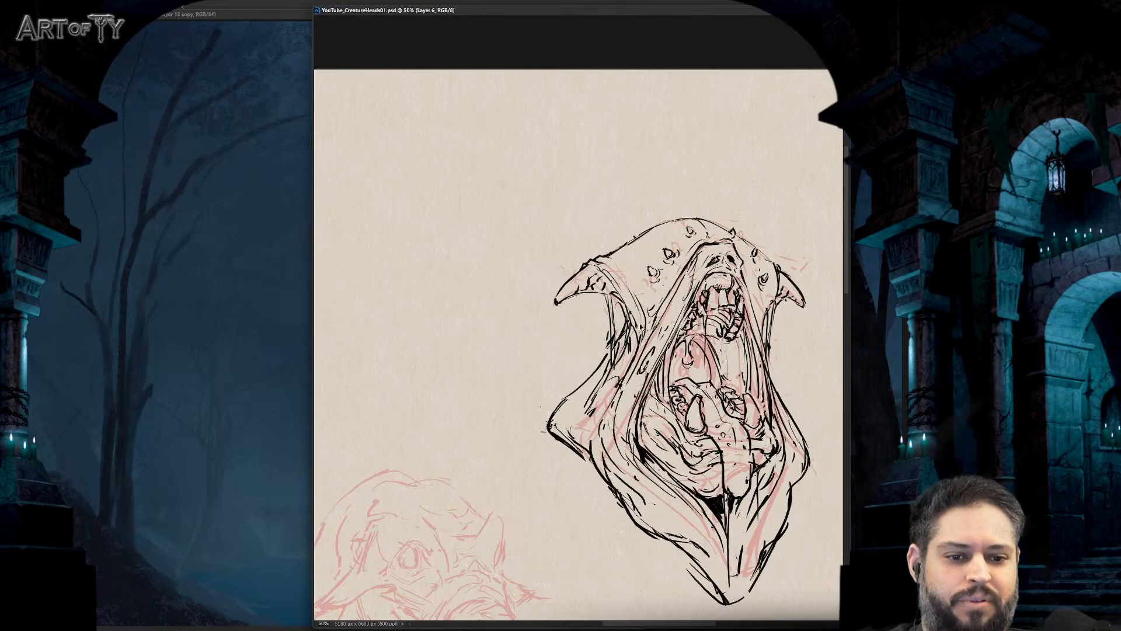
drag(643, 209, 544, 275)
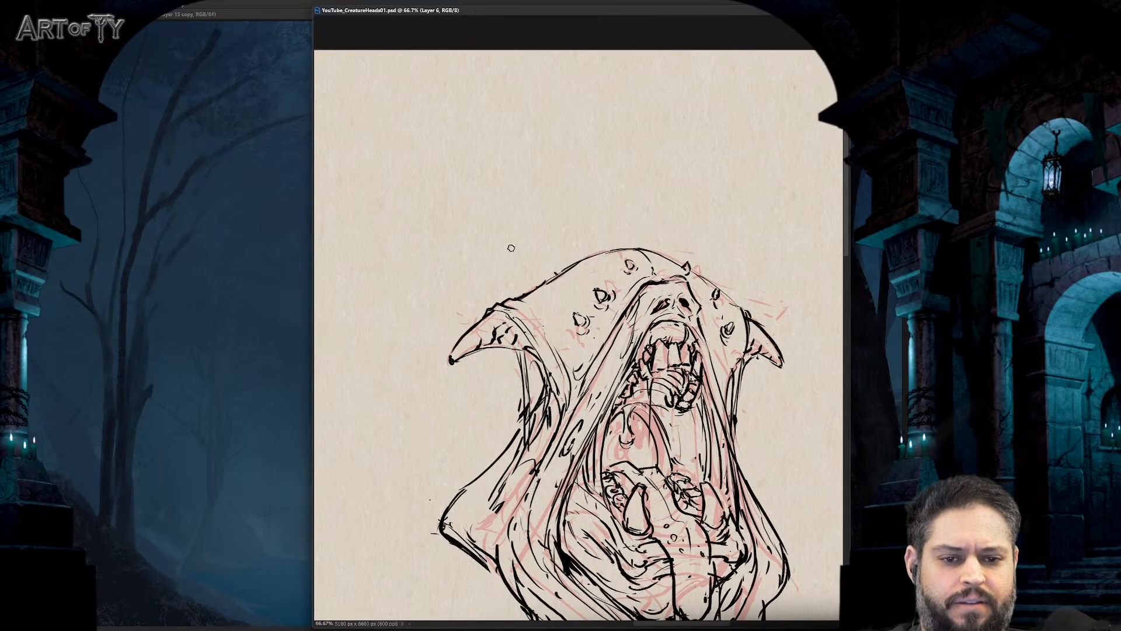
scroll(508, 242, down, 1)
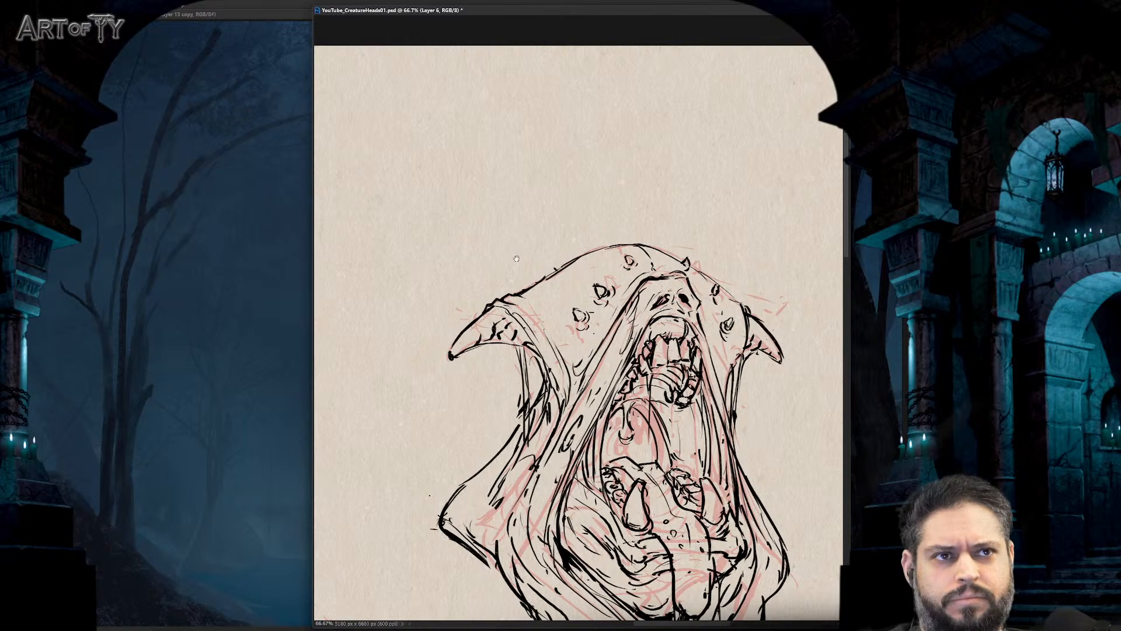
drag(516, 259, 516, 258)
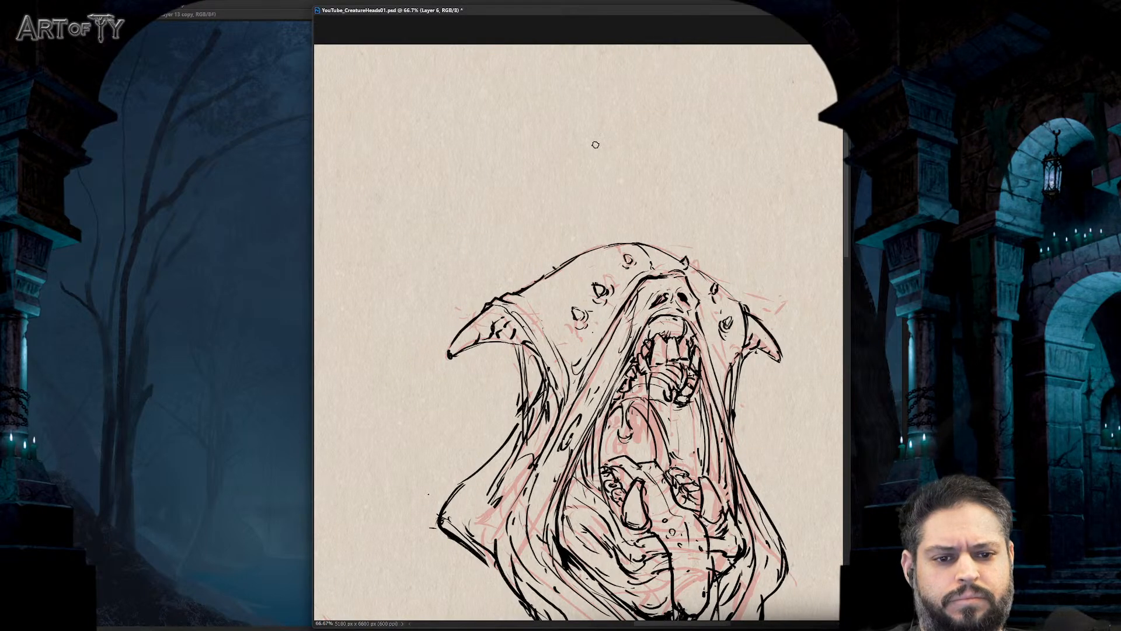
key(ctrl+minus)
key(ctrl+minus)
drag(465, 244, 591, 252)
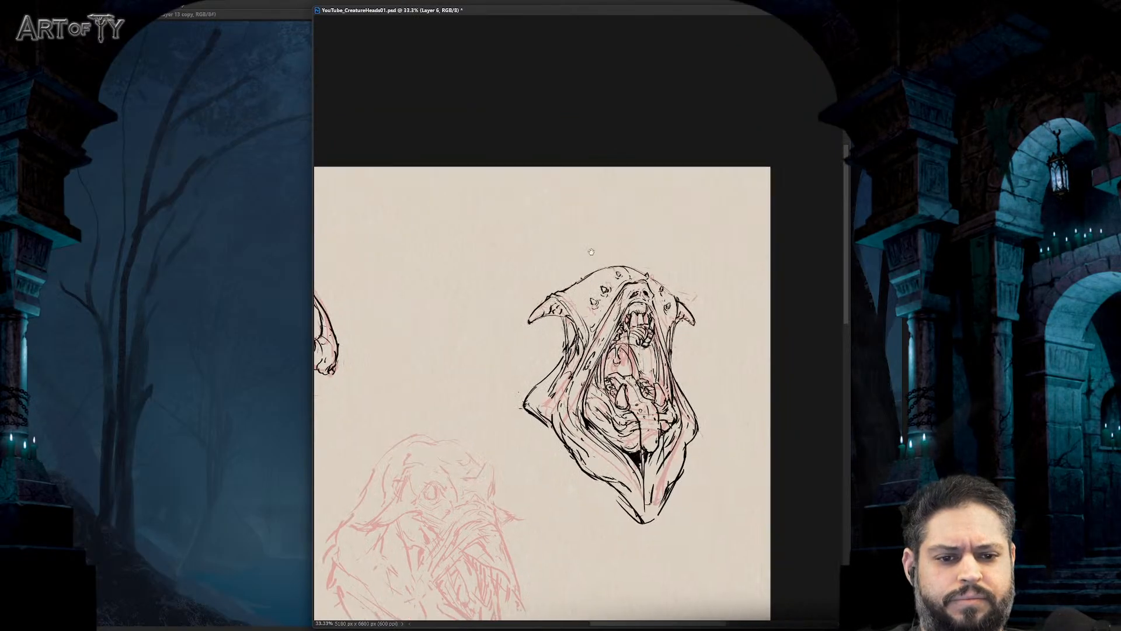
scroll(618, 251, left, 5)
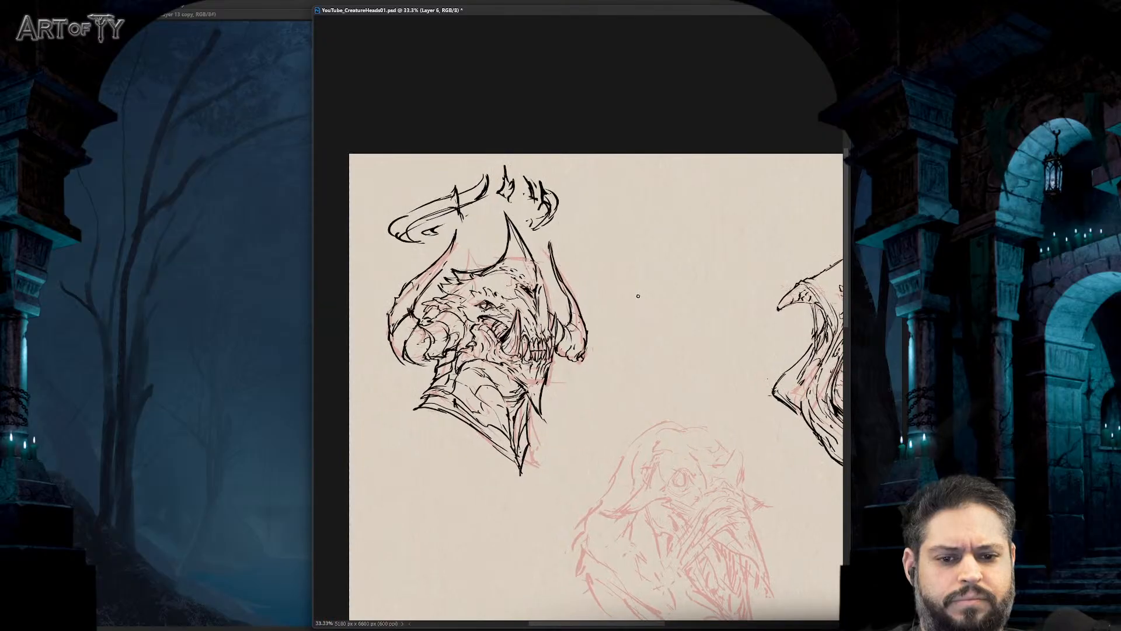
- Fill the recess at the back of the open mouth, just above the near lower teeth, with solid black
mouse_move(635, 318)
mouse_down()
mouse_move(489, 60)
mouse_move(600, 285)
mouse_move(562, 308)
mouse_move(729, 93)
mouse_move(668, 333)
mouse_move(554, 101)
mouse_move(576, 233)
mouse_move(620, 246)
mouse_move(549, 326)
mouse_move(480, 439)
mouse_up()
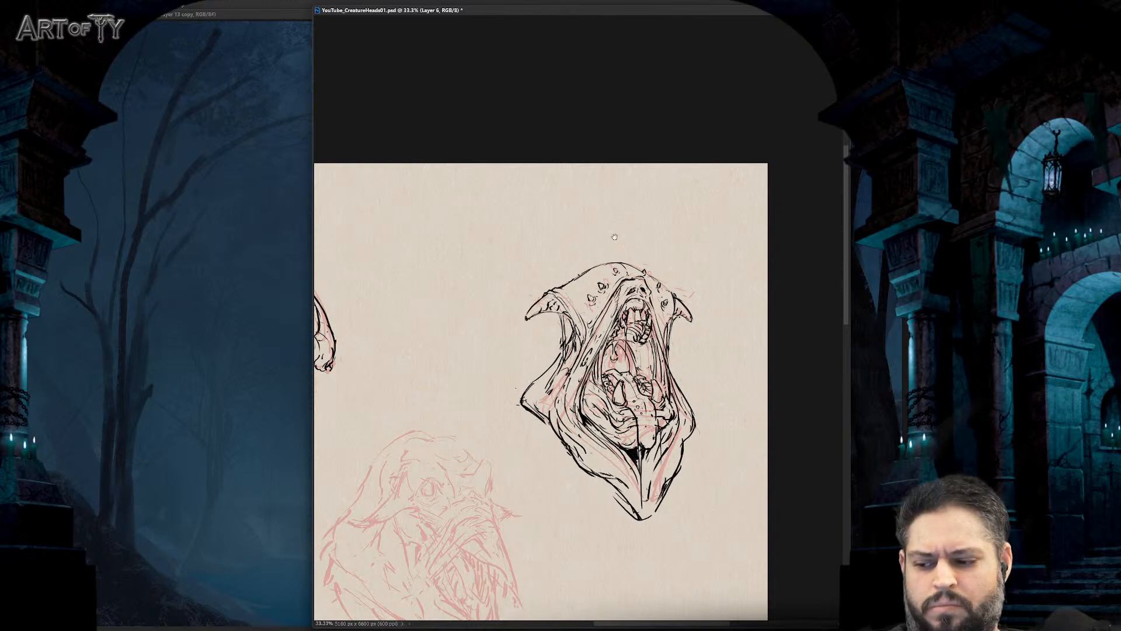
key(ctrl+plus)
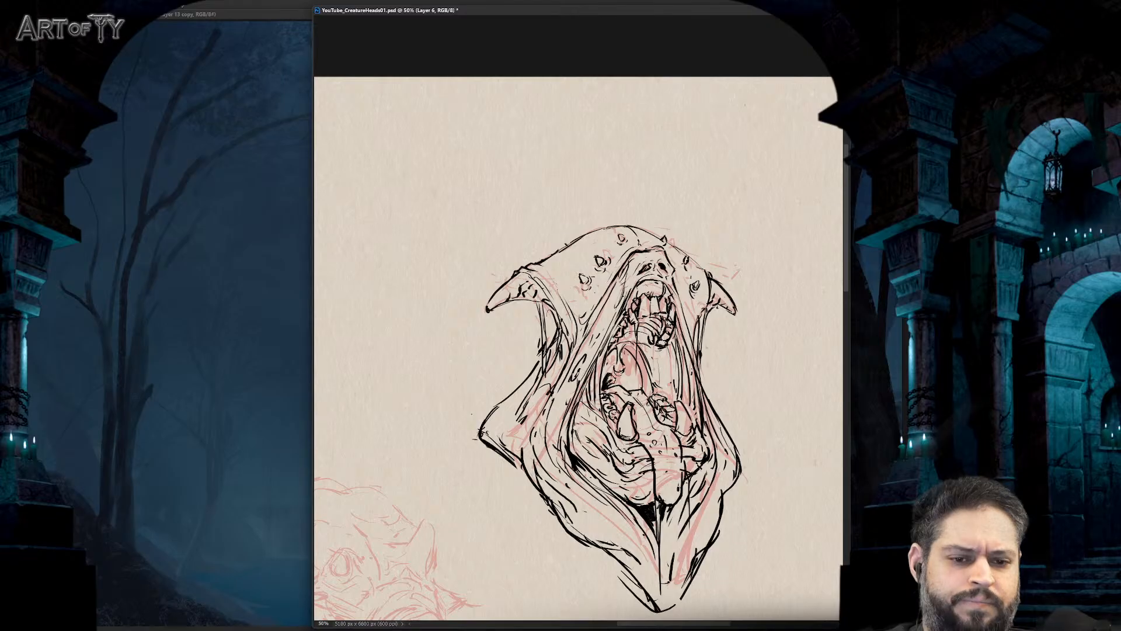
mouse_move(610, 379)
mouse_down()
mouse_move(634, 379)
mouse_move(623, 365)
mouse_move(609, 369)
mouse_up()
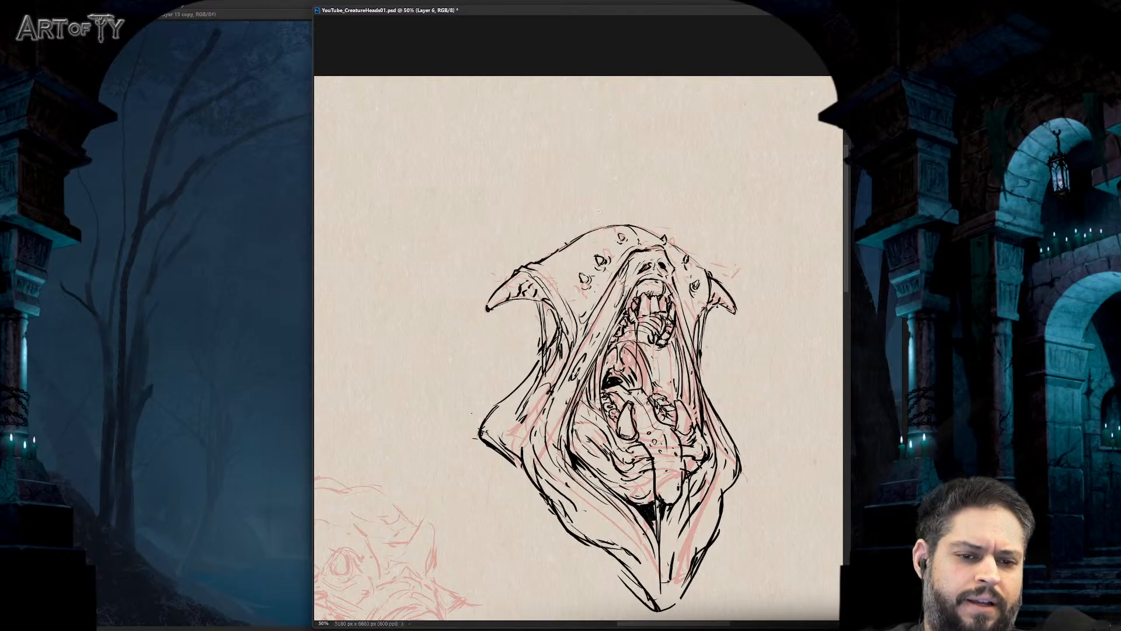
- Try a small round eye with a plus-shaped pupil floating above the open-mouthed head
key(bracketright)
key(bracketright)
key(bracketright)
key(bracketright)
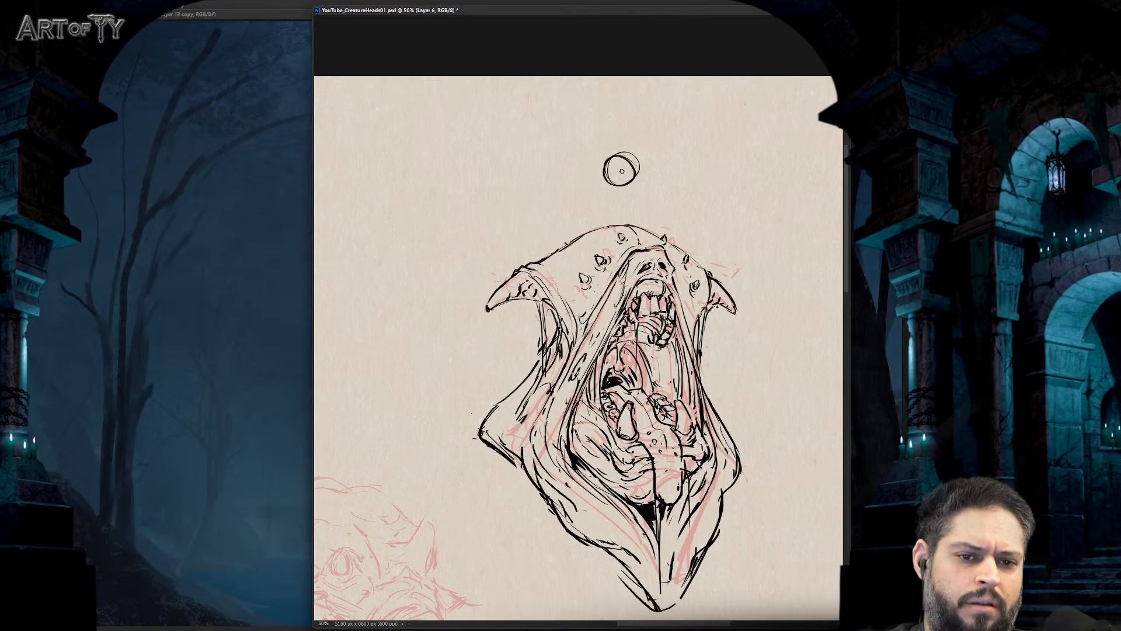
drag(621, 176, 622, 174)
key(ctrl+z)
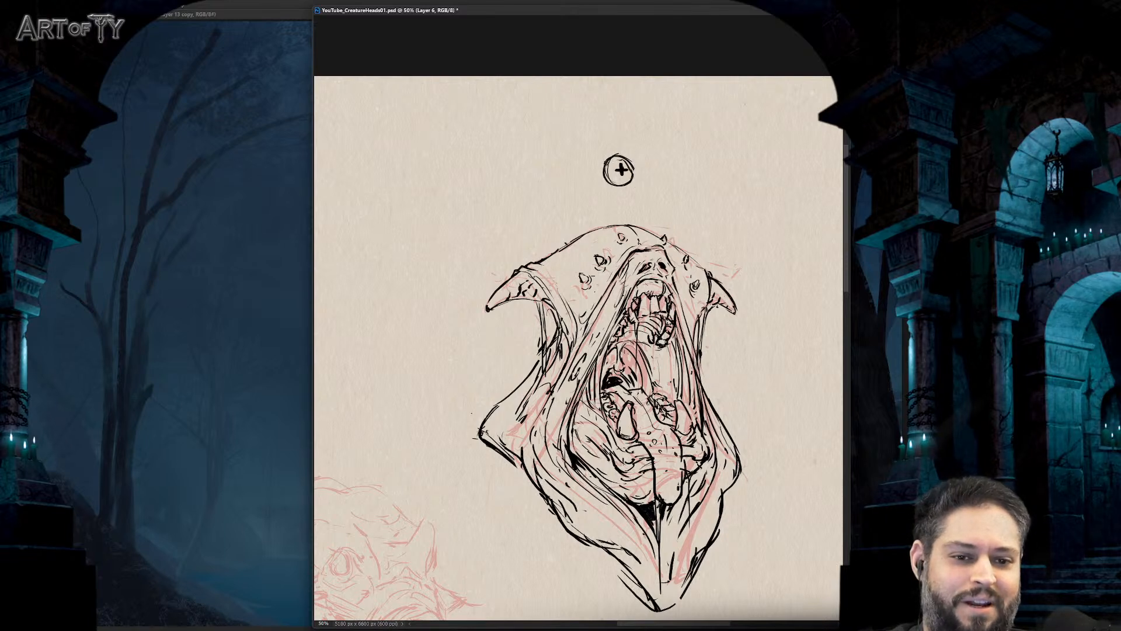
key(ctrl+minus)
key(ctrl+minus)
scroll(650, 295, down, 2)
scroll(649, 296, up, 4)
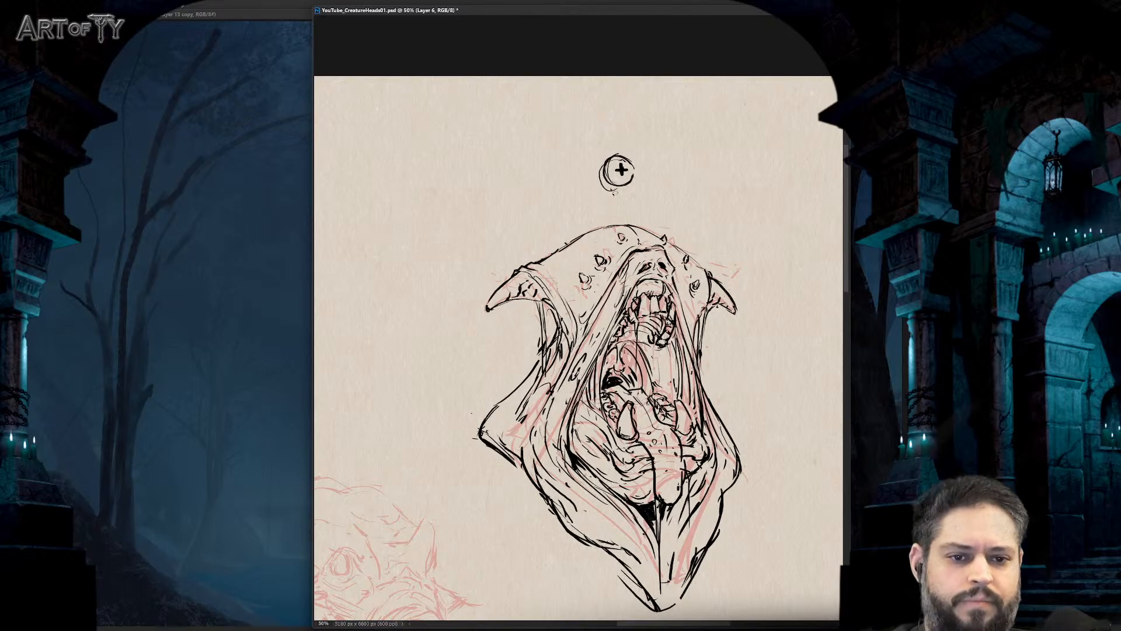
key(ctrl+z)
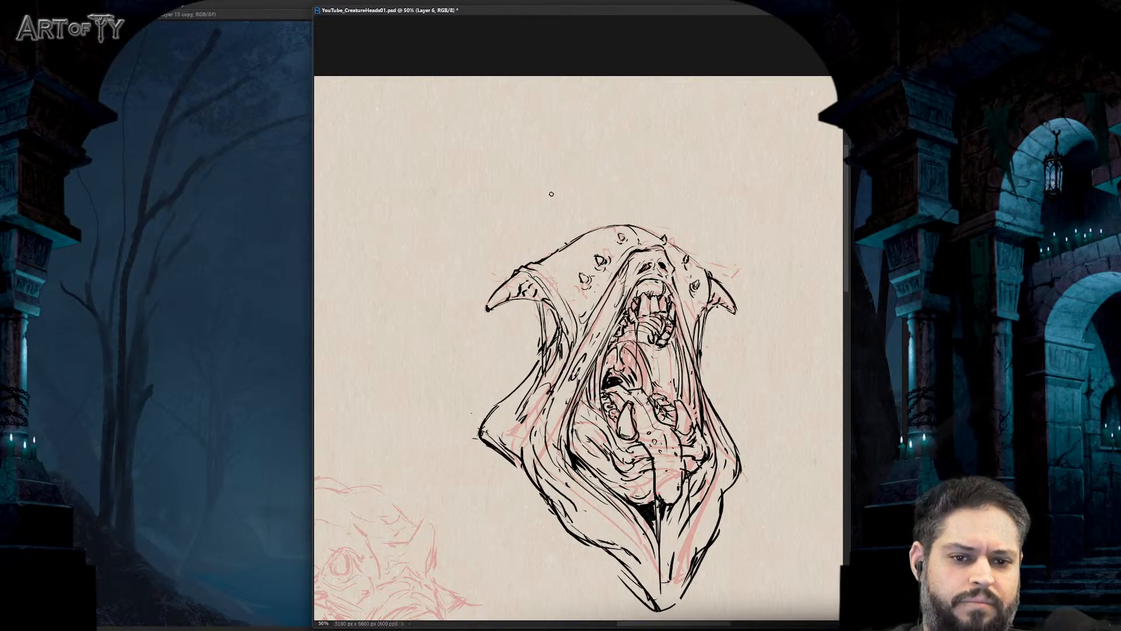
mouse_move(551, 193)
mouse_down()
mouse_move(582, 176)
mouse_move(549, 175)
mouse_move(562, 200)
mouse_move(566, 175)
mouse_up()
key(ctrl+z)
key(ctrl+z)
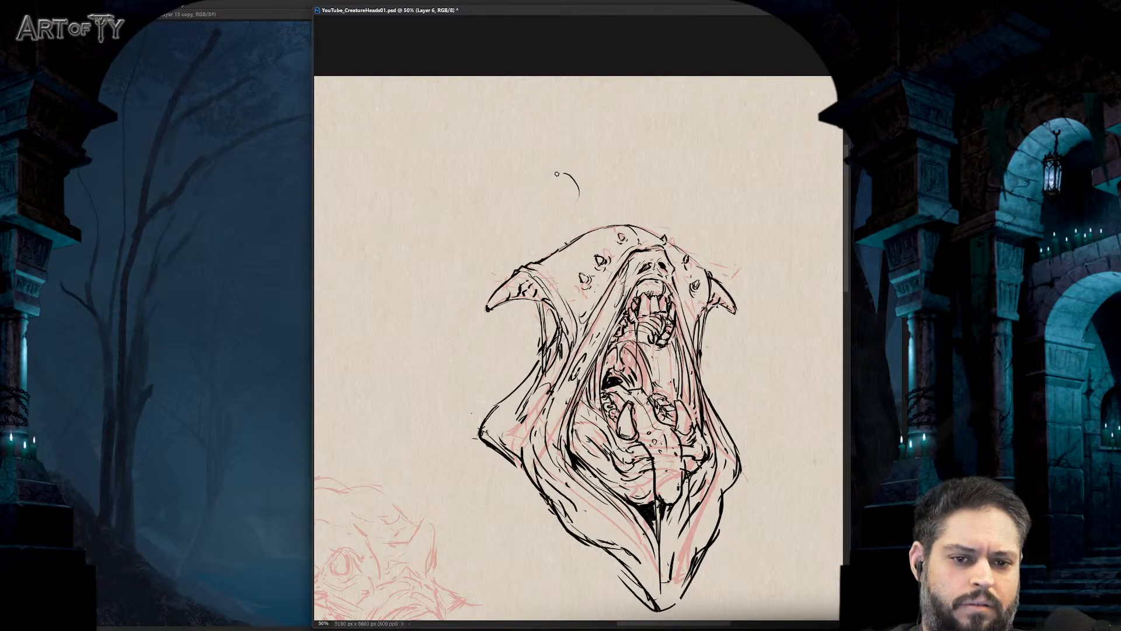
- Draw two round eyes with horizontal slit pupils side by side above the open-mouthed head
drag(557, 173, 577, 203)
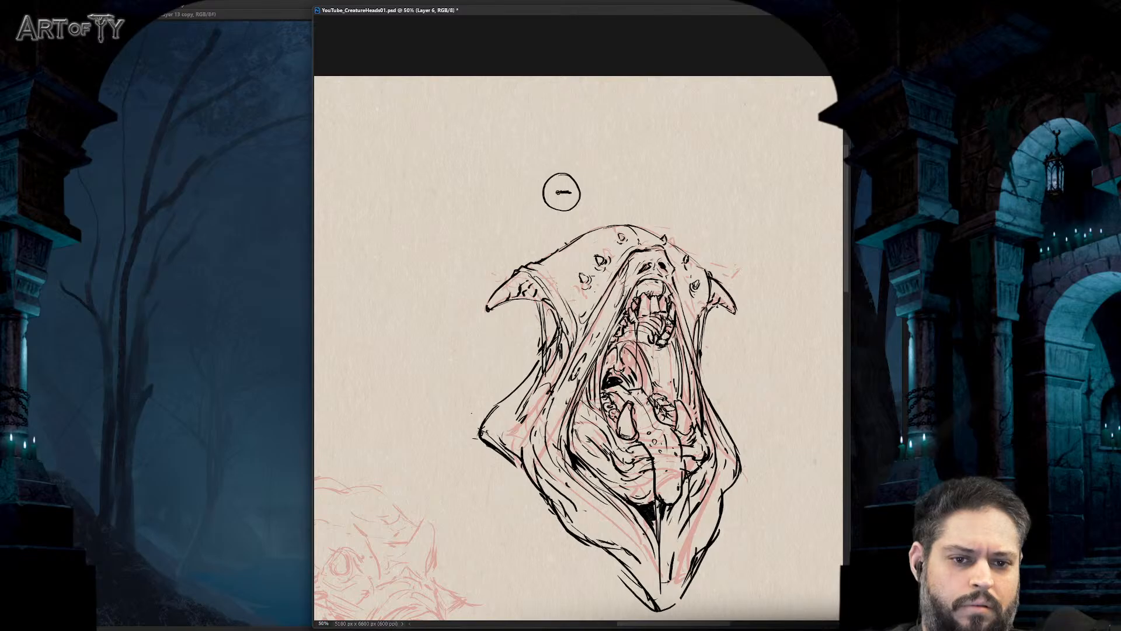
mouse_move(668, 188)
mouse_down()
mouse_move(679, 180)
mouse_move(689, 197)
mouse_up()
key(ctrl+minus)
key(ctrl+minus)
key(ctrl+minus)
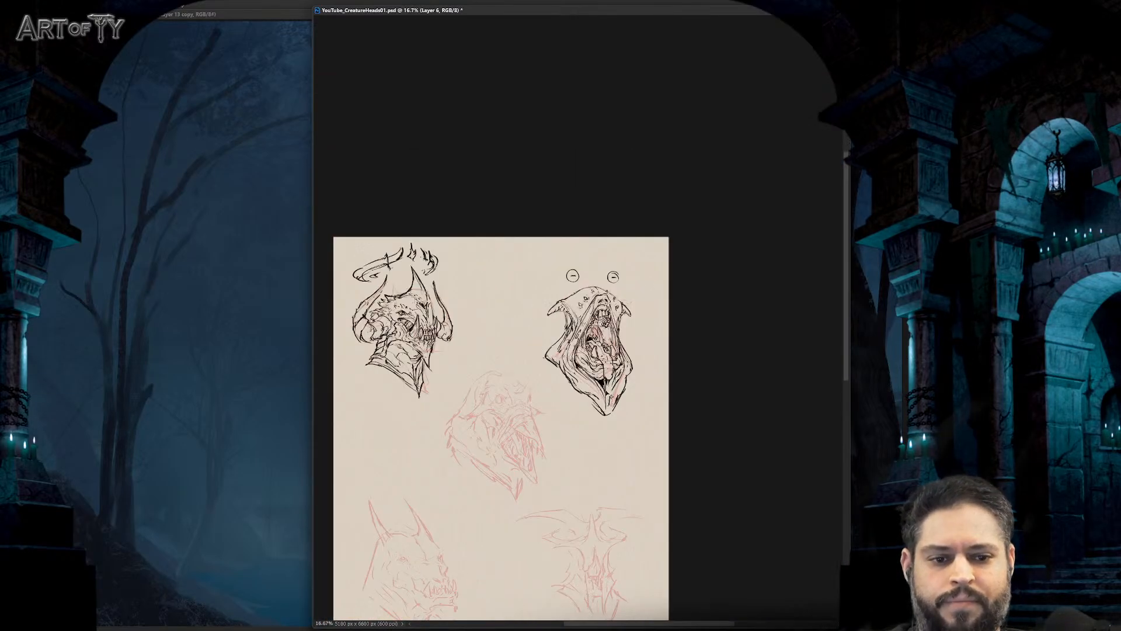
- Draw a tapered stalk beneath the eye over the head's near side and shift eye and stalk slightly upward
key(ctrl+plus)
key(ctrl+plus)
key(ctrl+plus)
key(ctrl+plus)
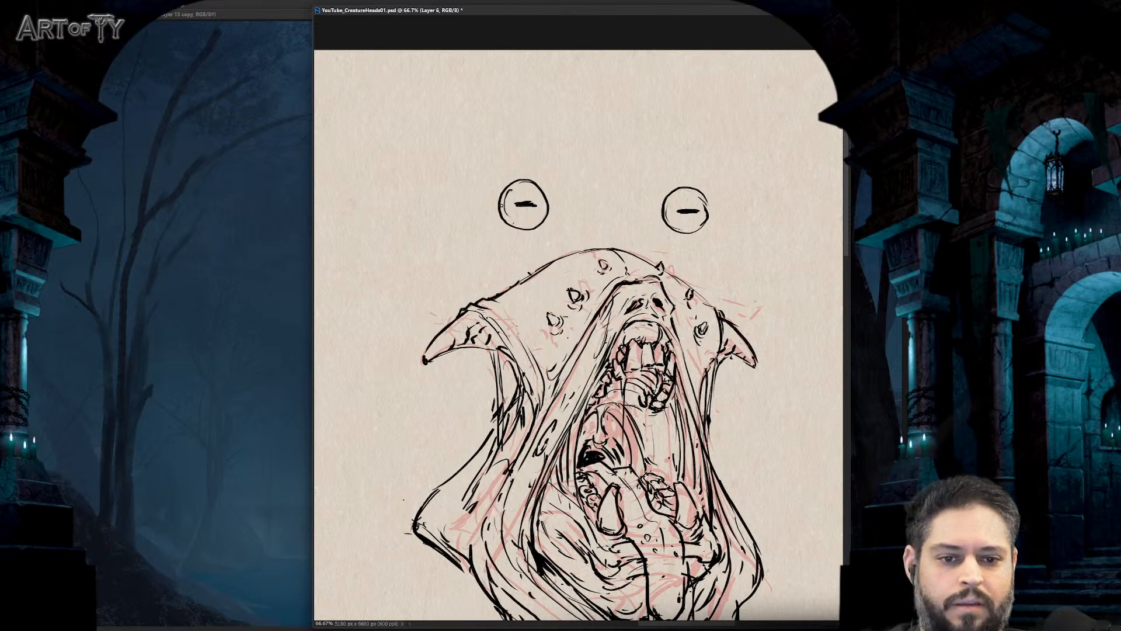
mouse_move(503, 213)
mouse_down()
mouse_move(527, 231)
mouse_move(523, 303)
mouse_up()
mouse_move(519, 260)
mouse_down()
mouse_move(521, 315)
mouse_move(523, 268)
mouse_move(489, 227)
mouse_move(543, 244)
mouse_up()
drag(527, 208, 525, 189)
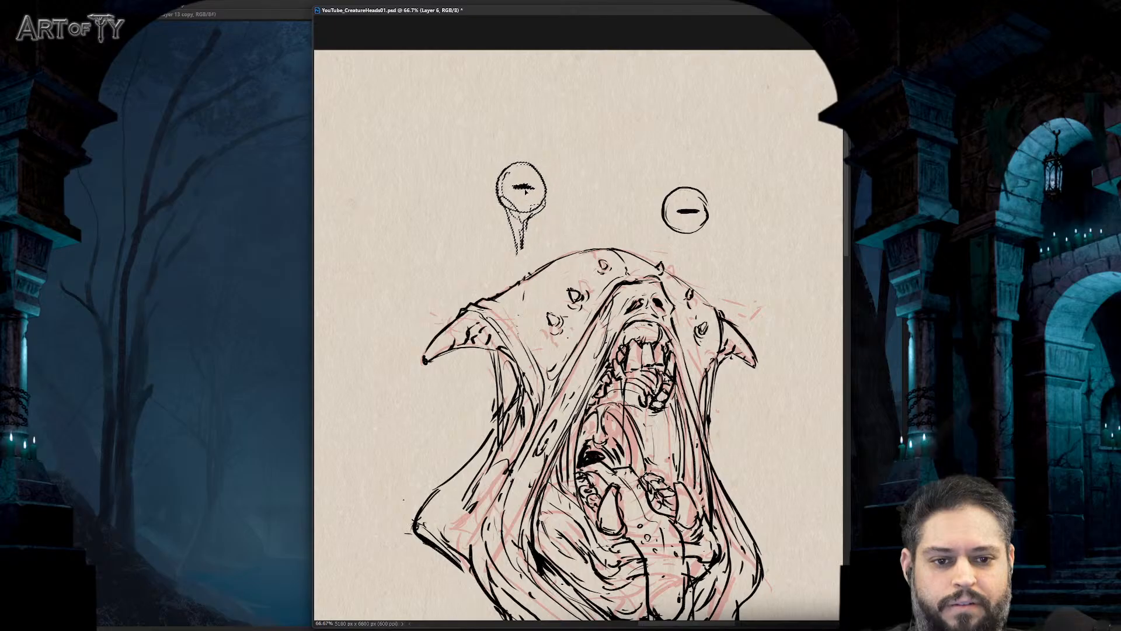
key(ctrl+d)
- Shift the far-side eye slightly up and draw a tapered stalk beneath it to match the other eye
key(ctrl+minus)
key(ctrl+minus)
key(ctrl+plus)
key(ctrl+plus)
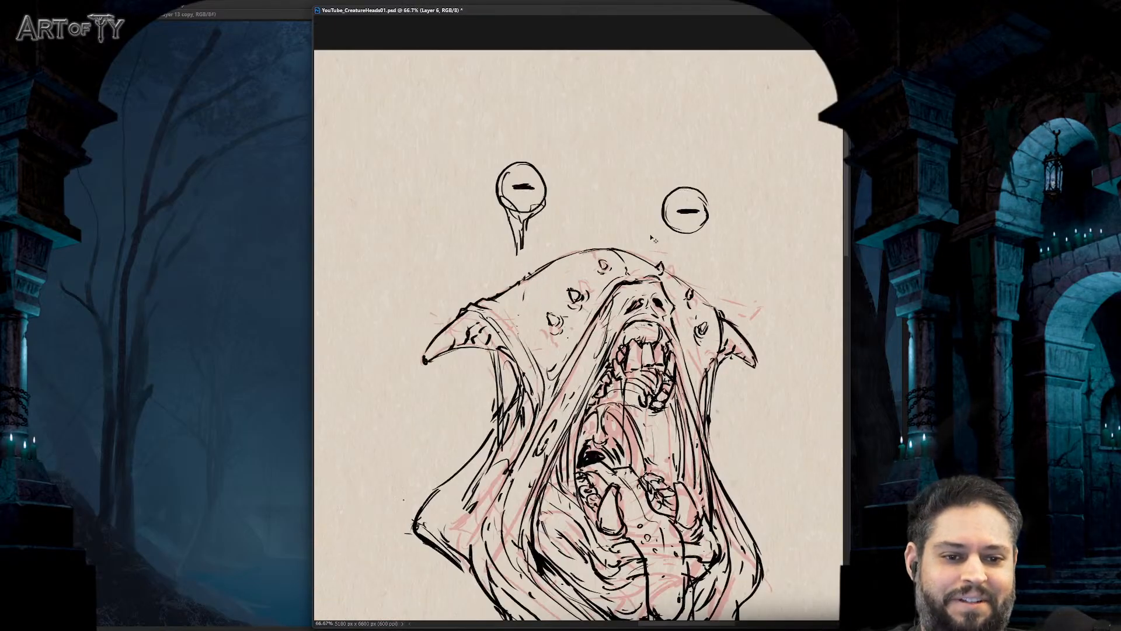
drag(647, 179, 655, 174)
drag(685, 212, 680, 201)
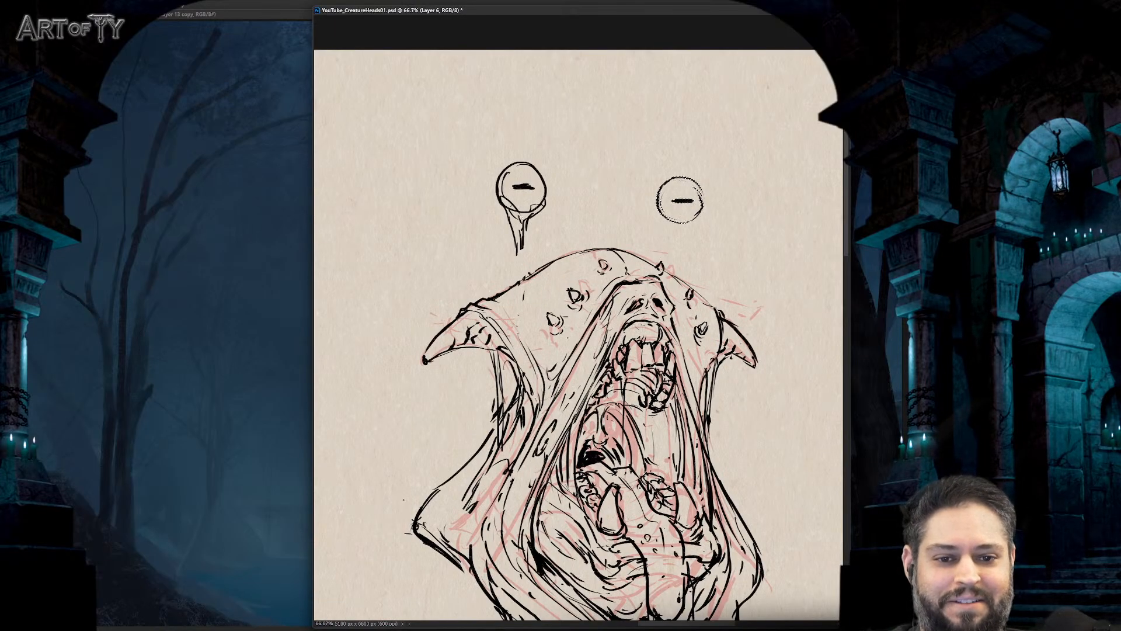
key(b)
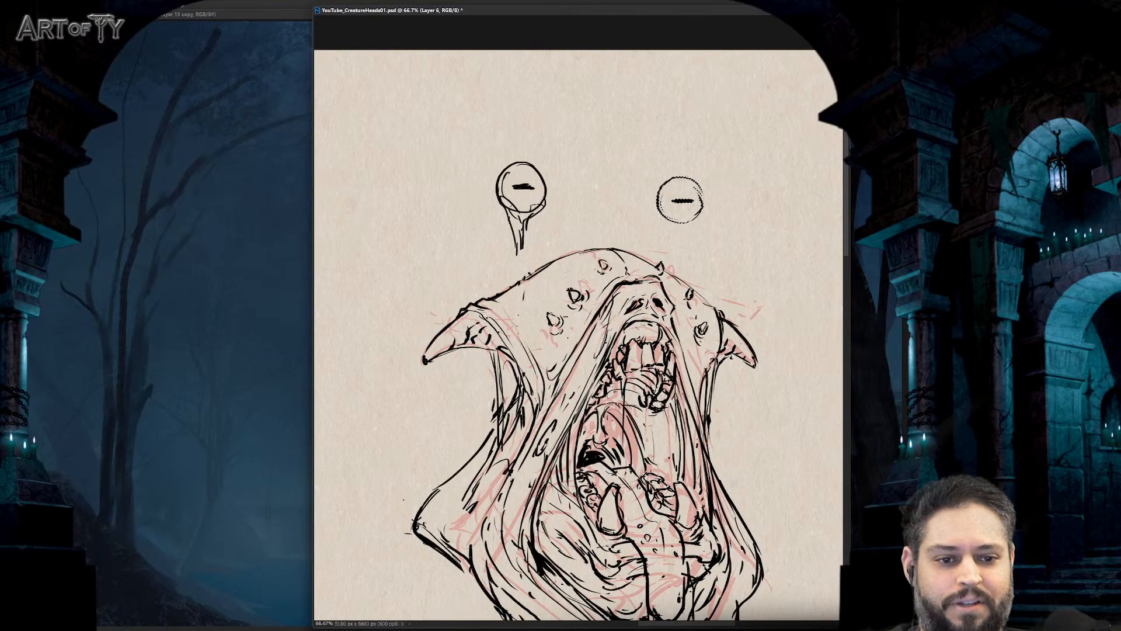
key(ctrl+d)
drag(654, 201, 666, 227)
drag(664, 221, 678, 237)
drag(696, 222, 683, 259)
drag(679, 238, 683, 259)
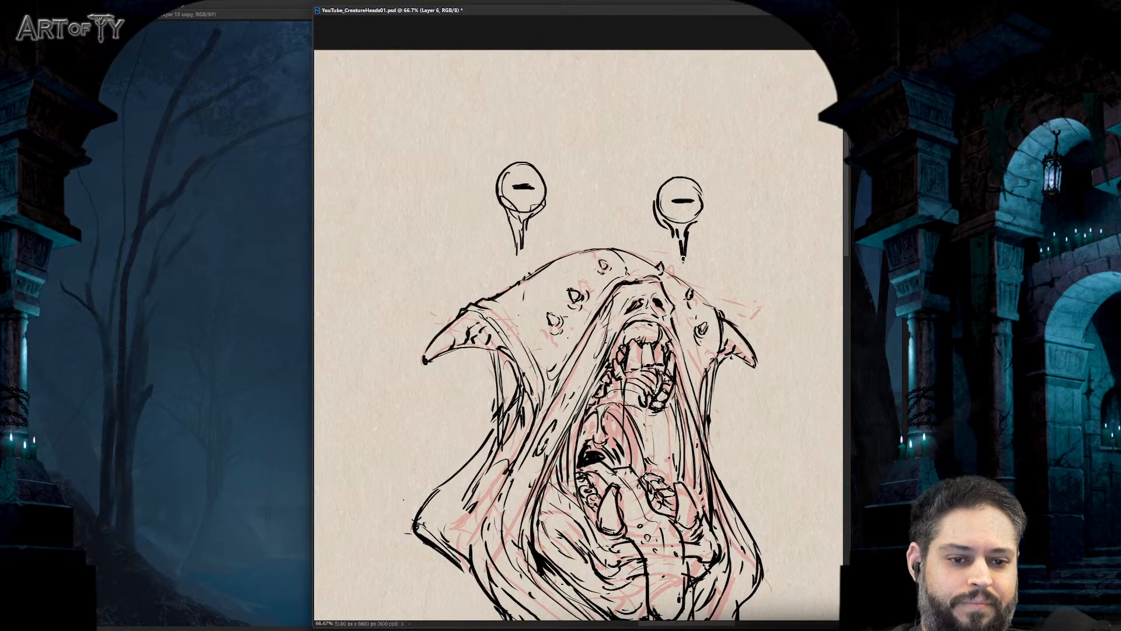
- Check the stalked eyes against the whole sheet of heads and save the drawing
key(ctrl+minus)
key(ctrl+minus)
key(ctrl+minus)
key(ctrl+minus)
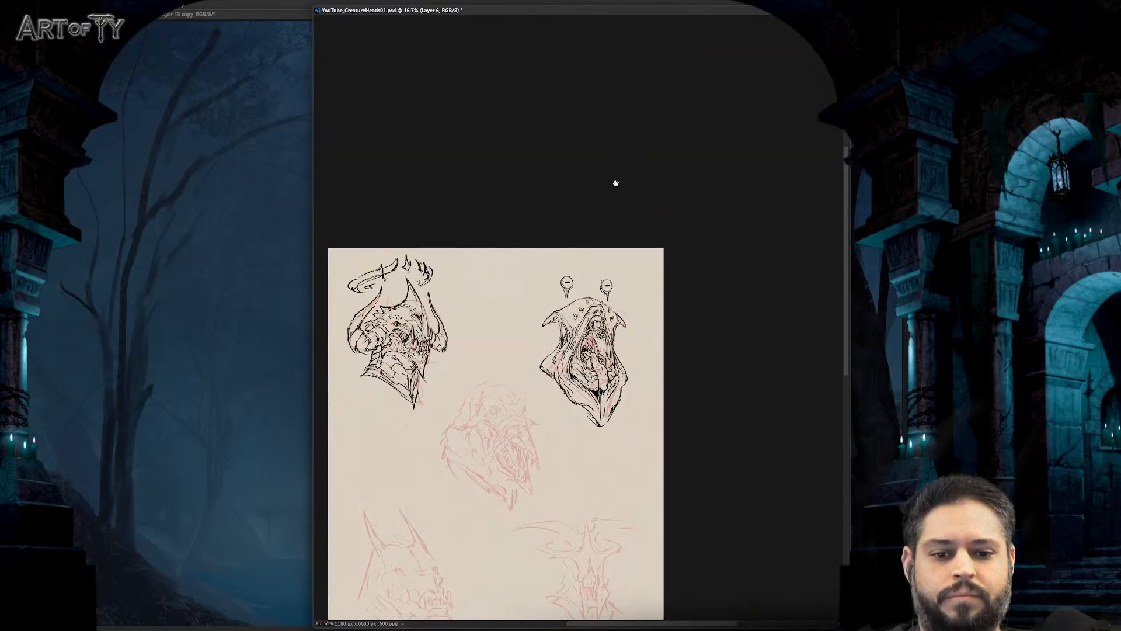
drag(613, 183, 643, 163)
key(ctrl+plus)
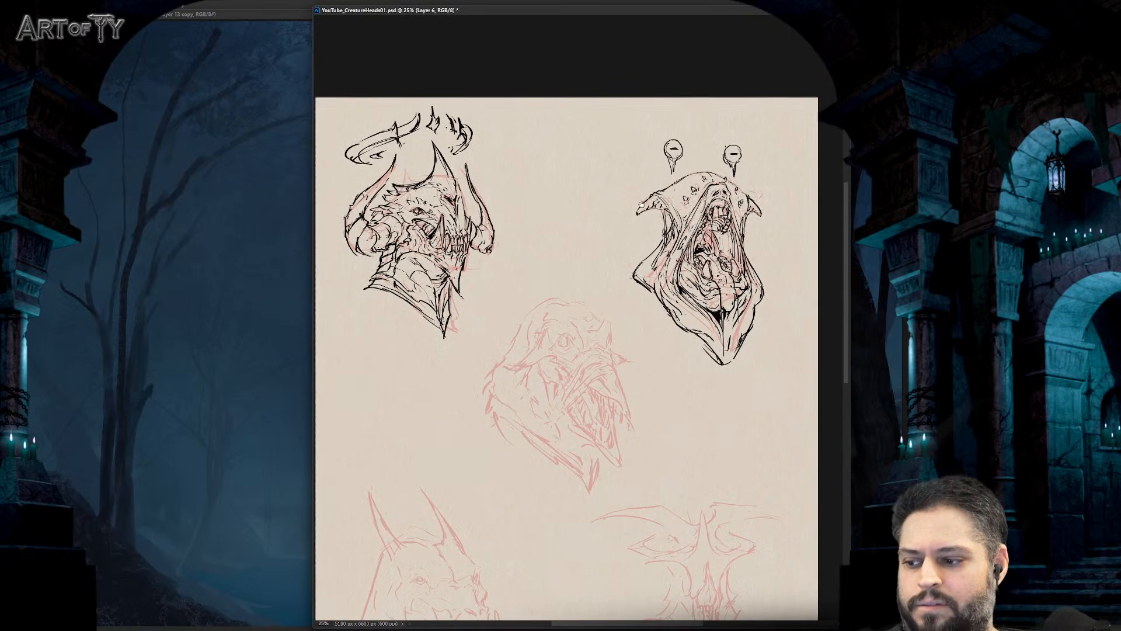
drag(638, 212, 597, 323)
drag(570, 283, 614, 246)
drag(582, 301, 648, 235)
key(ctrl+s)
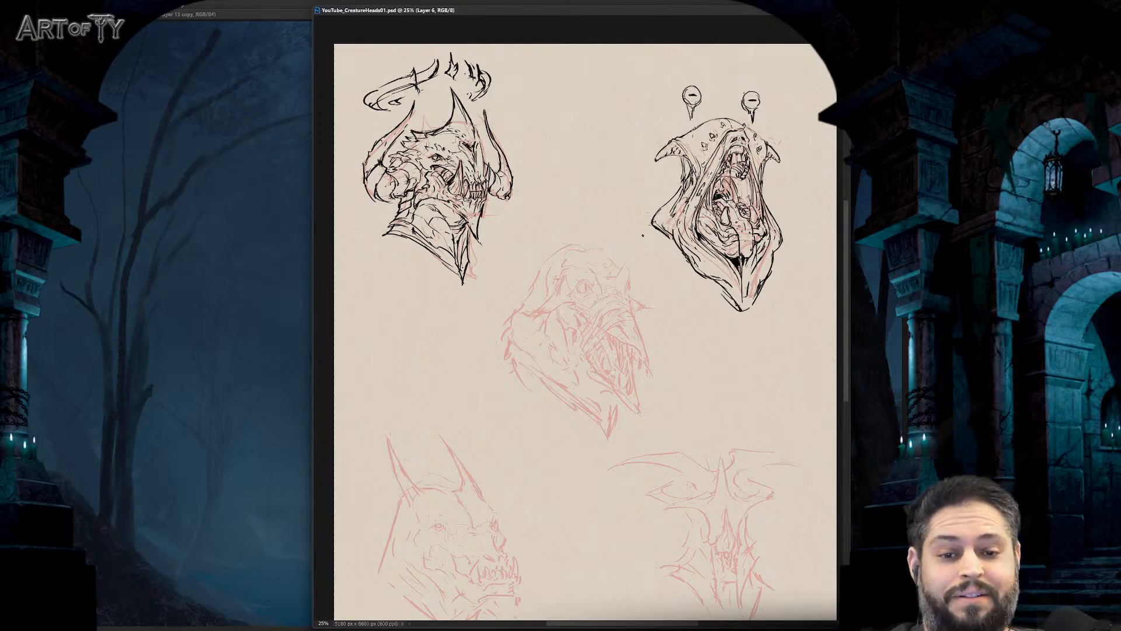
scroll(570, 242, down, 1)
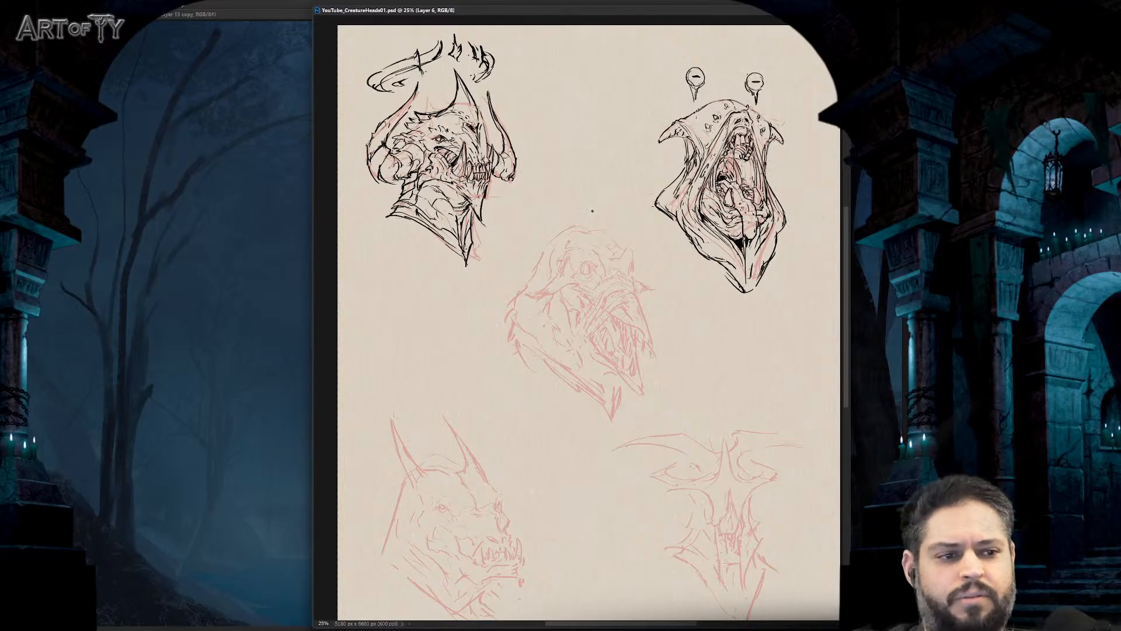
drag(515, 128, 514, 133)
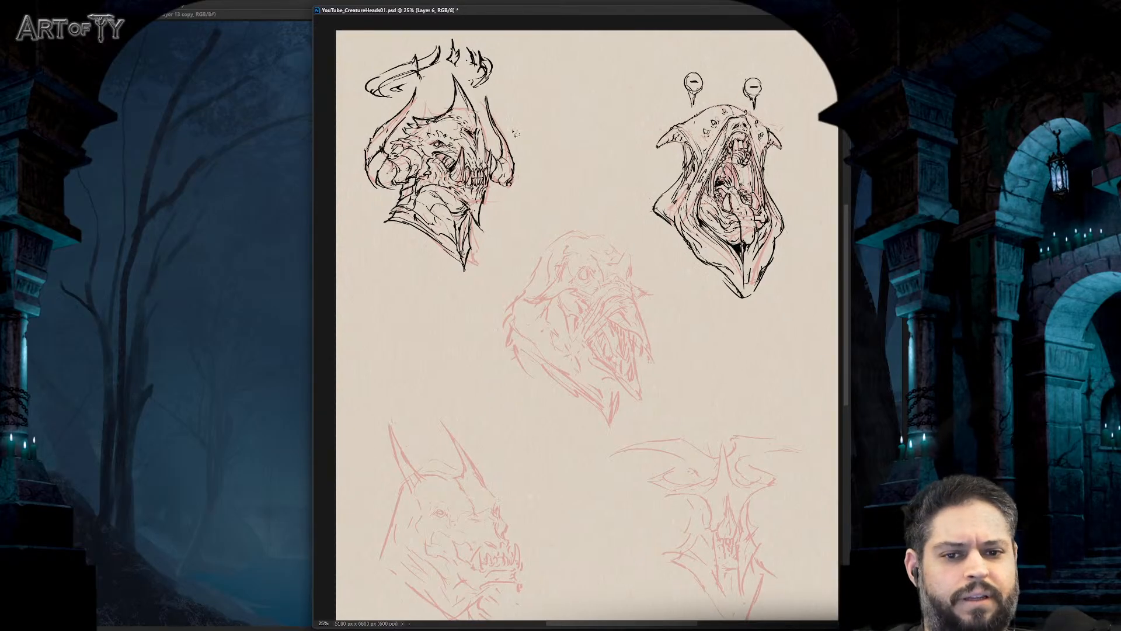
mouse_move(520, 65)
mouse_down()
mouse_move(325, 164)
mouse_move(514, 271)
mouse_move(520, 65)
mouse_up()
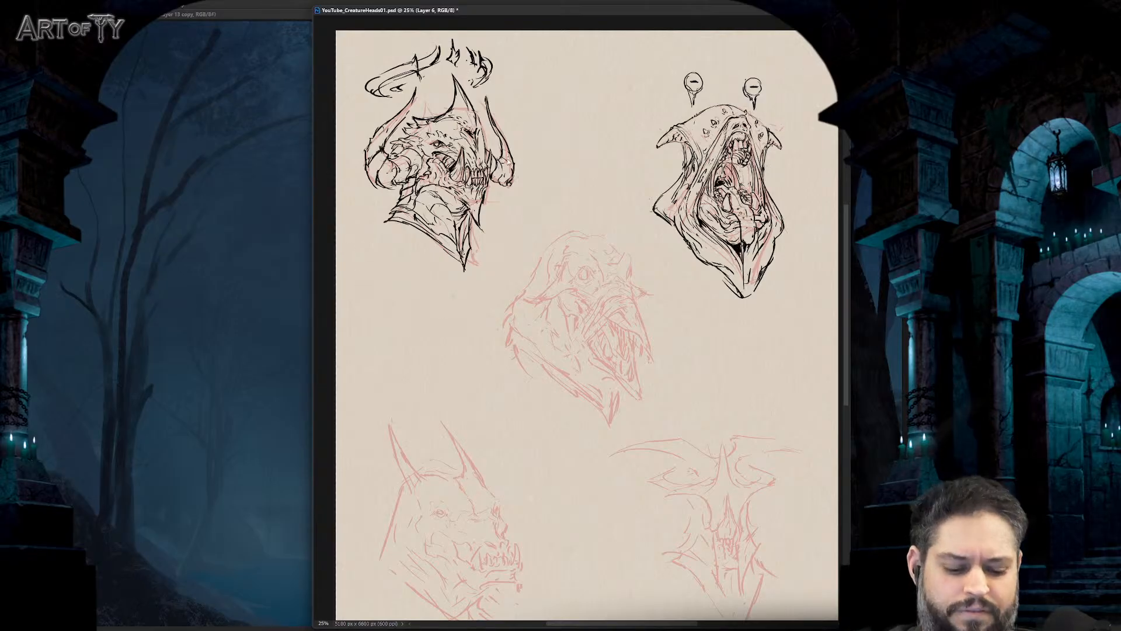
- Open the selected horned head's linework in Liquify and nudge its near eye and brow slightly upward
key(ctrl+shift+x)
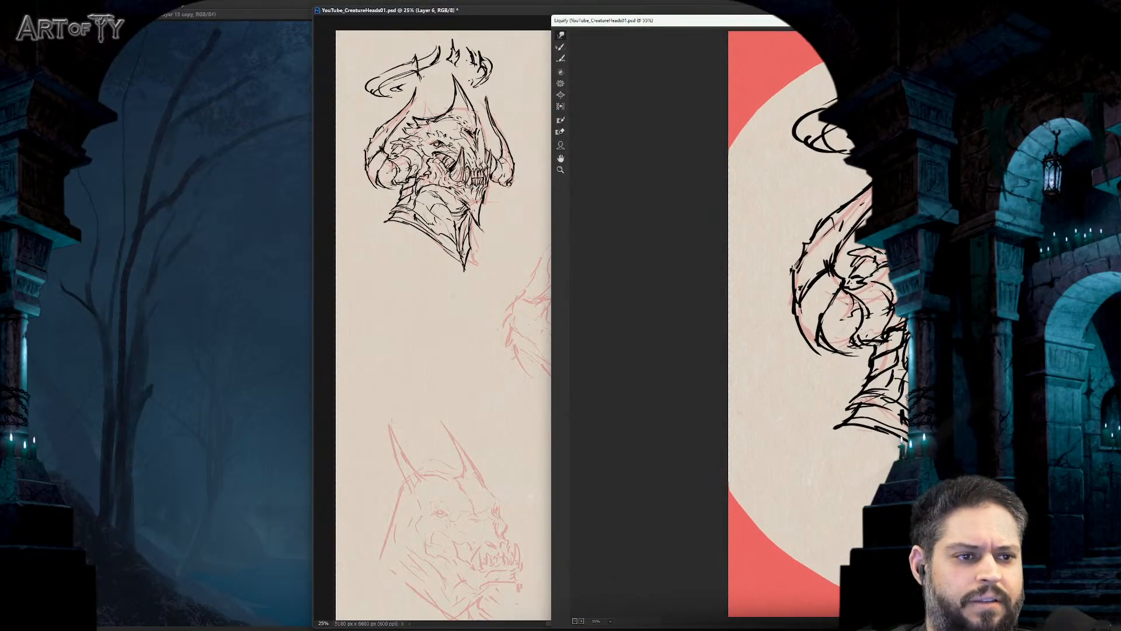
drag(672, 21, 258, 28)
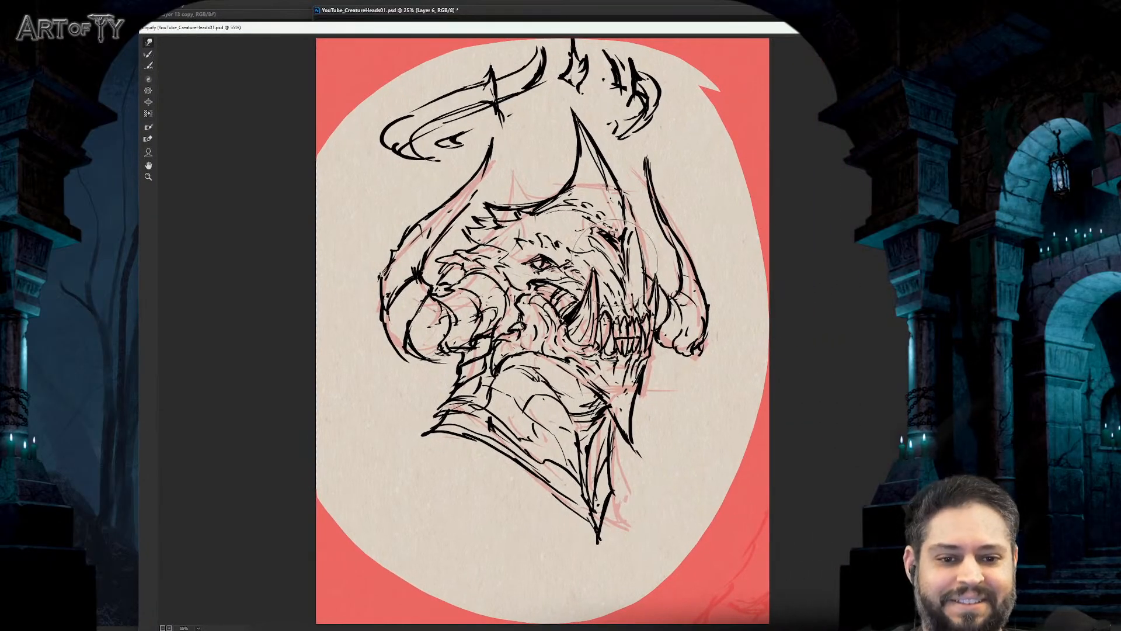
drag(523, 219, 555, 281)
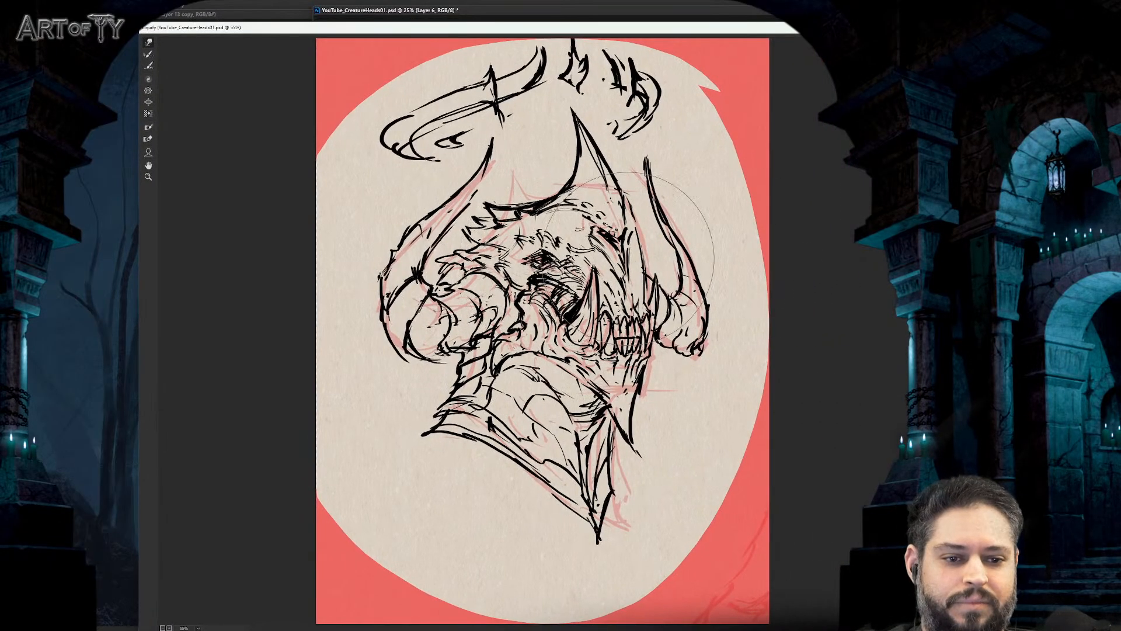
mouse_move(537, 228)
mouse_down()
mouse_move(561, 292)
mouse_move(546, 257)
mouse_up()
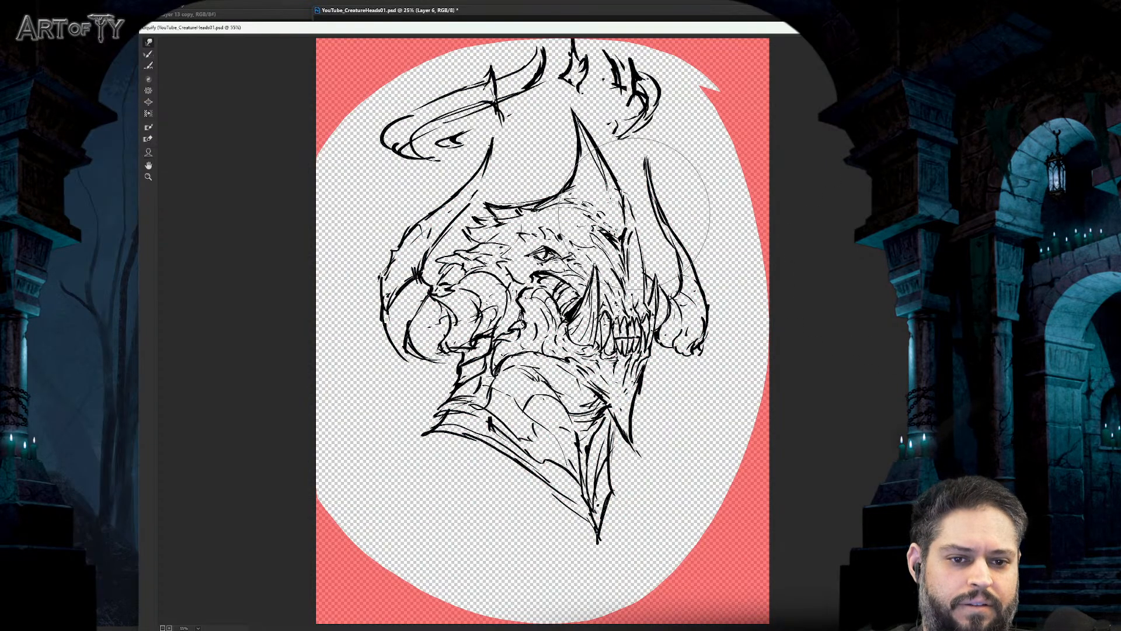
- Using a smaller Liquify brush, push the loose horn sketch, eye area and front teeth into shape, apply the warp and deselect the head
key(bracketleft)
key(bracketleft)
key(bracketleft)
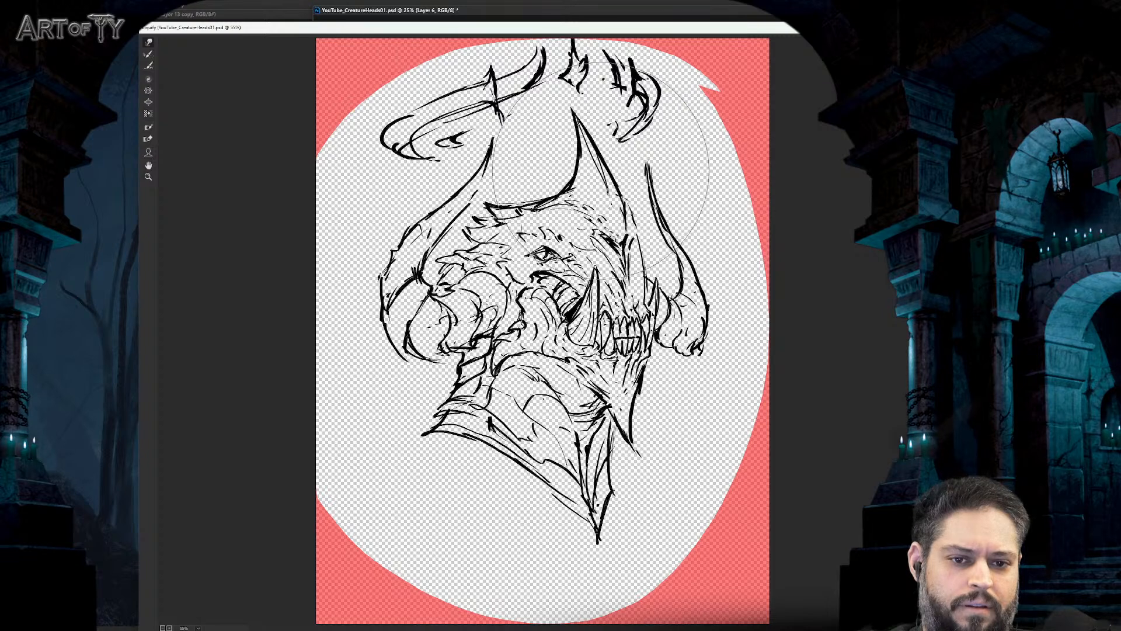
mouse_move(463, 163)
mouse_down()
mouse_move(413, 201)
mouse_move(414, 187)
mouse_up()
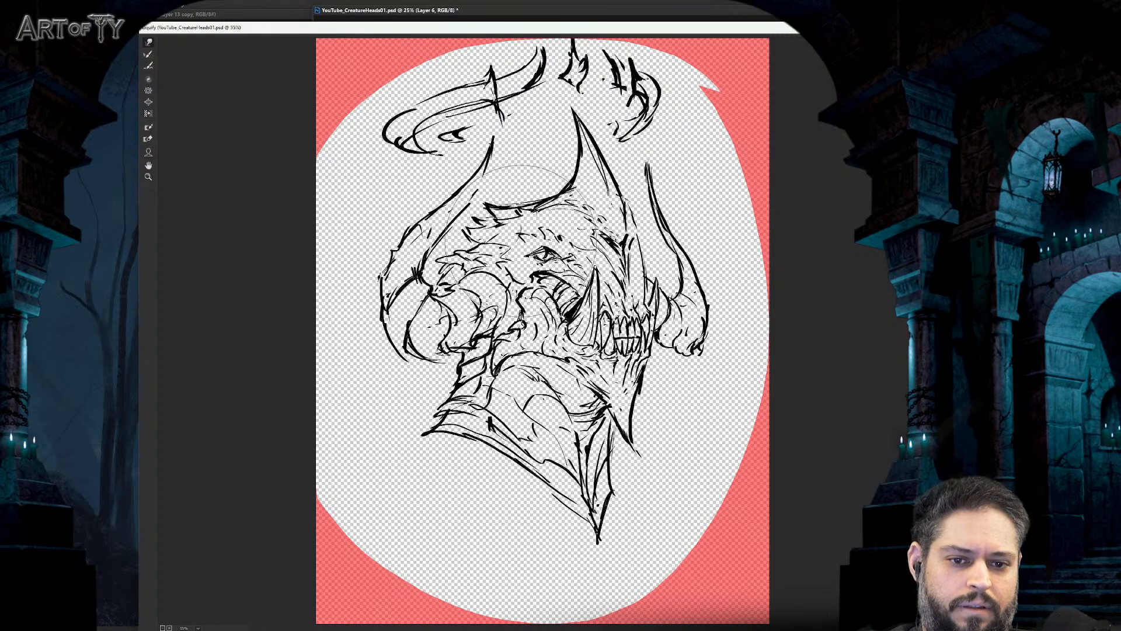
mouse_move(540, 266)
mouse_down()
mouse_move(544, 286)
mouse_move(546, 251)
mouse_up()
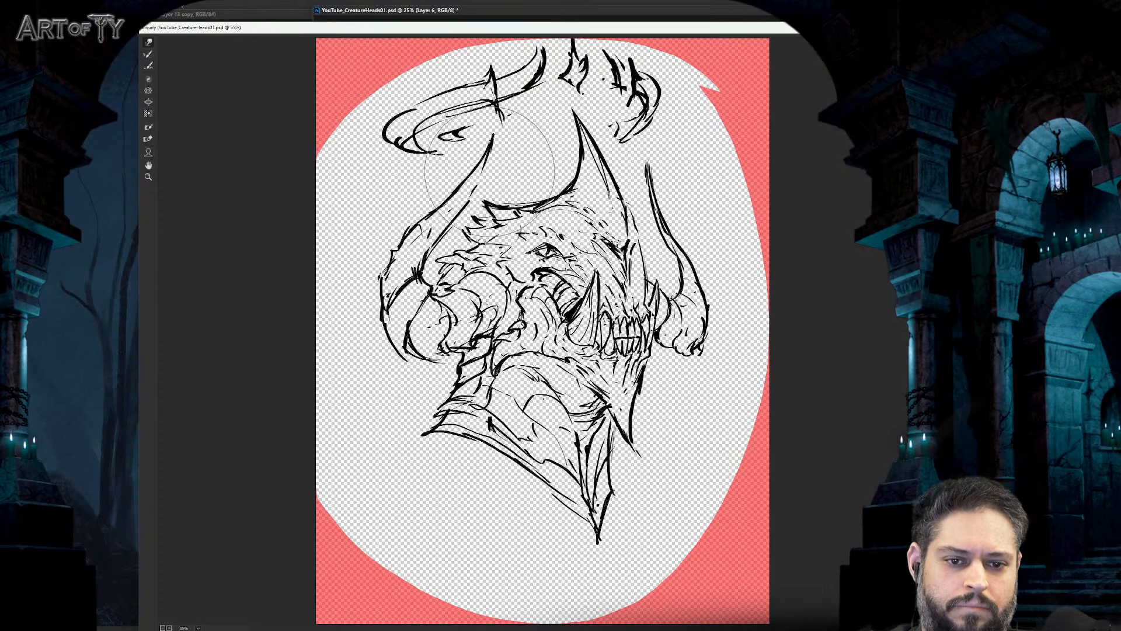
drag(644, 316, 674, 322)
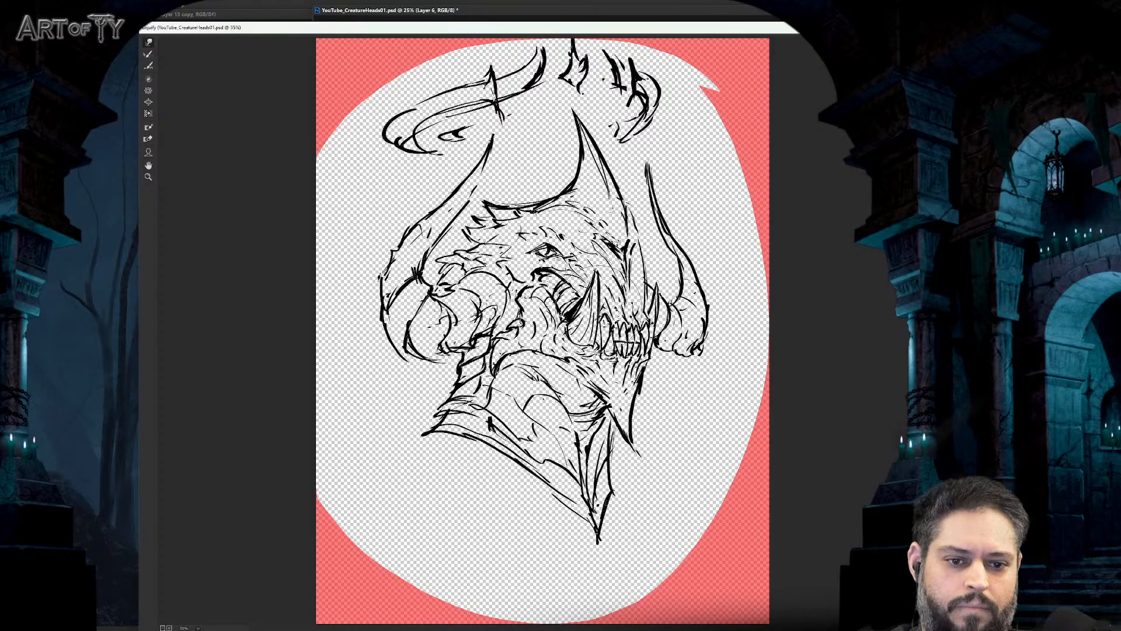
key(Return)
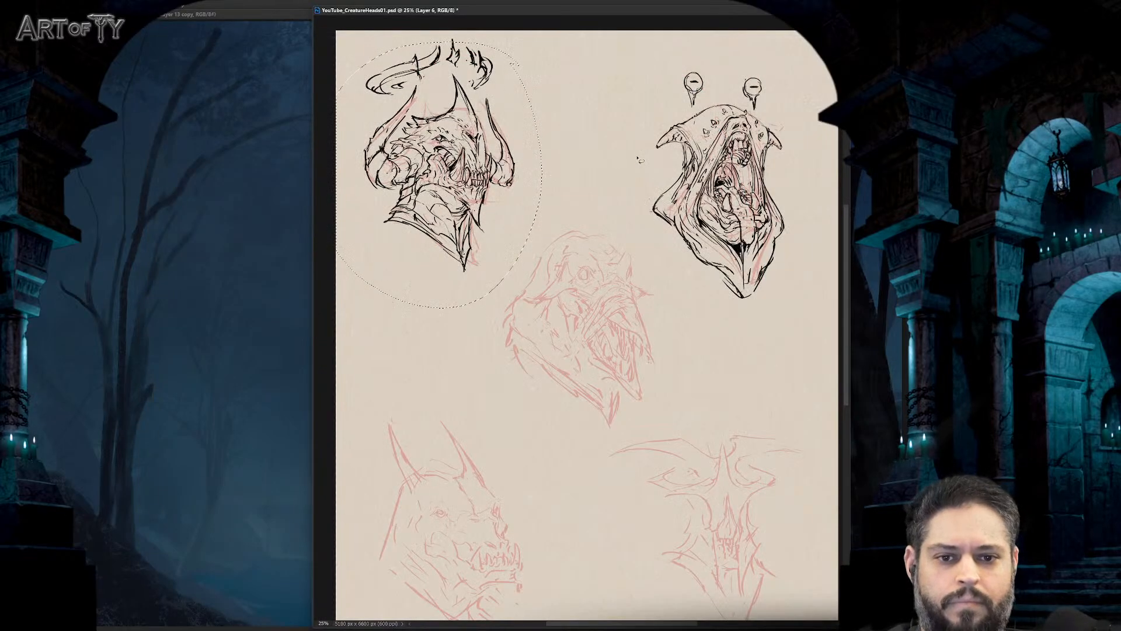
key(ctrl+d)
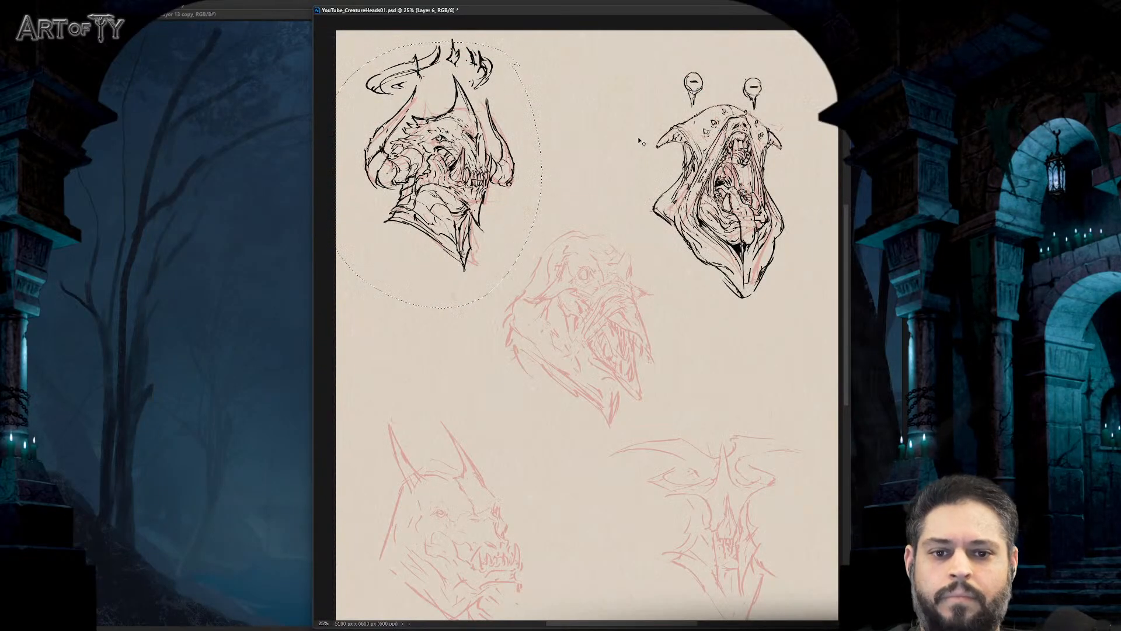
- Check the reshaped horned head against the whole sheet without its selection and save the drawing
scroll(619, 137, down, 2)
scroll(619, 140, up, 1)
scroll(601, 237, up, 1)
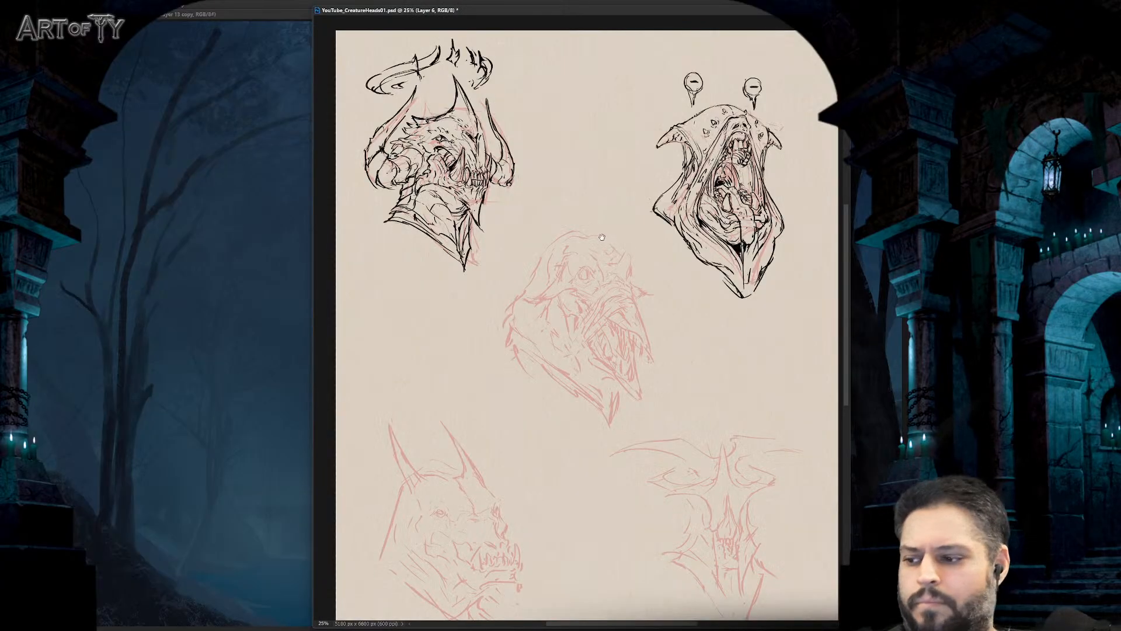
drag(599, 239, 617, 292)
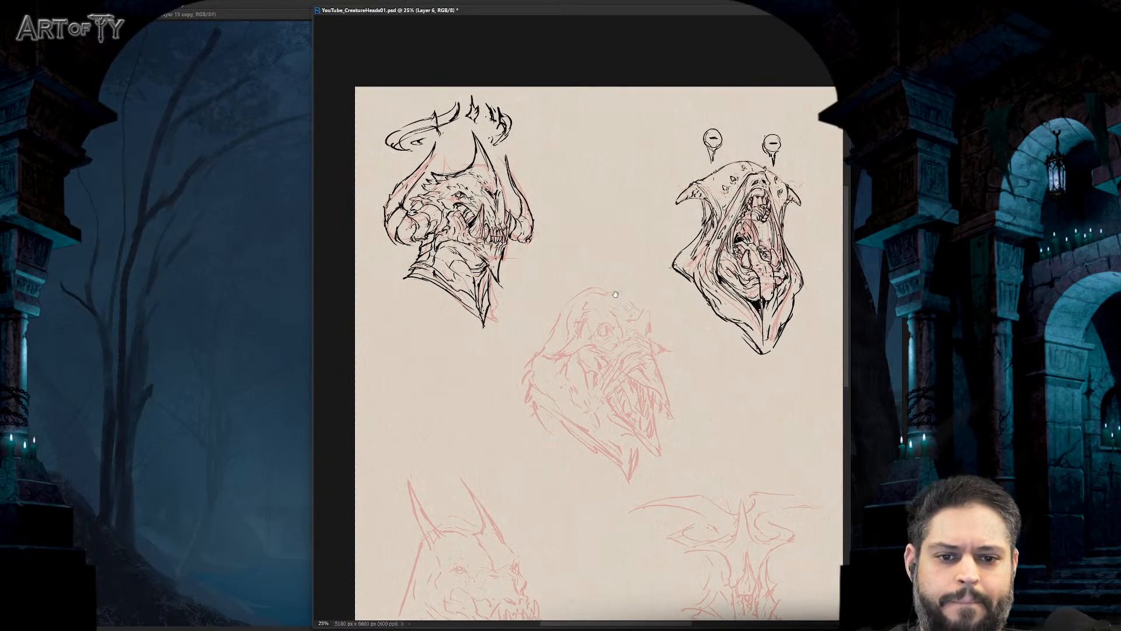
key(ctrl+shift+d)
key(ctrl+d)
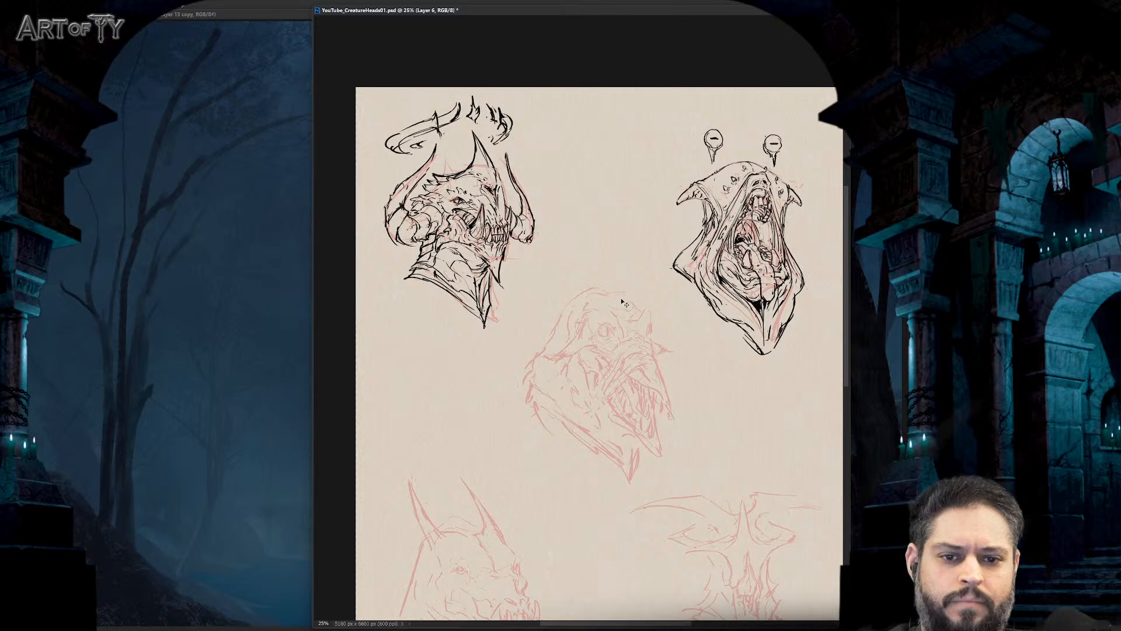
key(ctrl+shift+d)
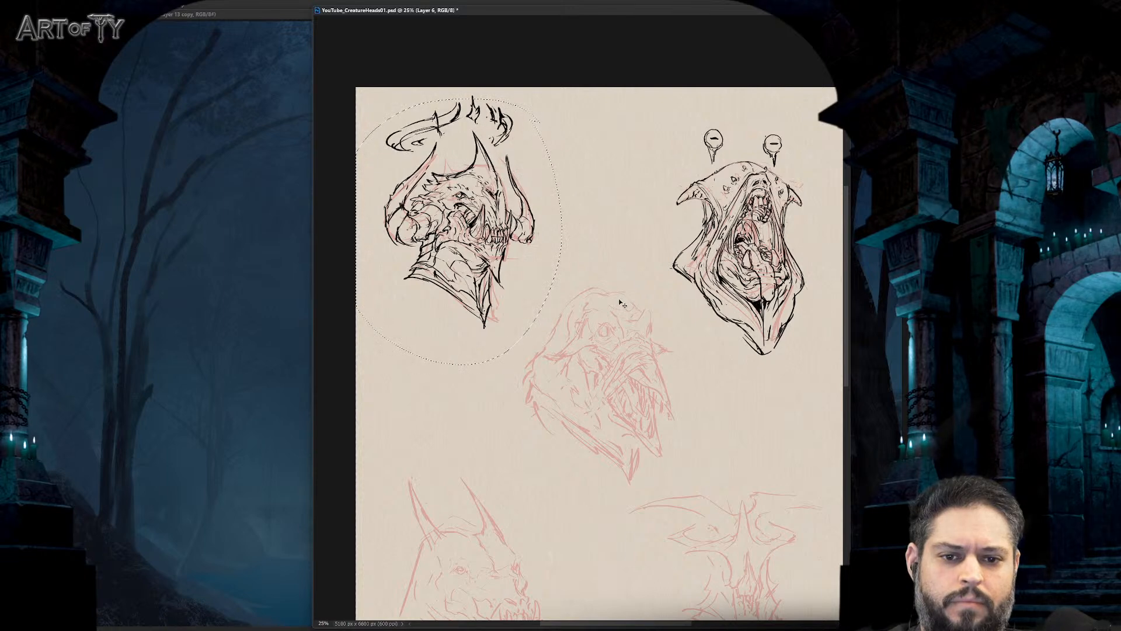
key(ctrl+d)
drag(610, 314, 612, 311)
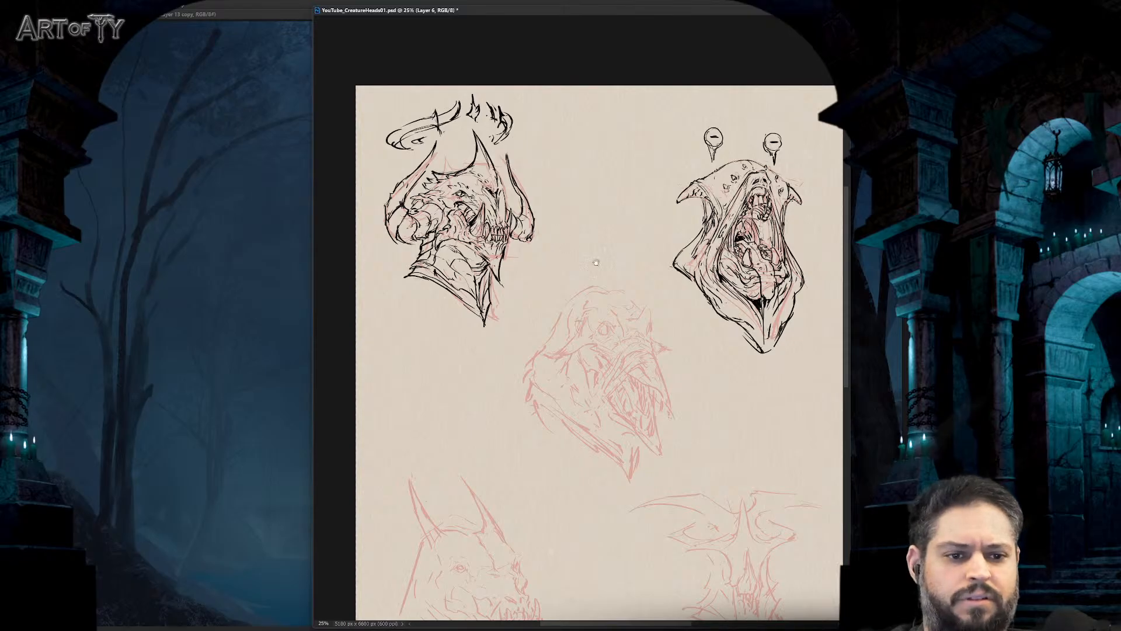
drag(594, 261, 591, 273)
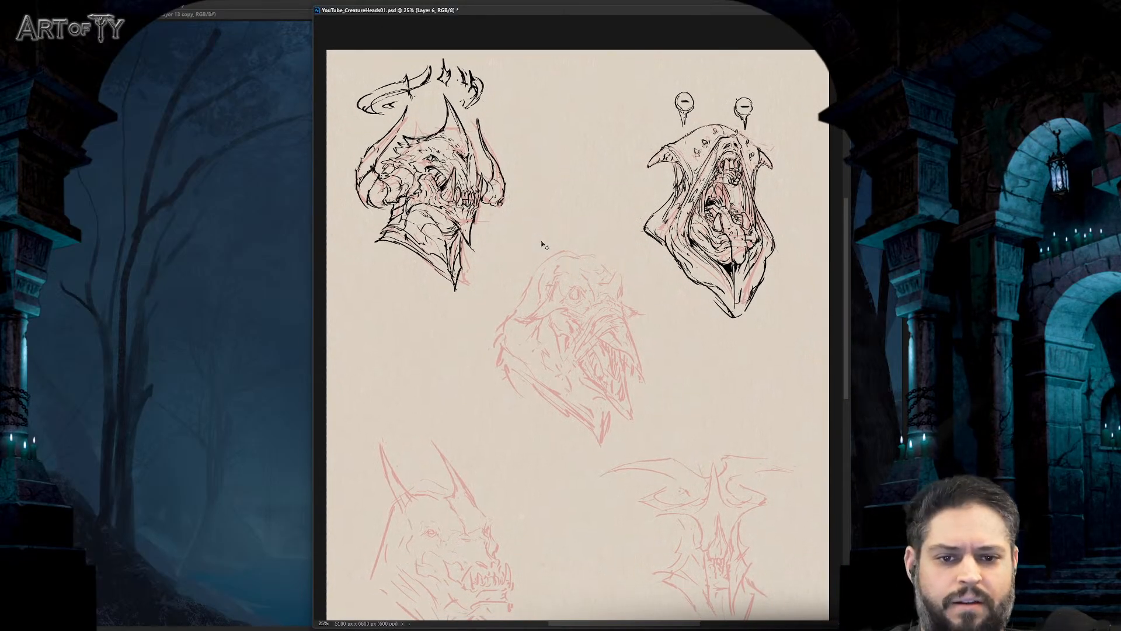
key(ctrl+s)
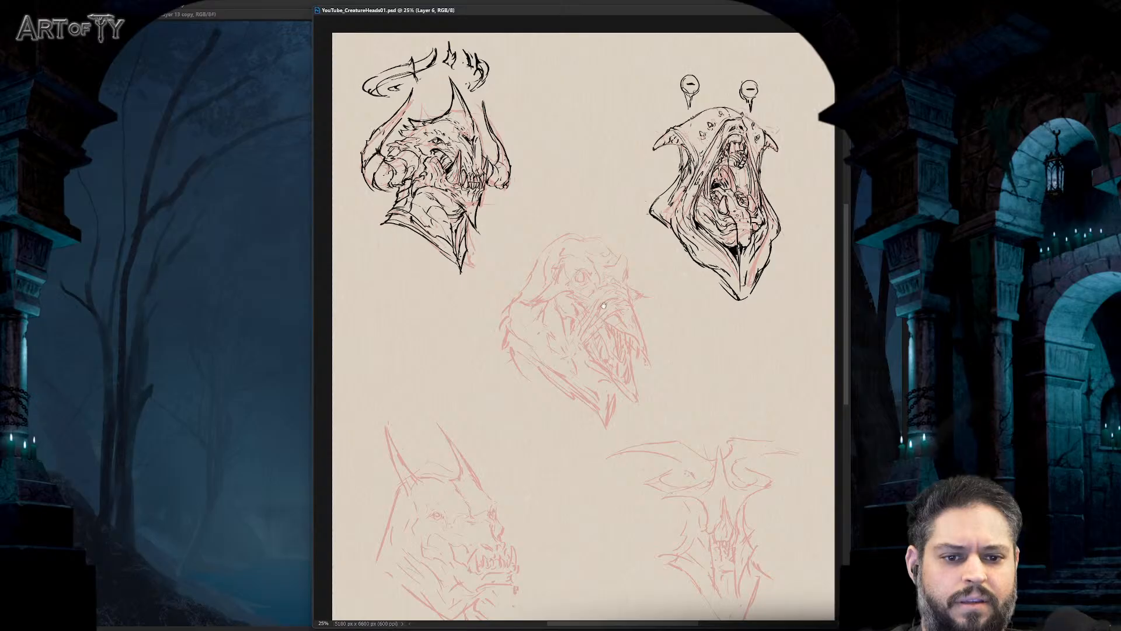
- Lasso the front-facing horned skull on the red underdrawing layer, scale it up slightly, reposition it and deselect
drag(603, 306, 601, 279)
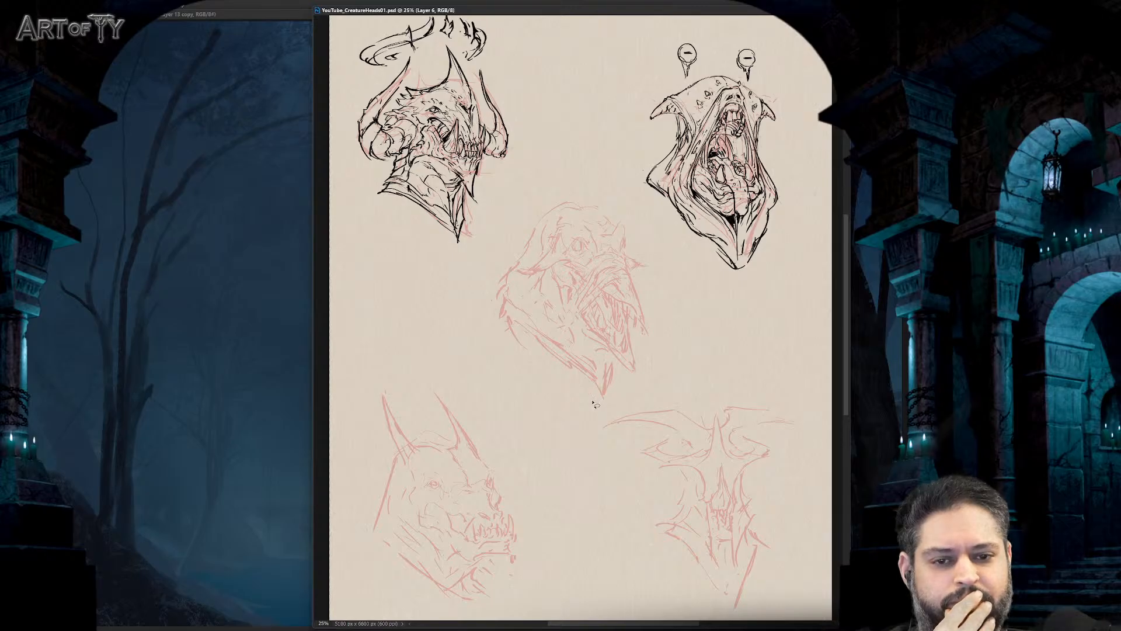
key(alt+bracketleft)
key(ctrl+comma)
key(ctrl+comma)
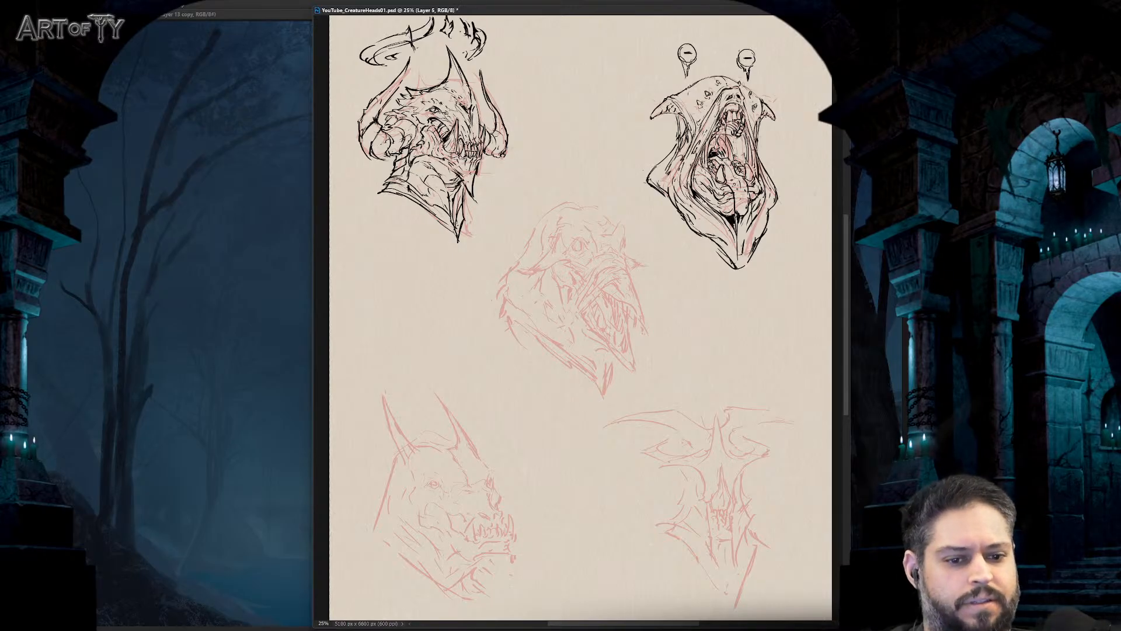
mouse_move(653, 392)
mouse_down()
mouse_move(683, 619)
mouse_move(818, 395)
mouse_move(757, 380)
mouse_move(660, 389)
mouse_up()
key(ctrl+t)
drag(828, 380, 843, 361)
drag(739, 449, 732, 457)
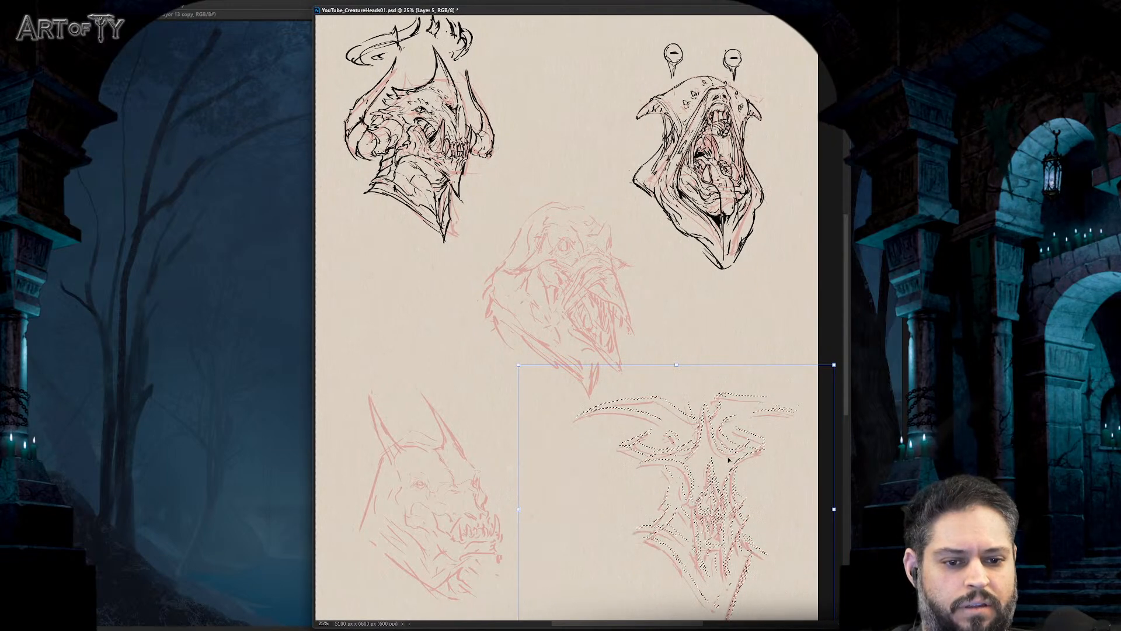
key(Return)
key(ctrl+d)
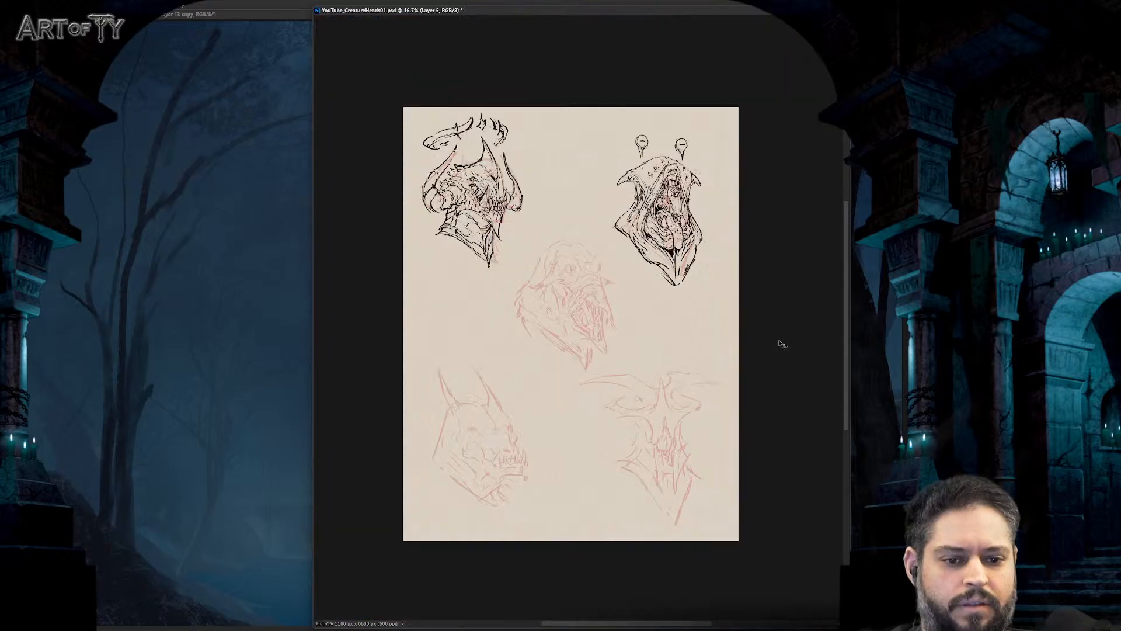
key(ctrl+minus)
key(ctrl+plus)
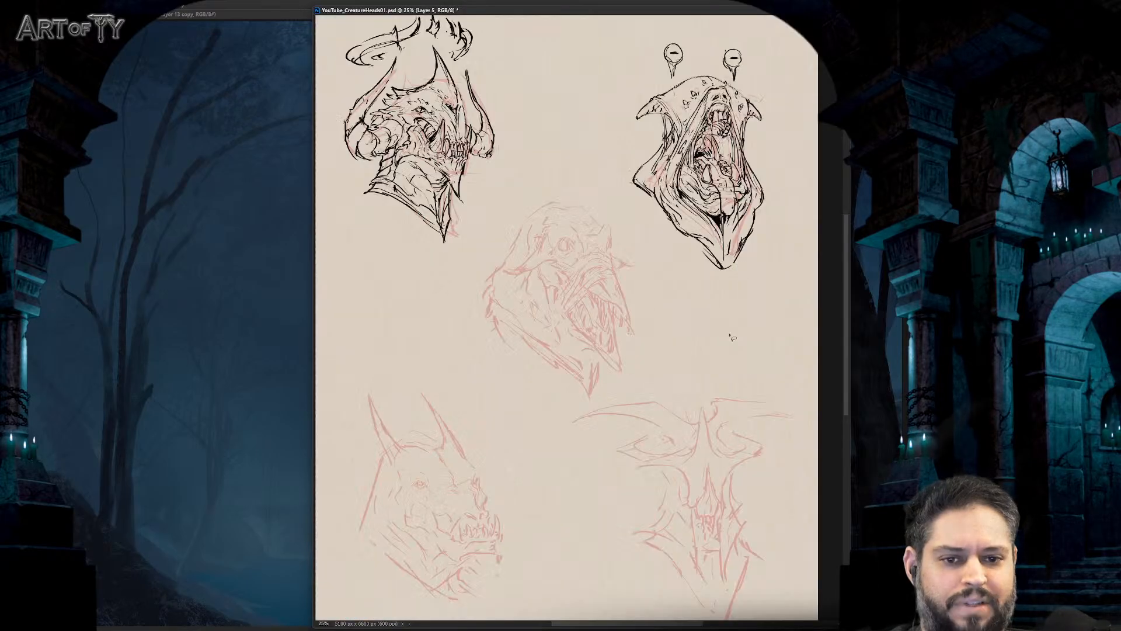
drag(712, 338, 718, 346)
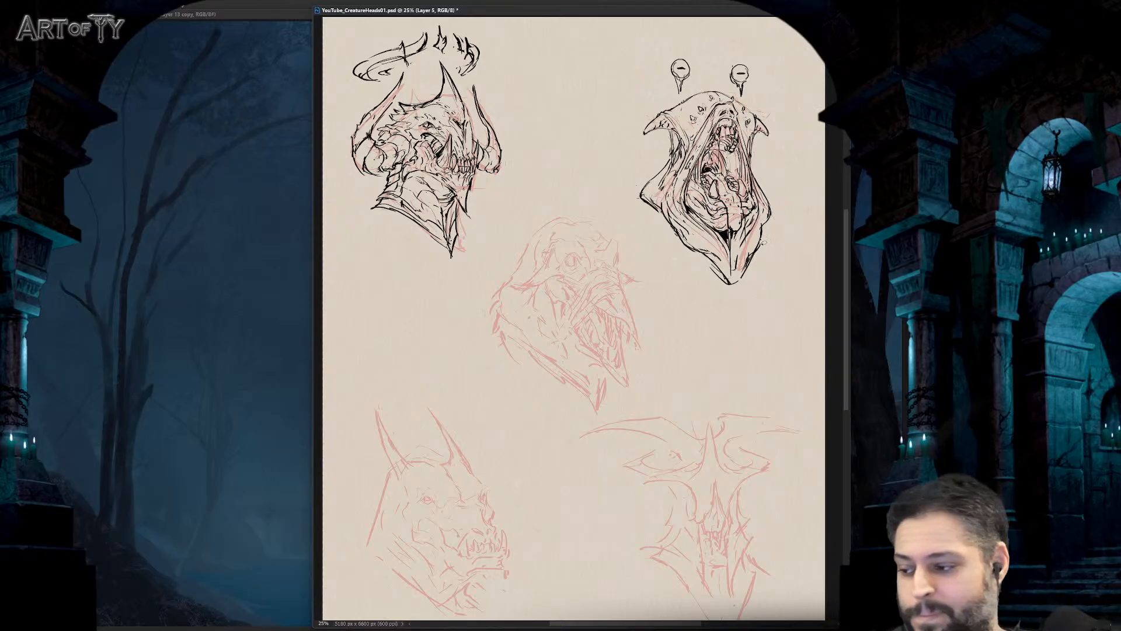
key(super)
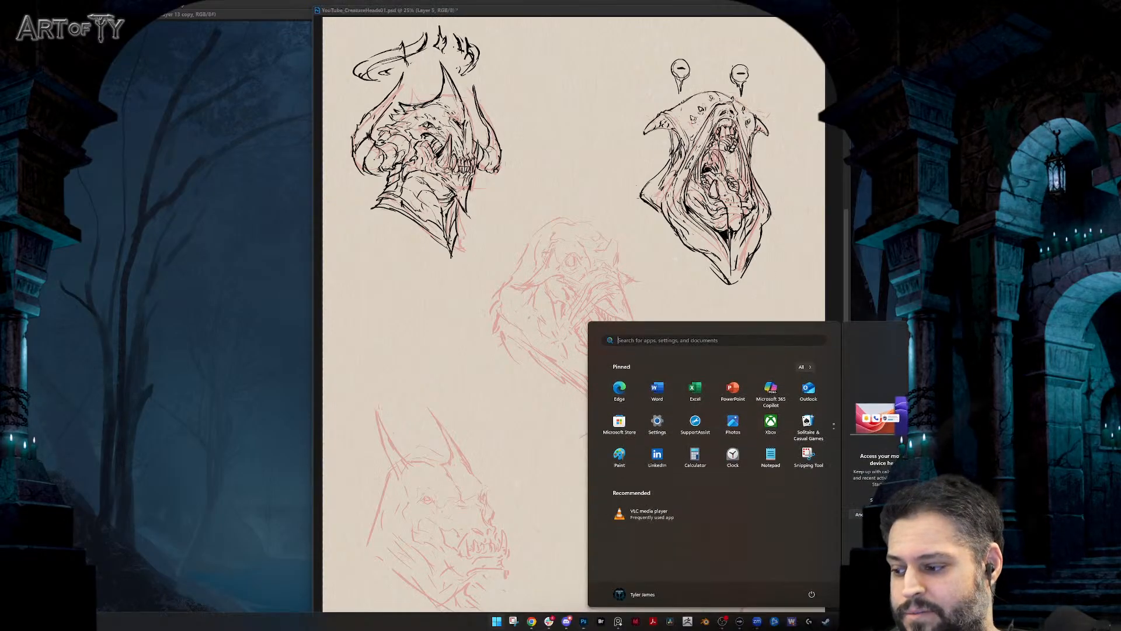
key(Escape)
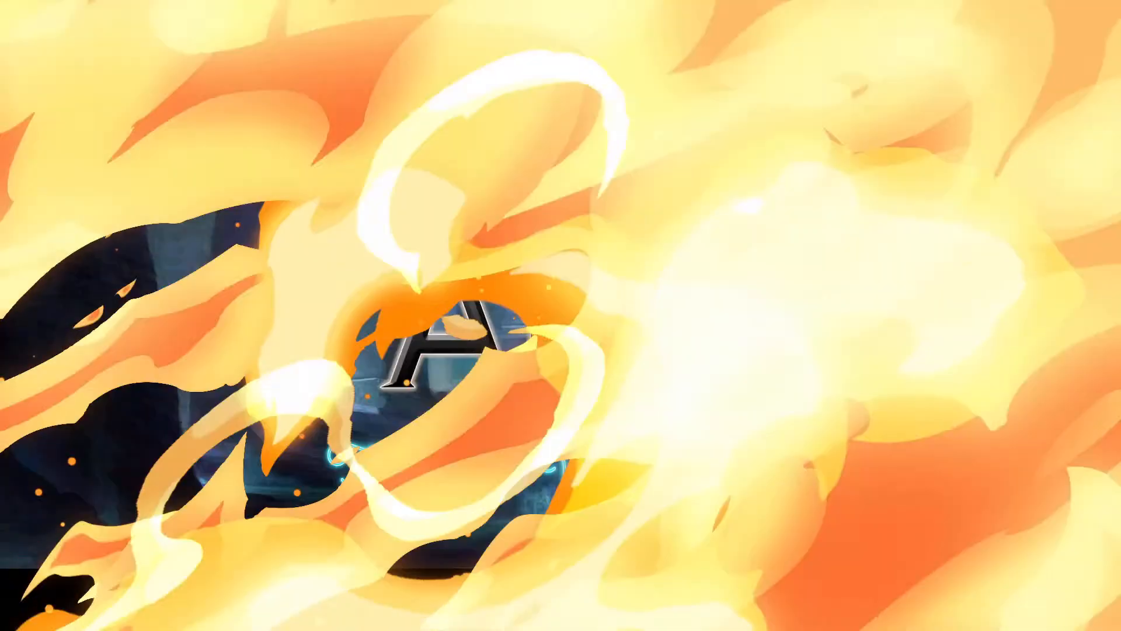